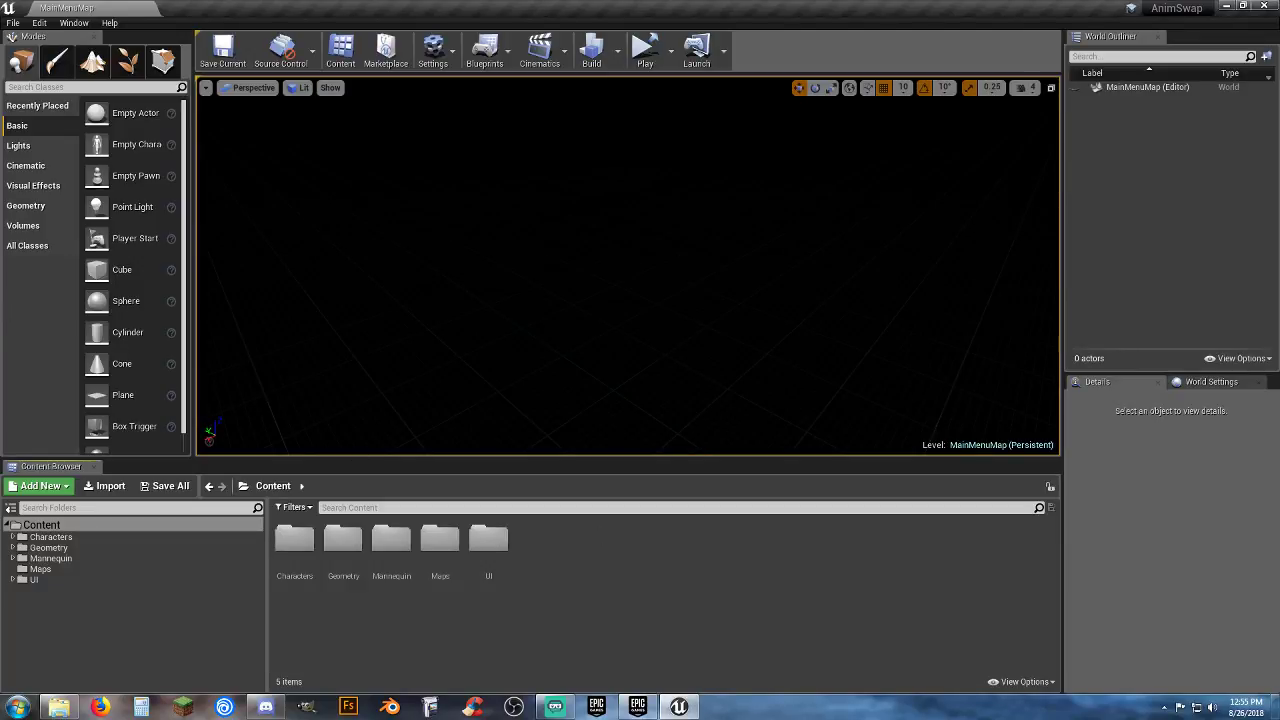
drag(0, 236, 677, 135)
scroll(669, 340, down, 4)
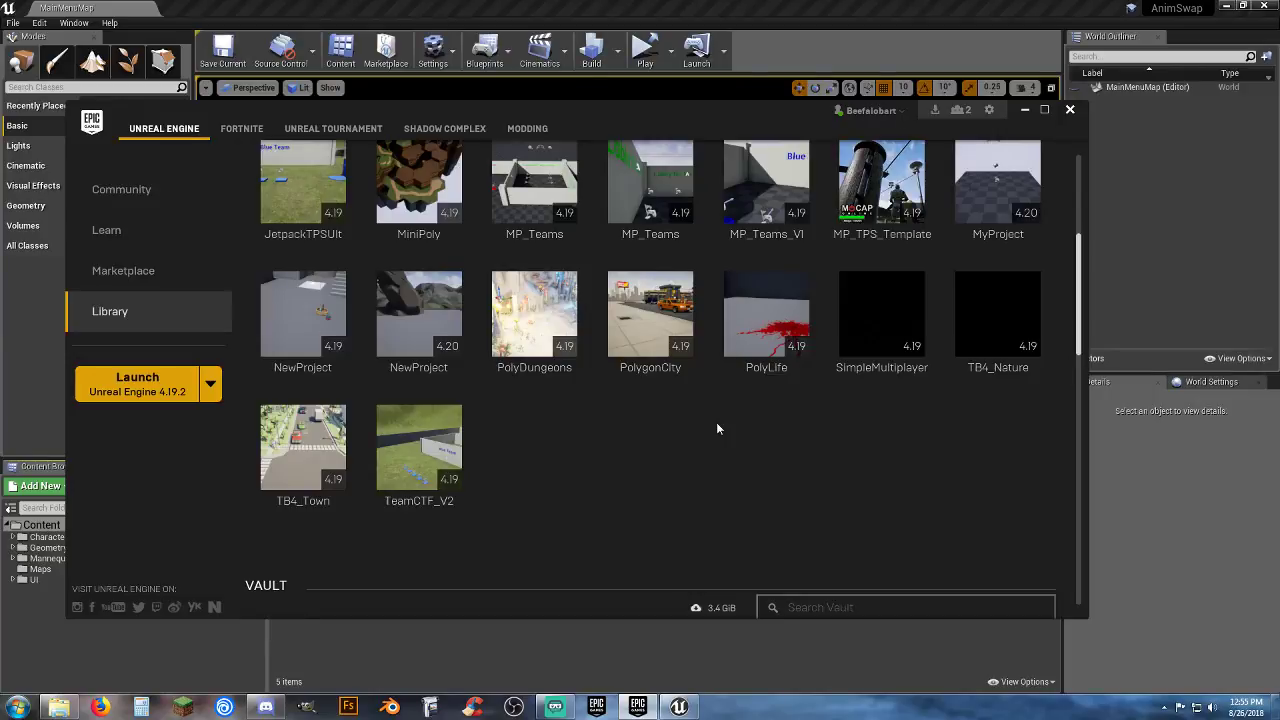
click(870, 372)
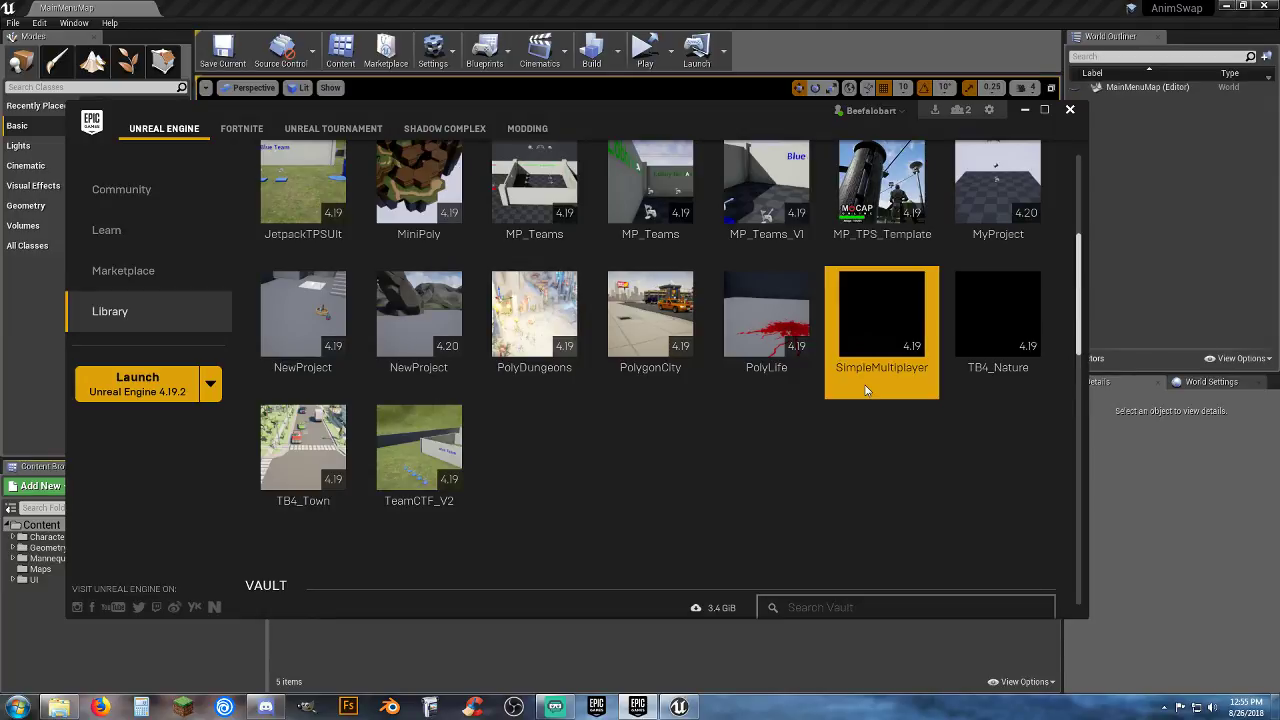
right_click(866, 390)
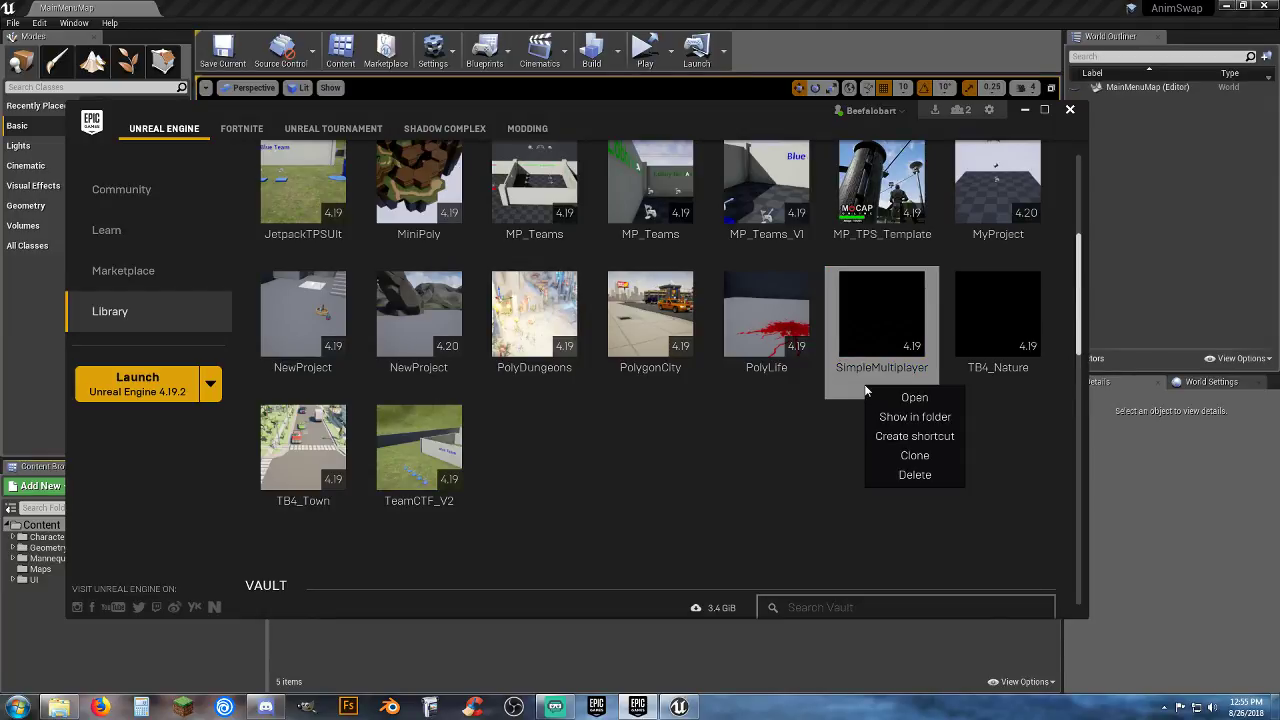
click(924, 456)
drag(563, 329, 233, 324)
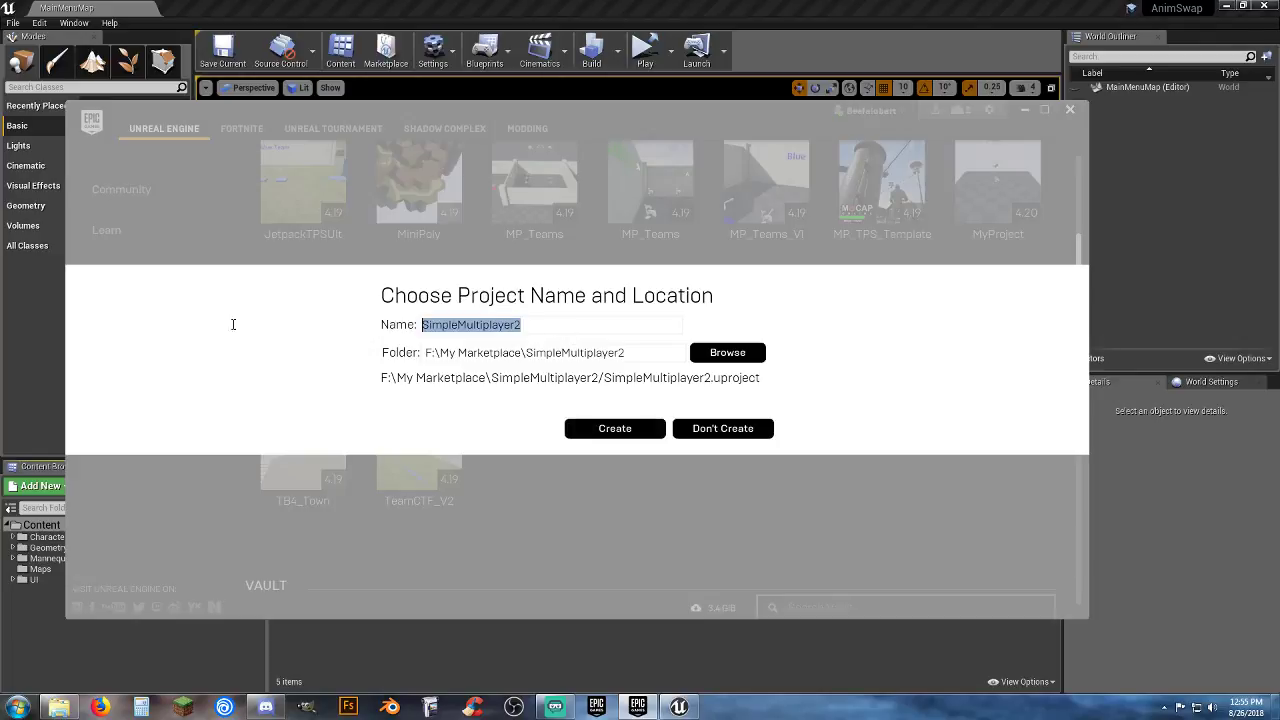
text(newname)
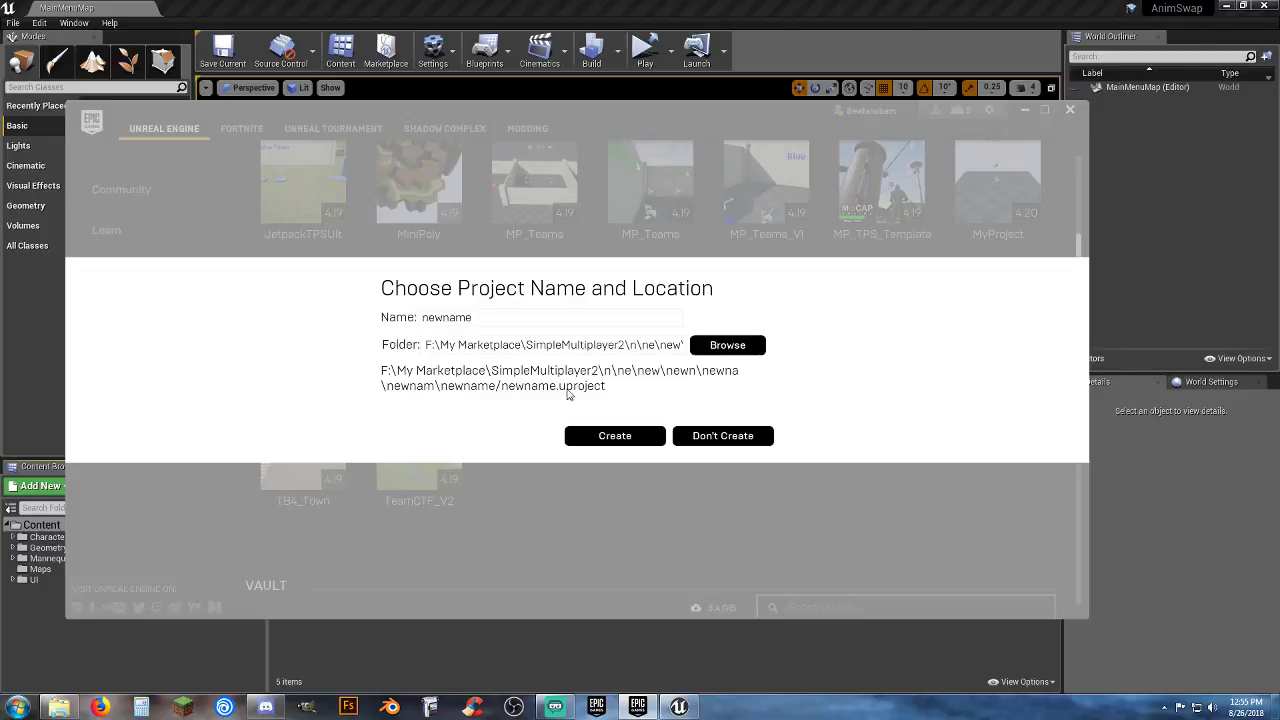
click(727, 345)
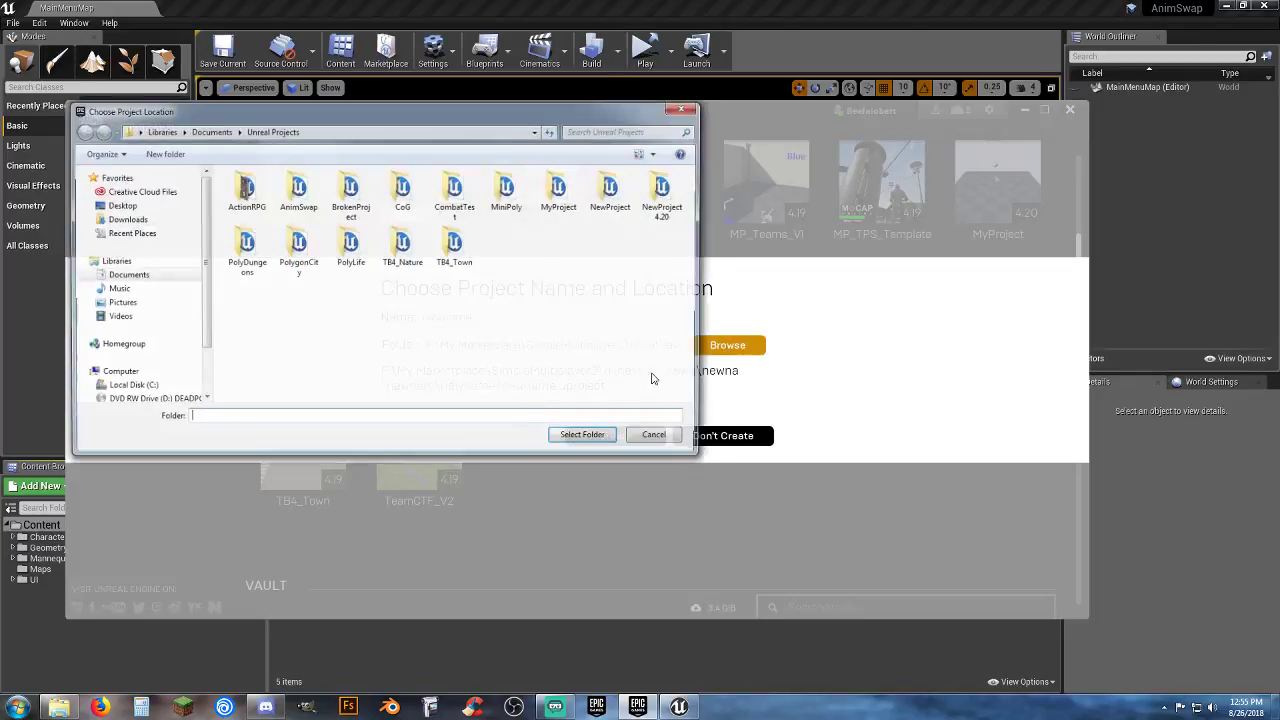
click(600, 438)
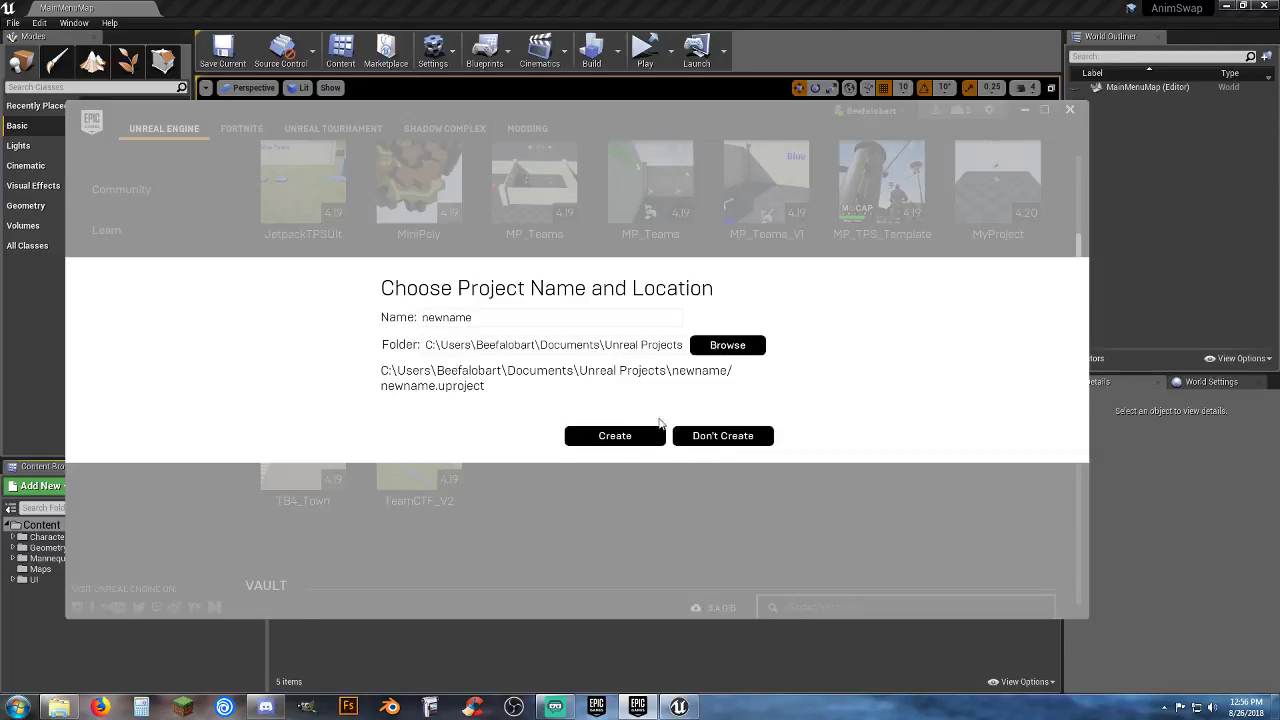
click(706, 438)
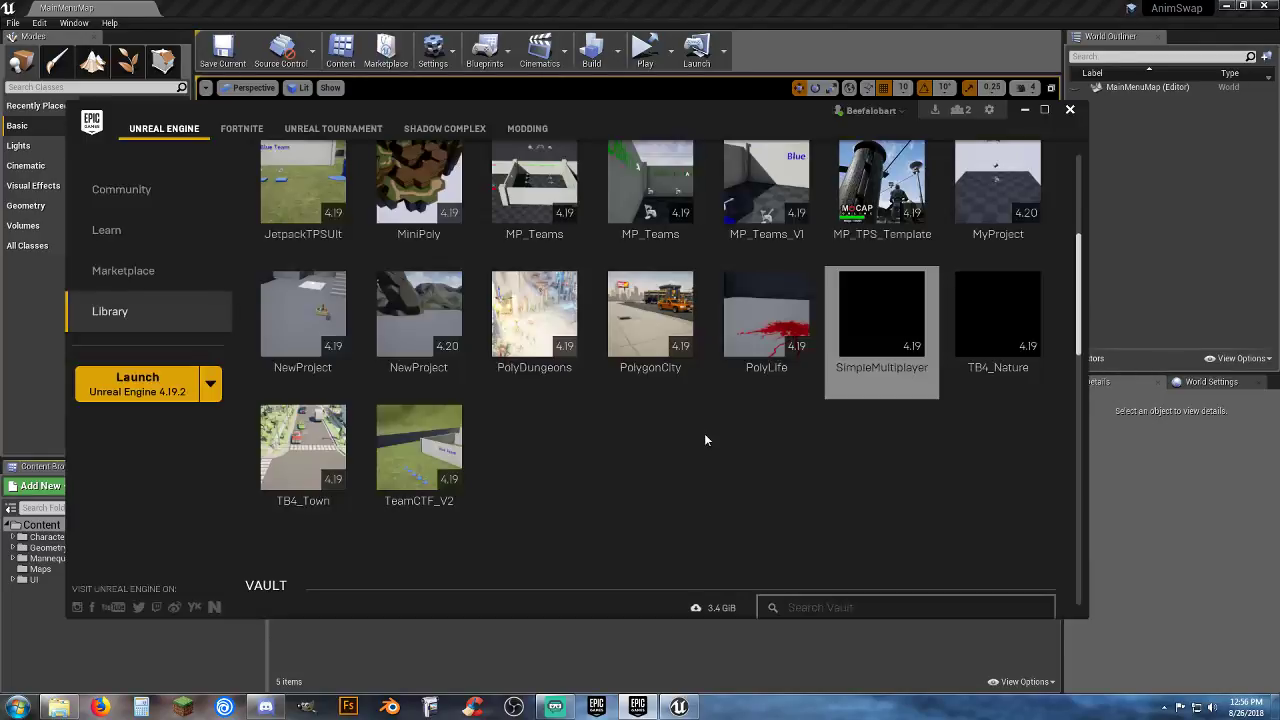
scroll(706, 477, up, 5)
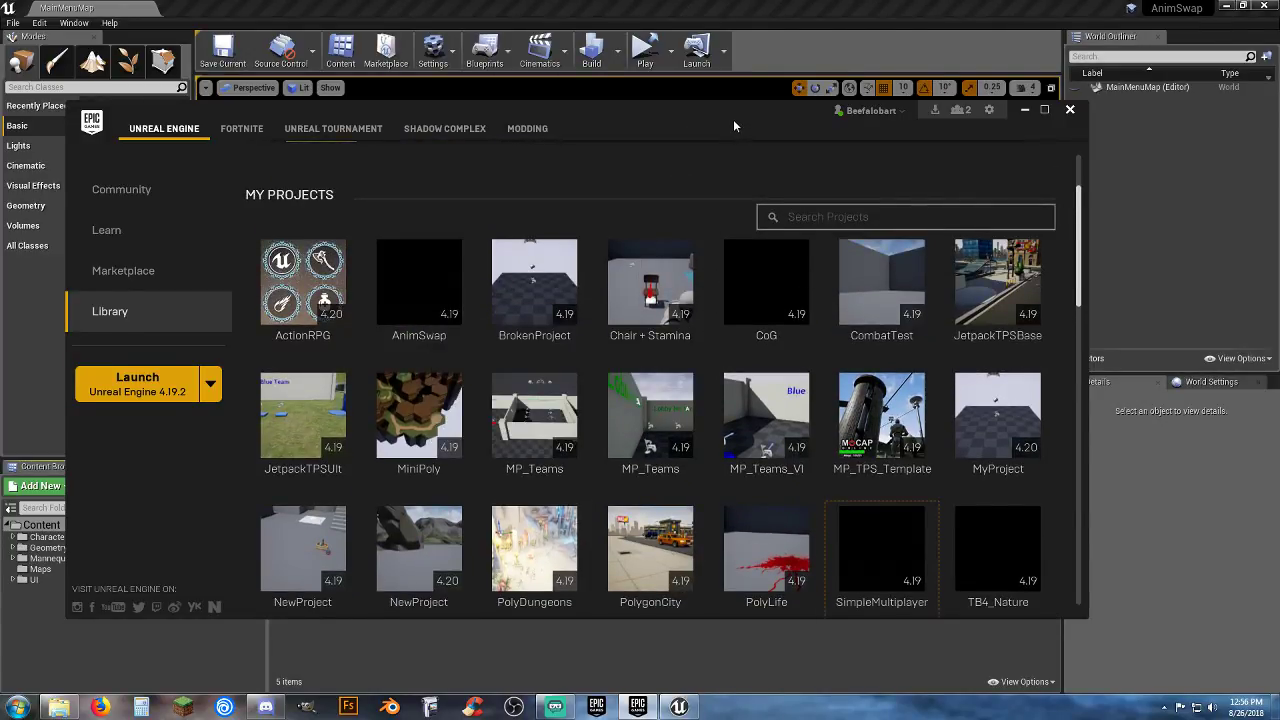
drag(736, 121, 0, 190)
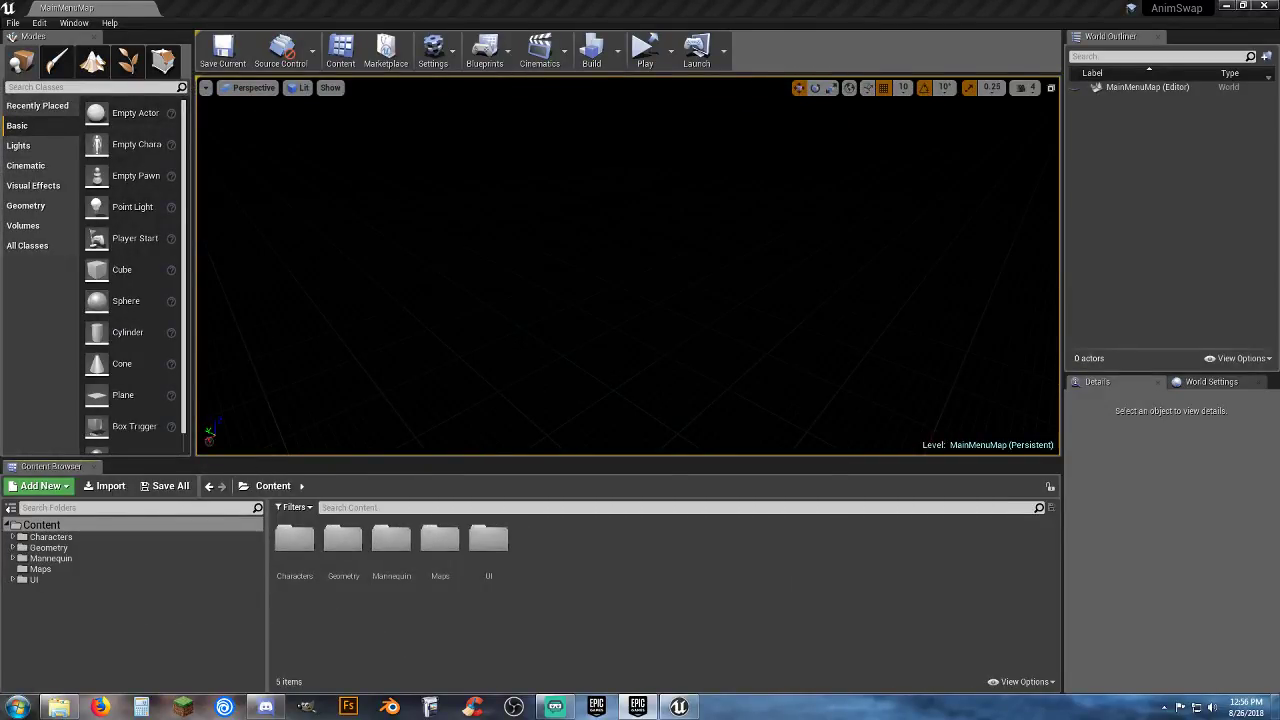
Step: Add the Animation Starter Pack from the Epic Games Launcher's Vault to the AnimSwap project and return to the editor
drag(0, 190, 716, 158)
scroll(590, 250, down, 5)
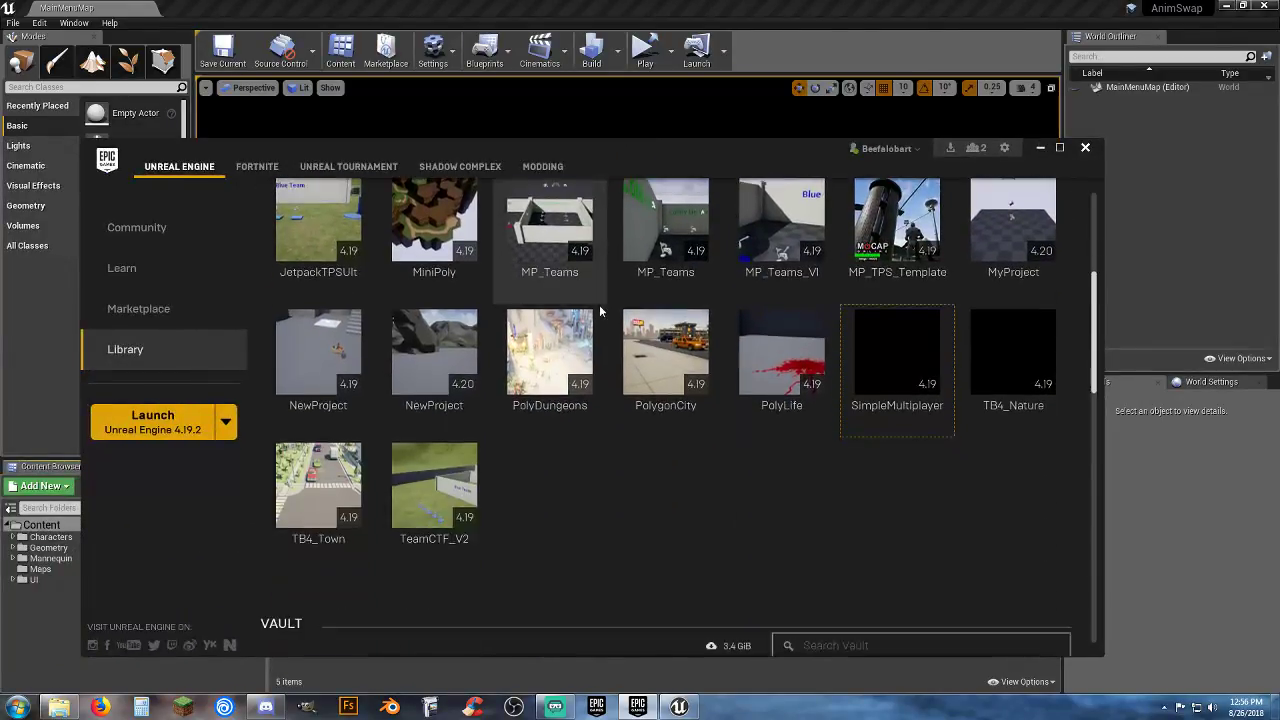
scroll(593, 341, down, 1)
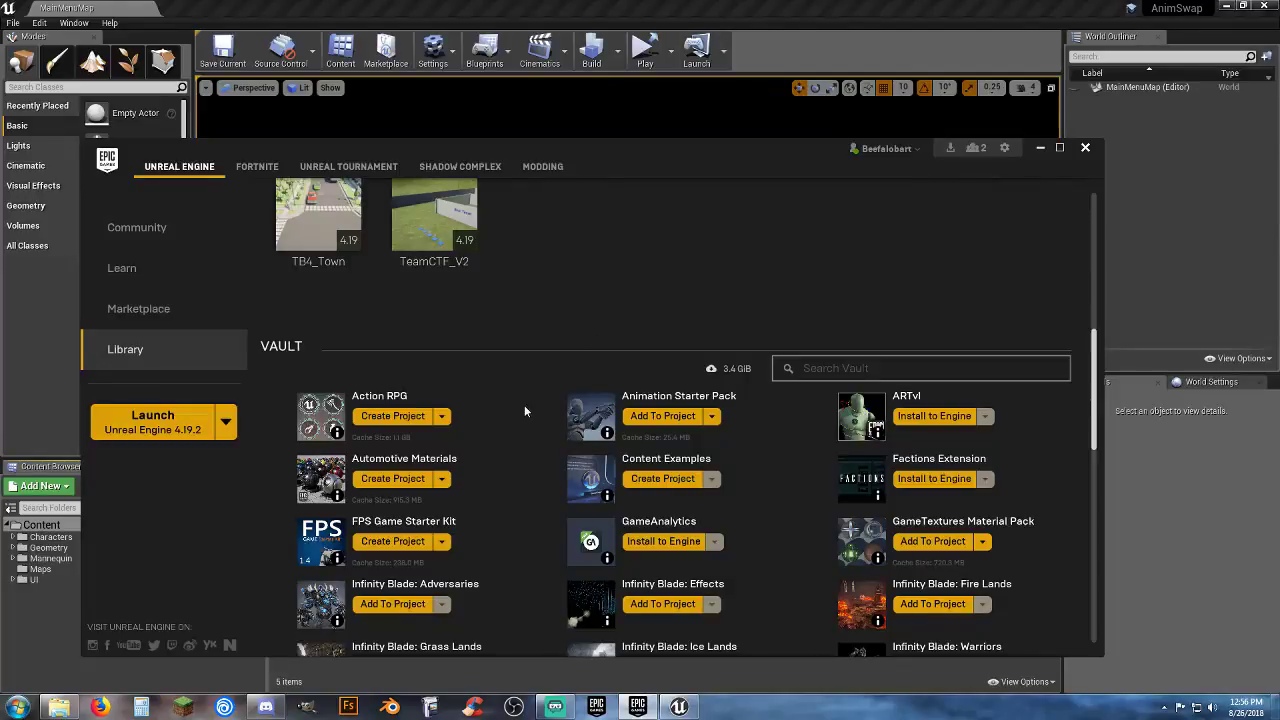
scroll(516, 413, down, 2)
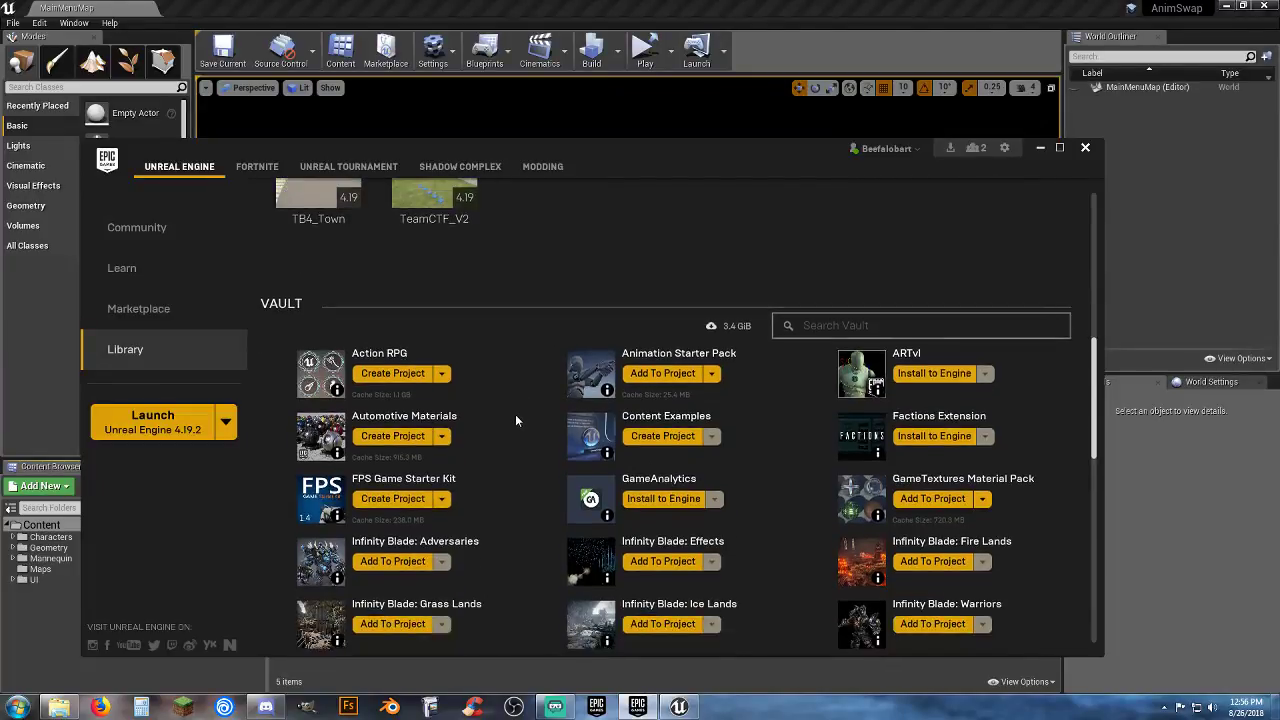
click(663, 374)
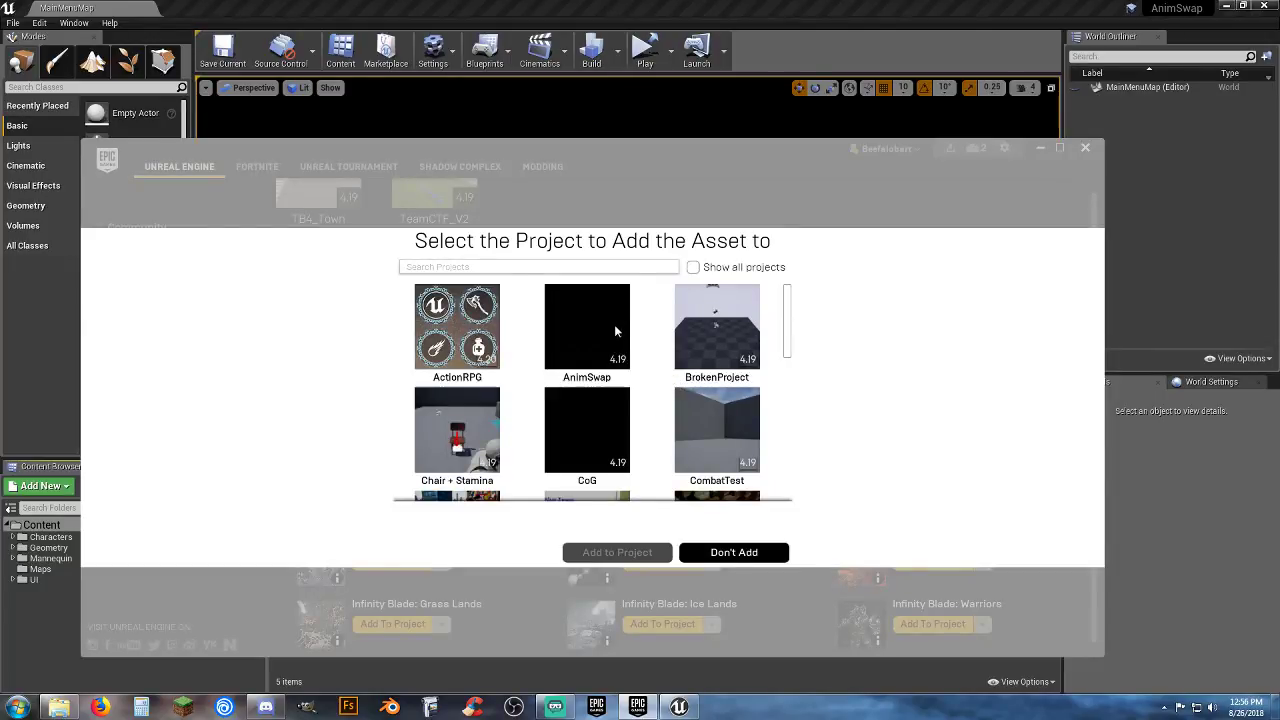
click(616, 350)
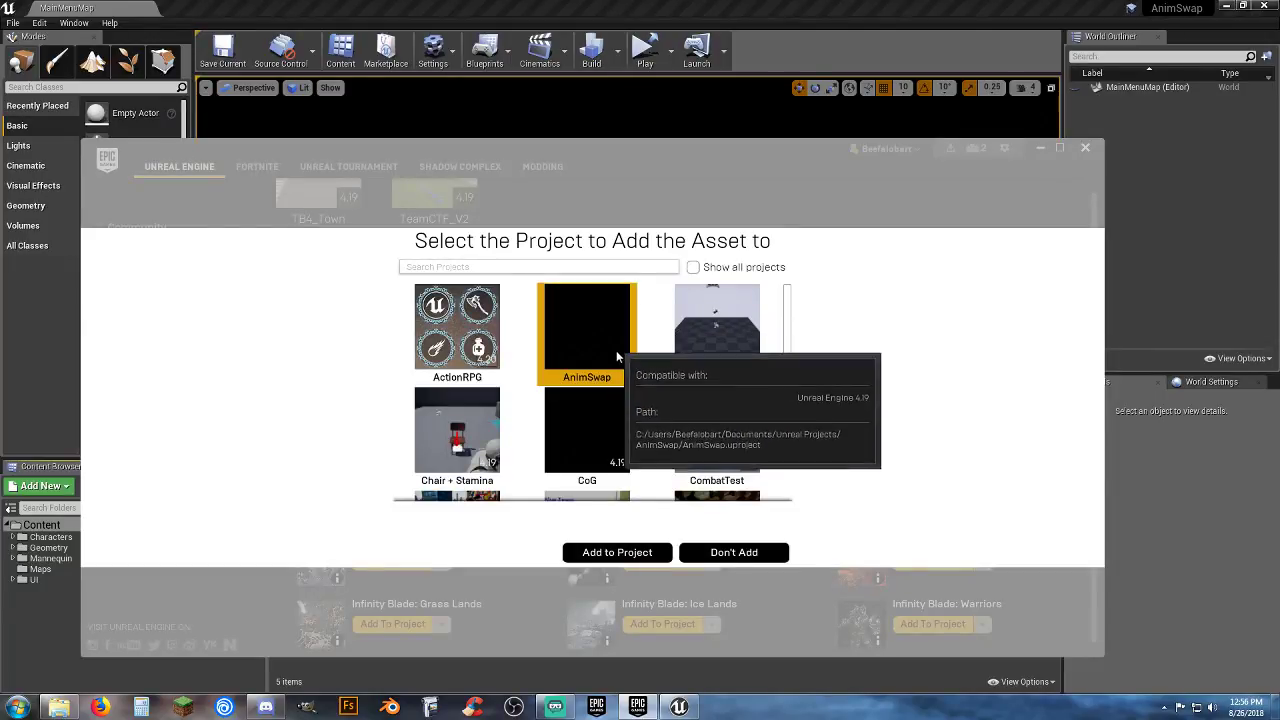
click(617, 553)
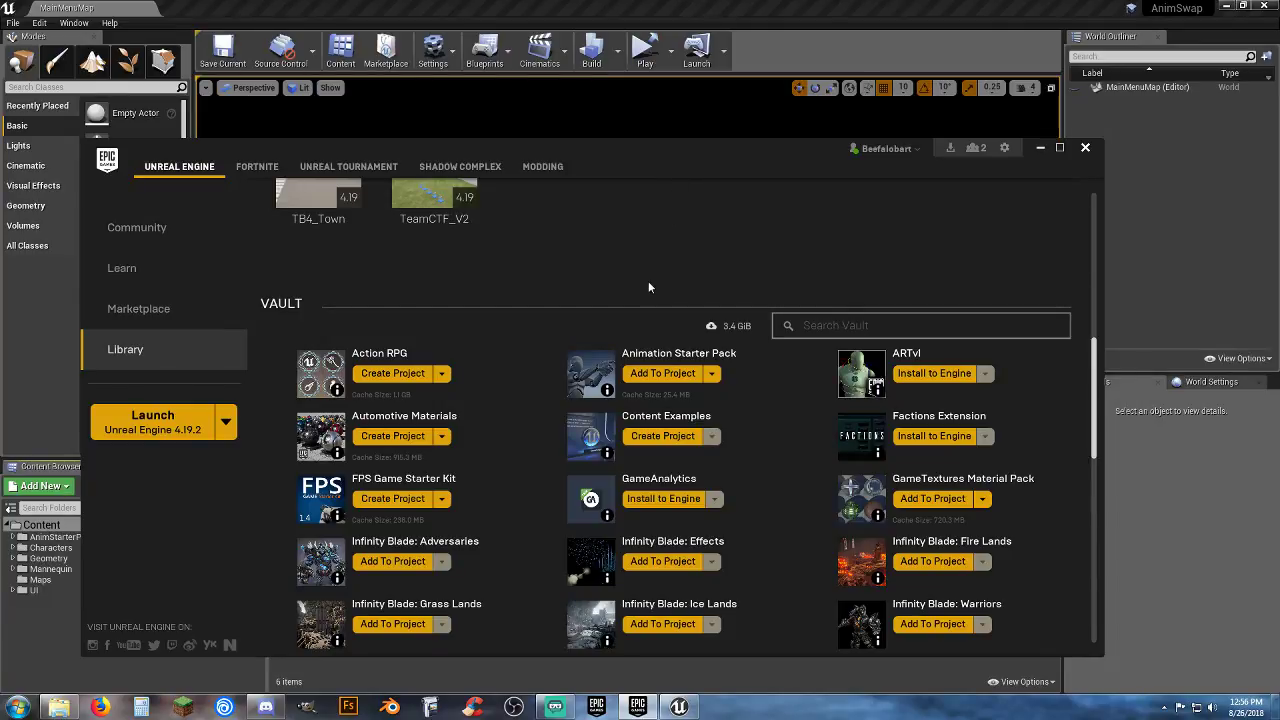
drag(678, 149, 0, 160)
scroll(316, 365, down, 5)
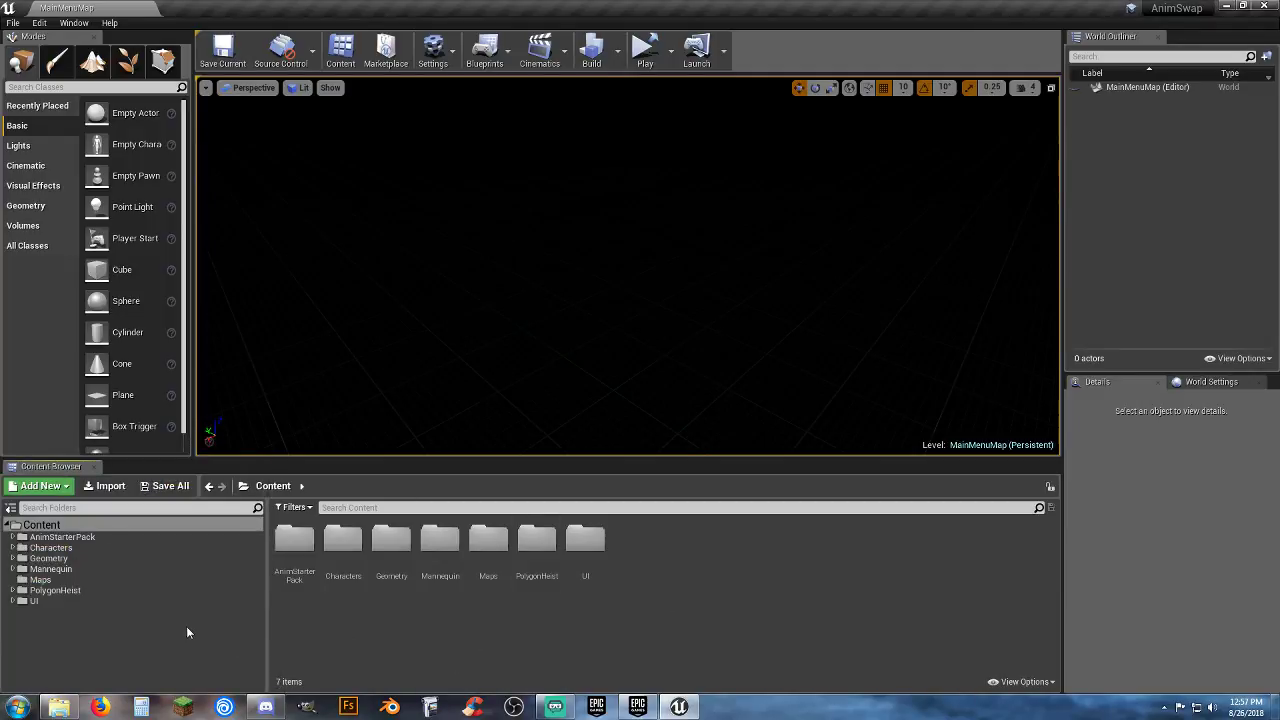
Step: Look through the Mannequin folder's Animations and Character subfolders and return to the Content root
click(12, 569)
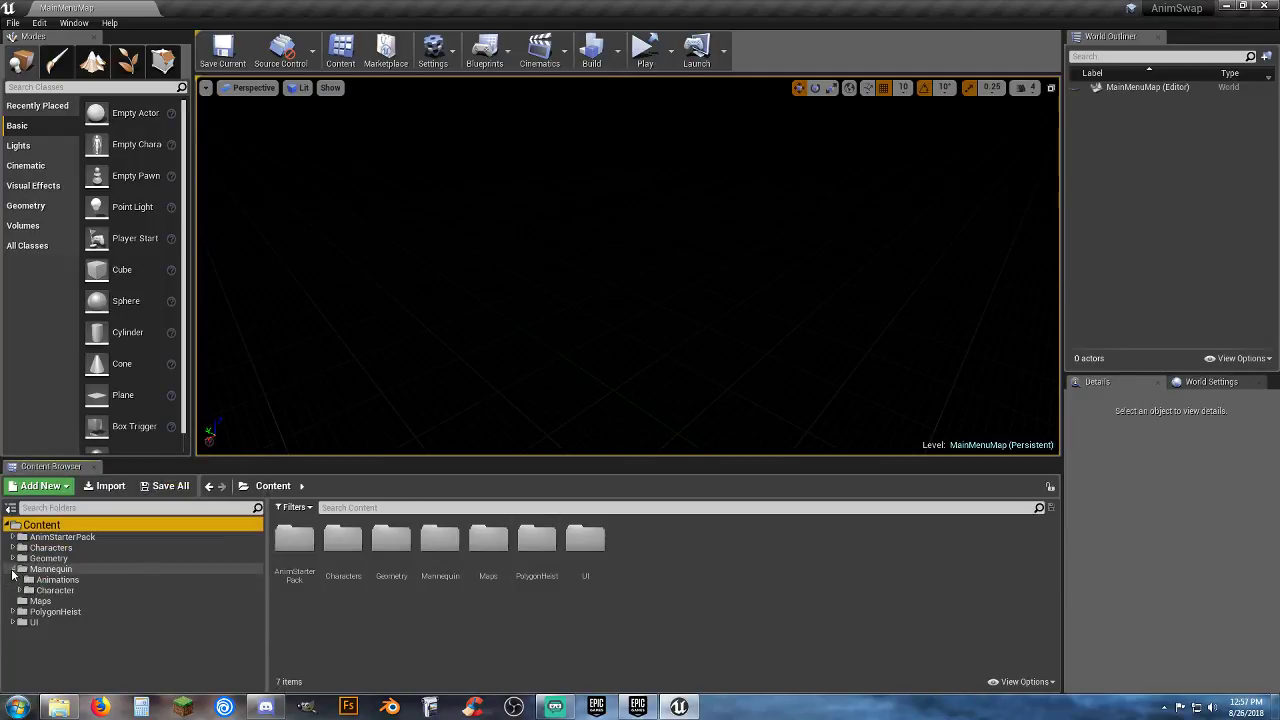
click(30, 580)
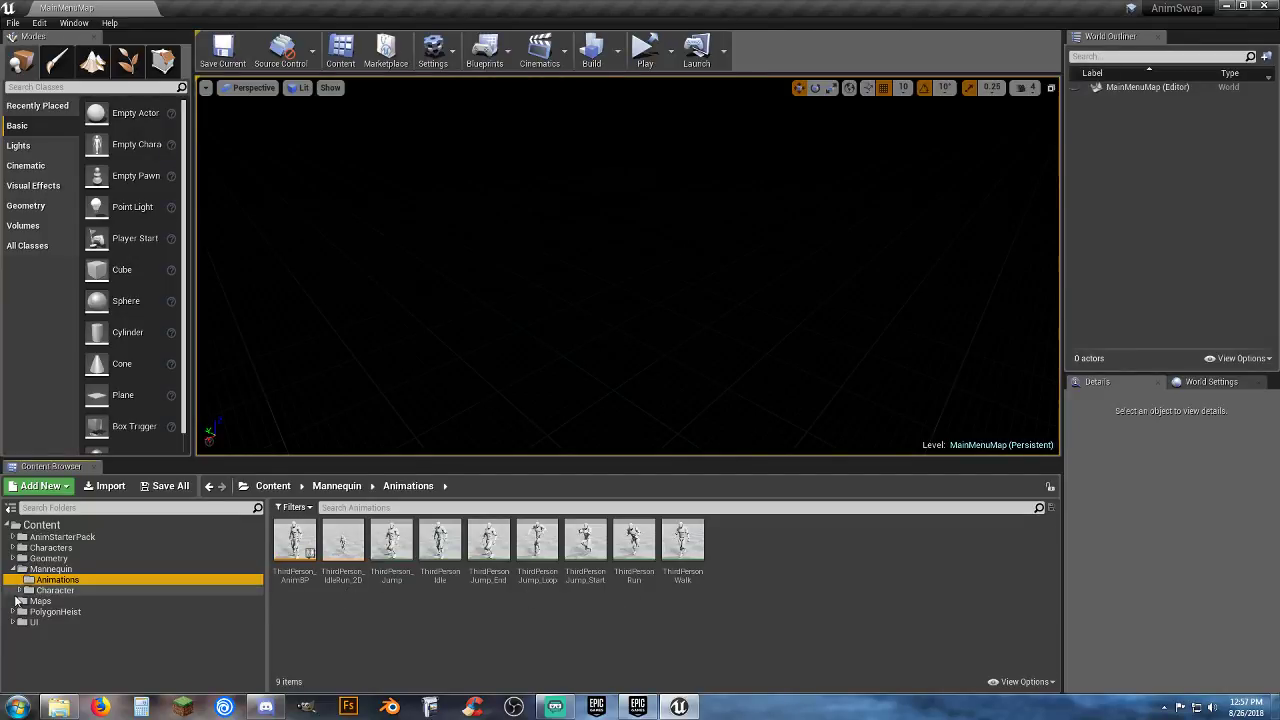
click(20, 591)
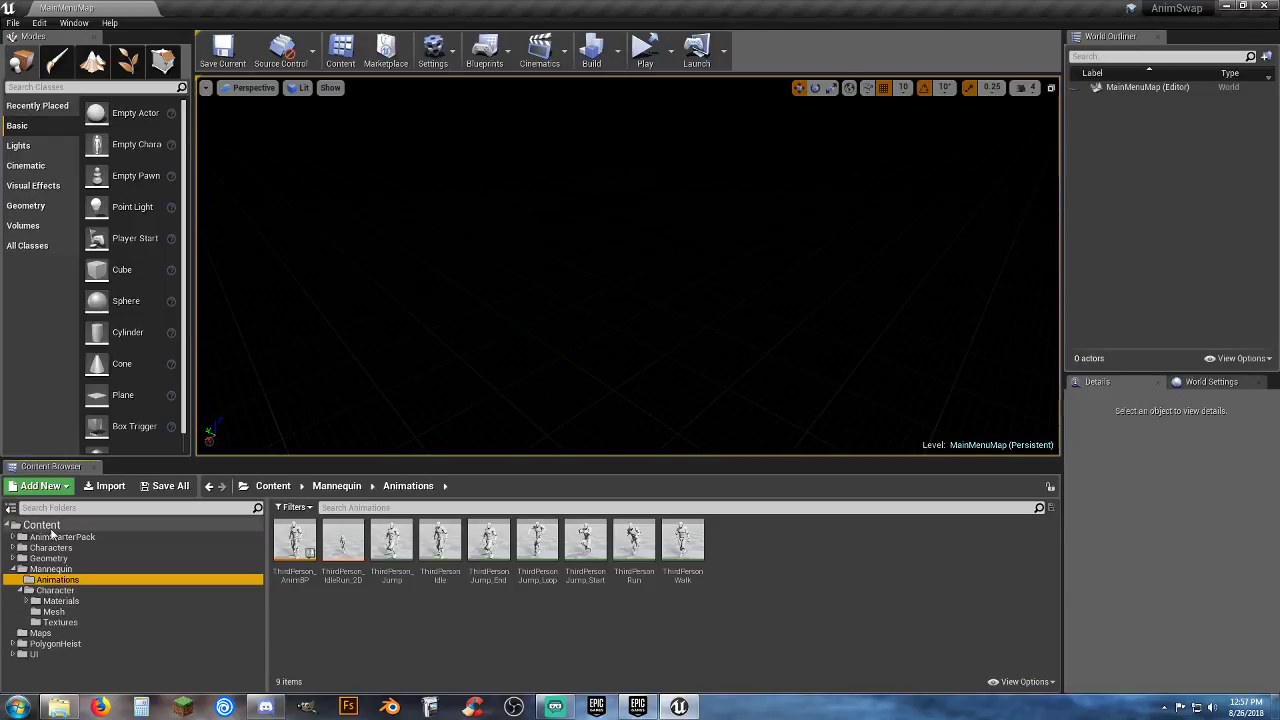
click(42, 525)
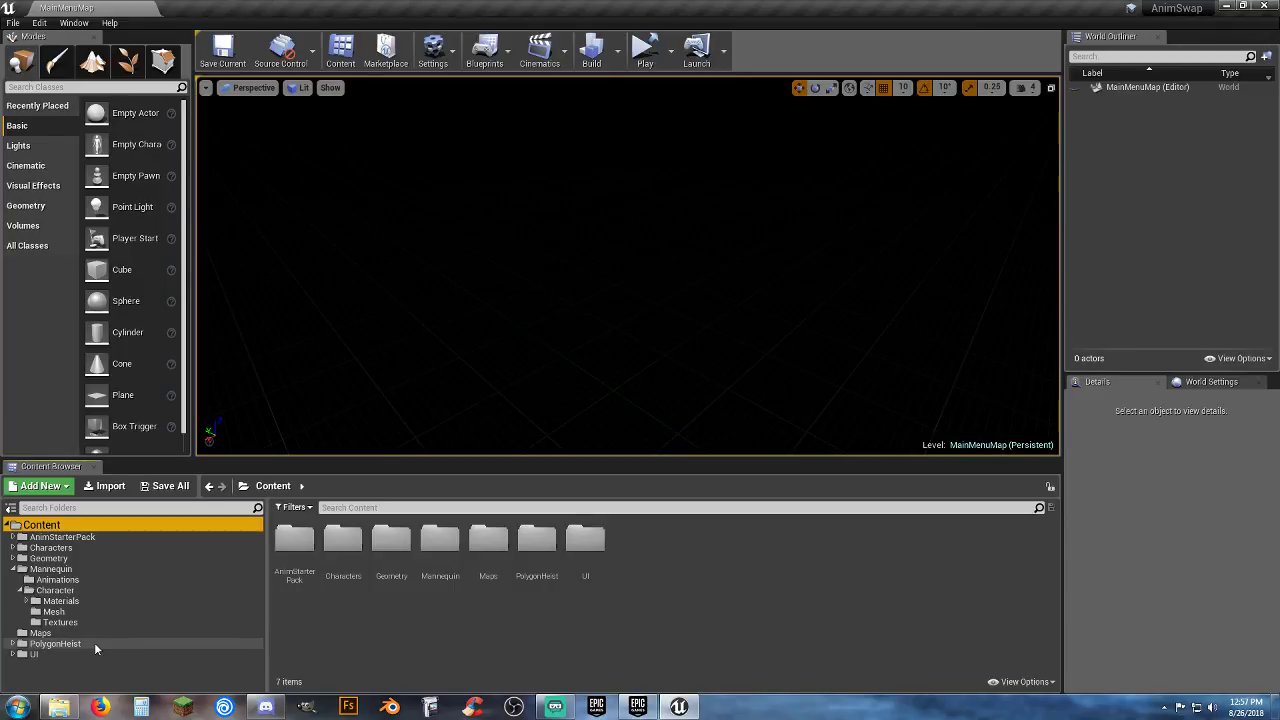
right_click(656, 548)
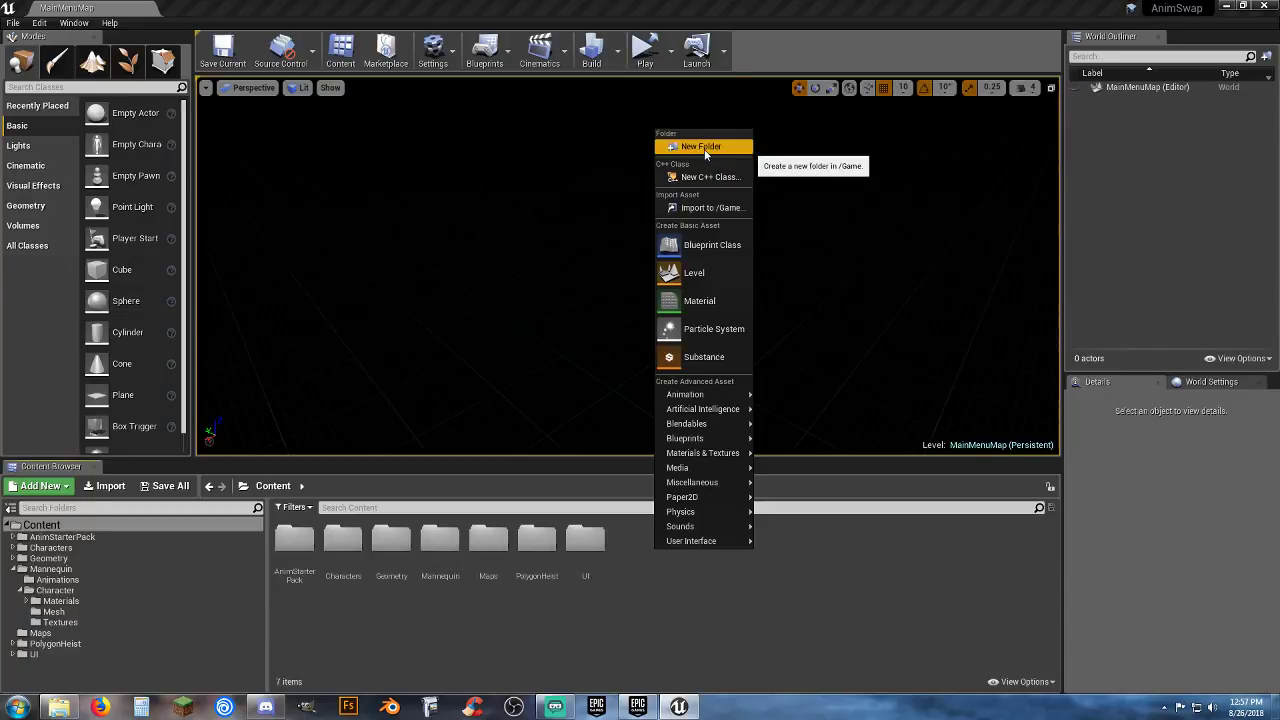
mouse_move(703, 409)
click(657, 606)
Step: Create a folder named Mesh inside the Characters folder and open it
double_click(343, 540)
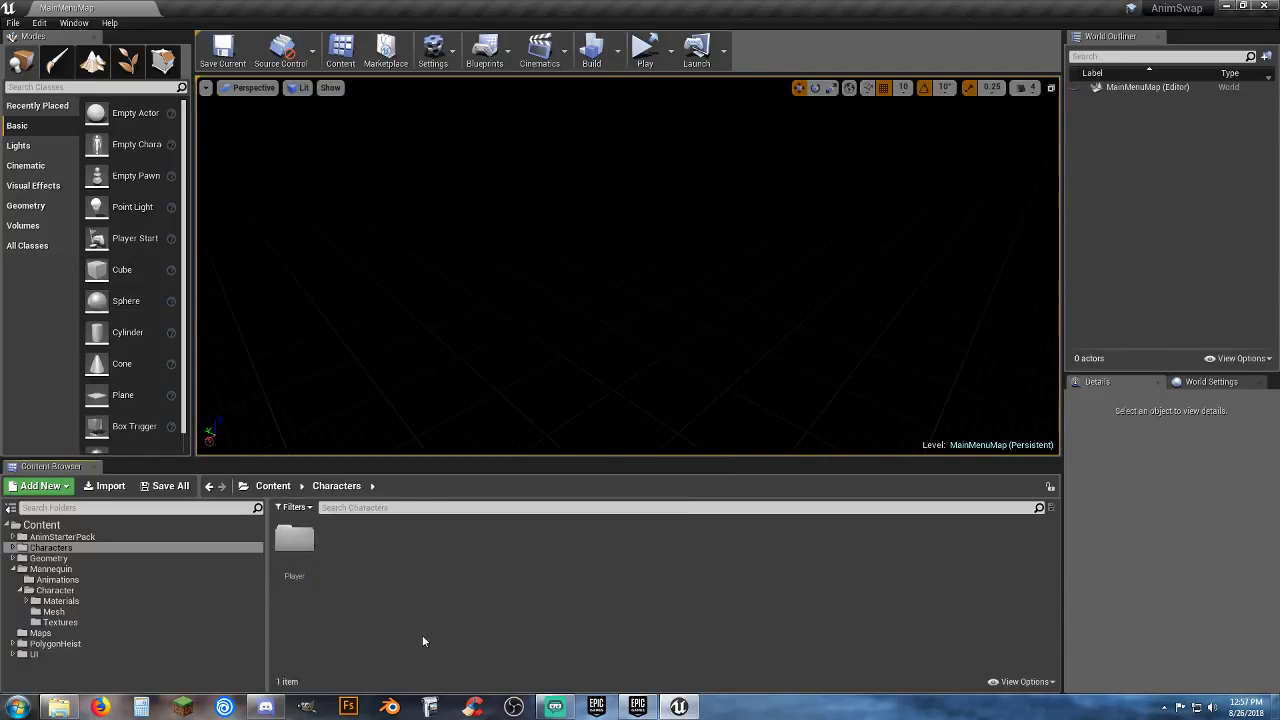
right_click(381, 565)
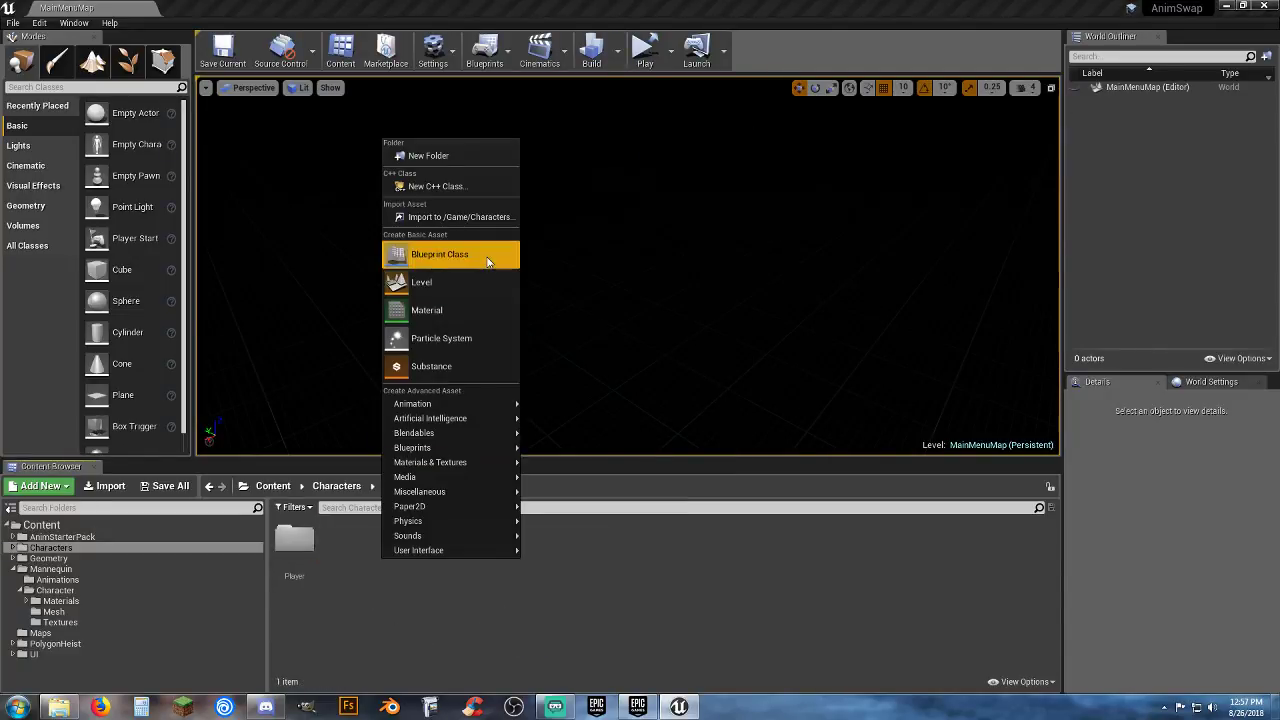
click(471, 167)
text(Mesh)
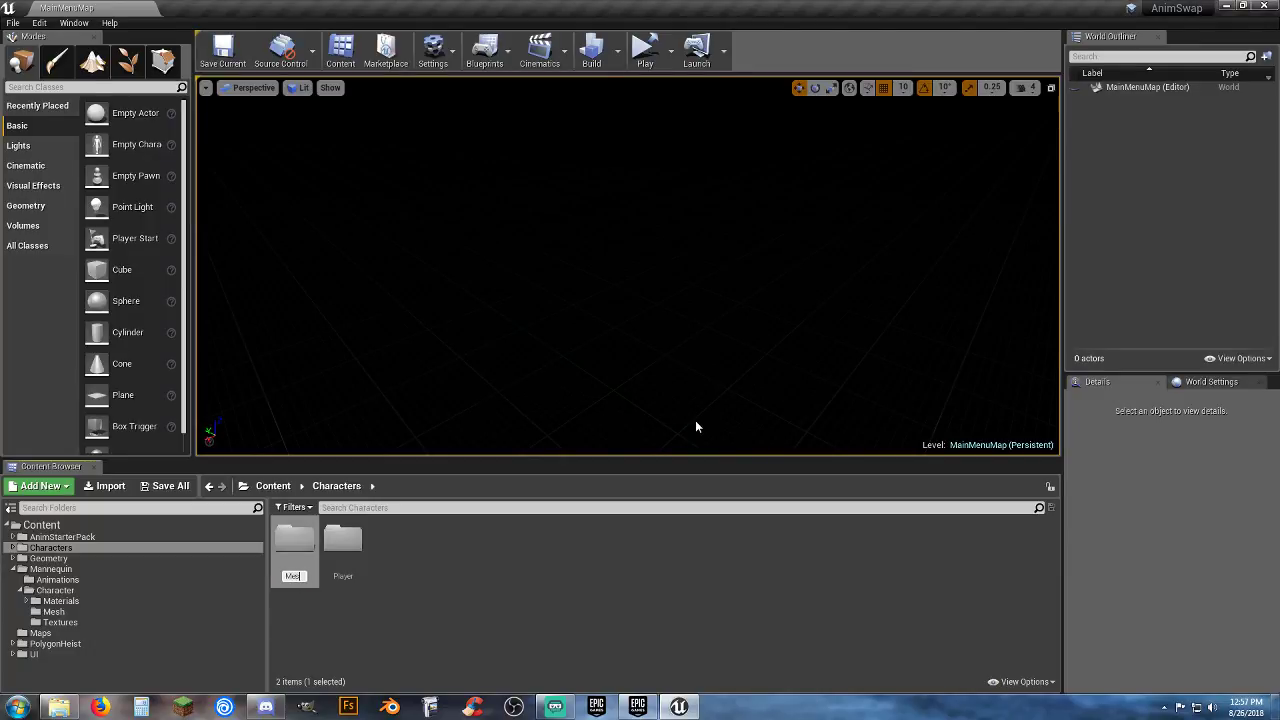
key(Return)
key(Return)
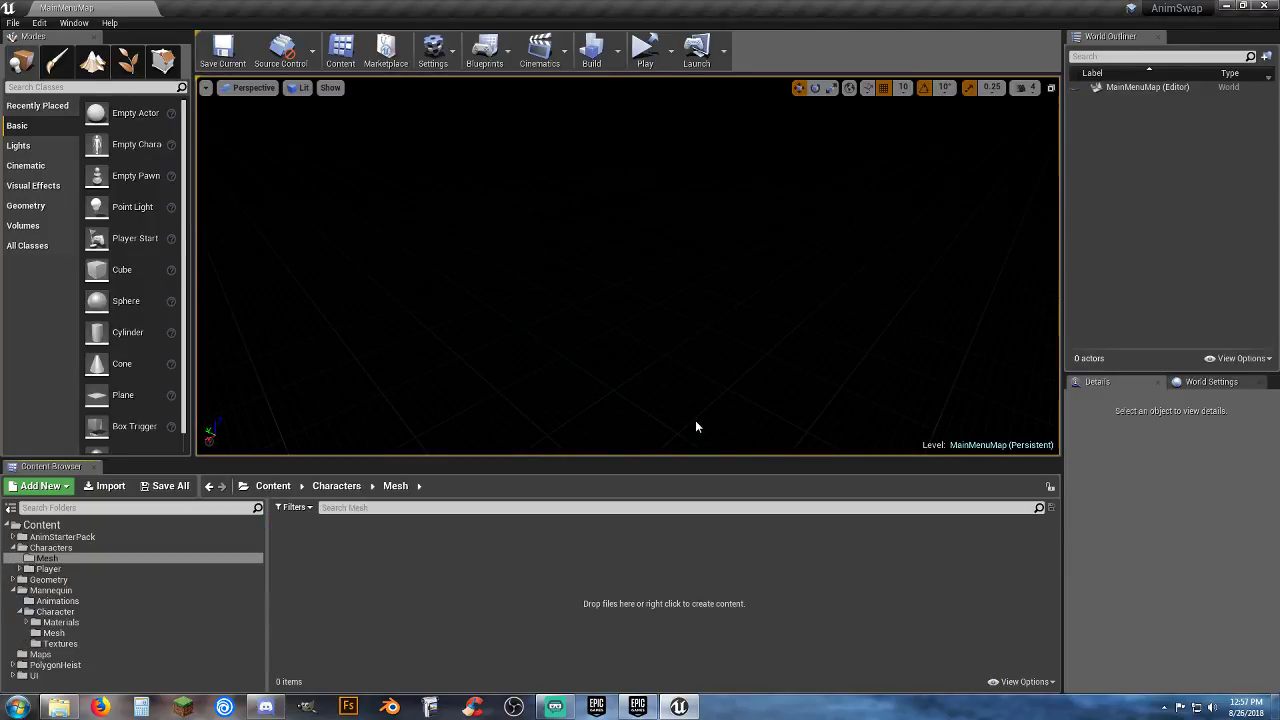
Step: Copy the SK_Character_Heist_Skeleton asset from PolygonHeist/Meshes/Characters into the Characters/Mesh folder
click(13, 665)
scroll(20, 668, down, 2)
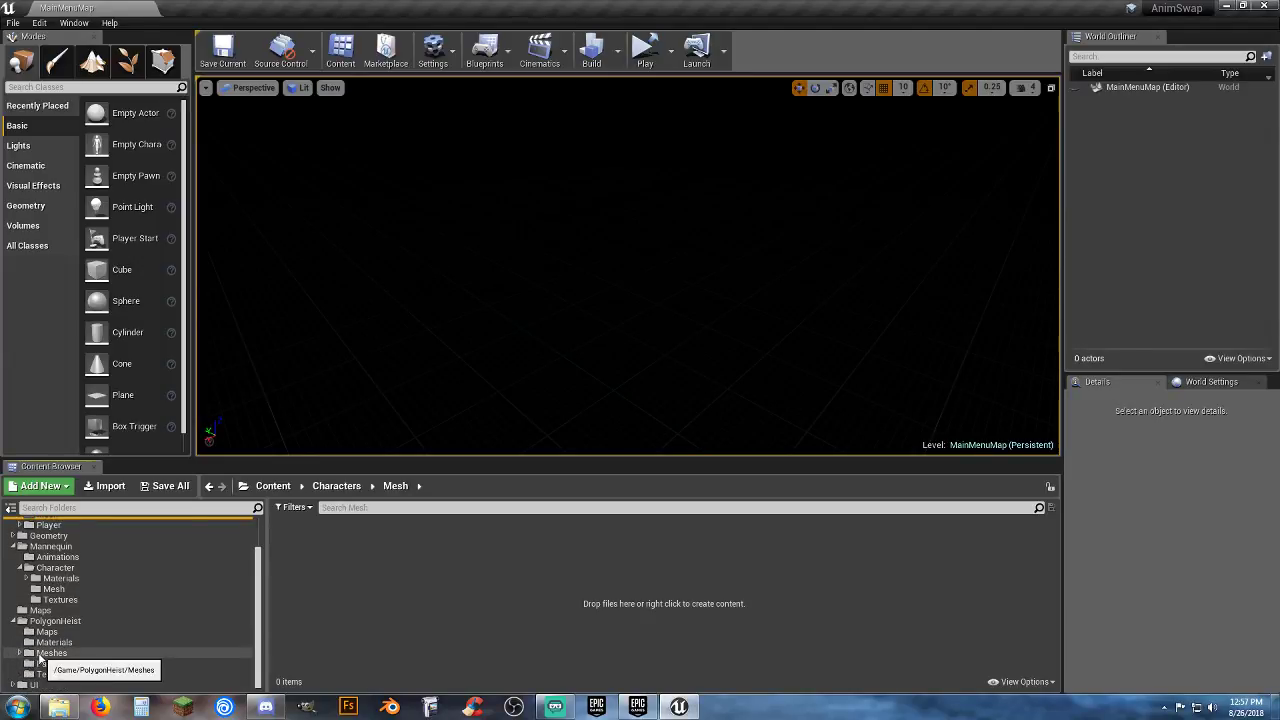
click(20, 653)
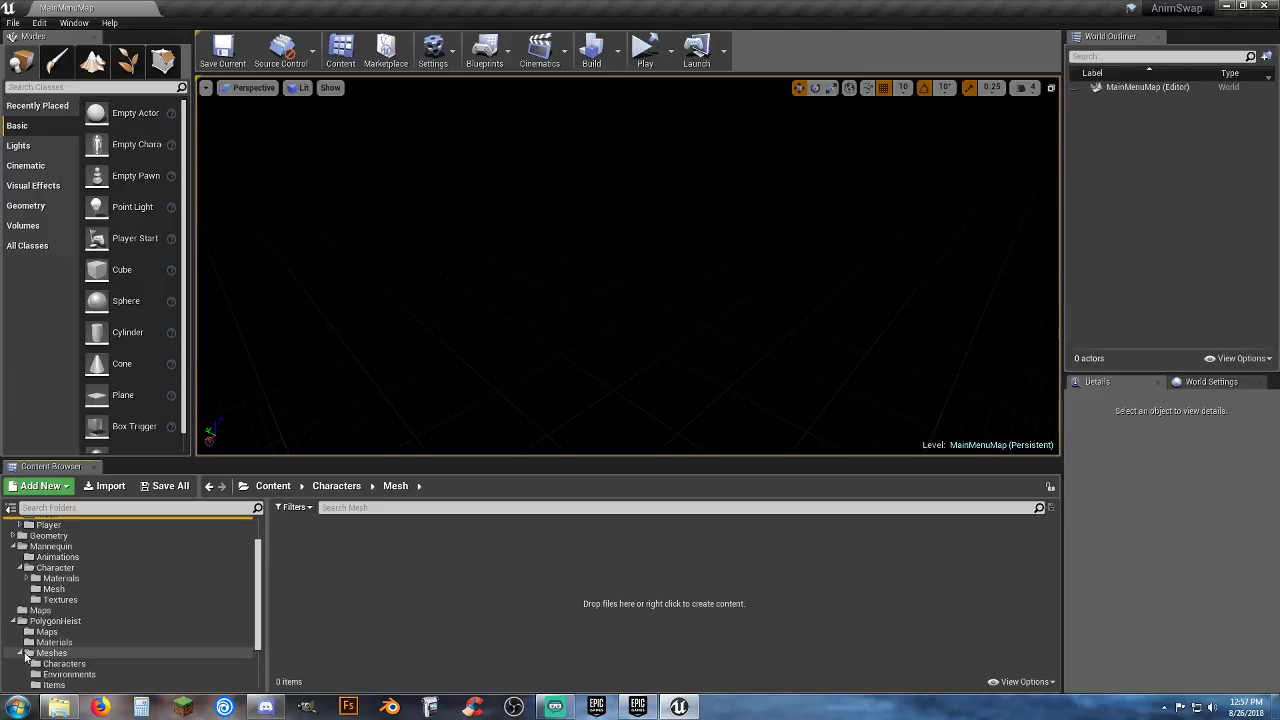
scroll(58, 655, down, 2)
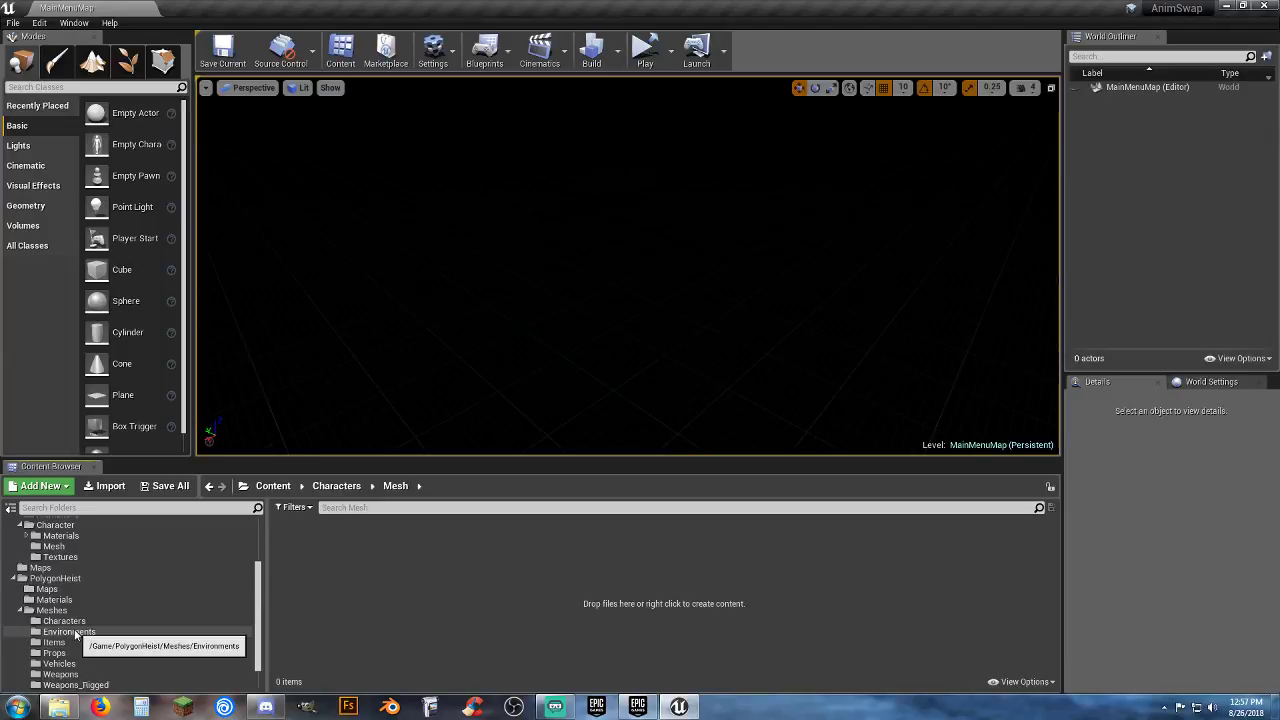
click(80, 623)
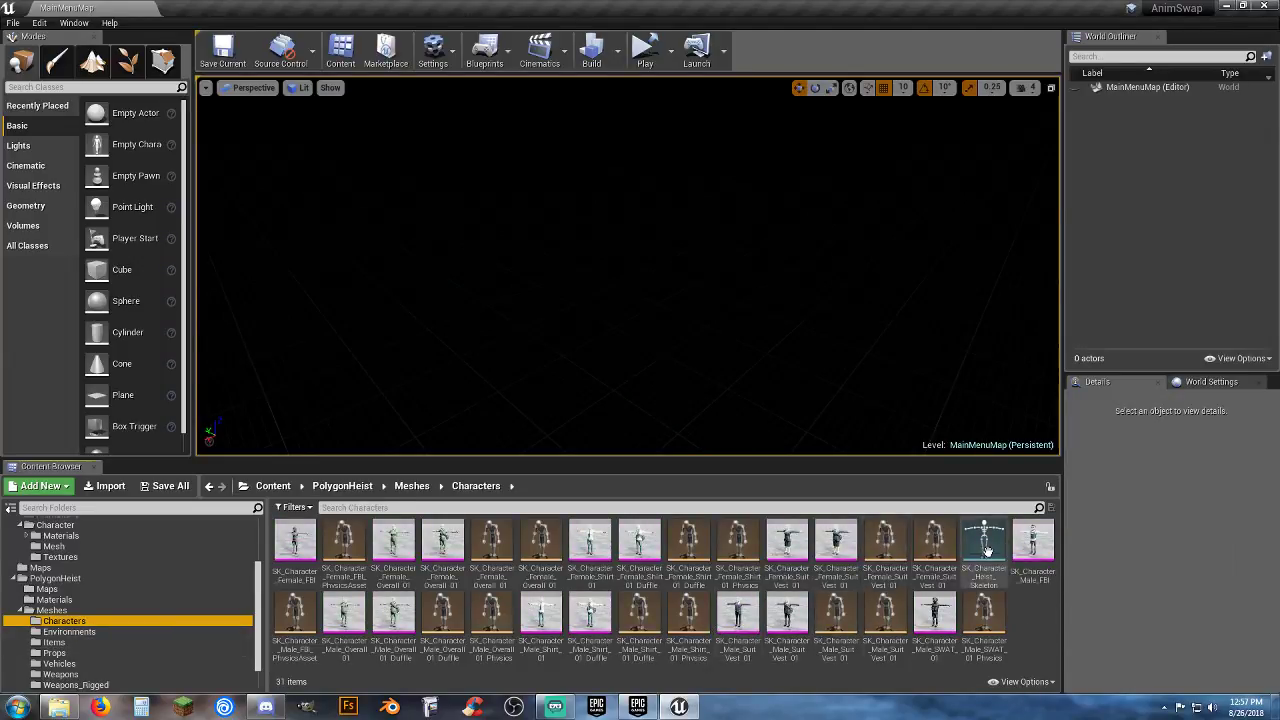
click(985, 545)
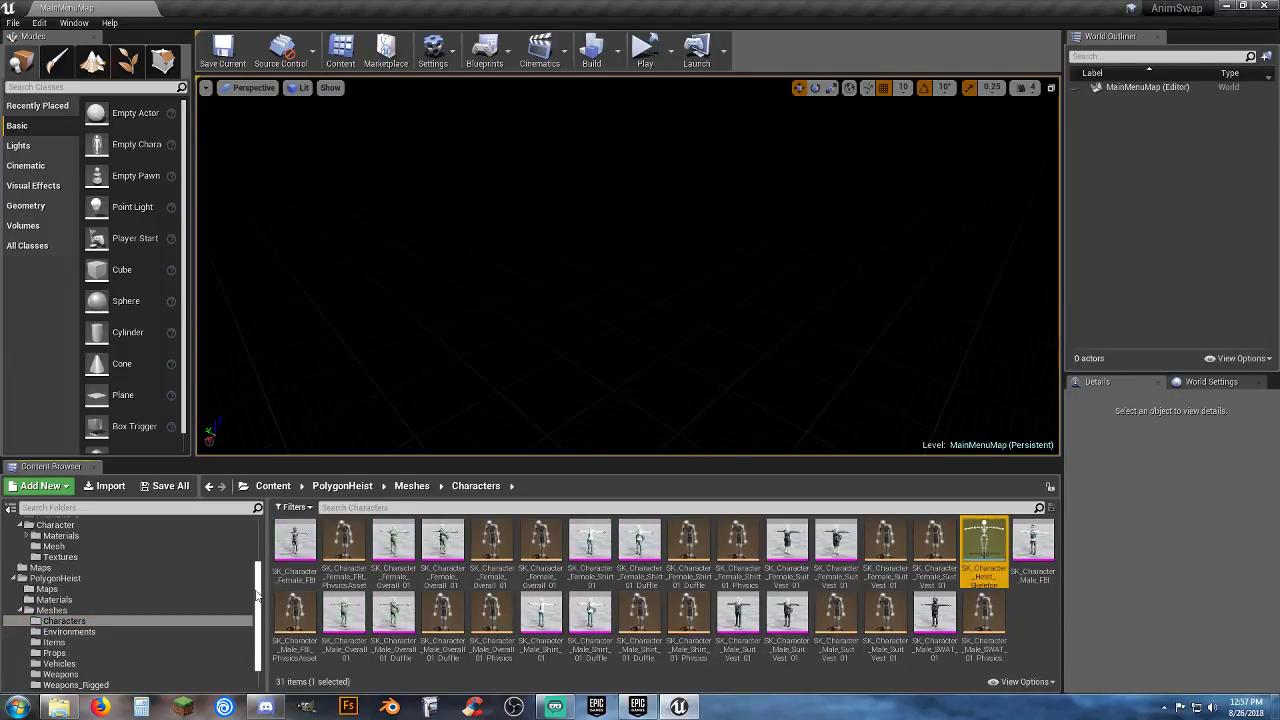
drag(259, 600, 265, 549)
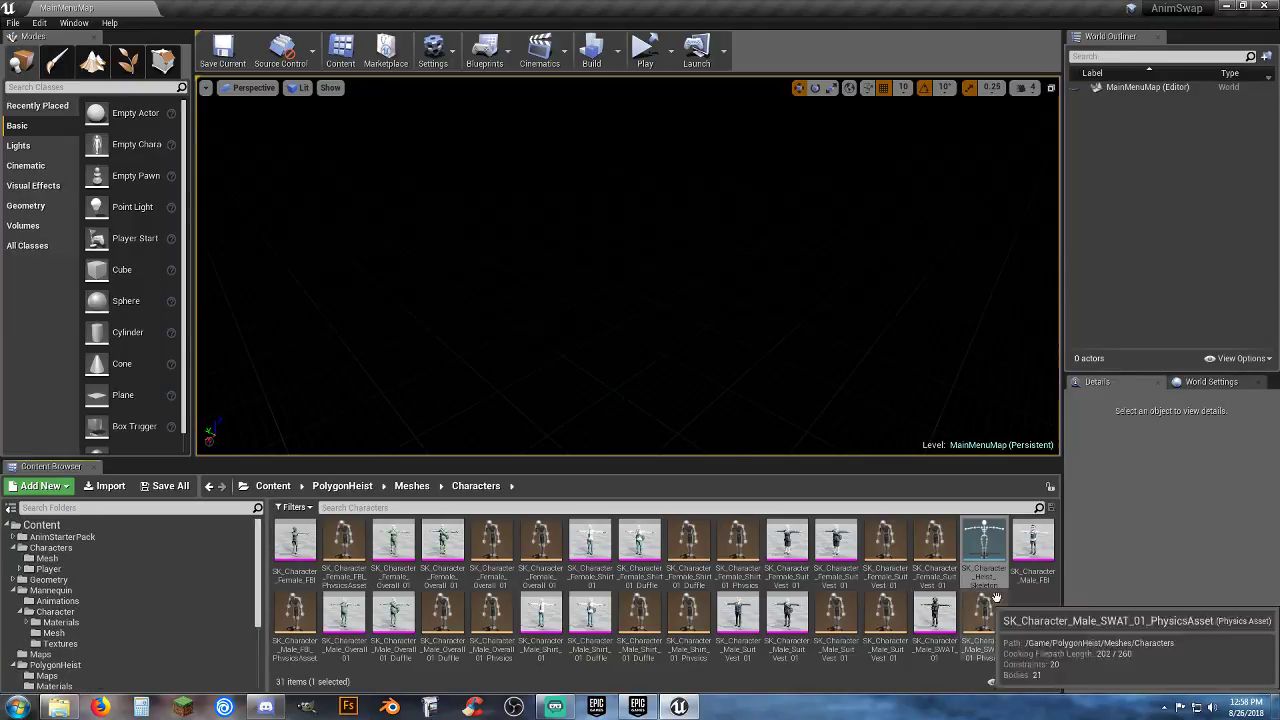
drag(985, 545, 84, 560)
click(127, 578)
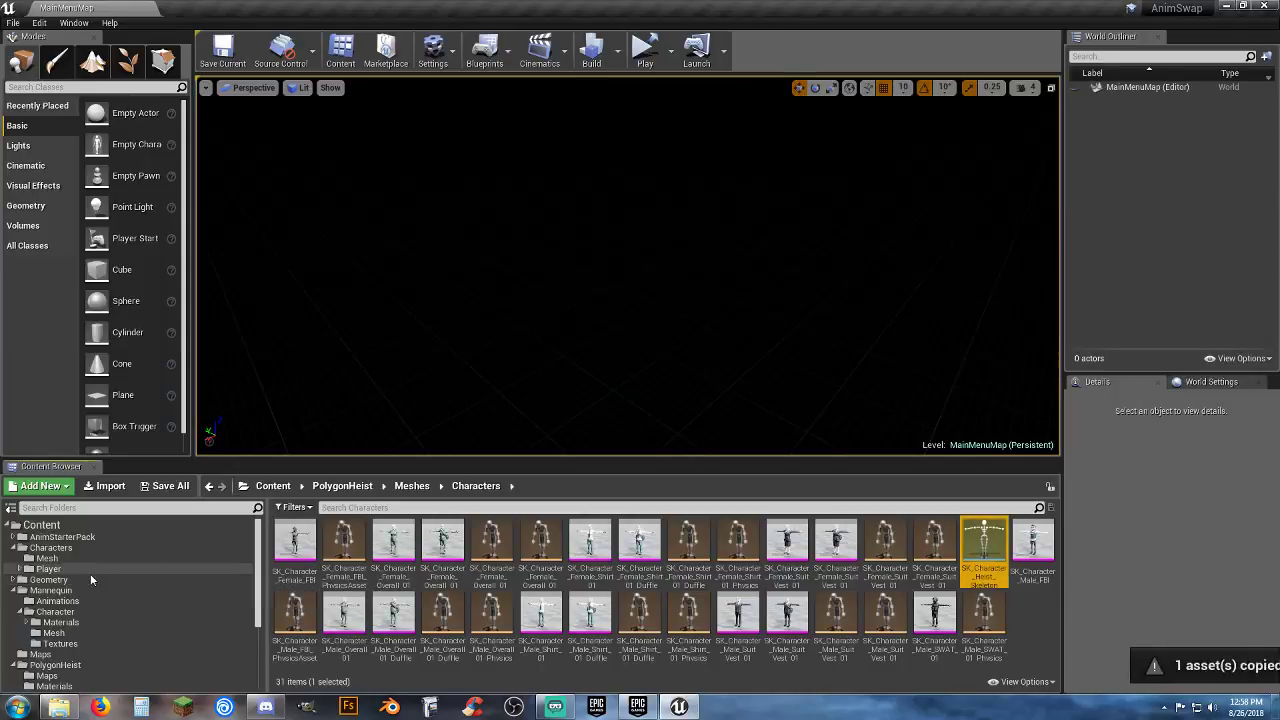
Step: Rename the copied skeleton asset in the Characters/Mesh folder as Poly_Skelly
click(102, 560)
click(294, 550)
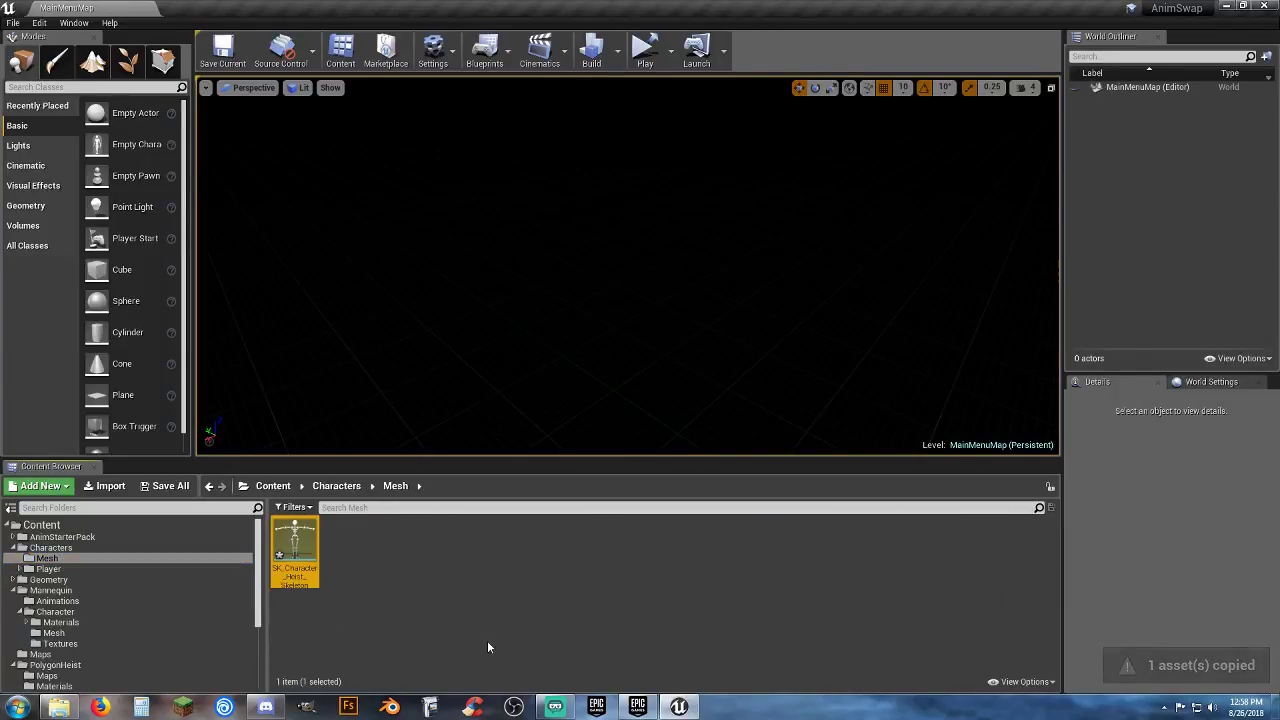
key(F2)
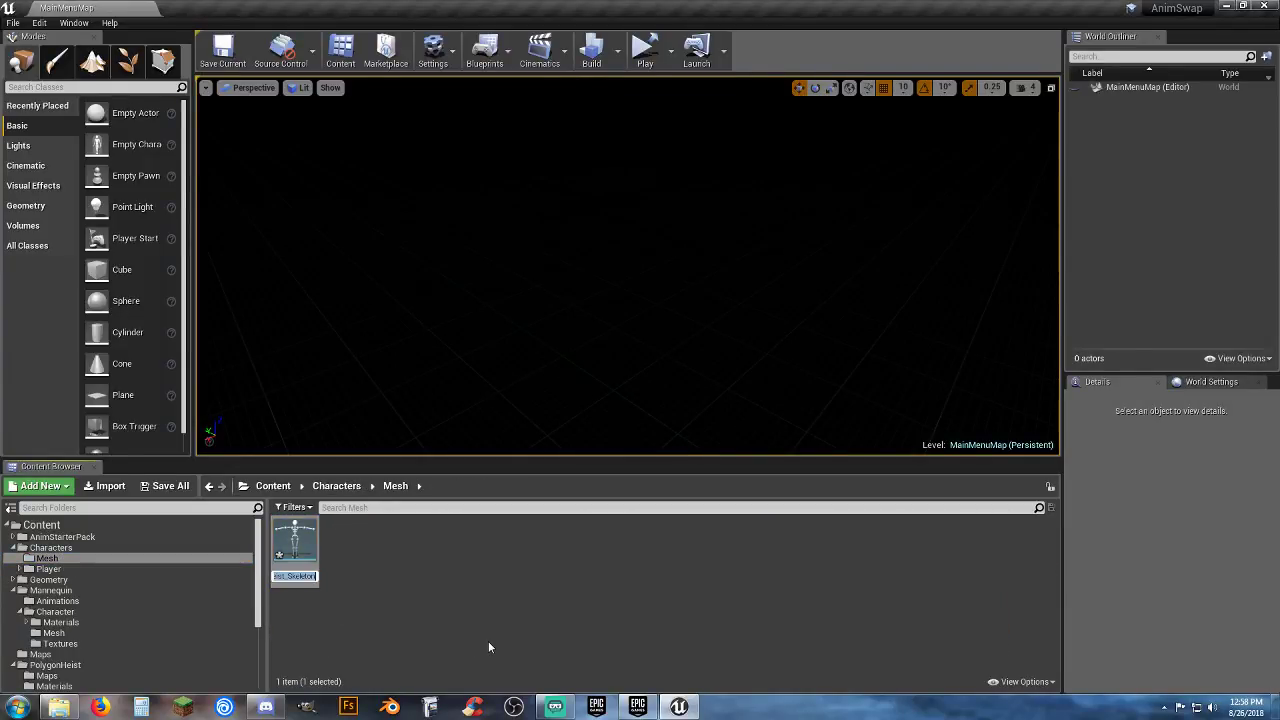
text(Poly_Skelly)
key(Return)
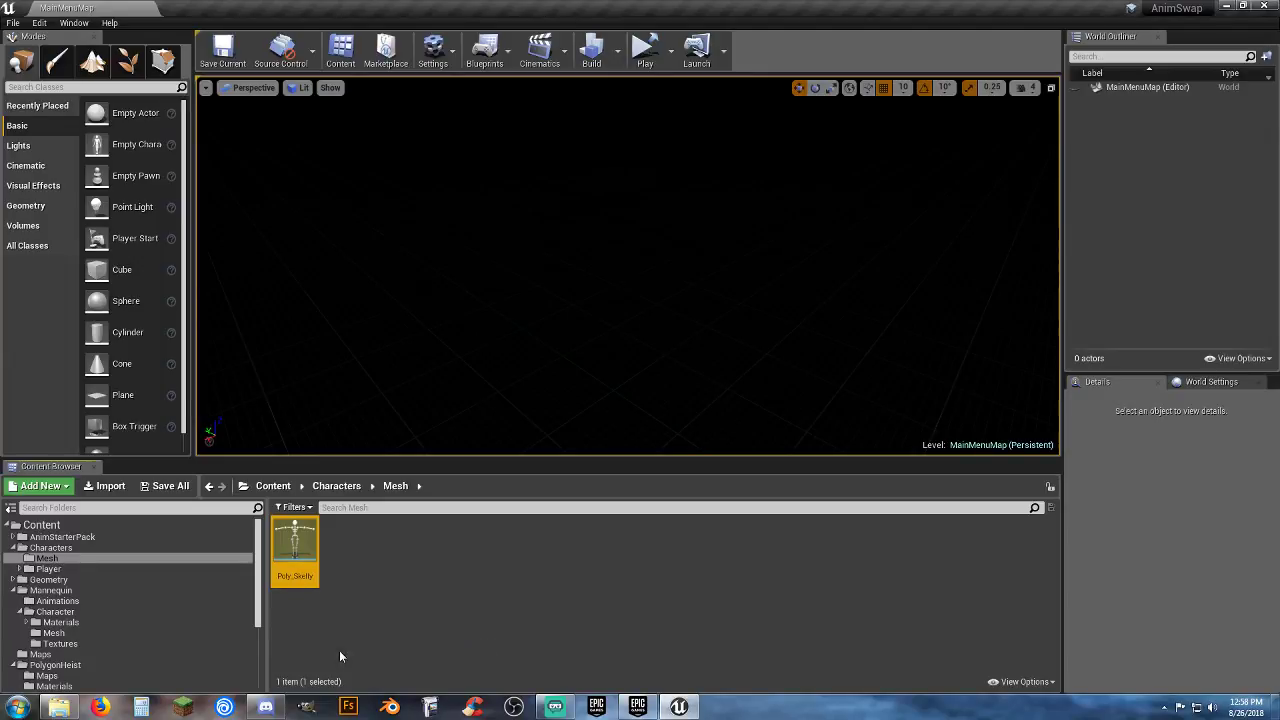
Step: Create a folder named Animations inside the Characters folder and open it
scroll(158, 627, down, 4)
scroll(146, 629, up, 4)
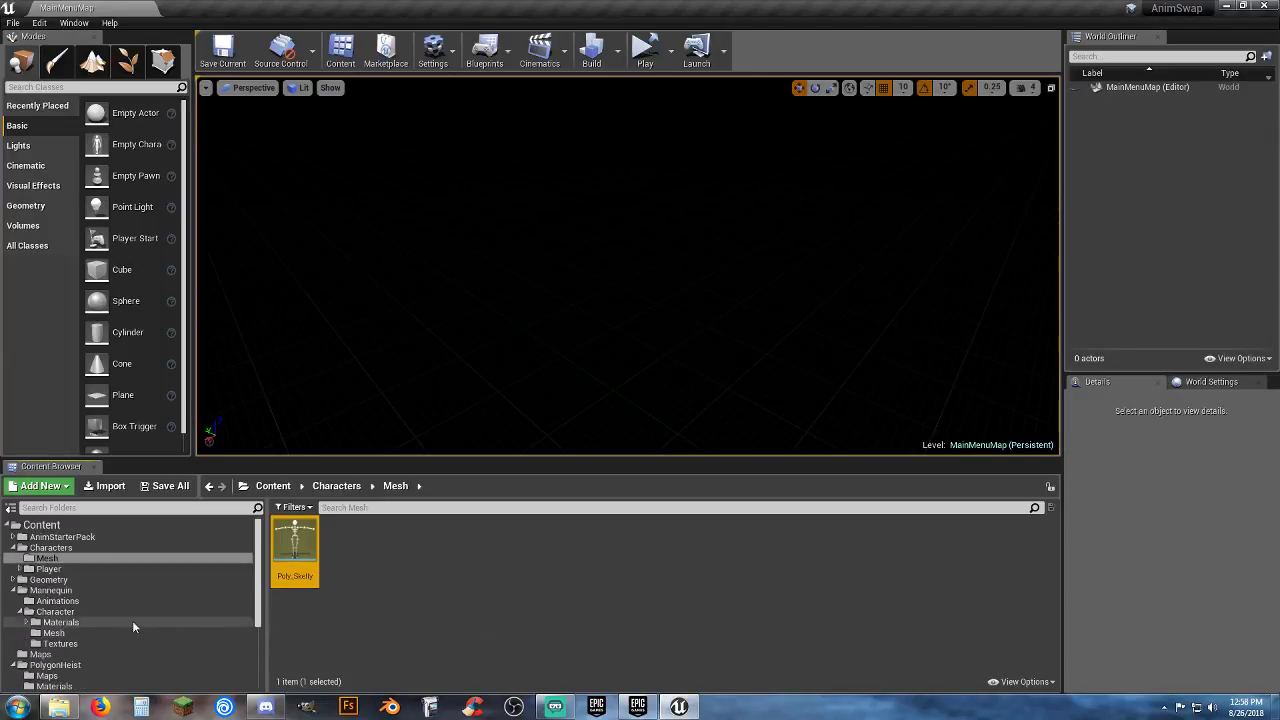
click(41, 525)
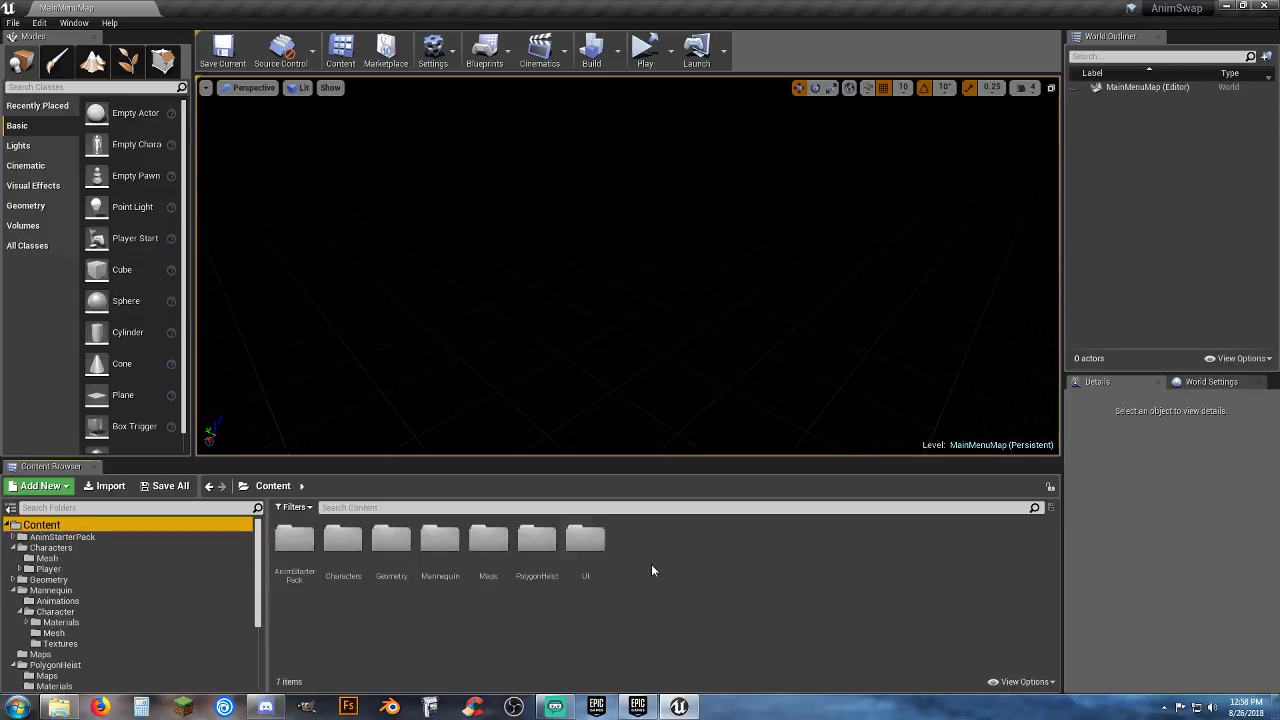
click(116, 548)
right_click(505, 552)
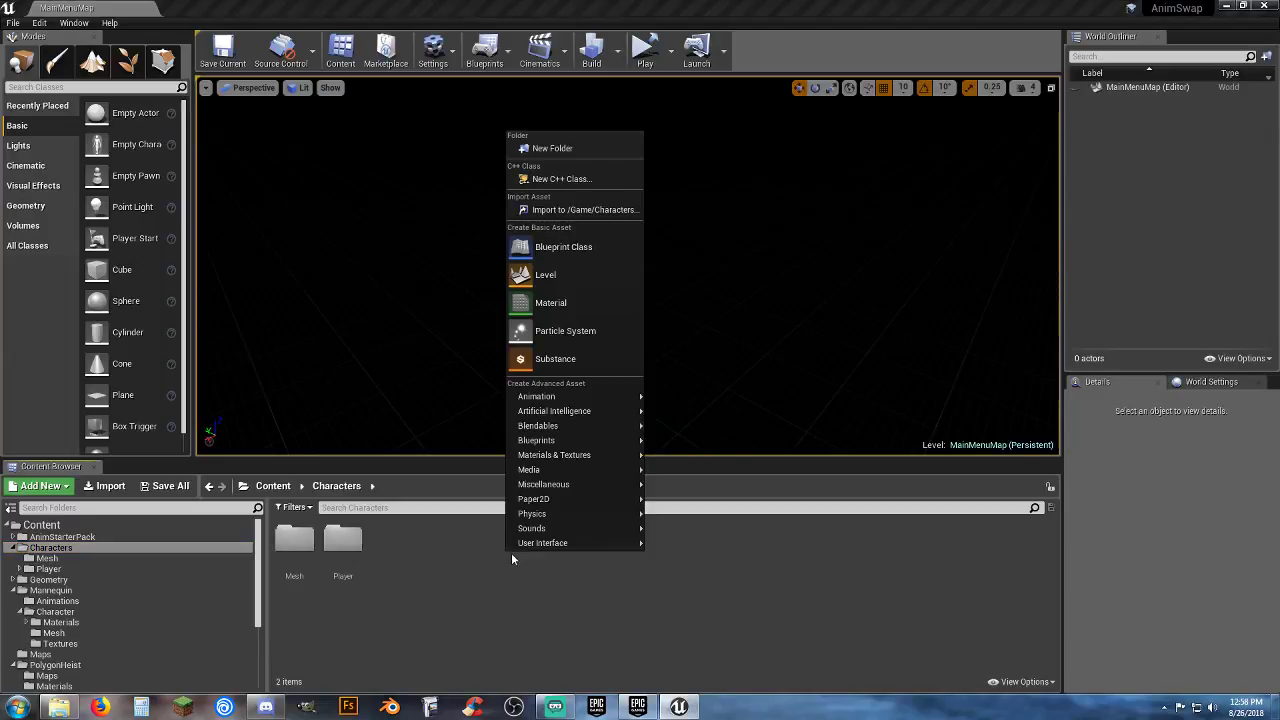
click(564, 150)
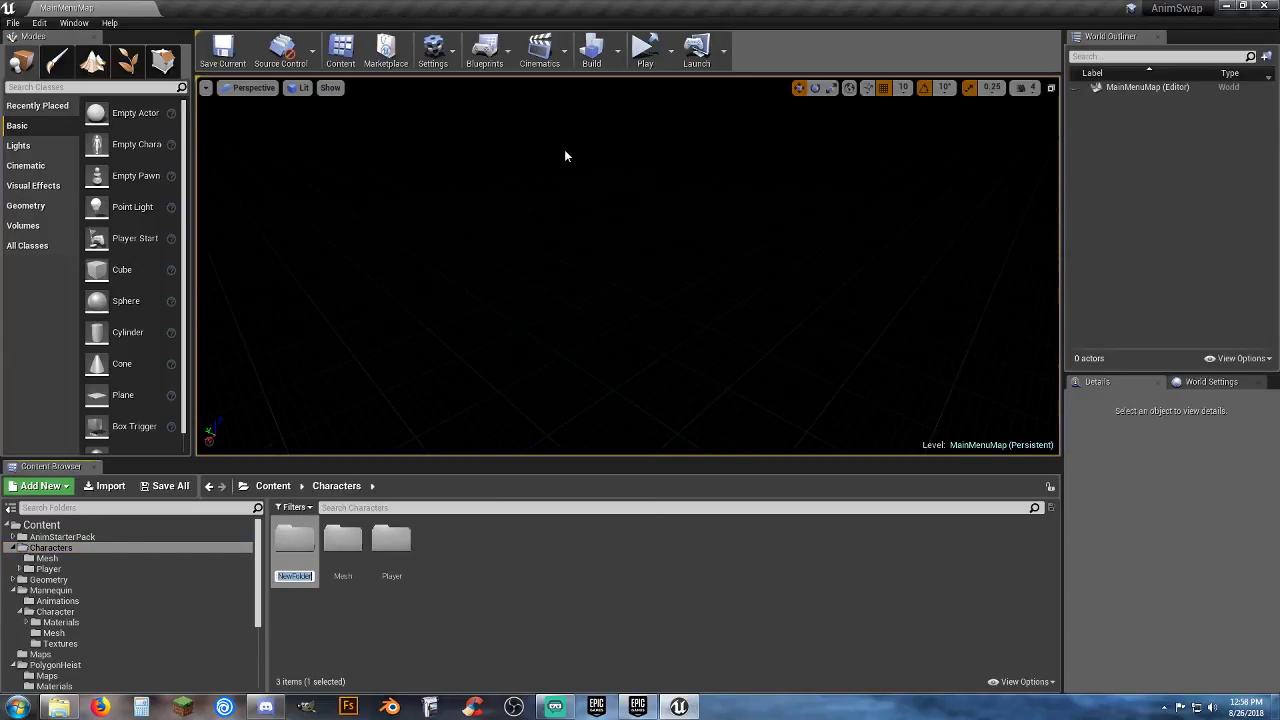
text(Animations)
key(Return)
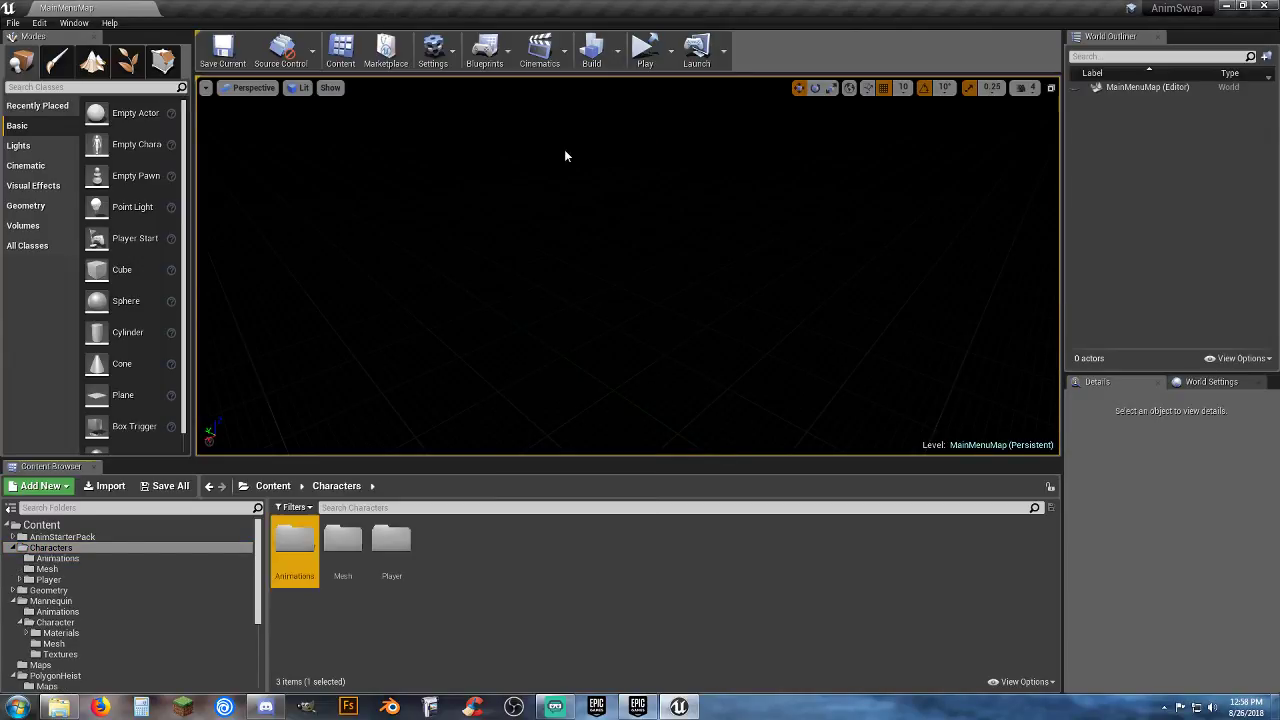
key(Return)
Step: Create two subfolders named Unarmed and Rifle inside Characters/Animations
right_click(422, 590)
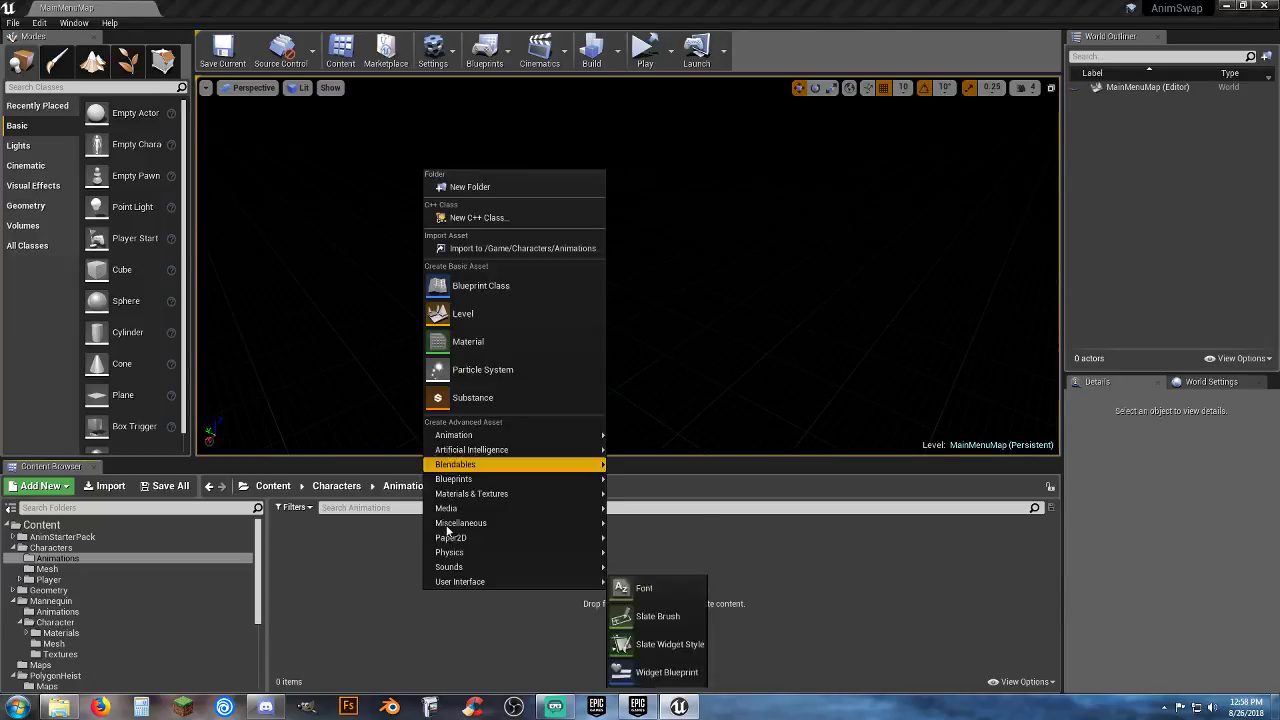
click(470, 188)
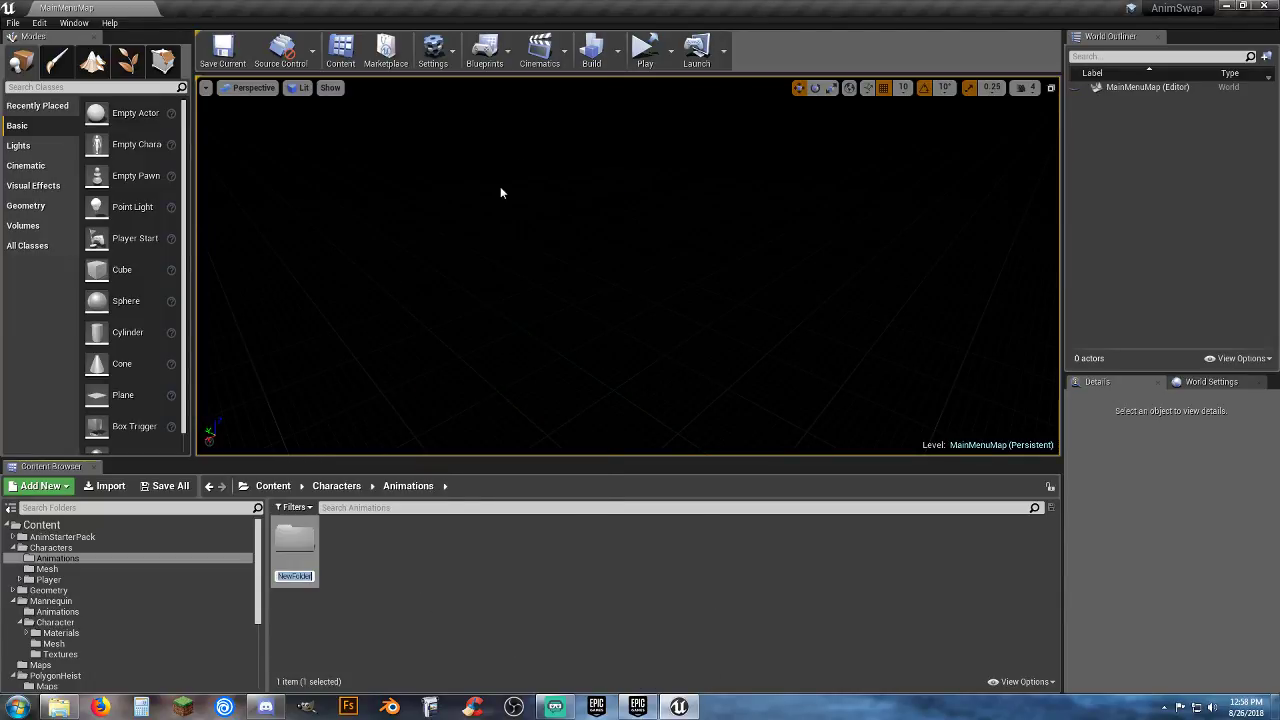
text(Unarmed)
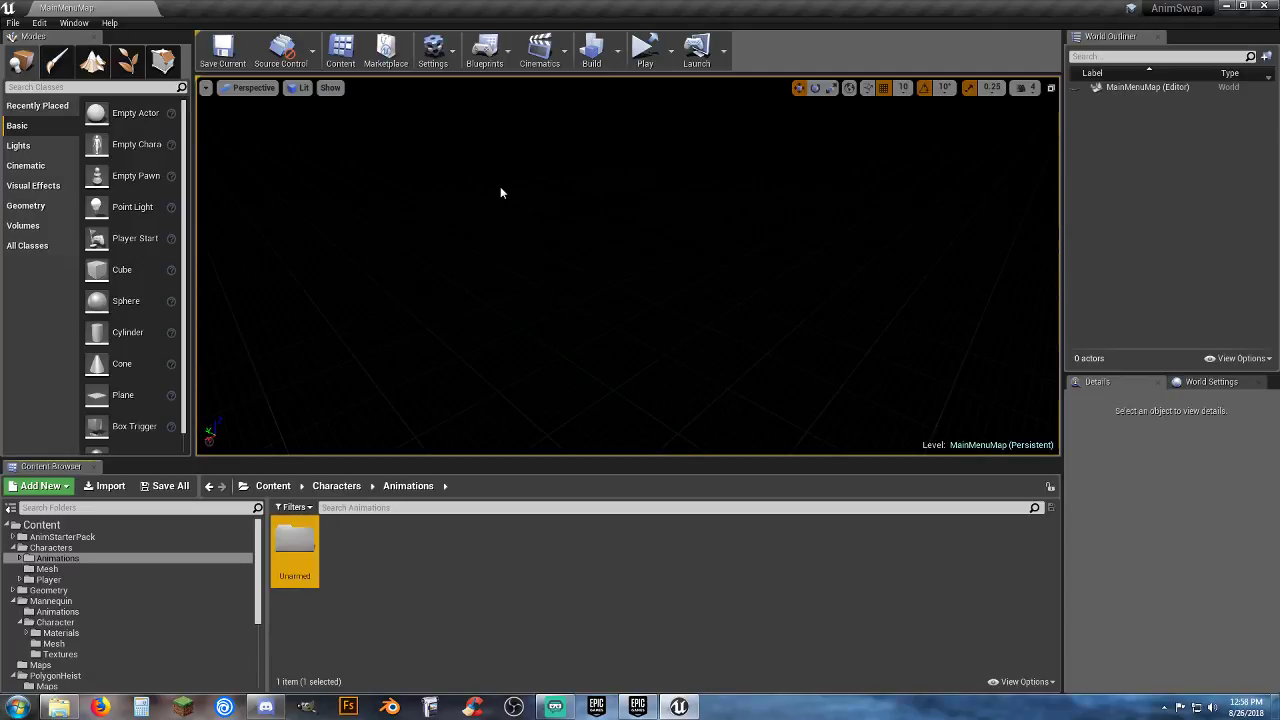
right_click(358, 545)
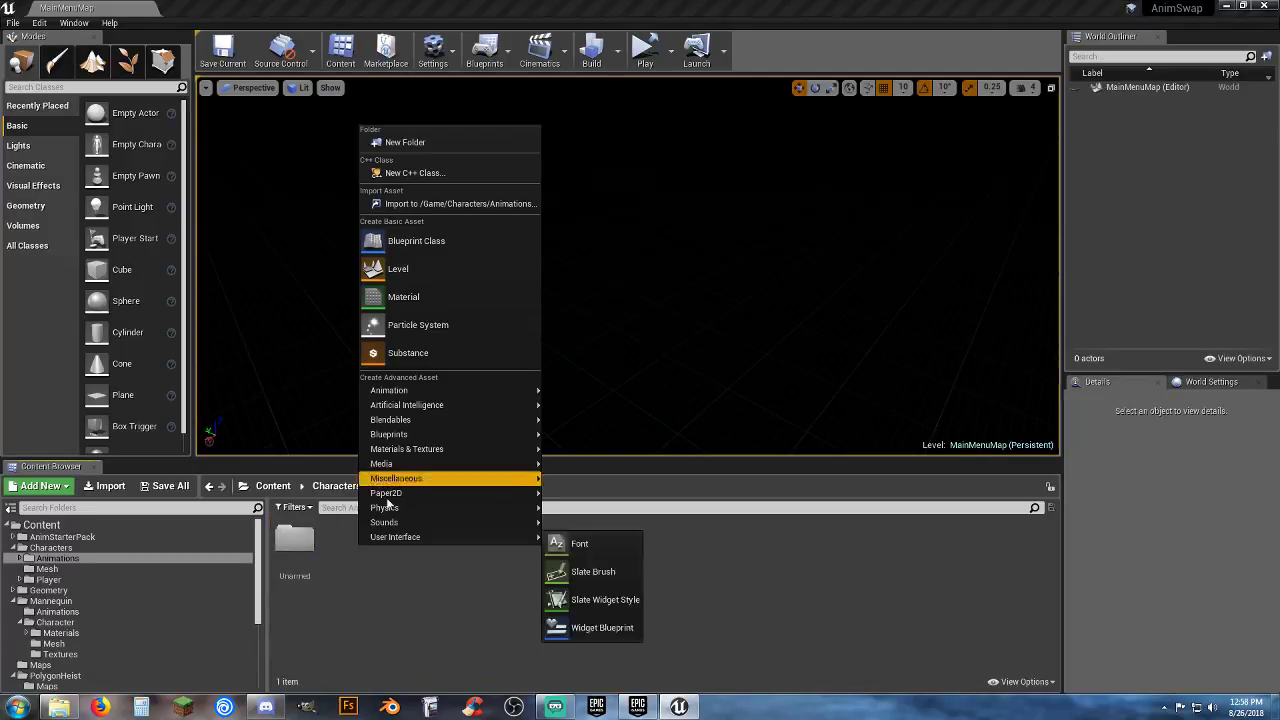
click(440, 139)
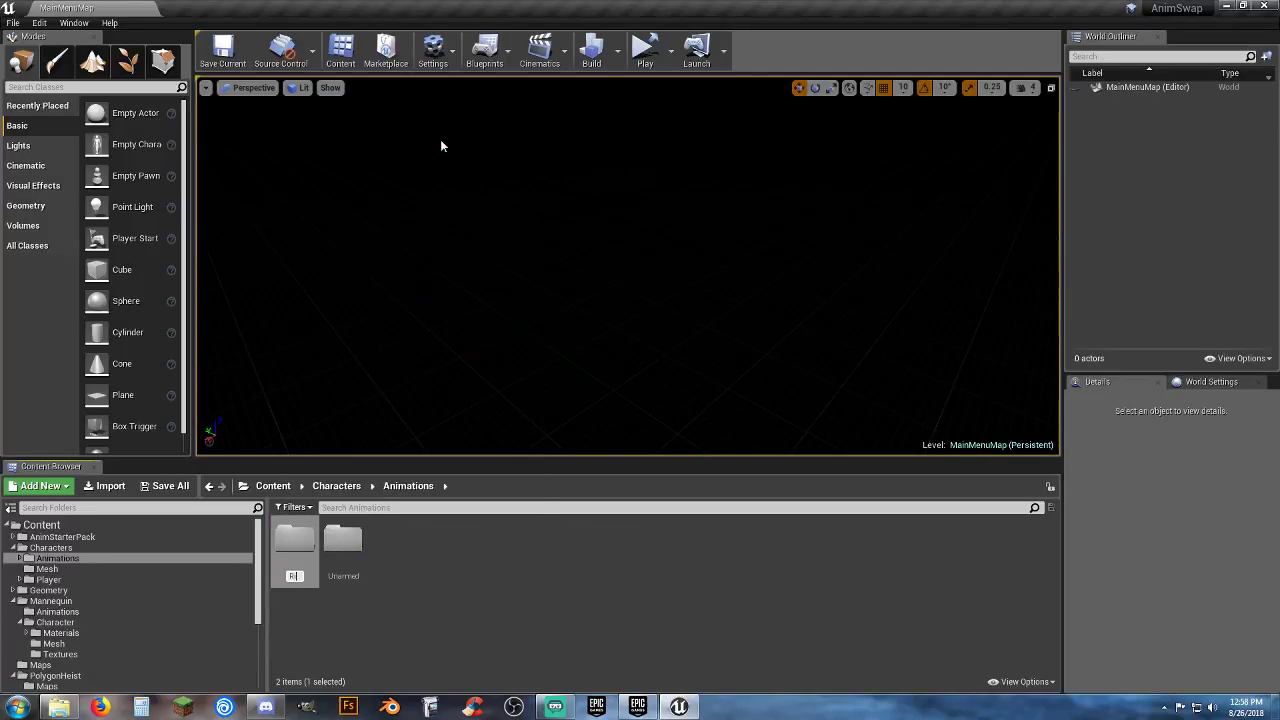
key(Return)
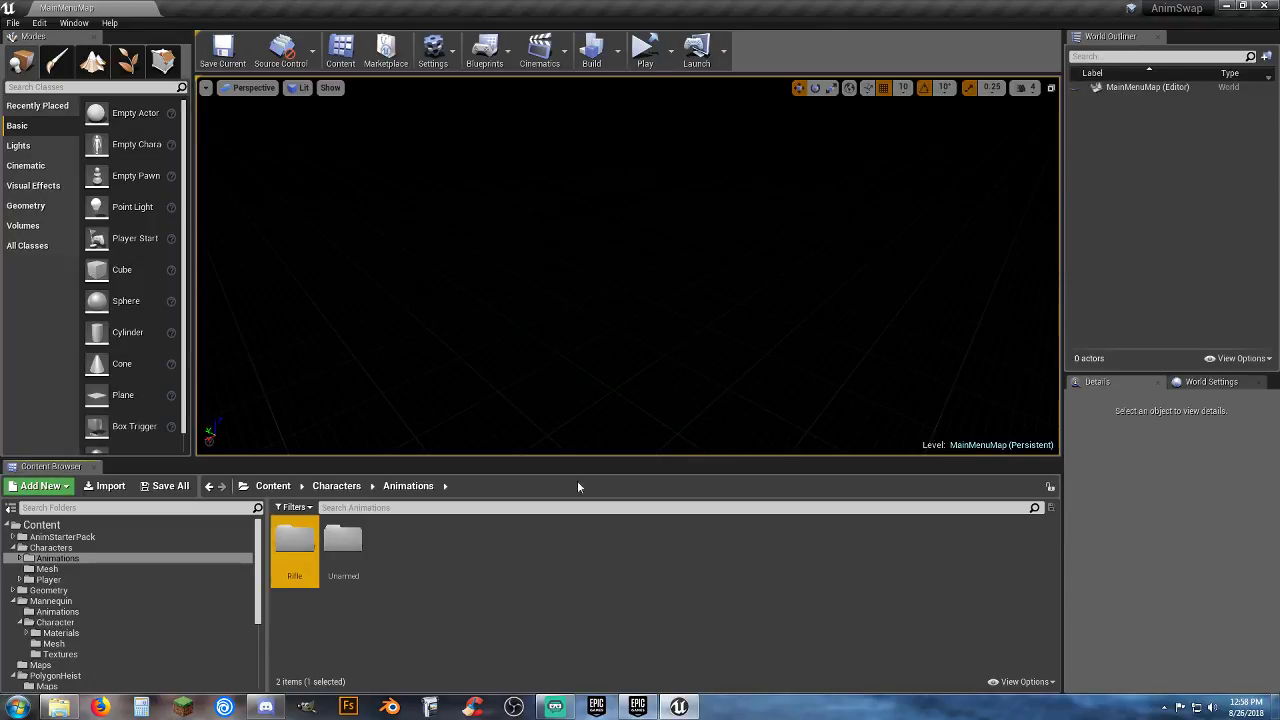
click(429, 589)
Step: Open UE4_Mannequin_Skeleton from Mannequin/Character/Mesh and assign the Humanoid rig in its retarget settings
scroll(71, 609, down, 2)
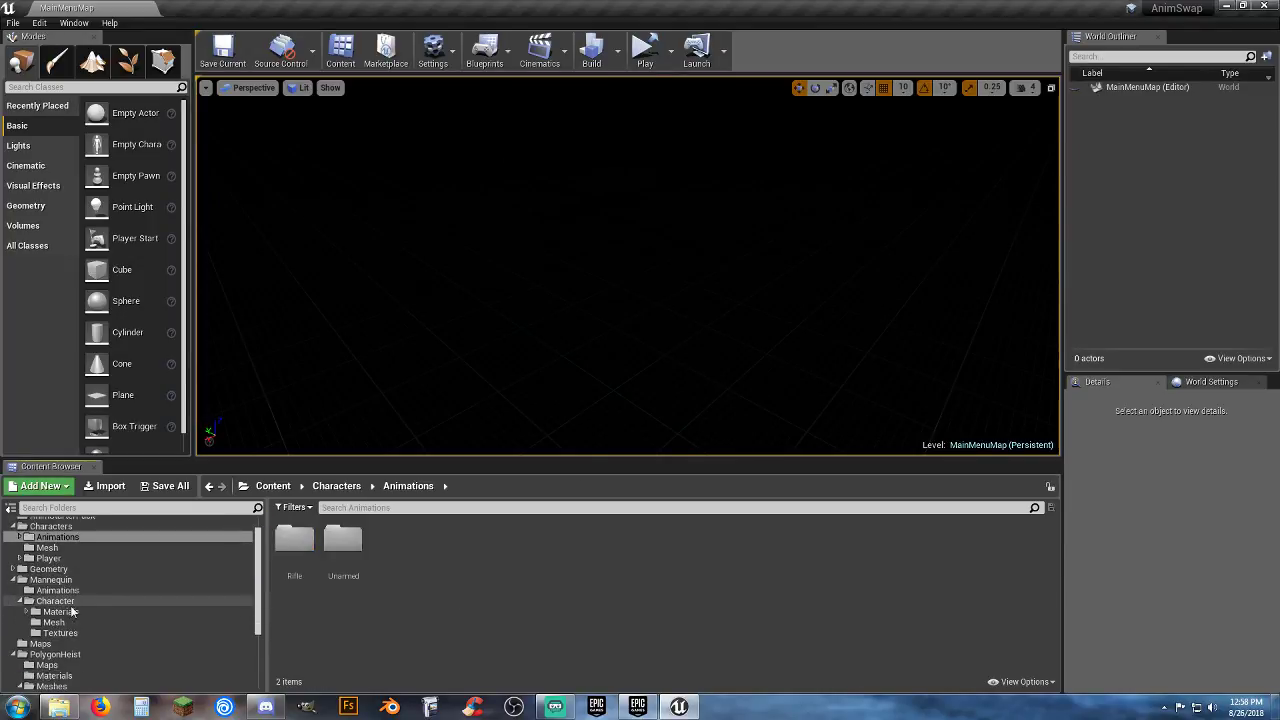
click(60, 602)
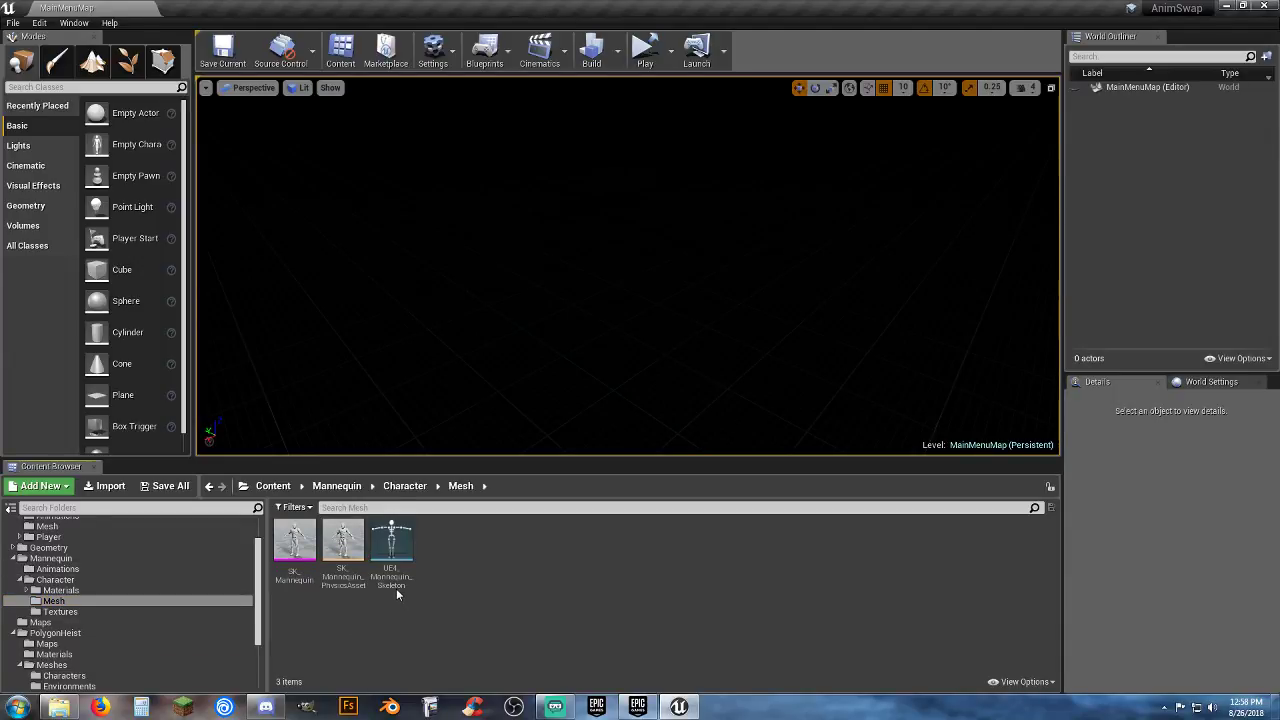
double_click(393, 560)
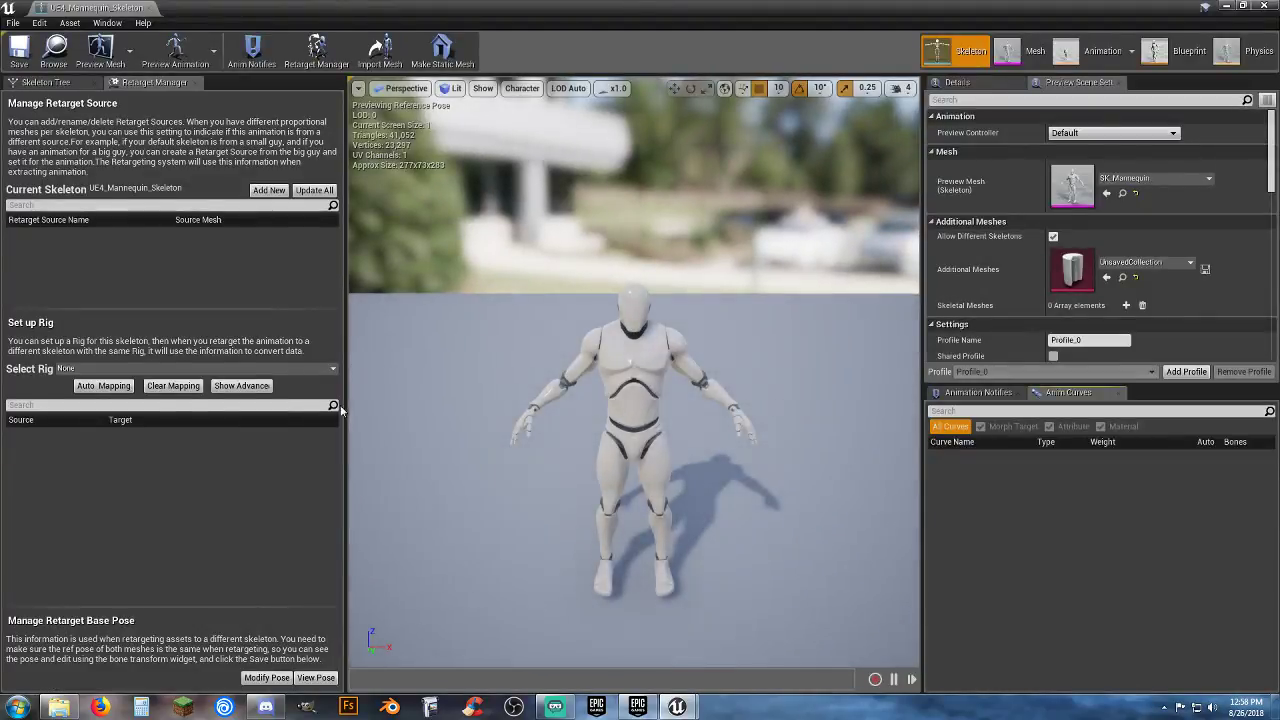
click(333, 369)
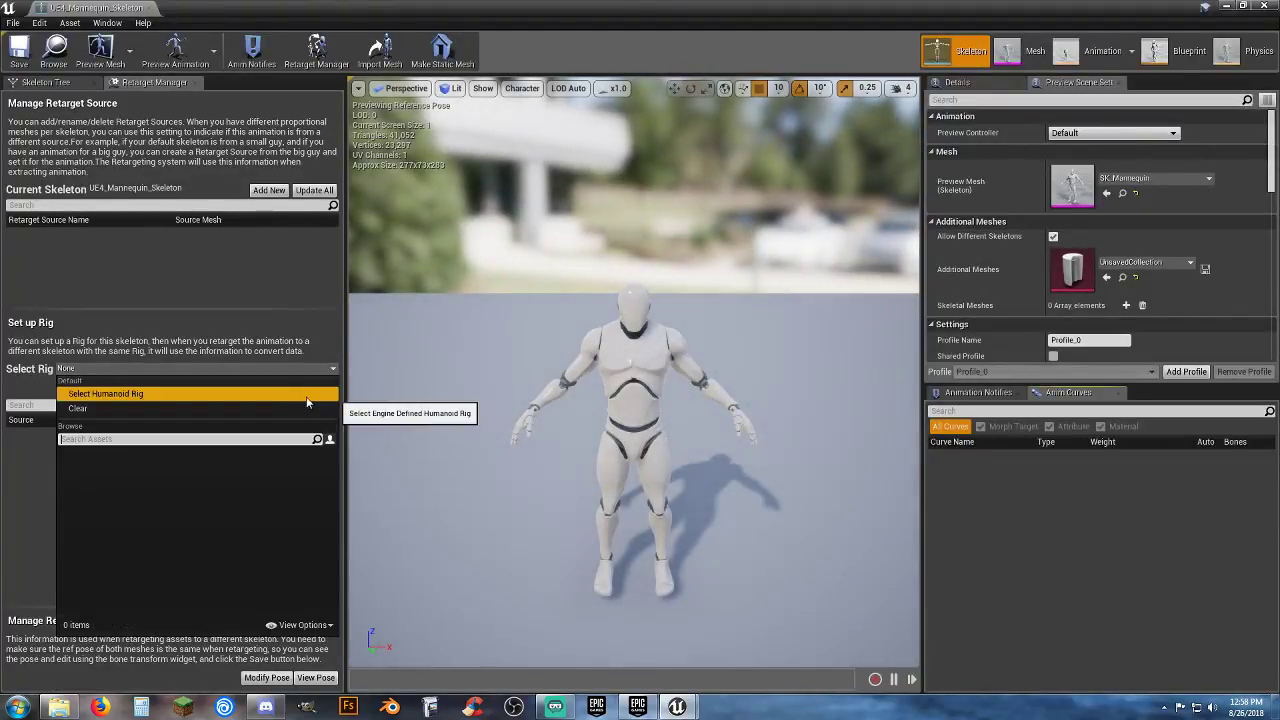
click(307, 397)
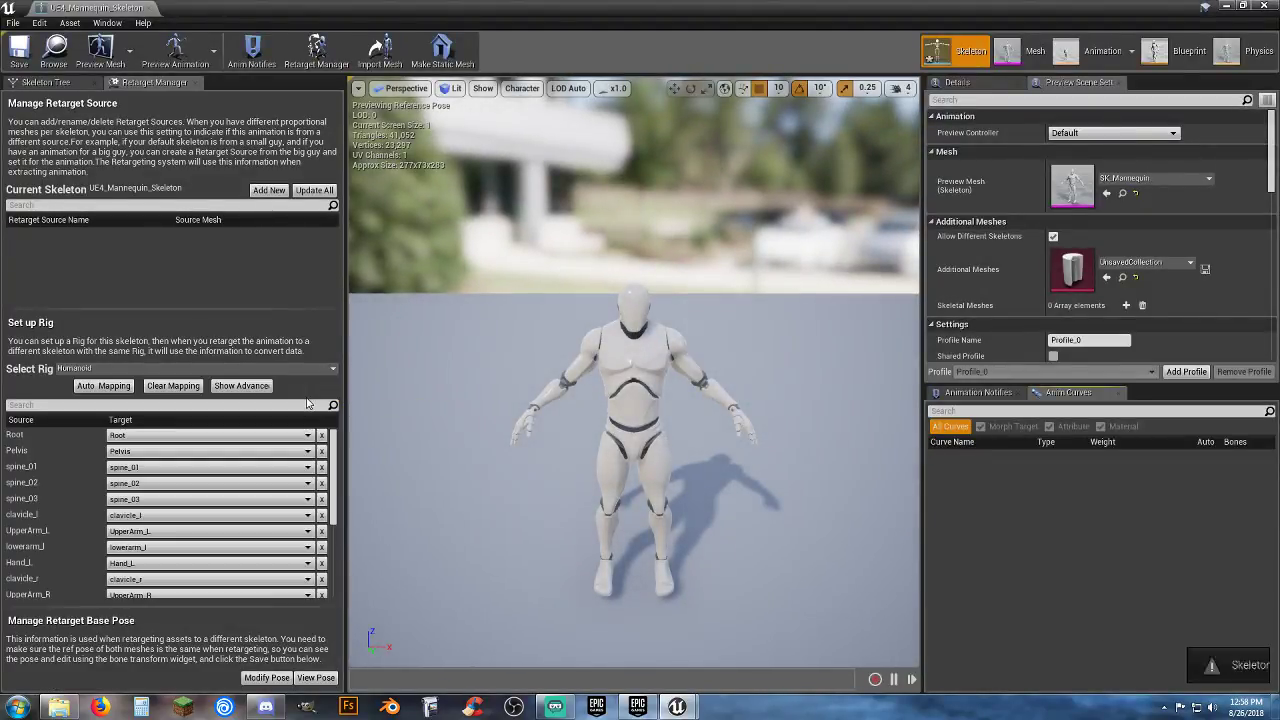
Step: Rotate the mannequin's upperarm_l, lowerarm_l and hand_l bones to raise the left arm straight out into a T-pose
click(680, 360)
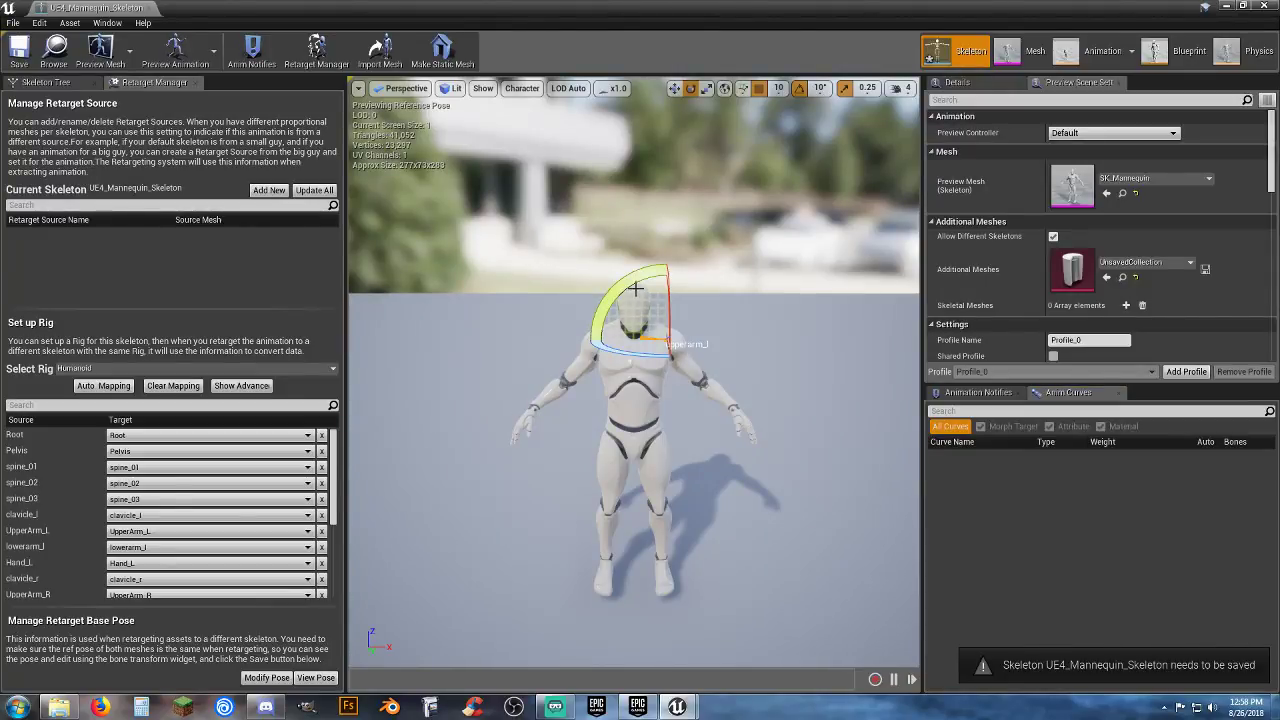
drag(635, 289, 609, 297)
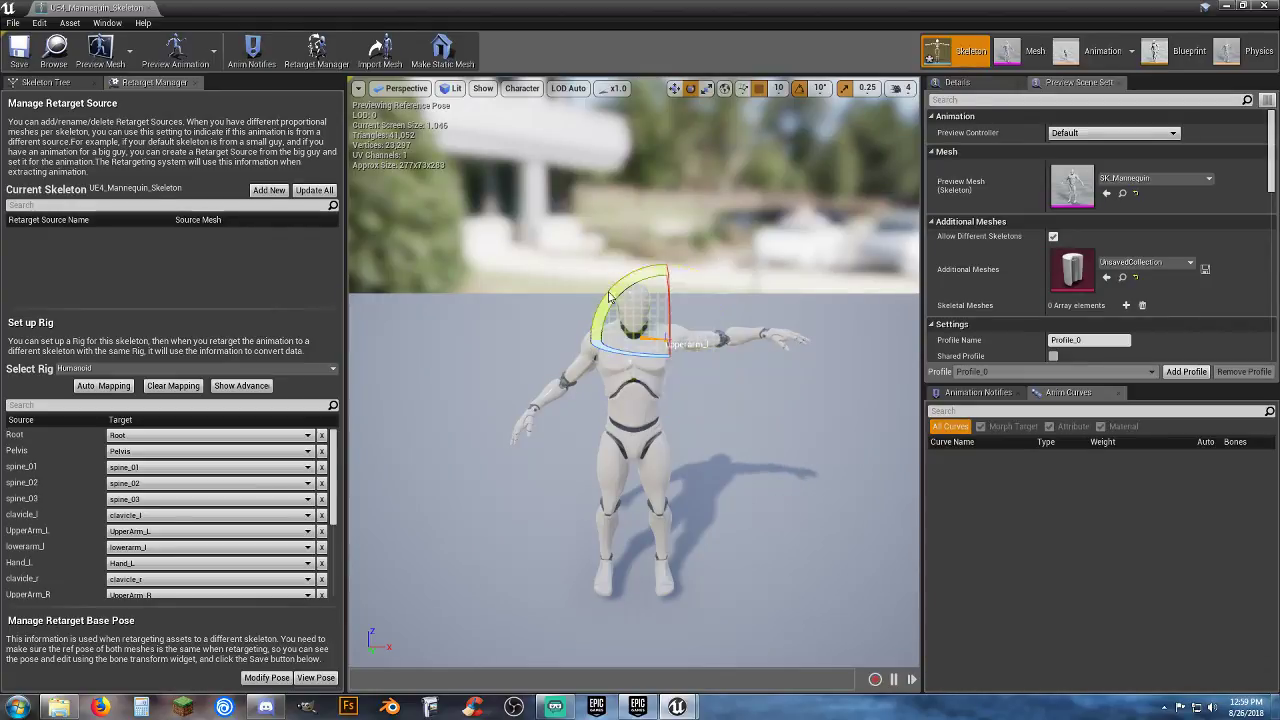
click(744, 332)
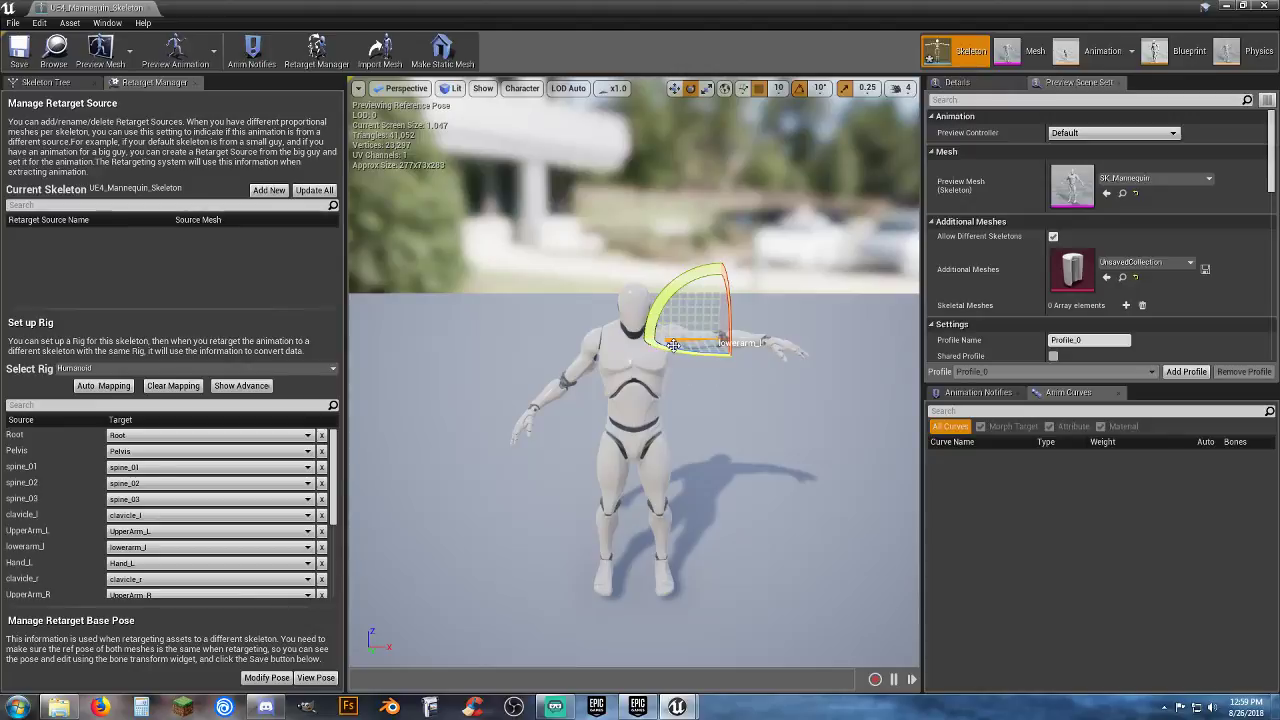
drag(673, 345, 679, 349)
drag(789, 341, 795, 345)
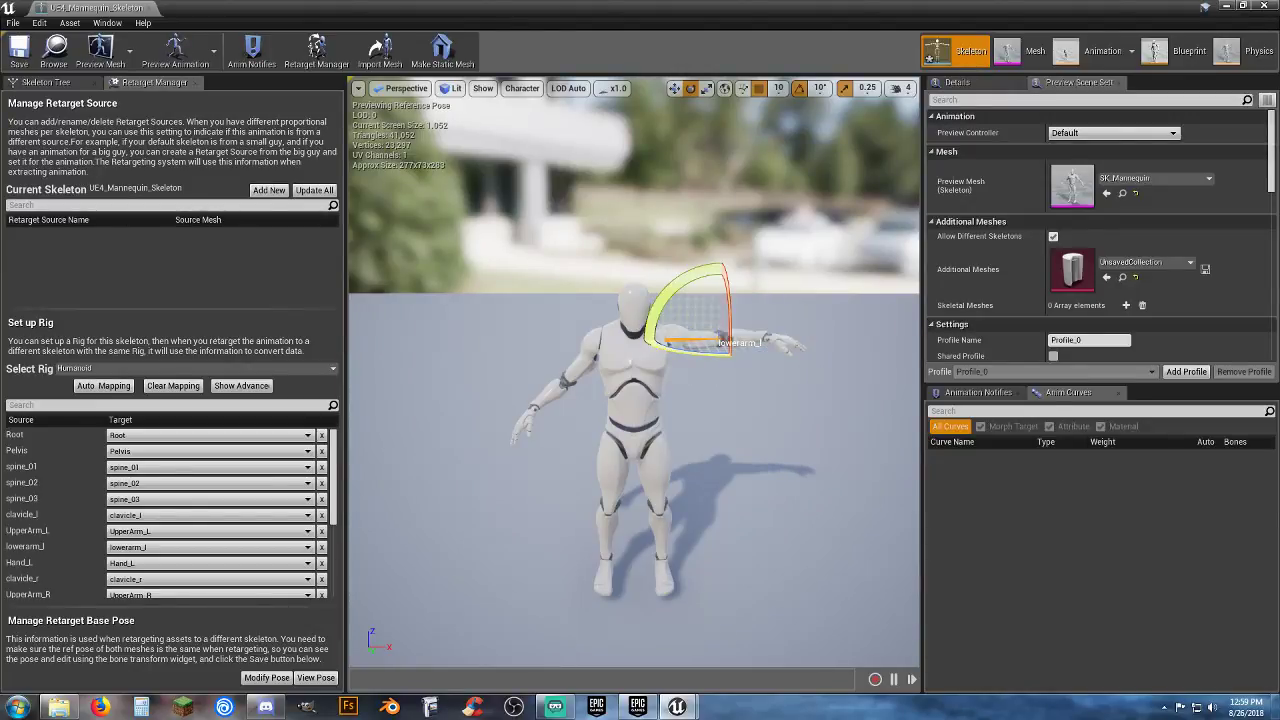
click(781, 340)
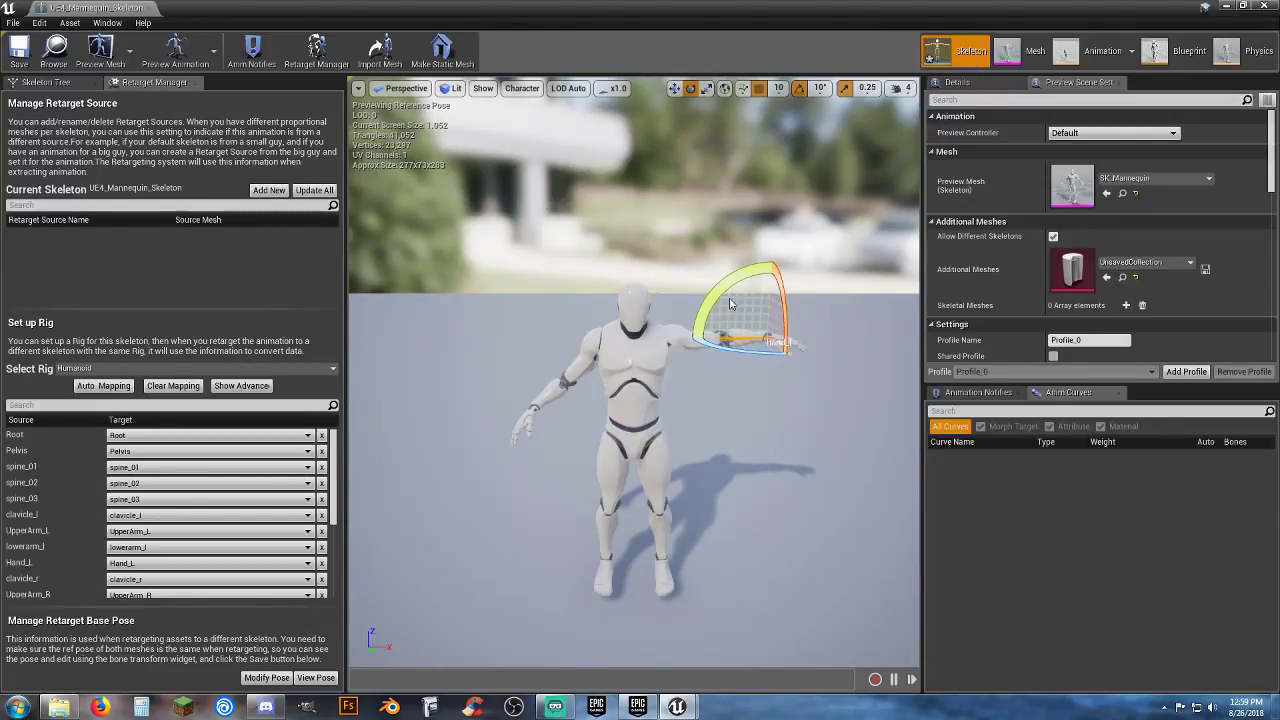
drag(730, 304, 617, 362)
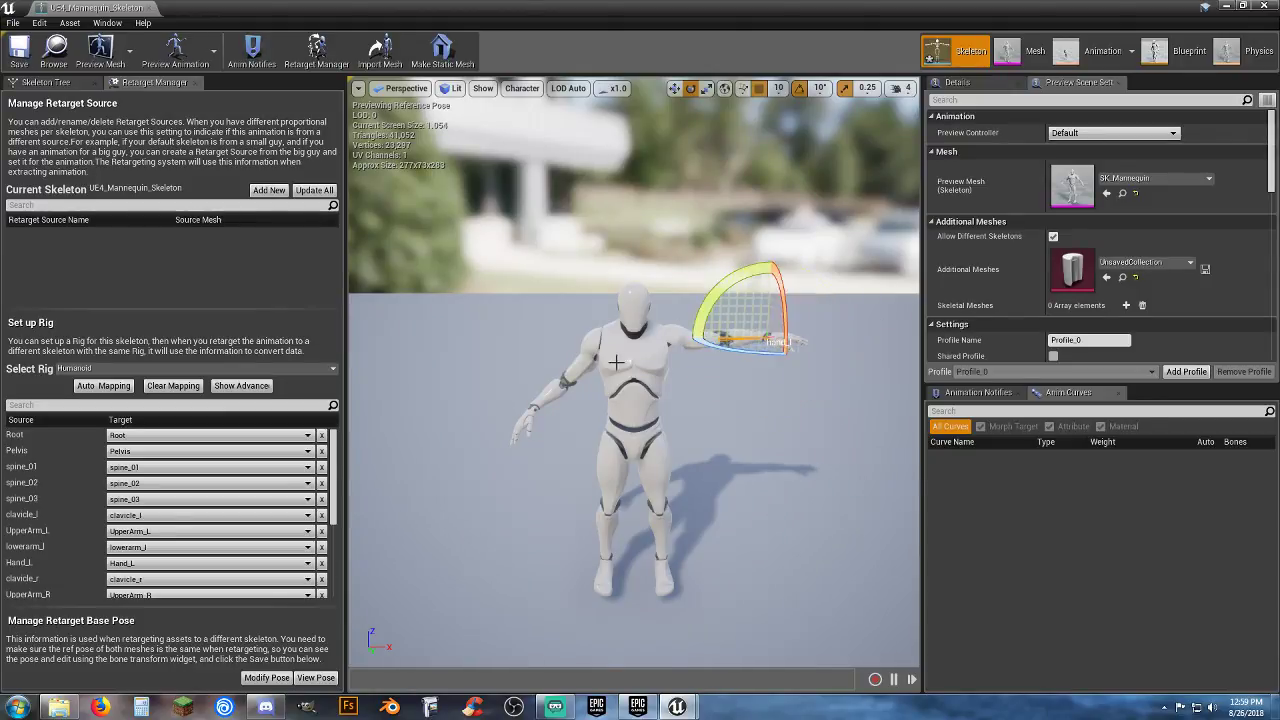
click(631, 363)
mouse_move(686, 336)
mouse_down()
mouse_move(712, 384)
mouse_move(668, 333)
mouse_up()
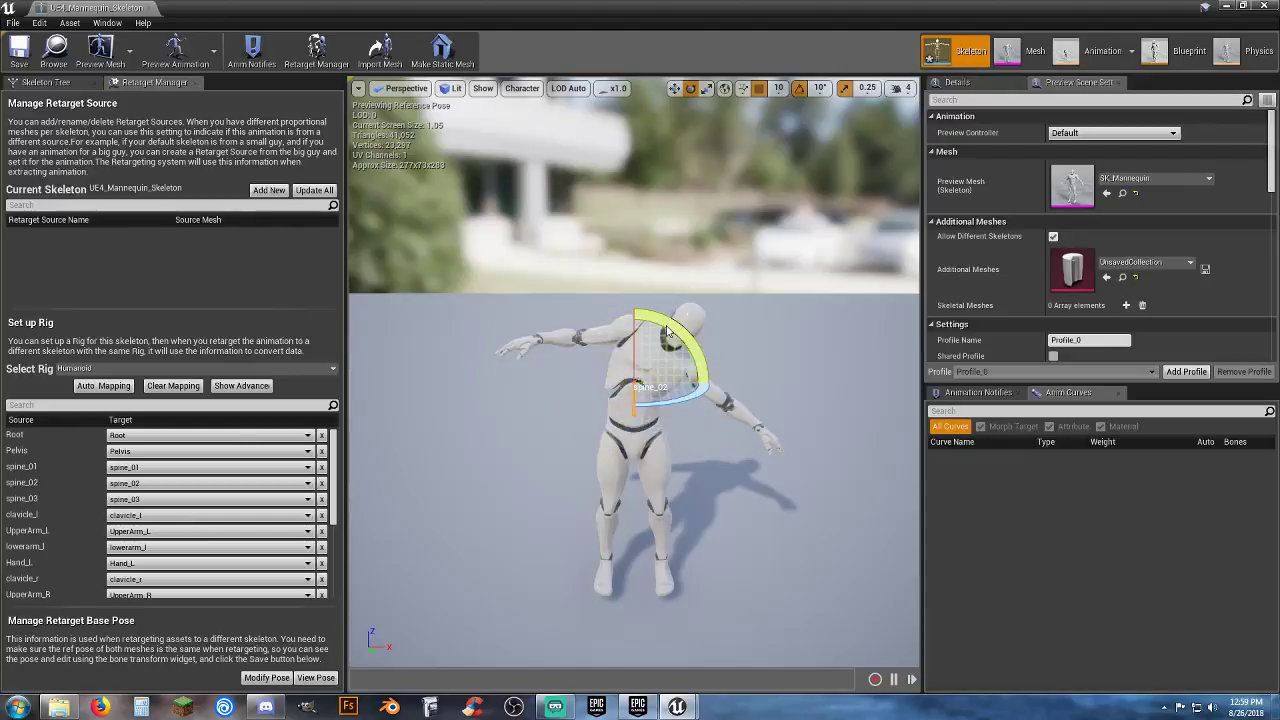
key(ctrl+z)
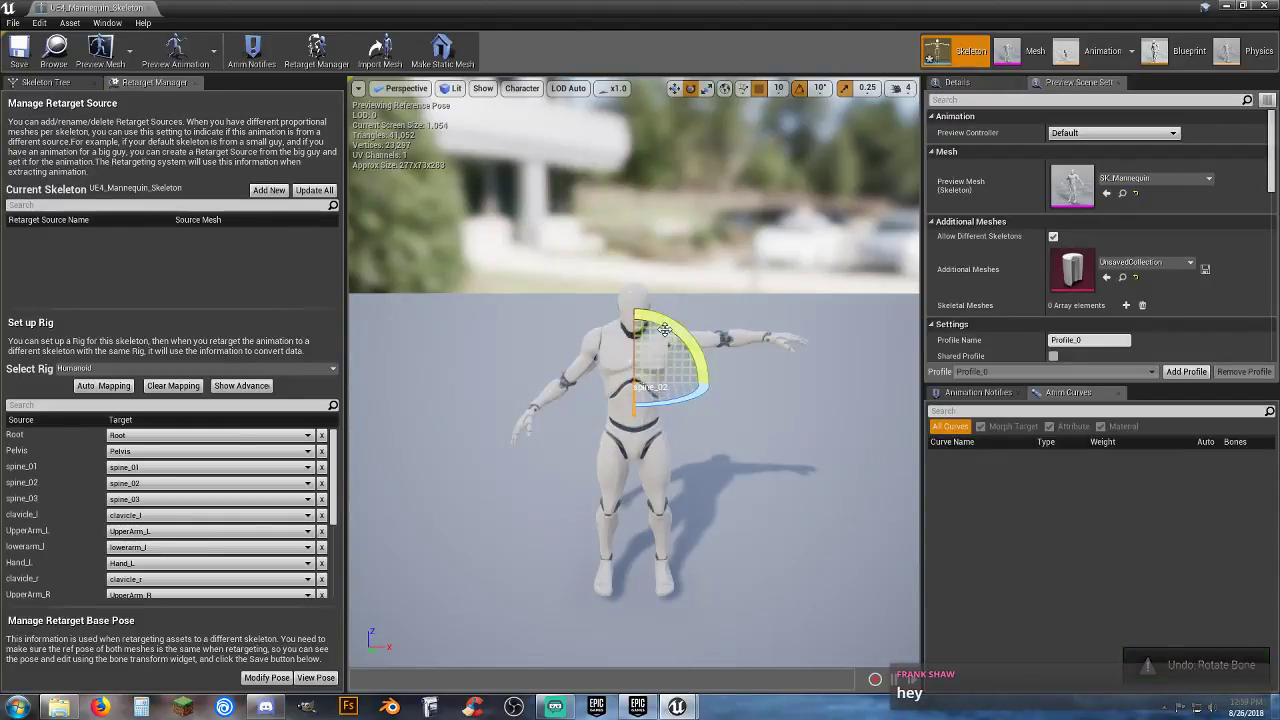
Step: Rotate the mannequin's upperarm_r, lowerarm_r and hand_r bones to raise the right arm straight out and complete the T-pose
click(585, 358)
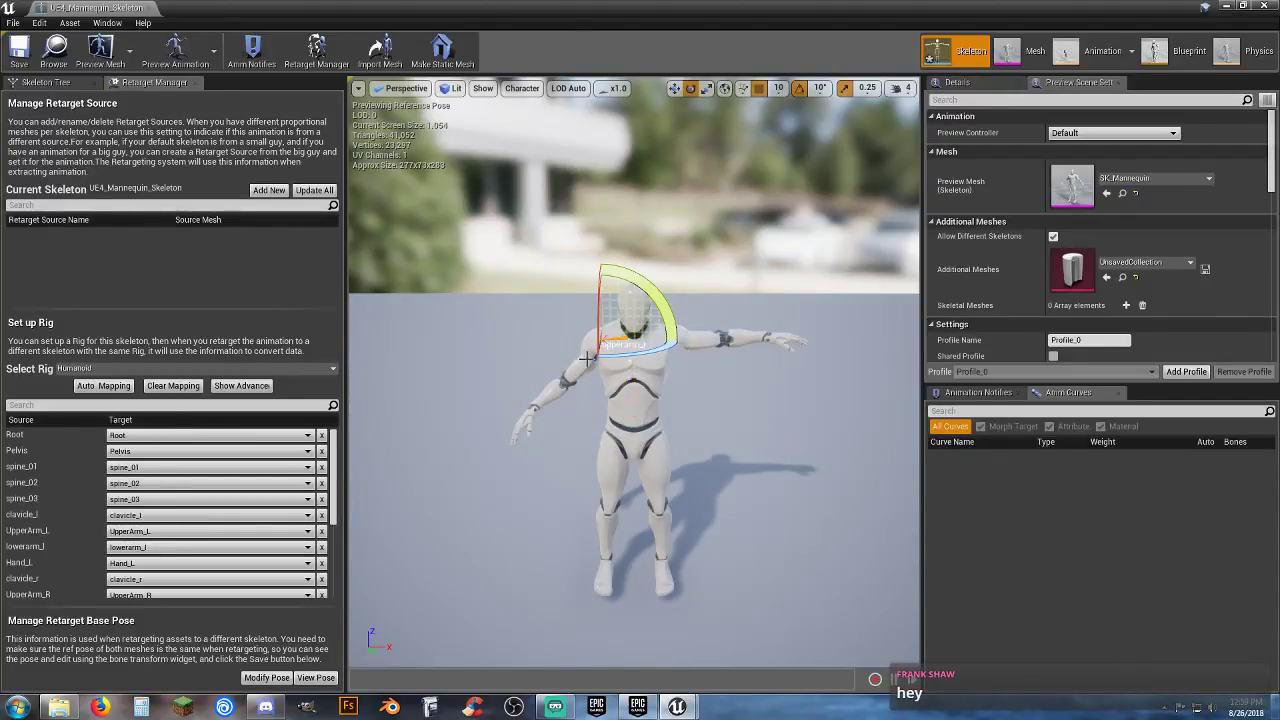
drag(645, 288, 665, 395)
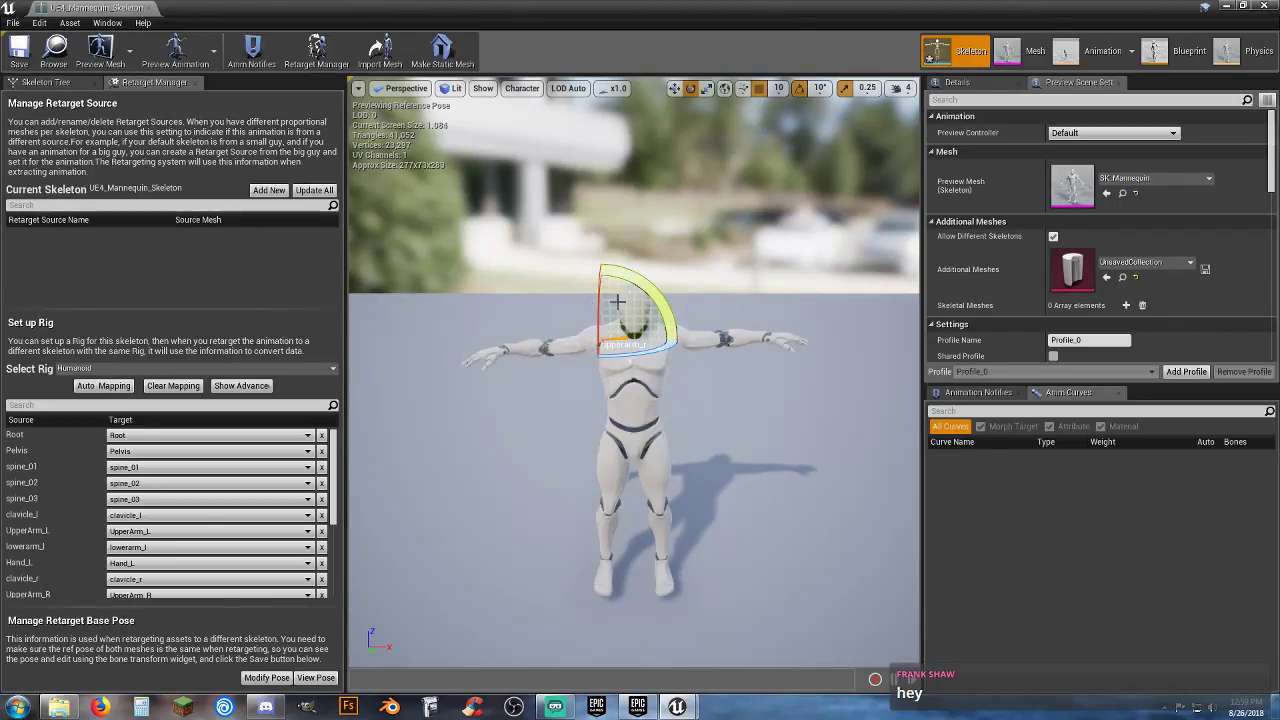
drag(650, 290, 587, 358)
click(527, 334)
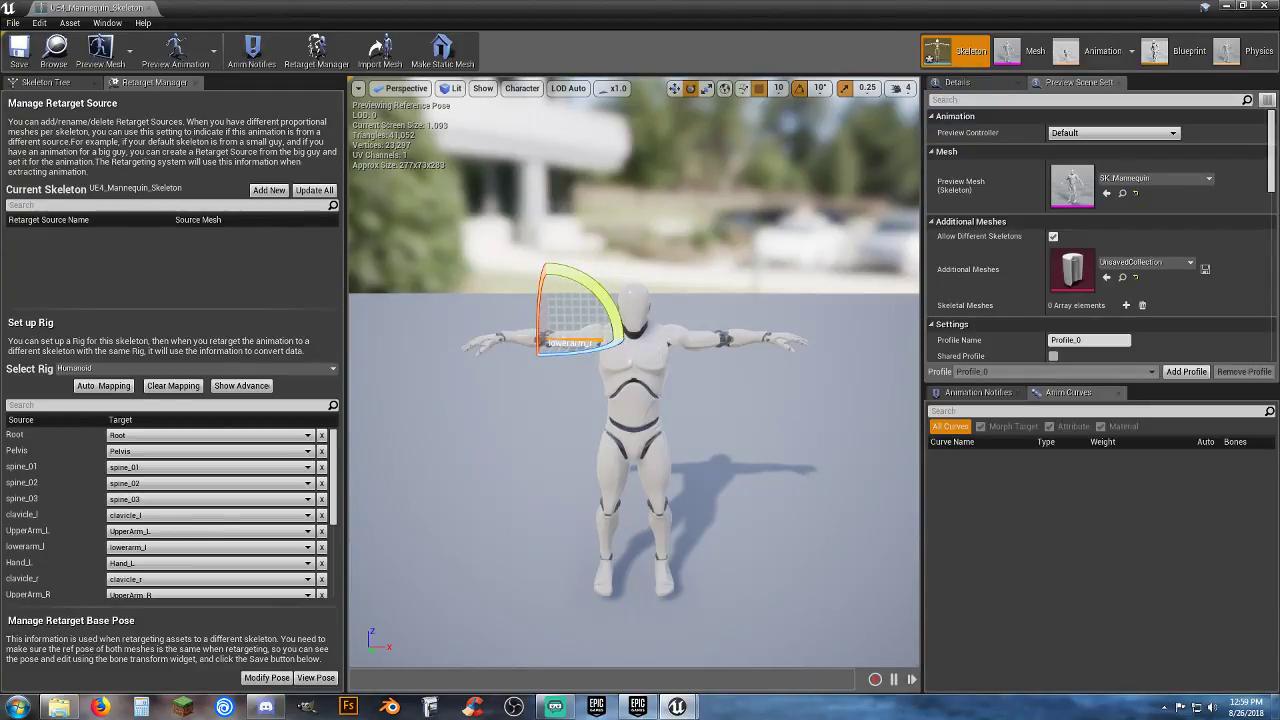
click(487, 335)
drag(533, 277, 552, 291)
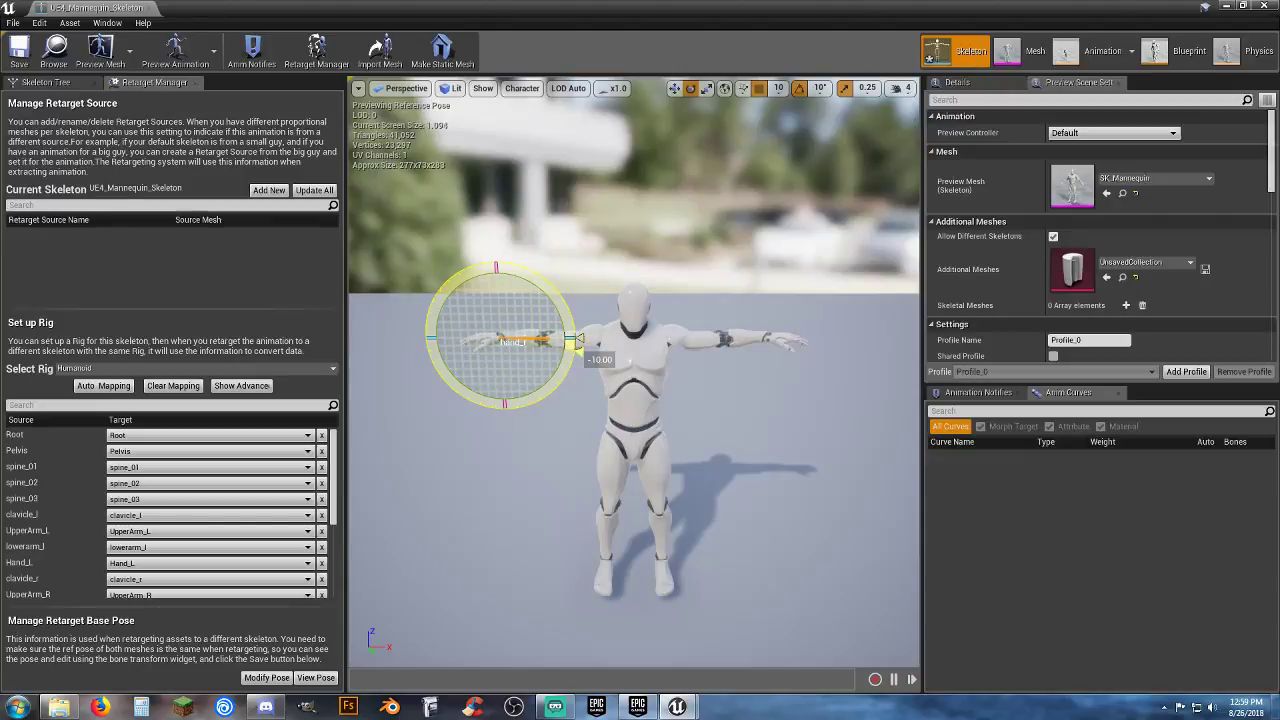
drag(578, 340, 582, 344)
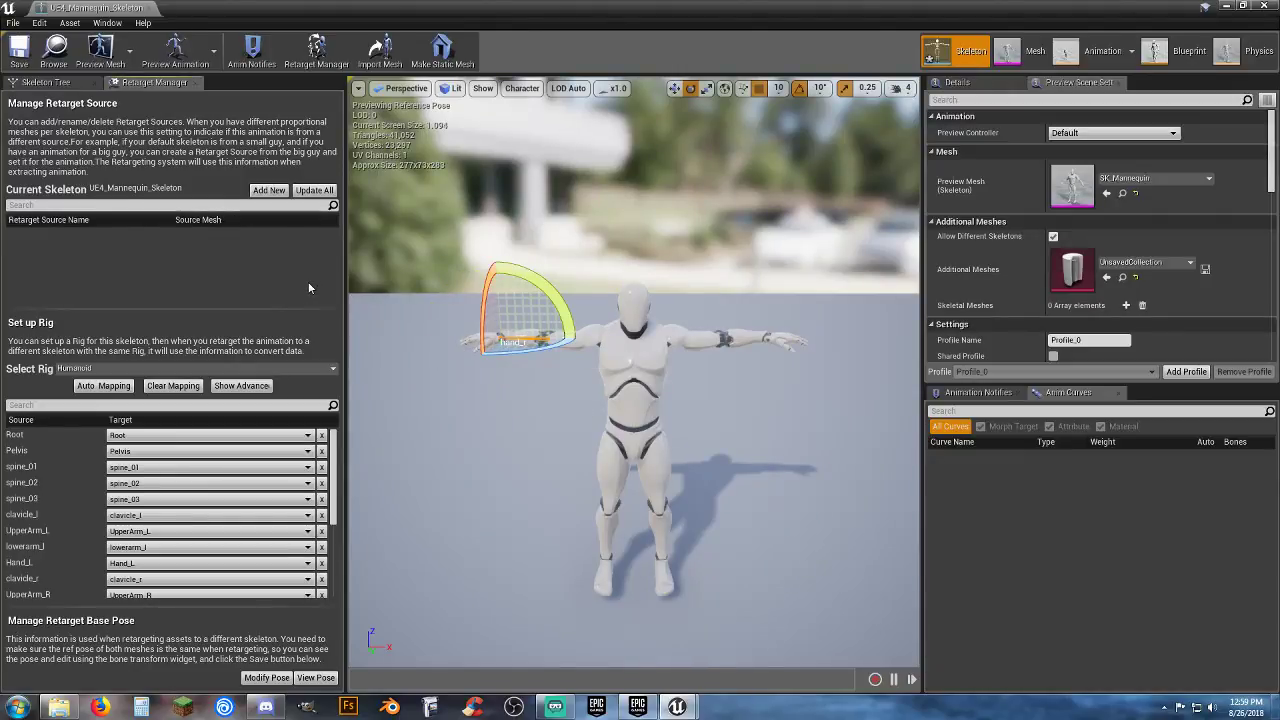
Step: Set the mannequin's retarget base pose to the current pose, save the skeleton and close its editor
click(265, 677)
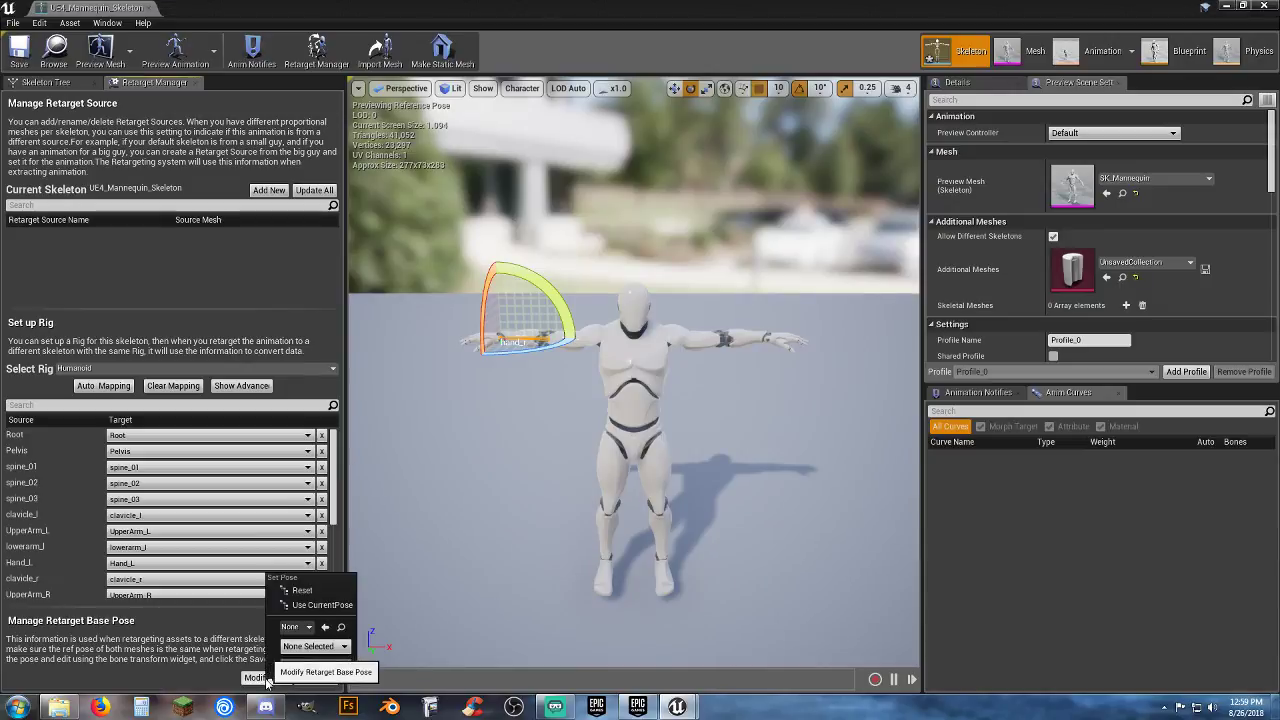
click(333, 604)
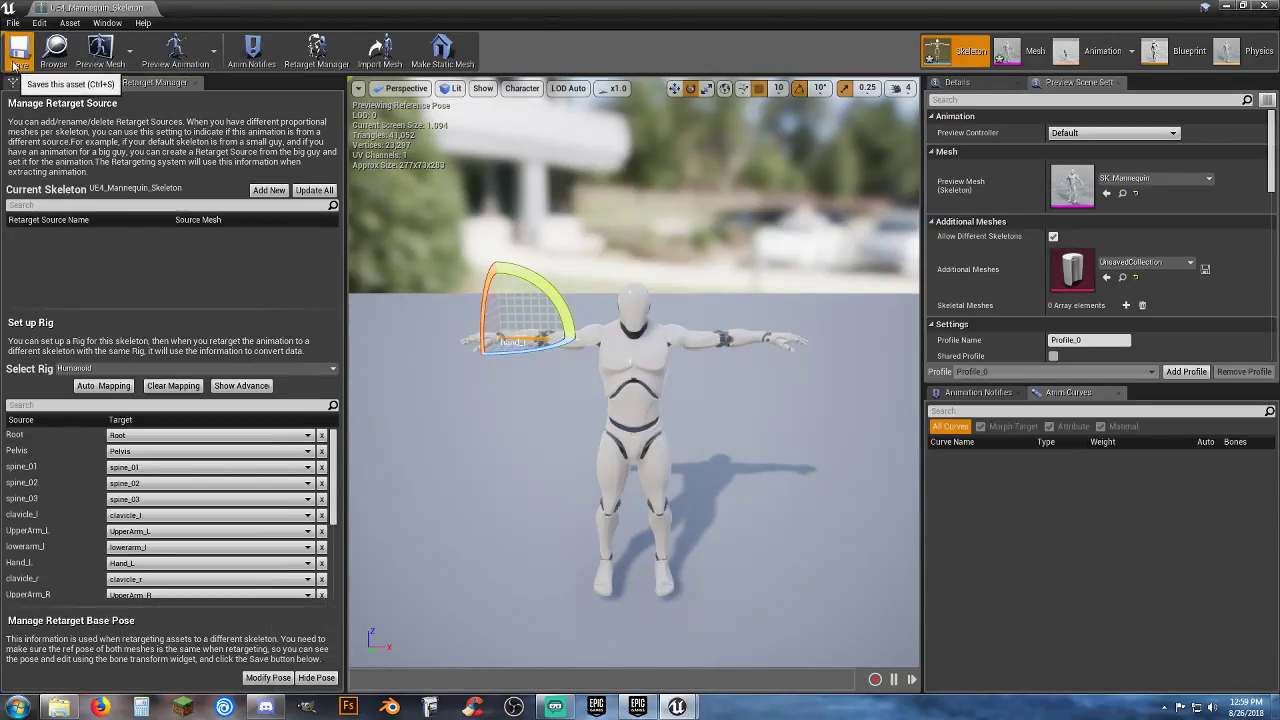
click(147, 11)
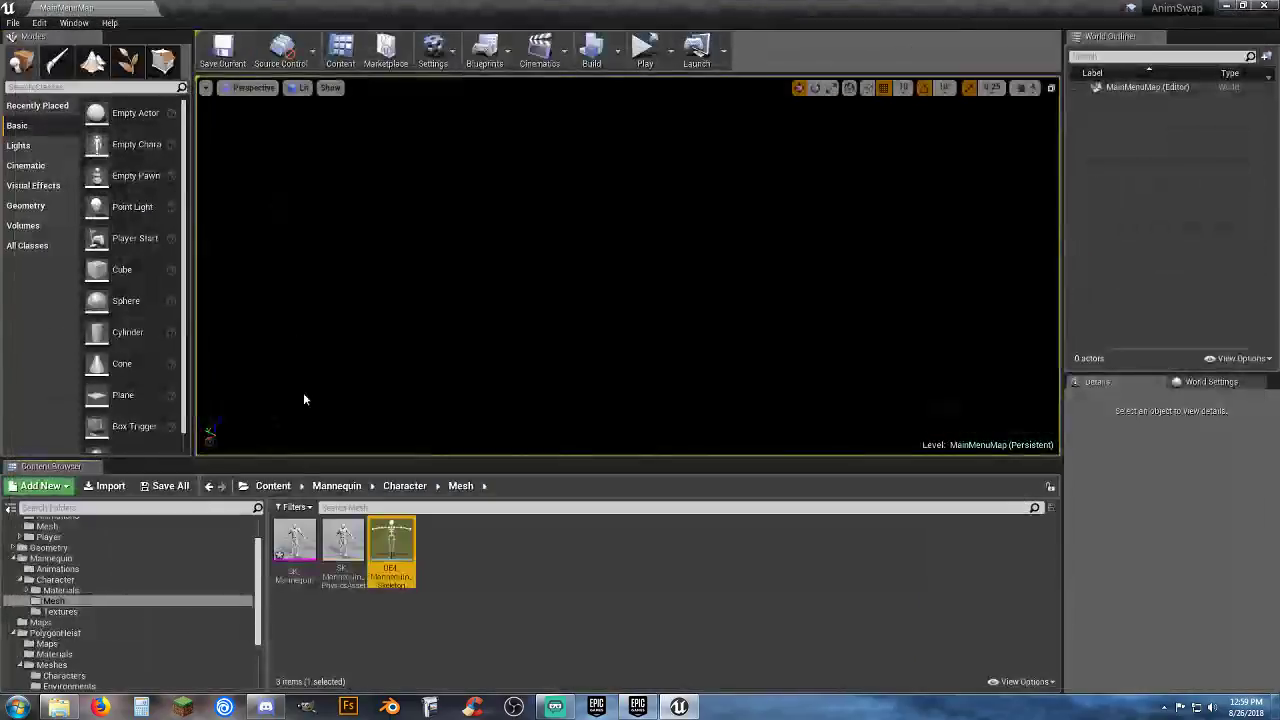
Step: Save the modified SK_Mannequin mesh and open Lobby_Map from the Maps folder
click(163, 486)
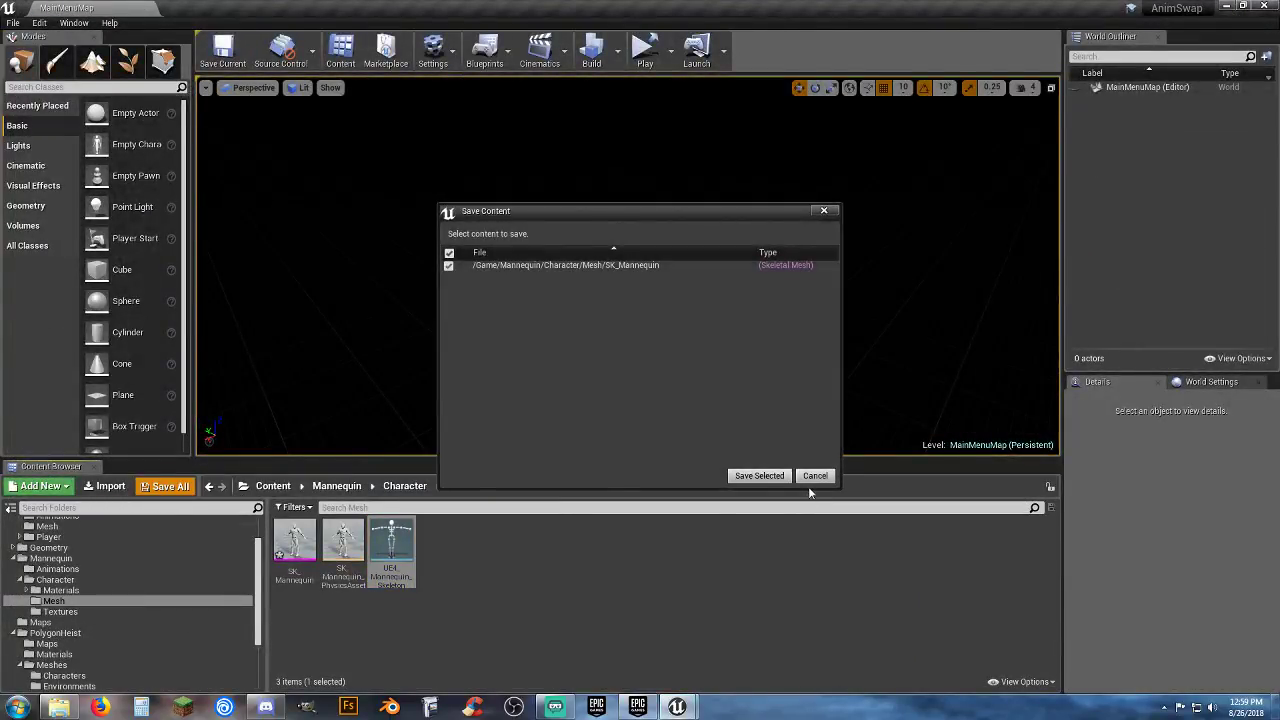
click(770, 472)
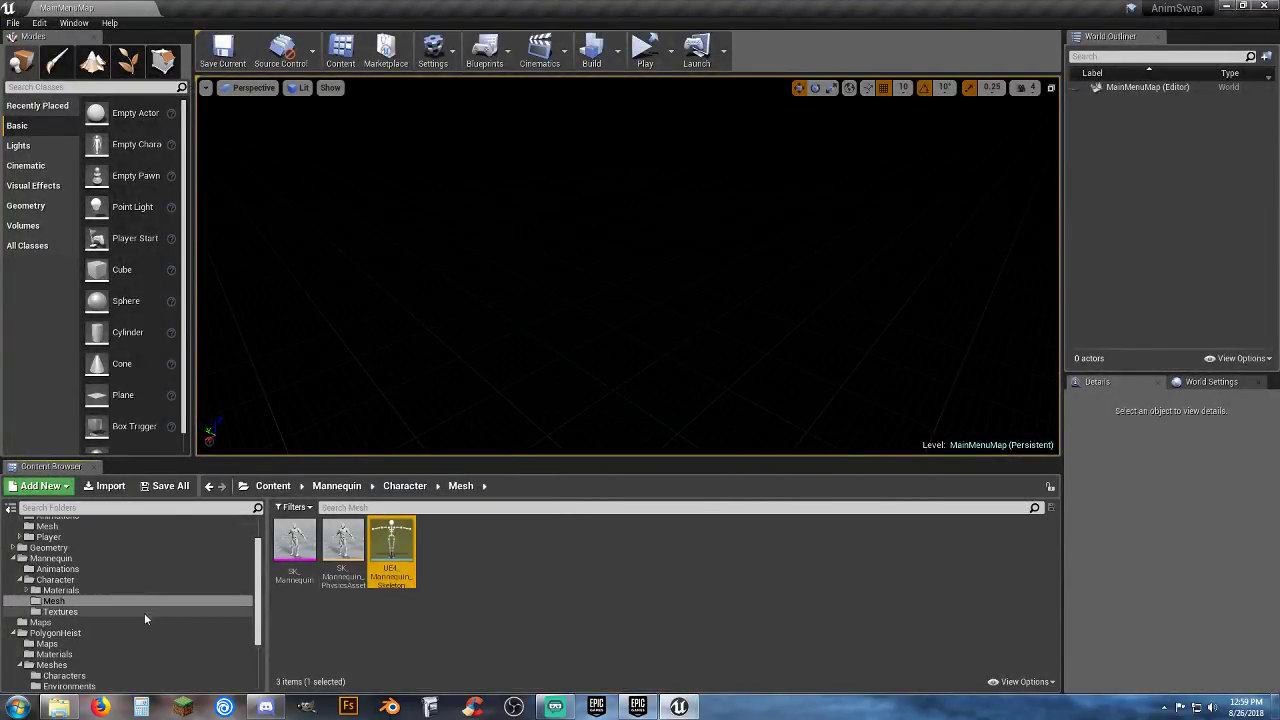
scroll(112, 614, down, 1)
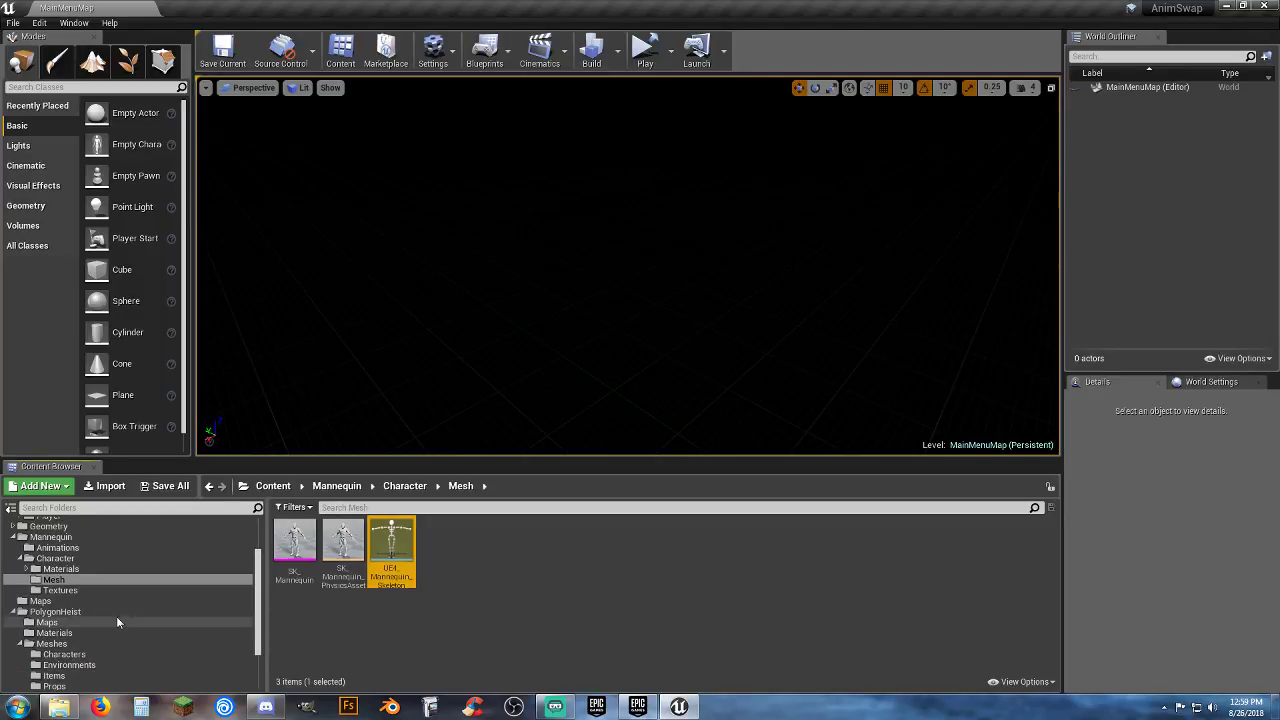
click(42, 601)
double_click(296, 575)
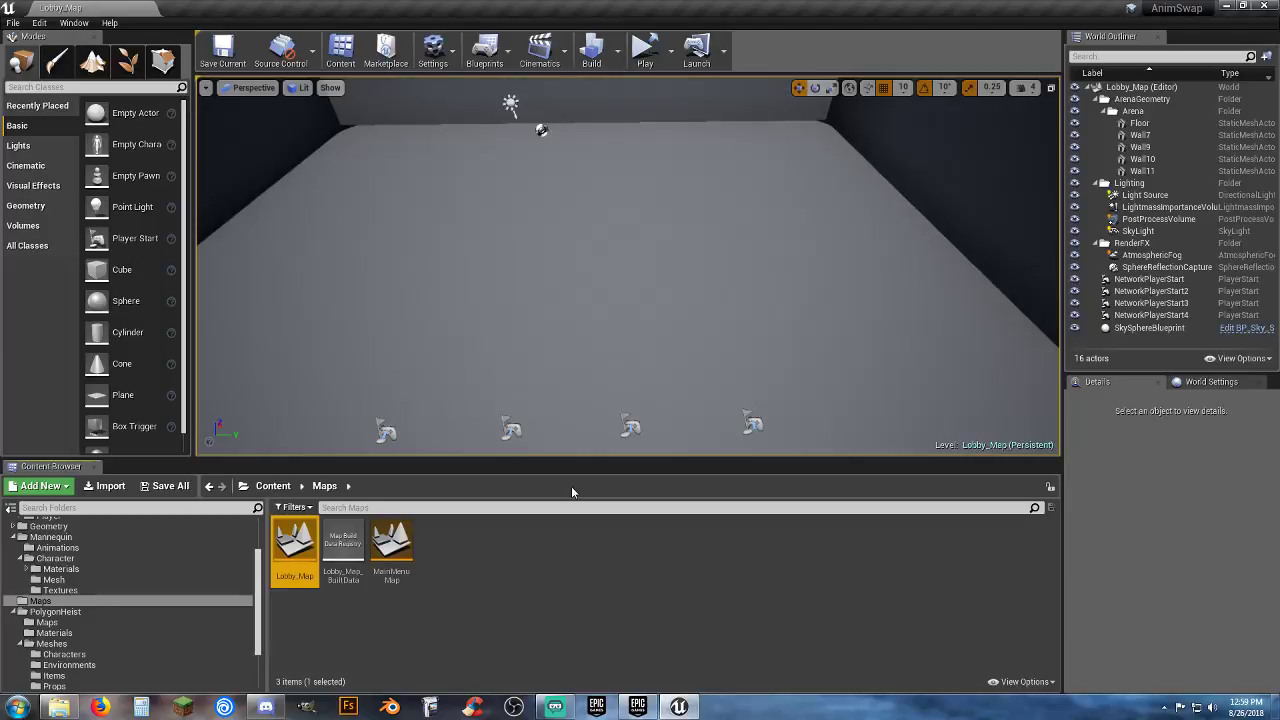
Step: Play-test Lobby_Map in the viewport, run the player character forward and stop the session
right_drag(562, 400, 370, 320)
right_drag(640, 222, 810, 205)
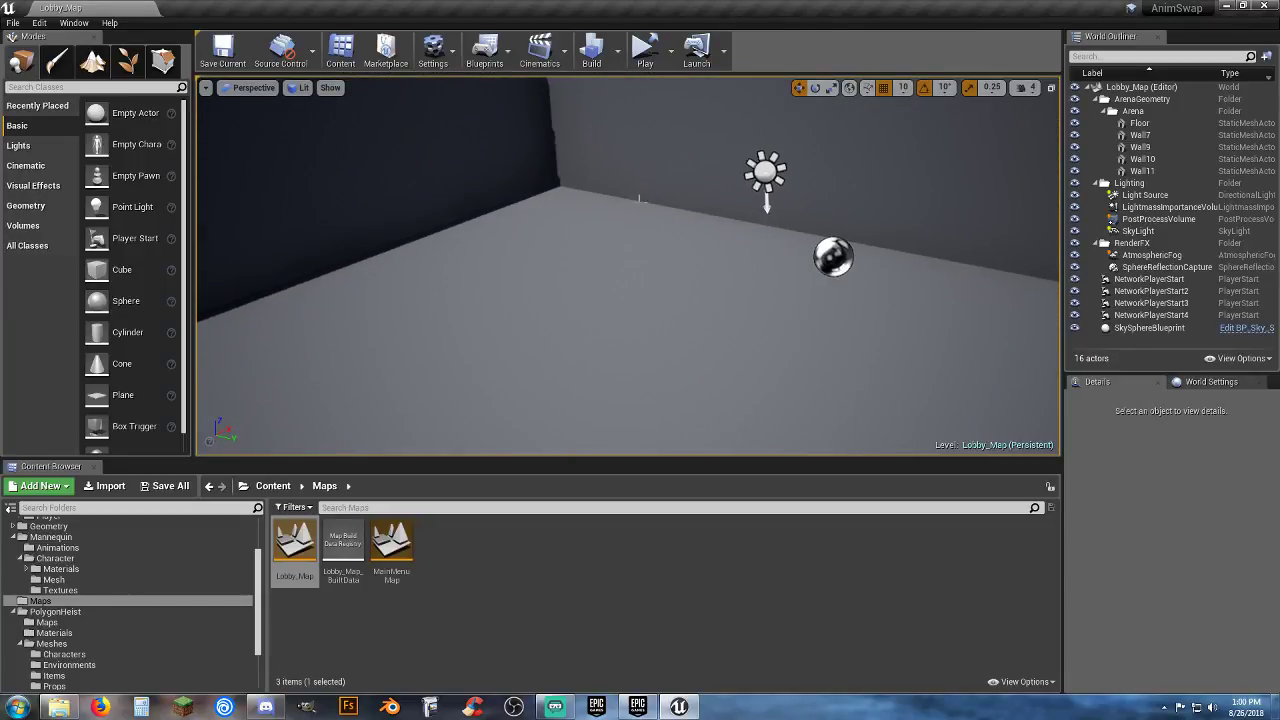
click(670, 50)
click(709, 88)
click(677, 231)
key(w)
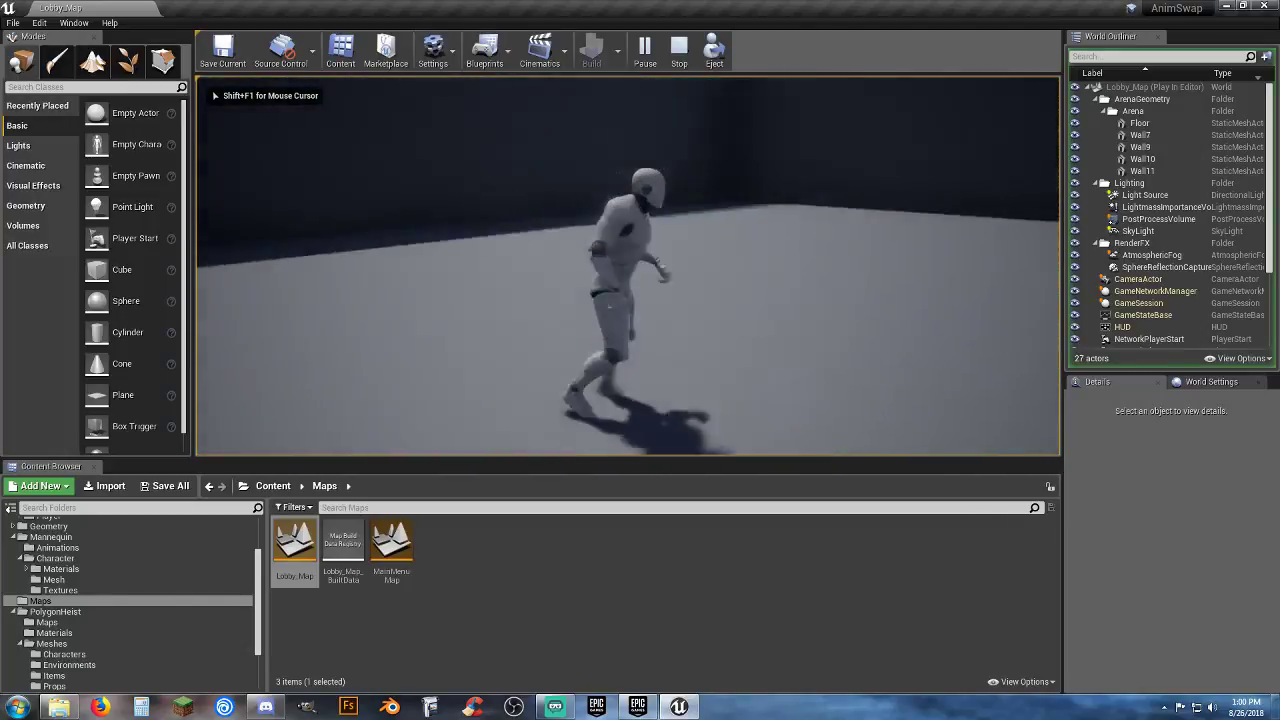
key(Escape)
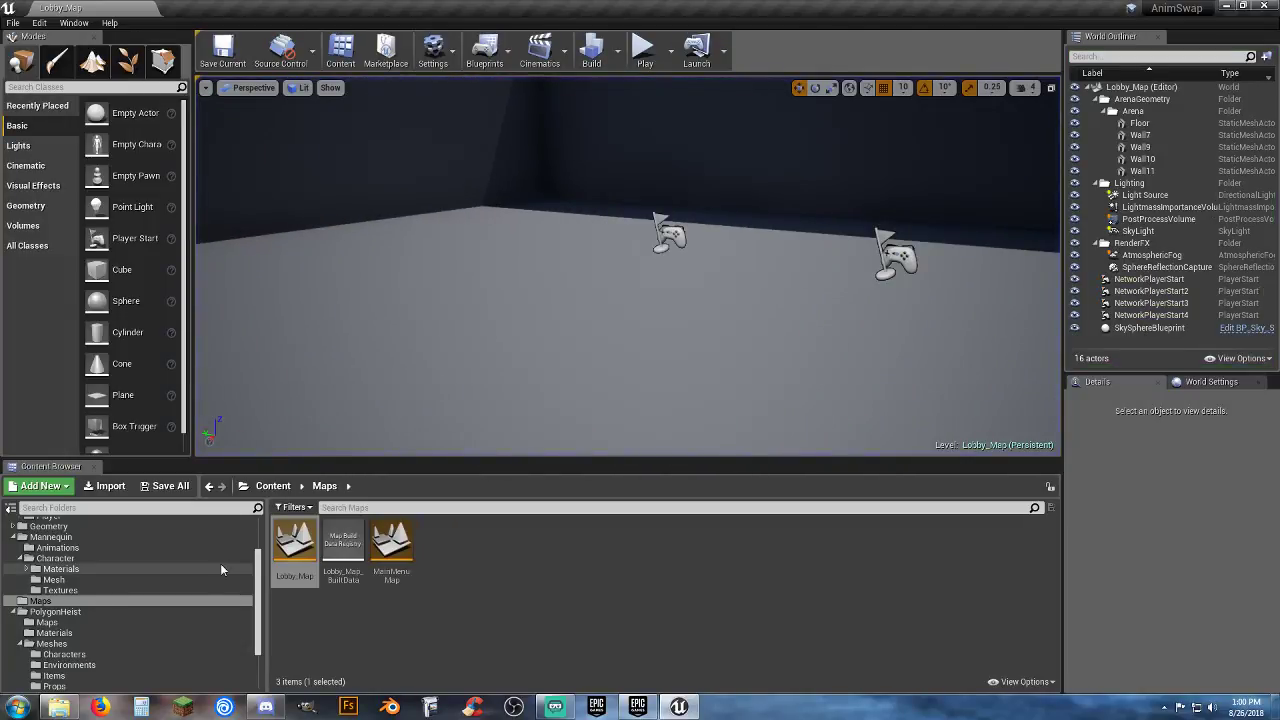
Step: Assign Poly_Skelly to SK_Character_Female_FBI, SK_Character_Male_FBI and SK_Character_Male_SWAT_01 in PolygonHeist/Meshes/Characters, merging the Item_Swat_Glass bone into the skeleton
scroll(62, 627, down, 2)
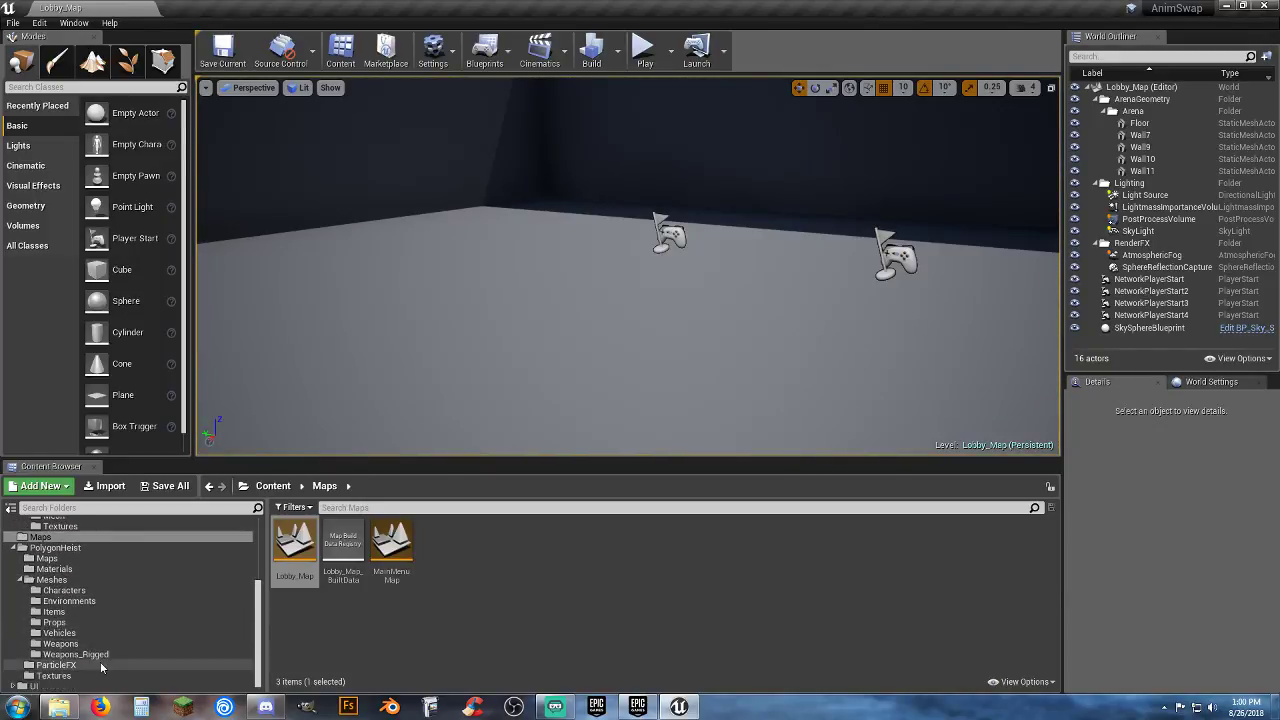
click(72, 591)
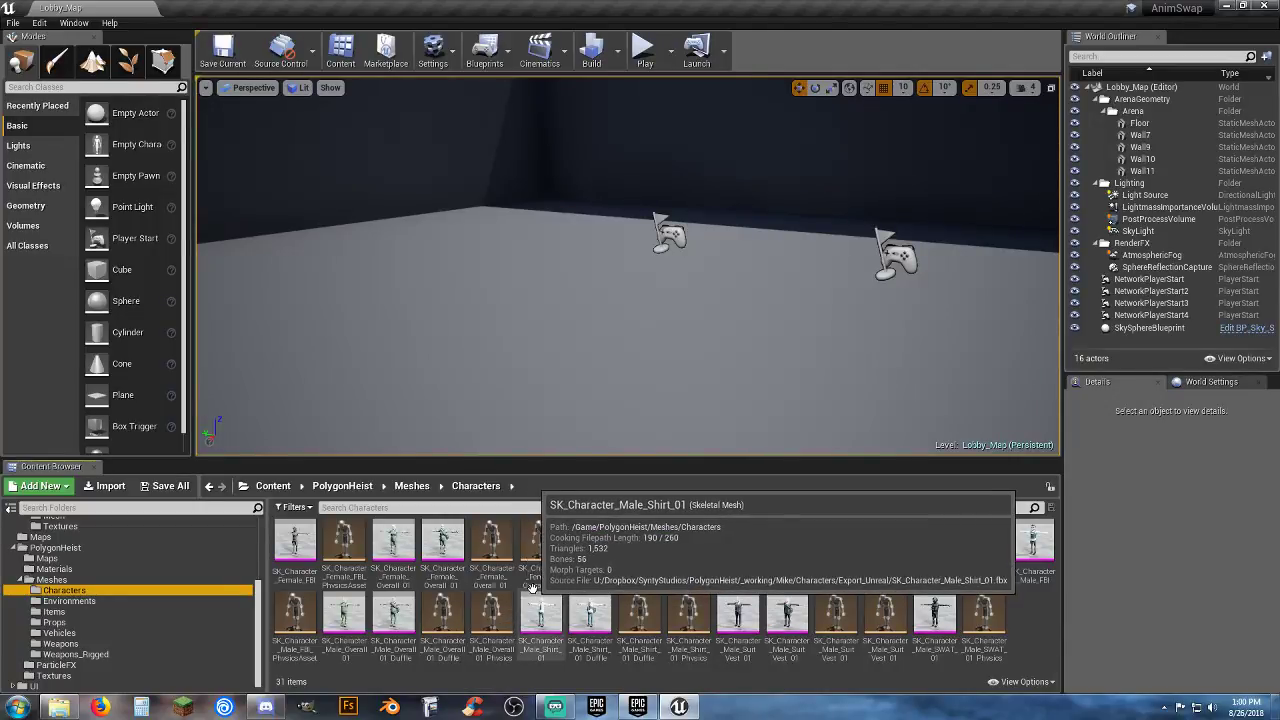
click(302, 580)
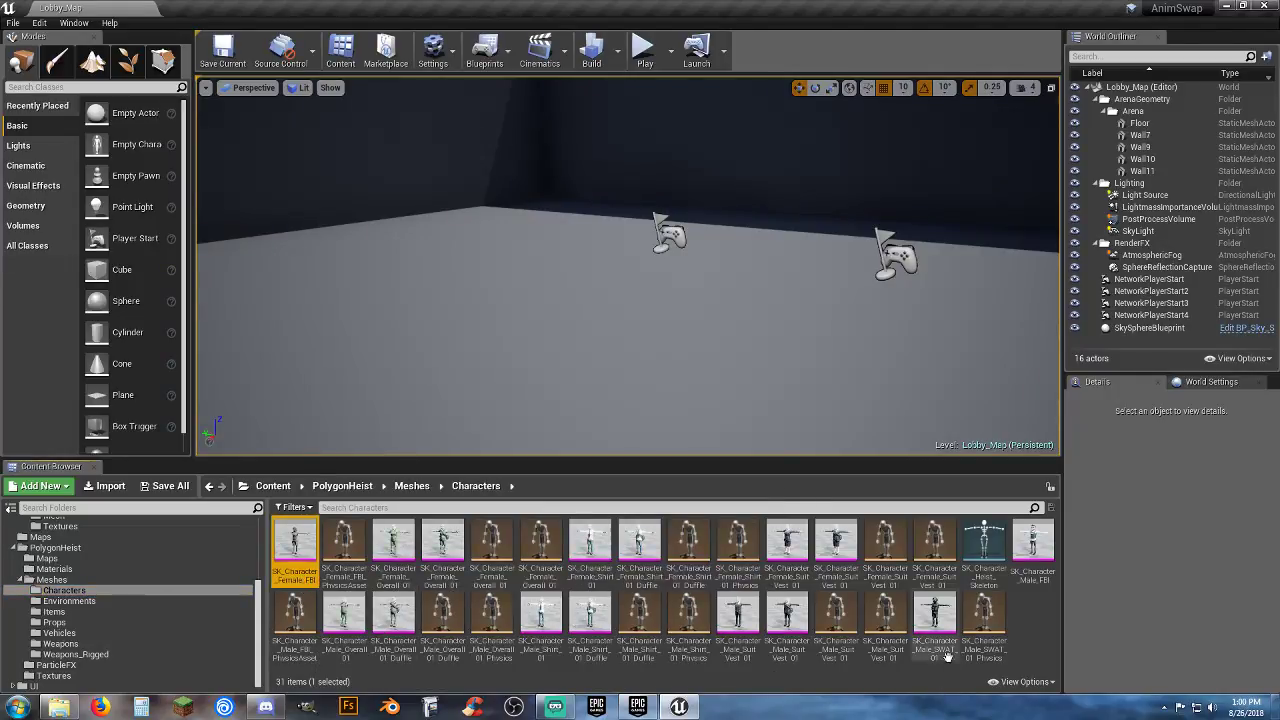
ctrl+click(1033, 545)
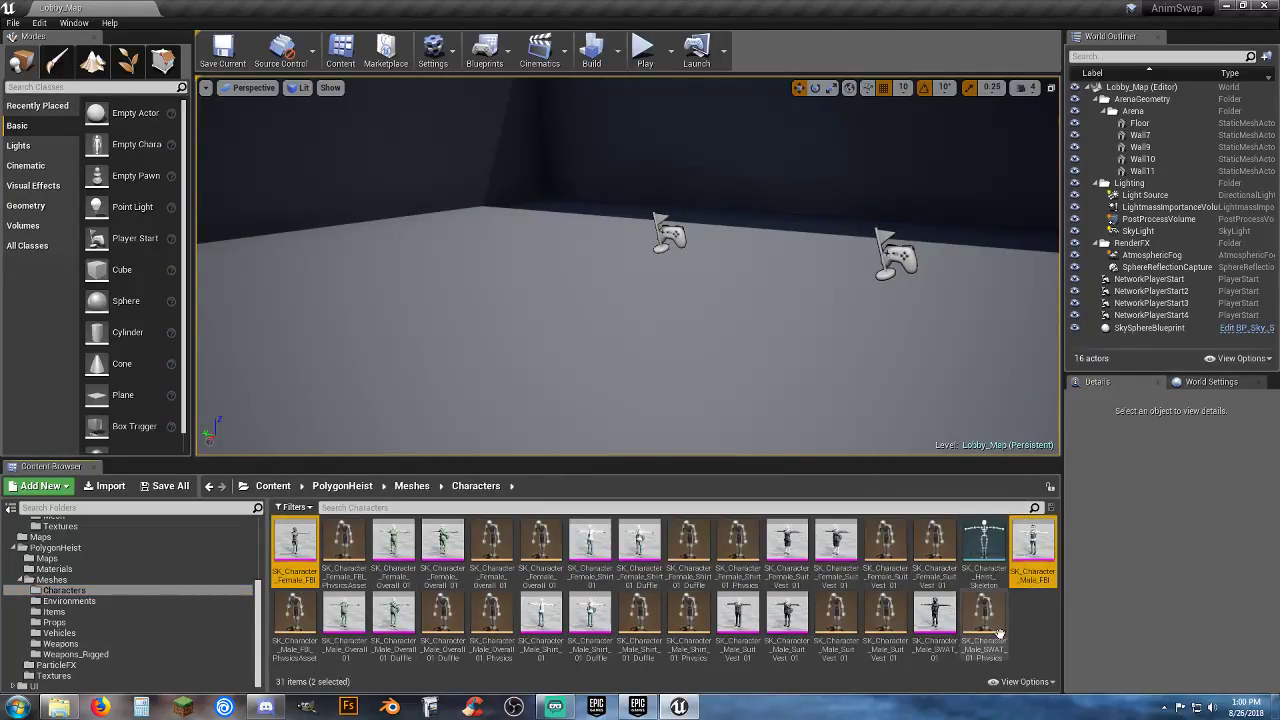
ctrl+click(938, 645)
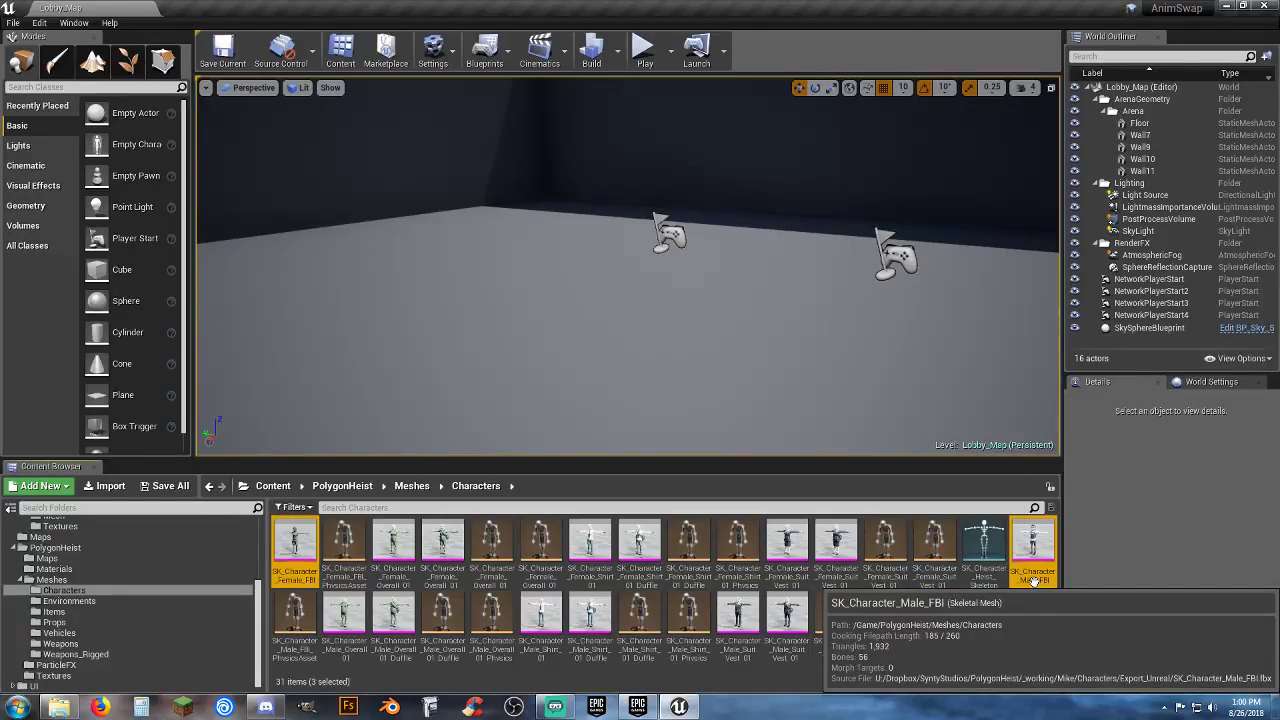
right_click(940, 643)
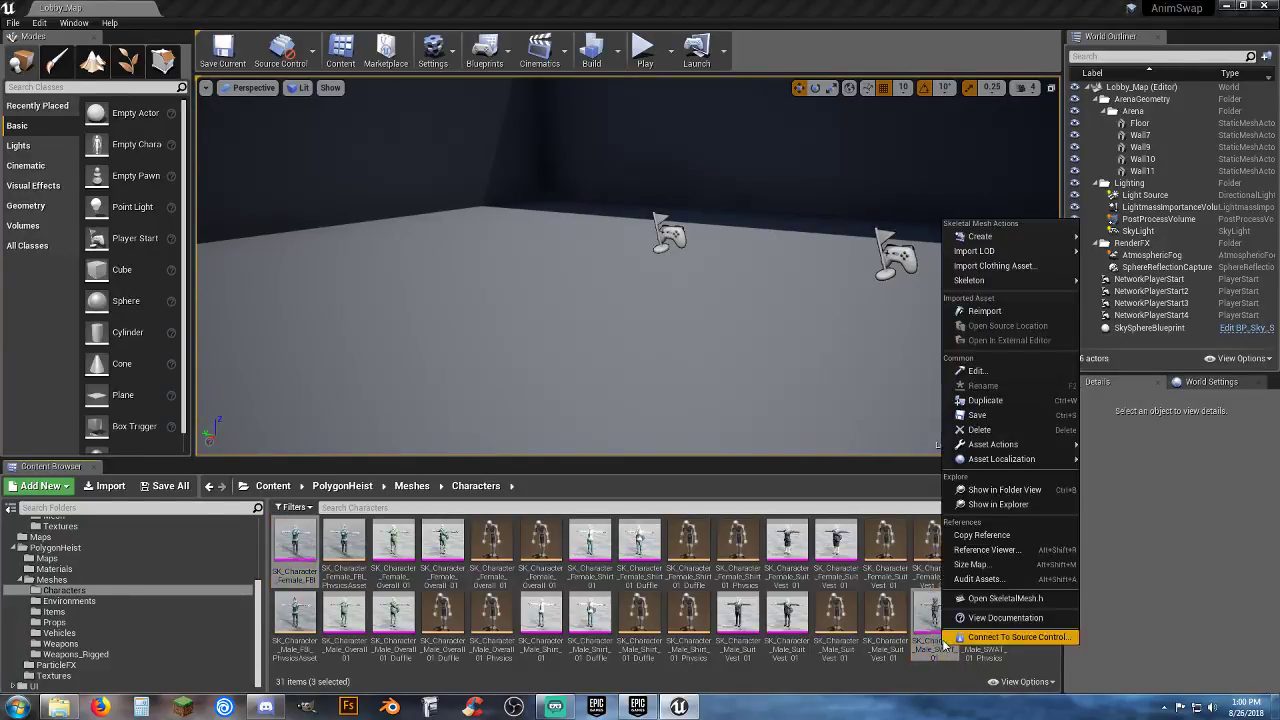
mouse_move(993, 282)
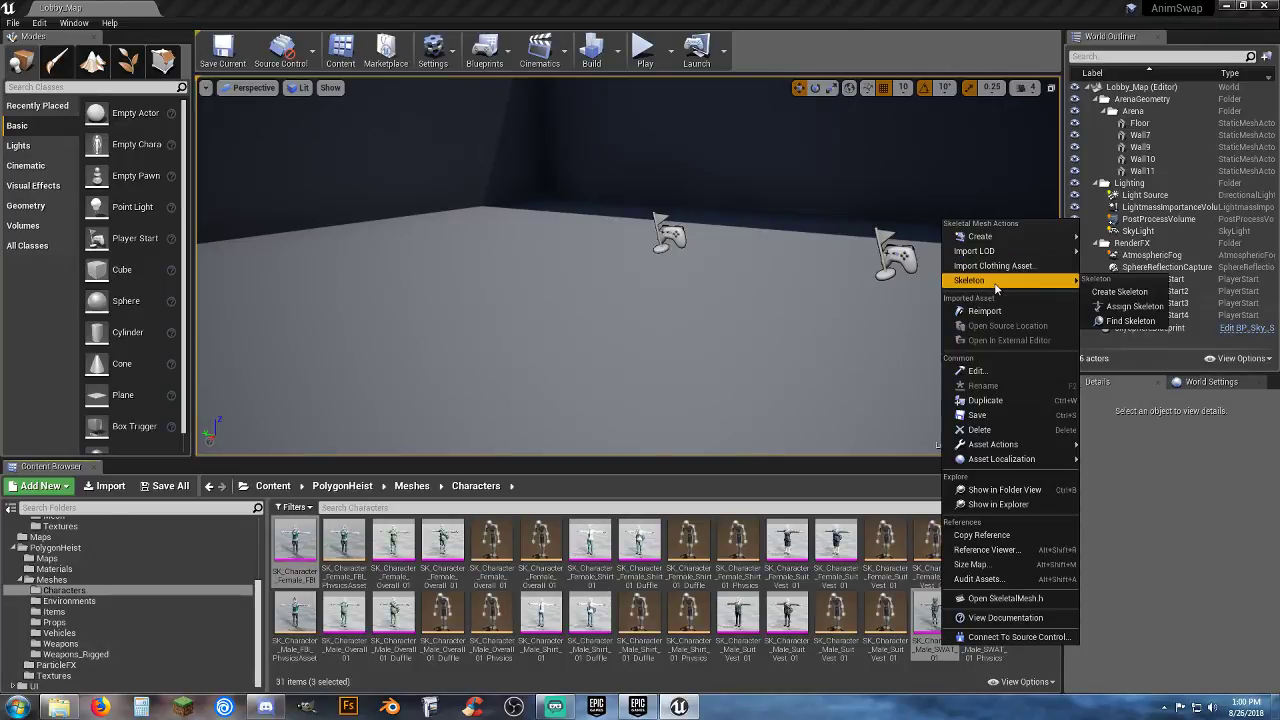
click(1130, 306)
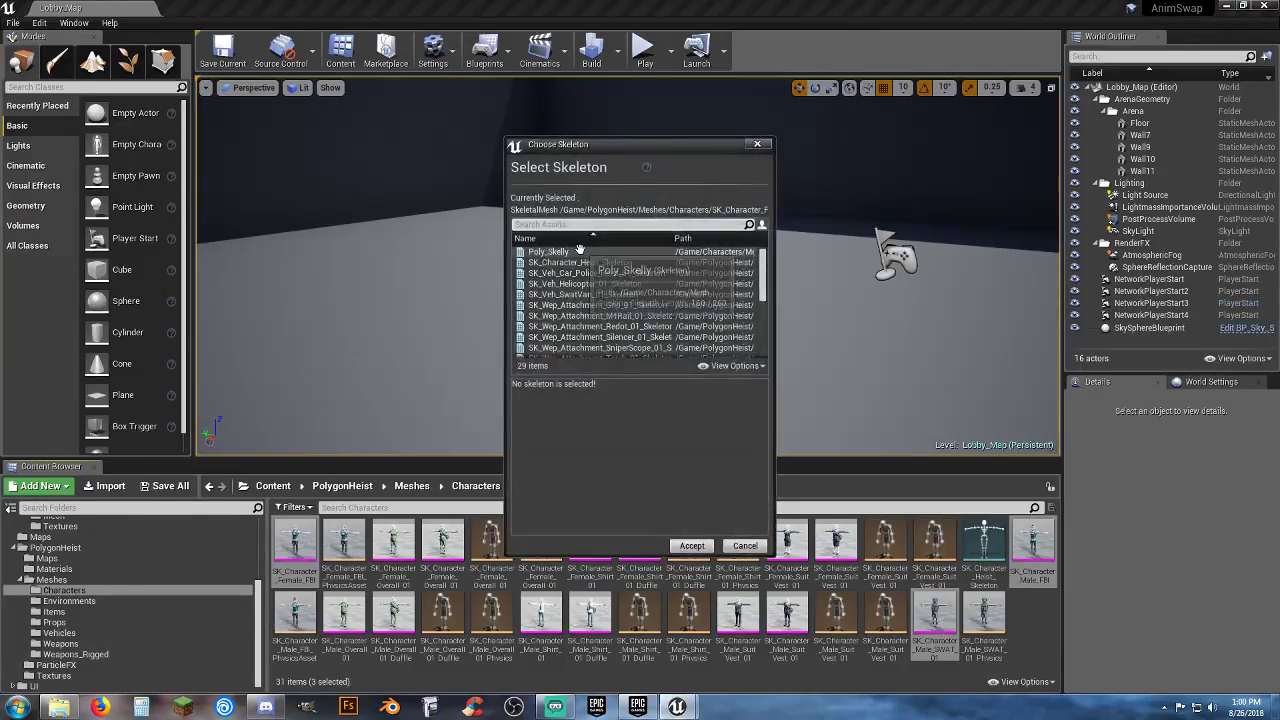
click(546, 252)
click(689, 546)
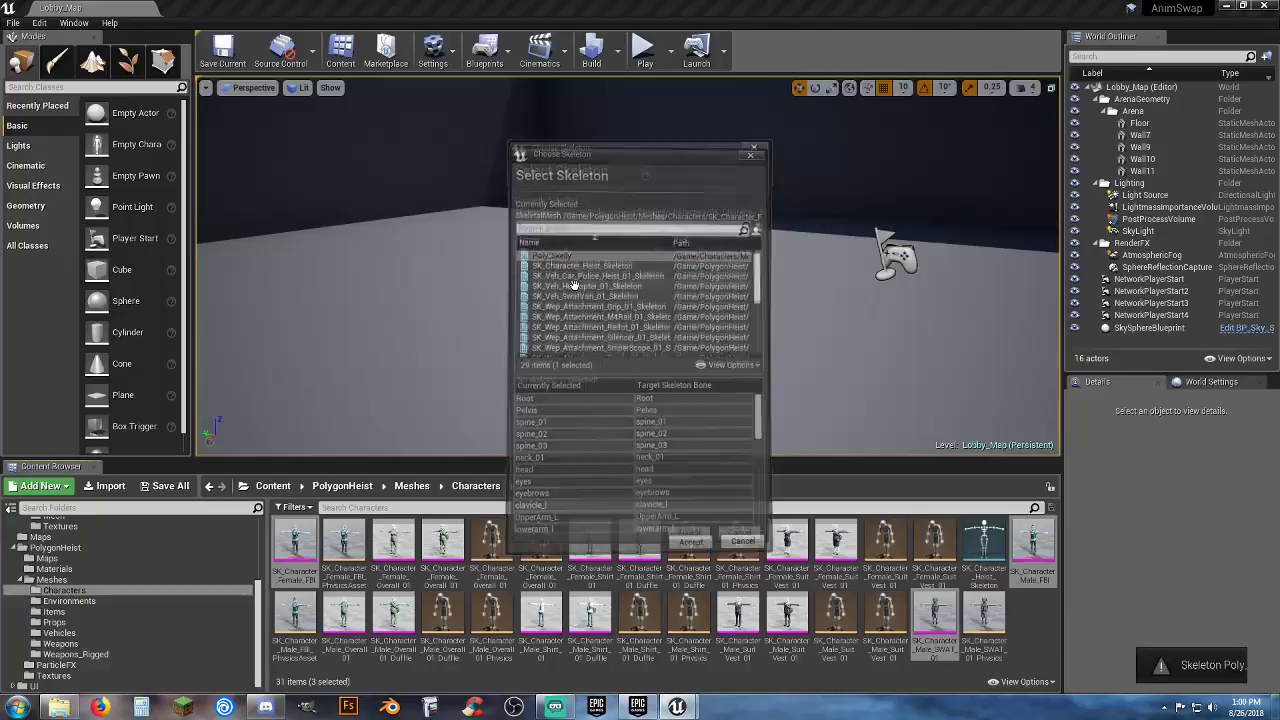
click(689, 546)
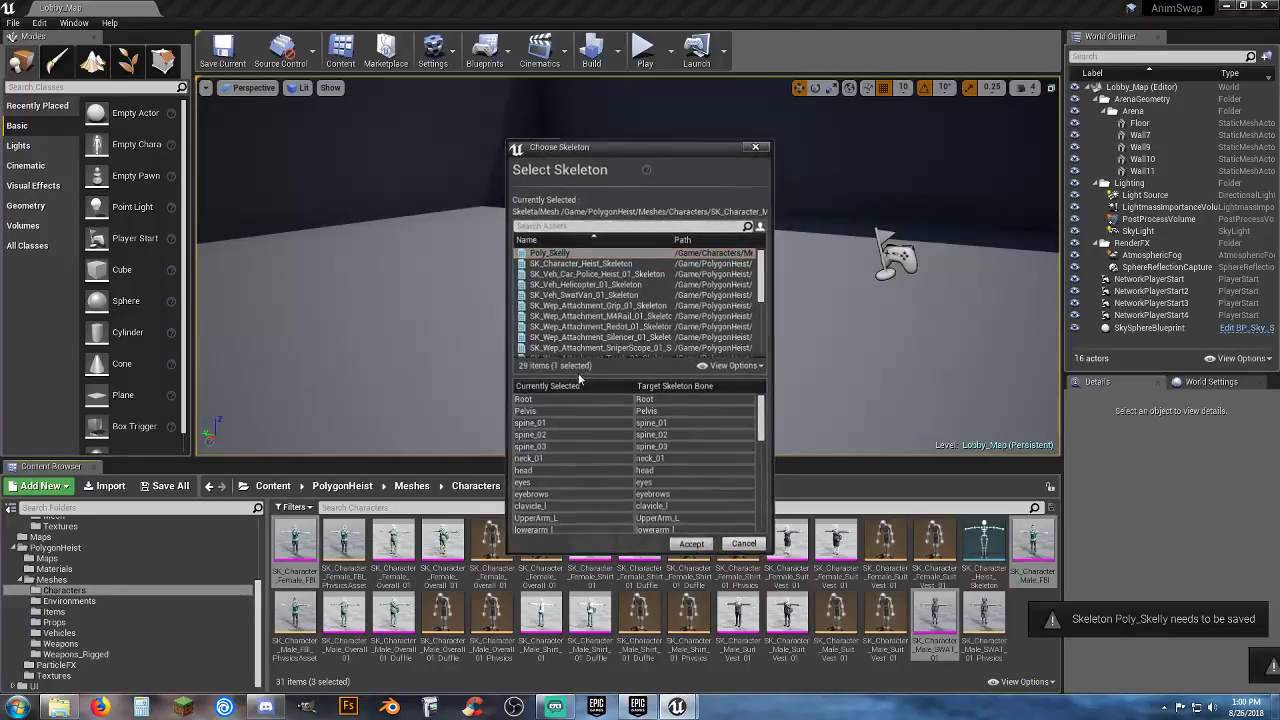
click(692, 546)
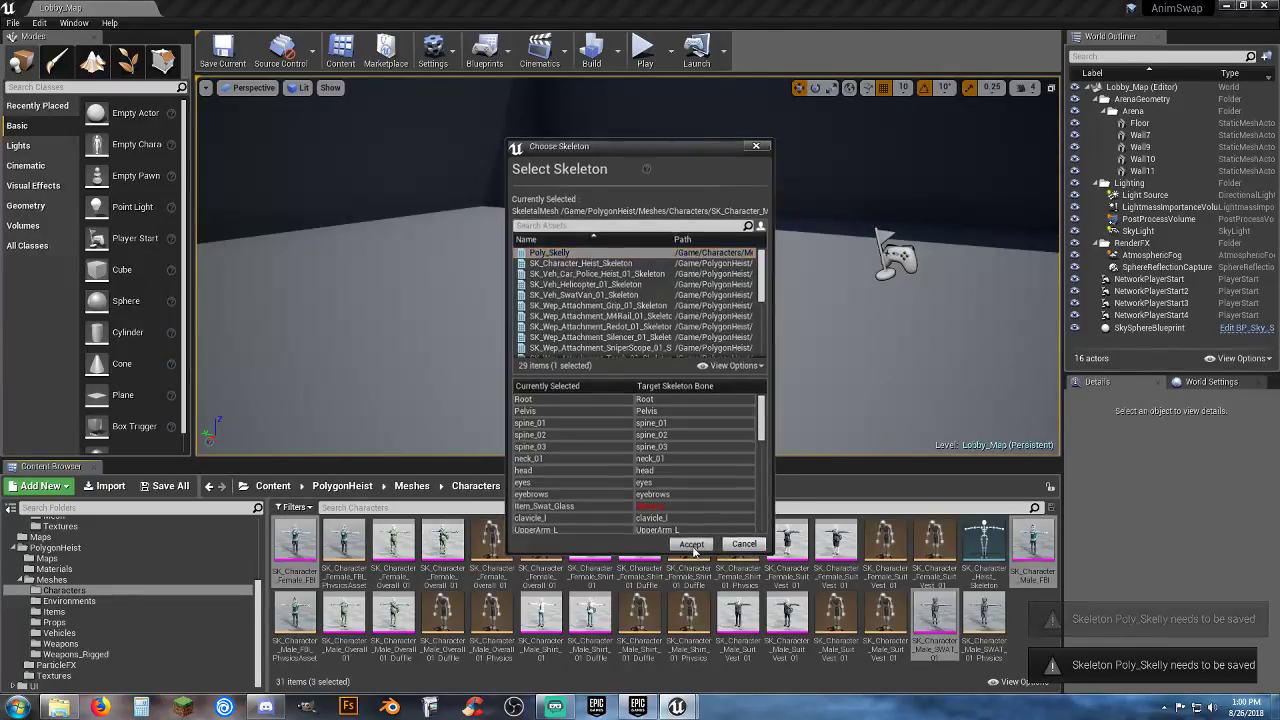
click(692, 545)
click(668, 508)
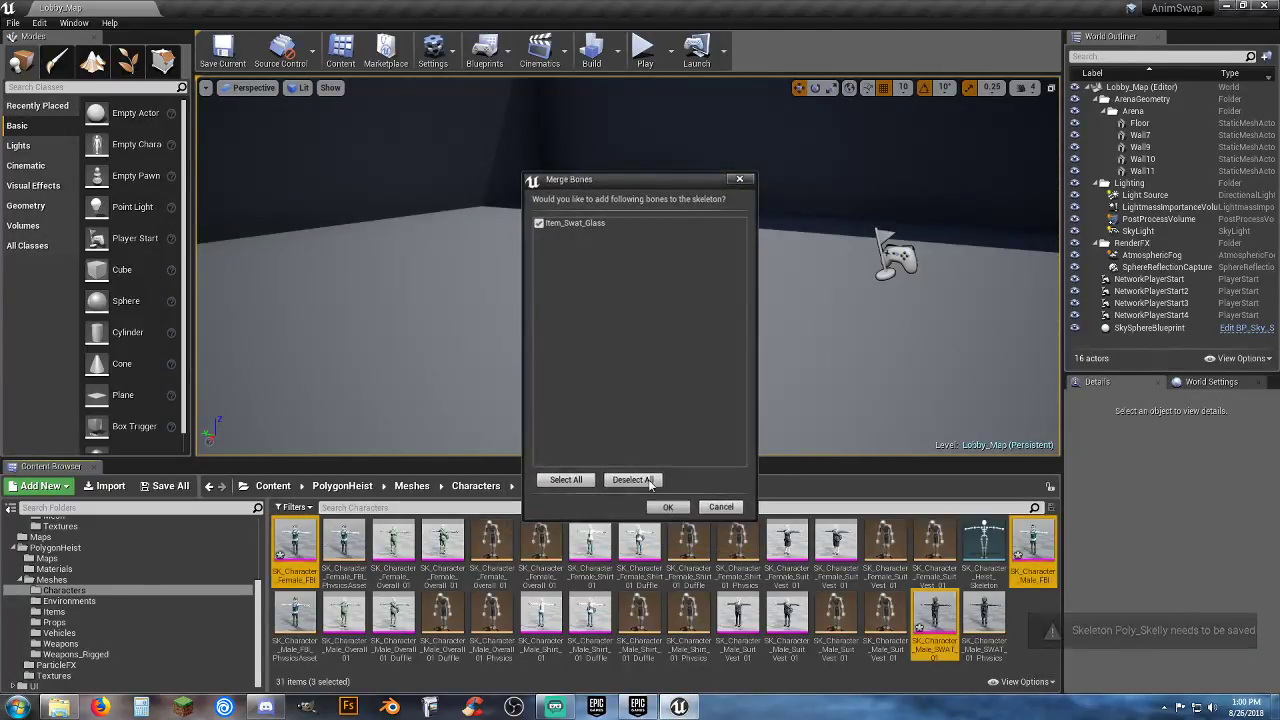
Step: Open the Poly_Skelly skeleton from the Characters/Mesh folder
click(21, 581)
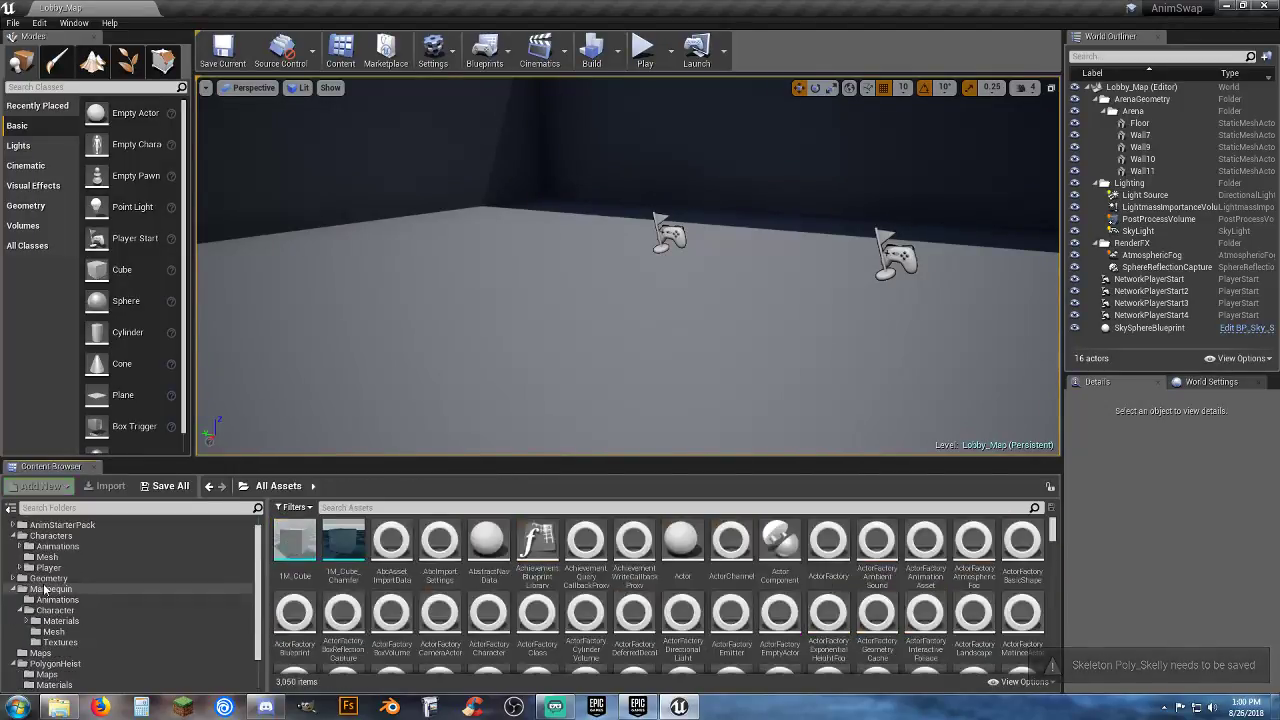
click(50, 558)
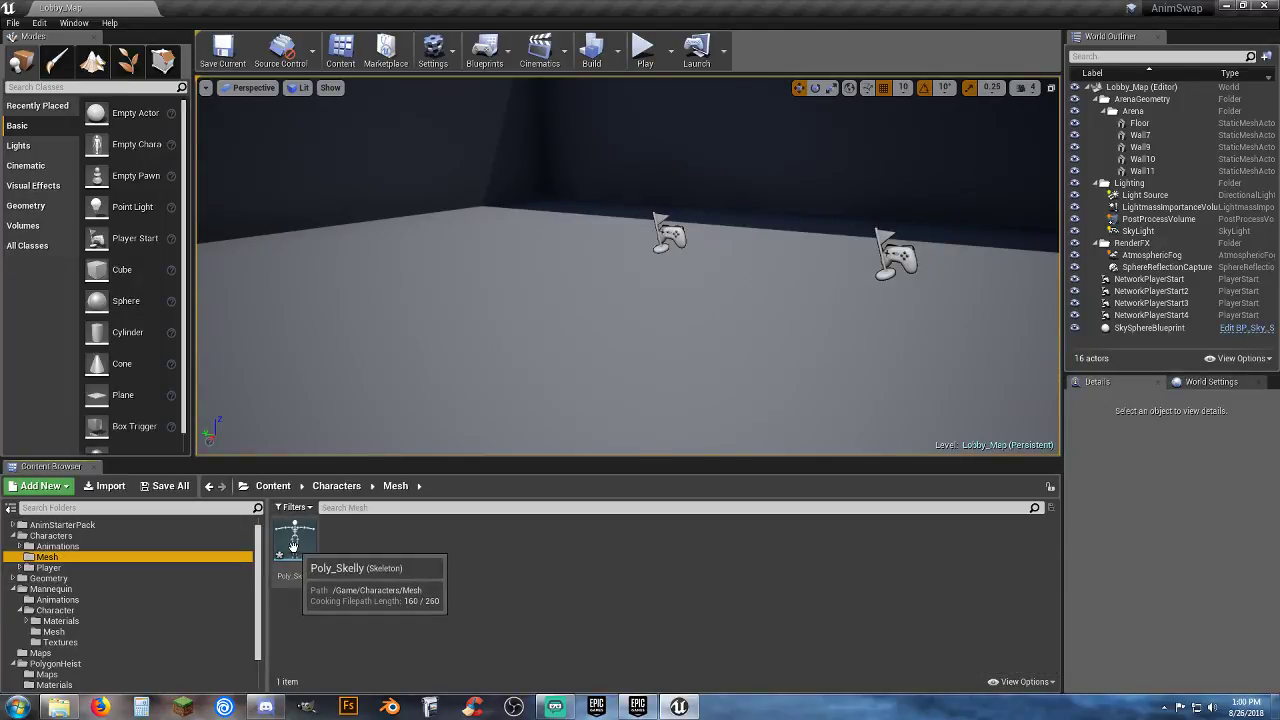
double_click(294, 543)
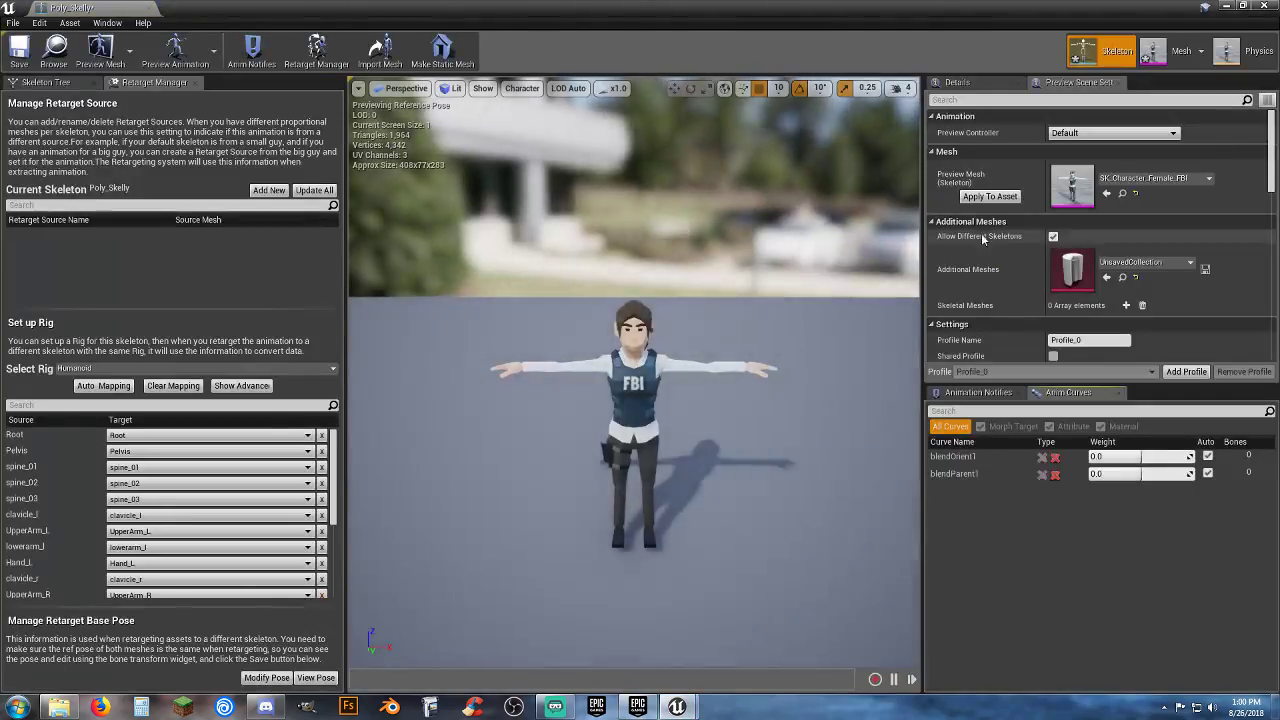
Step: Preview Poly_Skelly with the male FBI and SWAT meshes, choose SK_Character_Male_FBI as preview mesh, and save and close the skeleton
click(1183, 181)
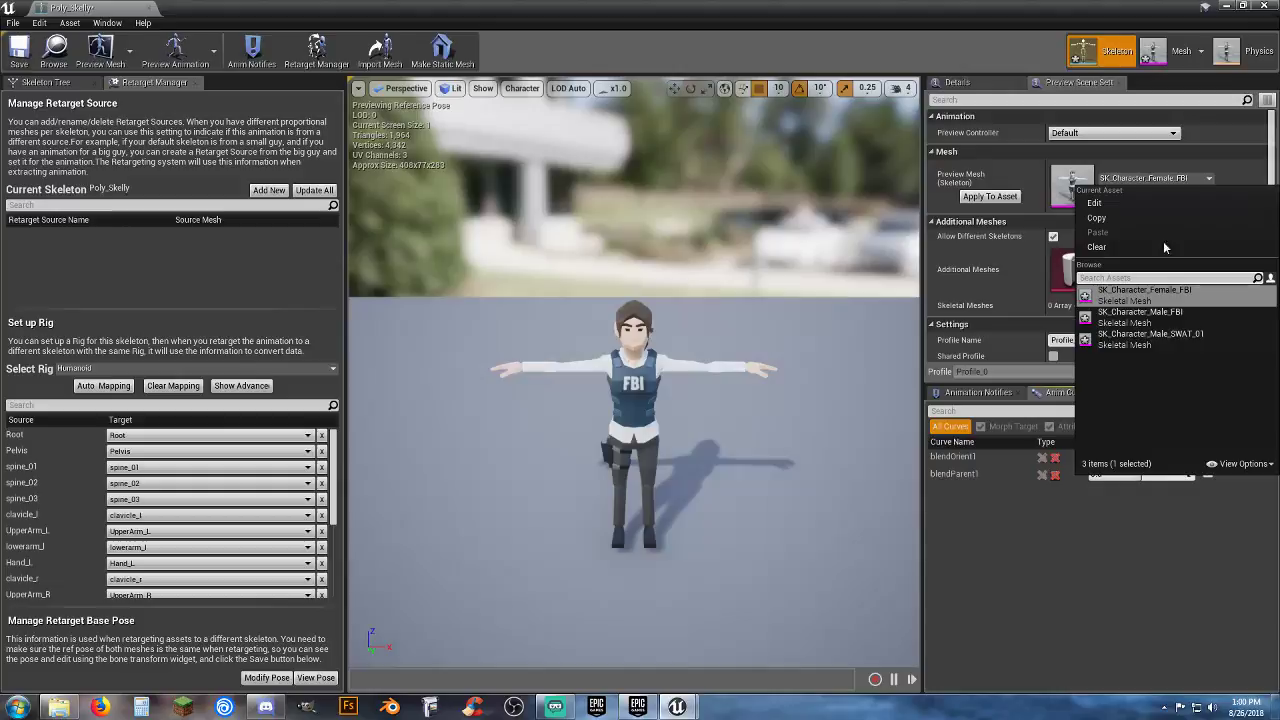
click(1158, 315)
click(1180, 178)
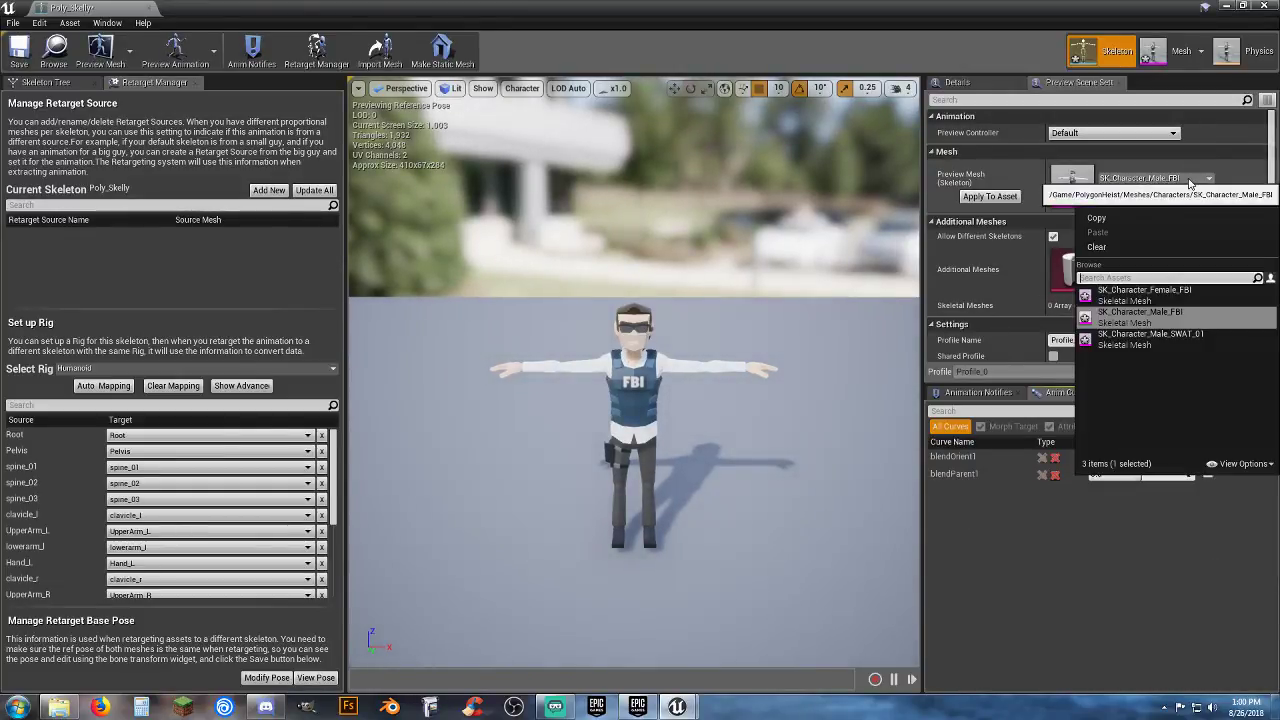
click(1152, 341)
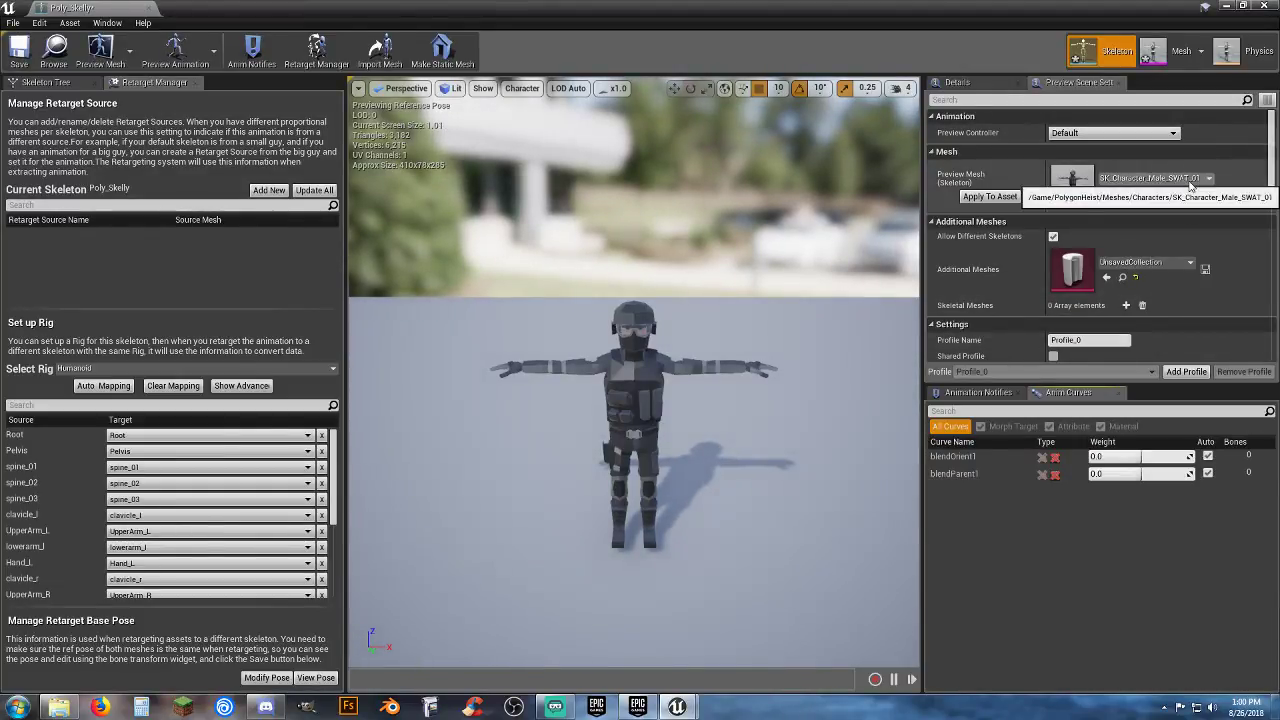
click(1180, 178)
click(1160, 314)
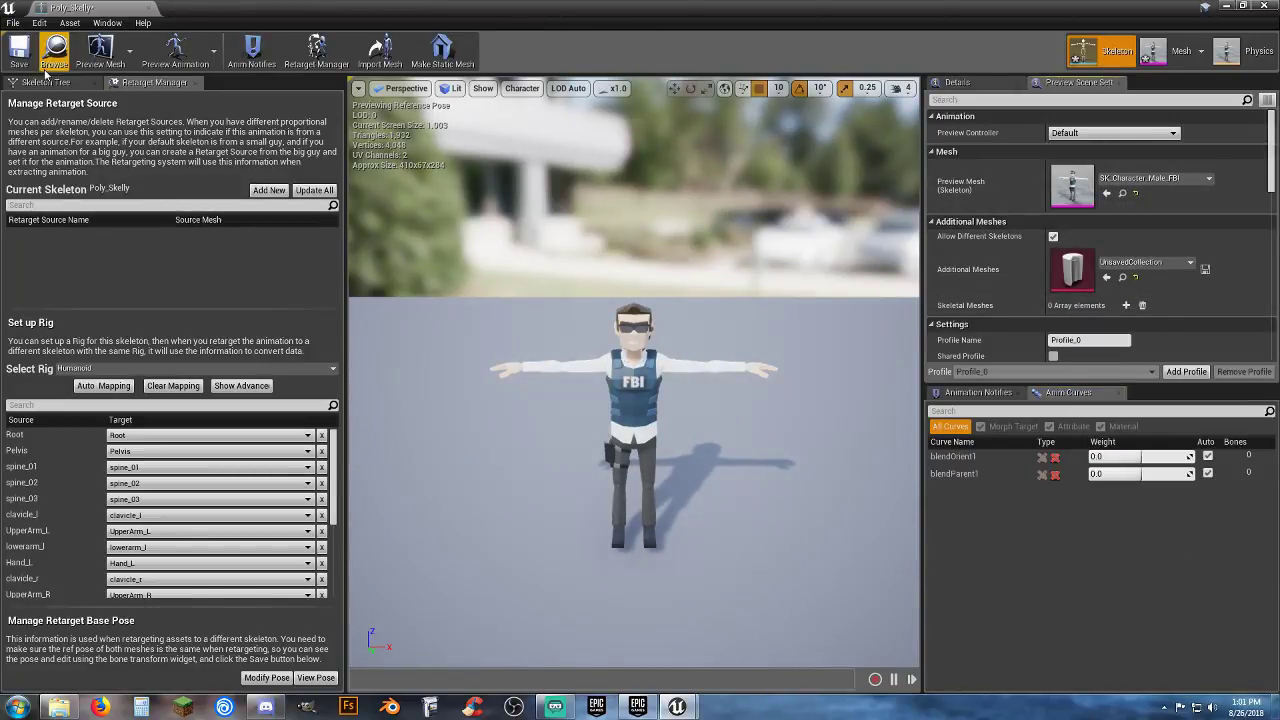
click(150, 9)
click(447, 577)
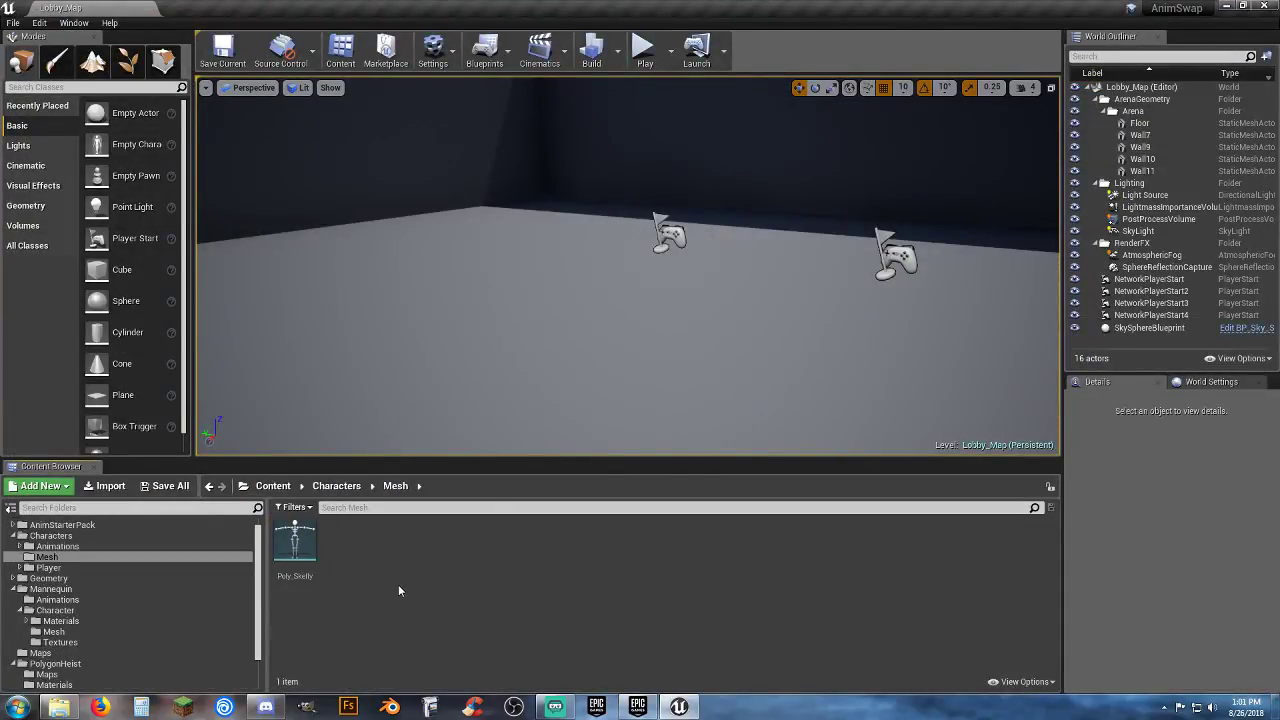
Step: View the contents of the Characters/Player/Blueprints folder and collapse the PolygonHeist folder
click(20, 567)
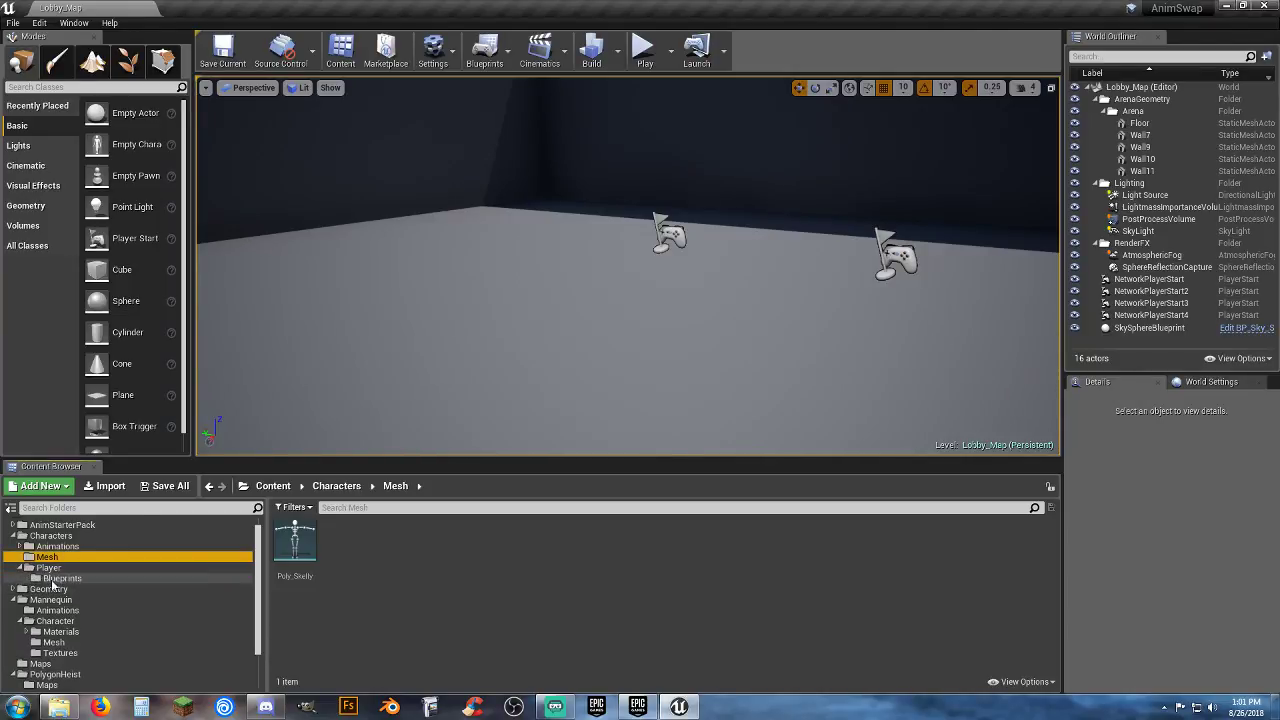
click(60, 578)
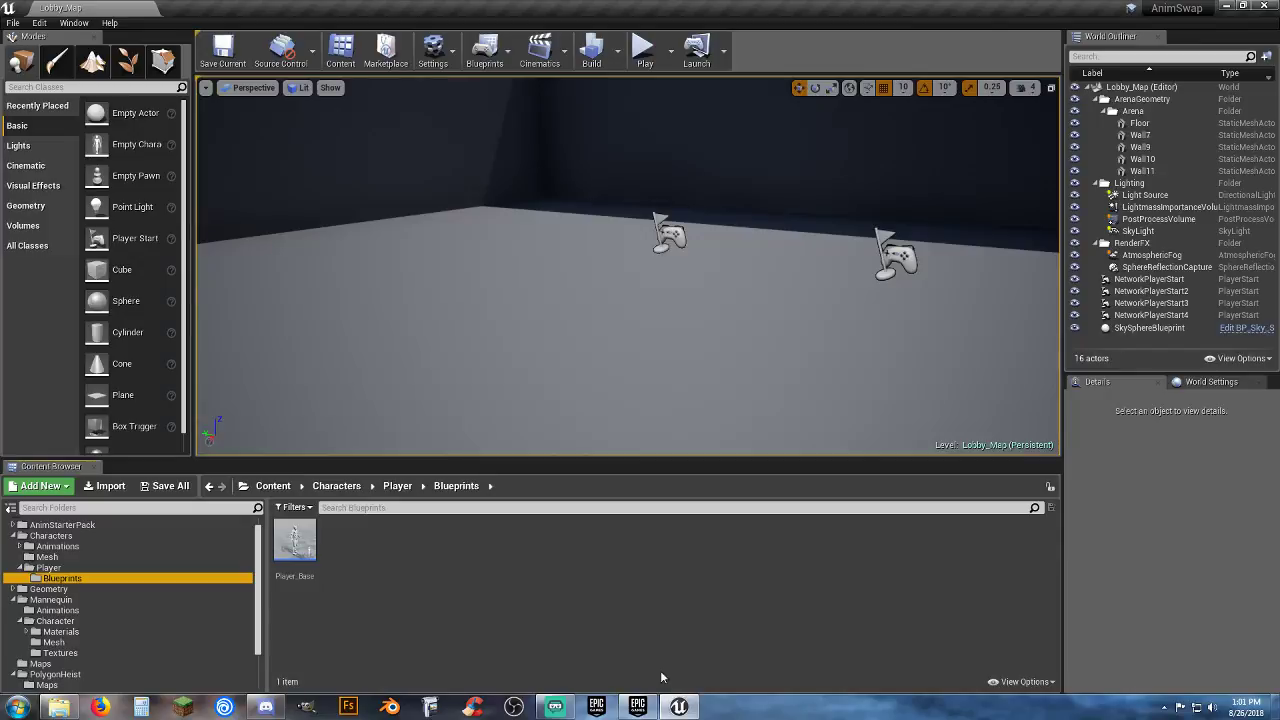
scroll(140, 585, down, 1)
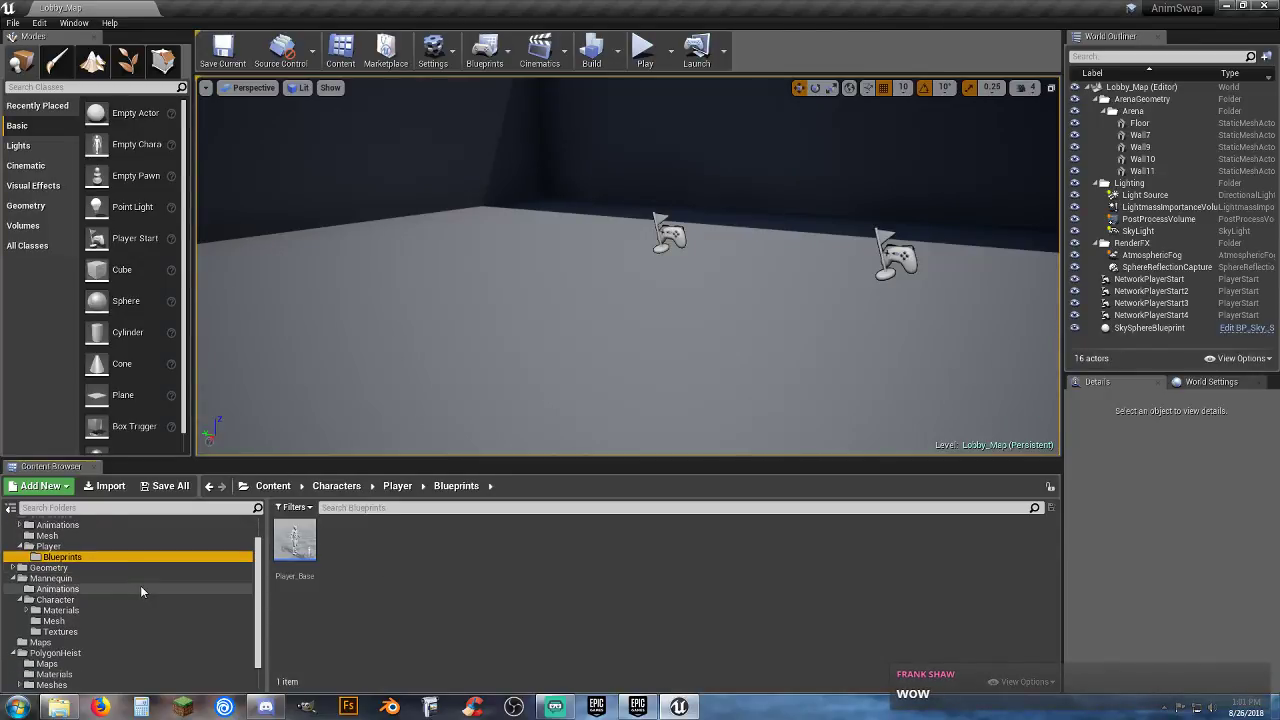
click(13, 653)
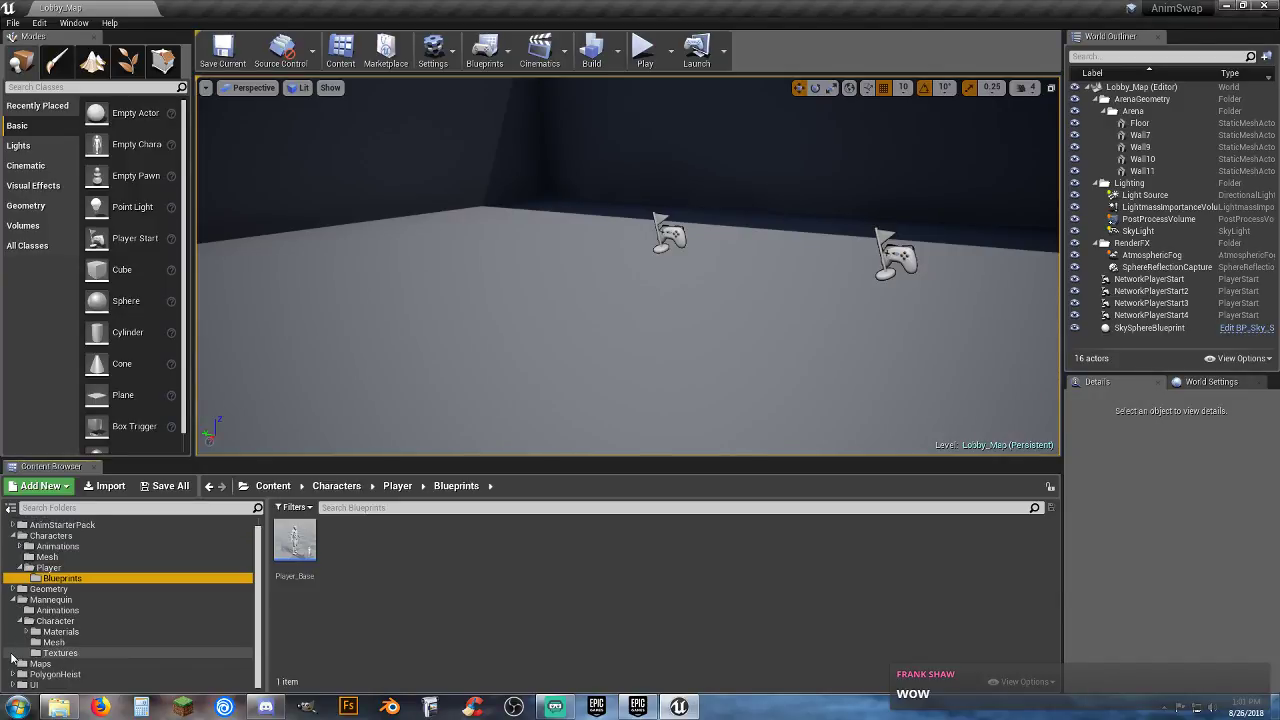
Step: Start duplicating and retargeting ThirdPerson_AnimBP from Mannequin/Animations to Poly_Skelly, replacing "ThirdPerson_" with "Polygon_" in the new asset names
click(80, 609)
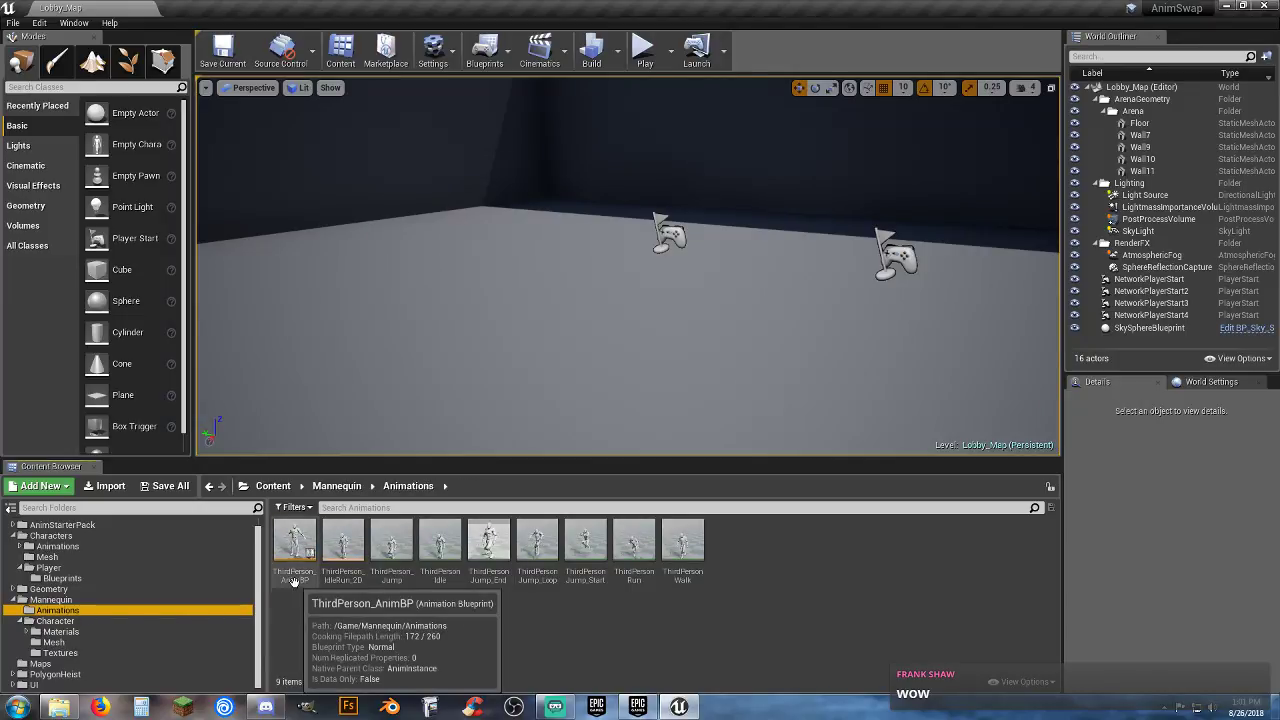
right_click(293, 582)
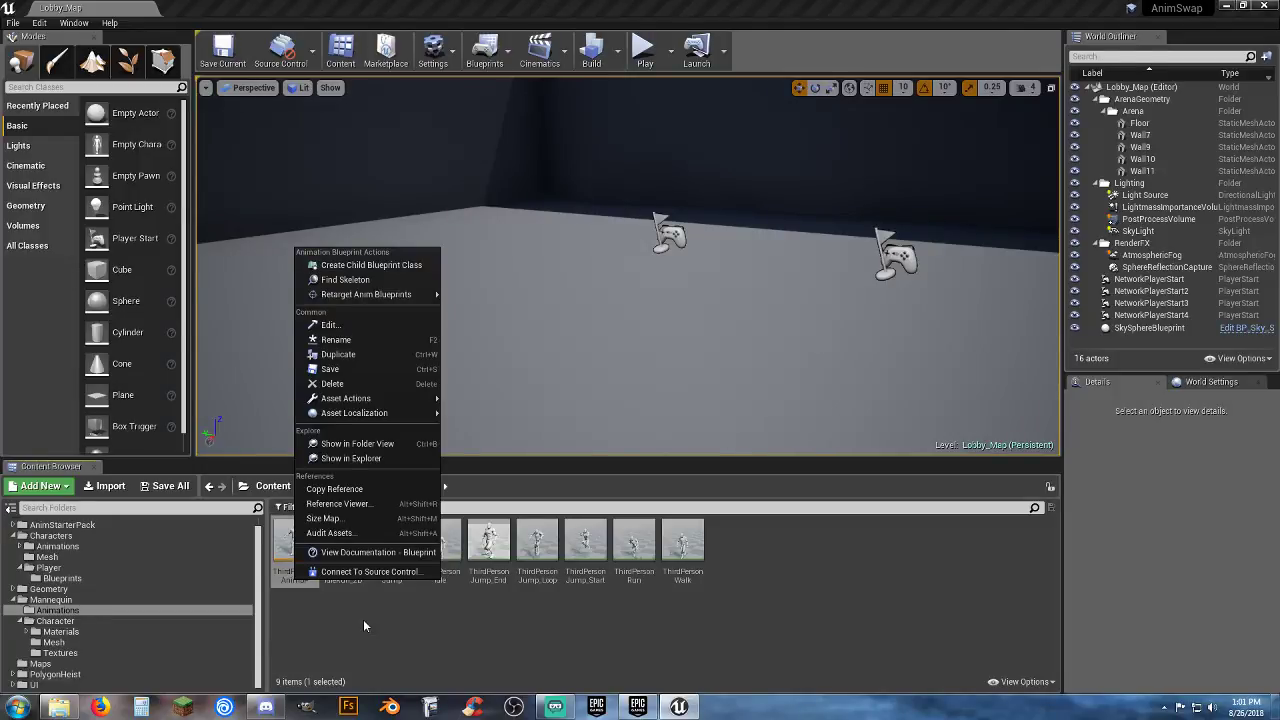
mouse_move(371, 298)
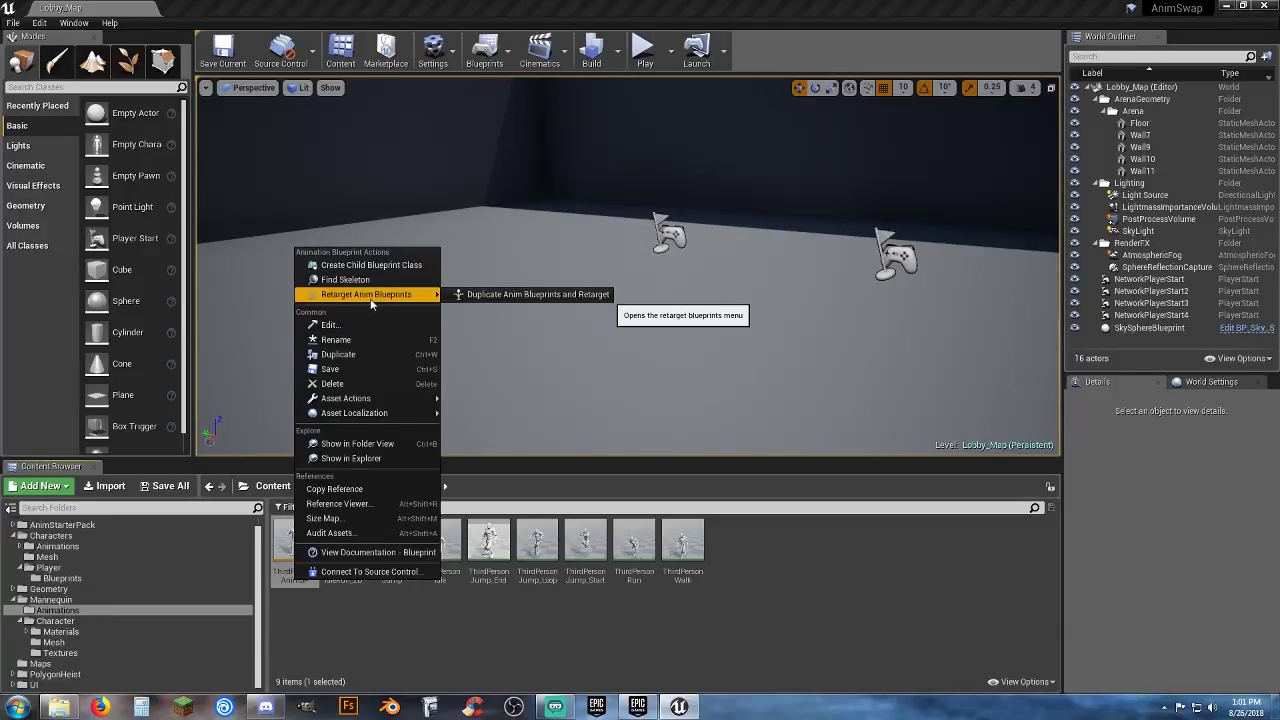
click(519, 295)
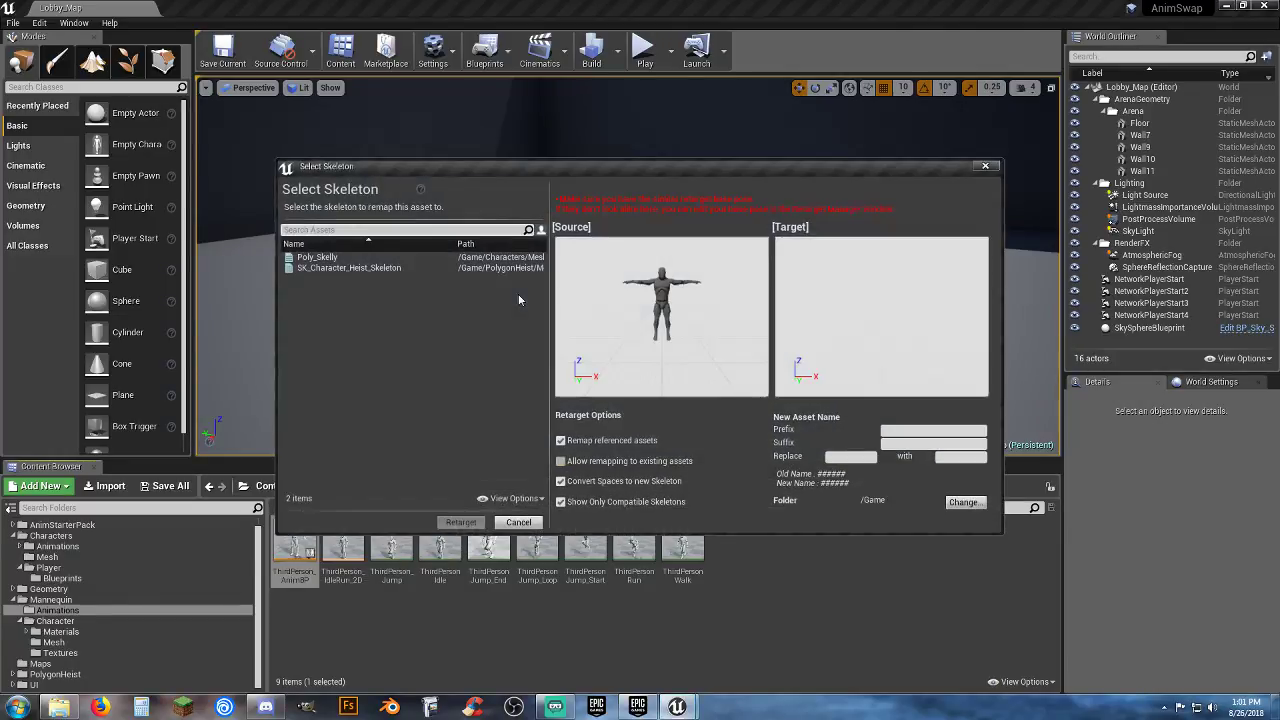
click(330, 257)
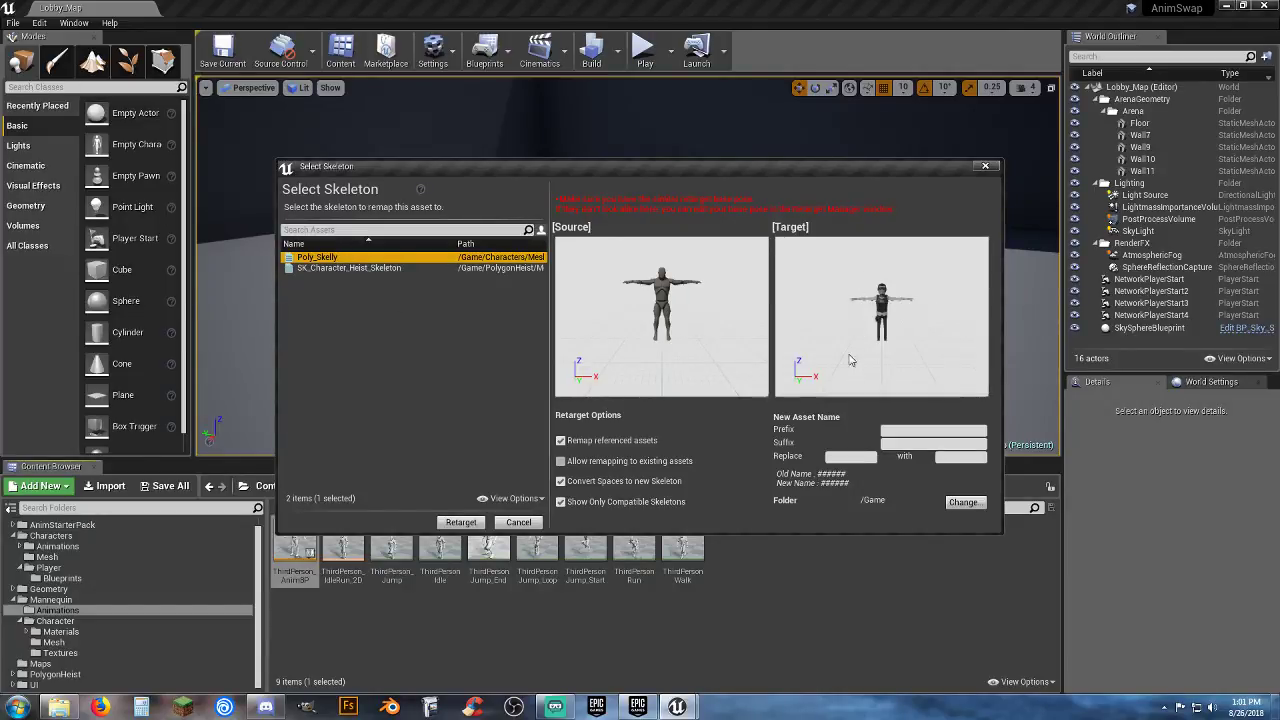
click(842, 456)
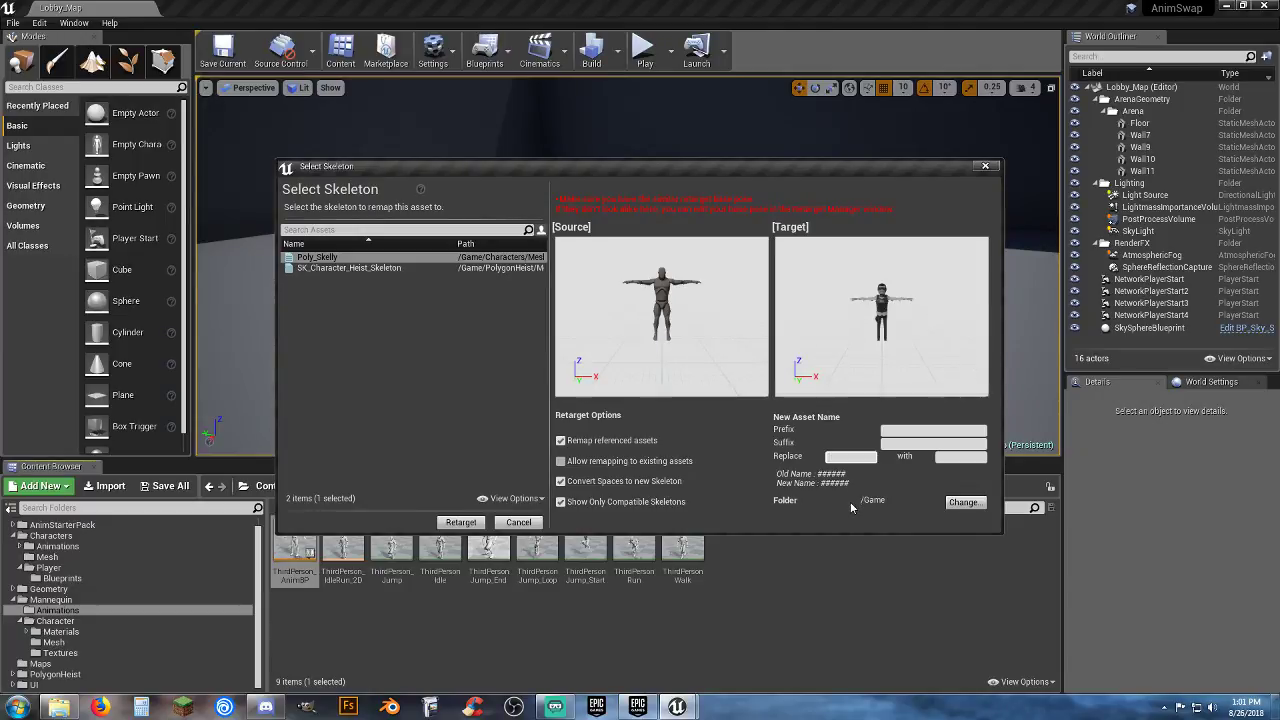
text(ThirdPerson_)
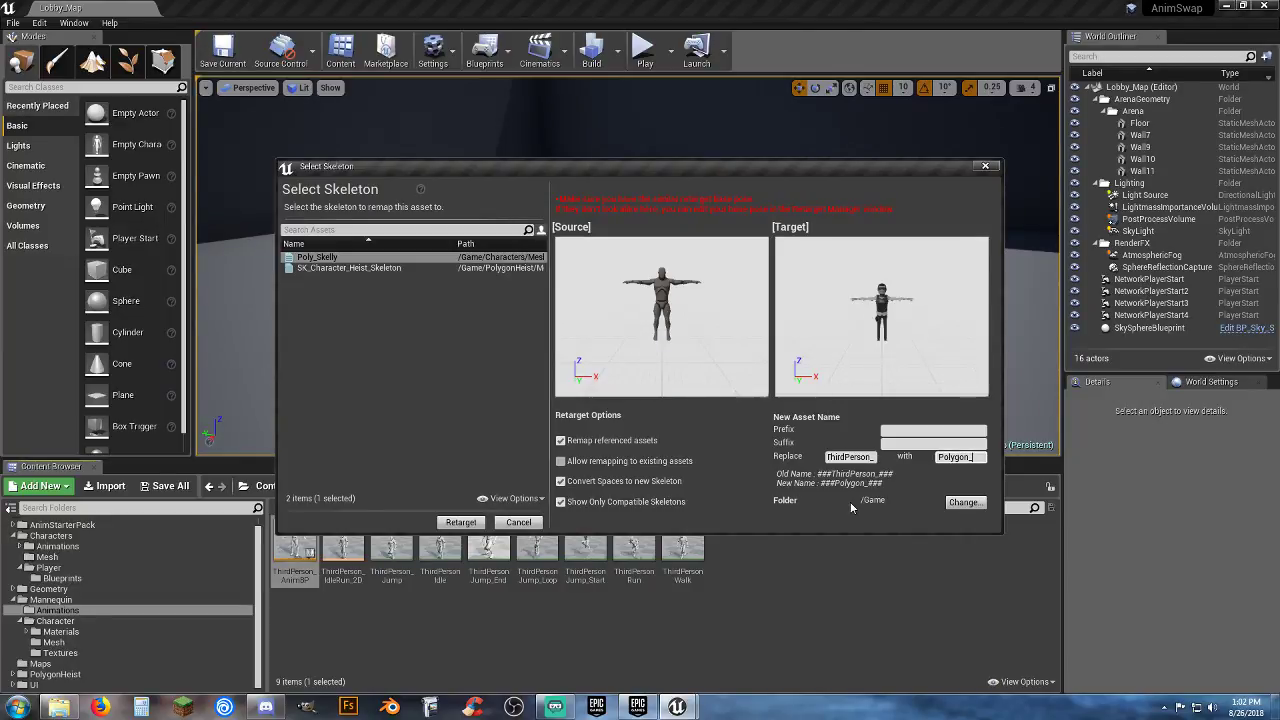
Step: Set the destination folder to Characters/Animations/Unarmed and run the retarget
click(963, 503)
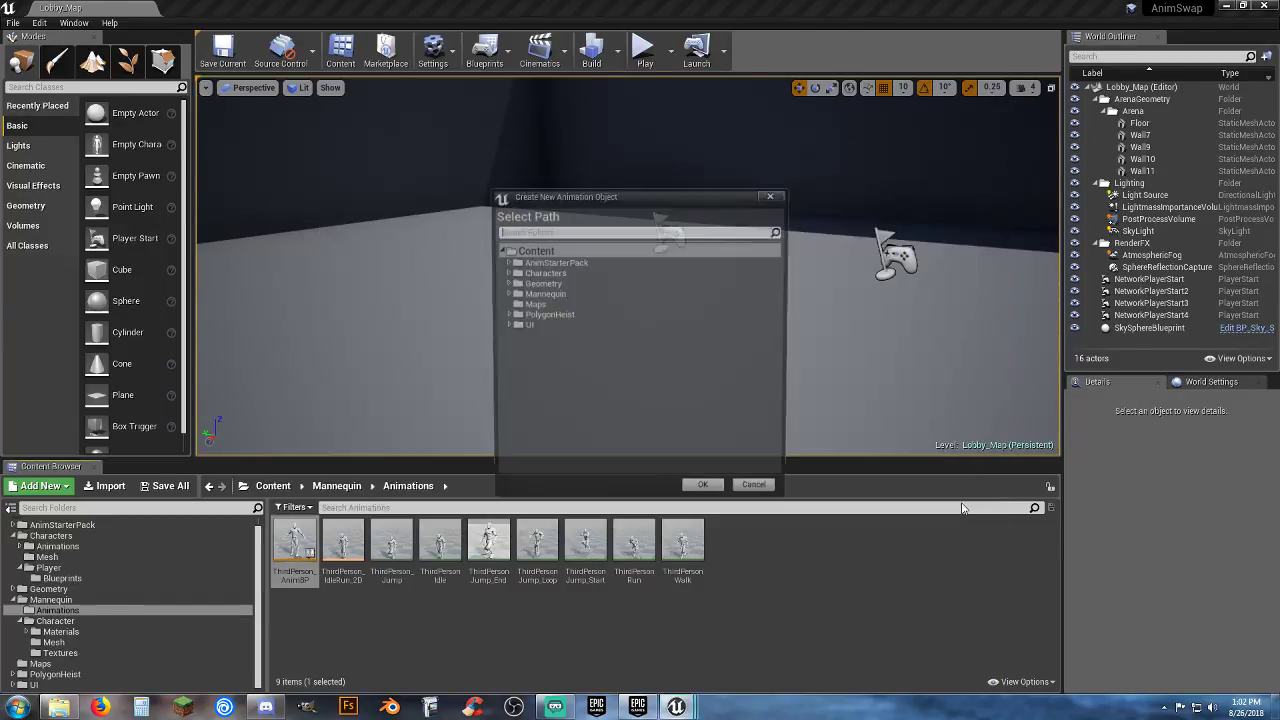
click(505, 273)
click(511, 284)
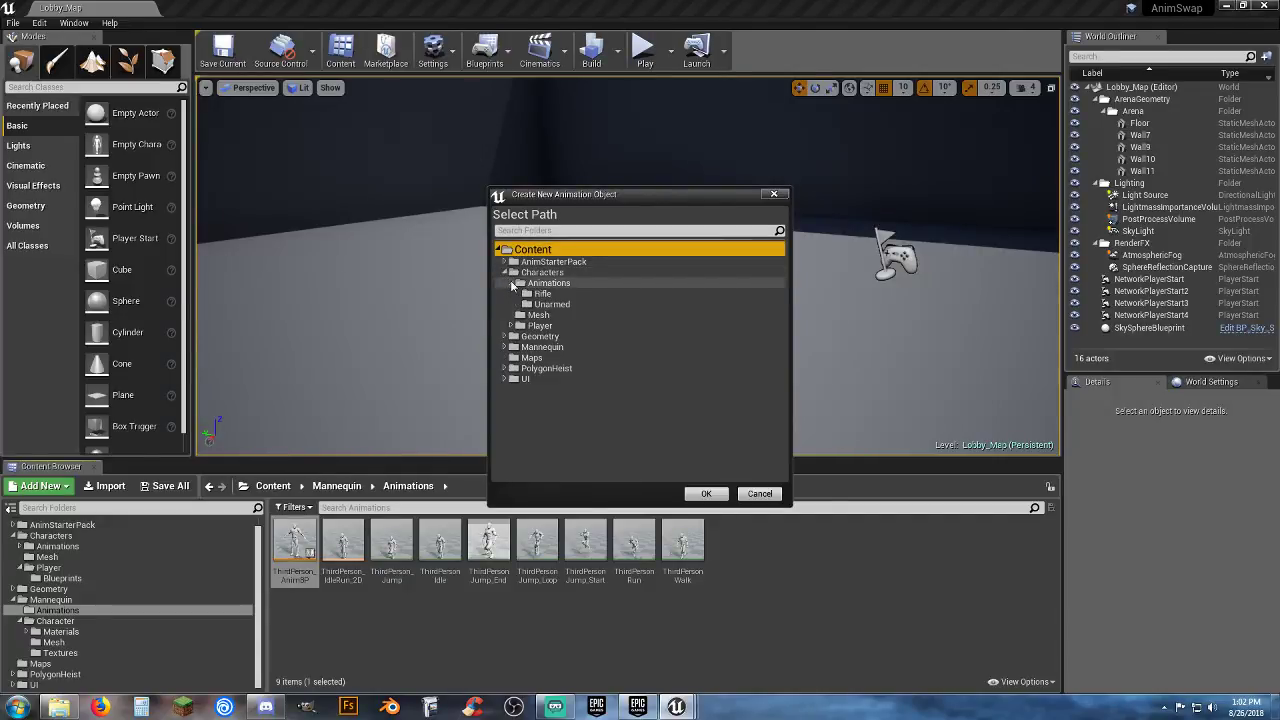
click(548, 304)
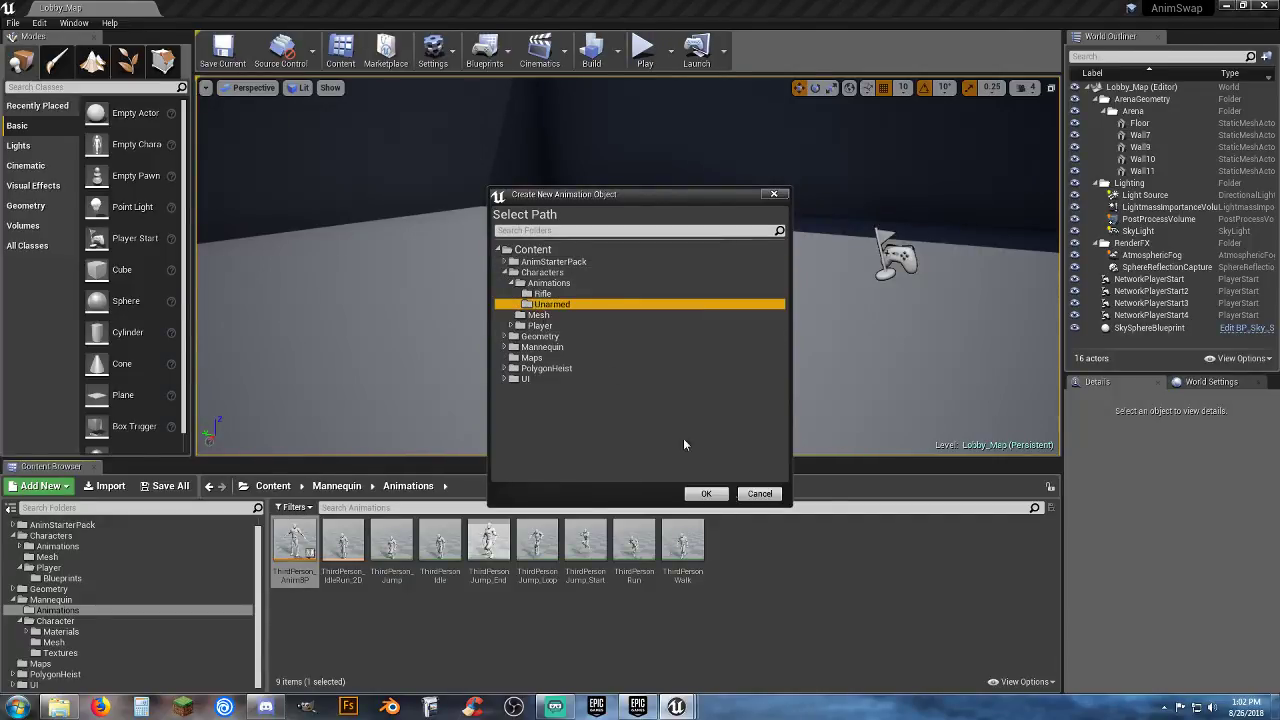
click(707, 495)
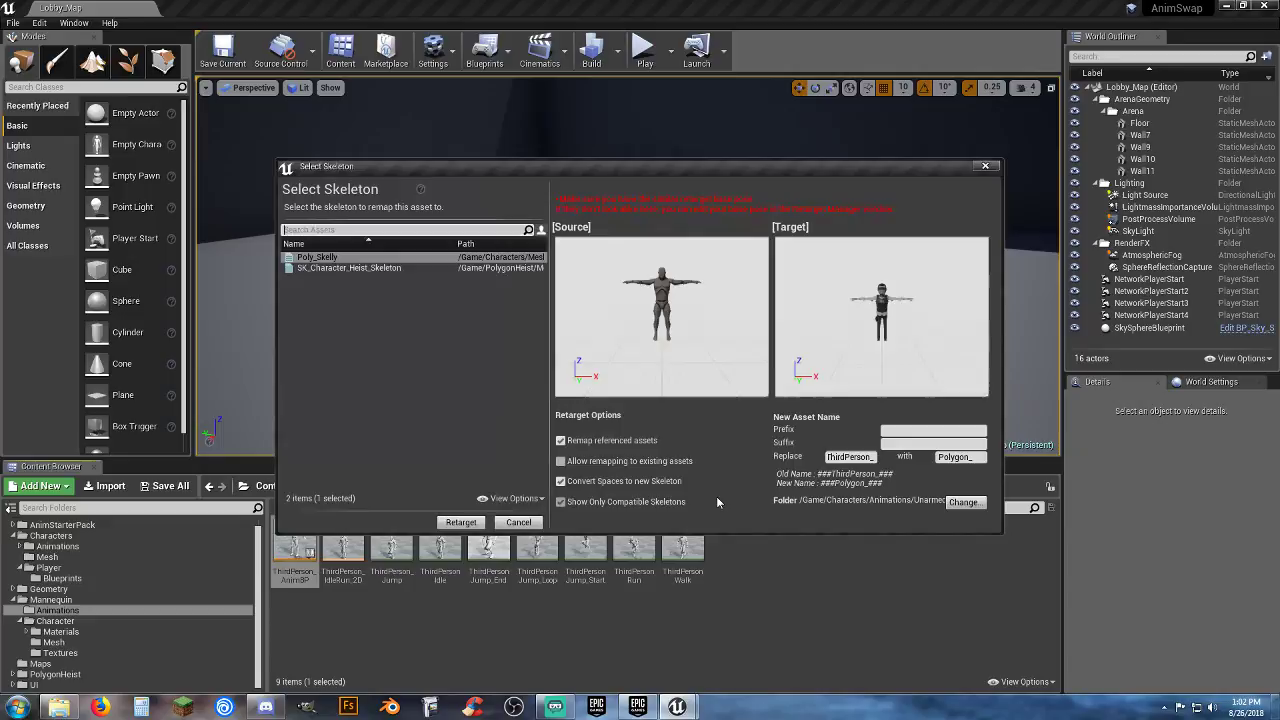
click(460, 522)
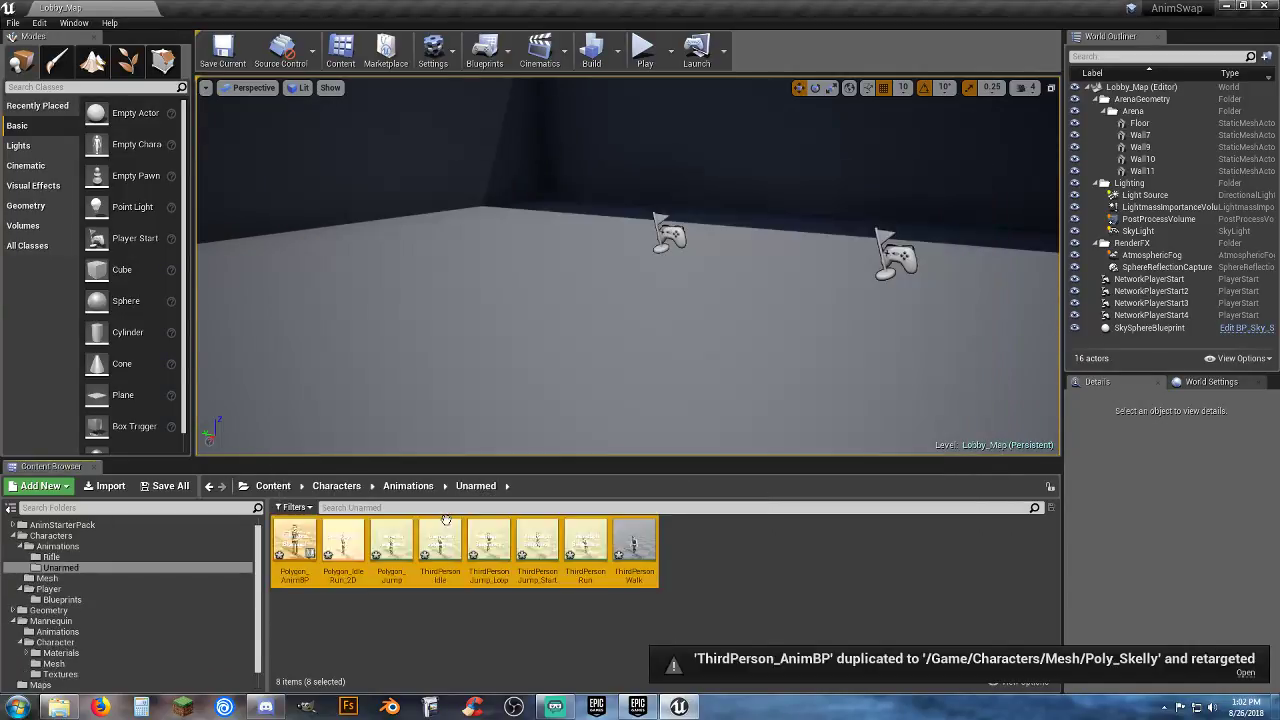
Step: Save all the newly retargeted assets in the Unarmed folder
click(716, 597)
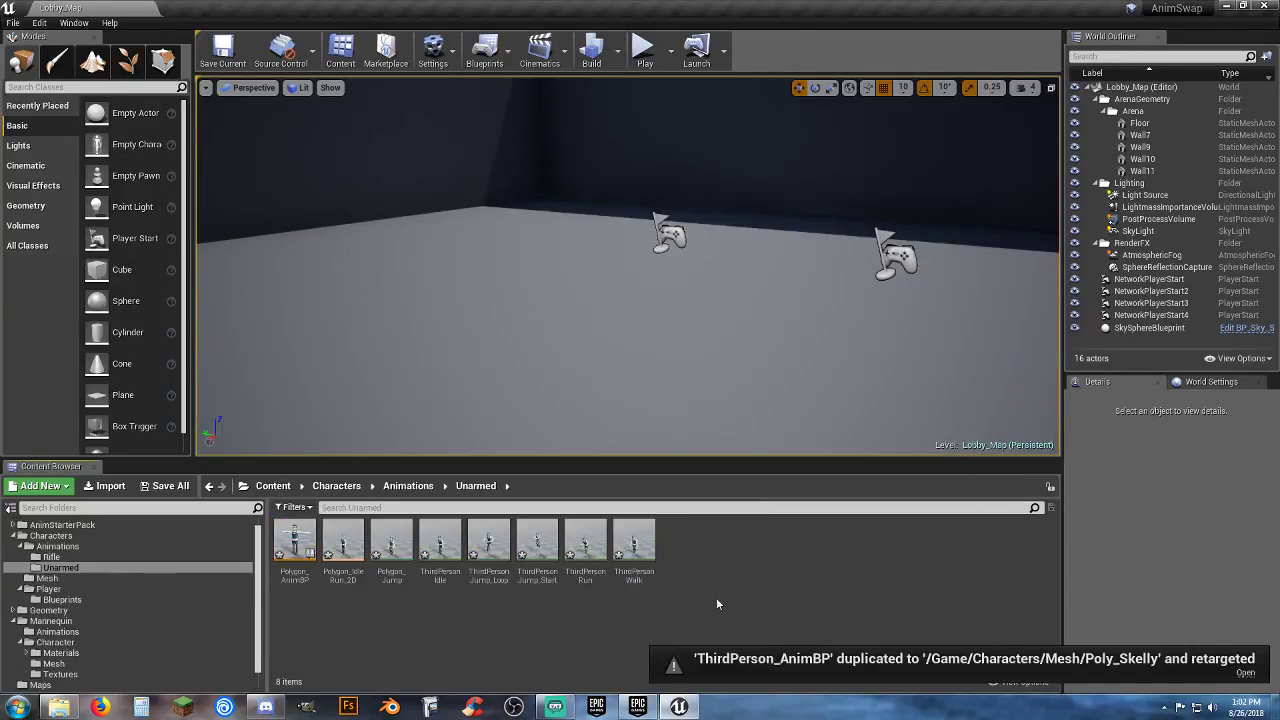
click(165, 486)
click(737, 474)
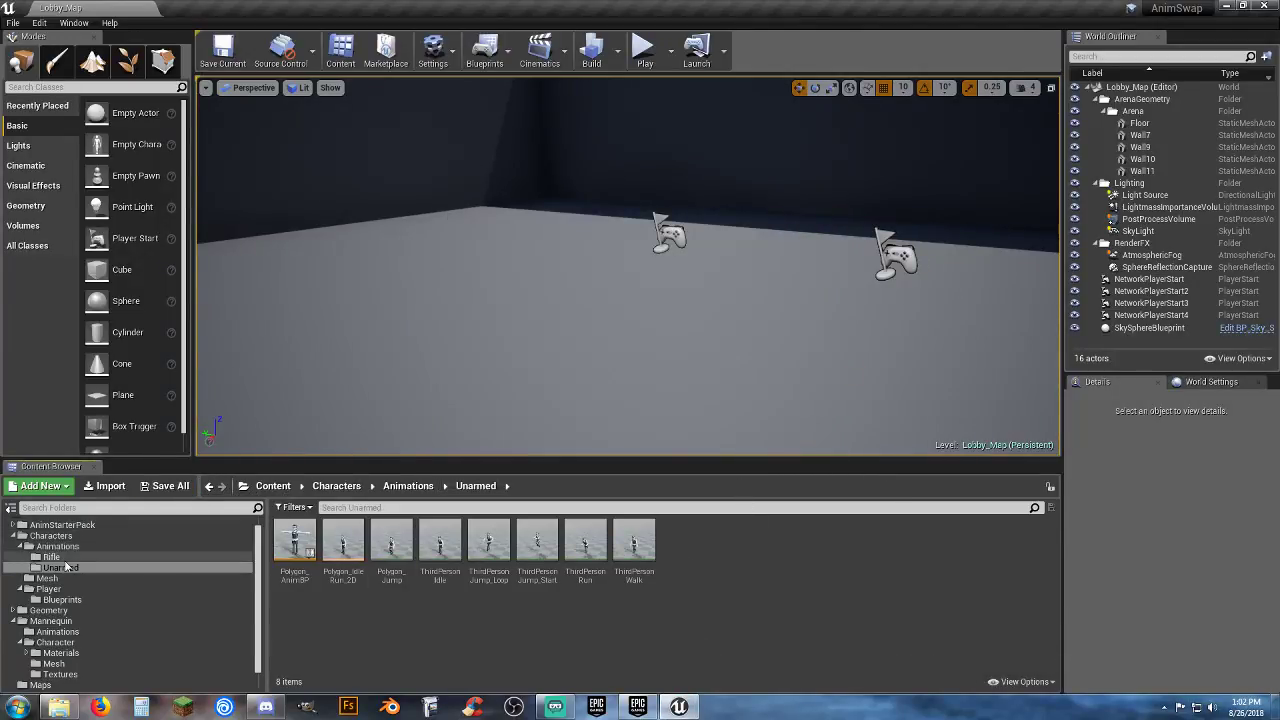
Step: Open the Player_Base blueprint from Characters/Player/Blueprints and show its 3D component view
click(46, 600)
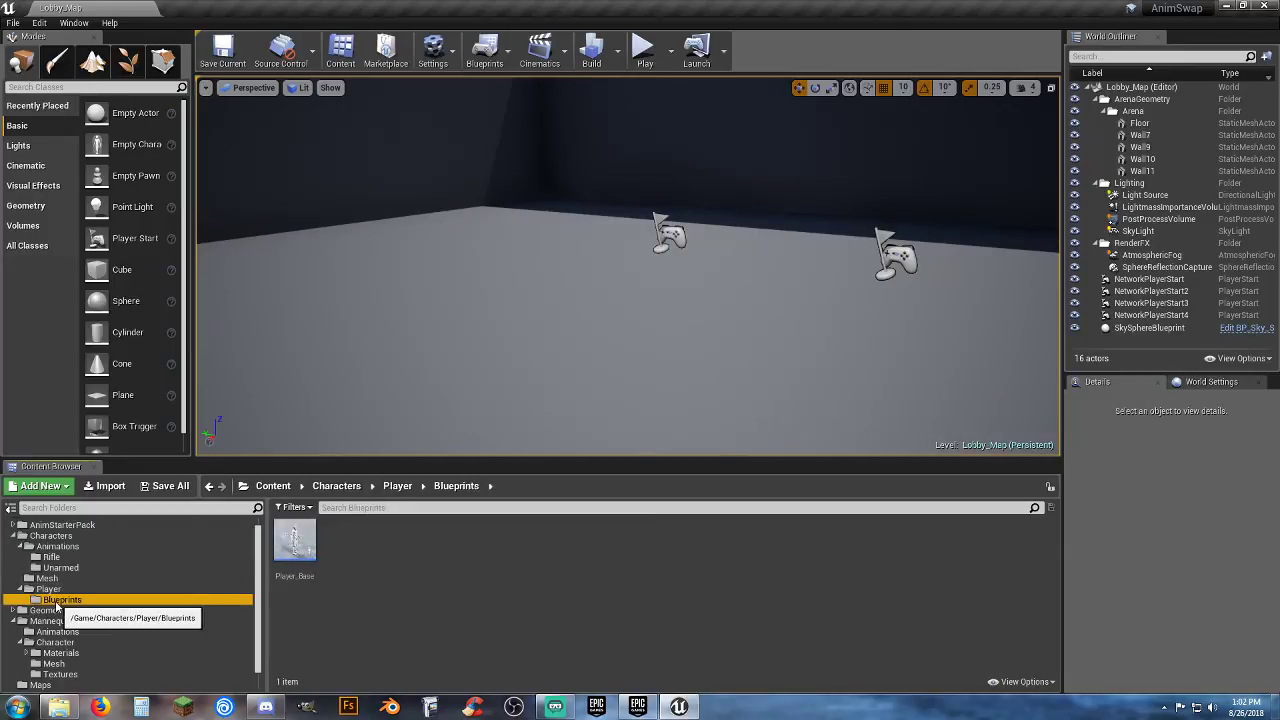
click(301, 538)
double_click(301, 538)
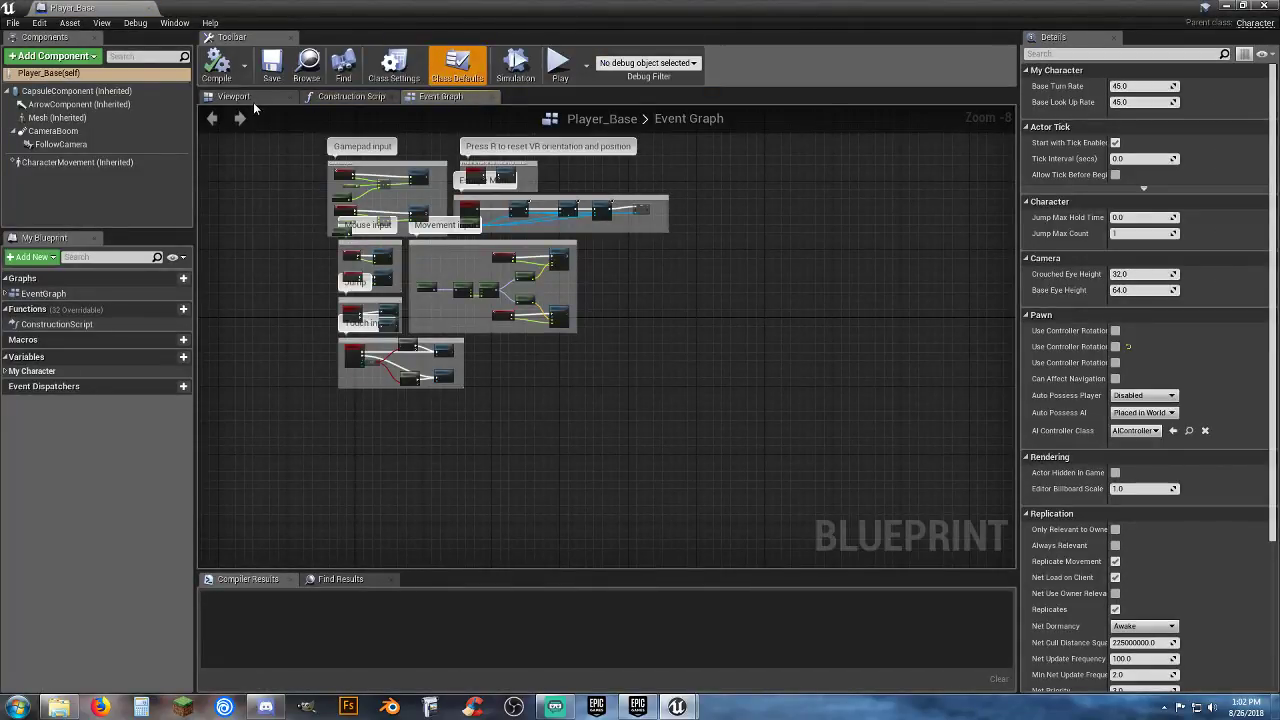
click(253, 100)
Step: Change the skeletal mesh of Player_Base's inherited Mesh component to SK_Character_Male_FBI
click(57, 117)
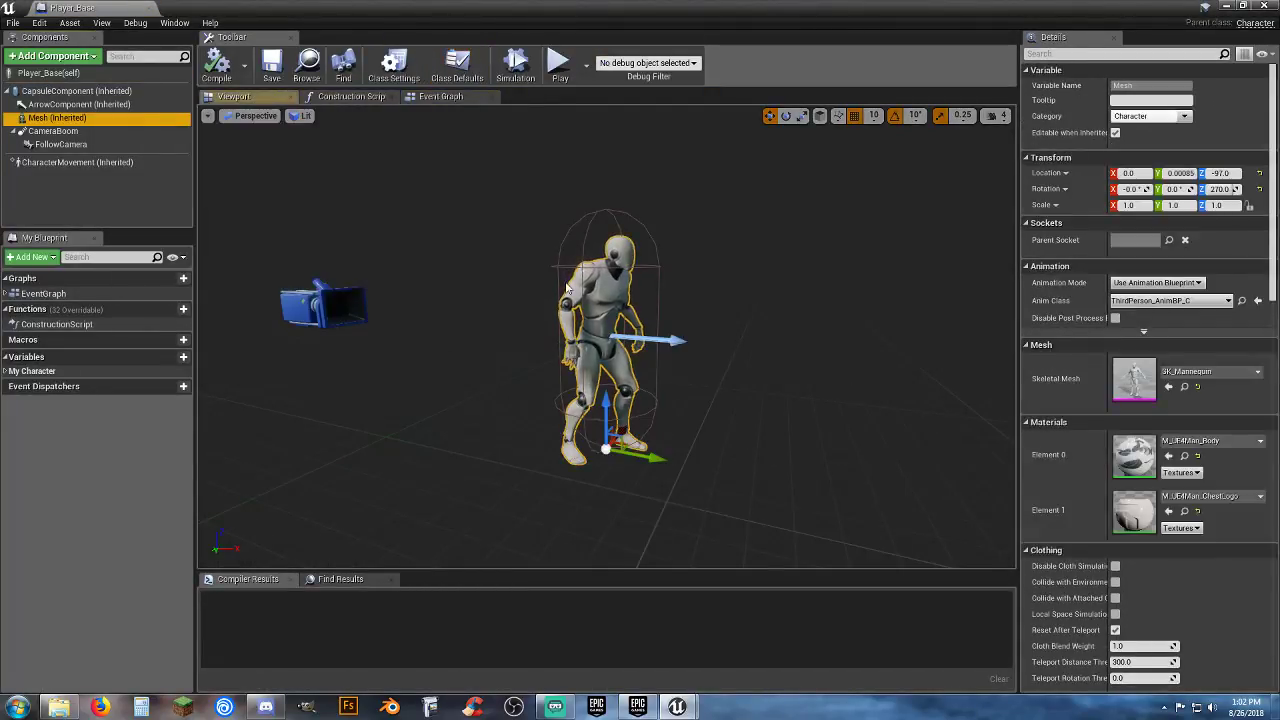
click(1210, 371)
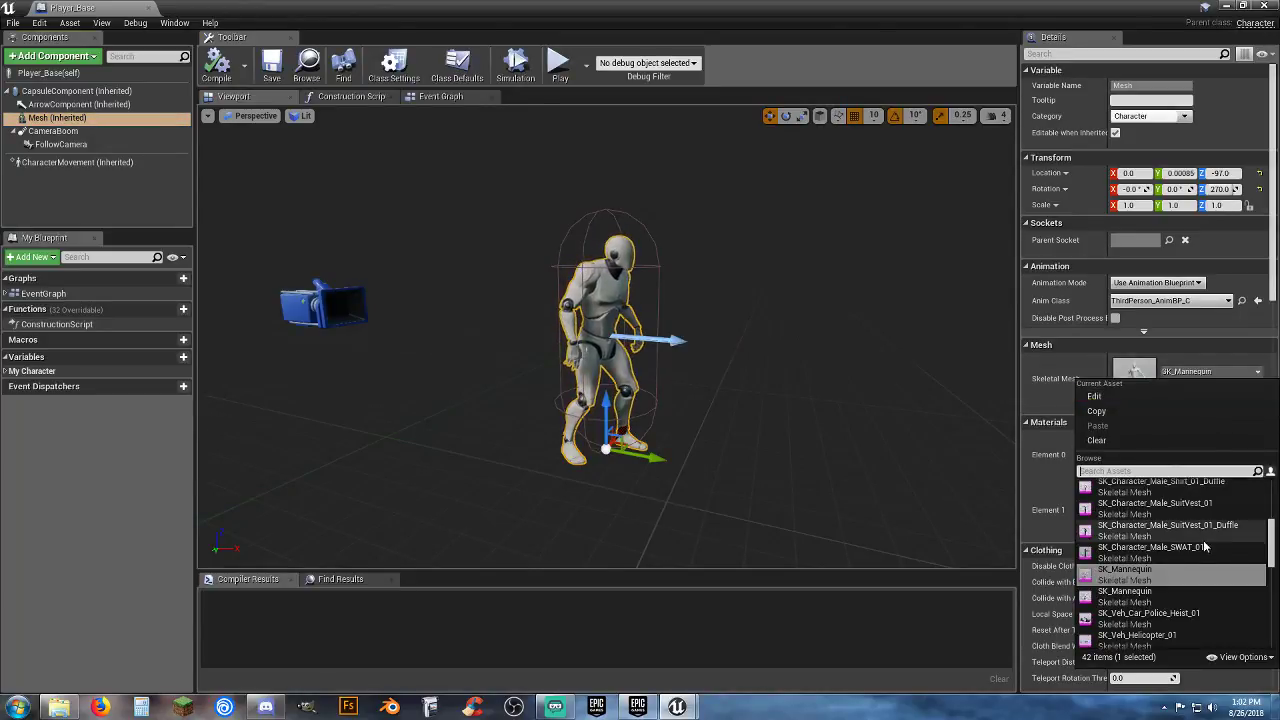
scroll(1210, 550, up, 5)
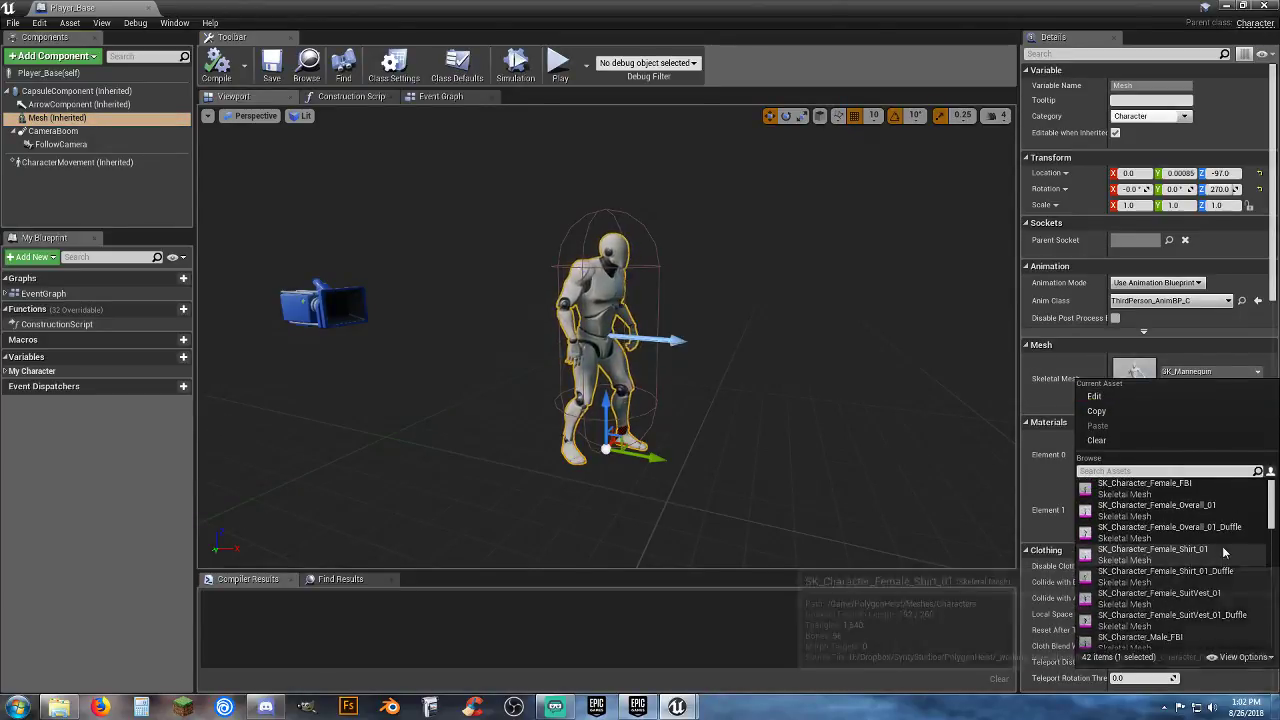
scroll(1232, 530, down, 3)
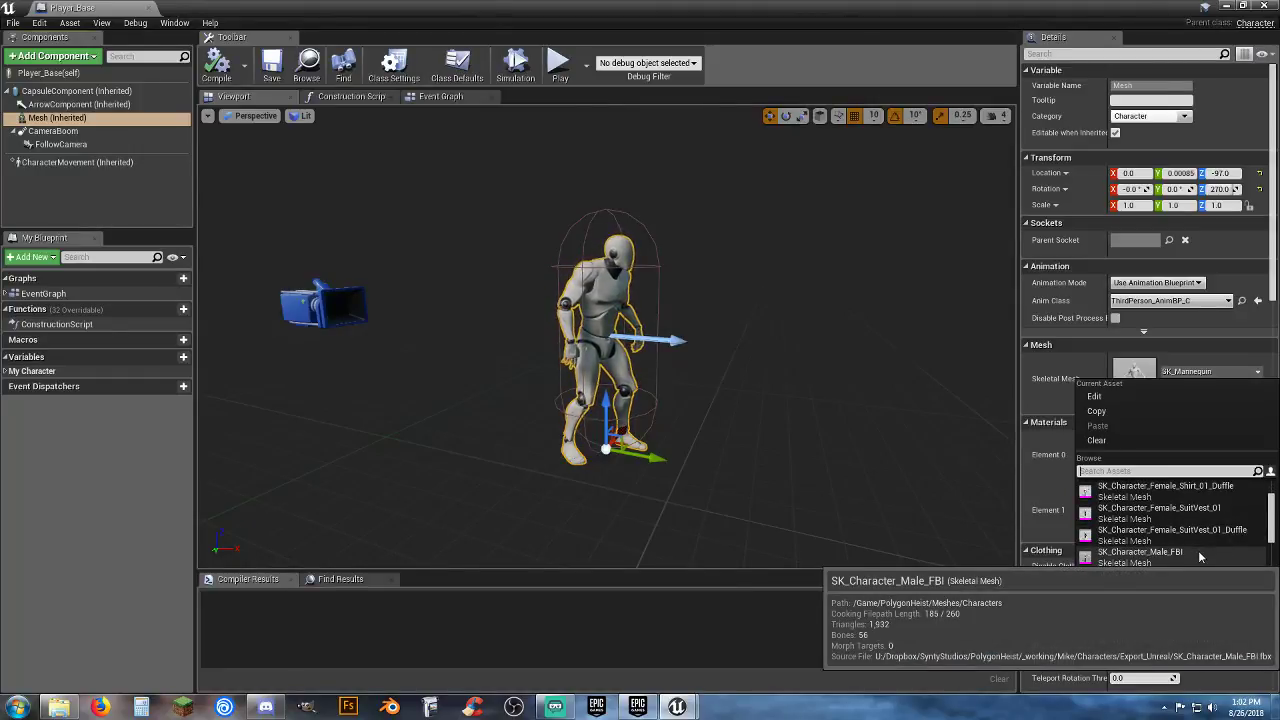
click(1198, 550)
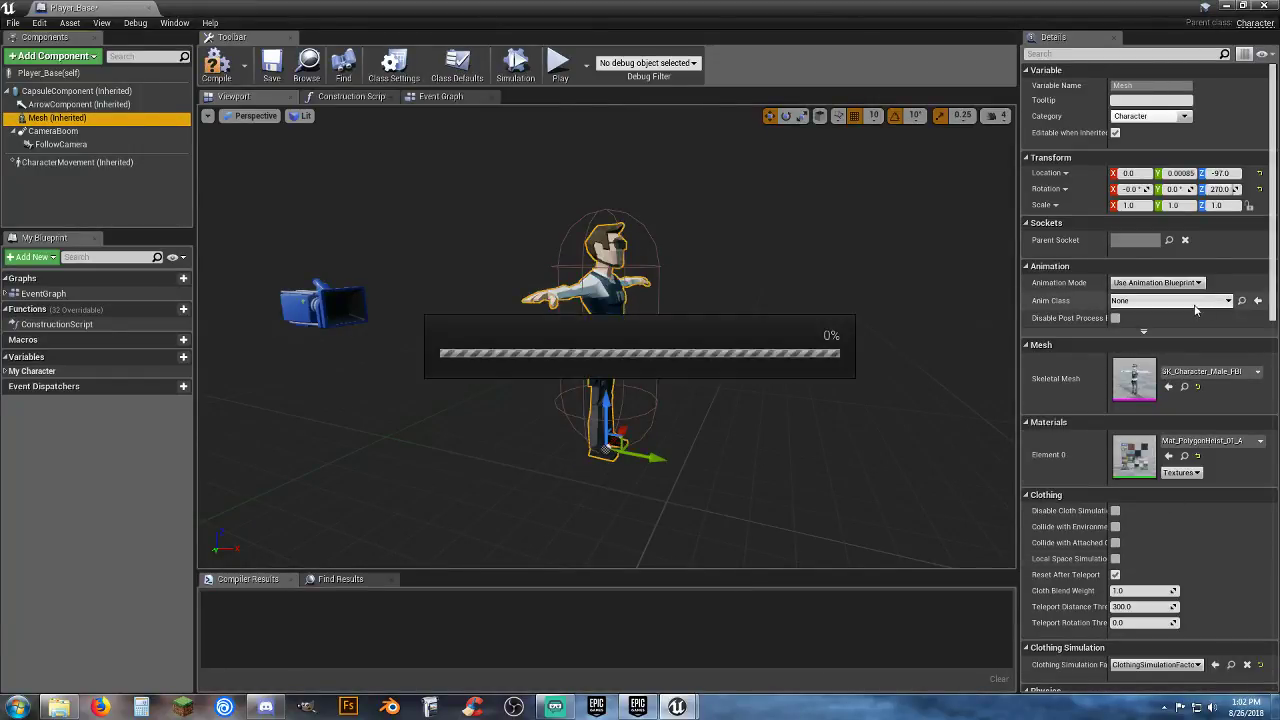
Step: Set the Mesh component's Anim Class to Polygon_AnimBP, then compile and close the Player_Base blueprint
click(1195, 303)
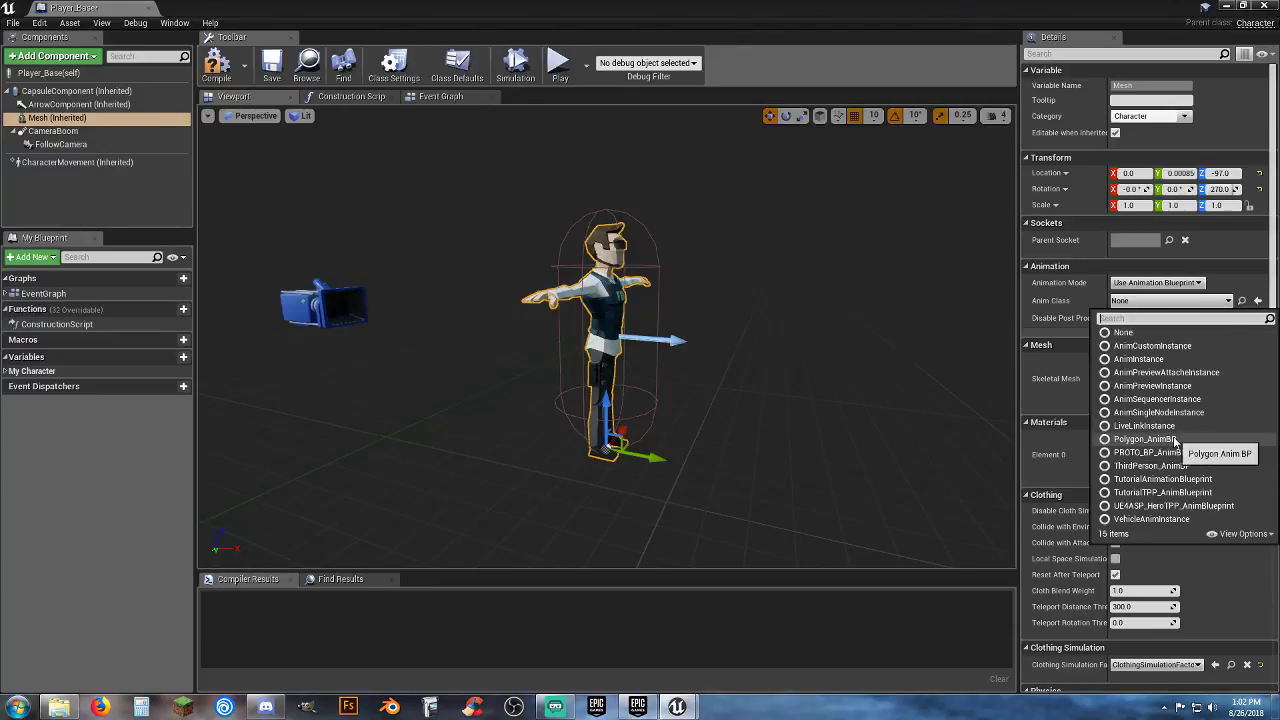
click(1175, 441)
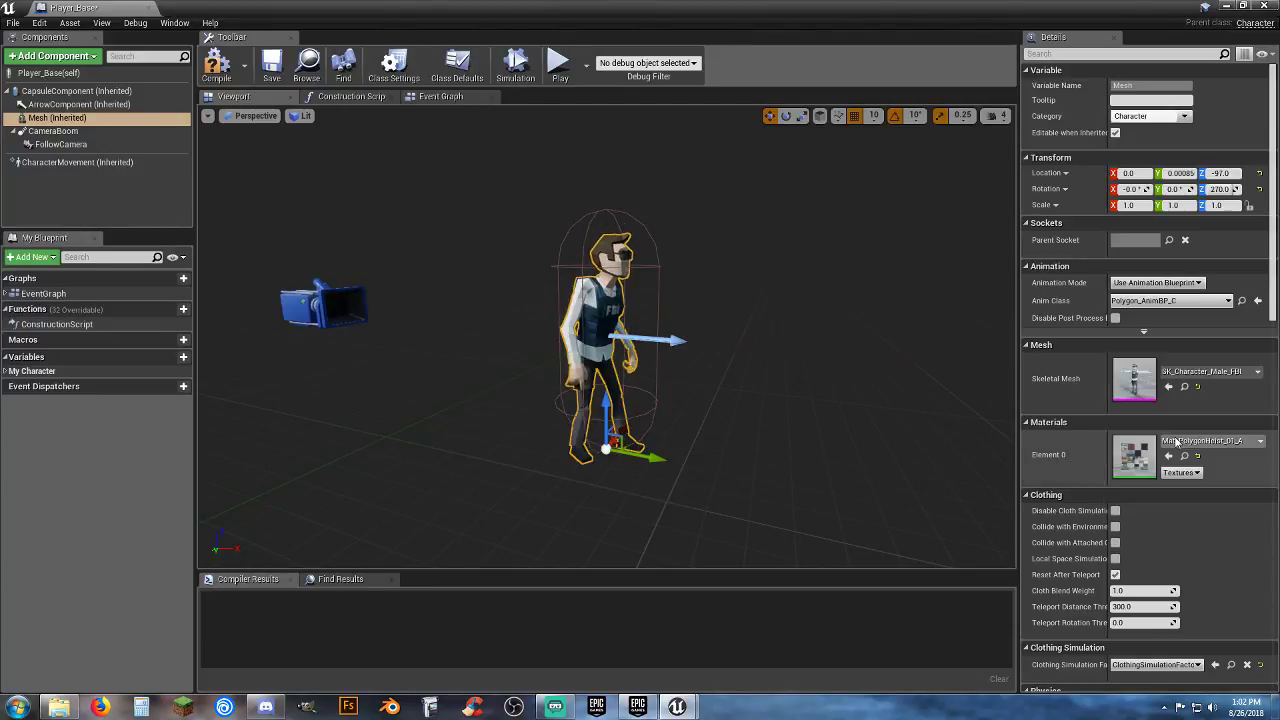
click(224, 72)
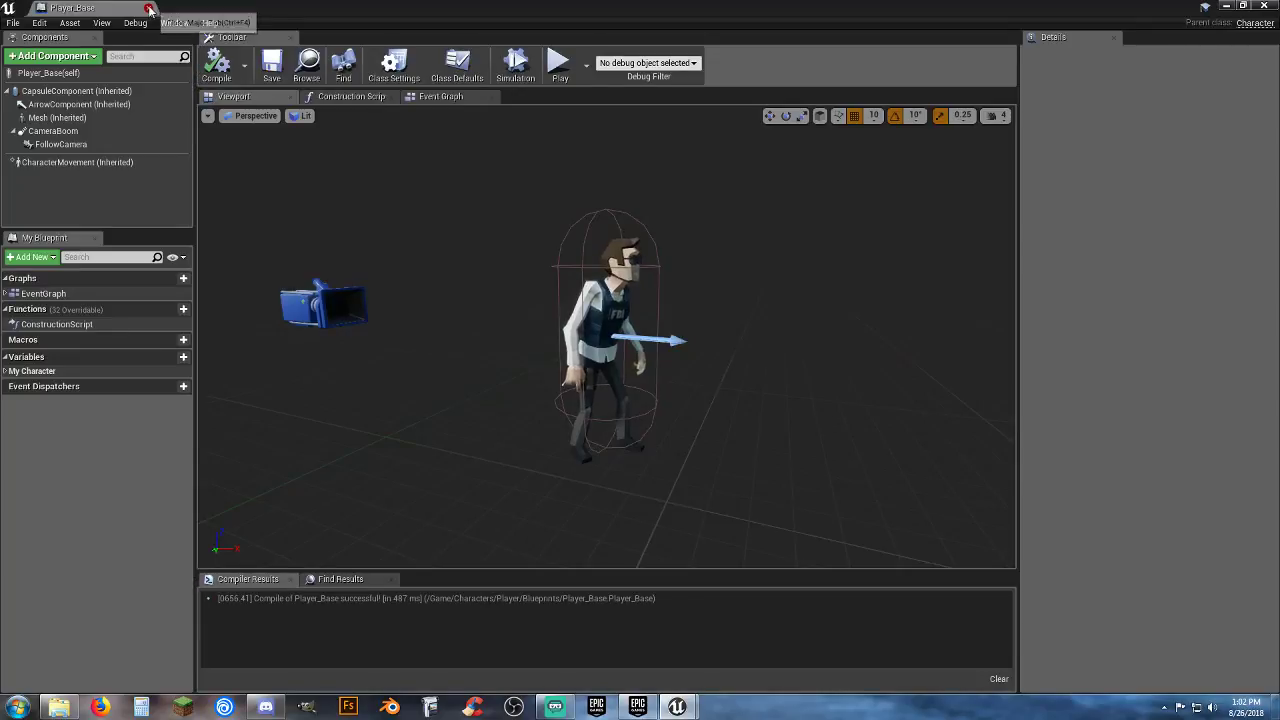
click(149, 8)
Step: Play the level, move the FBI character around to check its animations, and stop the session
click(645, 50)
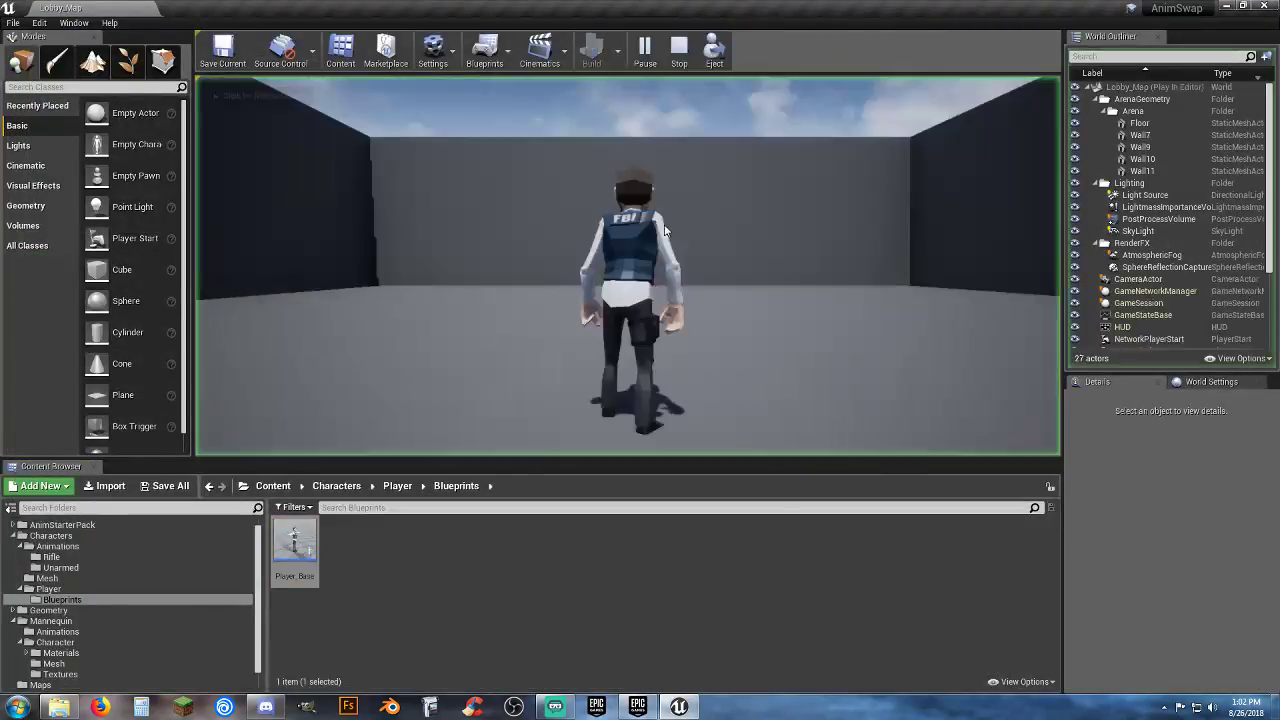
click(670, 282)
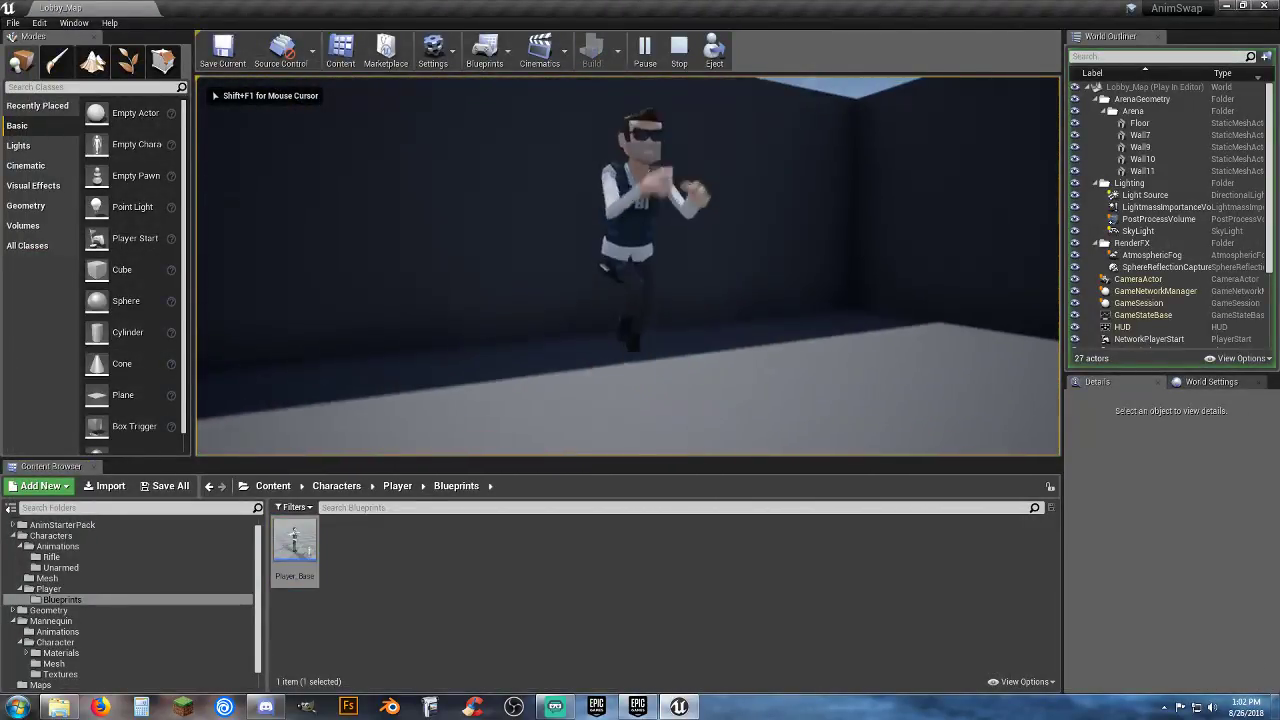
key(w)
key(a)
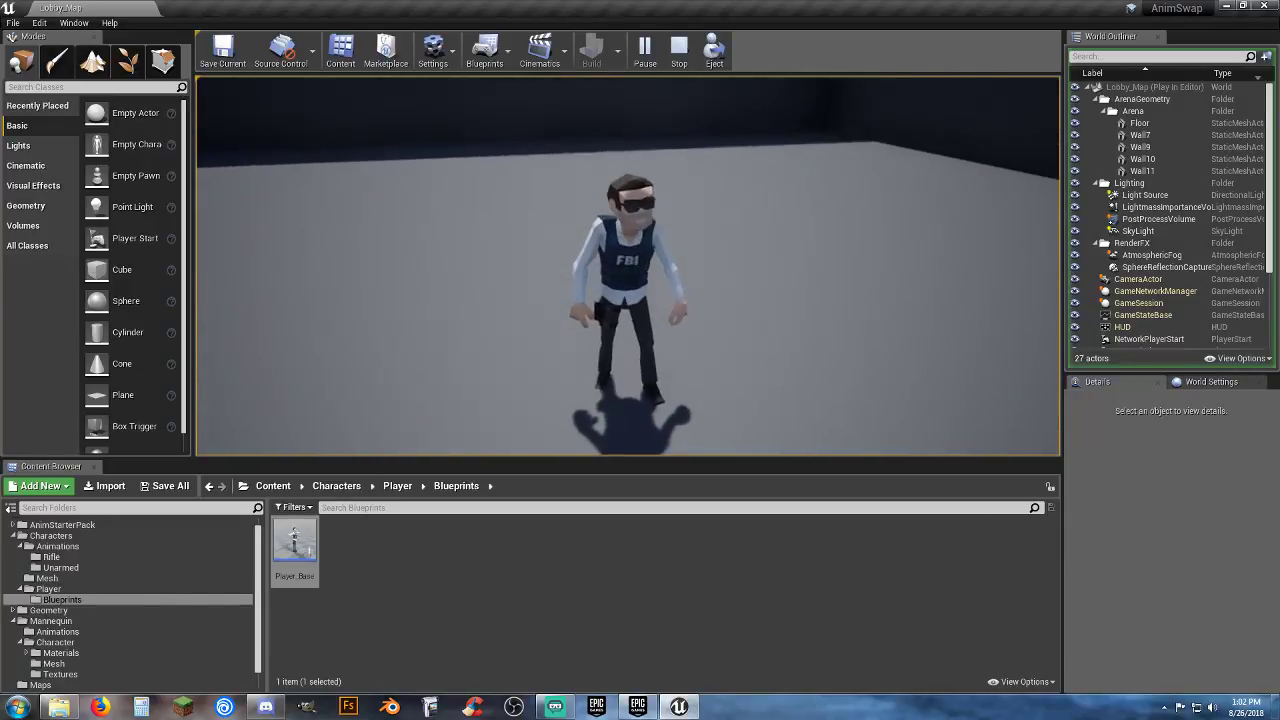
key(w)
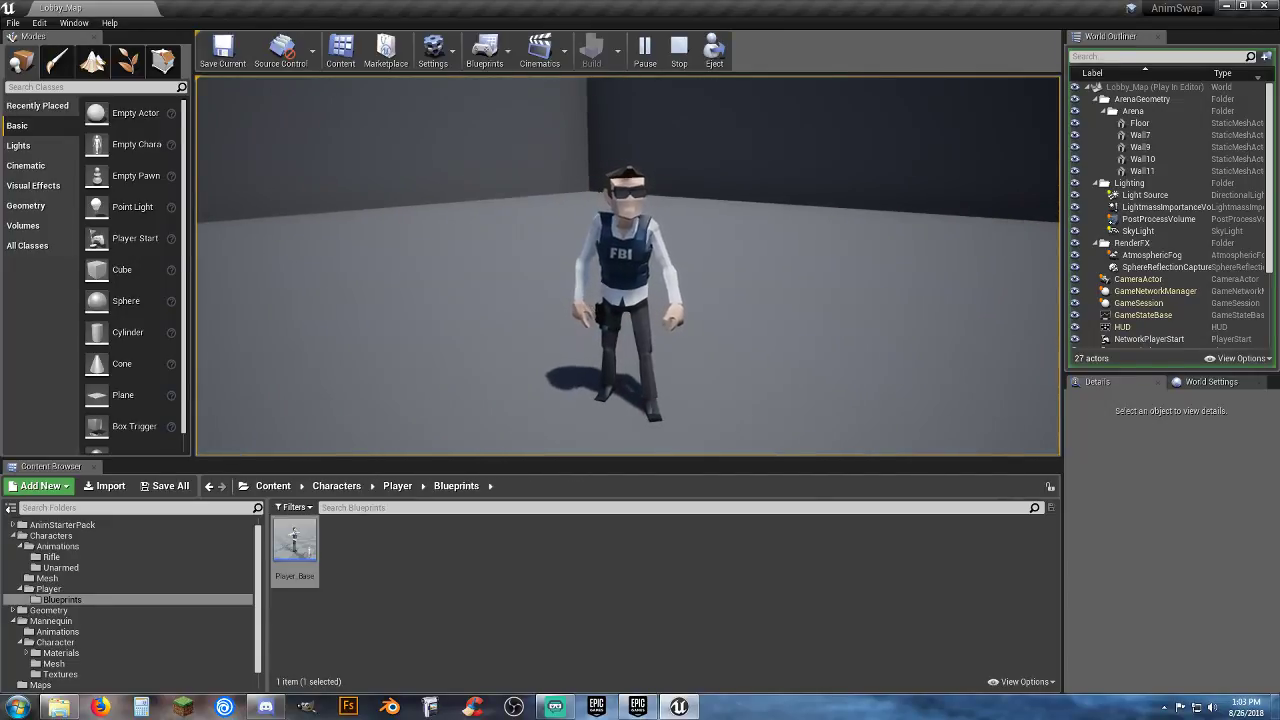
key(Escape)
click(924, 615)
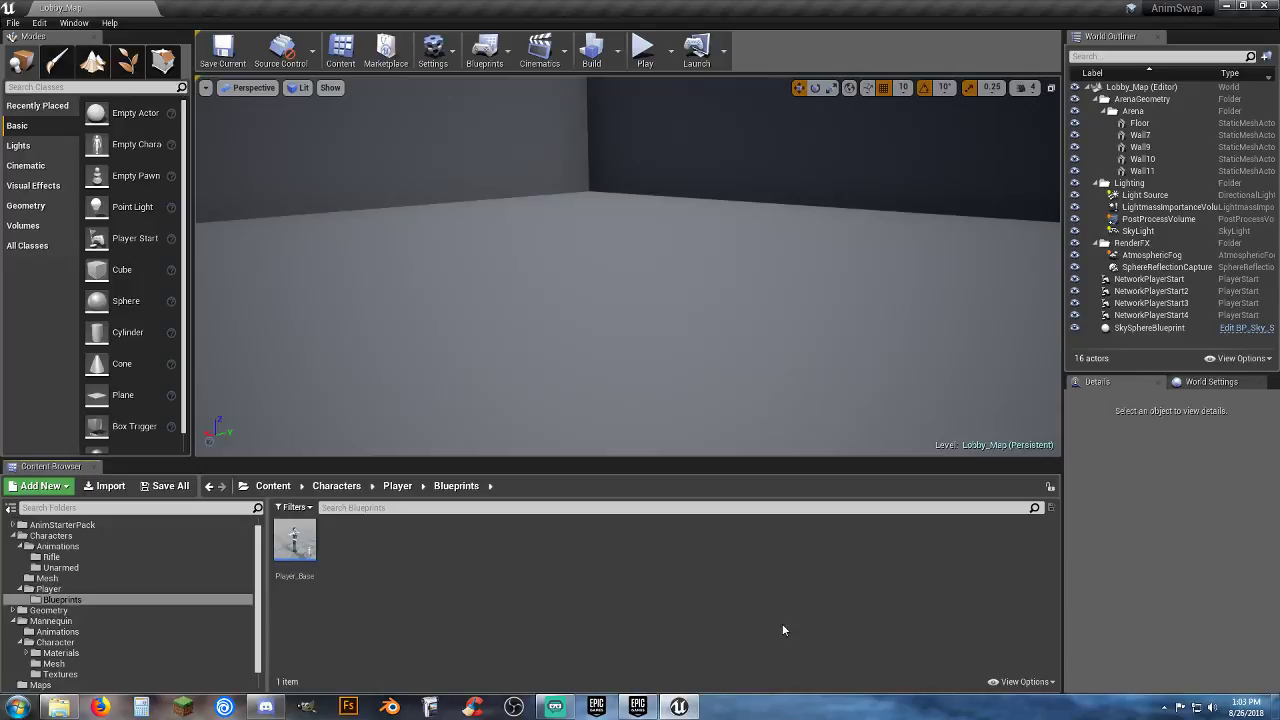
Step: Expand the AnimStarterPack folder and look through its animation assets
click(13, 526)
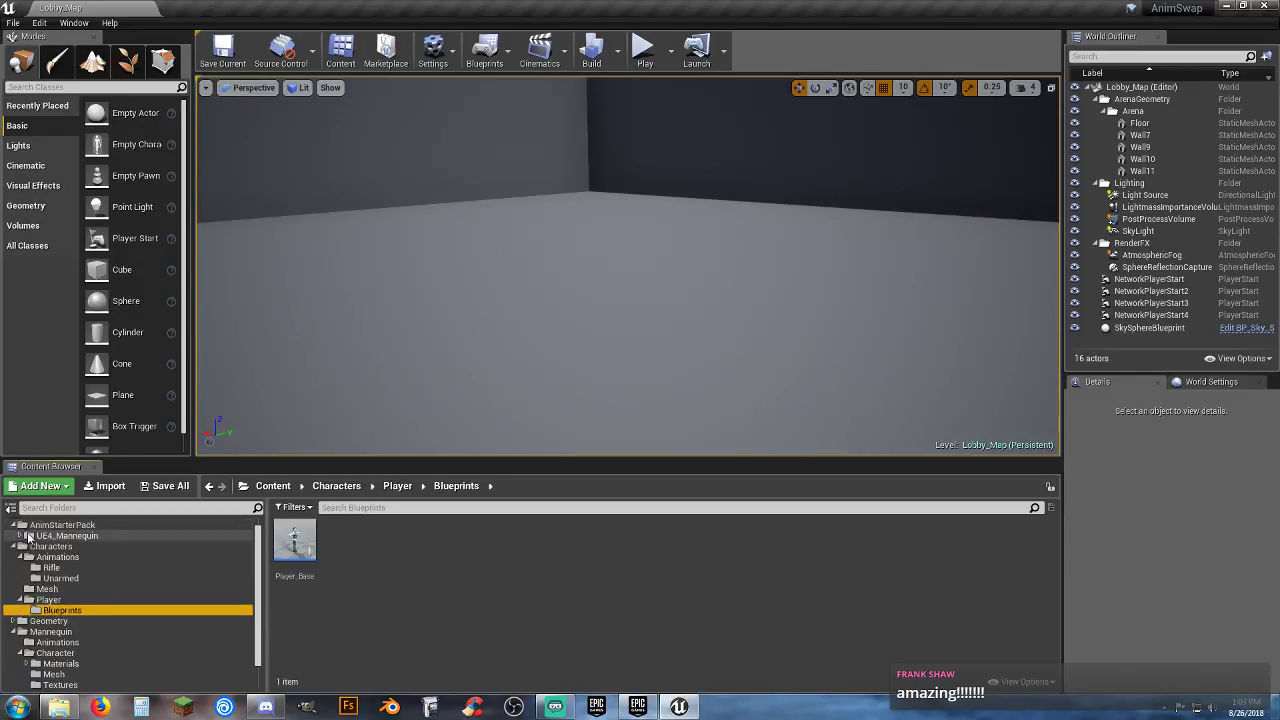
click(29, 536)
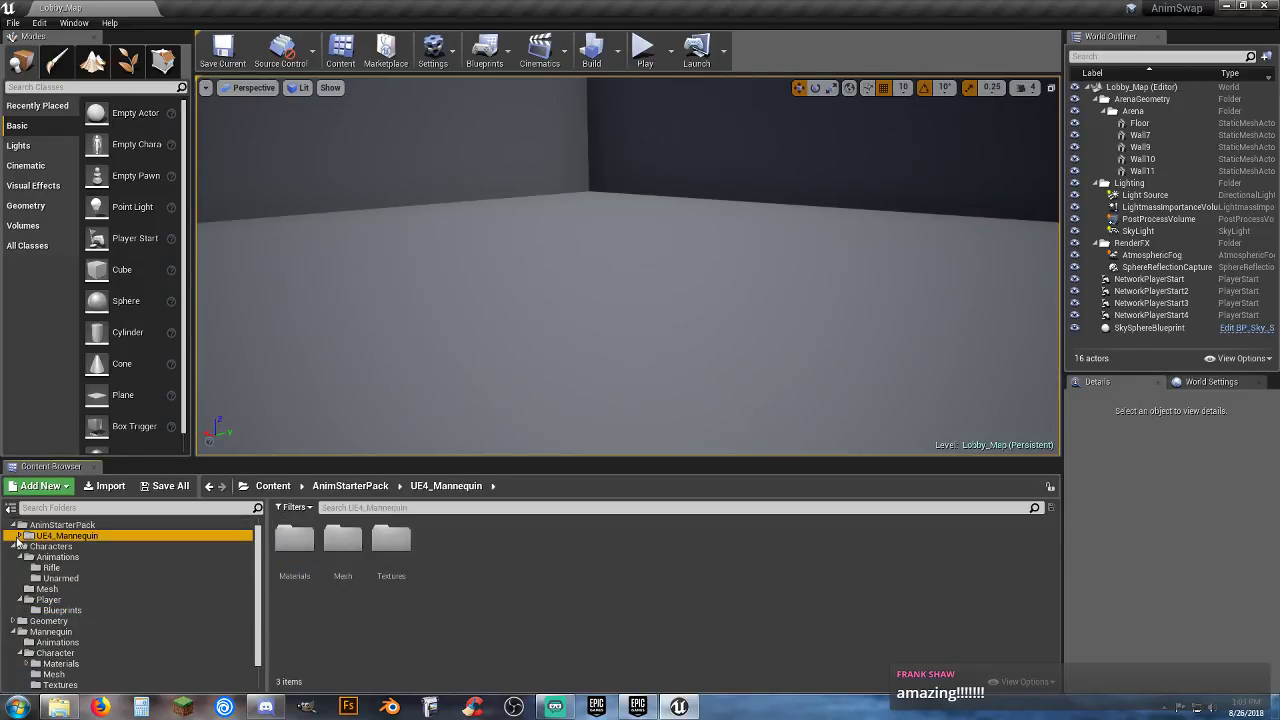
click(55, 525)
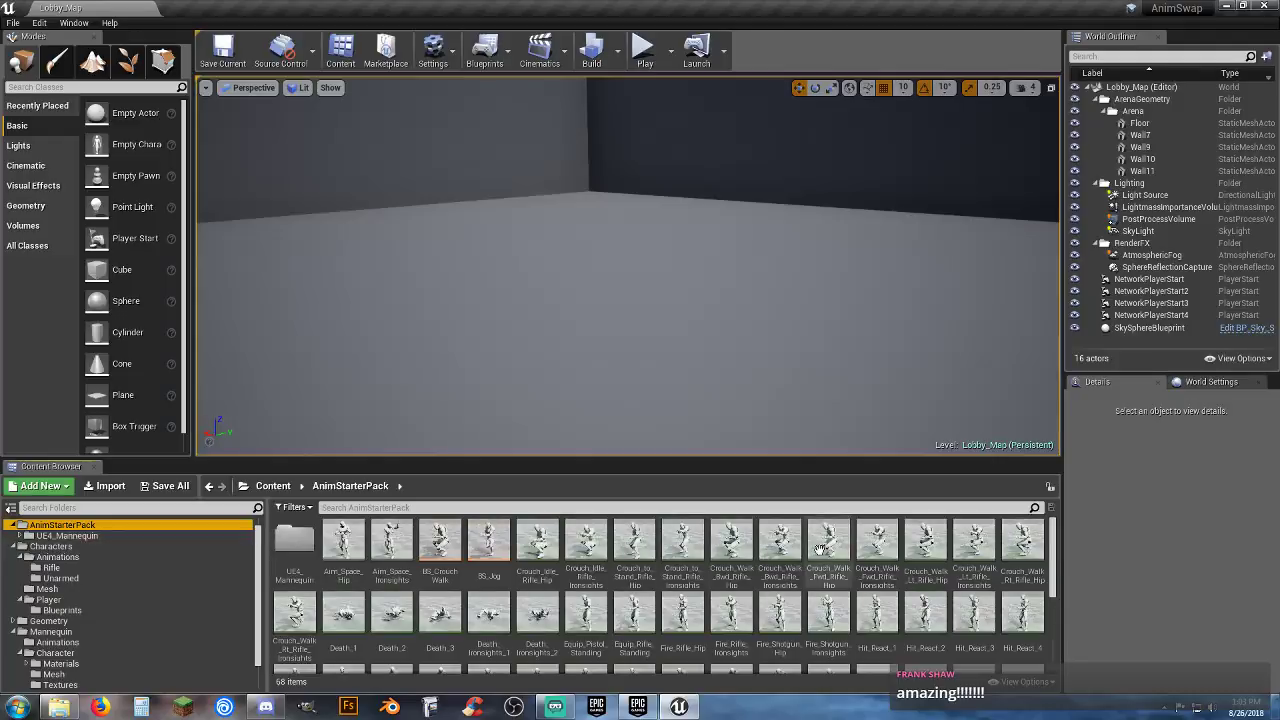
scroll(1010, 590, down, 5)
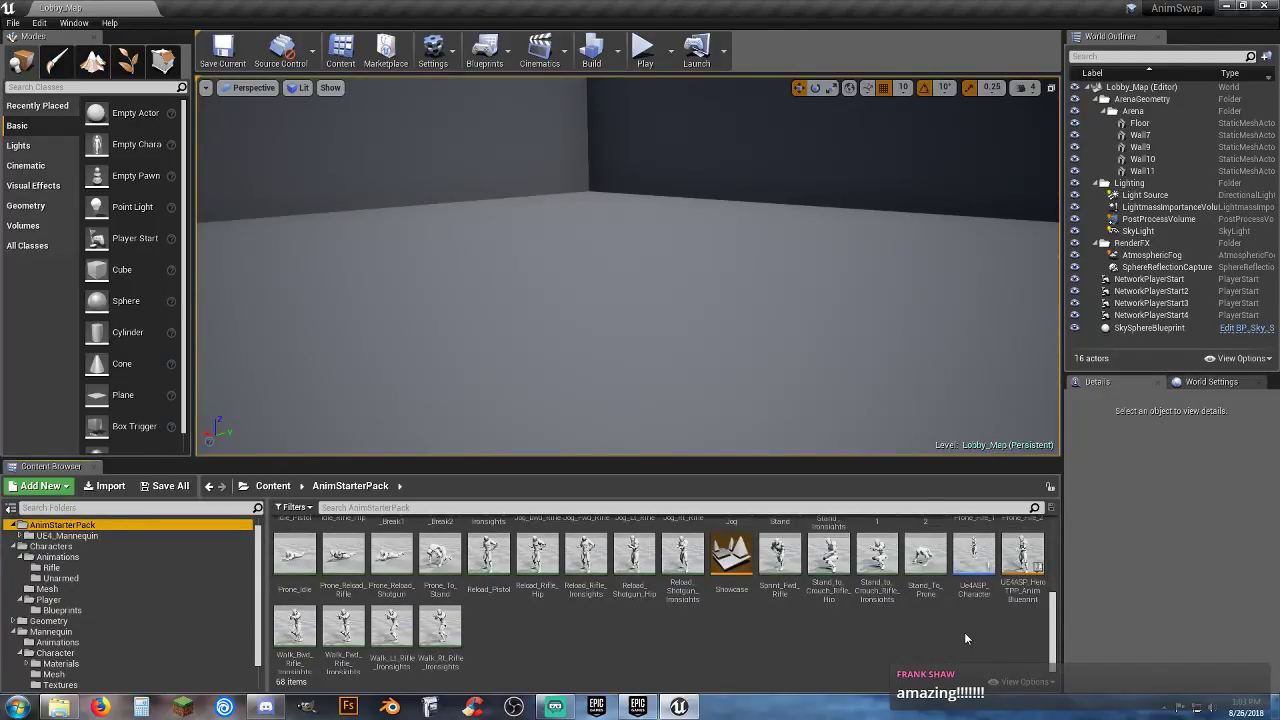
scroll(964, 632, up, 5)
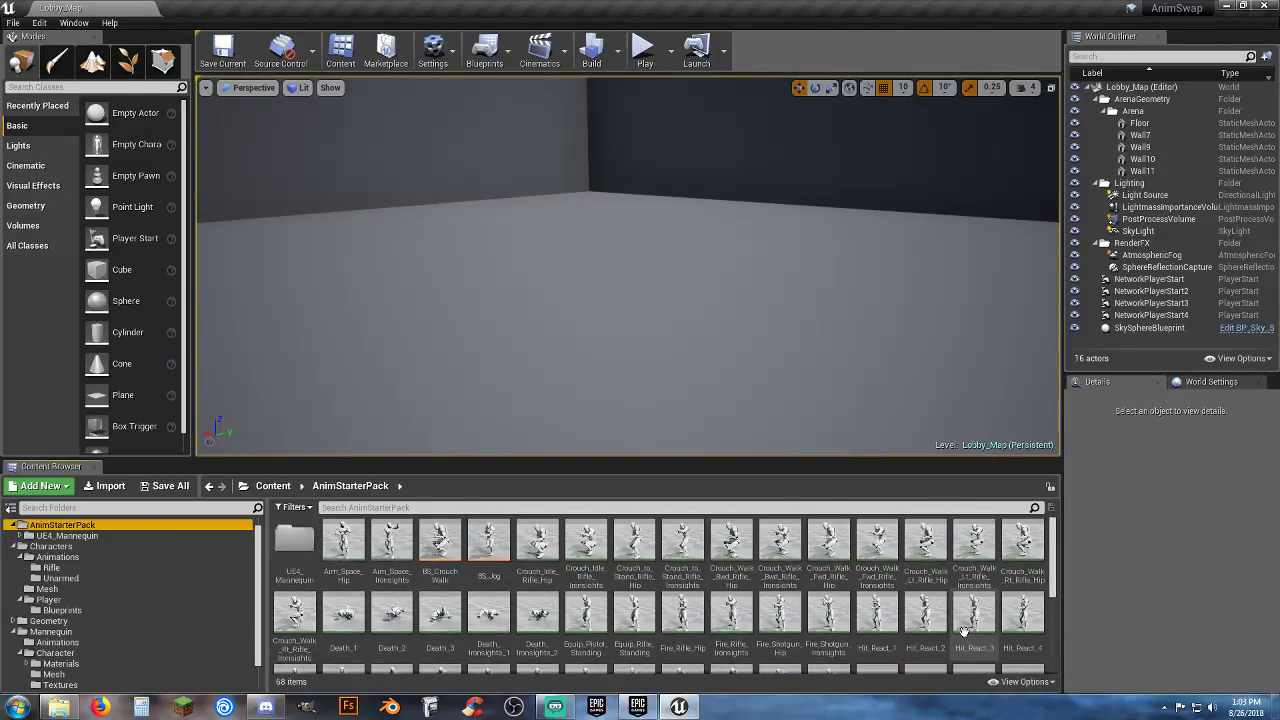
mouse_move(783, 612)
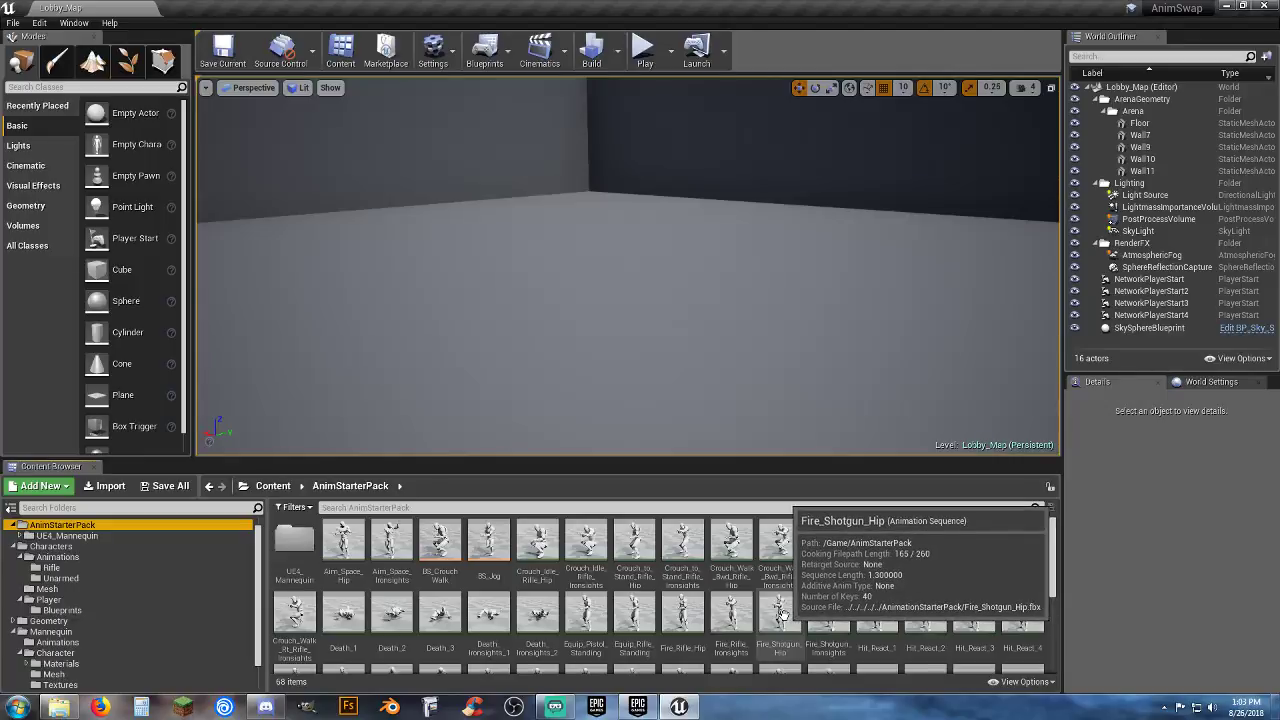
Step: Open UE4_Mannequin_Skeleton from the Mesh folder of AnimStarterPack's UE4_Mannequin folder
scroll(660, 595, down, 2)
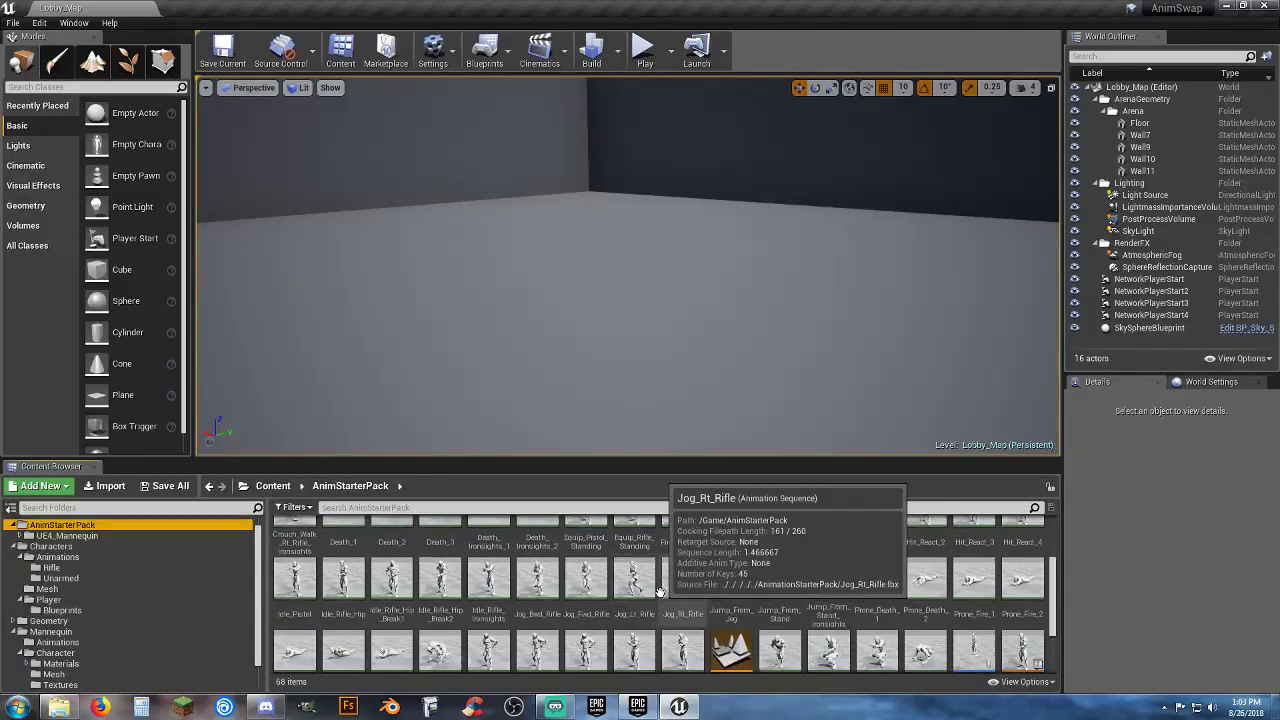
scroll(630, 615, down, 1)
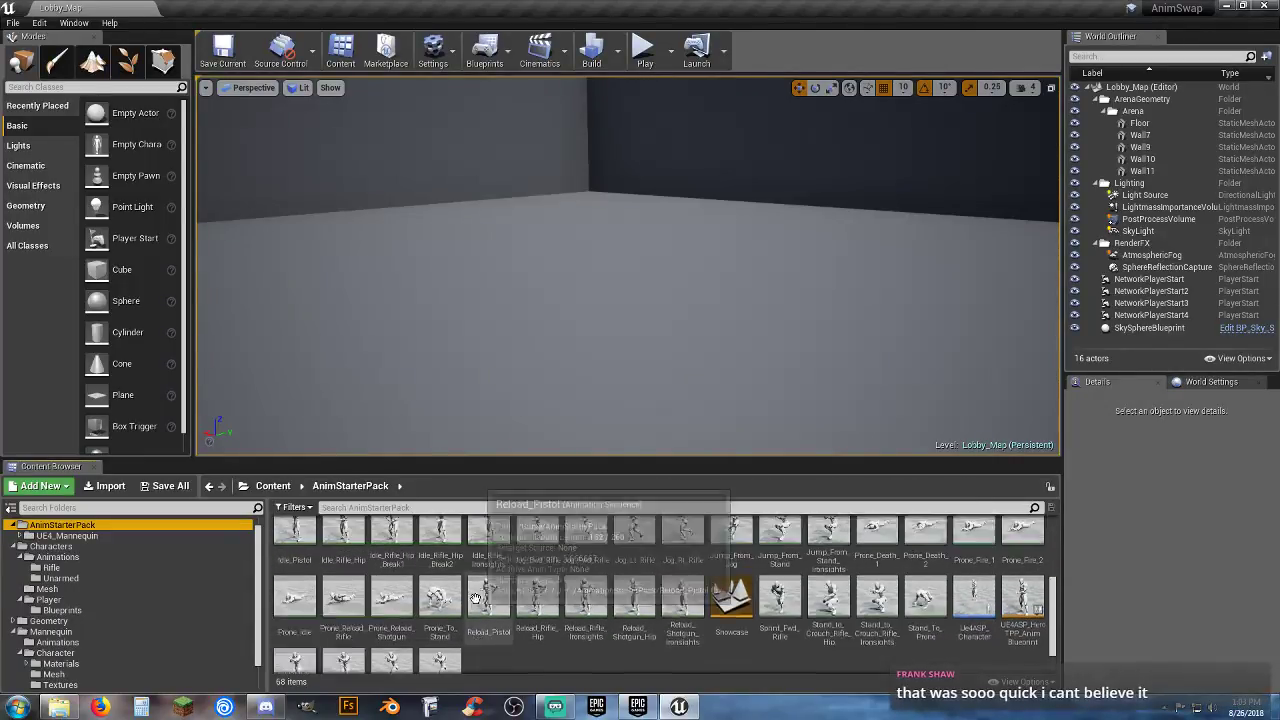
scroll(480, 598, up, 5)
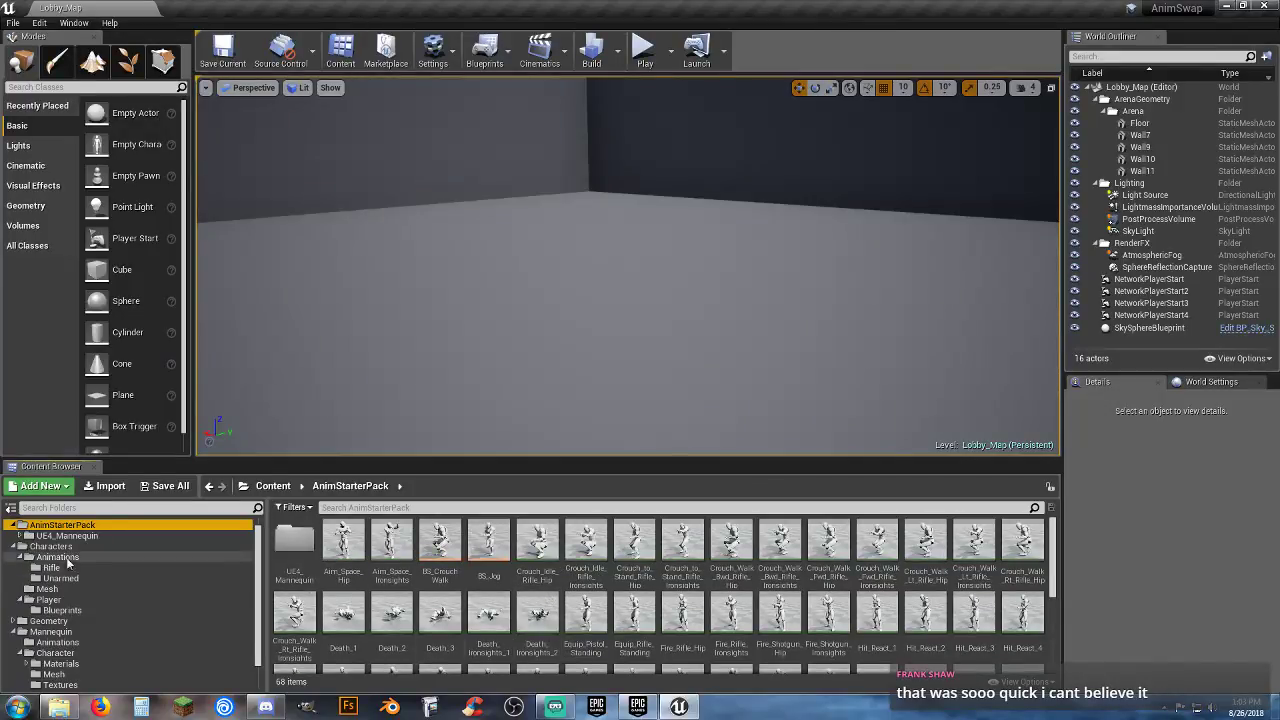
click(20, 536)
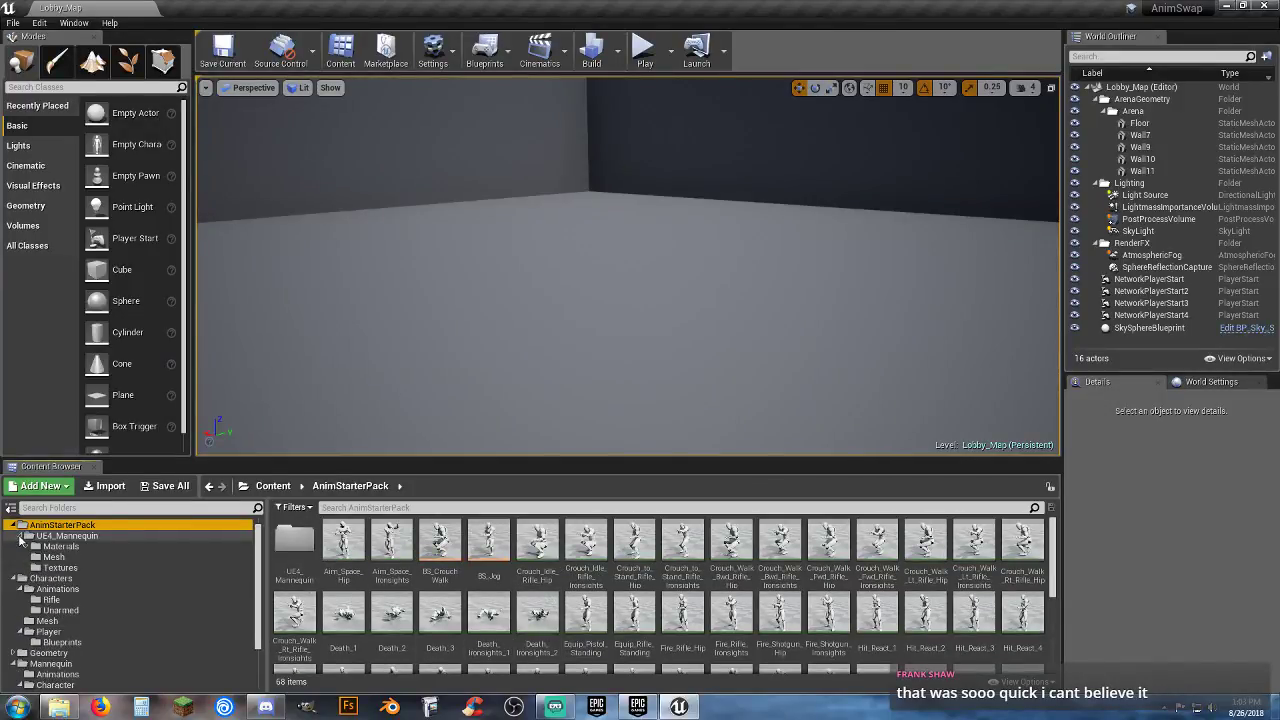
click(70, 557)
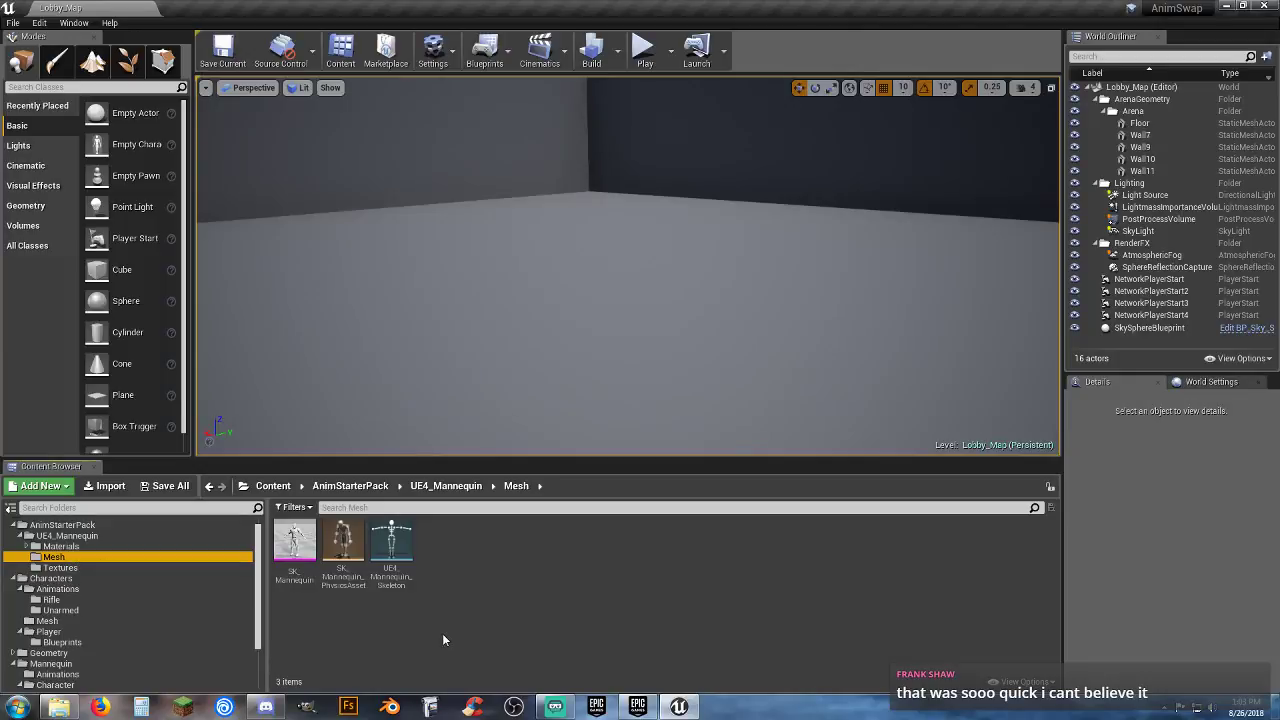
double_click(391, 589)
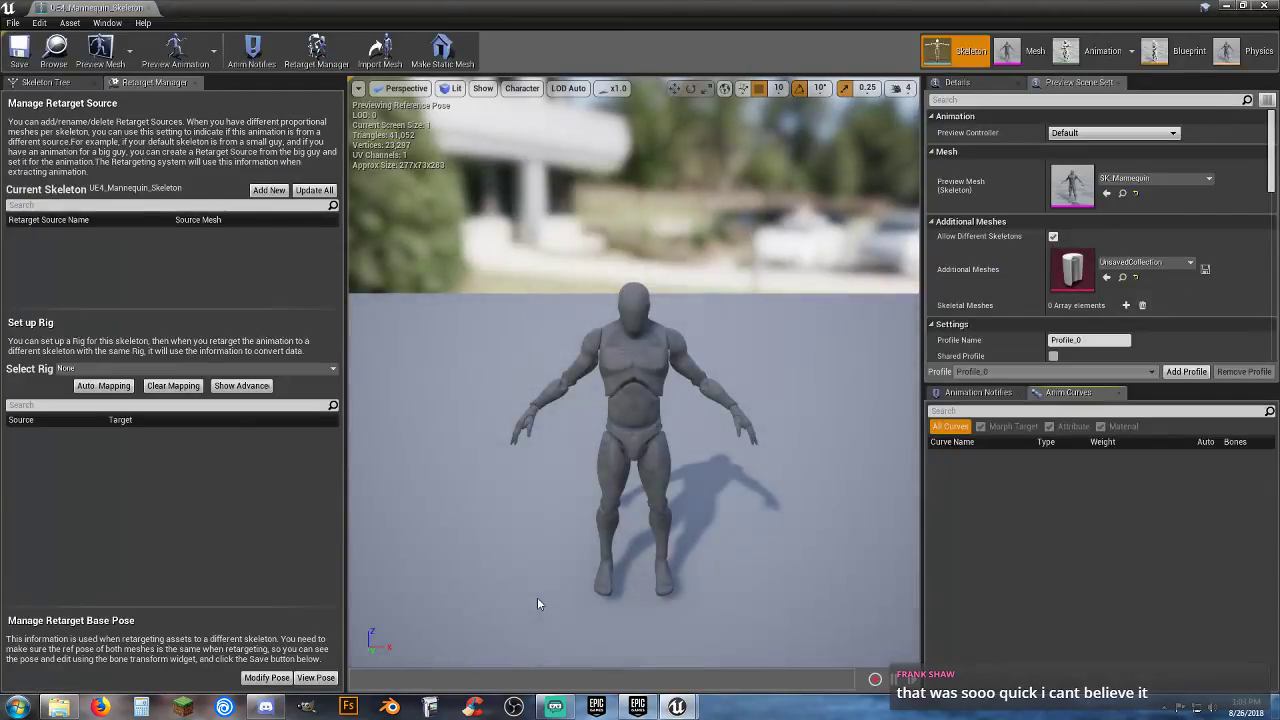
Step: Raise the mannequin's left arm into a horizontal T-pose by rotating the upperarm_l, lowerarm_l and hand_l bones
click(679, 357)
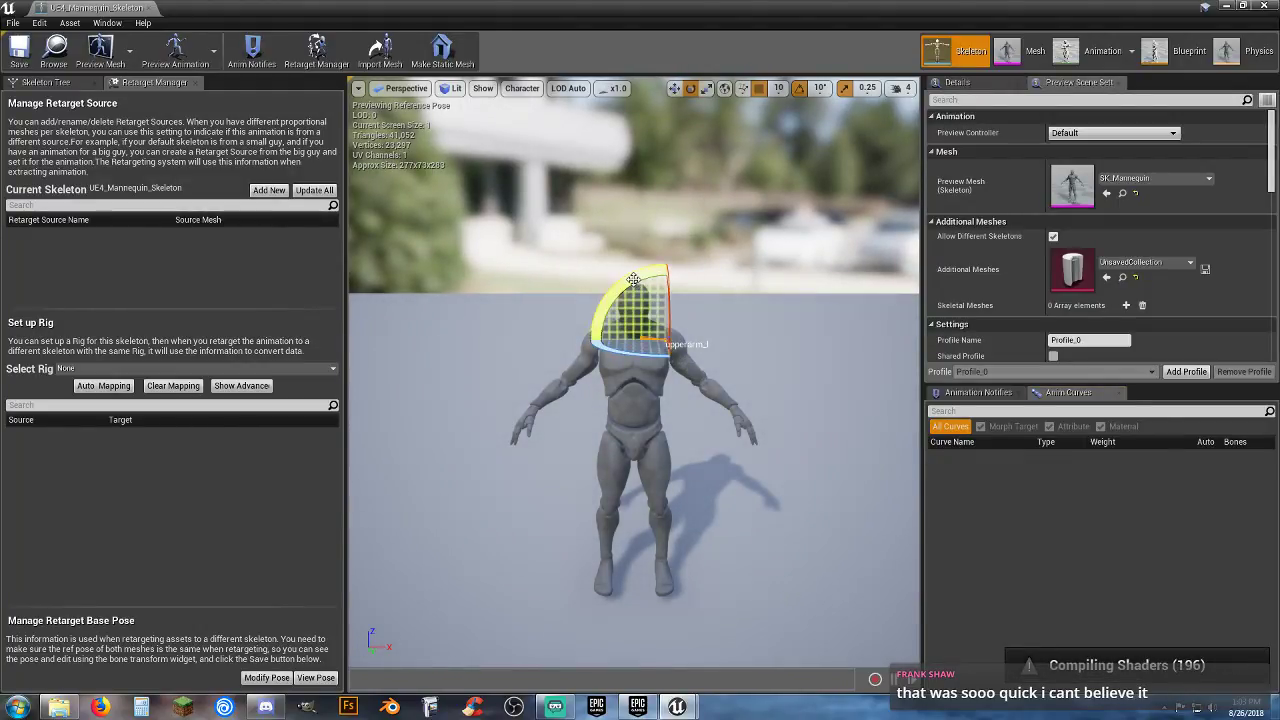
drag(645, 284, 660, 245)
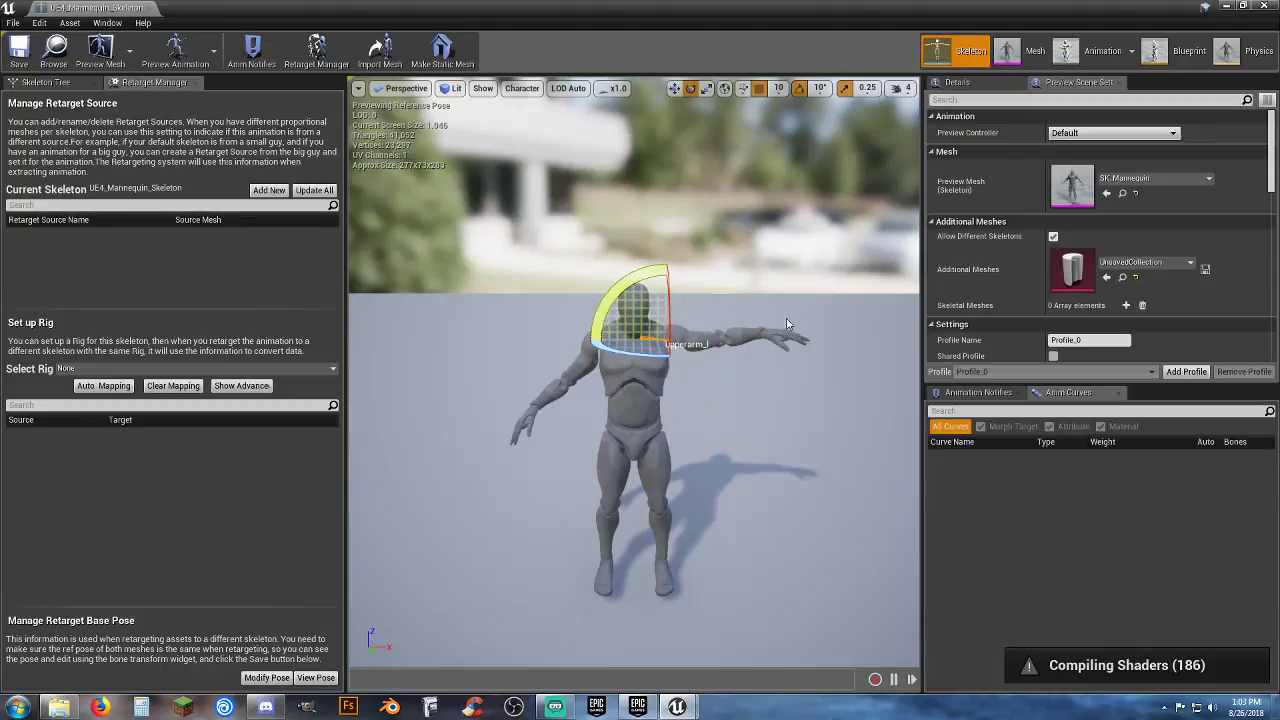
click(745, 340)
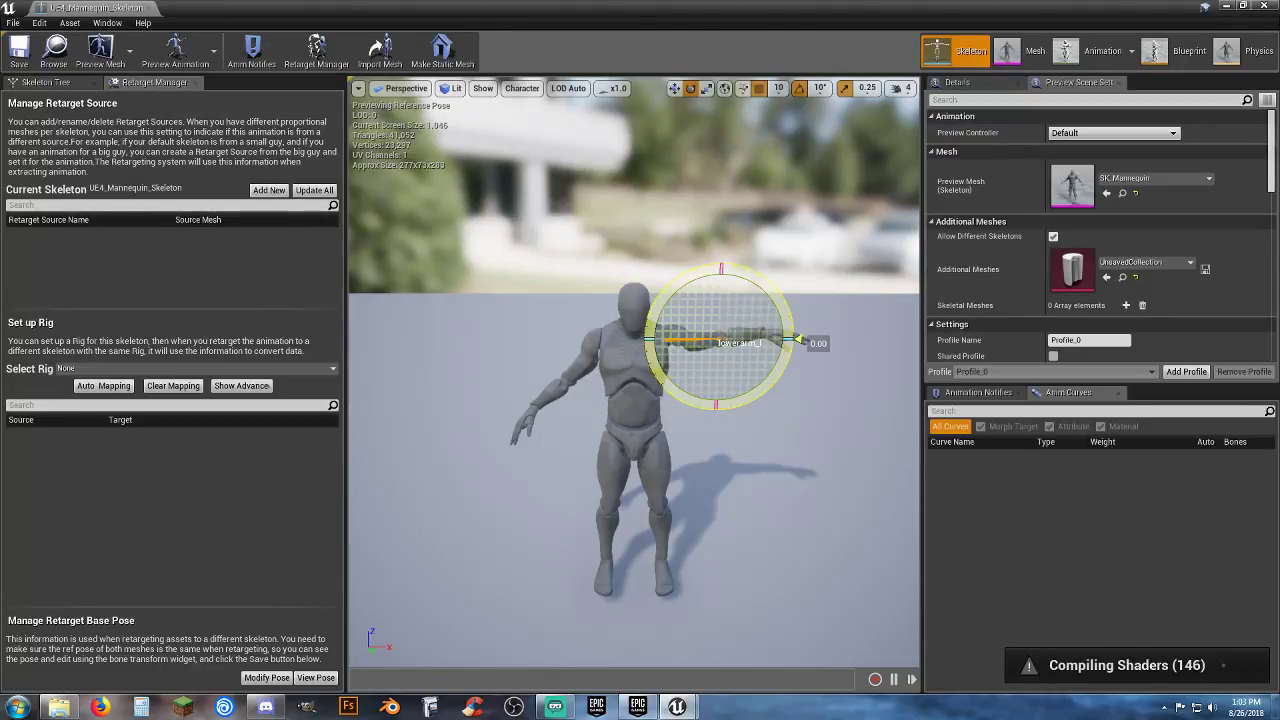
drag(791, 343, 795, 354)
mouse_move(692, 351)
mouse_down()
mouse_move(722, 335)
mouse_move(697, 354)
mouse_up()
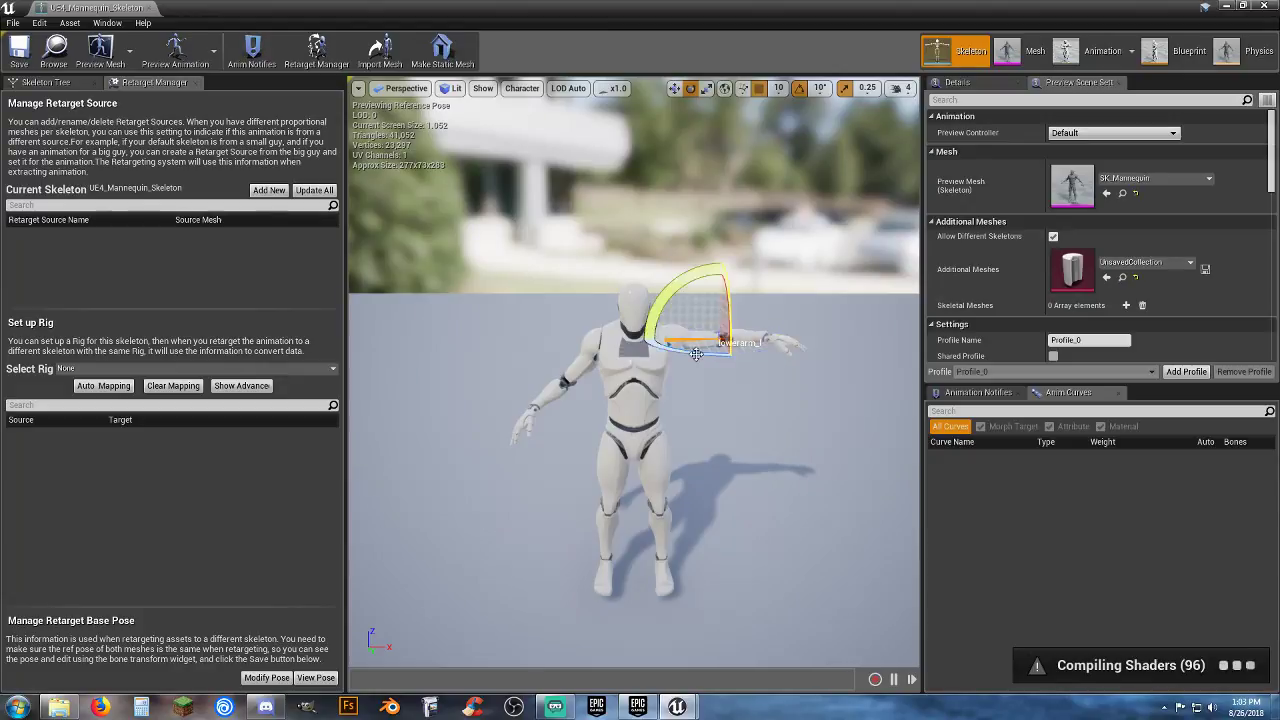
click(771, 336)
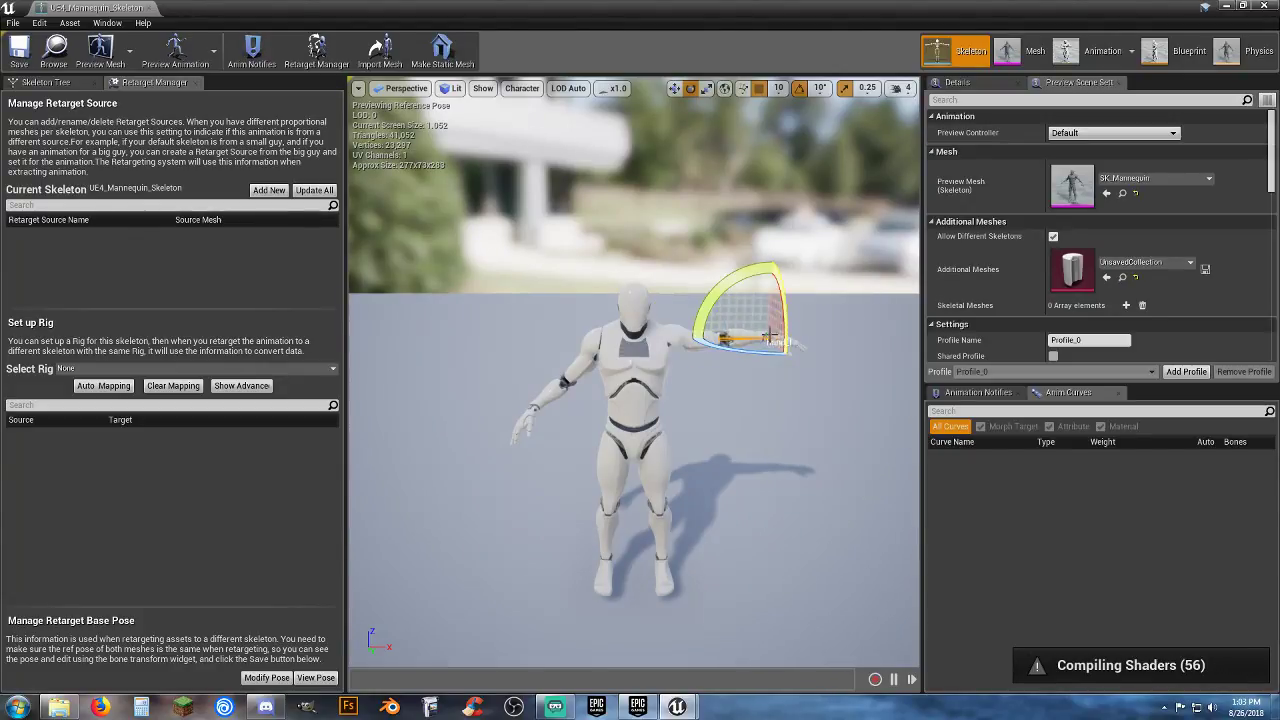
drag(724, 307, 728, 312)
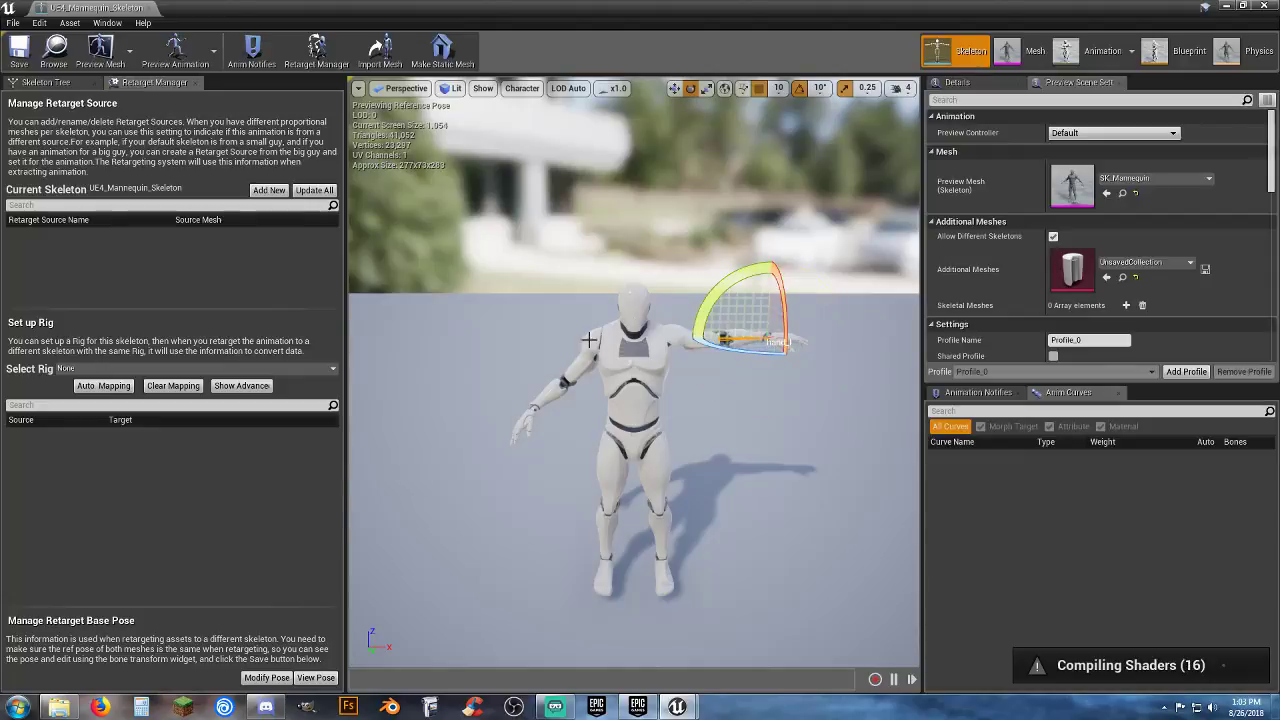
Step: Raise the mannequin's right arm into a matching T-pose by rotating the upperarm_r, lowerarm_r and hand_r bones
click(585, 353)
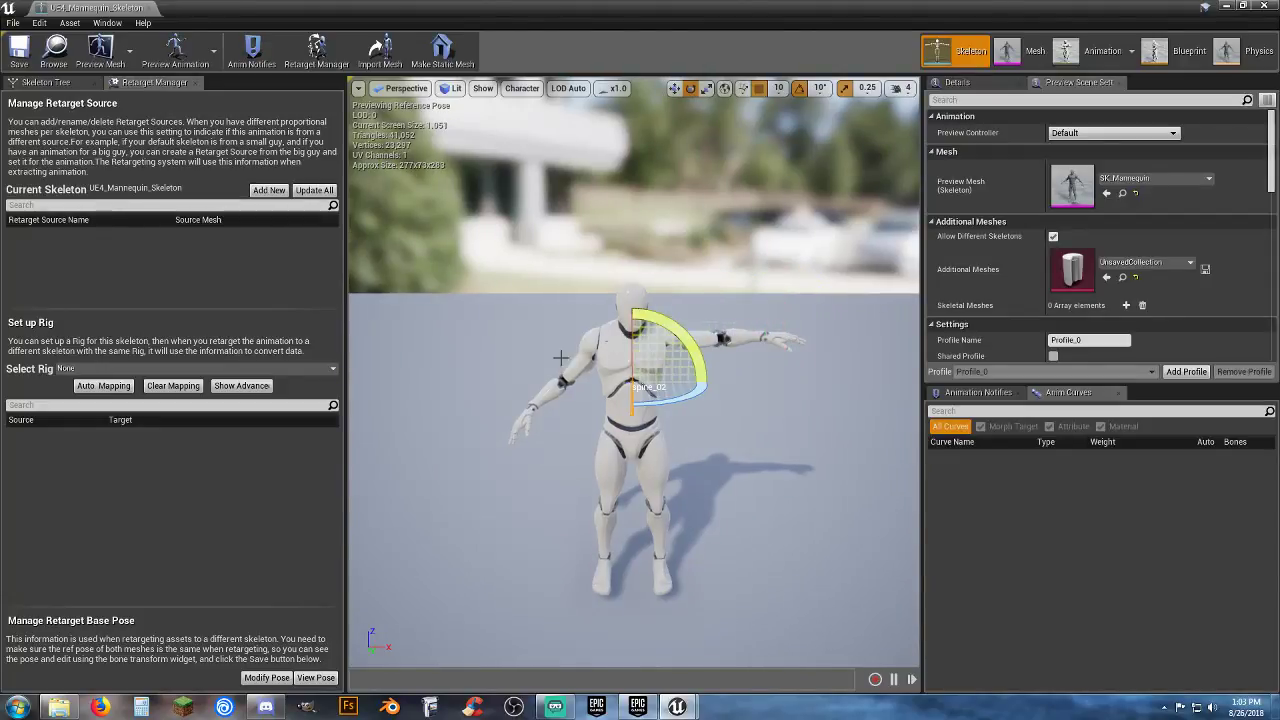
click(580, 365)
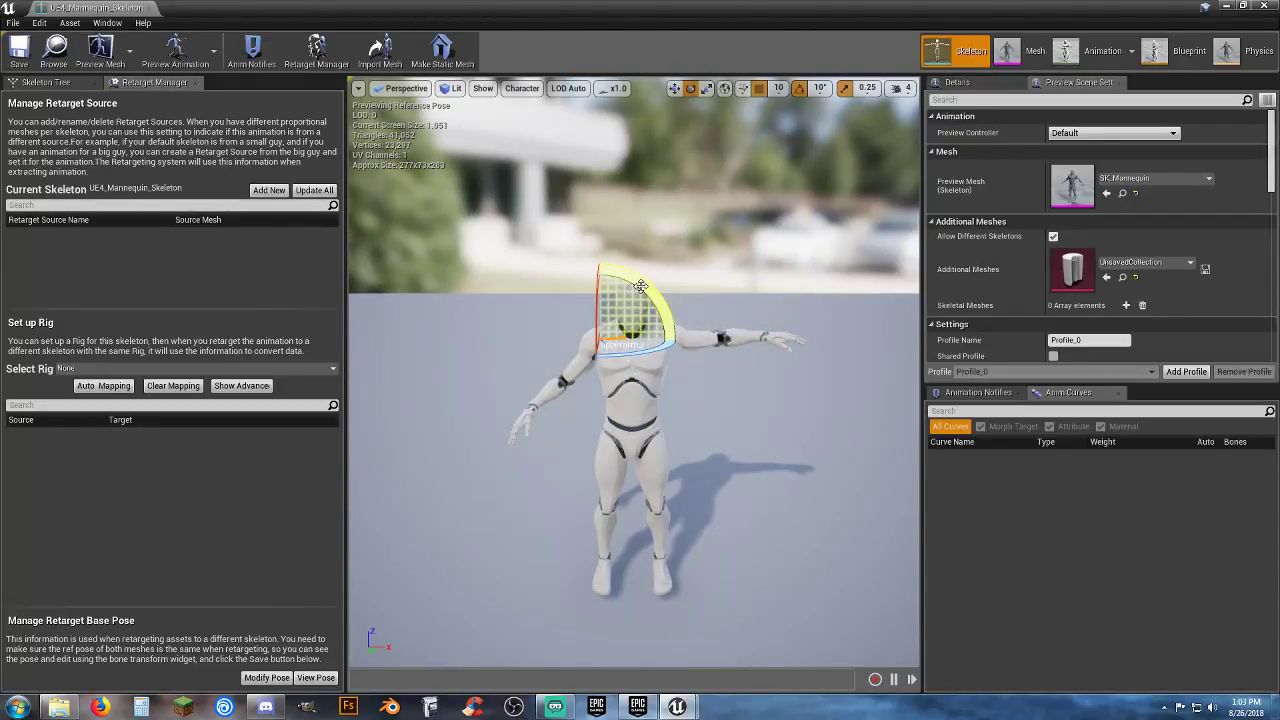
drag(640, 287, 651, 397)
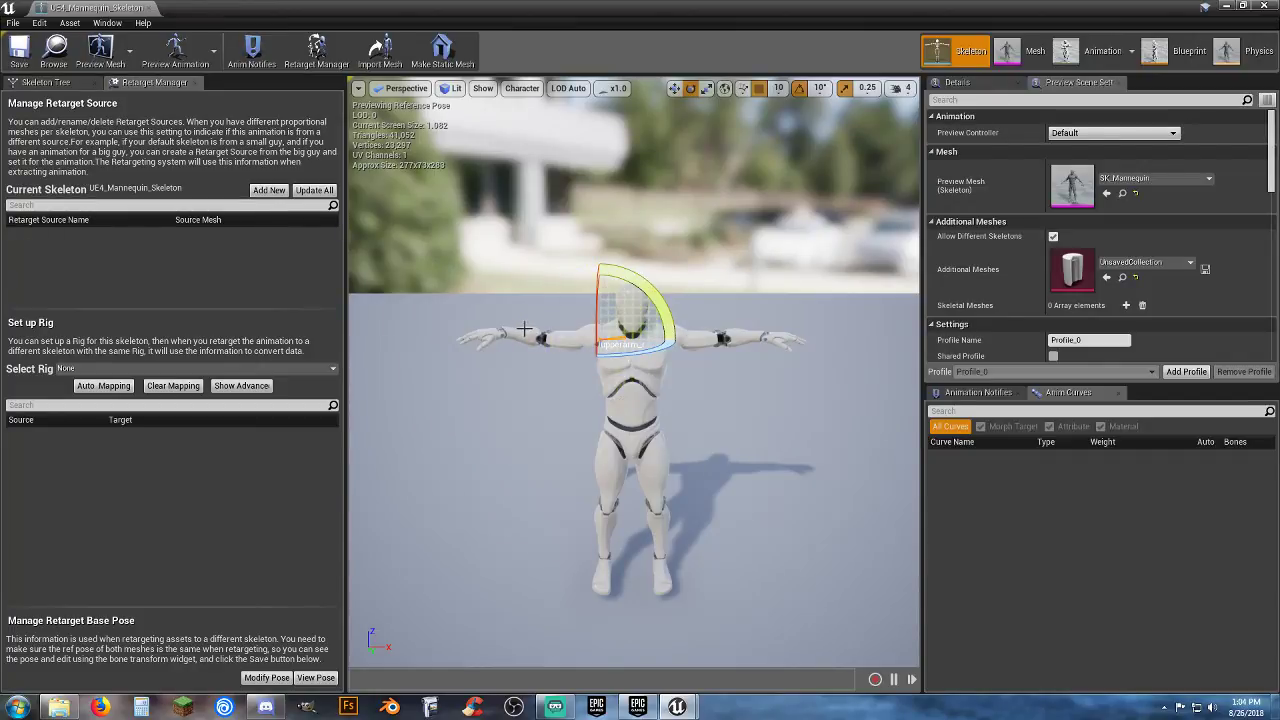
click(520, 336)
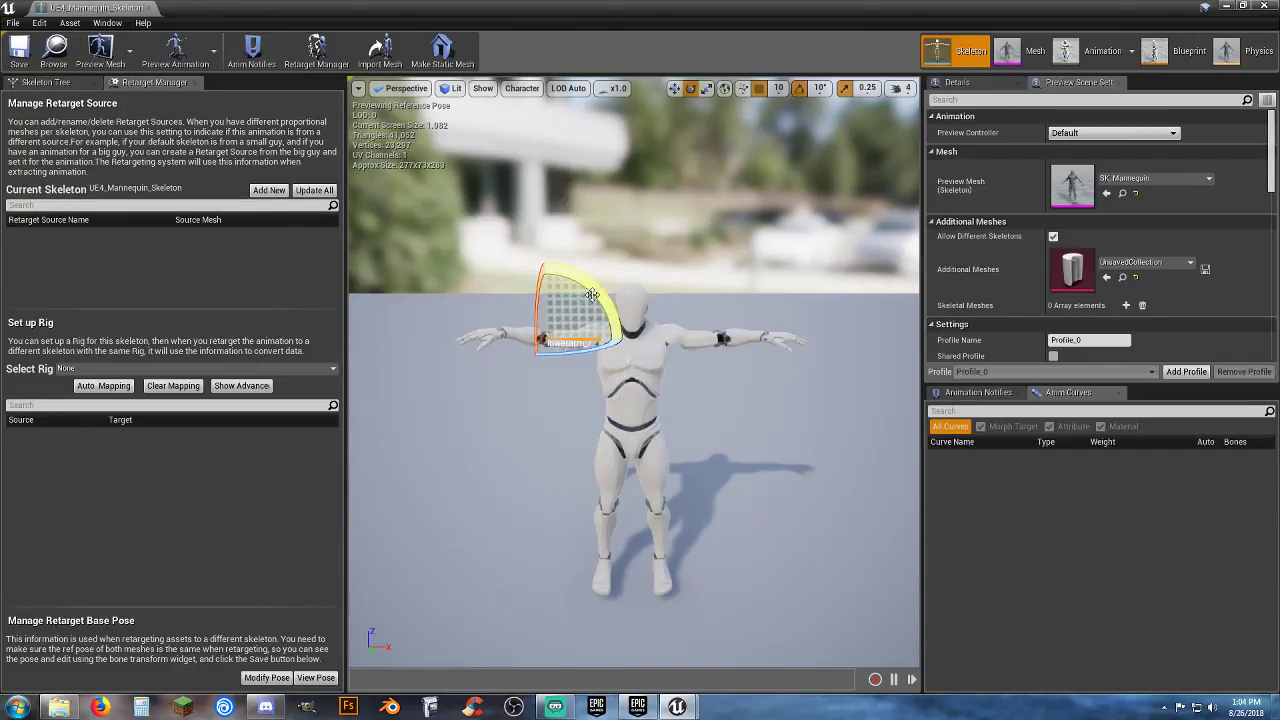
drag(597, 292, 597, 292)
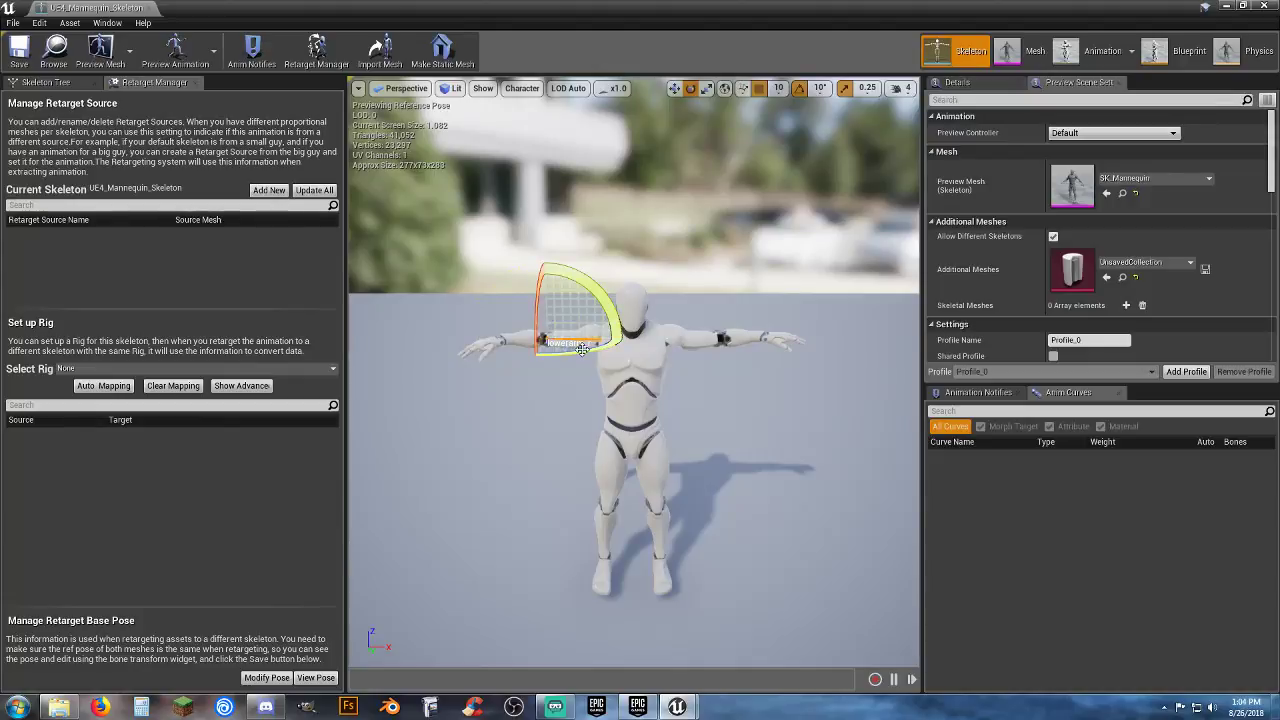
drag(610, 345, 632, 345)
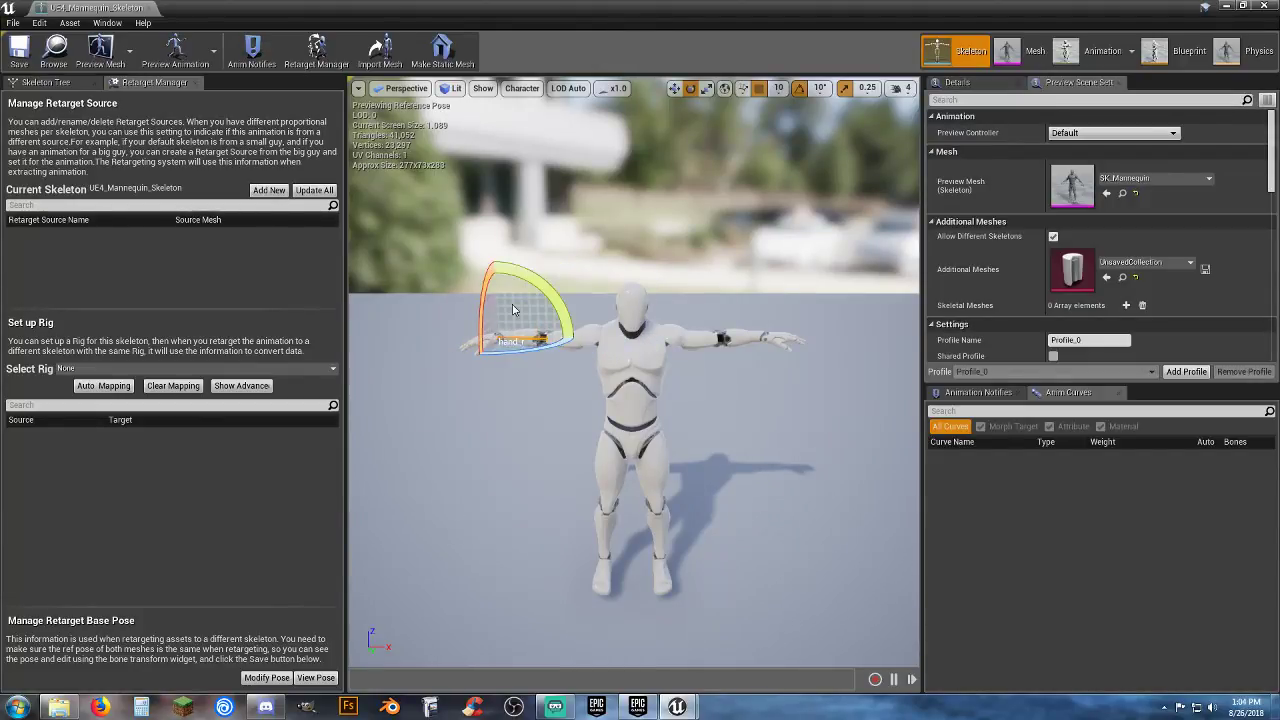
click(483, 343)
drag(571, 340, 577, 341)
Step: Assign the Humanoid rig to UE4_Mannequin_Skeleton and set its retarget base pose to the current pose
click(250, 368)
click(253, 396)
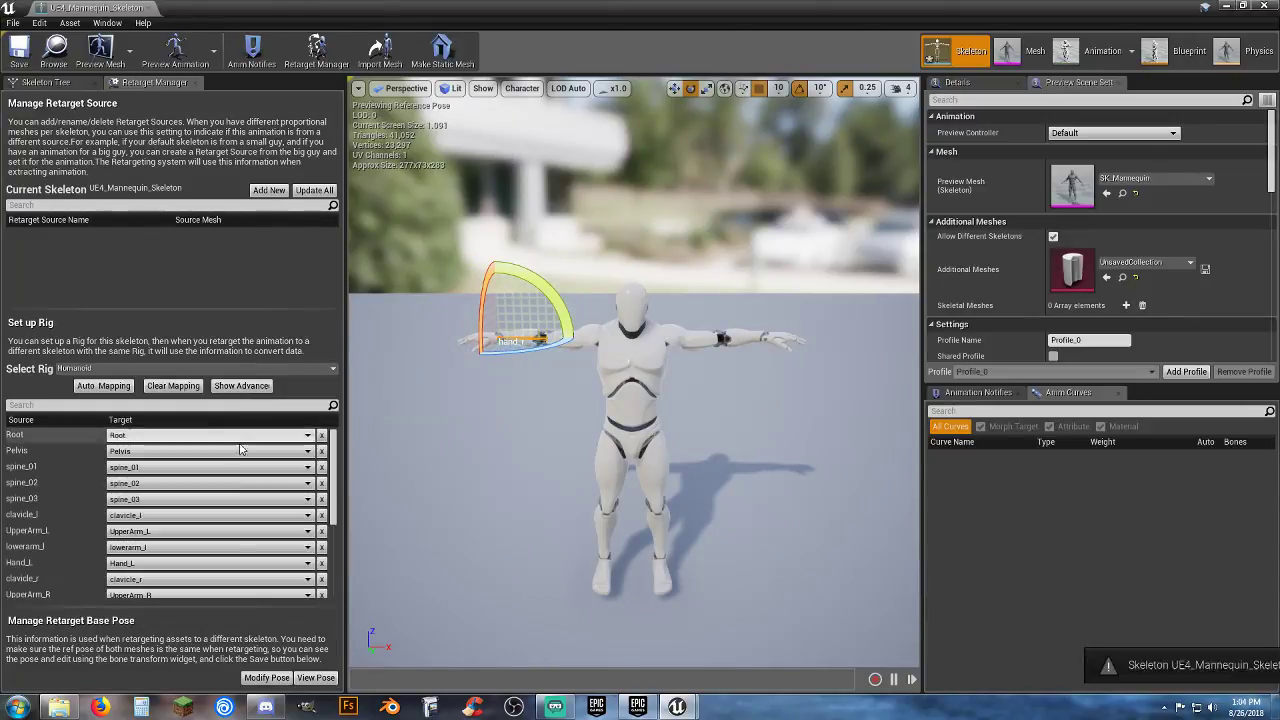
click(265, 678)
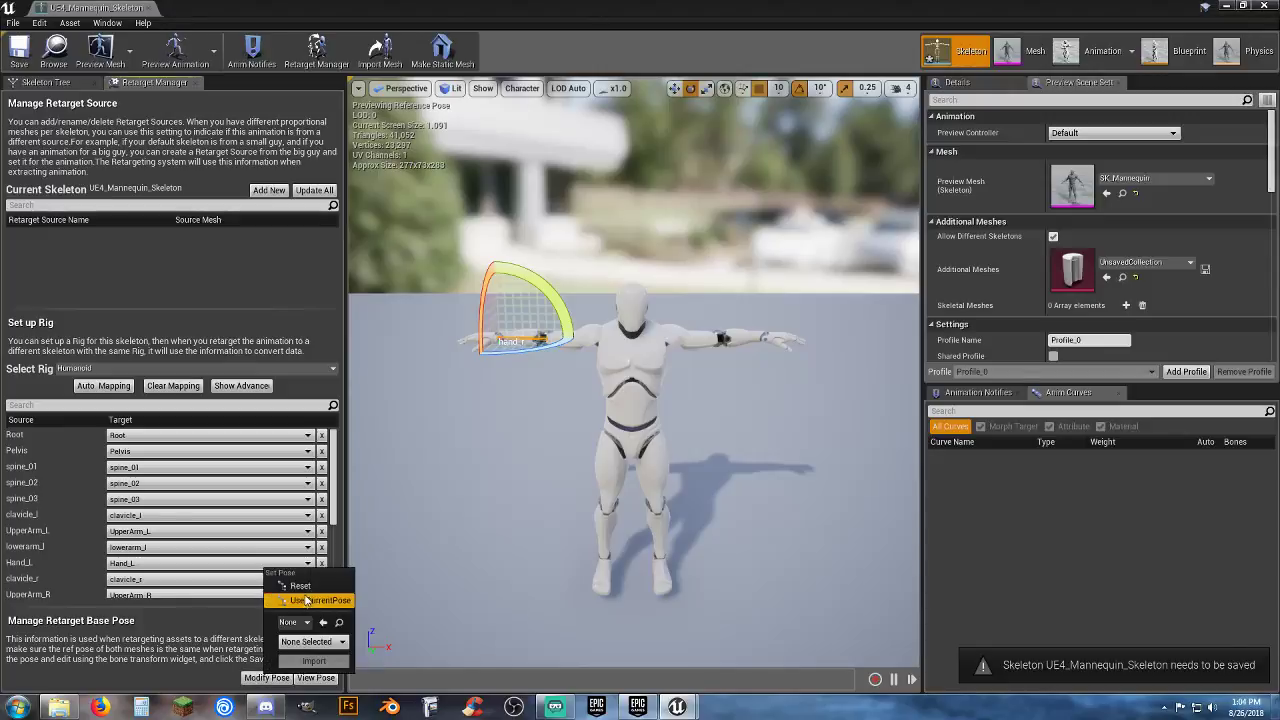
click(300, 612)
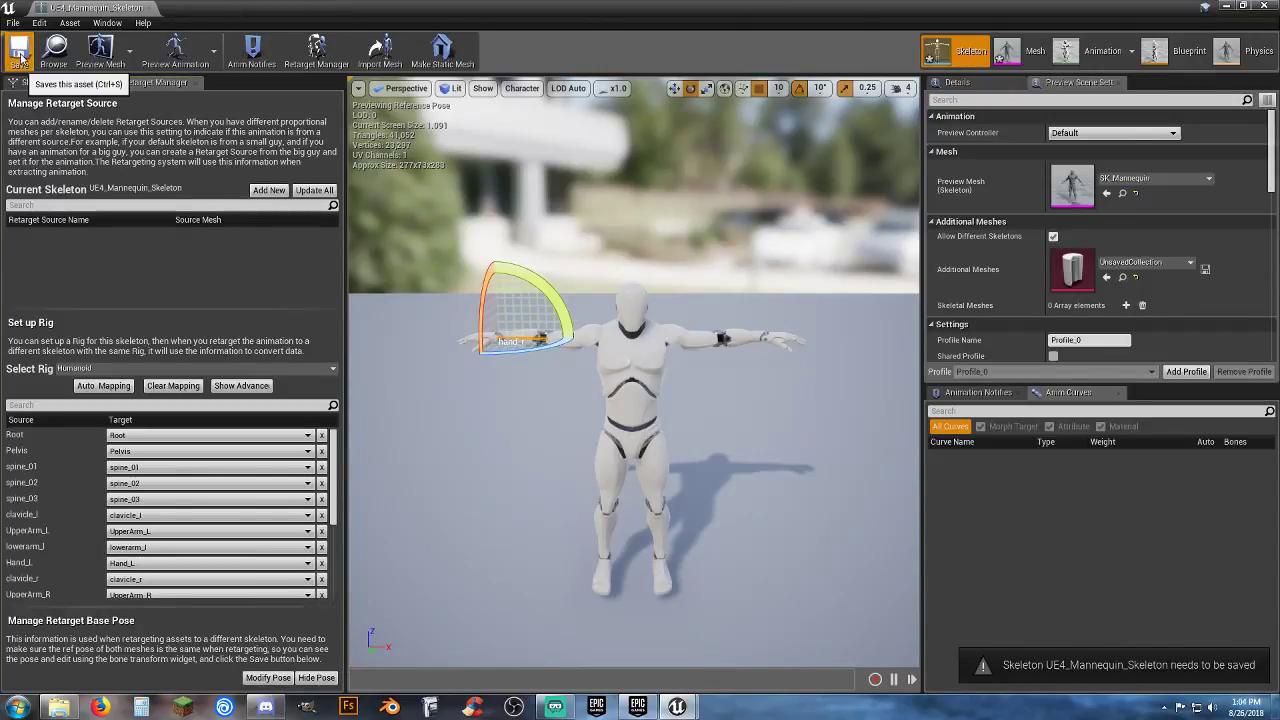
Step: Save and close the skeleton asset, then save the modified SK_Mannequin mesh
click(155, 8)
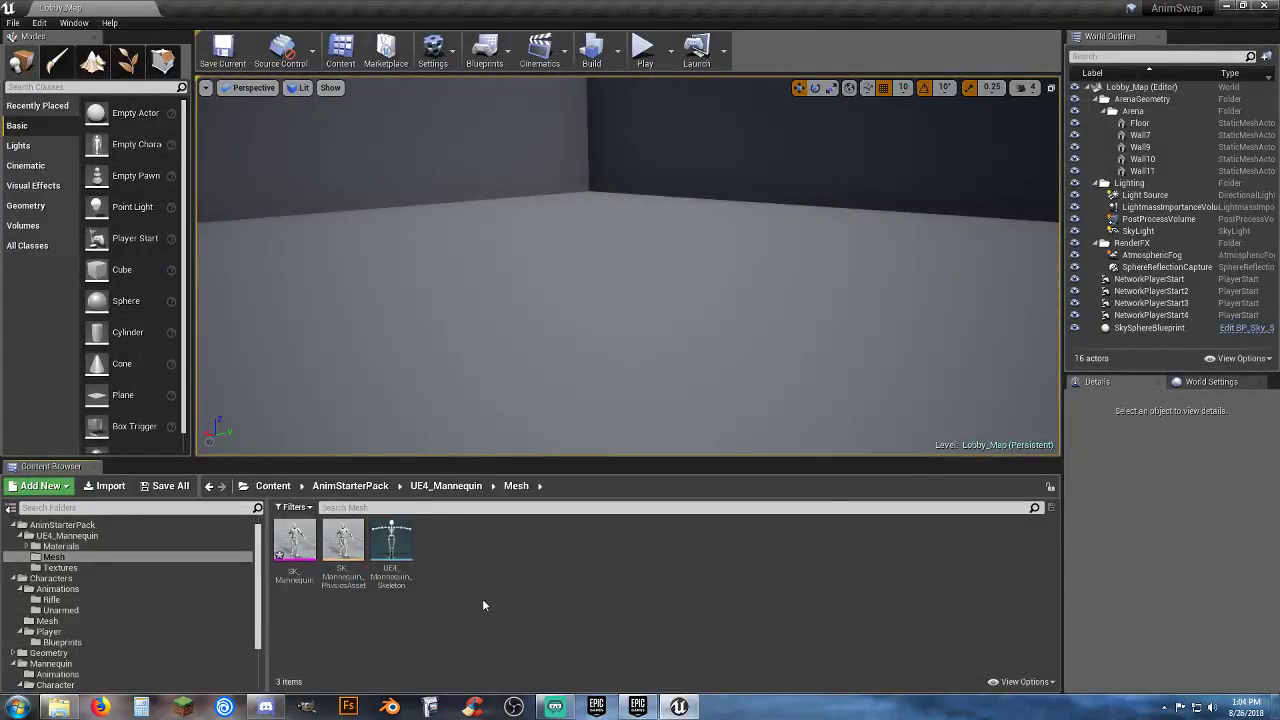
click(165, 486)
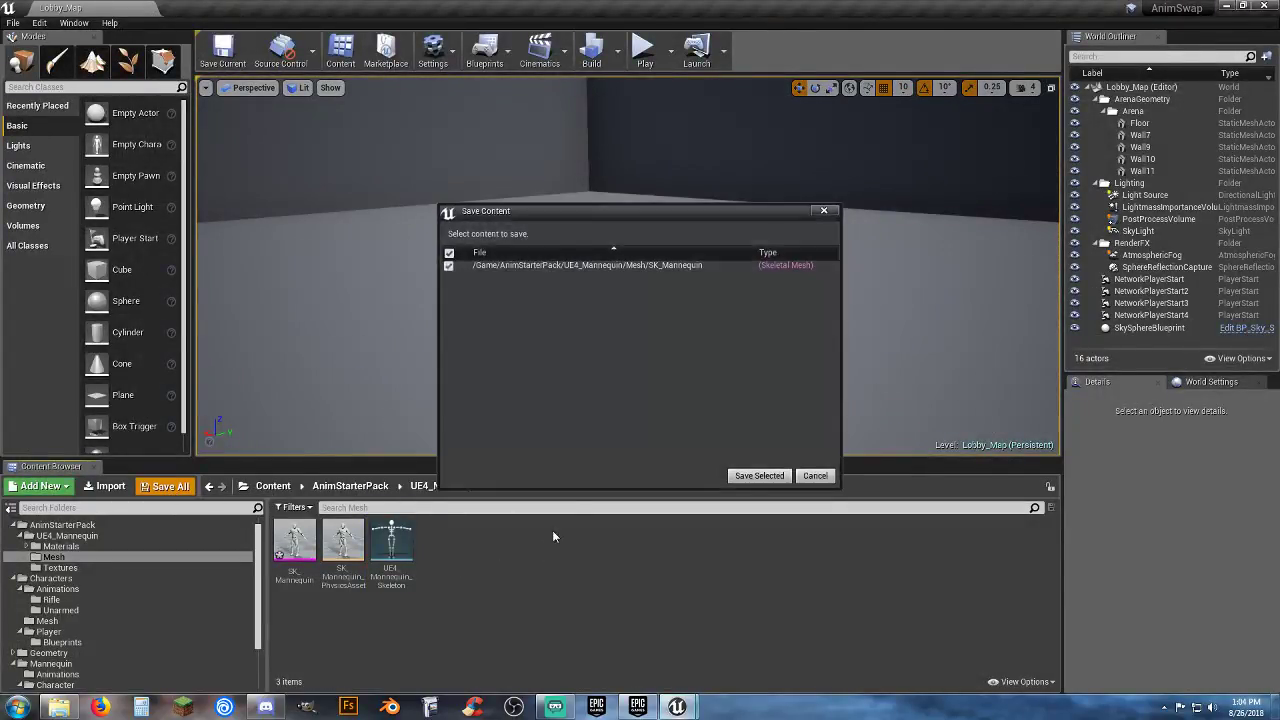
click(750, 476)
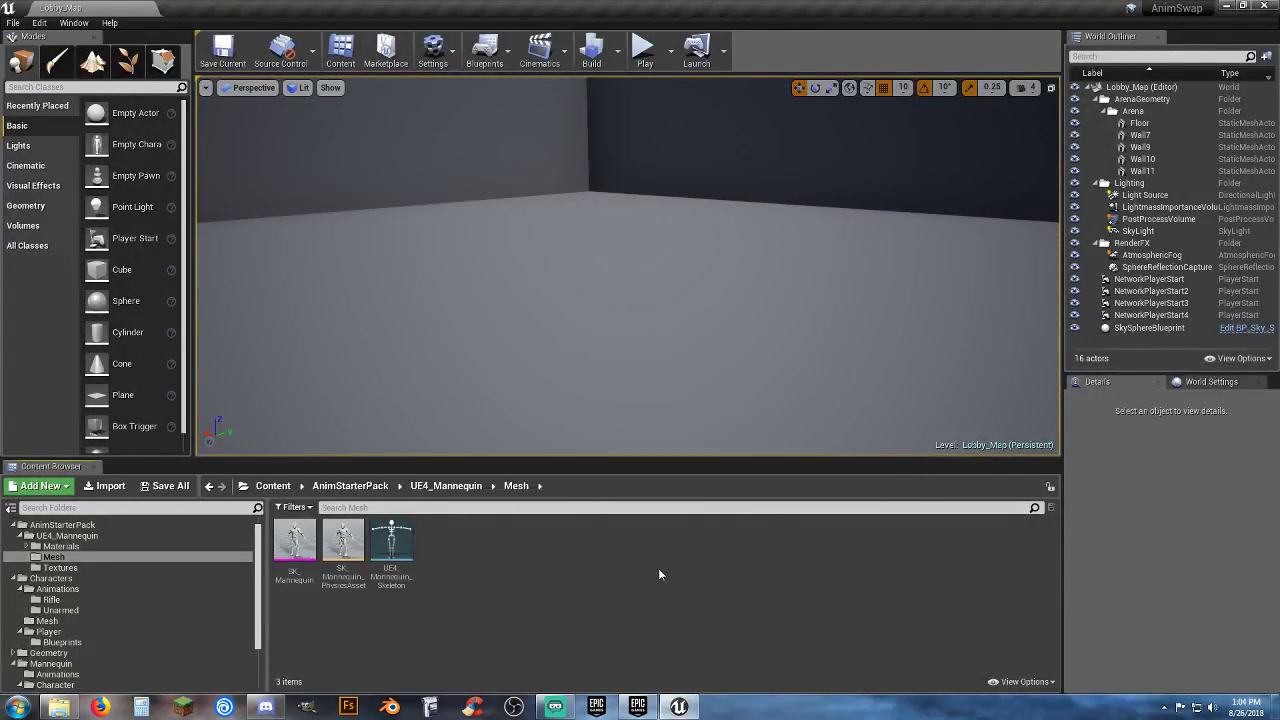
Step: Copy the name of the UE4ASP_HeroTPP_AnimBlueprint asset in the AnimStarterPack folder without renaming it
click(80, 538)
click(64, 525)
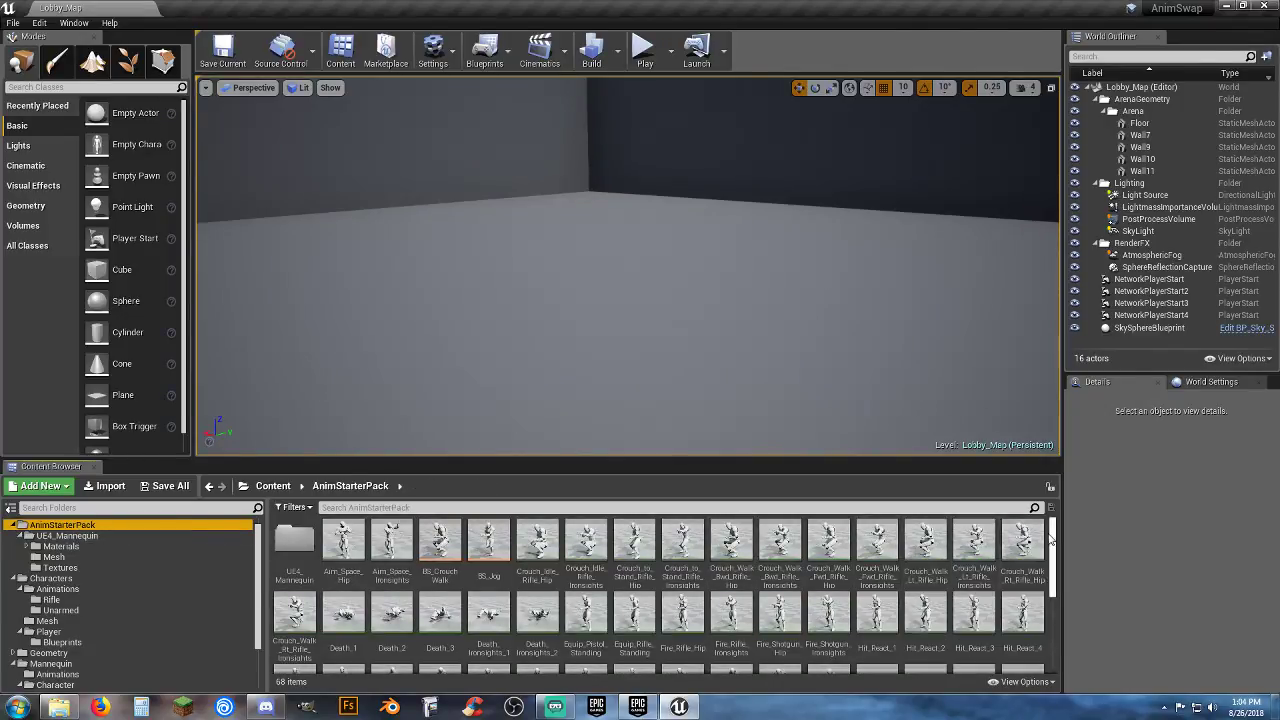
drag(1052, 538, 1058, 611)
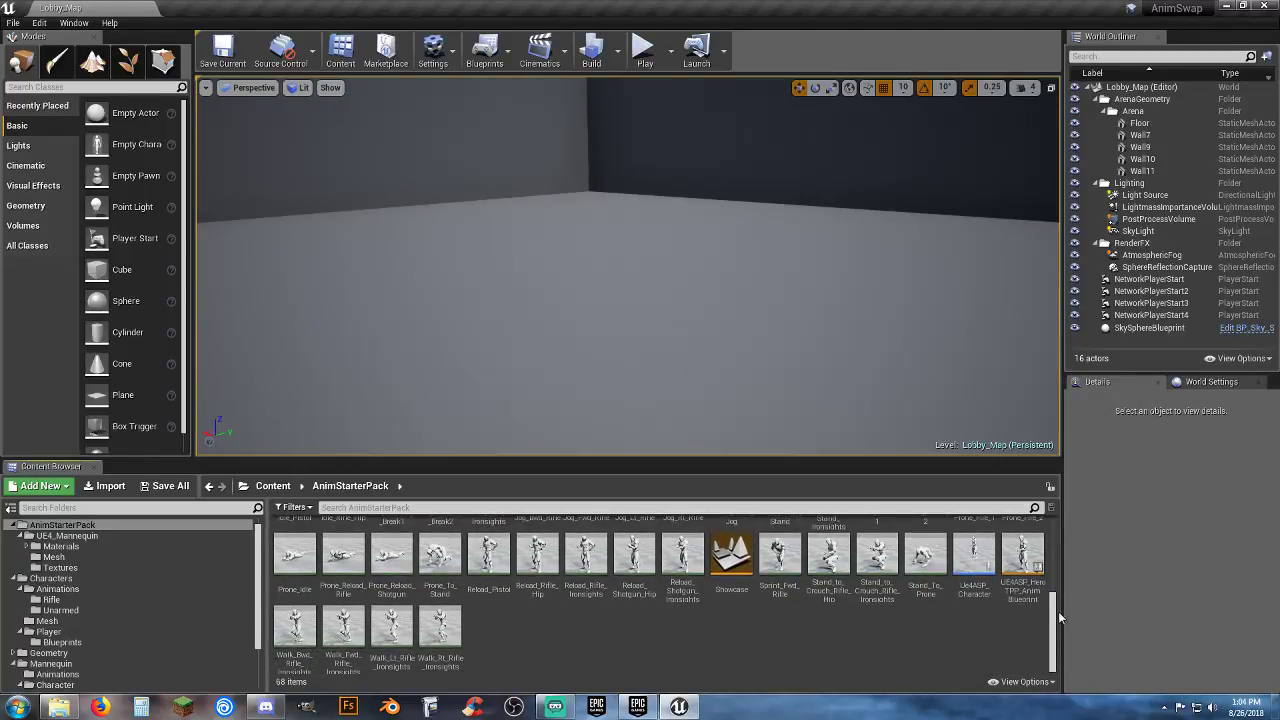
click(1024, 598)
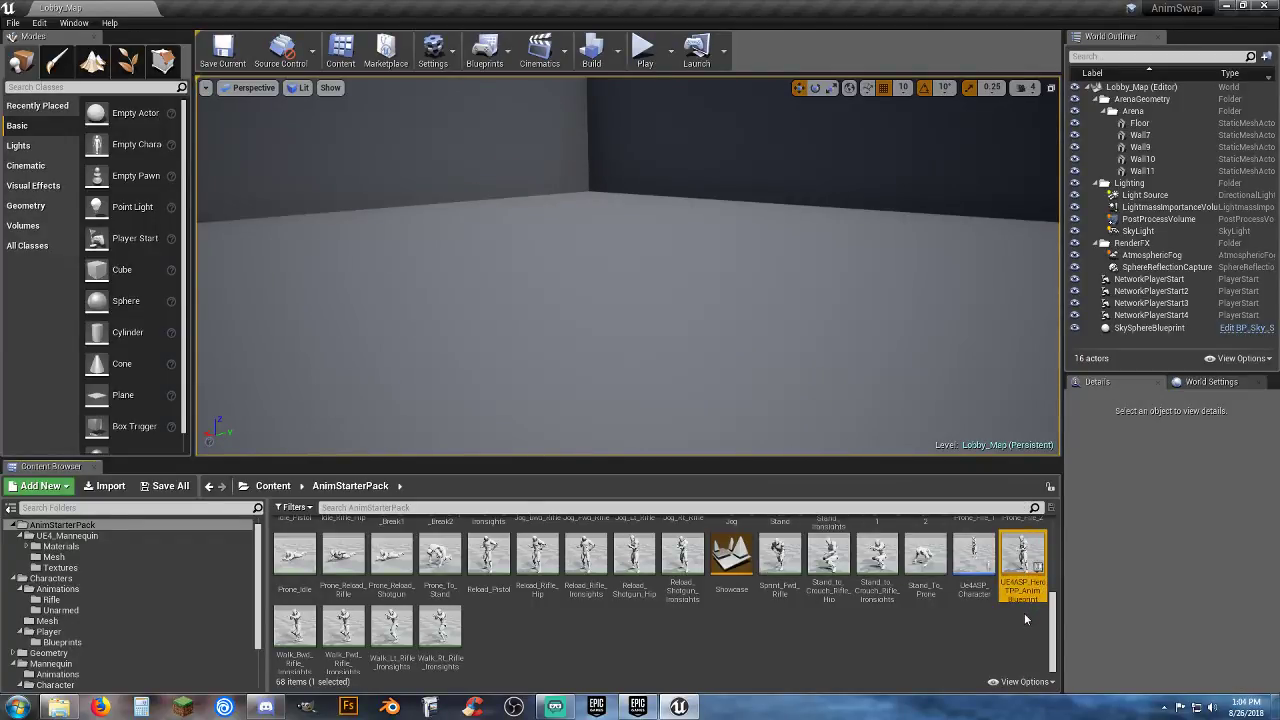
click(1022, 590)
key(ctrl+c)
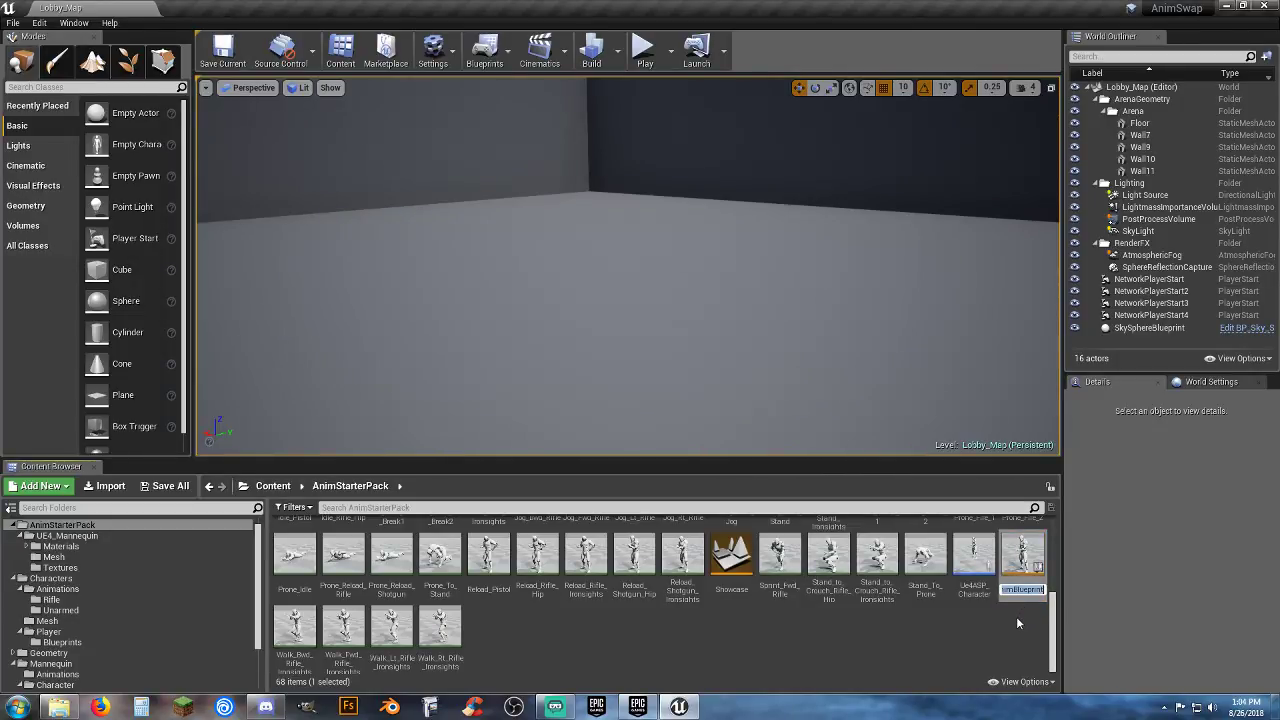
click(1016, 616)
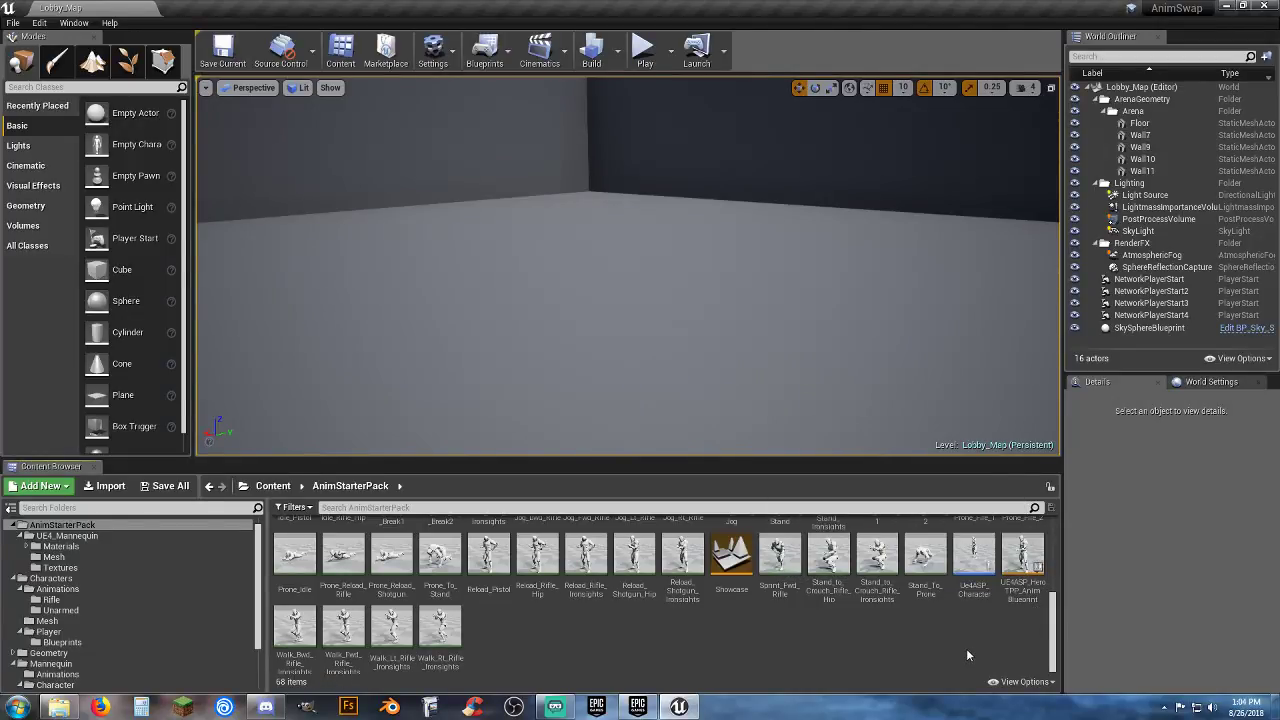
Step: Start duplicating and retargeting UE4ASP_HeroTPP_AnimBlueprint, setting its full name to be replaced with Poly_Rifle for the new asset
right_click(1017, 590)
mouse_move(1092, 308)
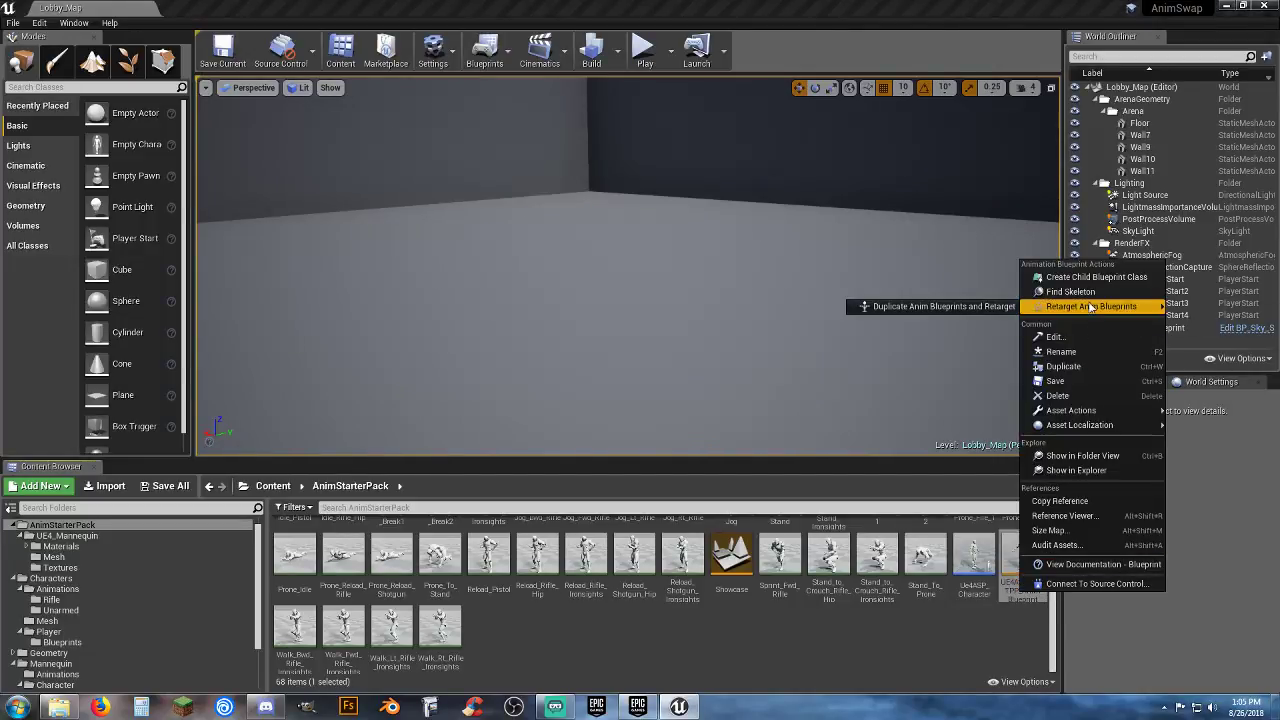
click(930, 306)
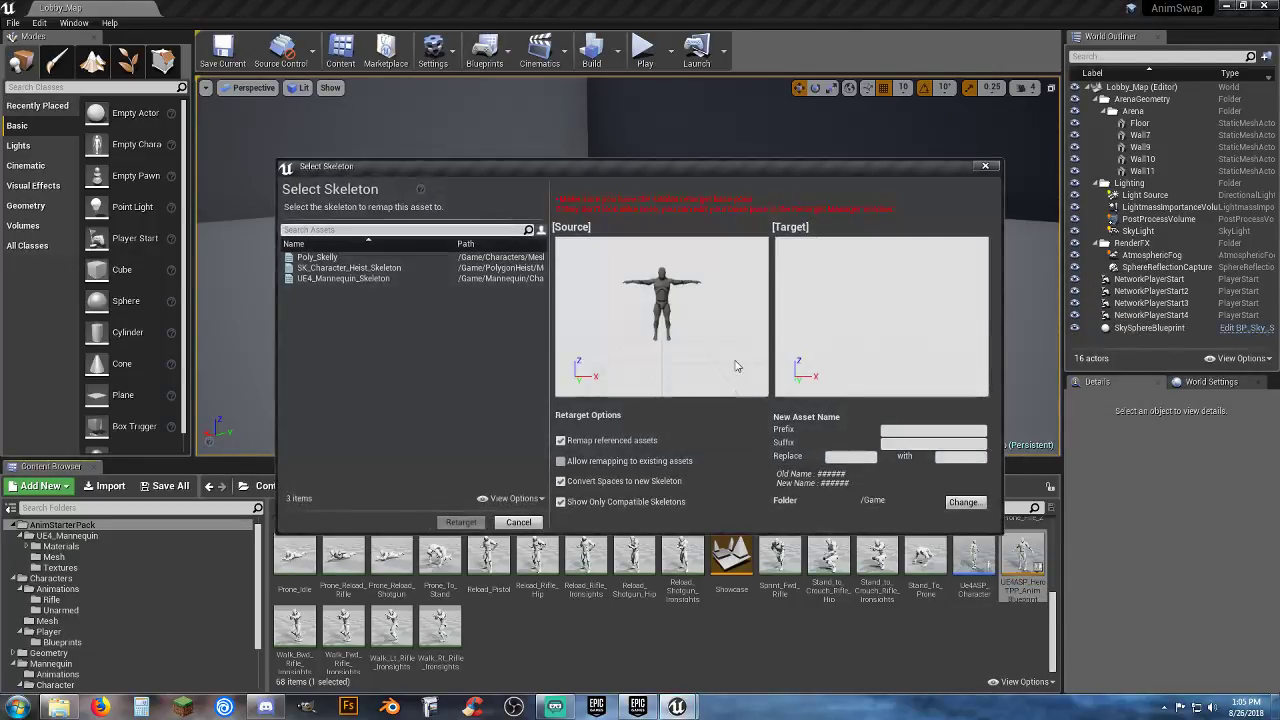
click(831, 456)
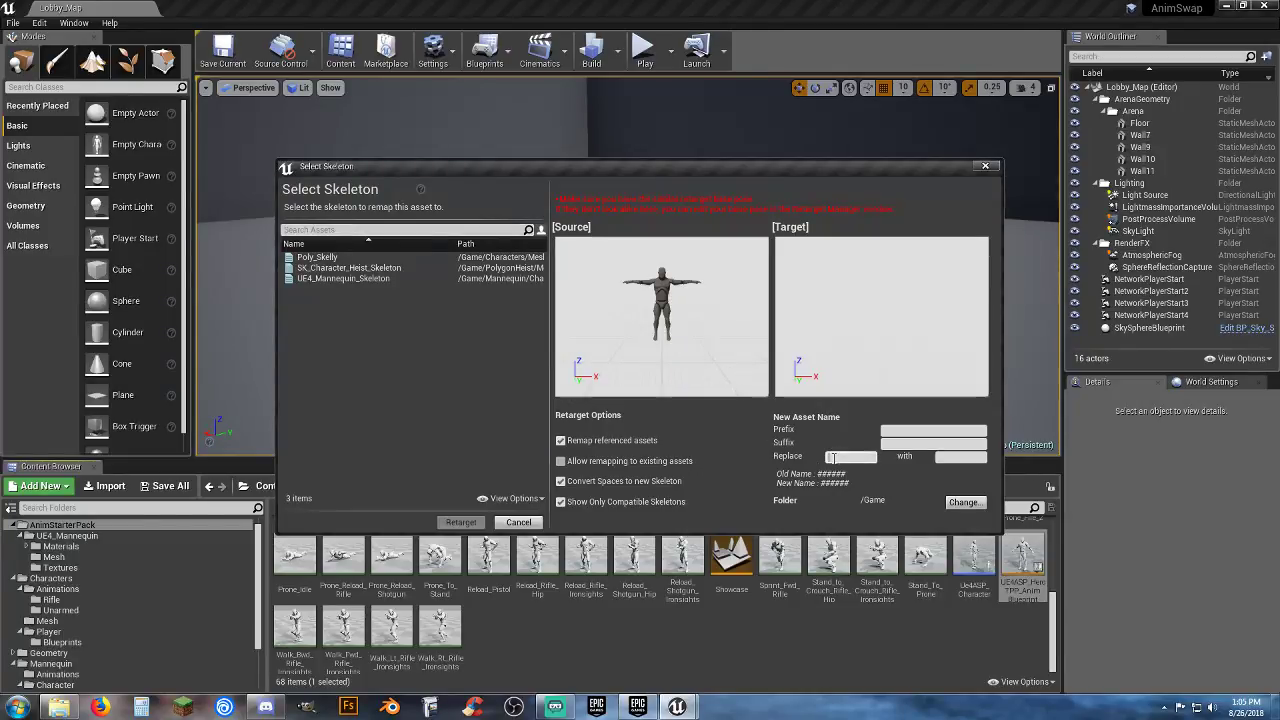
key(ctrl+v)
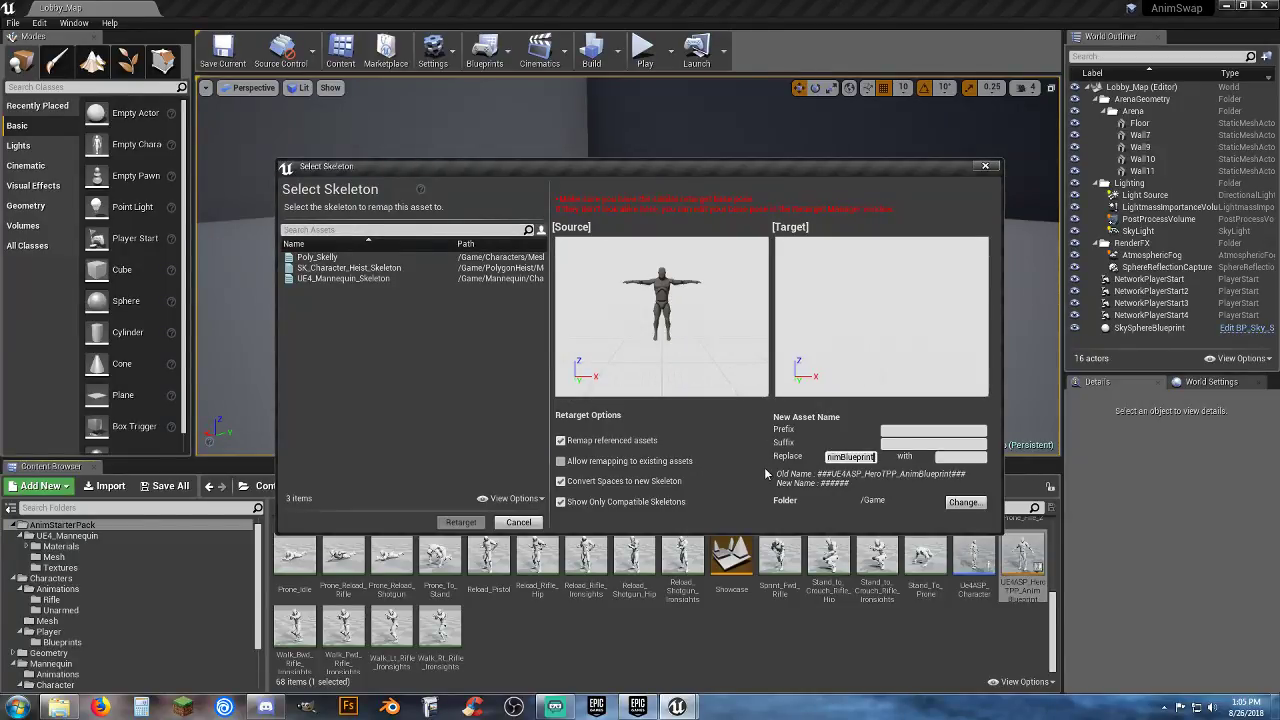
click(952, 457)
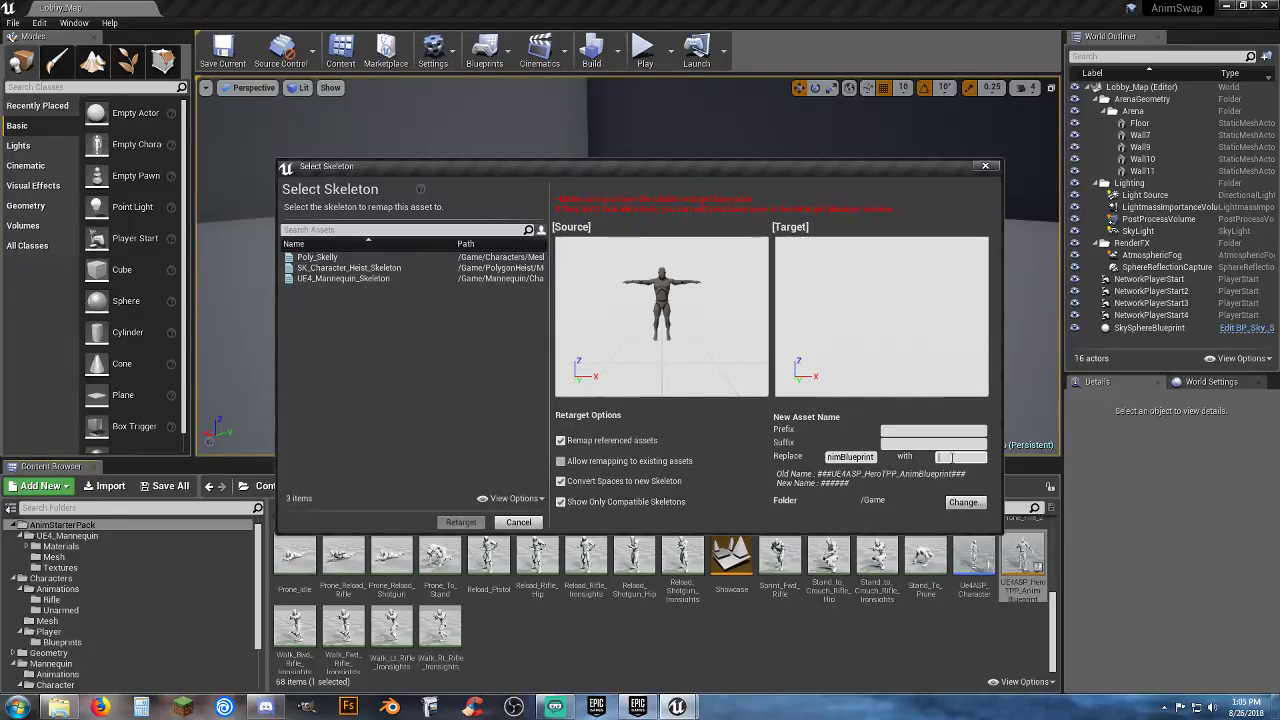
text(Poly_Rifle)
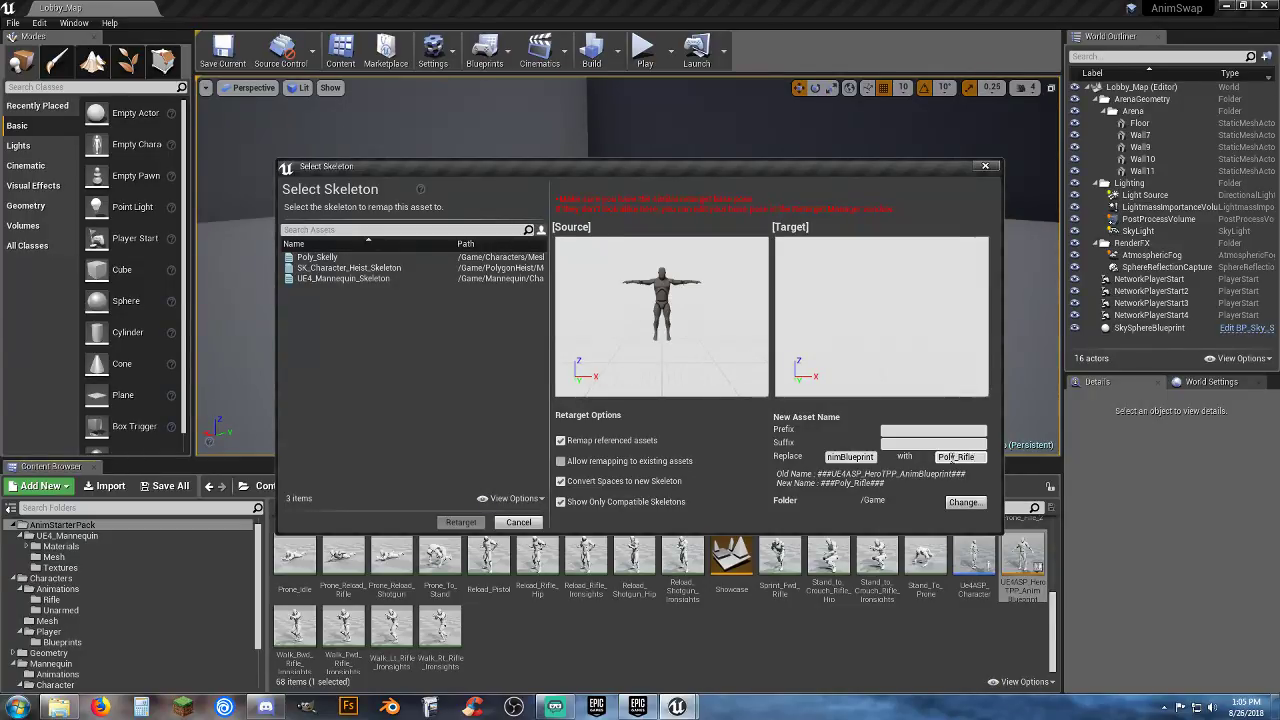
Step: Retarget the duplicated animation blueprint to the Poly_Skelly skeleton, placing the new assets in the Characters/Animations/Rifle folder
click(327, 256)
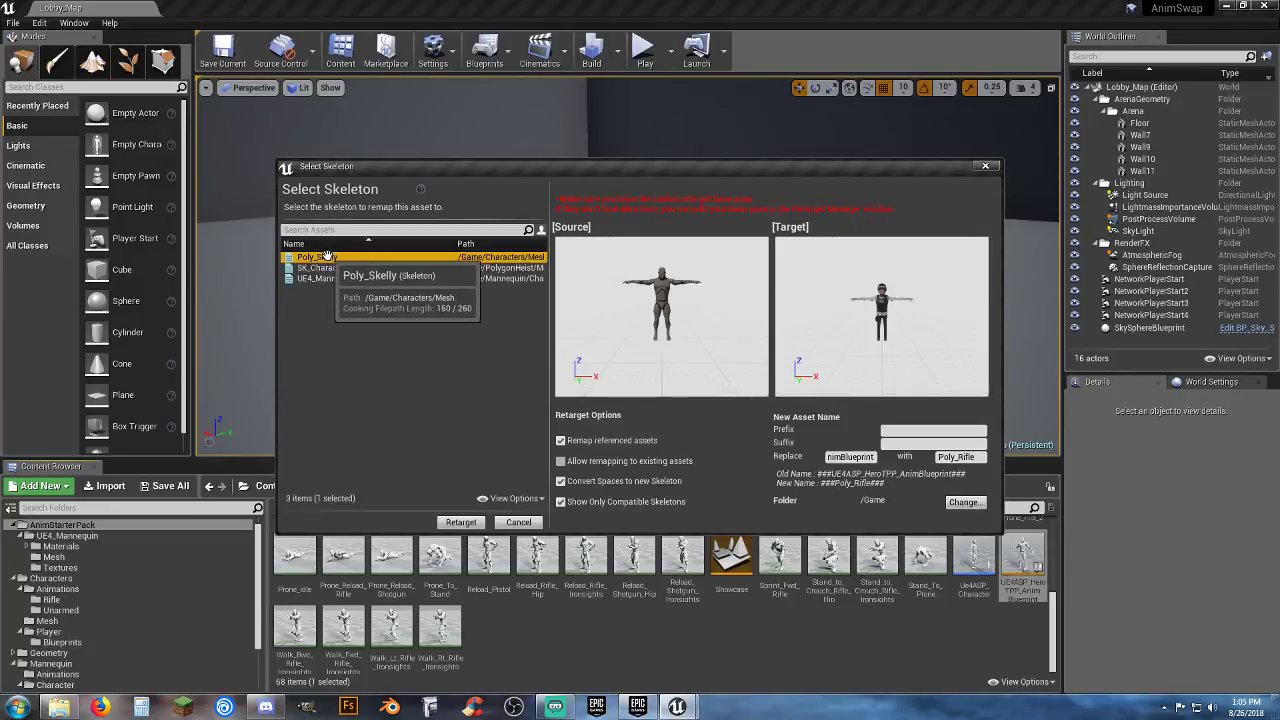
click(955, 502)
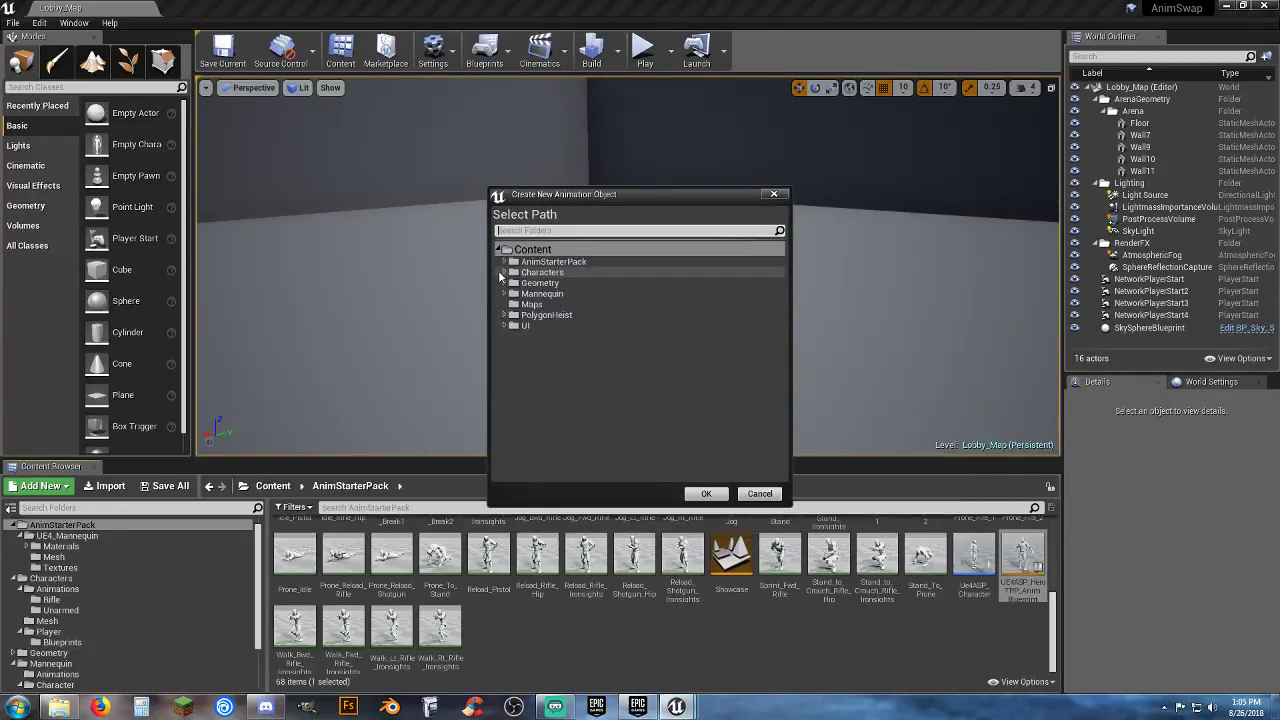
click(503, 273)
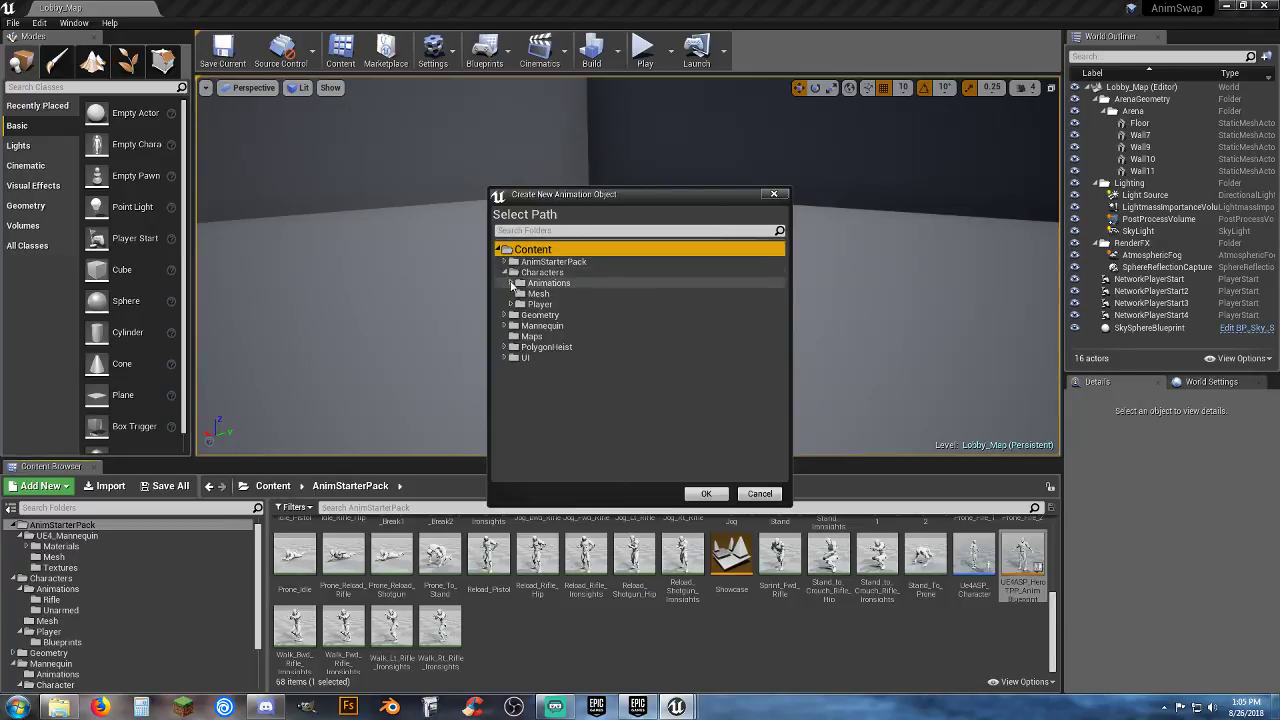
click(512, 283)
click(541, 295)
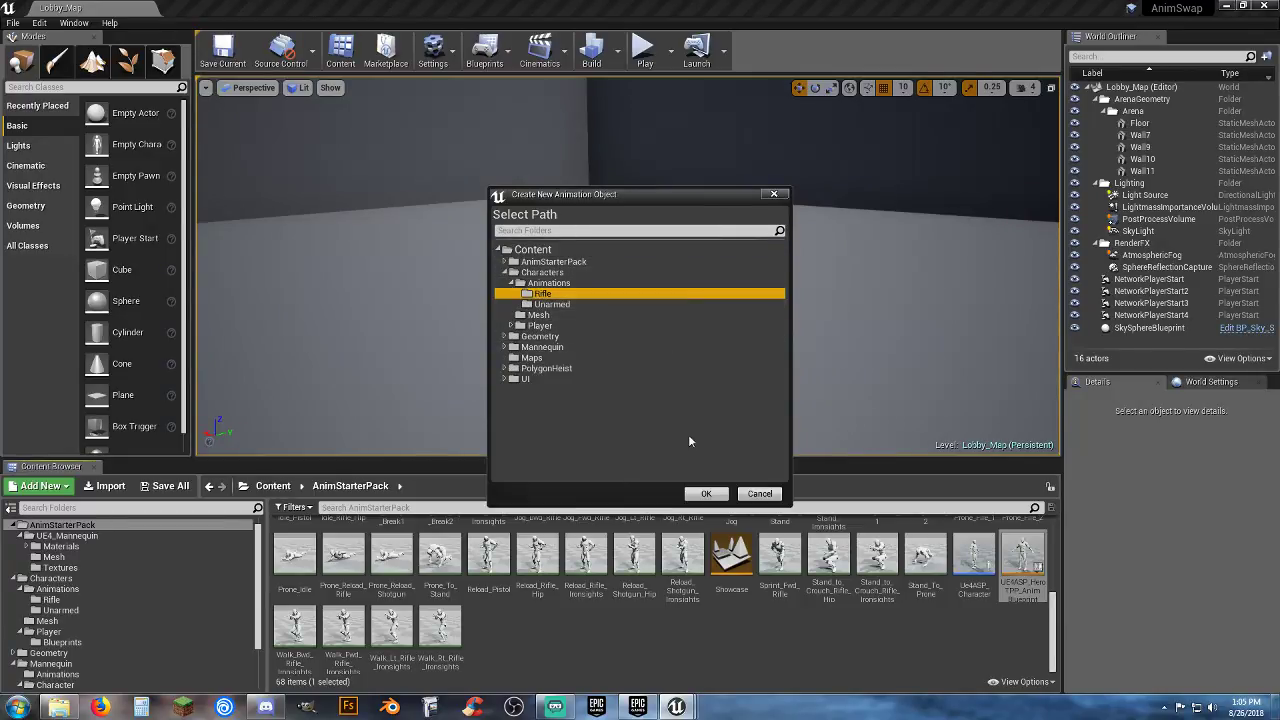
click(709, 495)
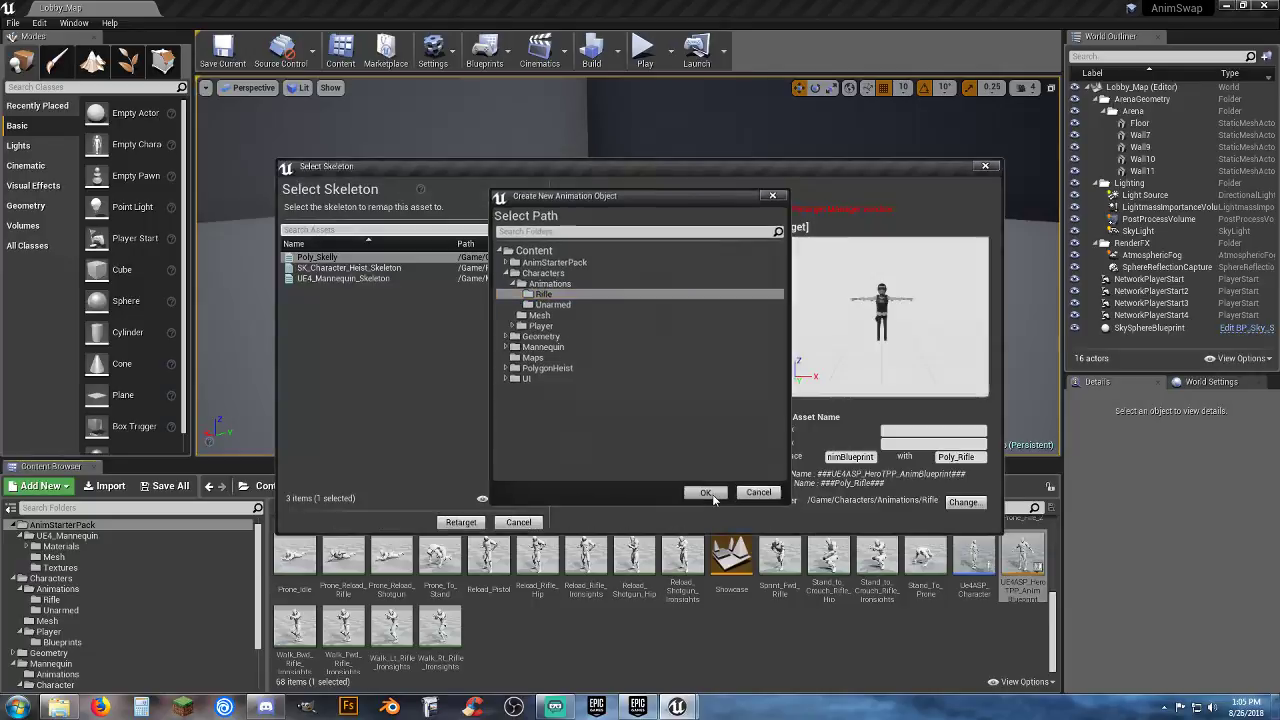
click(474, 521)
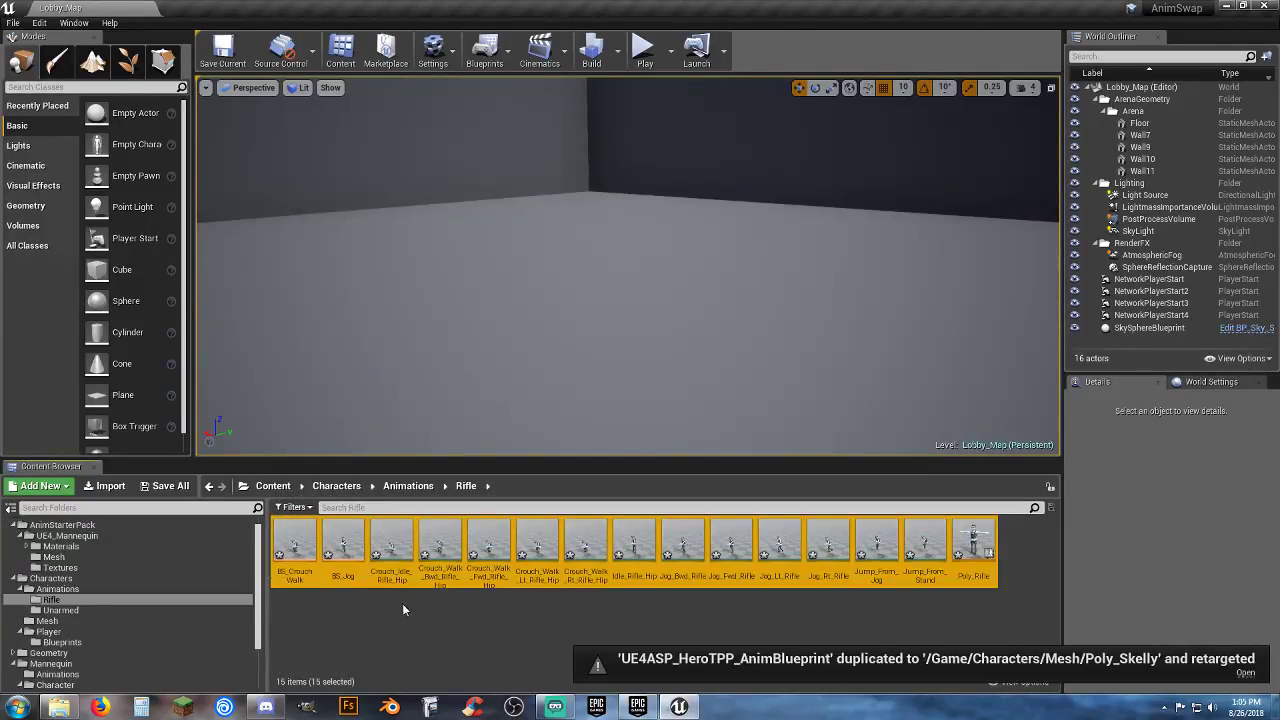
Step: Save all modified content, including the retargeted rifle assets and both skeletons, and clear the asset selection
click(166, 486)
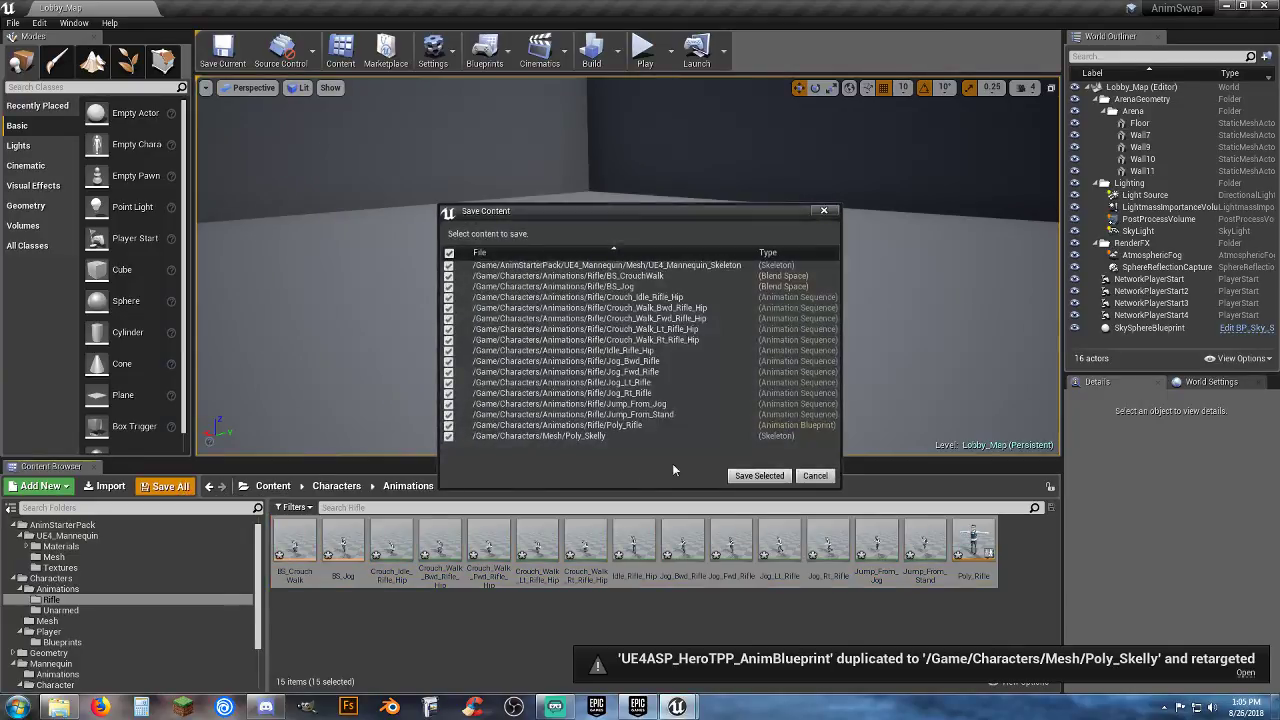
click(756, 471)
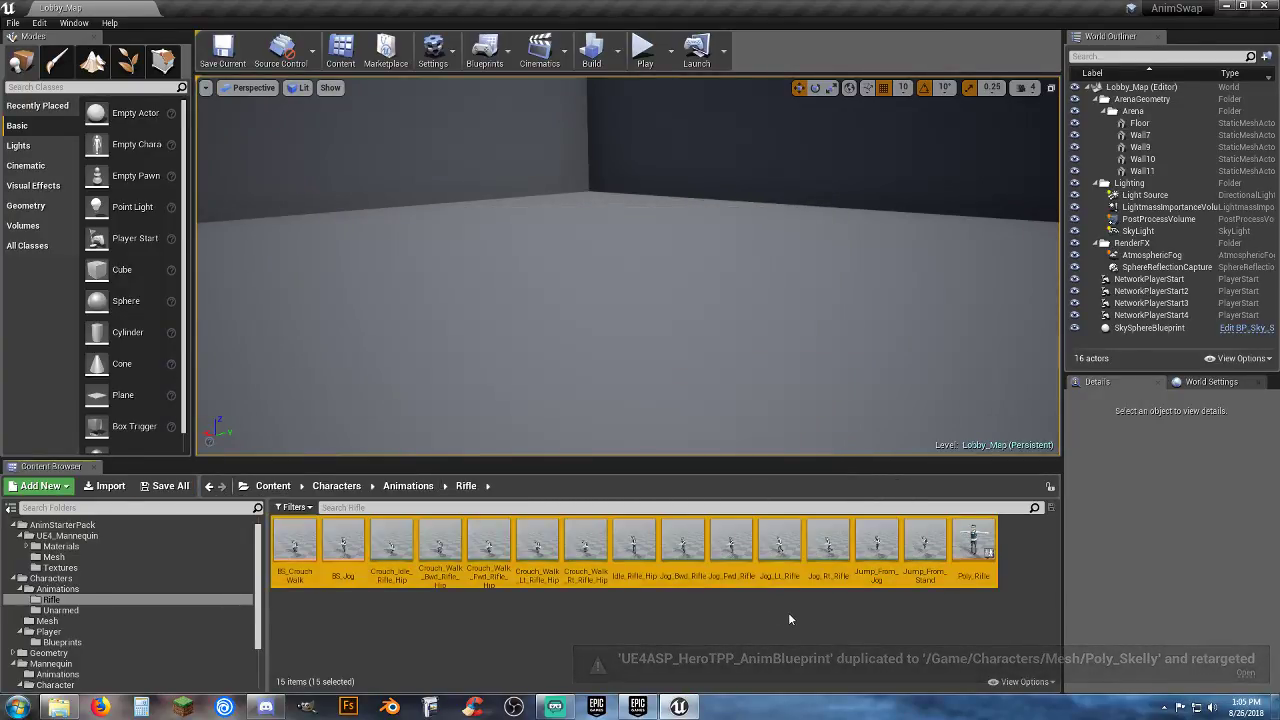
click(560, 621)
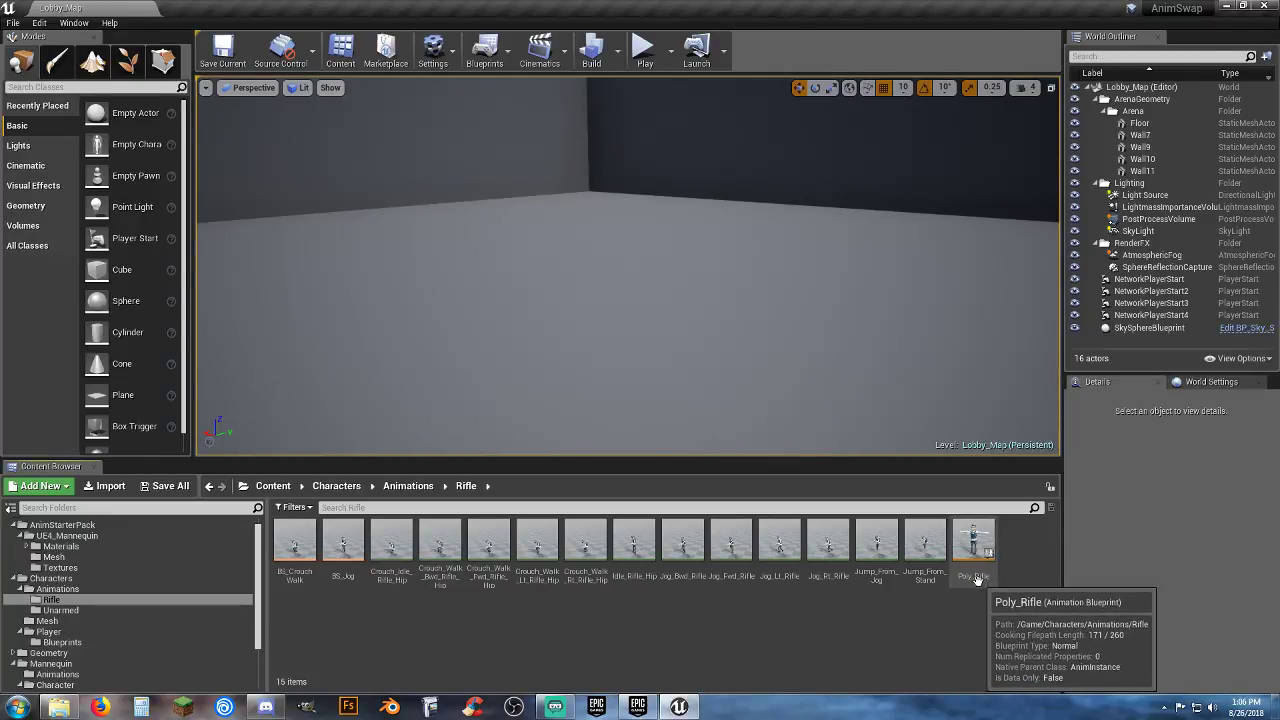
Step: Open the Poly_Rifle animation blueprint and examine how the Movement section of its Event Graph handles speed, direction, jumping and crouching
double_click(977, 580)
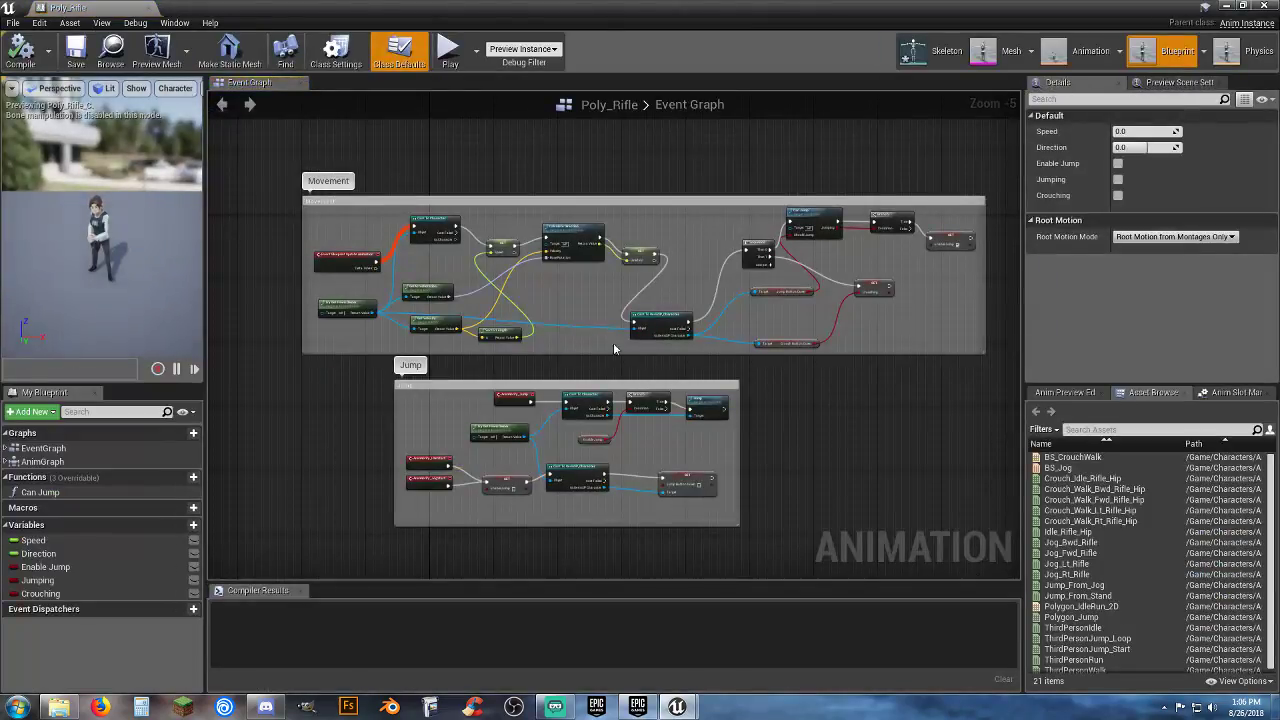
scroll(565, 299, up, 3)
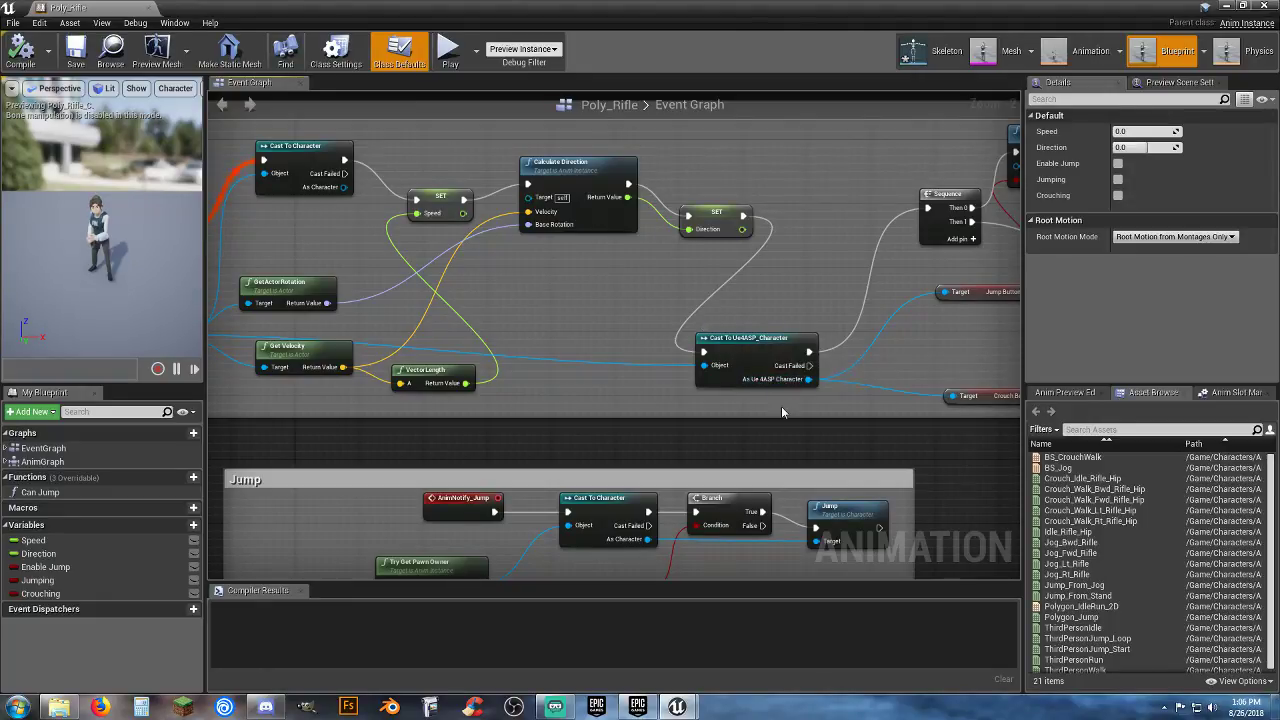
right_drag(773, 404, 727, 394)
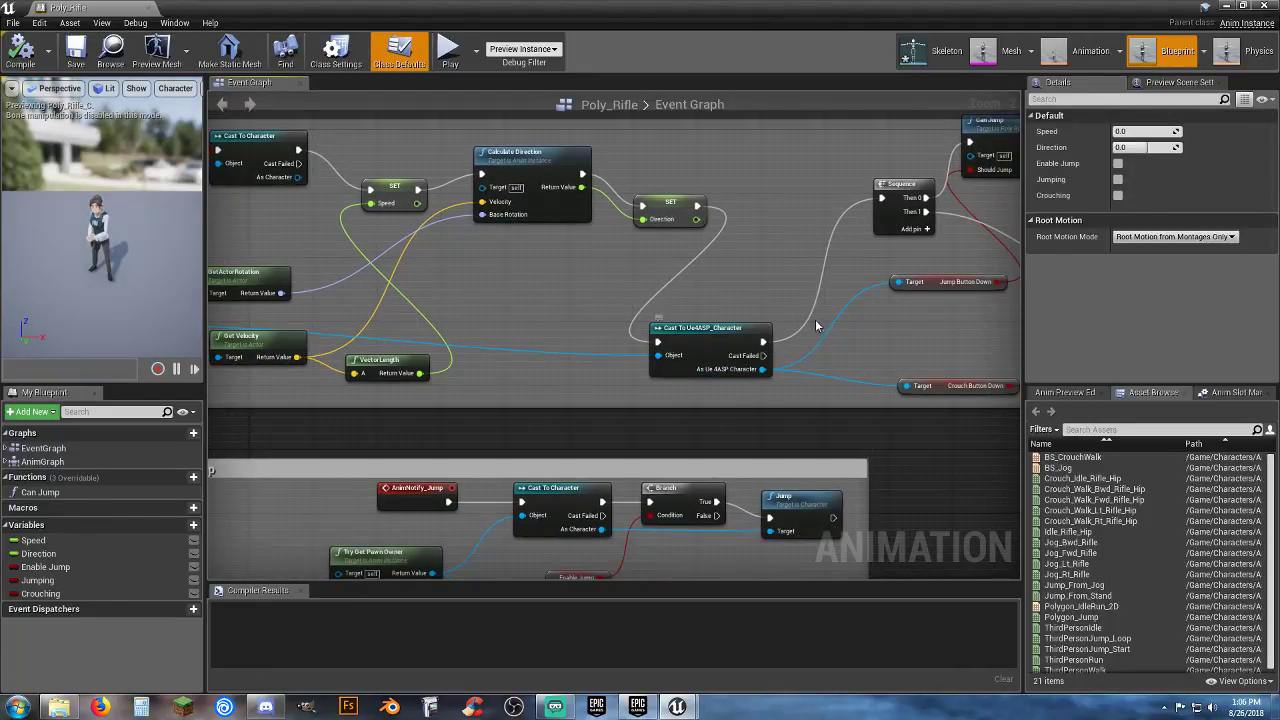
right_drag(879, 345, 763, 345)
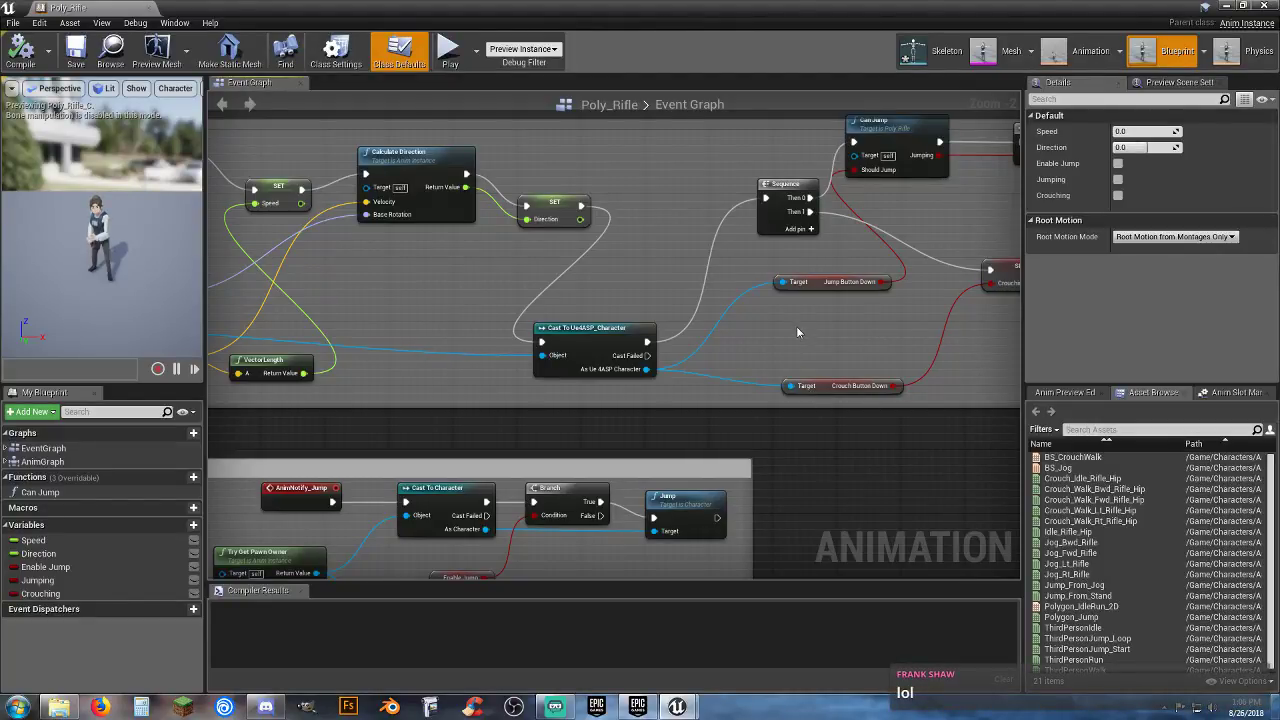
right_drag(801, 324, 1032, 389)
right_drag(647, 356, 554, 262)
scroll(650, 302, up, 2)
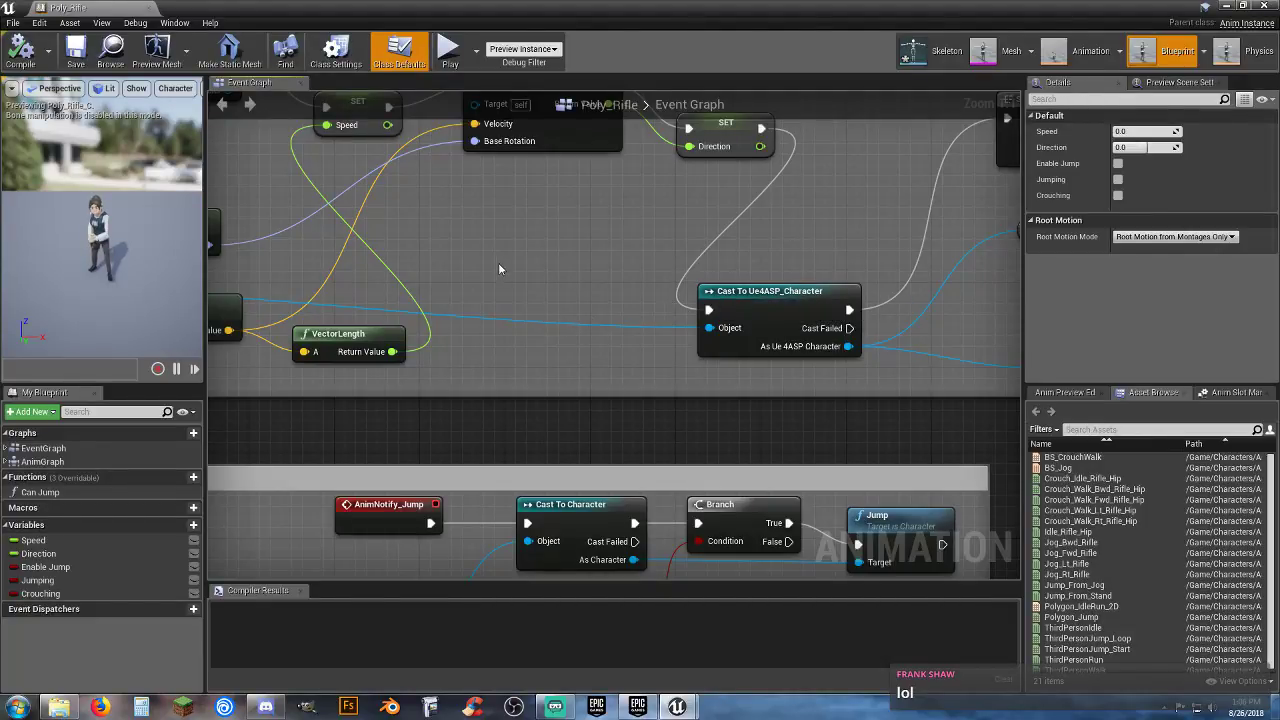
right_drag(499, 268, 901, 347)
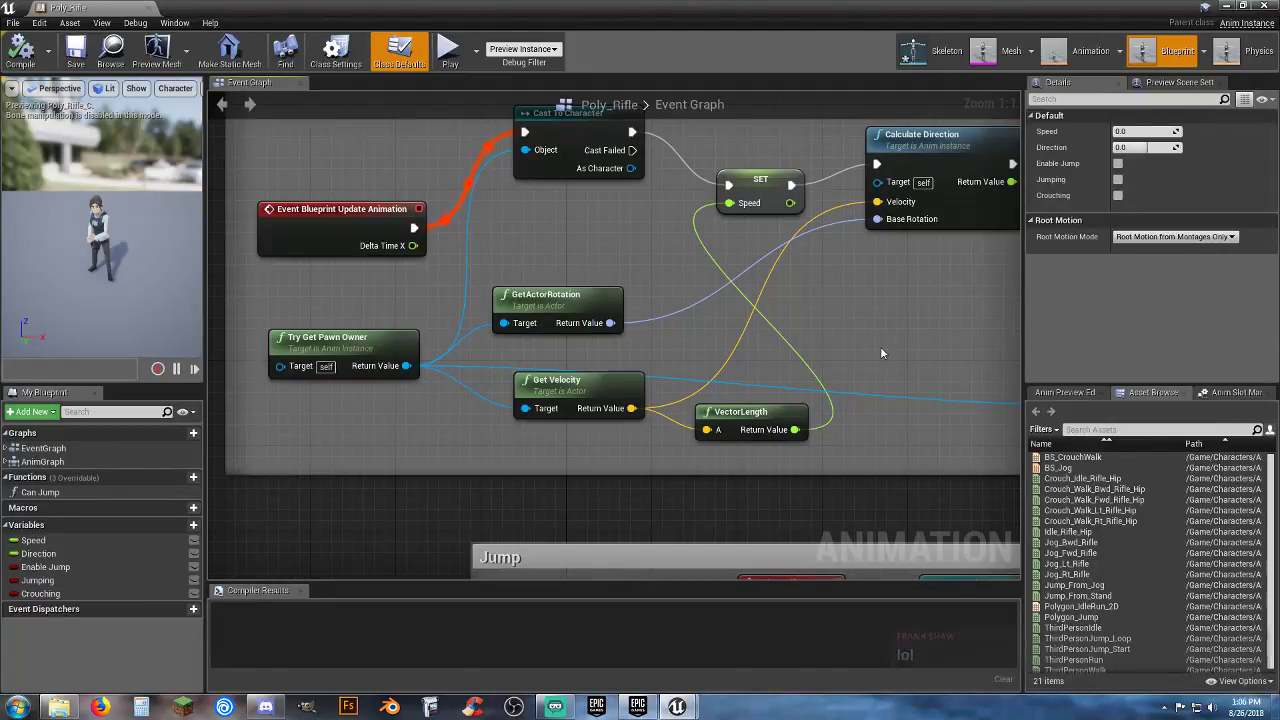
right_drag(881, 353, 859, 418)
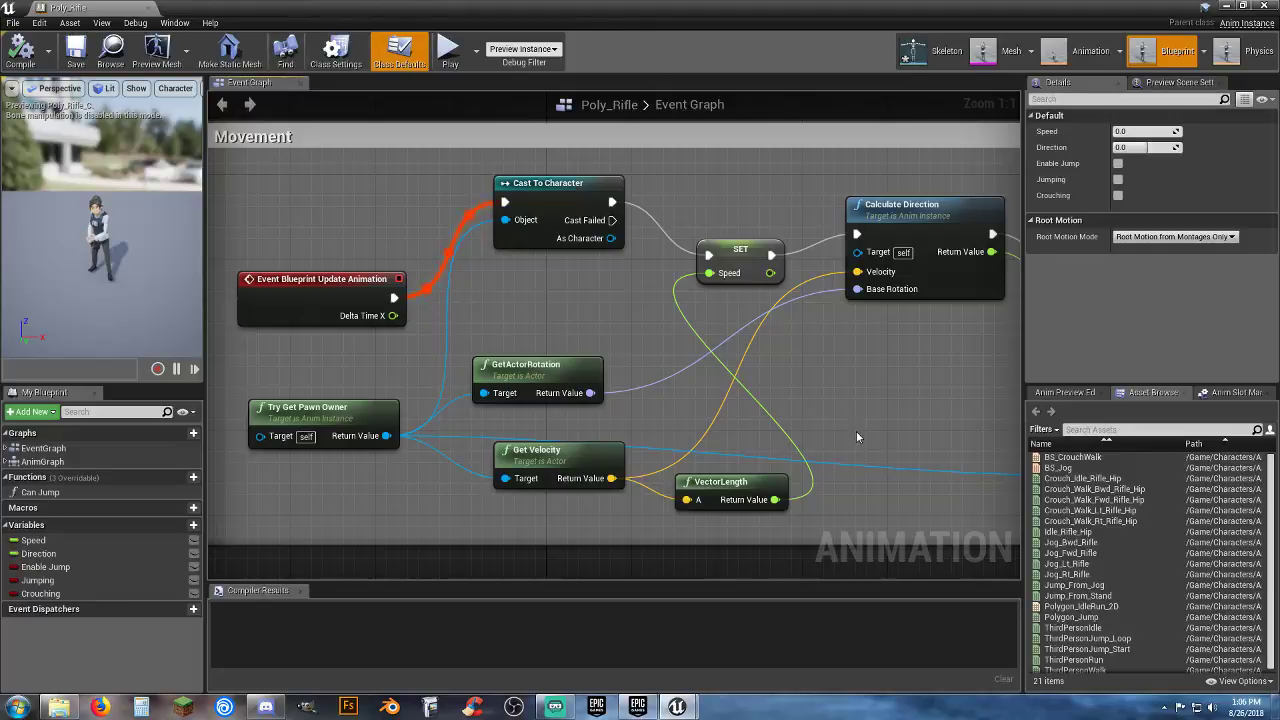
scroll(856, 431, down, 3)
right_drag(856, 431, 450, 279)
scroll(826, 367, down, 1)
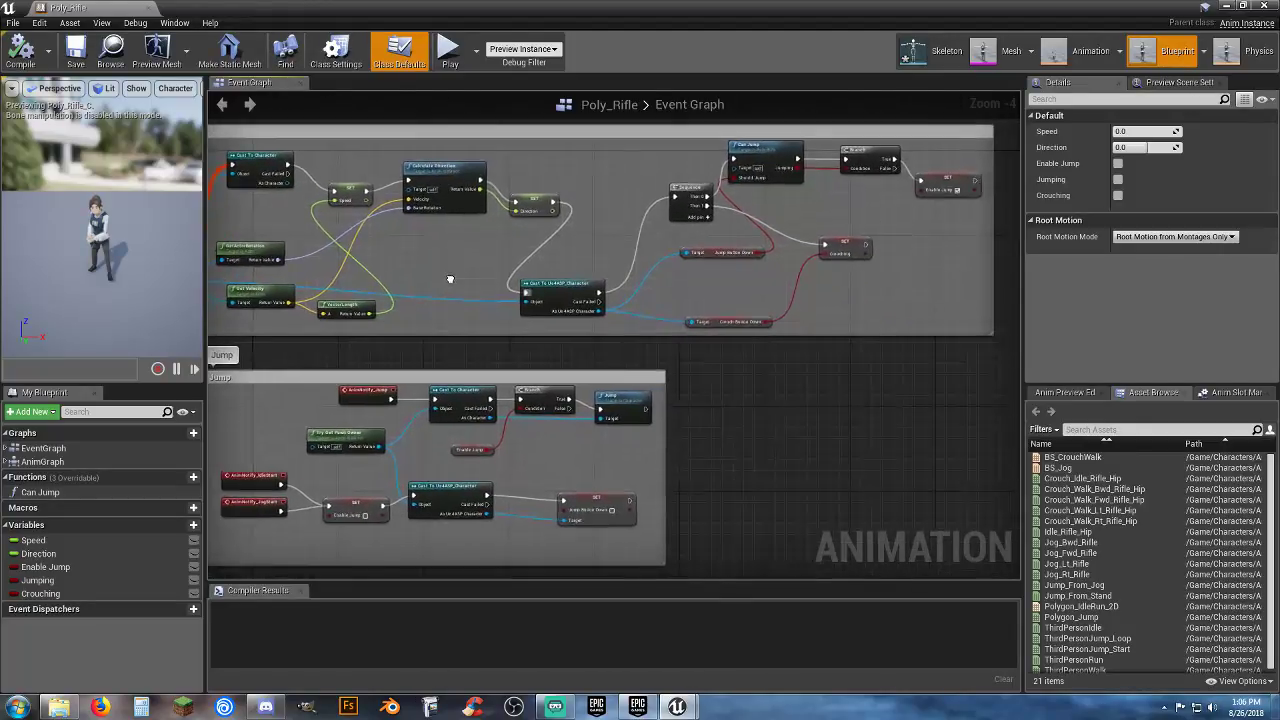
Step: Inspect the Cast To Ue4ASP_Character nodes in Poly_Rifle's Movement and Jump sections and the variables they feed
scroll(472, 281, up, 4)
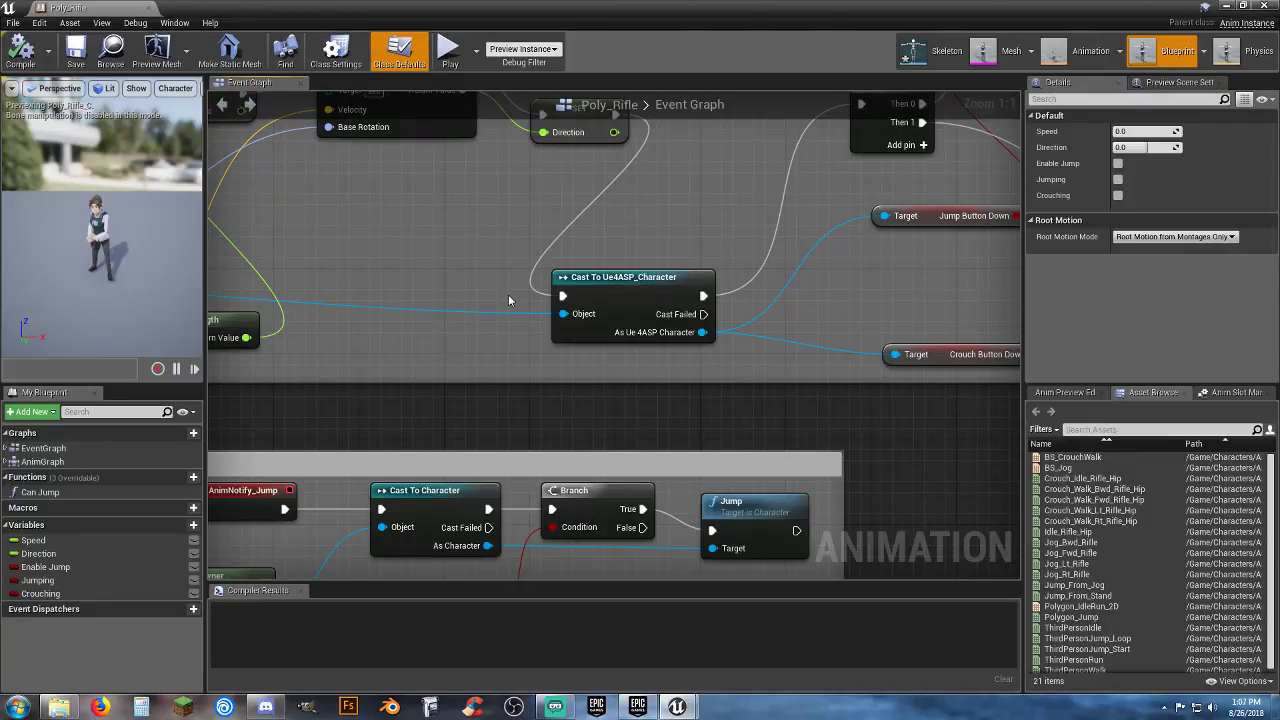
right_drag(658, 409, 597, 408)
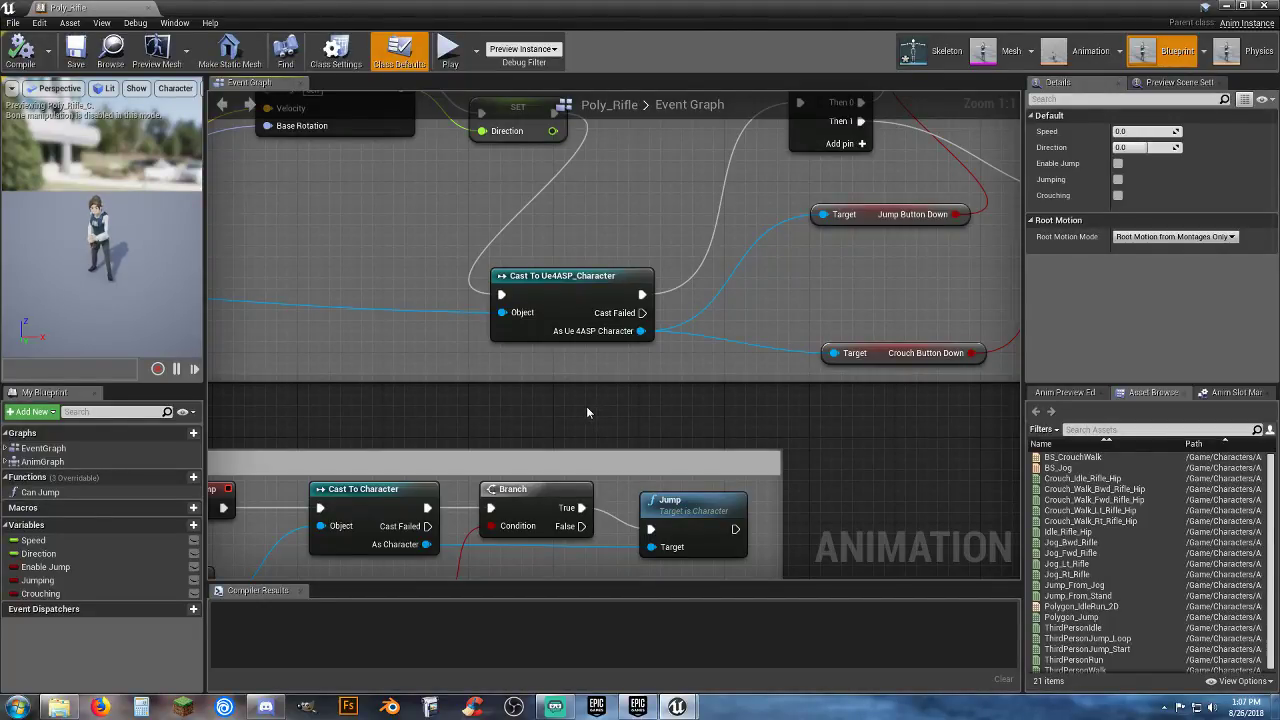
right_drag(586, 412, 834, 206)
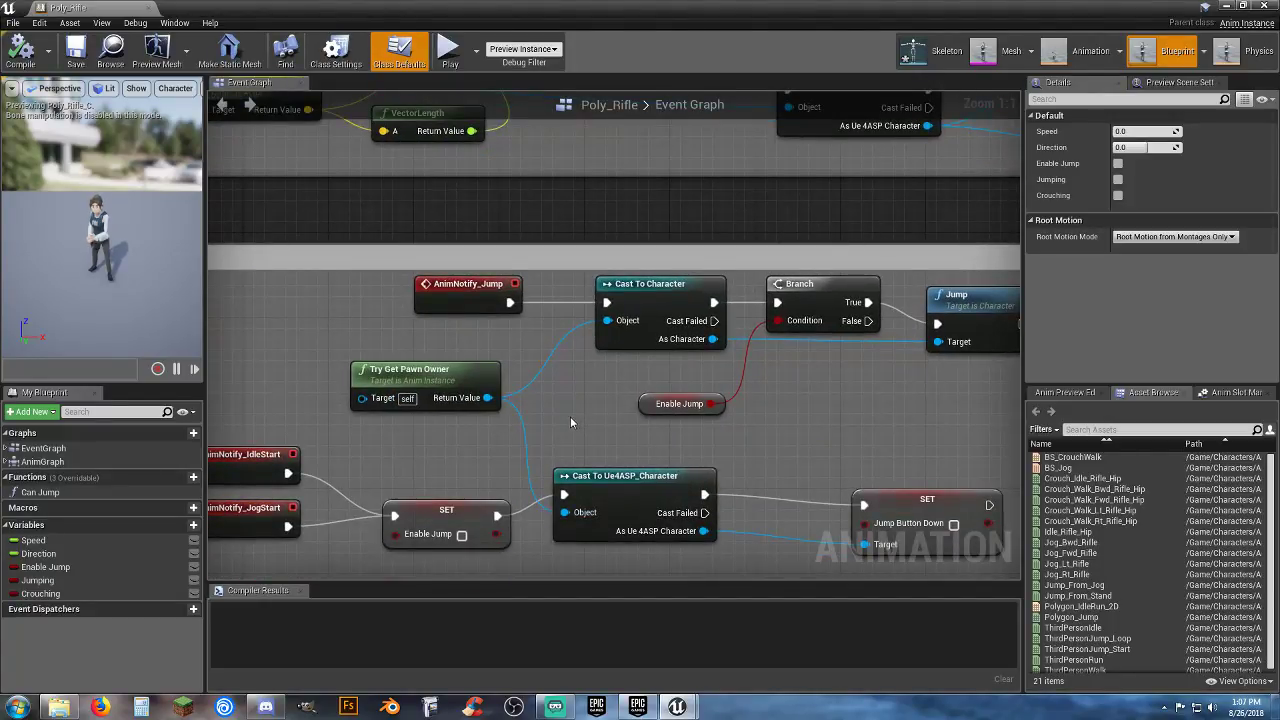
right_drag(567, 422, 614, 319)
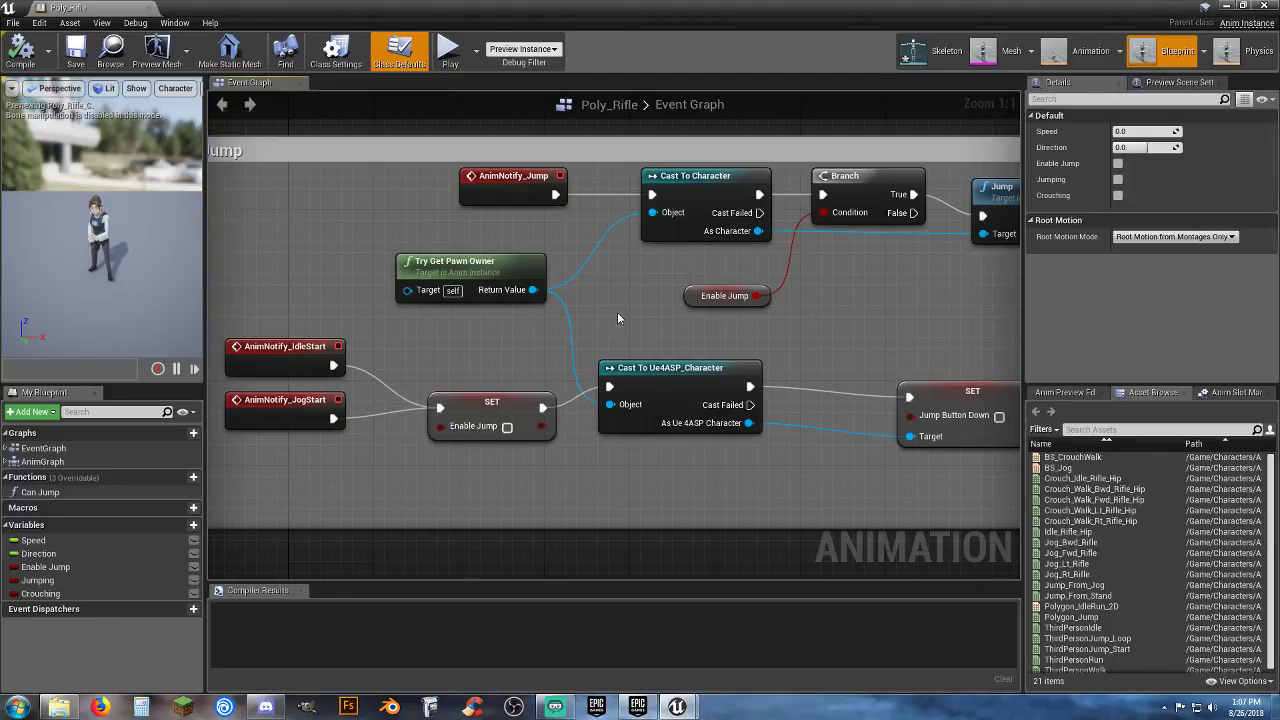
right_drag(624, 318, 655, 341)
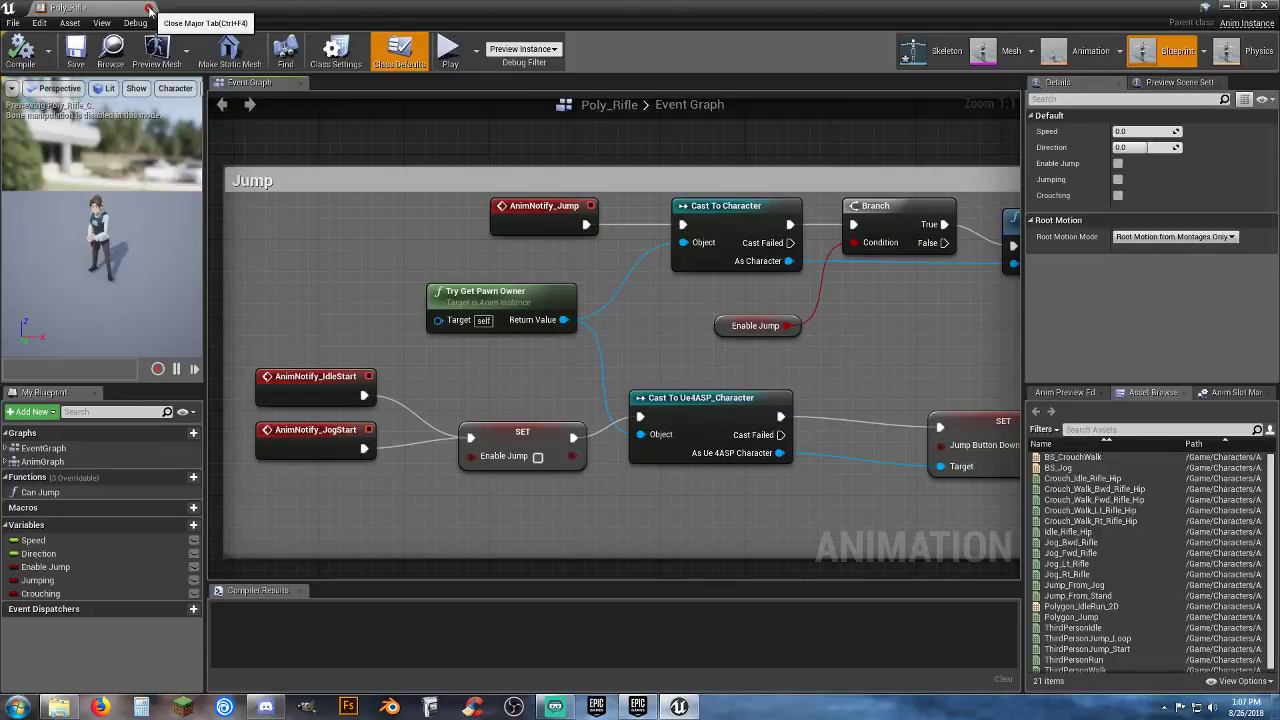
Step: Return to the level editor and view the assets in the Unarmed and Rifle animation folders
key(alt+Tab)
click(600, 649)
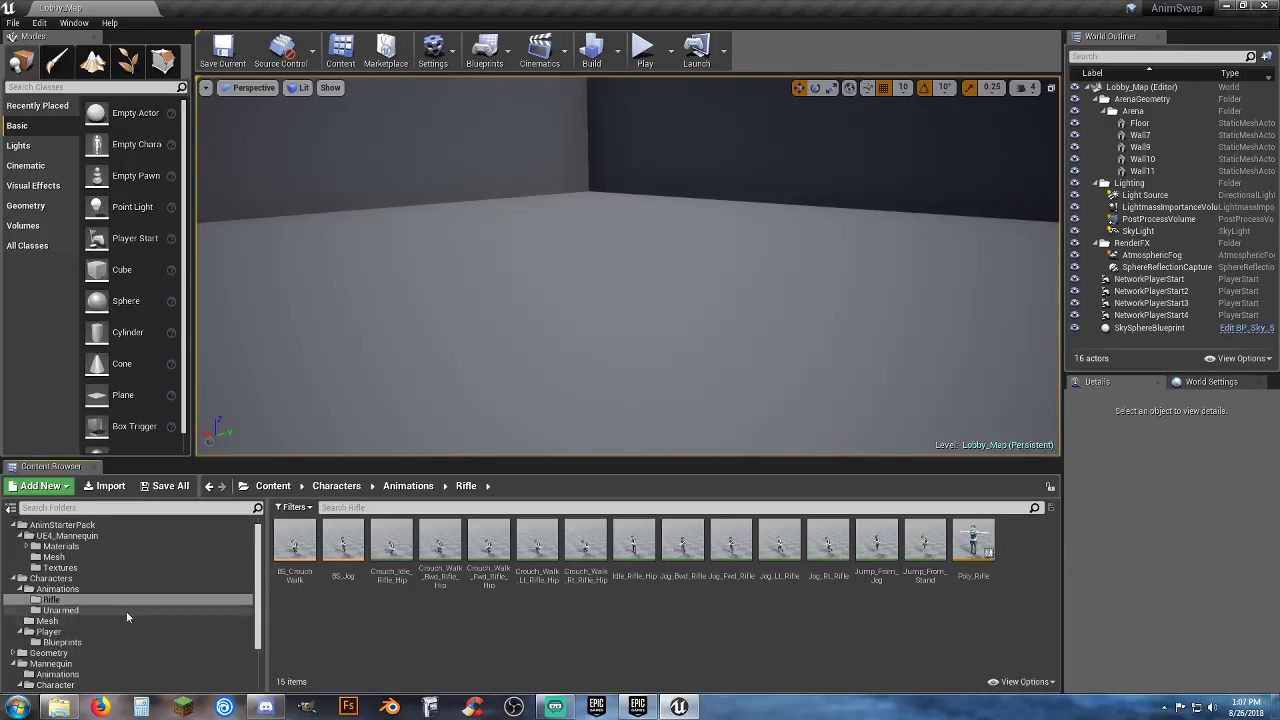
click(91, 610)
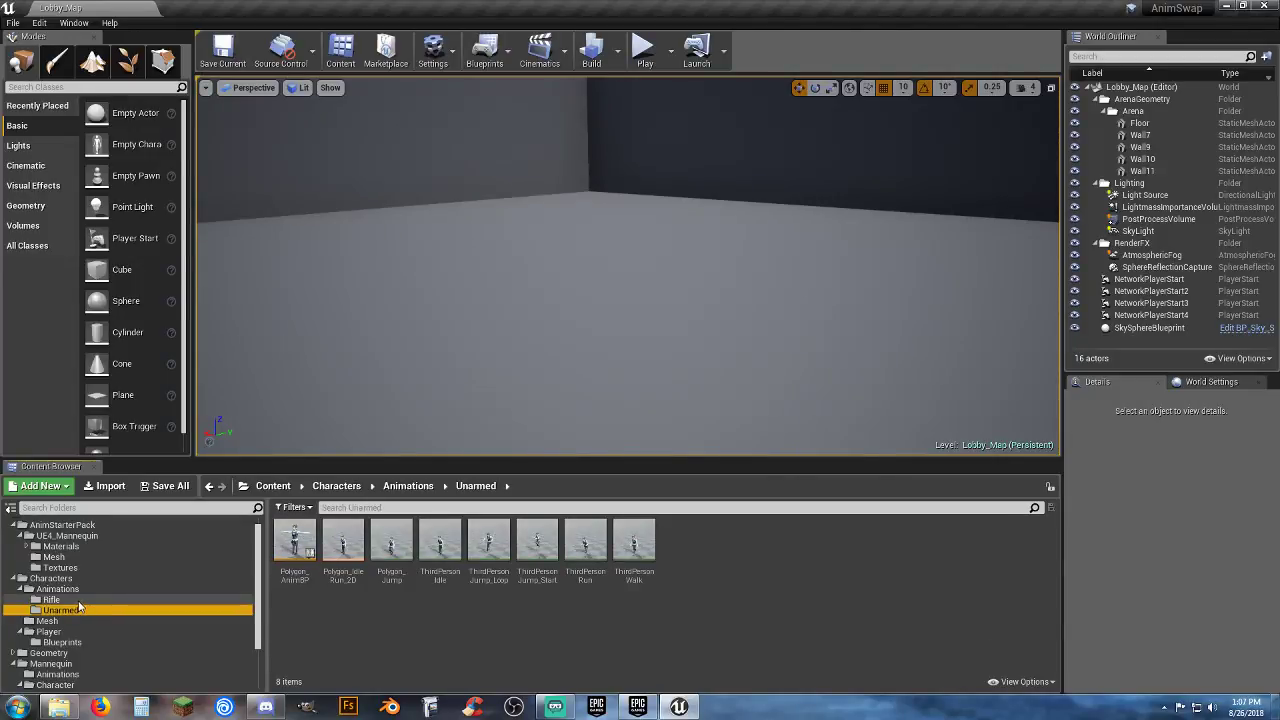
click(72, 600)
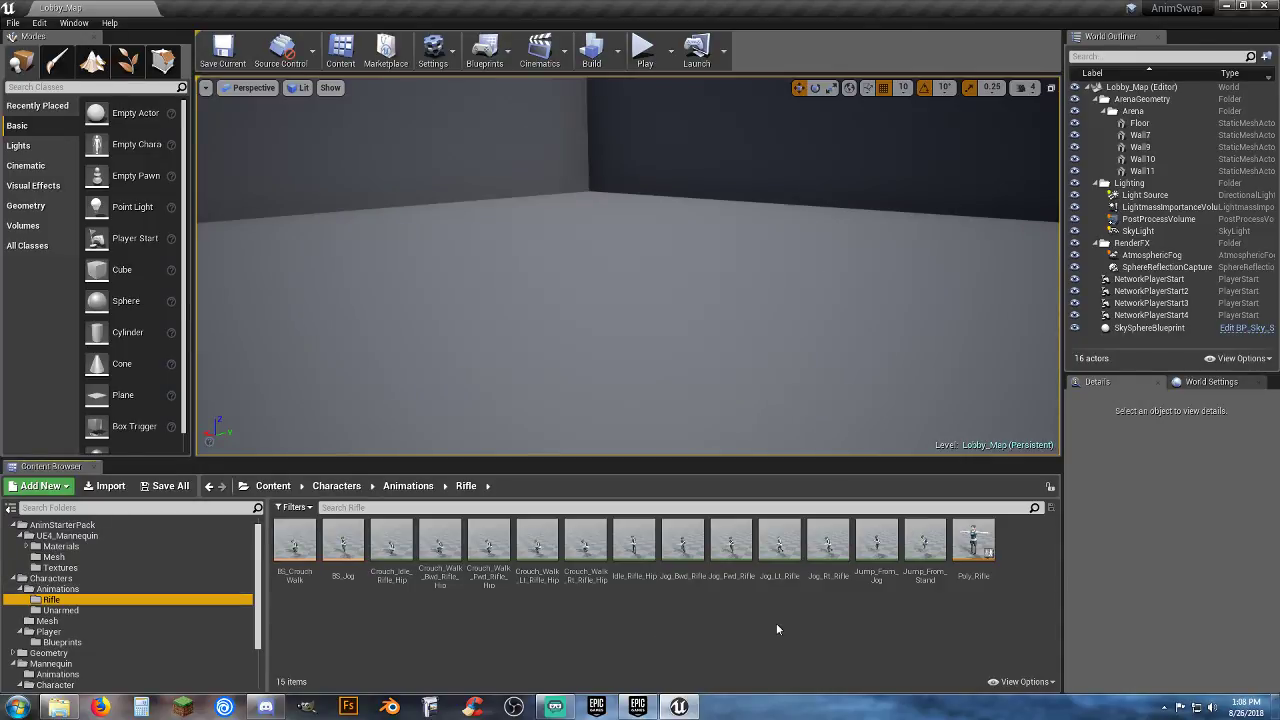
Step: Reopen Poly_Rifle, review the complete Jump section of its Event Graph, and close the blueprint
double_click(972, 548)
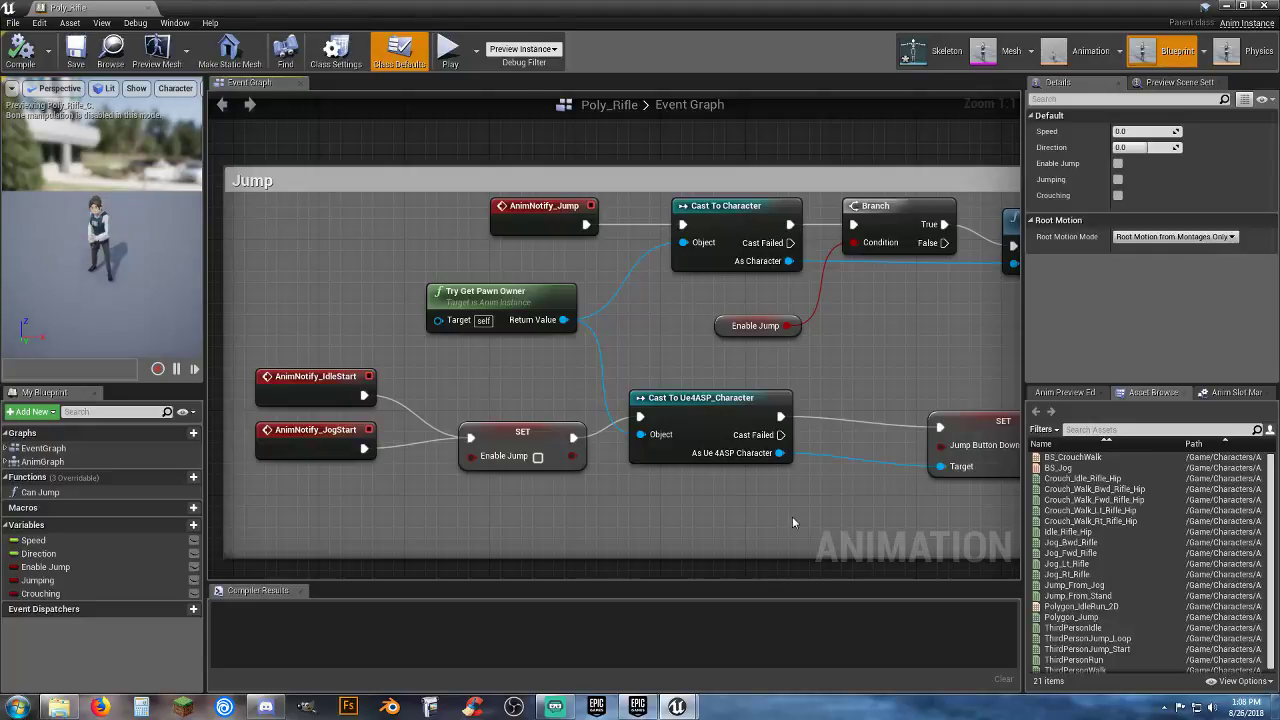
mouse_move(793, 516)
right_down()
mouse_move(552, 487)
mouse_move(783, 515)
right_up()
scroll(800, 516, down, 3)
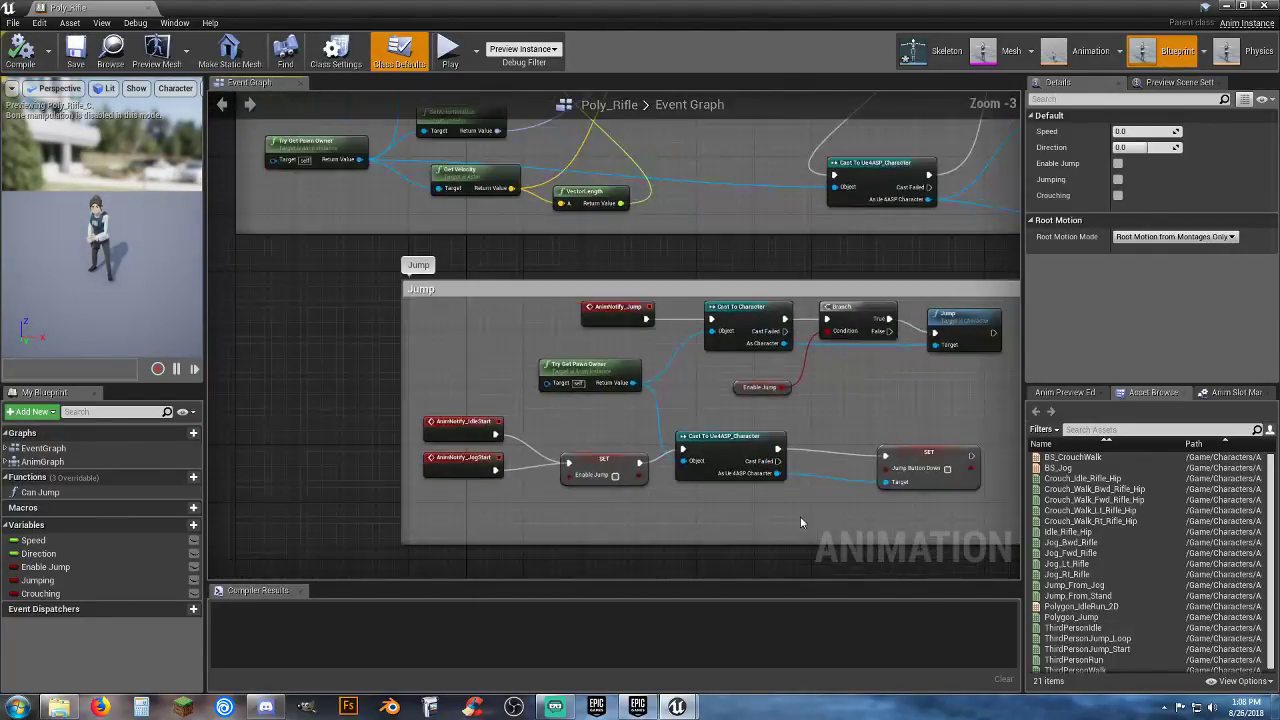
right_drag(771, 263, 666, 237)
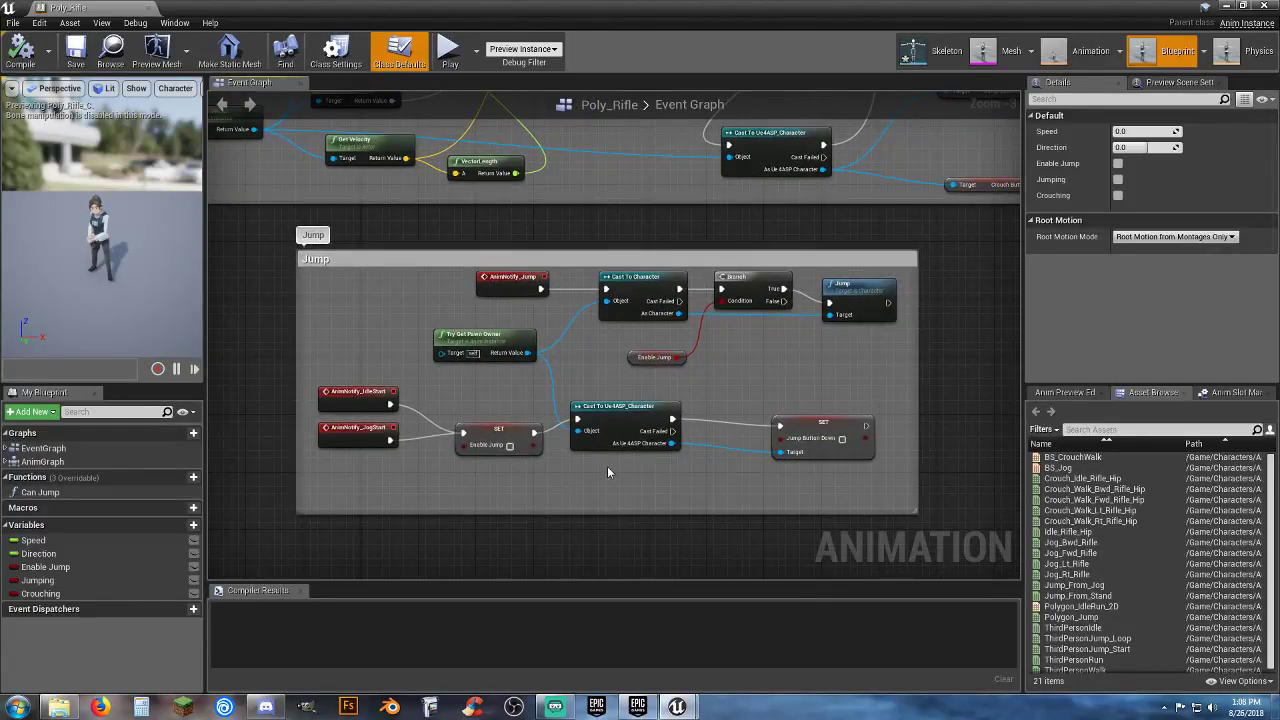
click(150, 8)
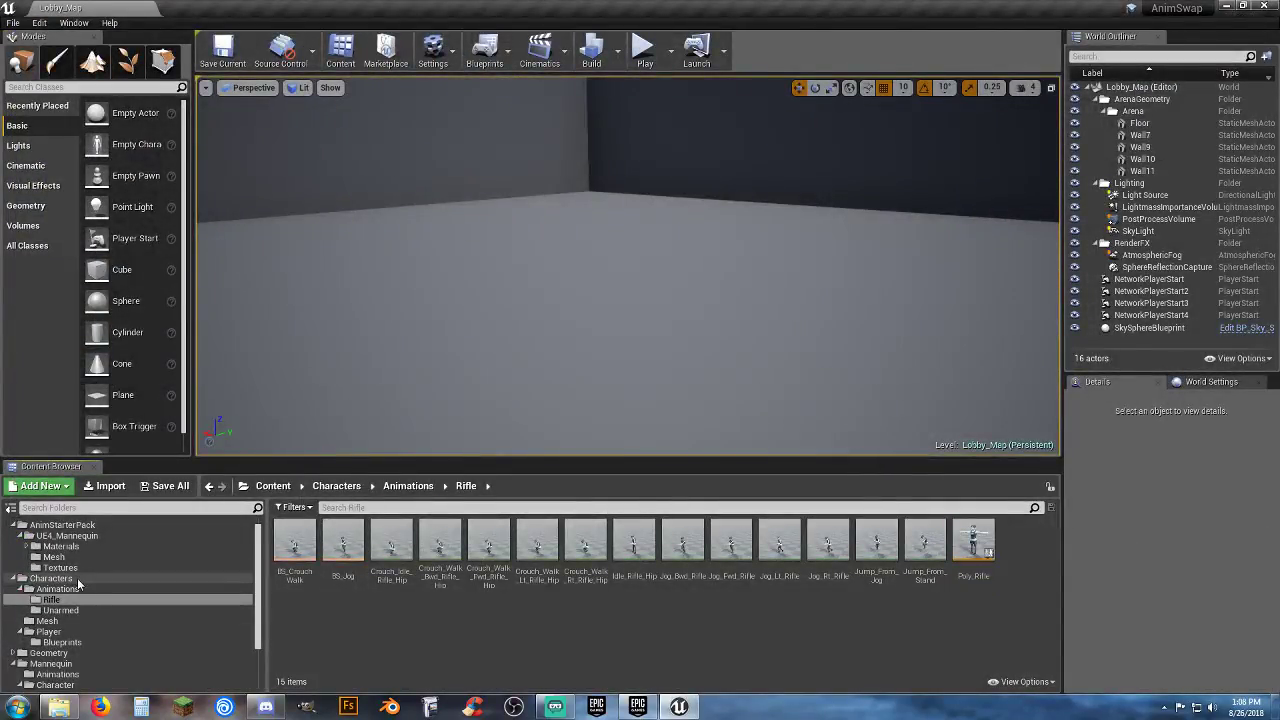
Step: Open the Player_Base blueprint in Characters/Player/Blueprints and move the Jump comment group with its nodes into the empty space below Touch input
click(62, 642)
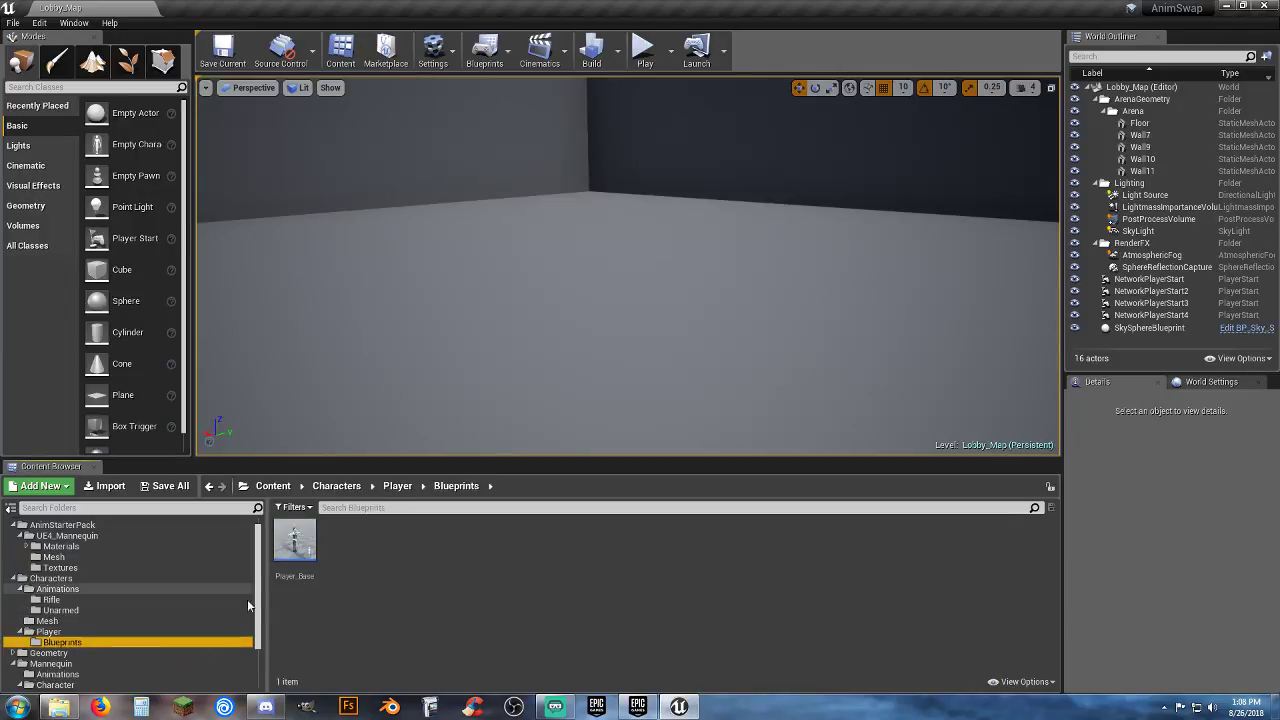
double_click(290, 583)
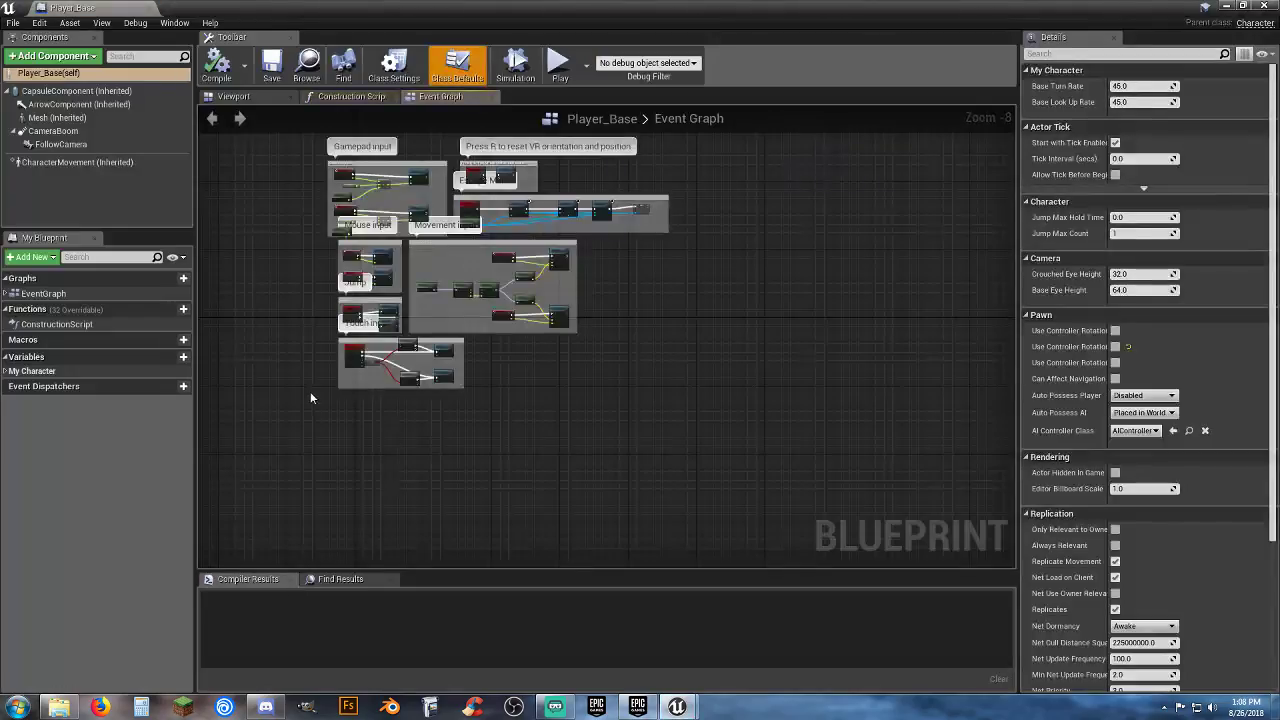
scroll(490, 445, up, 8)
right_drag(598, 397, 465, 338)
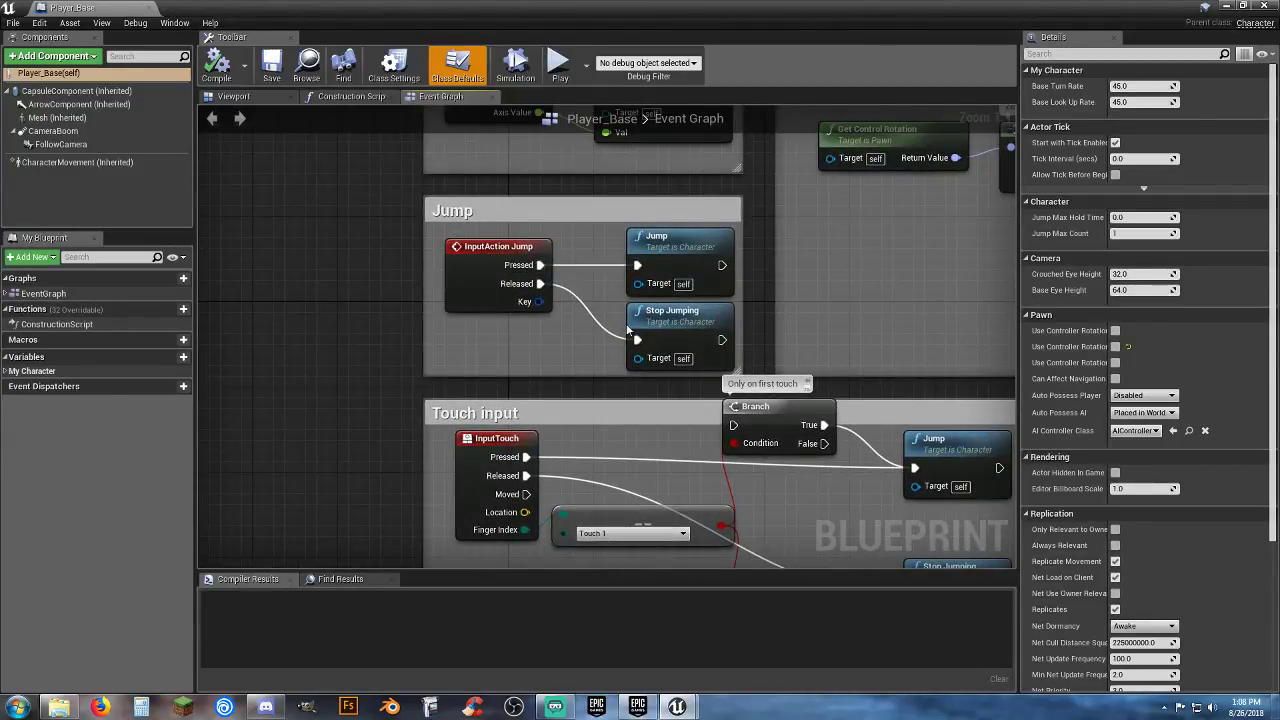
mouse_move(688, 243)
scroll(560, 342, down, 2)
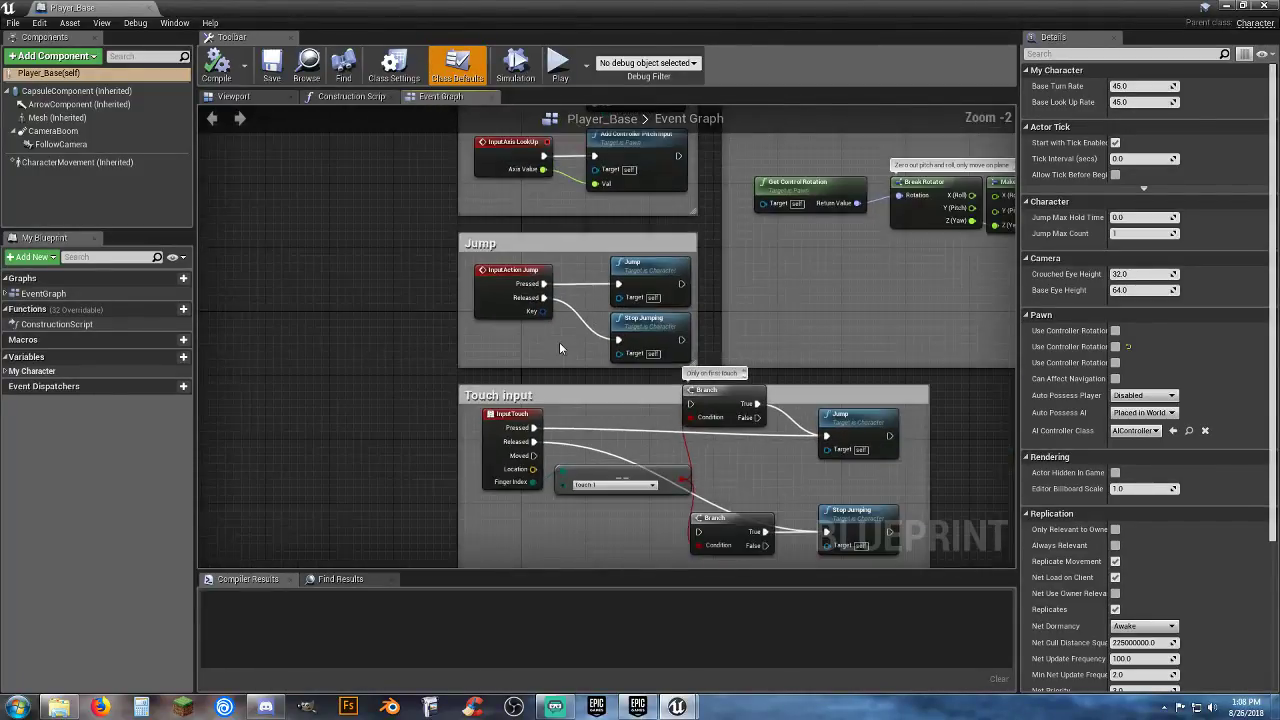
drag(438, 217, 710, 380)
scroll(642, 406, down, 5)
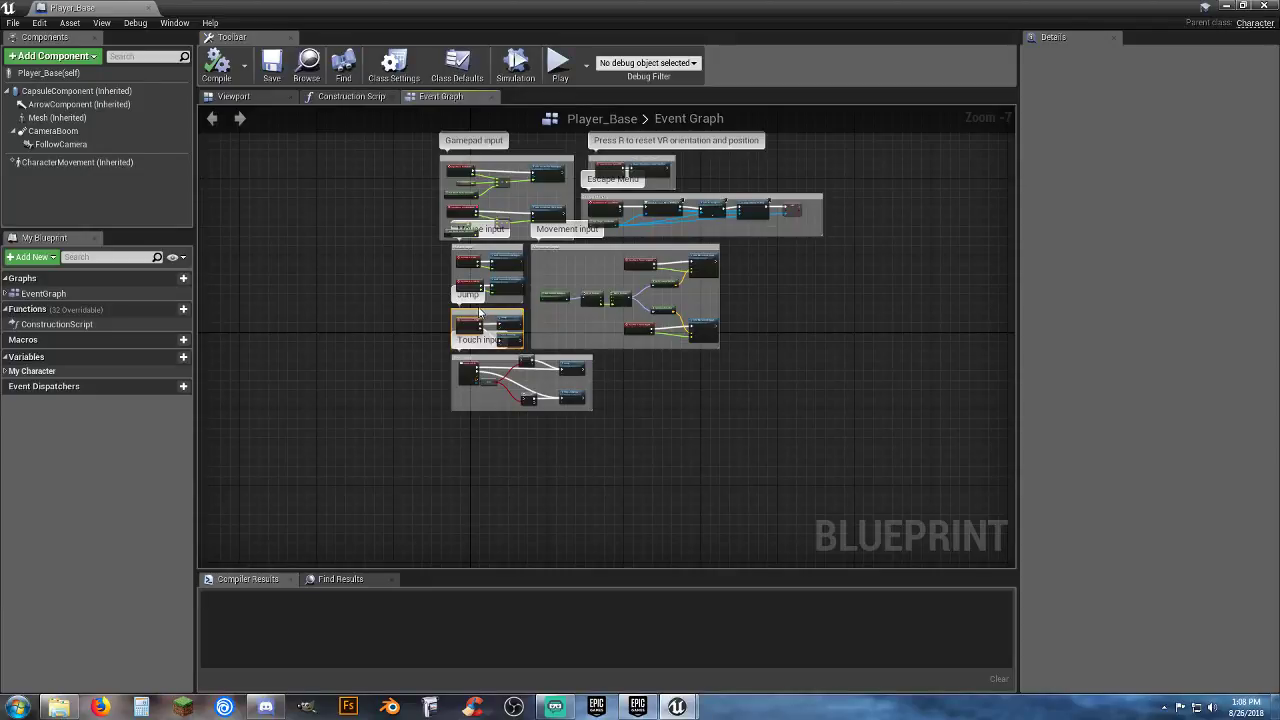
drag(480, 313, 500, 497)
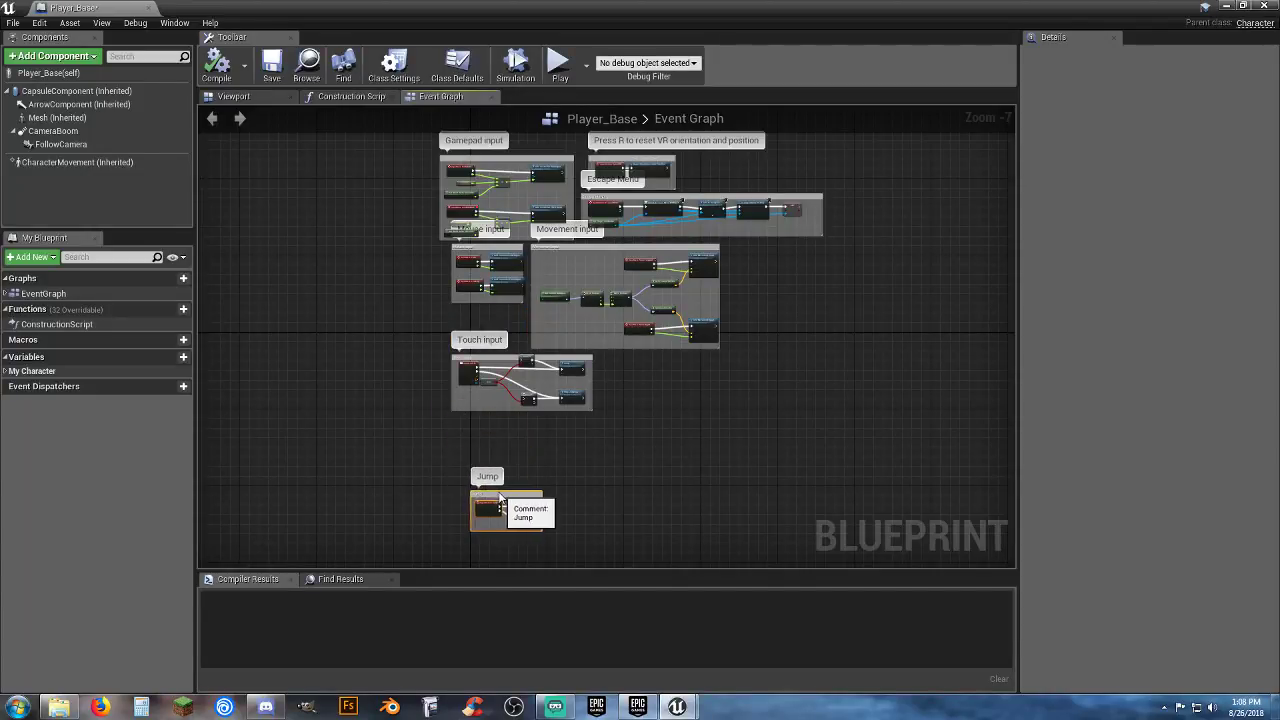
Step: Bring the moved Jump group into view and dock the Player_Base editor beside Lobby_Map in the main editor window
scroll(522, 477, up, 8)
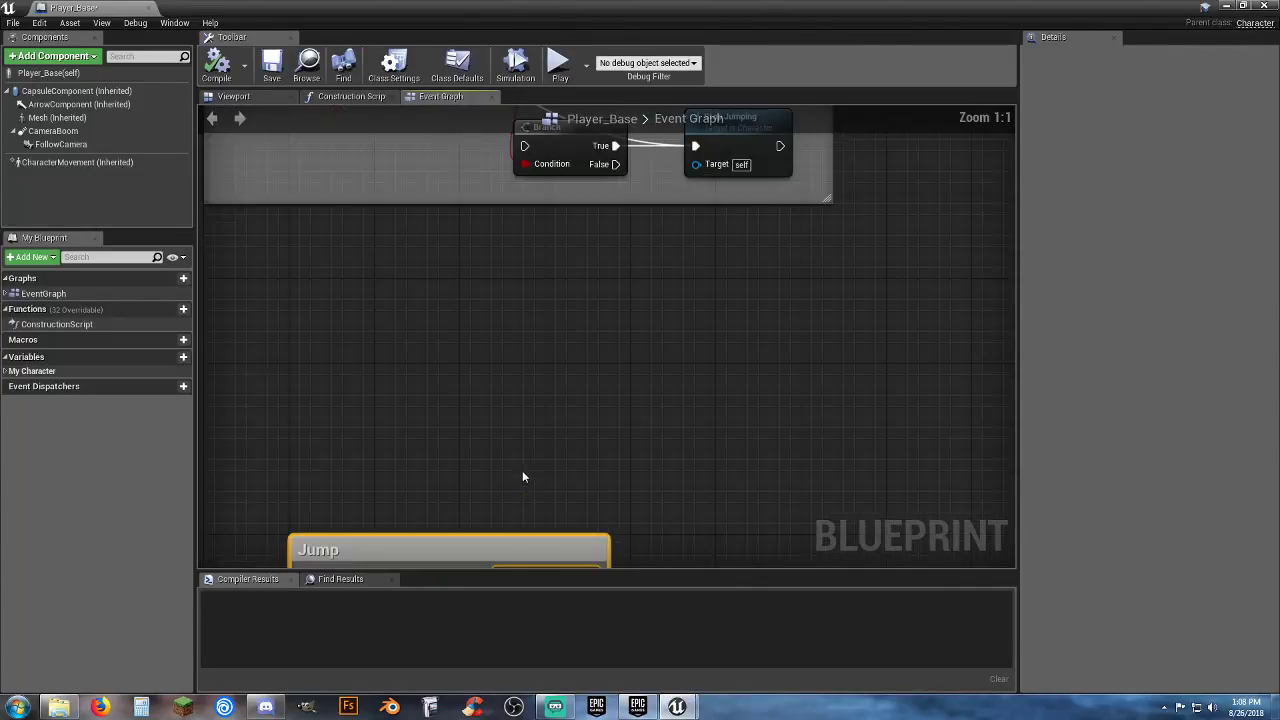
right_drag(522, 477, 586, 180)
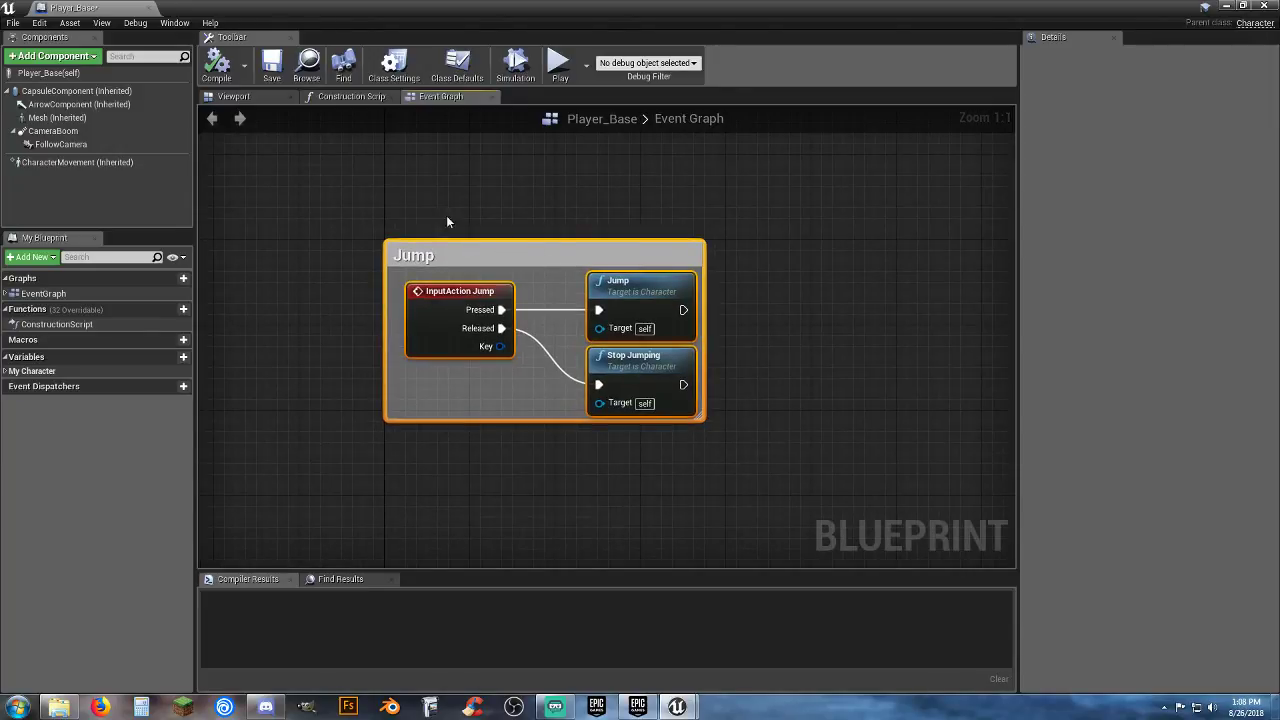
double_click(112, 6)
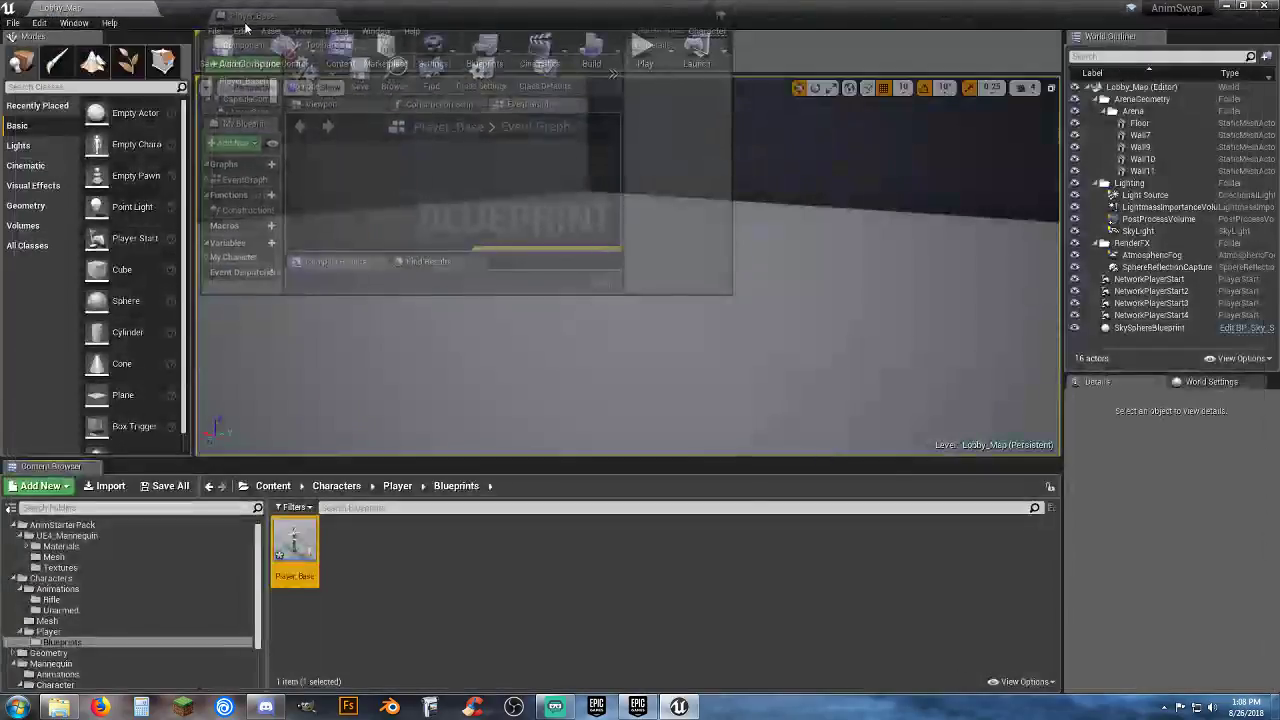
drag(274, 23, 250, 9)
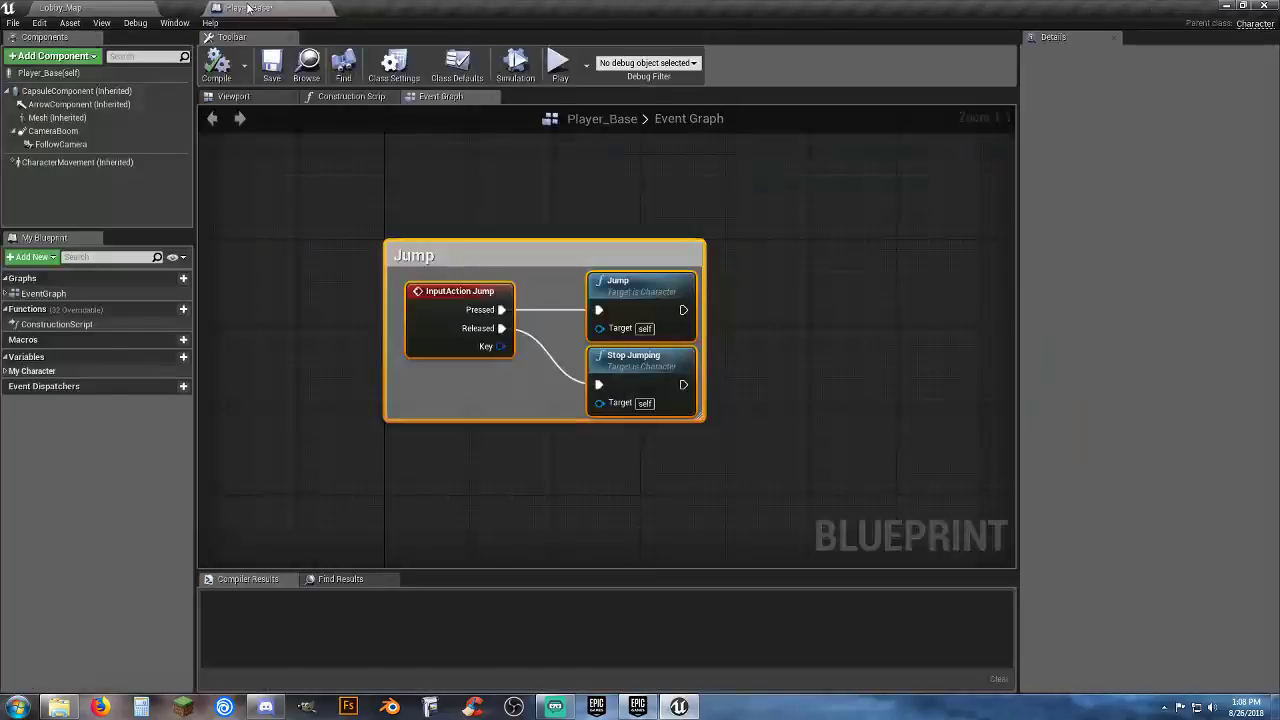
Step: Return to the level editor and open the UE4ASP_Character blueprint from the AnimStarterPack folder
click(121, 12)
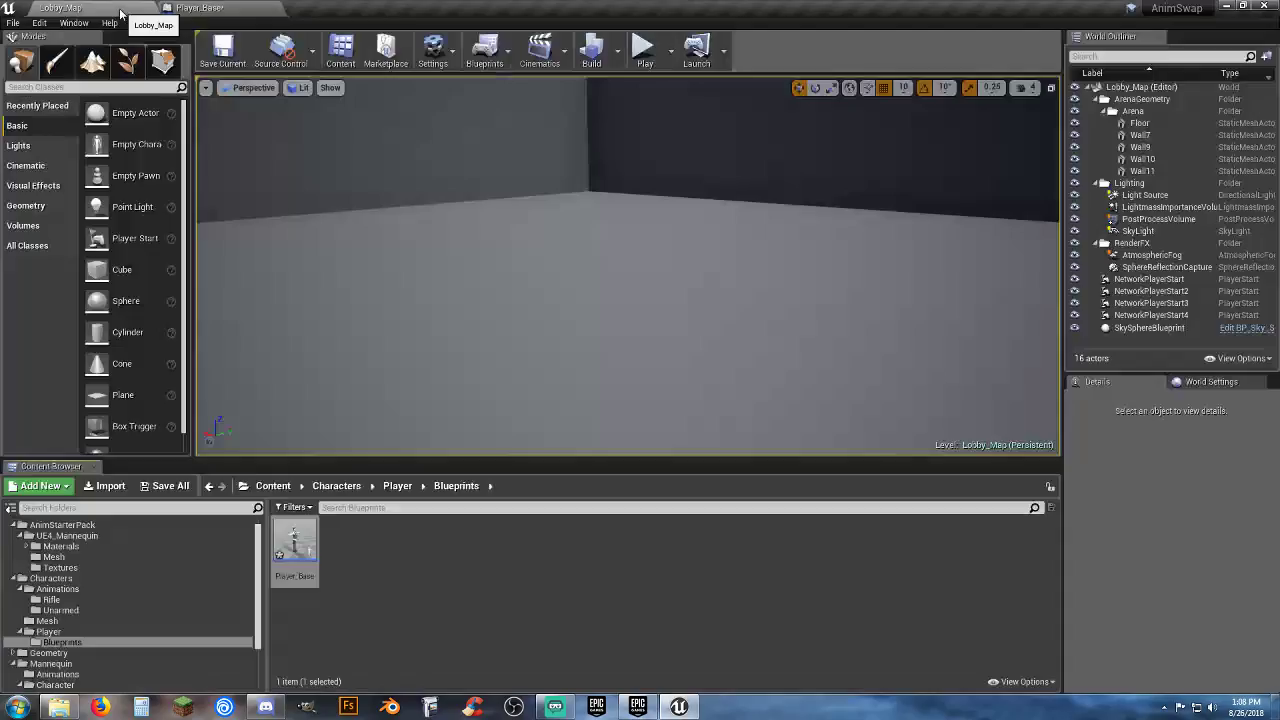
click(67, 536)
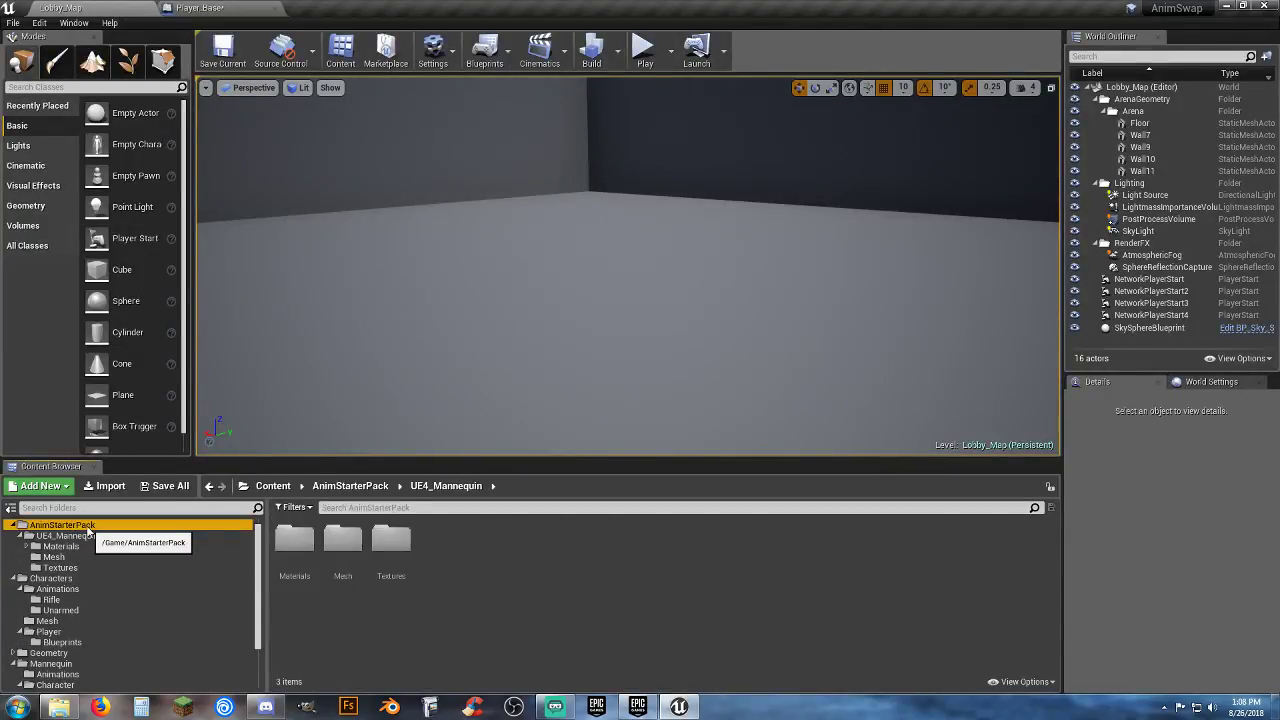
click(62, 525)
scroll(977, 584, down, 3)
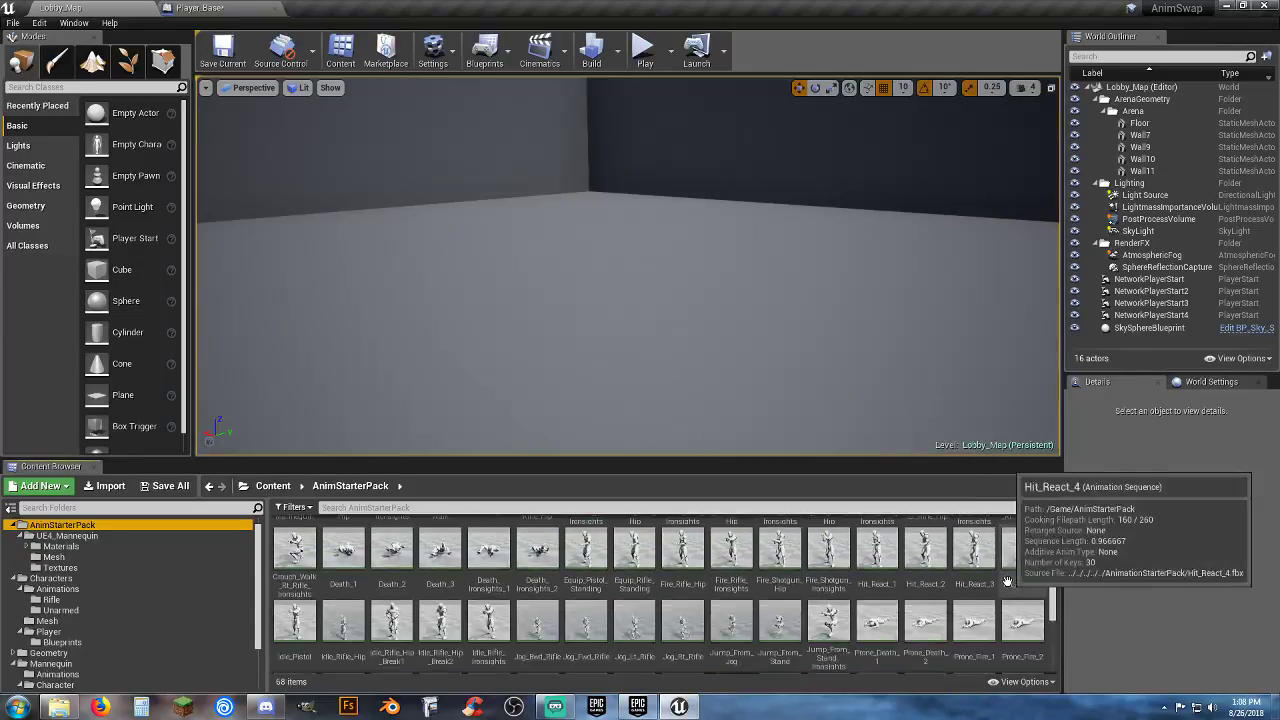
scroll(977, 584, down, 3)
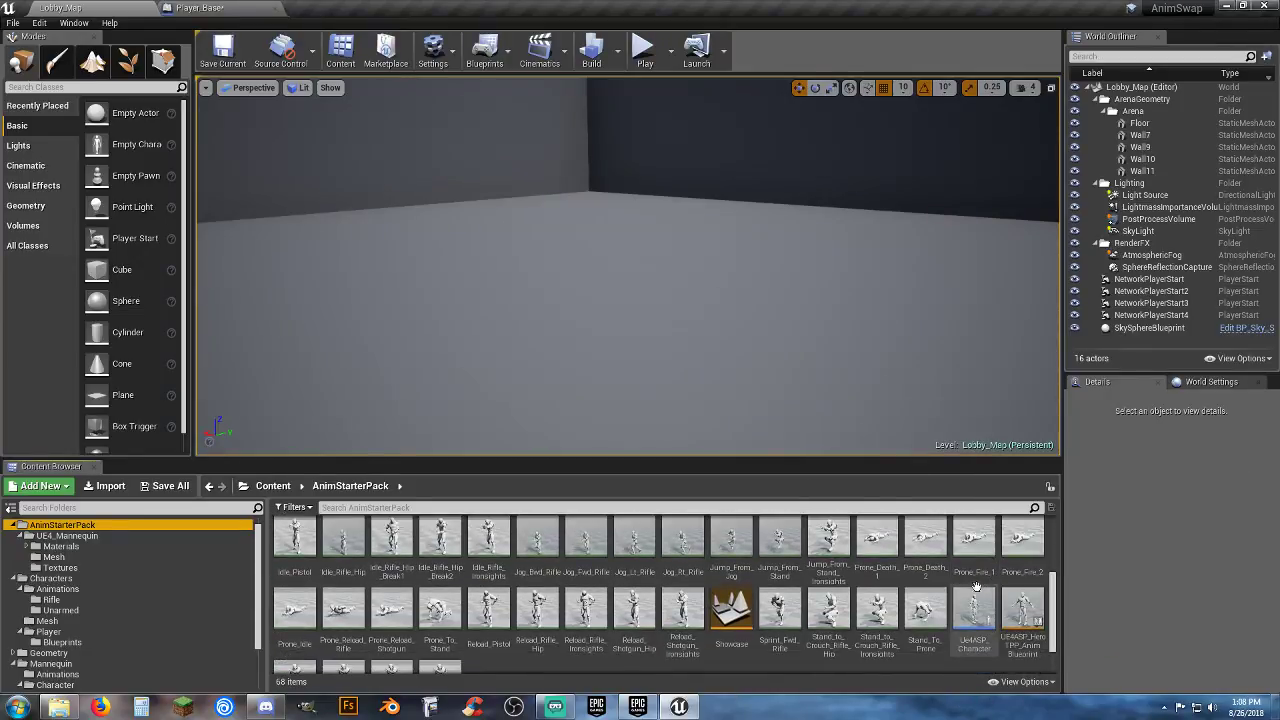
double_click(975, 640)
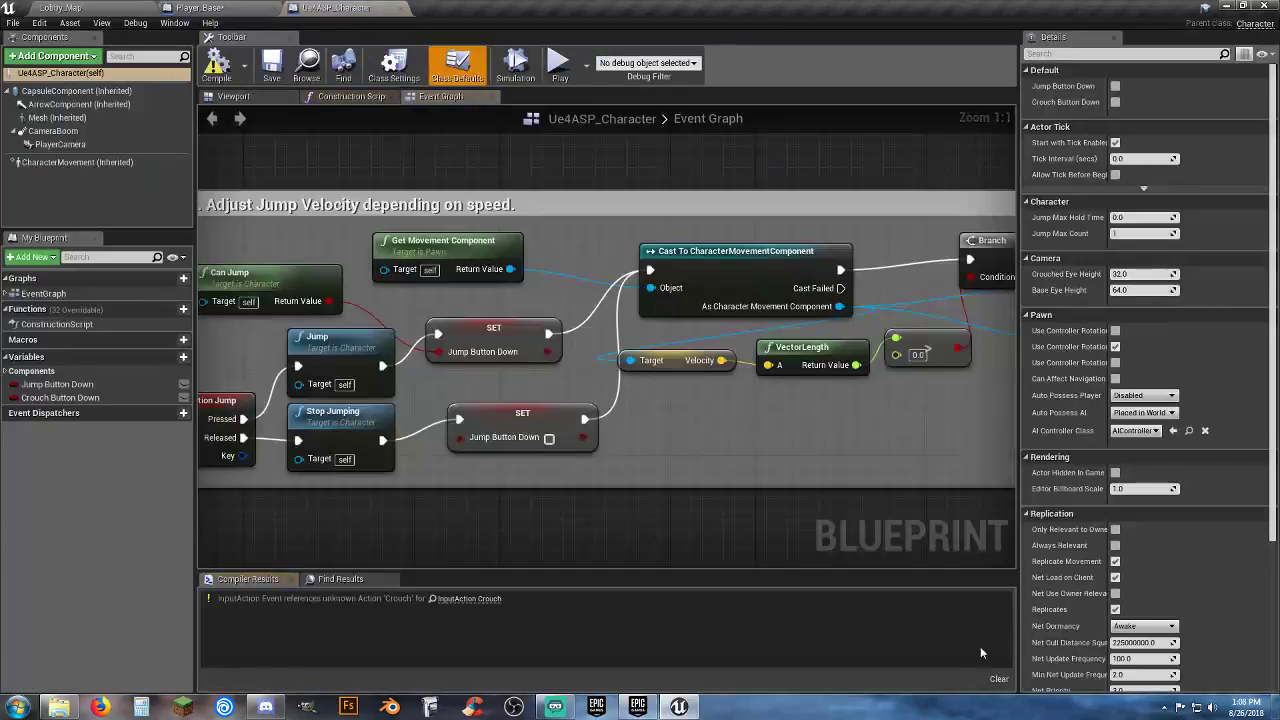
Step: Copy every node in Ue4ASP_Character's Jump Input section except the InputAction Jump event
scroll(698, 518, down, 4)
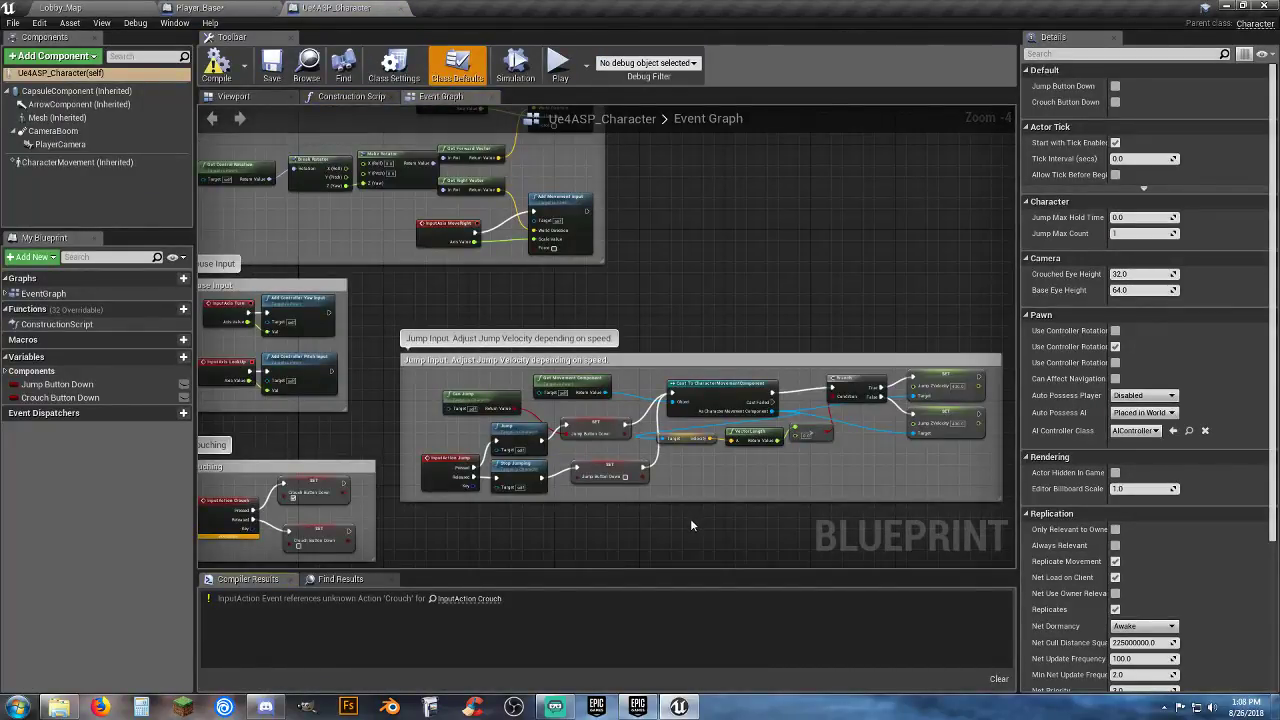
scroll(690, 518, up, 1)
scroll(430, 415, up, 1)
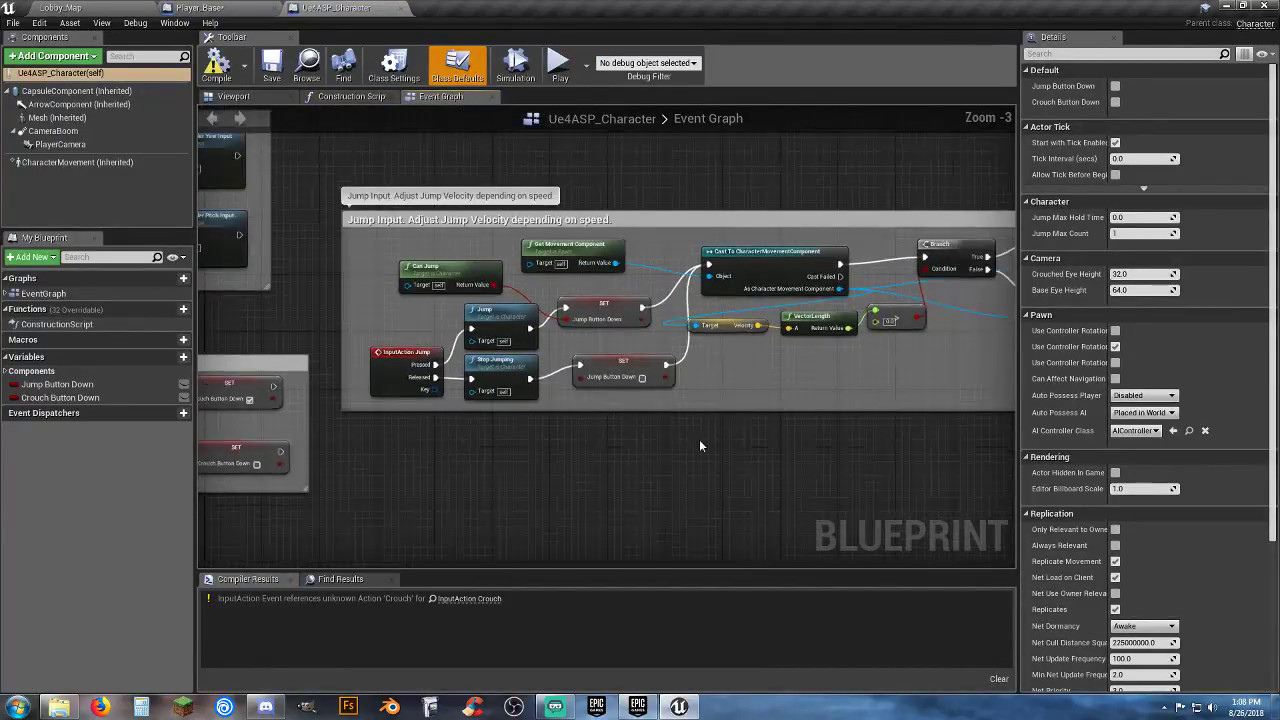
scroll(699, 439, down, 1)
right_drag(748, 437, 715, 427)
scroll(787, 458, down, 1)
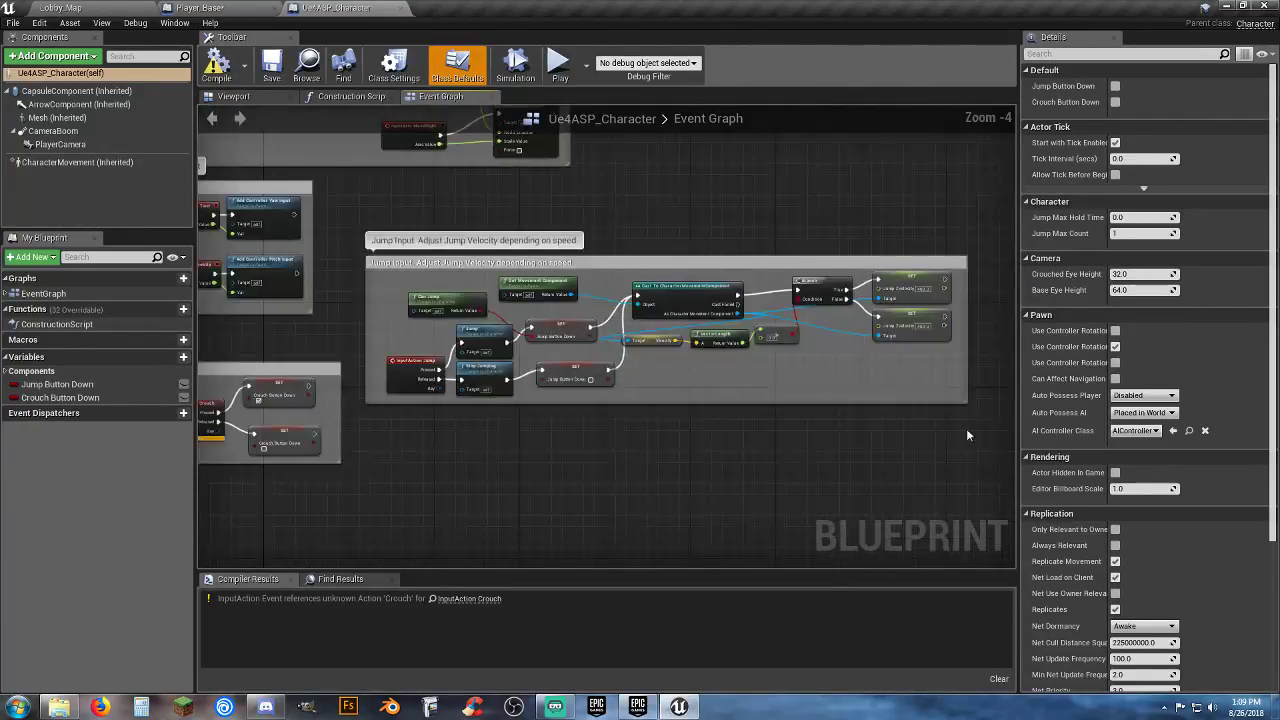
drag(973, 427, 530, 276)
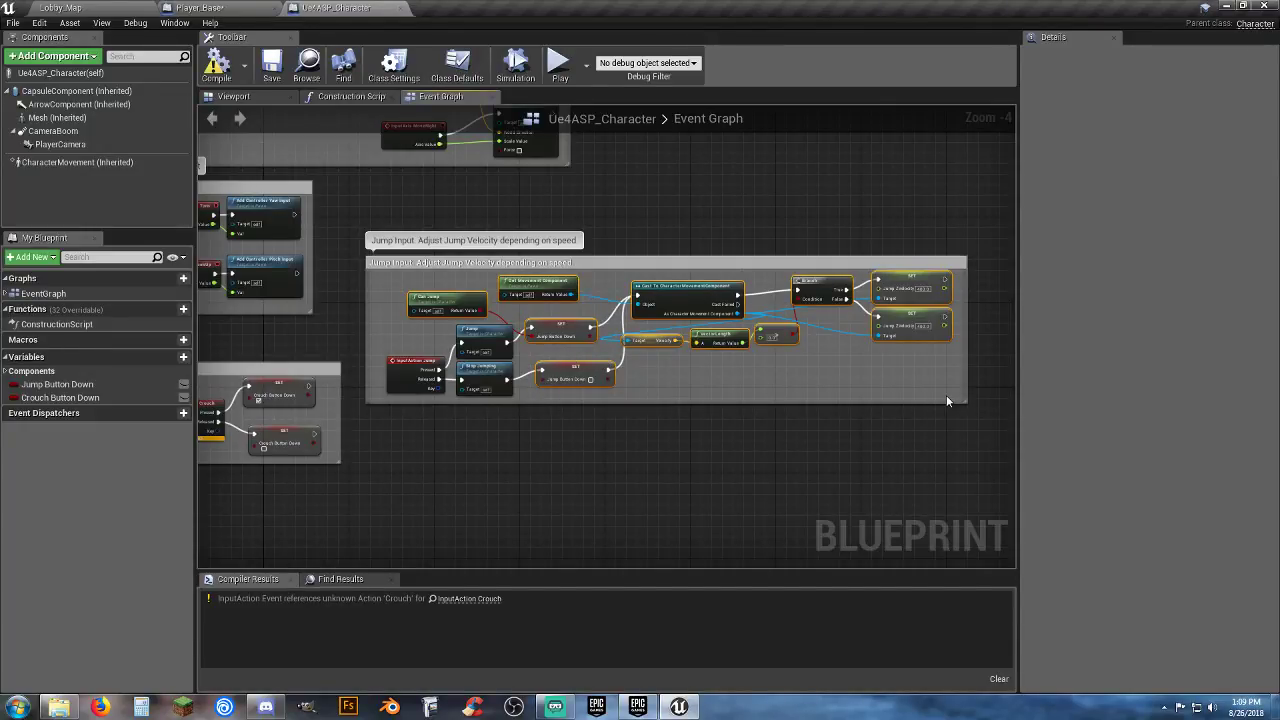
drag(946, 395, 465, 292)
Step: In Player_Base, extend the Jump comment box downward and delete the Jump and Stop Jumping nodes, keeping InputAction Jump
click(232, 9)
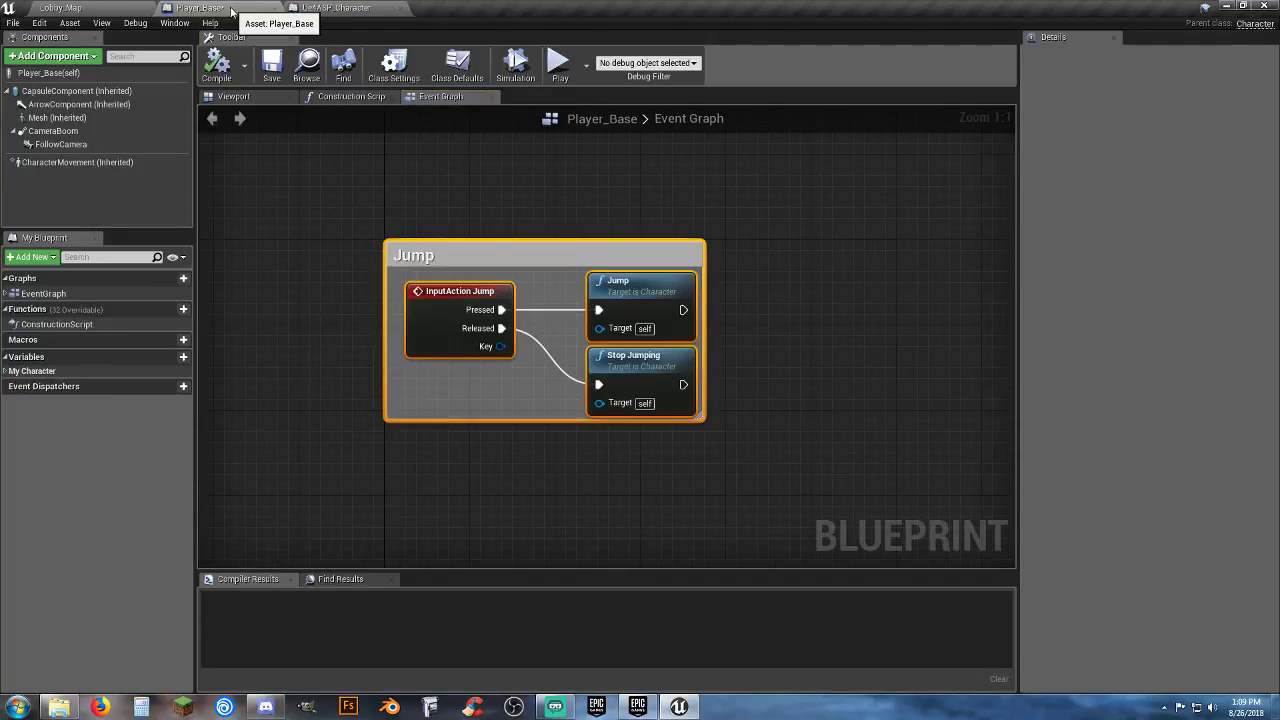
click(556, 437)
drag(549, 420, 546, 462)
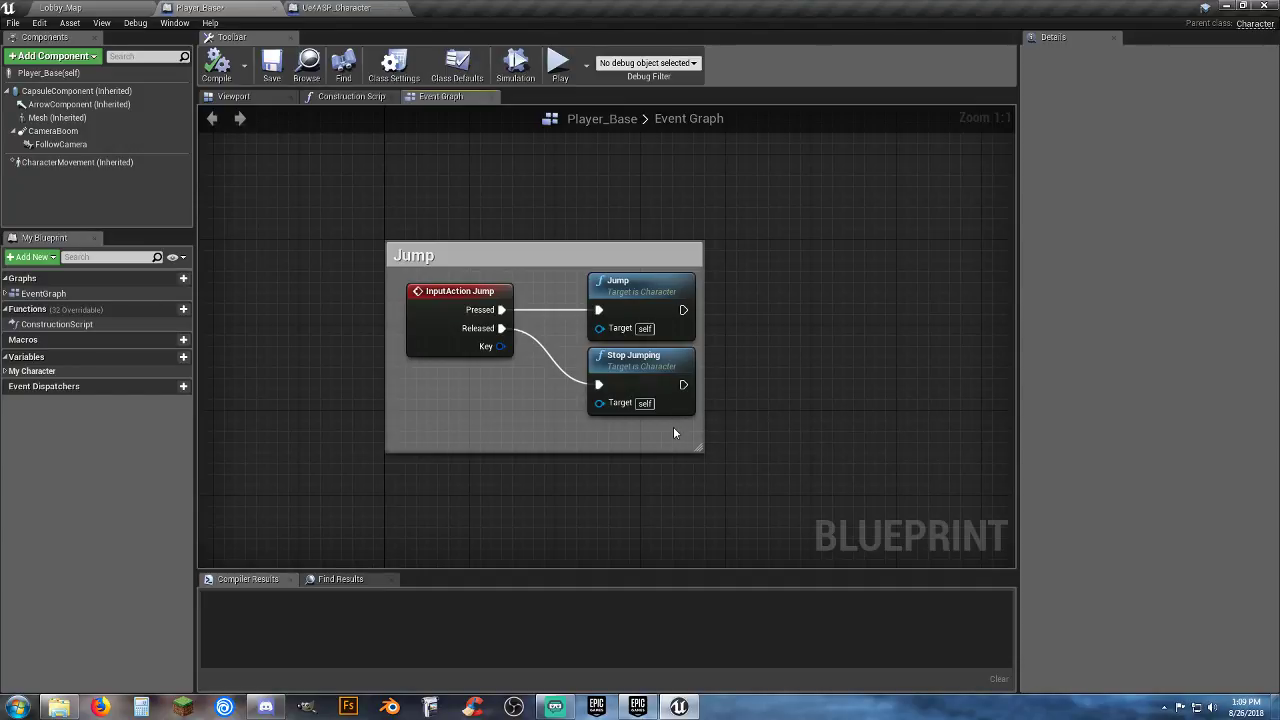
drag(561, 274, 645, 402)
key(Delete)
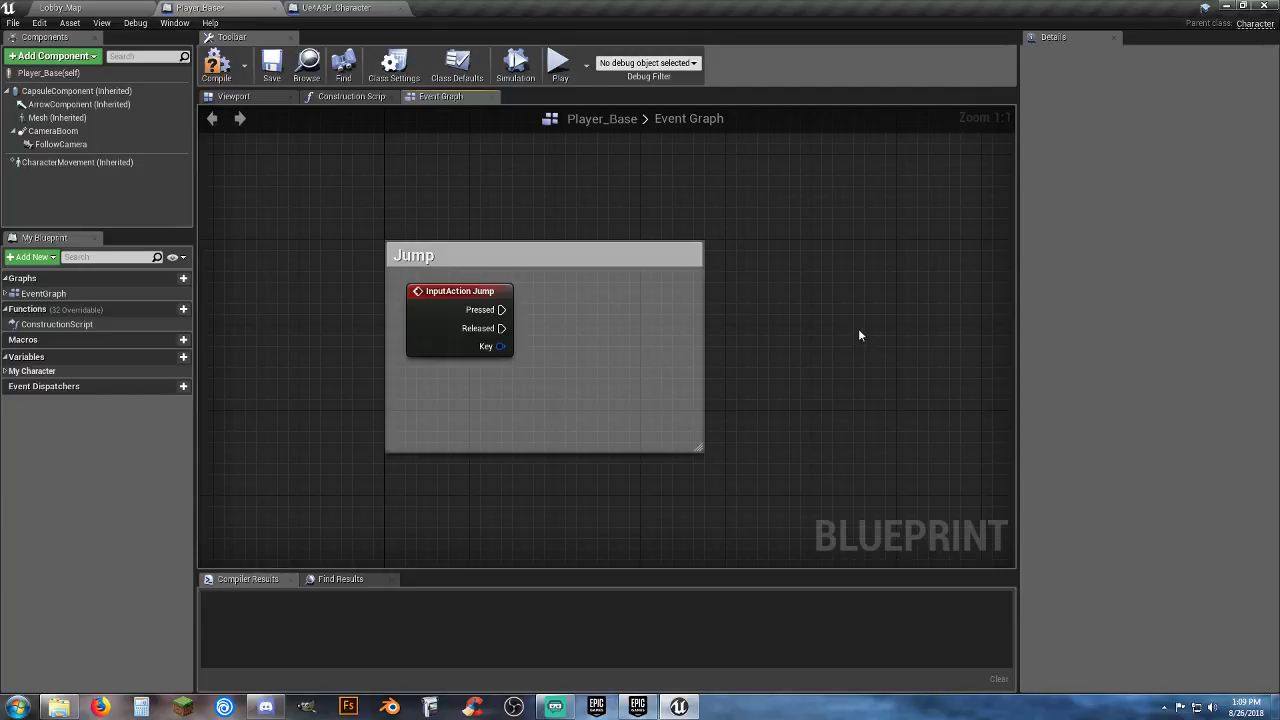
Step: Paste the copied jump nodes beside InputAction Jump and wire Pressed to Jump and Released to Stop Jumping, matching Ue4ASP_Character
key(ctrl+v)
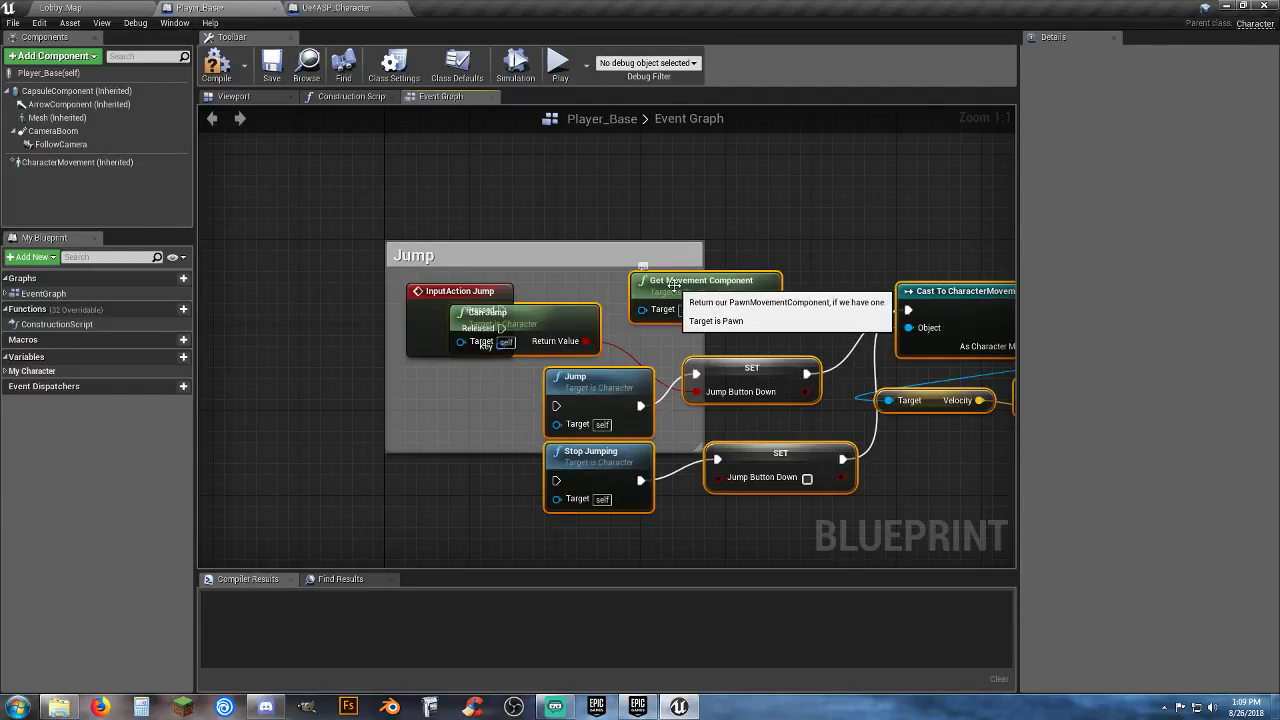
drag(673, 285, 683, 200)
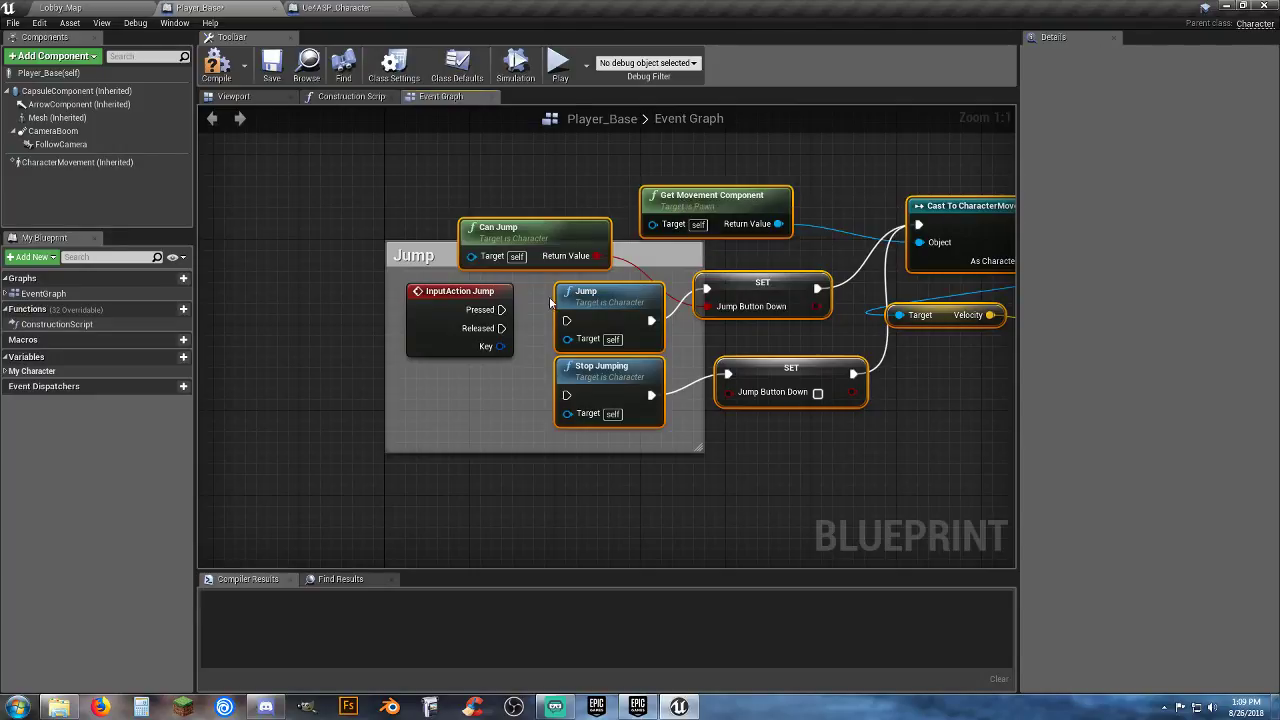
drag(502, 309, 566, 396)
click(320, 8)
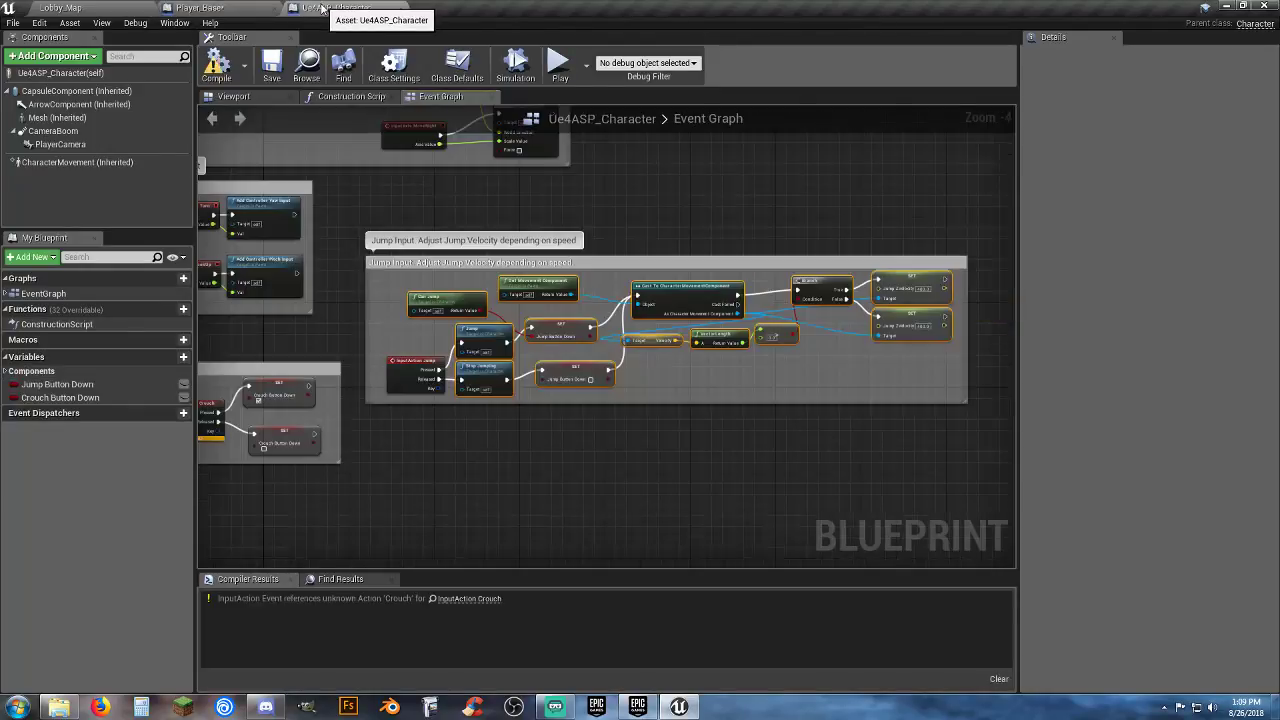
click(272, 8)
Step: Enlarge the Jump comment box upward and sideways so it encloses all the pasted nodes
right_drag(820, 457, 570, 444)
scroll(574, 436, down, 3)
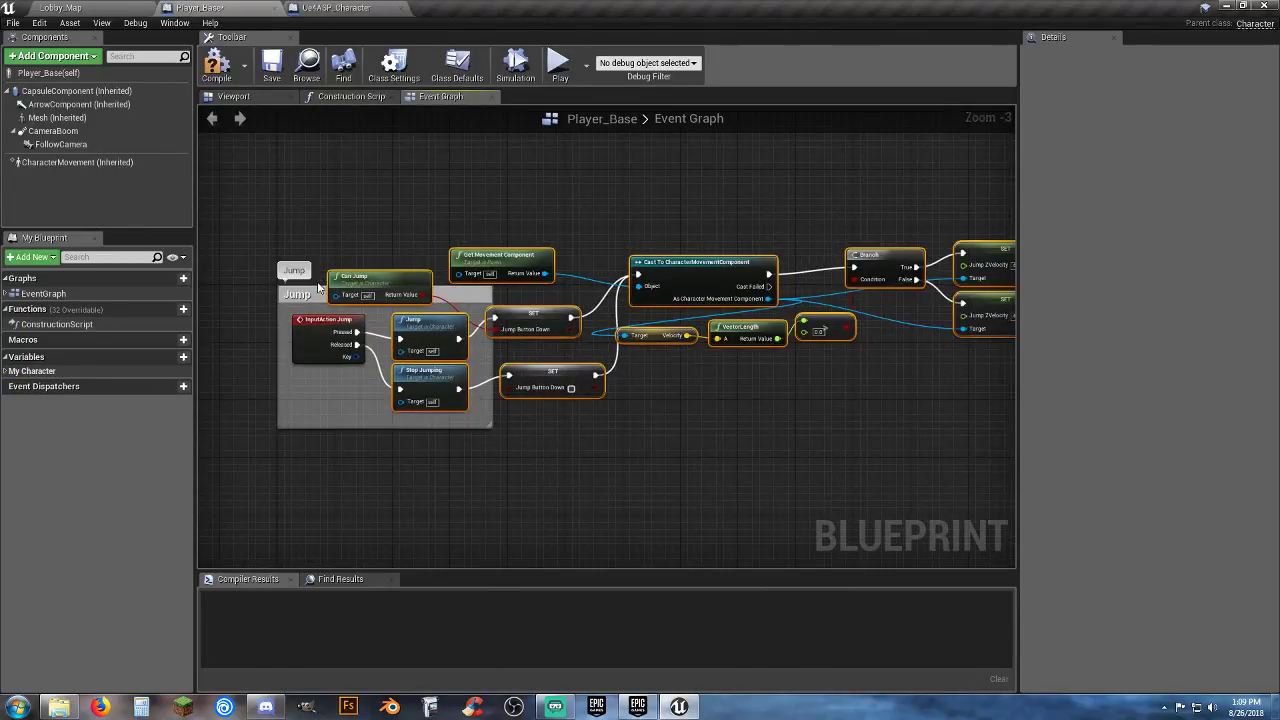
drag(319, 286, 339, 173)
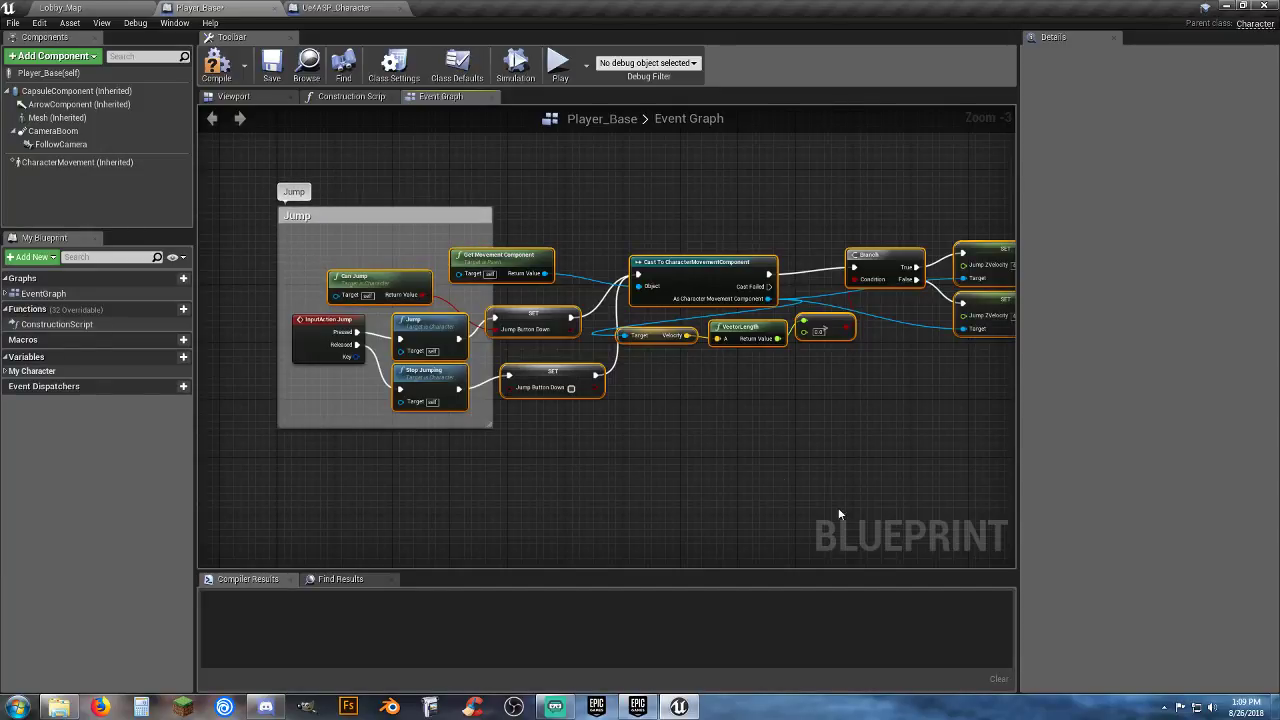
right_drag(839, 514, 671, 489)
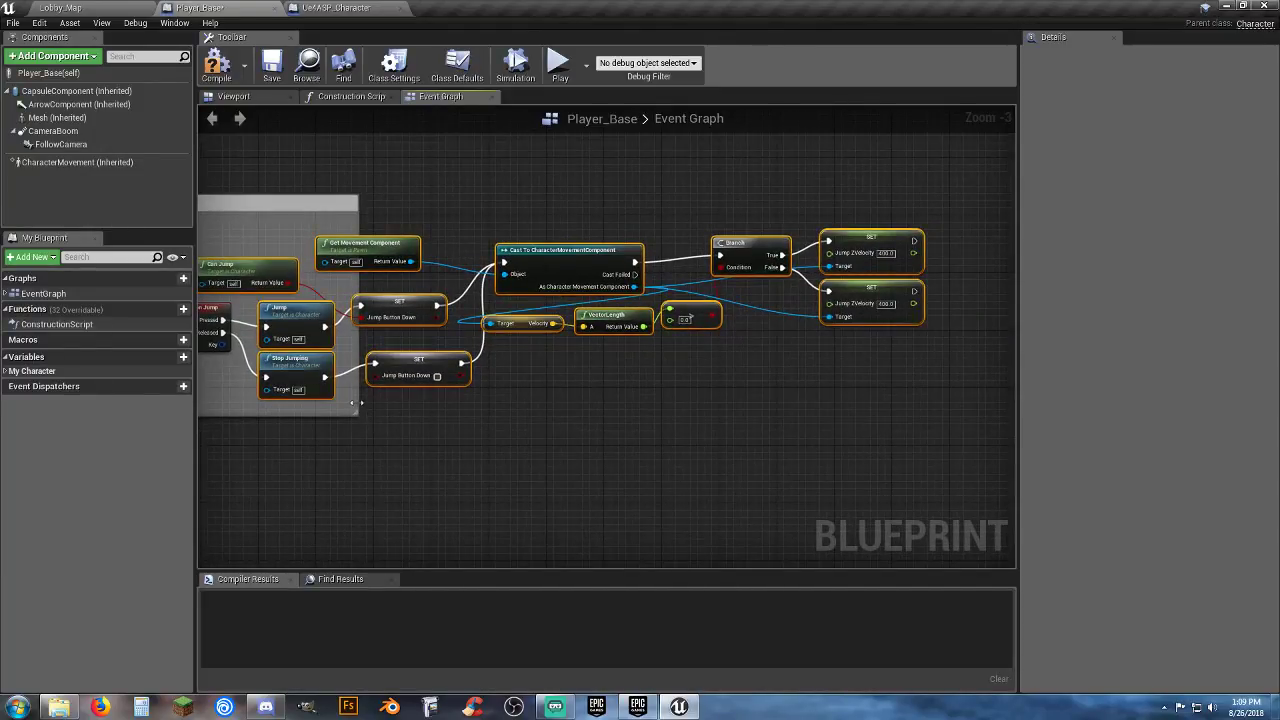
drag(360, 412, 1089, 401)
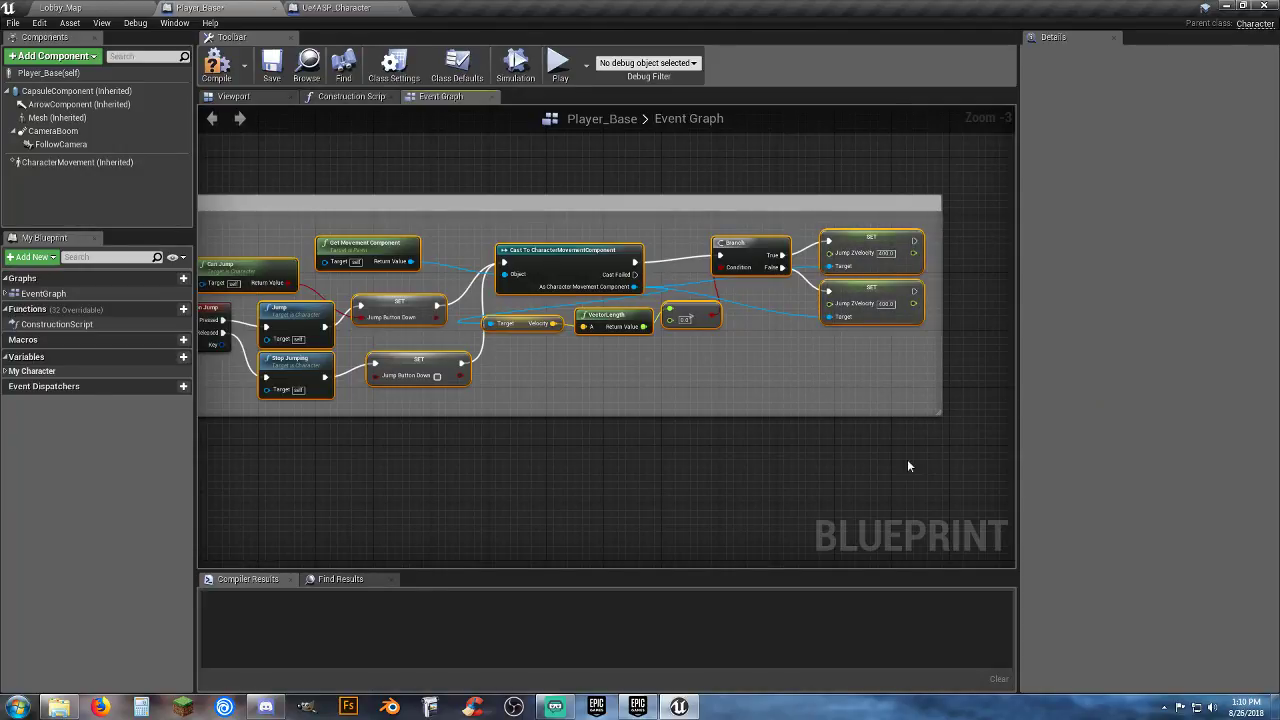
click(543, 489)
right_drag(543, 489, 605, 491)
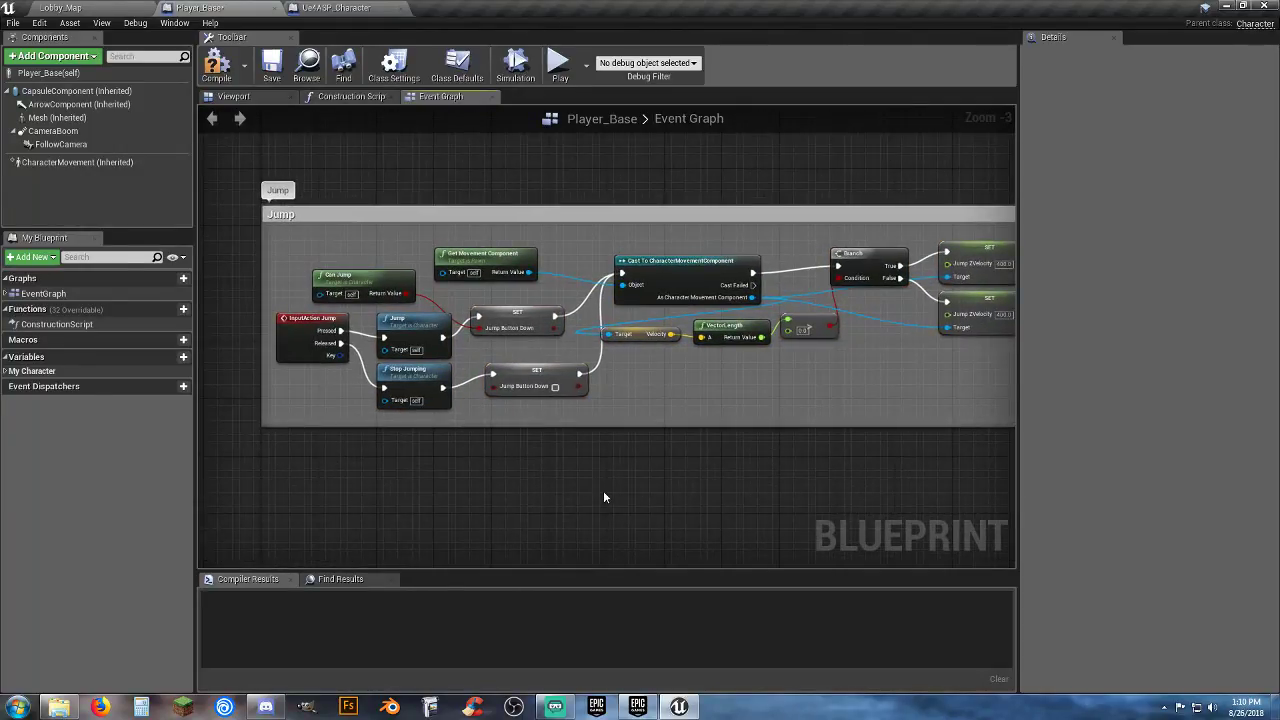
Step: Compile Player_Base, create the missing Jump Button Down variable from its Set node, and recompile and save the blueprint
click(229, 72)
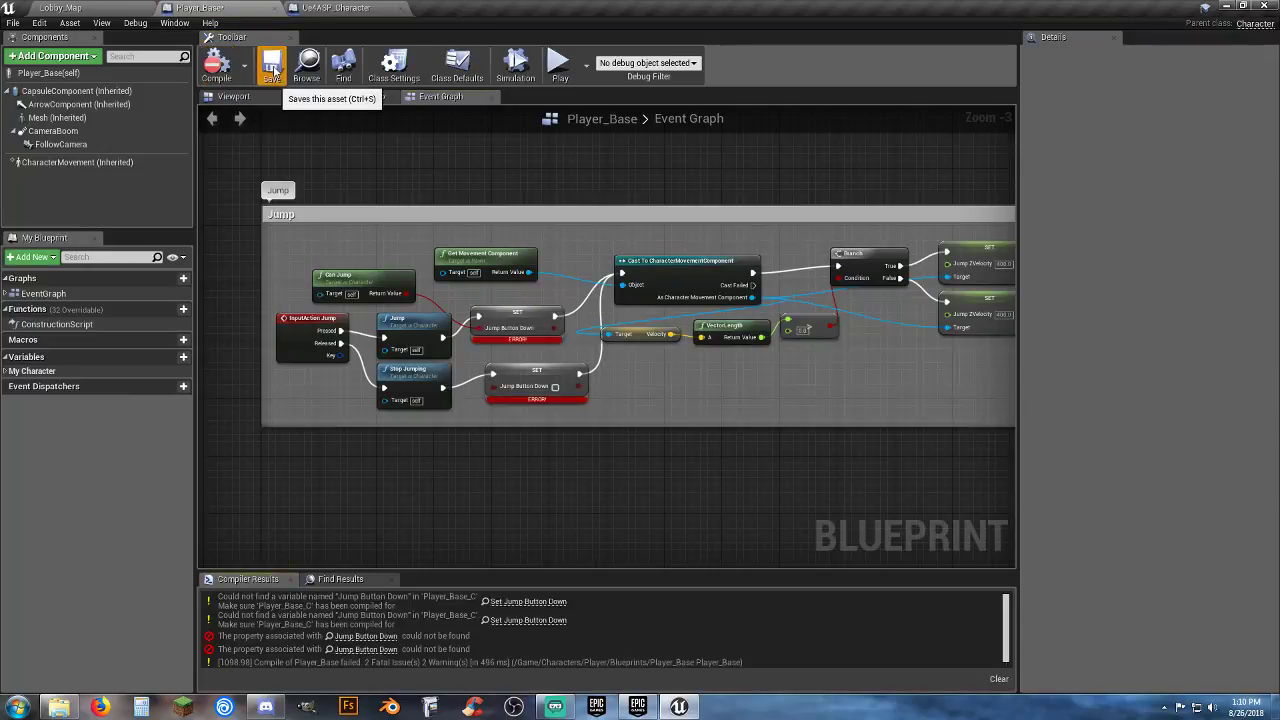
click(273, 68)
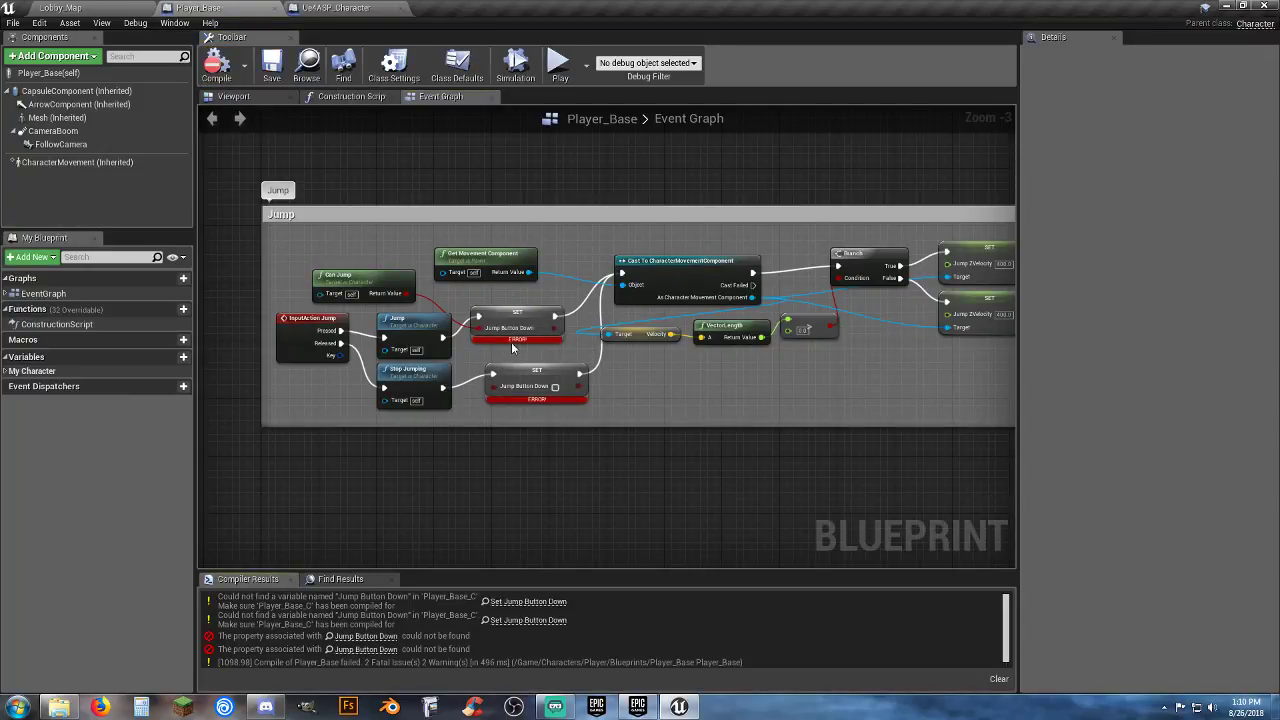
click(534, 310)
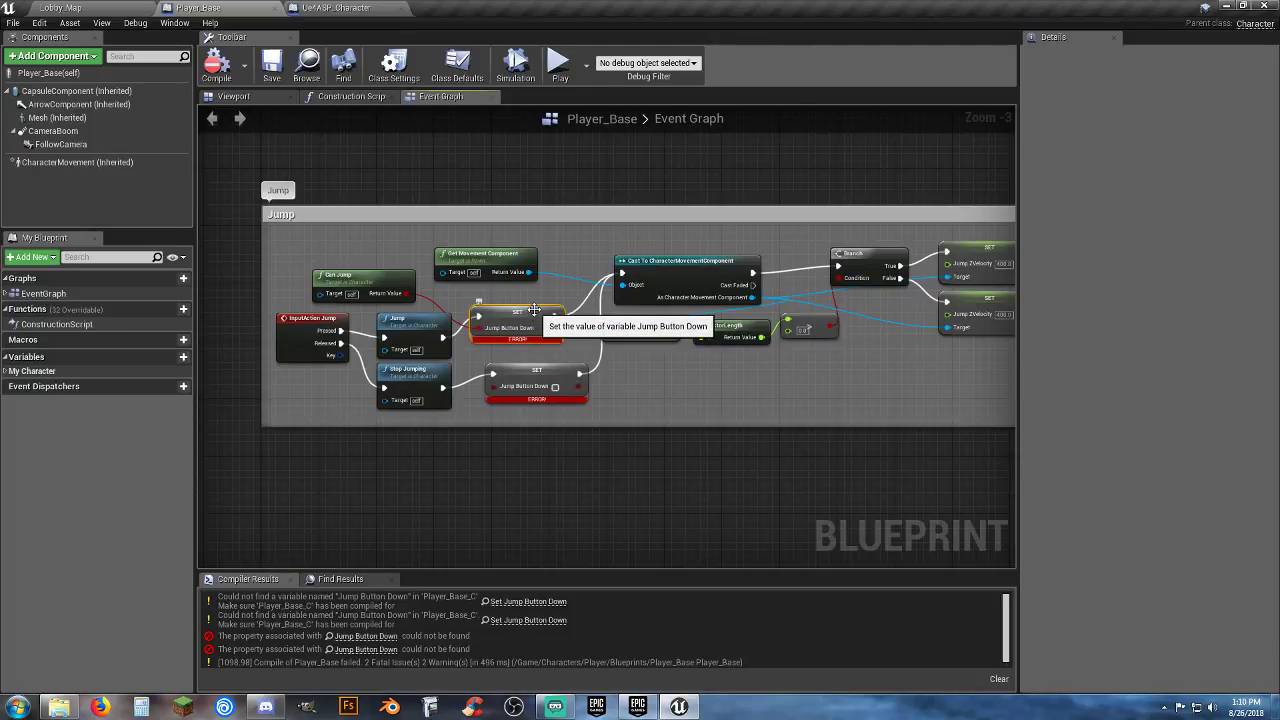
scroll(534, 310, up, 3)
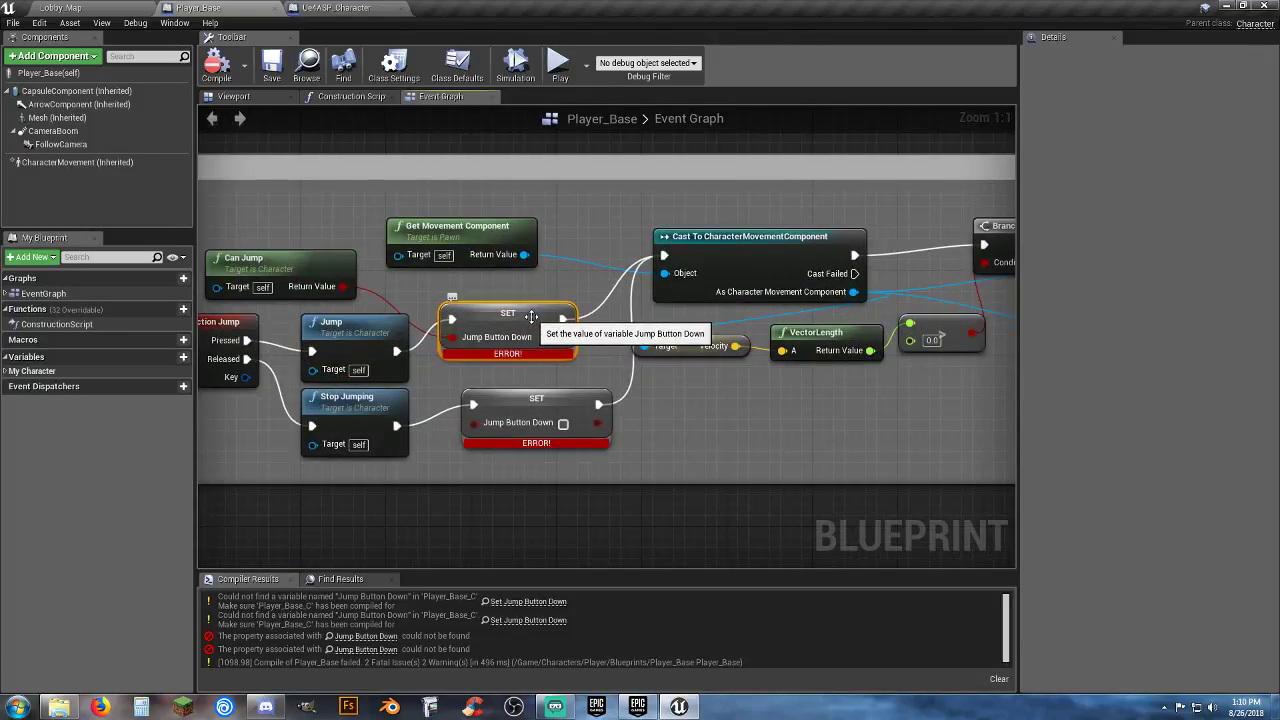
right_click(534, 318)
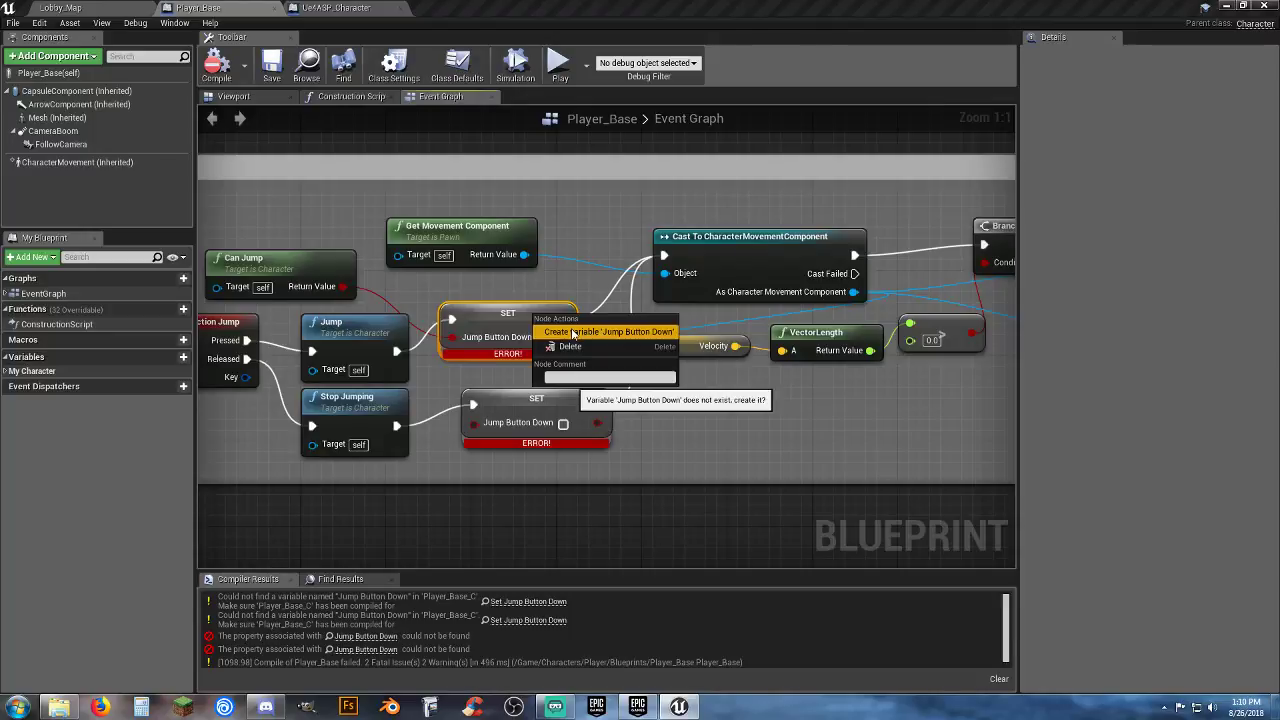
click(573, 332)
click(563, 400)
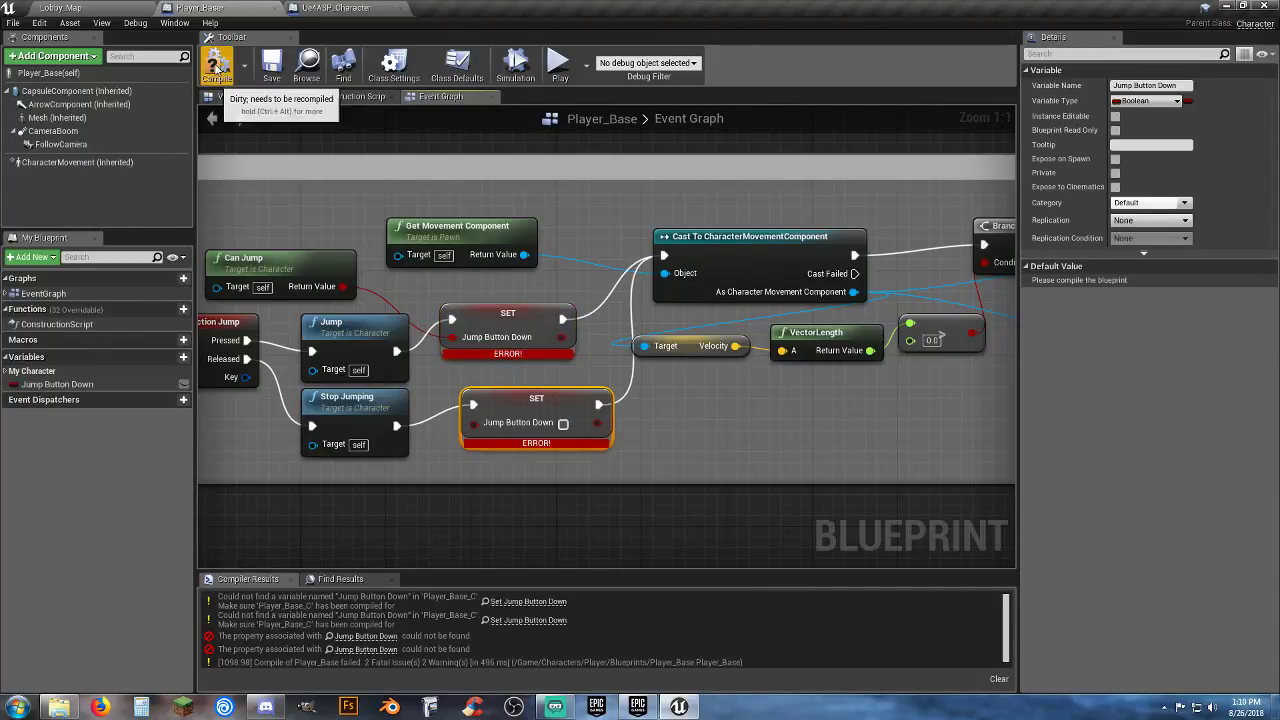
click(216, 64)
click(271, 64)
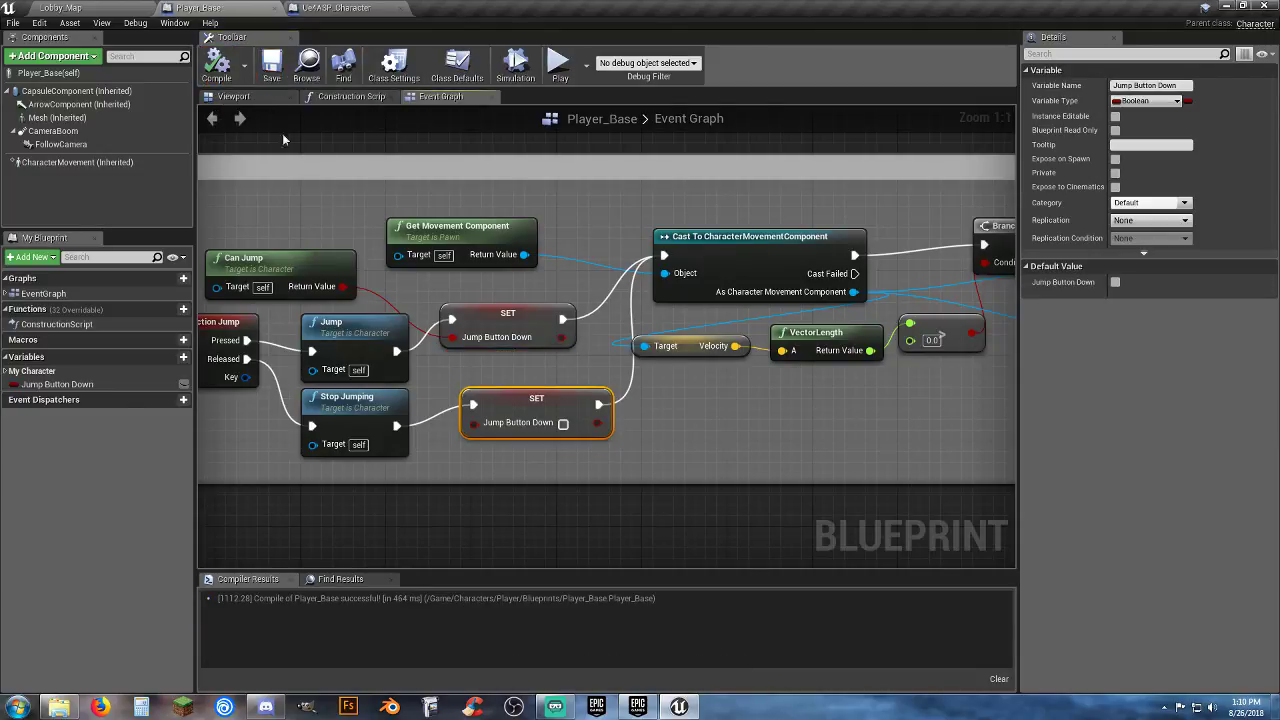
Step: Review the full Jump section of Player_Base and return to the Ue4ASP_Character event graph
click(618, 453)
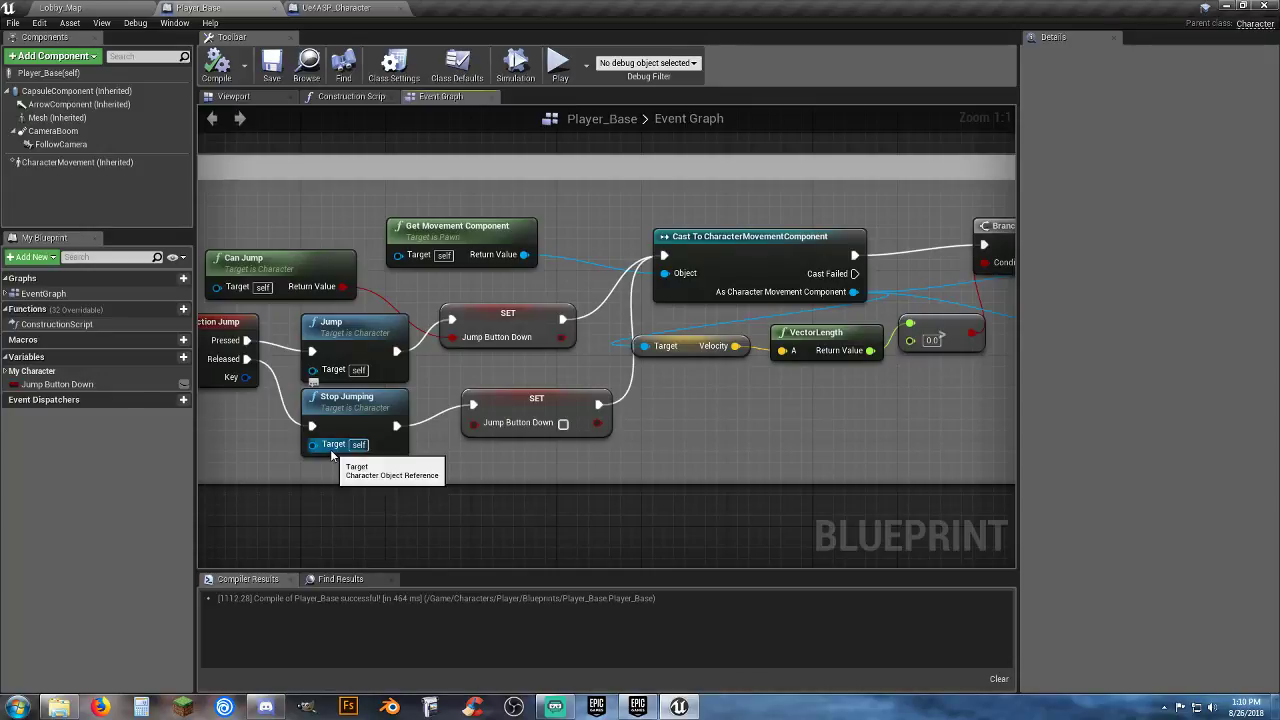
scroll(332, 455, down, 2)
right_drag(317, 494, 285, 480)
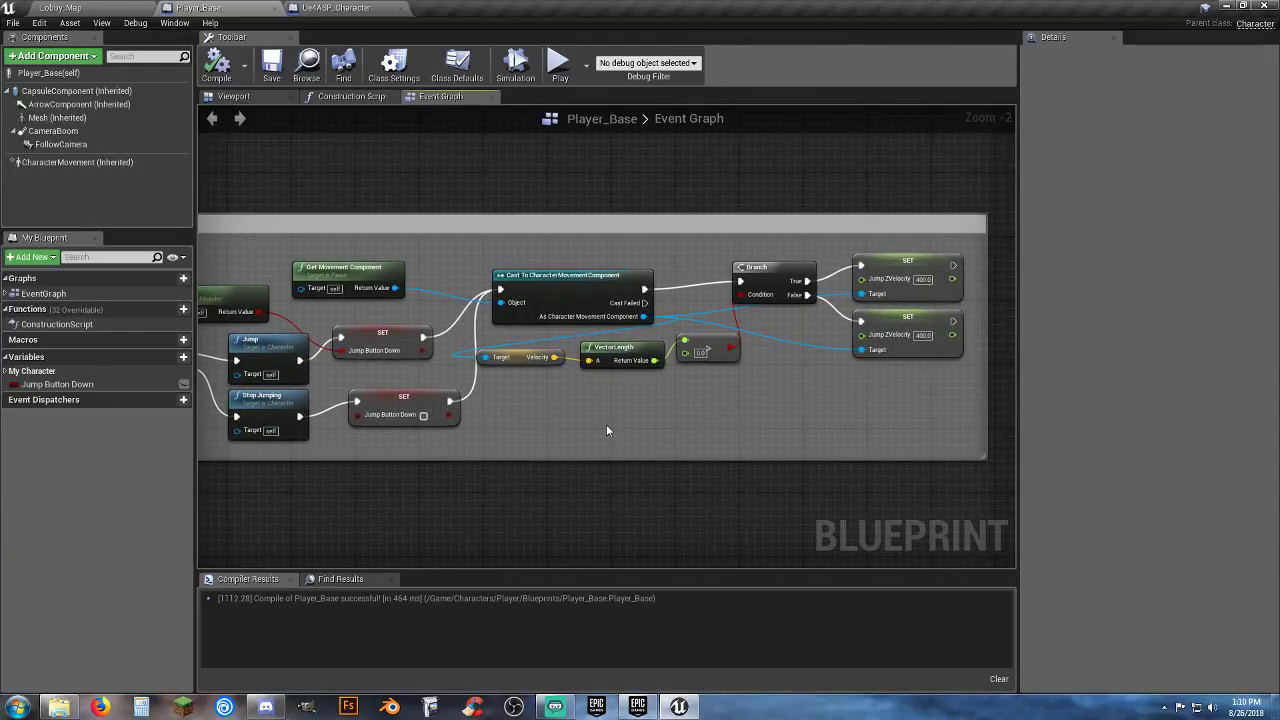
right_drag(606, 430, 703, 434)
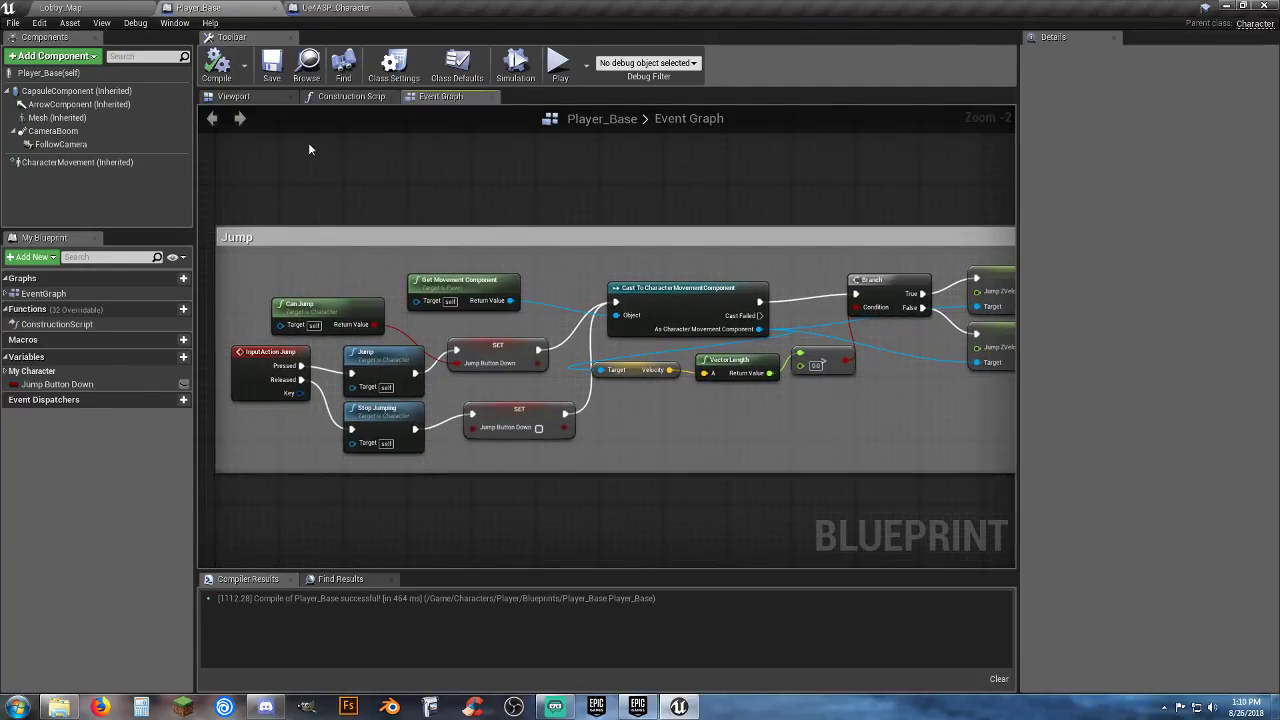
click(362, 8)
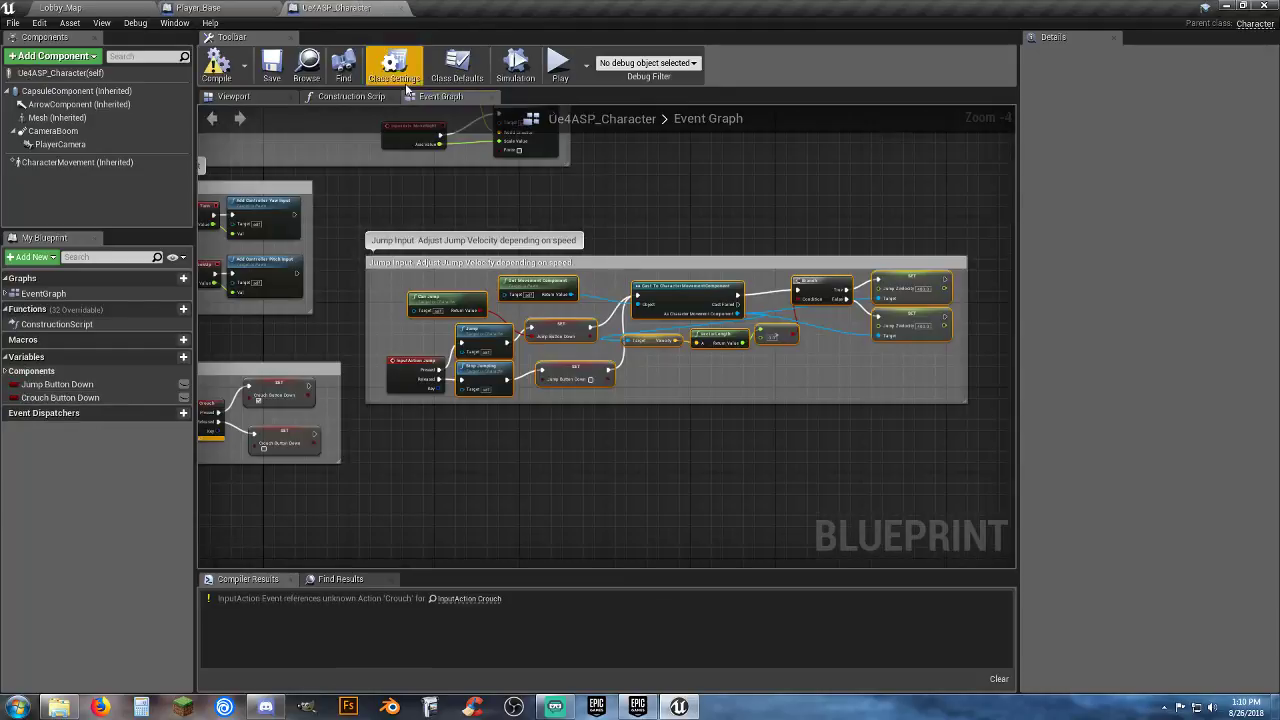
Step: Check the Crouching nodes in Ue4ASP_Character and open the Engine Input page of the project settings
right_drag(552, 411, 580, 438)
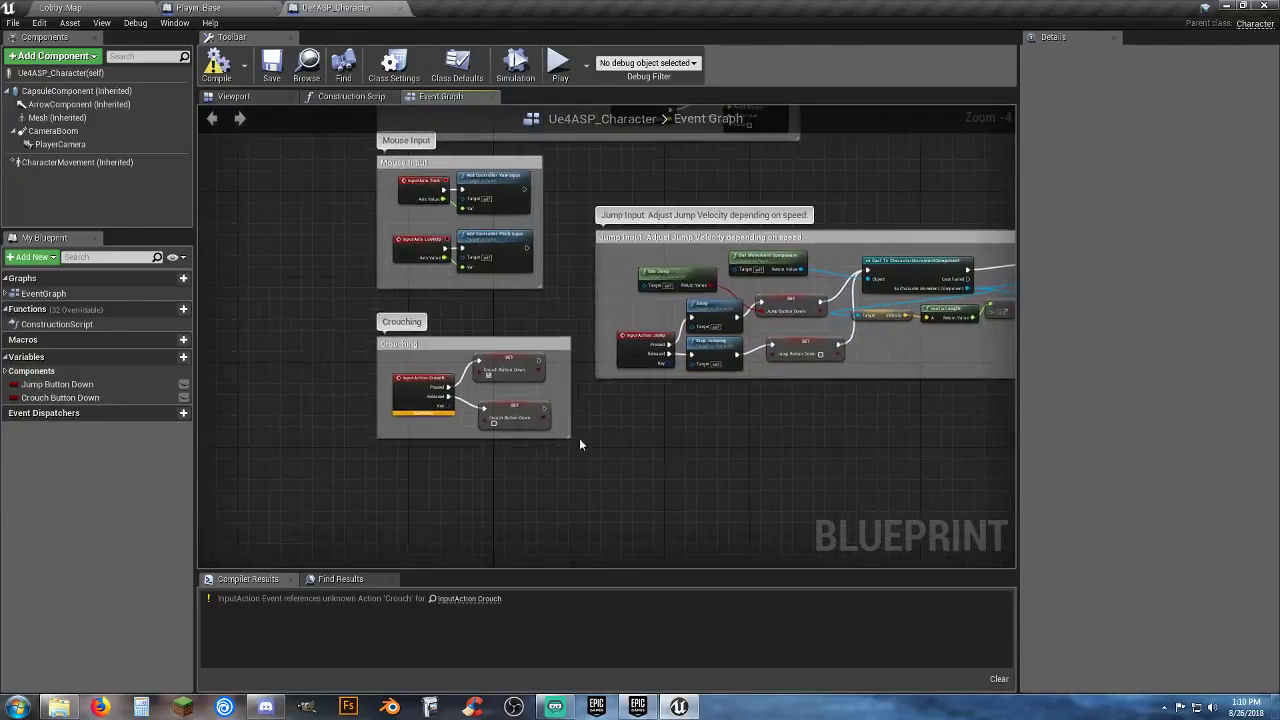
scroll(421, 434, up, 1)
scroll(420, 428, up, 3)
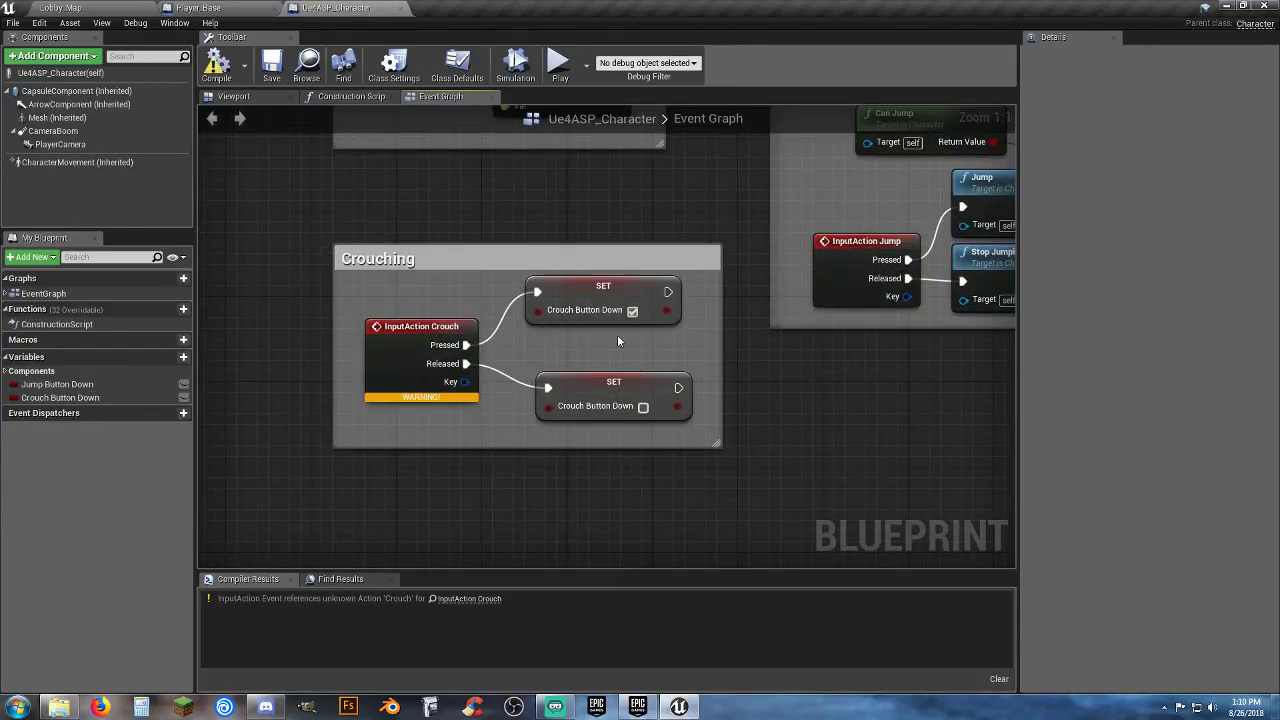
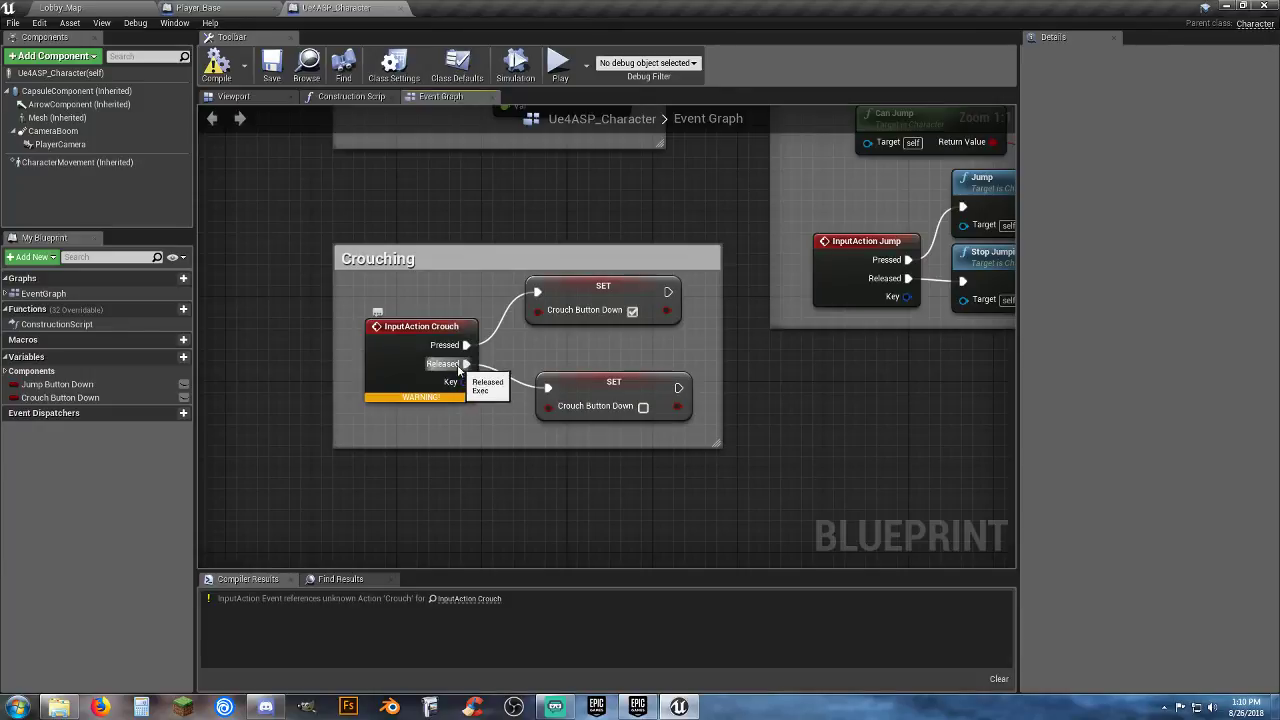
click(62, 8)
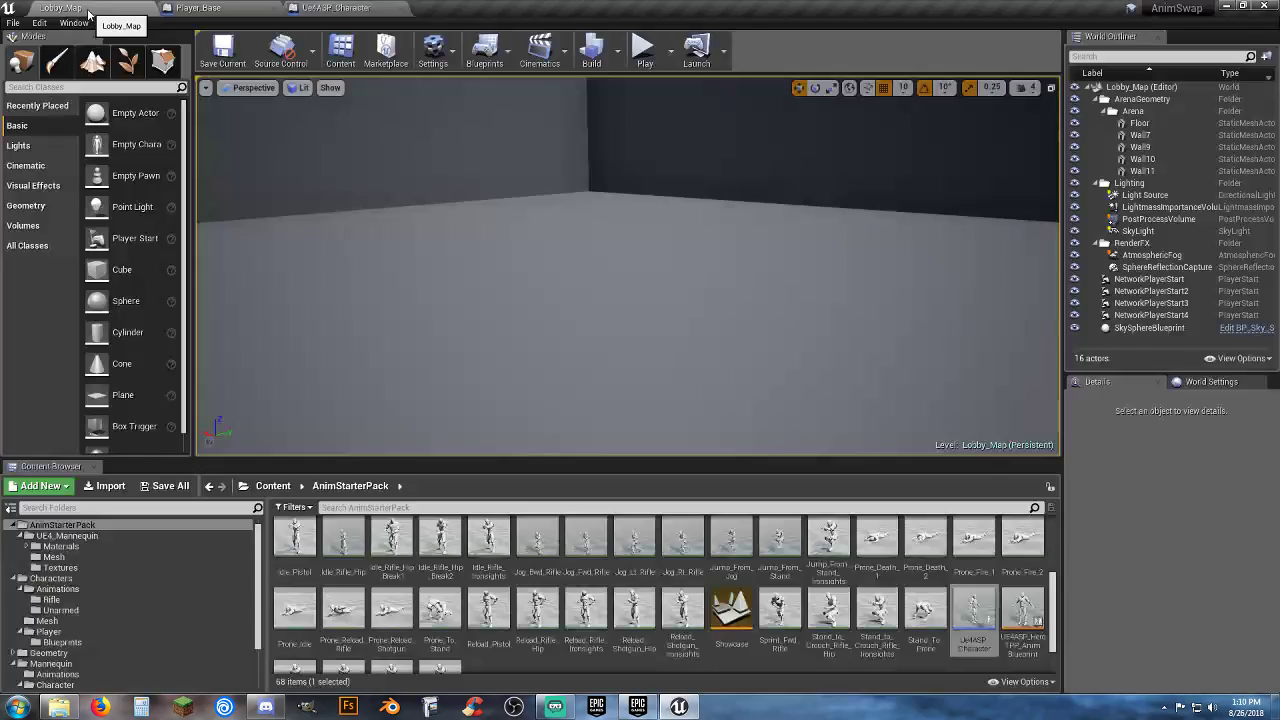
click(38, 23)
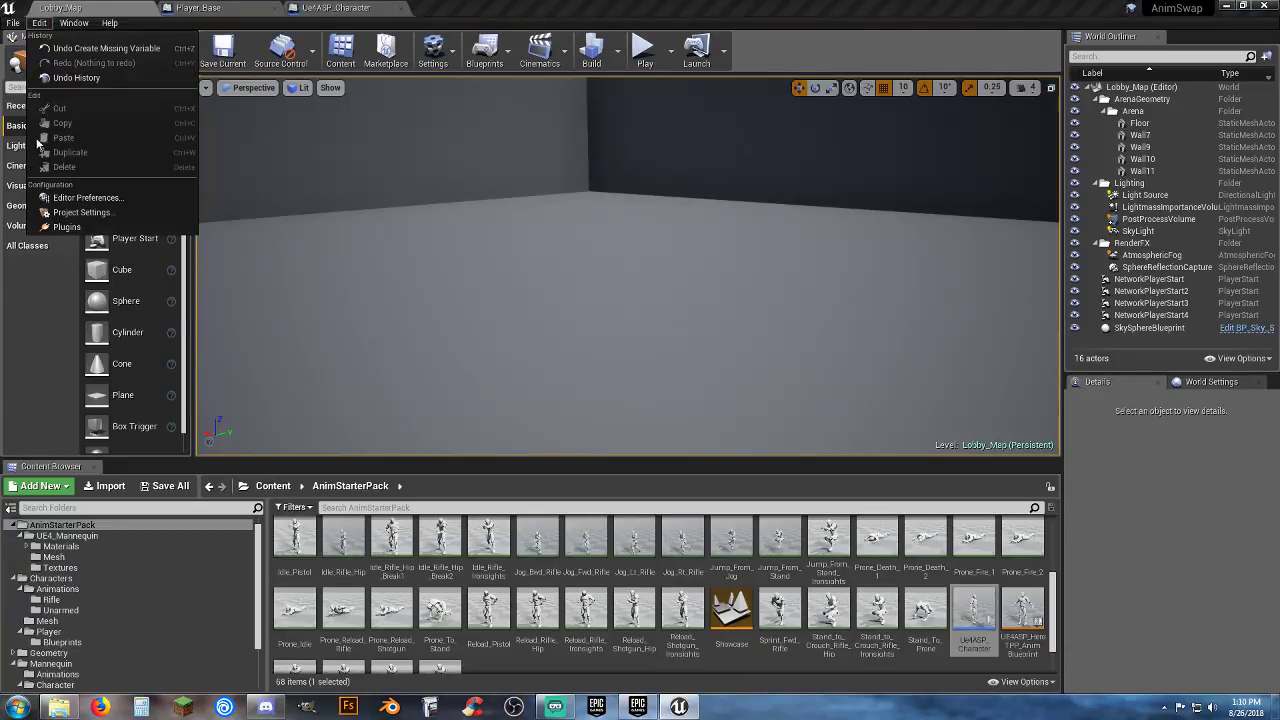
click(81, 213)
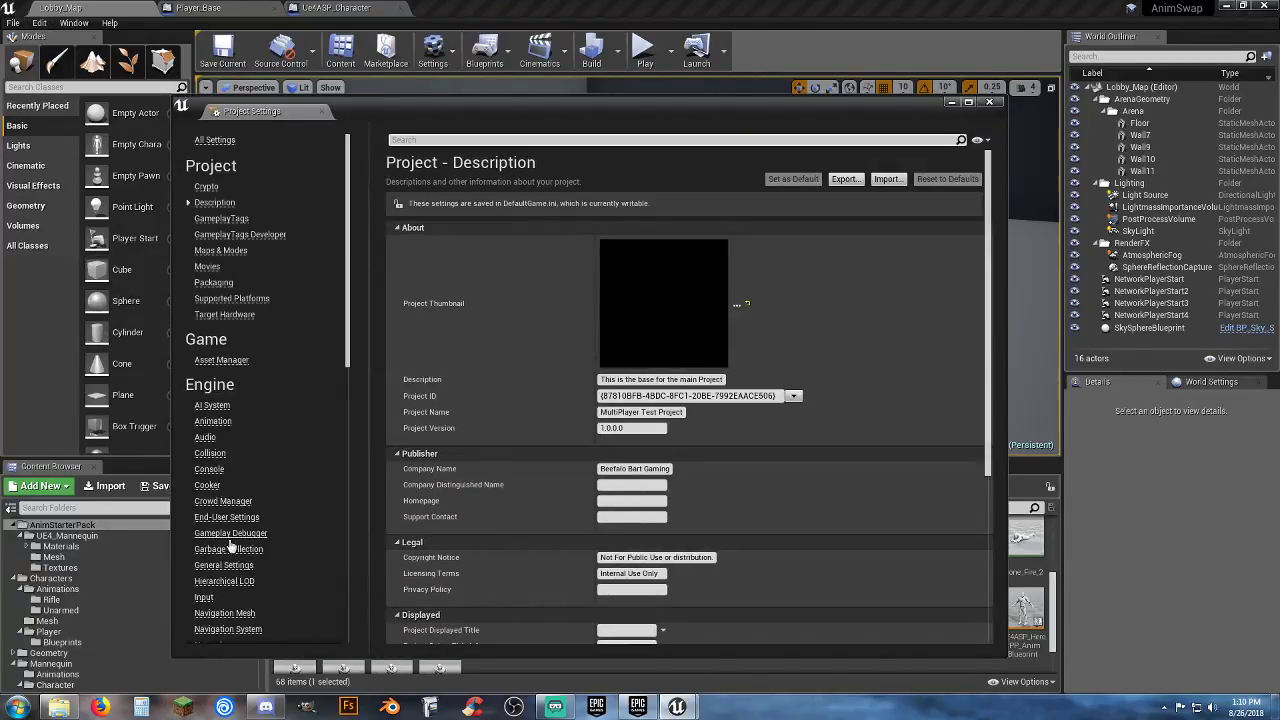
click(204, 599)
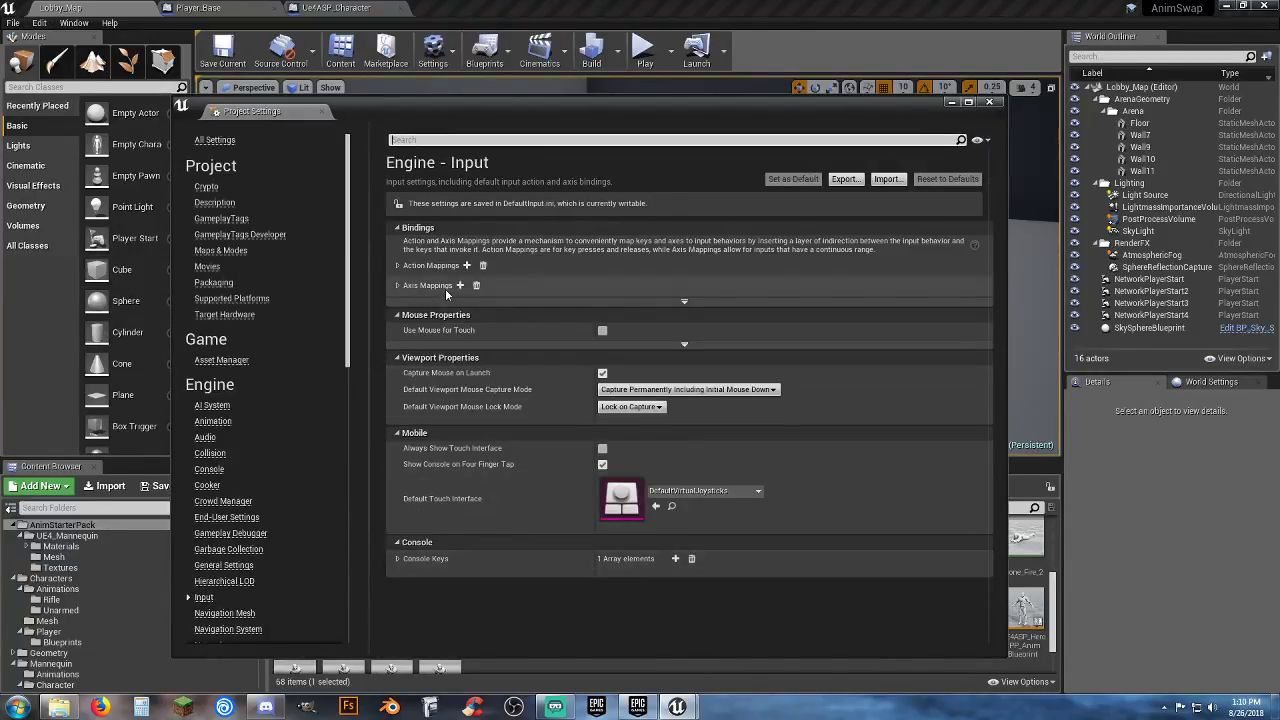
Step: Add a new action mapping named Crouch and expand its key binding
click(398, 266)
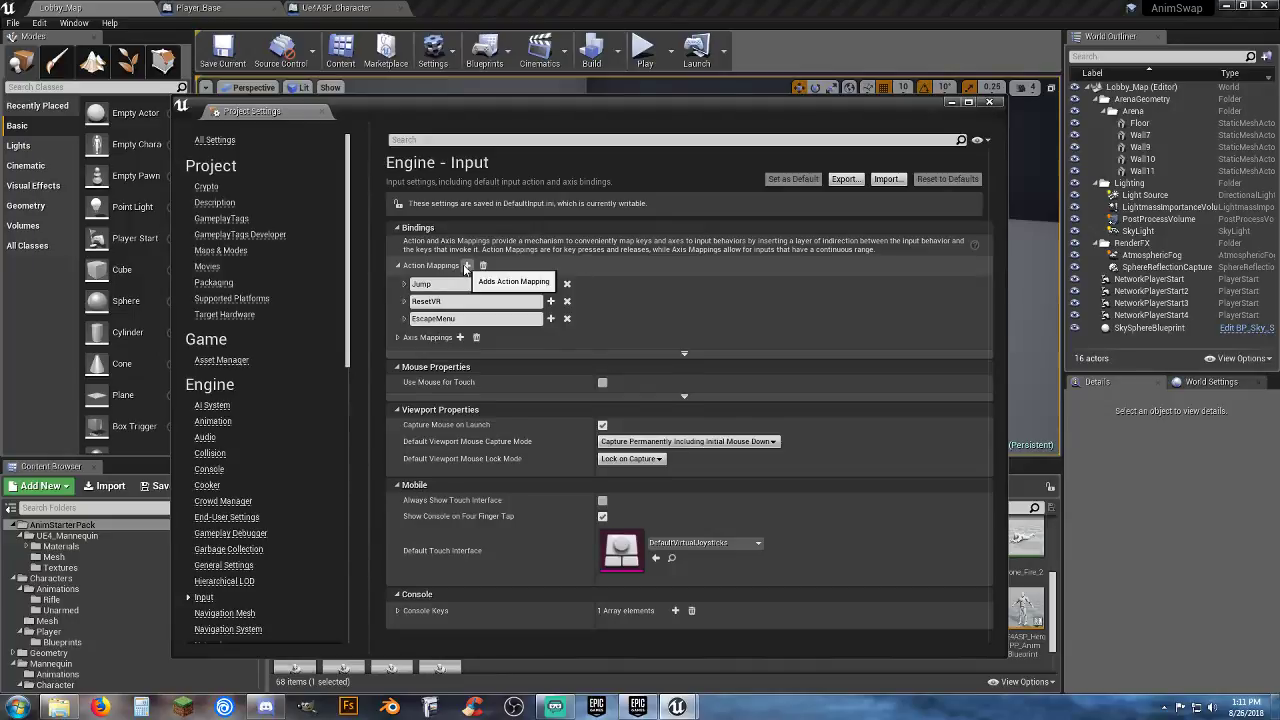
click(466, 266)
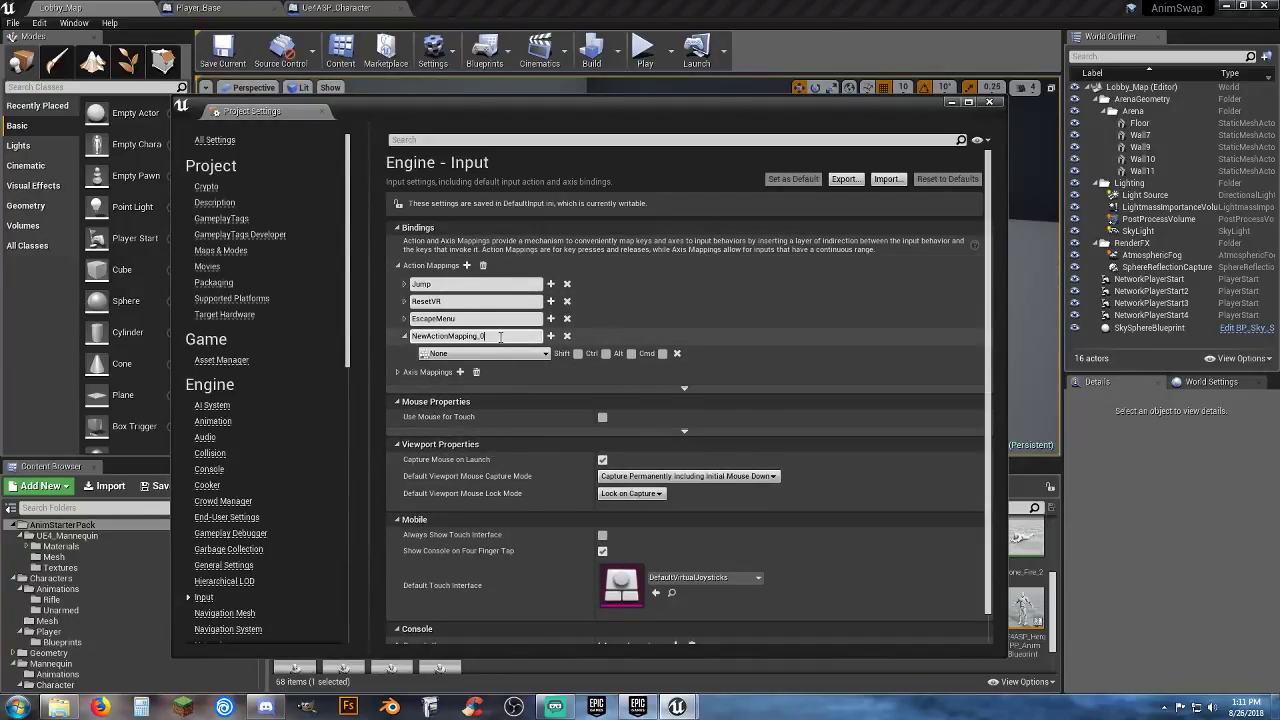
text(Crouch)
click(402, 343)
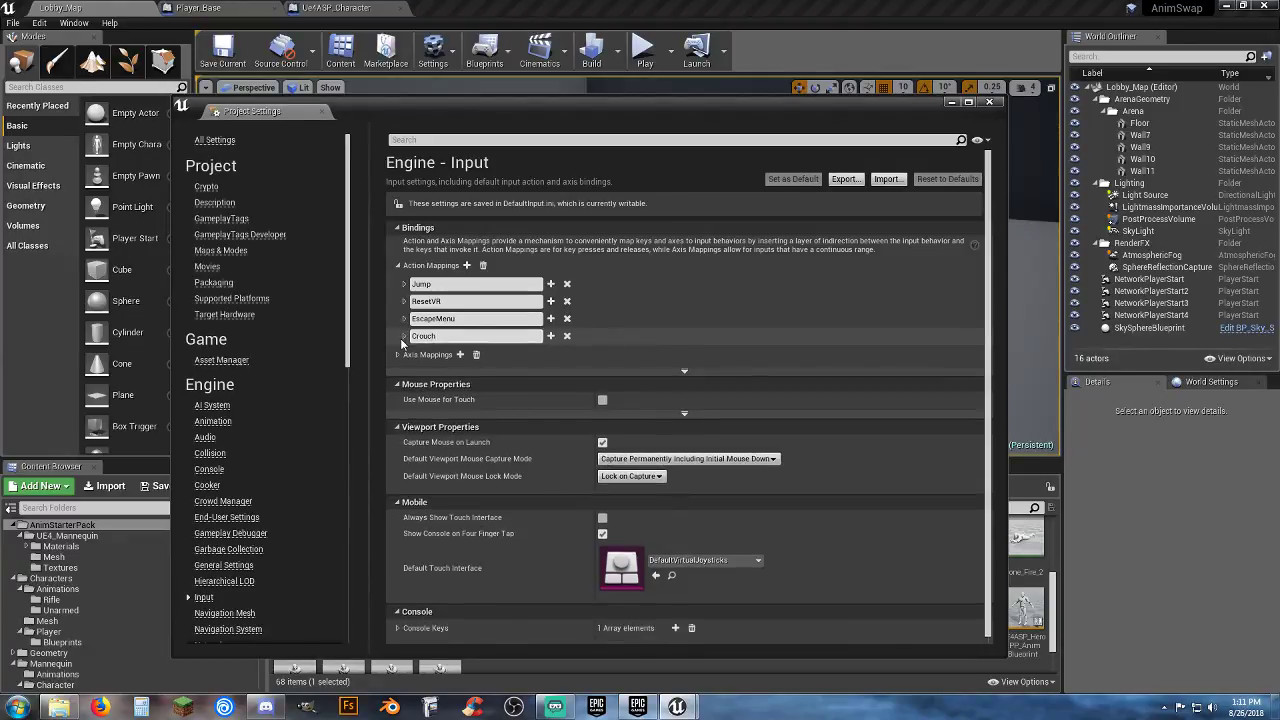
click(403, 340)
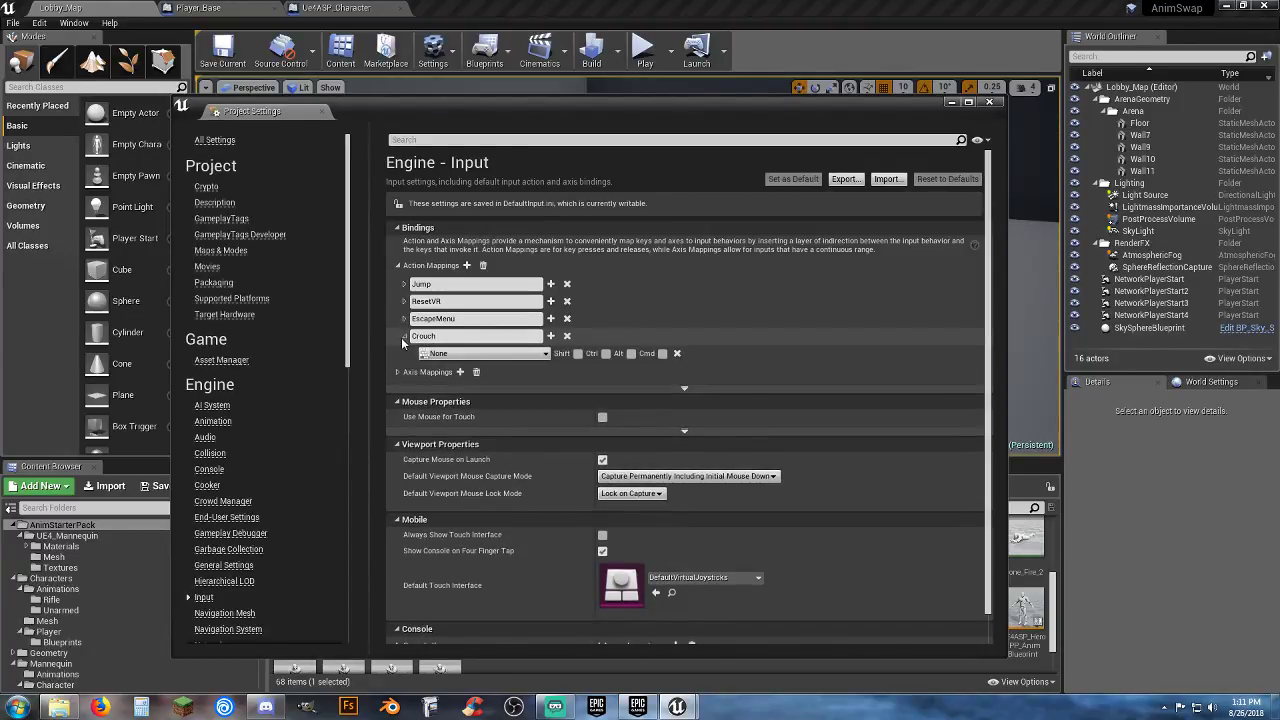
Step: Bind the Crouch action mapping to the keyboard key C and close the project settings
click(543, 354)
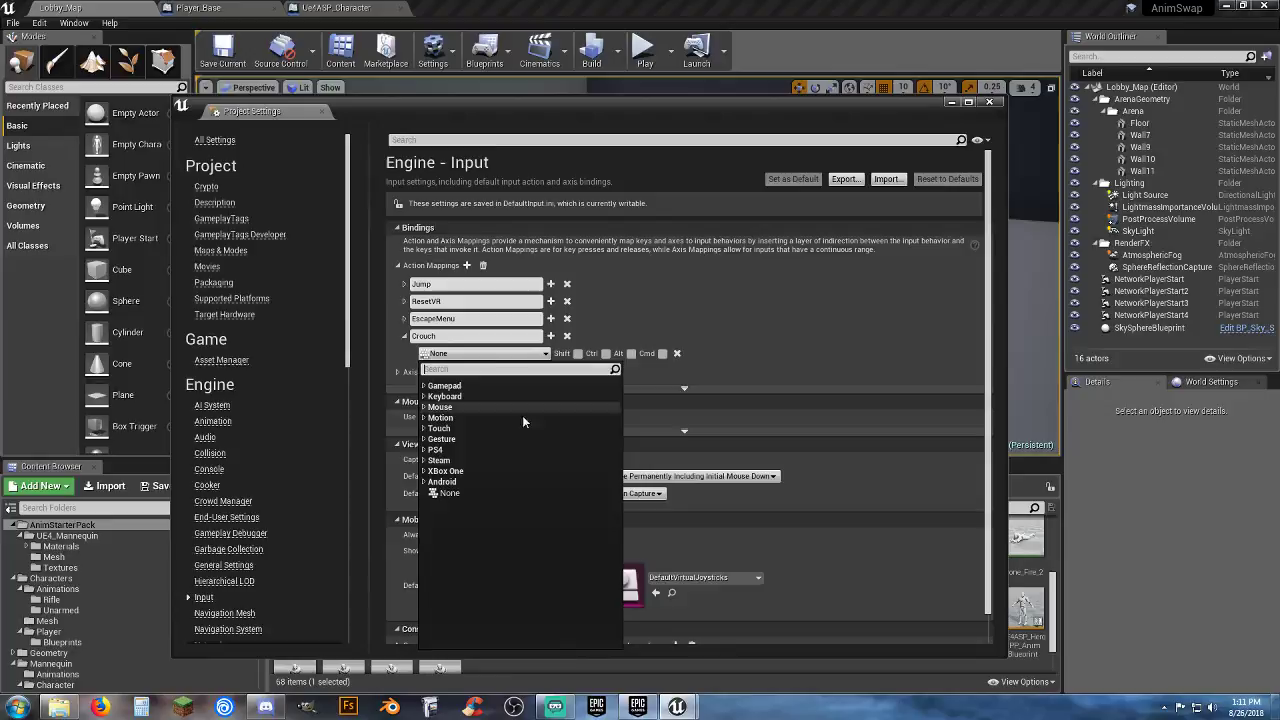
click(444, 396)
scroll(440, 560, down, 6)
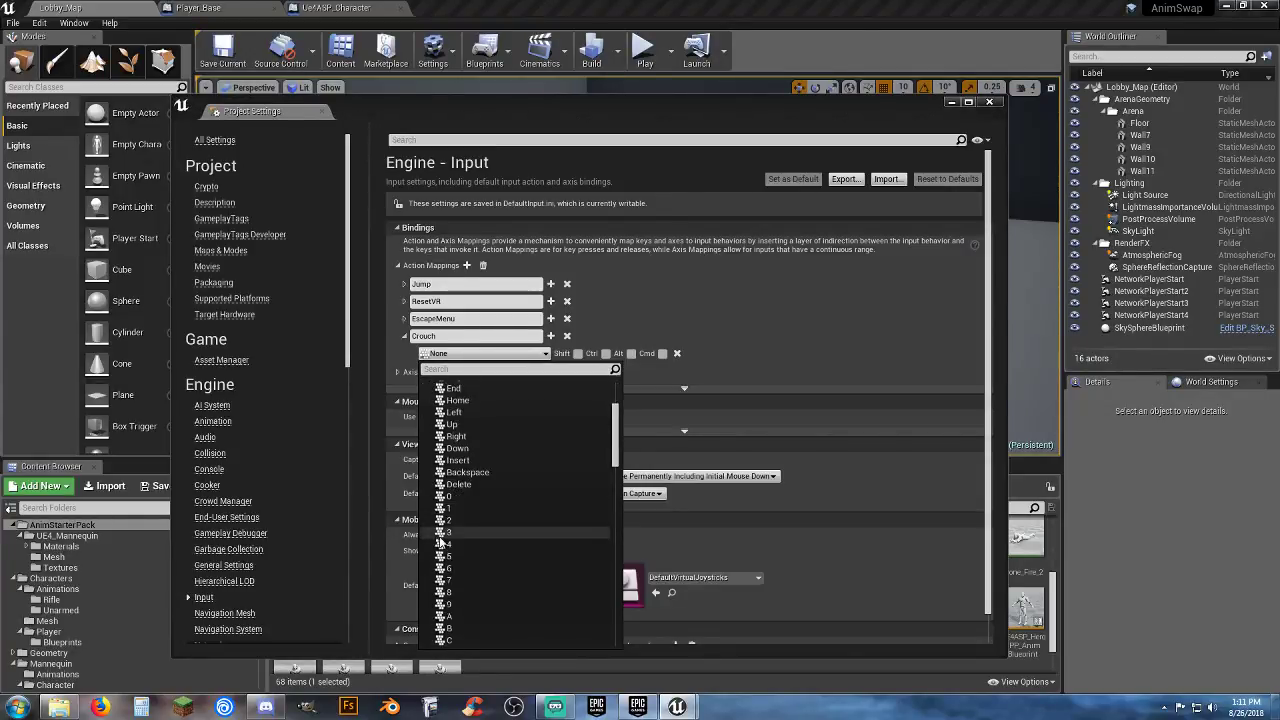
click(450, 625)
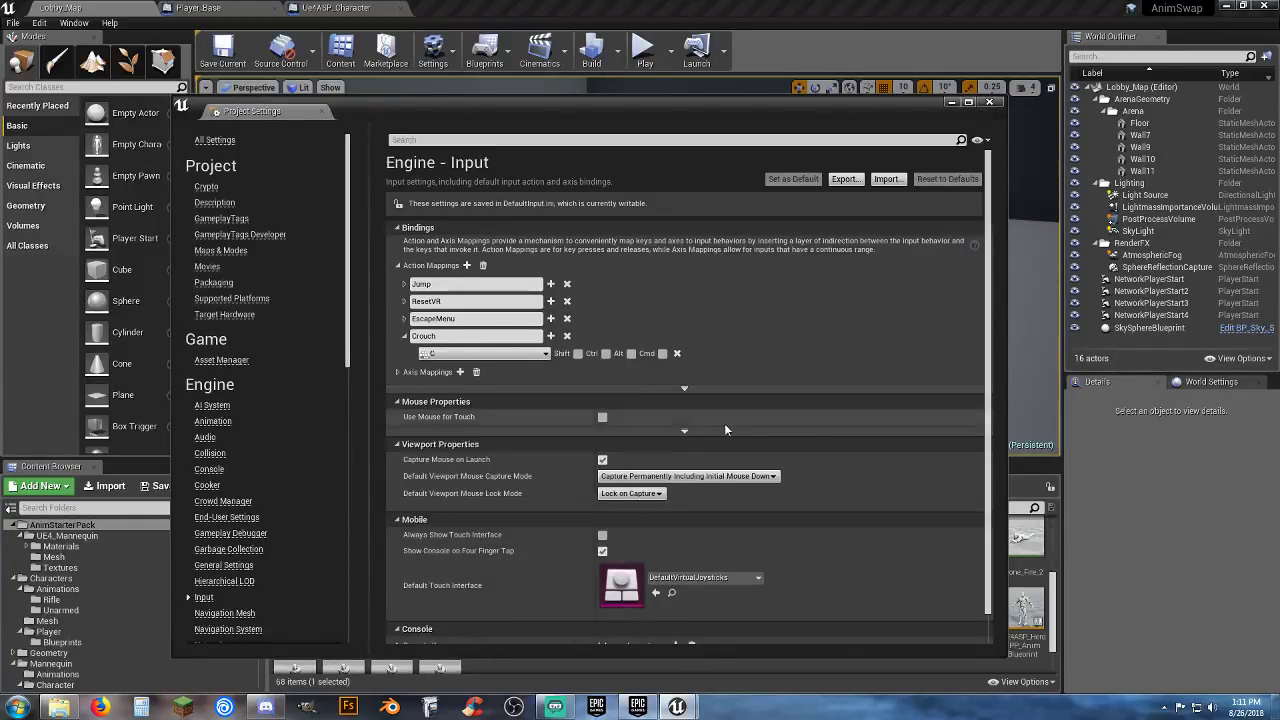
click(989, 103)
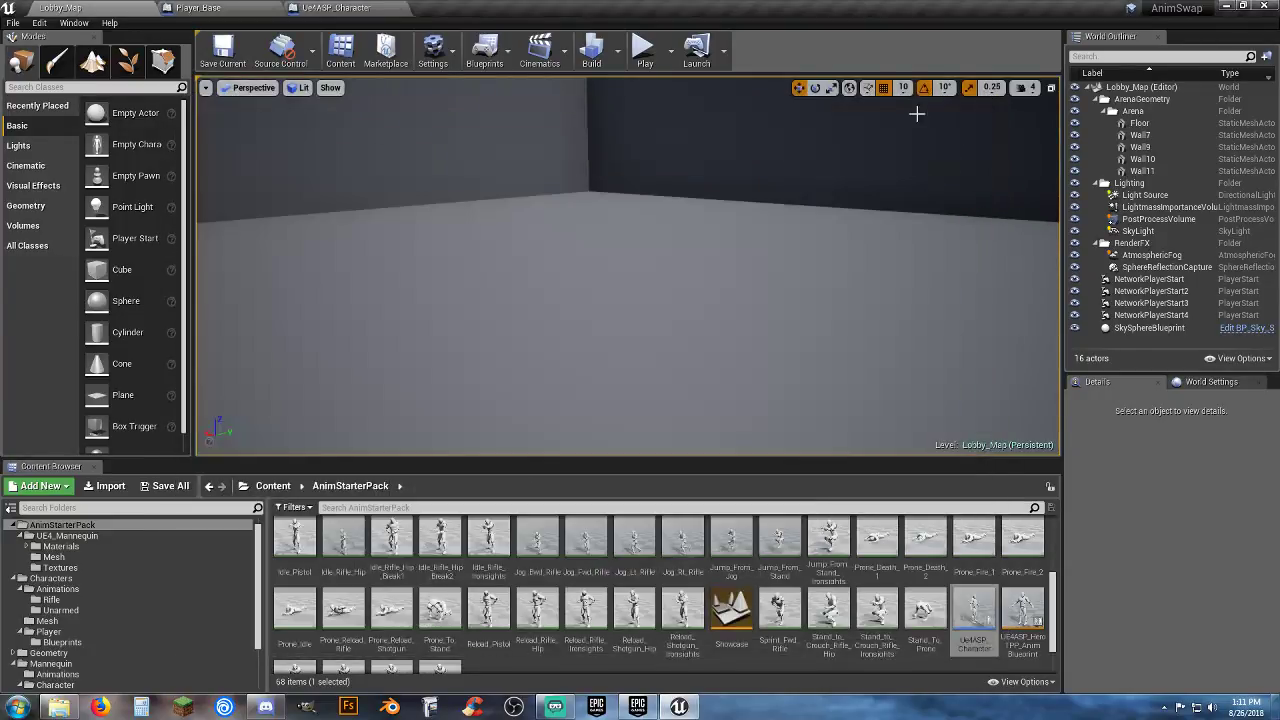
Step: Return to the Ue4ASP_Character blueprint and recompile it with the new Crouch action mapping in place
click(336, 8)
click(217, 66)
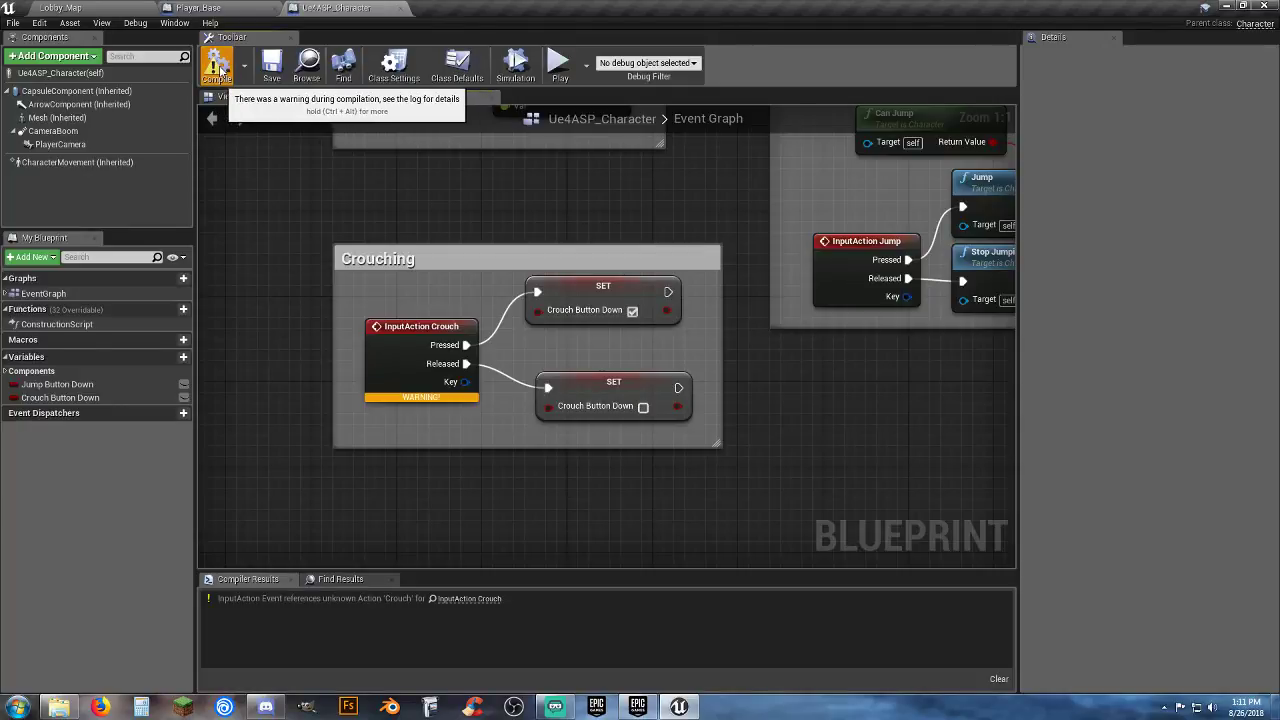
click(217, 66)
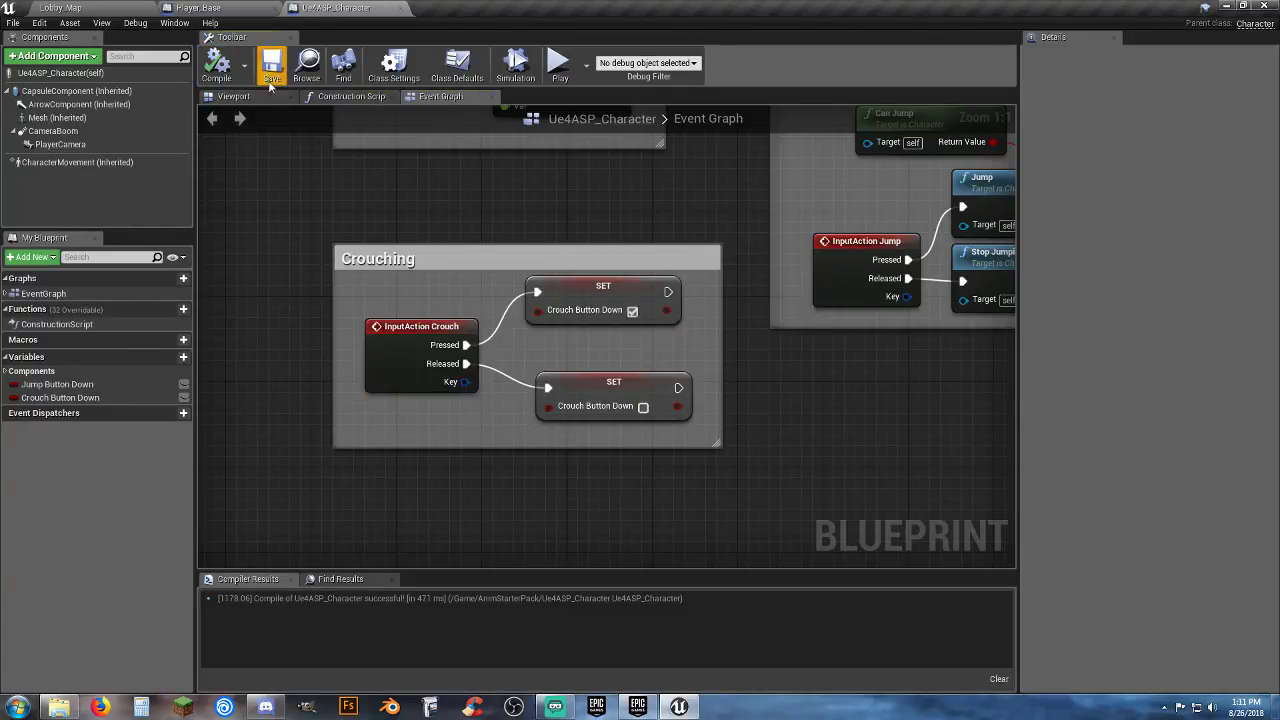
Step: Select the Crouching comment box with its InputAction Crouch and both Set nodes in Ue4ASP_Character and copy them
right_drag(786, 401, 789, 603)
scroll(717, 424, down, 1)
scroll(707, 340, down, 1)
right_drag(712, 275, 480, 283)
scroll(612, 462, down, 3)
scroll(480, 283, up, 3)
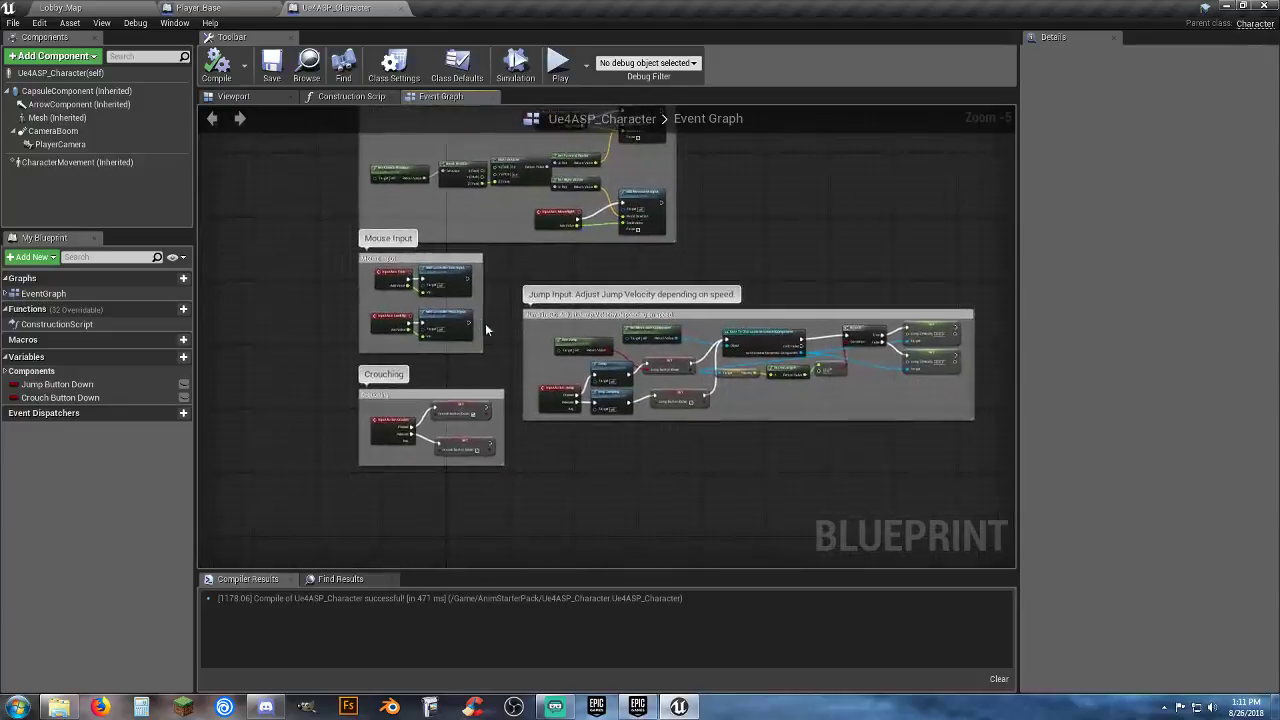
right_drag(480, 356, 534, 271)
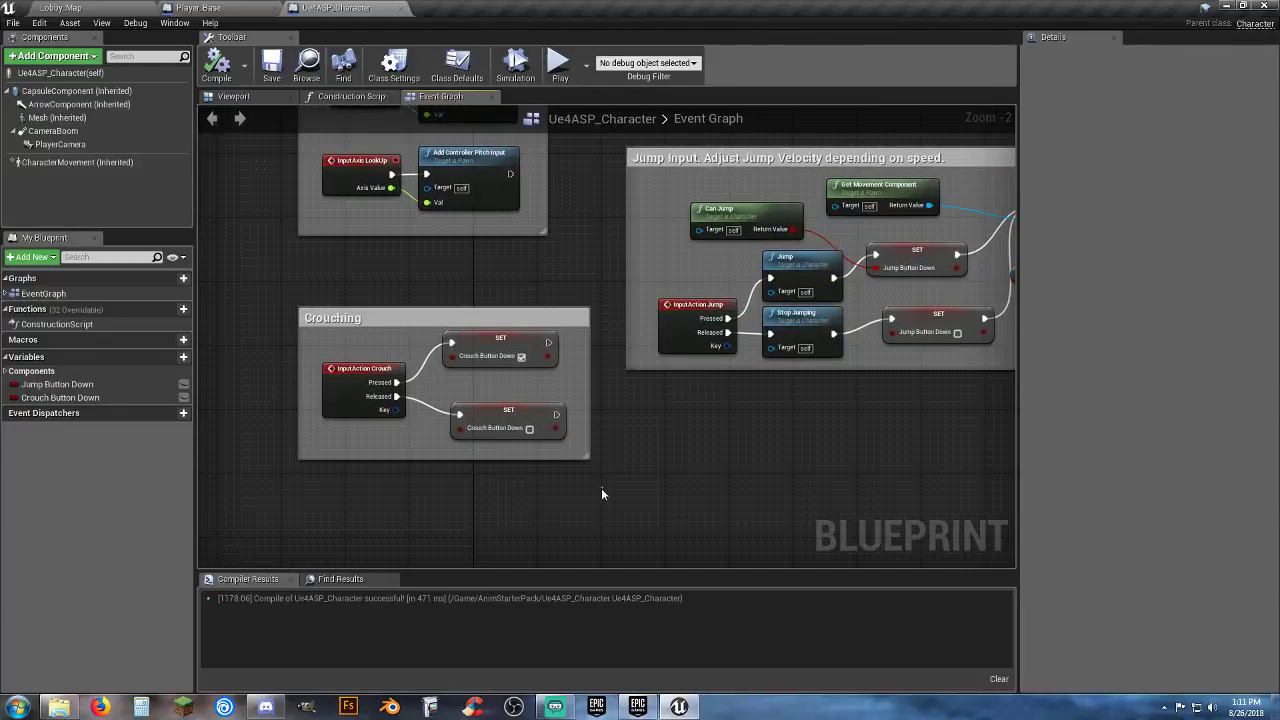
drag(601, 488, 265, 290)
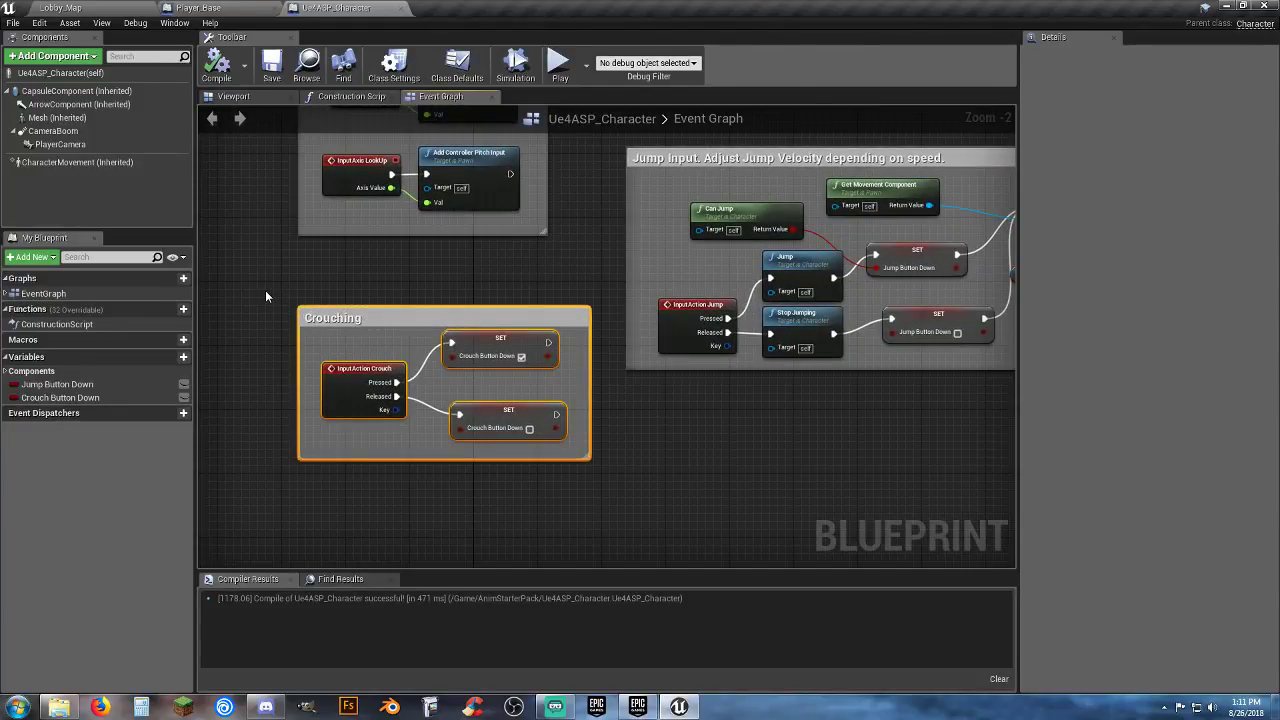
Step: Paste the Crouching group into the Player_Base event graph and place it beside the Touch Input section
click(251, 11)
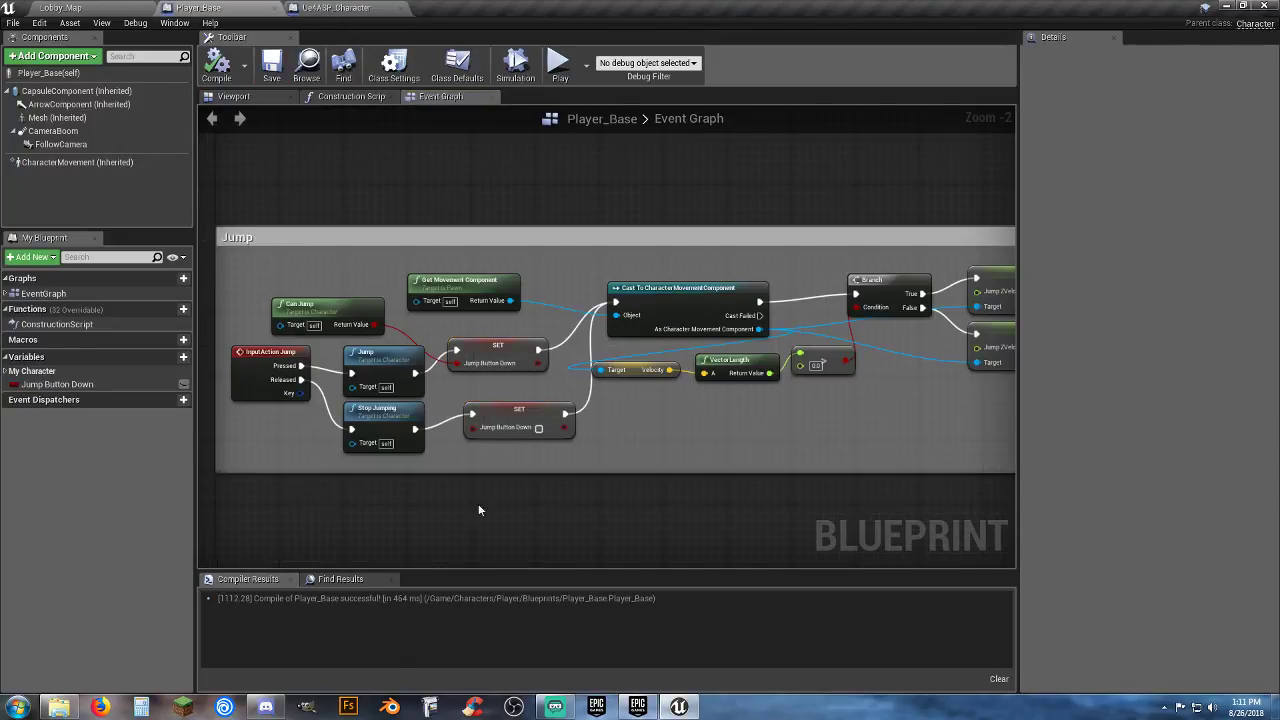
right_drag(478, 503, 991, 314)
scroll(454, 389, down, 4)
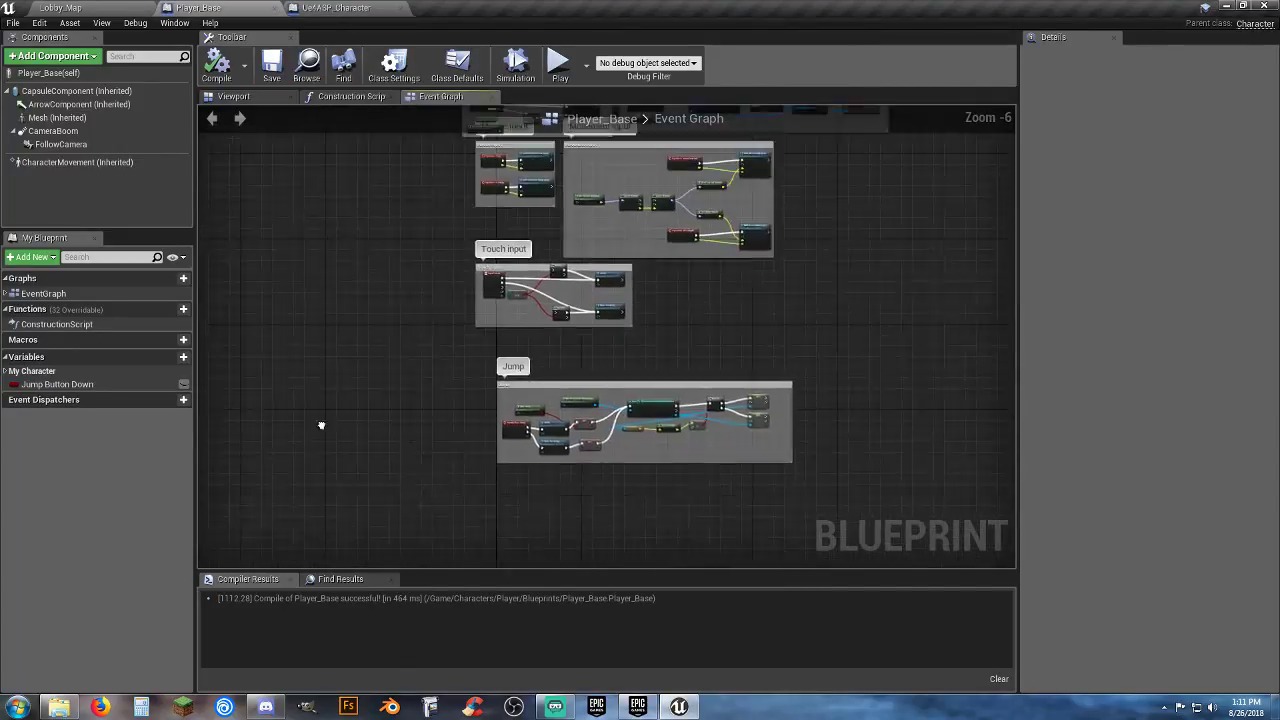
scroll(630, 406, up, 5)
key(ctrl+v)
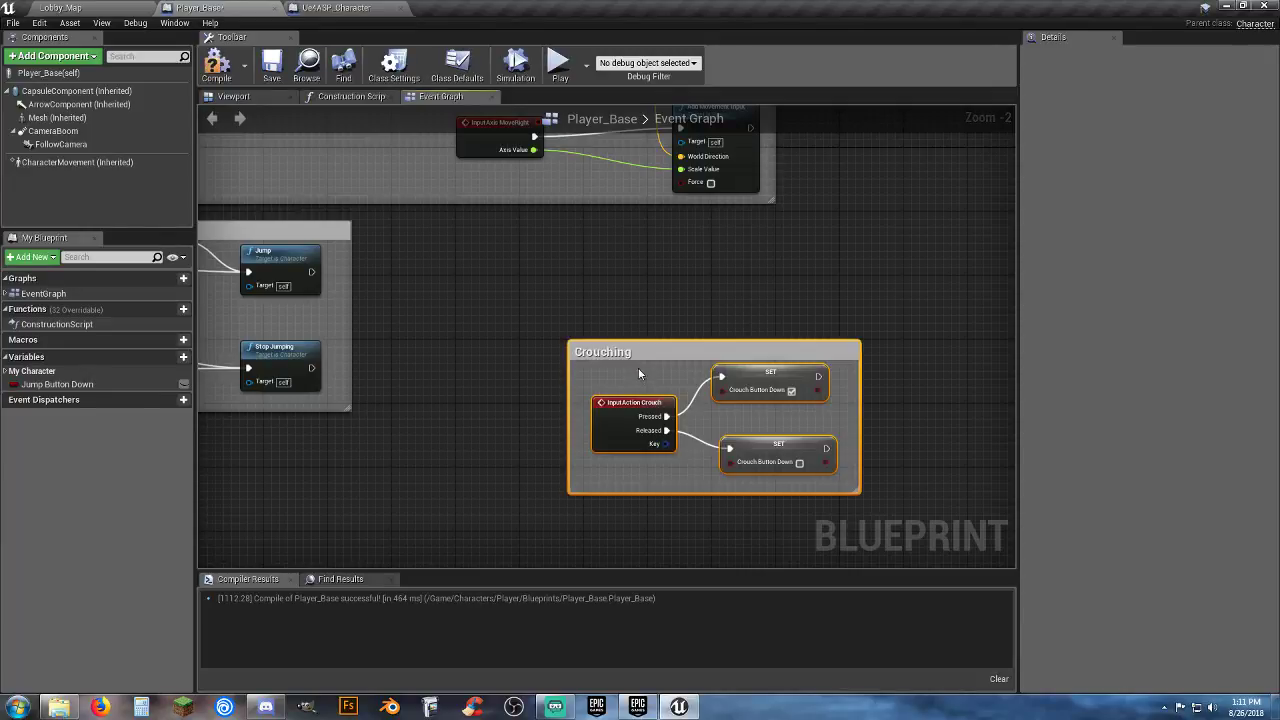
drag(638, 367, 493, 242)
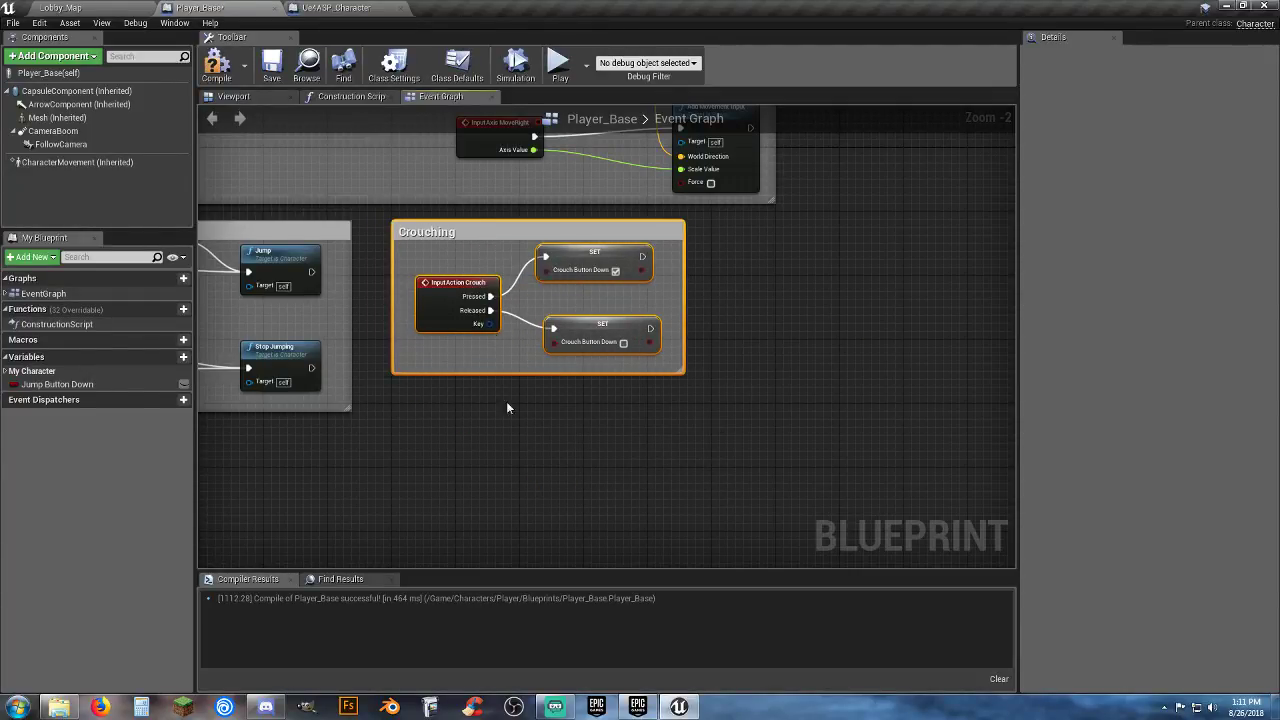
click(508, 452)
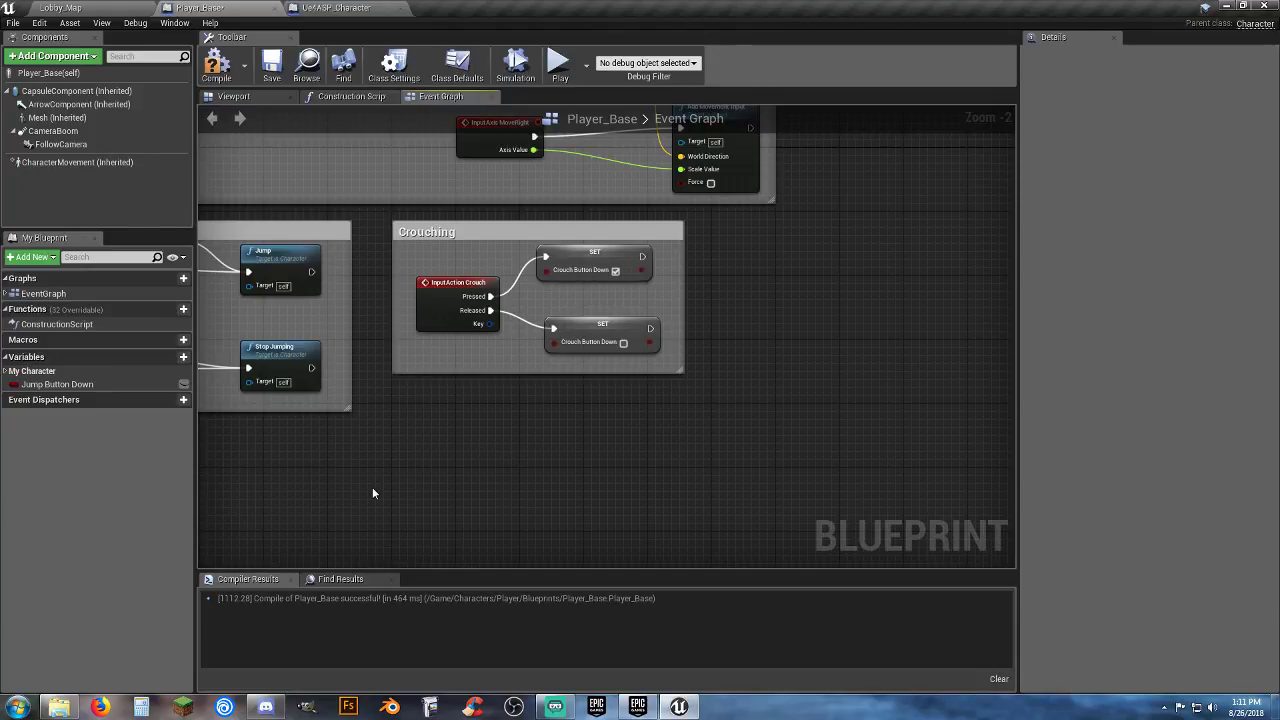
Step: Look over the Jump section of Player_Base, and compile and save the blueprint
right_drag(372, 492, 688, 246)
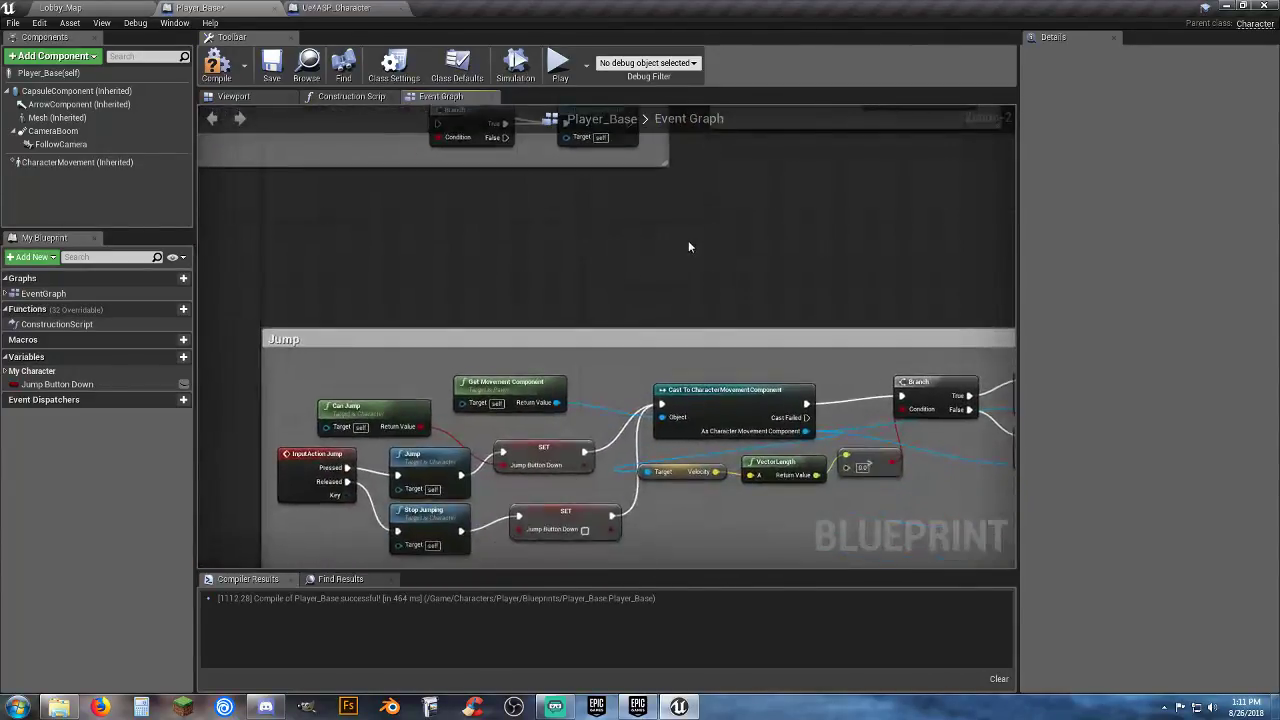
right_drag(692, 295, 664, 166)
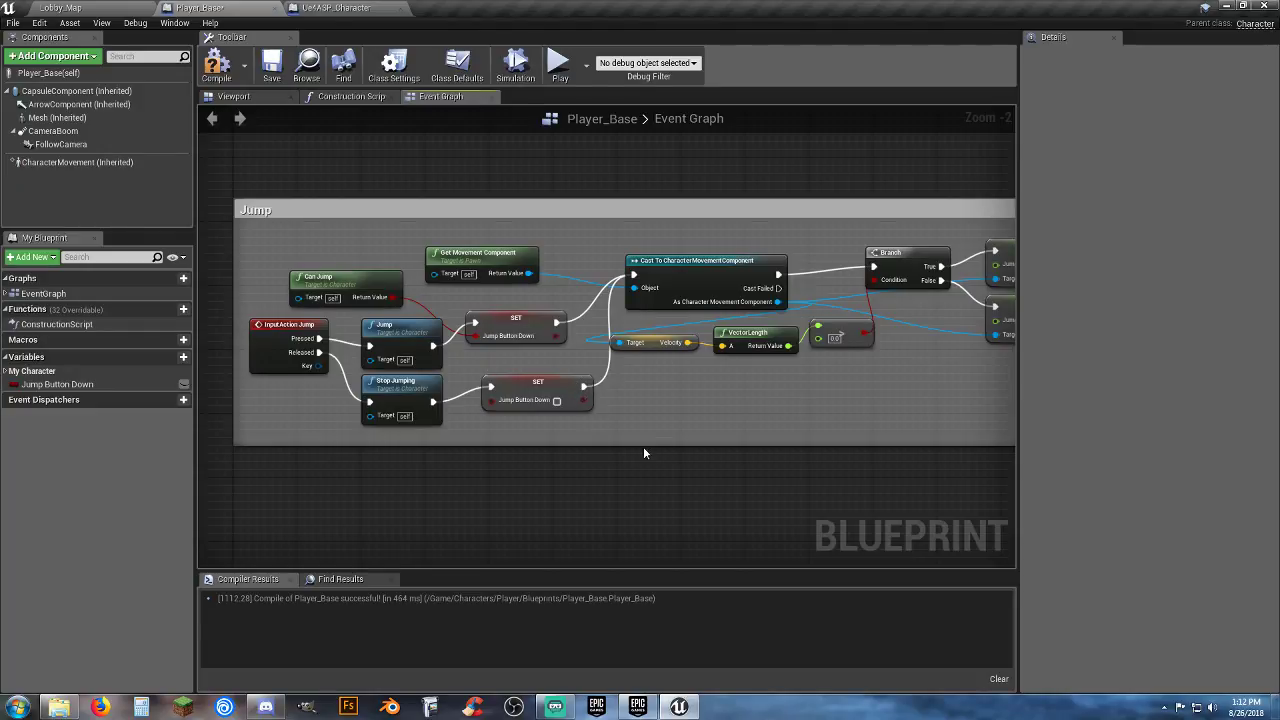
right_drag(643, 446, 632, 408)
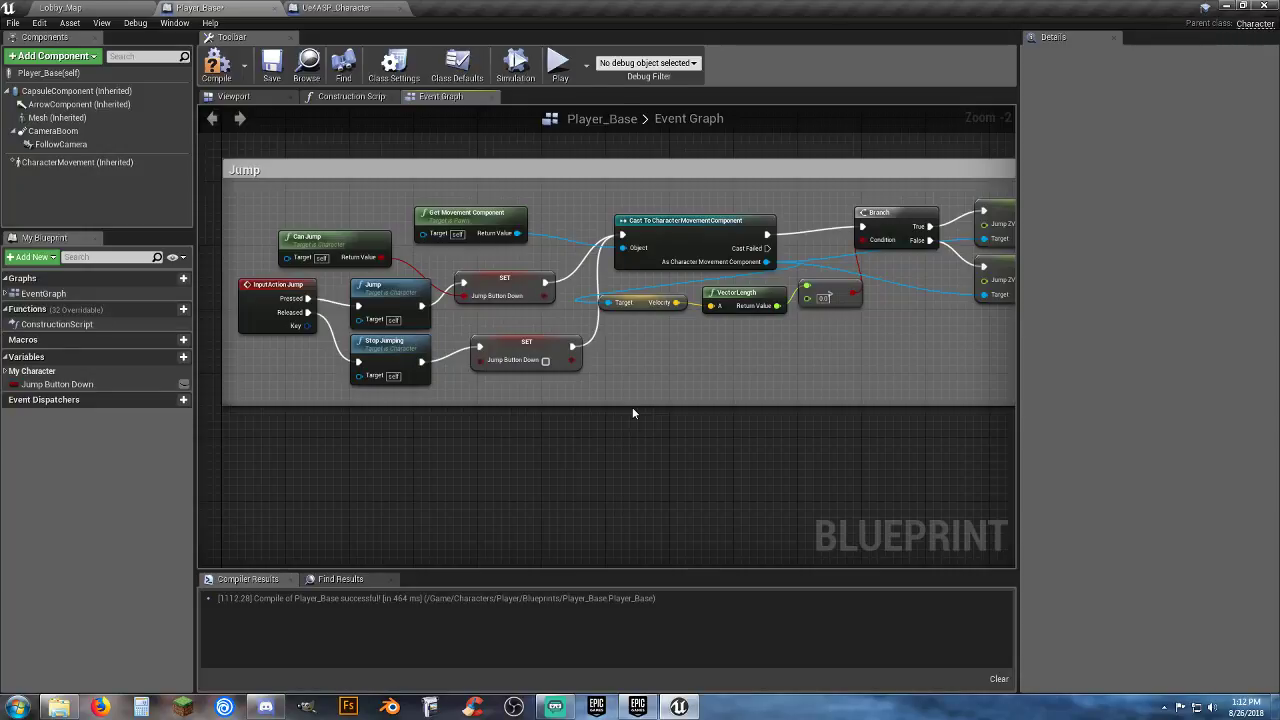
click(216, 64)
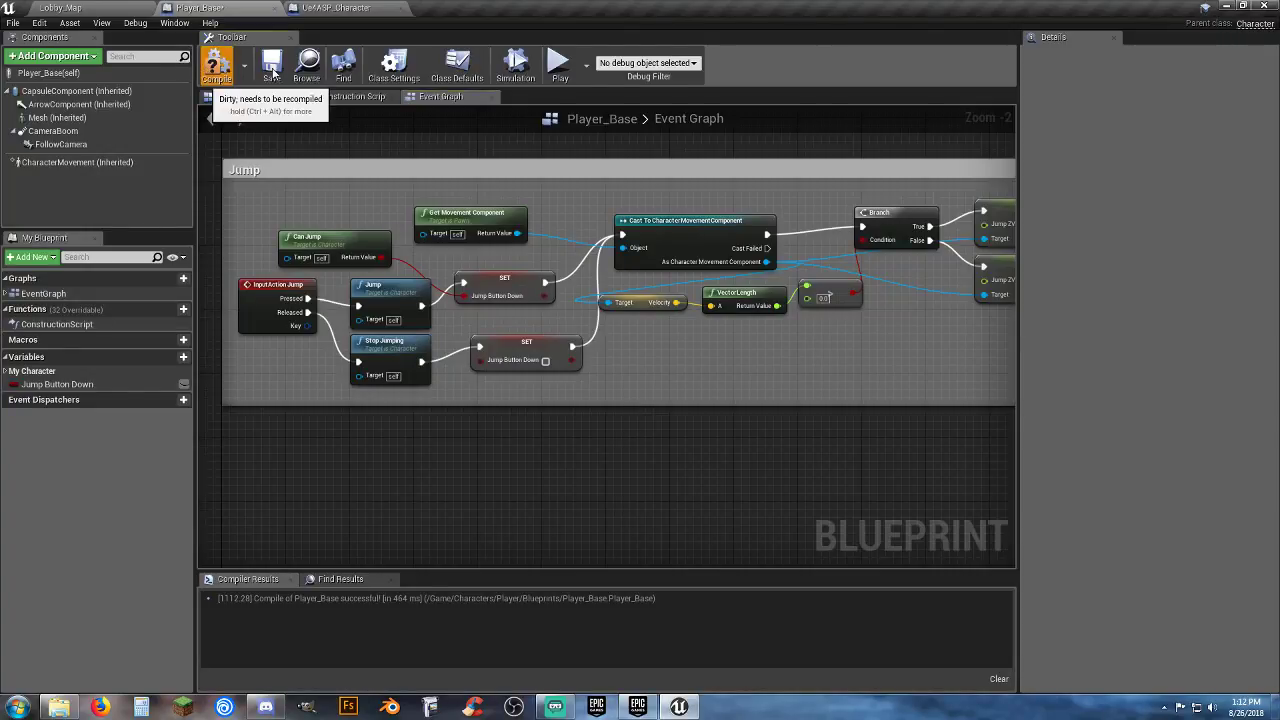
click(271, 70)
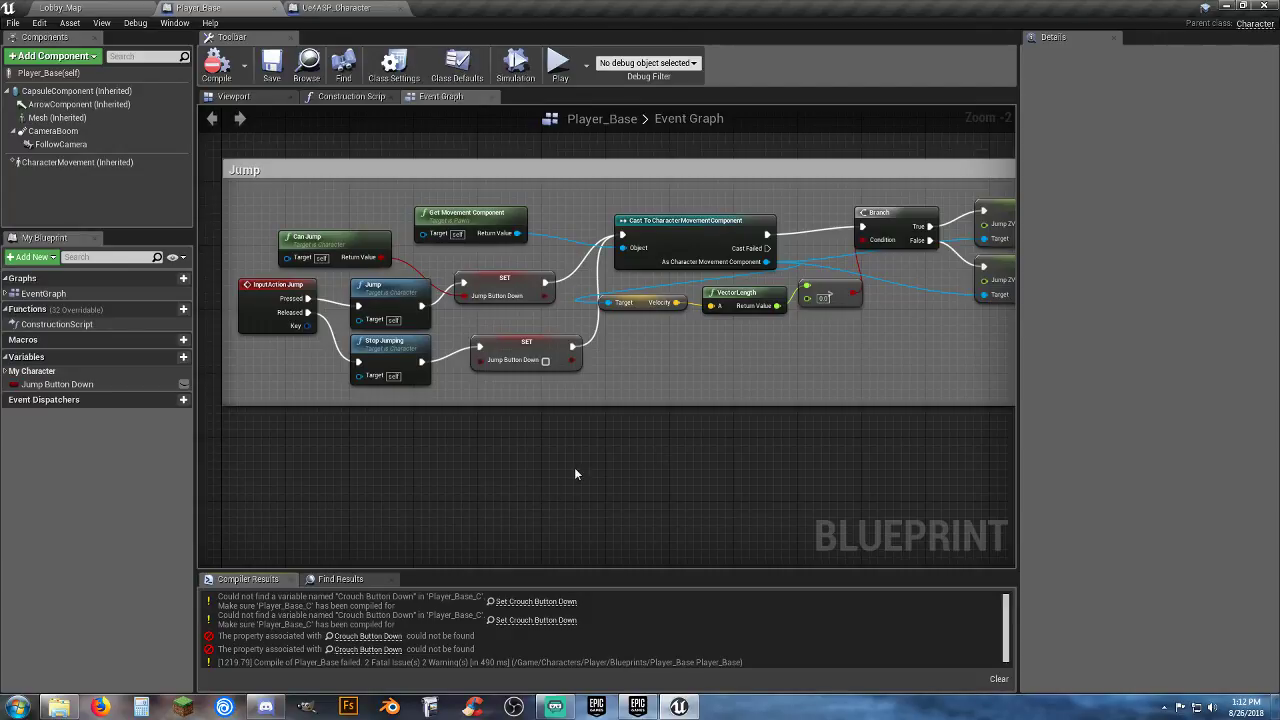
Step: Locate the failing Crouching nodes, create the missing Crouch Button Down variable from its Set node, and recompile and save Player_Base
click(536, 601)
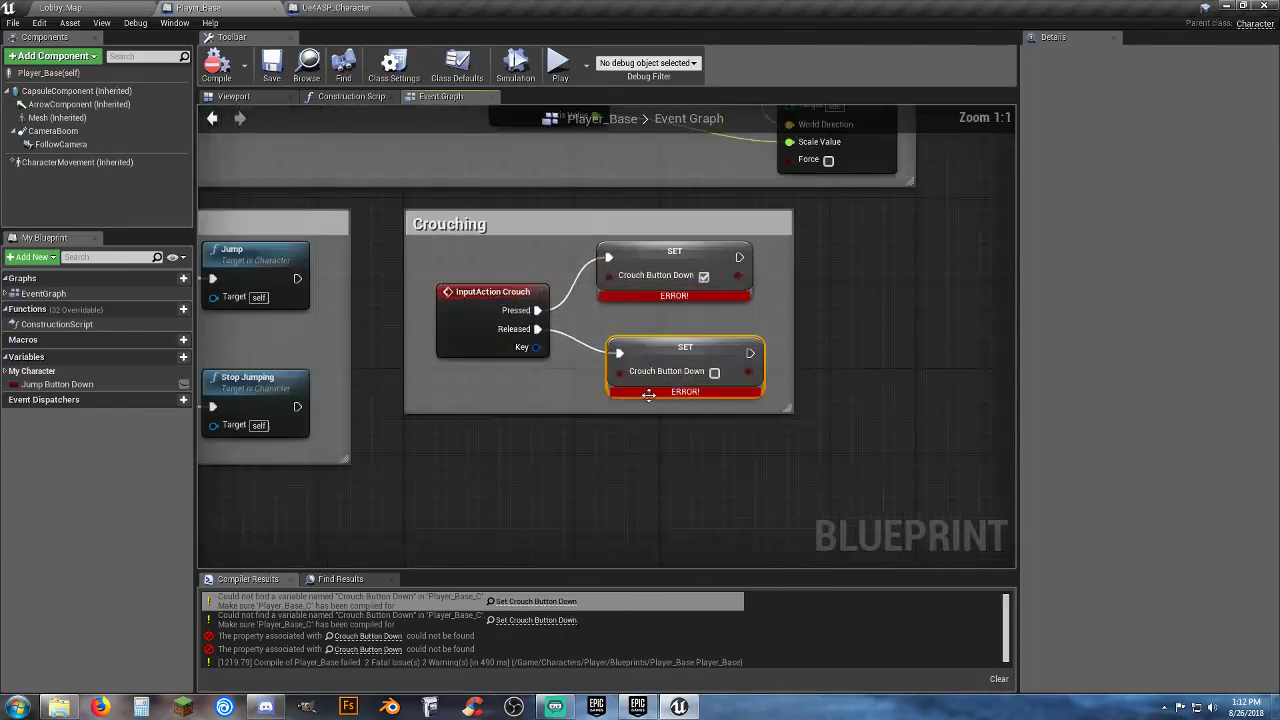
right_click(648, 258)
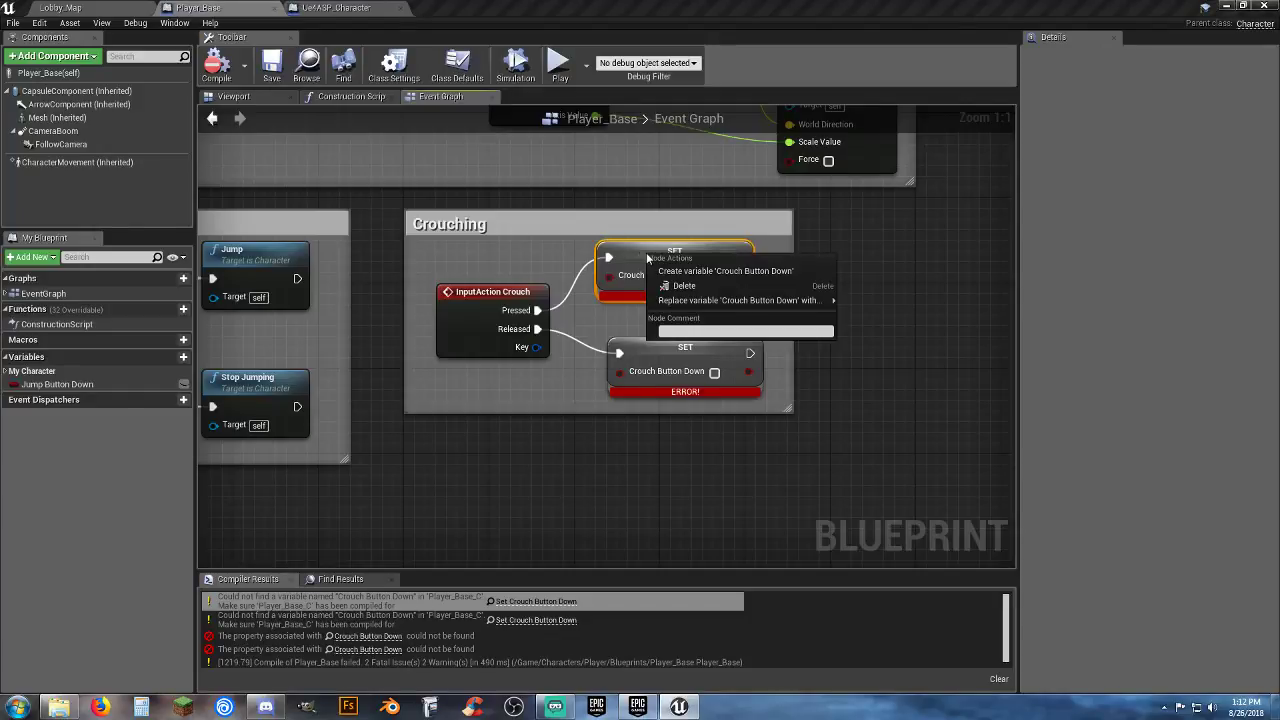
click(700, 271)
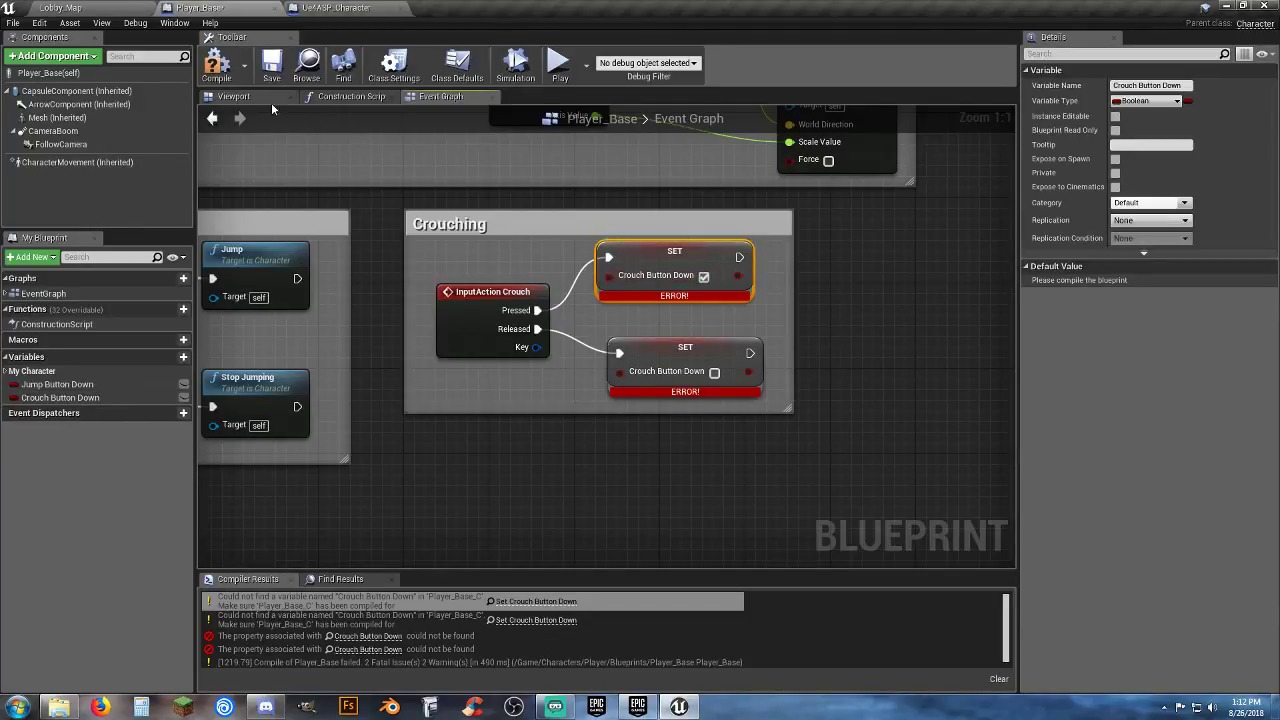
click(234, 72)
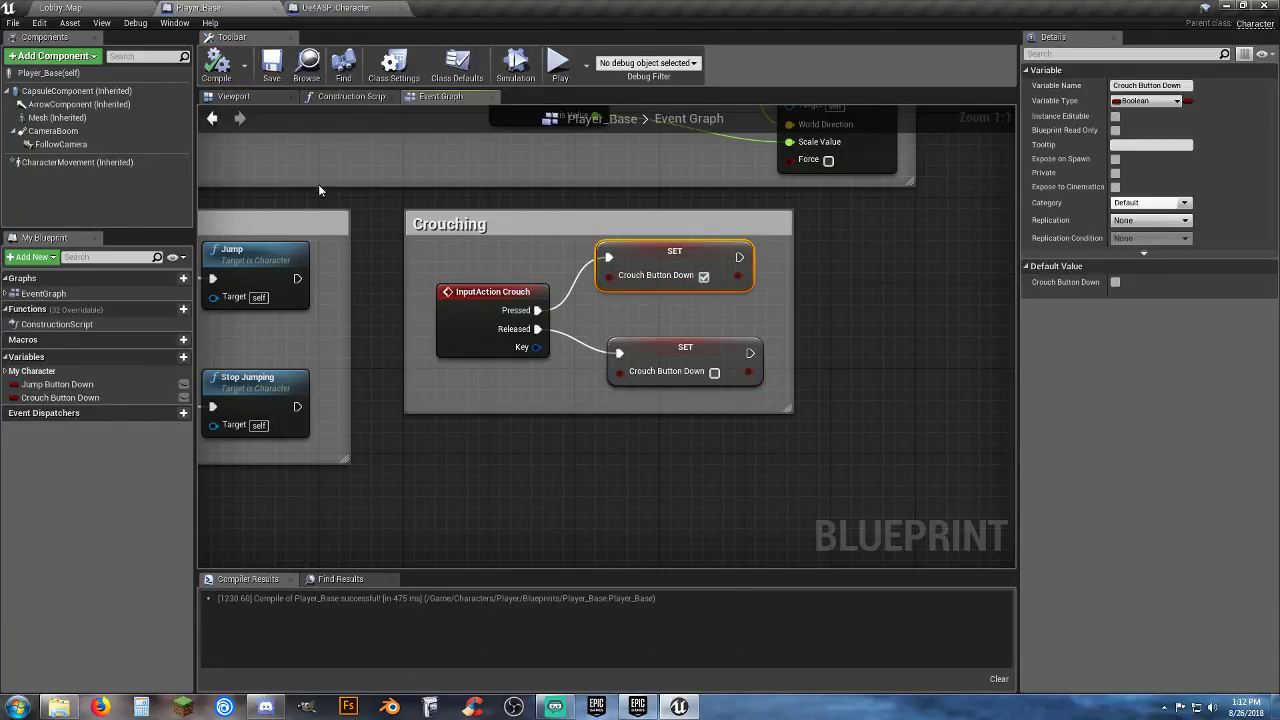
Step: Review the Jump section of Player_Base, close the Ue4ASP_Character blueprint and return to the Lobby_Map editor's AnimStarterPack folder
click(504, 508)
right_drag(504, 508, 714, 401)
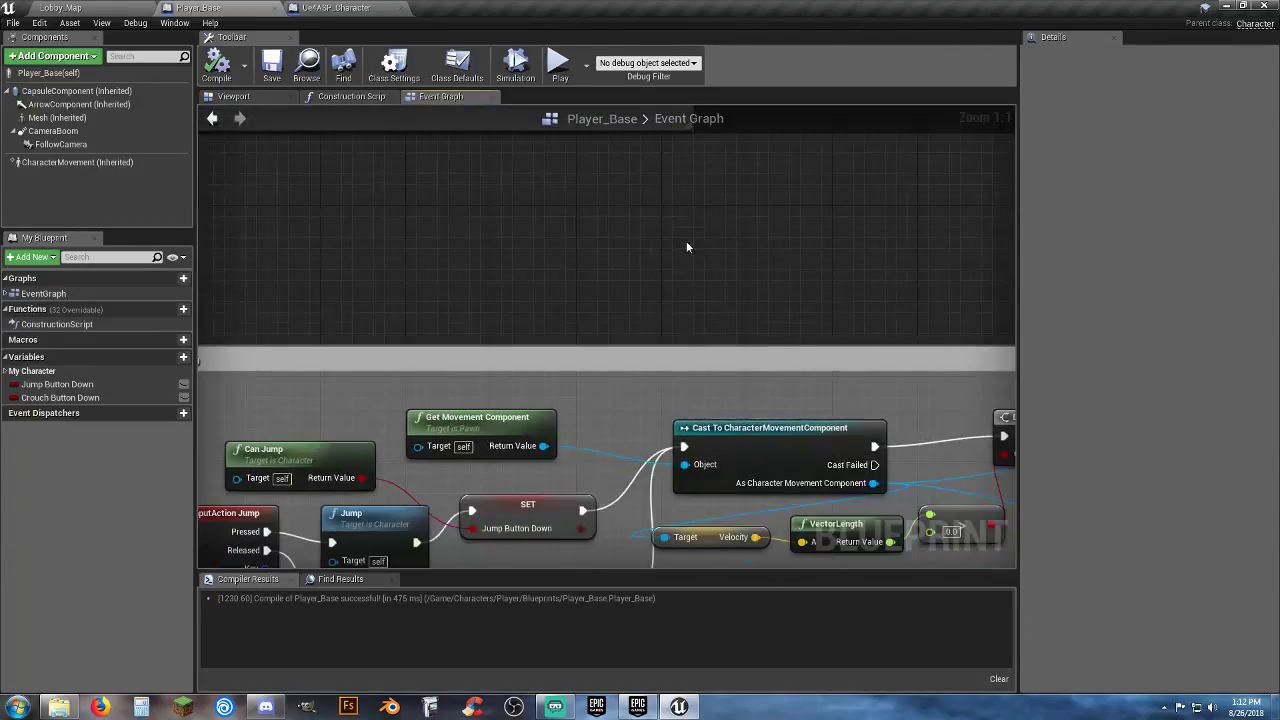
right_drag(536, 330, 573, 163)
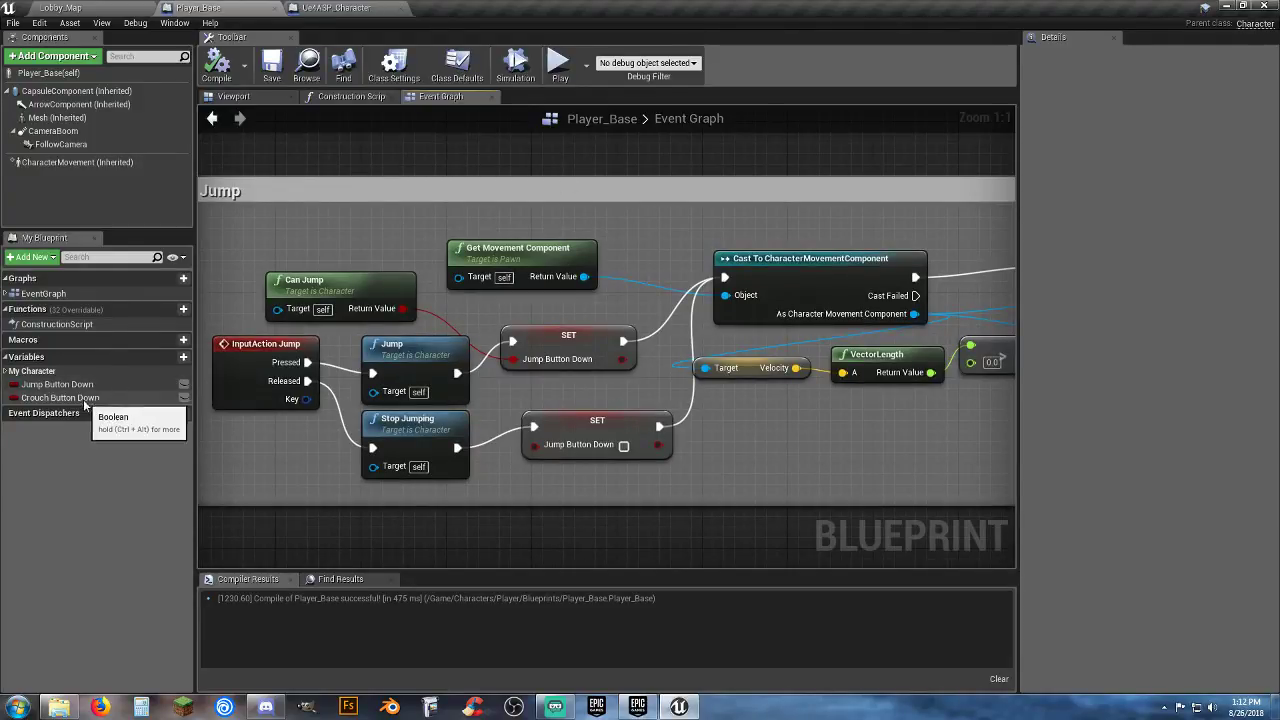
click(343, 11)
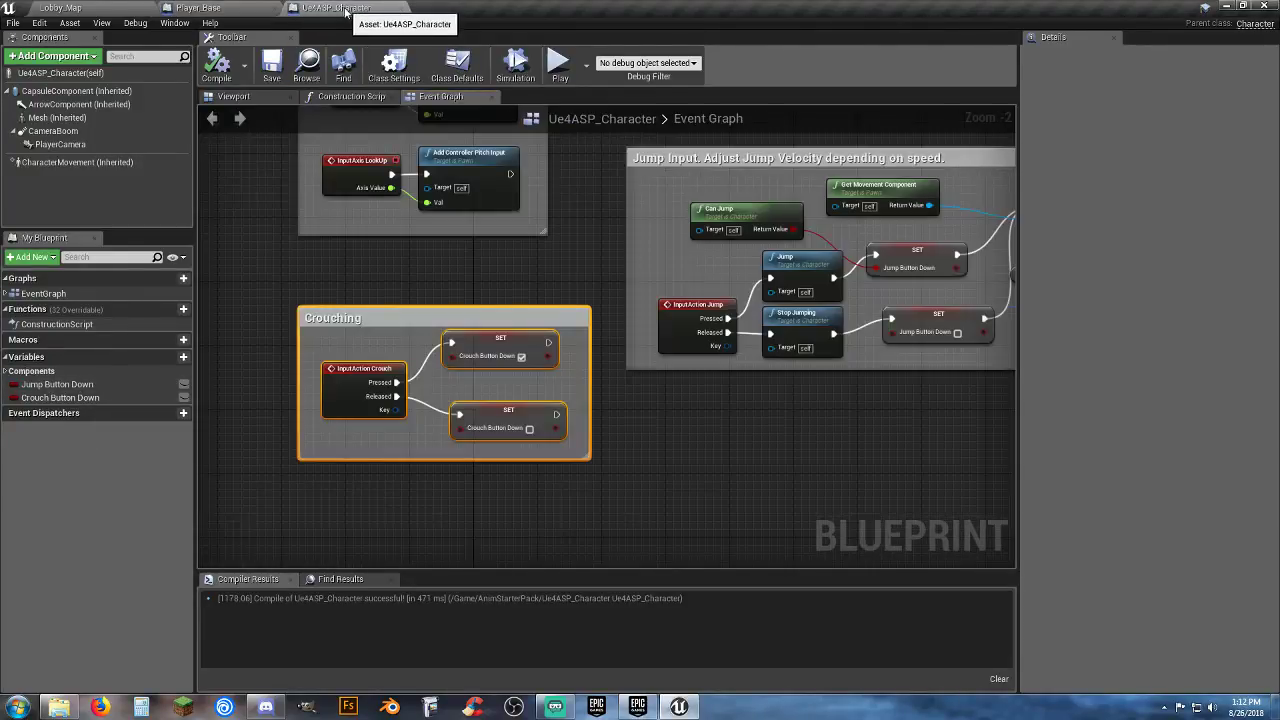
click(400, 10)
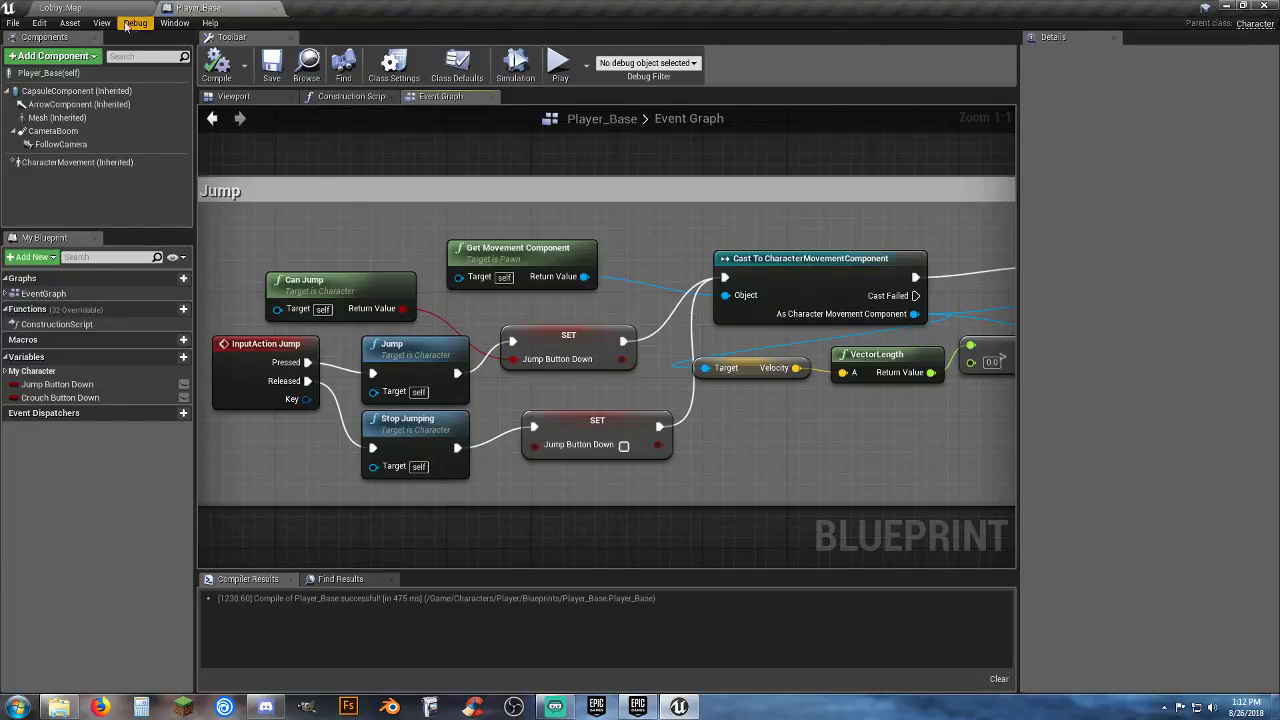
click(92, 7)
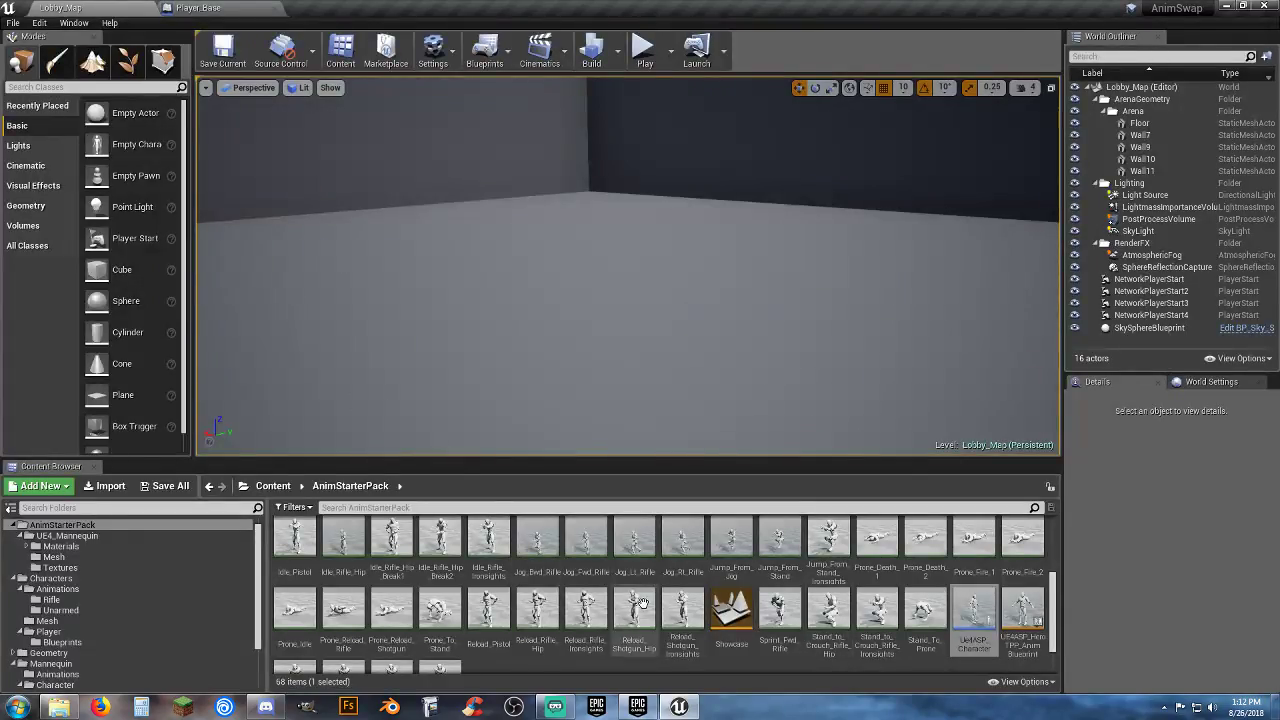
scroll(836, 620, down, 2)
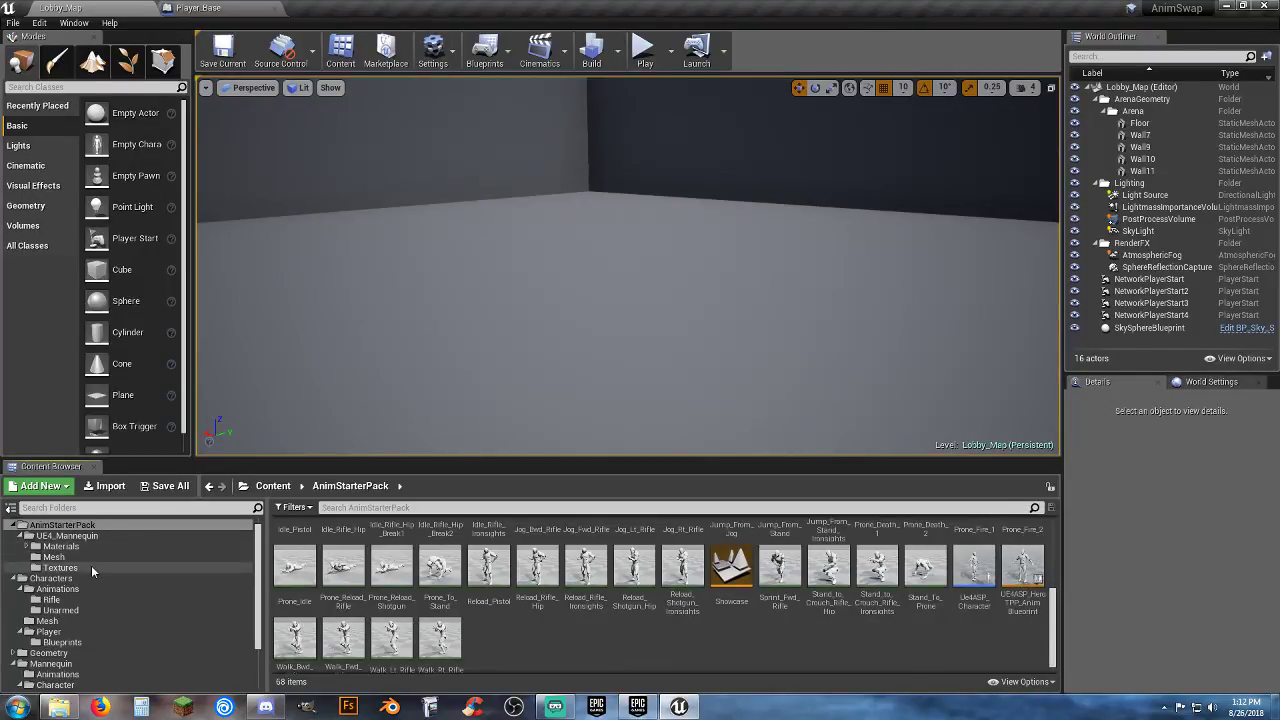
Step: Open the Poly_Rifle animation blueprint from the Characters/Animations/Rifle folder, collapsing the AnimStarterPack and Mannequin folders
scroll(91, 565, up, 1)
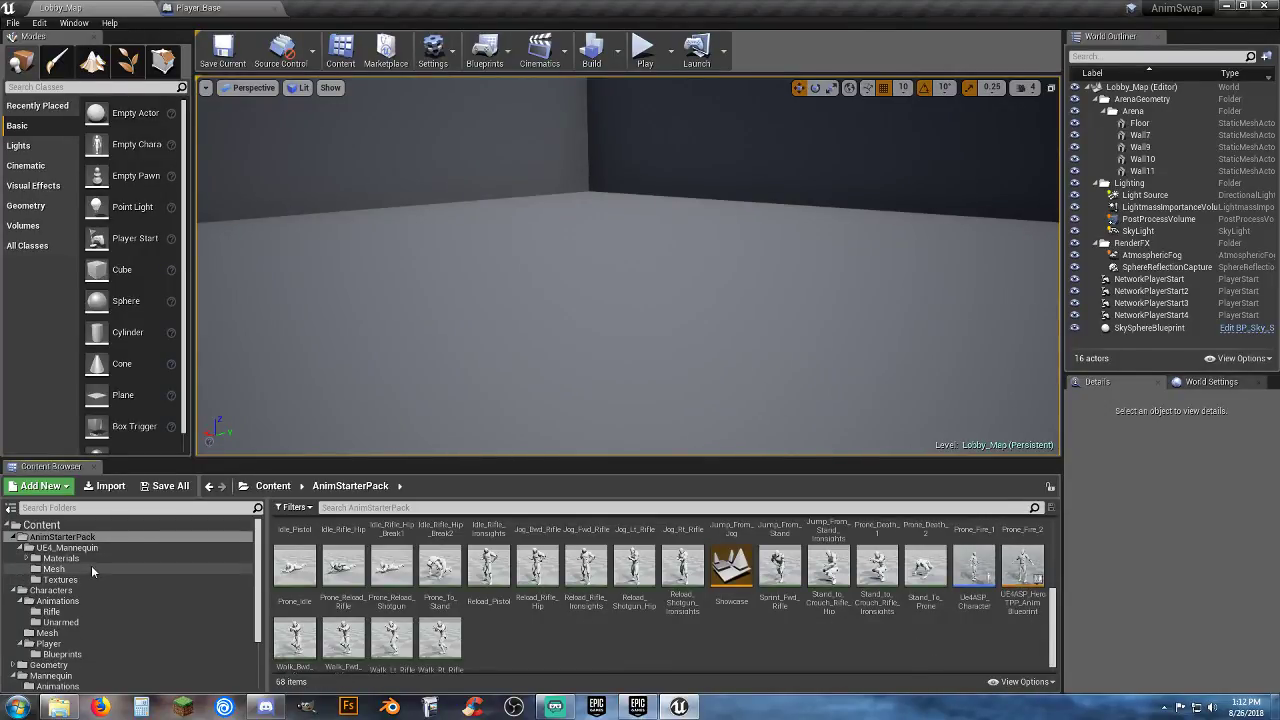
click(24, 549)
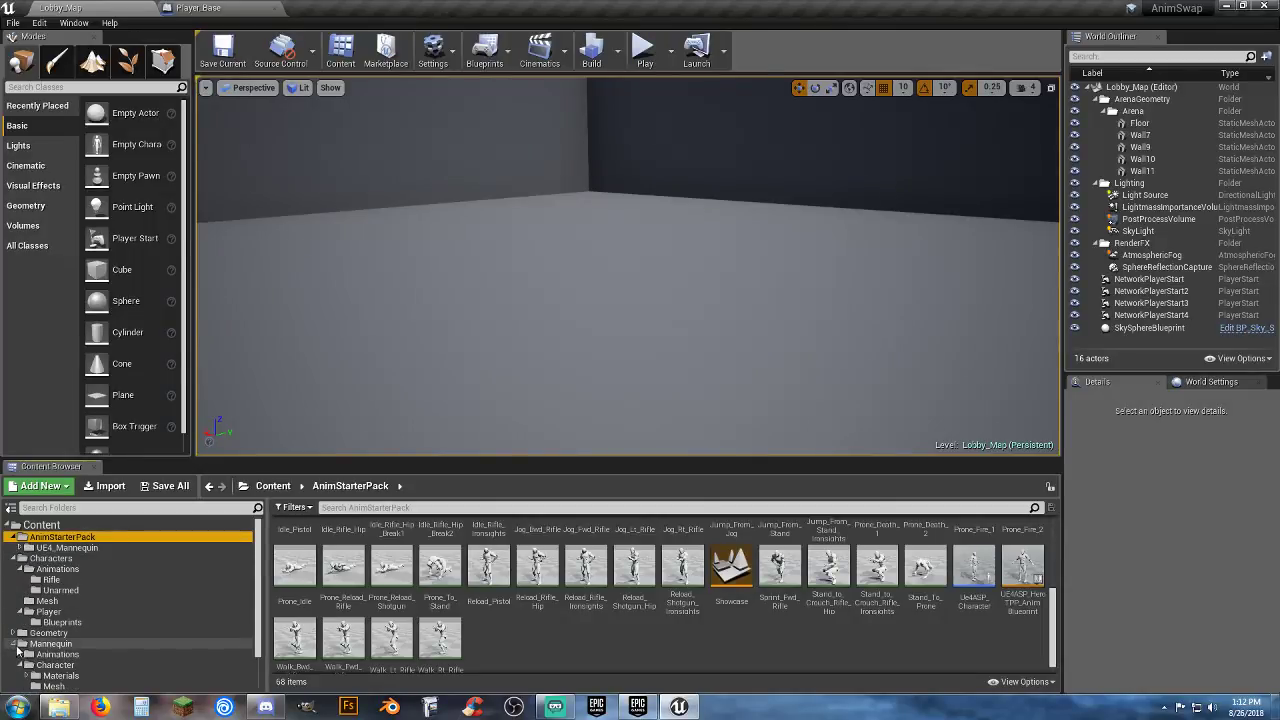
click(13, 645)
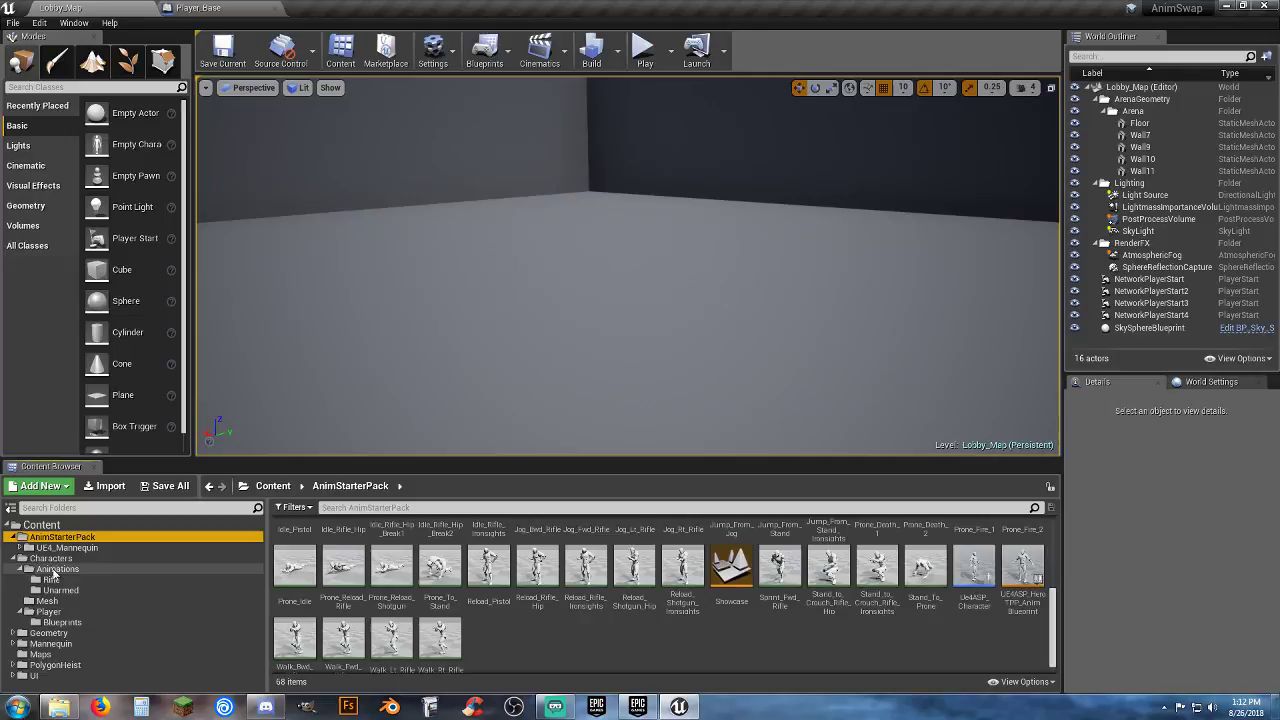
click(13, 537)
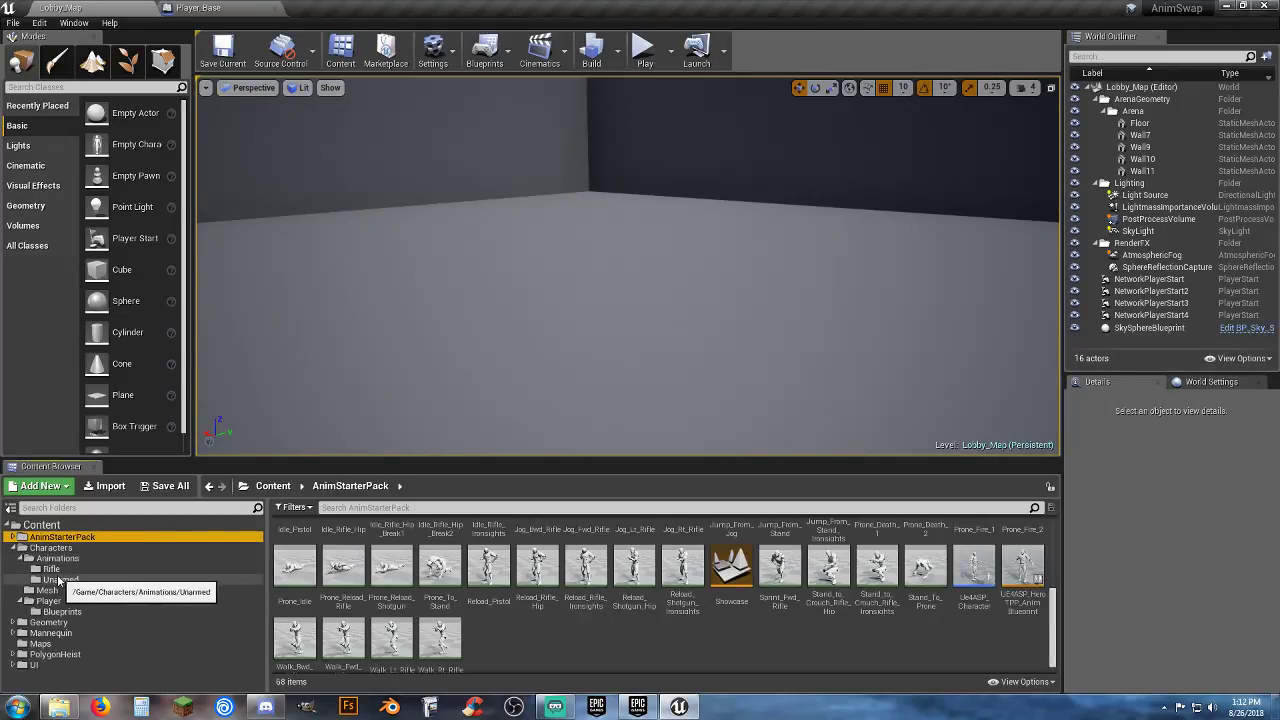
click(57, 570)
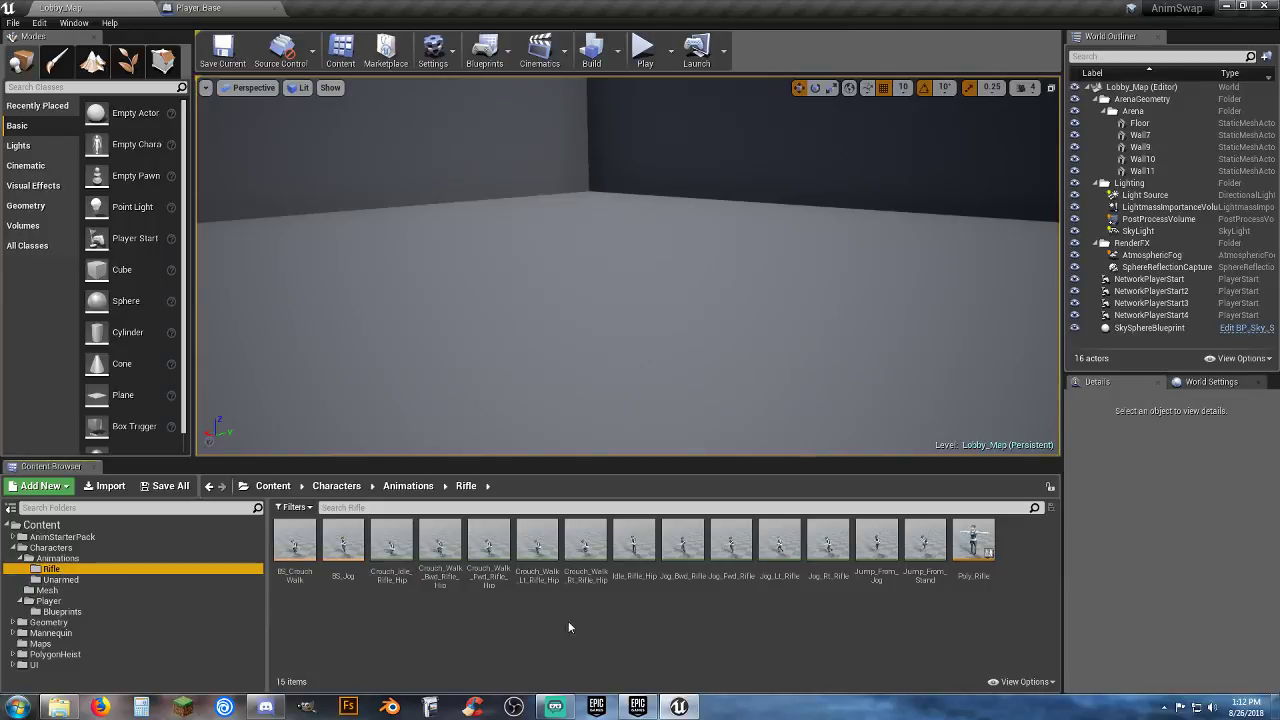
click(569, 622)
double_click(965, 560)
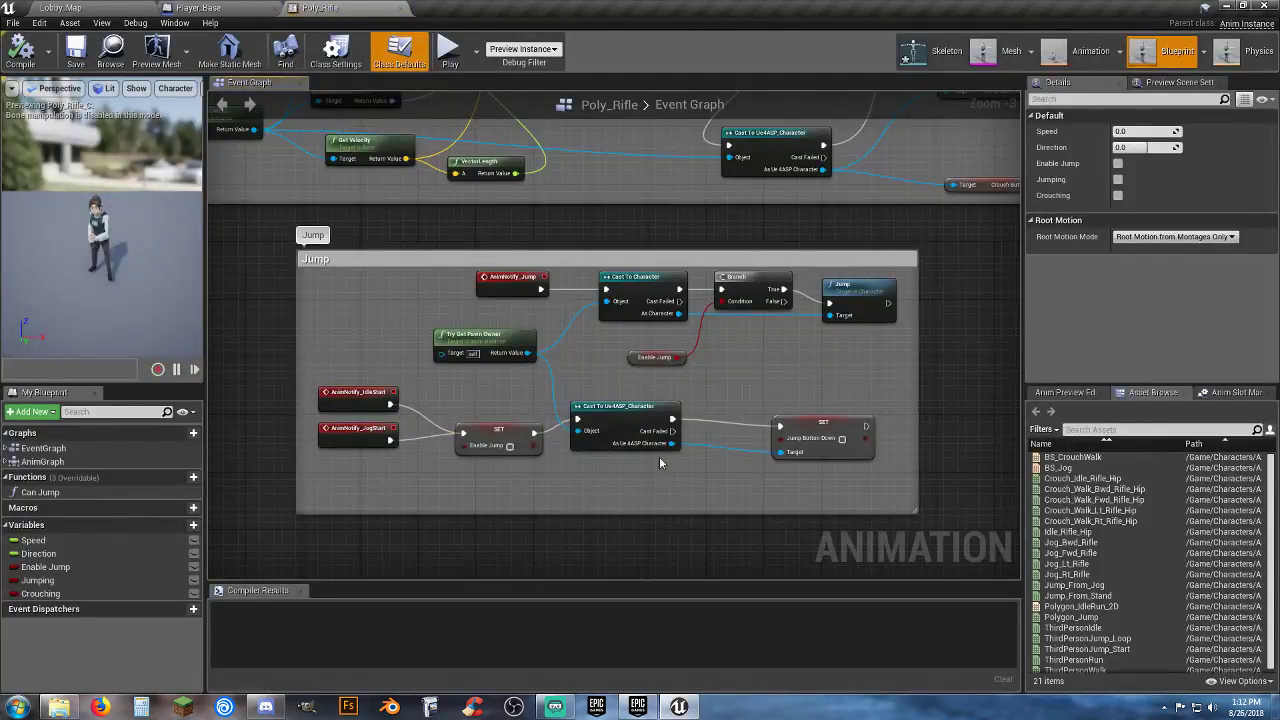
Step: Examine the Event Graph for the Cast To Ue4ASP_Character nodes and the nodes connected to them
click(632, 423)
right_drag(728, 380, 746, 563)
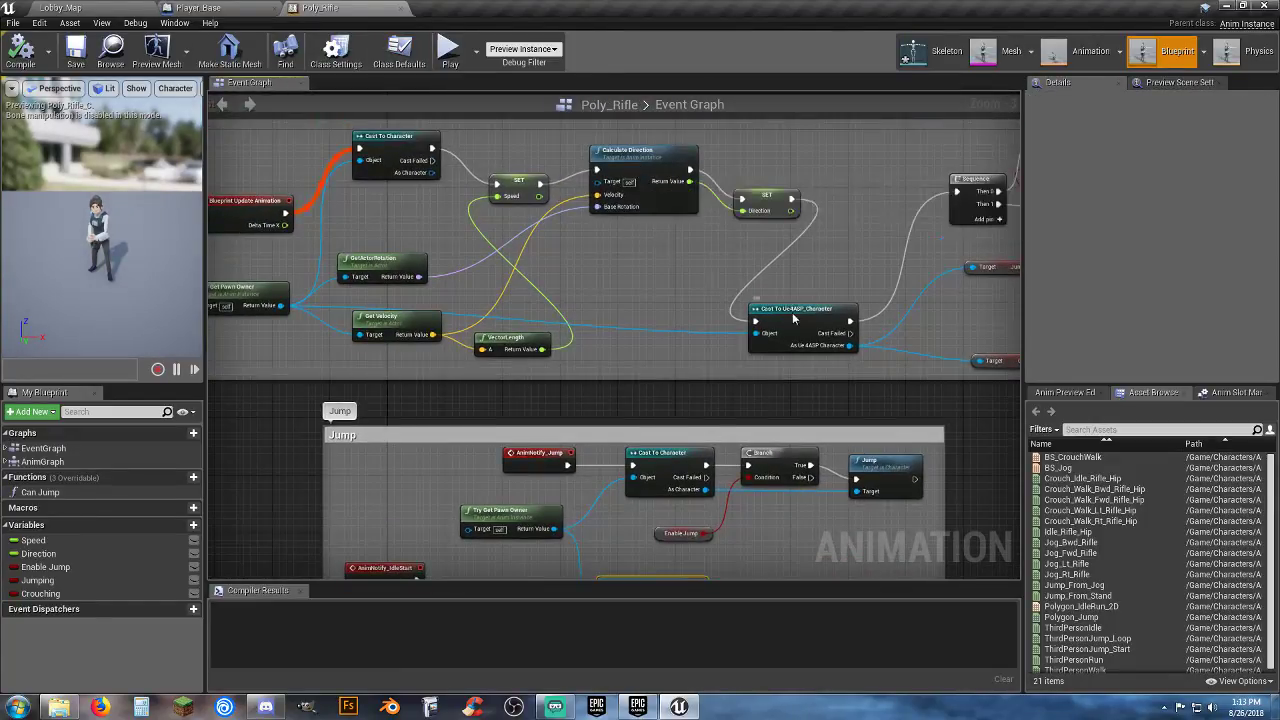
click(793, 318)
right_drag(837, 429, 777, 400)
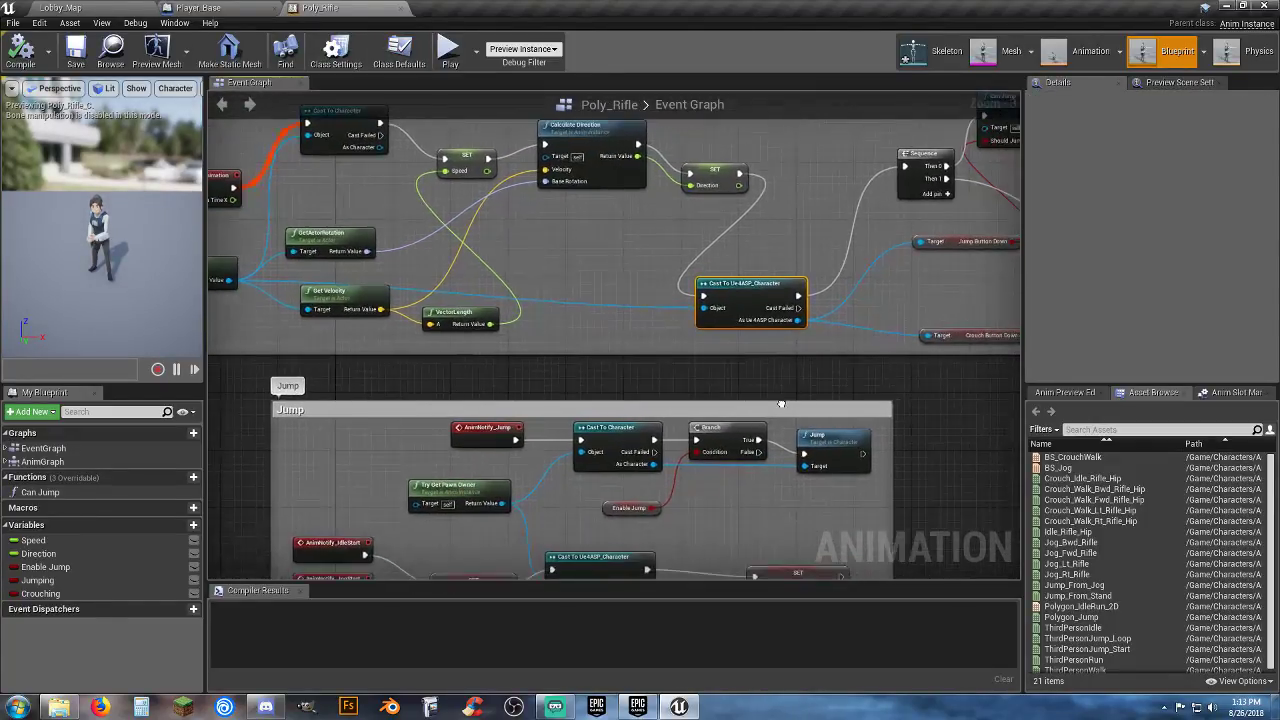
click(721, 370)
right_drag(738, 362, 653, 401)
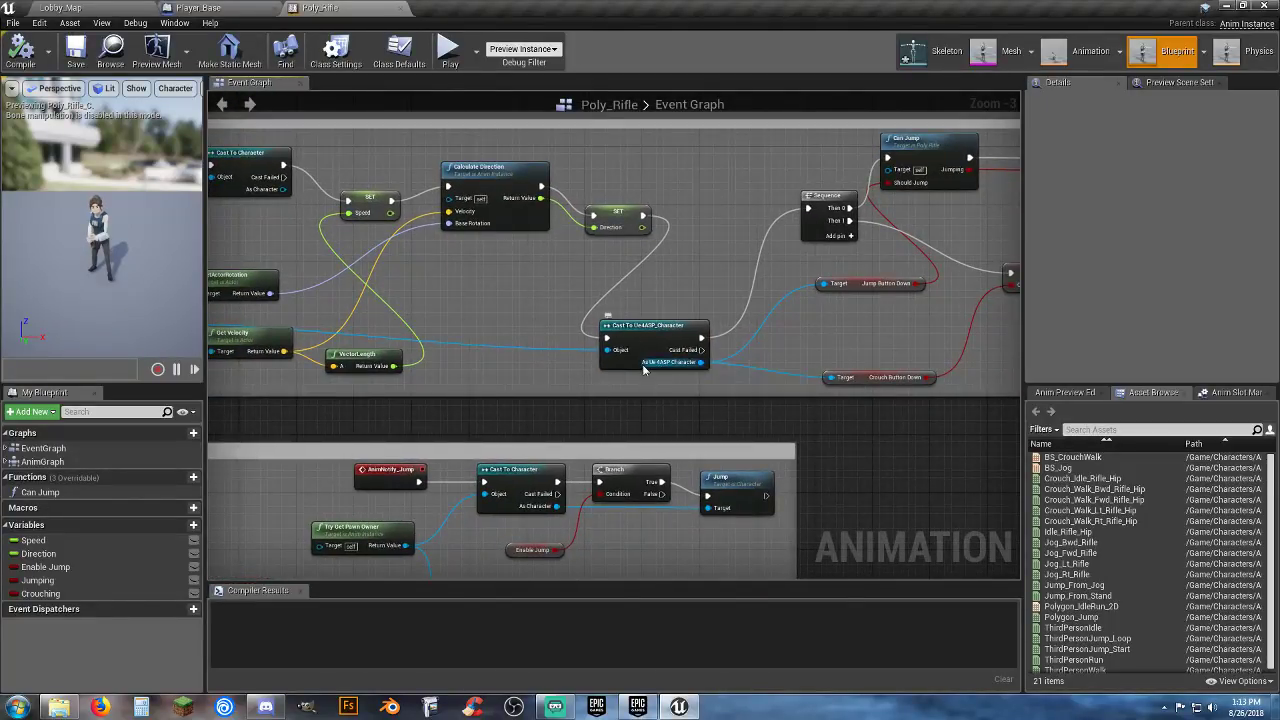
scroll(640, 367, up, 3)
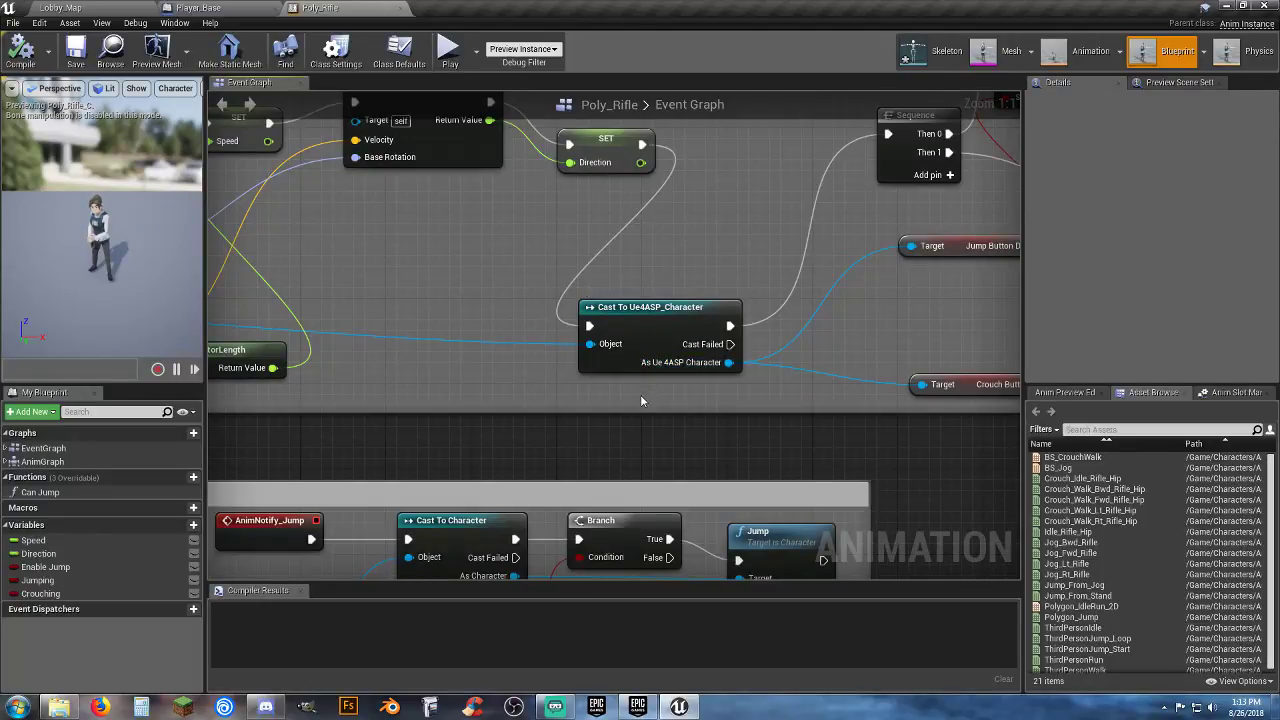
right_drag(423, 348, 715, 318)
scroll(884, 346, down, 2)
scroll(884, 346, down, 1)
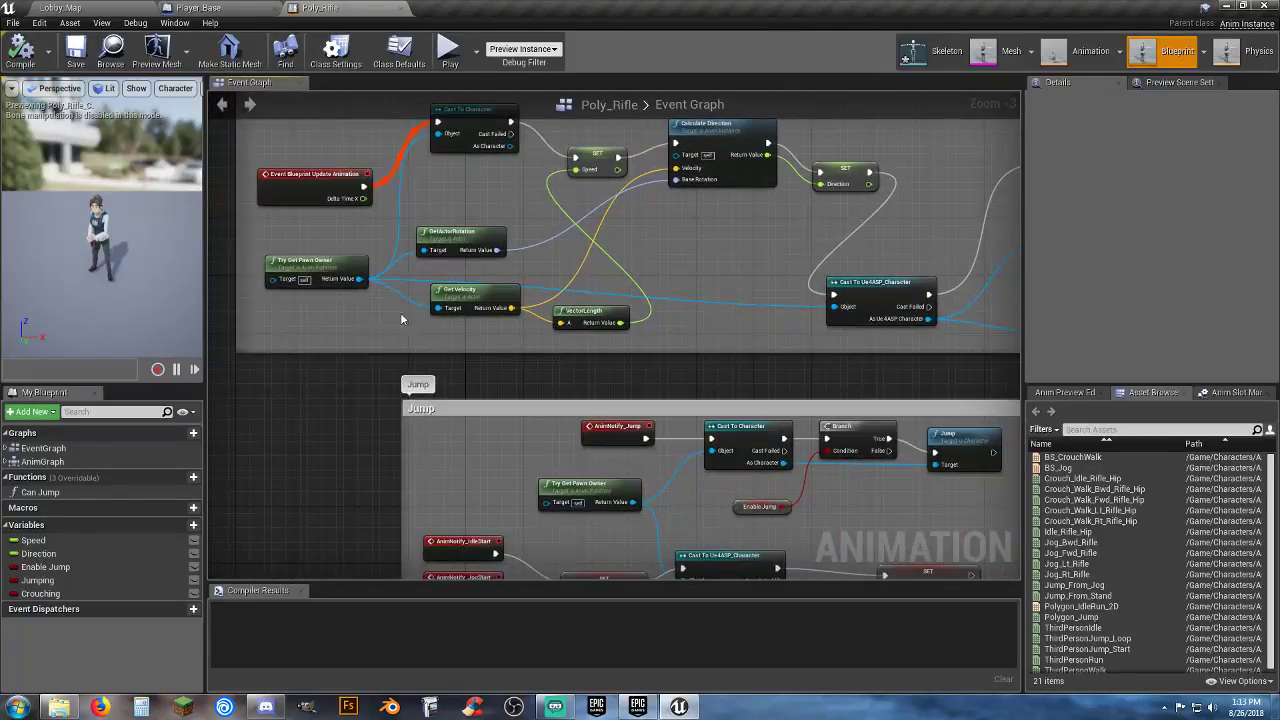
Step: Add a Cast To Player_Base node between the VectorLength and Cast To Ue4ASP_Character nodes in the update section
right_click(710, 267)
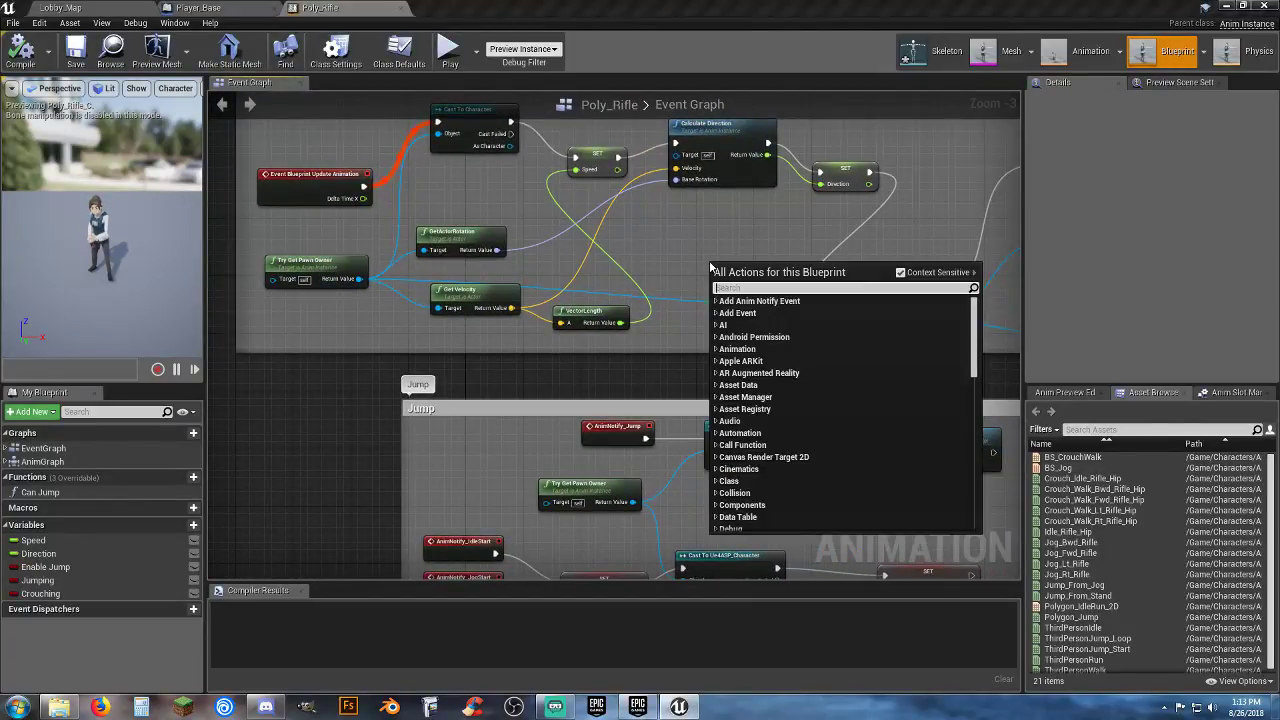
text(casttoplayer)
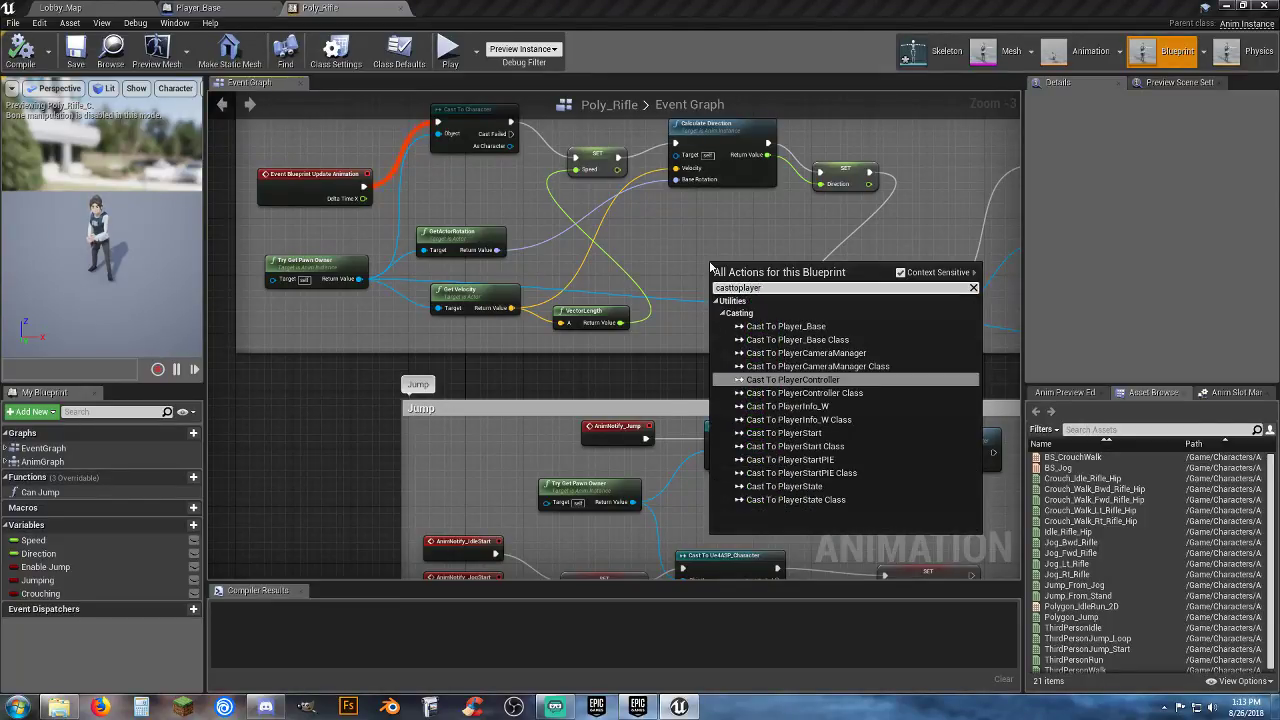
click(800, 326)
drag(752, 277, 730, 248)
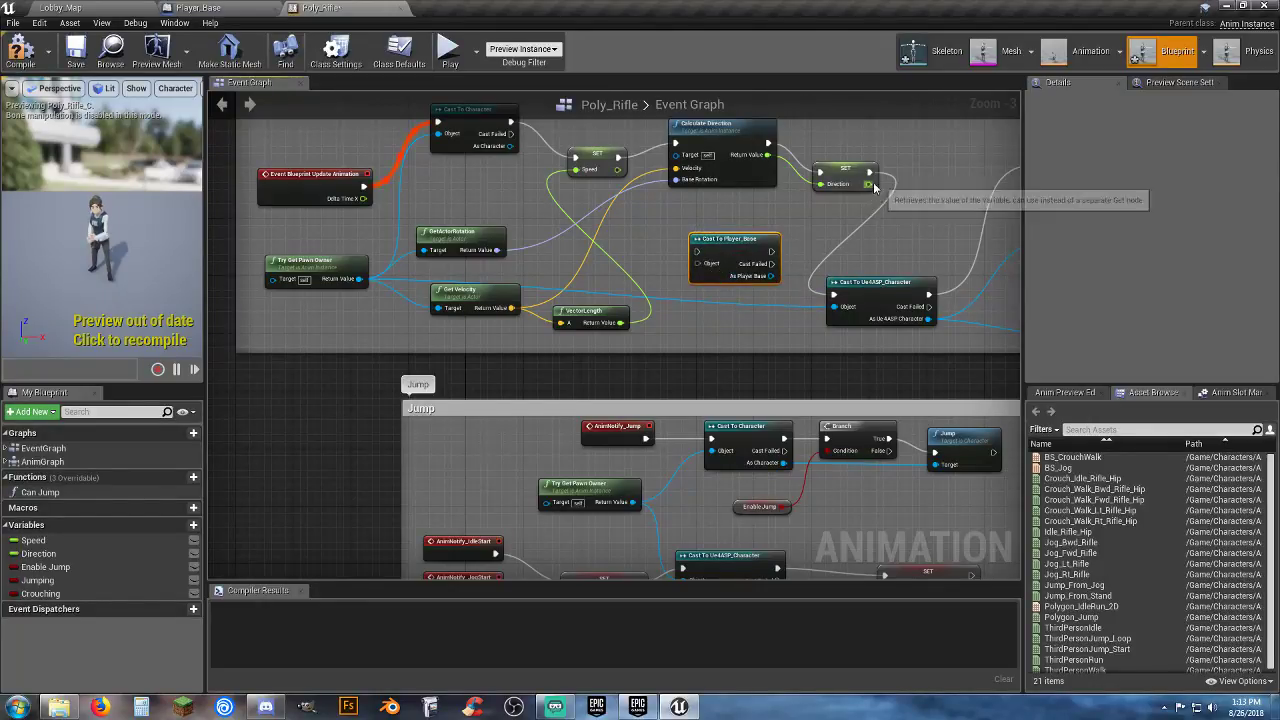
Step: Wire Cast To Player_Base between SET Direction and Sequence, feed its Object from Try Get Pawn Owner, and place it above the old cast
drag(869, 172, 705, 253)
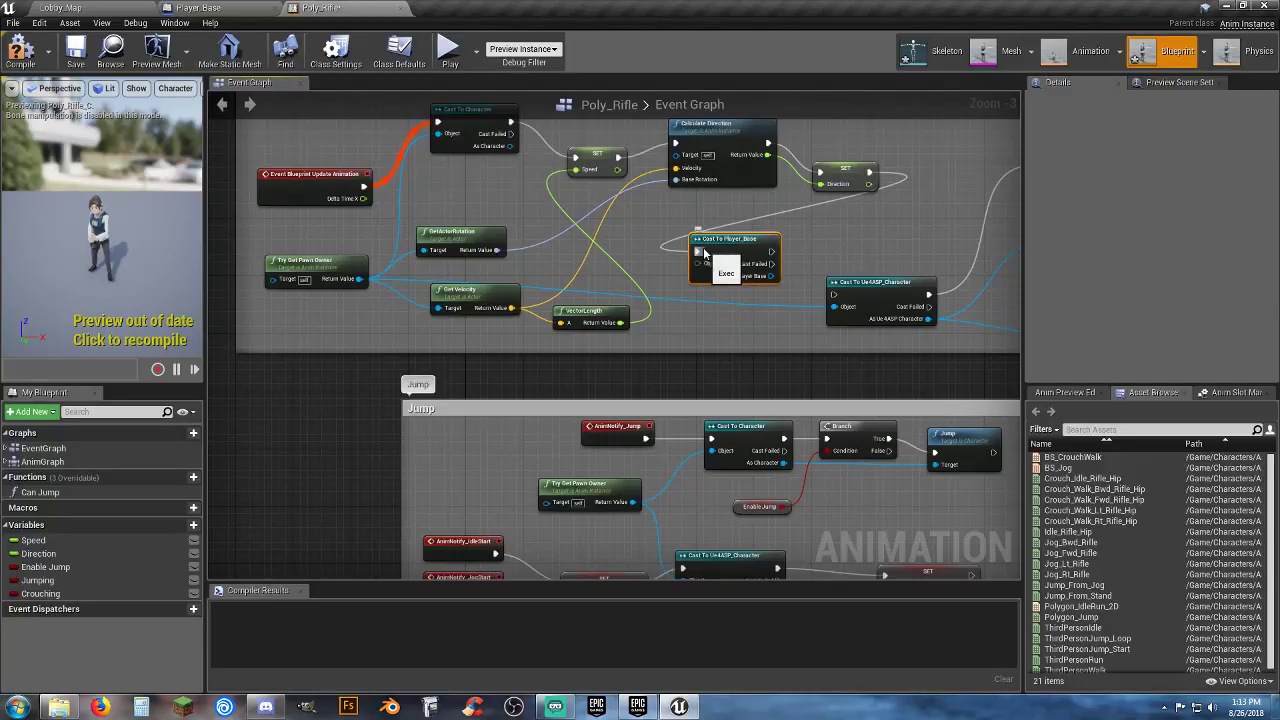
drag(360, 278, 700, 262)
right_drag(762, 342, 414, 397)
drag(381, 291, 518, 281)
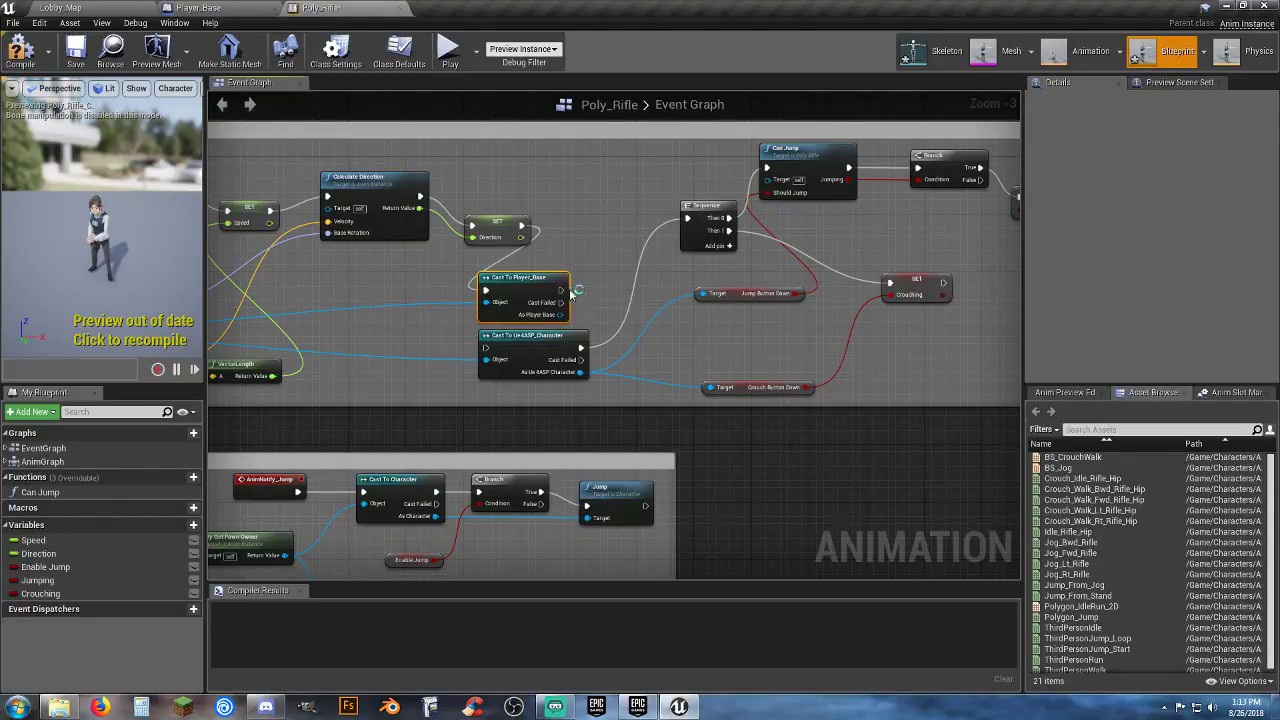
drag(565, 288, 687, 219)
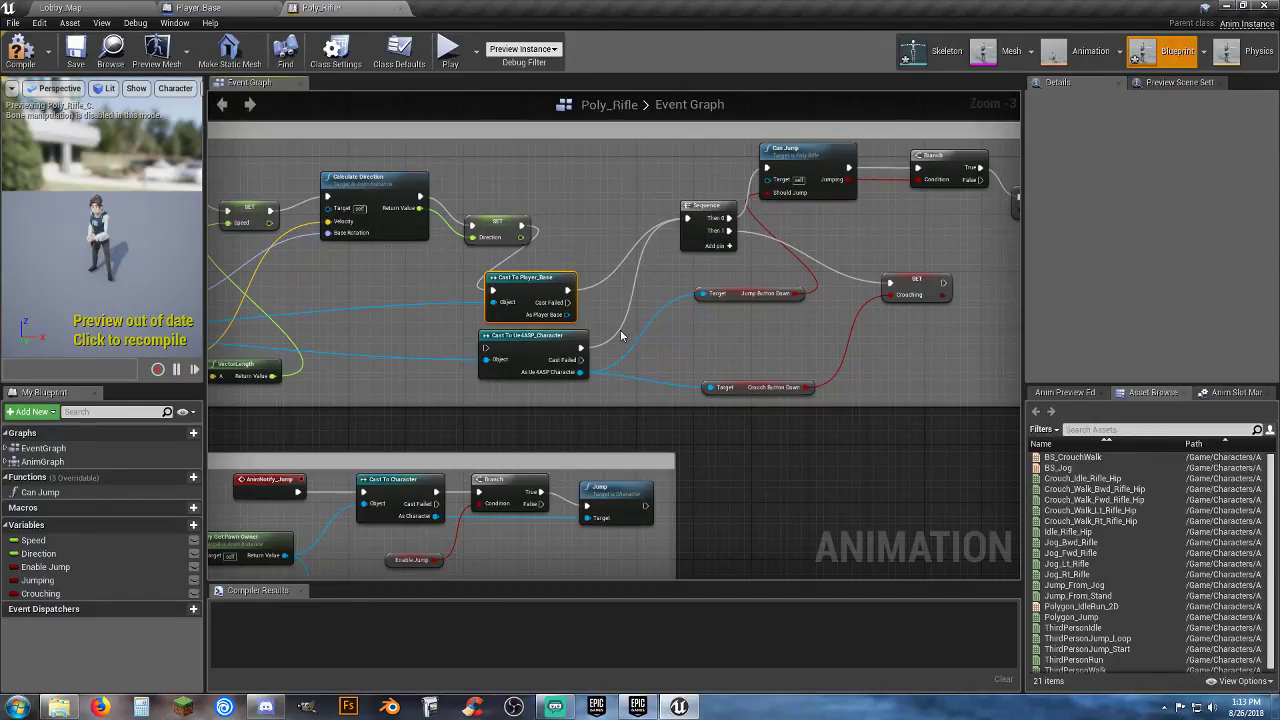
Step: Add a Get Jump Button Down node from the As Player Base output and place it under the existing Jump Button Down getter
drag(568, 314, 701, 318)
text(jumpbu)
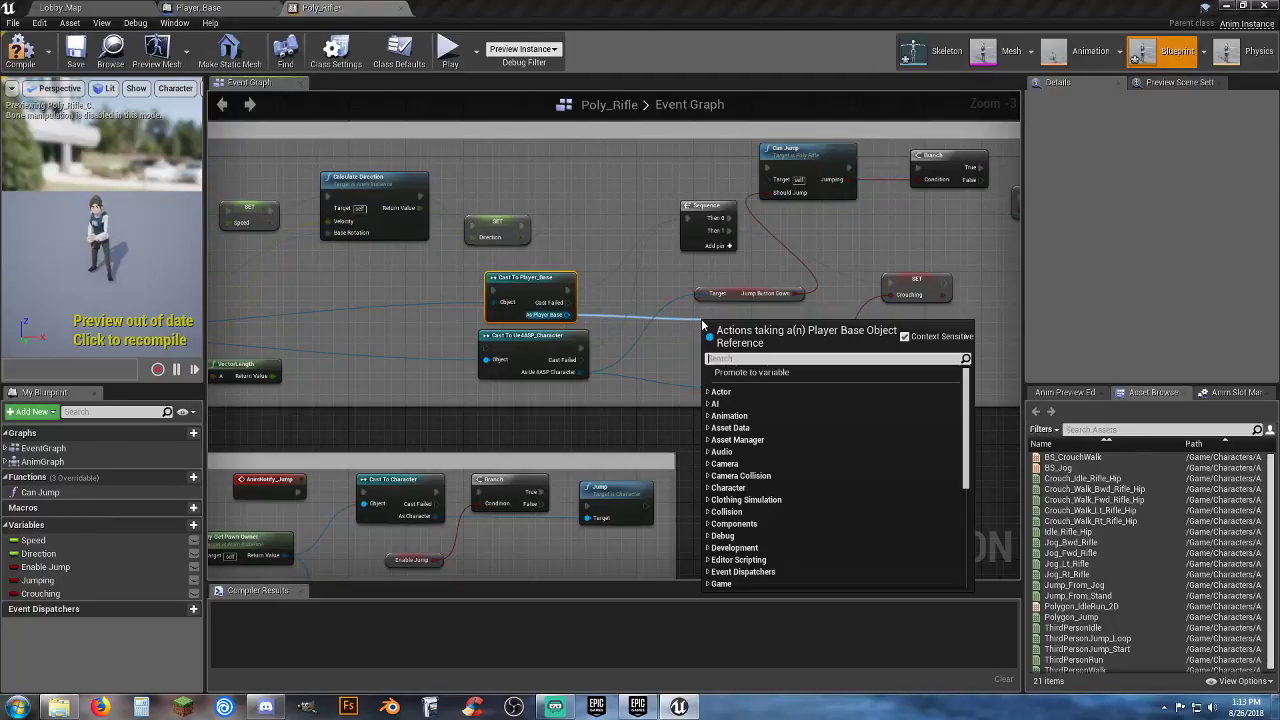
text(tto)
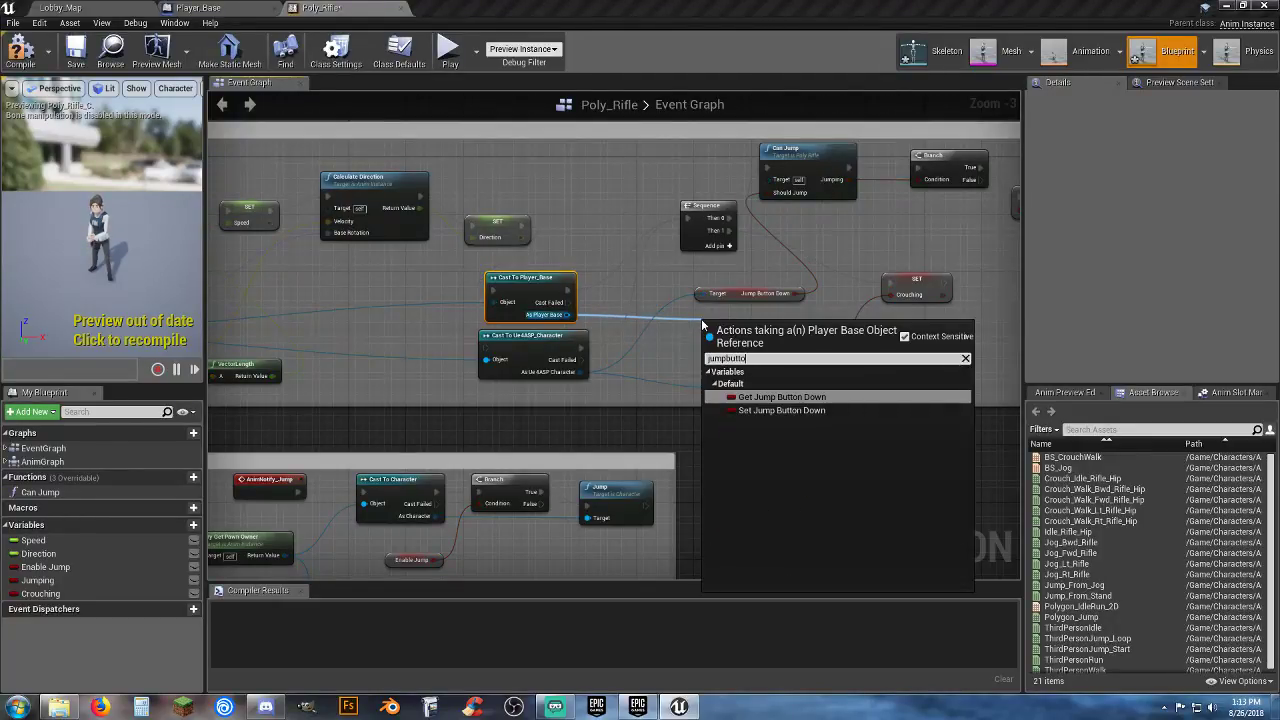
click(772, 398)
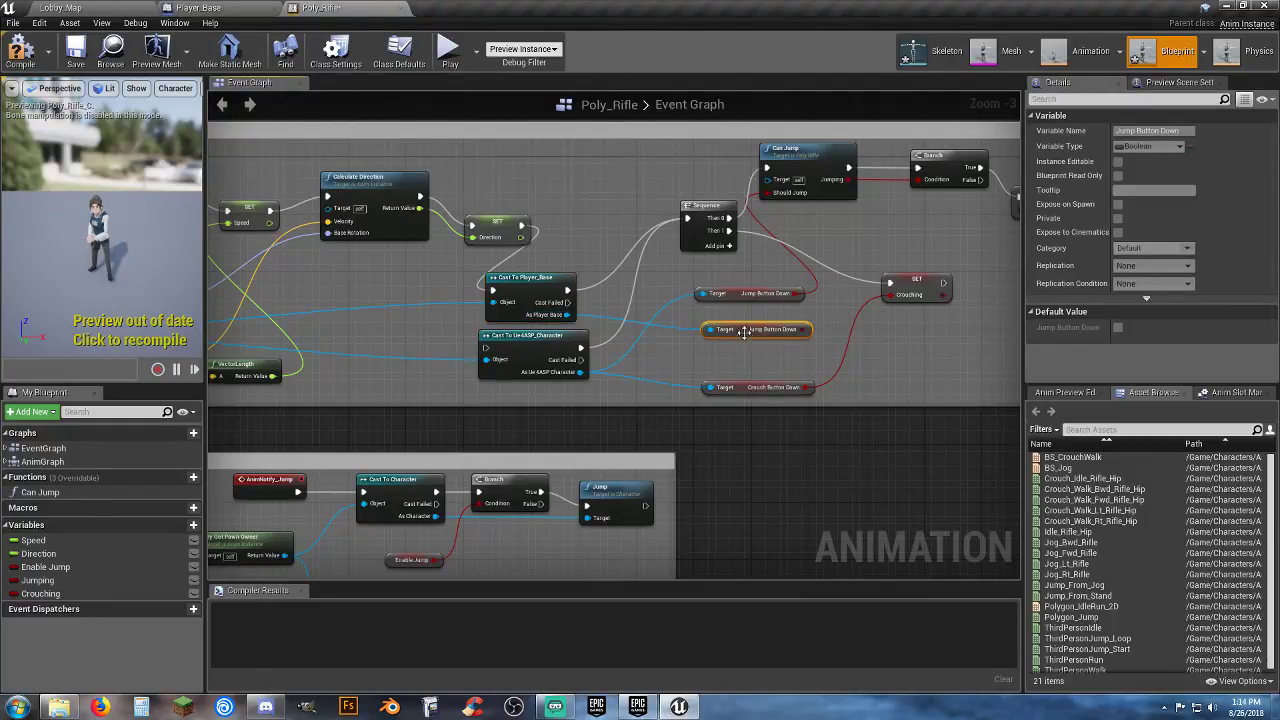
drag(746, 332, 701, 342)
Step: Add a Get Crouch Button Down node from As Player Base and place it under the new Jump Button Down getter
text(crouch)
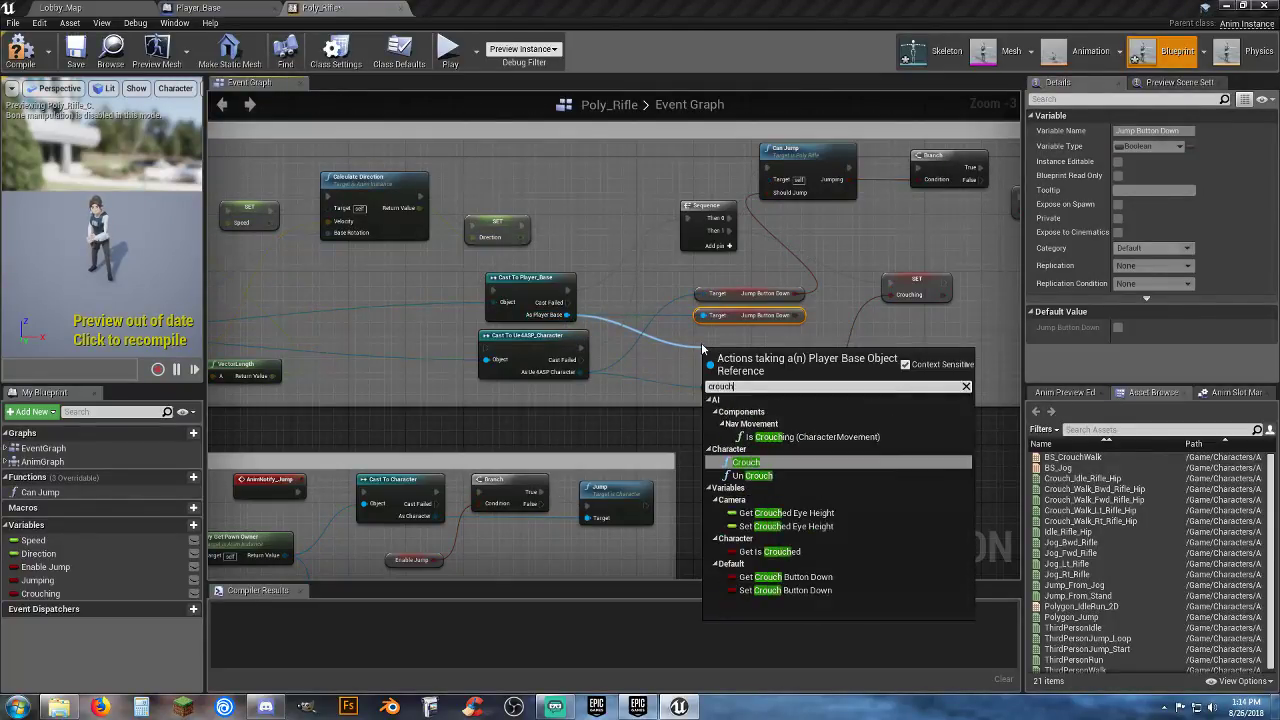
click(799, 577)
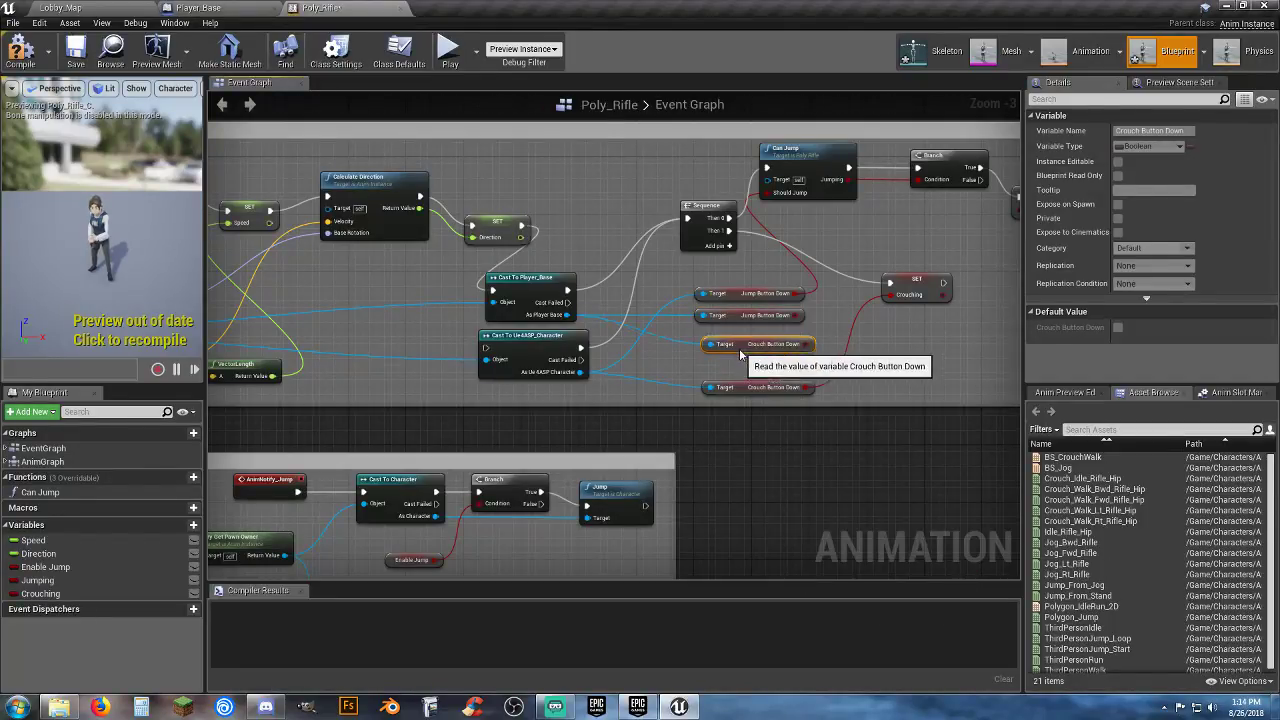
drag(740, 354, 732, 339)
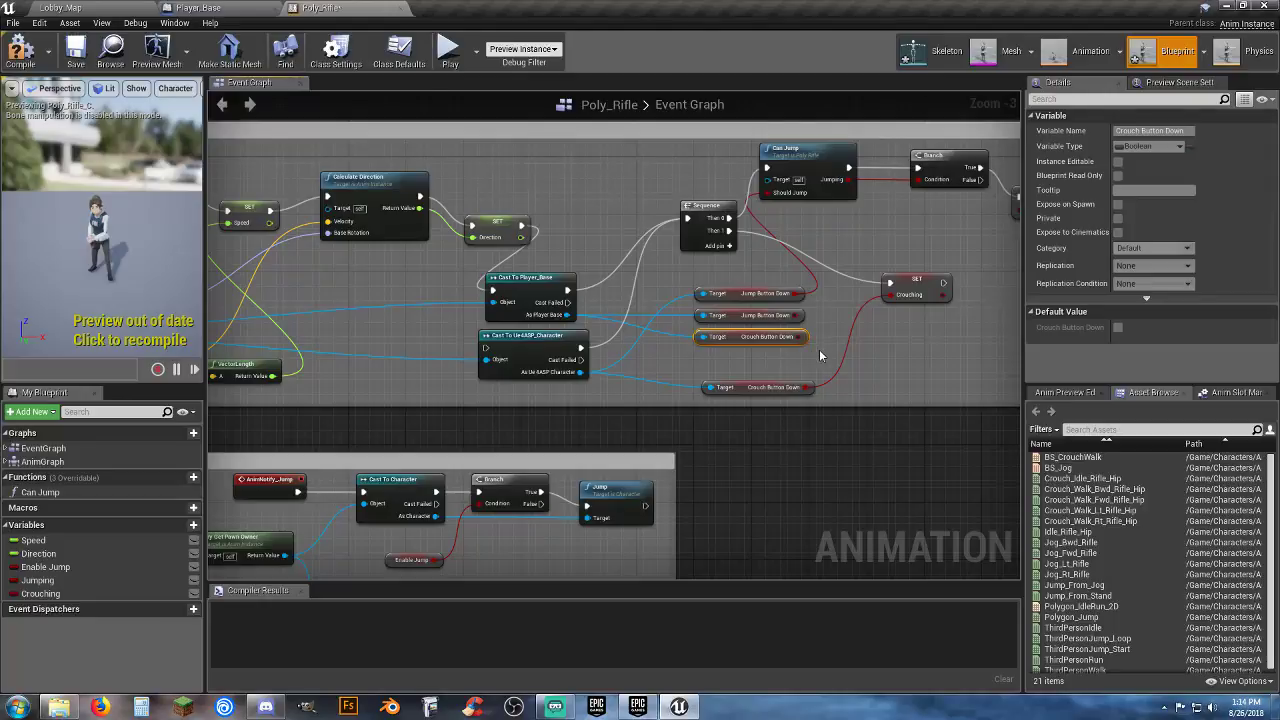
Step: Connect the new Crouch Button Down getter to SET Crouching and the new Jump Button Down getter to Can Jump's Should Jump input
drag(801, 337, 893, 299)
right_drag(977, 315, 821, 351)
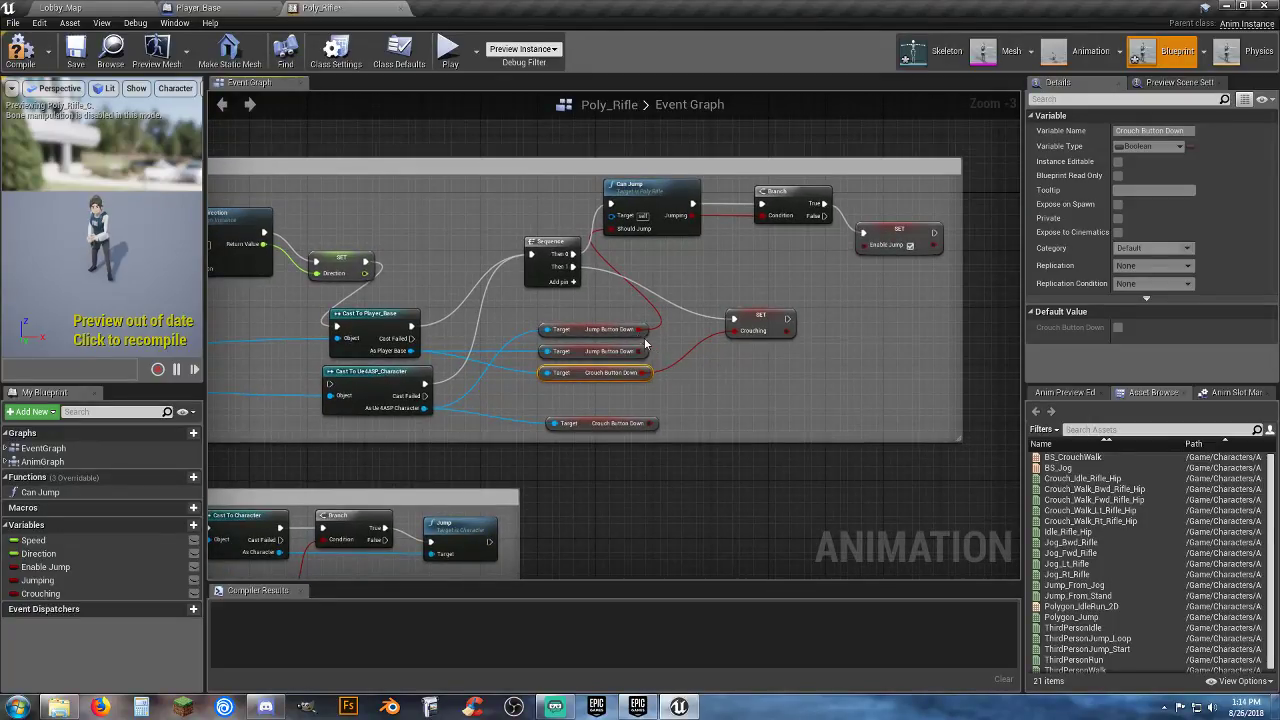
drag(647, 351, 608, 228)
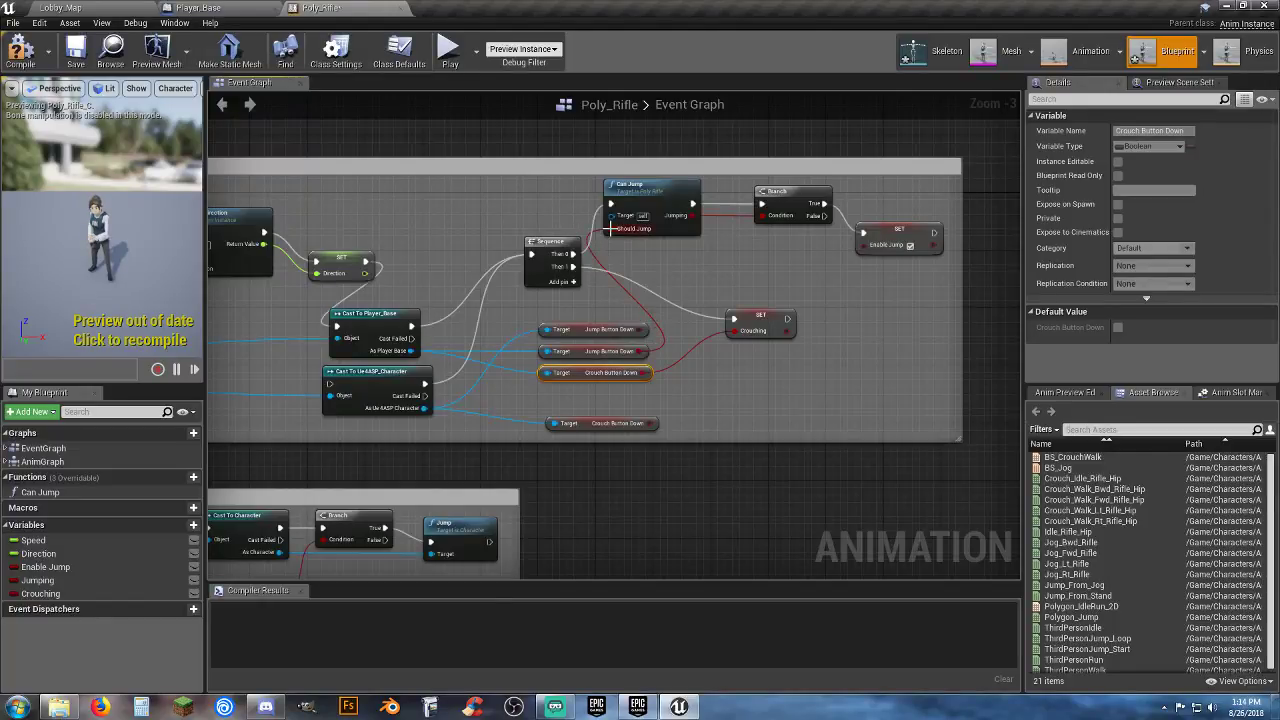
Step: Delete the old Jump Button Down and Crouch Button Down getters fed by the Ue4ASP_Character cast
click(579, 328)
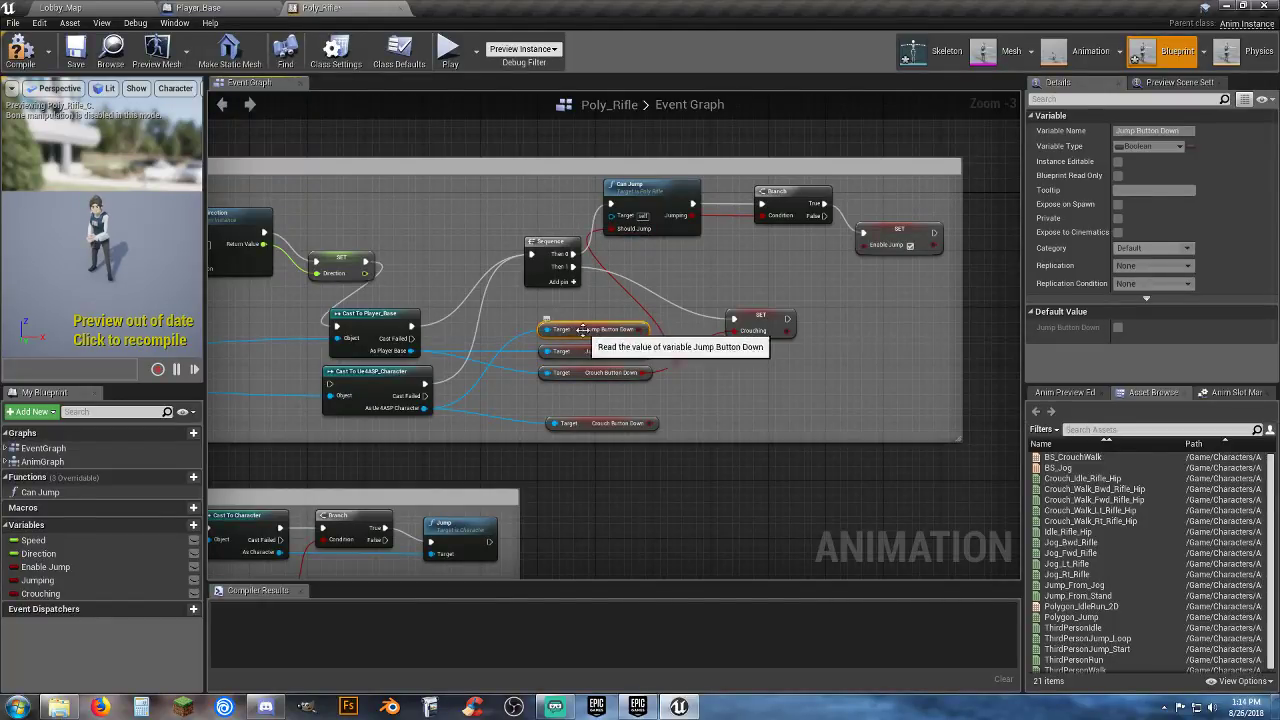
ctrl+click(585, 424)
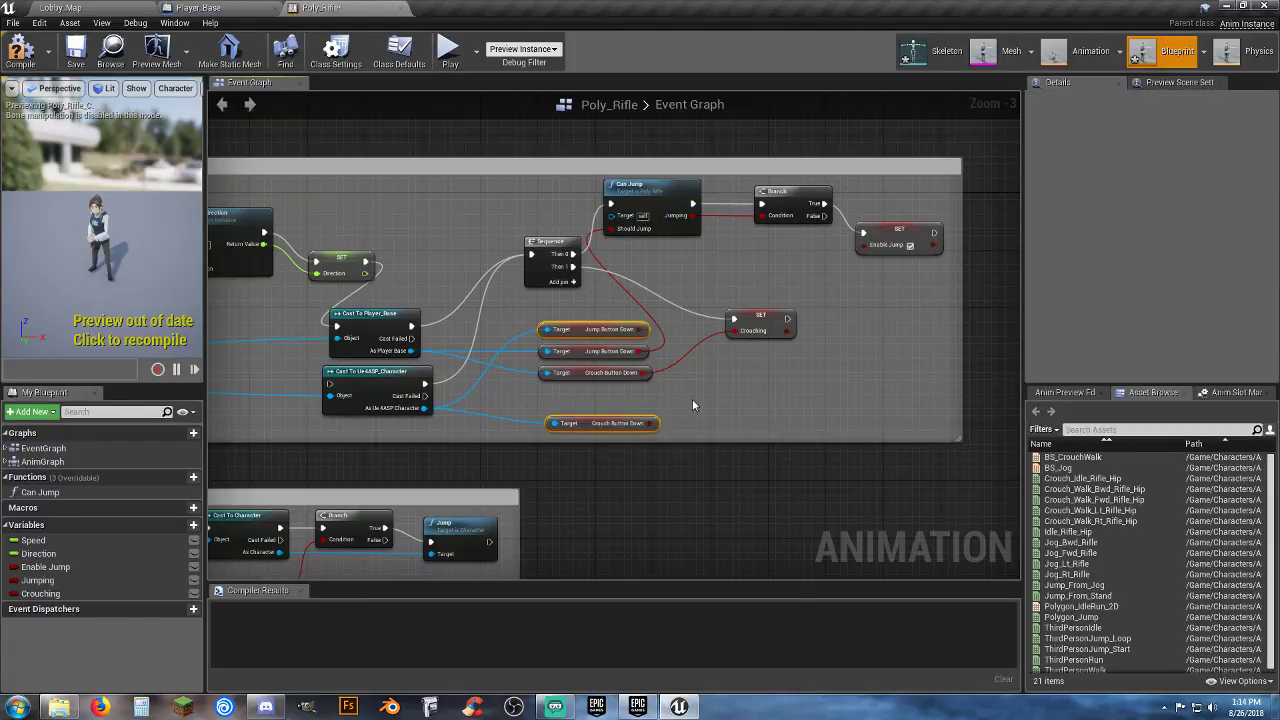
key(Delete)
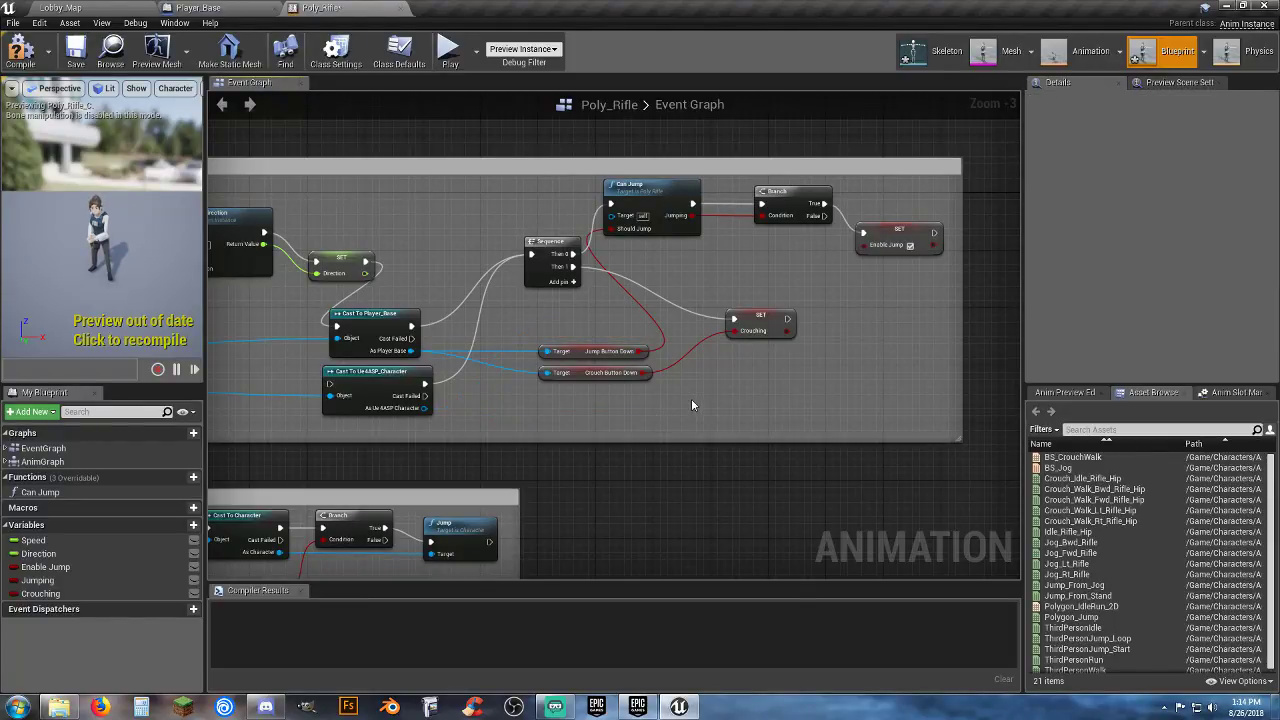
Step: Add a Cast To Player_Base node below the Cast To Ue4ASP_Character node in the Jump comment section
right_drag(560, 420, 904, 243)
right_drag(722, 478, 702, 421)
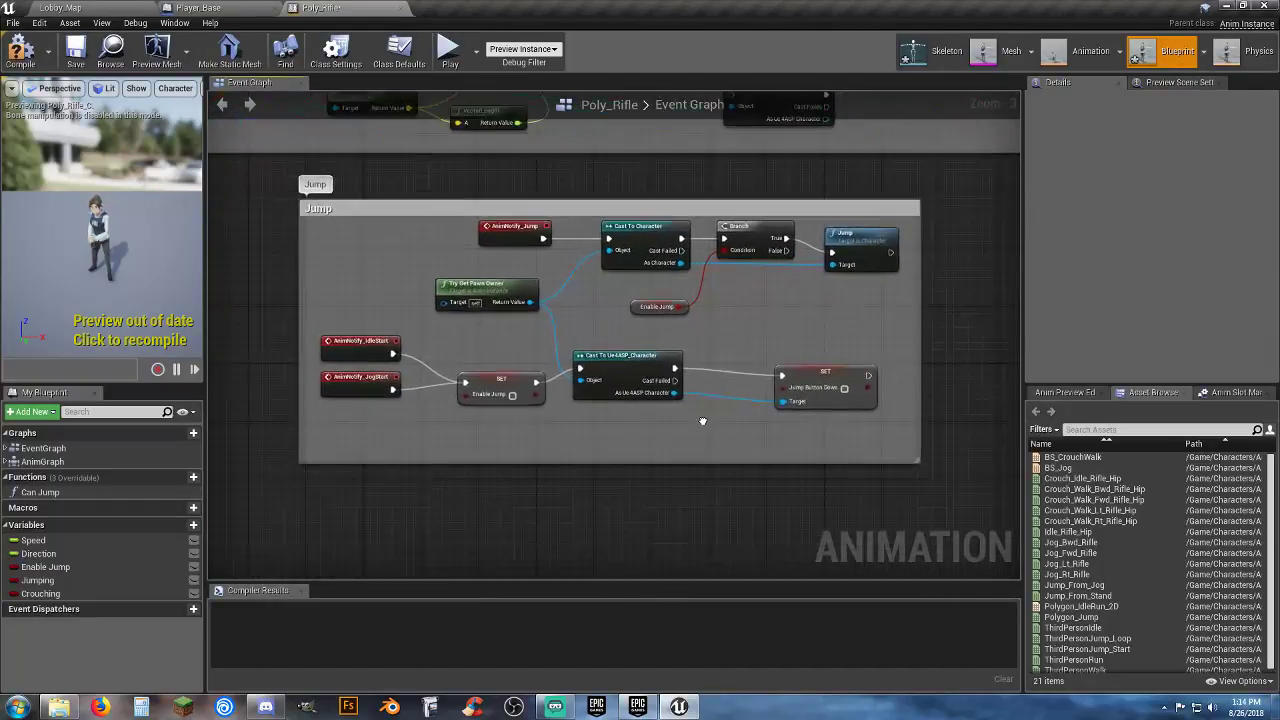
right_click(594, 424)
text(casttoplayer)
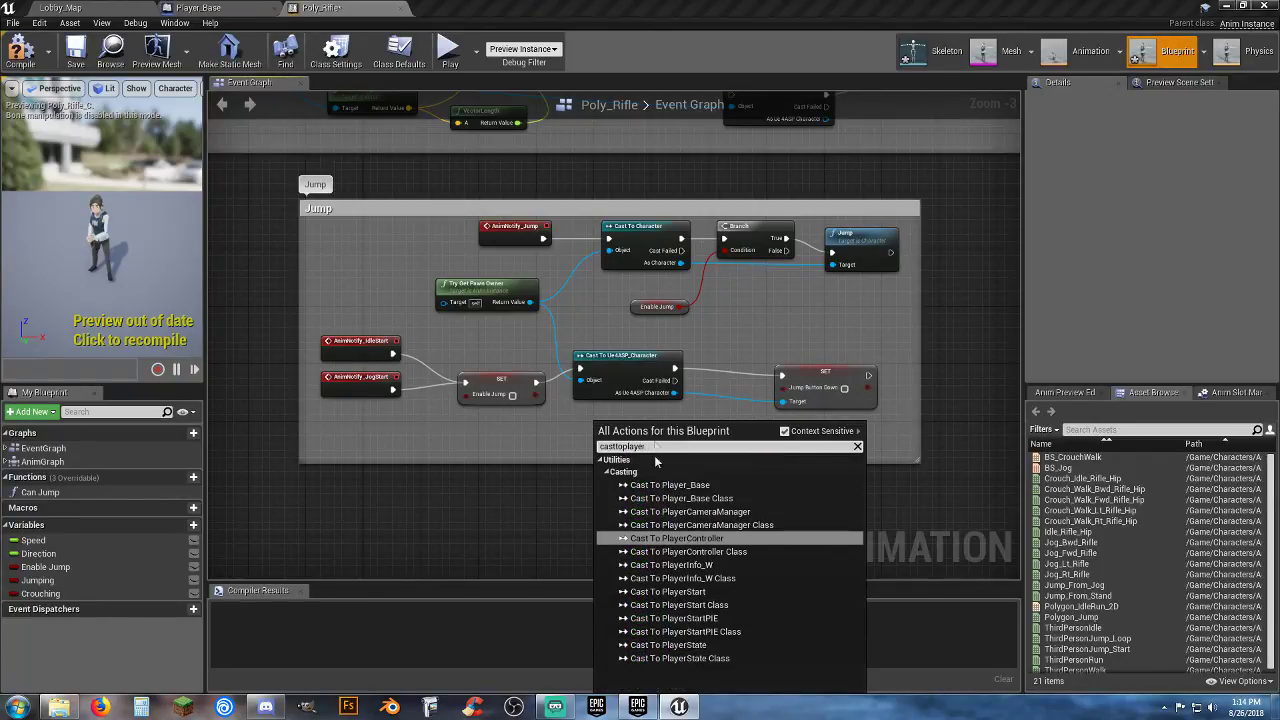
click(664, 483)
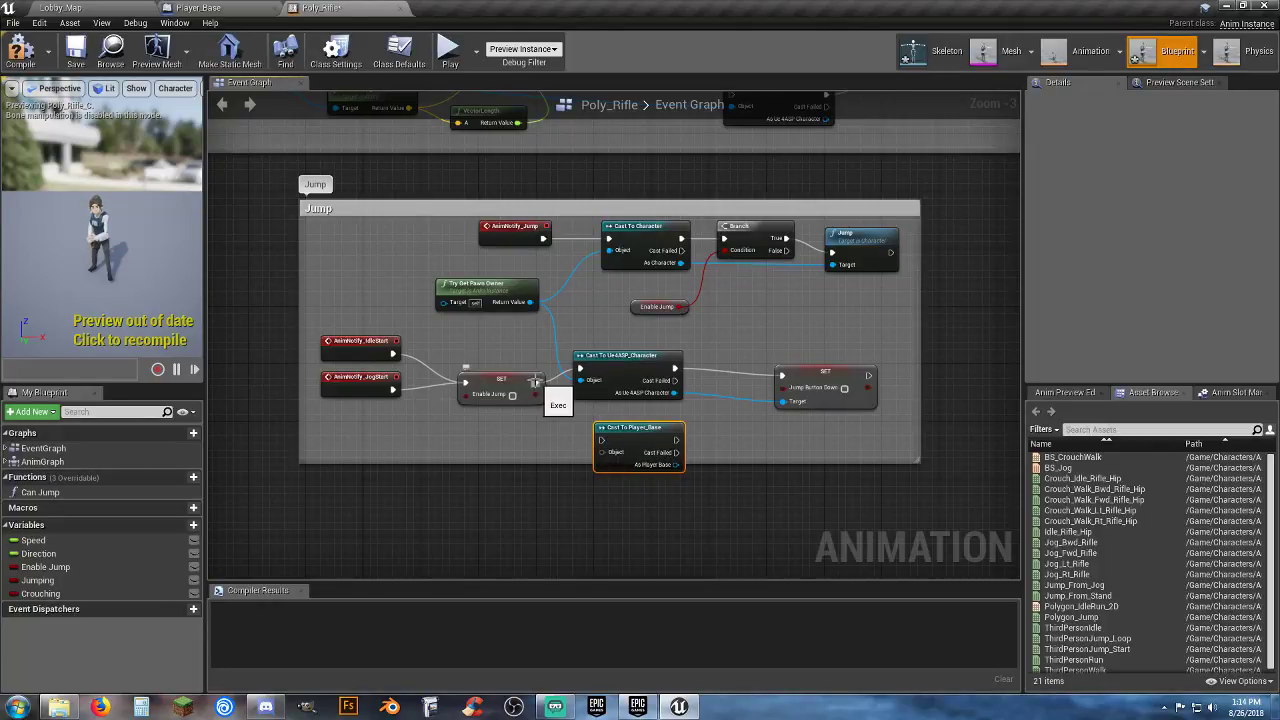
Step: Wire the new Cast To Player_Base node's execution between SET Enable Jump and SET Jump Button Down
drag(536, 382, 600, 444)
click(576, 432)
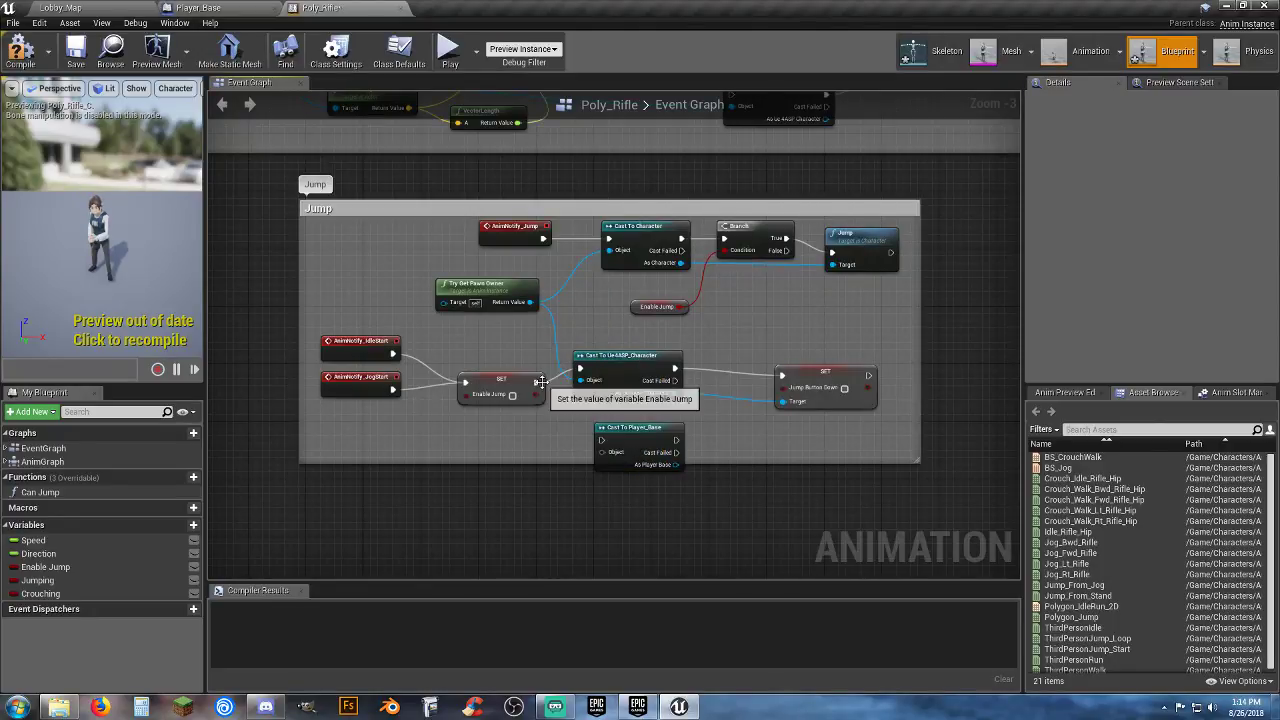
drag(540, 382, 781, 375)
Step: Add a Set Jump Button Down node from Cast To Player_Base's As Player Base output and connect the cast's execution output to it
drag(676, 464, 785, 402)
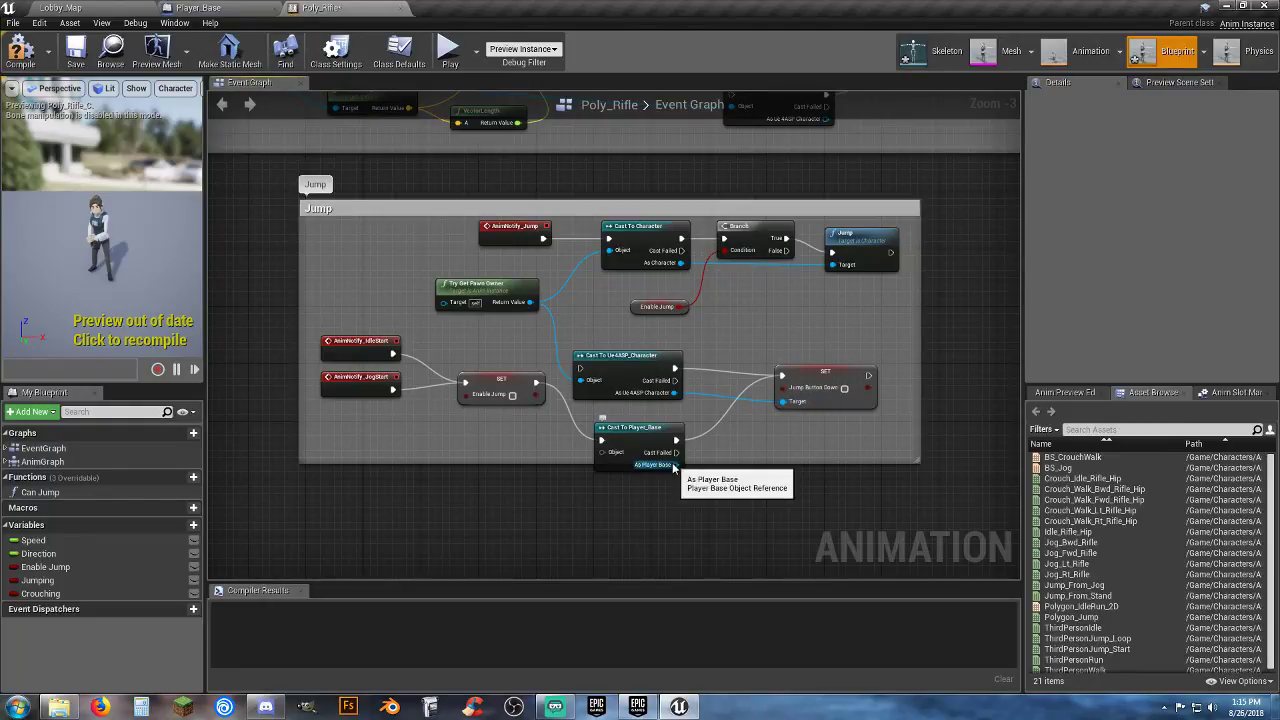
drag(676, 464, 783, 438)
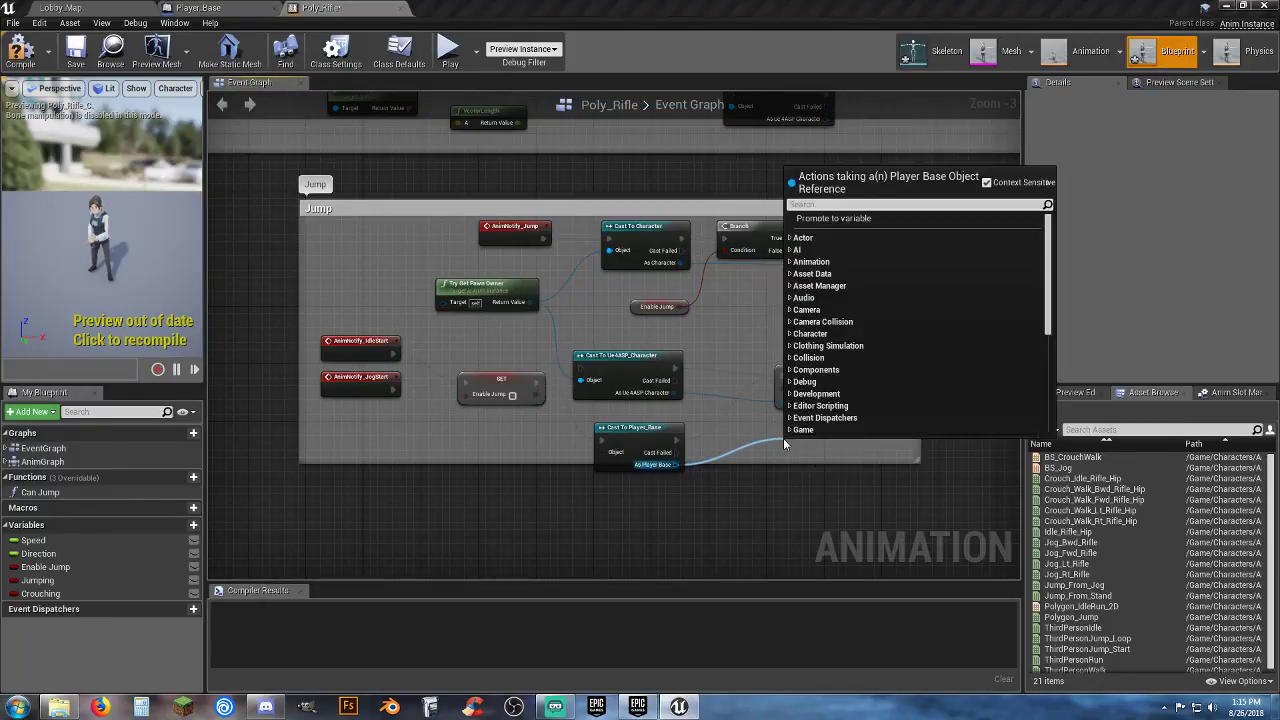
text(setjump)
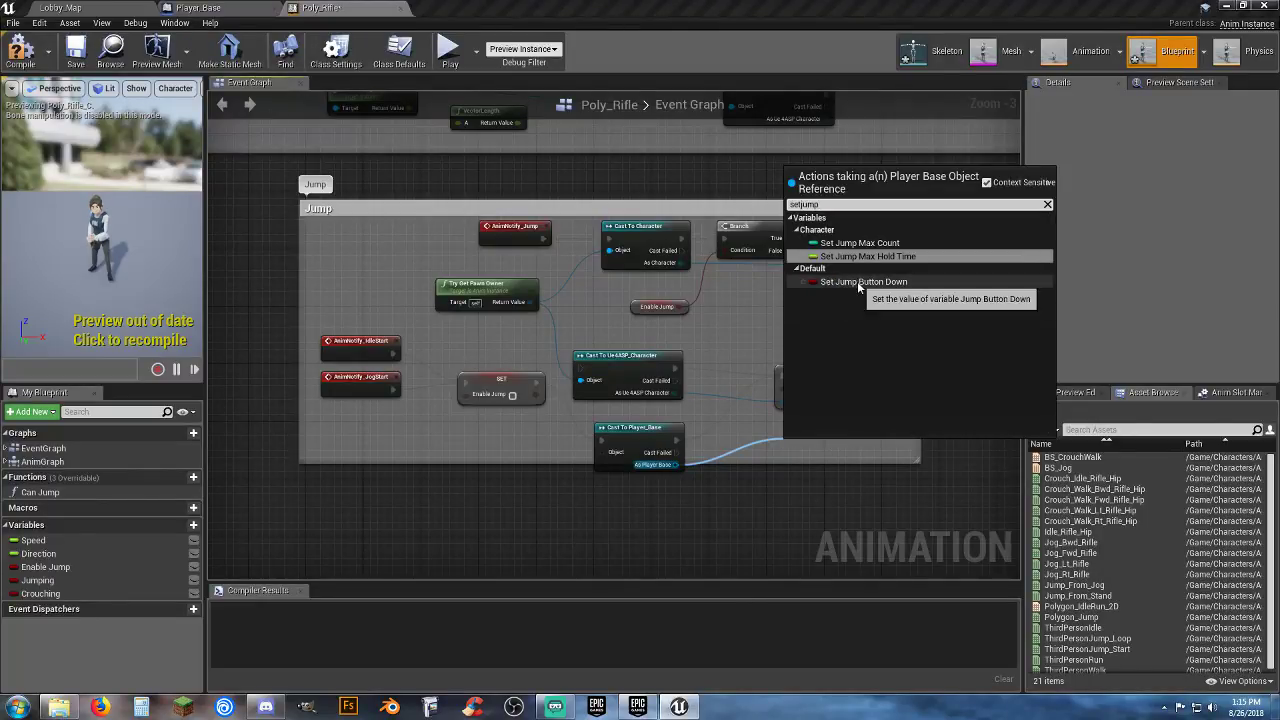
click(863, 281)
drag(789, 446, 677, 442)
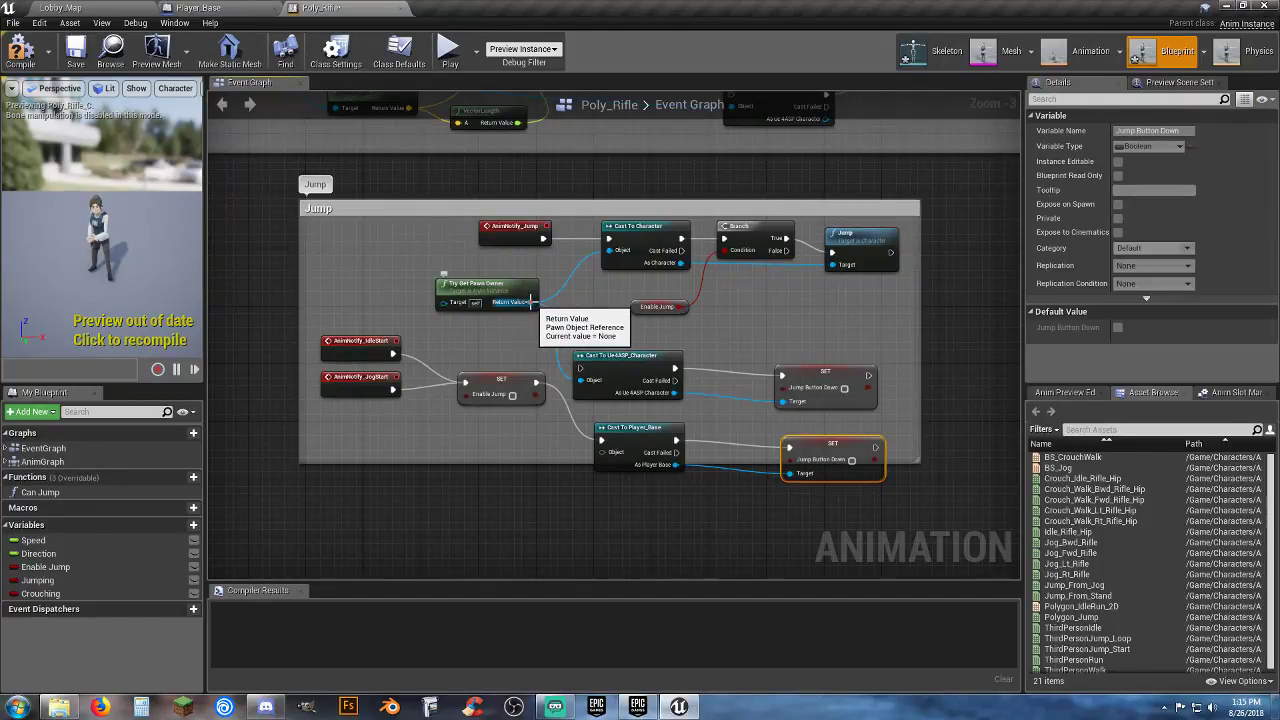
Step: Connect Try Get Pawn Owner to Cast To Player_Base's Object input and delete the old Cast To Ue4ASP_Character with its SET Jump Button Down
drag(530, 302, 566, 405)
drag(597, 453, 601, 452)
drag(655, 321, 806, 399)
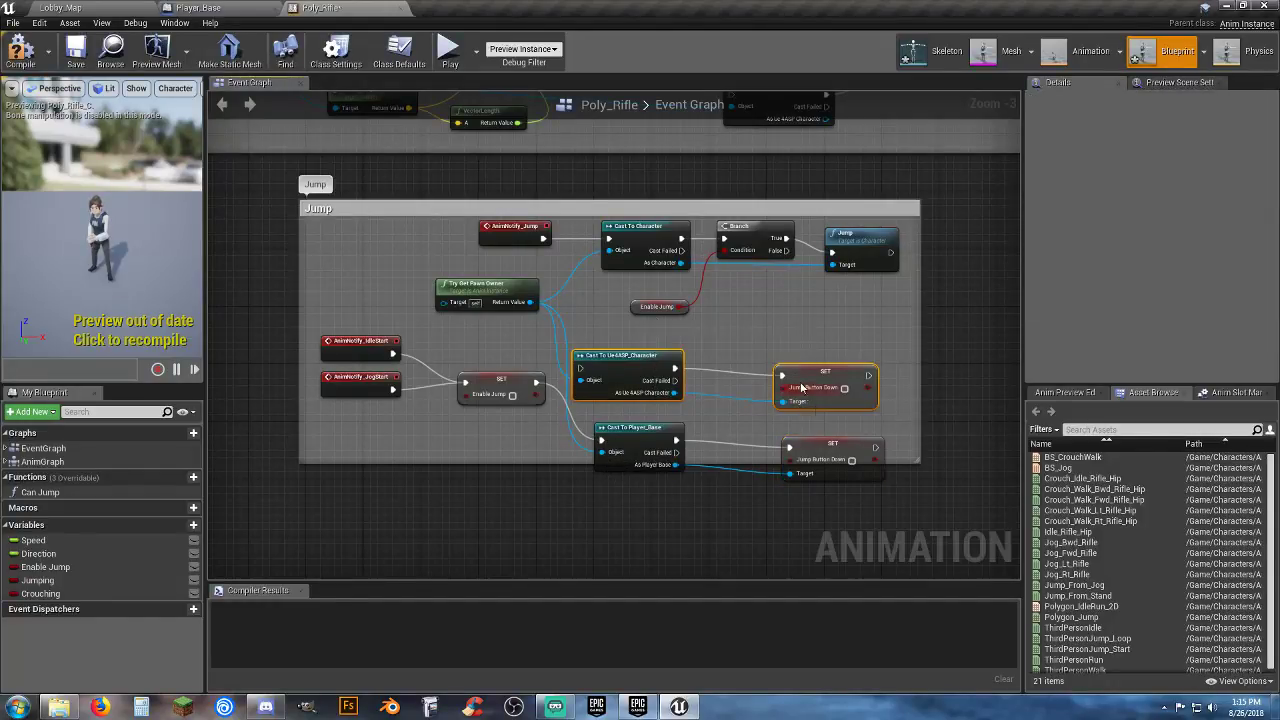
key(Delete)
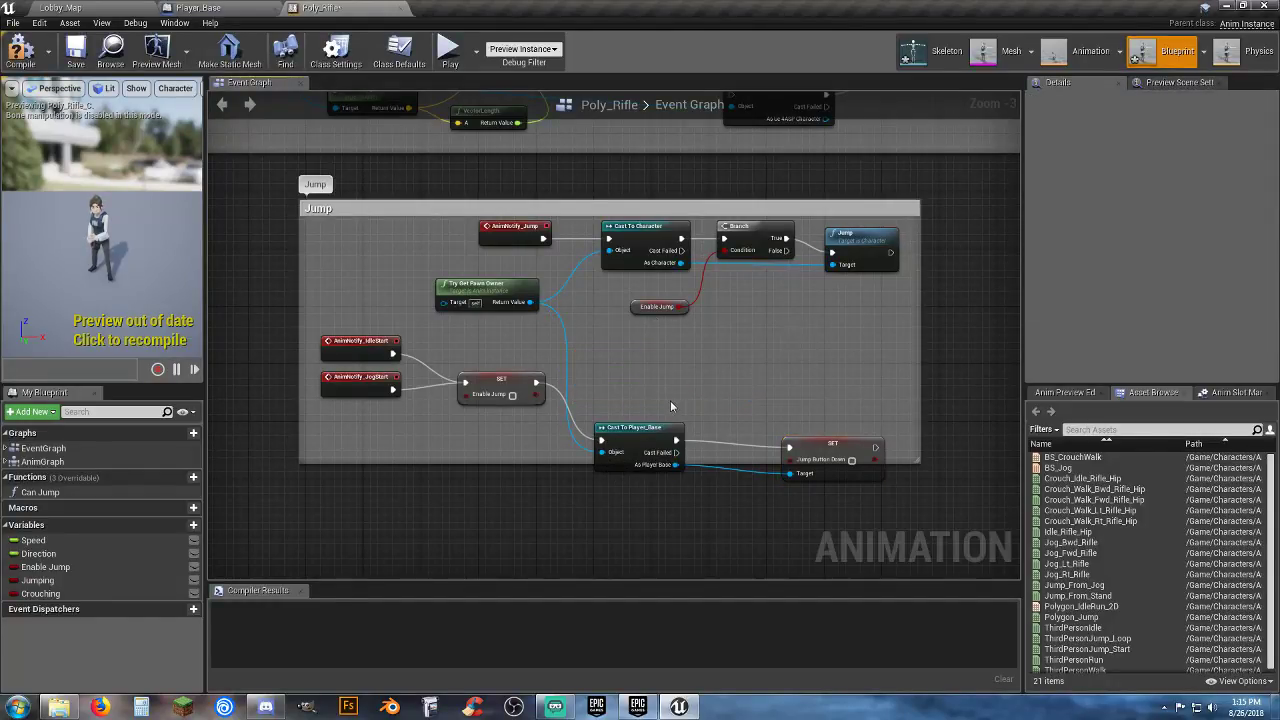
Step: Align Cast To Player_Base and SET Jump Button Down in a row with SET Enable Jump, and compile and save Poly_Rifle
drag(642, 424, 642, 367)
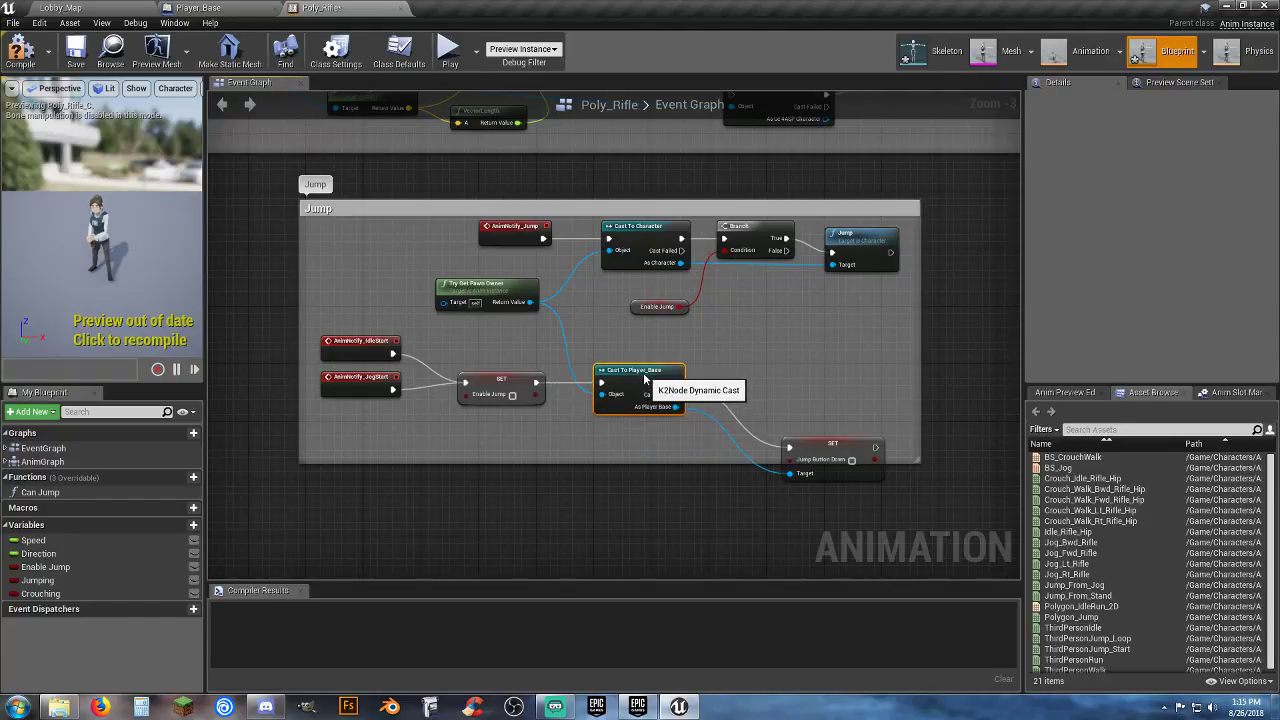
drag(818, 444, 742, 384)
click(813, 346)
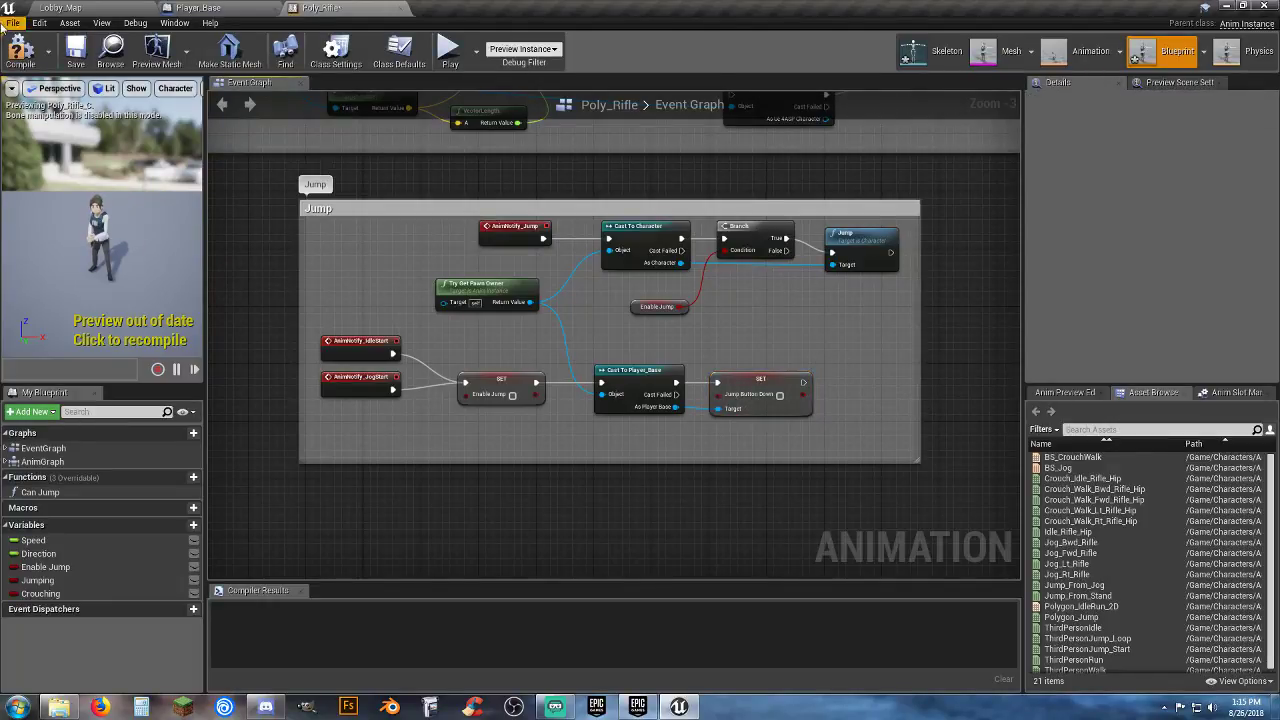
click(20, 50)
click(74, 52)
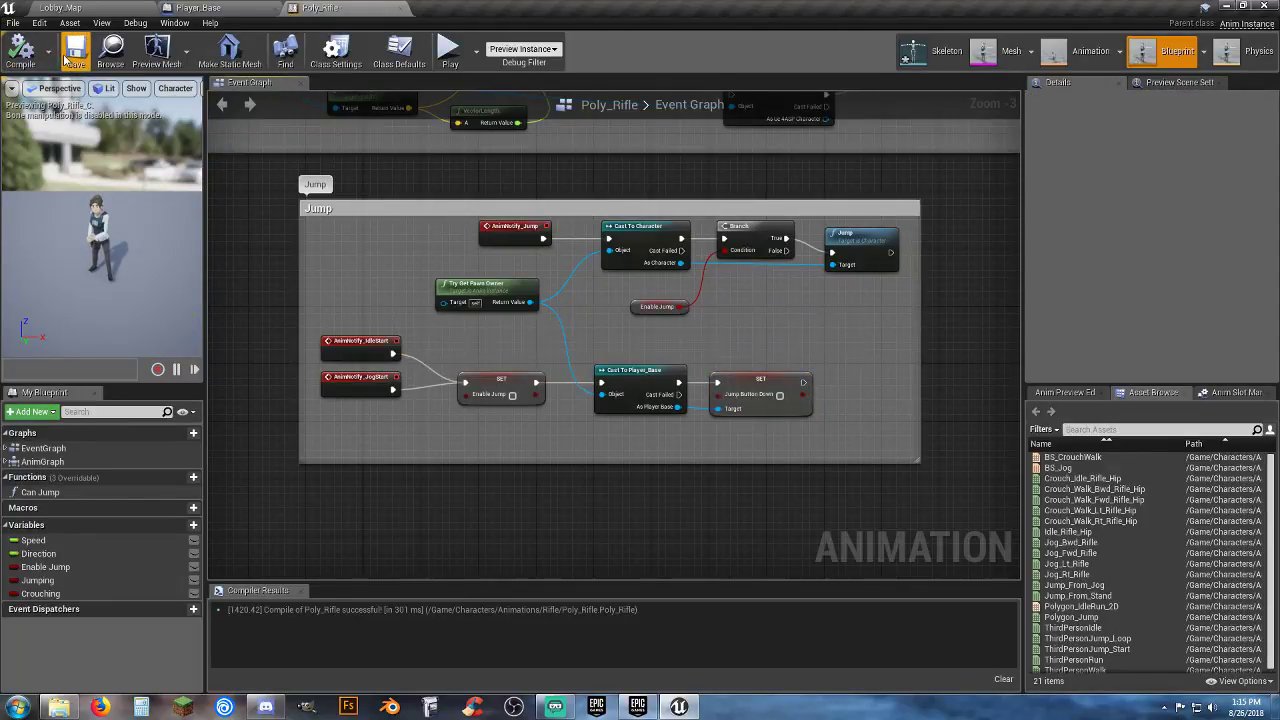
Step: Close the Poly_Rifle animation blueprint and return to the Lobby_Map level
right_drag(234, 162, 370, 505)
right_drag(673, 398, 541, 243)
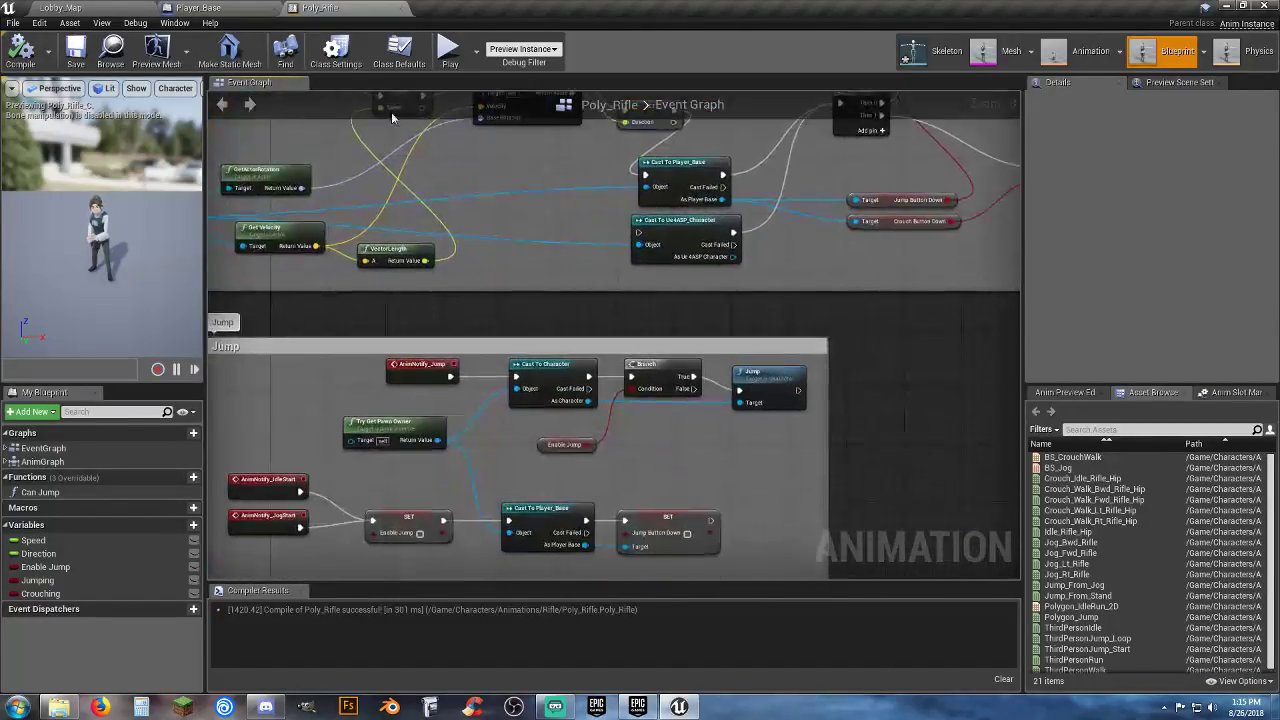
click(401, 8)
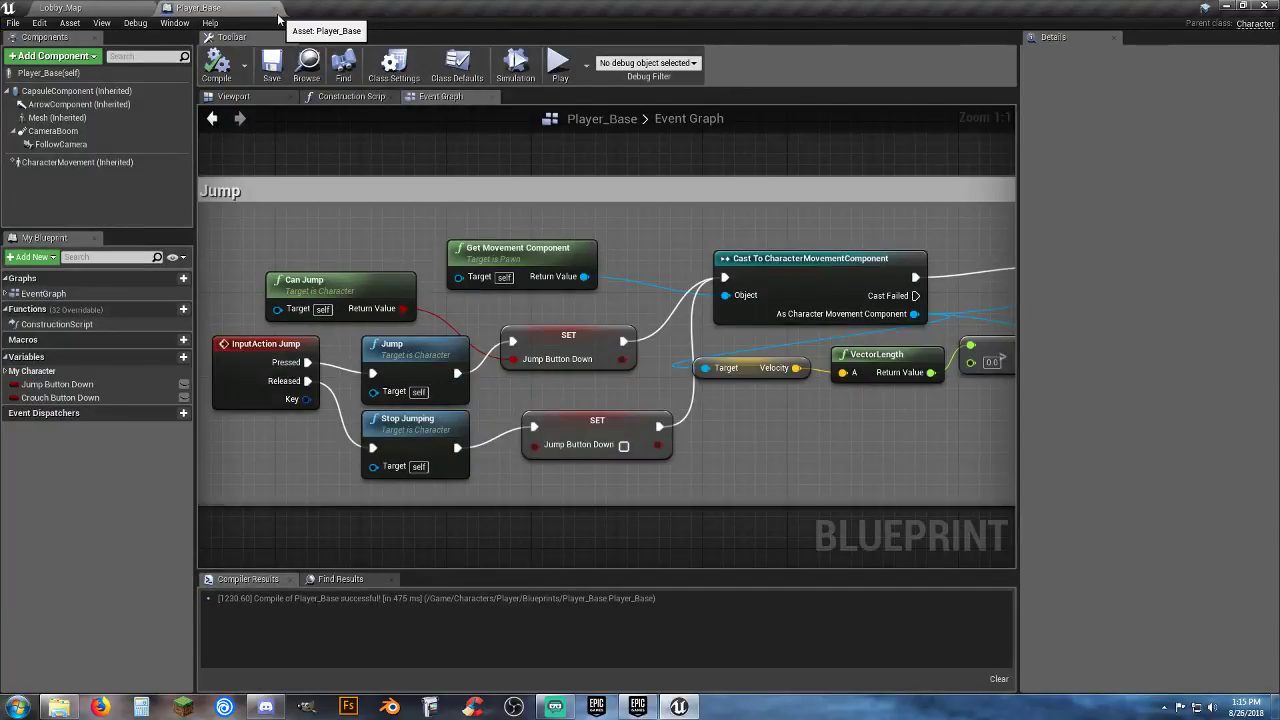
scroll(442, 214, down, 3)
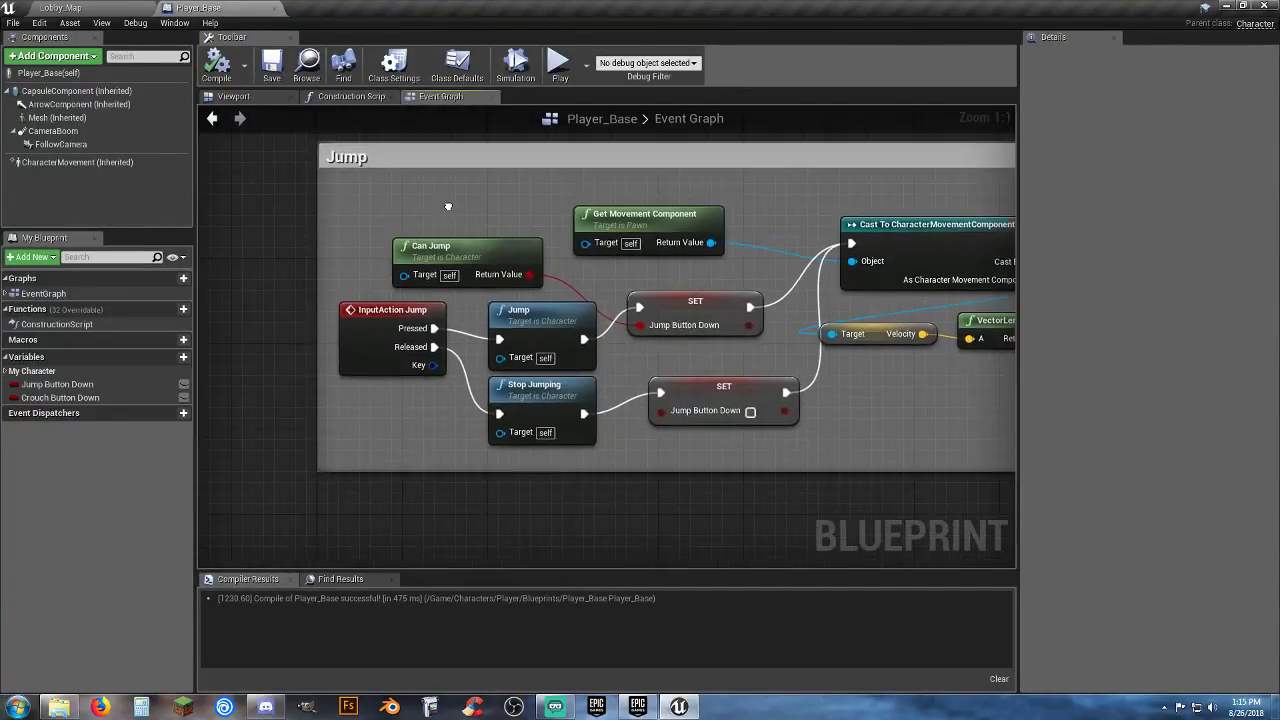
click(128, 8)
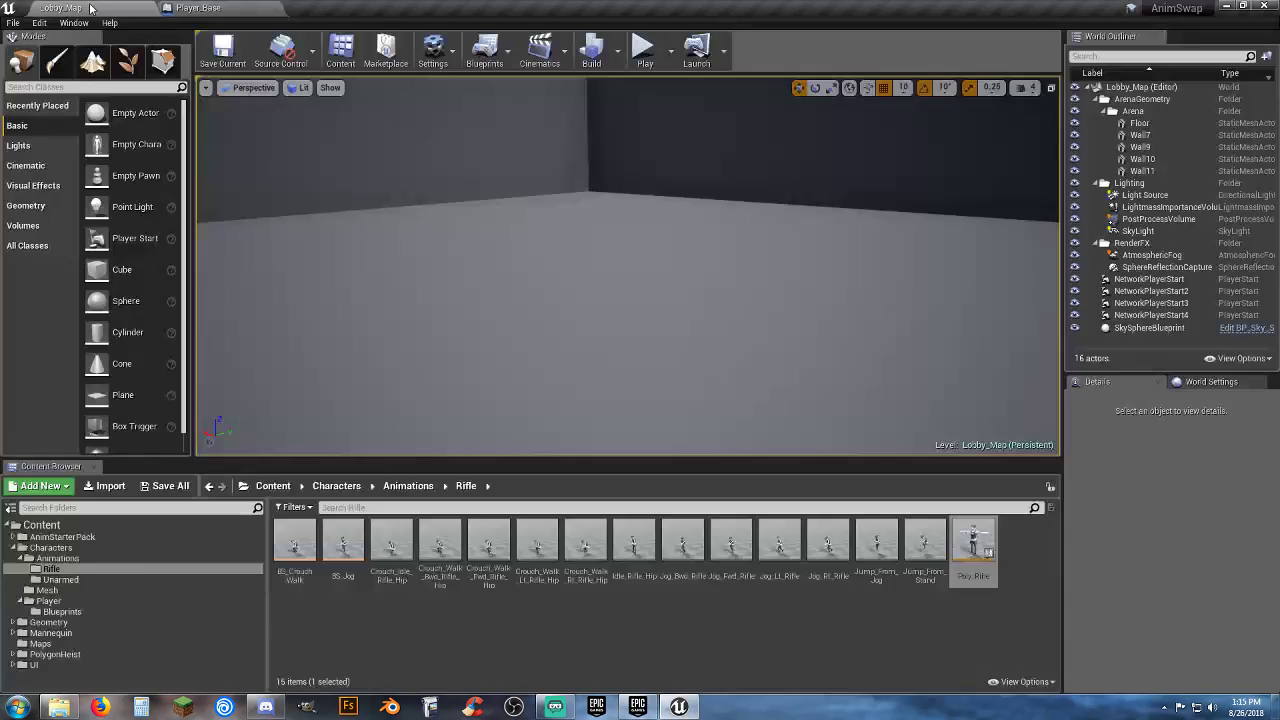
Step: Play-test Lobby_Map twice, checking the character's movement and whether the game captures mouse input at start, and stop each session
click(643, 47)
key(d)
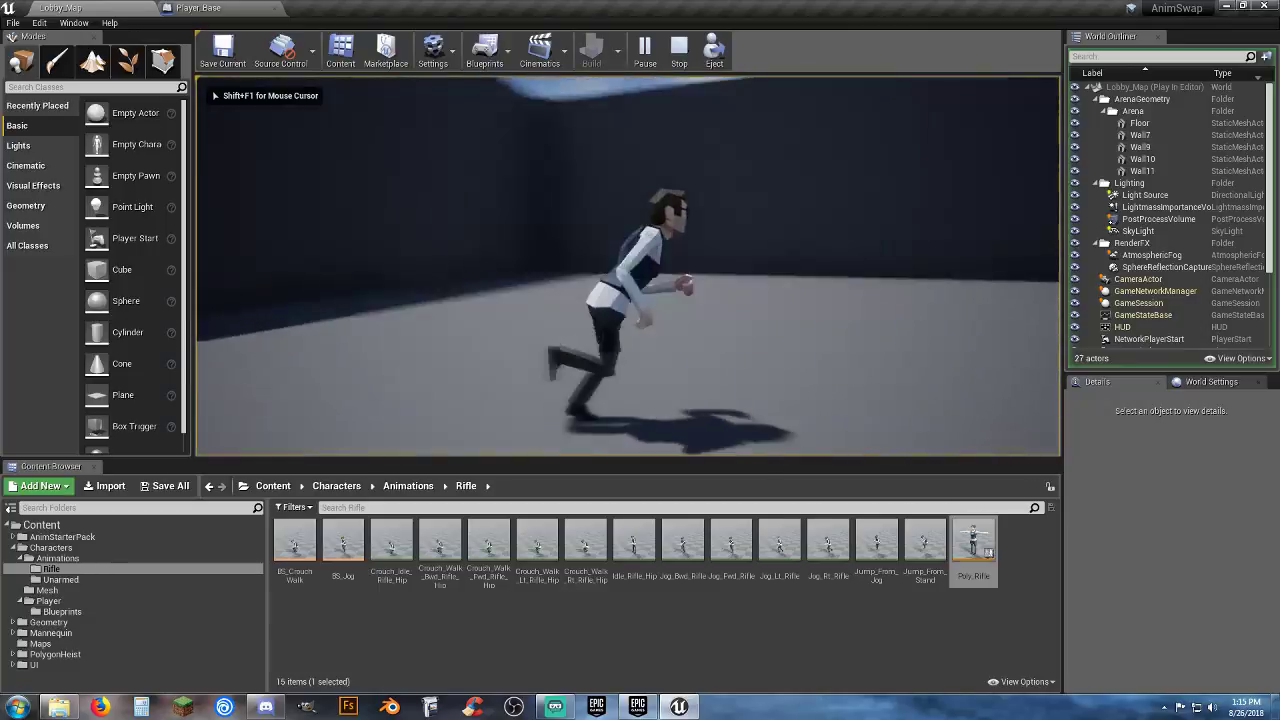
key(Escape)
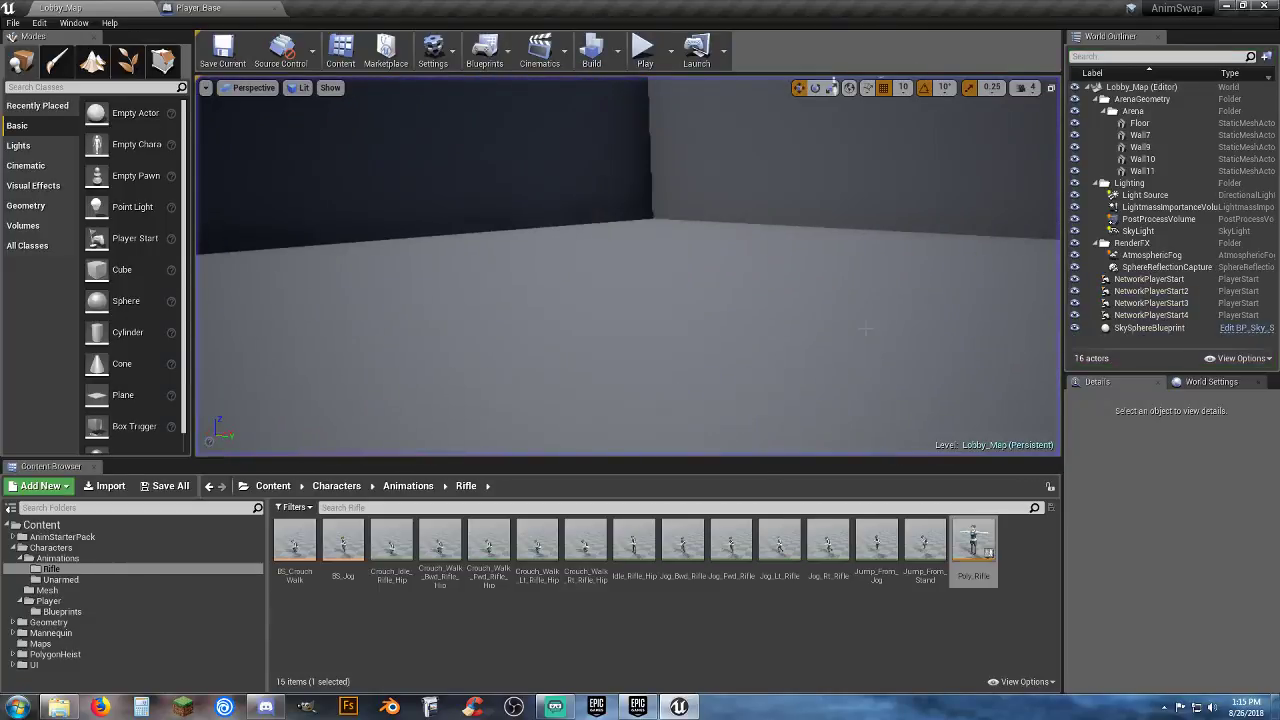
click(643, 45)
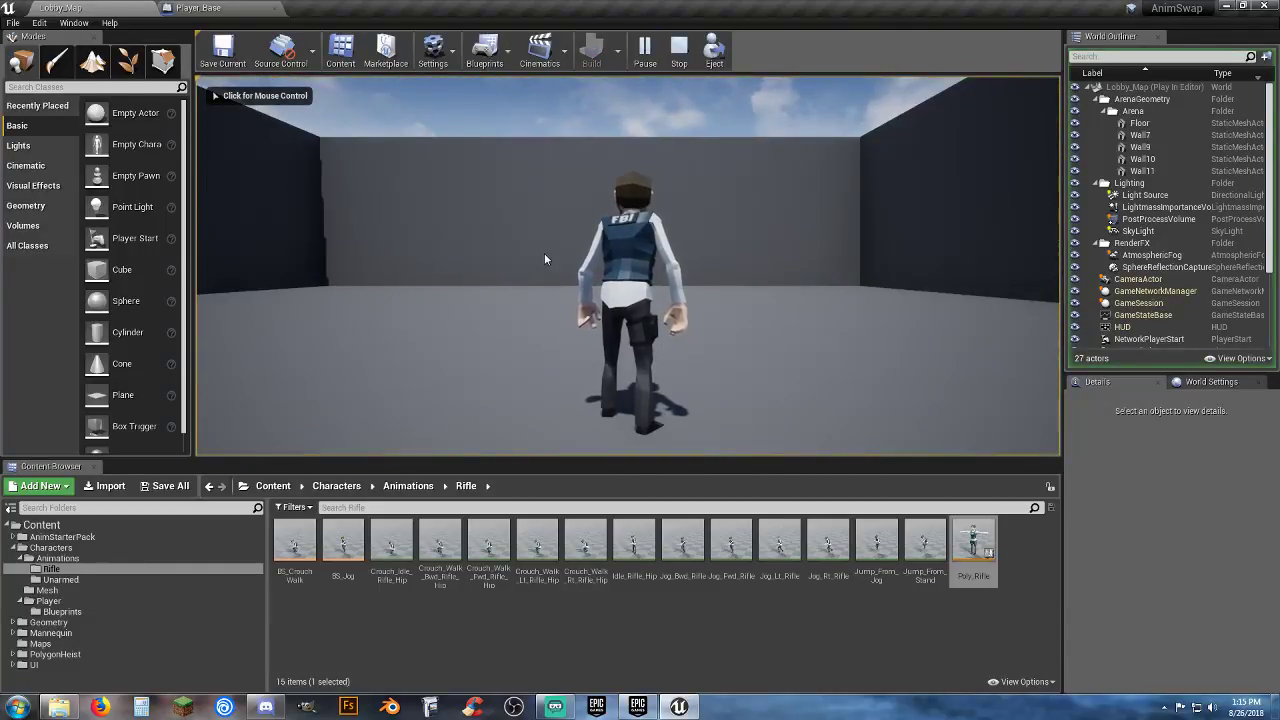
key(Escape)
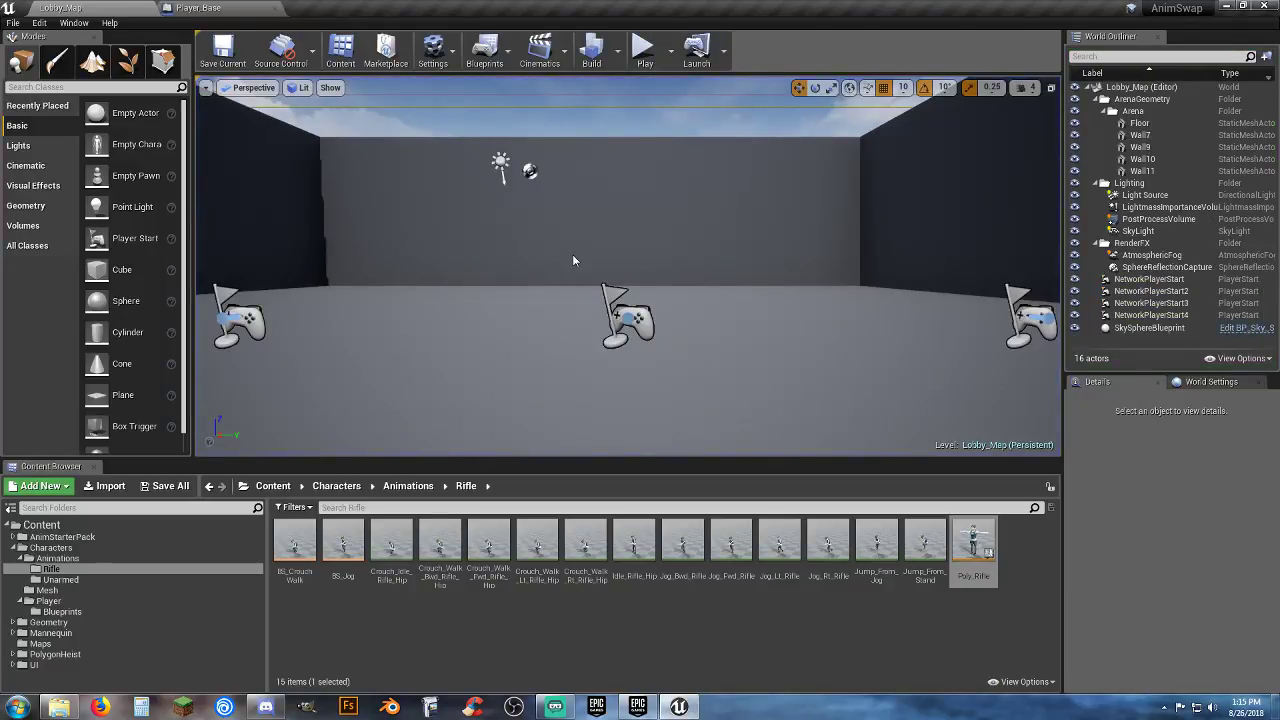
Step: Open Lobby_Map's level blueprint and add an Event BeginPlay node
click(485, 55)
click(530, 164)
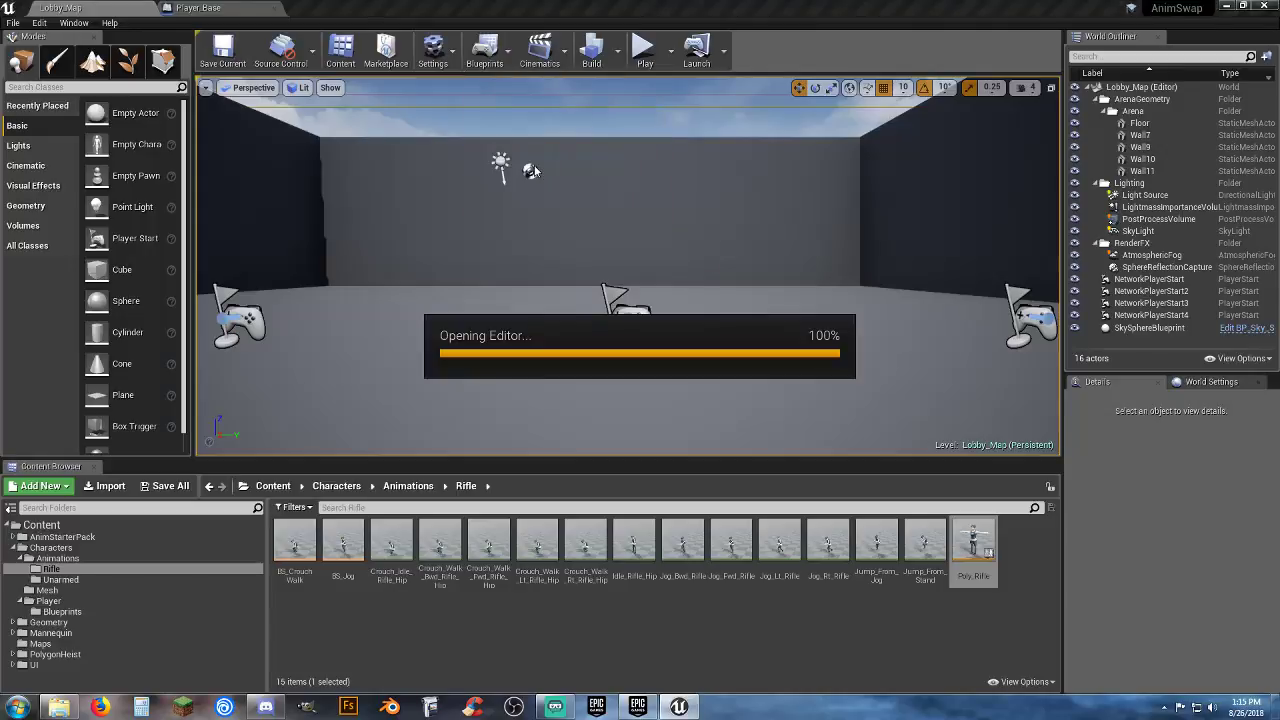
right_click(537, 269)
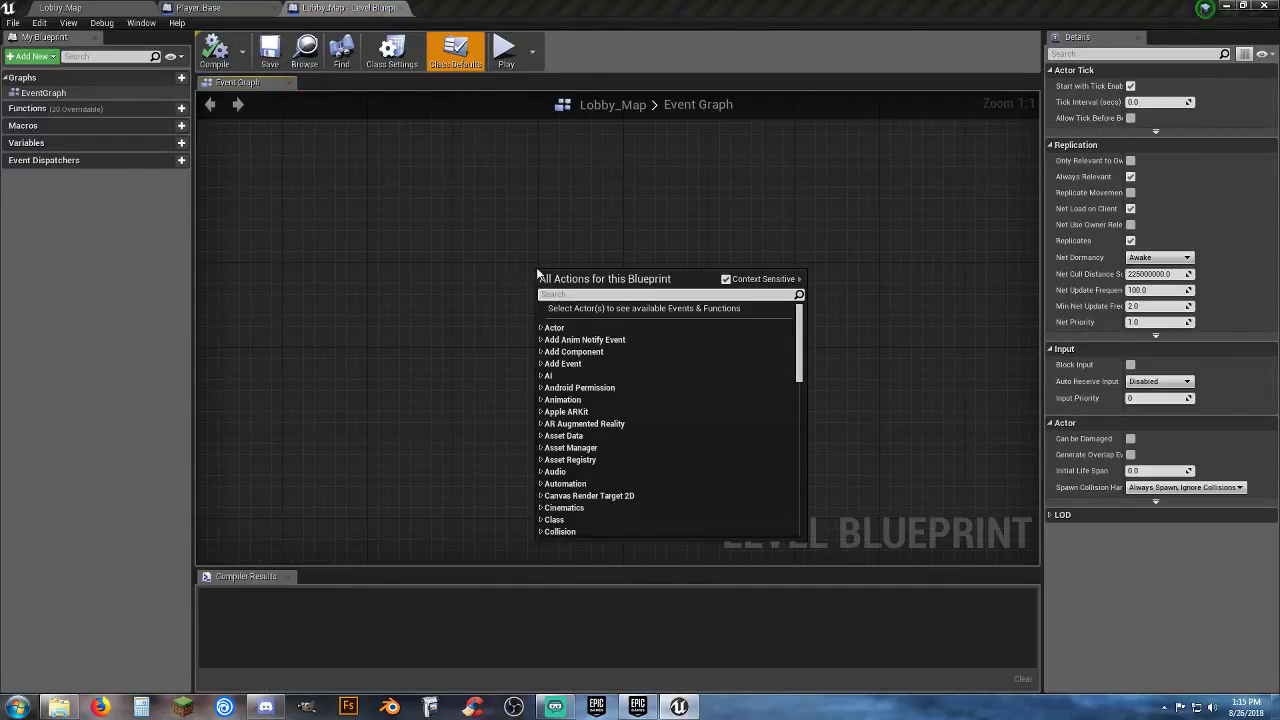
text(eventb)
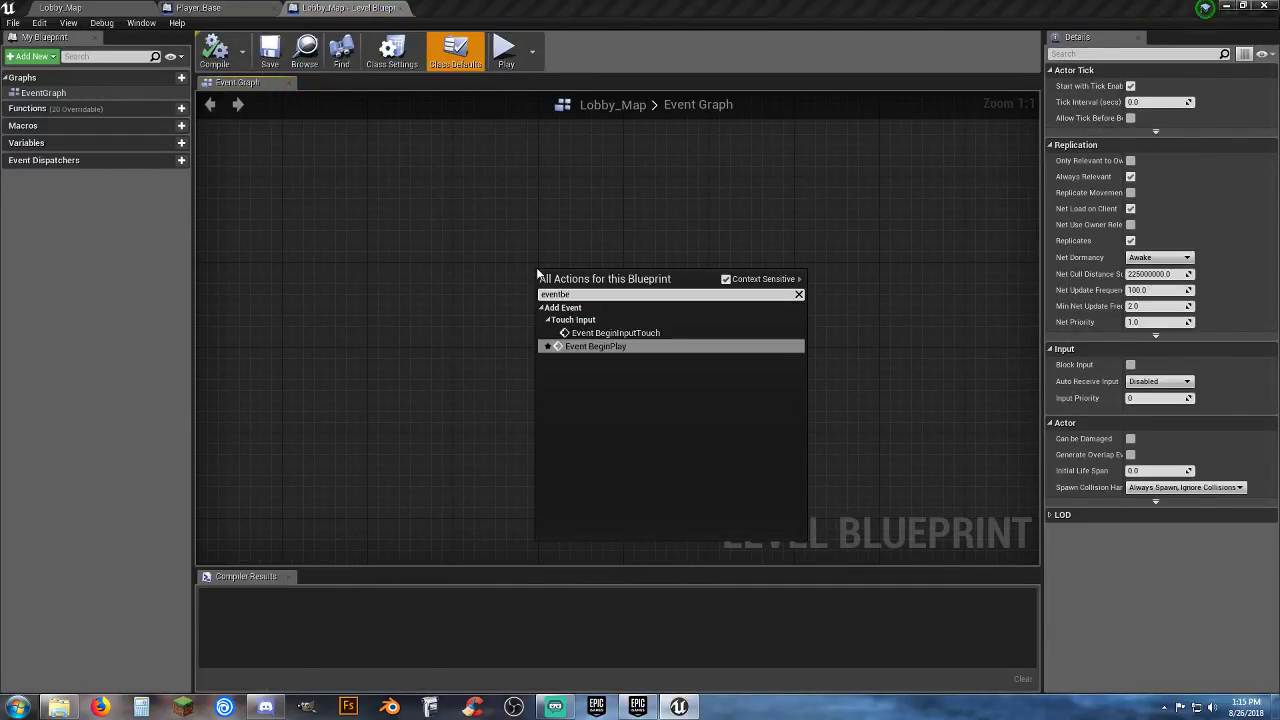
text(e)
key(Return)
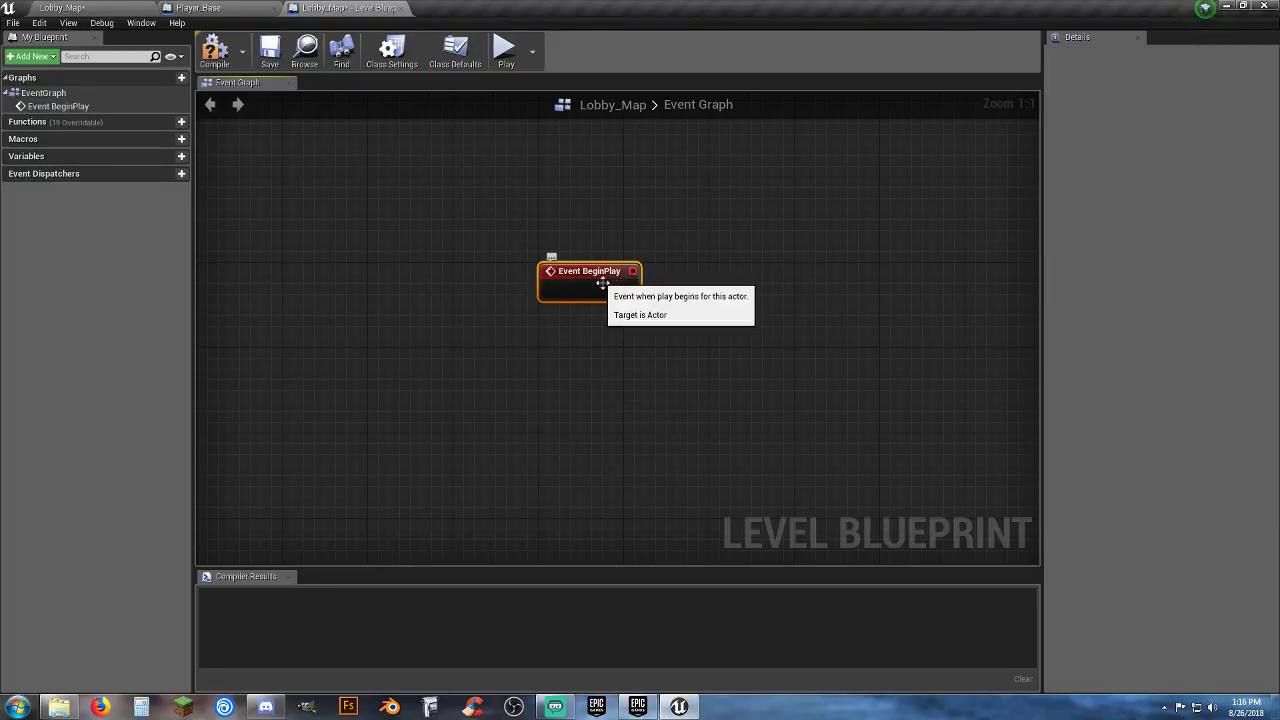
Step: Add a Set Input Mode Game Only node executed by Event BeginPlay and line it up with the event
drag(628, 290, 717, 294)
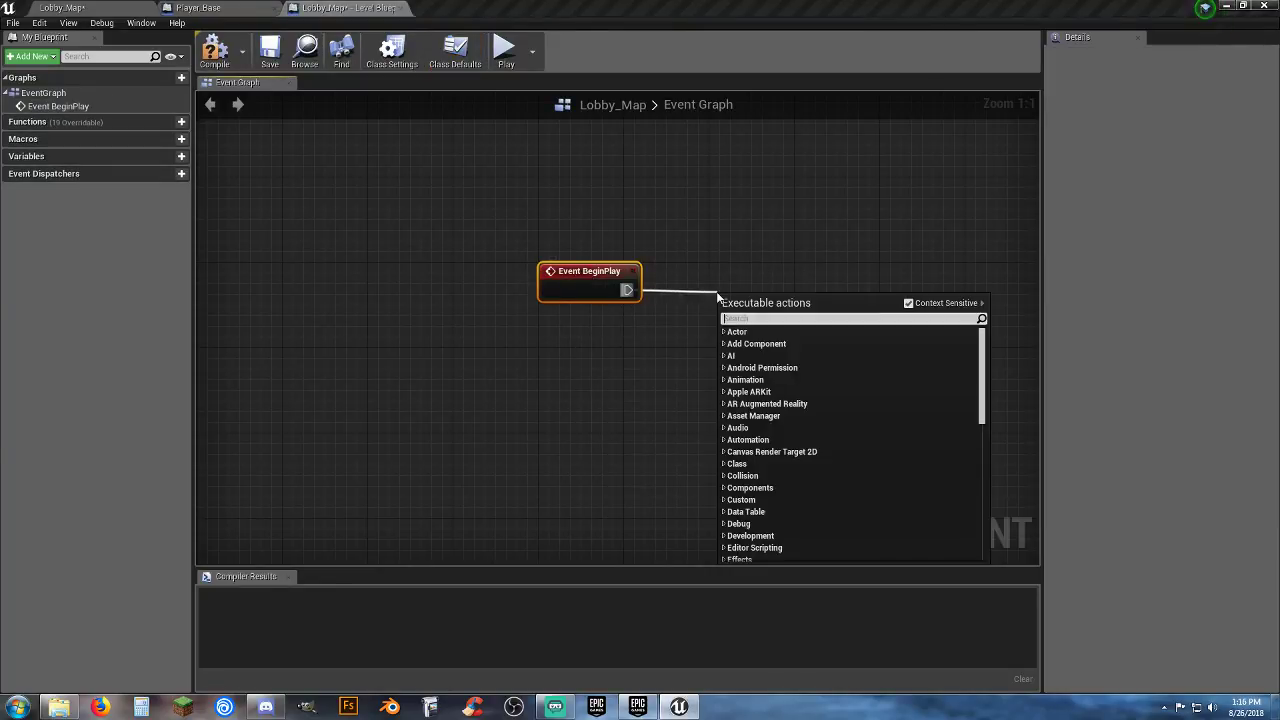
text(setinpu)
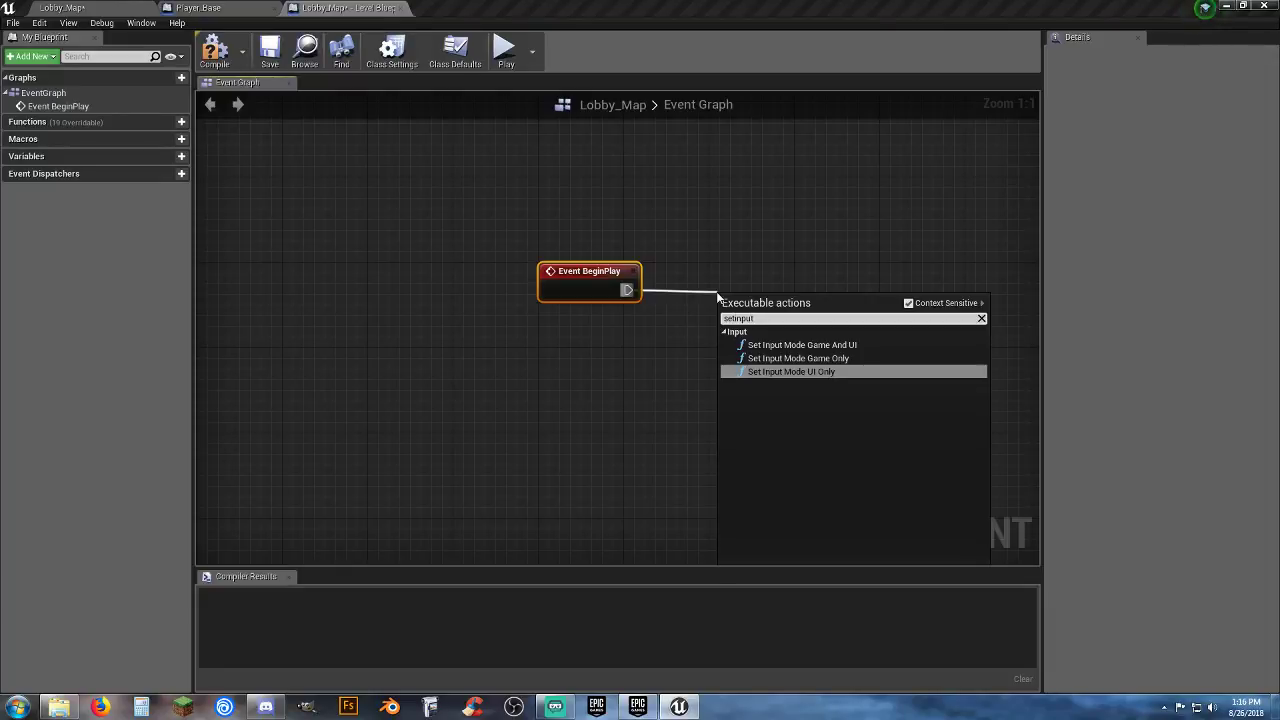
text(t)
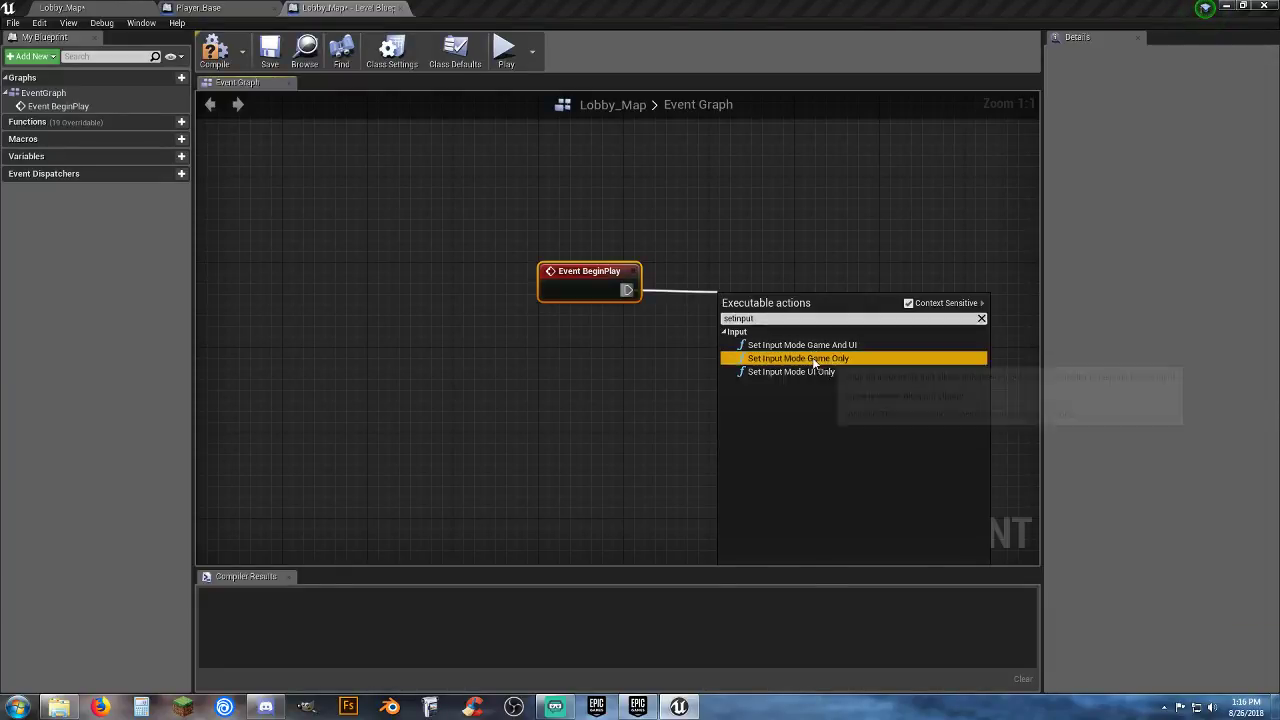
click(812, 357)
drag(802, 312, 844, 280)
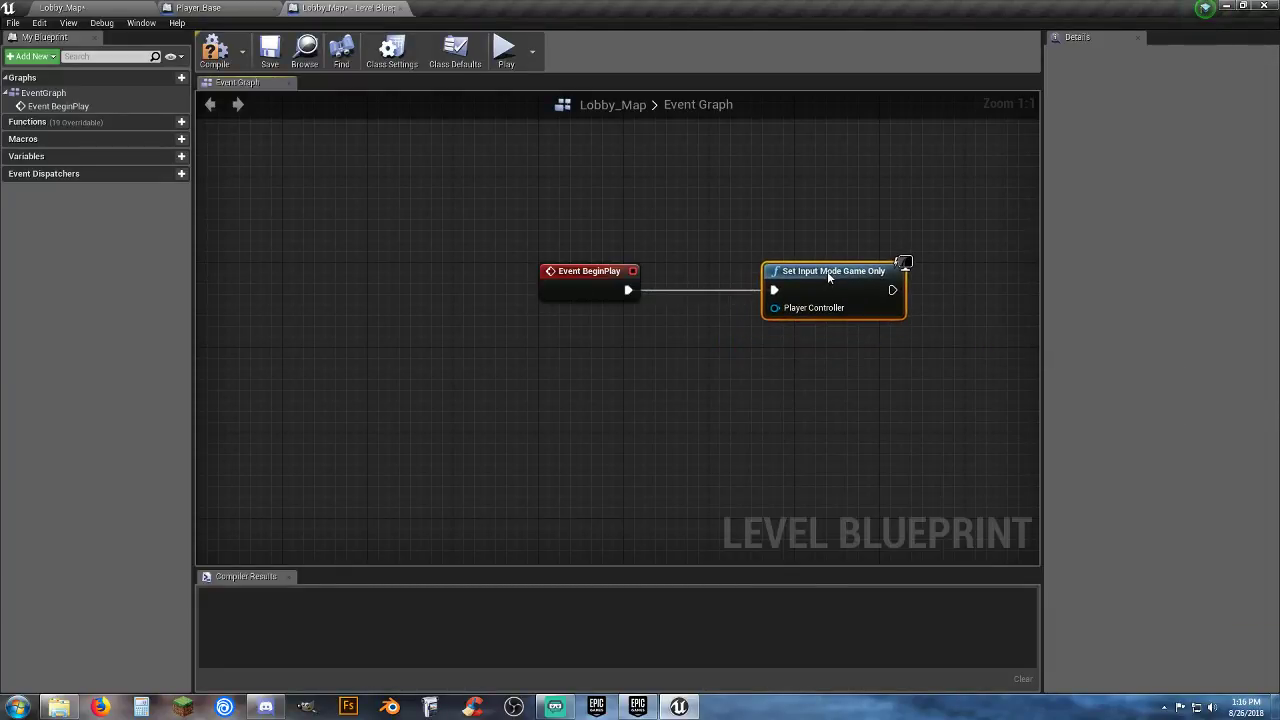
Step: Feed Set Input Mode Game Only's Player Controller input from a new Get Player Controller node placed below Event BeginPlay
drag(773, 308, 666, 356)
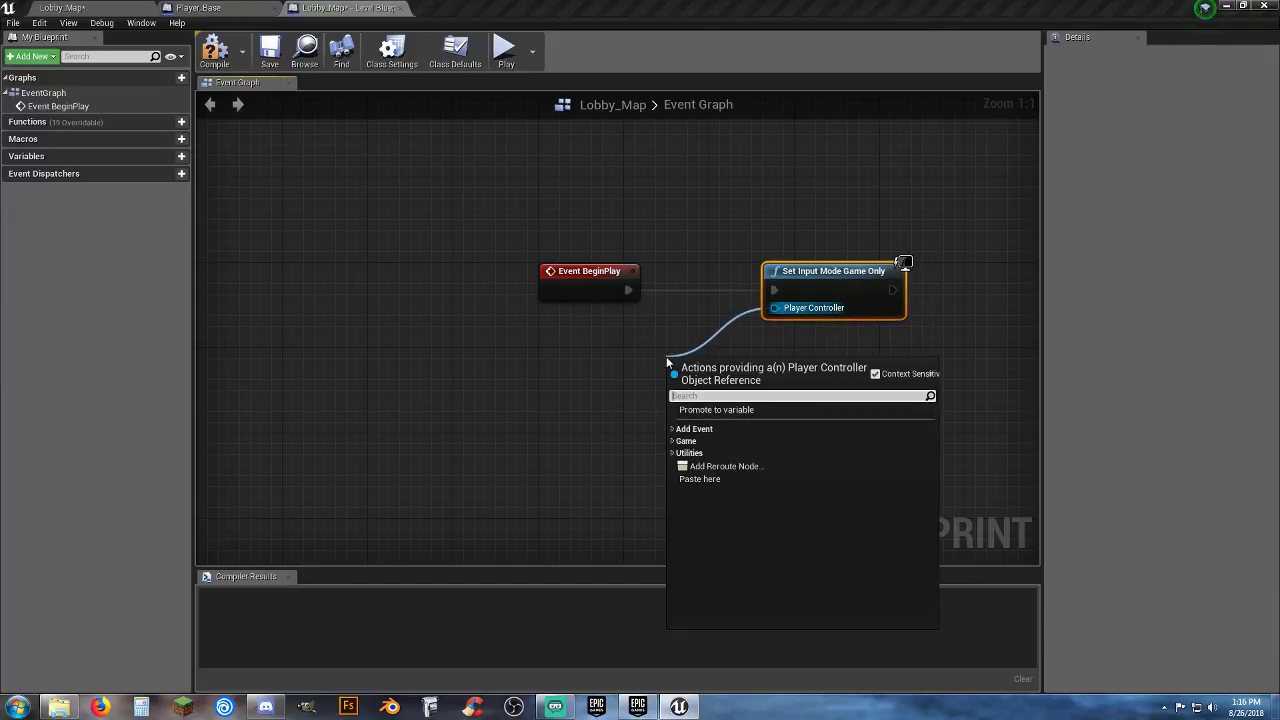
text(player)
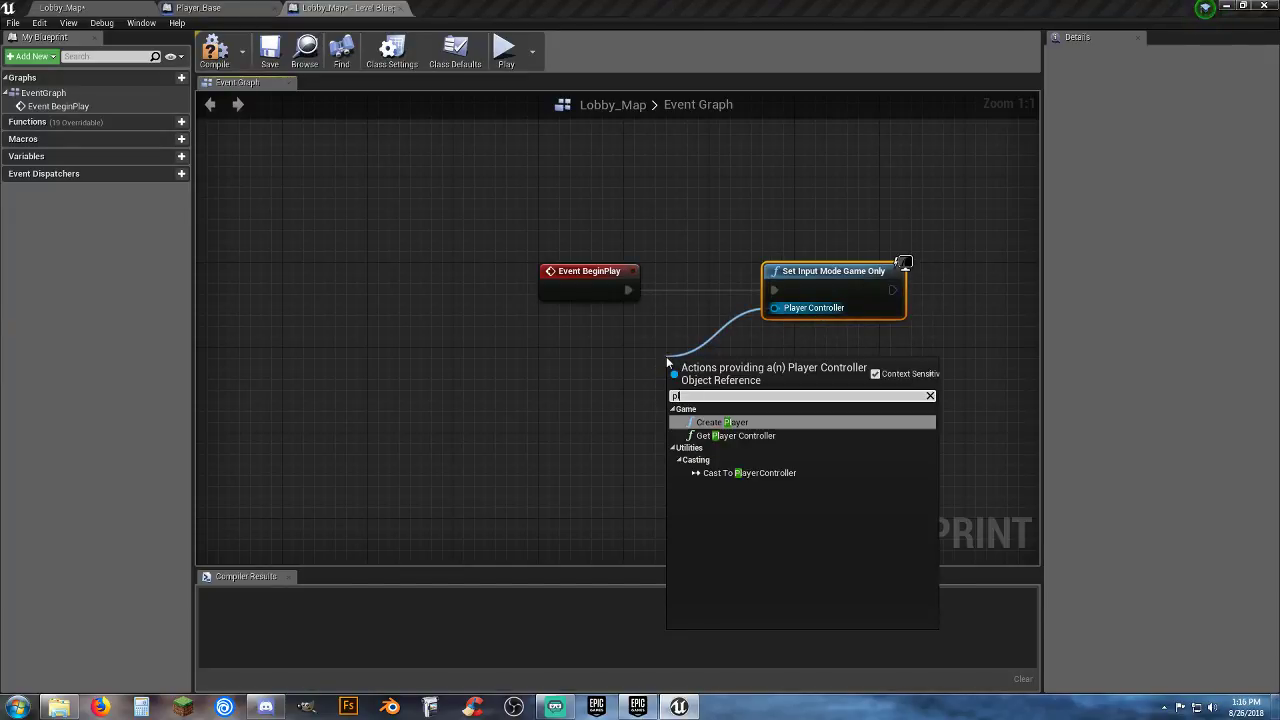
click(753, 444)
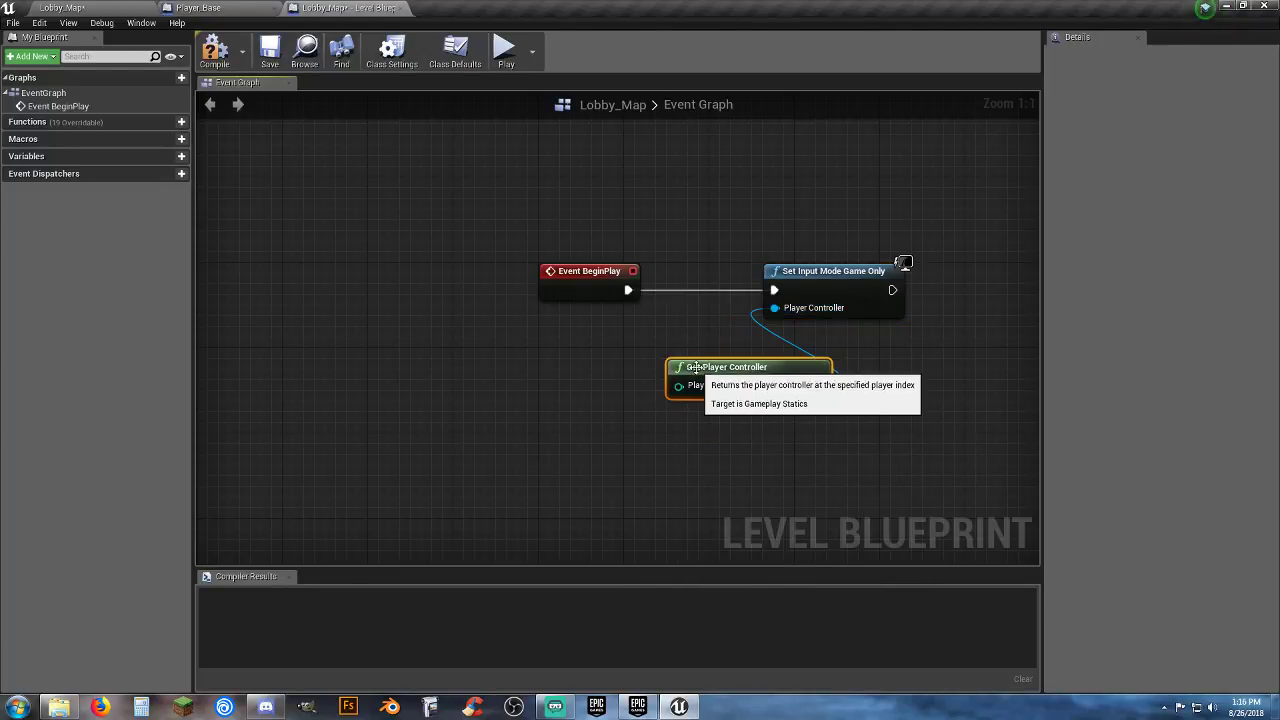
drag(690, 364, 572, 357)
click(870, 376)
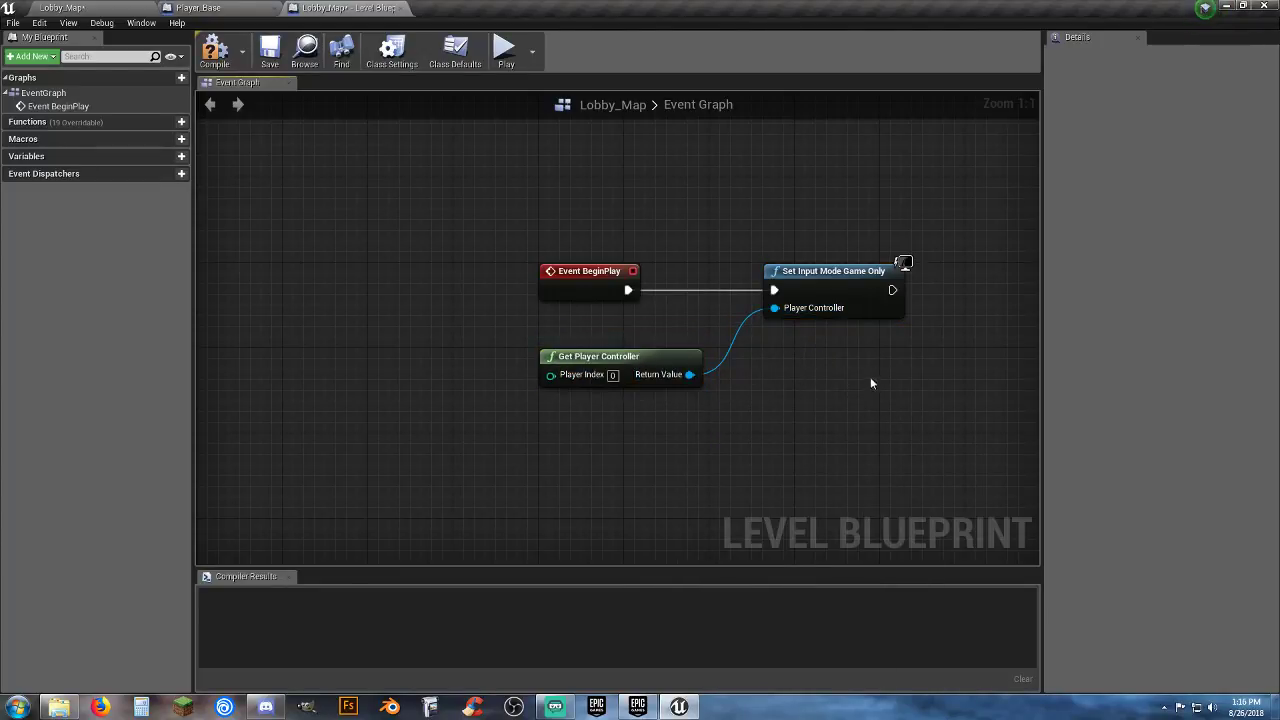
Step: Add a Set Show Mouse Cursor node from Get Player Controller, unchecked, executed after Set Input Mode Game Only and aligned beside it
right_drag(870, 376, 612, 386)
drag(476, 382, 747, 342)
text(set sh)
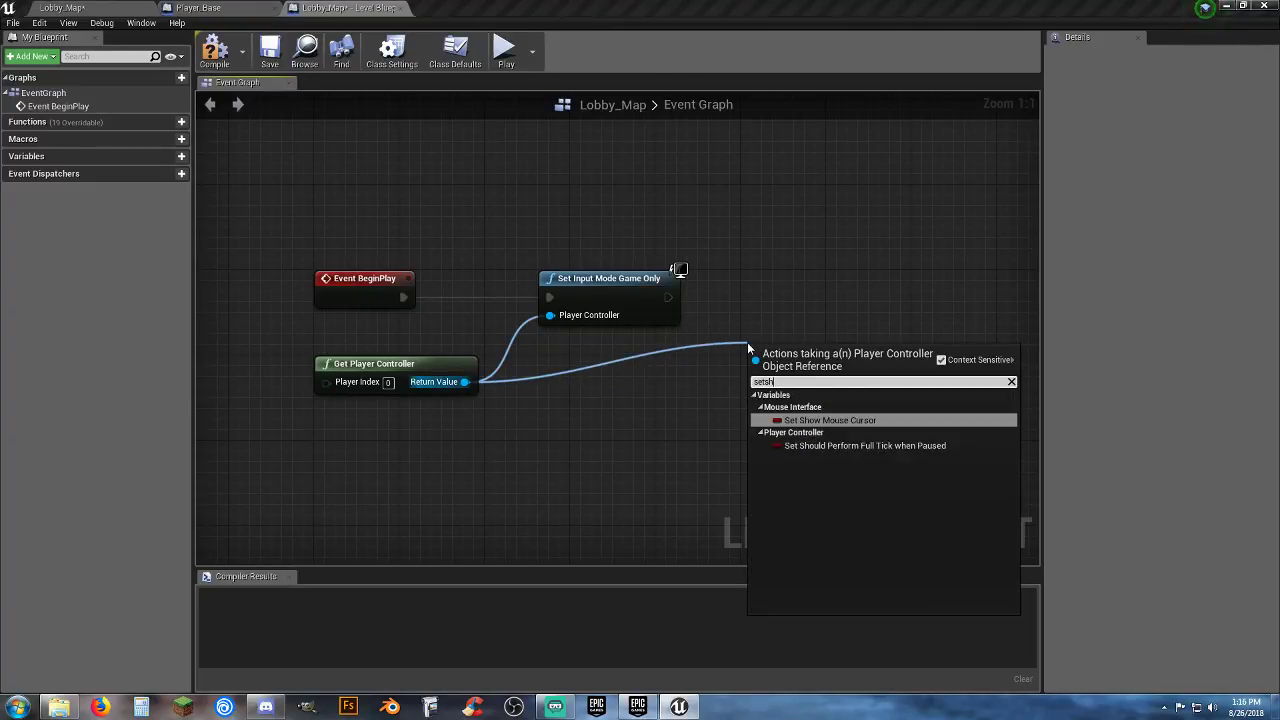
click(827, 423)
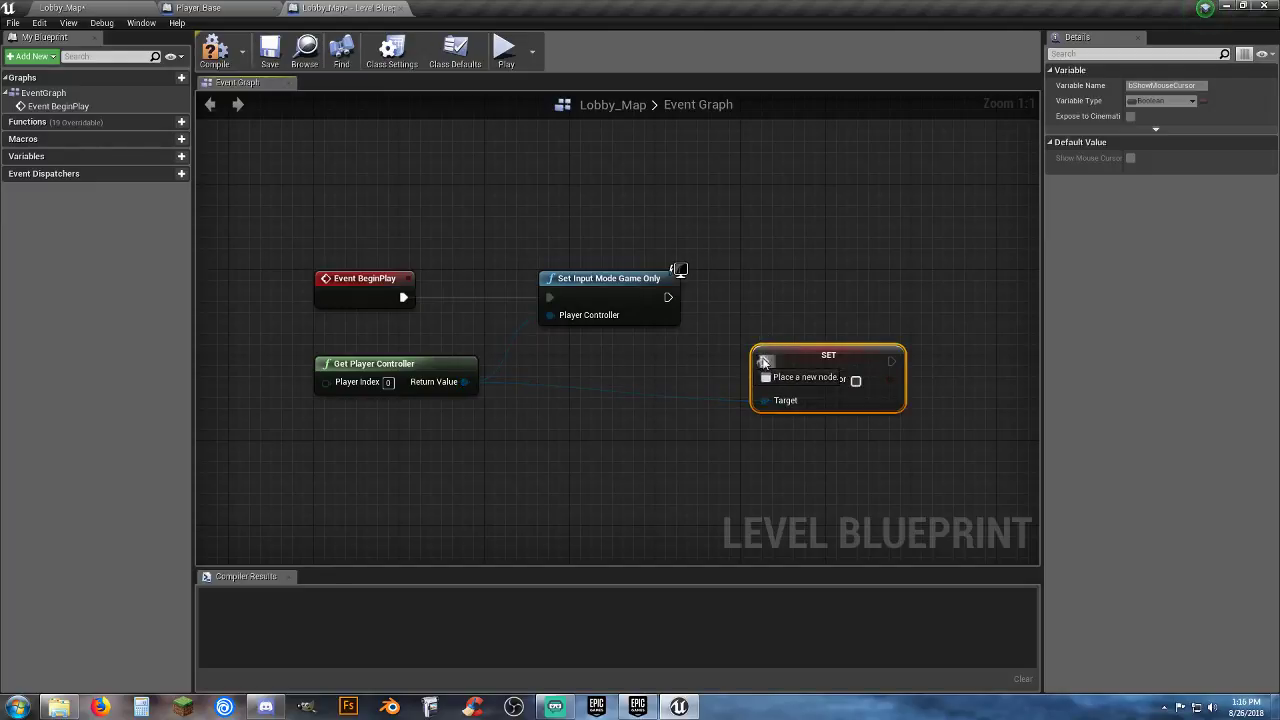
drag(764, 361, 668, 297)
drag(802, 350, 781, 286)
Step: Compile and save the Lobby_Map level blueprint, and close it
click(214, 50)
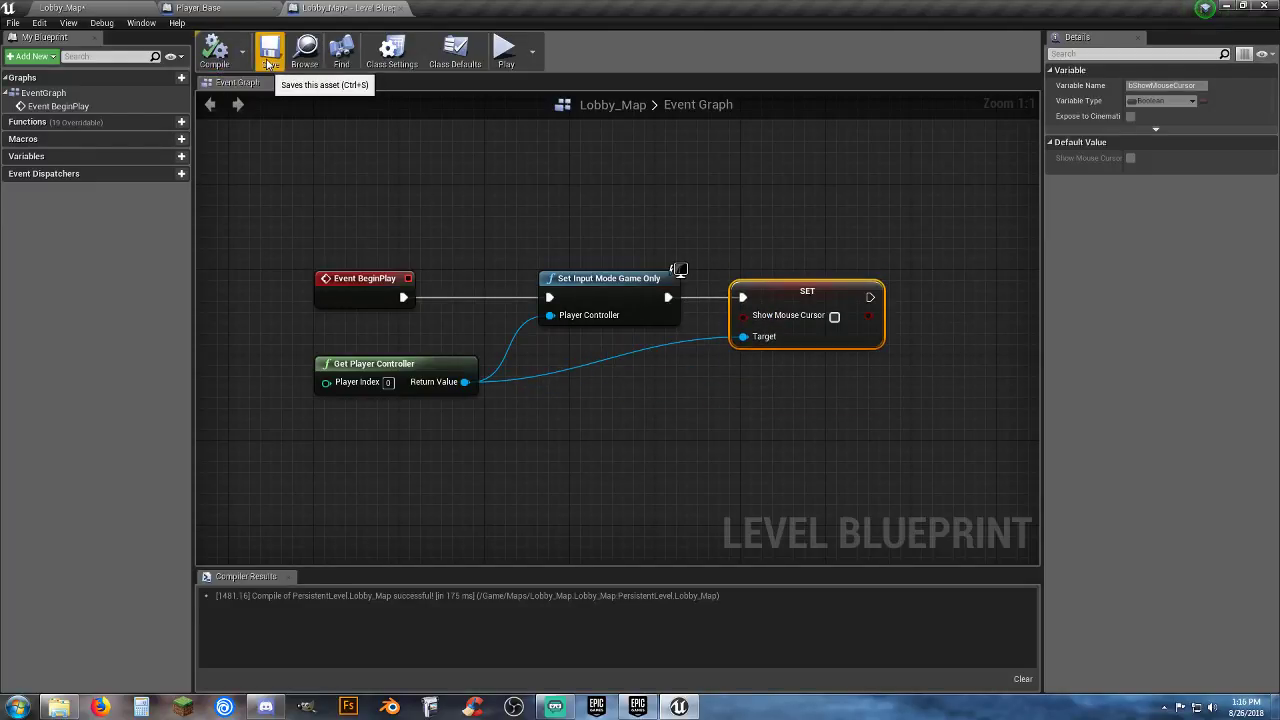
click(269, 50)
click(396, 9)
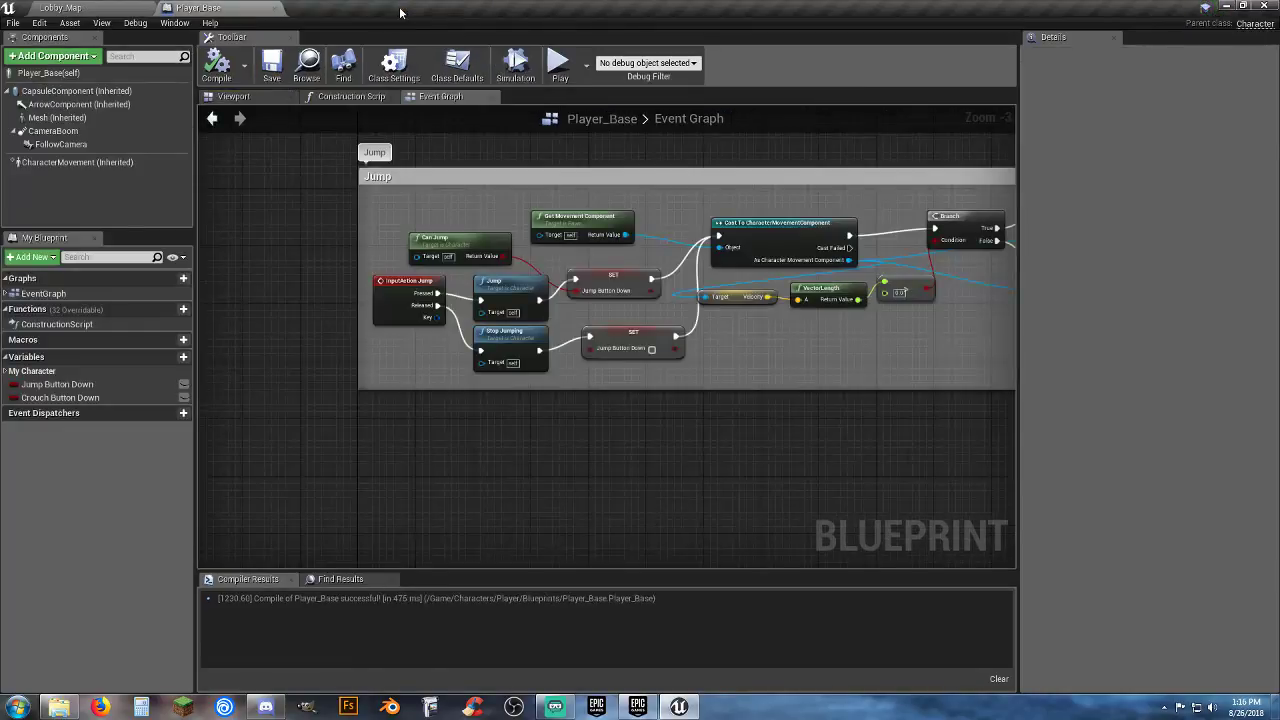
Step: Play-test Lobby_Map by walking the character forward, and end the play session
click(117, 7)
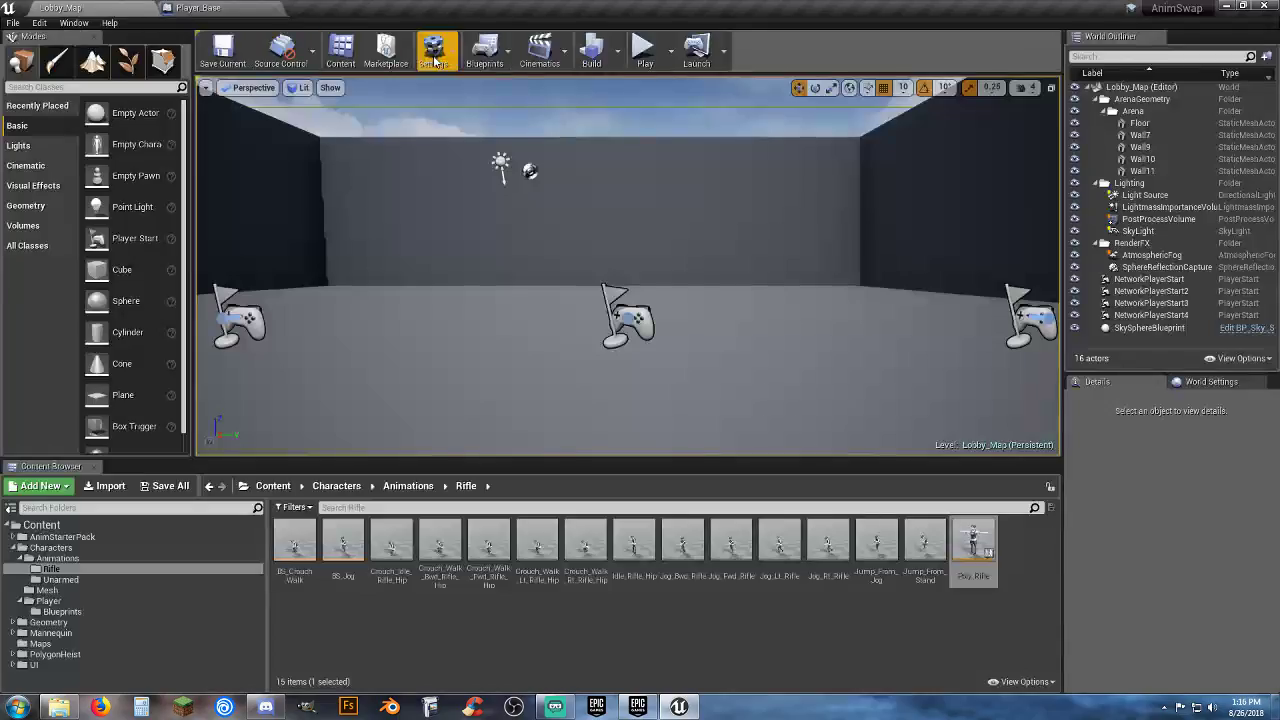
click(645, 45)
key(w)
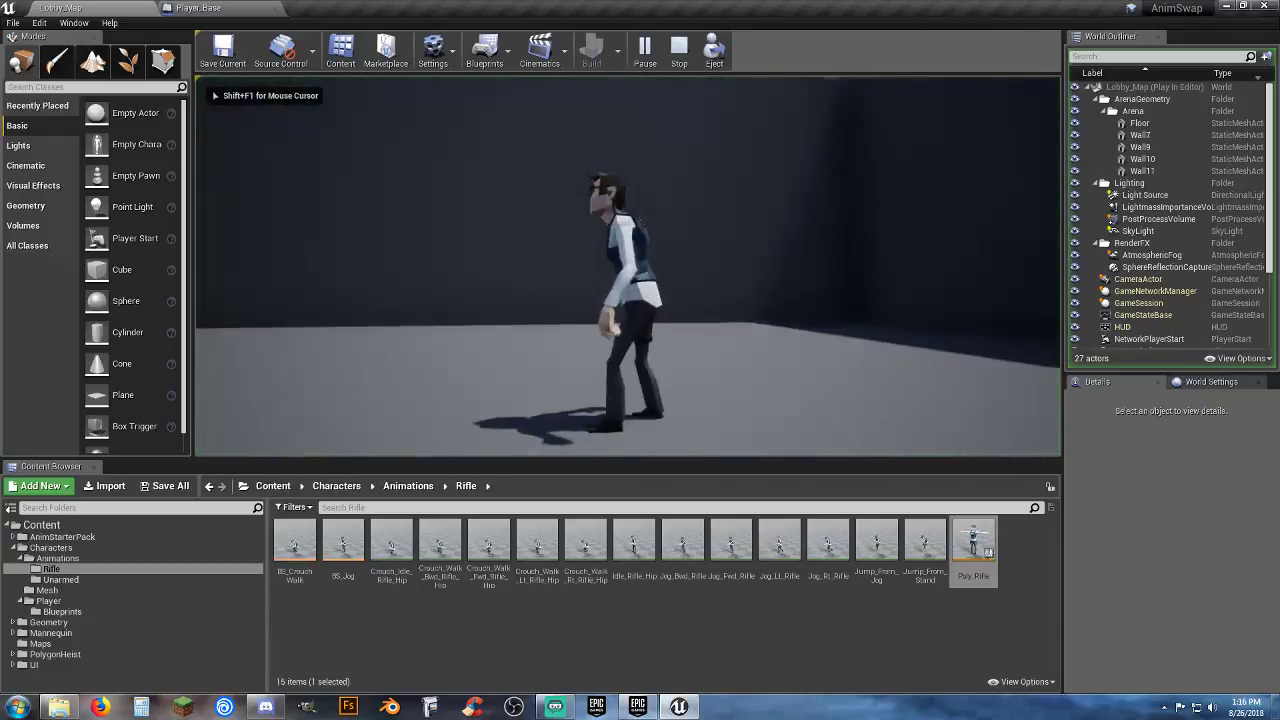
key(w)
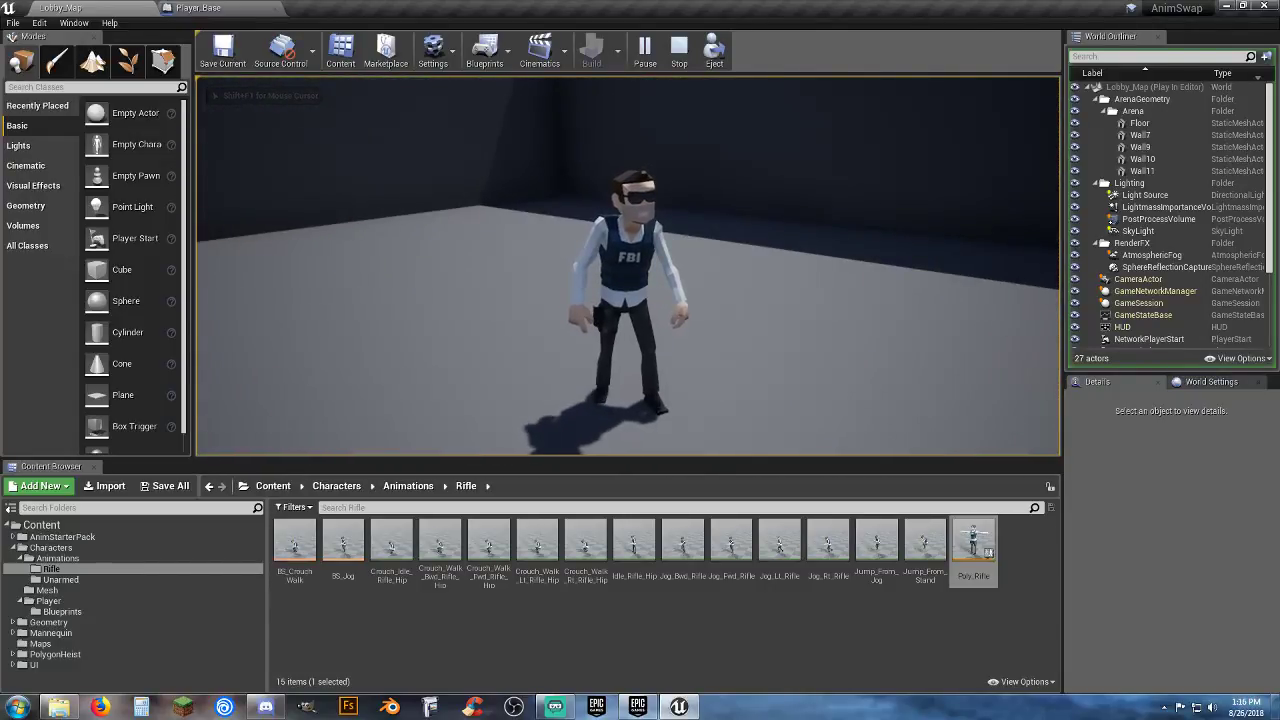
key(Escape)
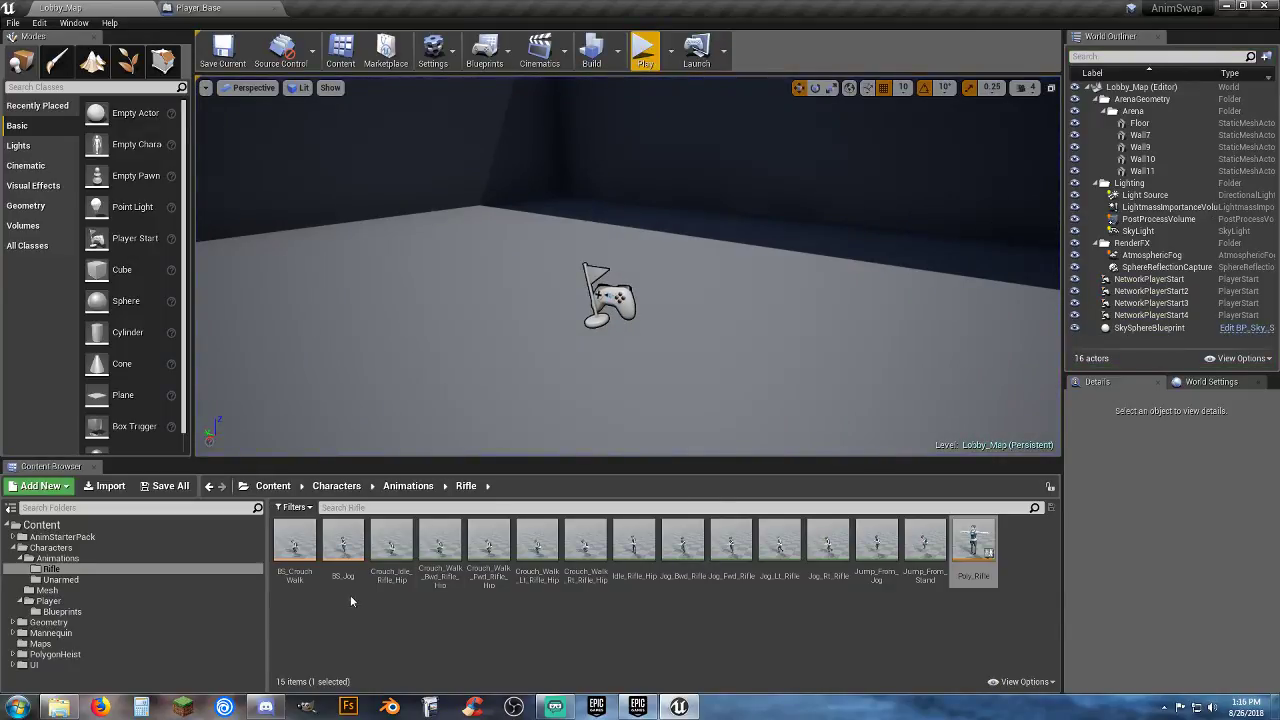
Step: In Player_Base's event graph, move the whole Jump comment group up beside the Movement input group
click(205, 8)
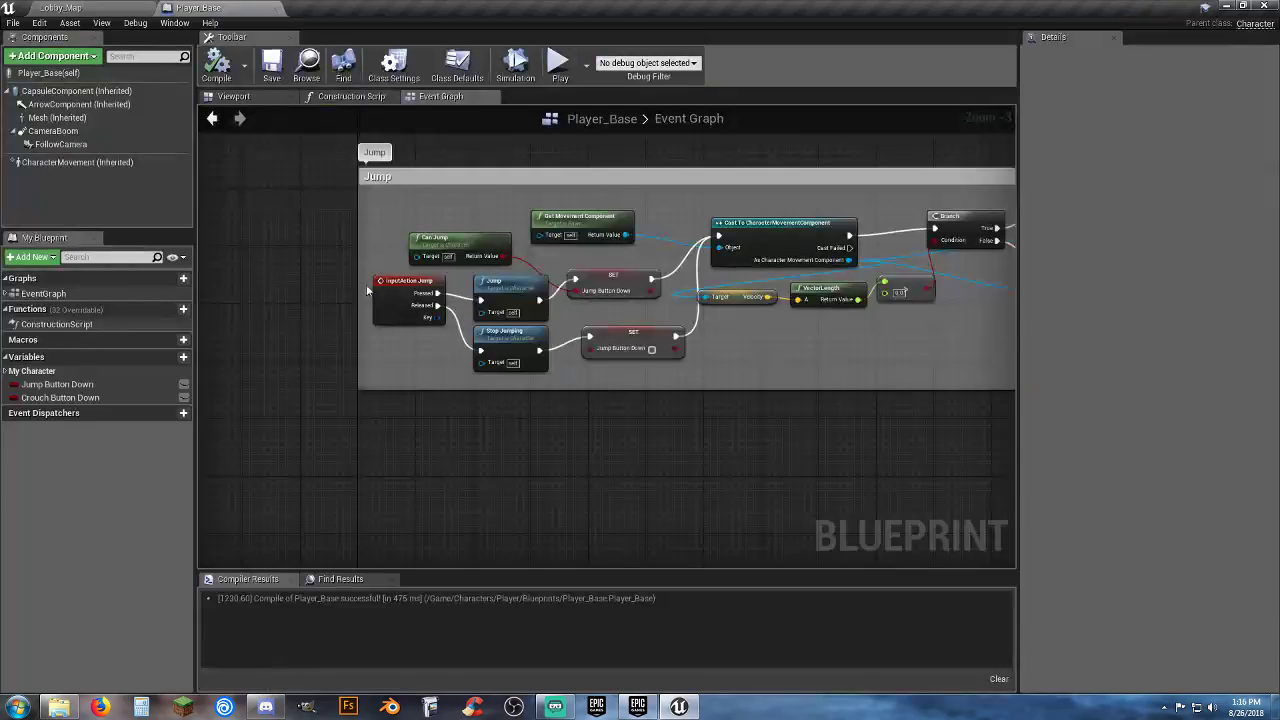
scroll(554, 416, down, 4)
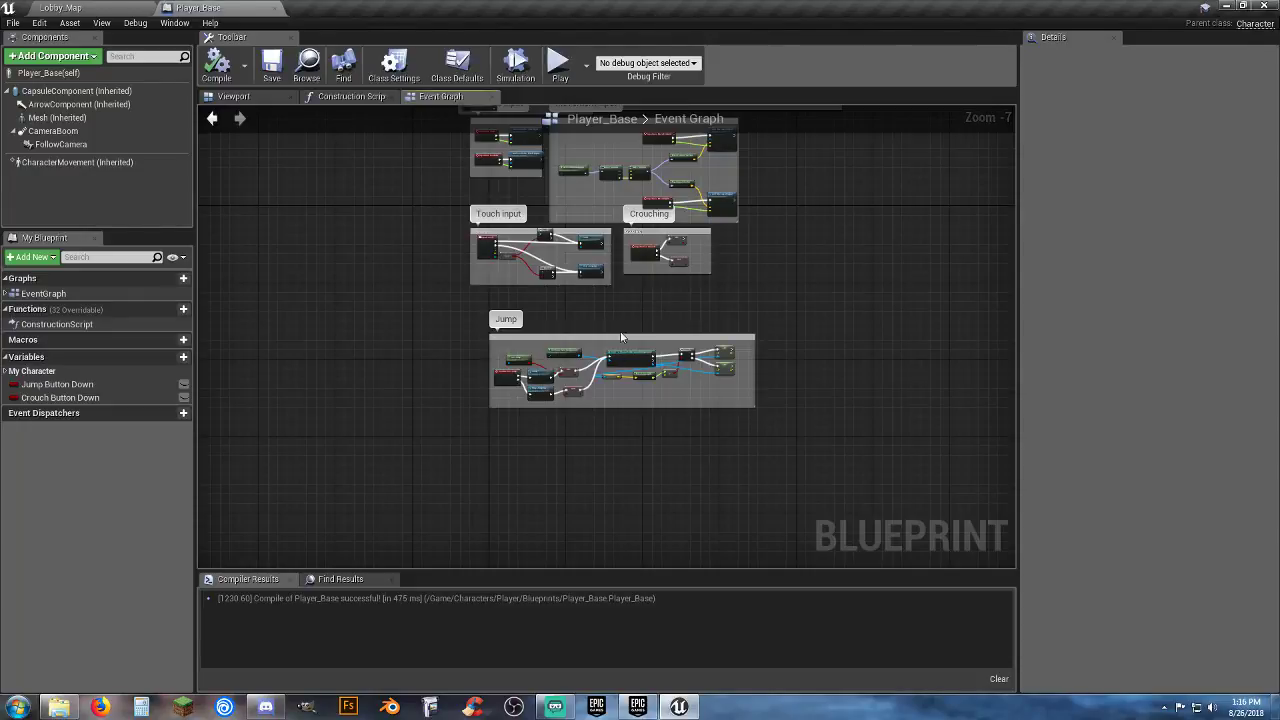
drag(444, 318, 766, 443)
right_drag(762, 454, 716, 550)
drag(555, 432, 811, 217)
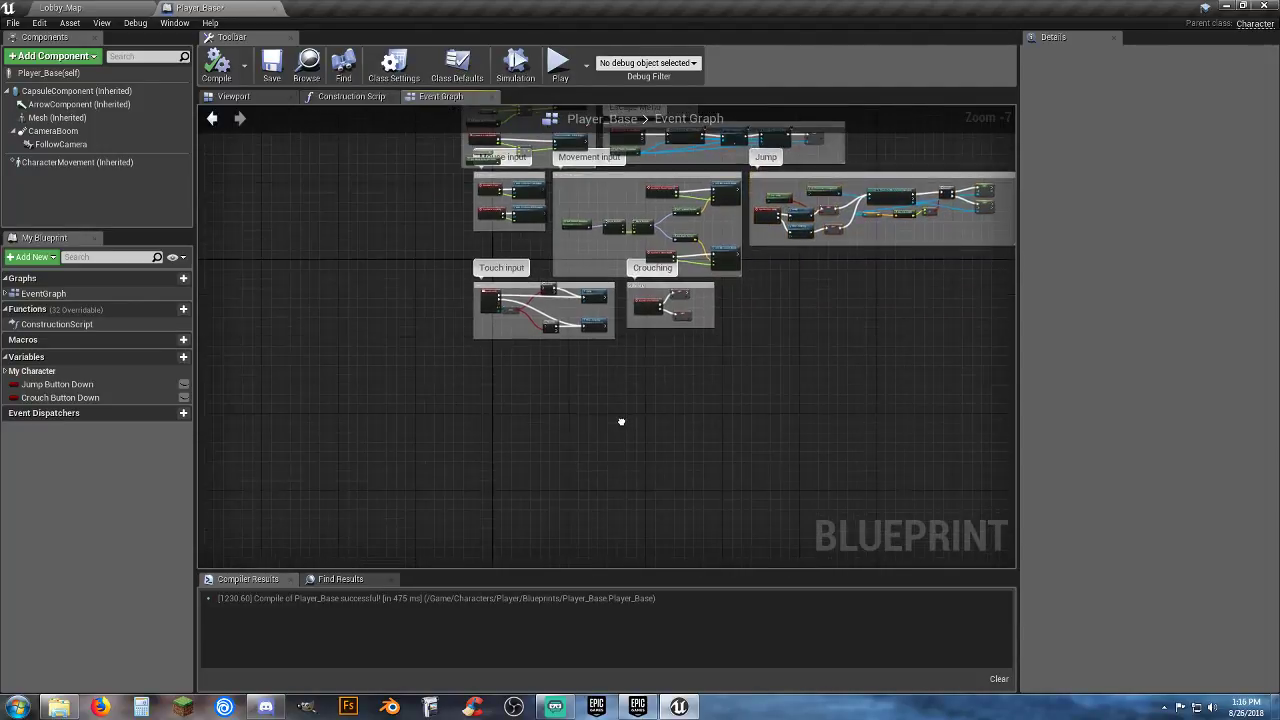
Step: Add an Escape keyboard event in the empty area below the Touch input group and change its input key to 1
scroll(480, 406, up, 7)
right_drag(599, 293, 568, 384)
right_click(488, 379)
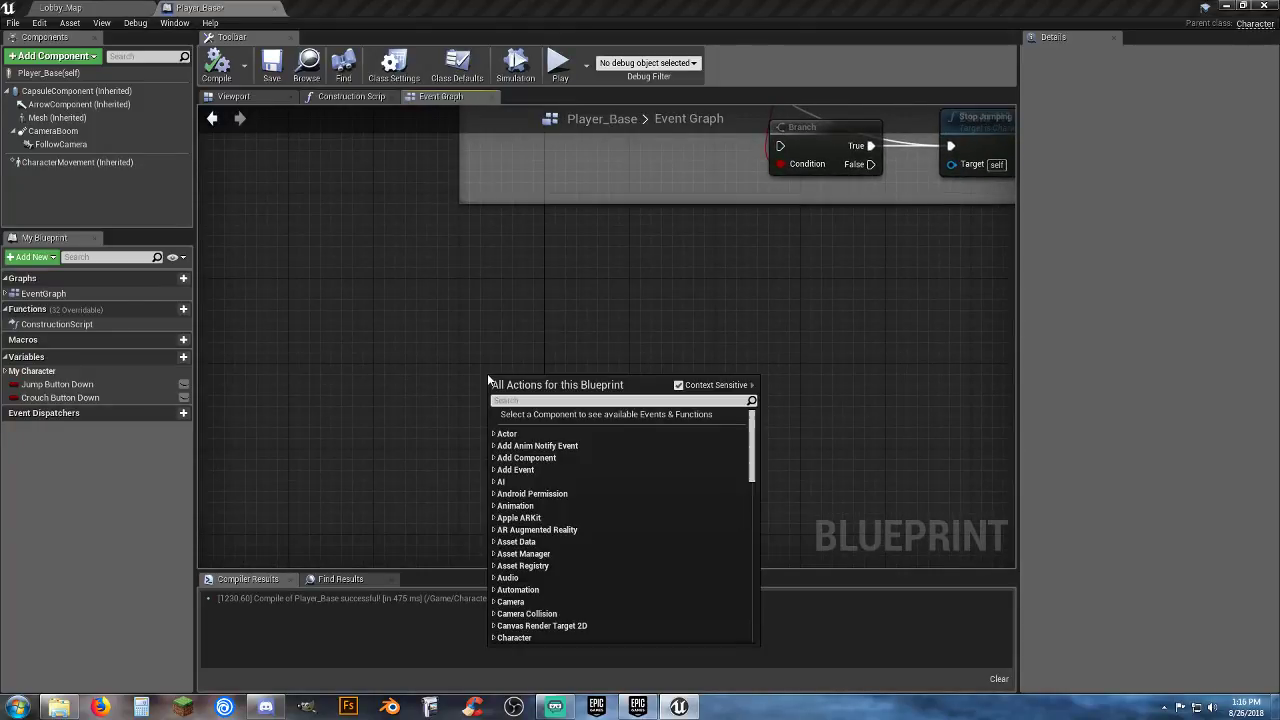
text(escape)
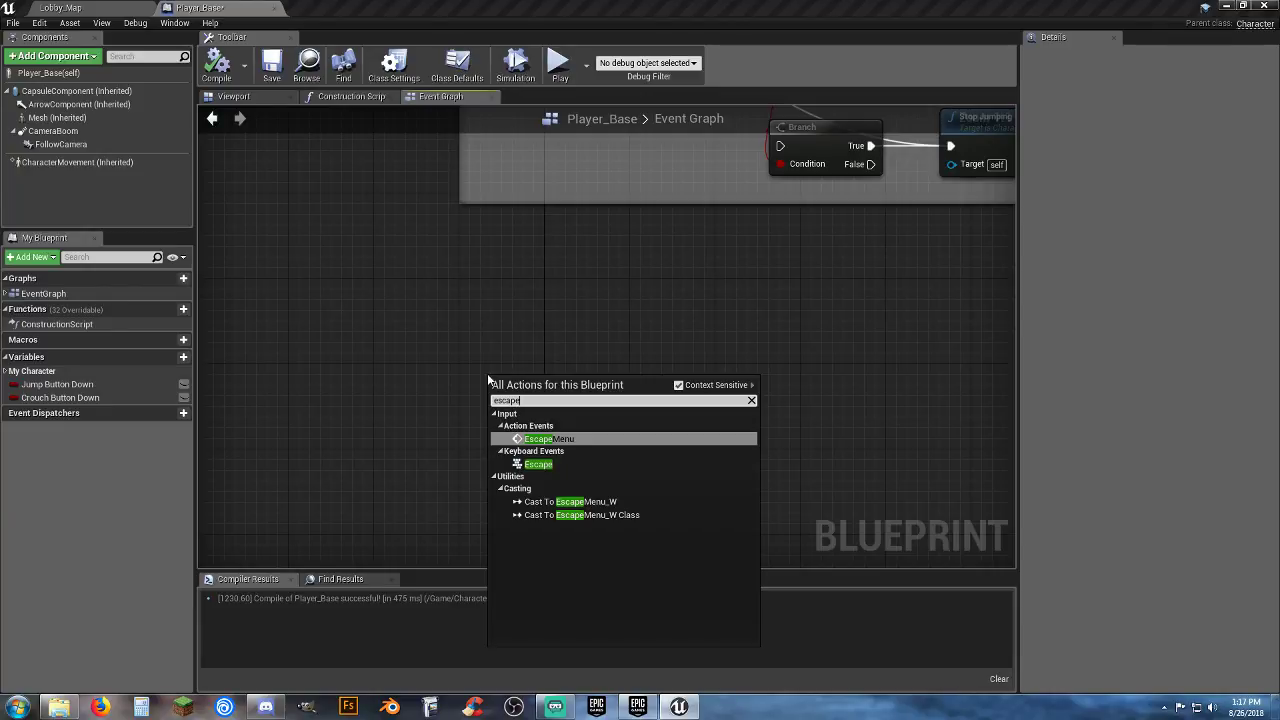
click(545, 464)
drag(530, 385, 499, 293)
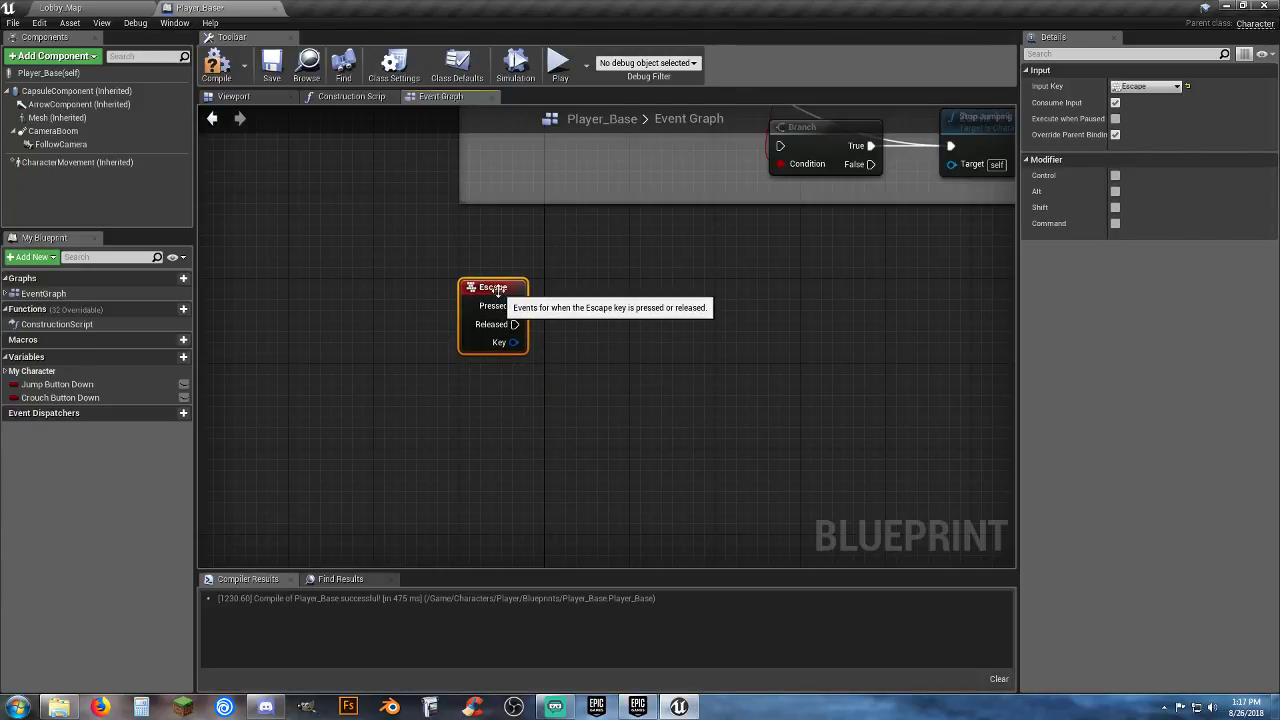
click(1164, 86)
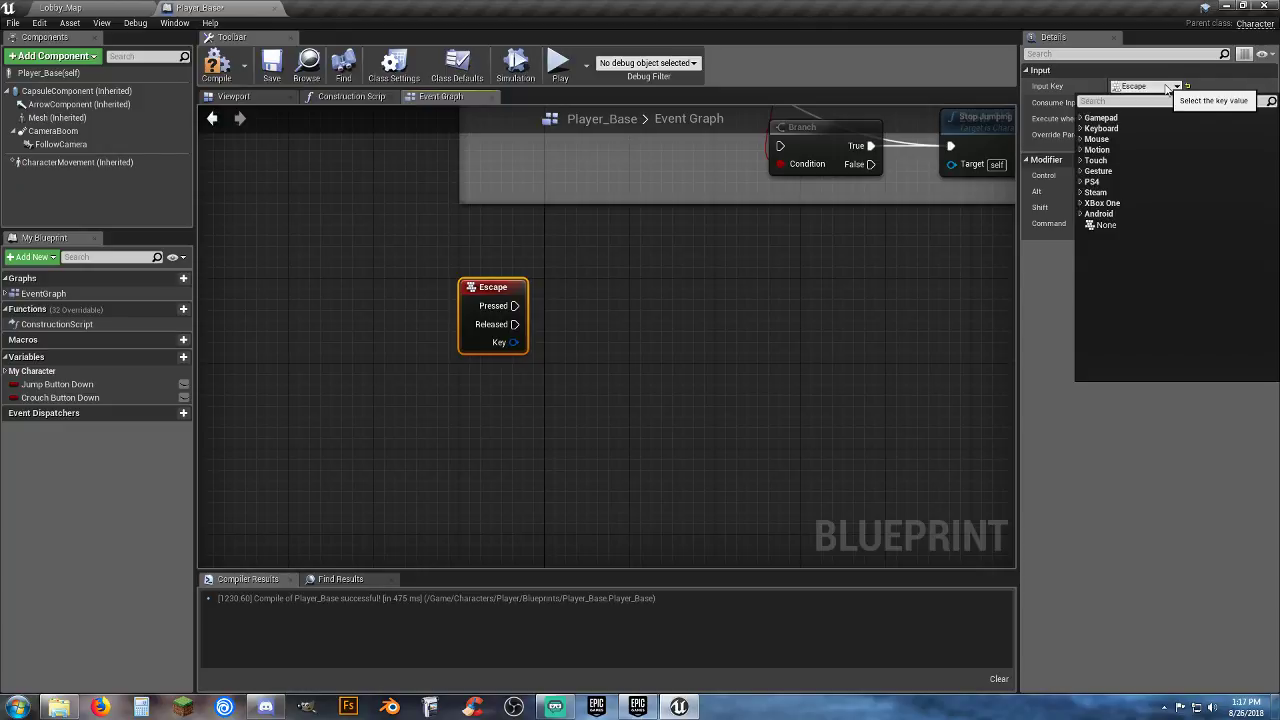
click(1090, 129)
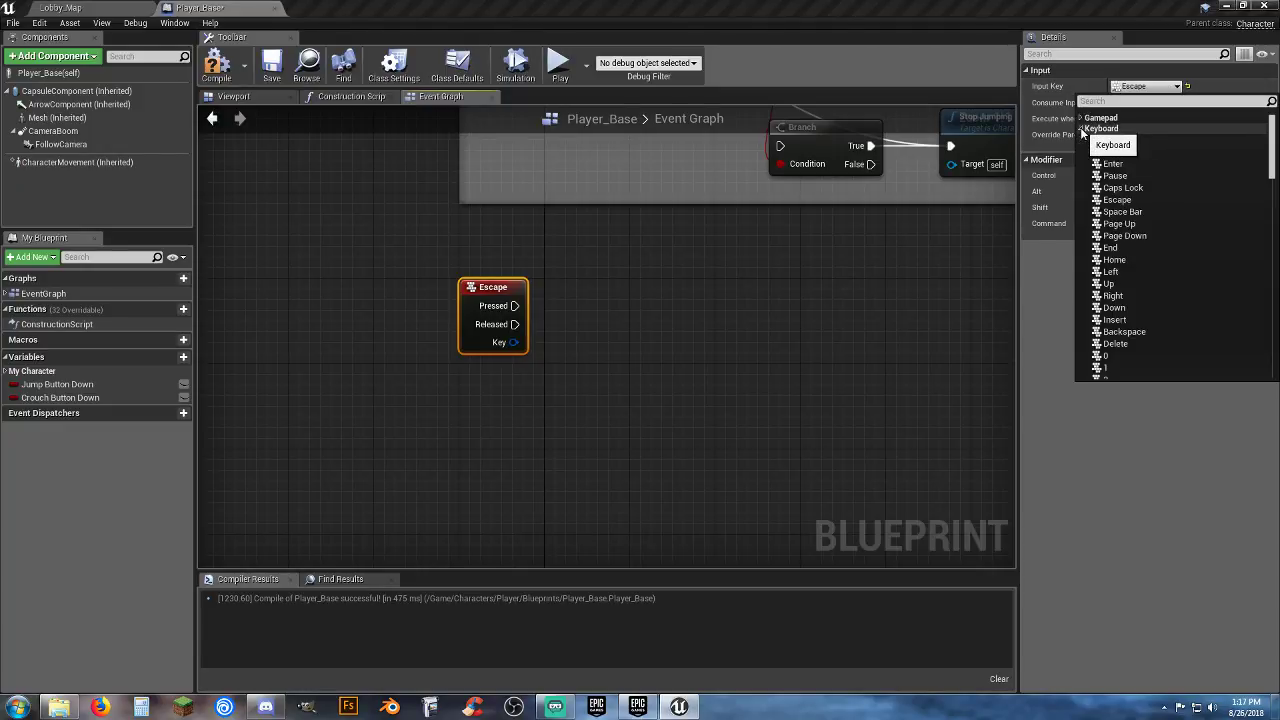
click(1110, 366)
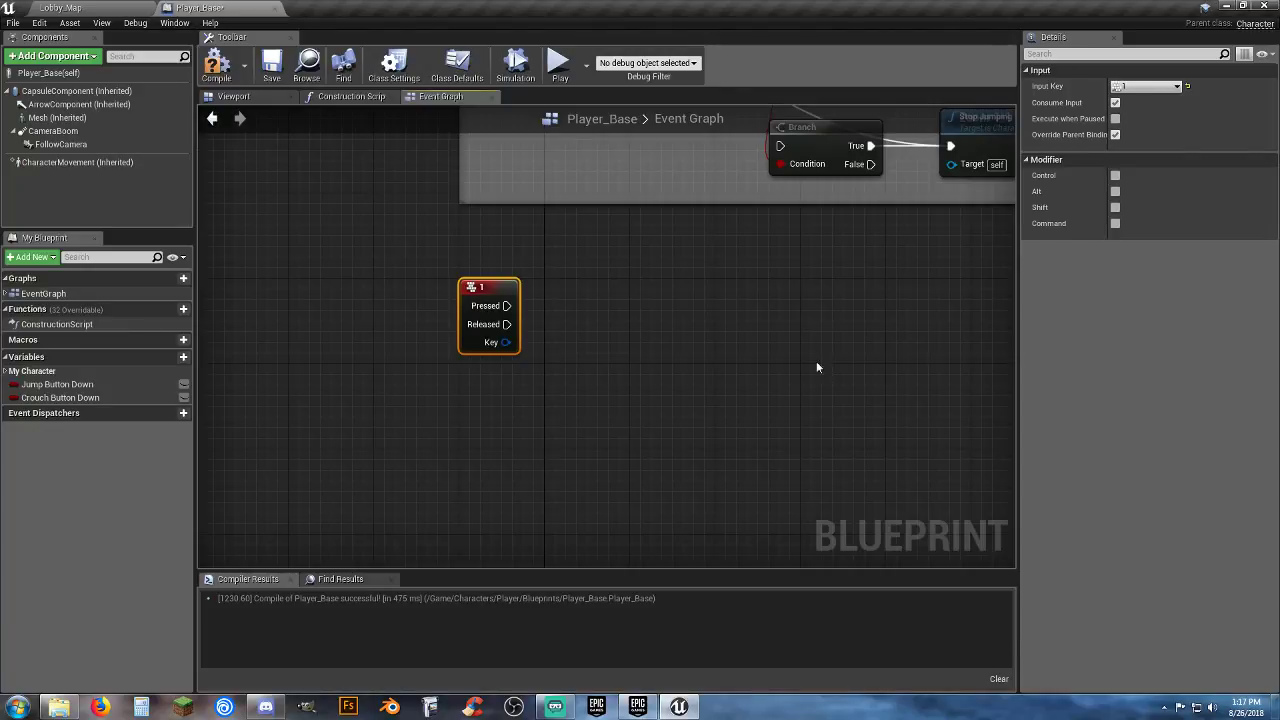
click(641, 325)
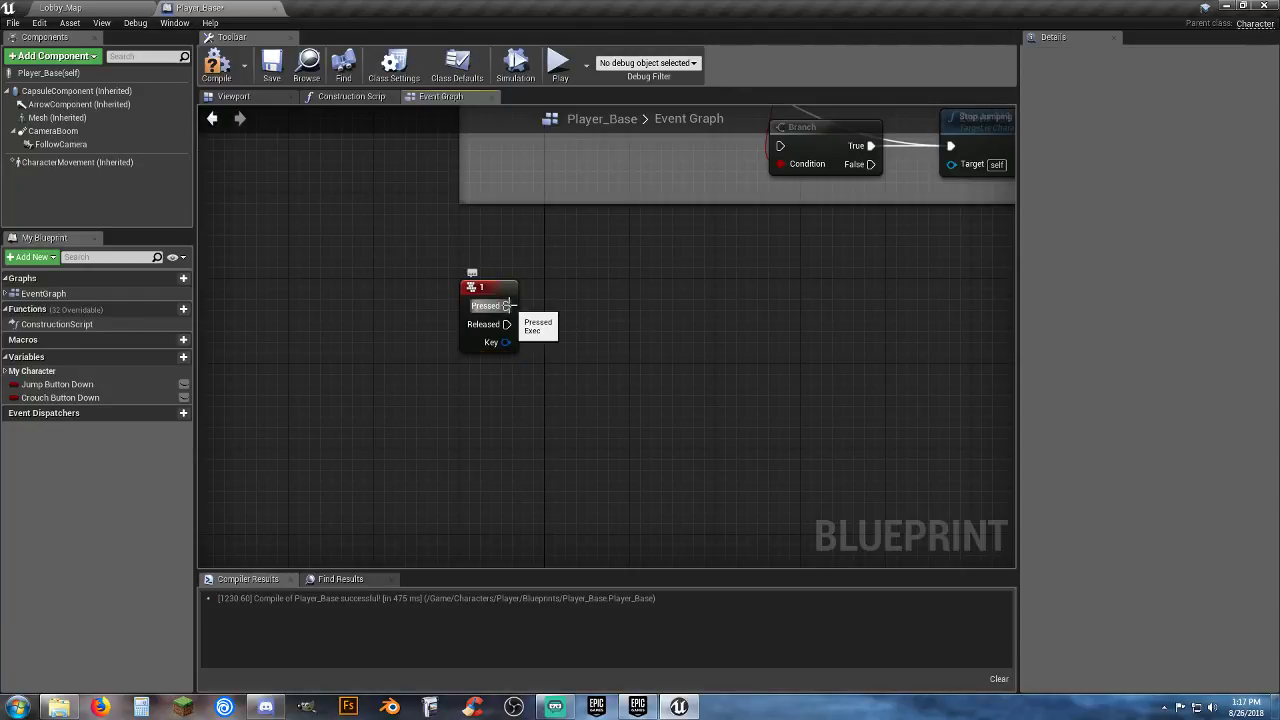
Step: Add a FlipFlop node executed by the 1 key's Pressed output and align it beside the event
drag(507, 305, 575, 305)
text(fl)
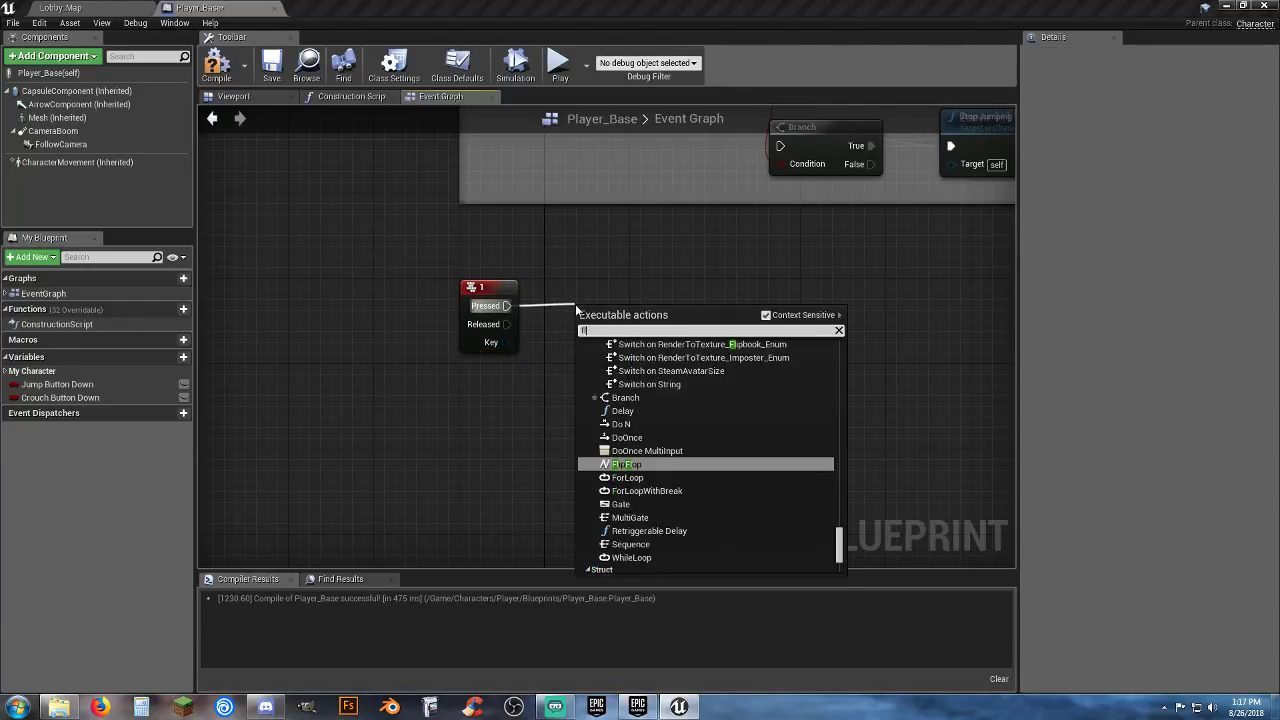
text(ipflop)
key(Return)
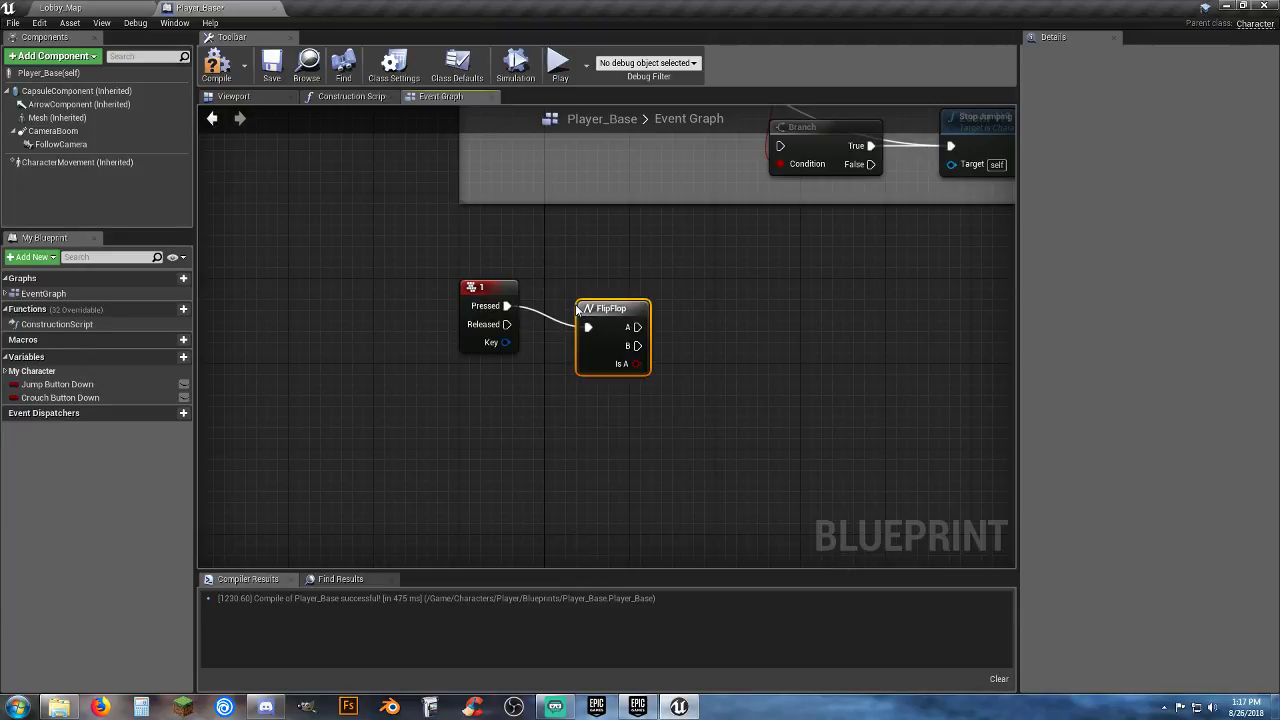
drag(597, 305, 555, 294)
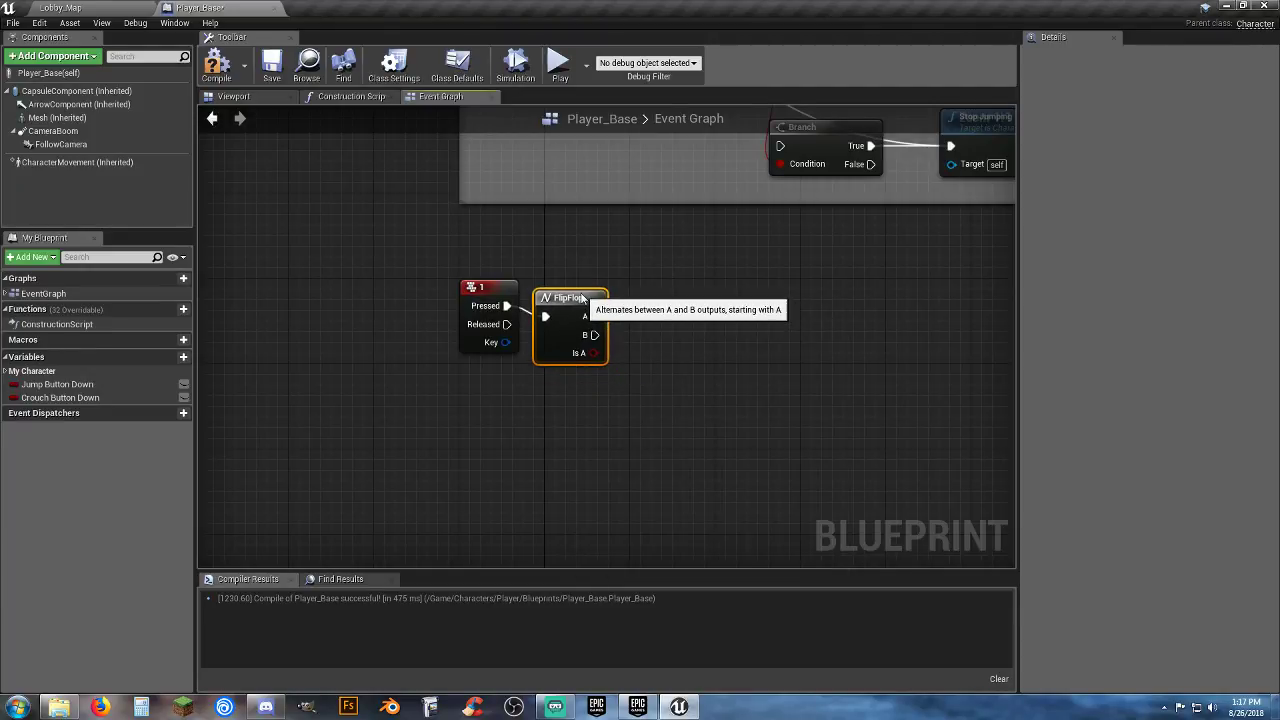
click(686, 311)
Step: Add a Set Anim Instance Class (Mesh) node executed by the FlipFlop's A output
right_drag(686, 311, 618, 321)
drag(481, 306, 636, 303)
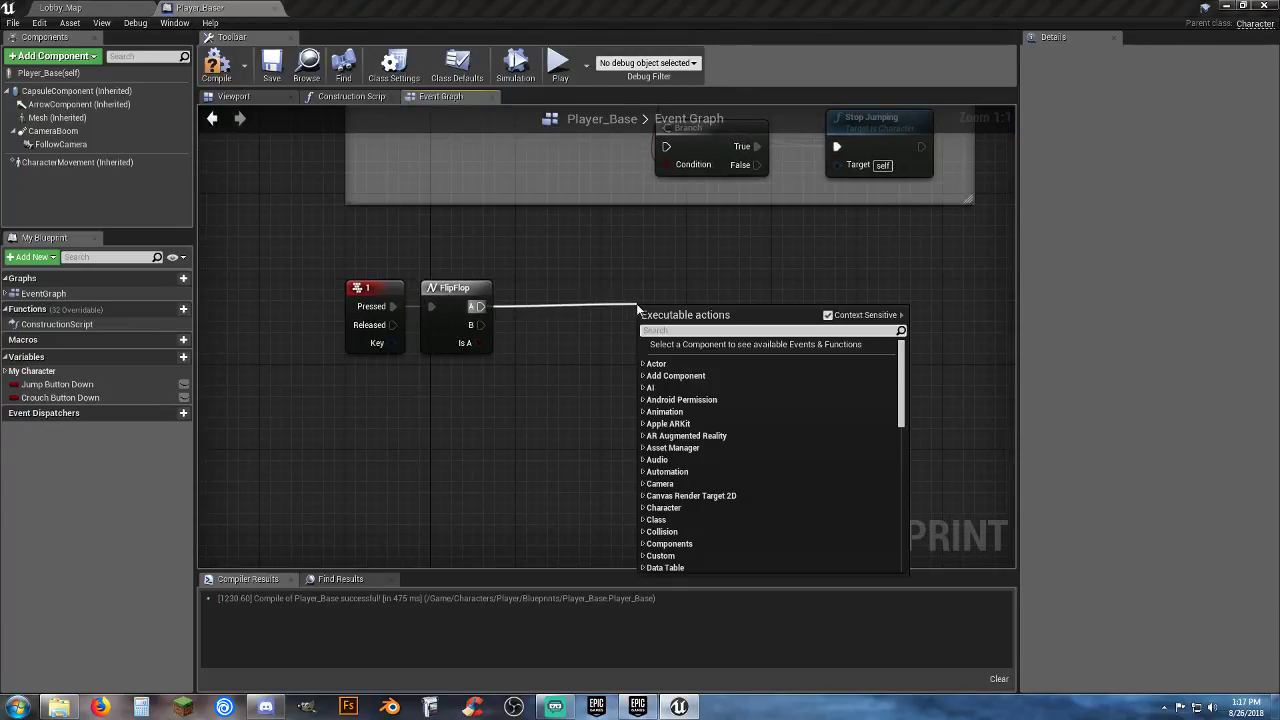
text(an)
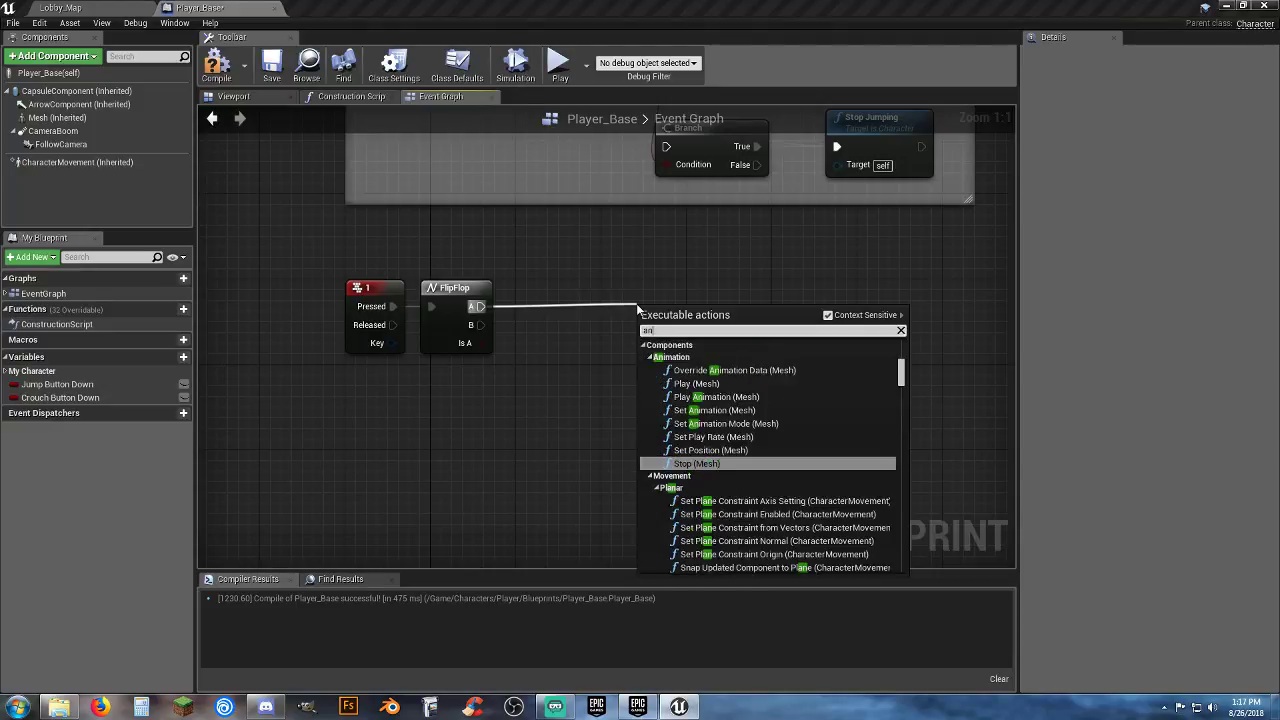
text(iminstace)
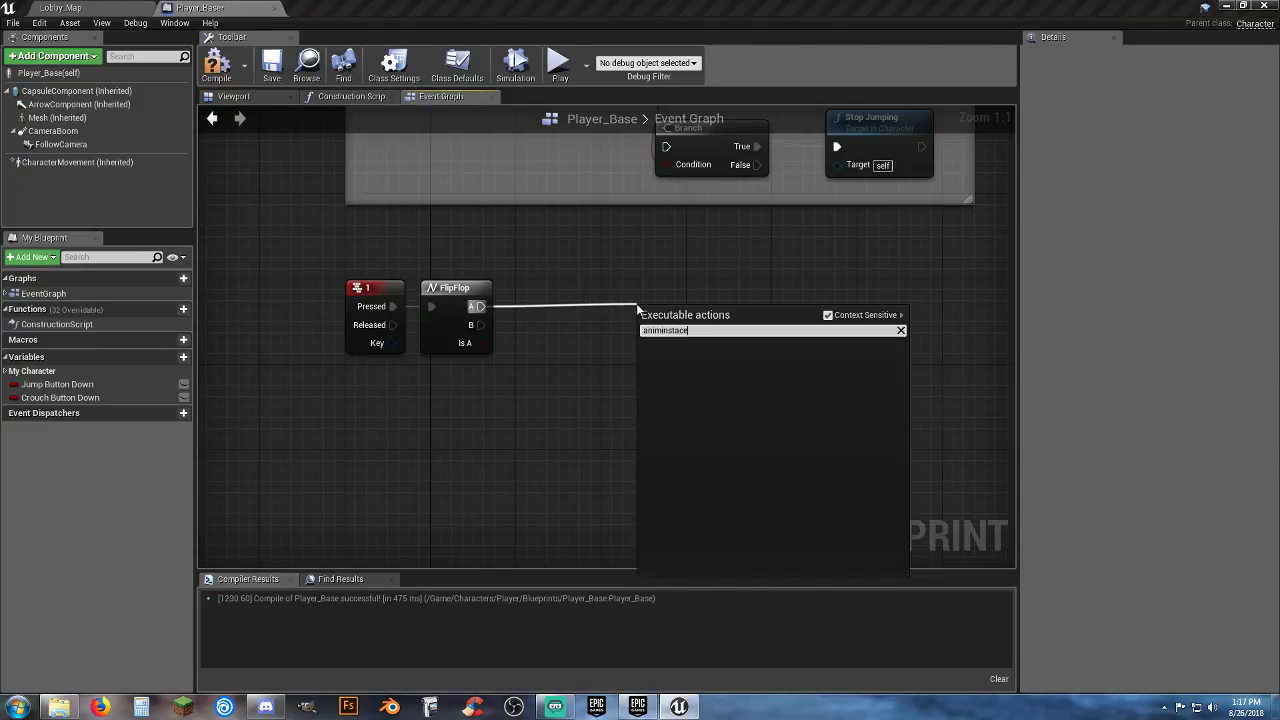
key(BackSpace)
key(BackSpace)
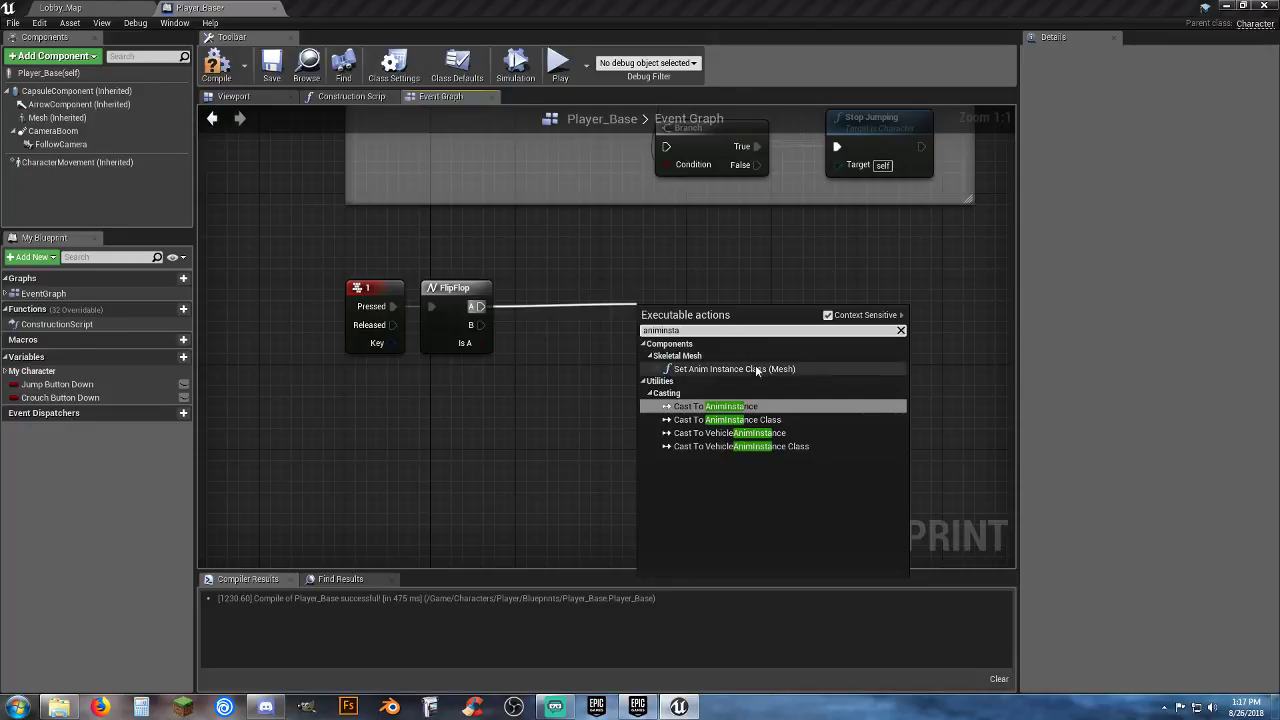
click(753, 369)
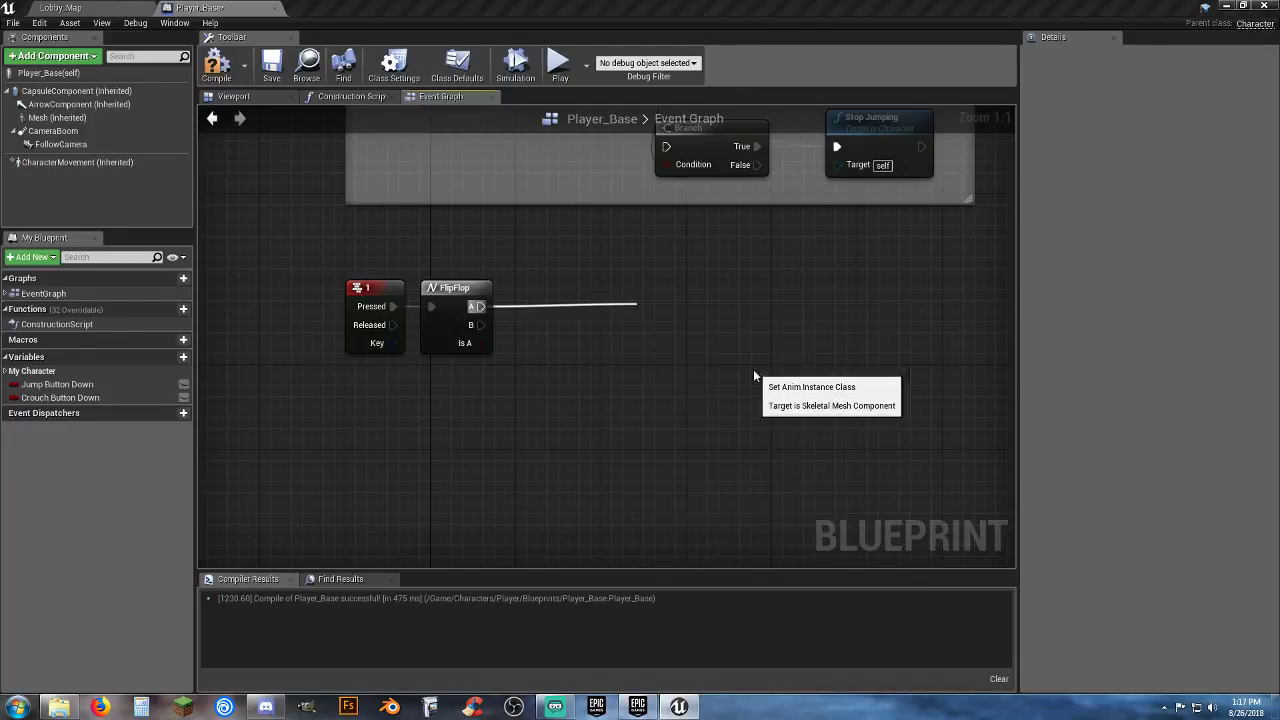
drag(694, 318, 748, 300)
click(557, 280)
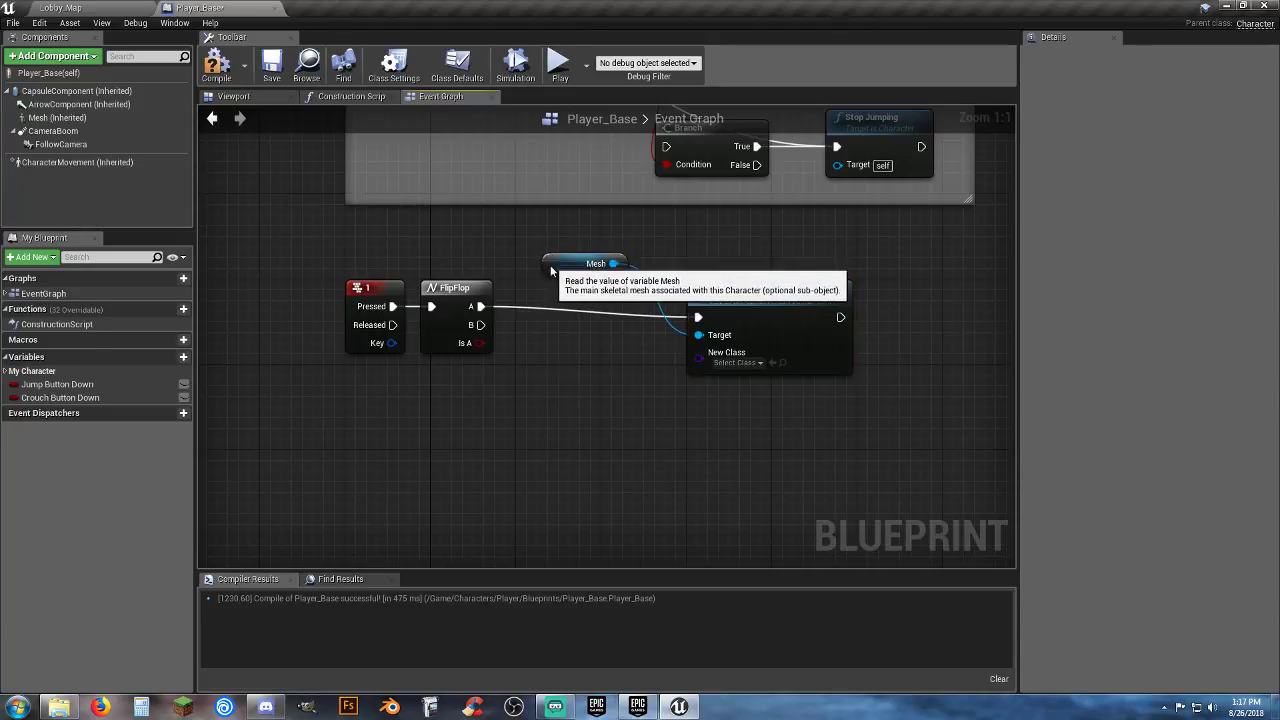
Step: Move the Mesh node below the FlipFlop and add a second Set Anim Instance Class from it, placed under the first
drag(537, 269, 688, 437)
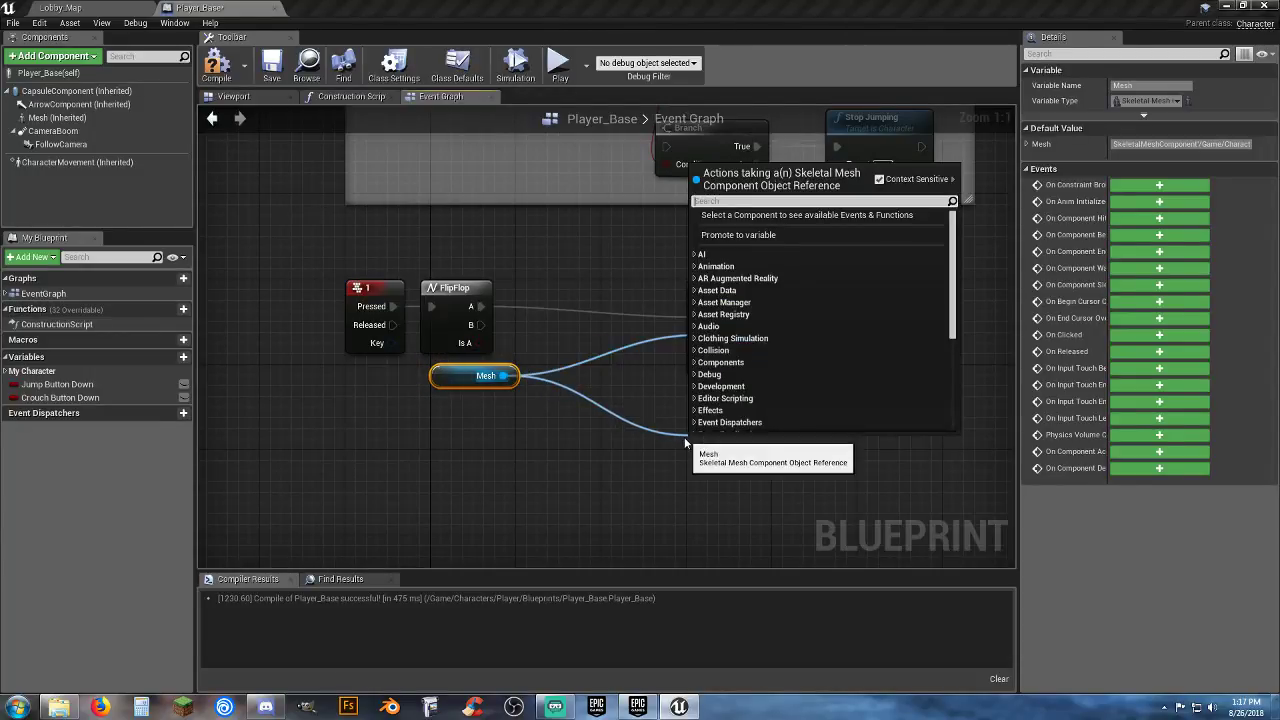
text(animin)
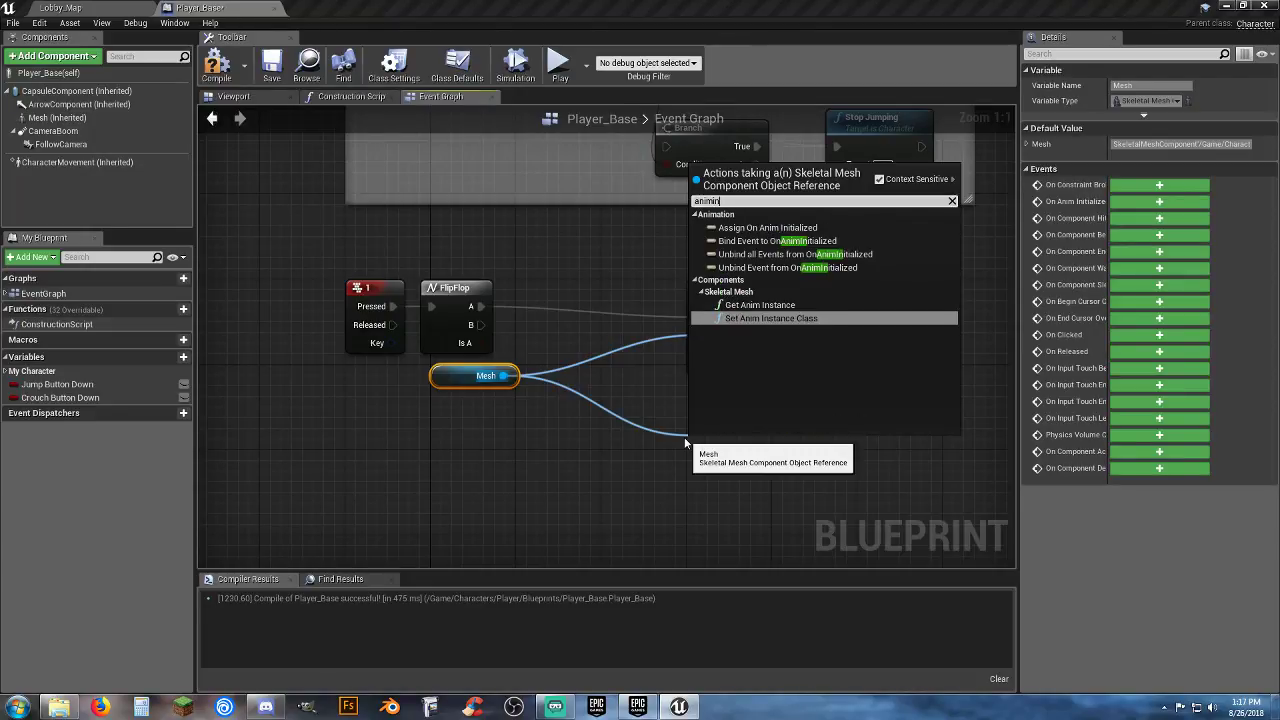
click(771, 318)
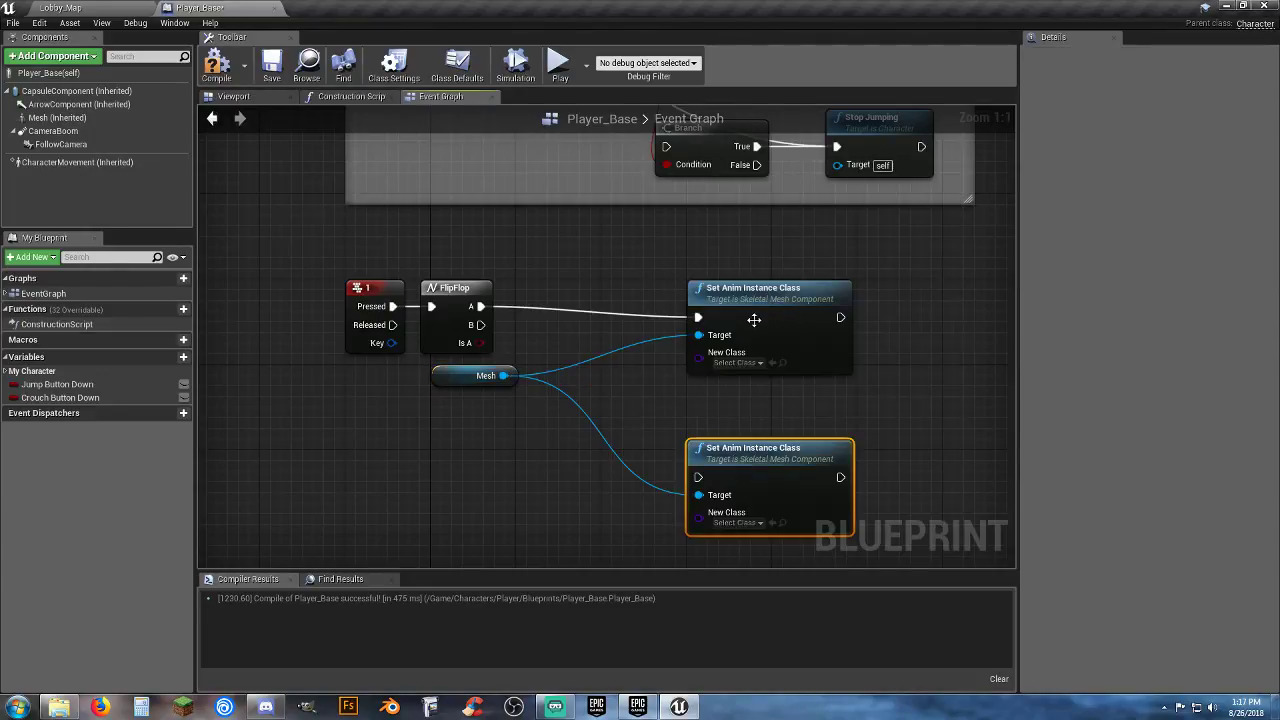
drag(734, 440, 734, 387)
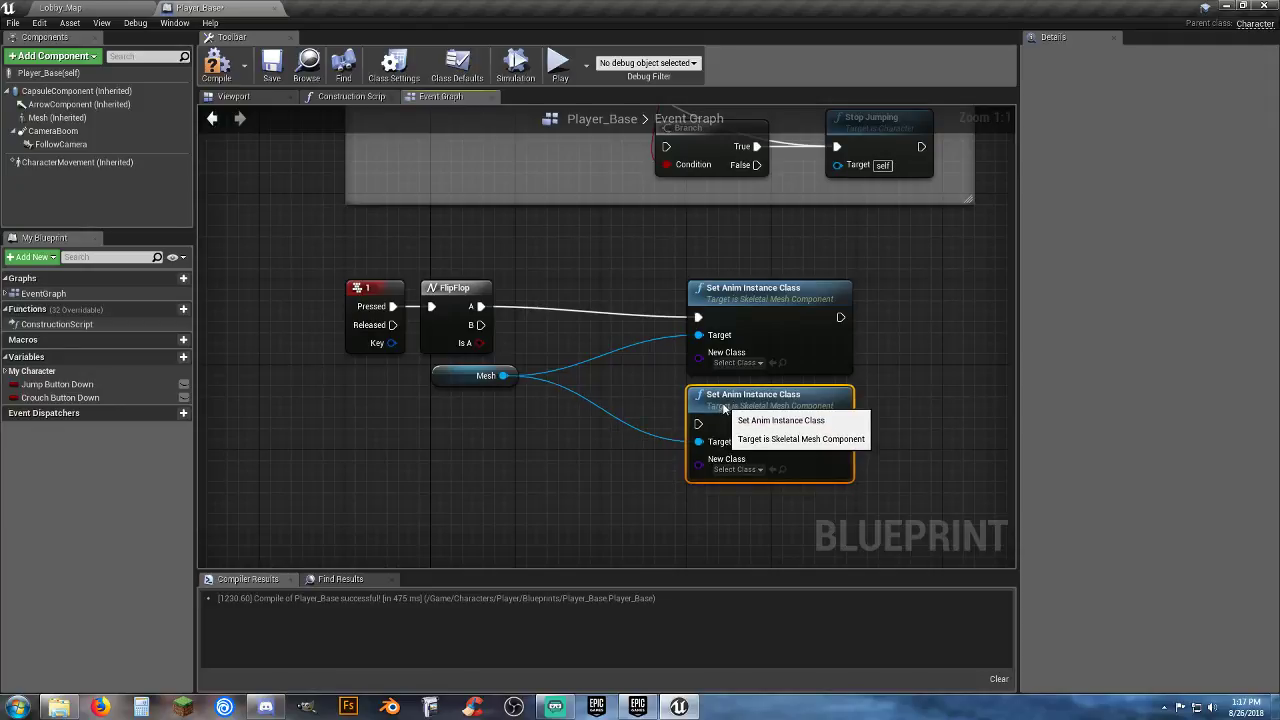
Step: Move both Set Anim Instance Class nodes closer to the FlipFlop and connect its B output to the lower one
drag(595, 212, 800, 477)
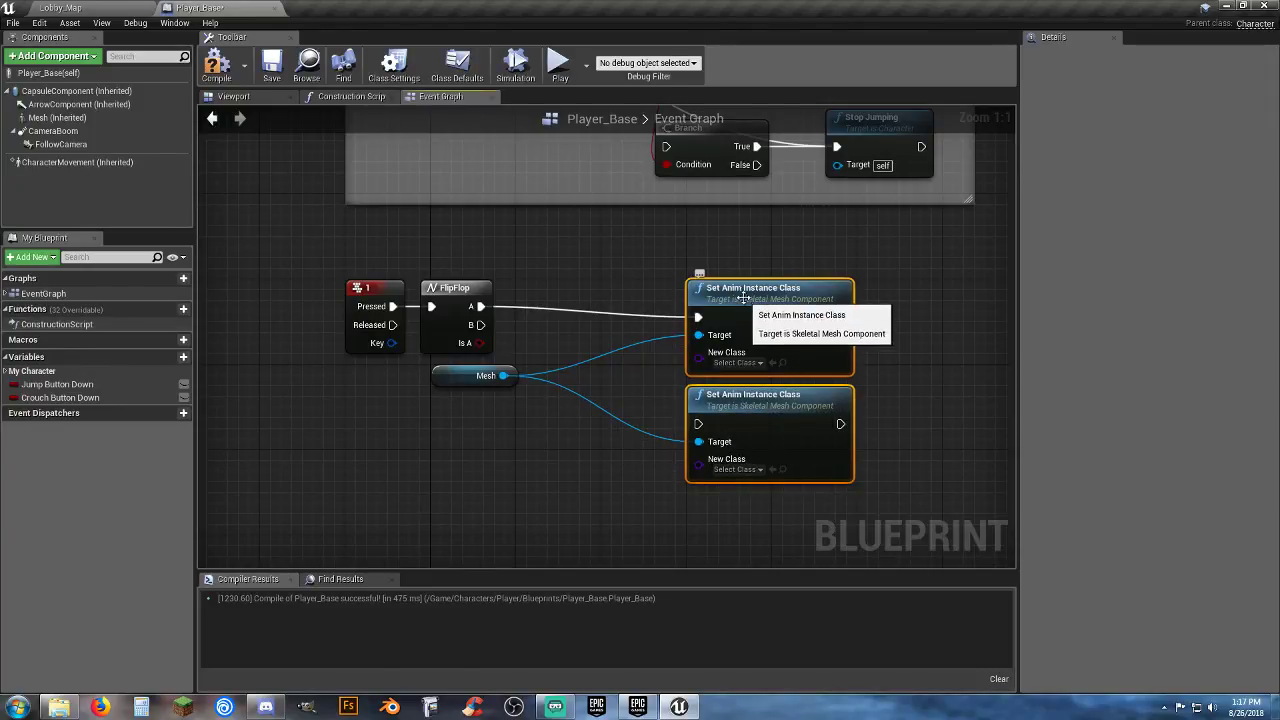
drag(743, 293, 657, 282)
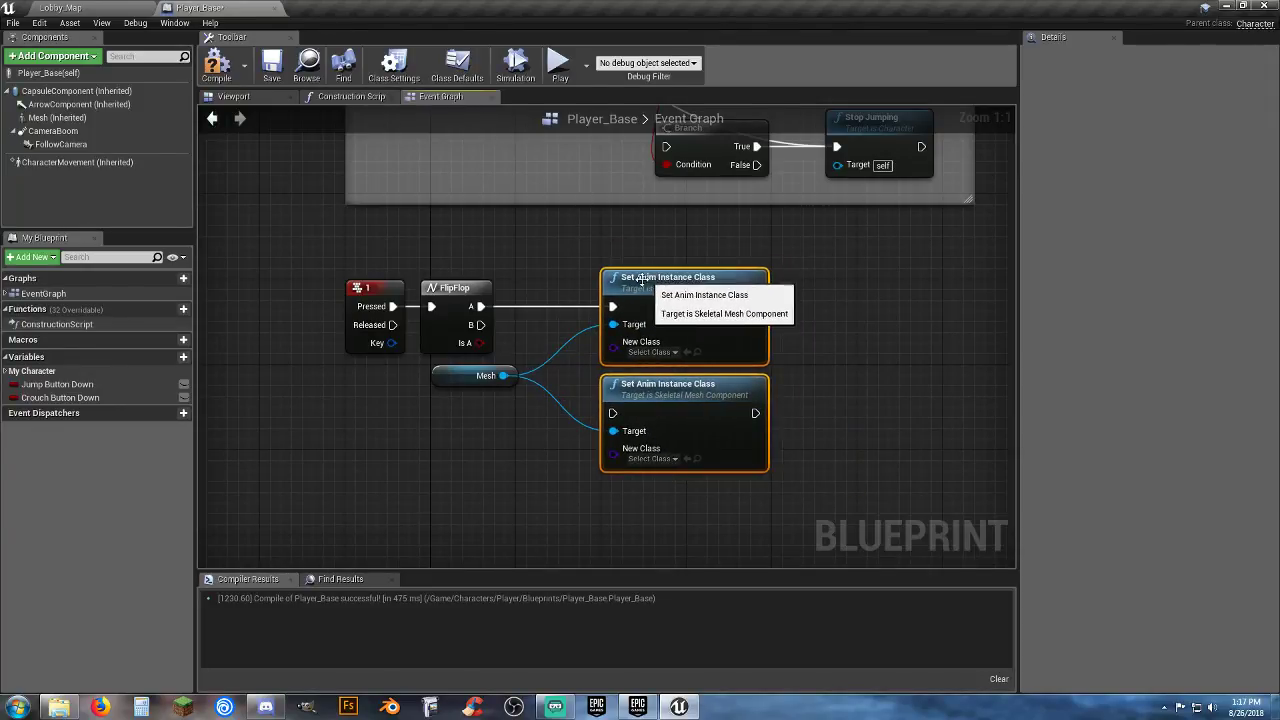
click(478, 395)
drag(481, 325, 613, 413)
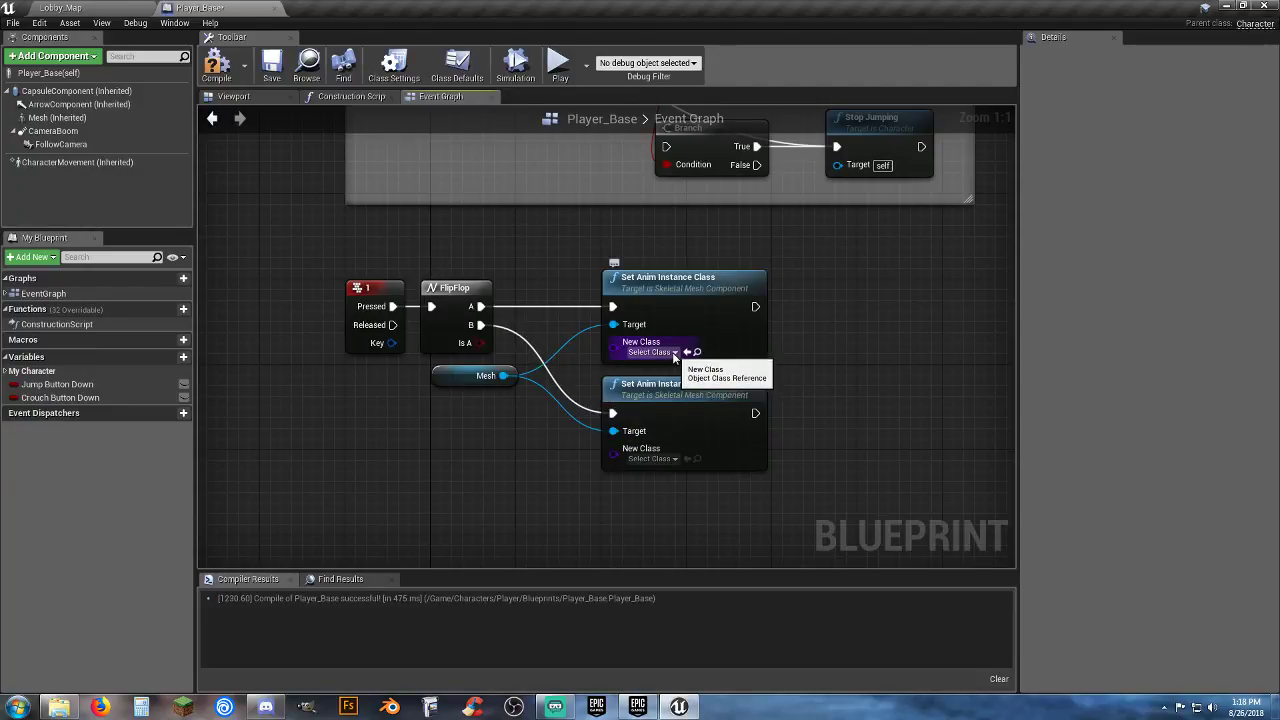
Step: Set the New Class of the upper Set Anim Instance Class node to Poly_Rifle
click(675, 353)
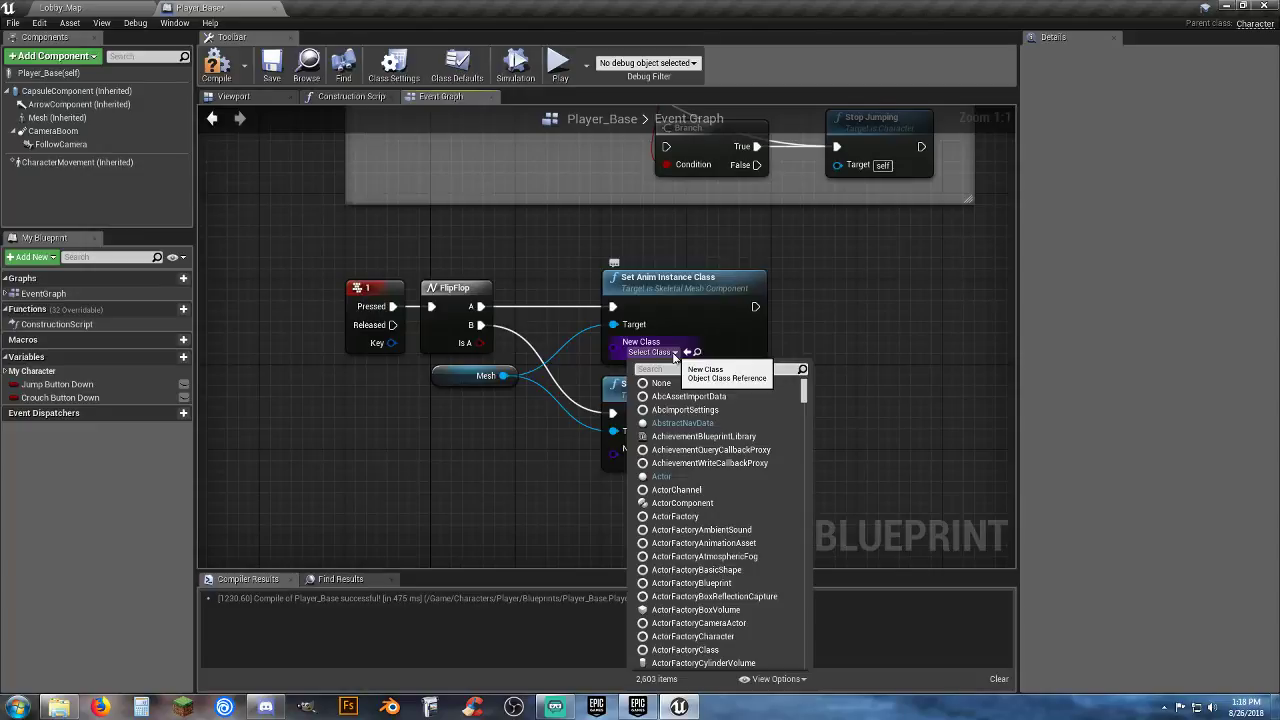
text(po)
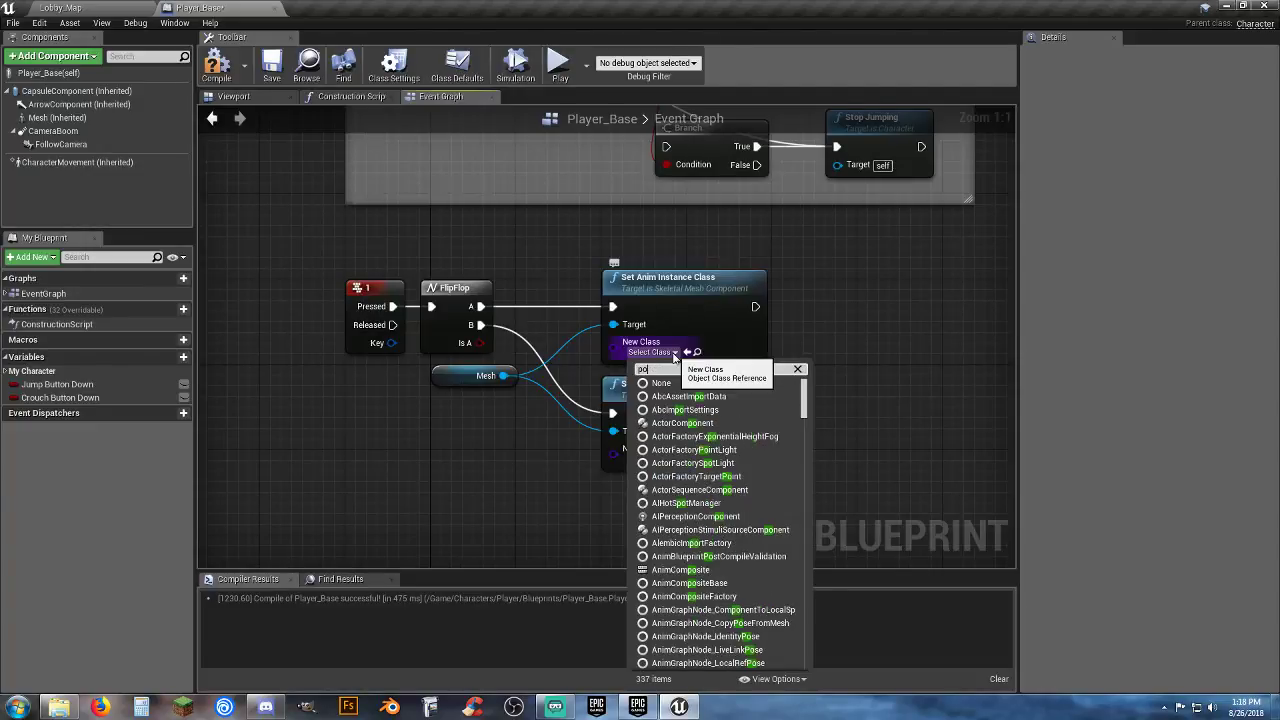
key(BackSpace)
key(BackSpace)
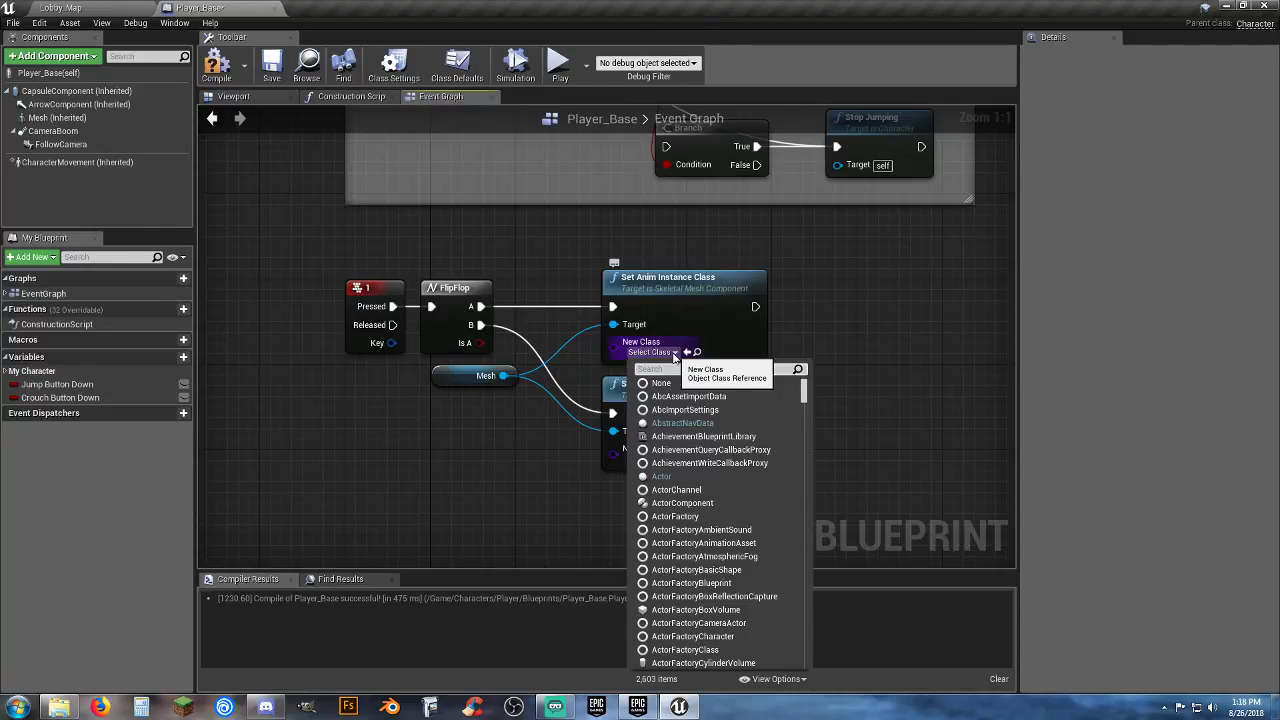
text(poly)
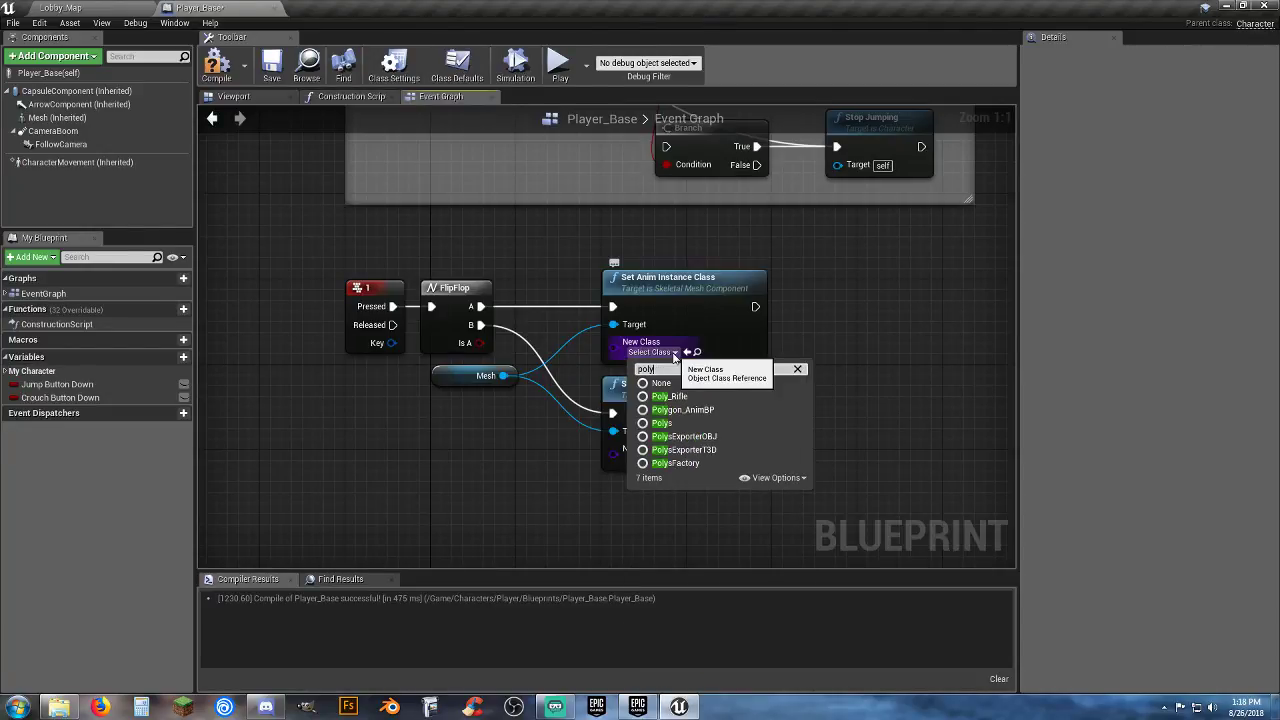
click(717, 395)
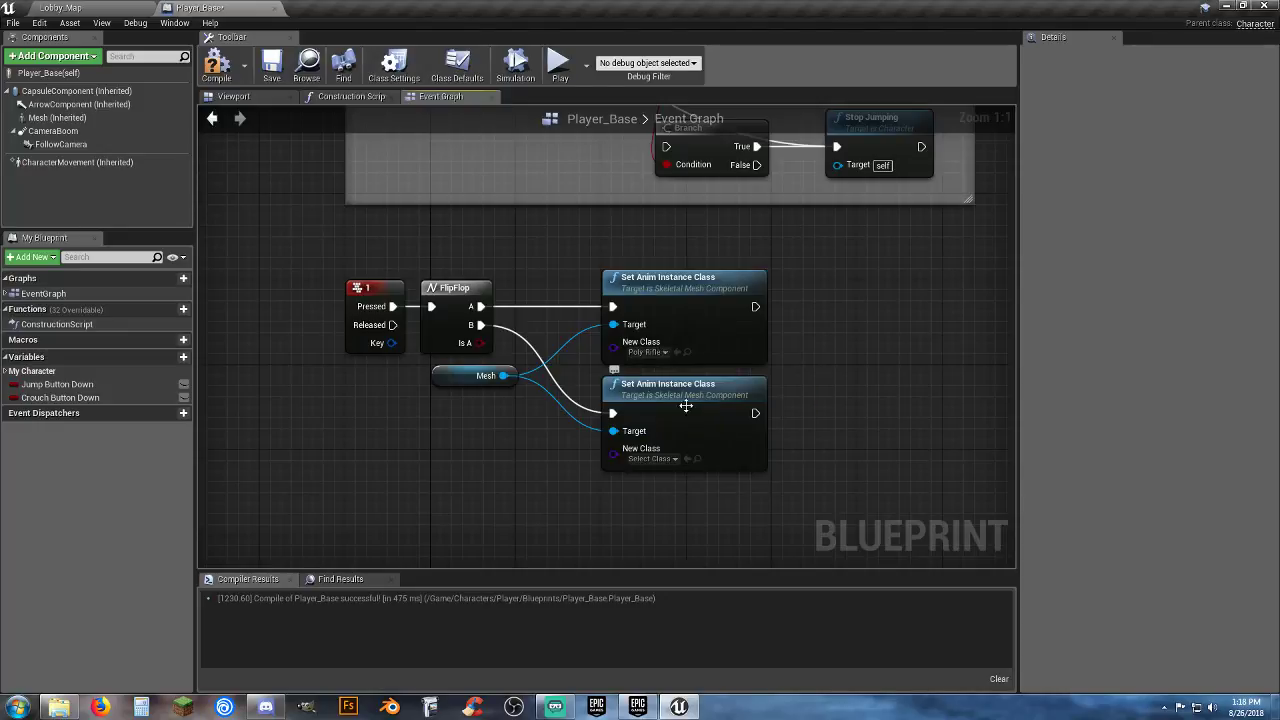
Step: Set the New Class of the lower Set Anim Instance Class node to Polygon_AnimBP and compile the blueprint
click(663, 459)
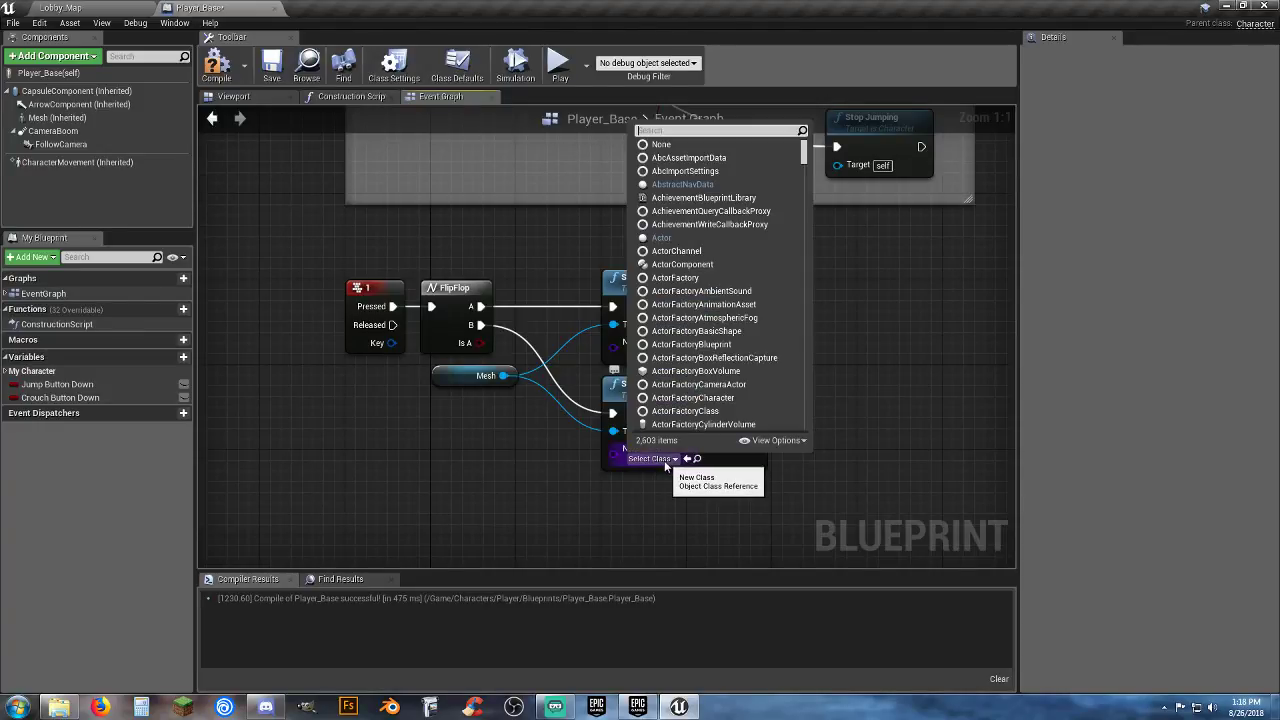
text(poly)
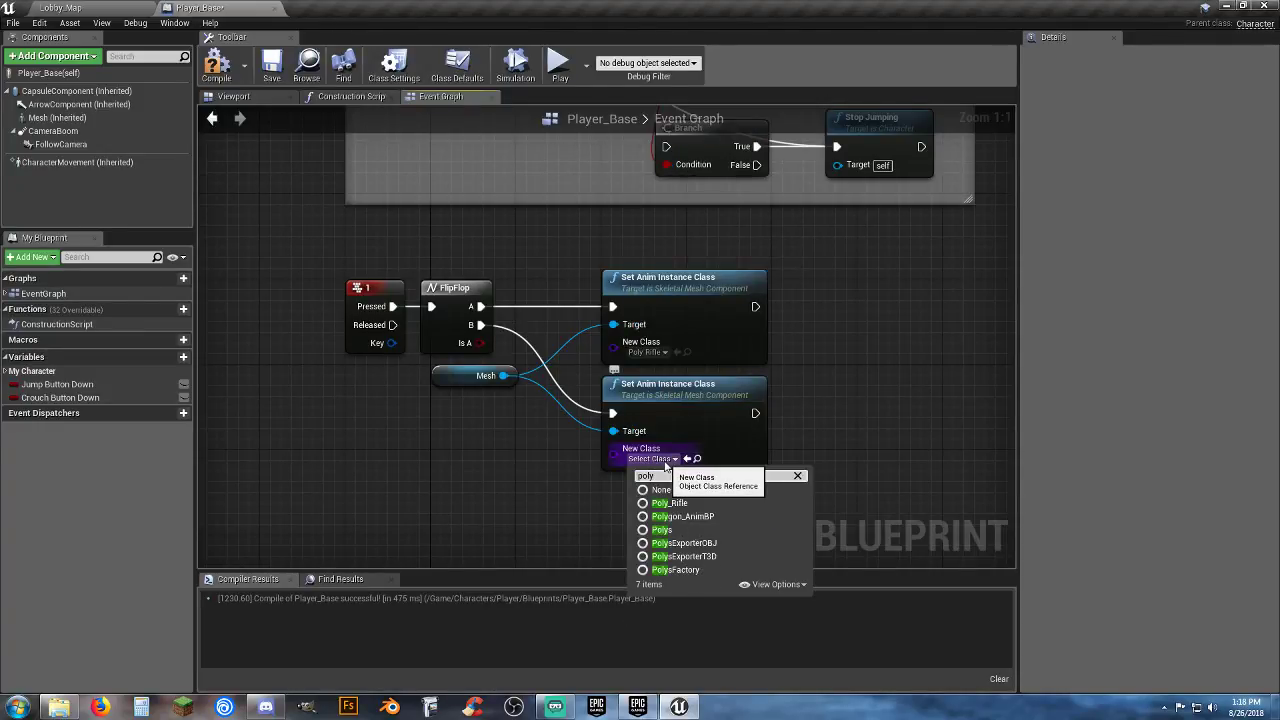
click(690, 516)
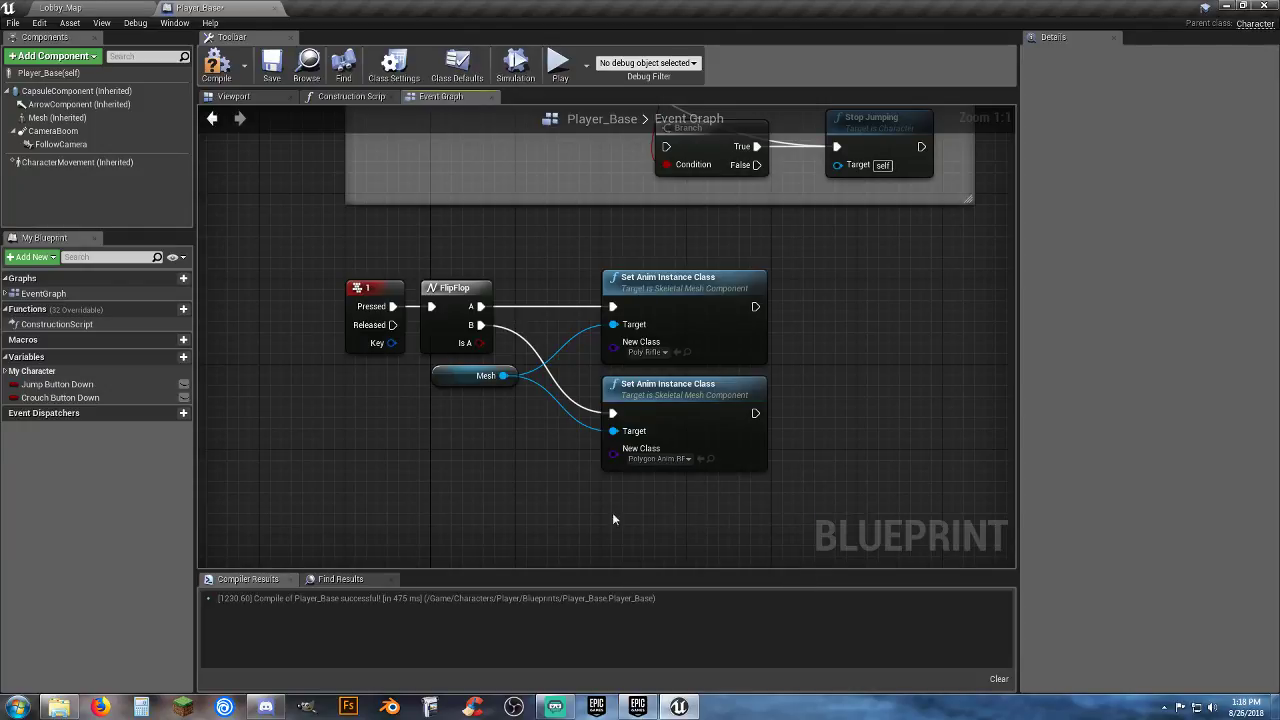
click(216, 64)
Step: Play Lobby_Map and walk the character forward and backward to test switching between the unarmed and rifle animations
click(85, 8)
click(645, 52)
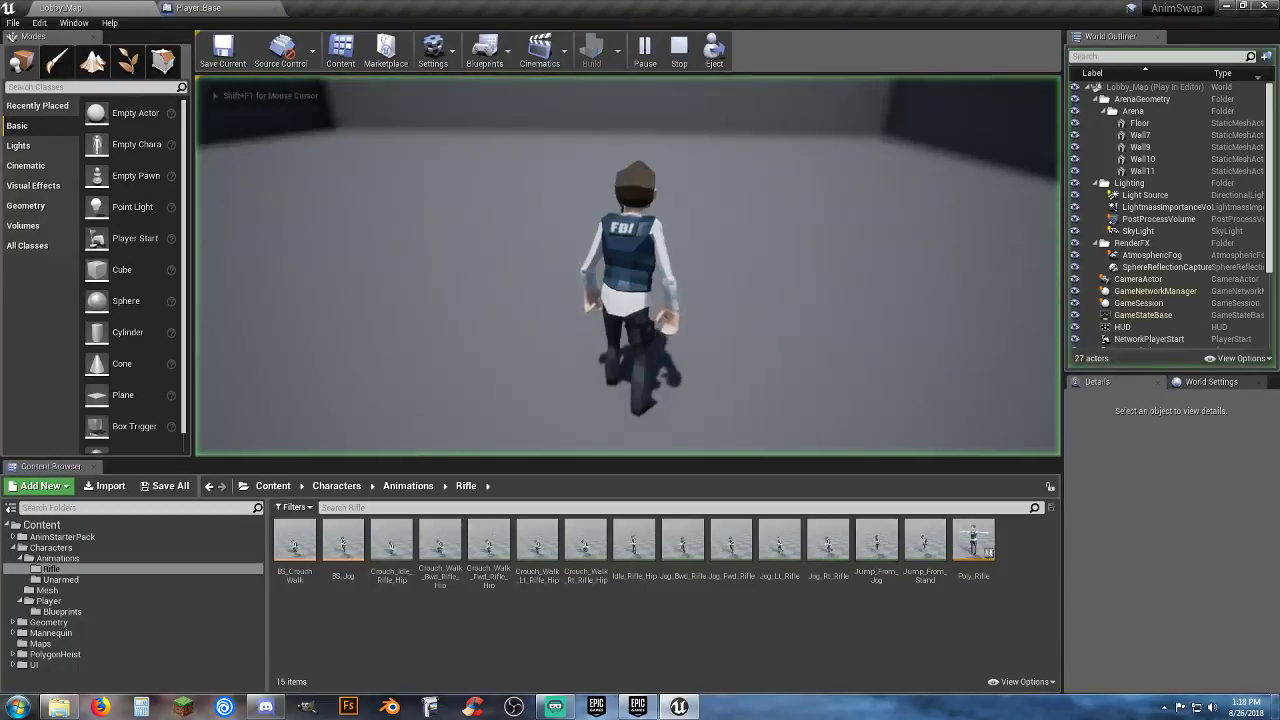
key(w)
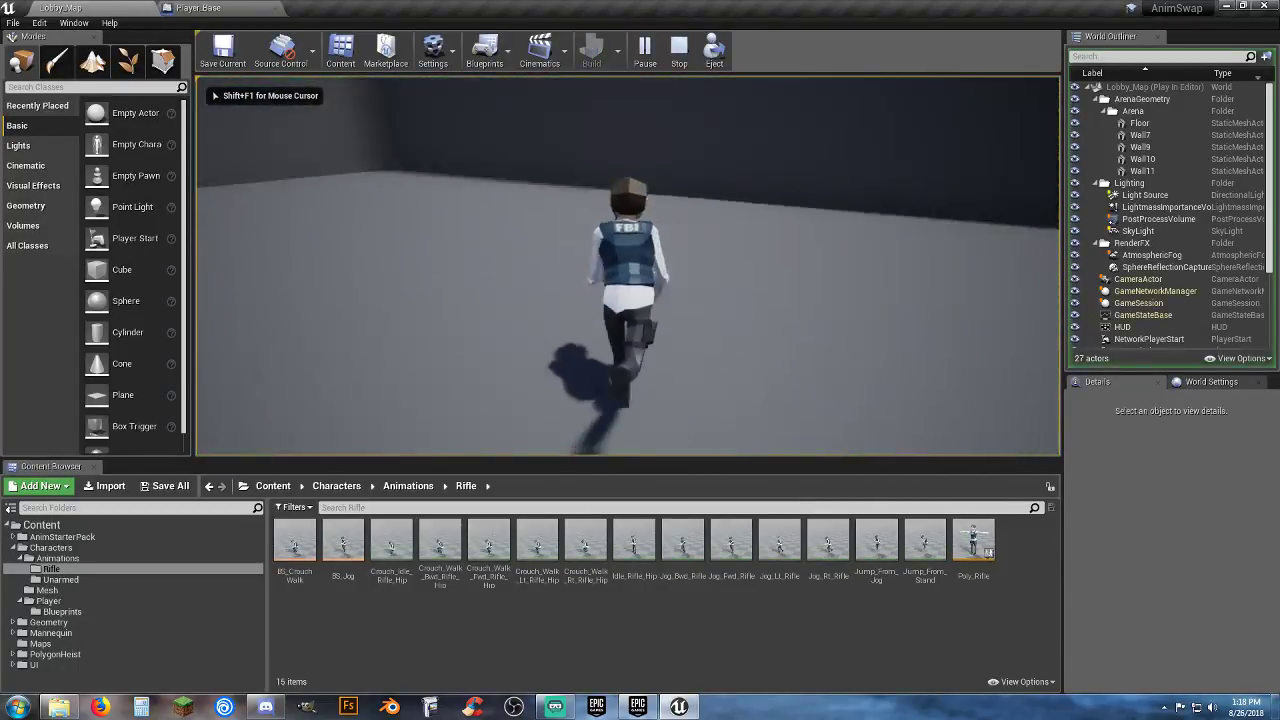
key(s)
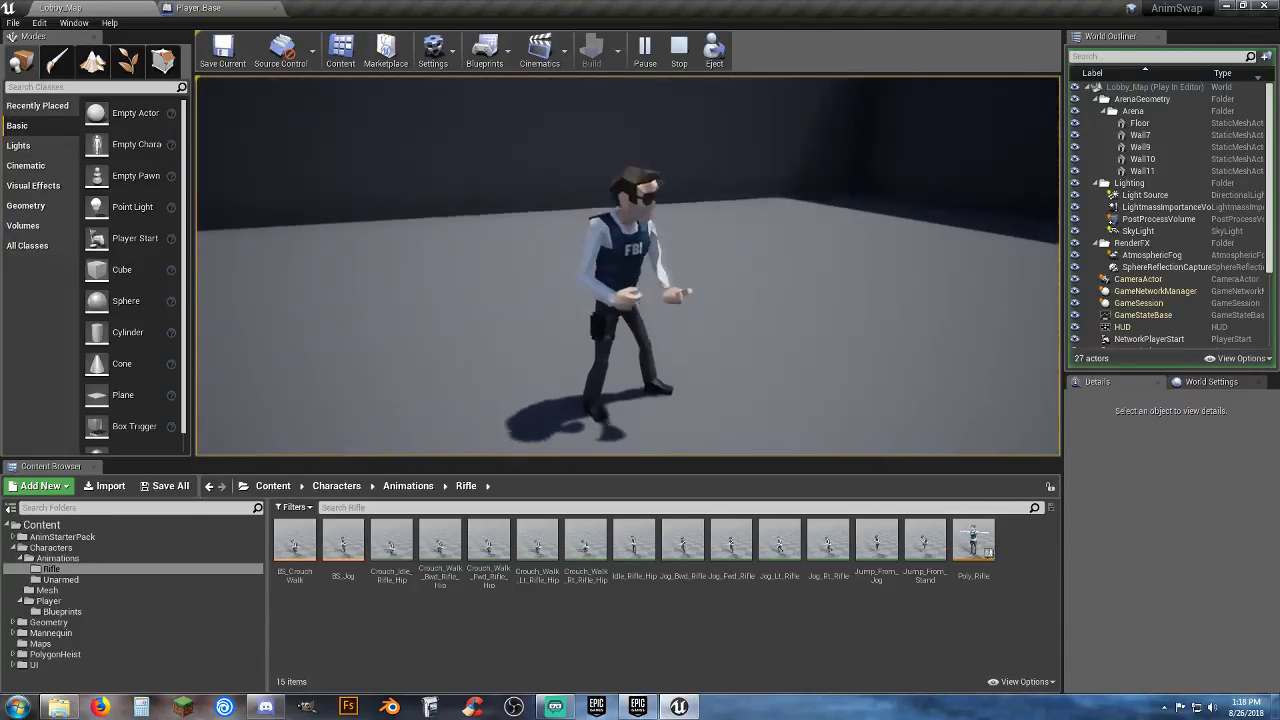
key(w)
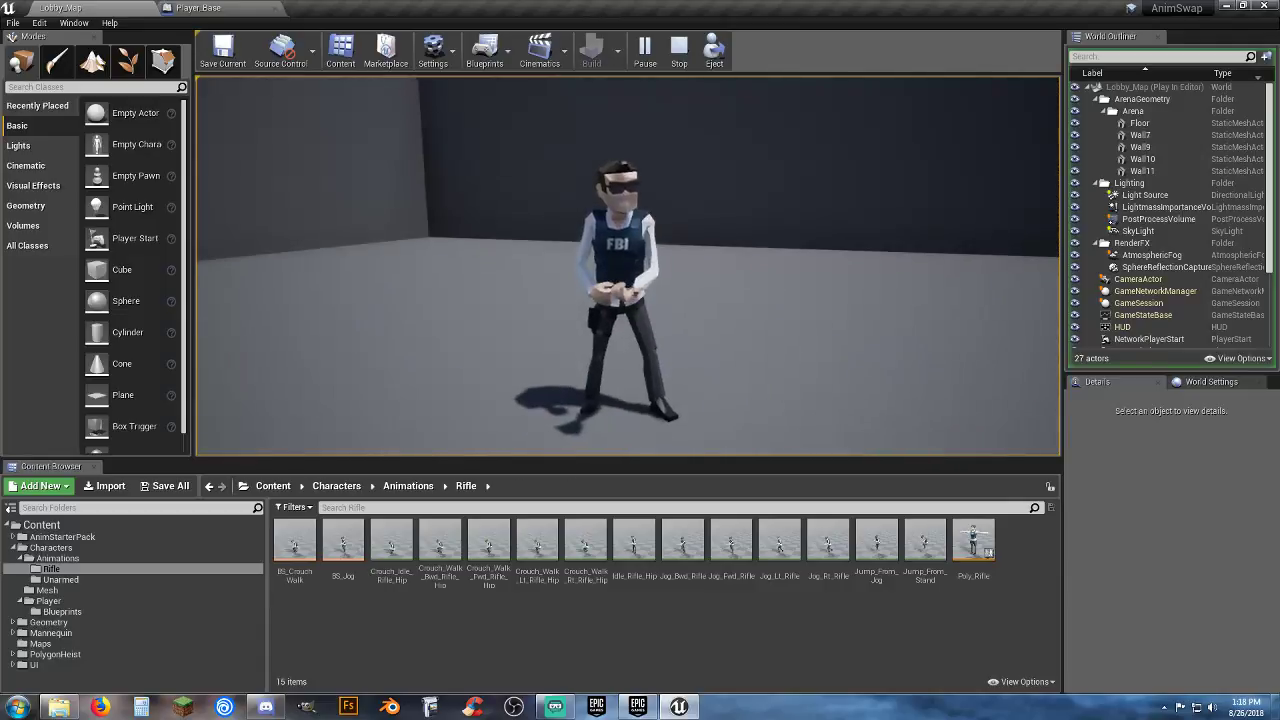
Step: Crouch and stand up repeatedly to test the rifle crouch animation, and stop the play session
key(ctrl)
key(ctrl)
key(ctrl)
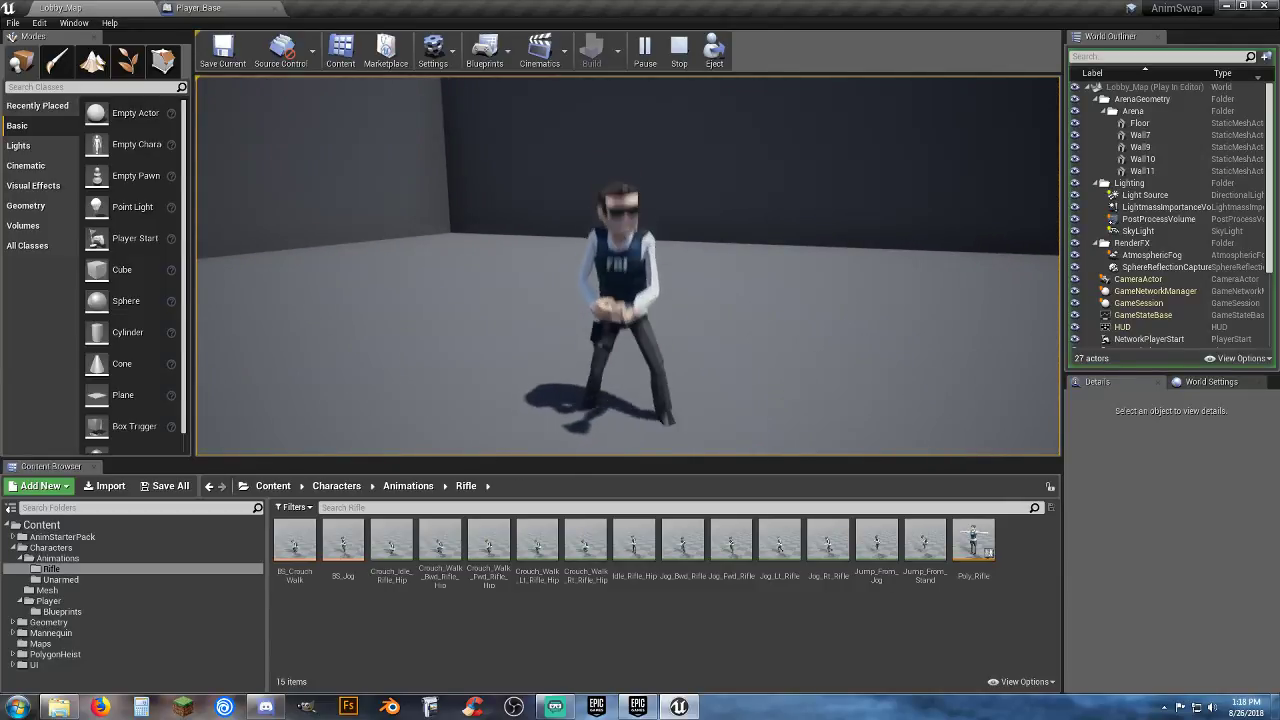
key(ctrl)
key(ctrl)
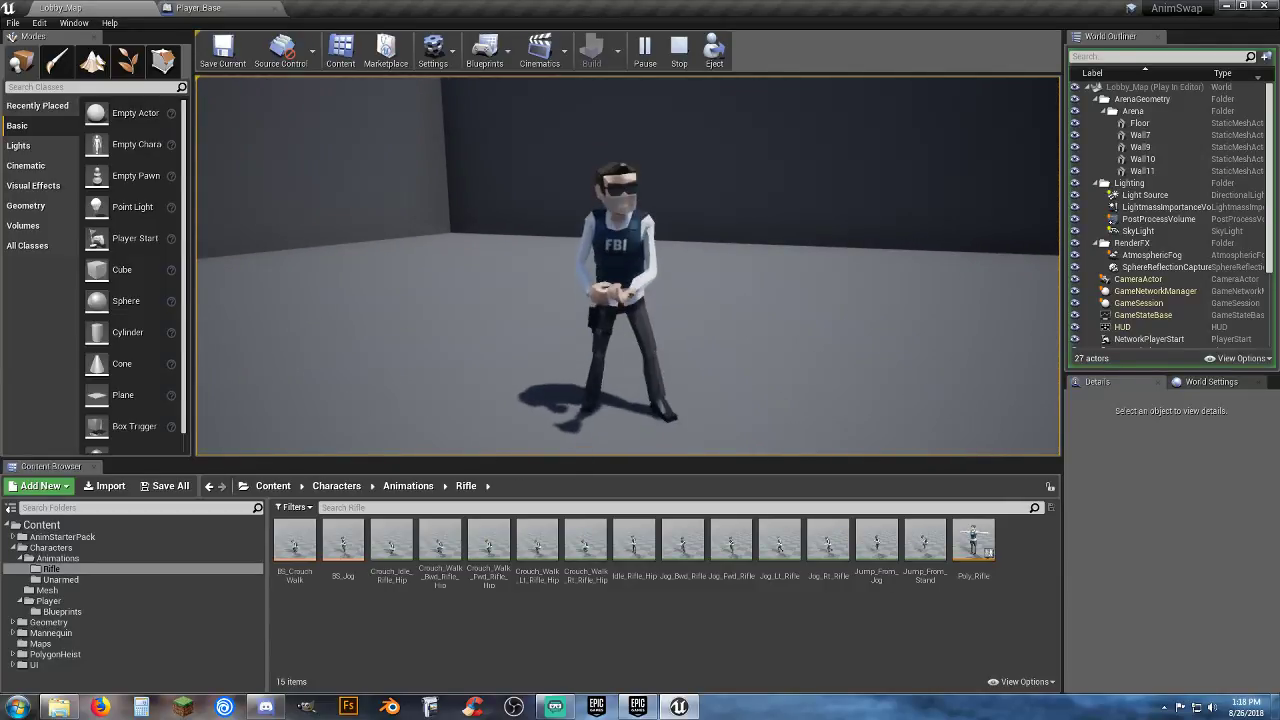
key(ctrl)
key(ctrl)
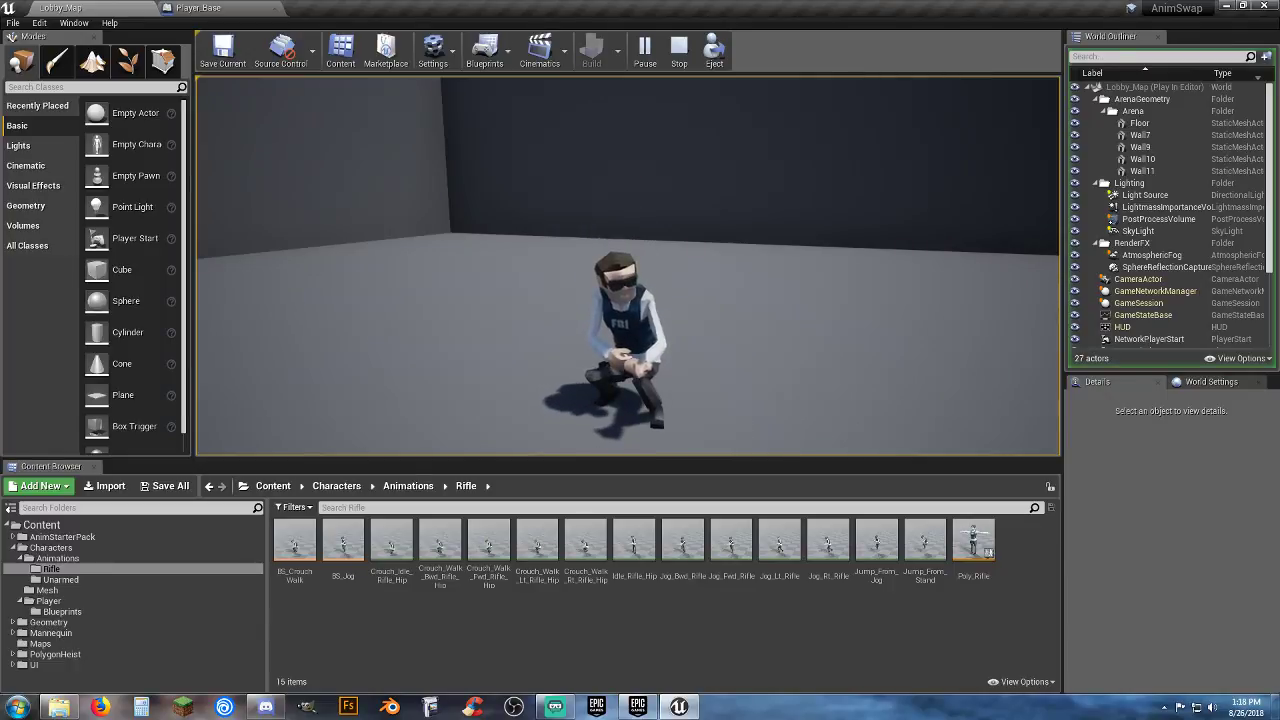
key(ctrl)
key(Escape)
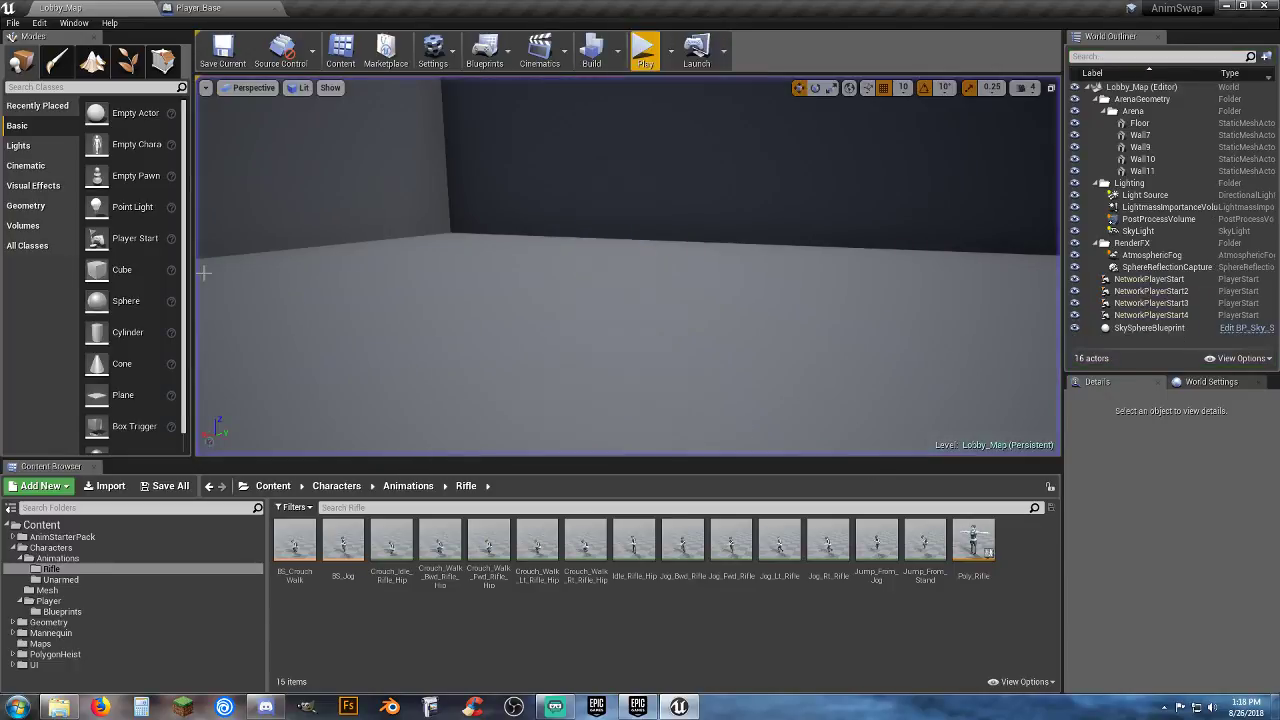
Step: Enlarge the Crouching comment box in the Player_Base event graph to make room to the right of and below its nodes
click(222, 7)
right_drag(663, 196, 629, 452)
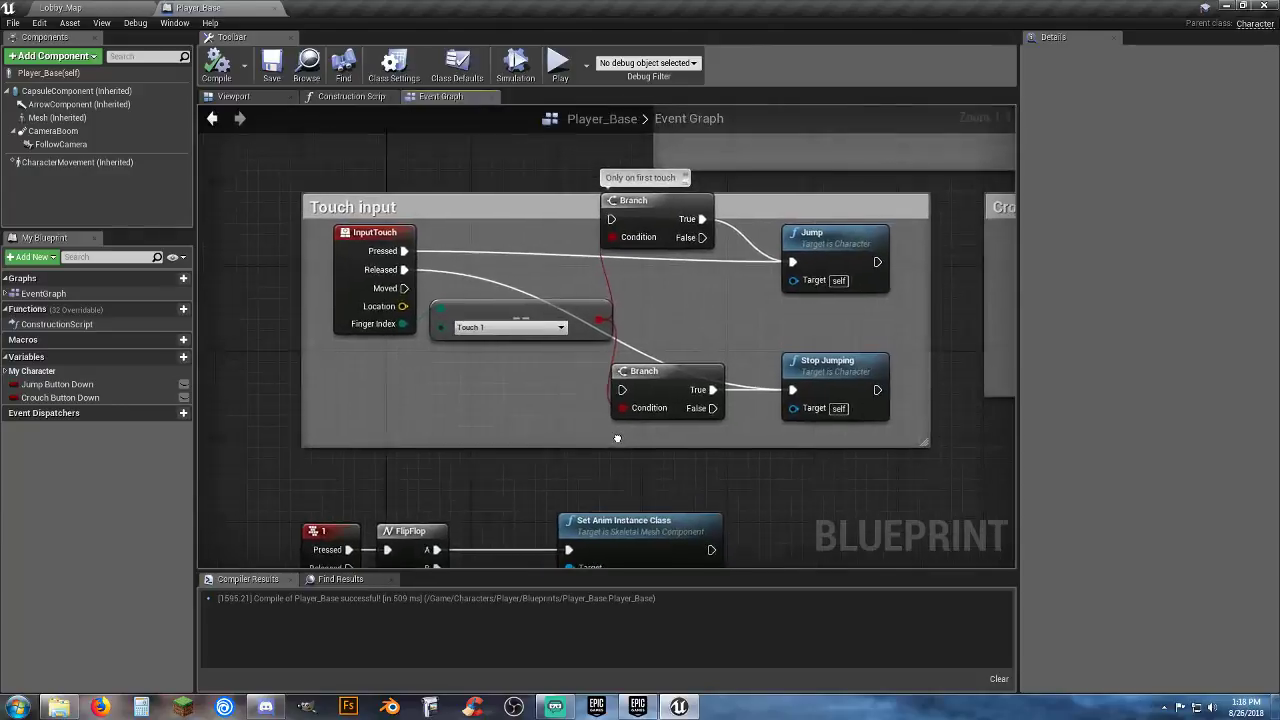
right_drag(850, 412, 351, 441)
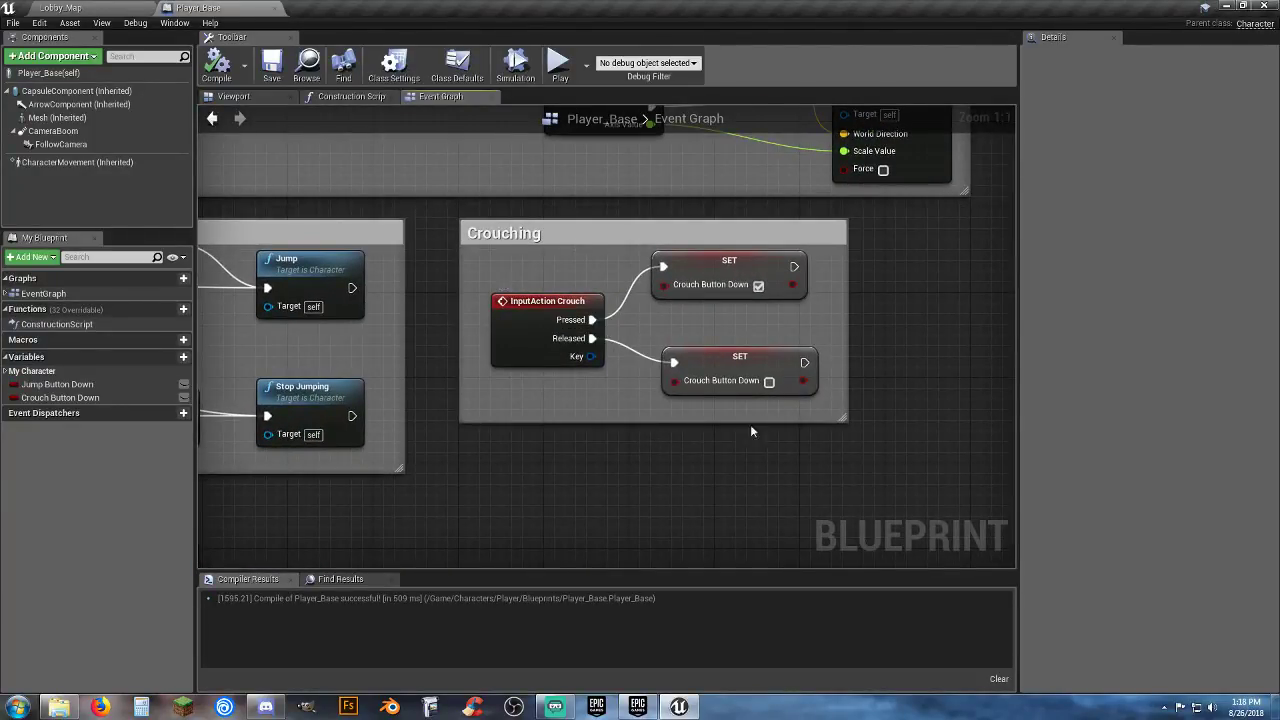
right_drag(837, 432, 724, 400)
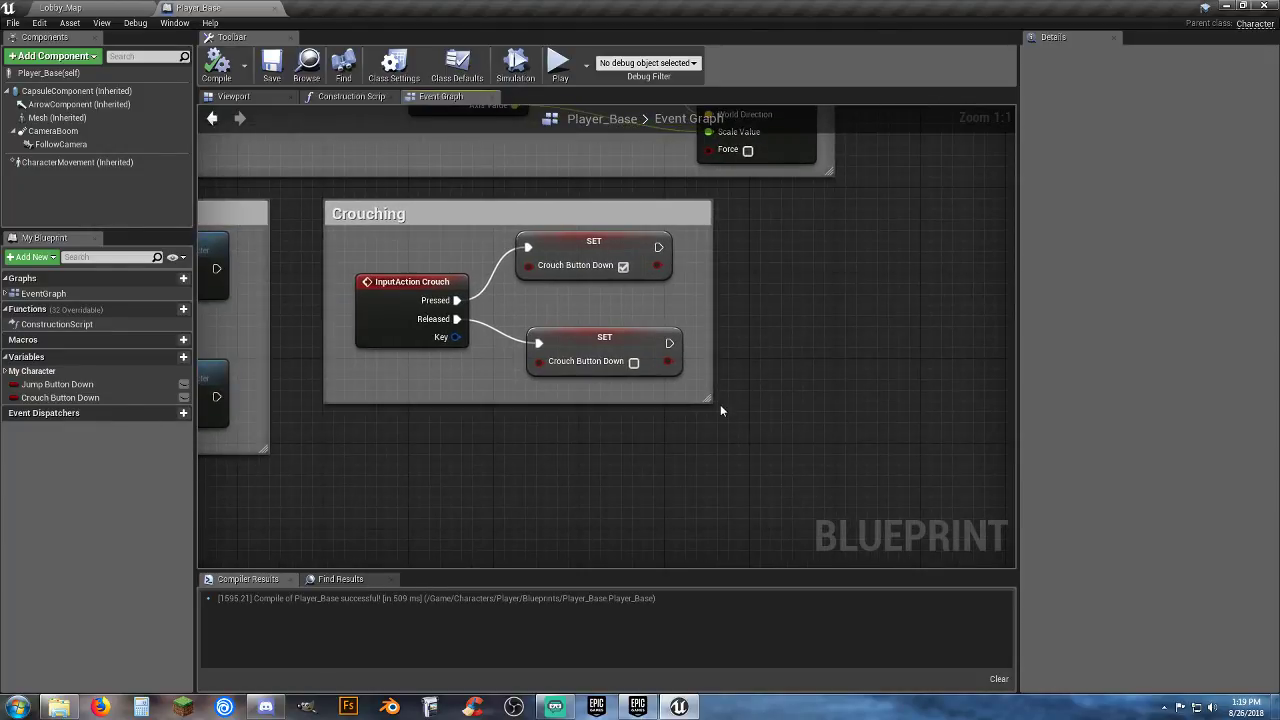
drag(711, 404, 897, 458)
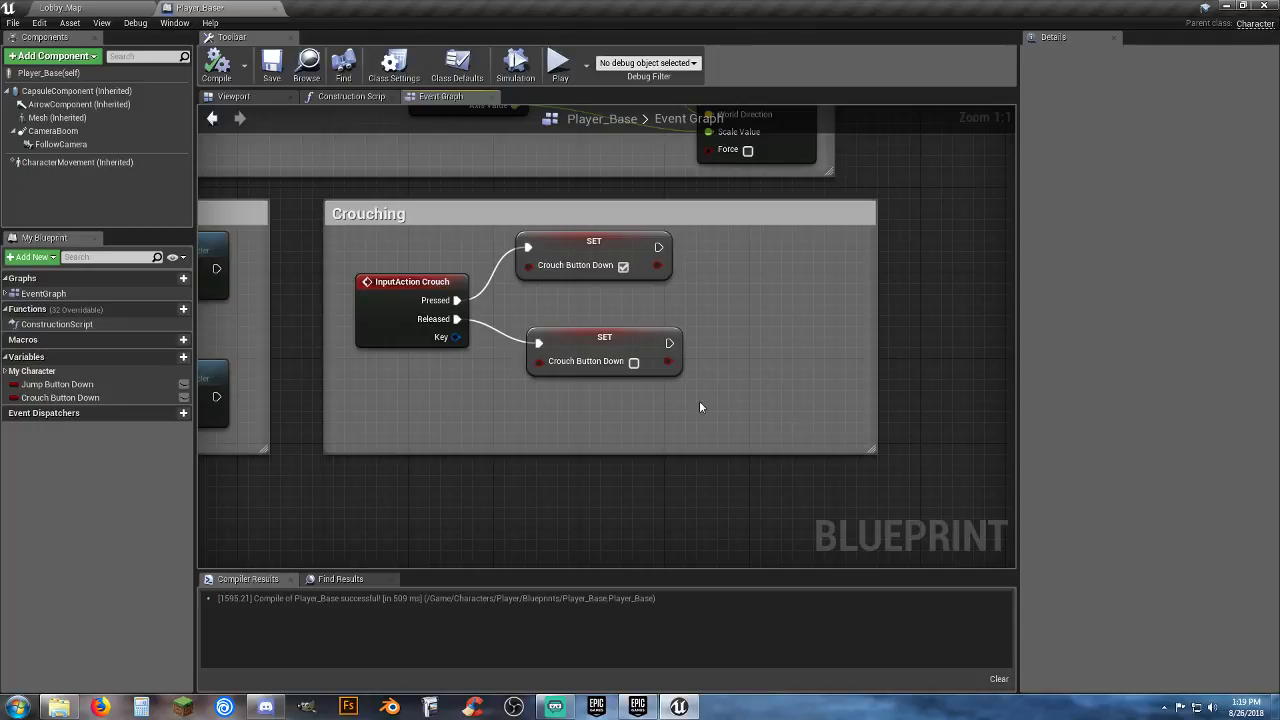
Step: Align the two Crouch Button Down SET nodes and move them away from InputAction Crouch, toward the comment's right edge
drag(583, 347, 571, 336)
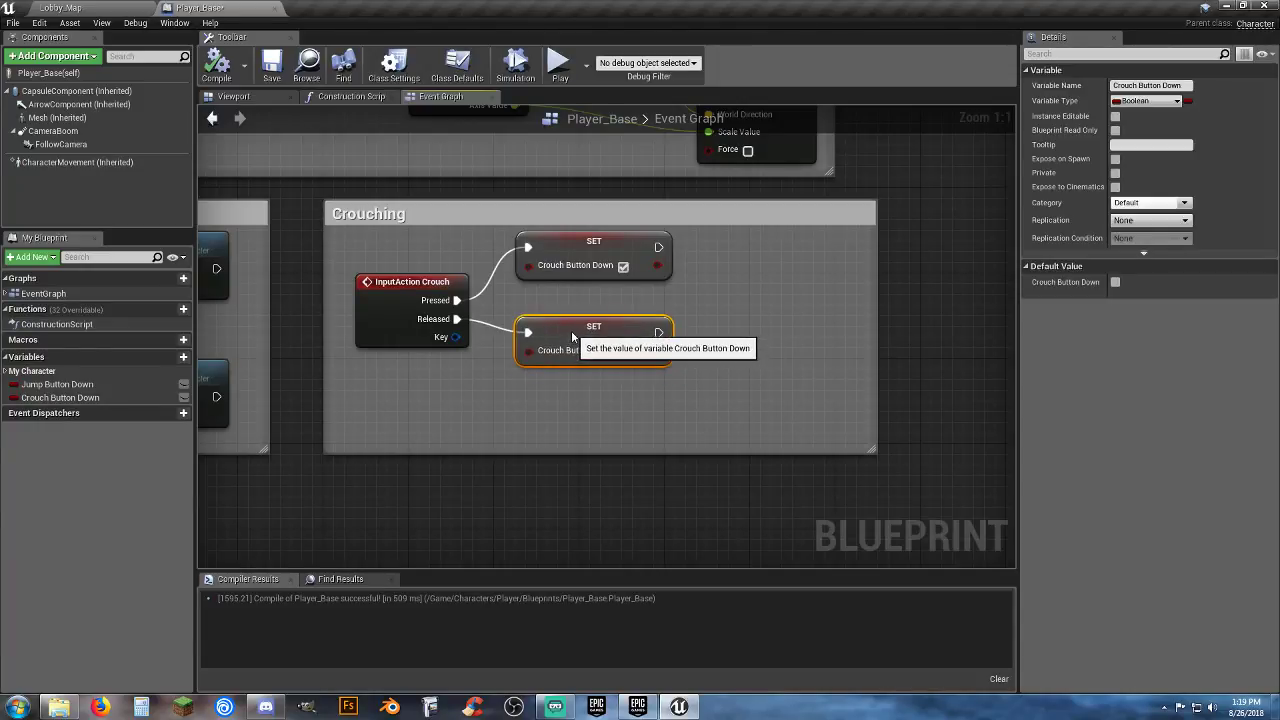
drag(700, 378, 732, 268)
click(606, 354)
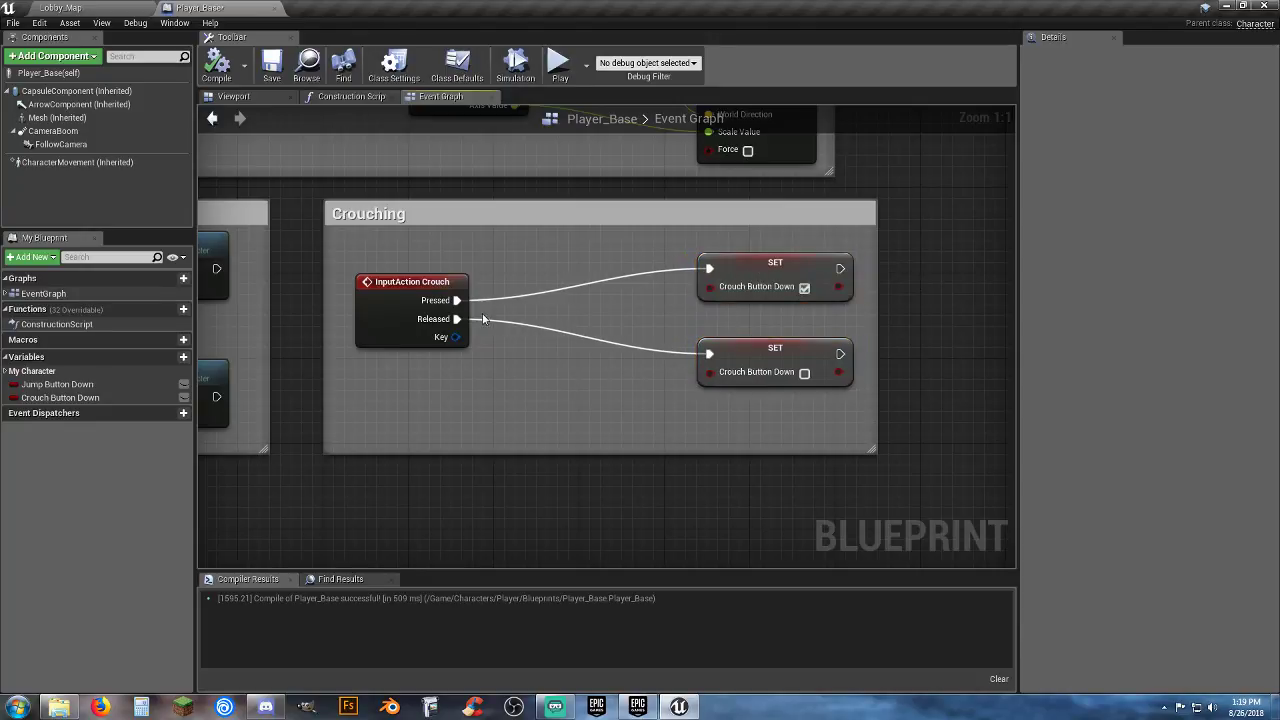
Step: Disconnect the Pressed and Released outputs of InputAction Crouch from the two SET nodes
ctrl+click(508, 298)
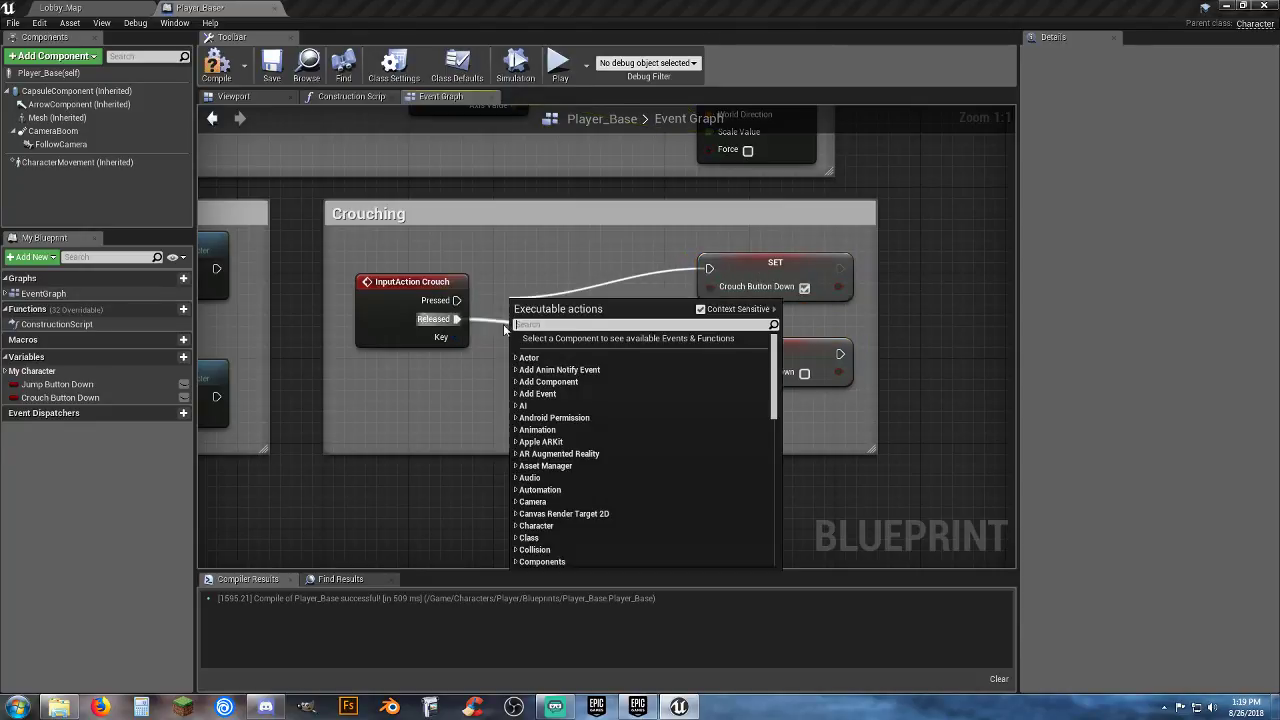
click(503, 338)
ctrl+click(508, 326)
click(481, 382)
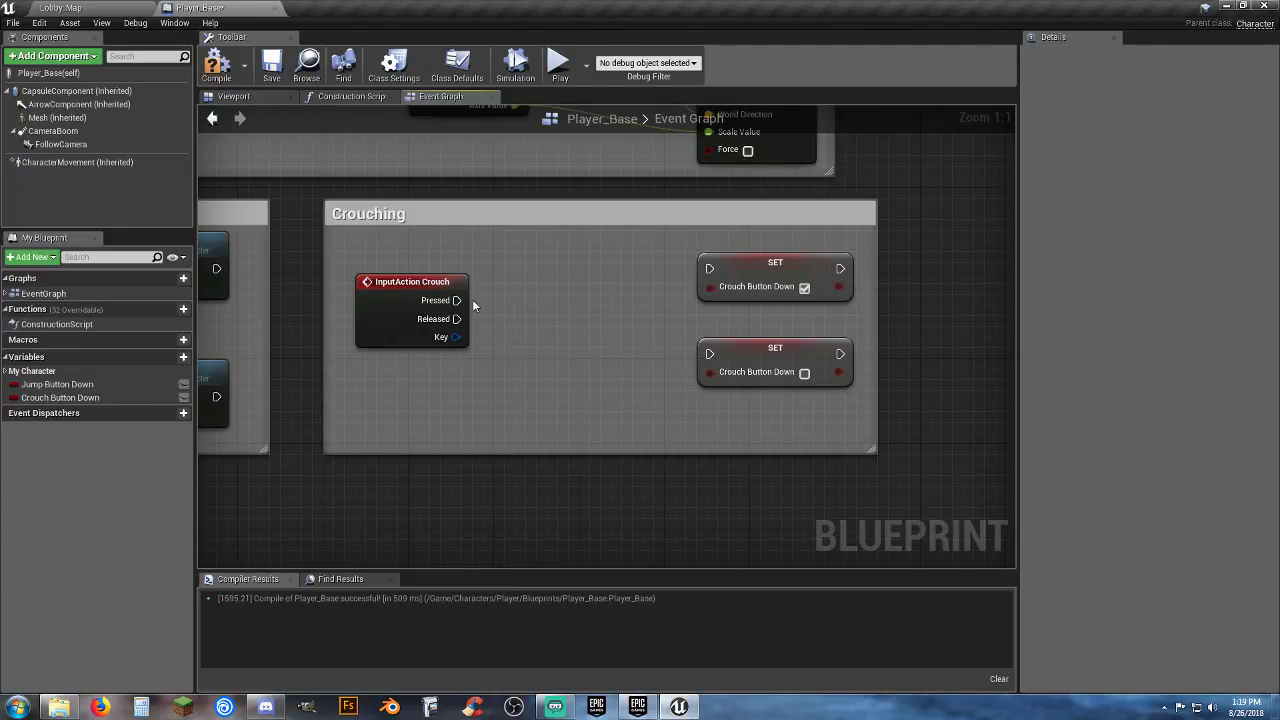
Step: Add a FlipFlop from InputAction Crouch's Pressed output, connecting A to the checked Crouch Button Down SET and B to the unchecked one
drag(487, 299, 487, 299)
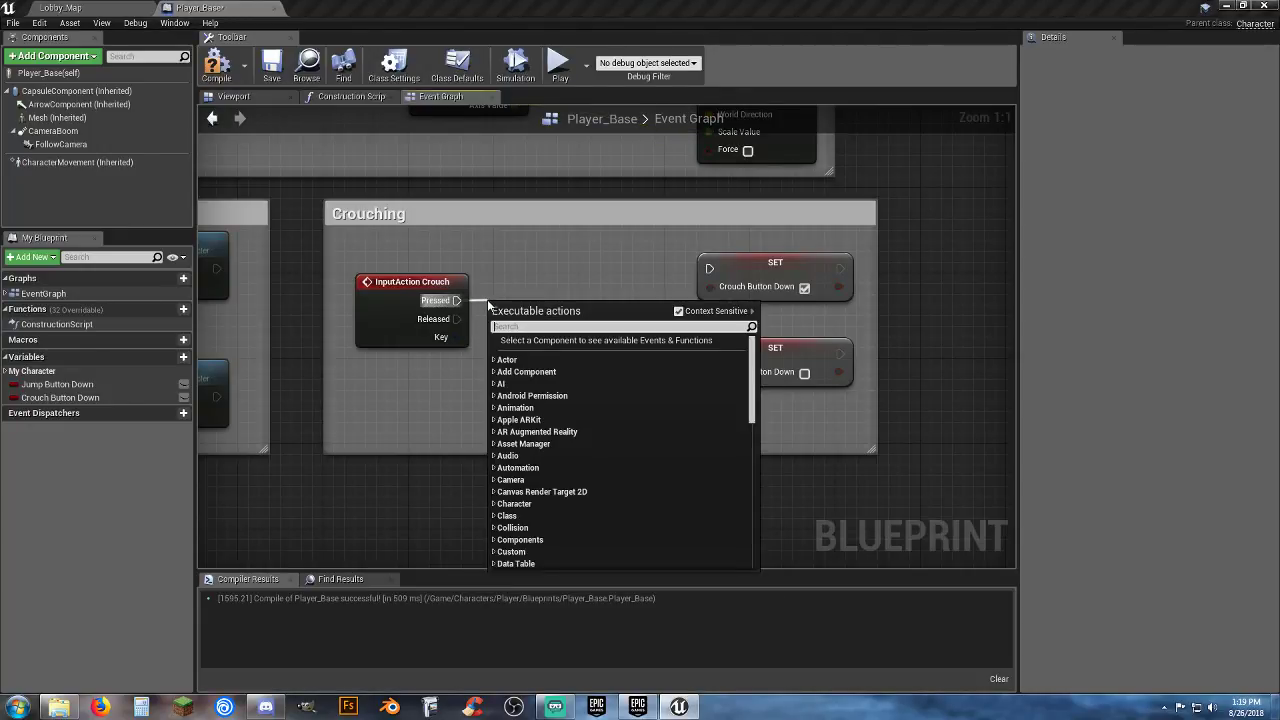
text(flipflop)
key(Return)
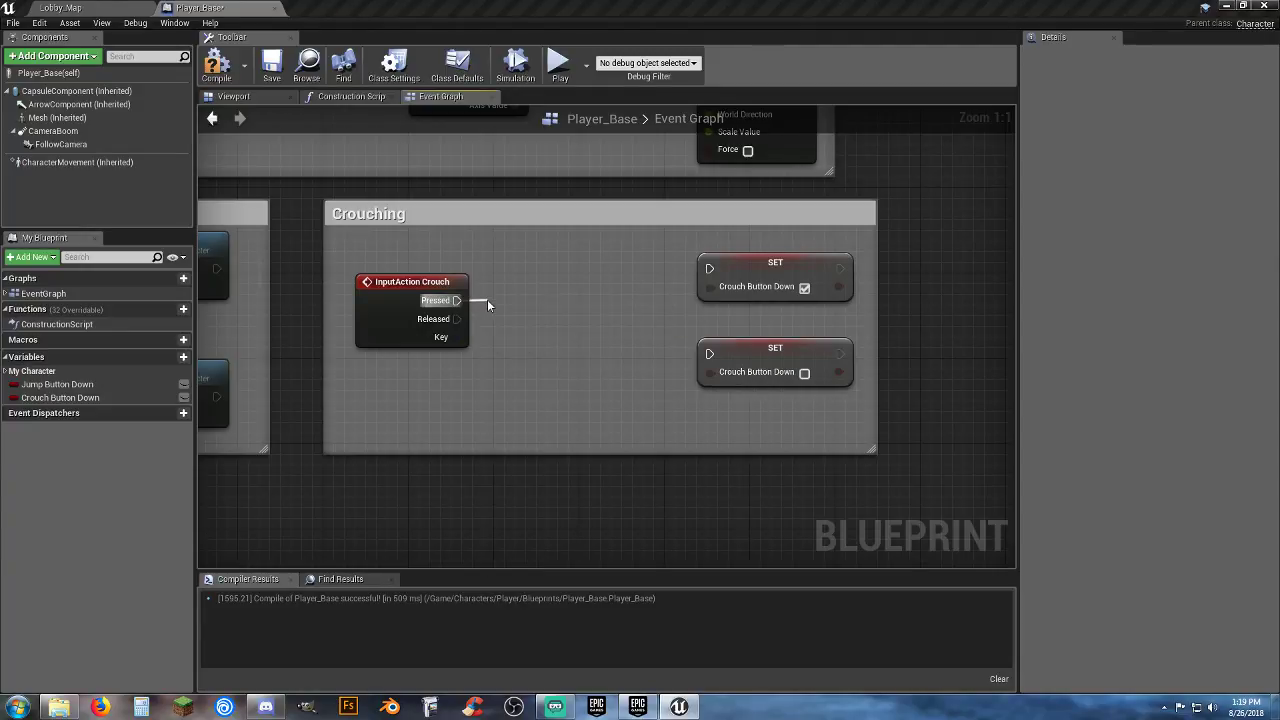
drag(508, 323, 518, 291)
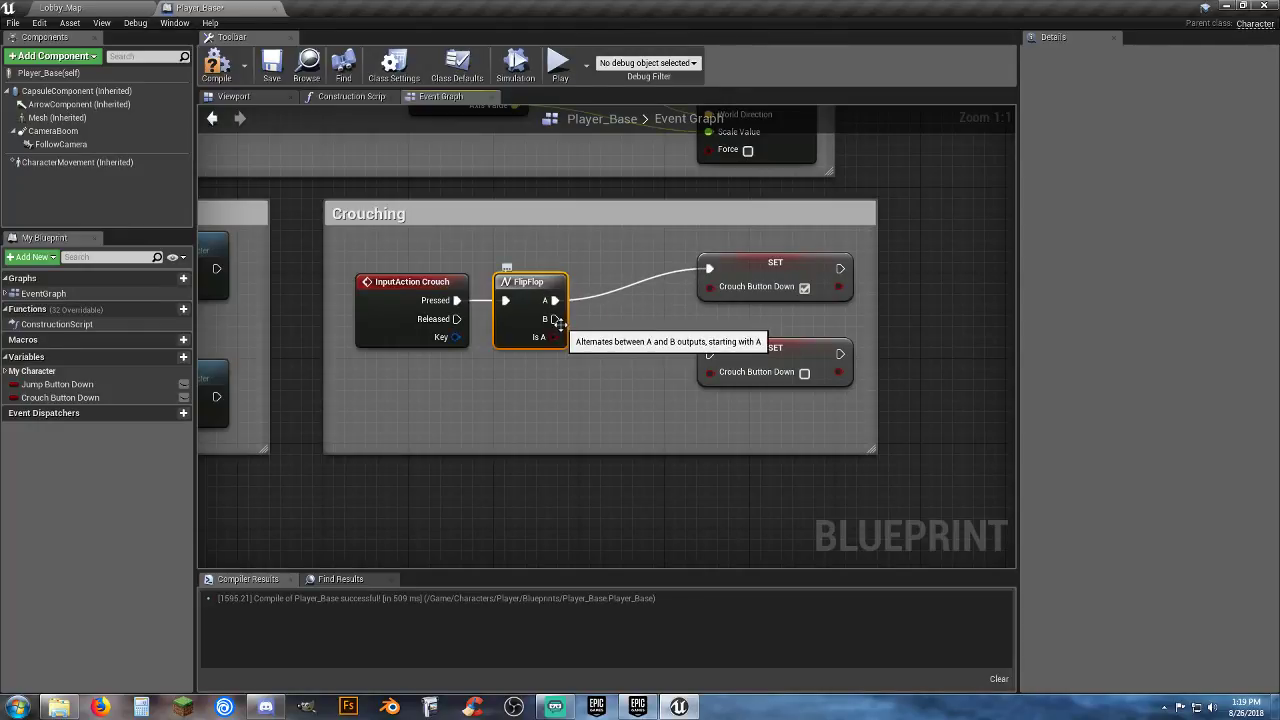
drag(555, 319, 682, 361)
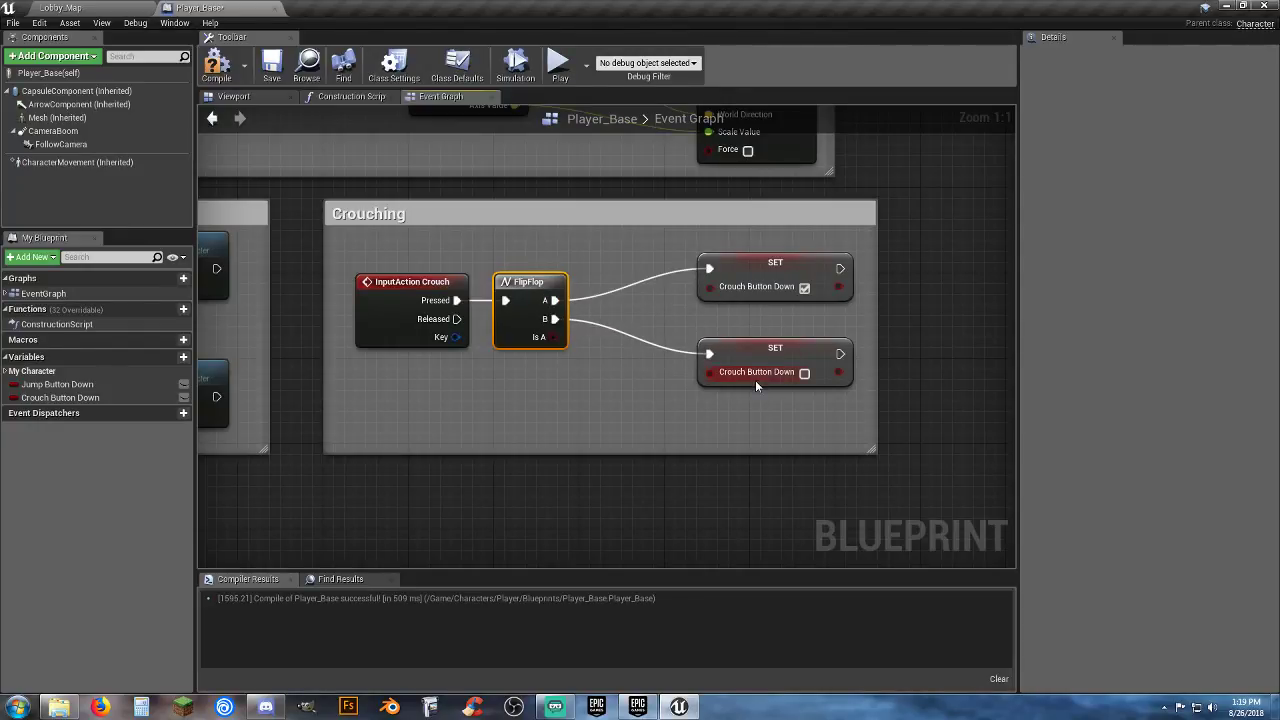
Step: Move both Crouch Button Down SET nodes closer to the FlipFlop, one above the other, and save the blueprint
drag(737, 269, 656, 282)
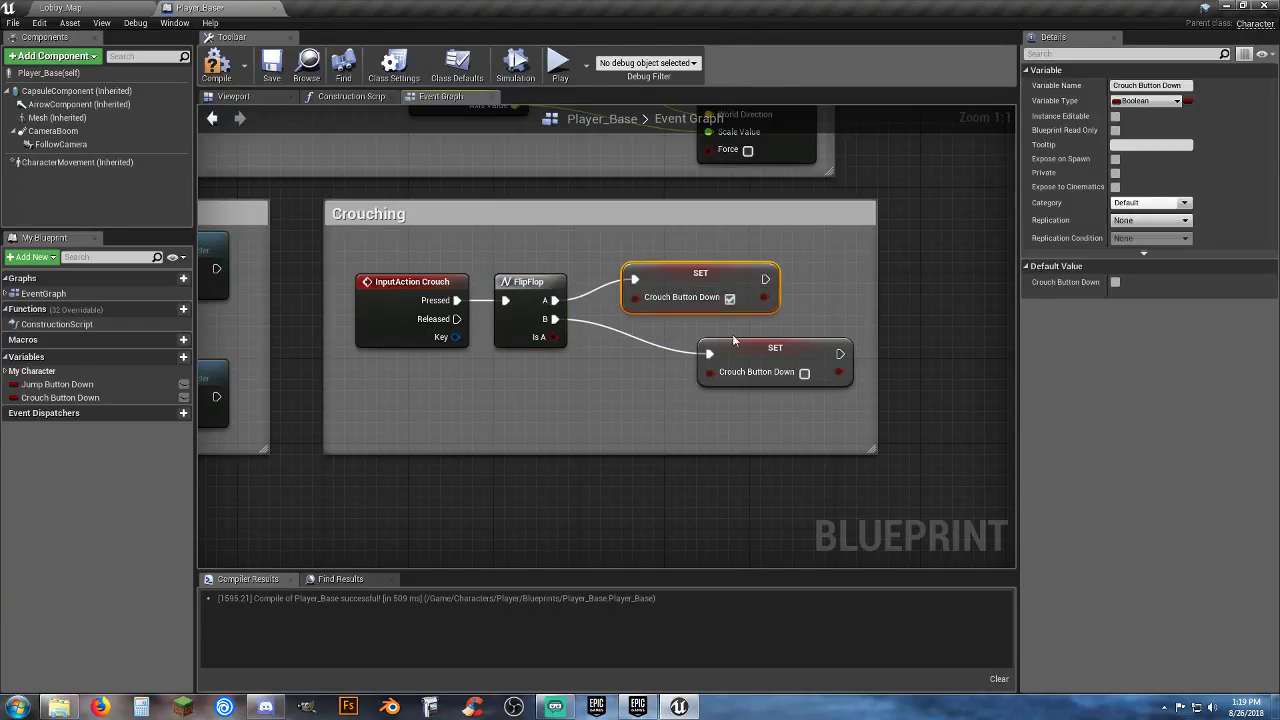
drag(740, 347, 665, 337)
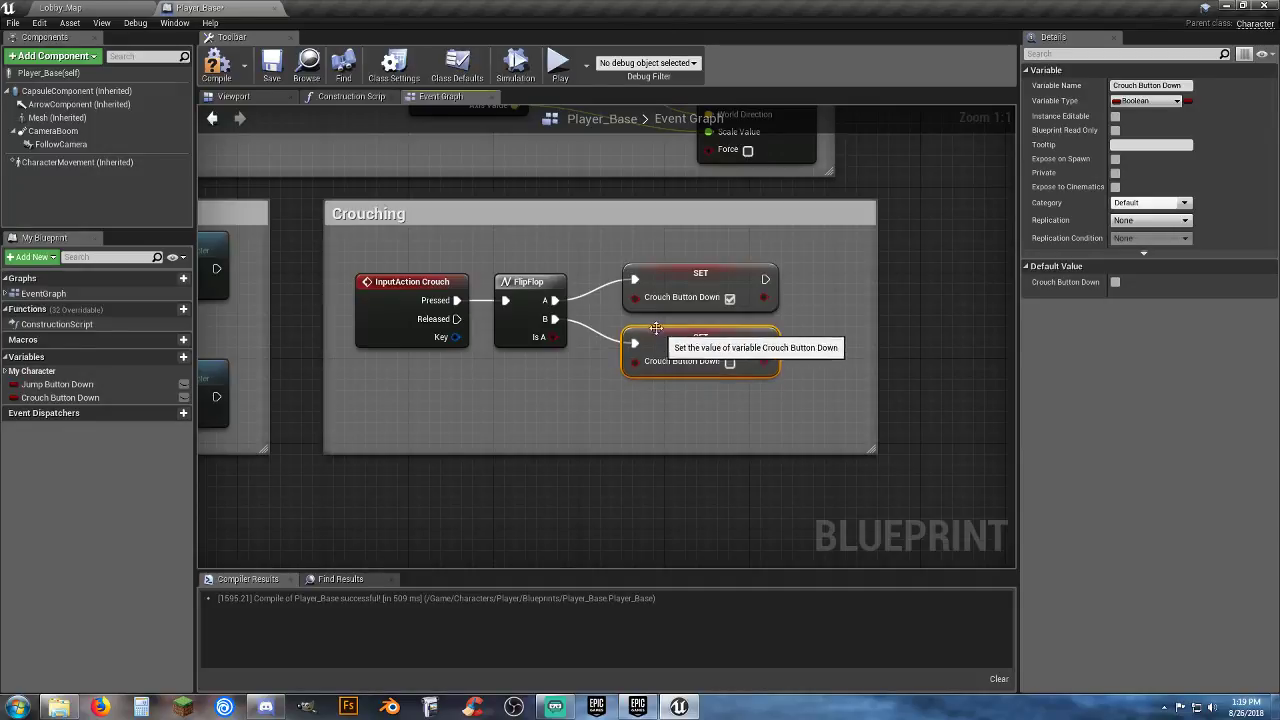
click(271, 65)
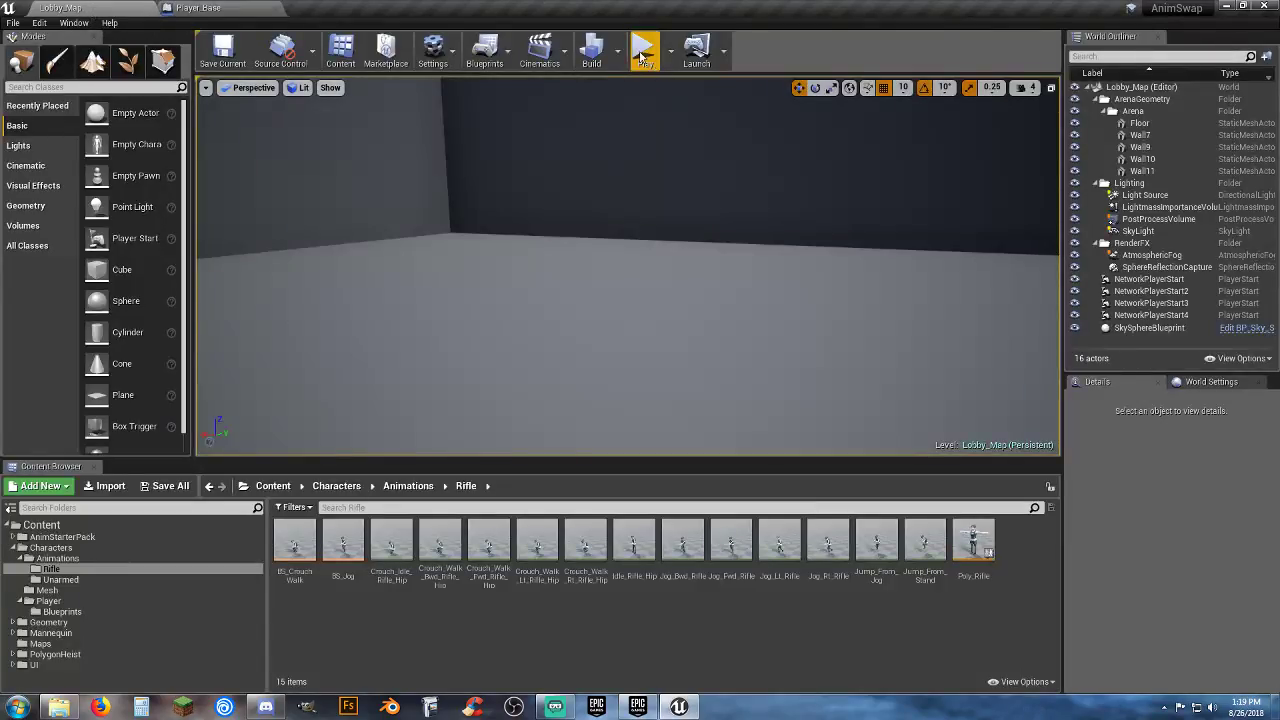
Step: Play Lobby_Map, move the character and swap its animation set with the 1 key
click(641, 55)
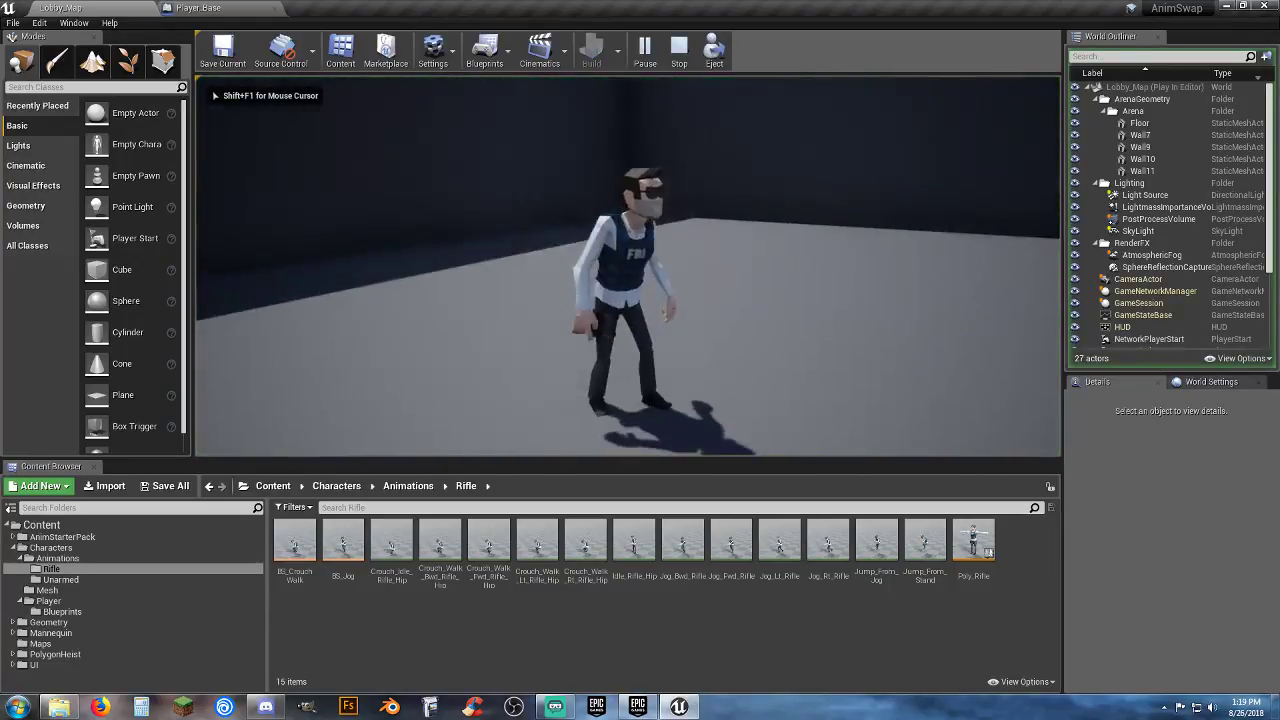
key(w)
key(d)
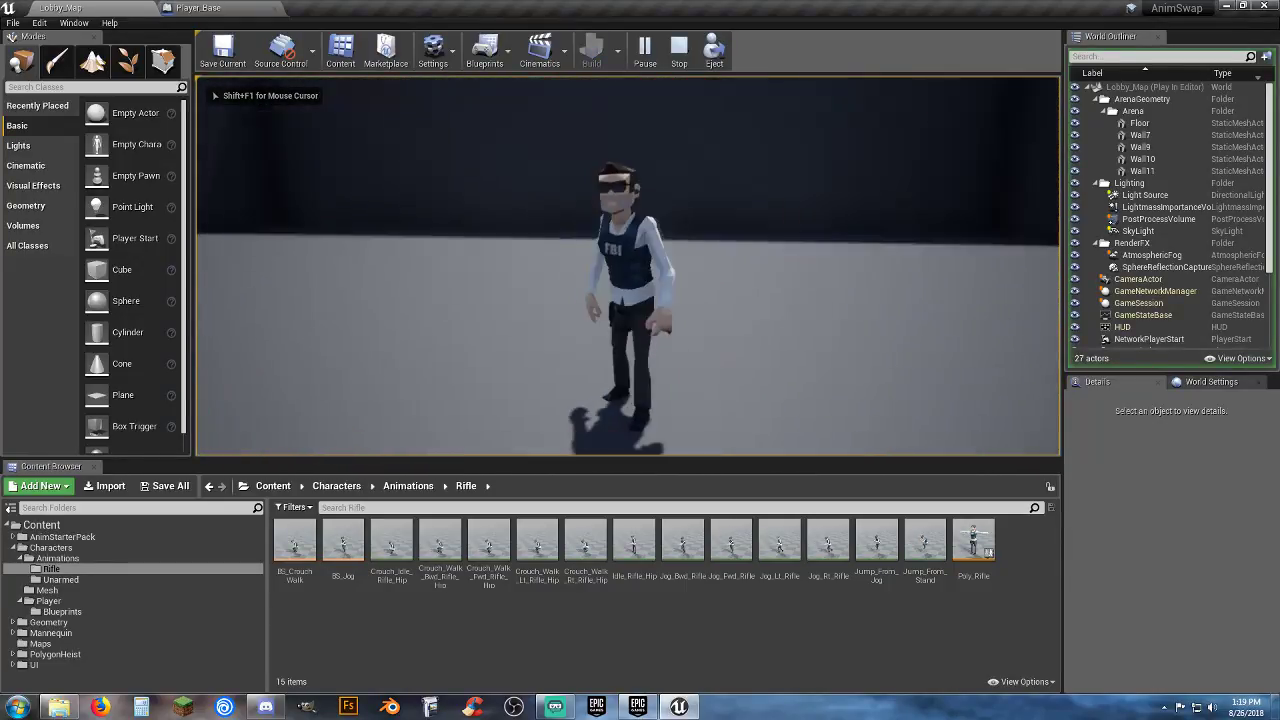
key(1)
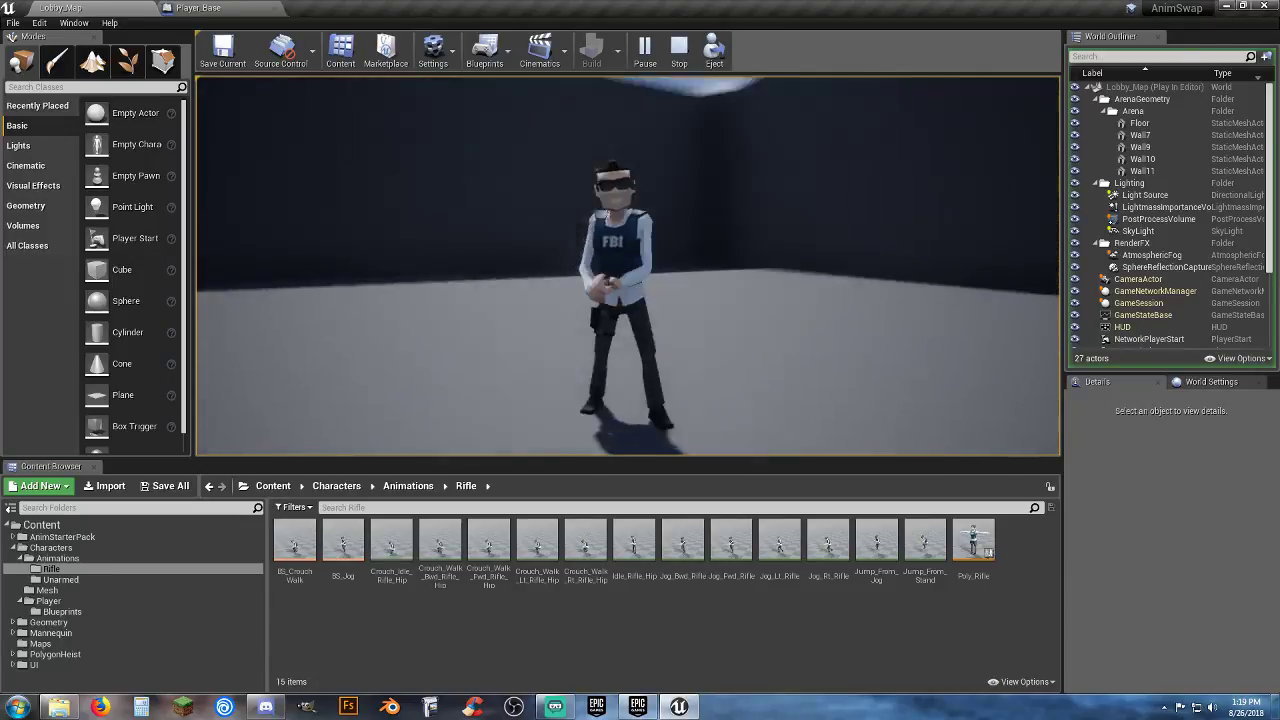
Step: Run the character around with the rifle animations and toggle crouching to test the new crouch FlipFlop
key(w)
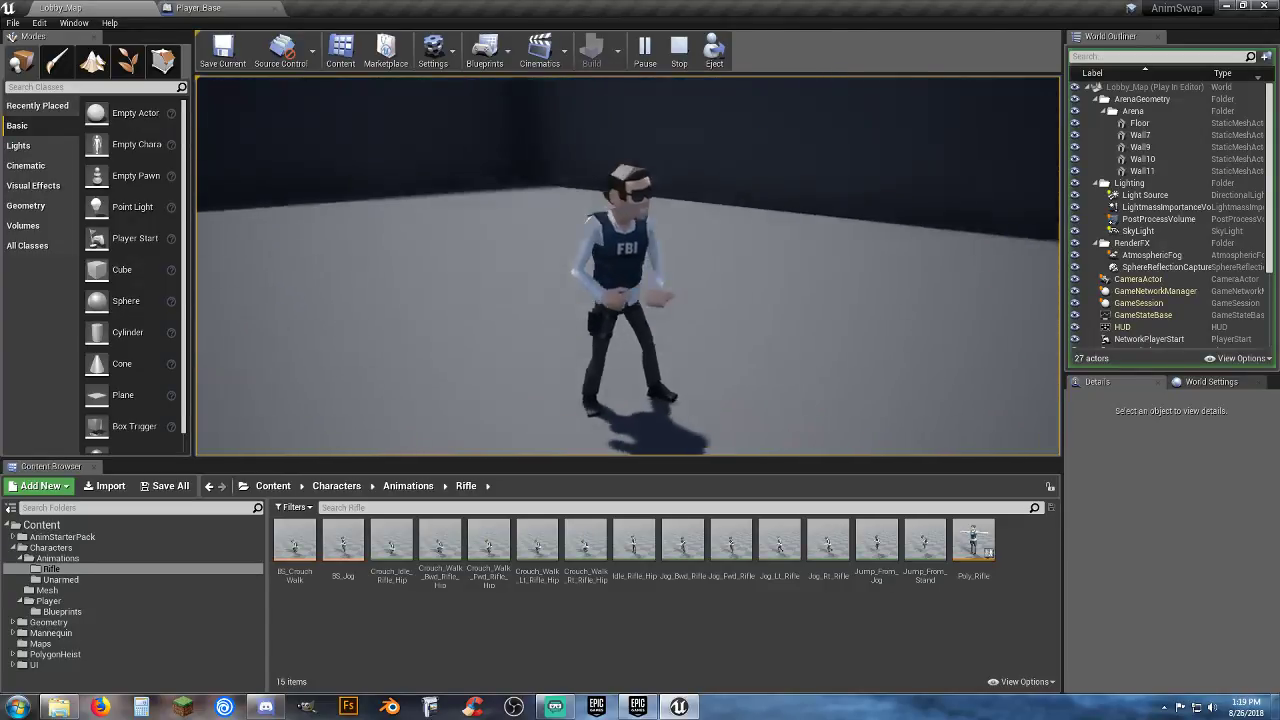
key(w)
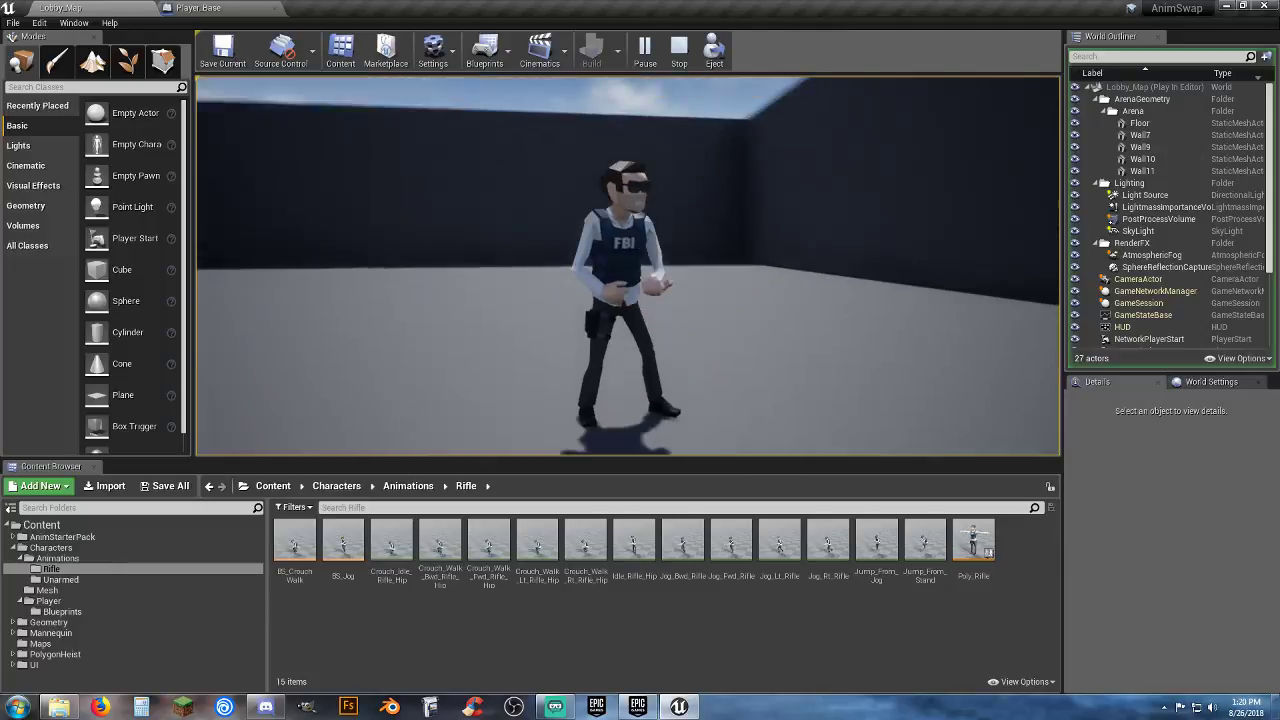
key(w)
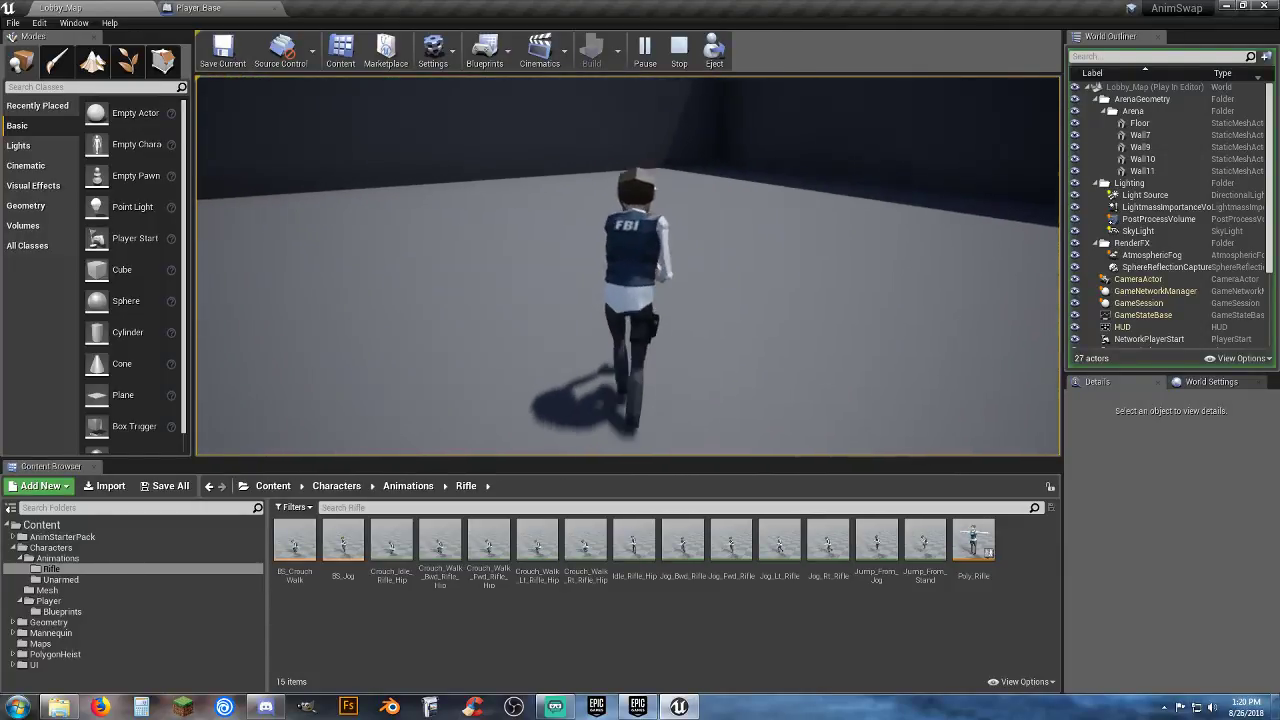
key(c)
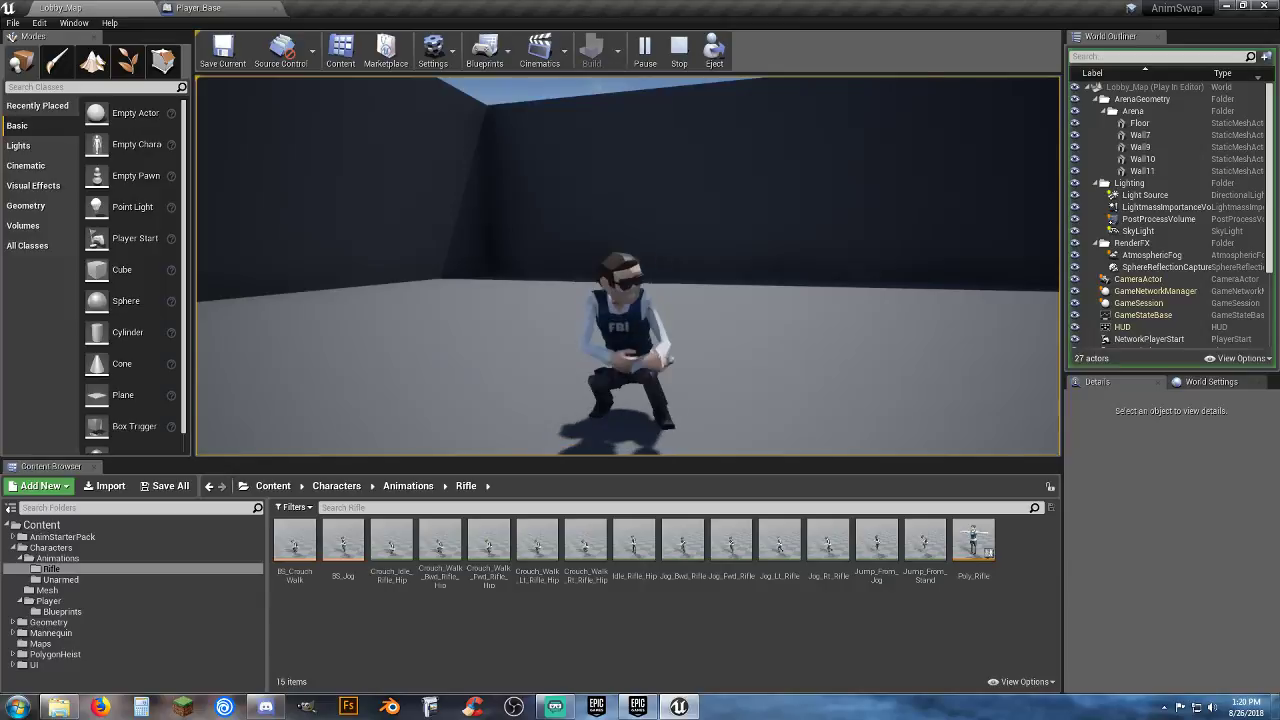
key(w)
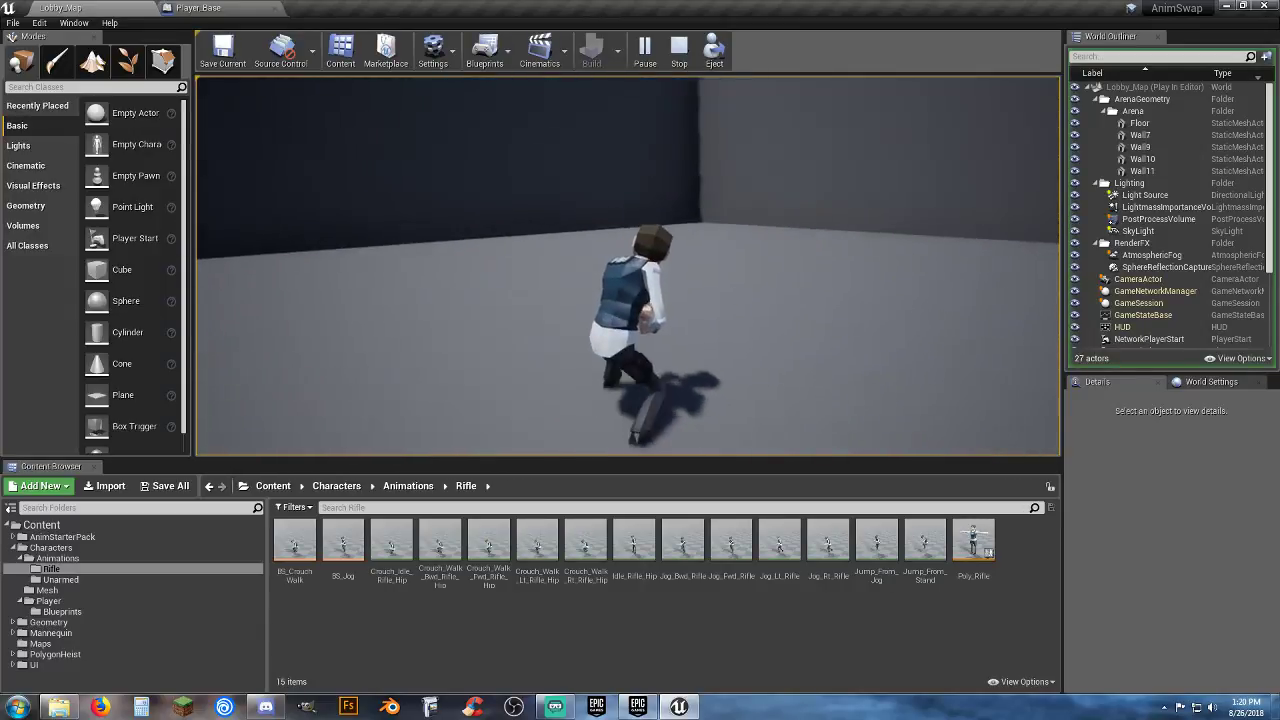
key(c)
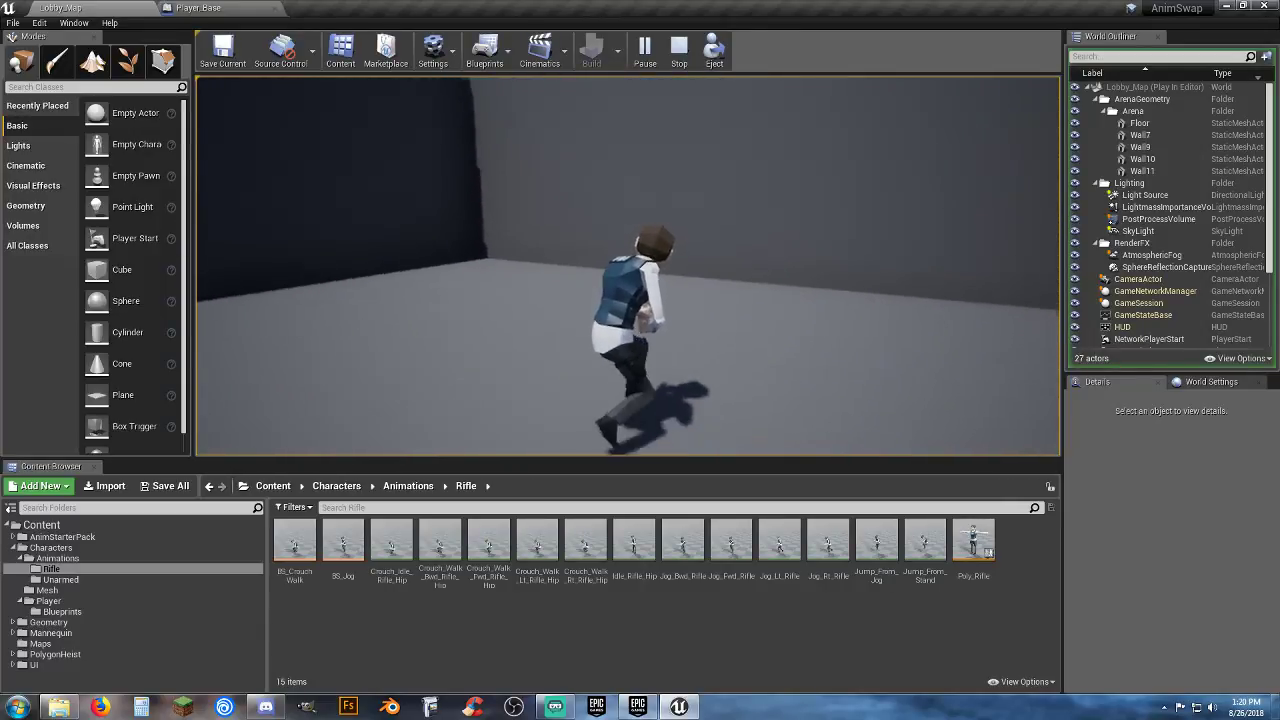
Step: Keep testing the crouch toggle while standing and moving around the arena, and end the play session
key(c)
key(c)
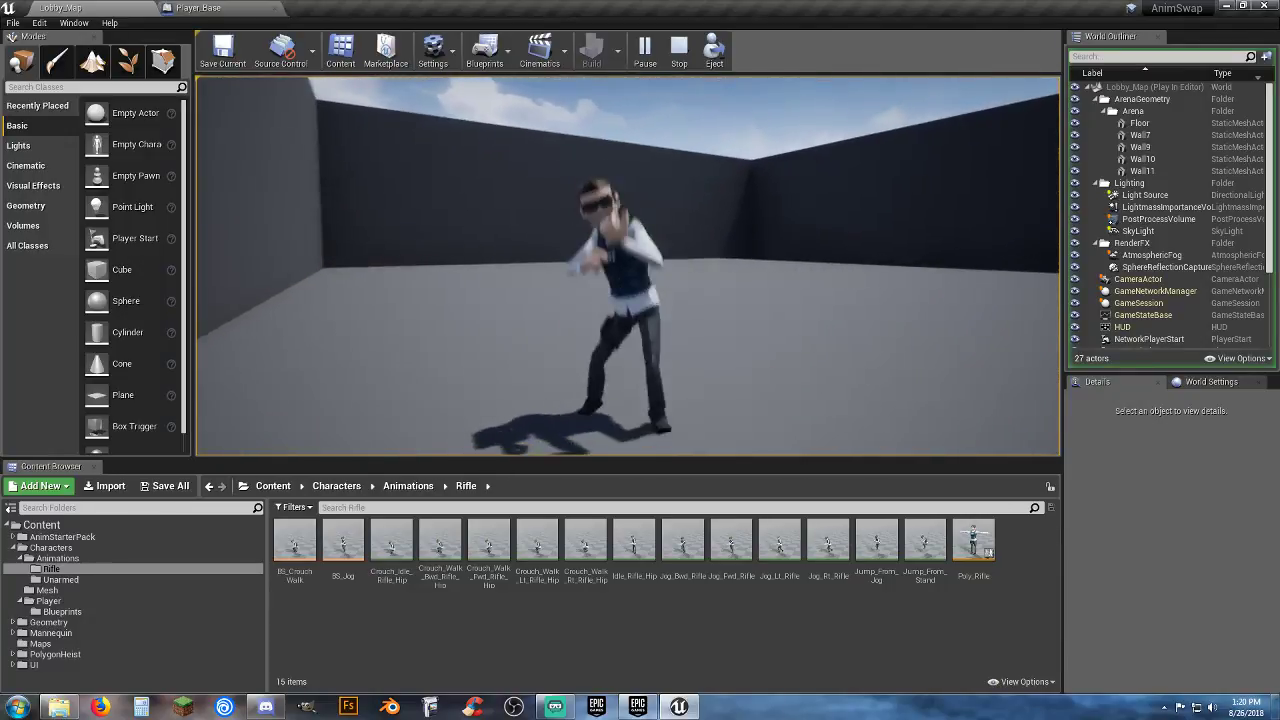
key(w)
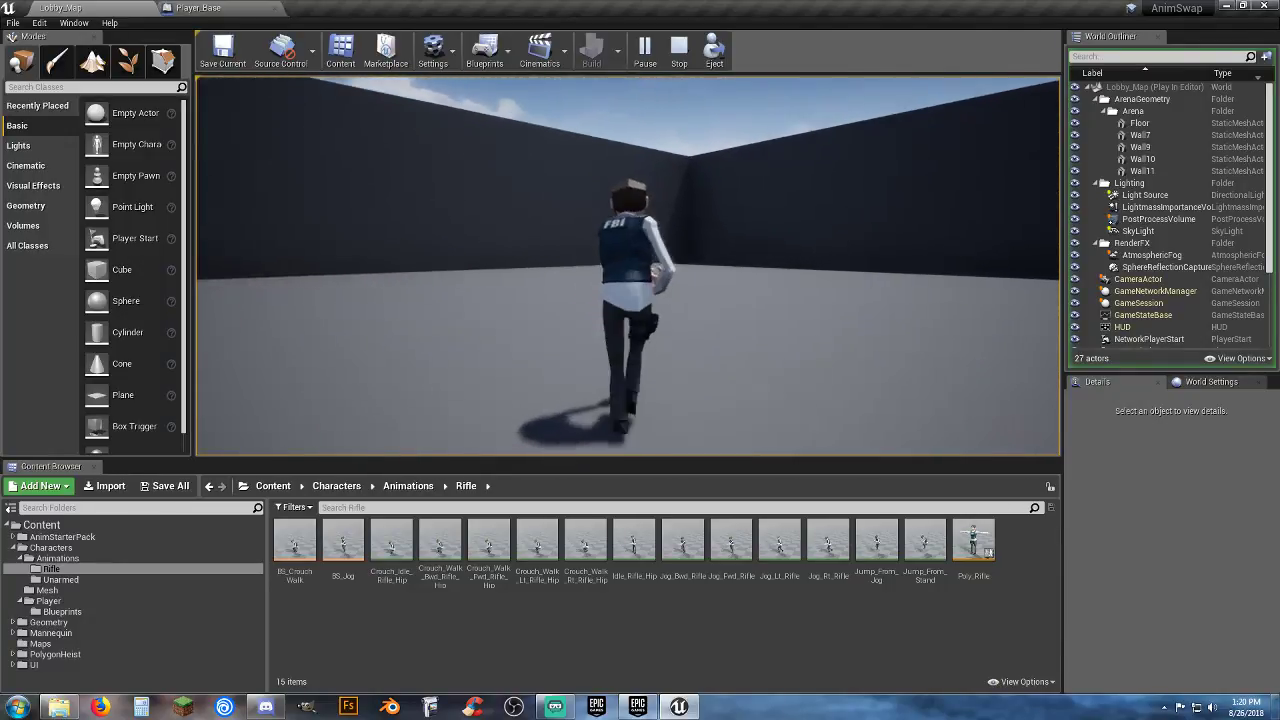
key(c)
key(c)
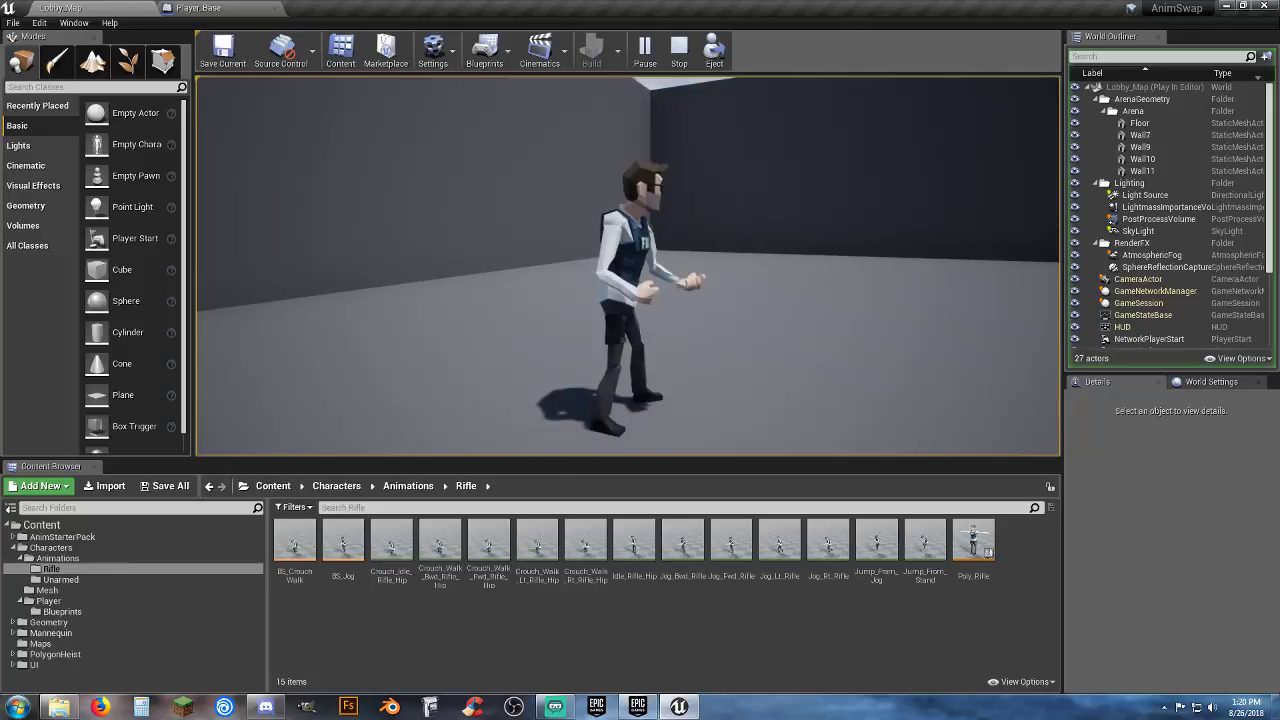
key(c)
key(c)
key(w)
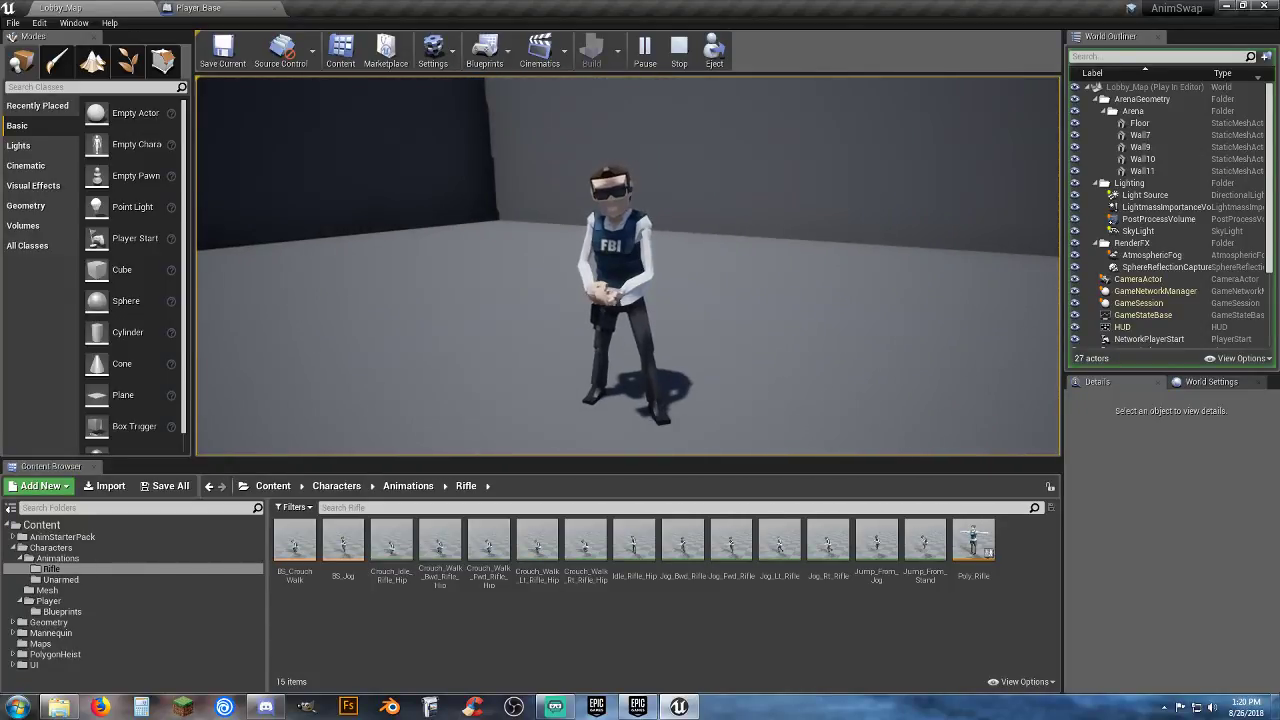
key(w)
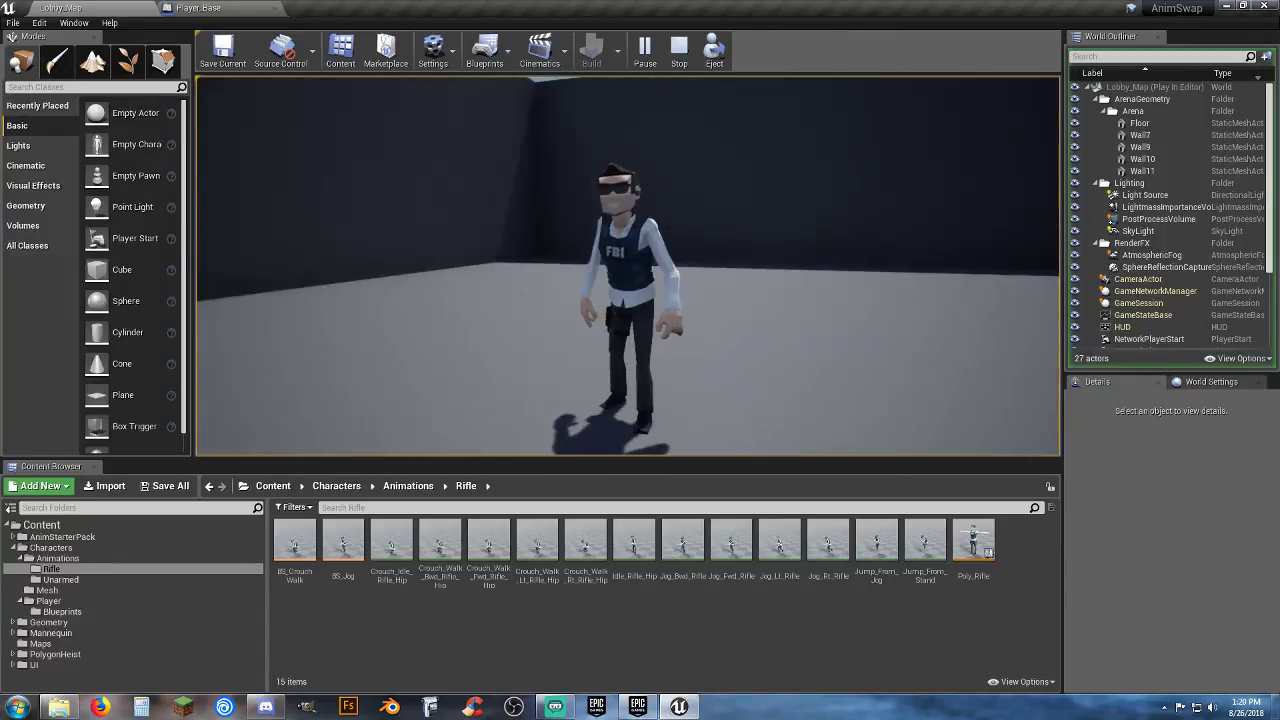
key(Escape)
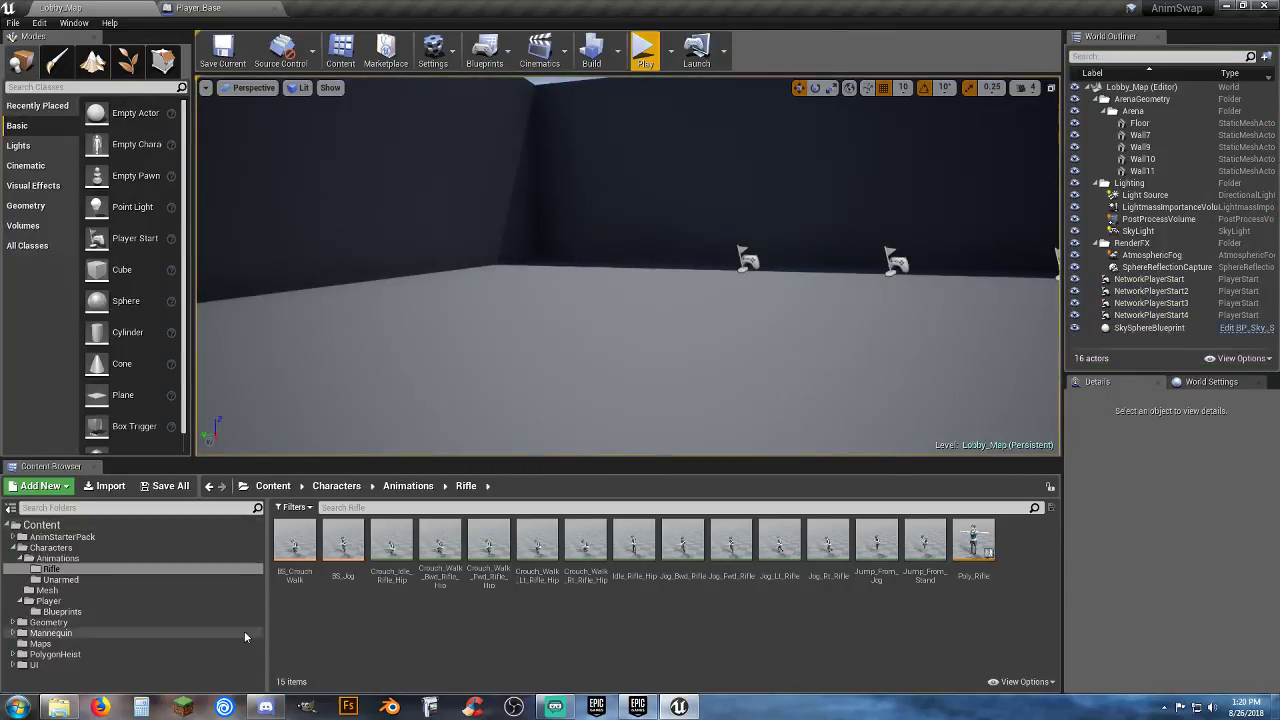
Step: Open the SM_Wep_RifleSwat_01 static mesh from PolygonHeist/Meshes/Weapons, inspect it from the side, and close it along with Player_Base
click(12, 655)
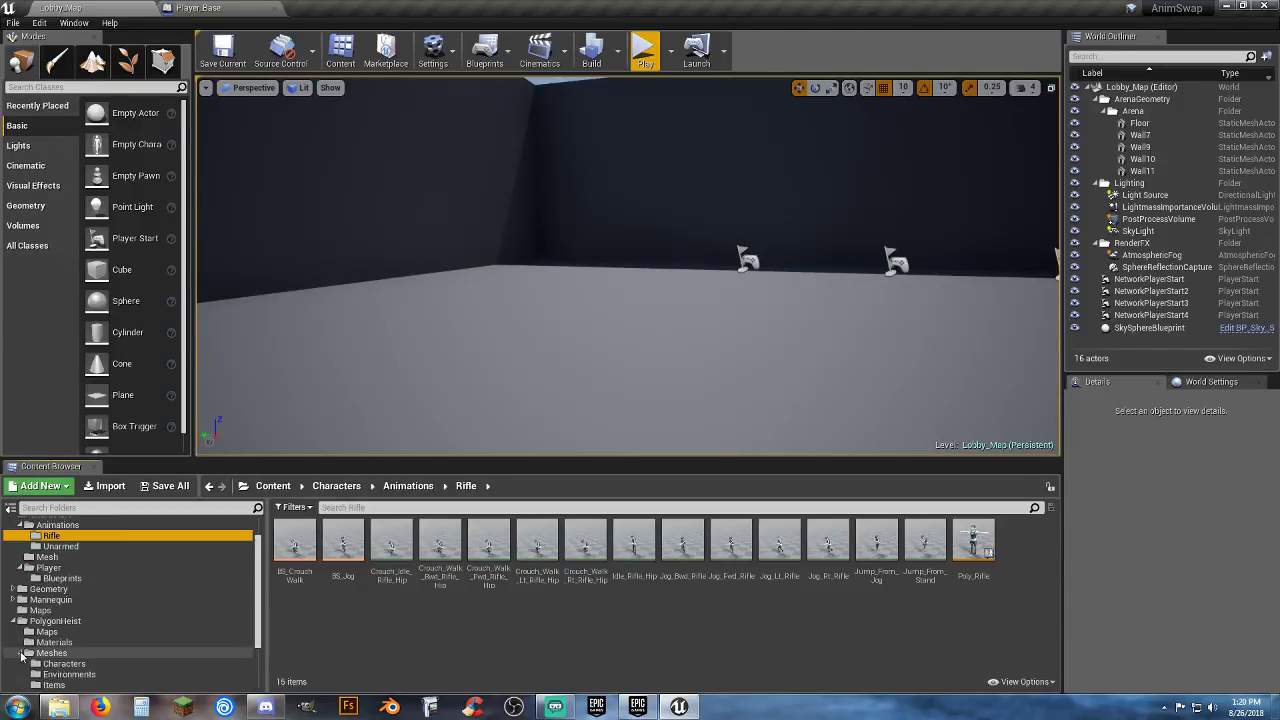
click(21, 655)
click(73, 653)
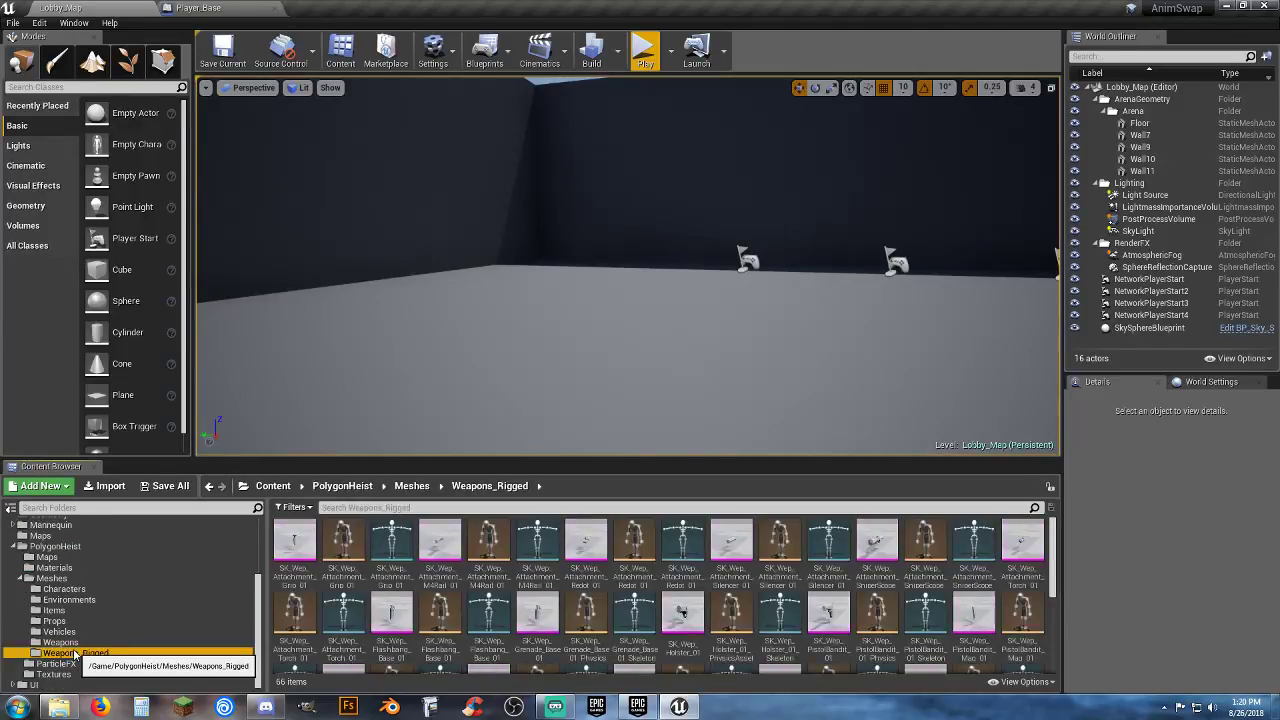
click(99, 643)
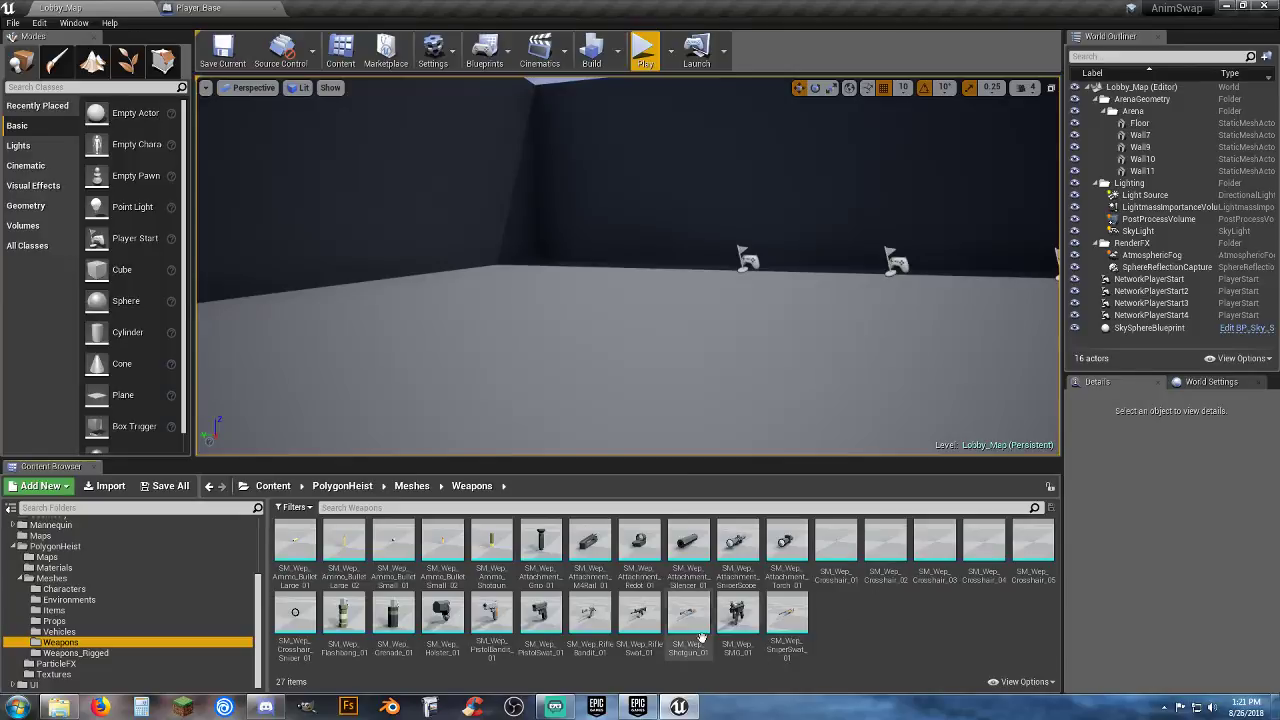
click(640, 612)
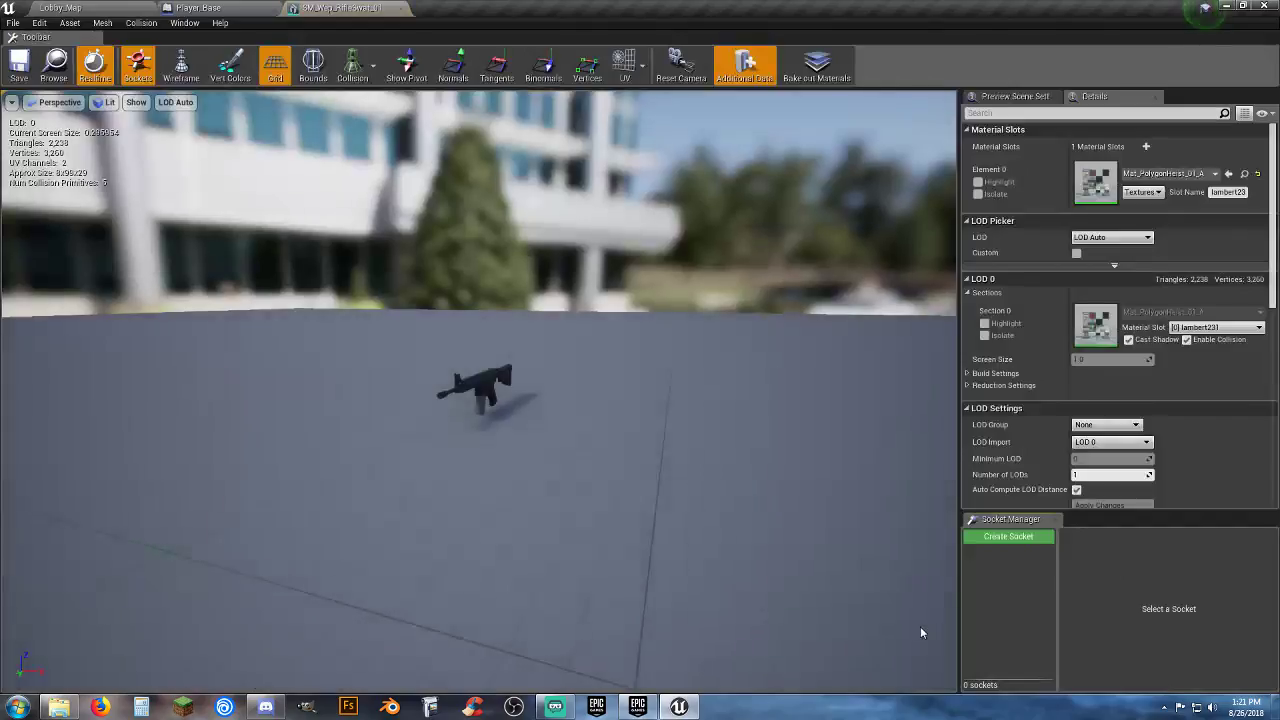
drag(646, 490, 462, 432)
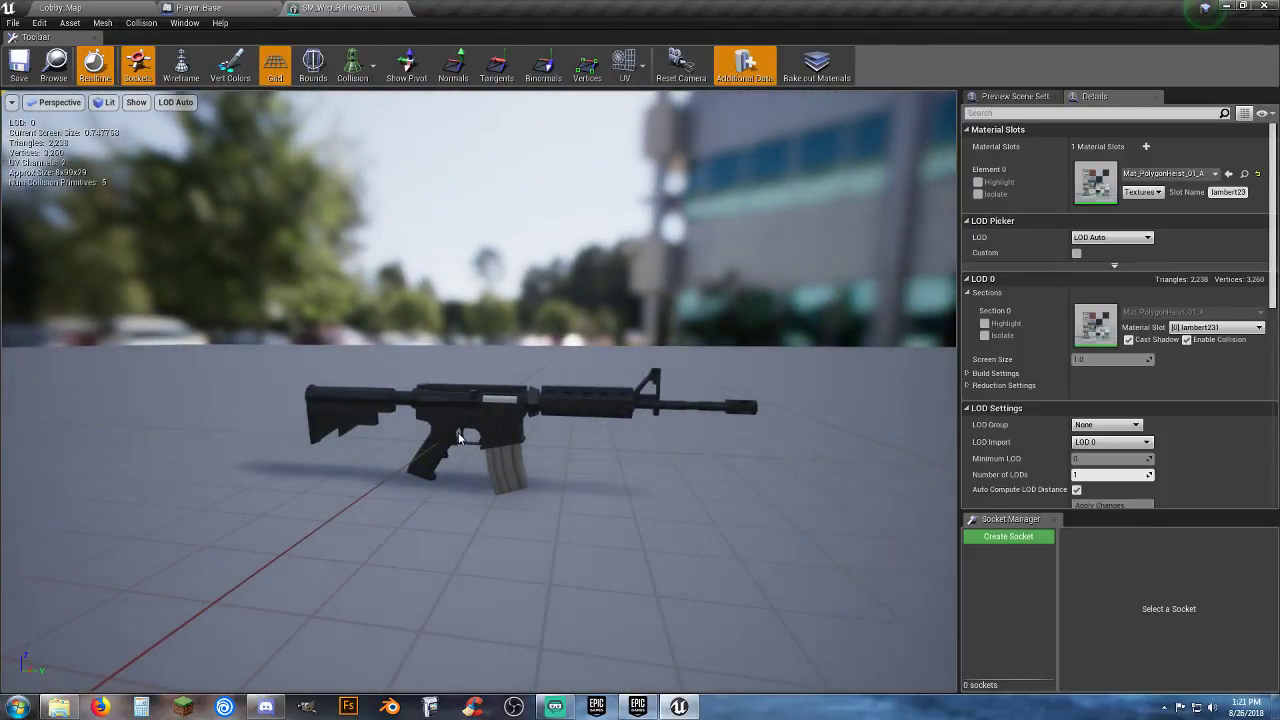
click(399, 8)
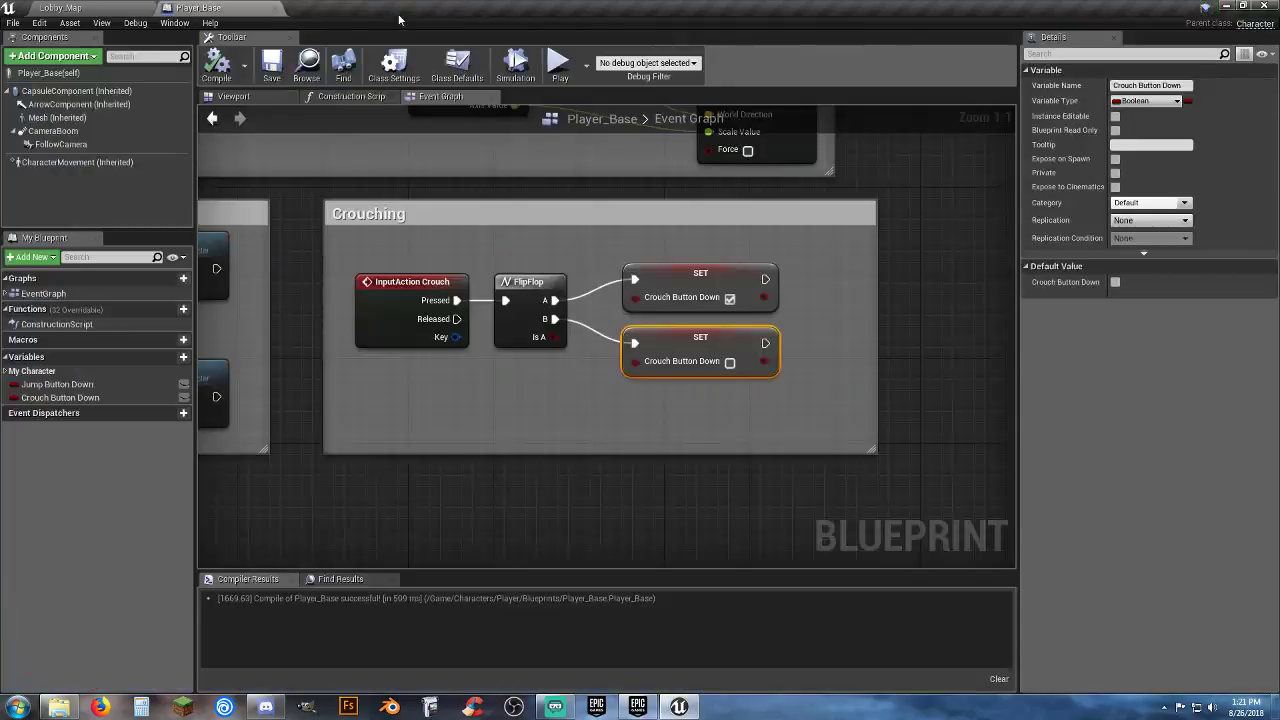
click(276, 9)
click(835, 624)
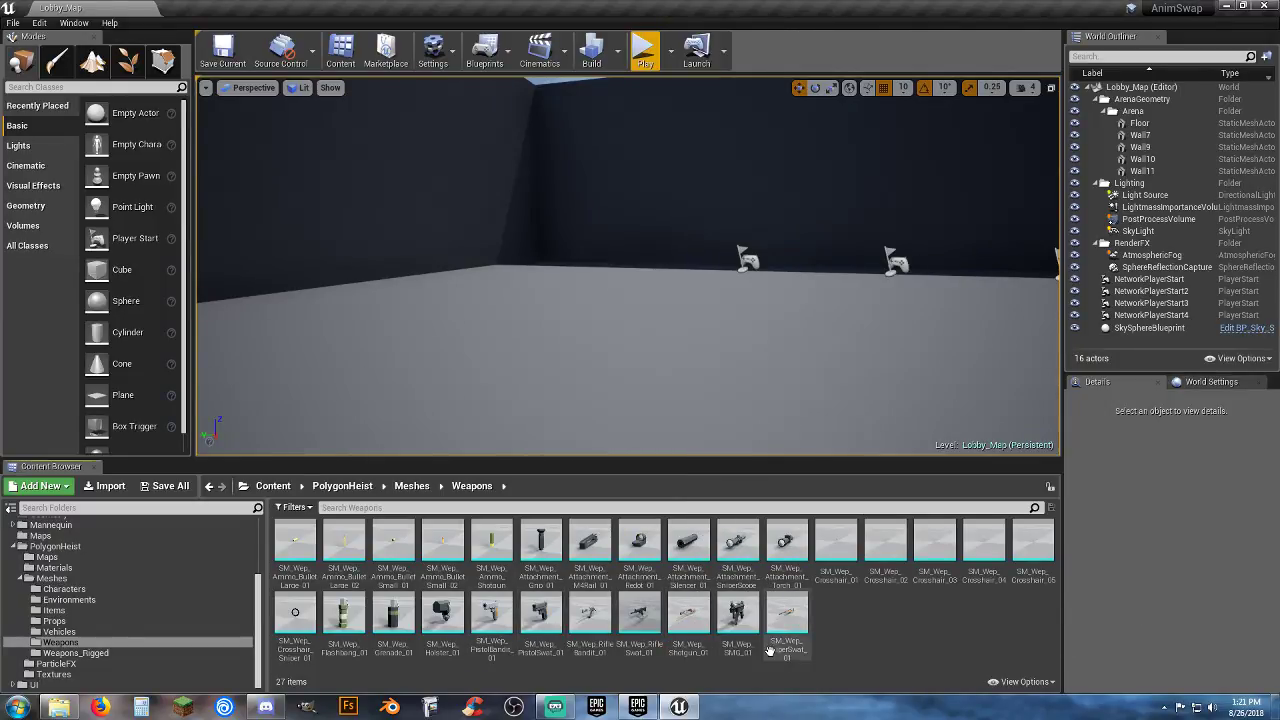
Step: Open the bandit rifle's static mesh from the Weapons folder, inspect it from the side and close it
double_click(590, 614)
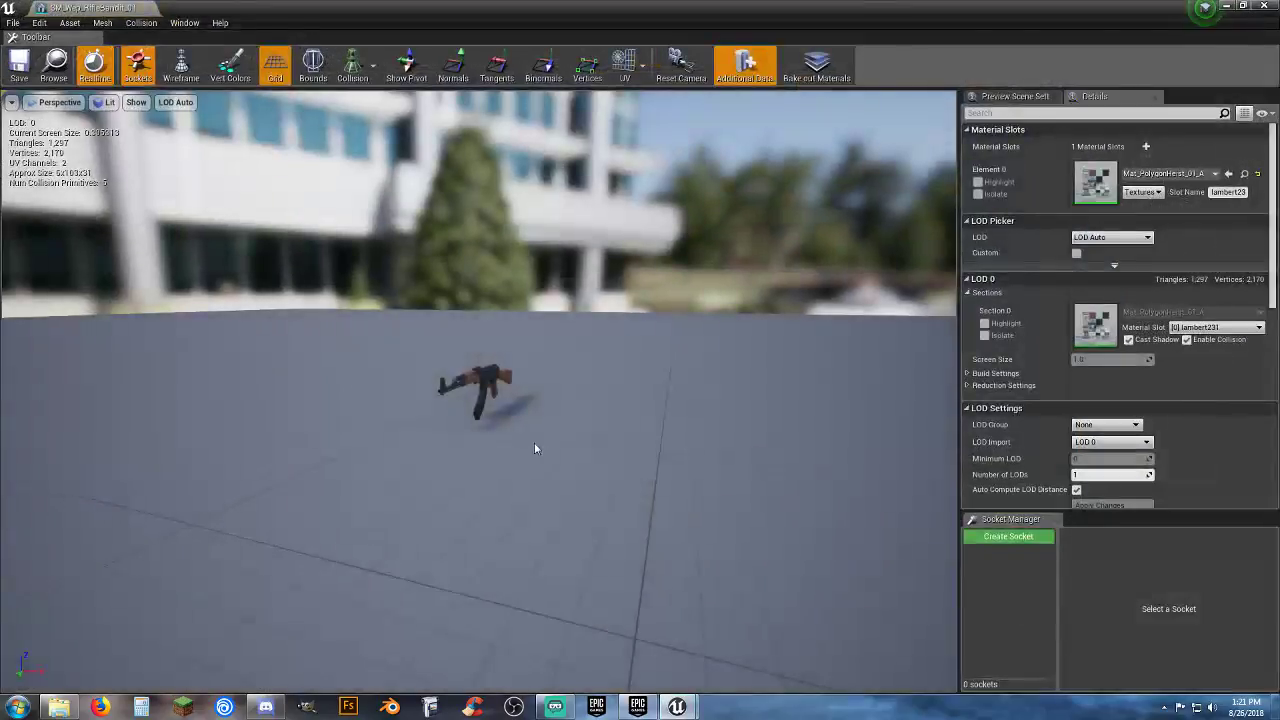
drag(532, 431, 892, 360)
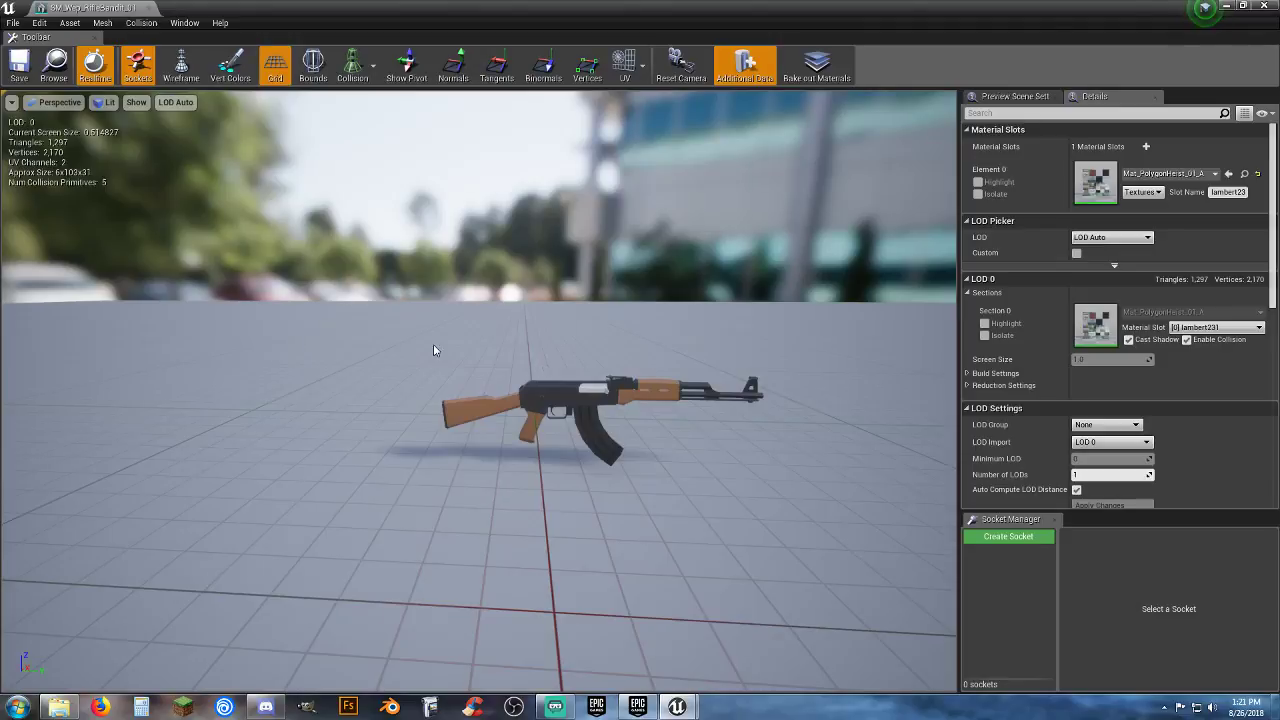
click(149, 9)
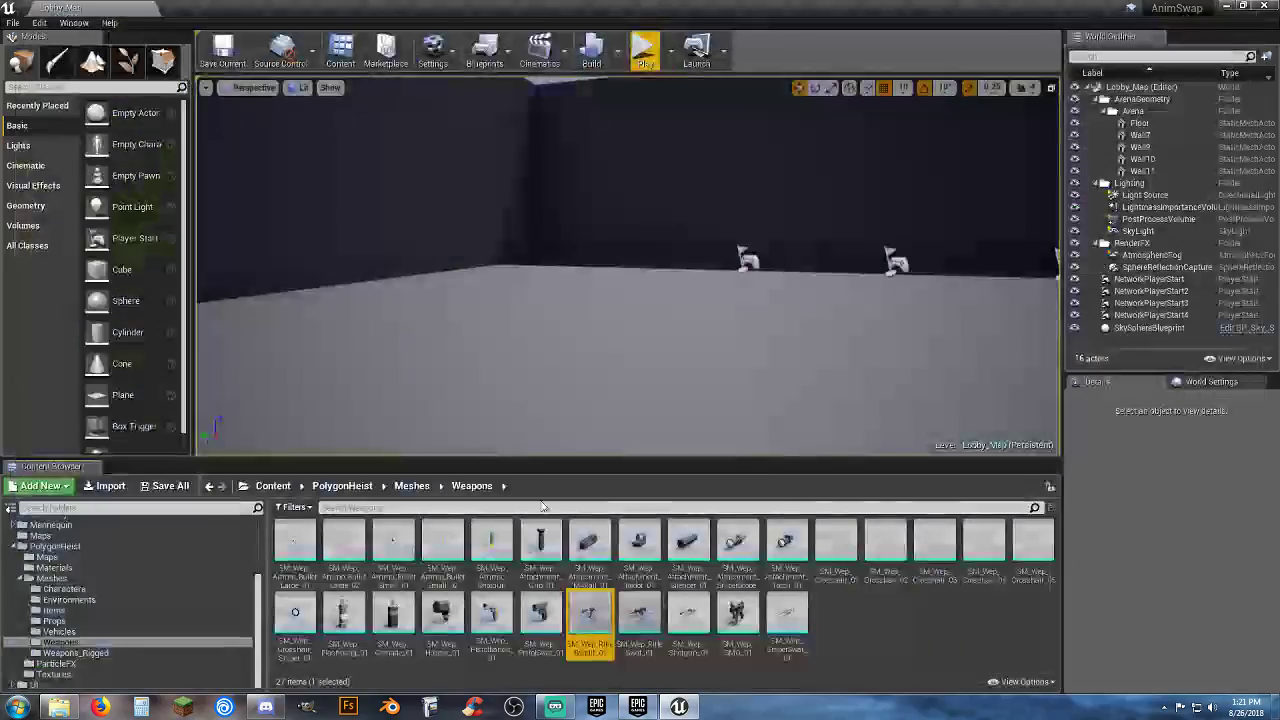
Step: Find the skeletal mesh SK_Wep_RifleBandit_01 in Weapons_Rigged, open it to examine the rifle from the side, and close it
click(111, 654)
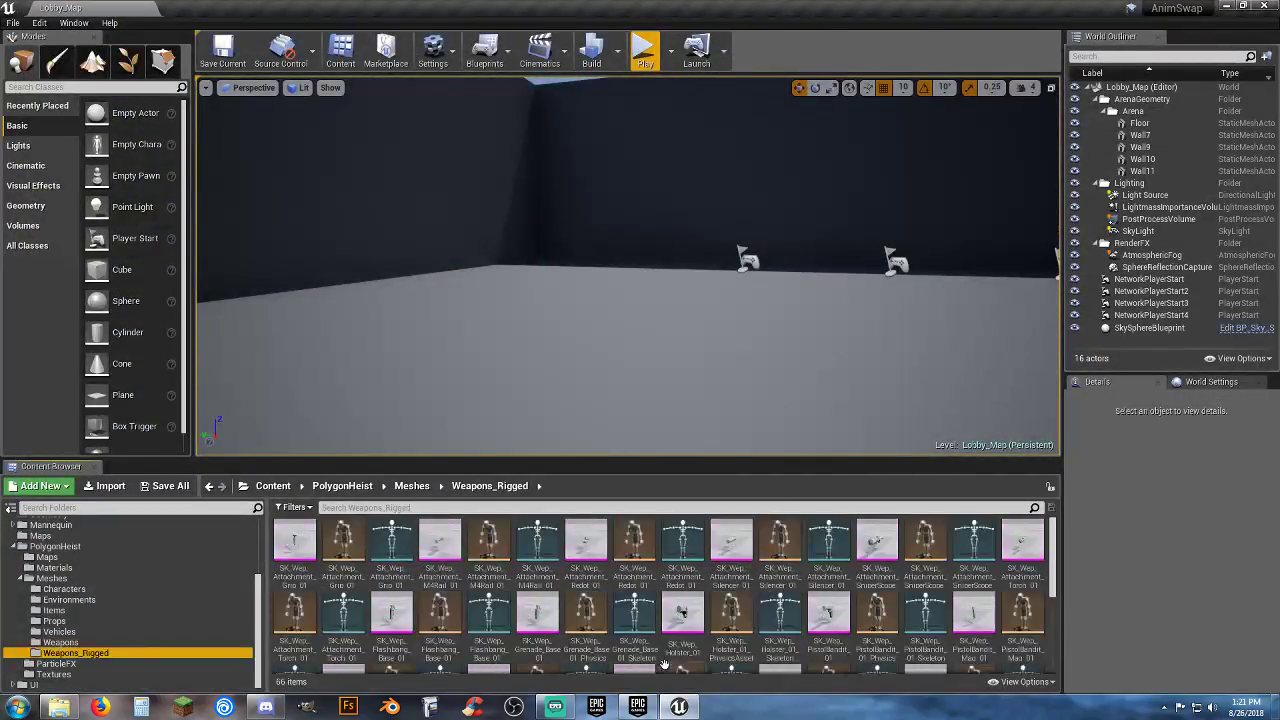
scroll(926, 597, down, 3)
scroll(926, 597, down, 2)
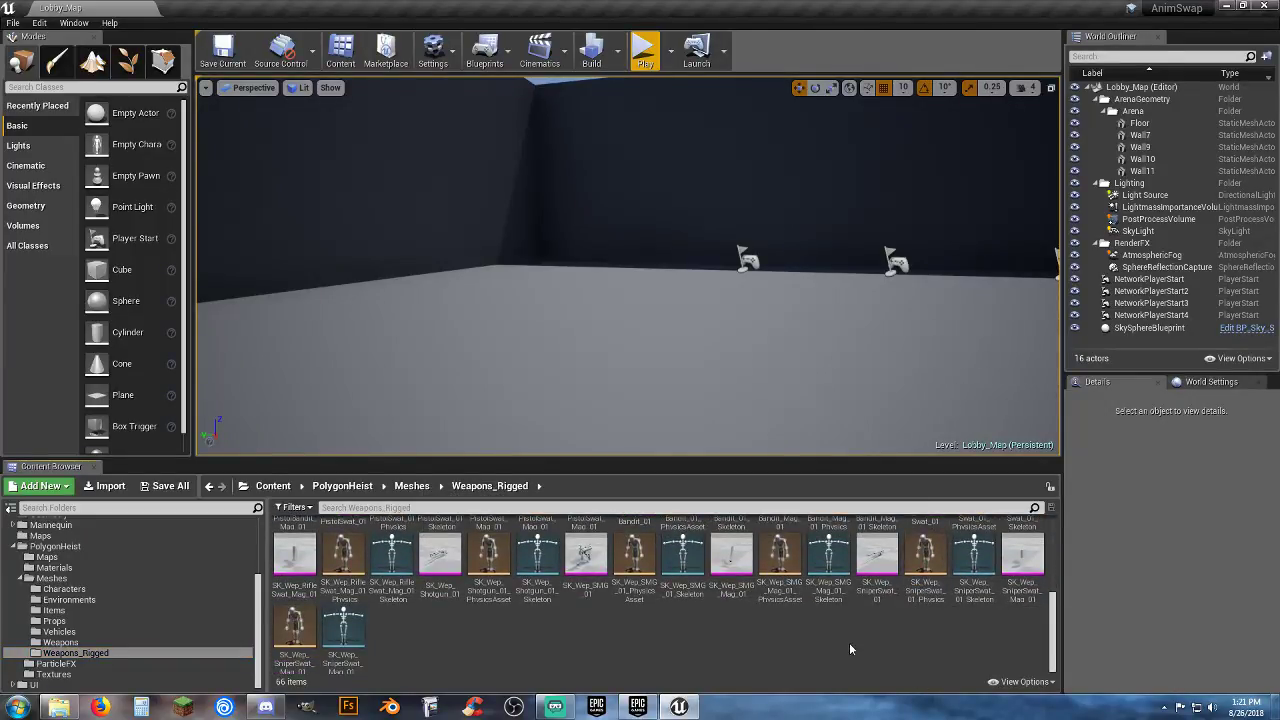
scroll(849, 649, up, 2)
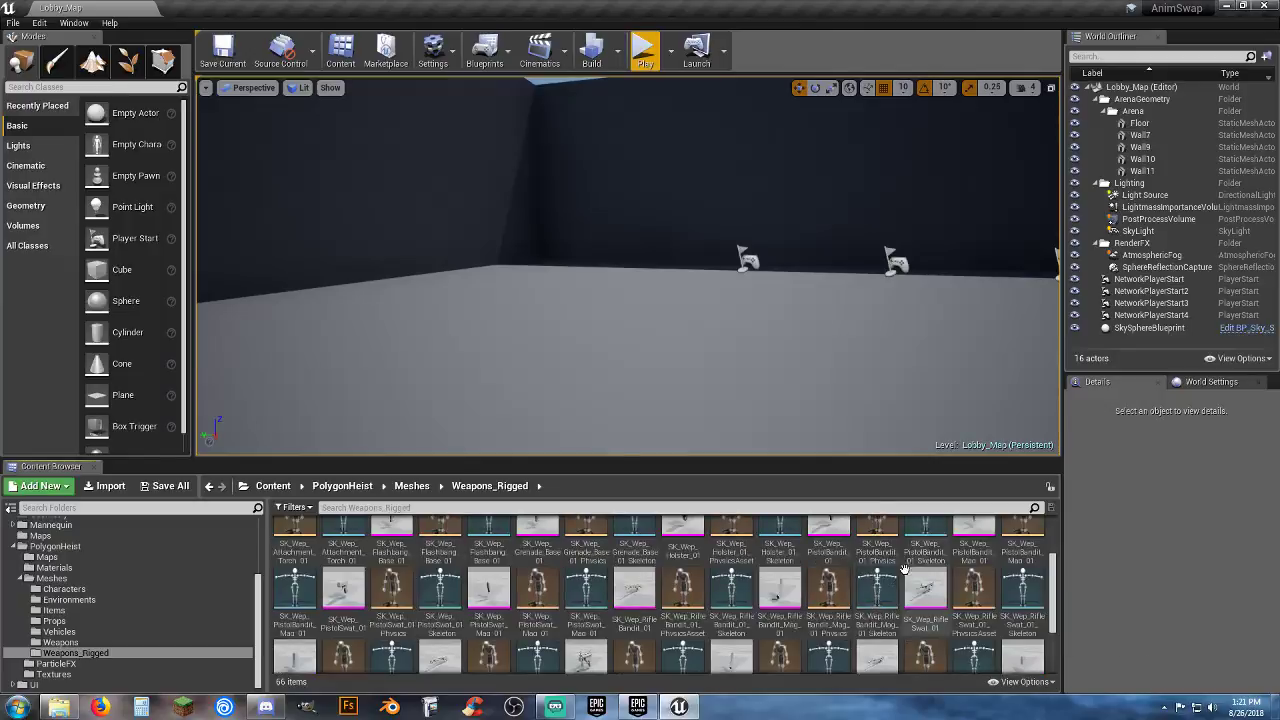
double_click(640, 590)
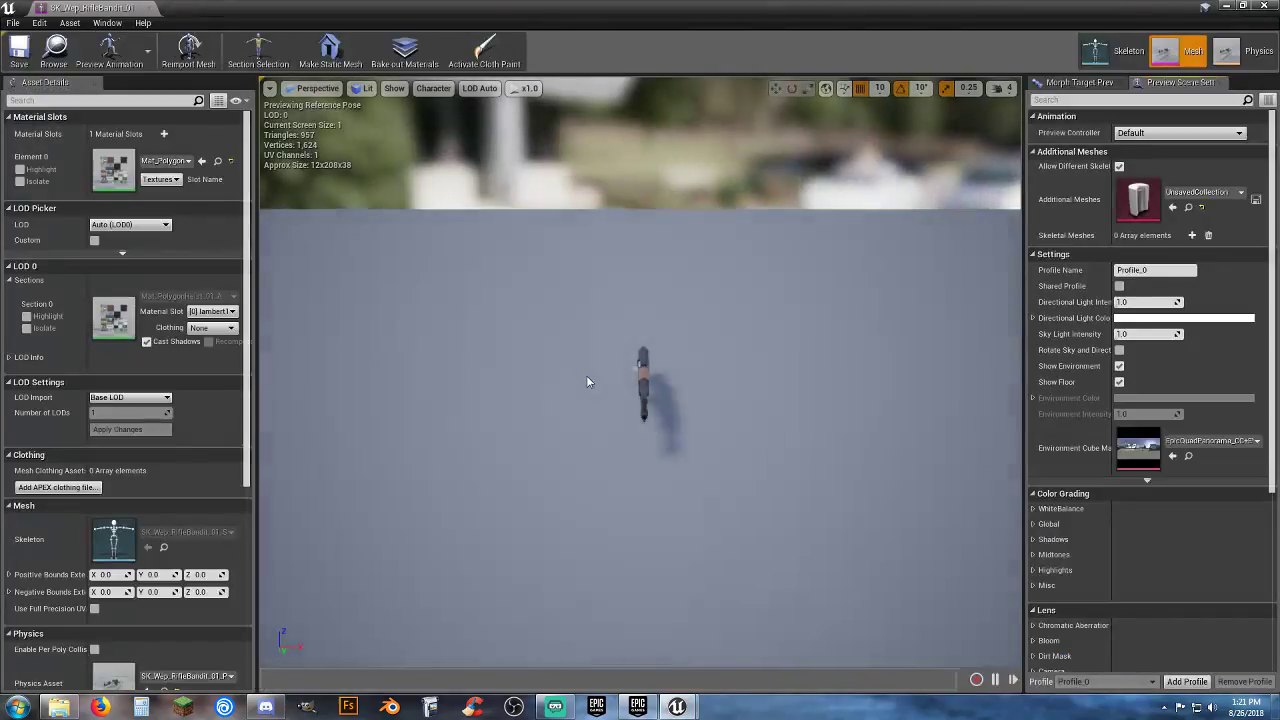
right_drag(588, 381, 690, 379)
key(f)
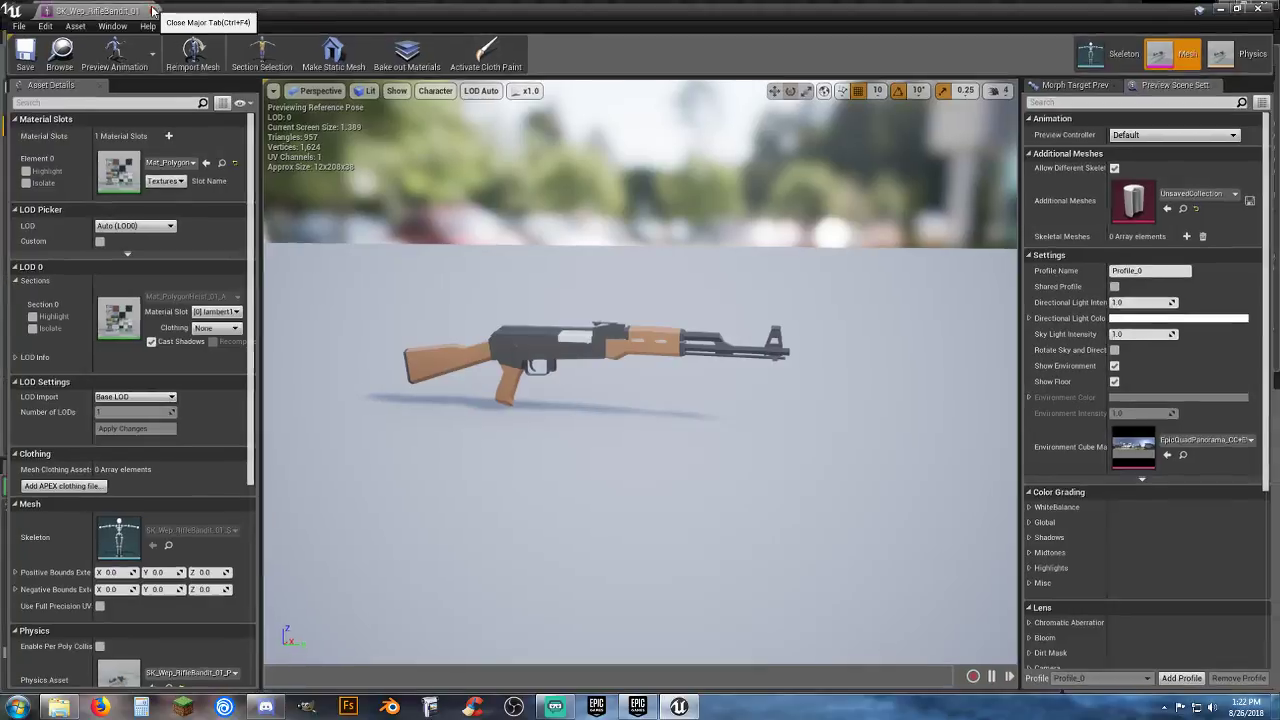
click(148, 8)
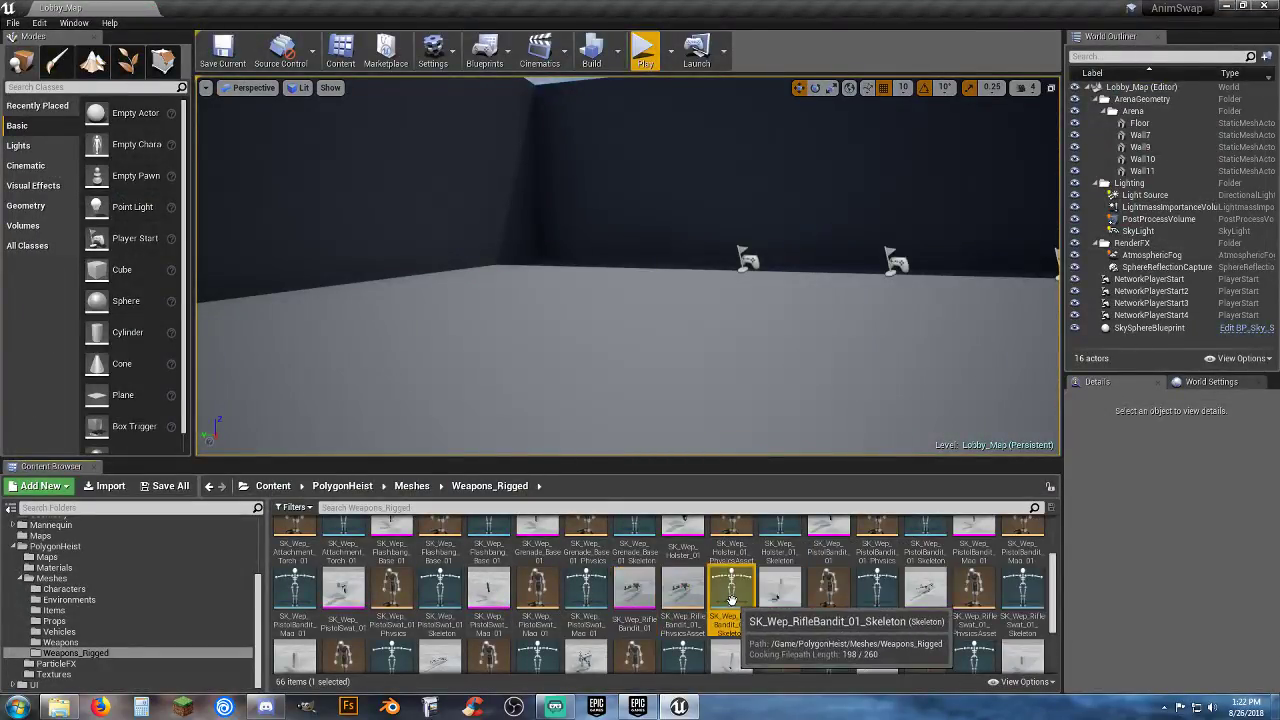
Step: Open SK_Wep_RifleBandit_01_Skeleton, bring the rifle into side view and show its skeleton tree
double_click(734, 605)
right_drag(634, 372, 903, 338)
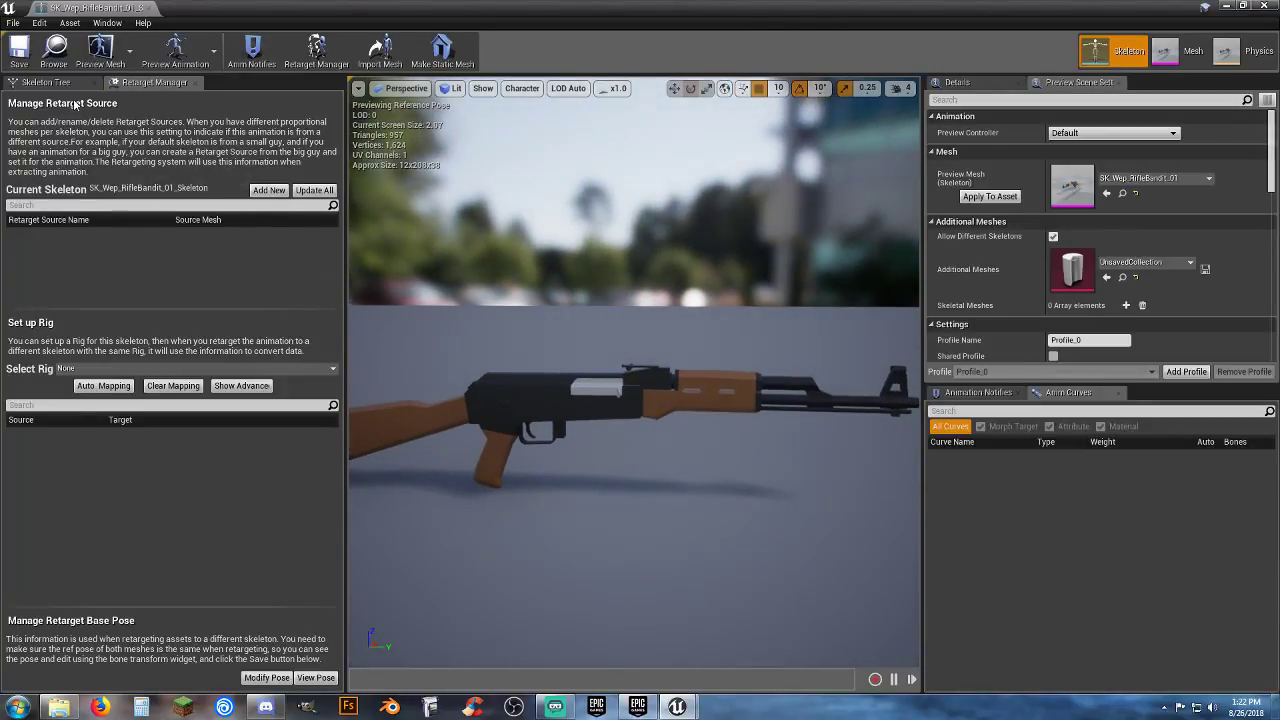
click(45, 82)
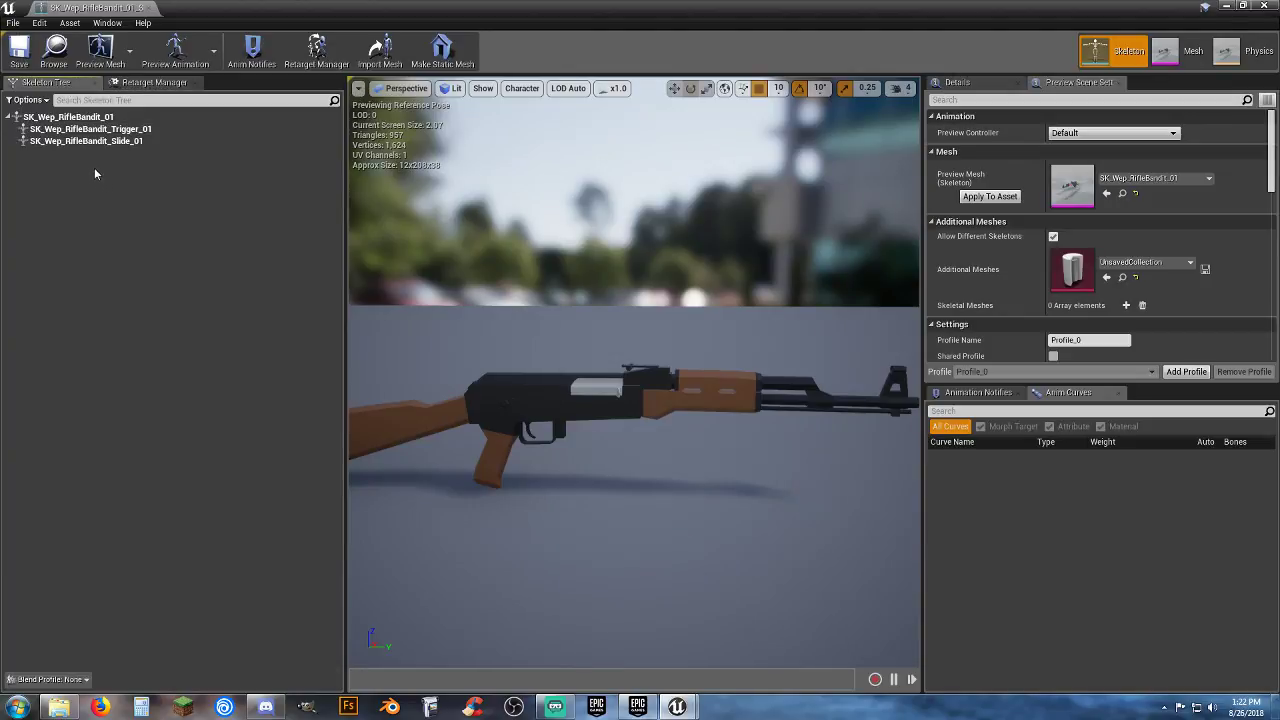
Step: Add a socket named Magazine to the root bone SK_Wep_RifleBandit_01
click(72, 117)
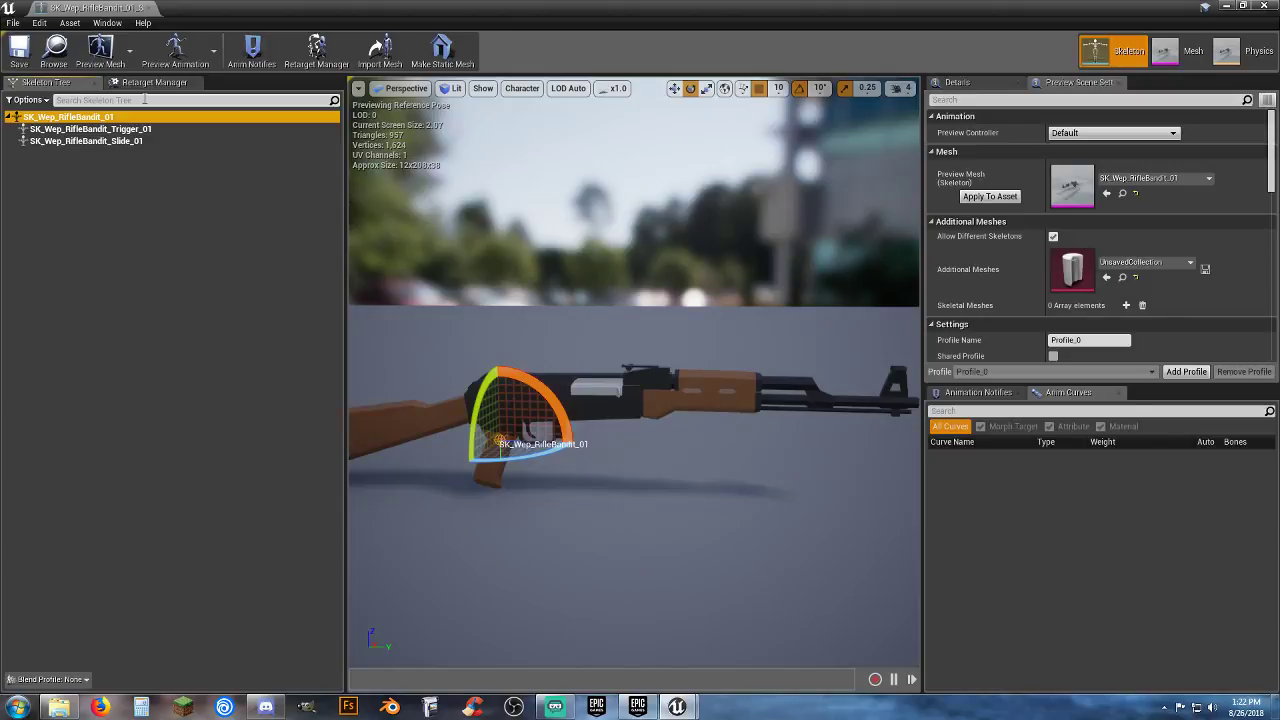
right_click(103, 118)
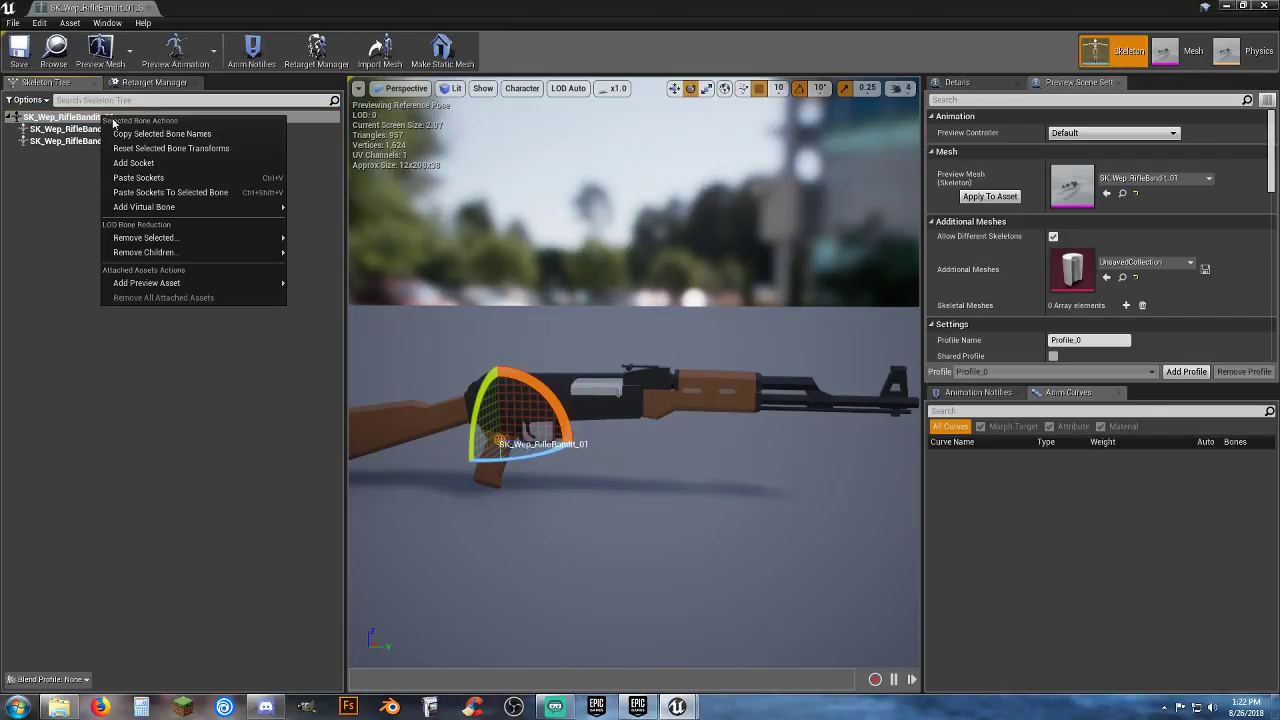
click(135, 163)
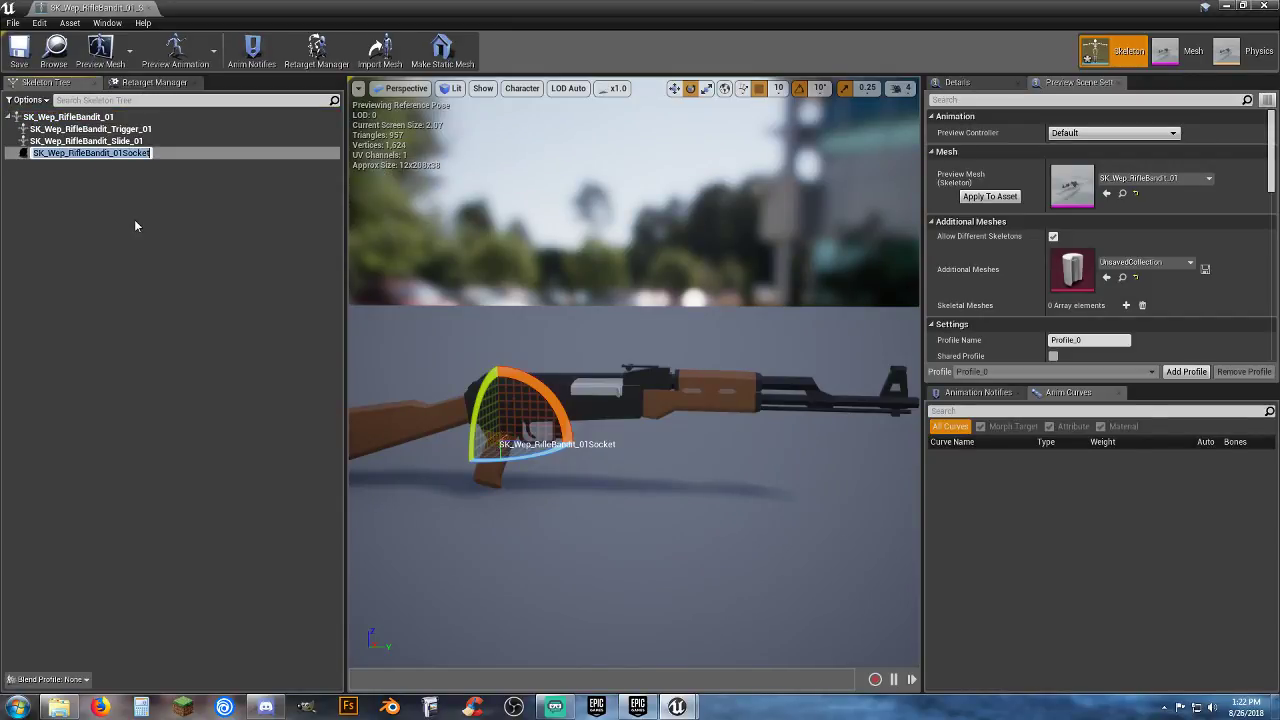
text(Magazine)
key(Return)
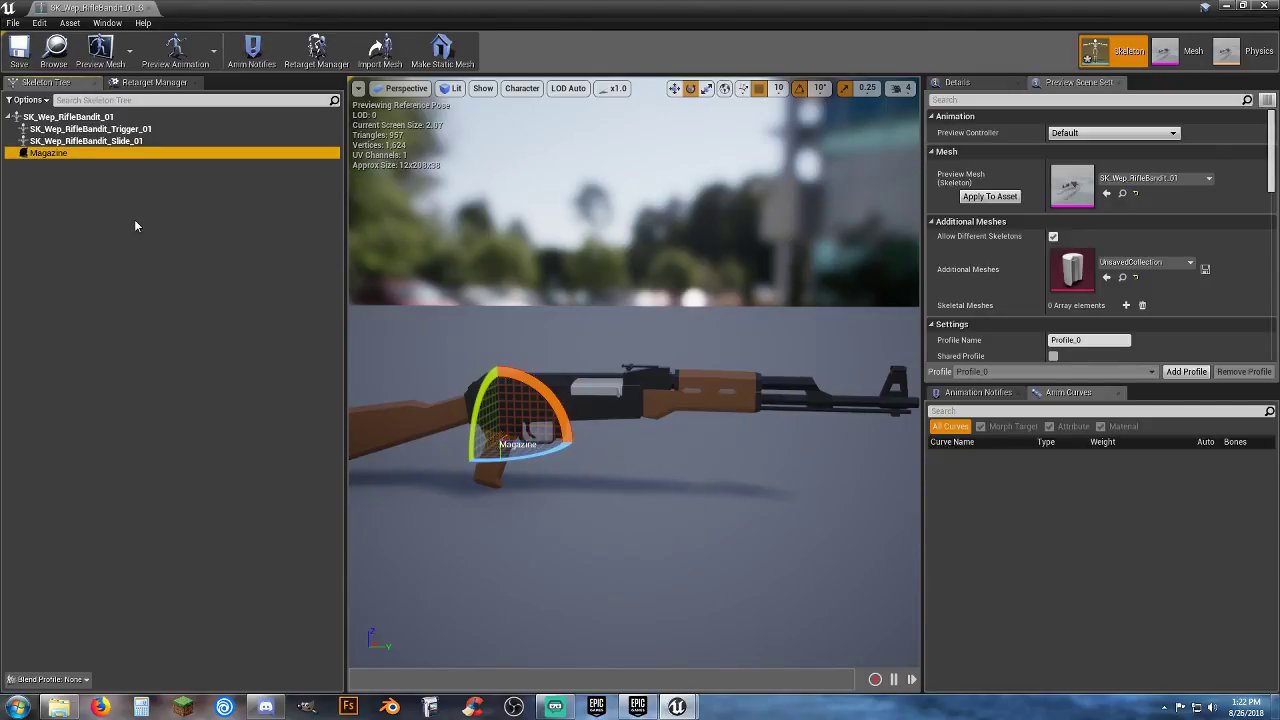
Step: Attach SK_Wep_RifleBandit_Mag_01 to the Magazine socket as a preview asset
right_click(65, 158)
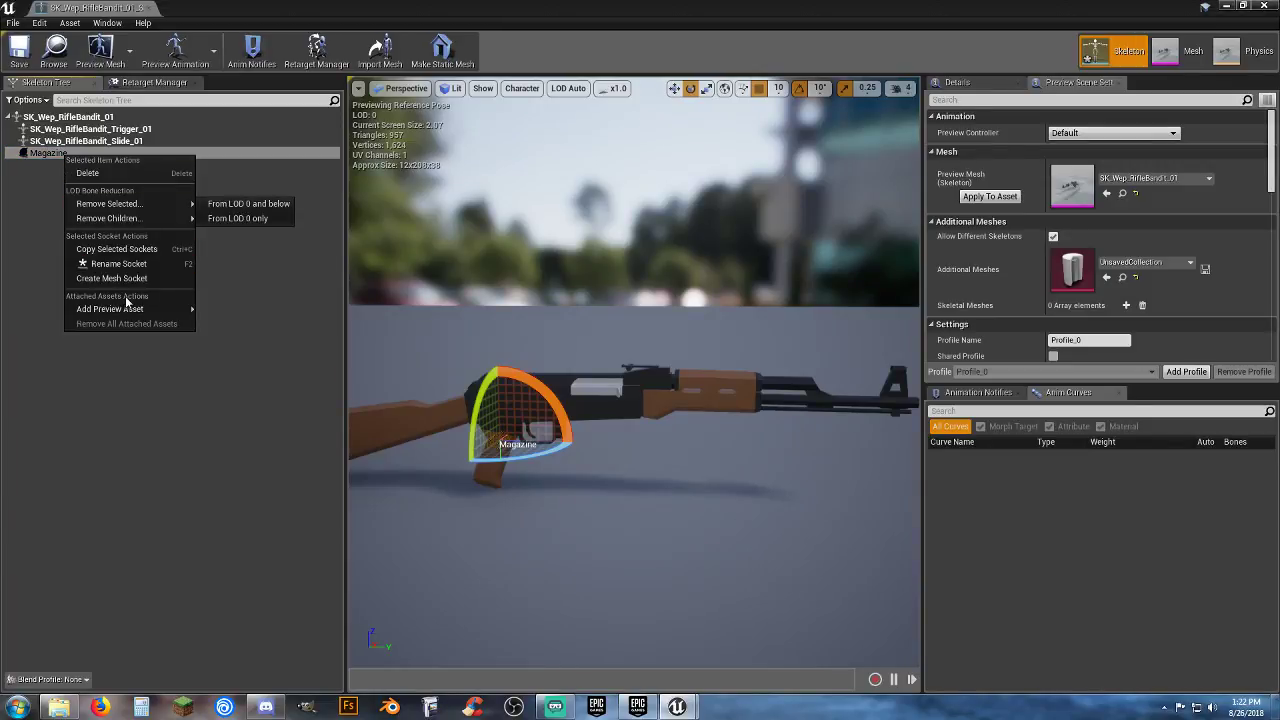
mouse_move(128, 308)
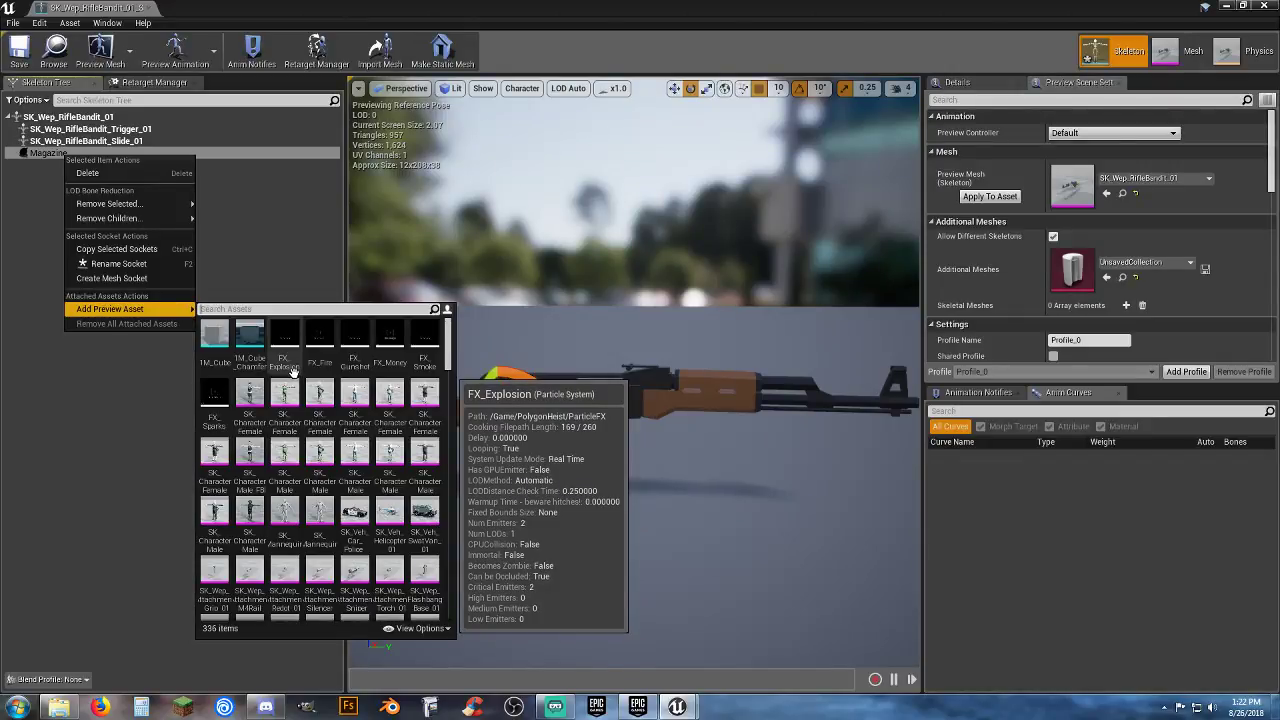
text(mag)
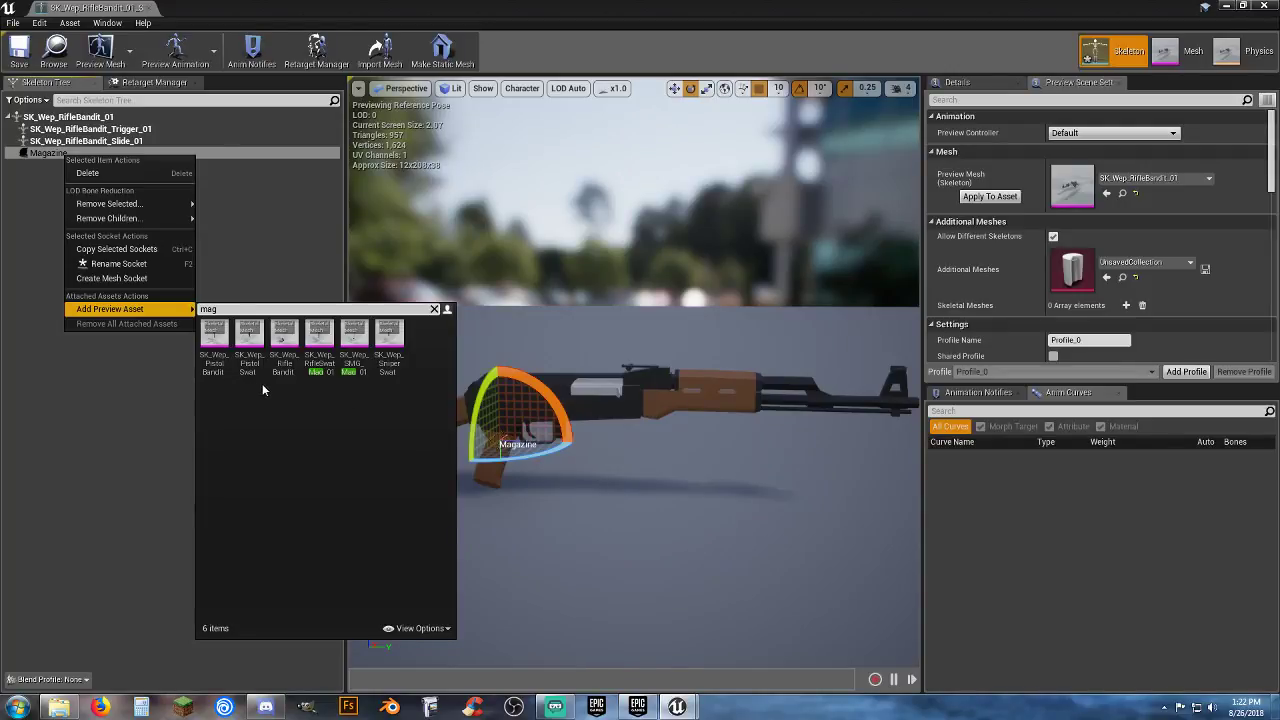
click(284, 370)
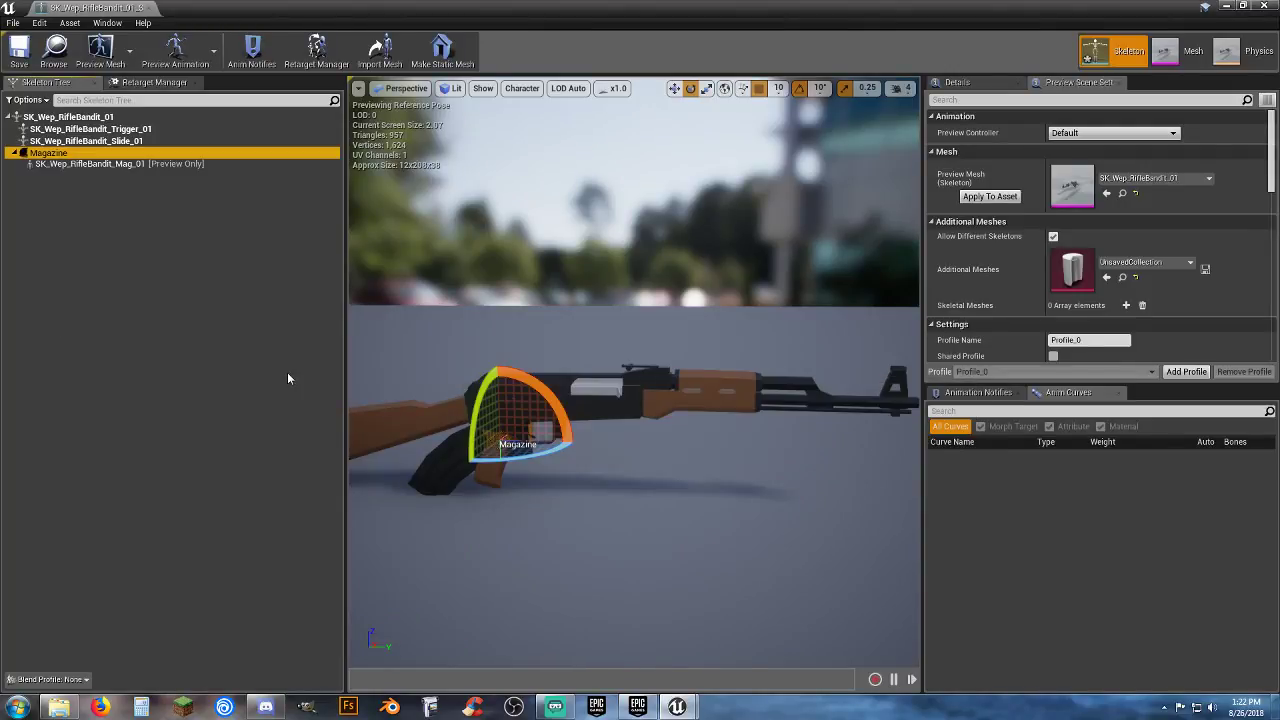
Step: Rotate the Magazine socket so the magazine curves toward the muzzle, and move it forward beneath the receiver ahead of the trigger guard
drag(540, 394, 545, 405)
drag(484, 362, 438, 460)
click(674, 88)
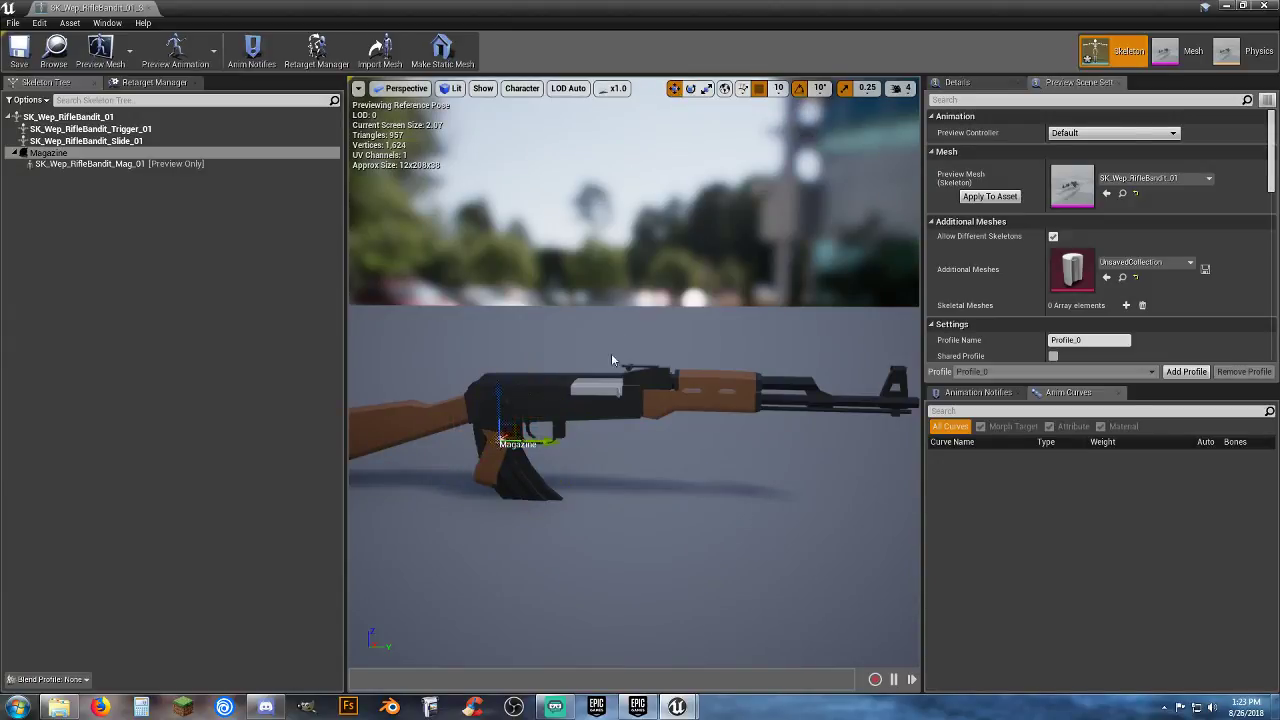
drag(548, 443, 635, 444)
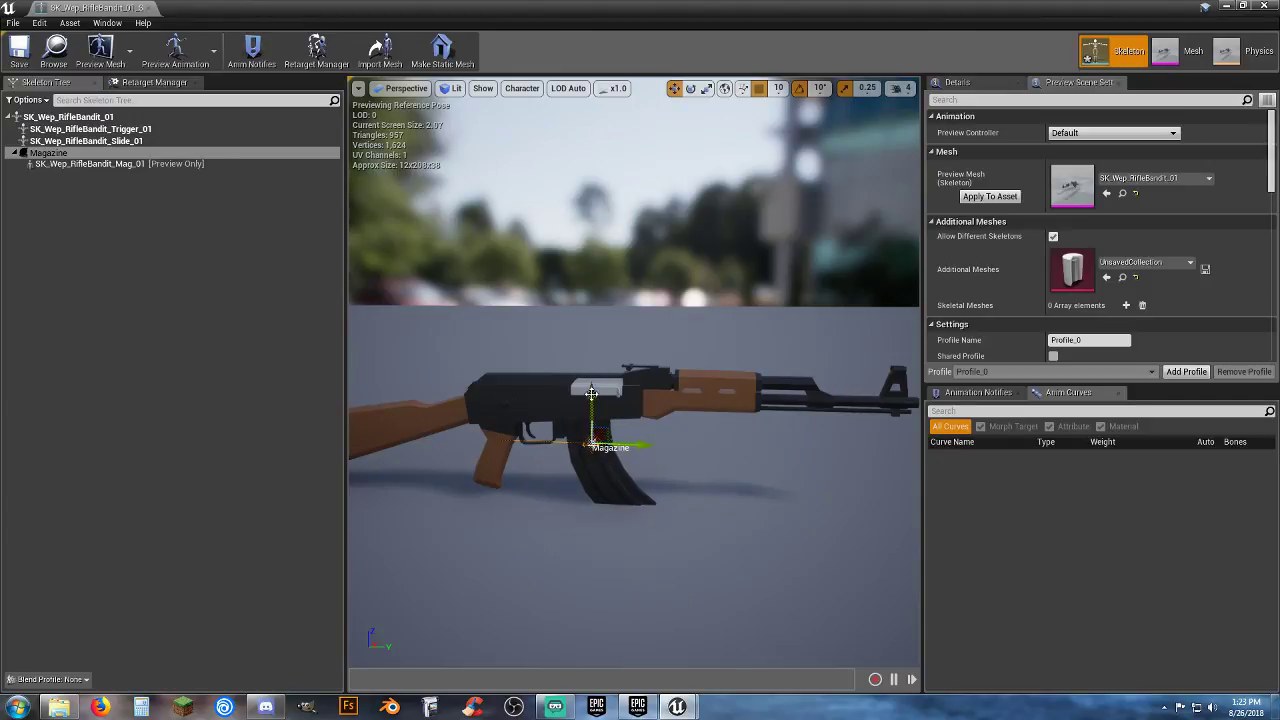
drag(637, 447, 645, 447)
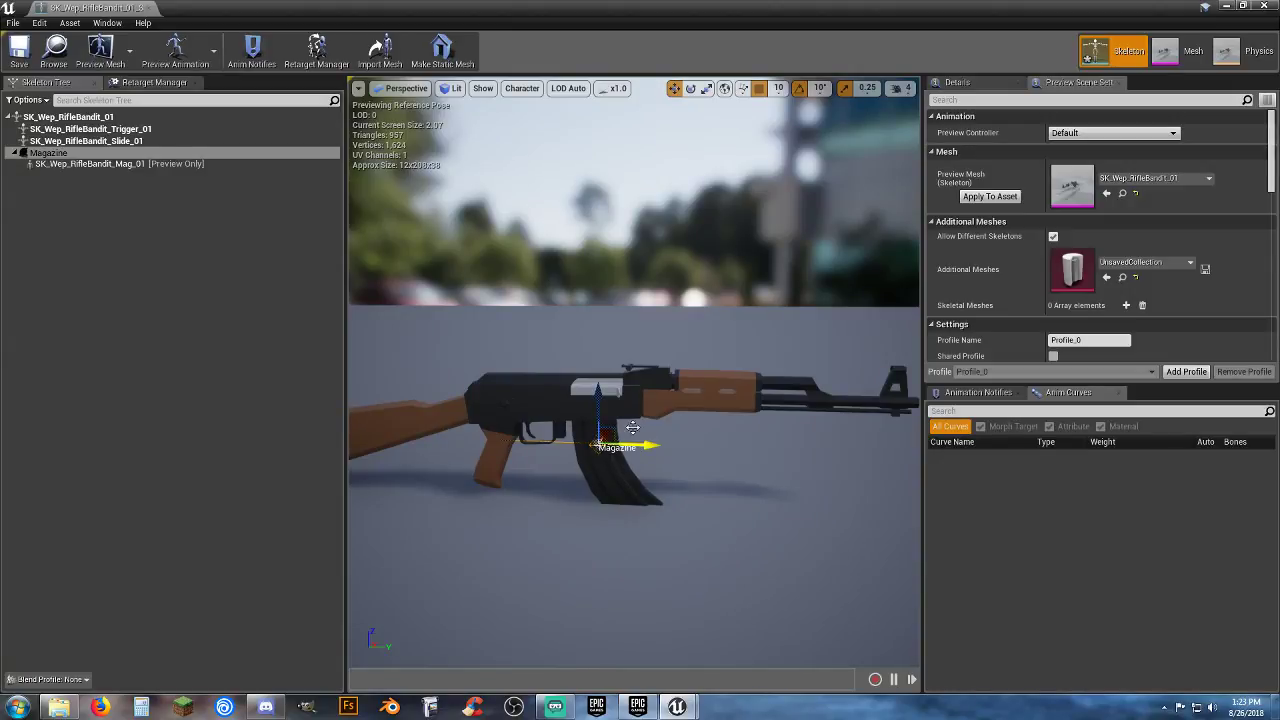
Step: Raise the Magazine socket slightly so the magazine seats into the underside of the receiver
drag(598, 397, 599, 389)
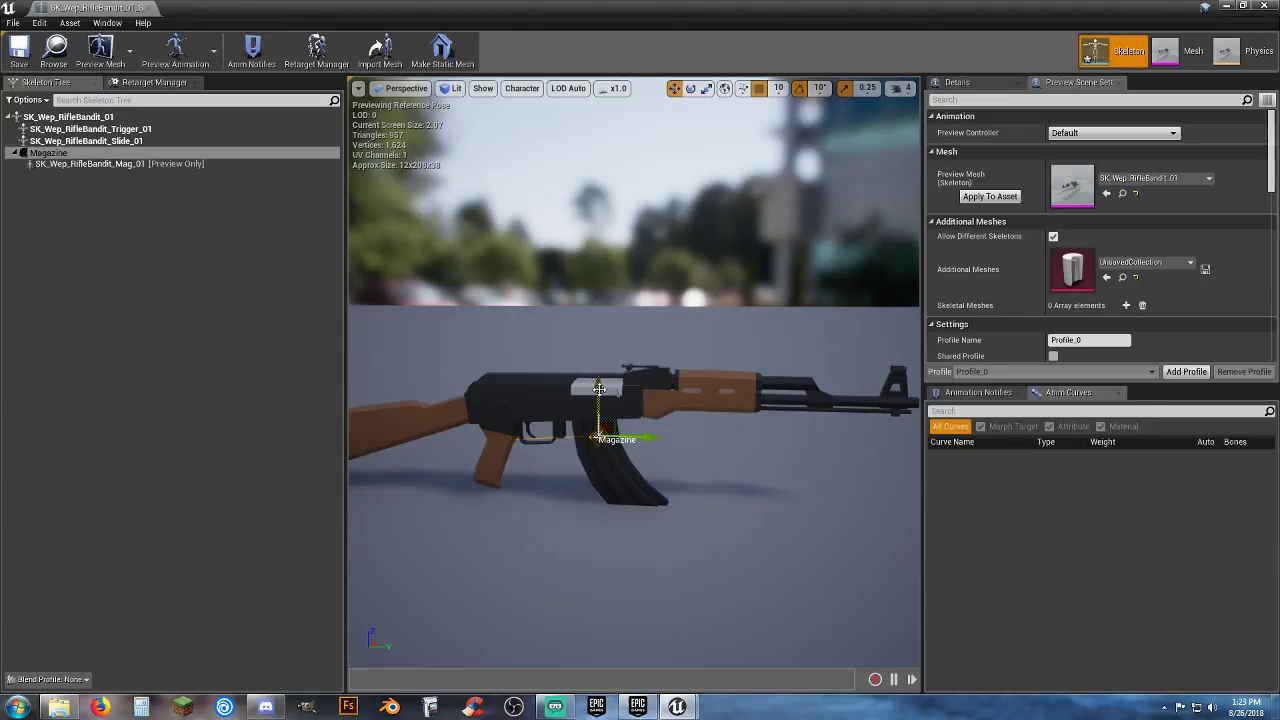
Step: Add a socket named Scope to the root bone SK_Wep_RifleBandit_01
click(78, 117)
right_click(78, 117)
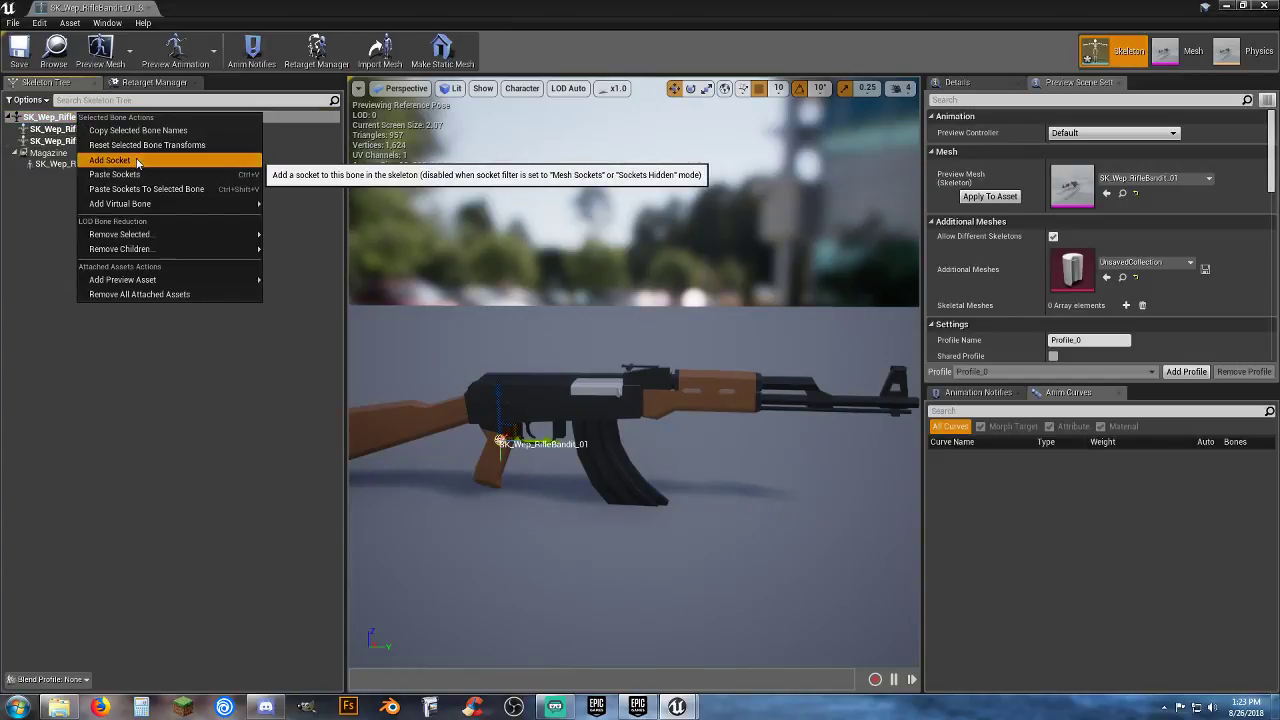
click(137, 160)
text(Sc)
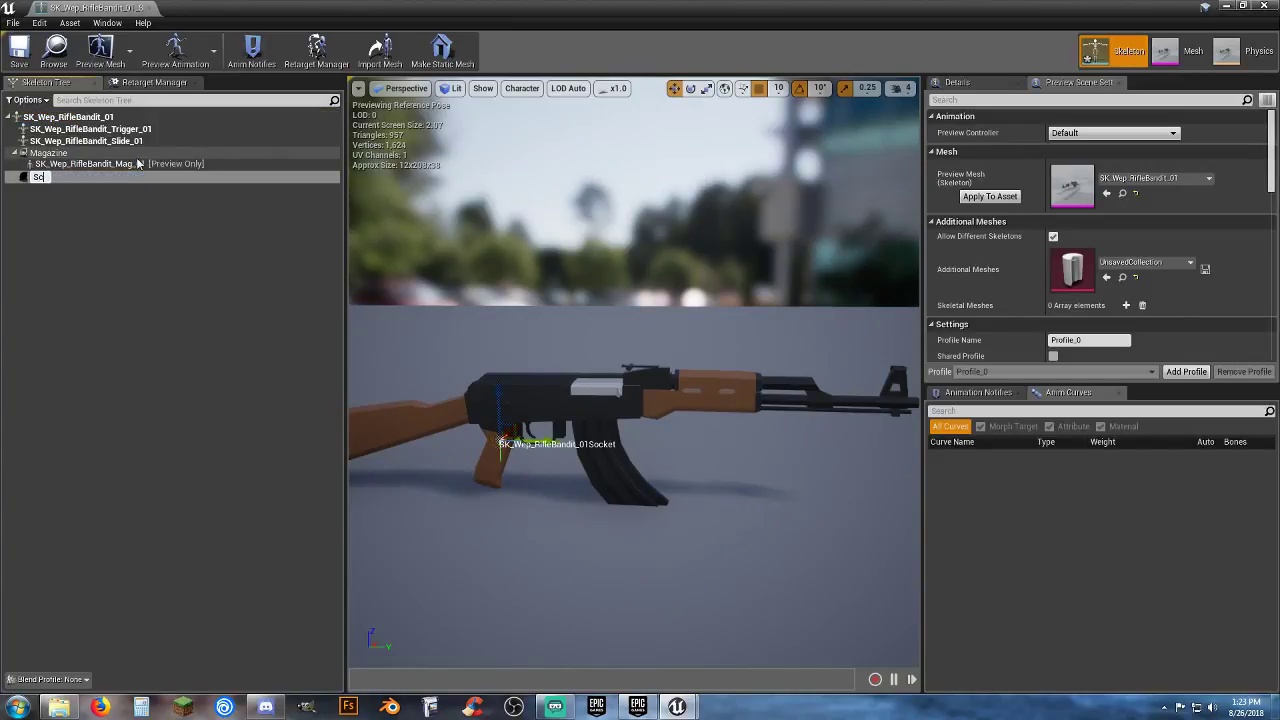
text(ope)
key(Return)
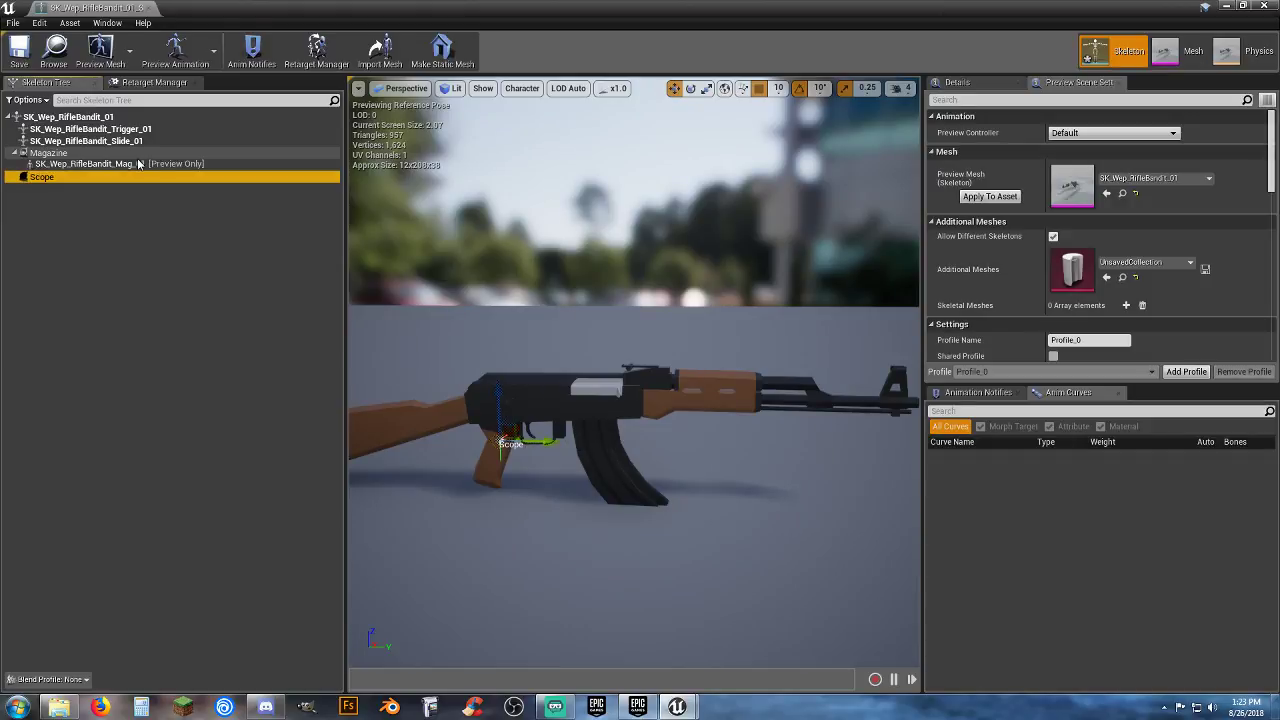
Step: Attach the static mesh SM_Wep_Attachment_Redot_01 to the Scope socket as a preview asset
right_click(87, 177)
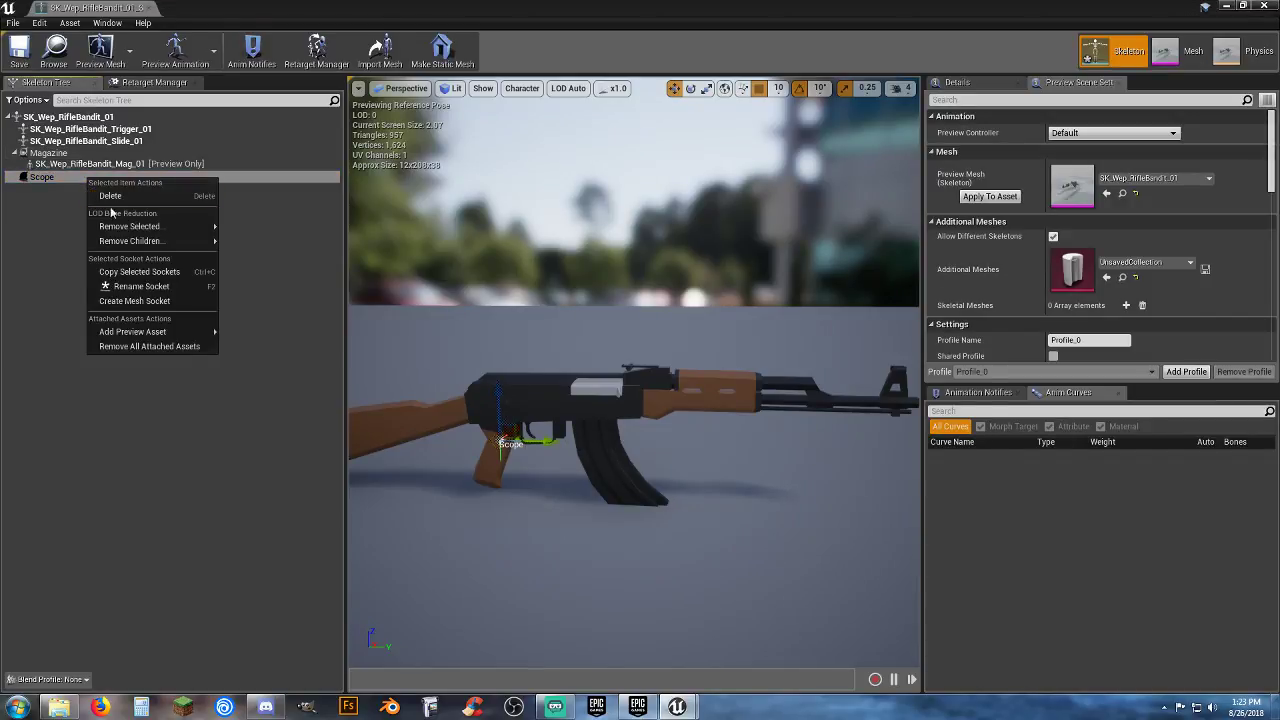
mouse_move(160, 332)
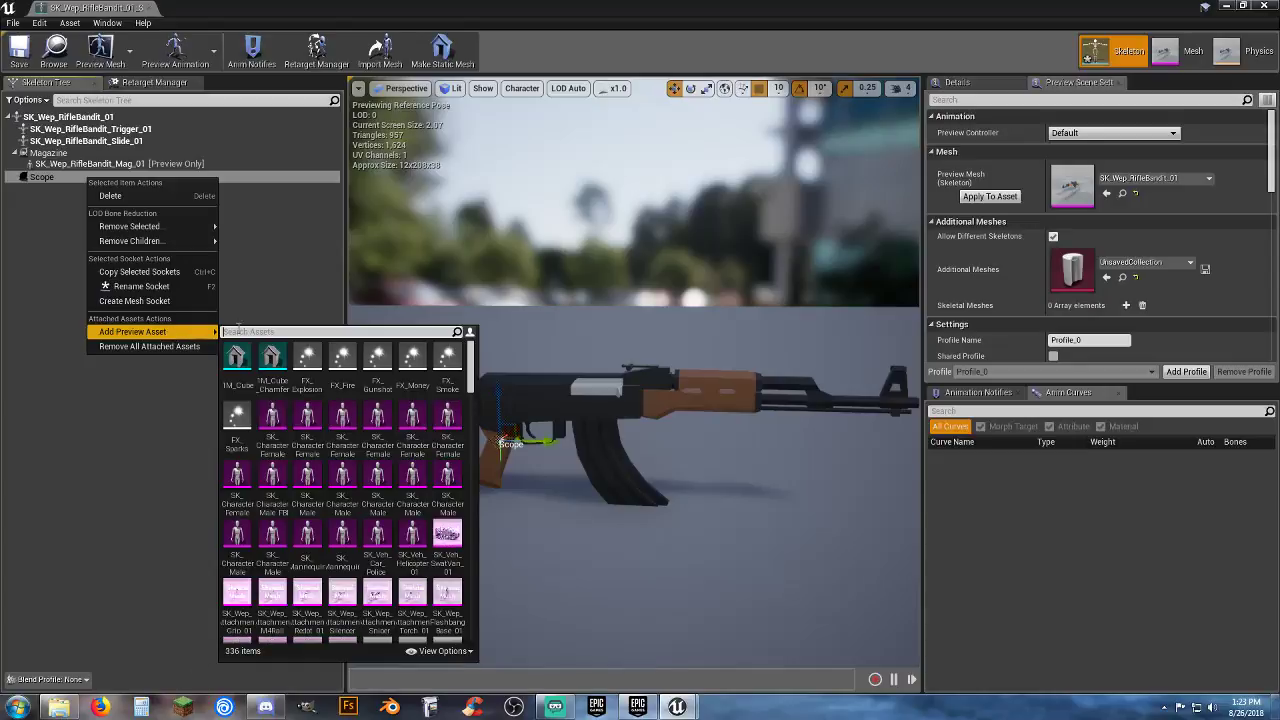
text(red)
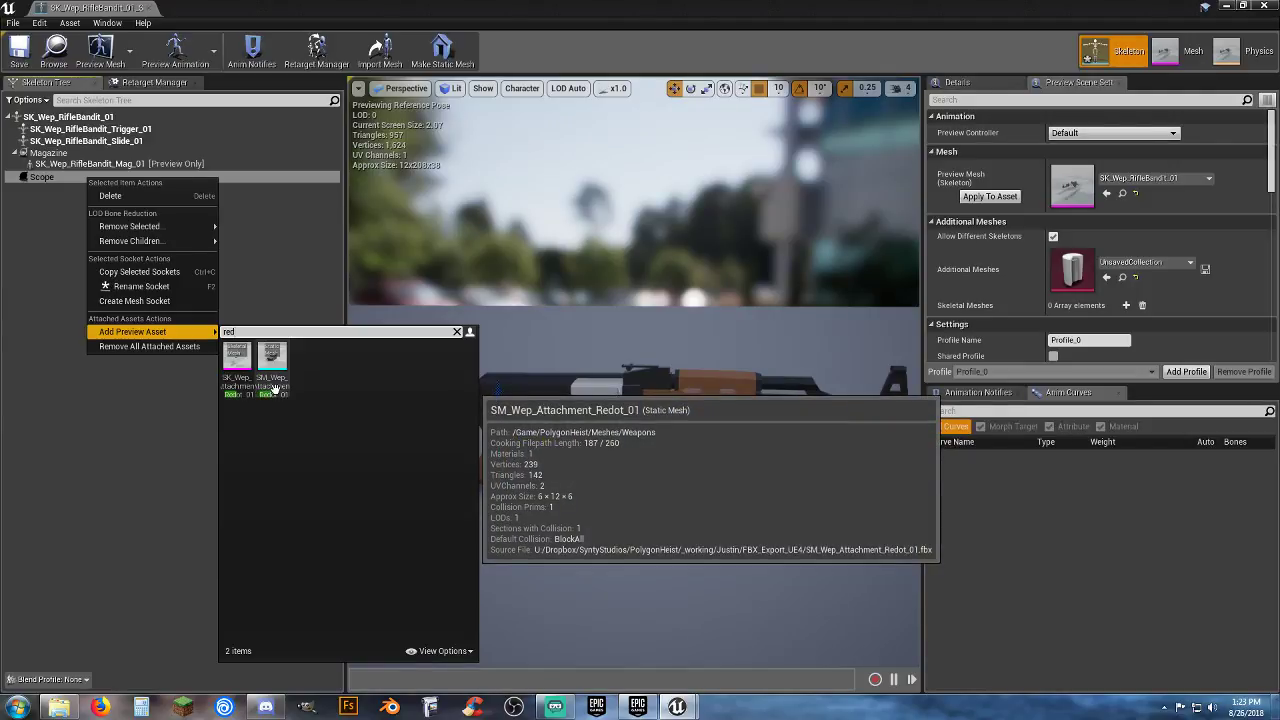
click(273, 388)
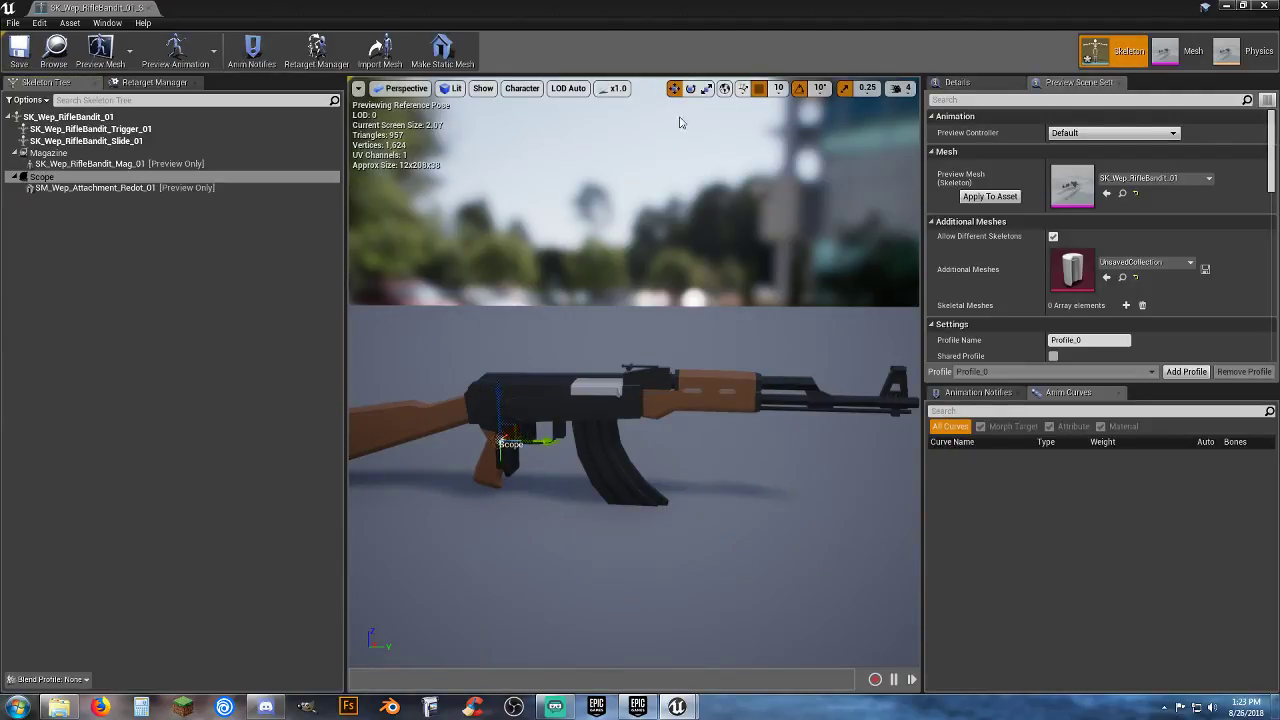
Step: Rotate the Scope socket -90° so the red dot sight stands upright, and move it on top of the rifle just behind the handguard
click(690, 88)
drag(537, 372, 428, 440)
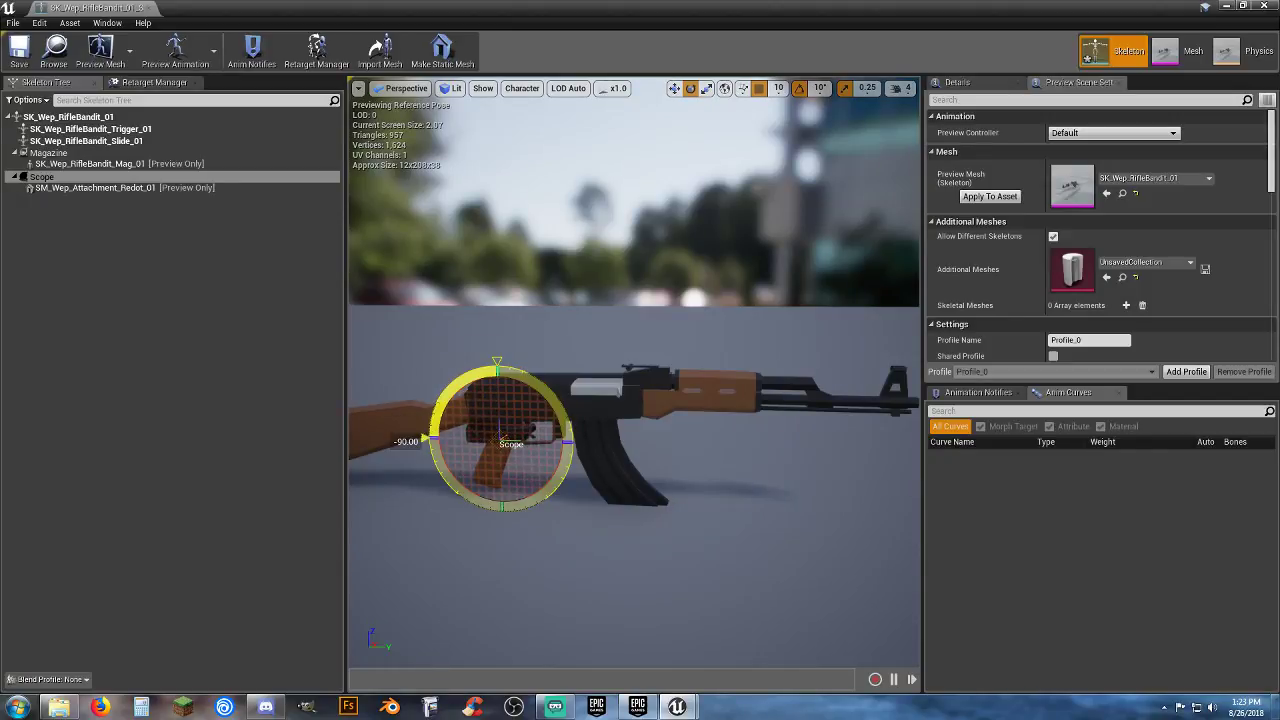
click(674, 88)
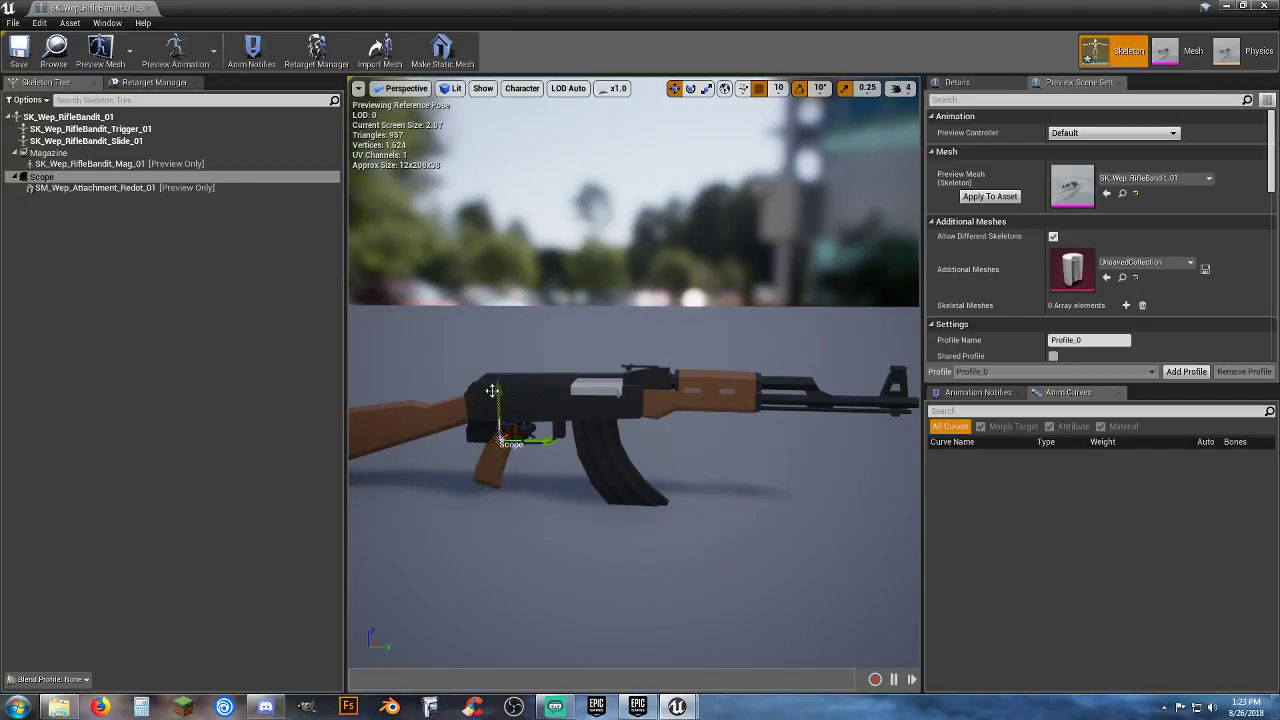
drag(492, 390, 492, 322)
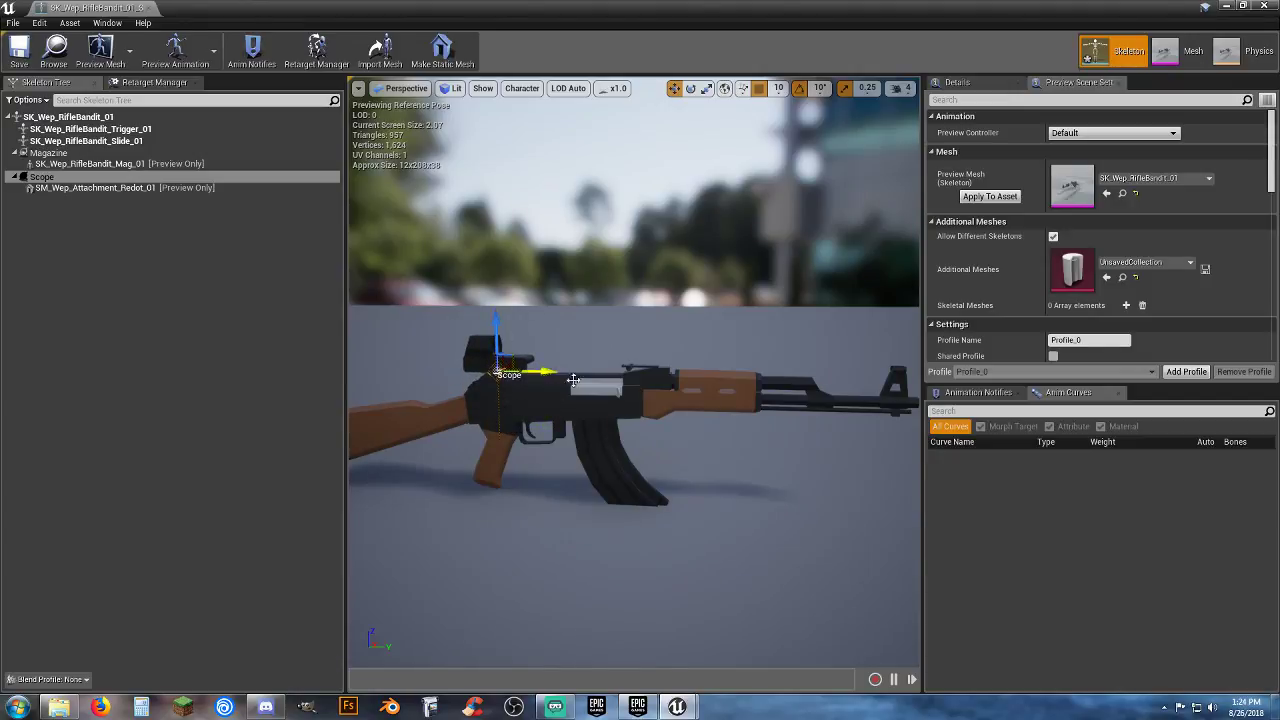
drag(573, 379, 692, 392)
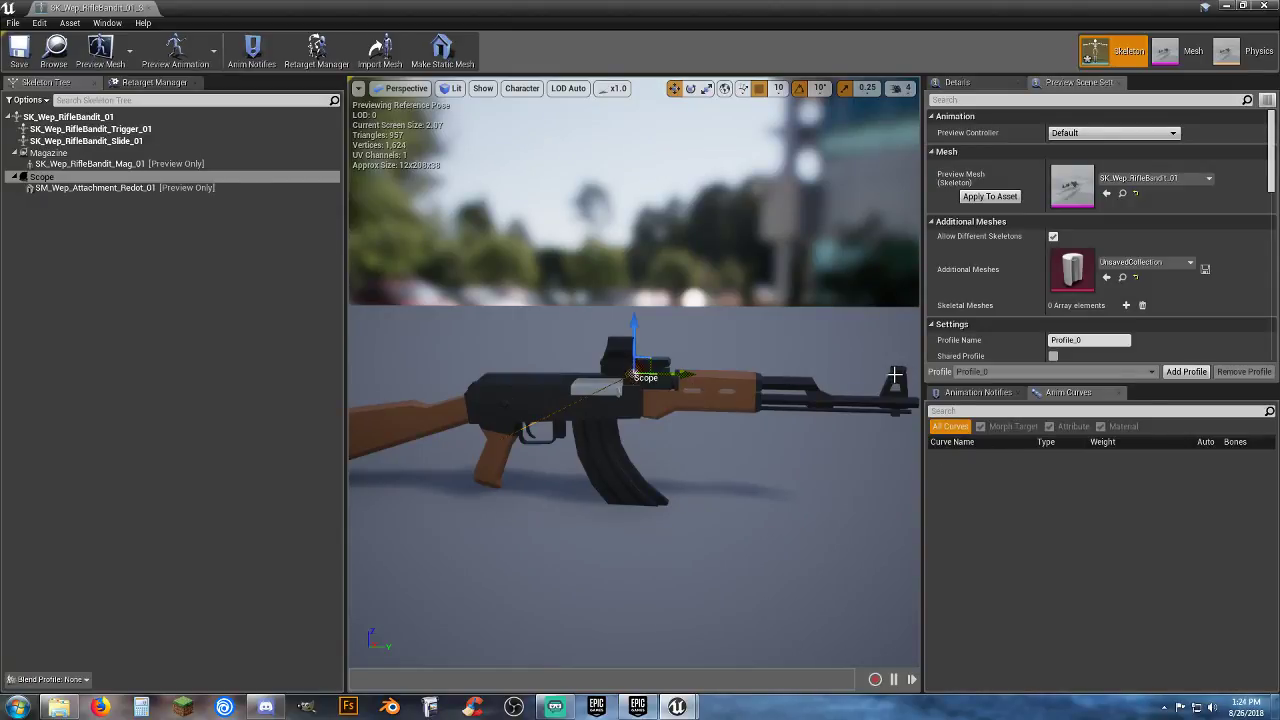
click(132, 239)
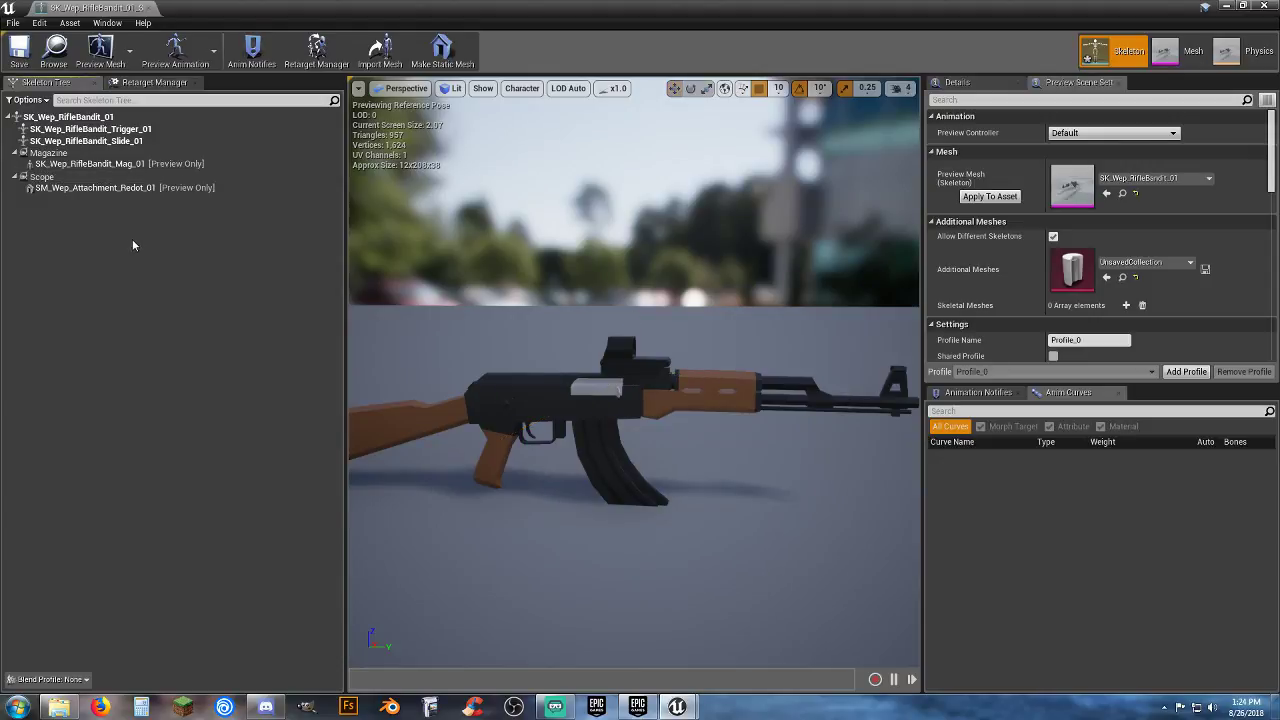
Step: Add a socket named Grip to the root bone SK_Wep_RifleBandit_01
click(73, 117)
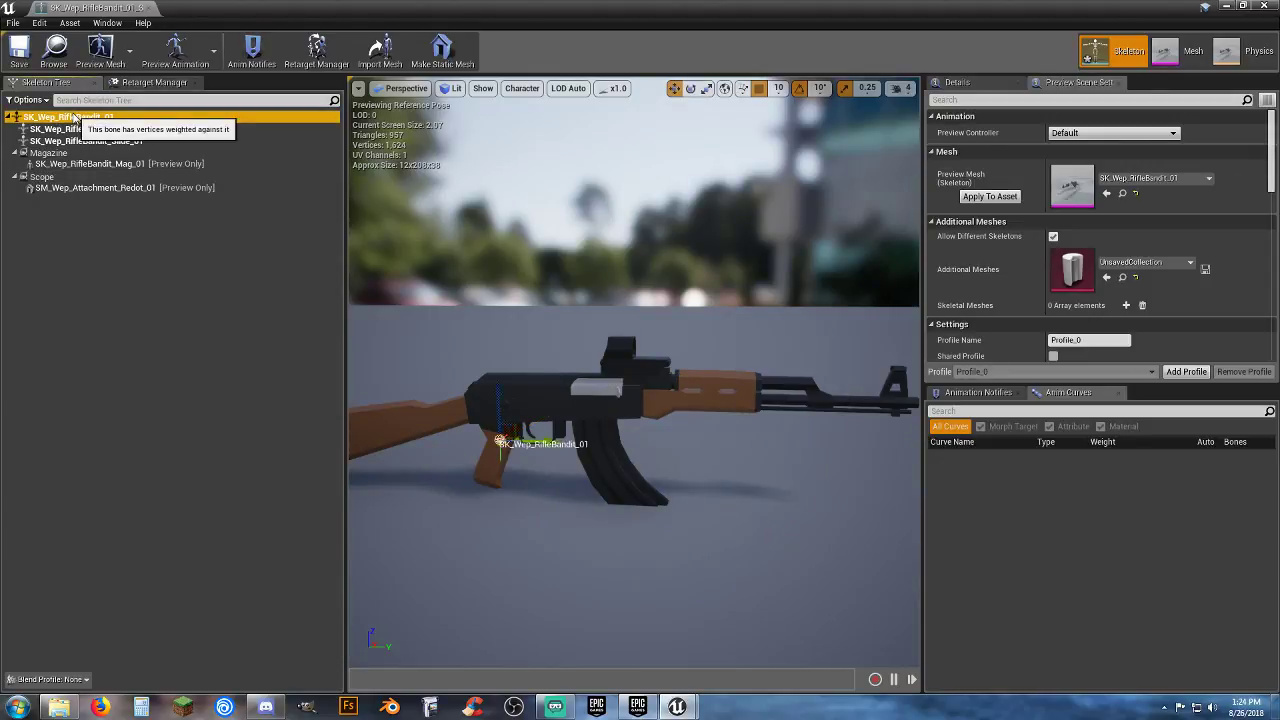
right_click(73, 117)
click(156, 164)
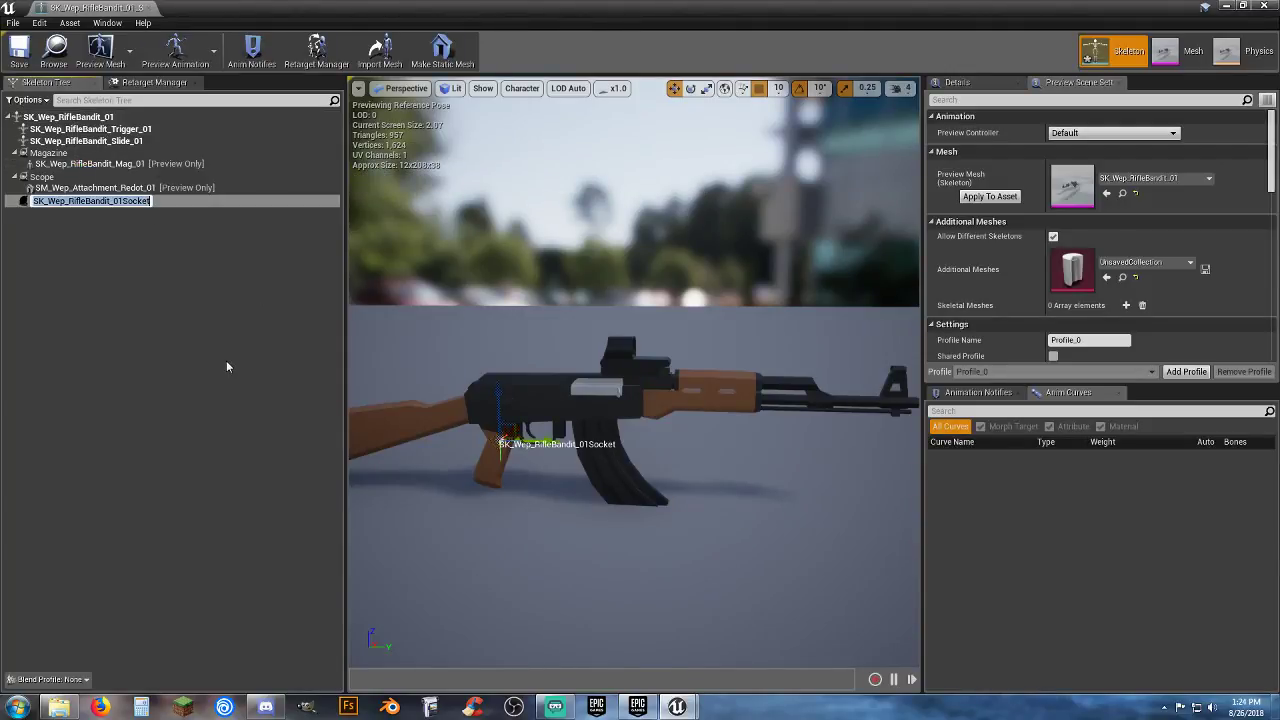
text(Grip)
key(Return)
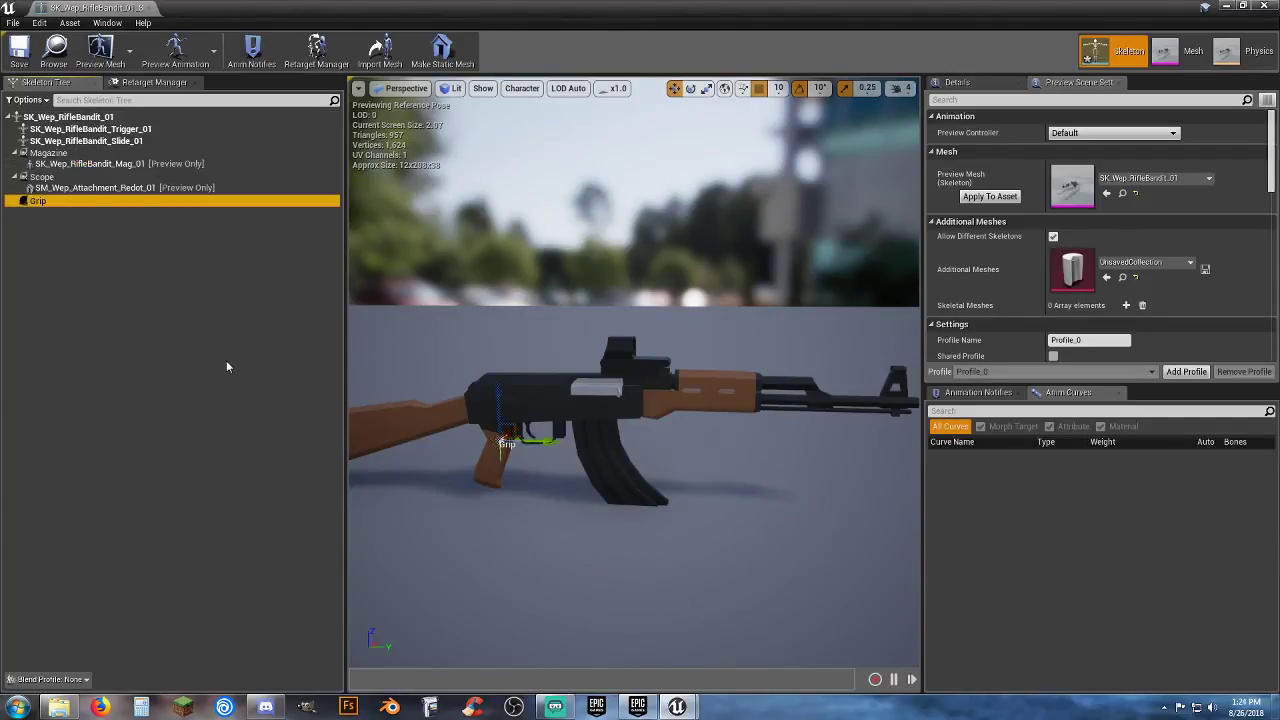
Step: Attach the static mesh SM_Wep_Attachment_Grip_01 to the Grip socket as a preview asset
right_click(74, 208)
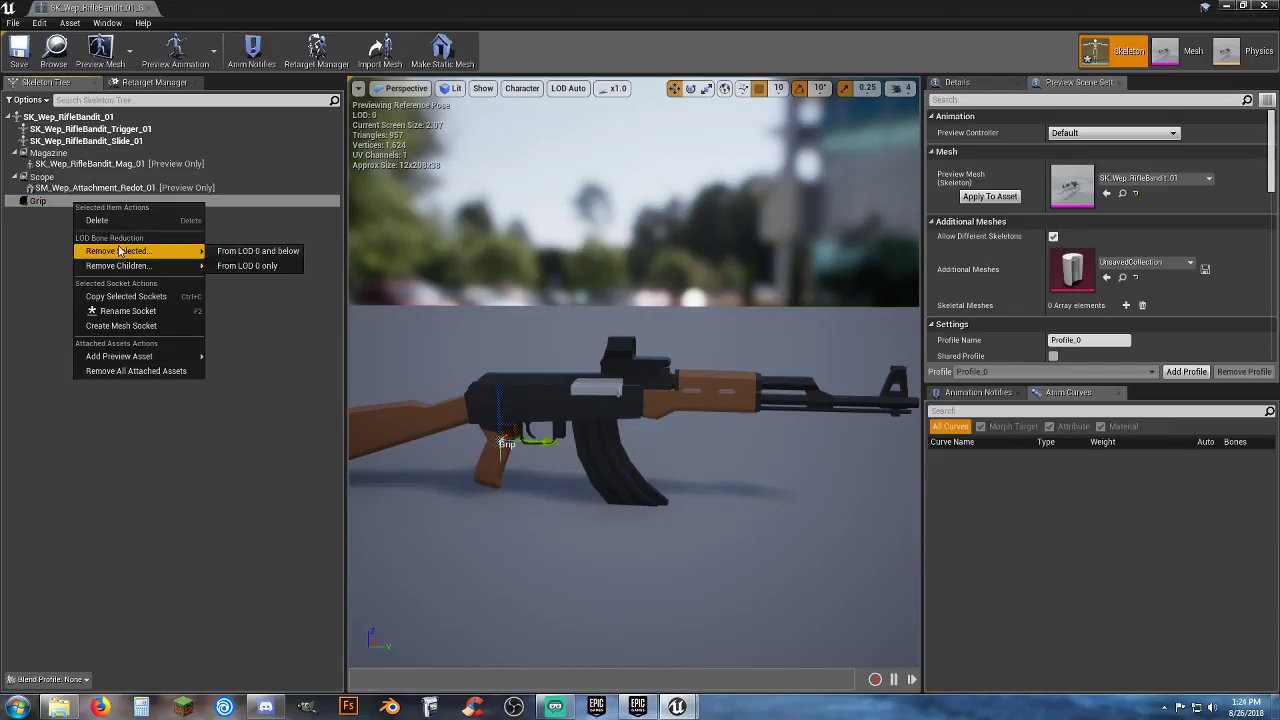
mouse_move(195, 363)
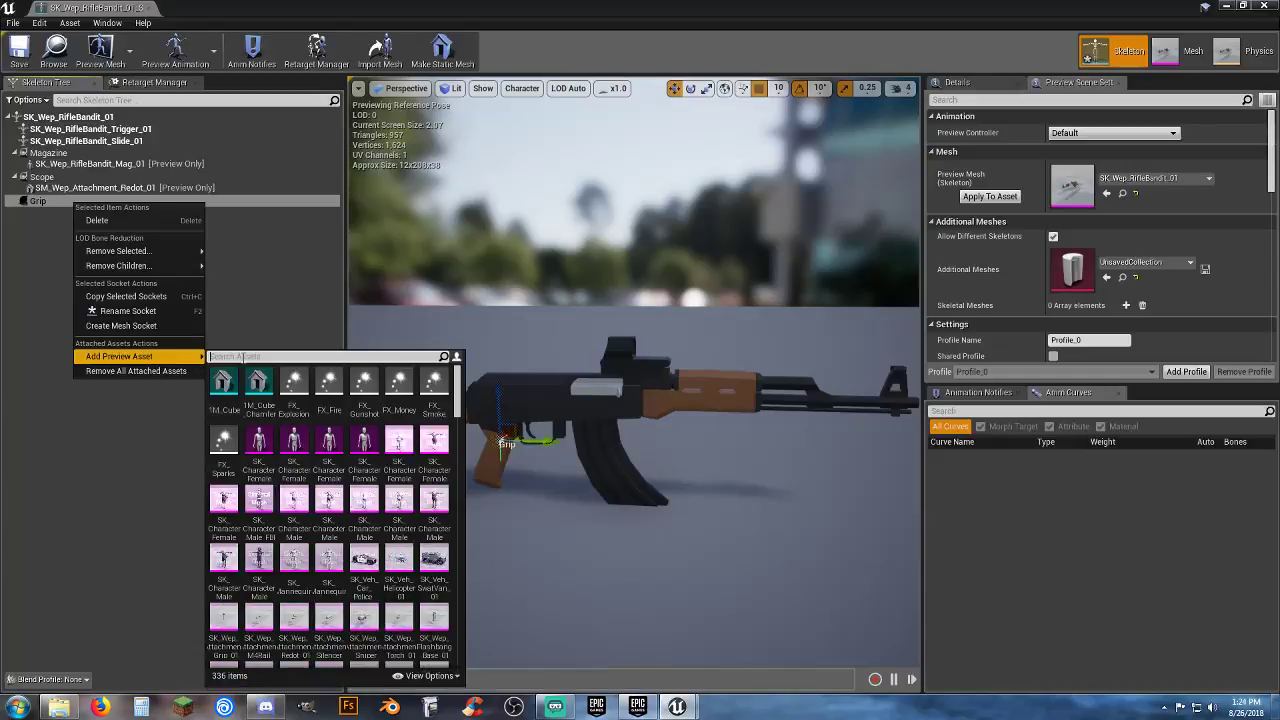
text(gr)
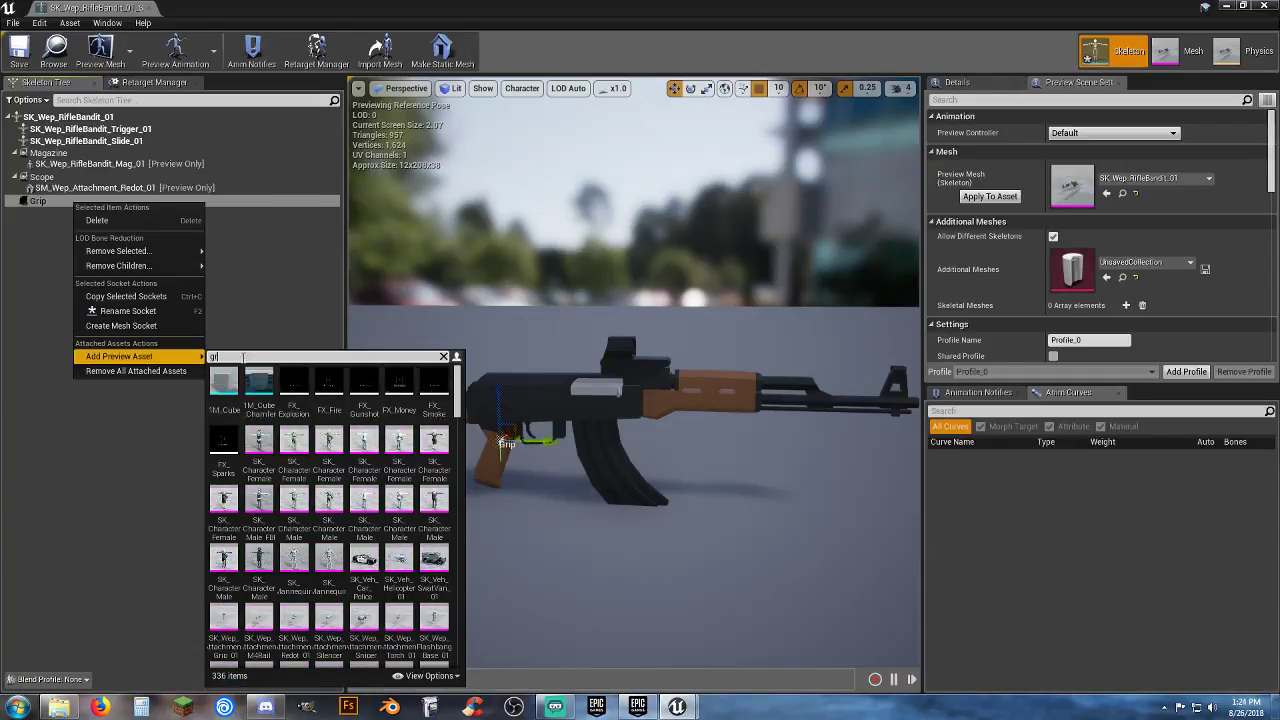
text(i)
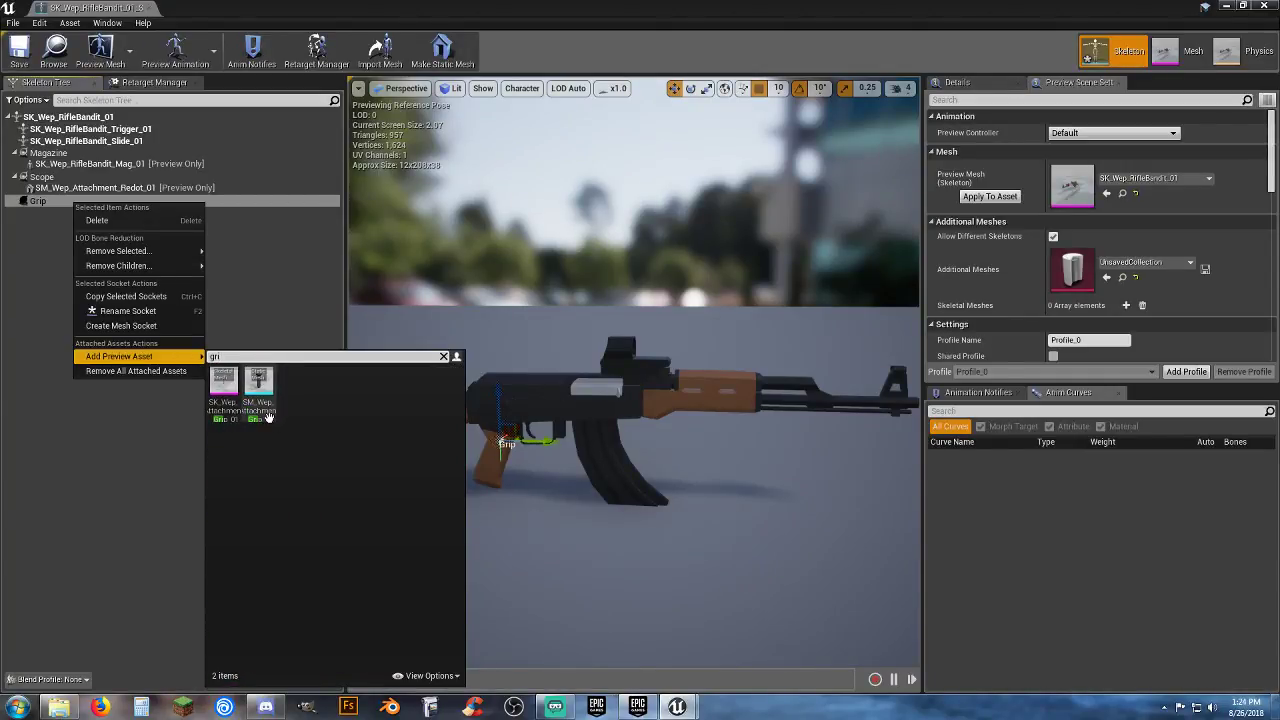
click(263, 413)
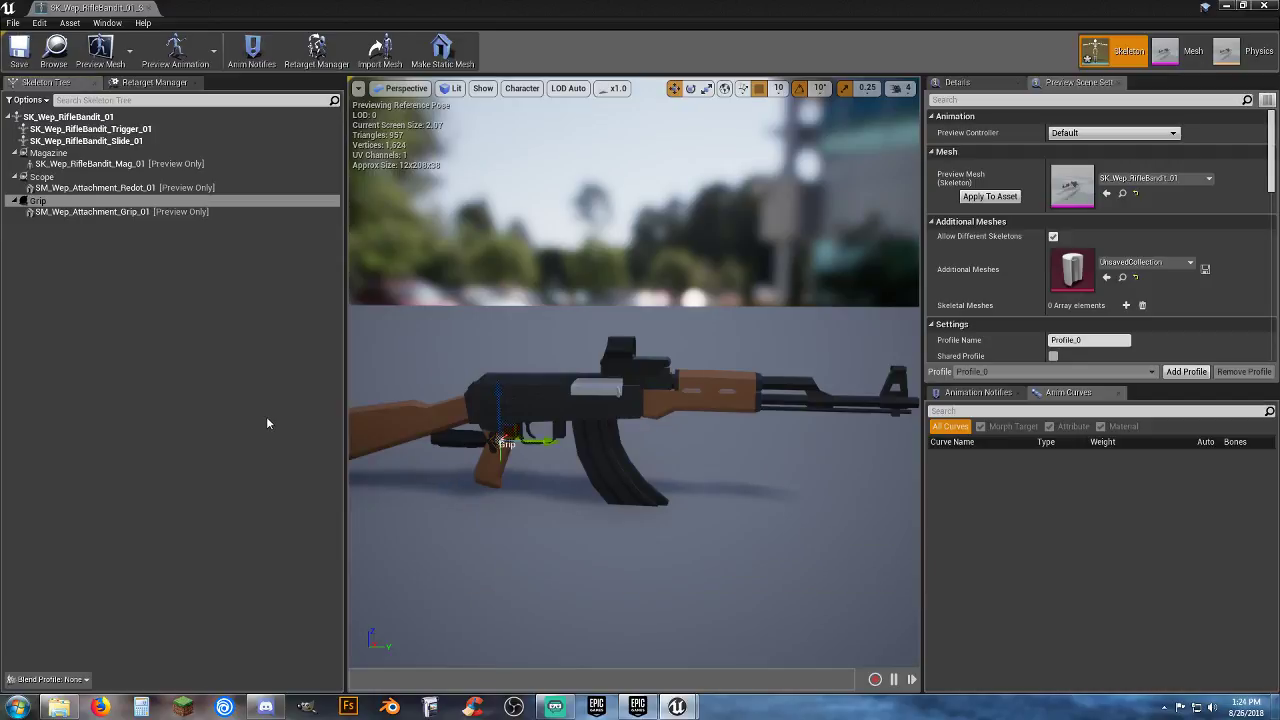
Step: Rotate the Grip socket so the foregrip points down, and move it forward and up against the underside of the wooden handguard
click(690, 88)
drag(546, 375, 432, 430)
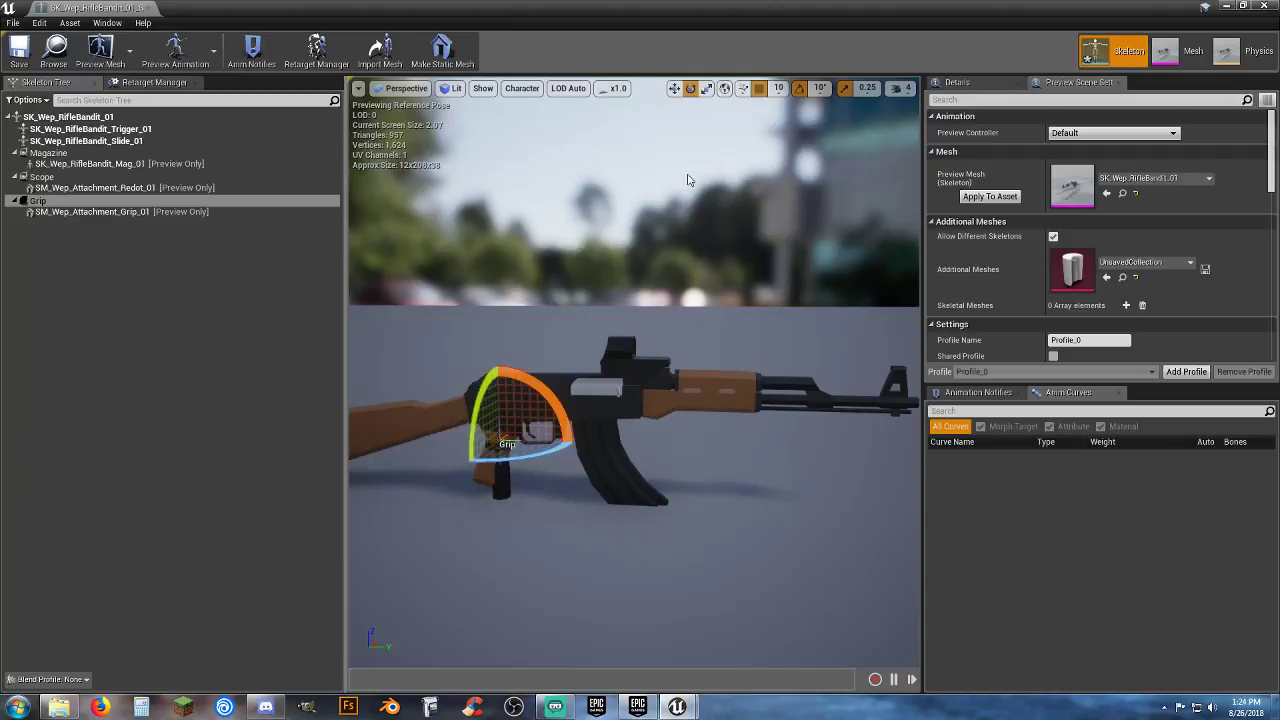
click(674, 88)
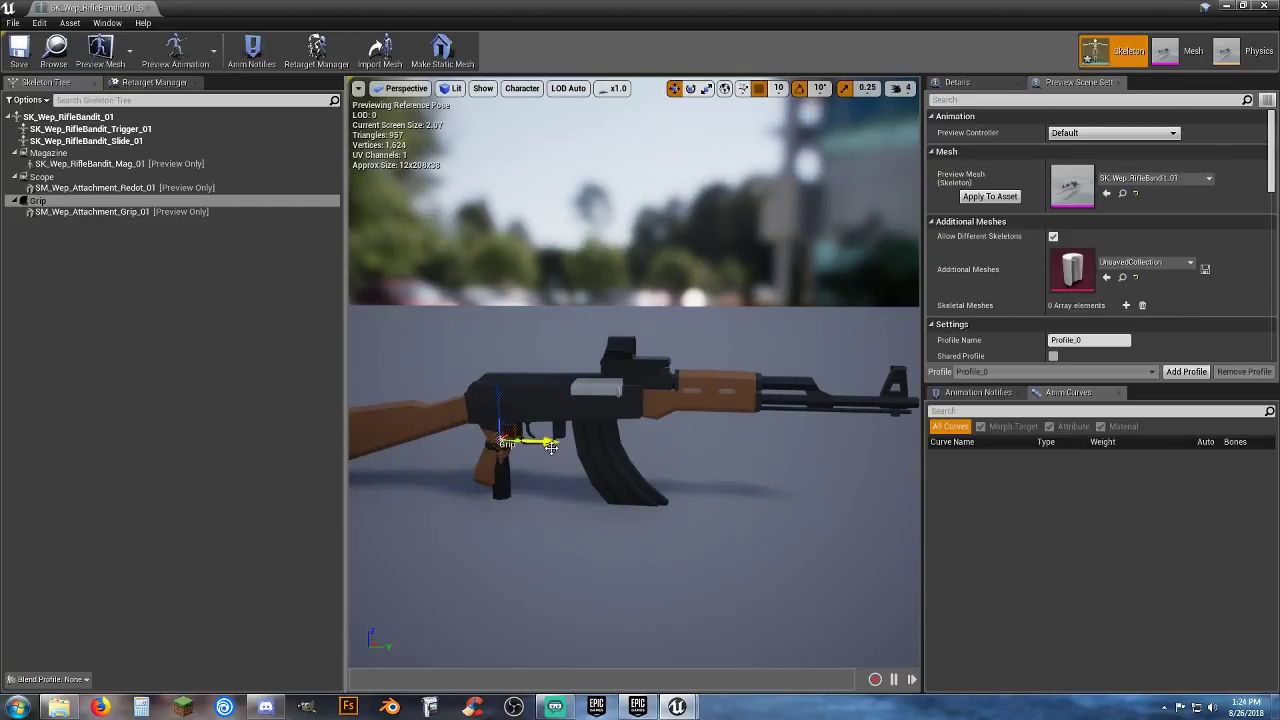
drag(551, 447, 751, 450)
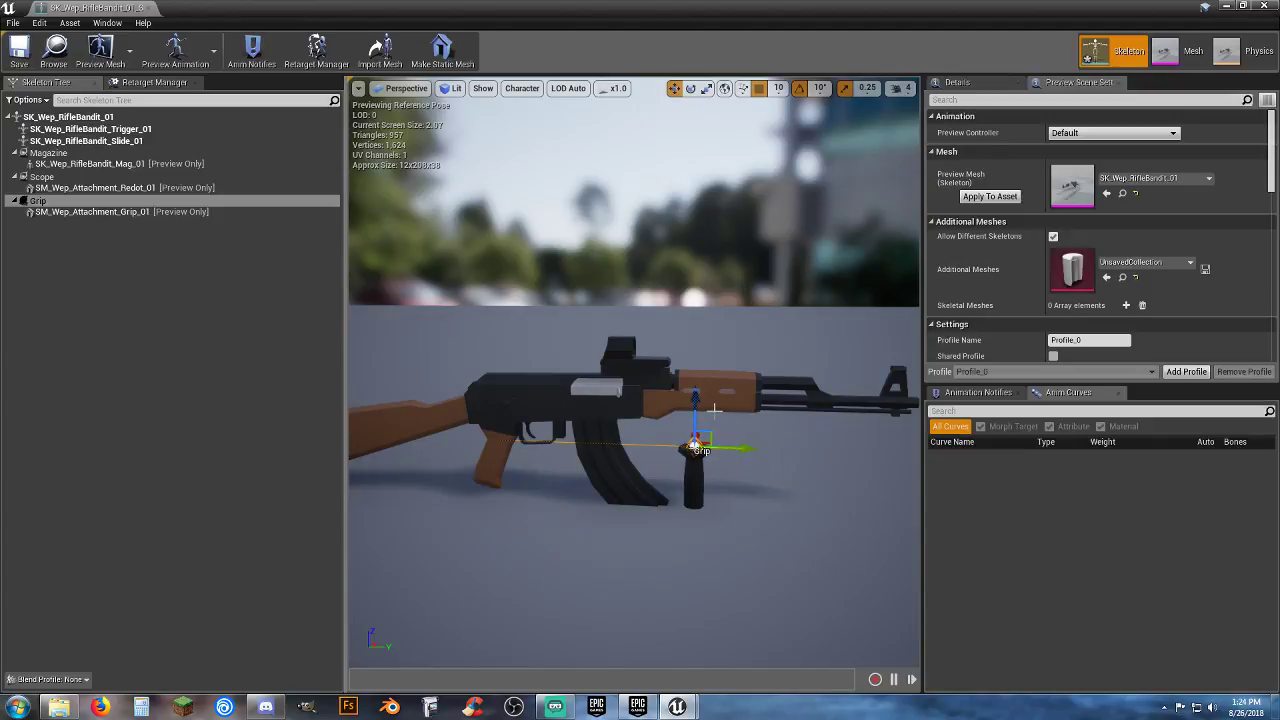
drag(695, 400, 695, 365)
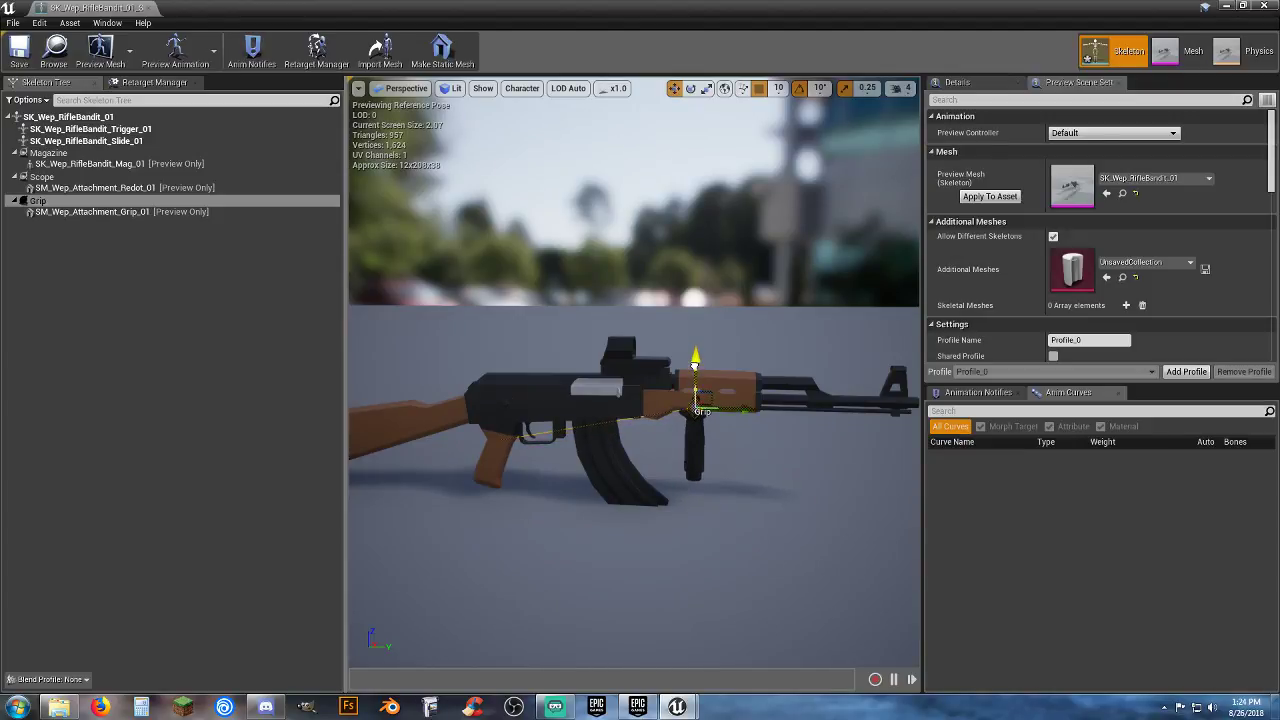
click(158, 235)
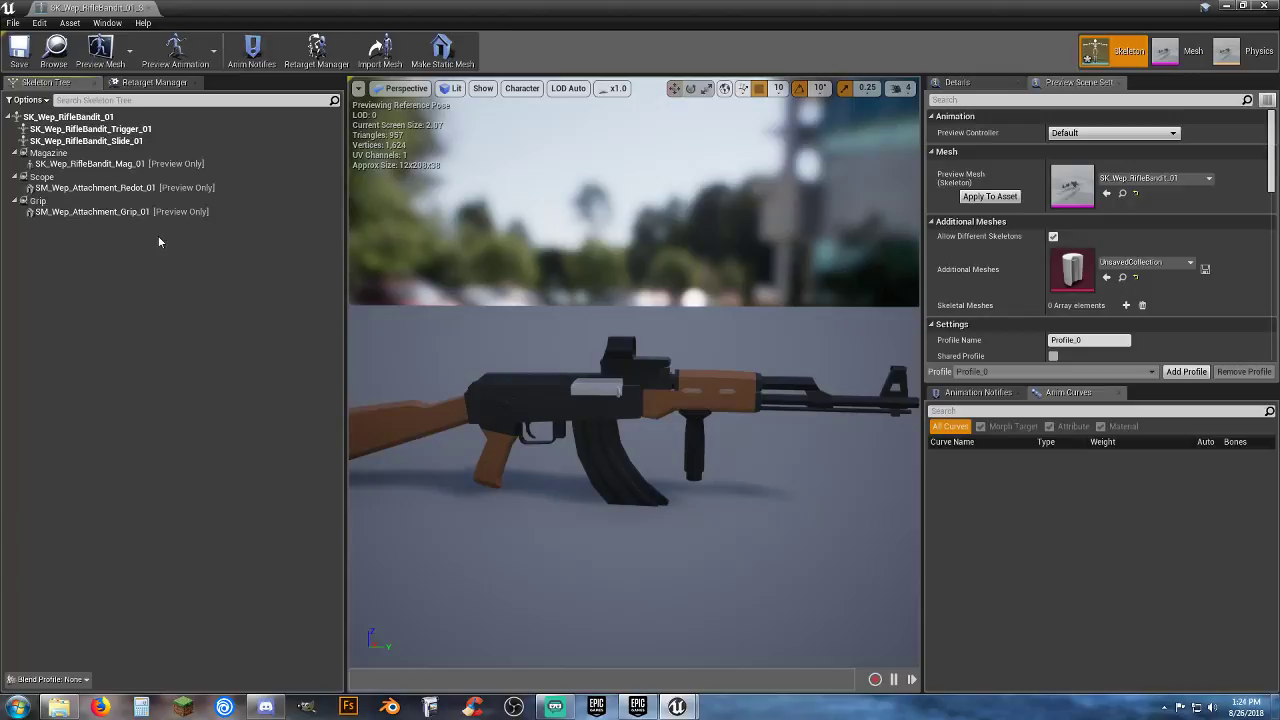
Step: Add a socket named Light to the root bone SK_Wep_RifleBandit_01
click(98, 118)
right_click(97, 118)
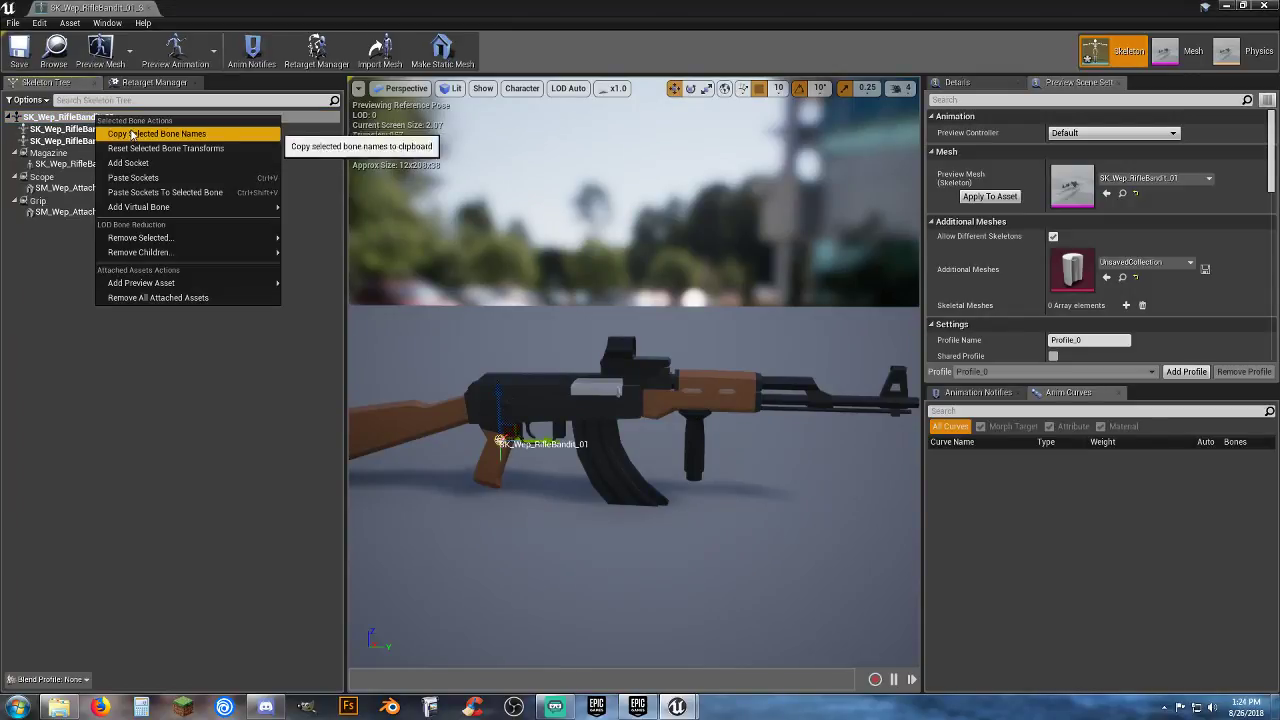
click(140, 163)
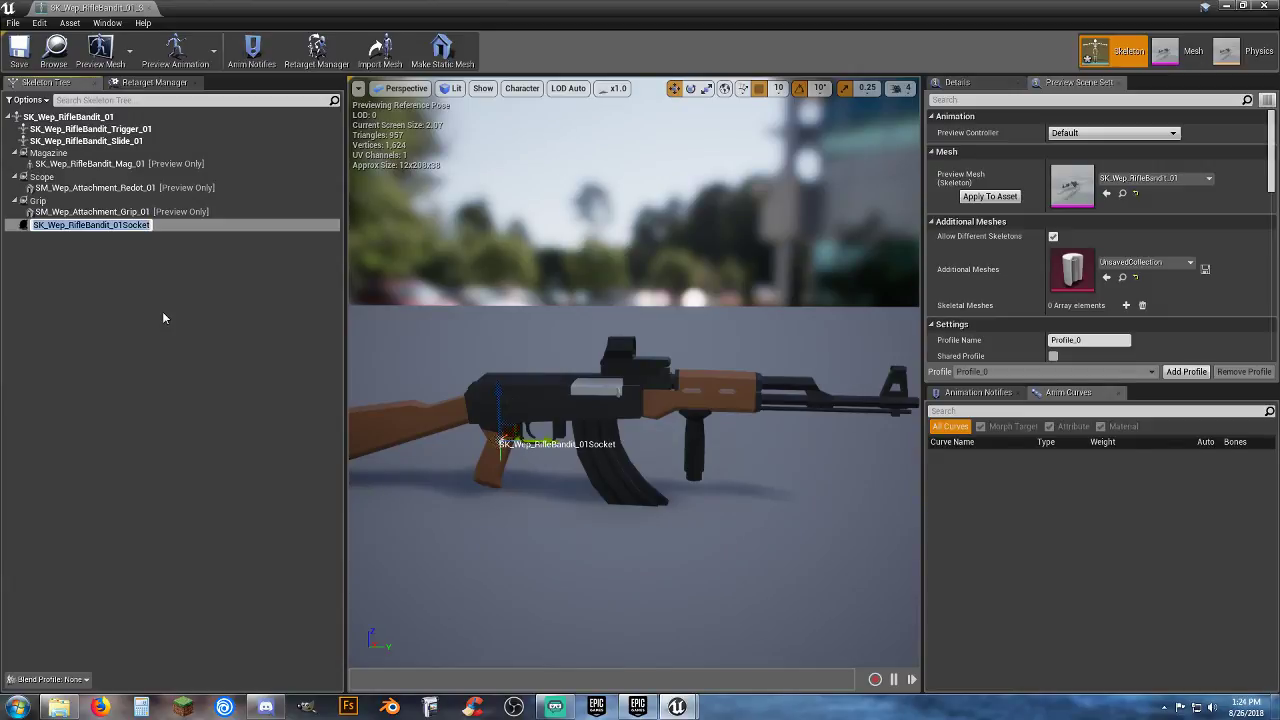
text(Light)
key(Return)
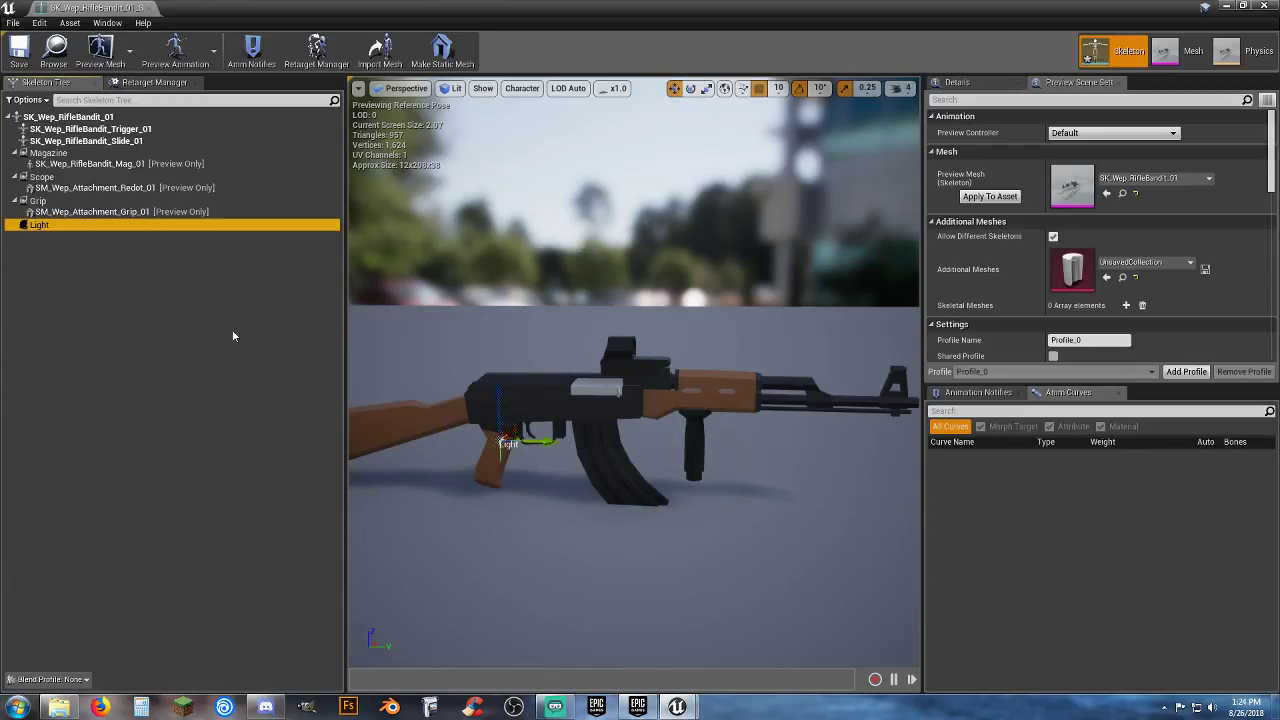
Step: Attach the mesh SM_Wep_Attachment_Torch_01 to the Light socket as a preview asset
right_click(160, 225)
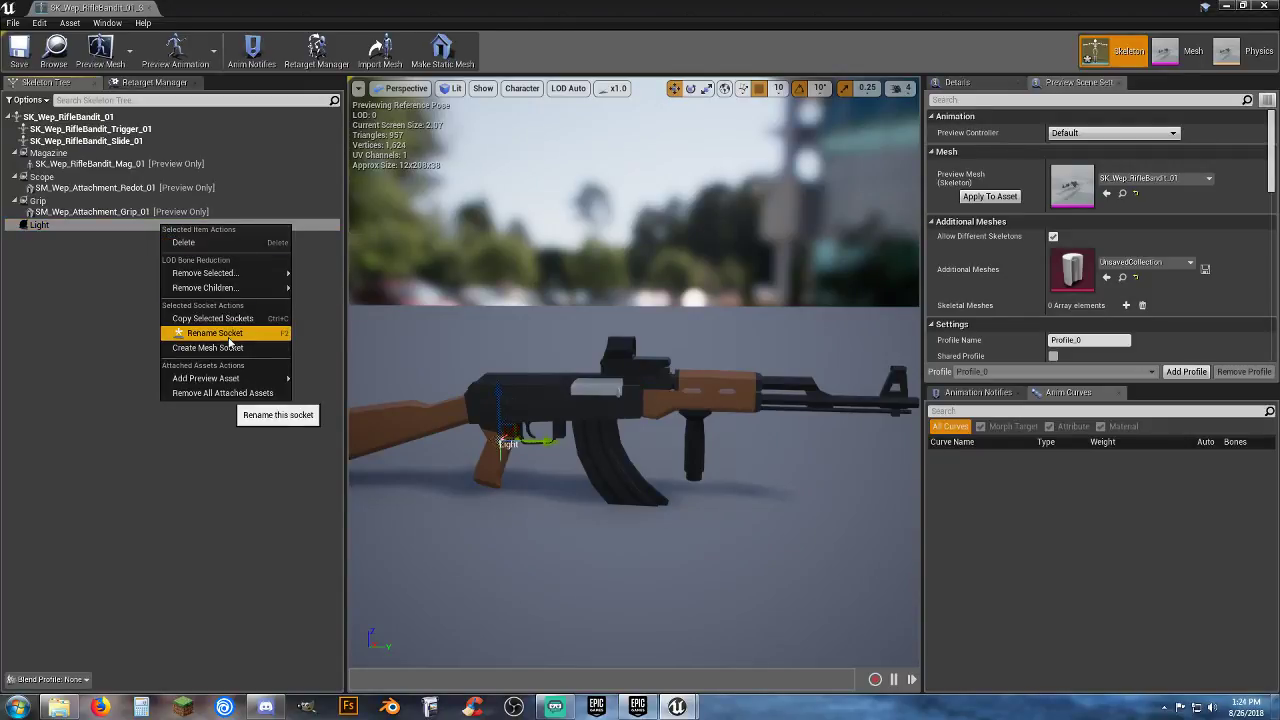
mouse_move(236, 291)
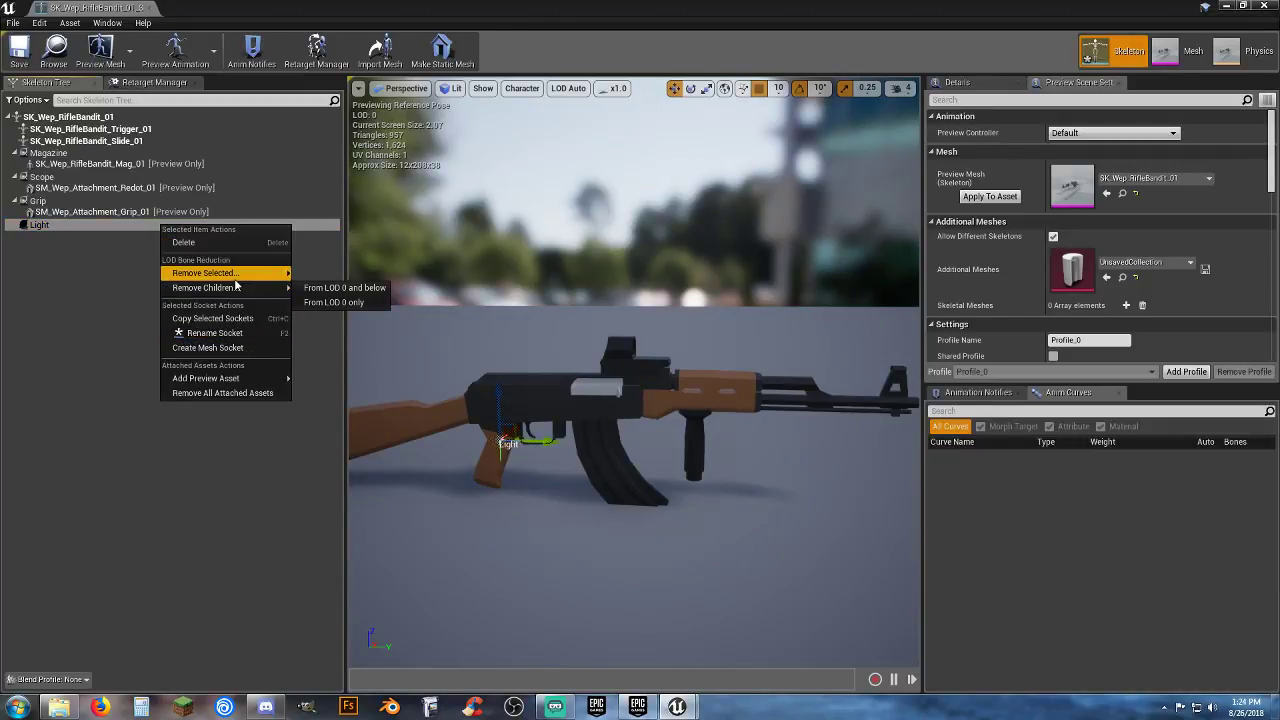
mouse_move(269, 378)
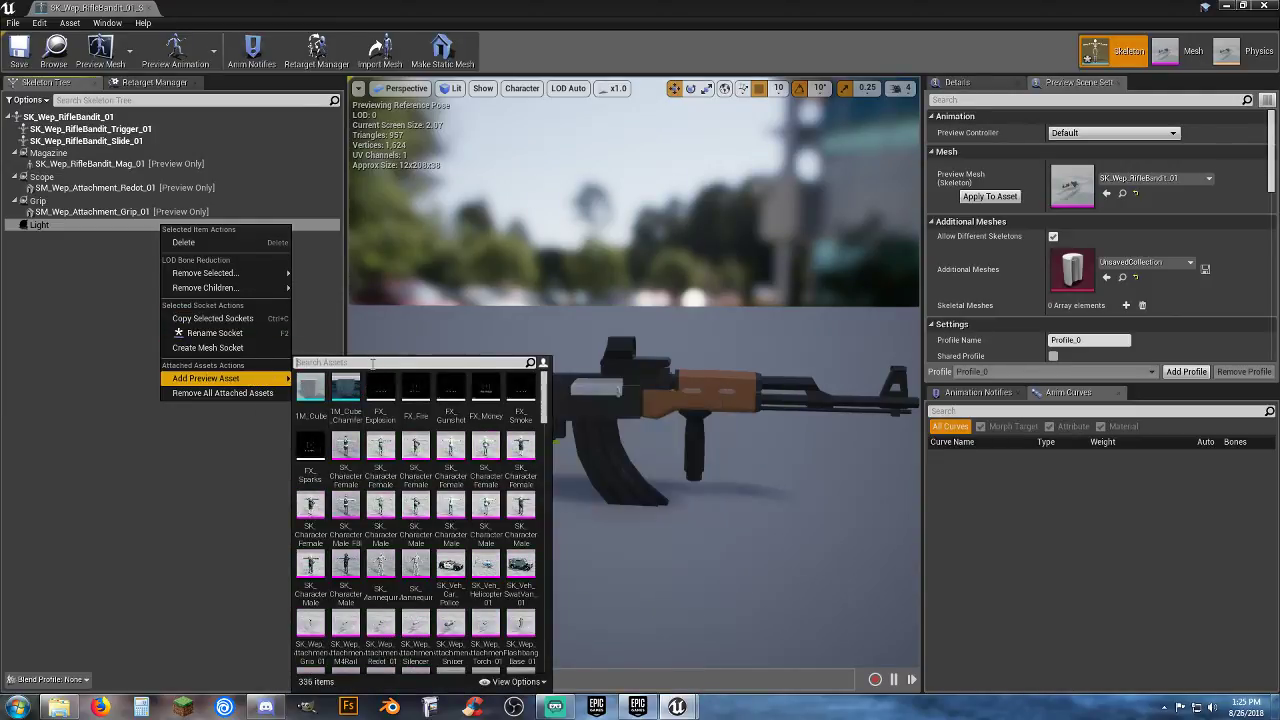
text(torch)
click(346, 390)
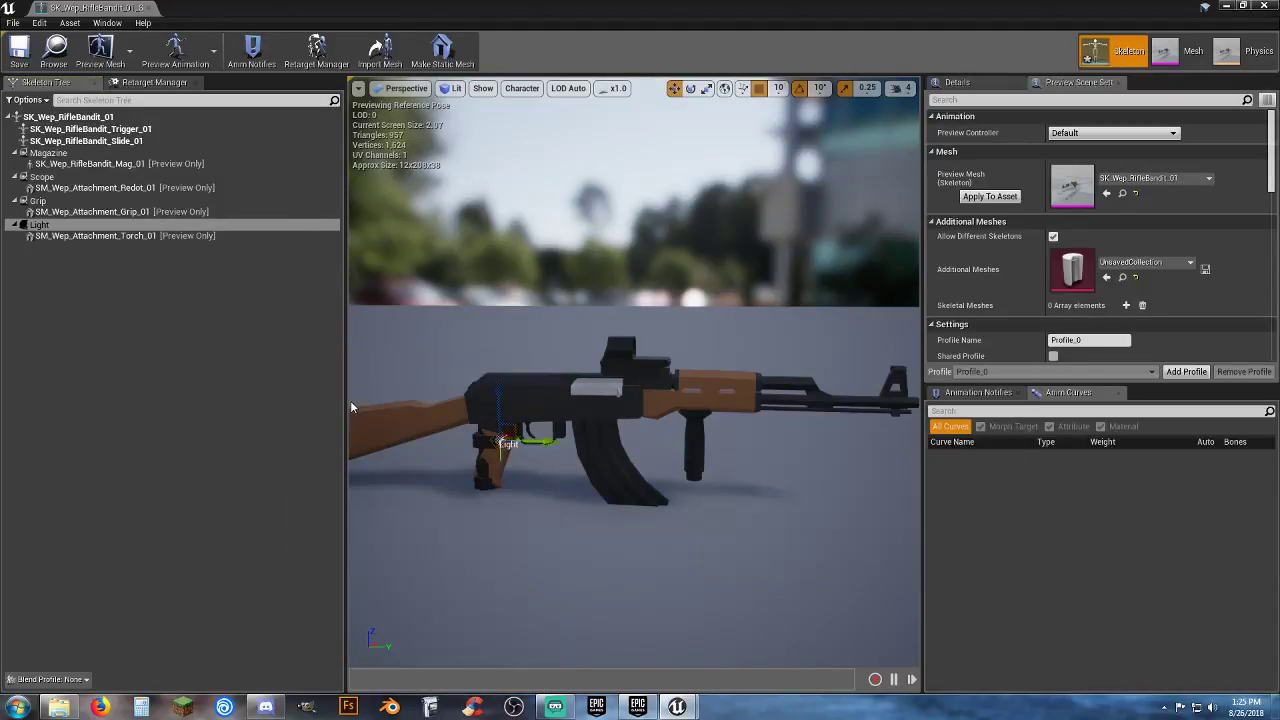
Step: Rotate the Light socket so the torch points forward, and move it forward and up to just below the barrel
click(690, 88)
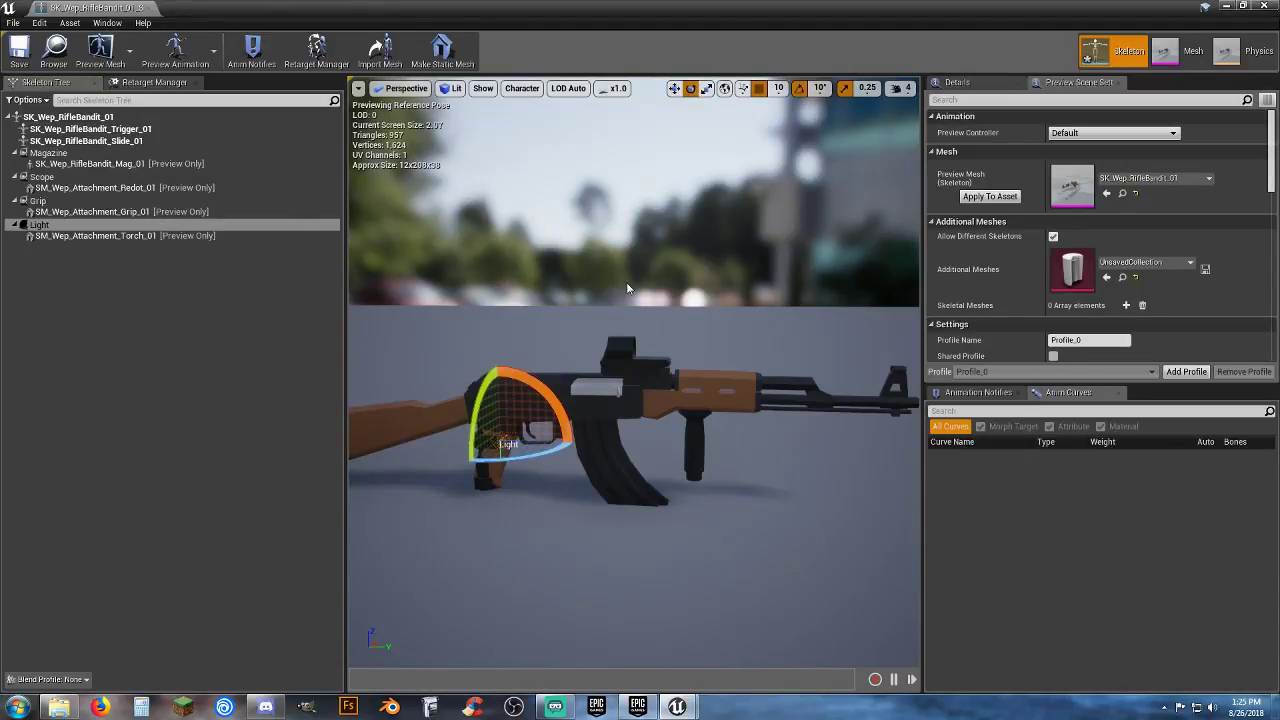
drag(555, 419, 410, 440)
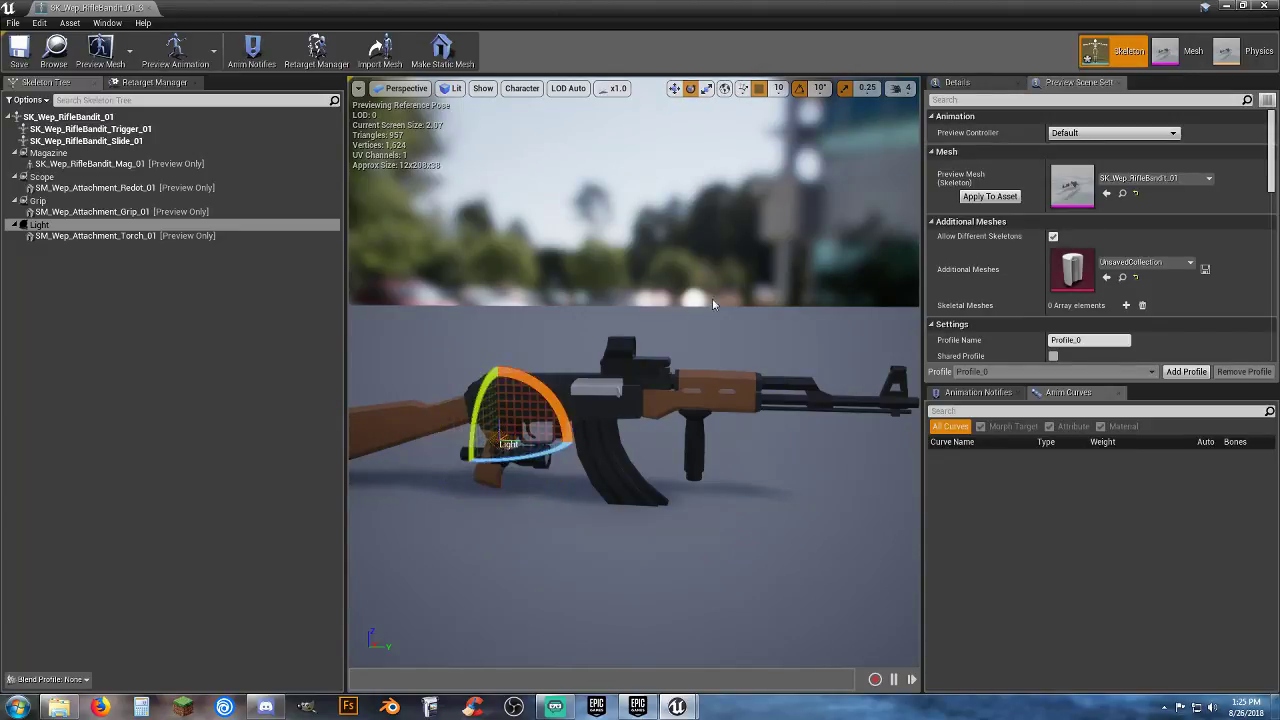
click(674, 88)
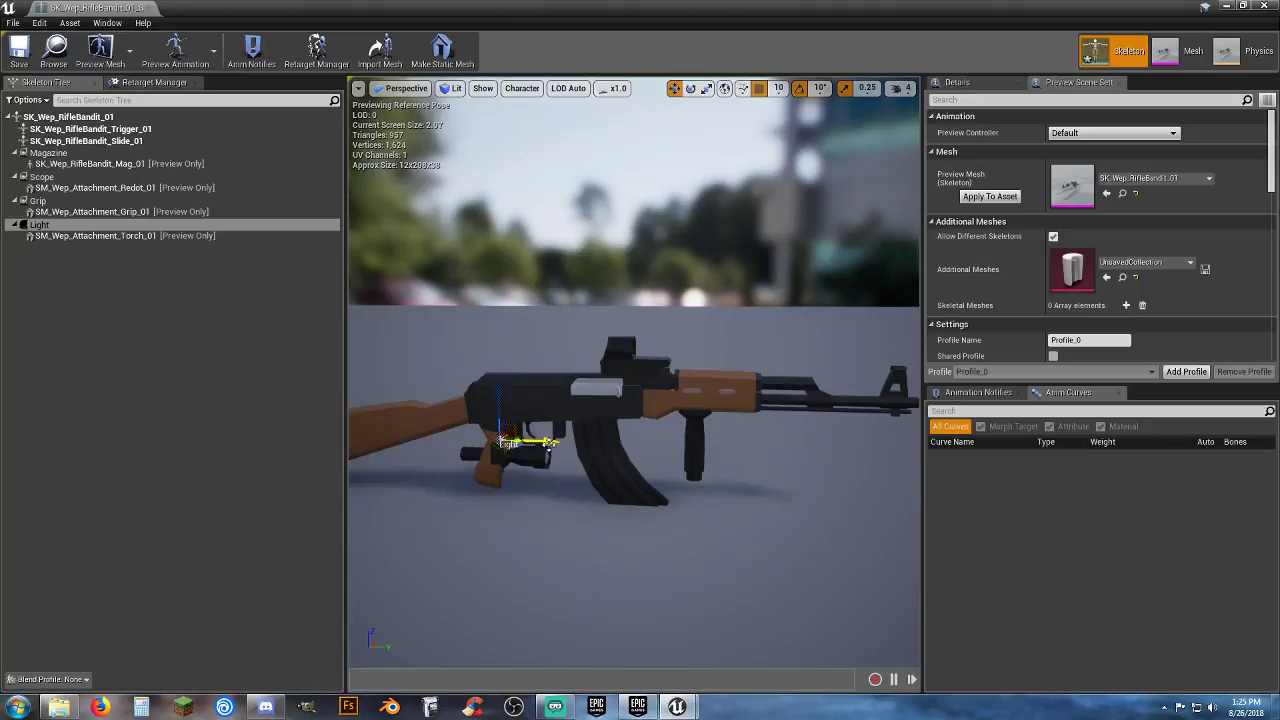
drag(548, 440, 889, 465)
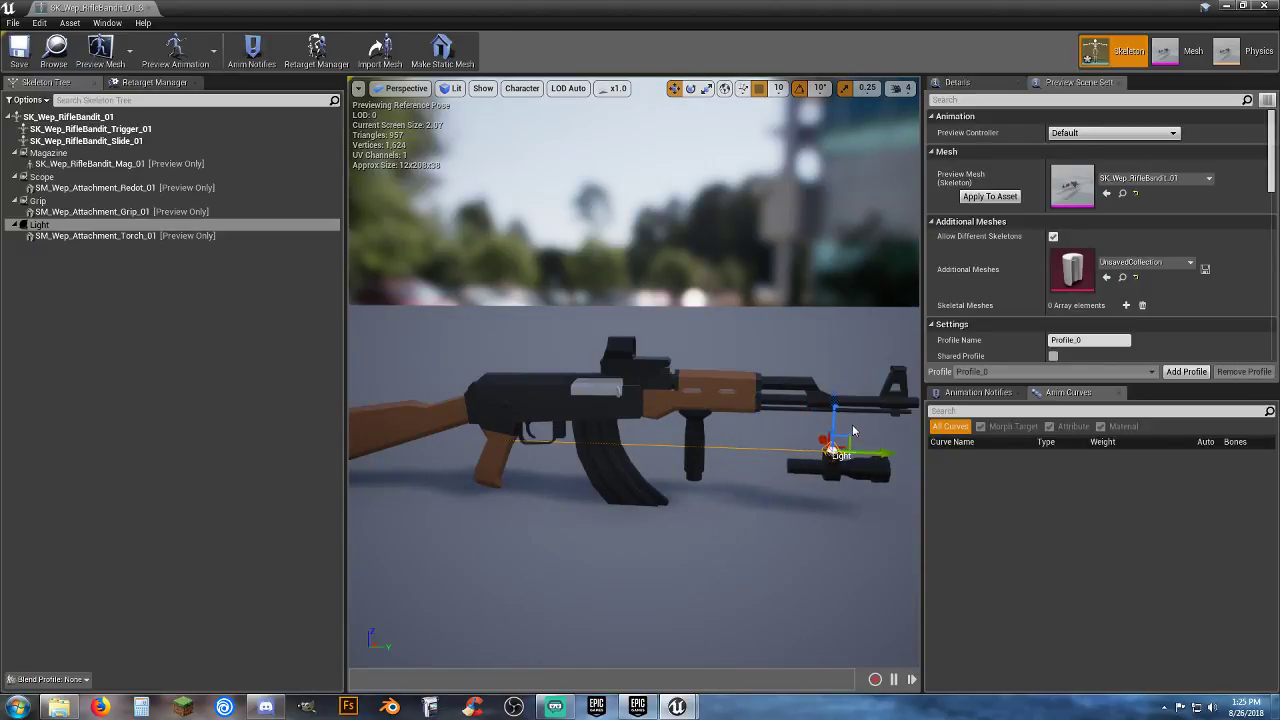
drag(835, 400, 831, 358)
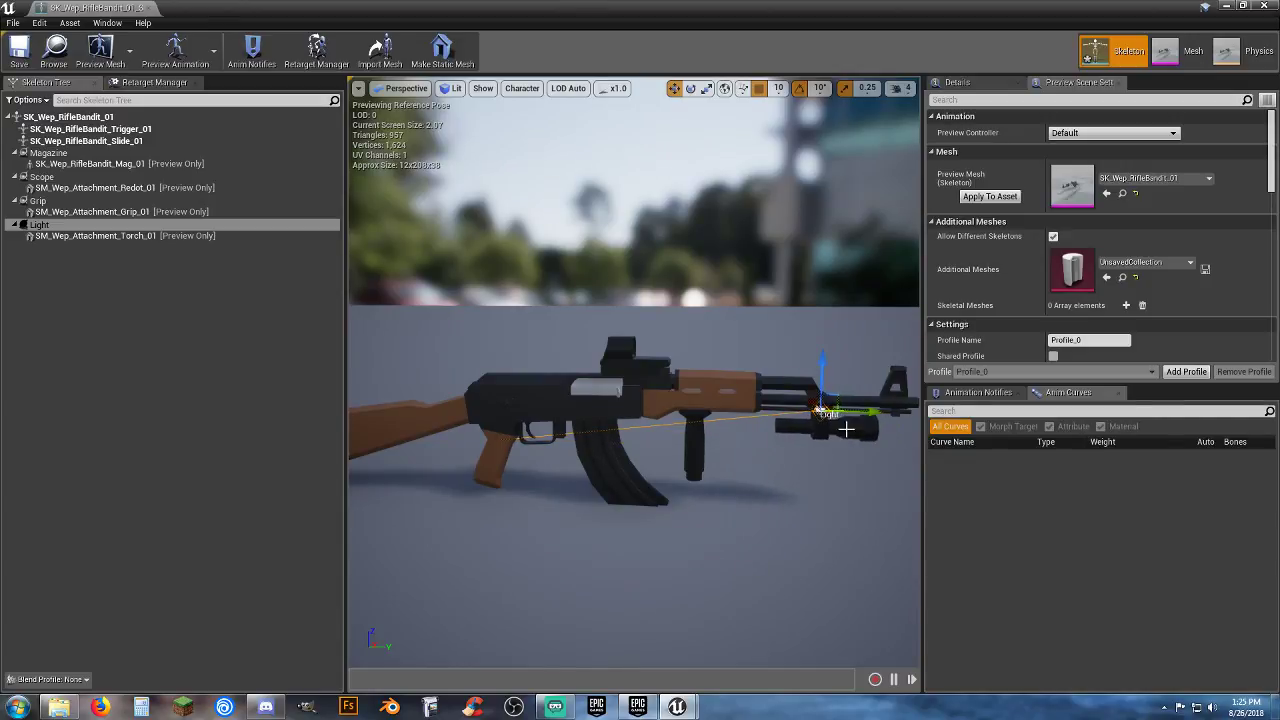
click(176, 258)
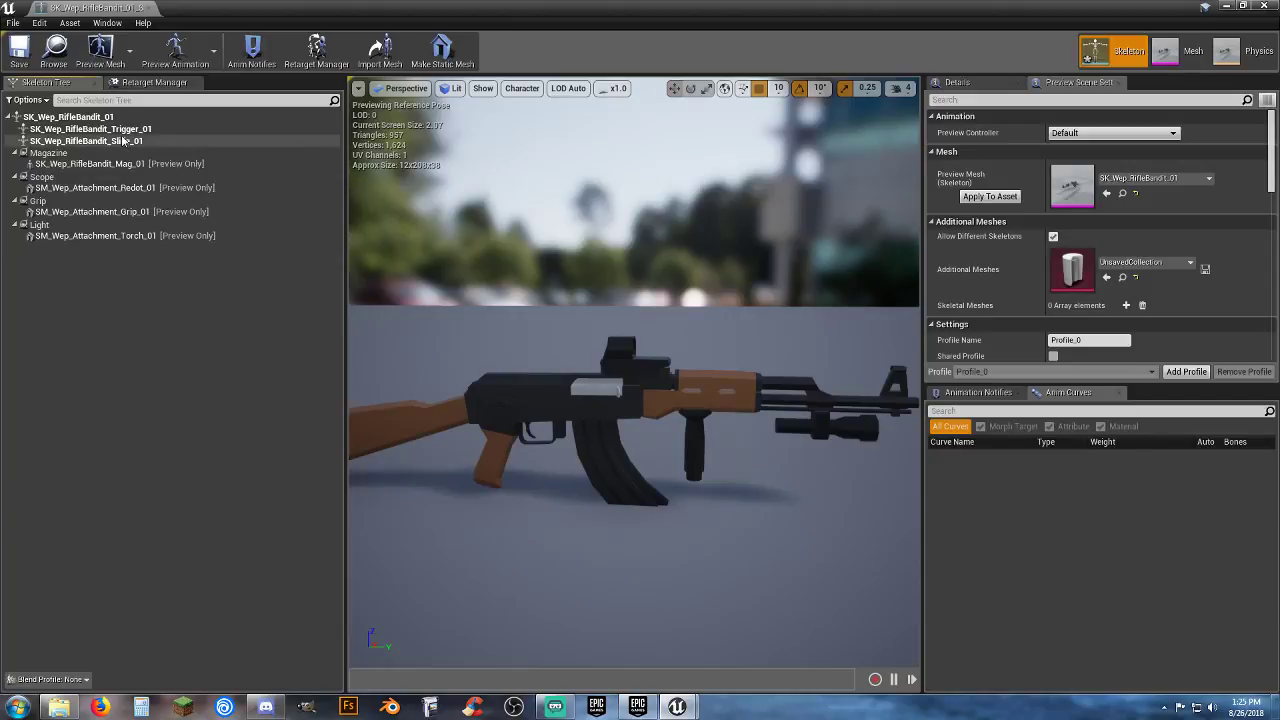
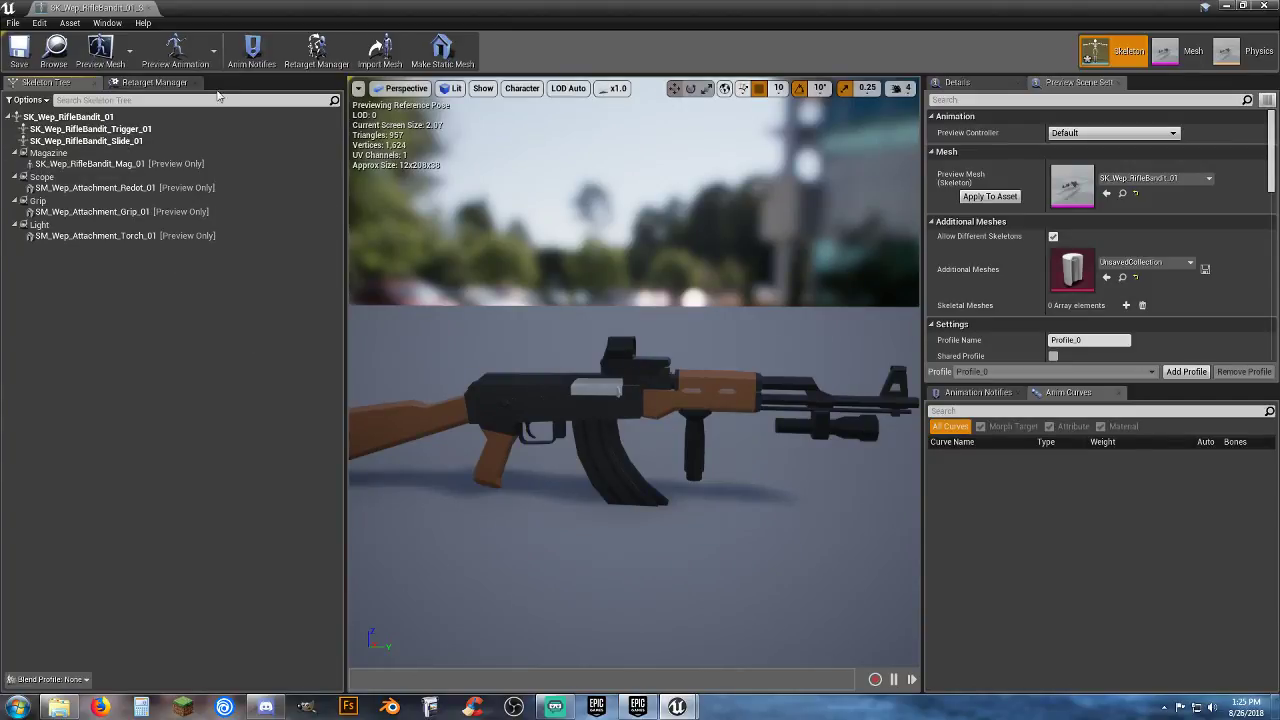
Step: Close the rifle skeleton and open the Poly_Skelly skeleton from the Characters/Mesh folder
click(148, 8)
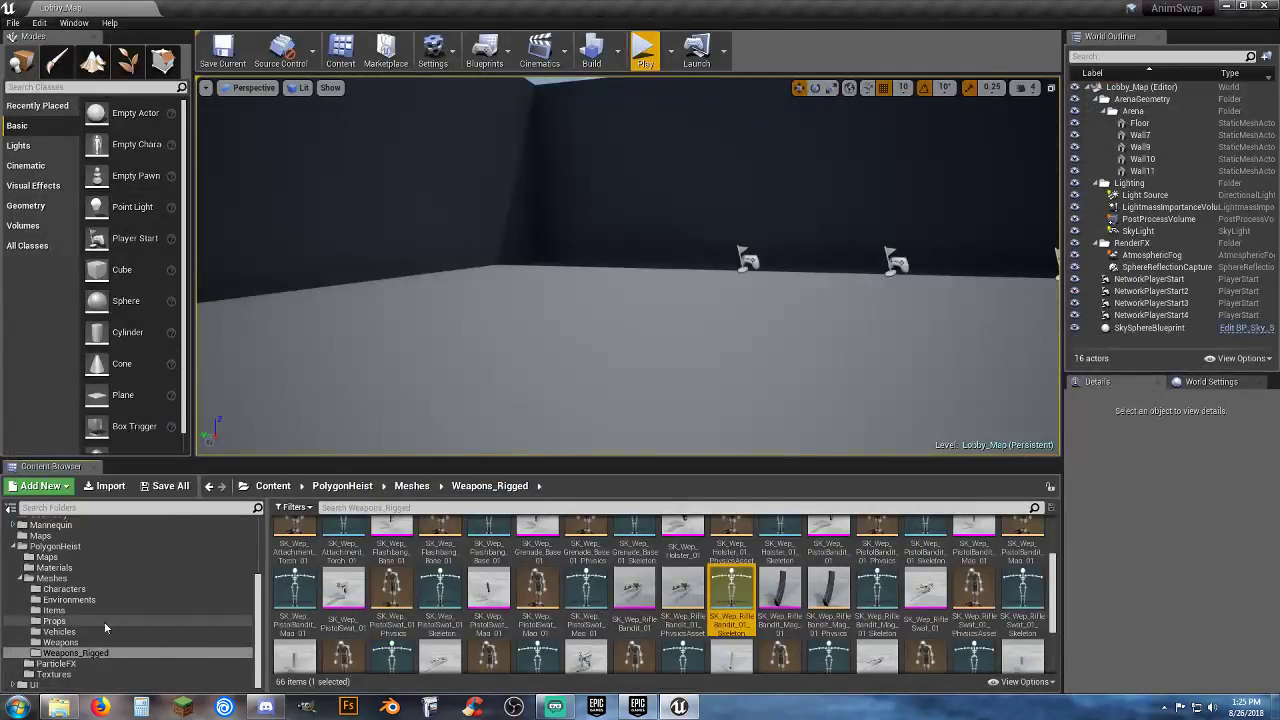
scroll(98, 615, up, 4)
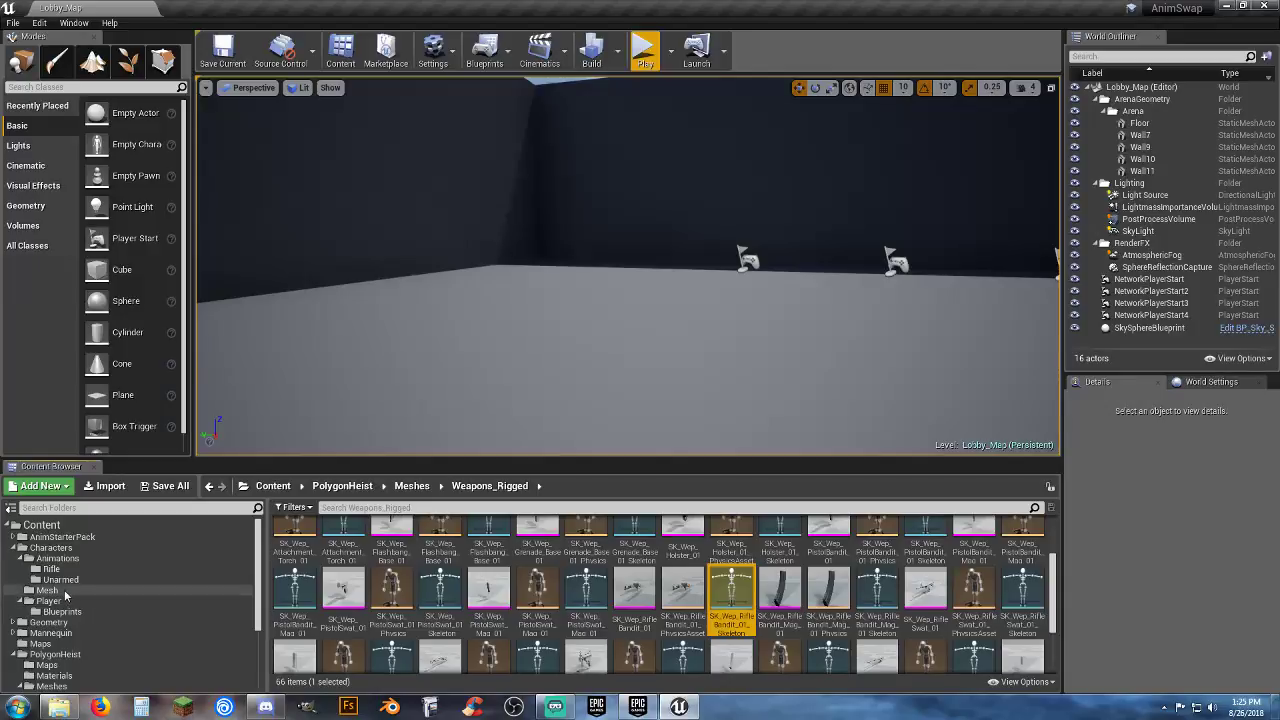
click(52, 591)
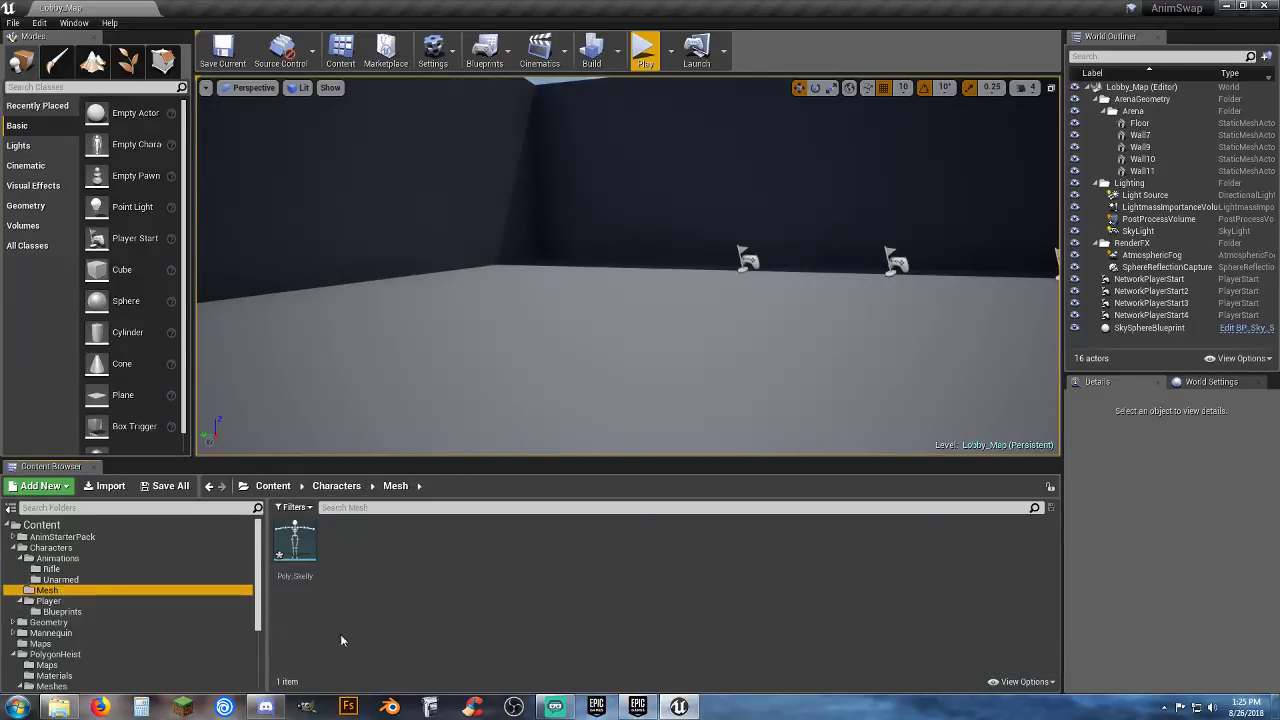
double_click(293, 548)
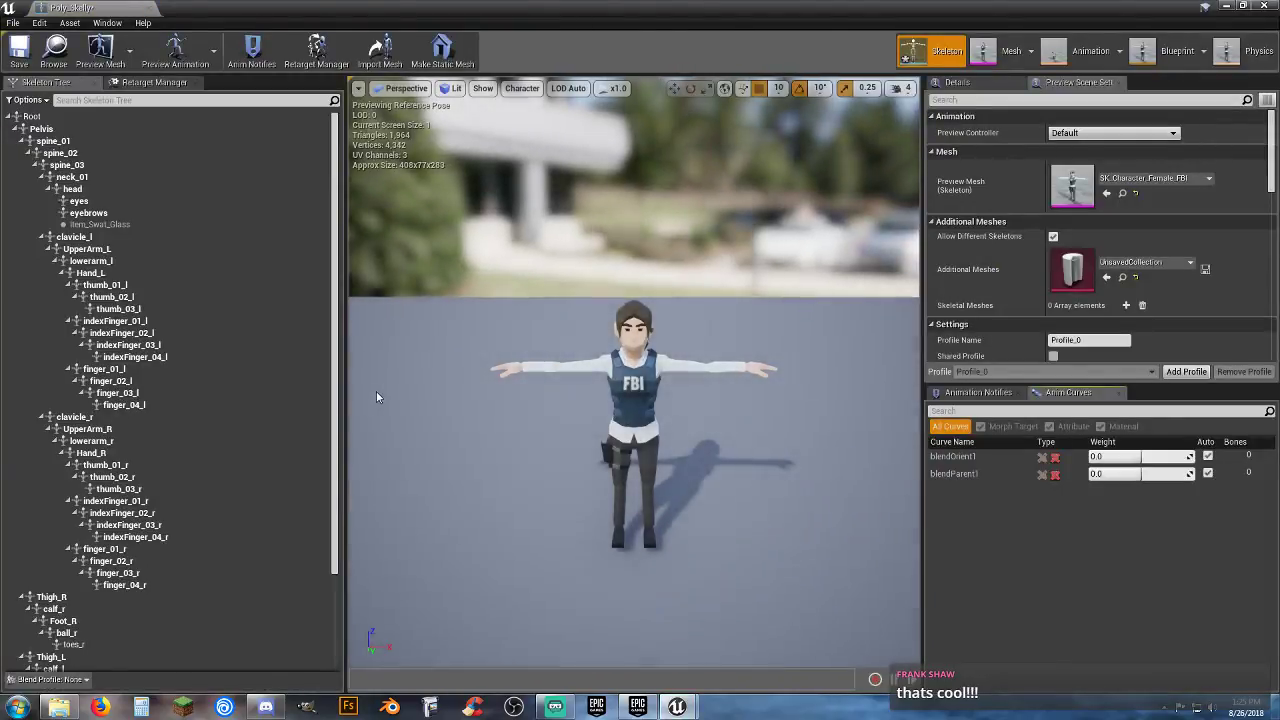
Step: Set the skeleton's preview mesh to SK_Character_Male_FBI and apply it to the asset
click(1177, 179)
click(1176, 311)
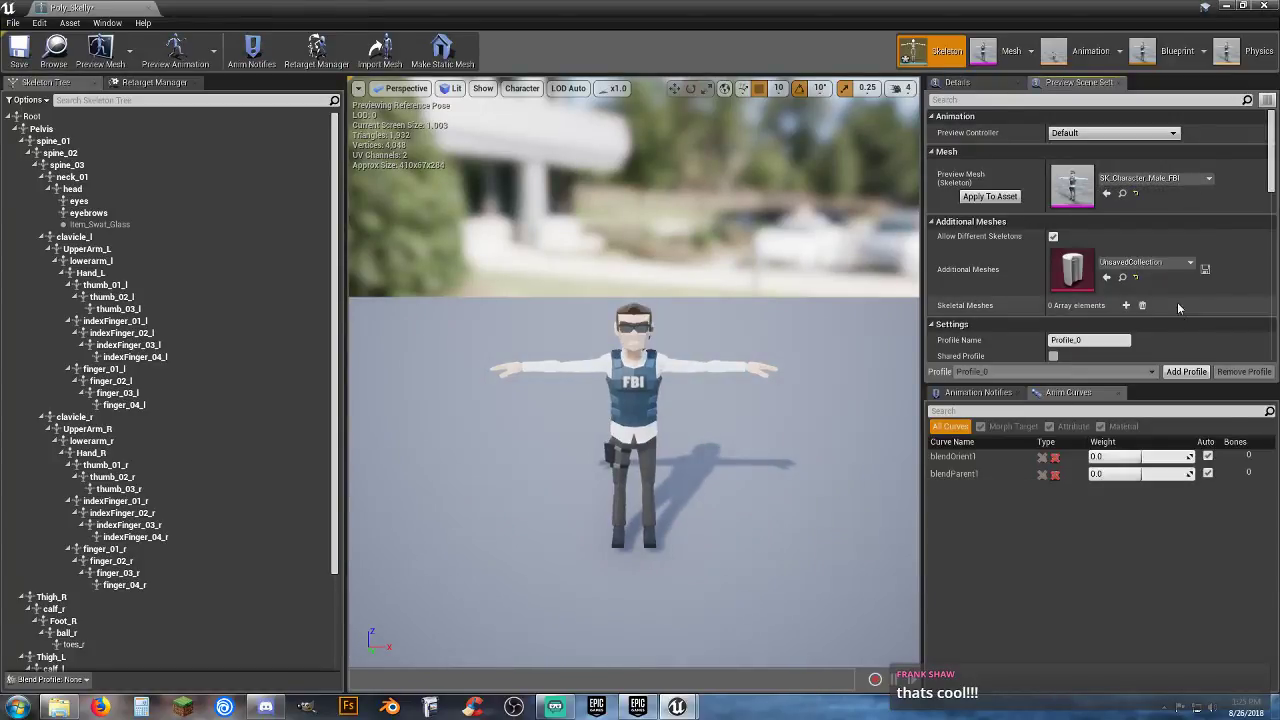
click(996, 196)
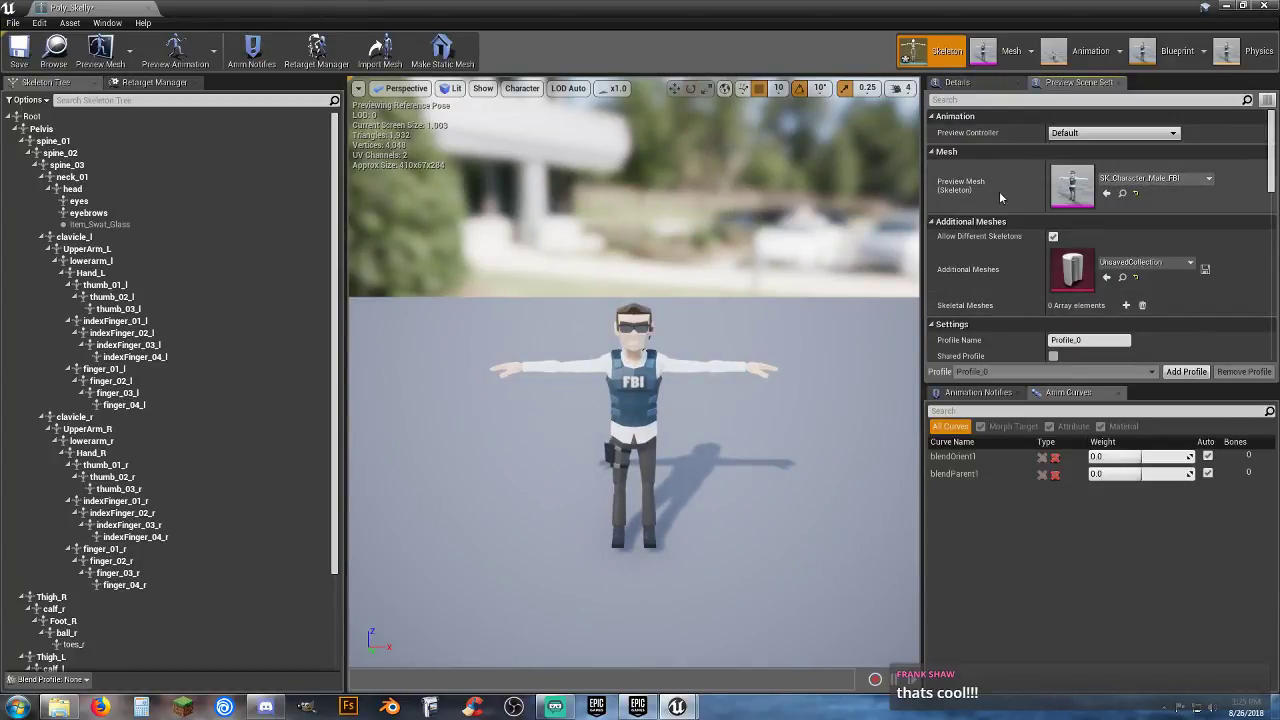
Step: Set the preview controller to Use Specific Animation with the Idle_Rifle_Hip animation
click(1172, 134)
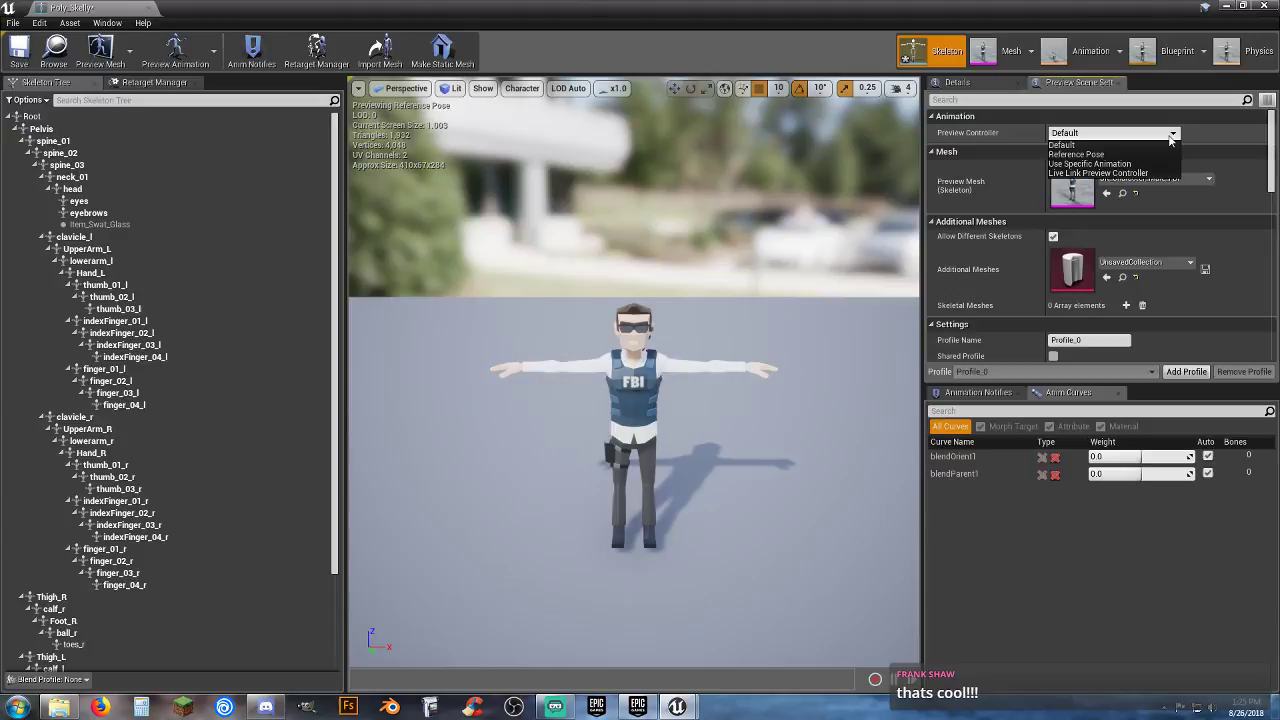
click(1119, 166)
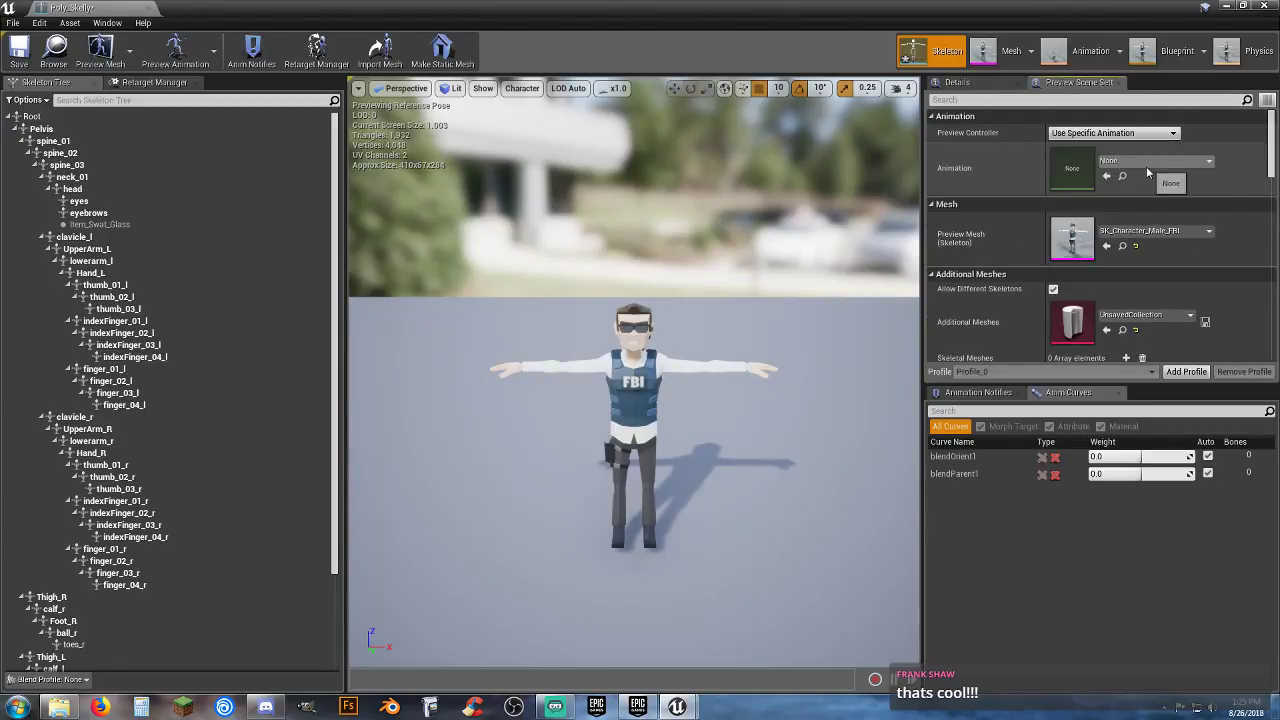
click(1146, 166)
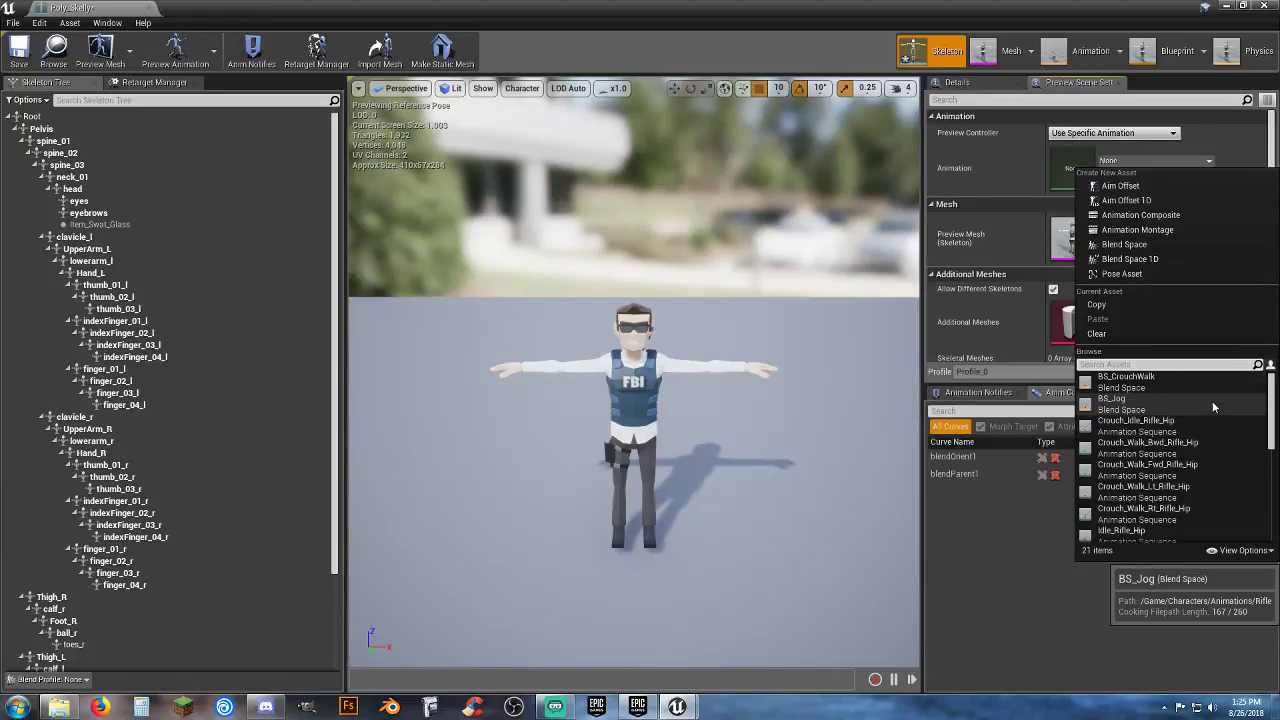
click(1147, 531)
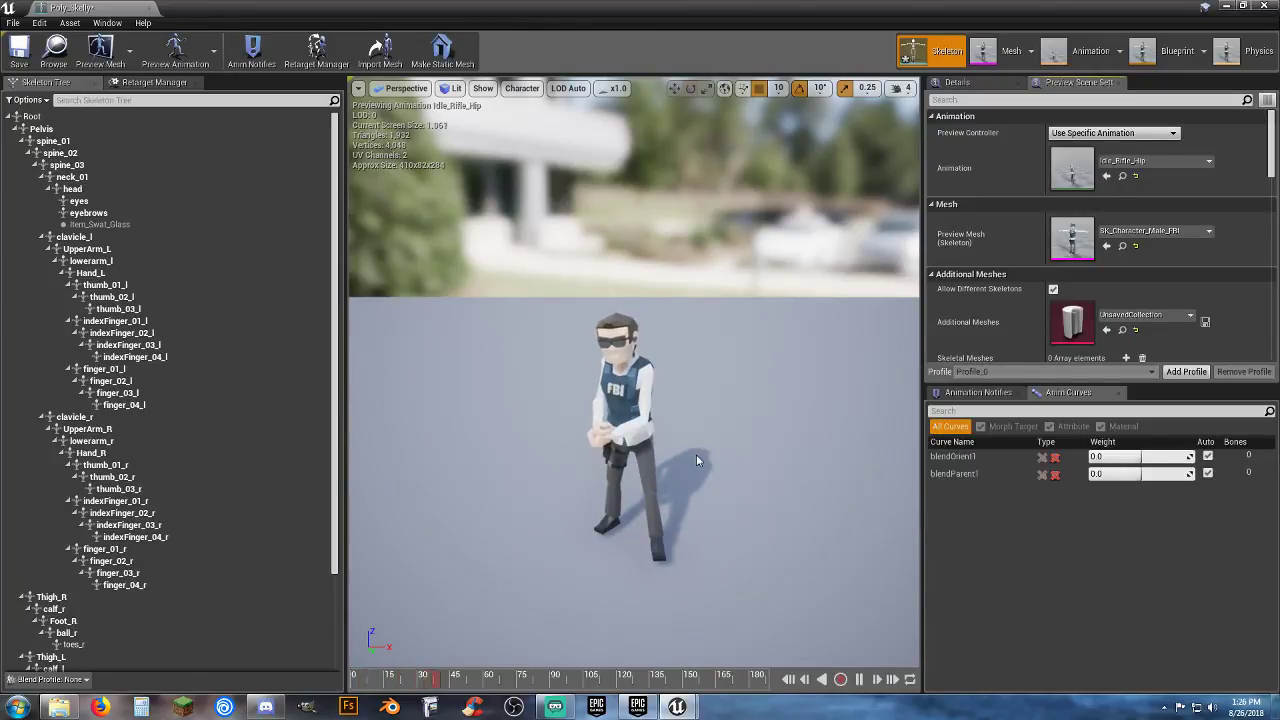
Step: Add a socket named MainHand to the character's Hand_R bone
key(a)
right_drag(697, 460, 818, 494)
key(w)
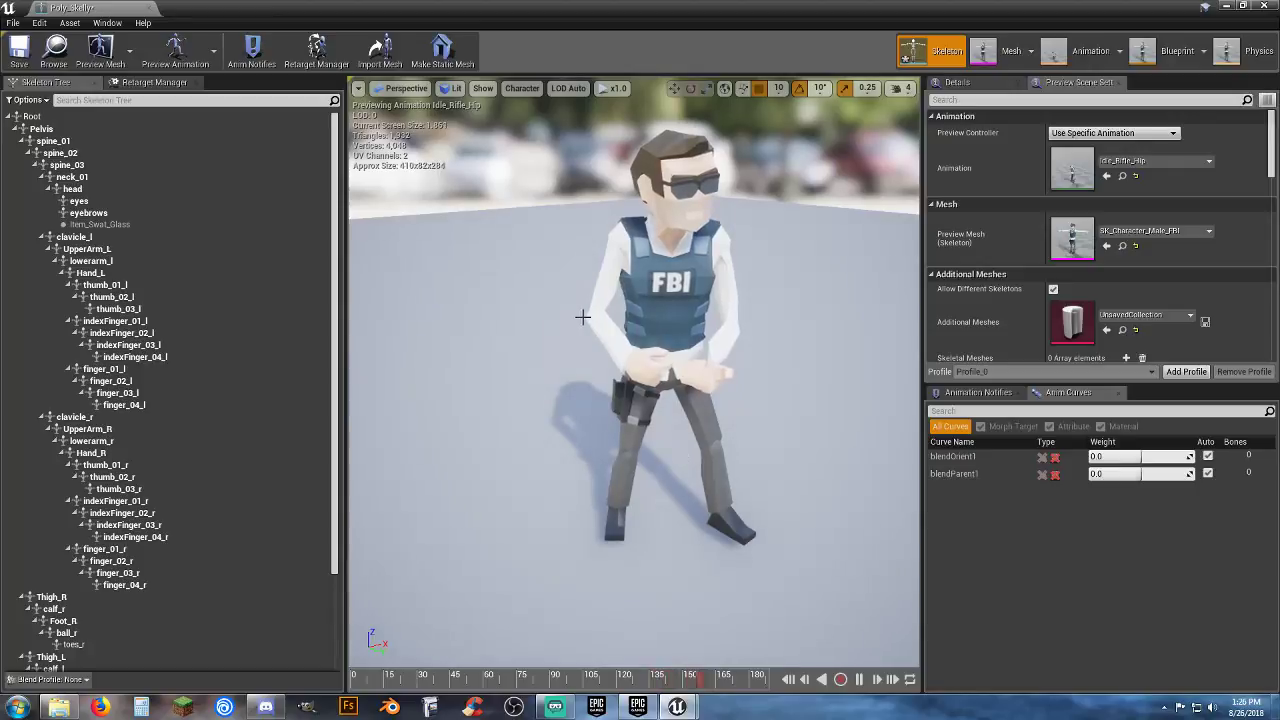
click(642, 367)
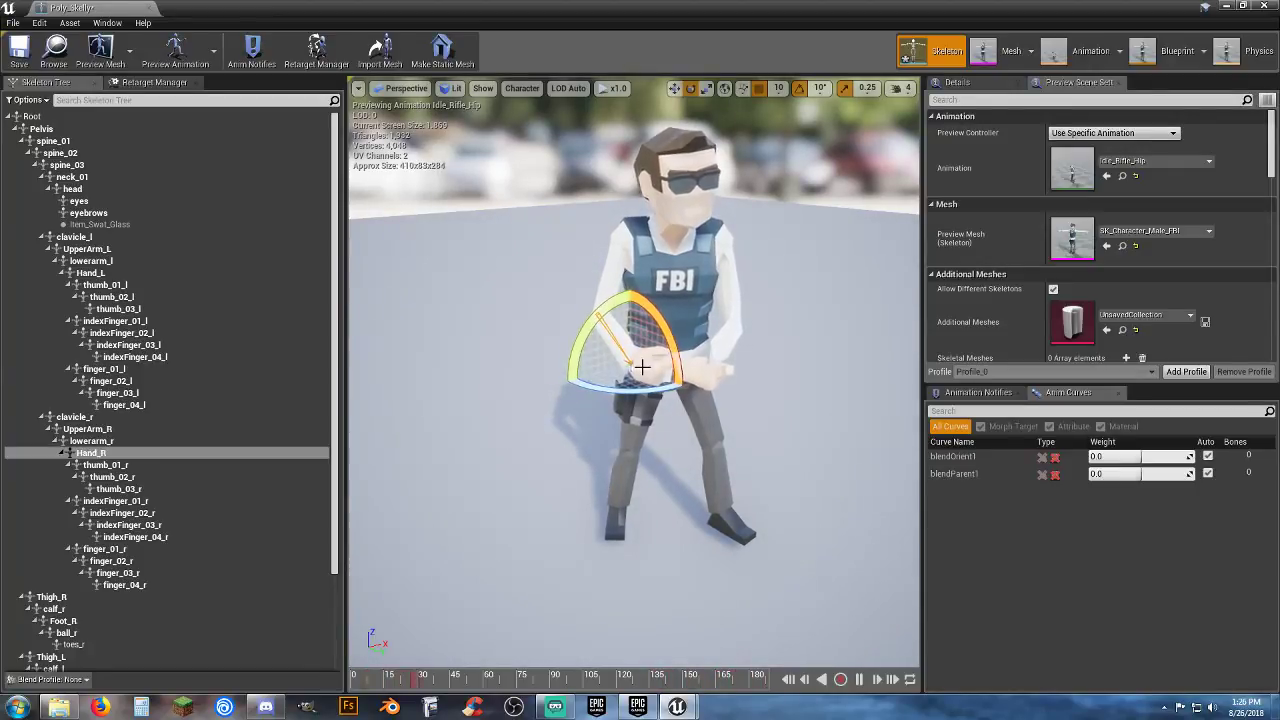
right_click(90, 455)
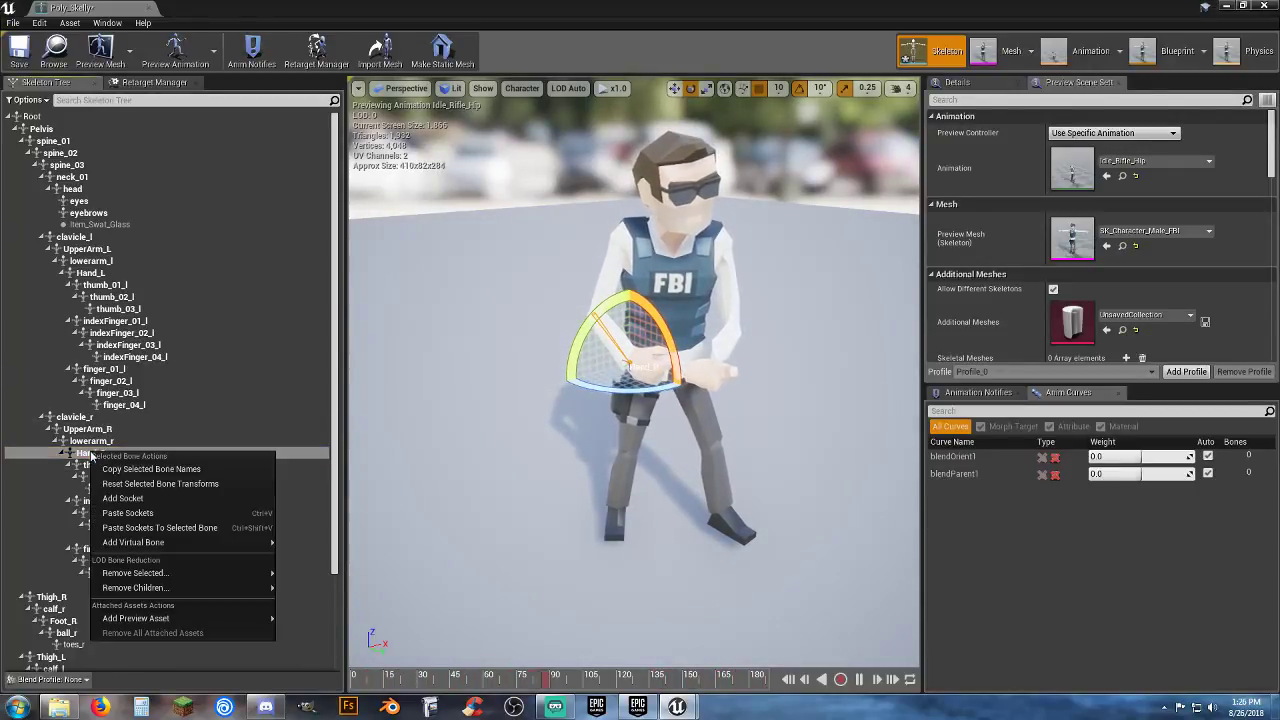
click(163, 498)
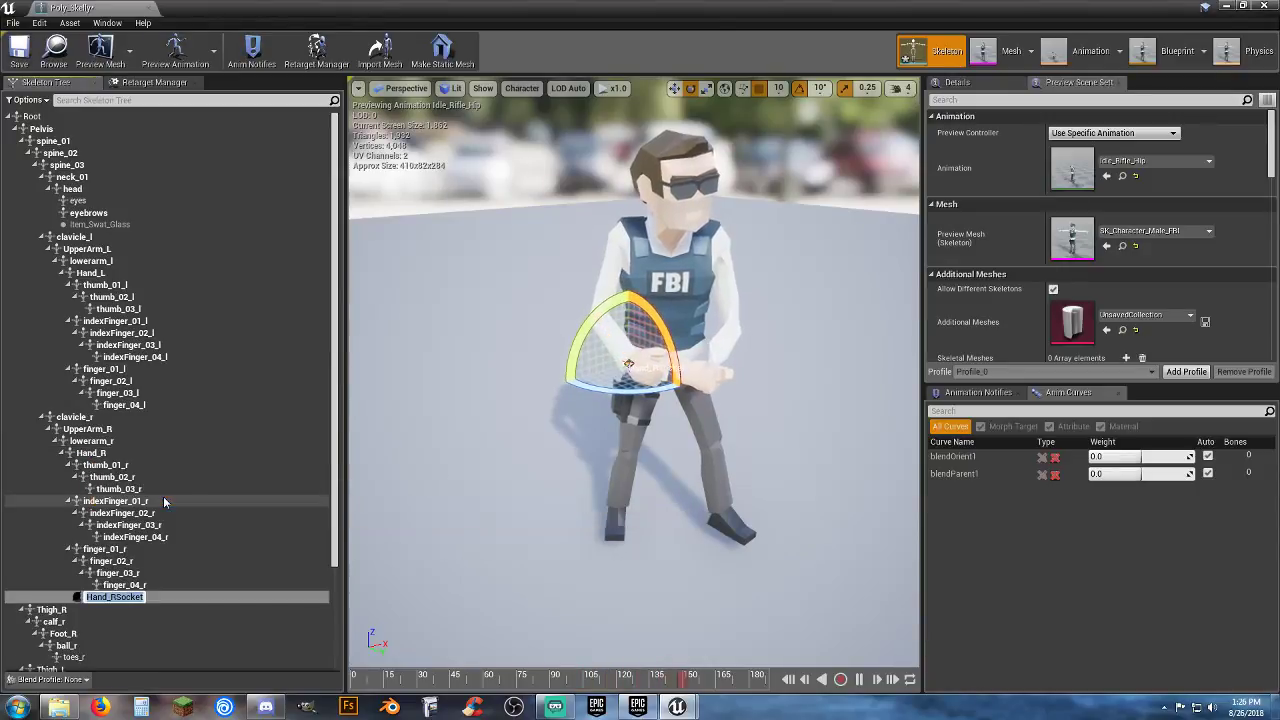
text(MainHand)
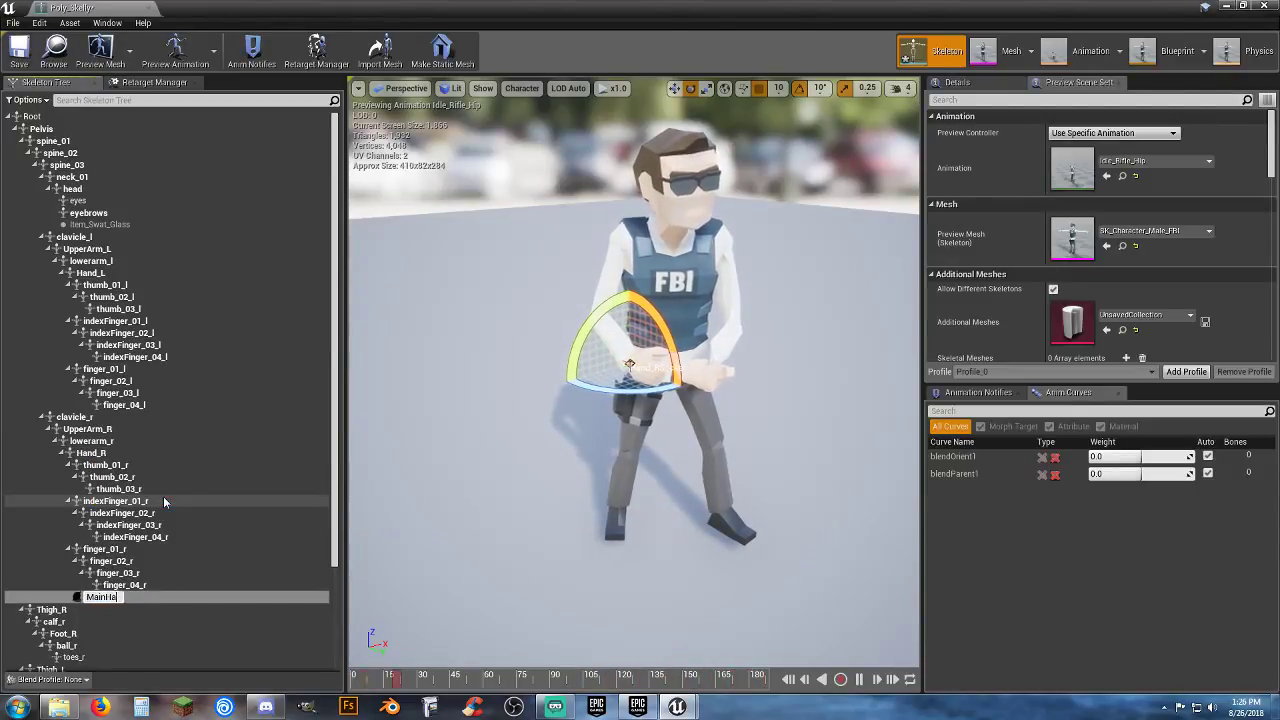
key(Return)
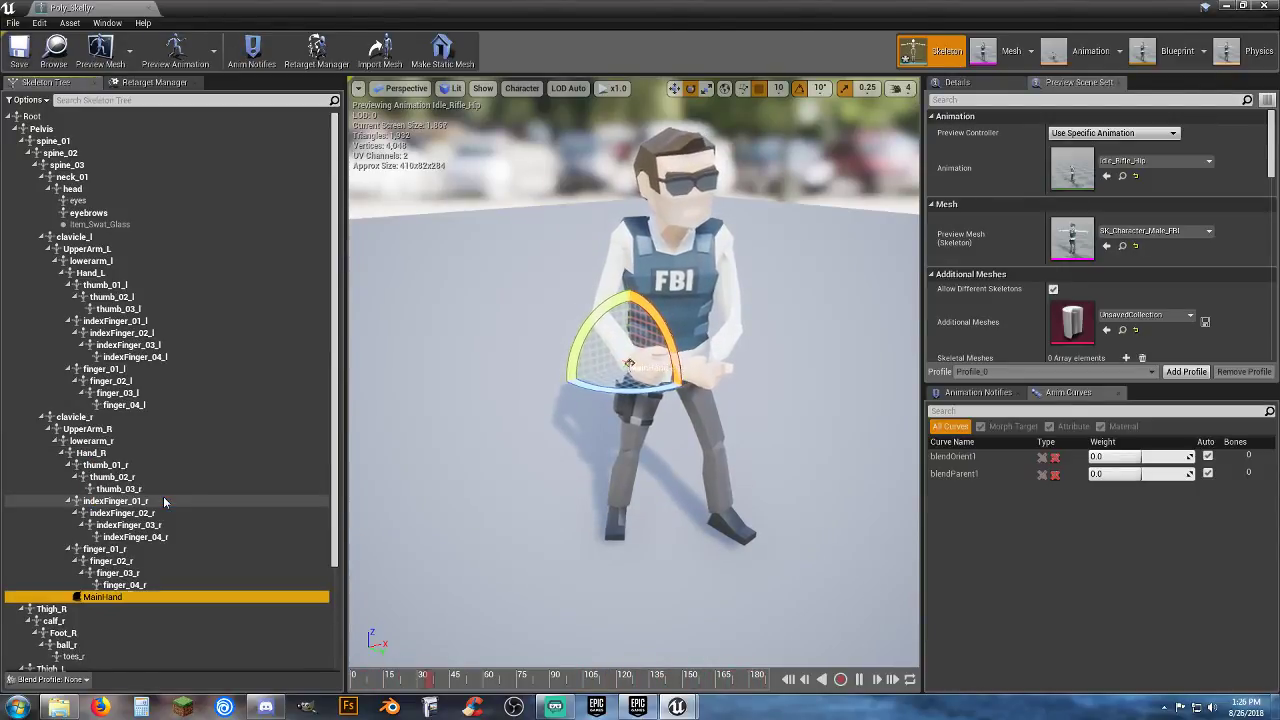
Step: Attach the static mesh SM_Wep_RifleBandit_01 to the MainHand socket as a preview asset
right_click(129, 594)
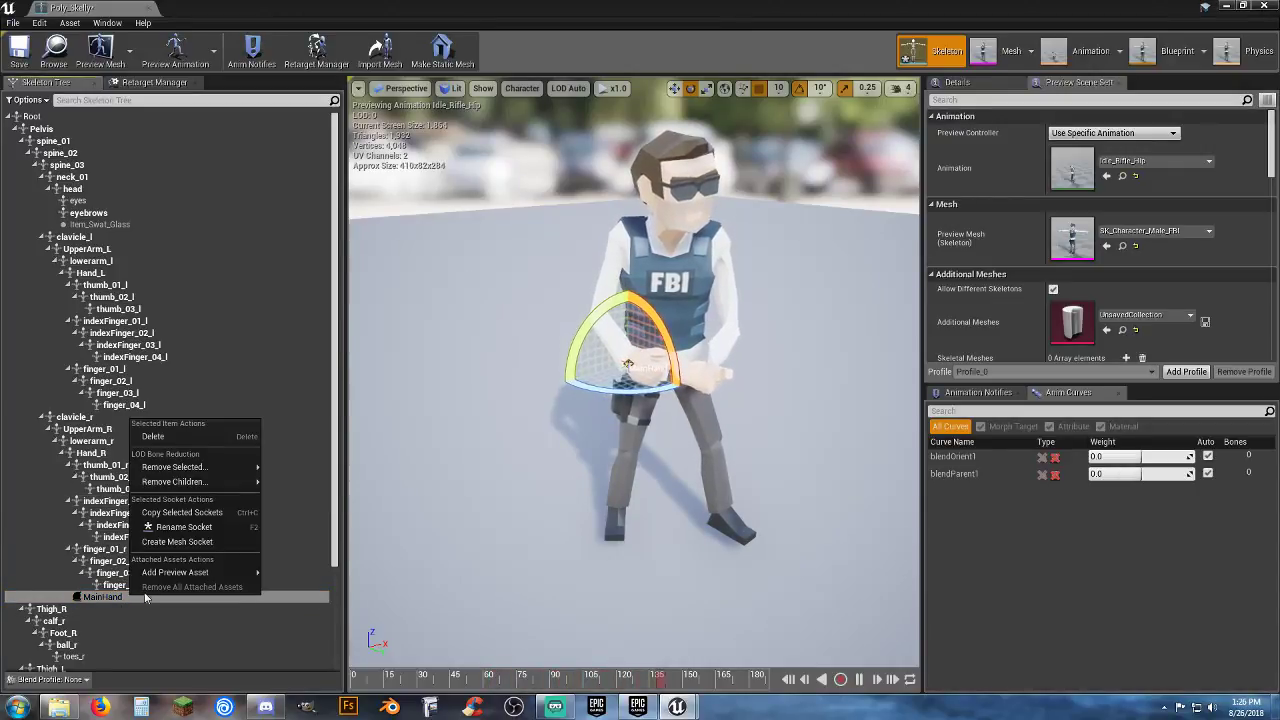
mouse_move(198, 576)
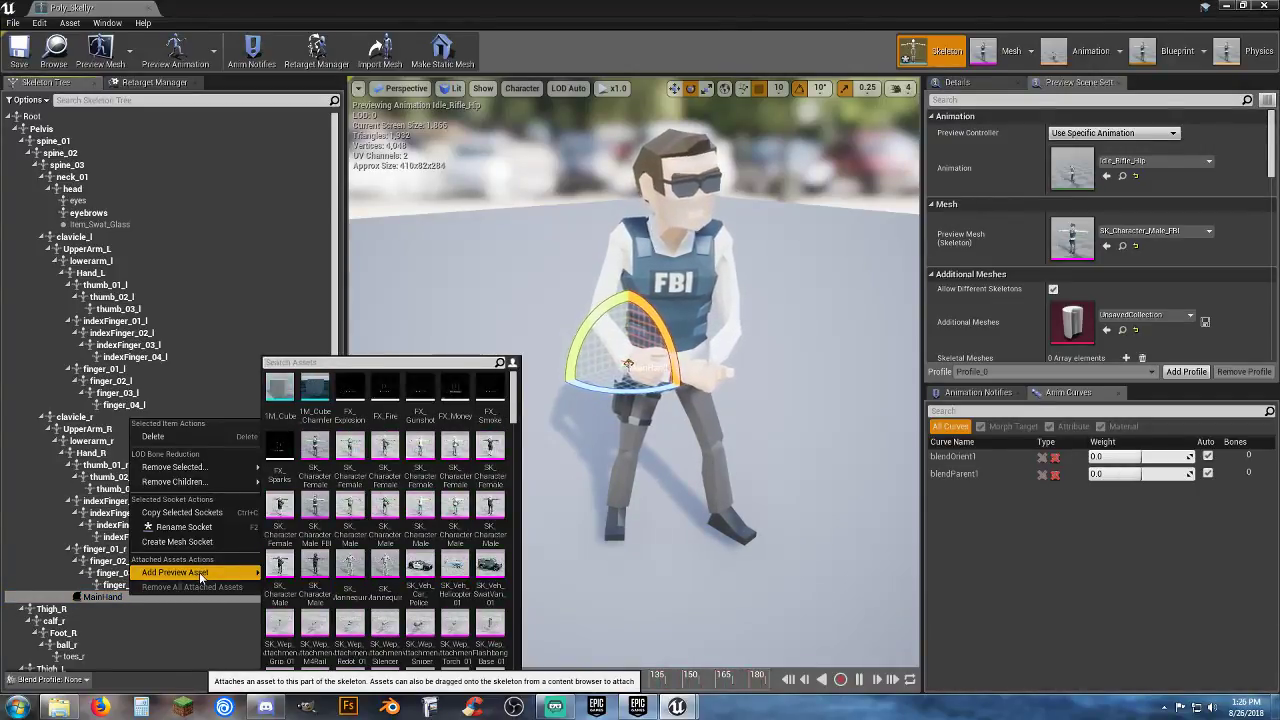
text(b)
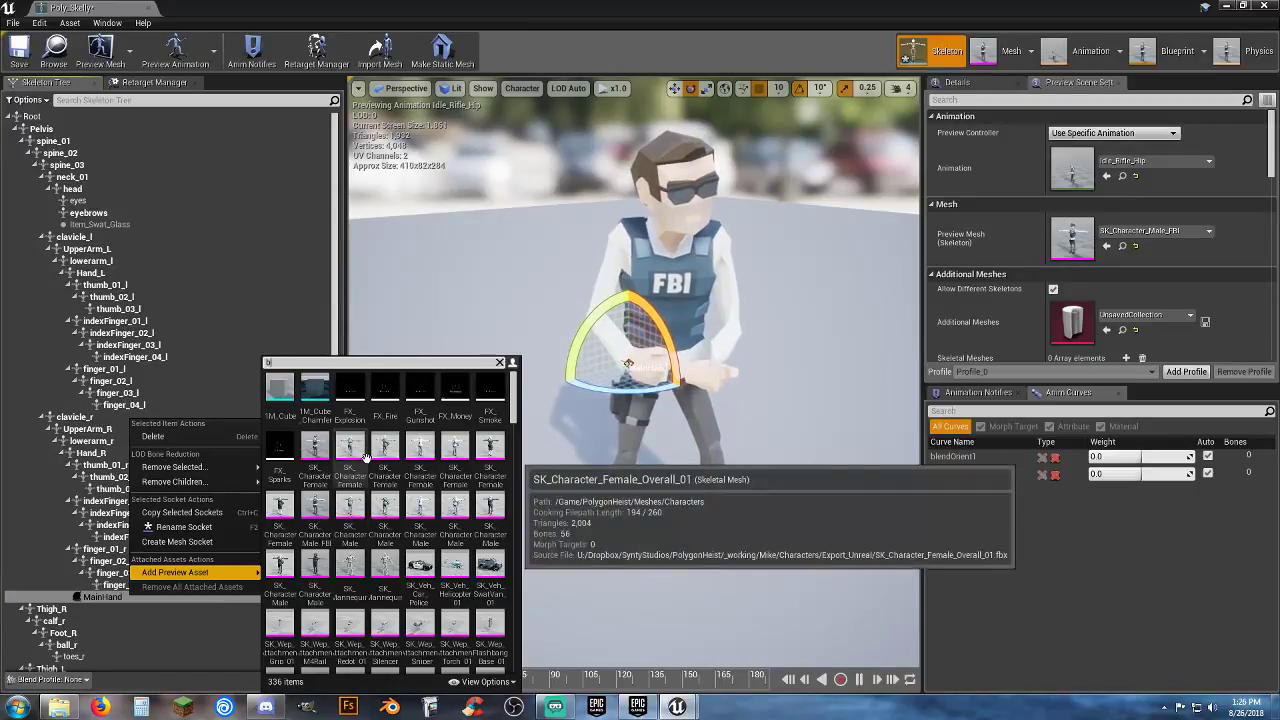
text(ad)
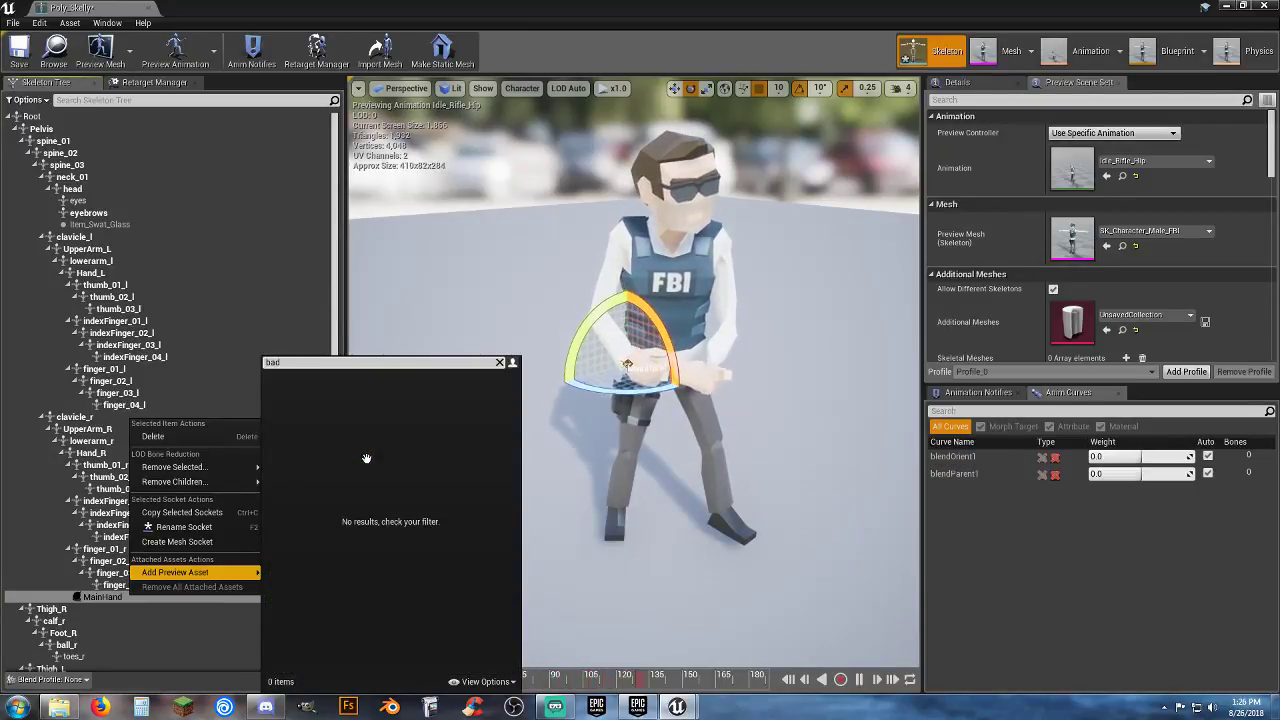
text(nd)
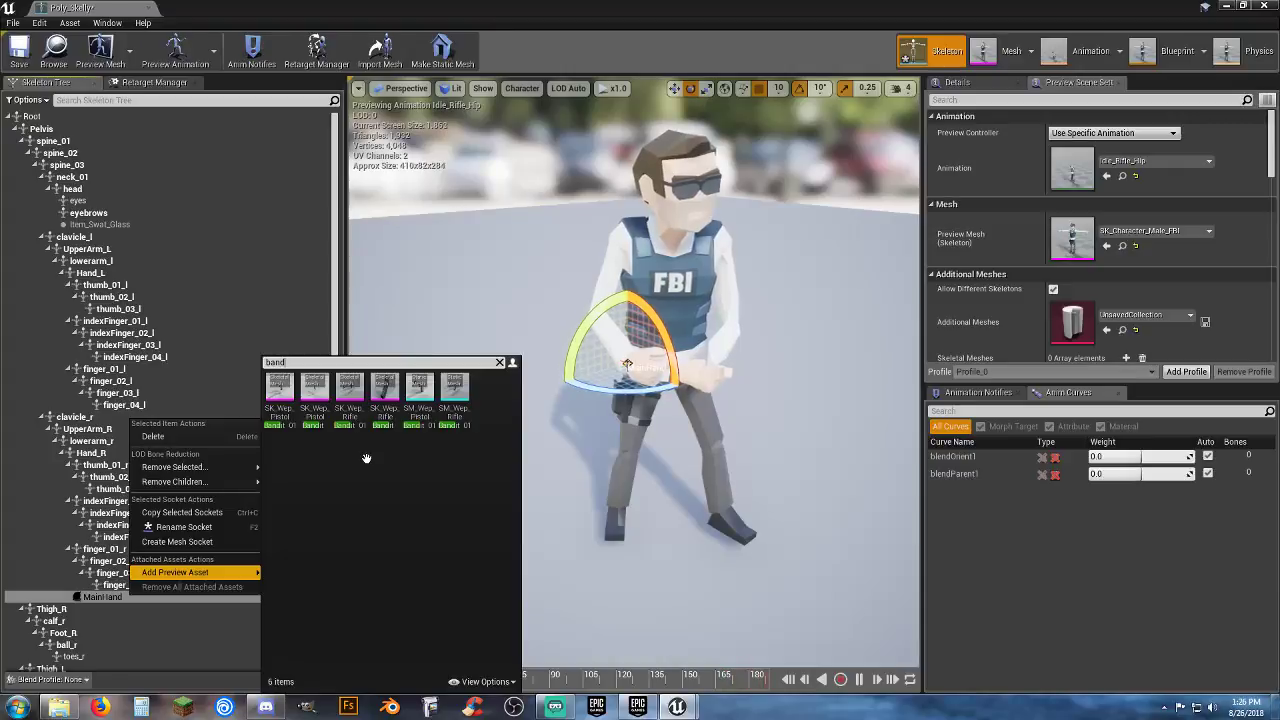
click(451, 421)
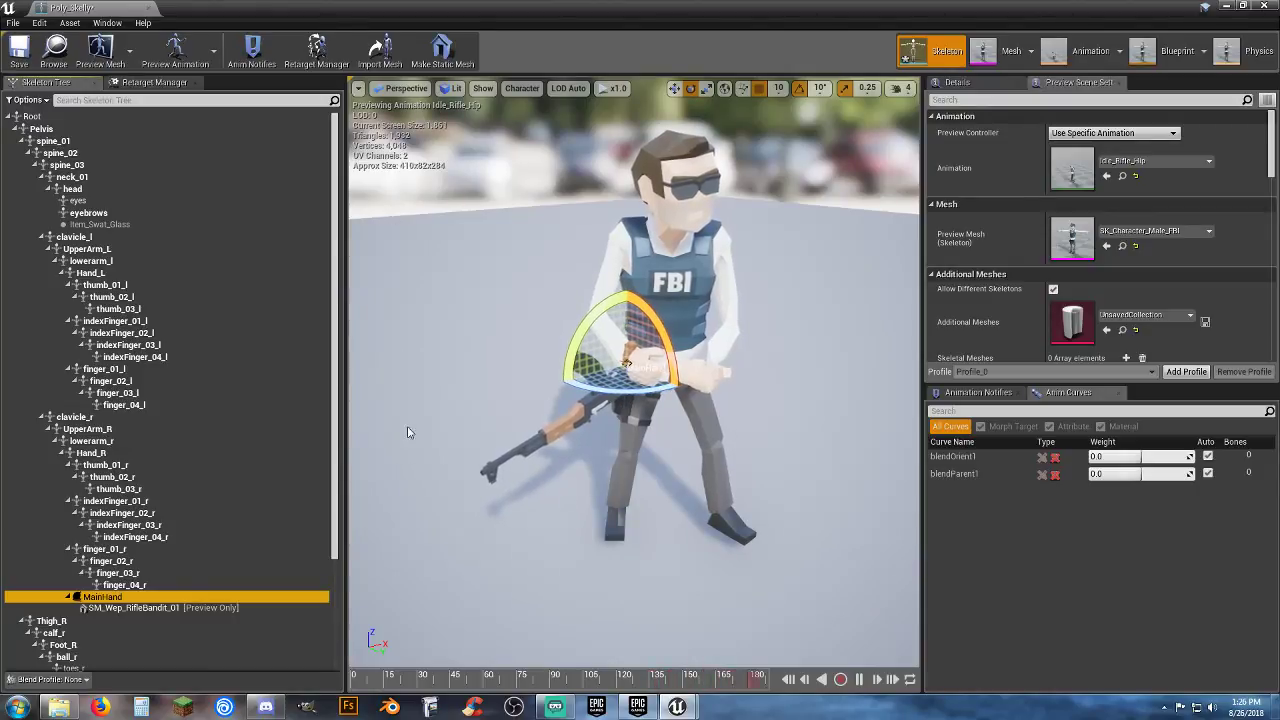
Step: Pause the preview animation and rotate the MainHand socket so the rifle sits upright with its barrel pointing forward over the supporting hand
click(861, 680)
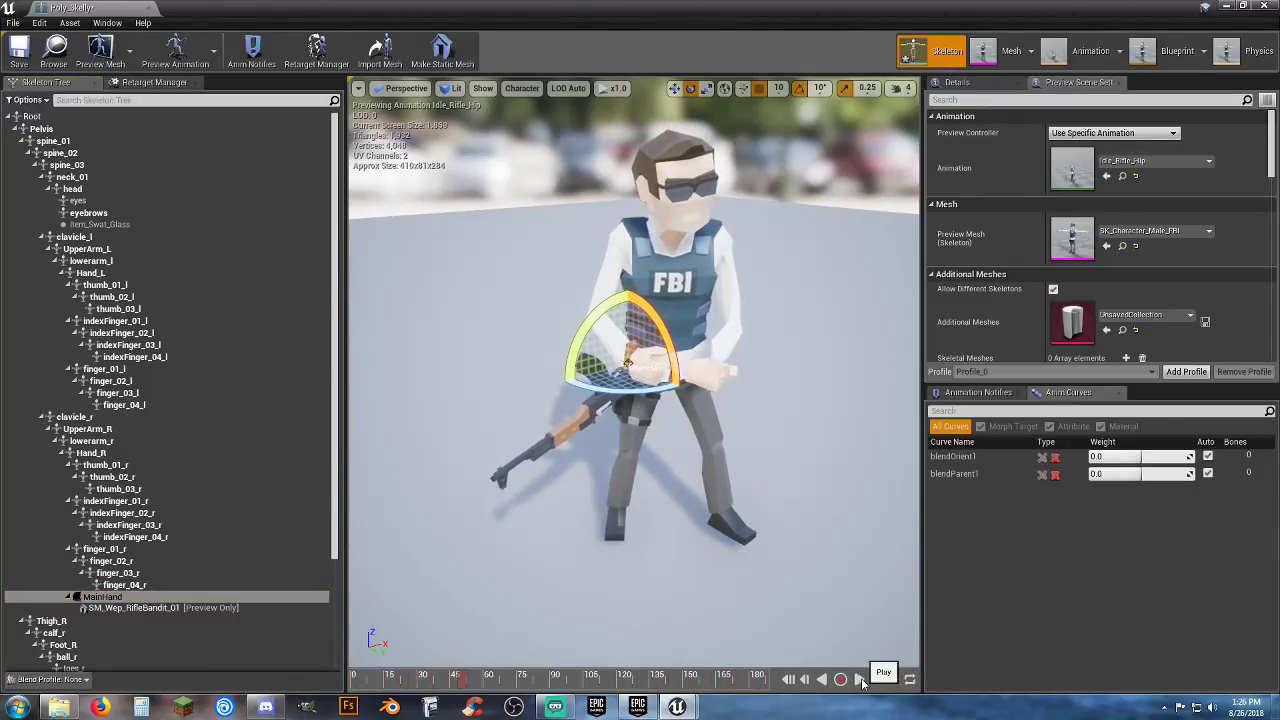
right_drag(652, 532, 617, 488)
drag(646, 403, 662, 442)
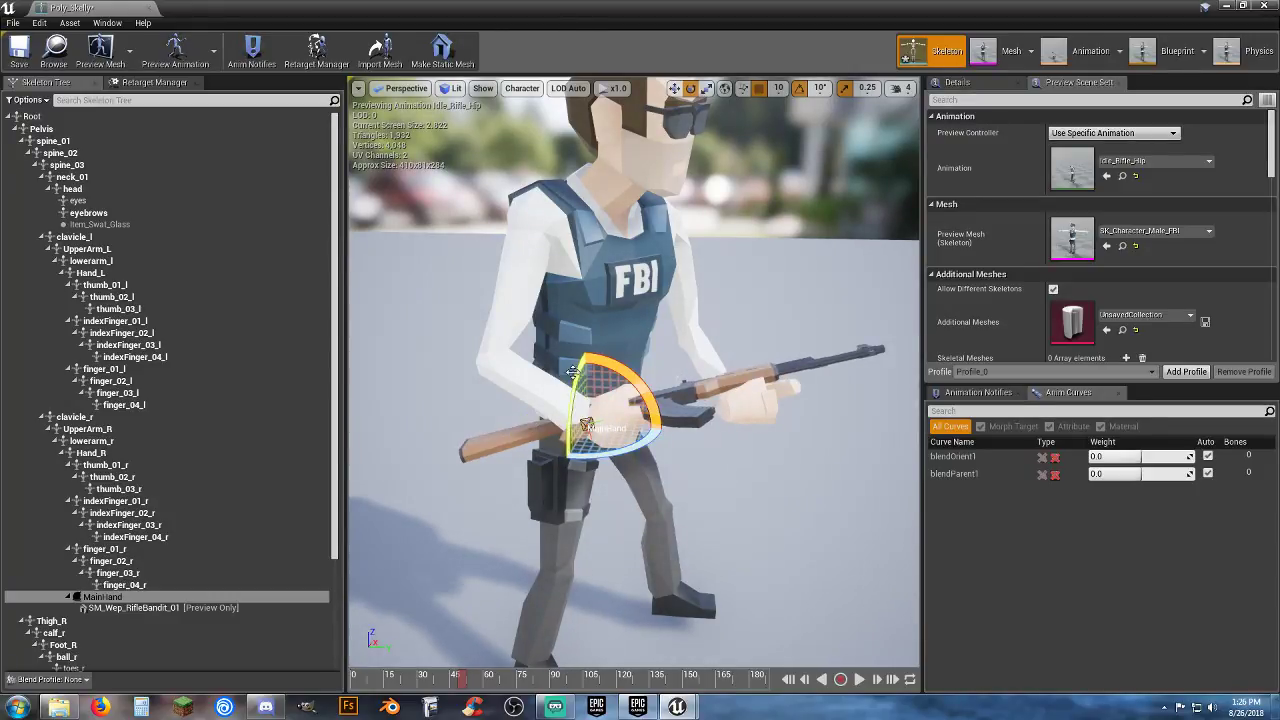
drag(573, 379, 586, 420)
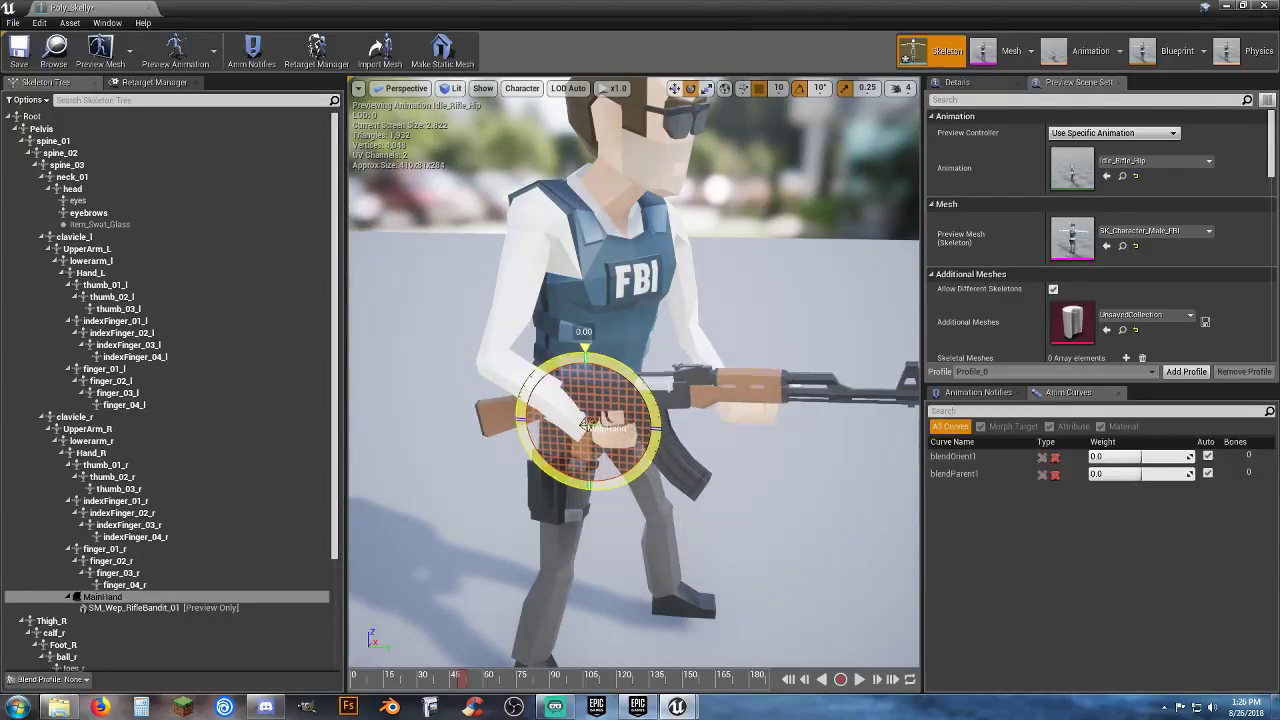
drag(644, 386, 645, 383)
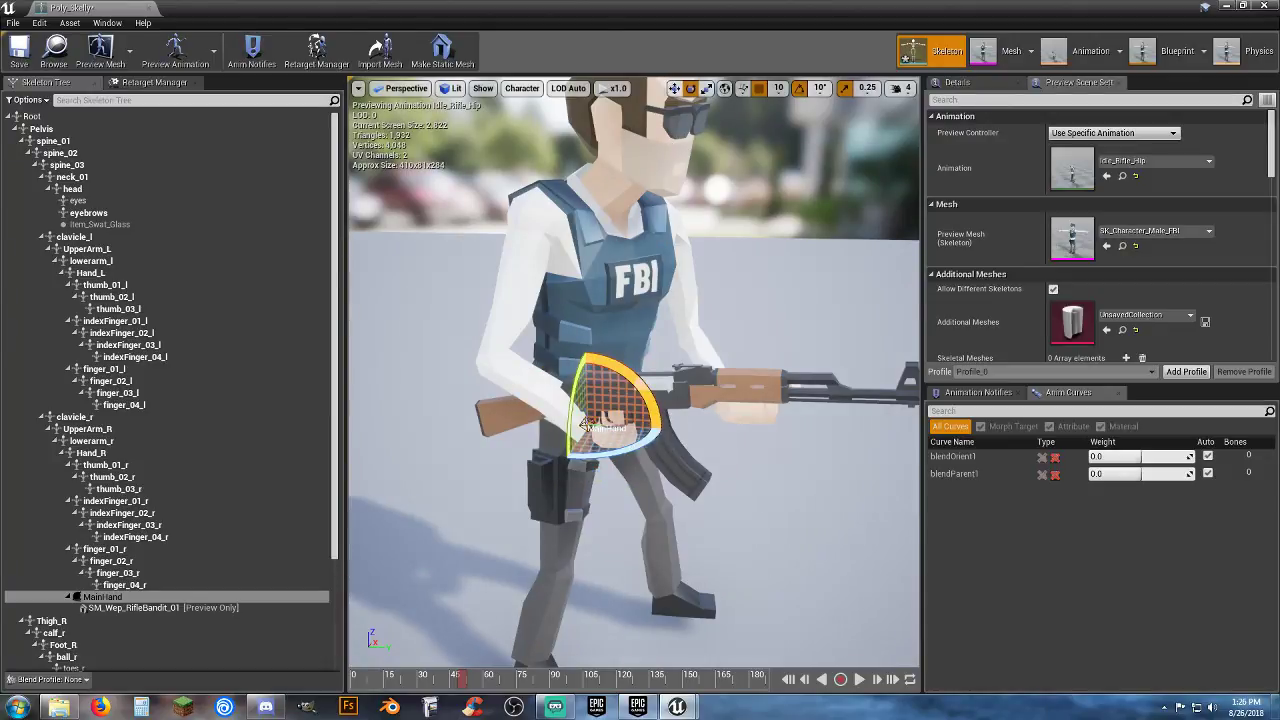
Step: Rotate the MainHand socket 10° as seen from above and shift it sideways to bring the rifle toward the supporting hand
click(669, 98)
click(675, 89)
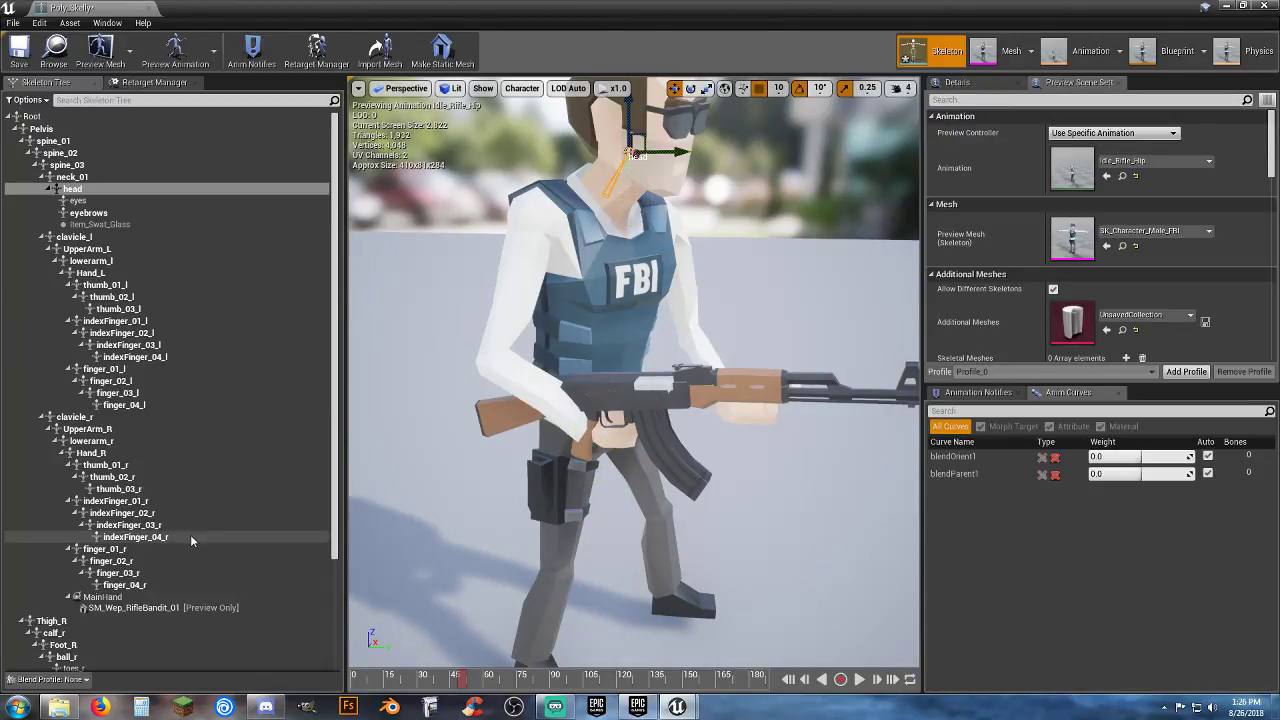
click(129, 598)
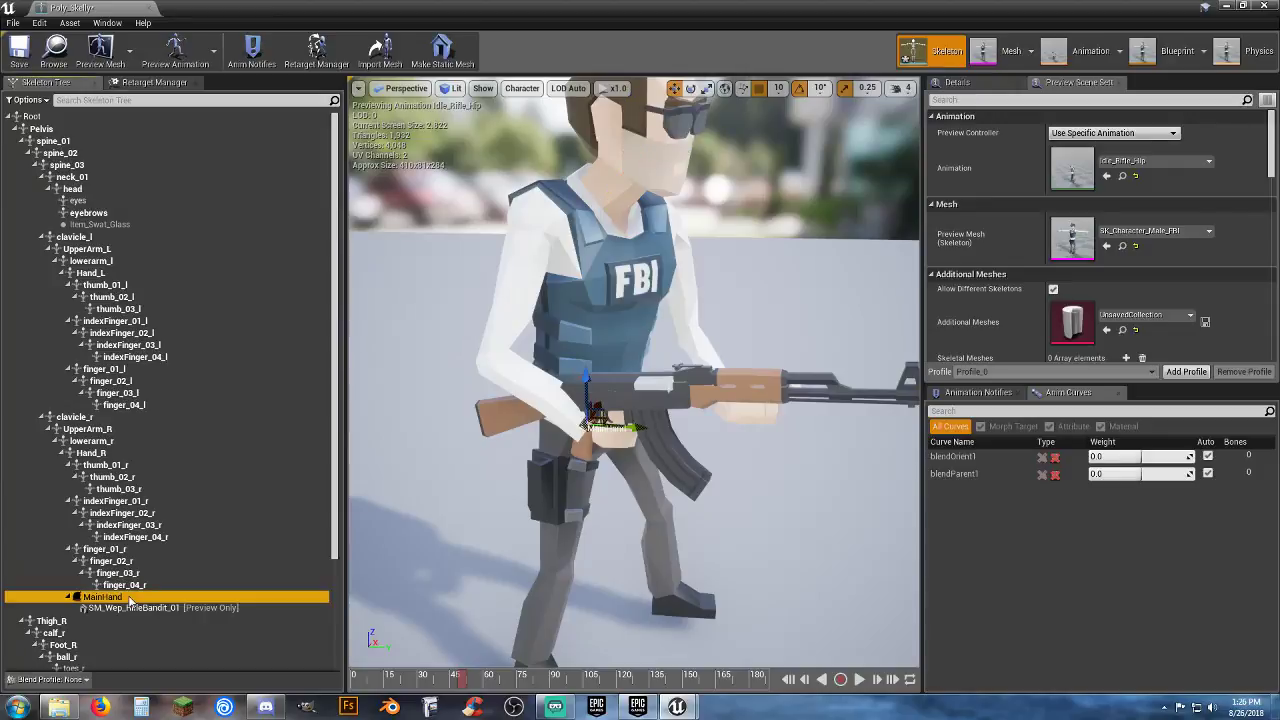
right_drag(570, 486, 412, 620)
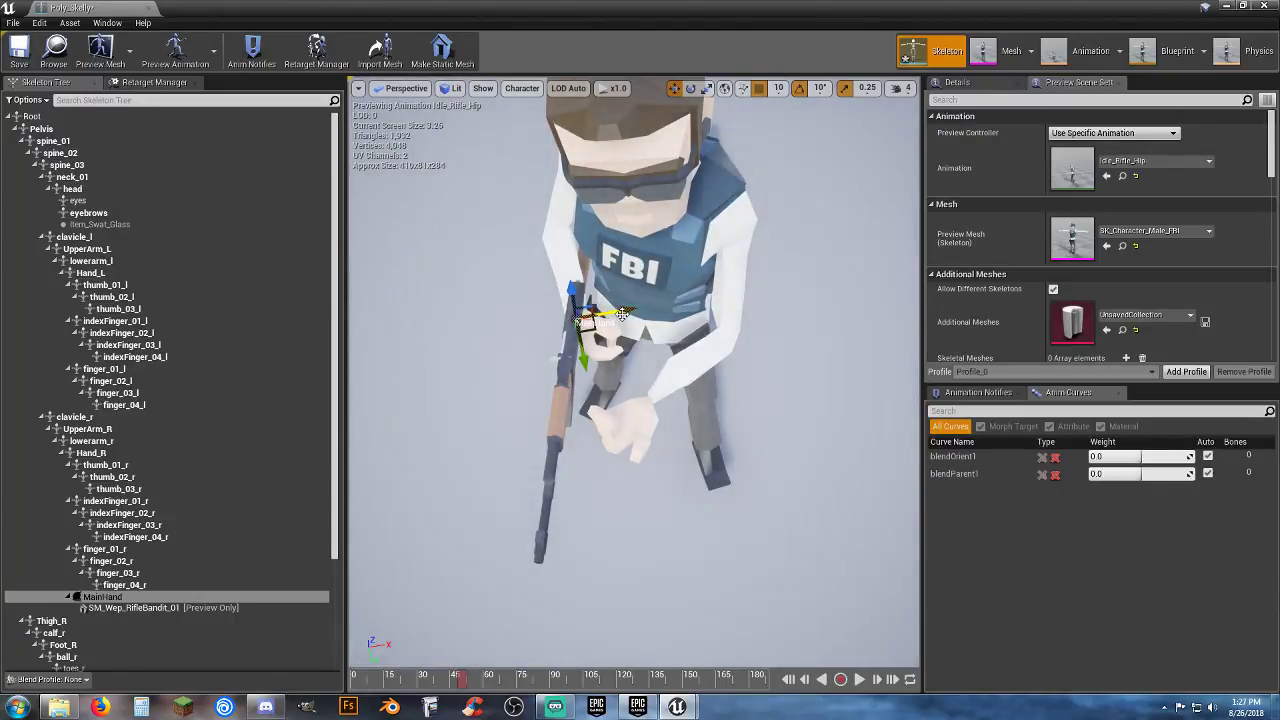
click(690, 88)
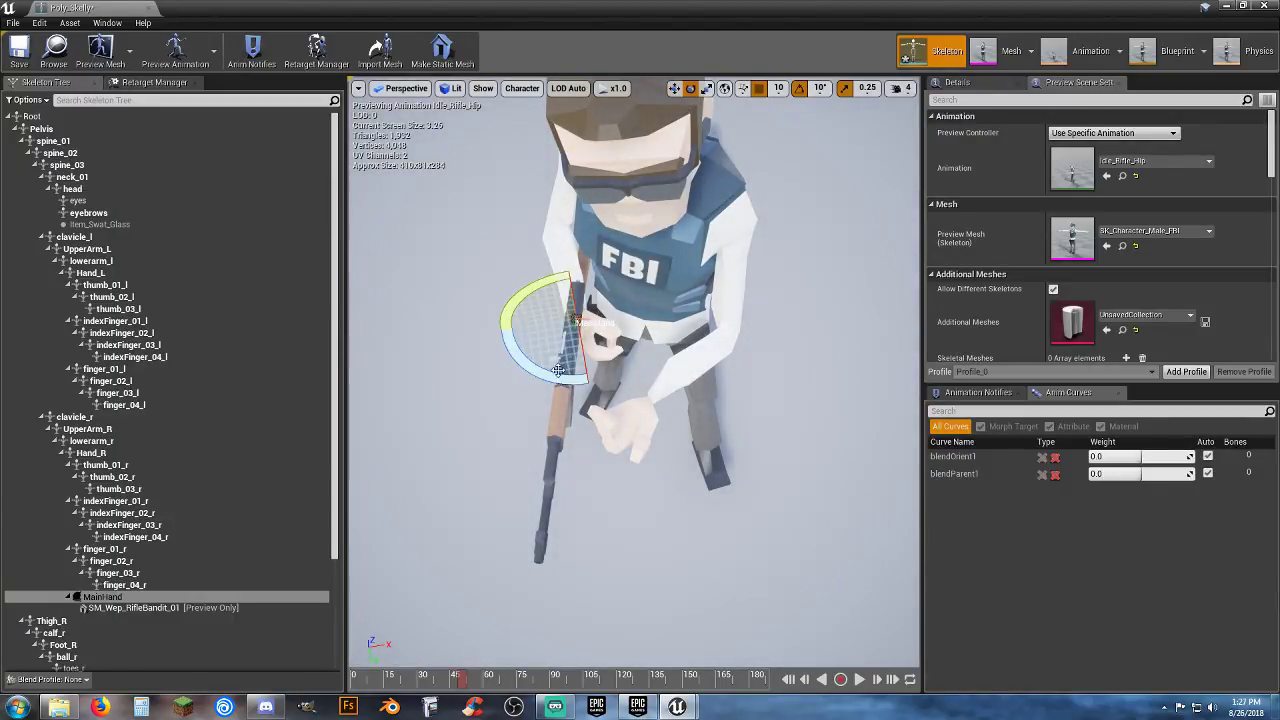
drag(558, 370, 588, 380)
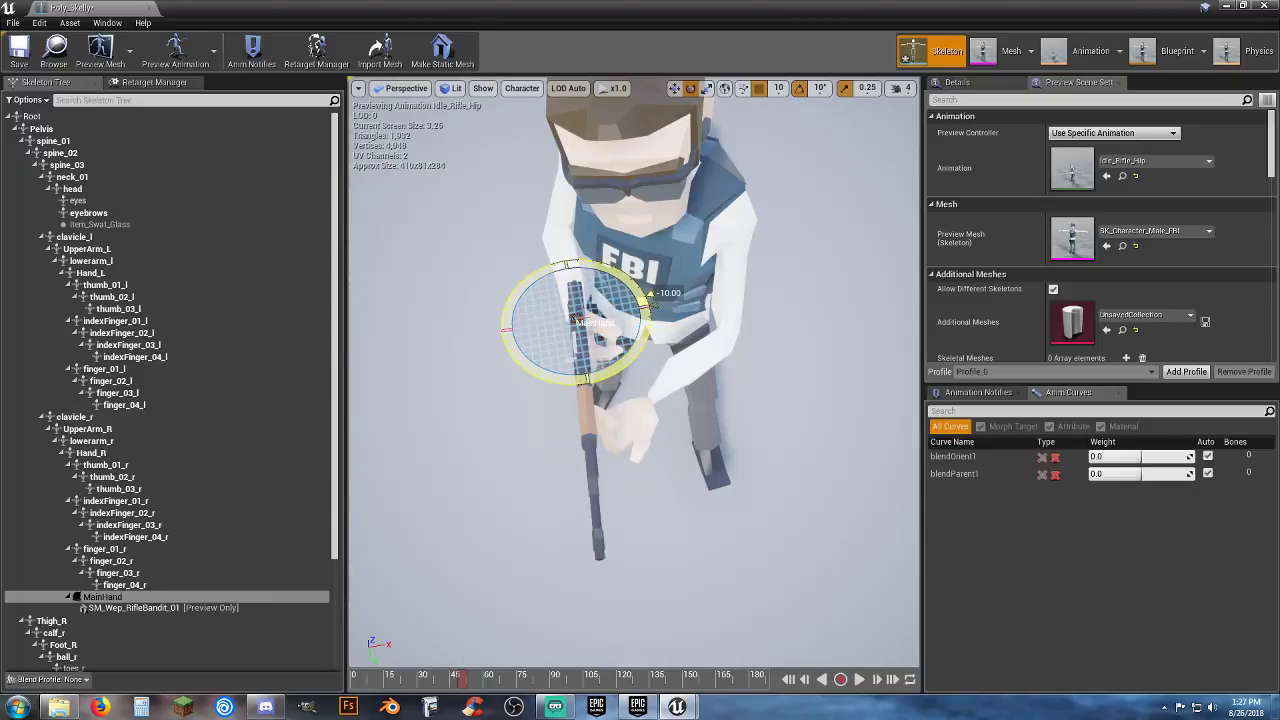
click(674, 88)
drag(626, 313, 646, 312)
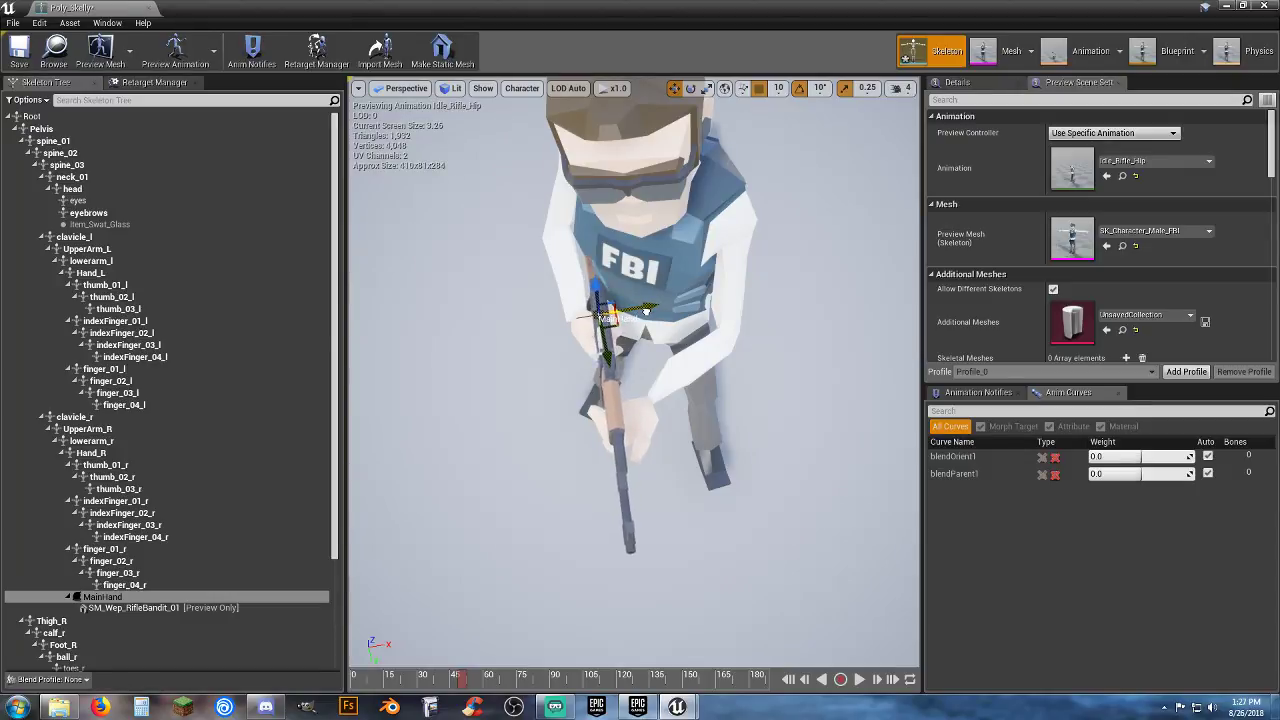
Step: Turn the MainHand socket about 4° further without angle snapping so the rifle's barrel crosses over the supporting hand
click(691, 88)
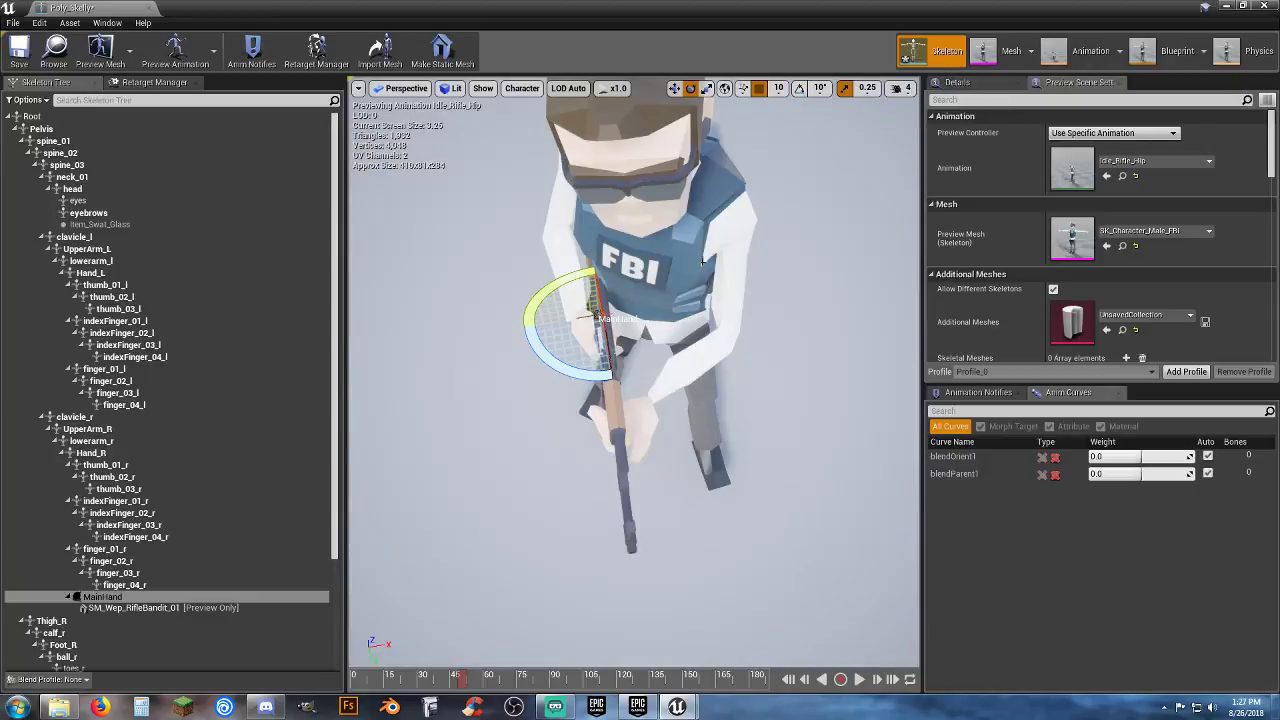
drag(578, 374, 604, 375)
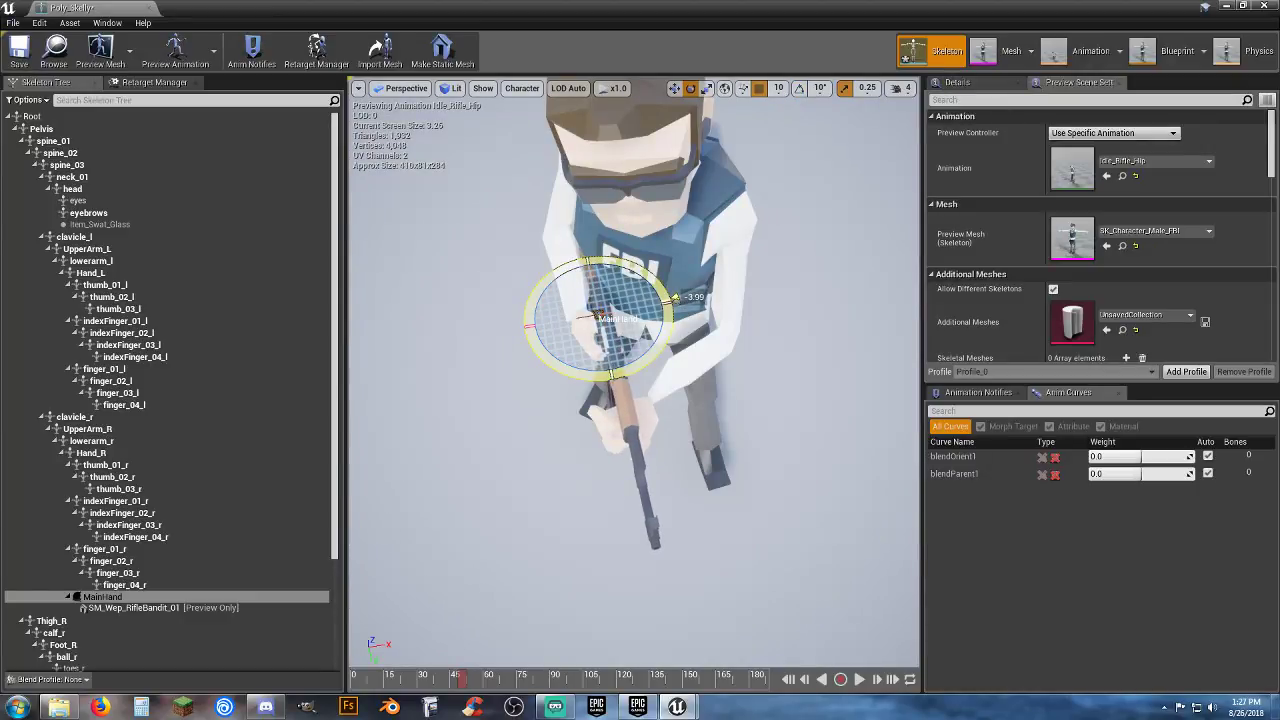
click(674, 88)
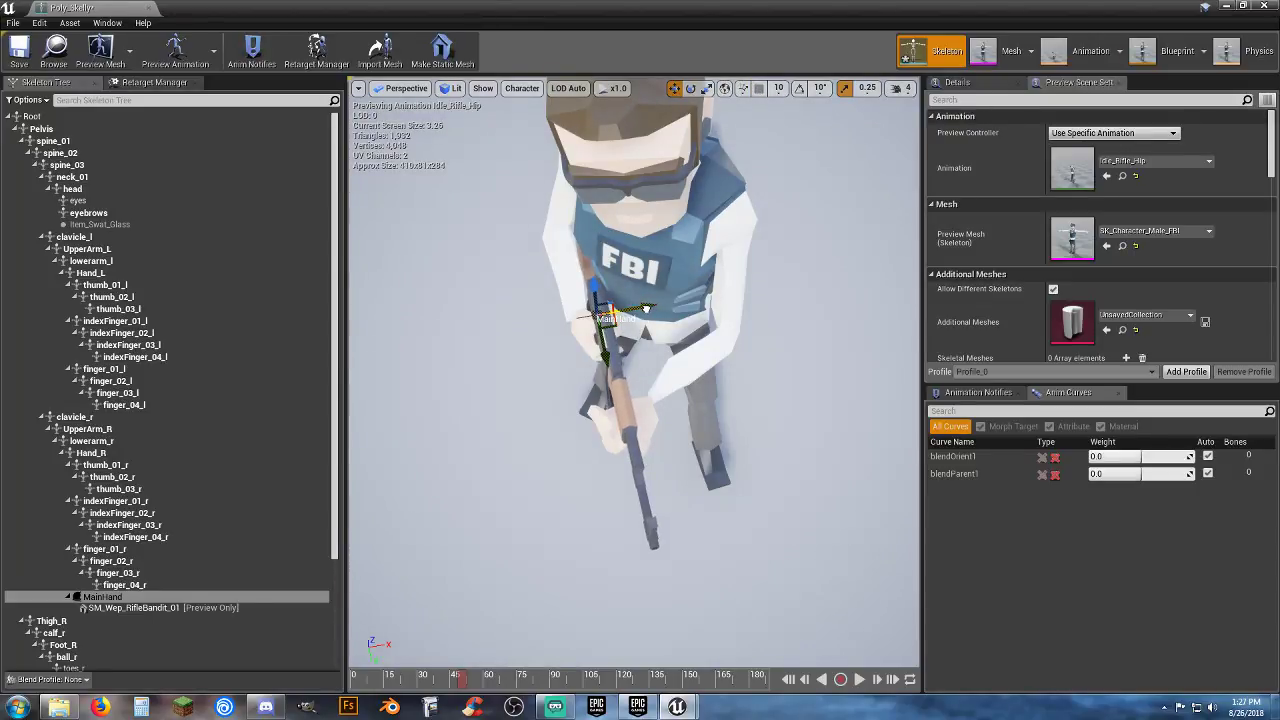
Step: Tilt the MainHand socket about 9° to level the barrel, and move it forward so the grip sits in the right hand
scroll(644, 309, up, 8)
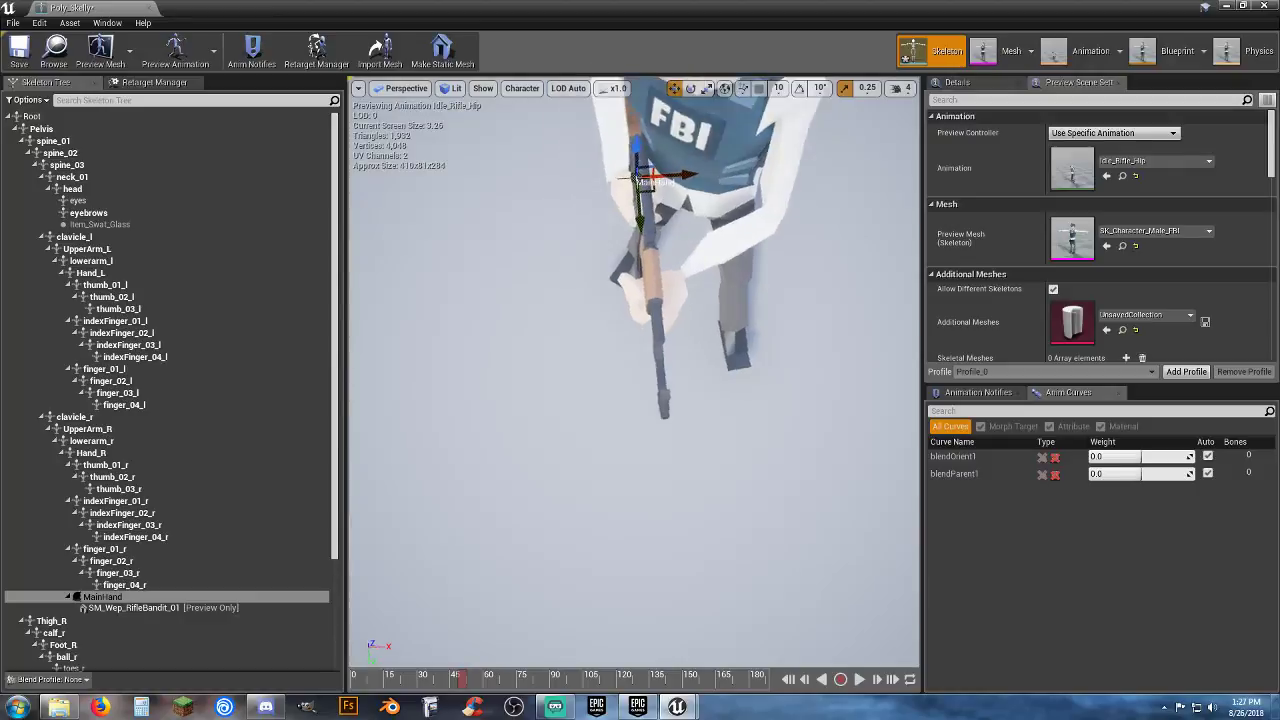
scroll(644, 309, down, 8)
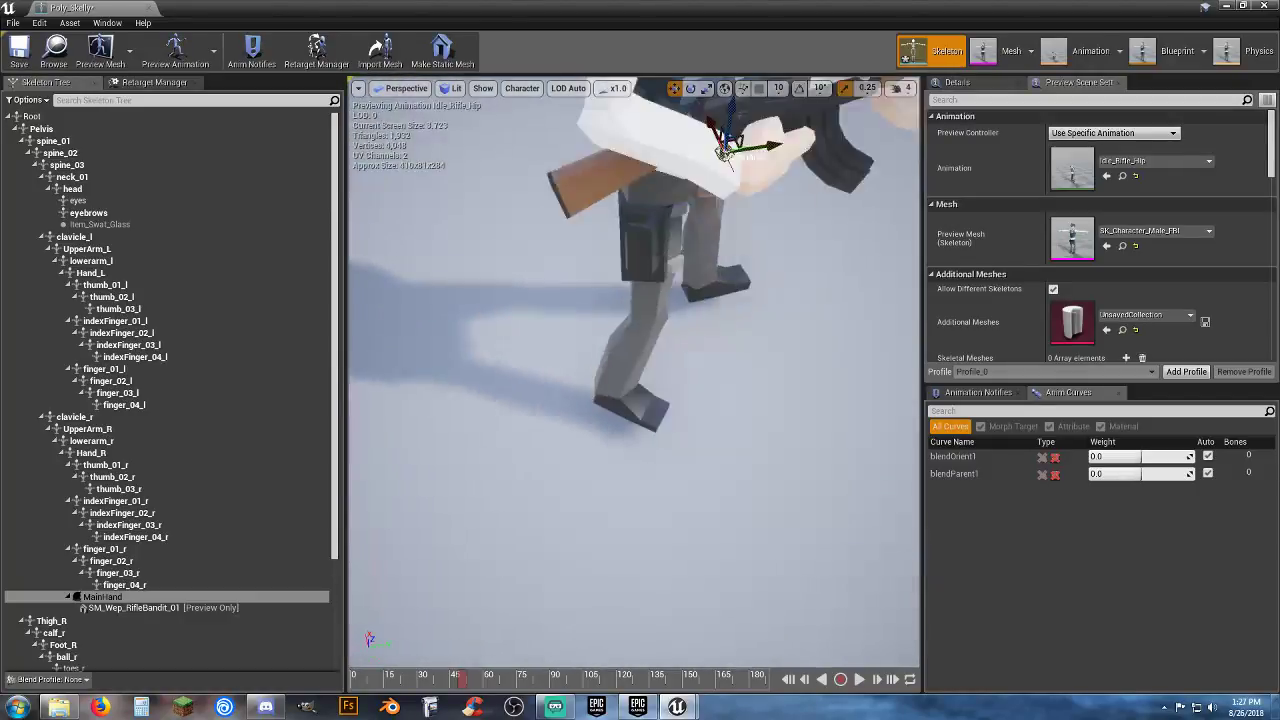
scroll(585, 354, up, 6)
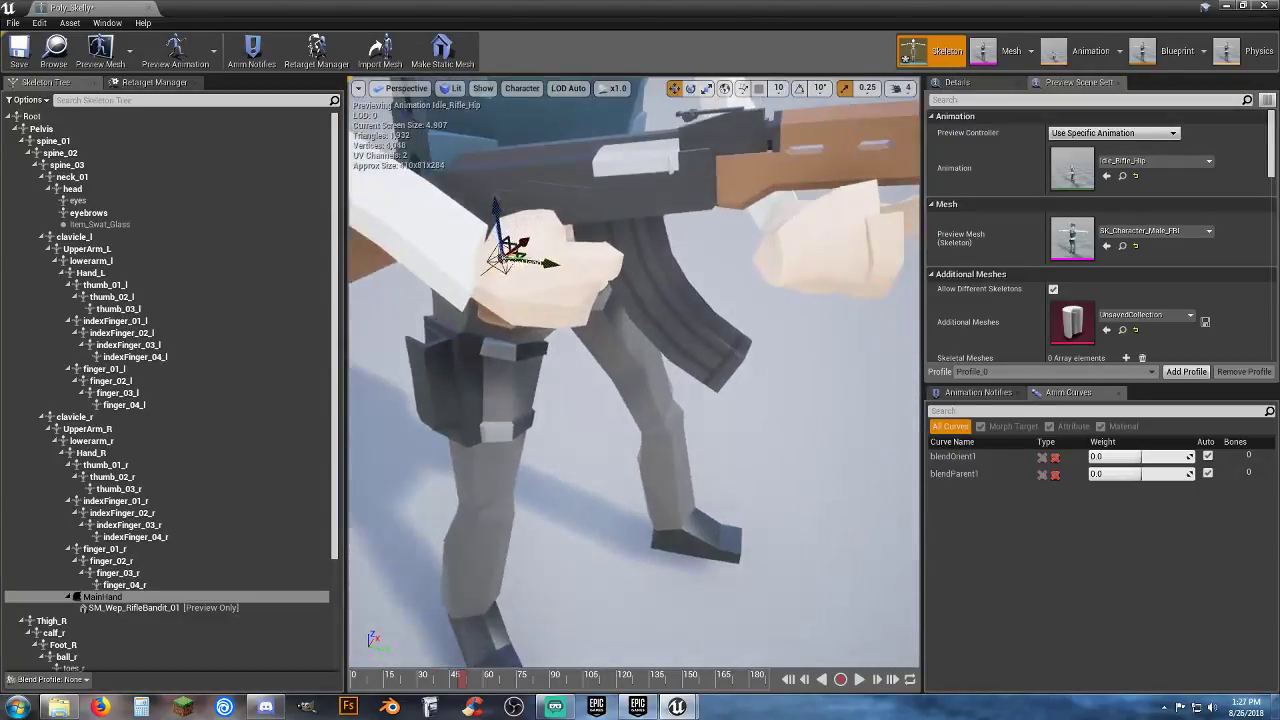
scroll(585, 354, down, 4)
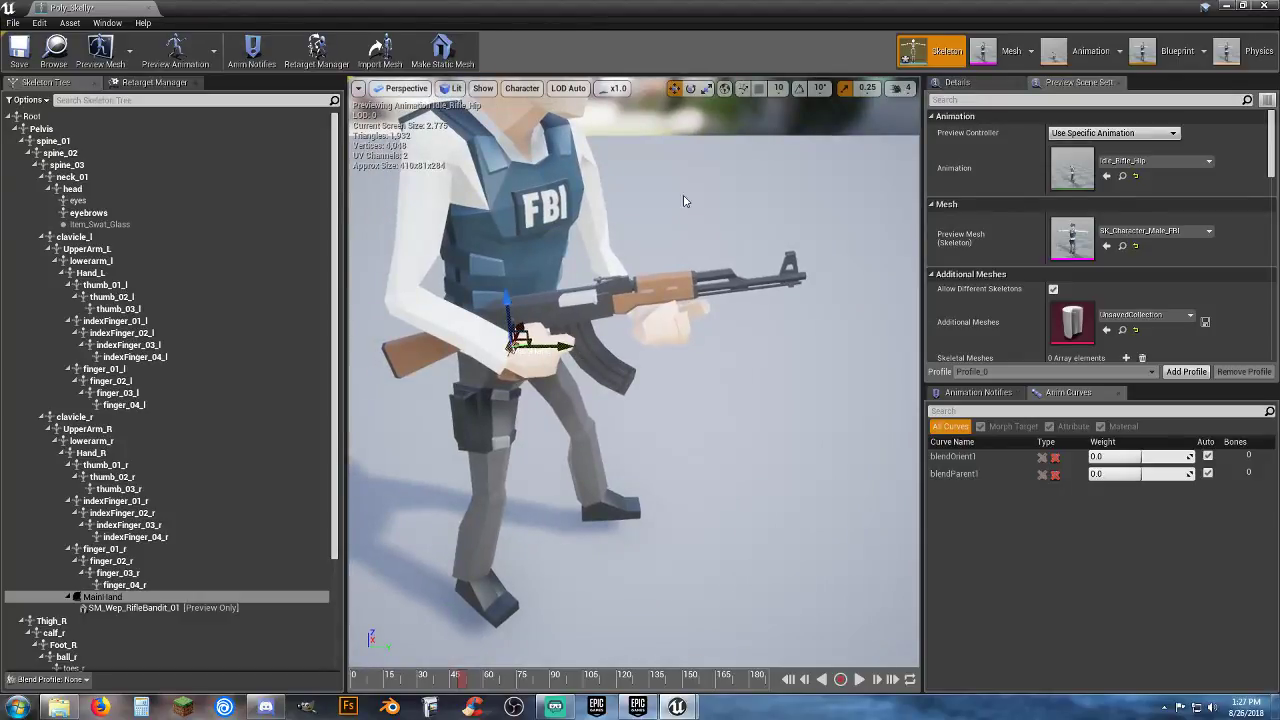
click(690, 88)
drag(556, 300, 564, 330)
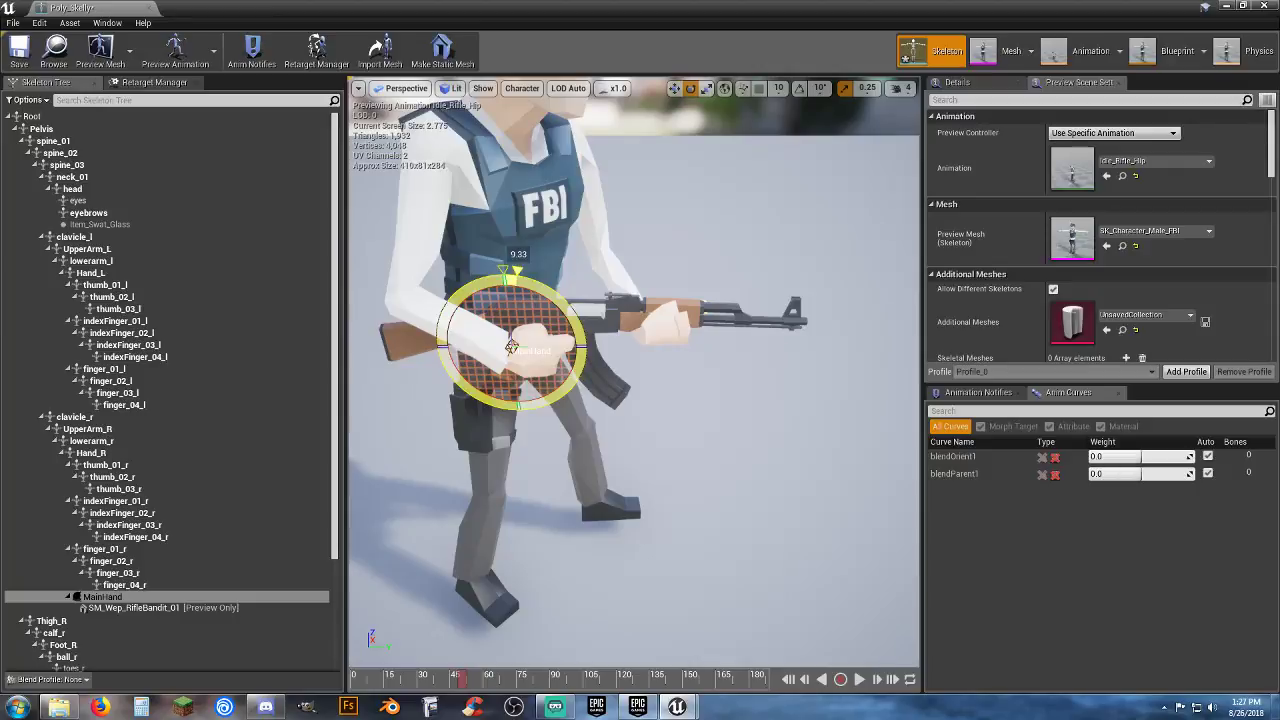
click(674, 88)
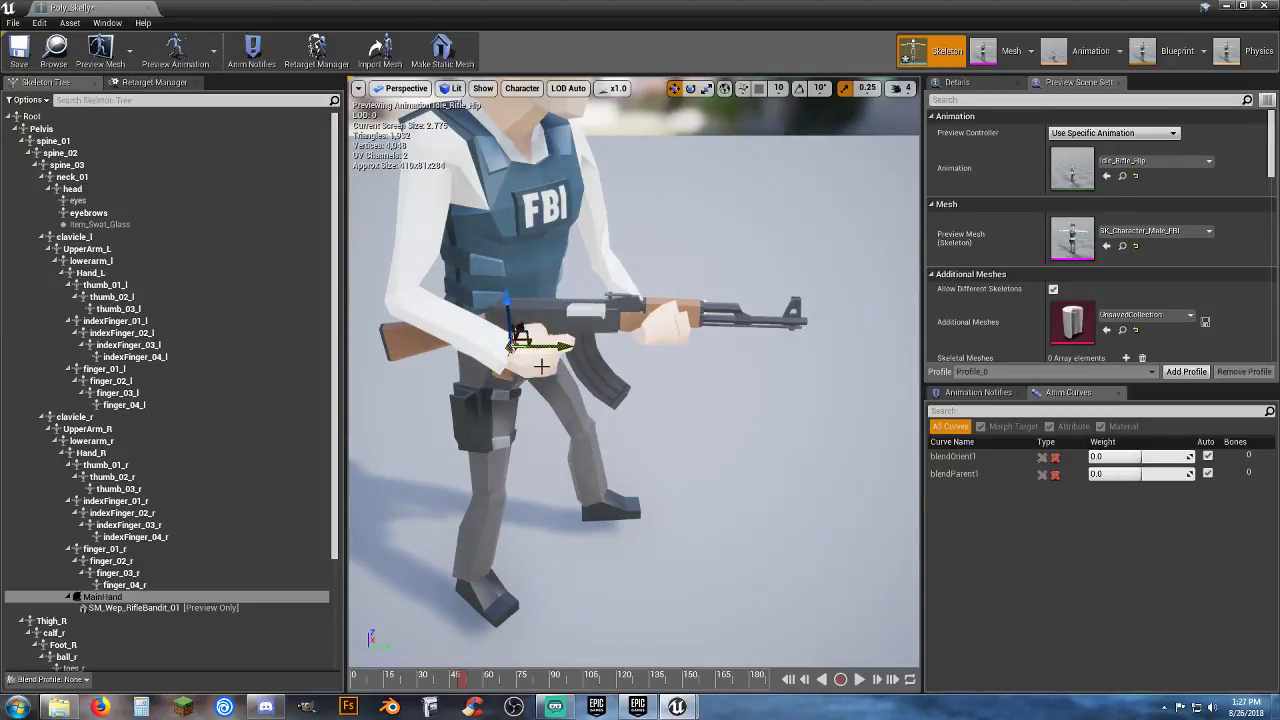
drag(551, 347, 545, 297)
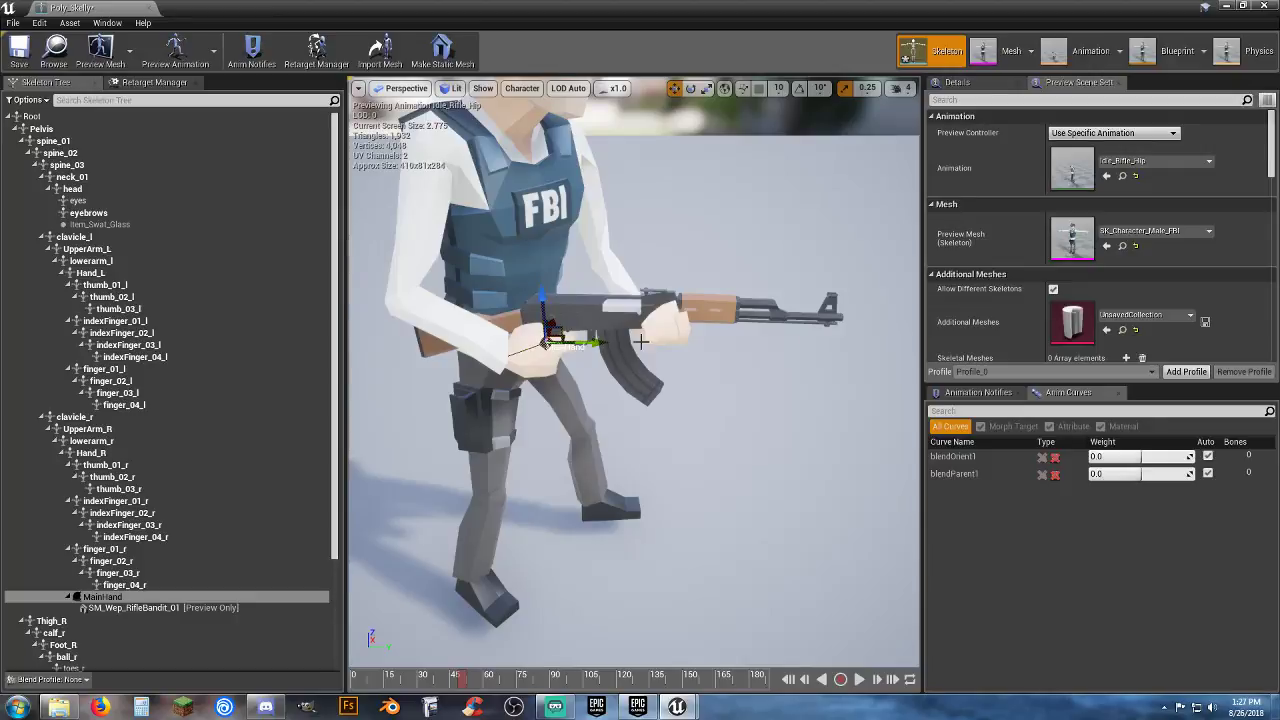
Step: Fine-tune the MainHand socket's rotation from the front so the rifle lines up with both hands
alt+drag(640, 341, 520, 354)
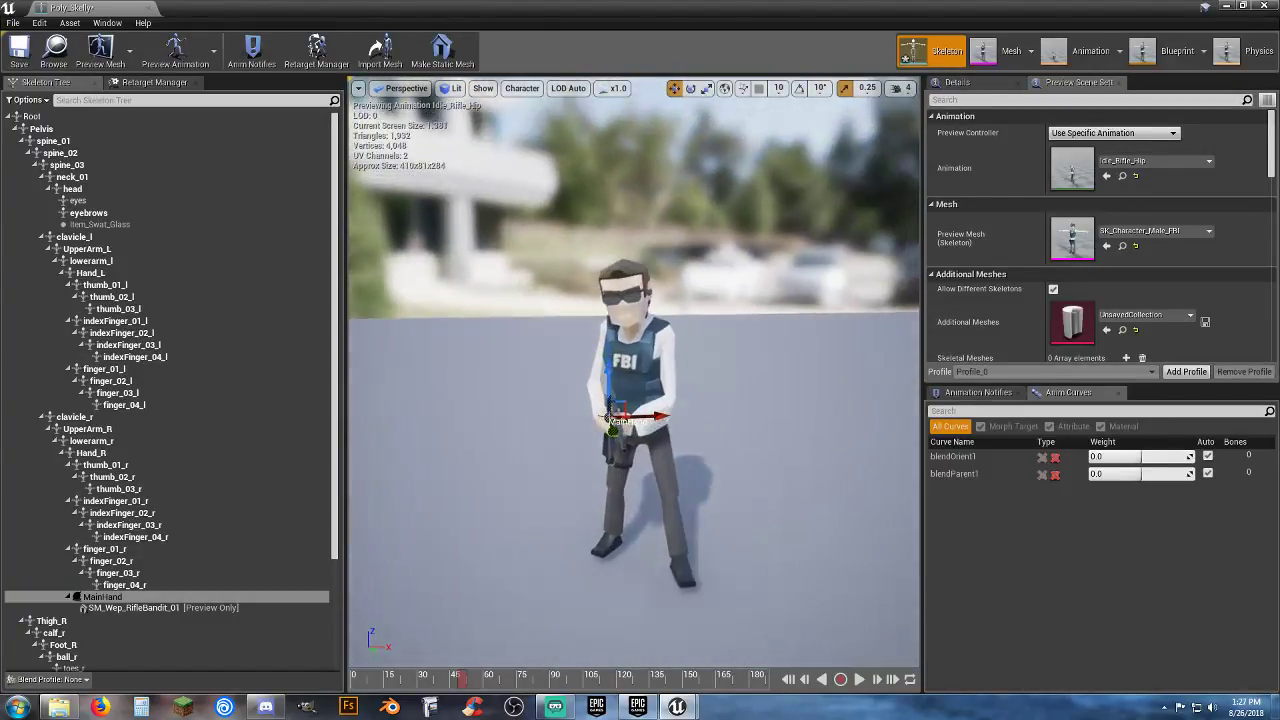
alt+right_drag(520, 354, 535, 340)
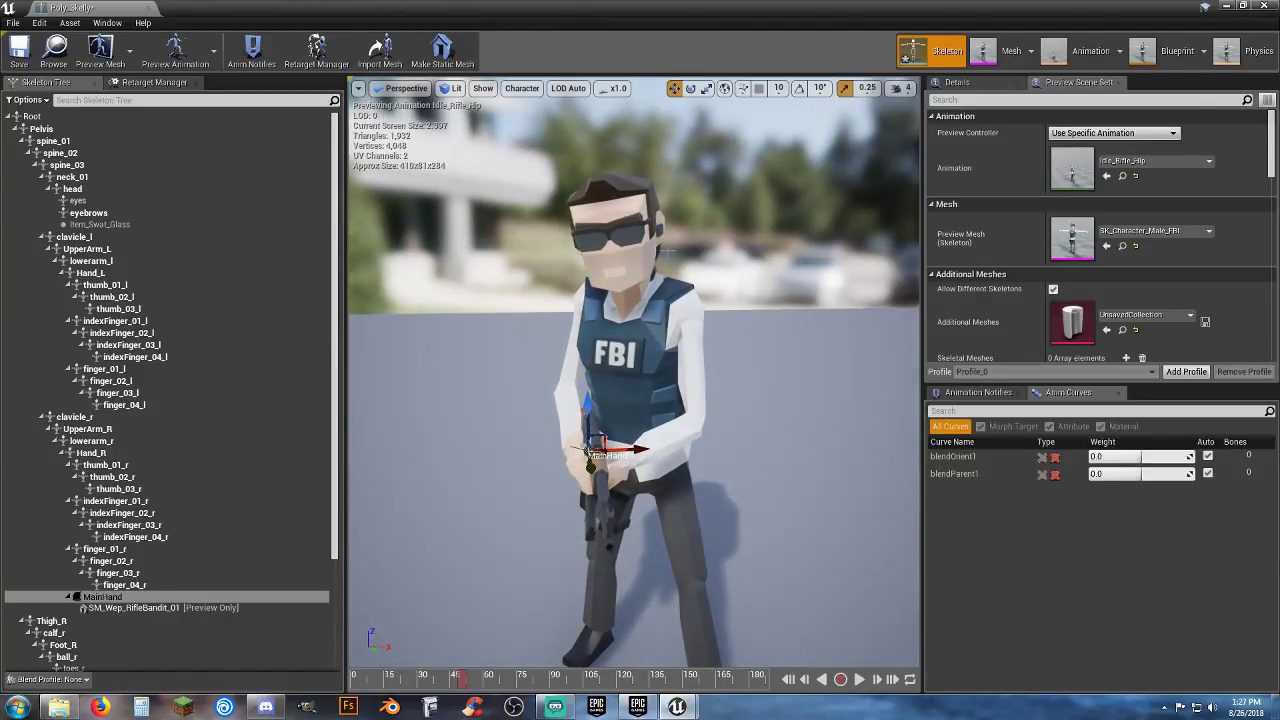
click(690, 88)
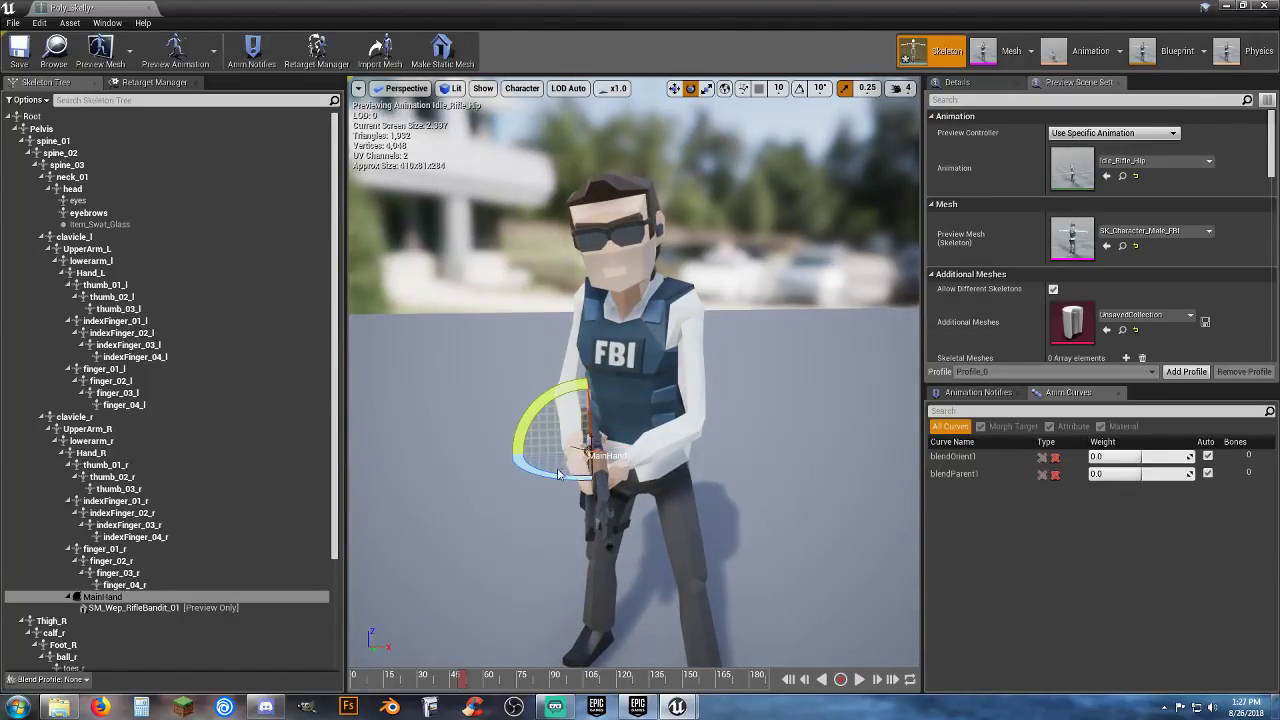
drag(551, 475, 554, 474)
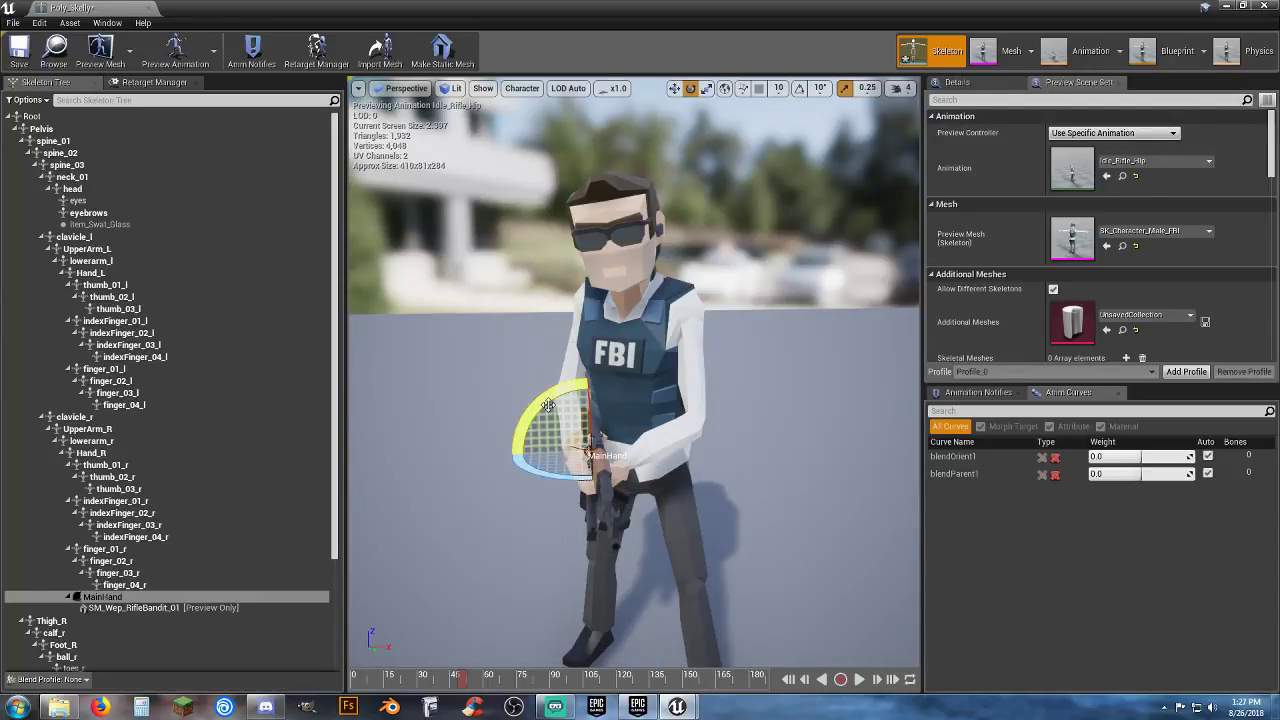
drag(548, 404, 551, 412)
right_drag(640, 400, 758, 496)
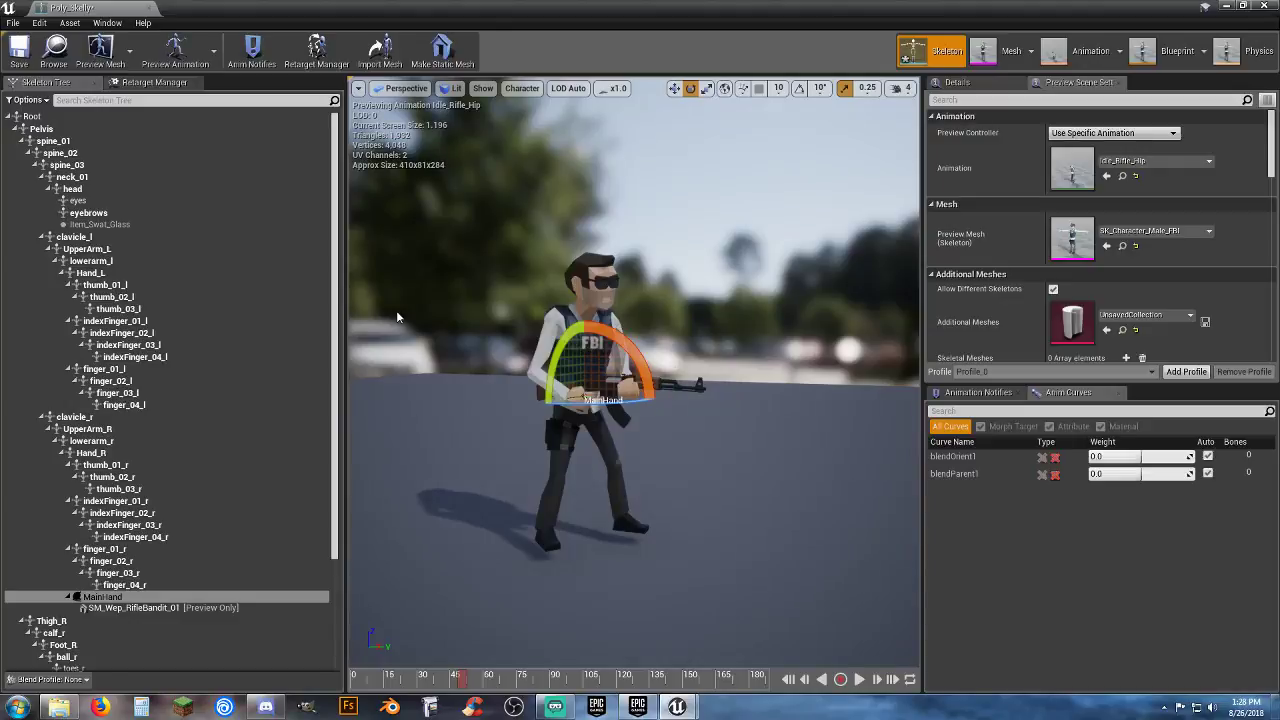
Step: Close the skeleton editor, open the Player_Base blueprint from Characters/Player/Blueprints in its viewport, and select the Mesh component
click(148, 9)
click(483, 578)
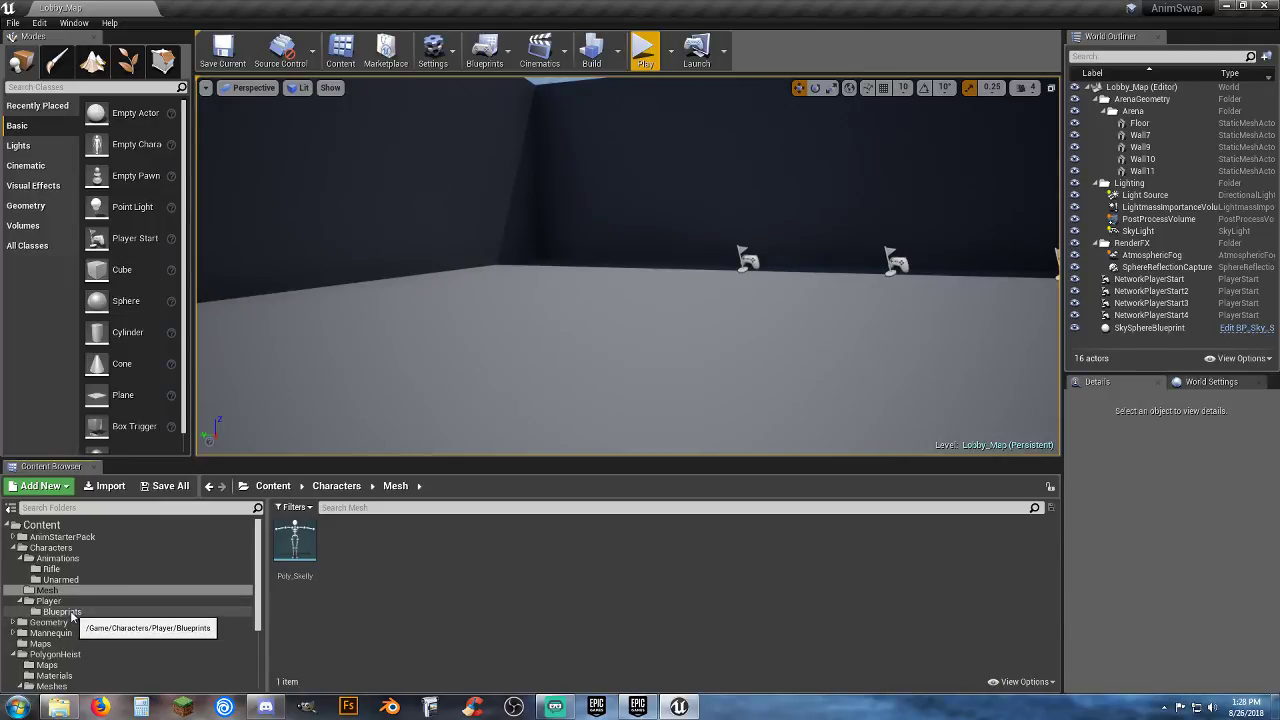
click(66, 612)
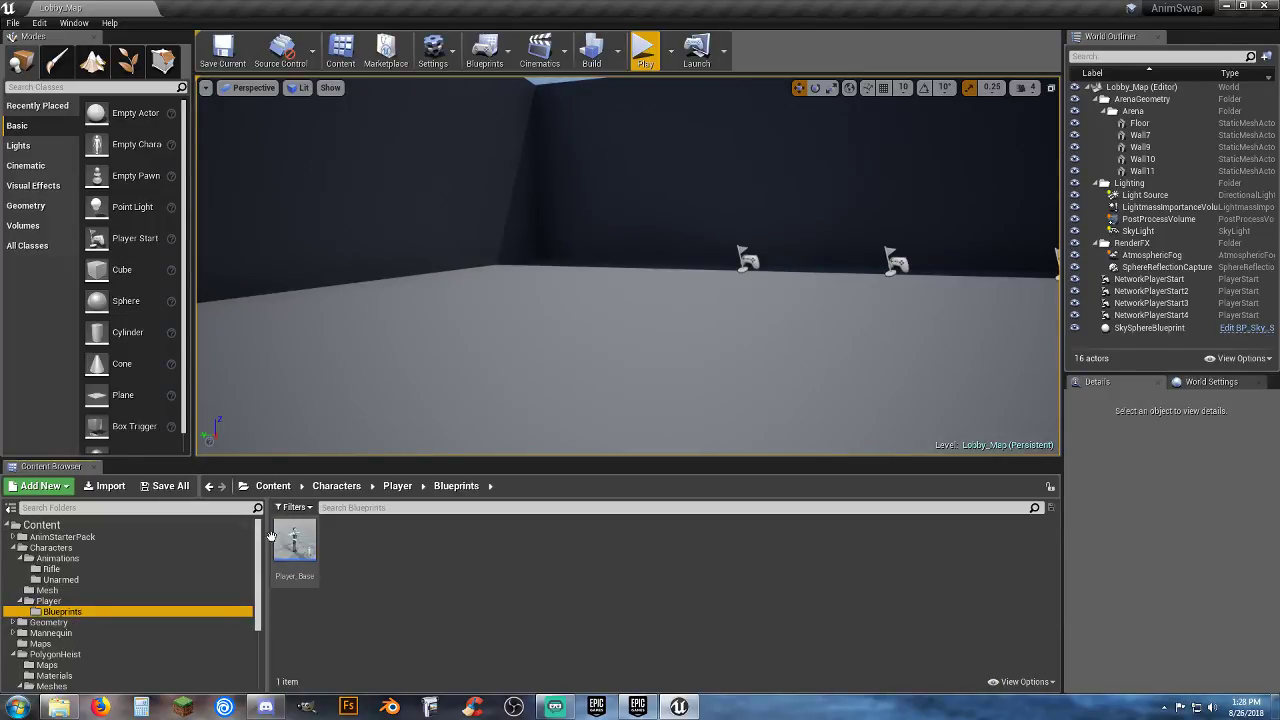
double_click(305, 548)
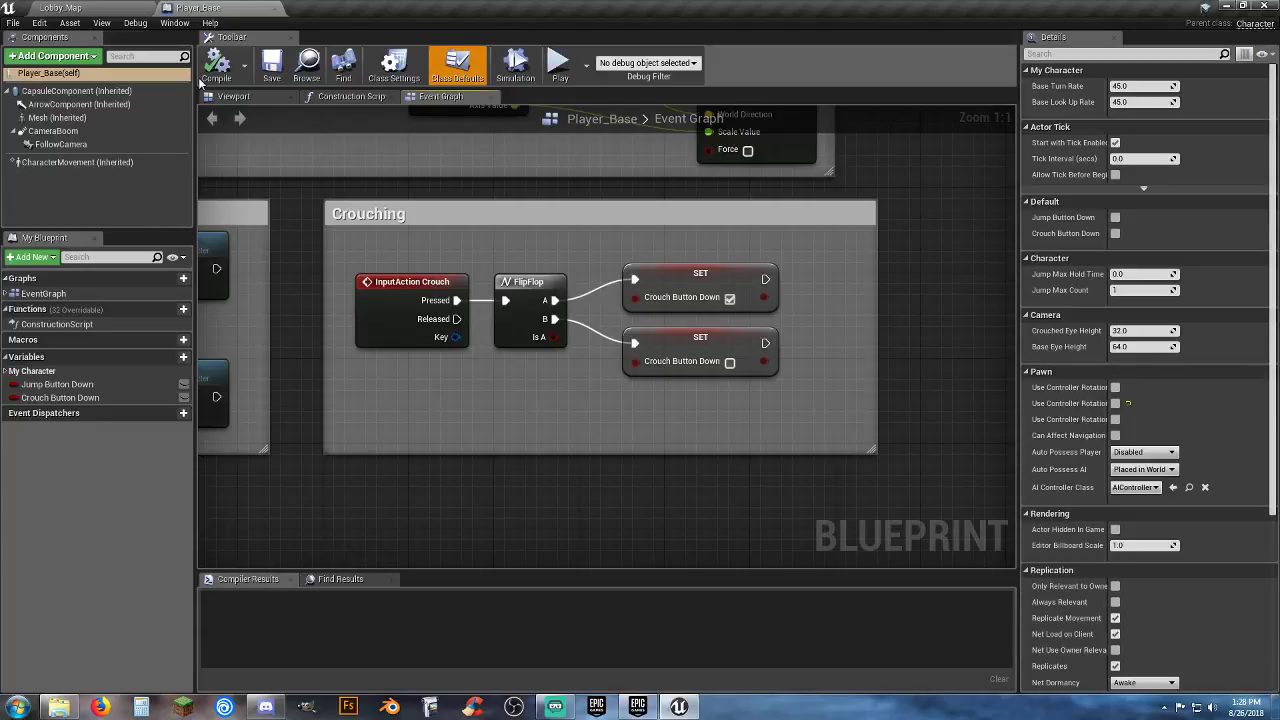
click(233, 96)
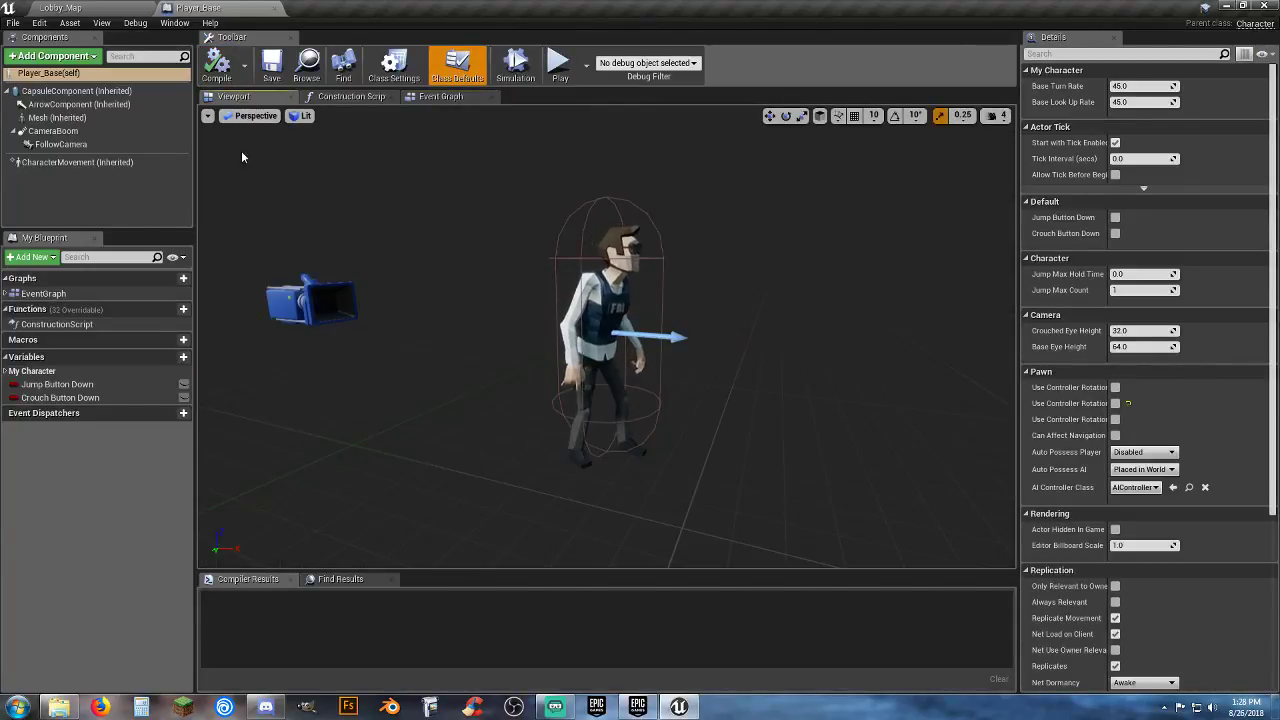
click(48, 119)
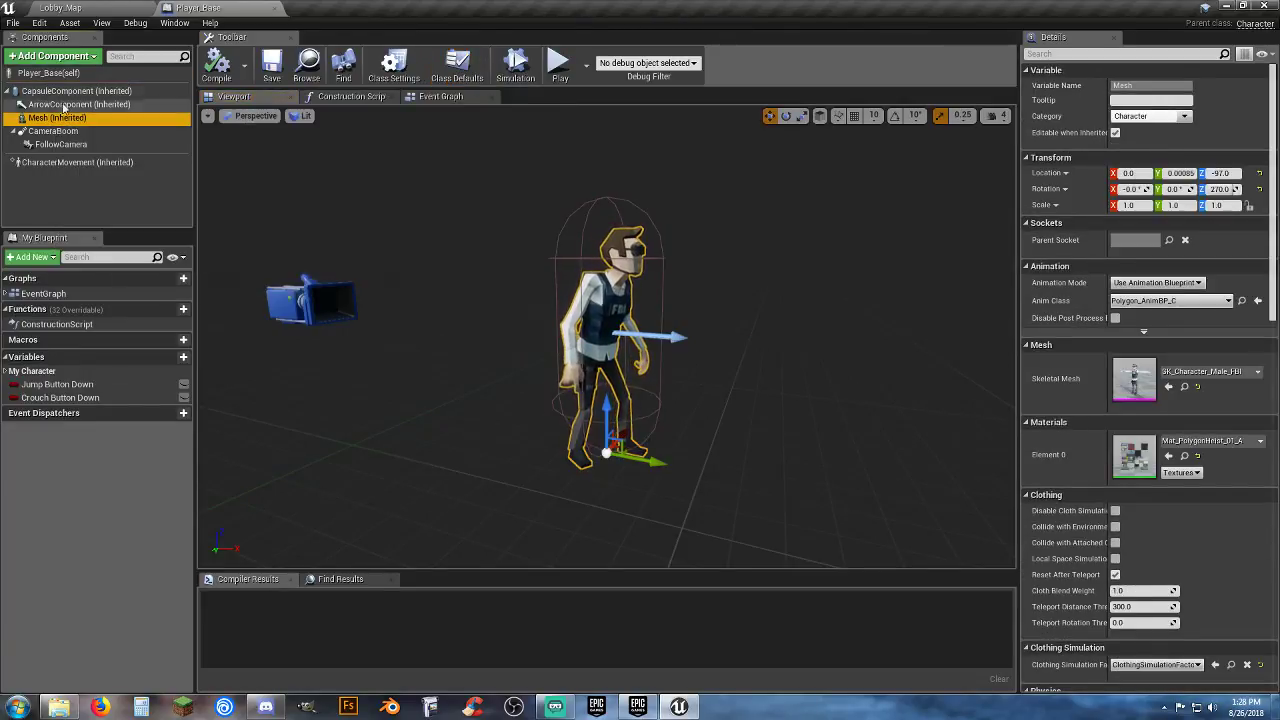
Step: Select the skeletal mesh SK_Wep_RifleBandit_01 in the PolygonHeist/Meshes/Weapons_Rigged folder
click(100, 8)
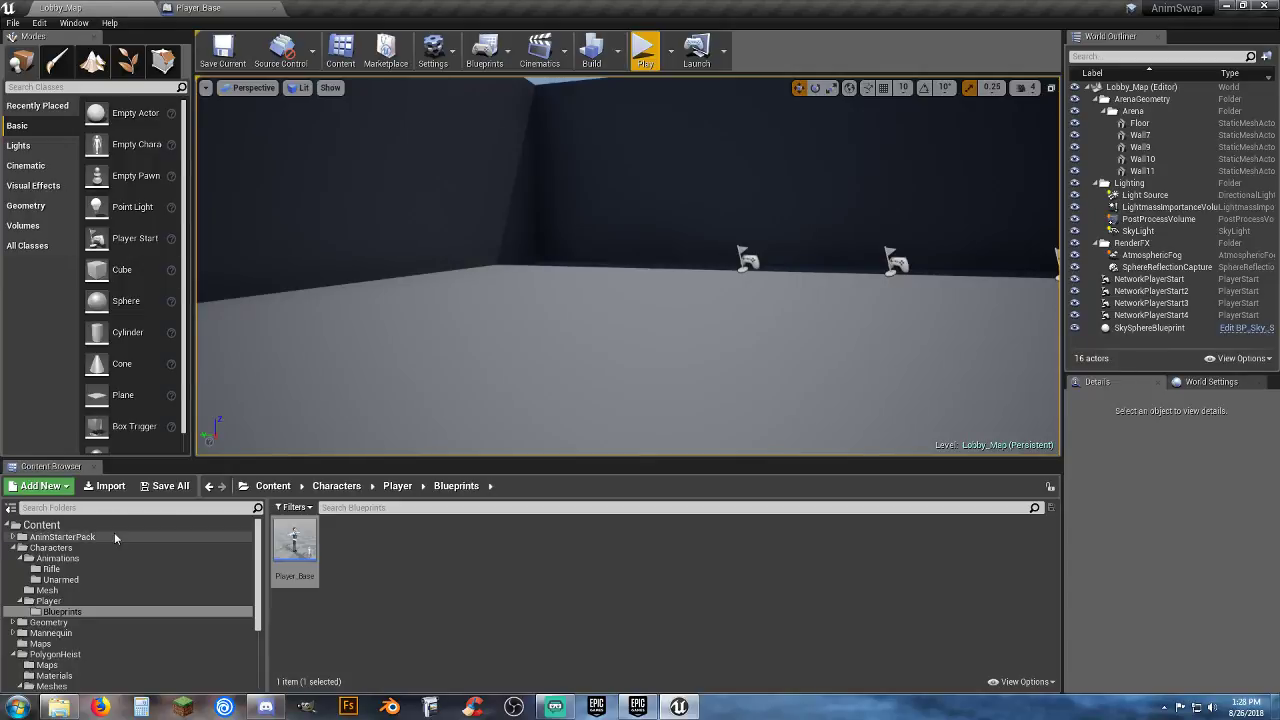
scroll(90, 600, down, 3)
scroll(85, 640, down, 2)
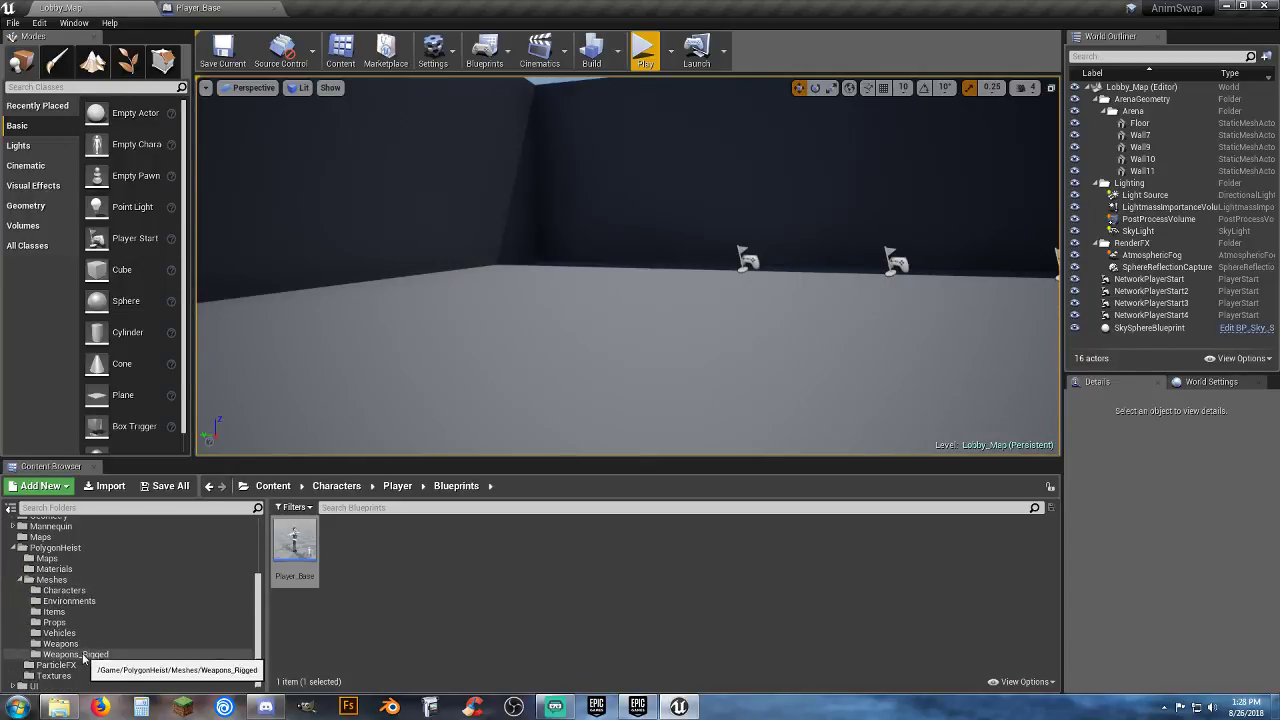
click(75, 654)
scroll(880, 610, down, 5)
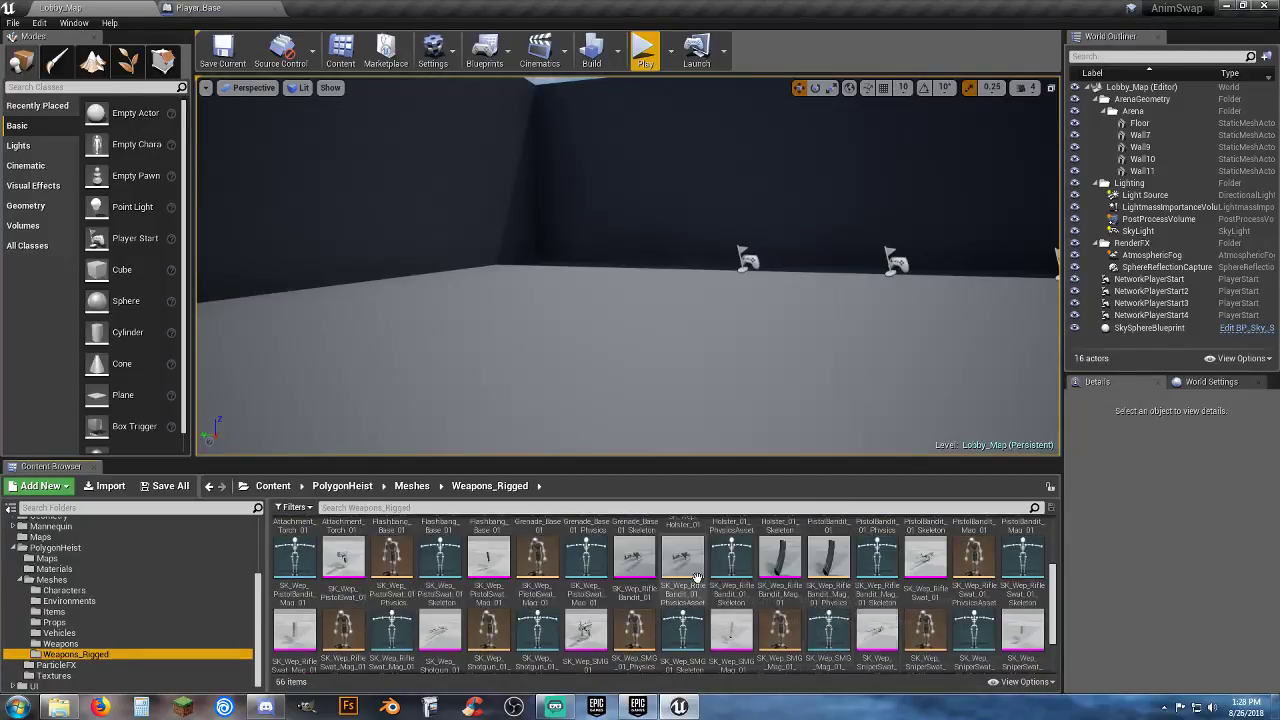
click(639, 601)
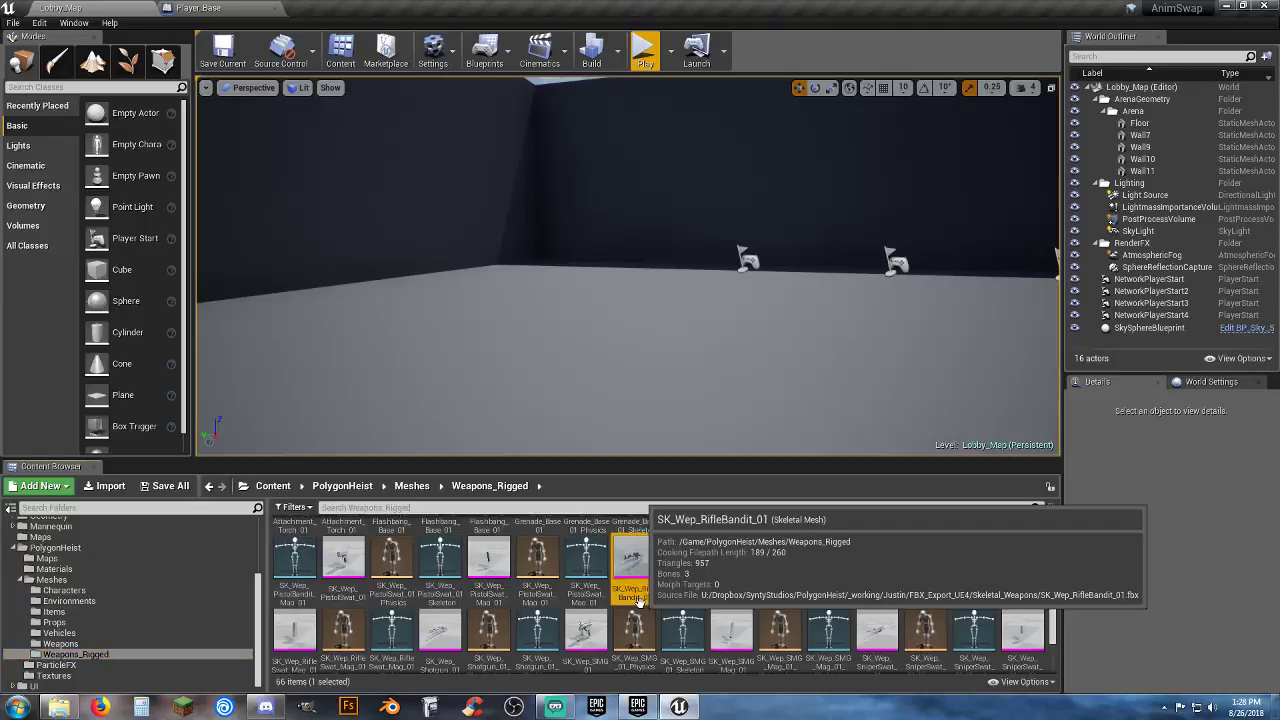
Step: Add SK_Wep_RifleBandit_01 to Player_Base as a skeletal mesh component under Mesh and set its parent socket to MainHand
click(222, 10)
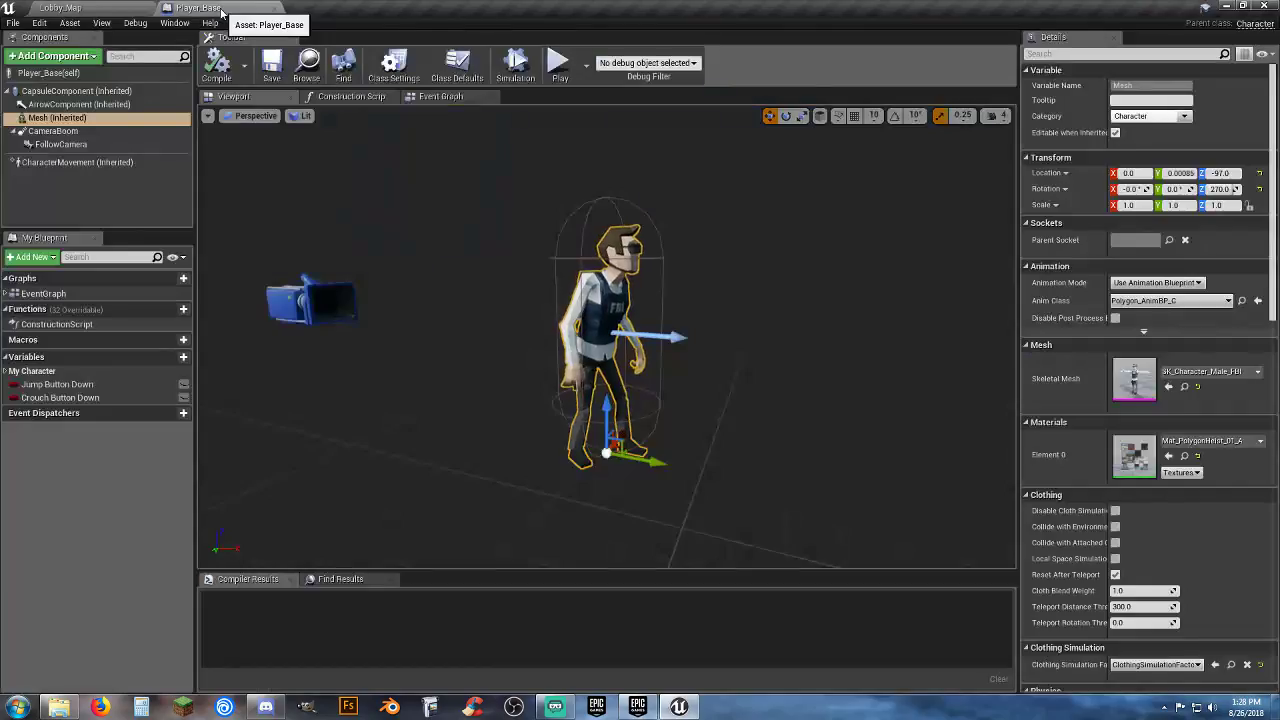
click(54, 58)
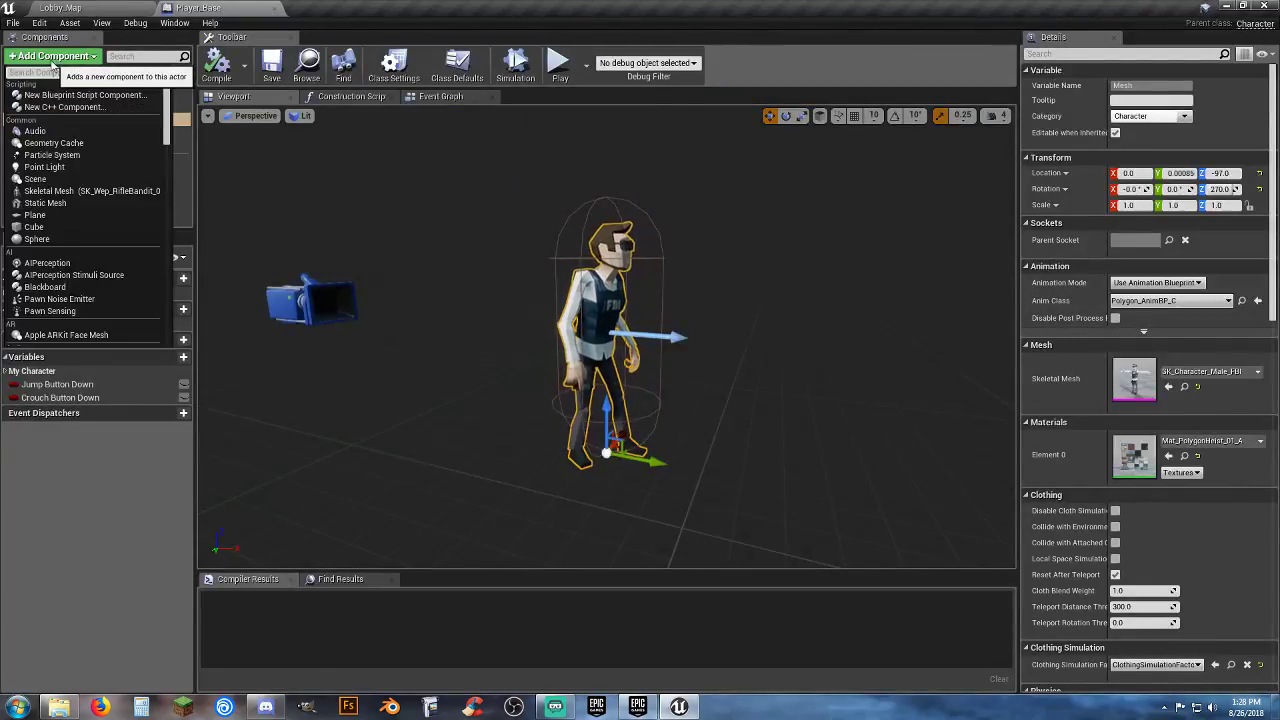
click(61, 191)
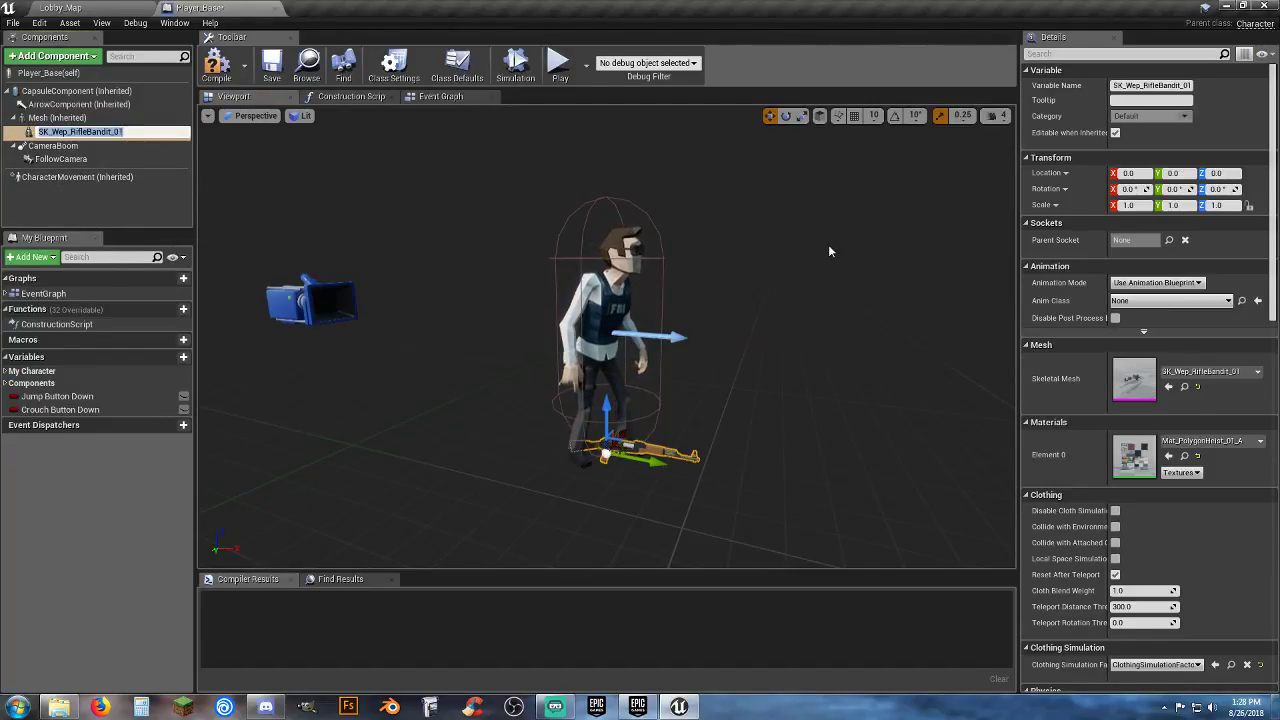
key(Return)
click(1169, 241)
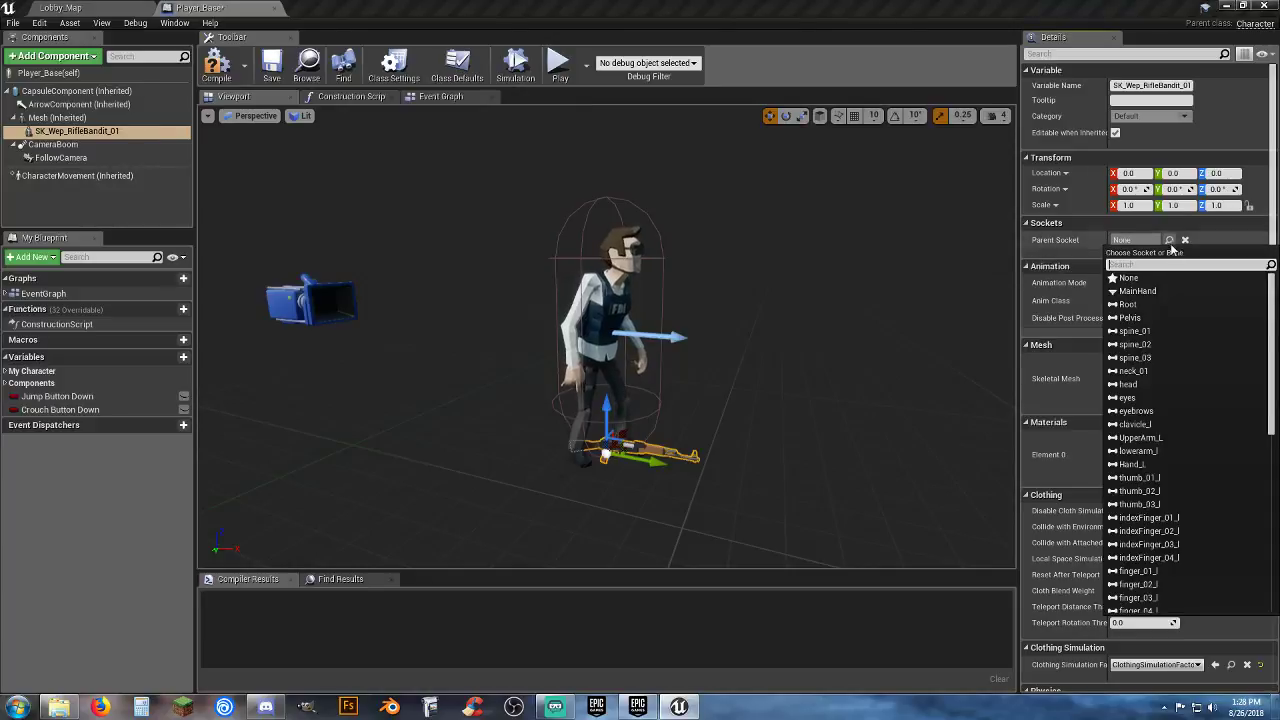
click(1138, 291)
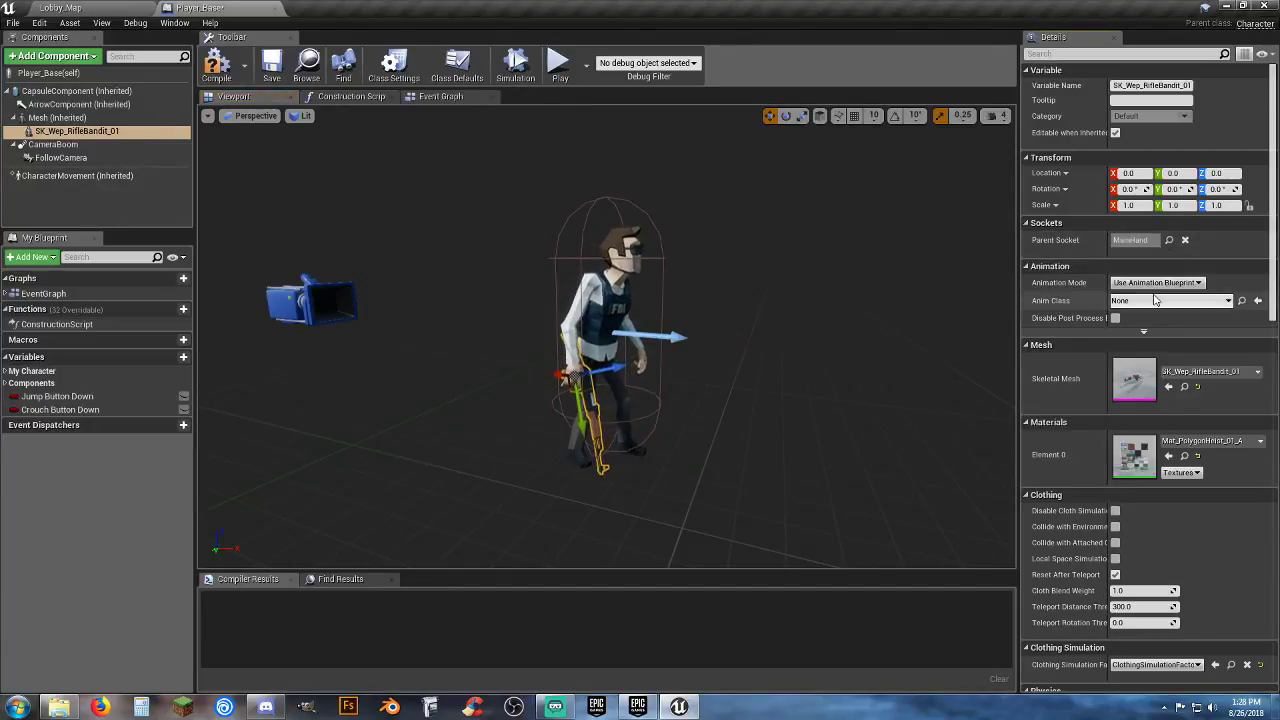
Step: Compile and save the Player_Base blueprint, and check how the attached rifle sits in the character's hand
click(256, 76)
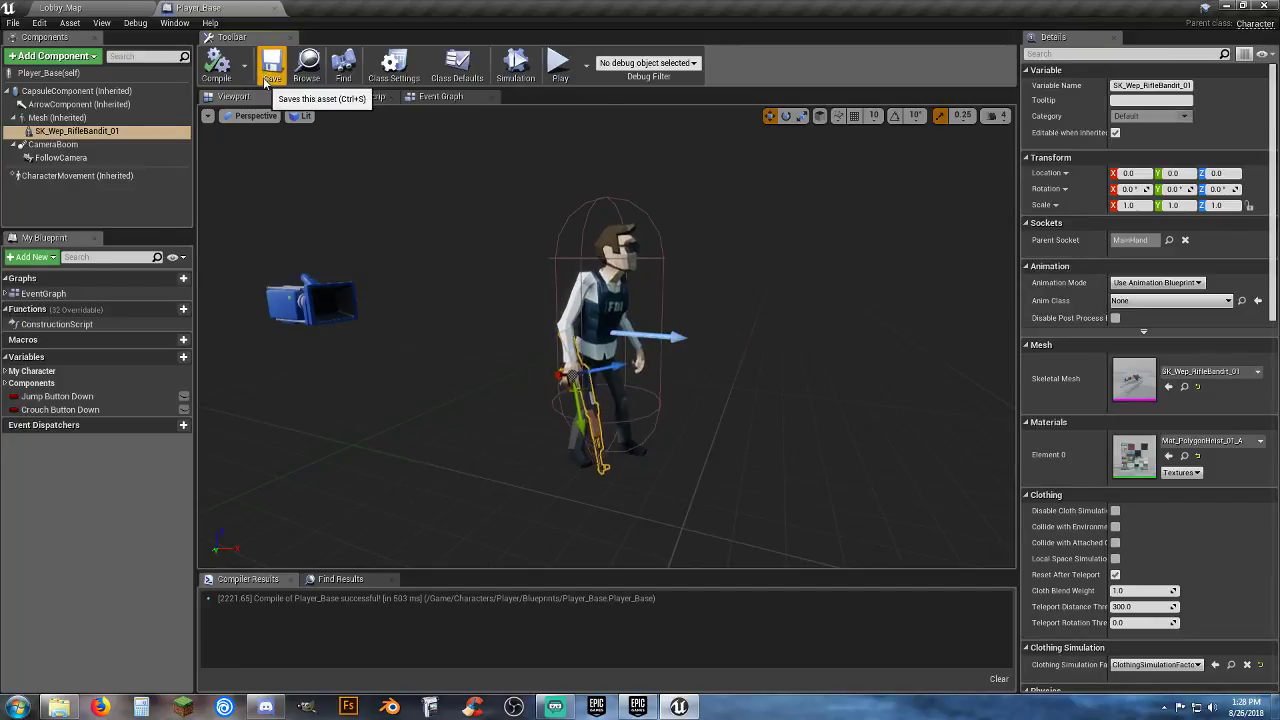
click(270, 68)
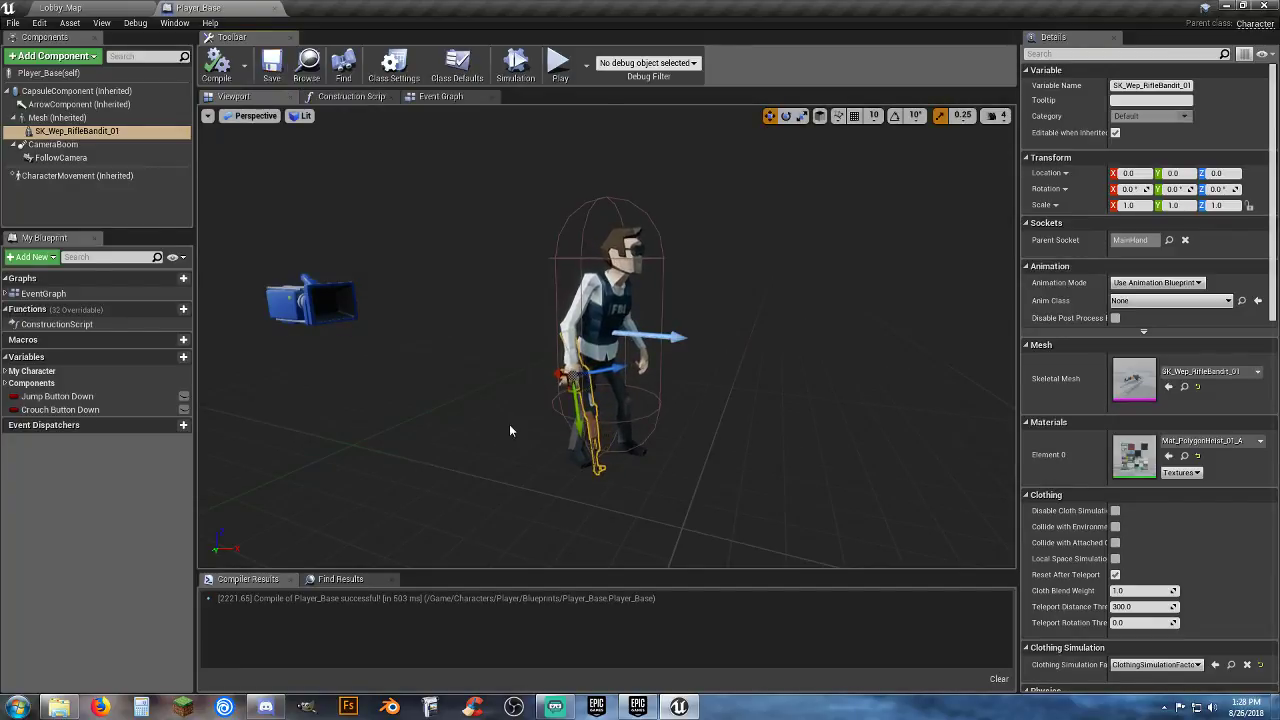
scroll(586, 428, up, 5)
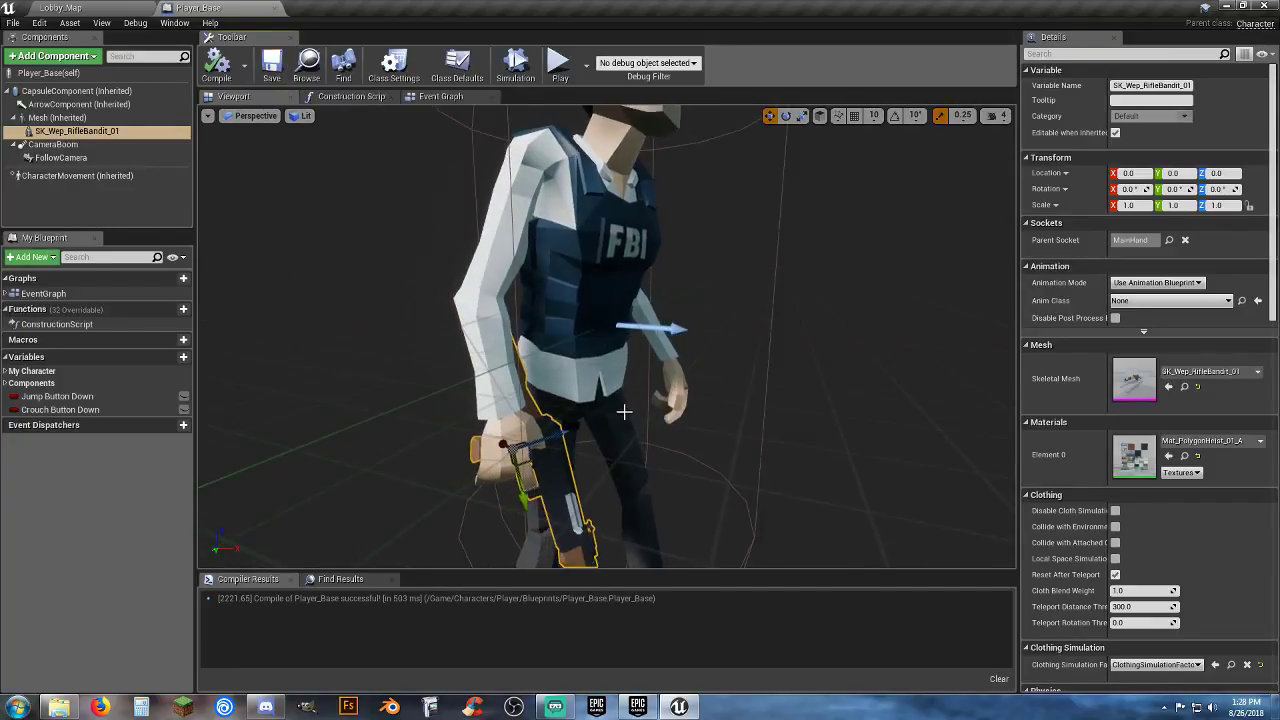
scroll(624, 411, down, 5)
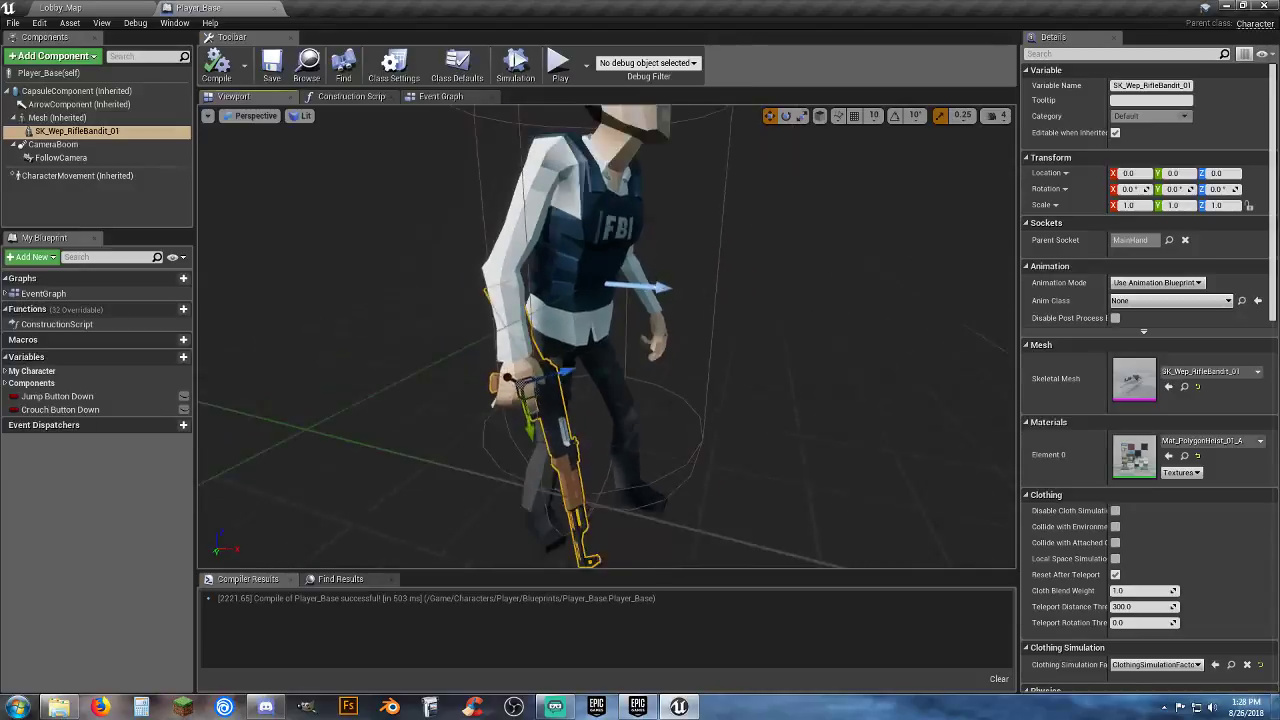
scroll(1093, 480, down, 5)
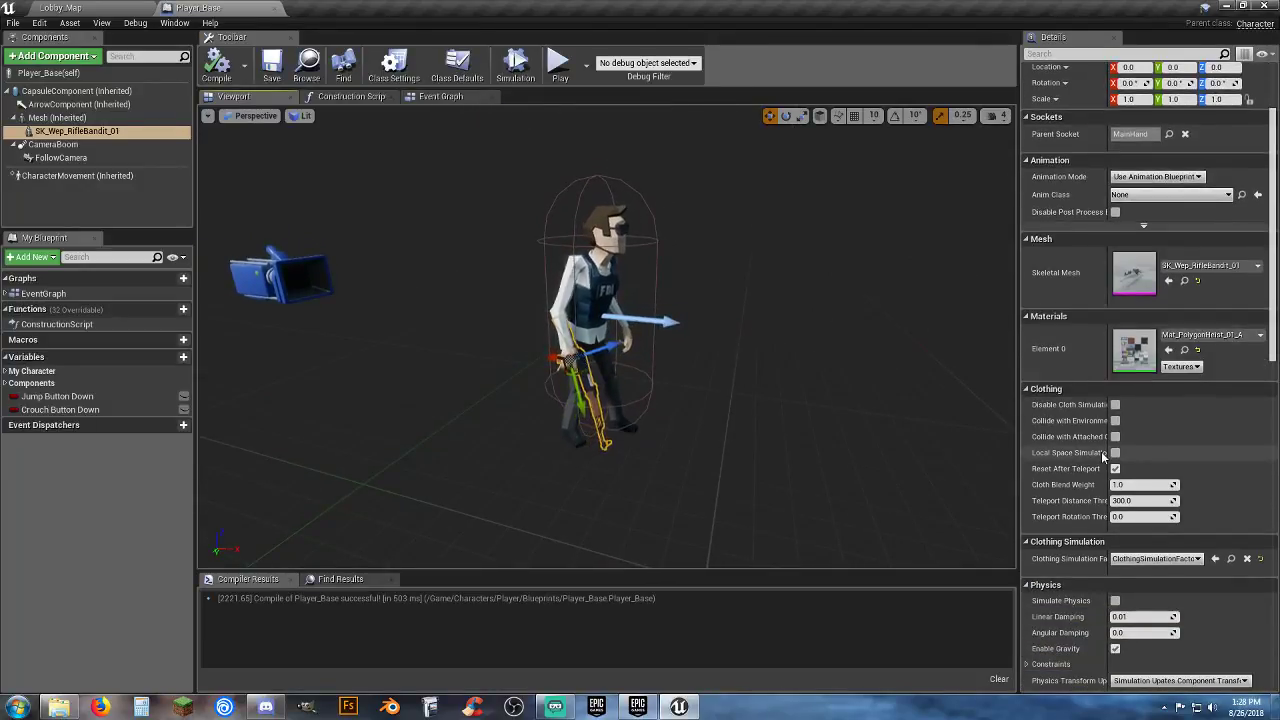
Step: Review the physics and collision settings of the SK_Wep_RifleBandit_01 component
scroll(1098, 461, down, 2)
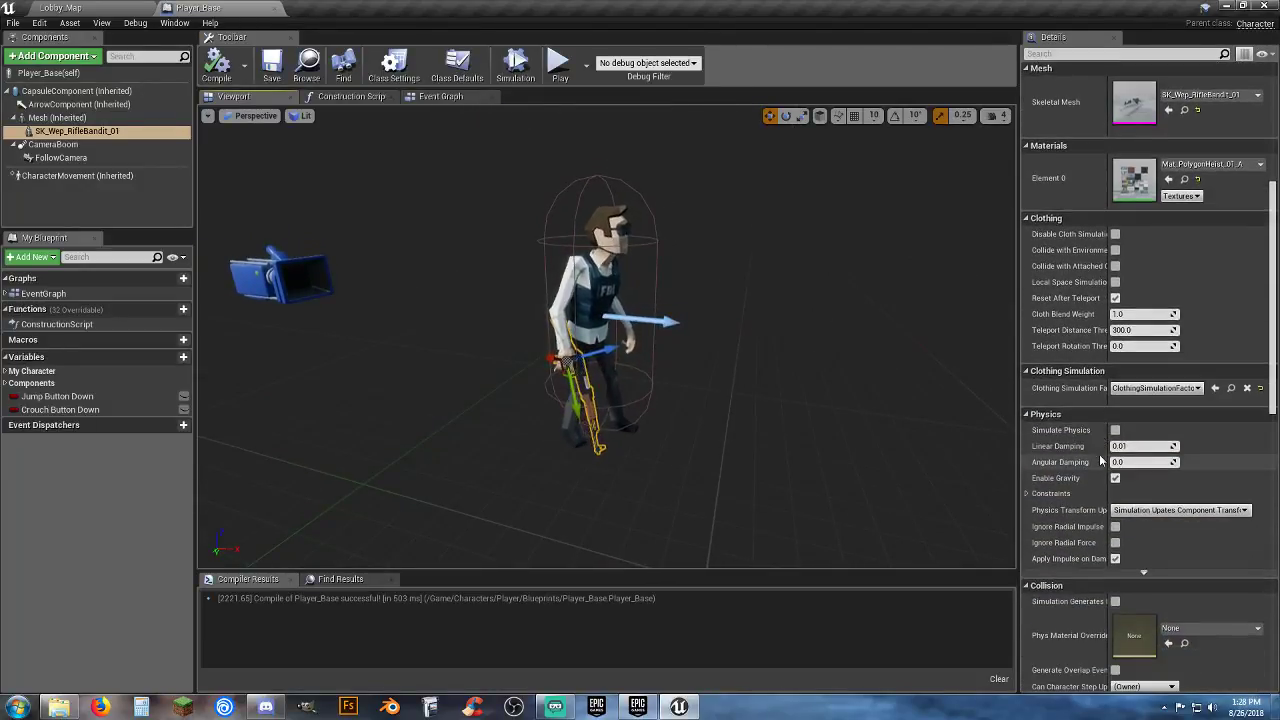
scroll(1094, 463, down, 1)
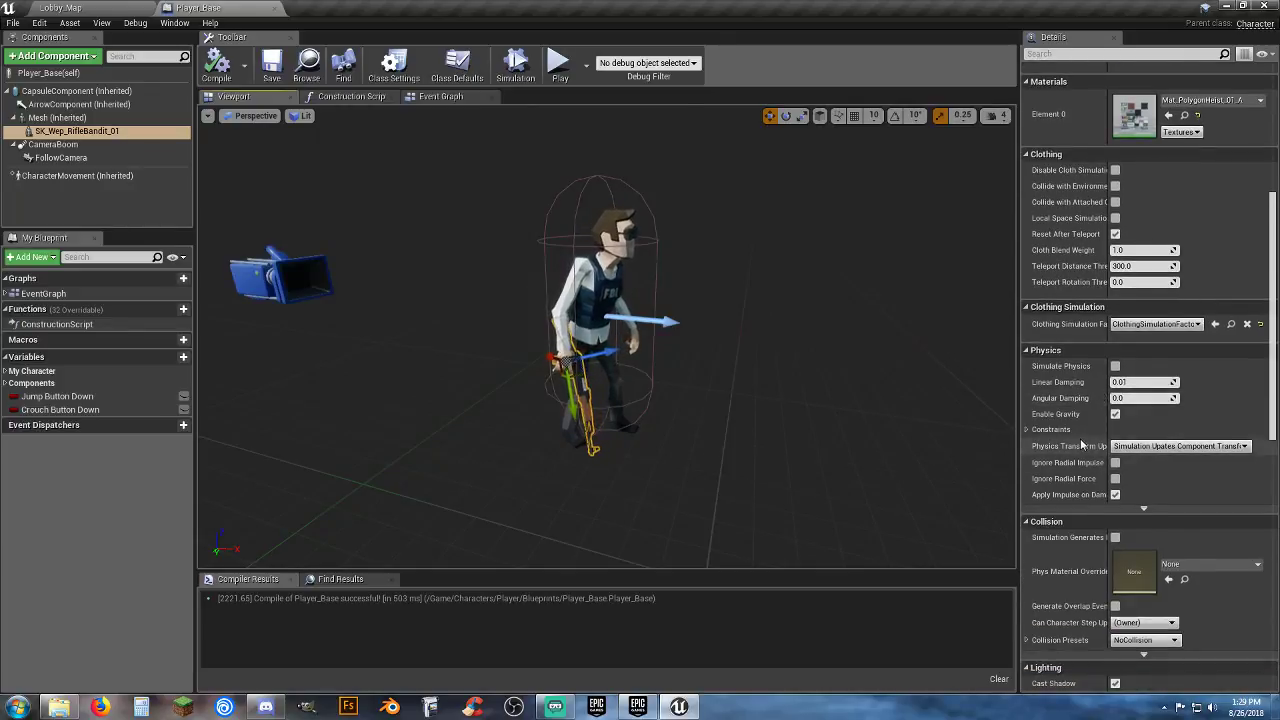
scroll(1085, 460, down, 3)
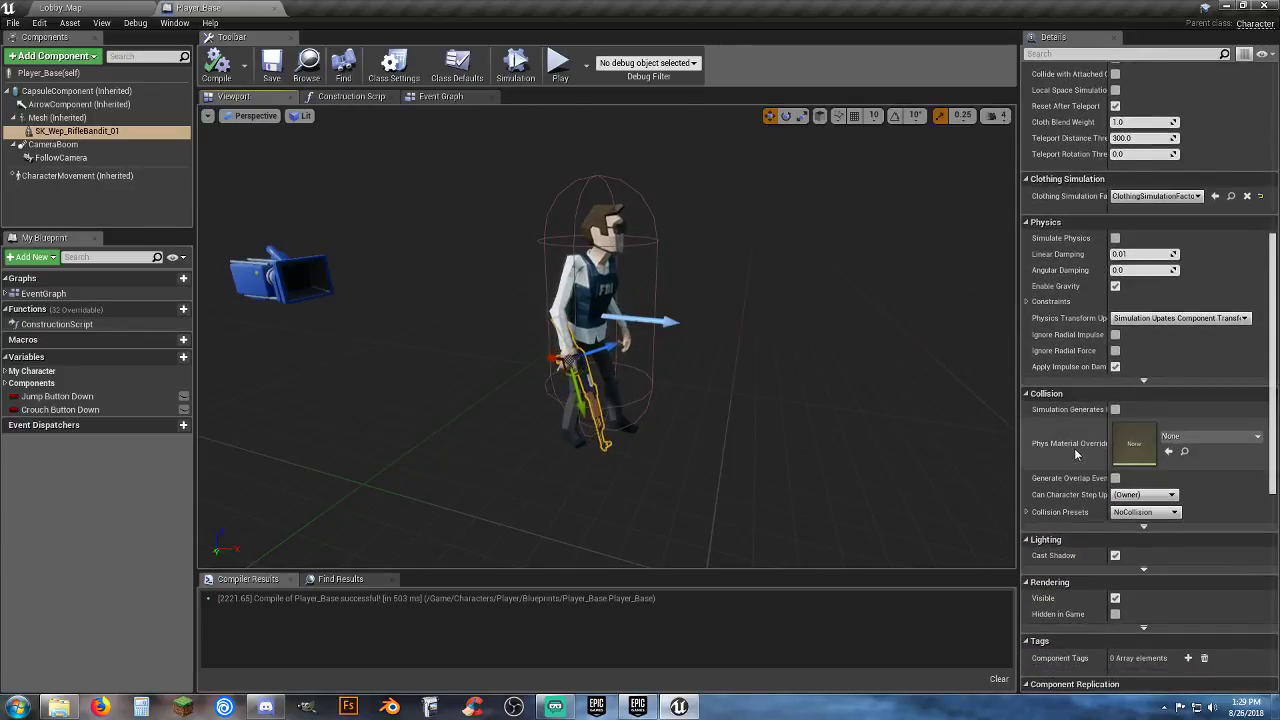
Step: Make the SK_Wep_RifleBandit_01 component invisible by default, then compile and save the blueprint
click(1115, 598)
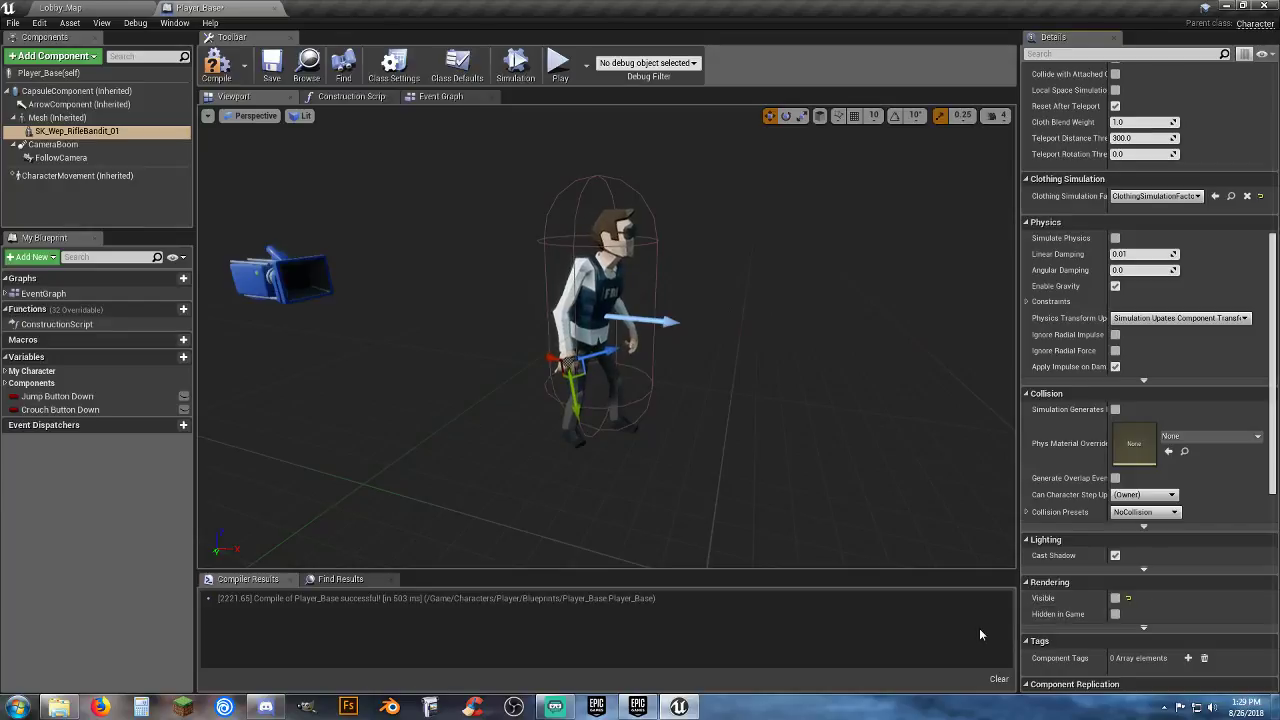
click(271, 66)
Step: Add a reference to SK_Wep_RifleBandit_01 in the Event Graph and place it between the two Set Anim Instance Class nodes
click(416, 94)
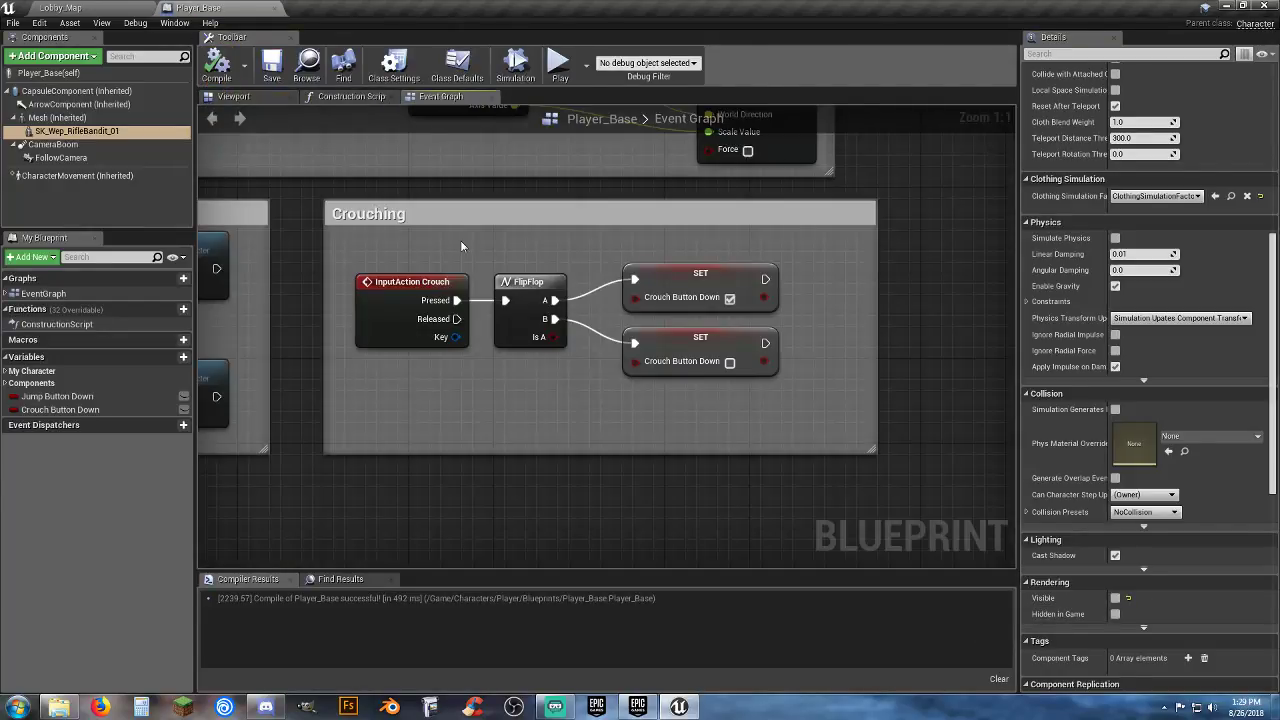
right_drag(404, 367, 631, 105)
scroll(484, 295, down, 5)
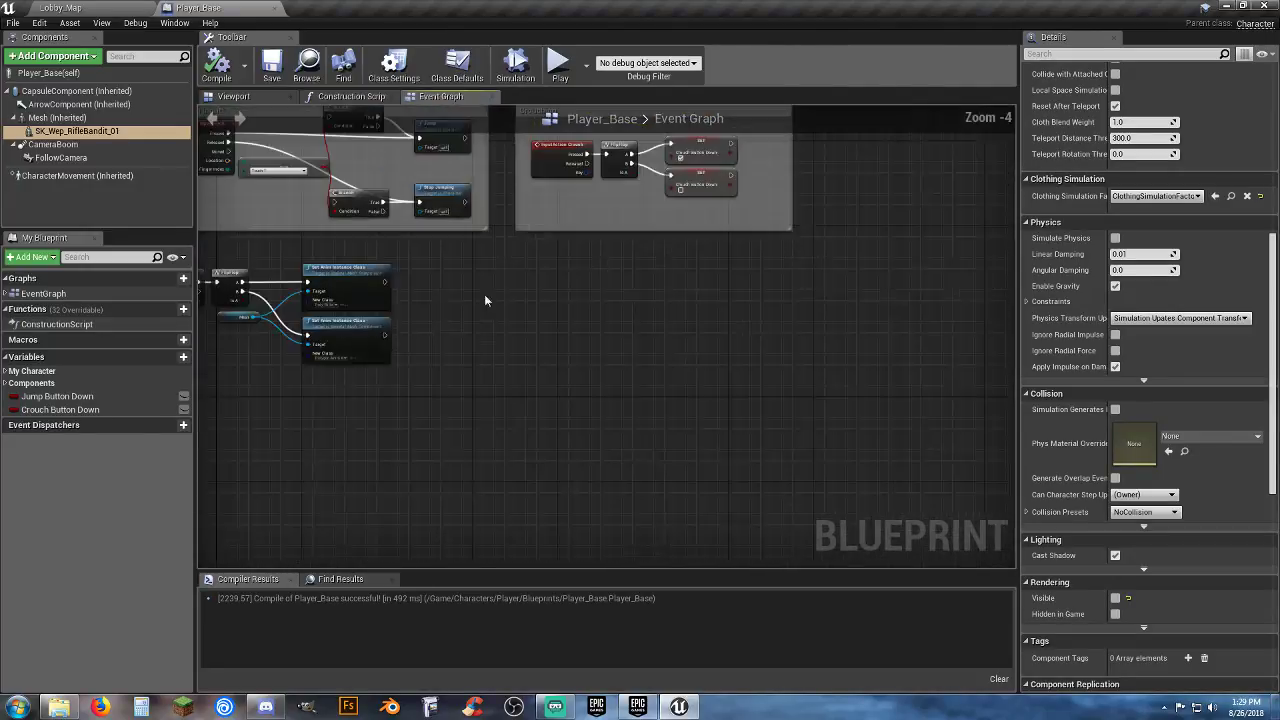
right_drag(482, 356, 614, 385)
scroll(460, 365, up, 4)
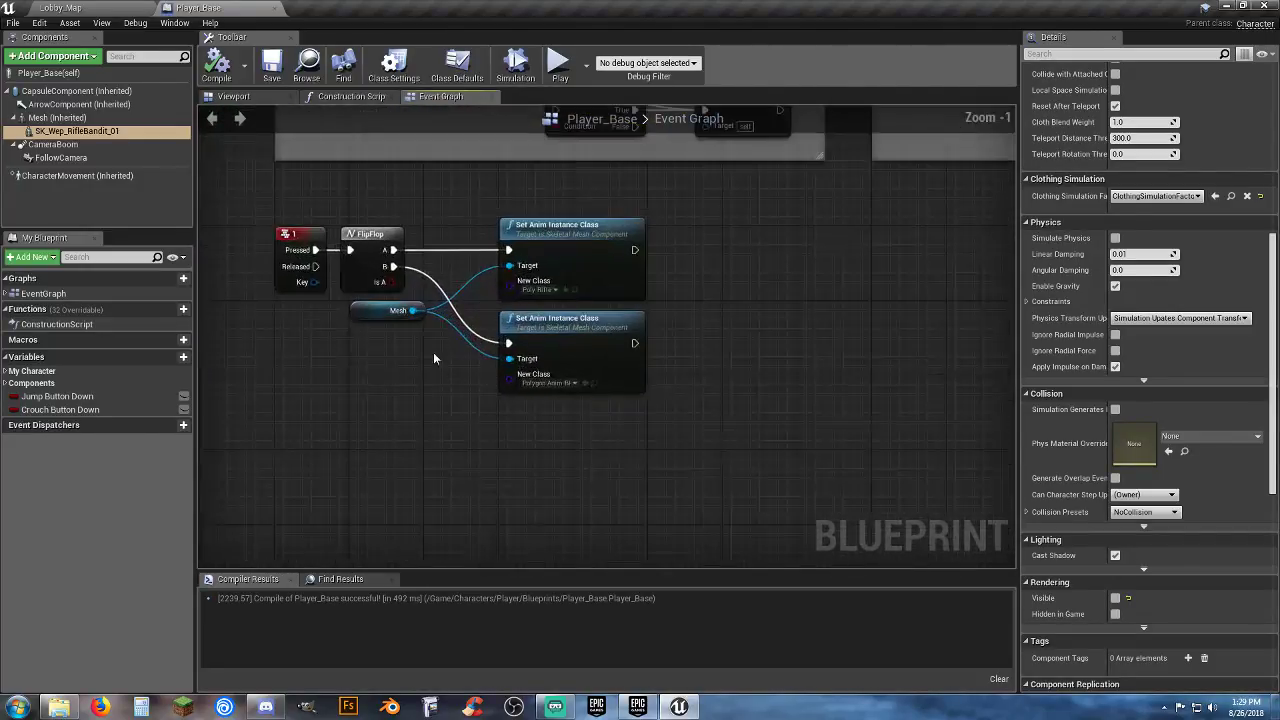
right_drag(416, 346, 458, 382)
scroll(482, 335, up, 1)
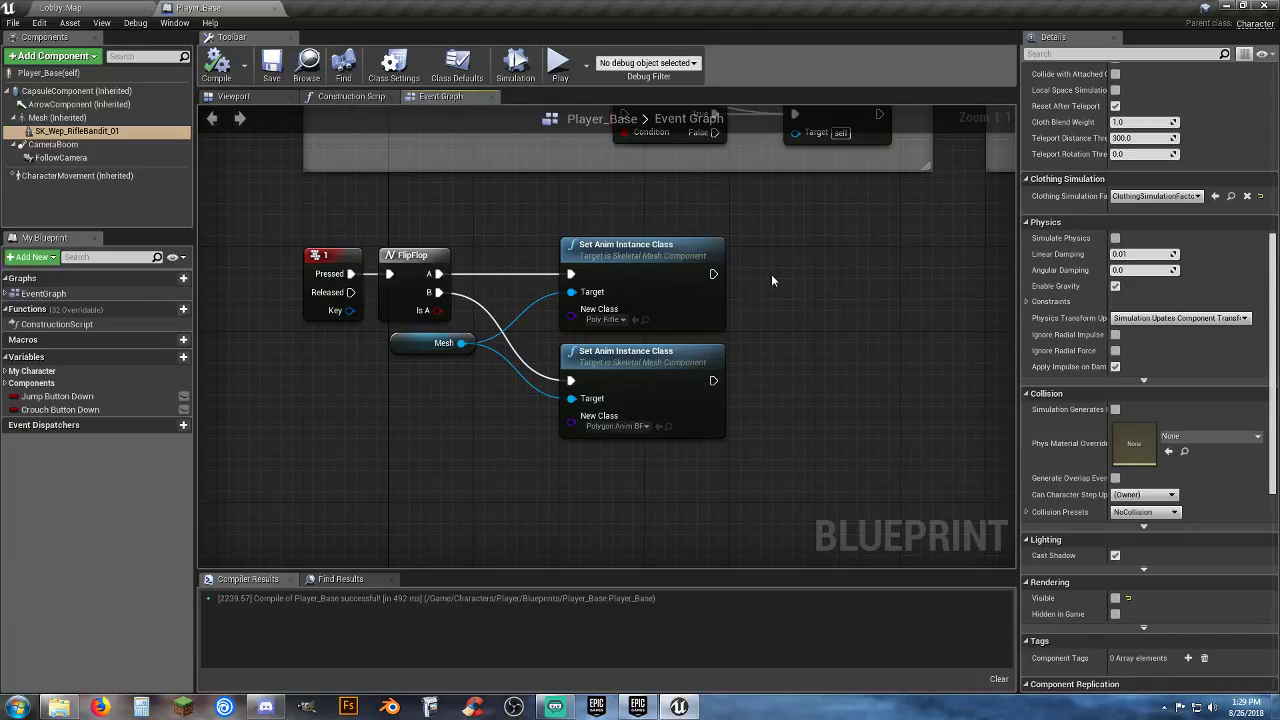
right_drag(786, 281, 708, 262)
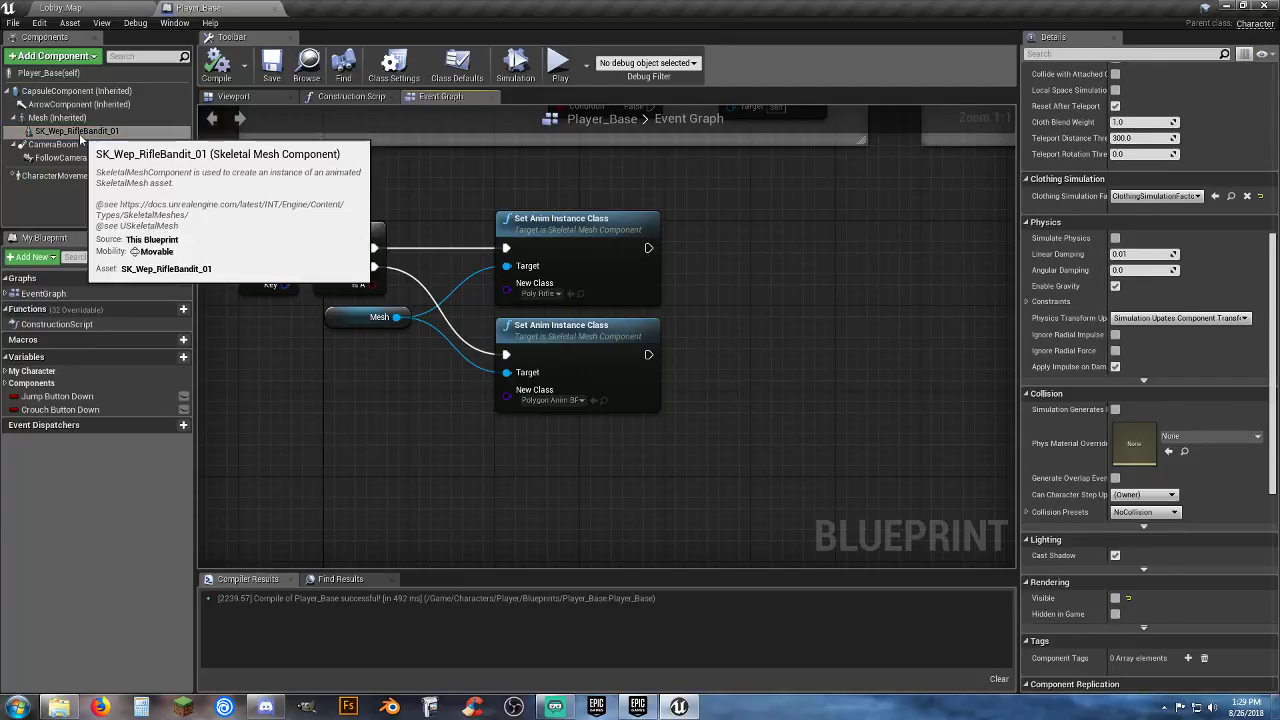
drag(78, 131, 320, 197)
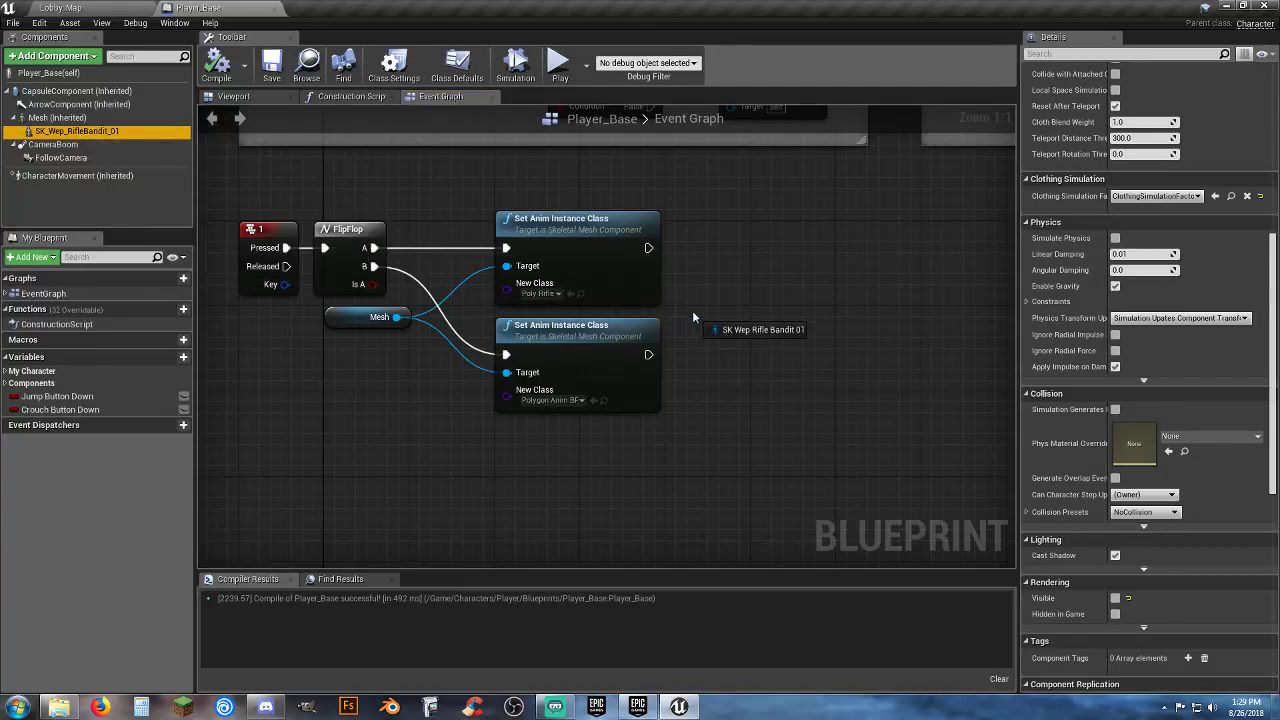
drag(693, 317, 700, 317)
drag(572, 328, 575, 364)
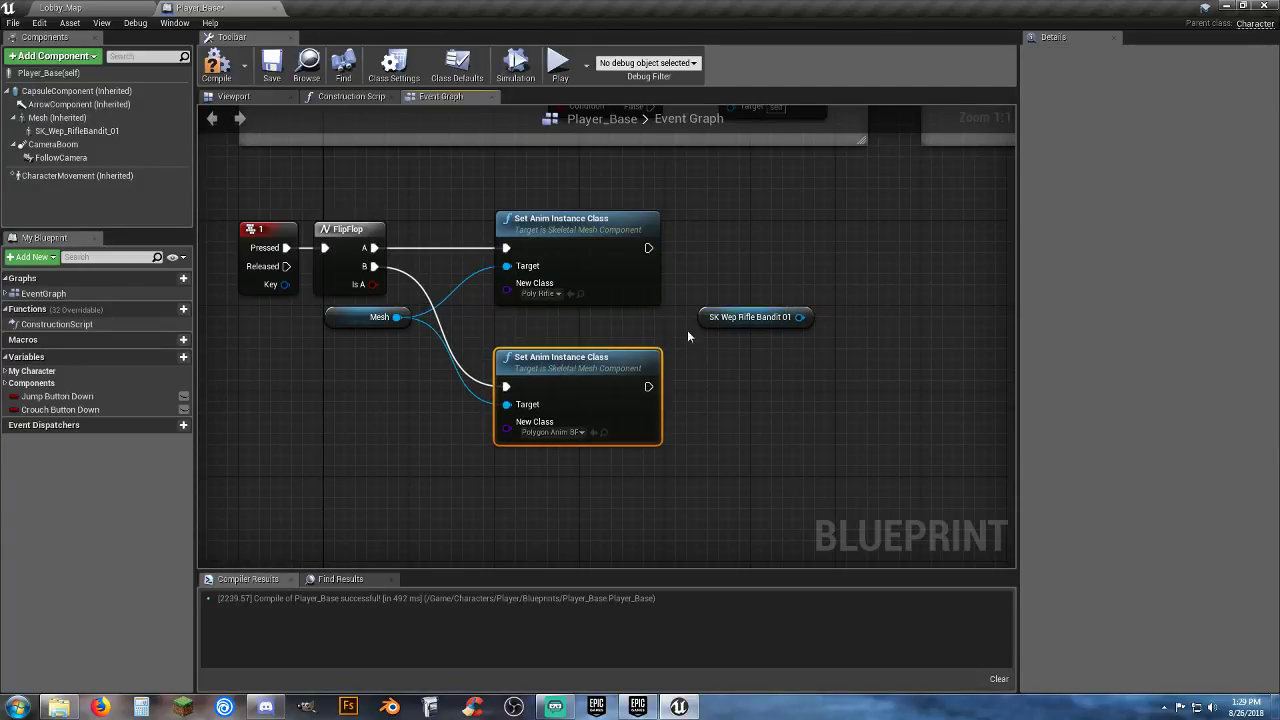
drag(754, 315, 618, 324)
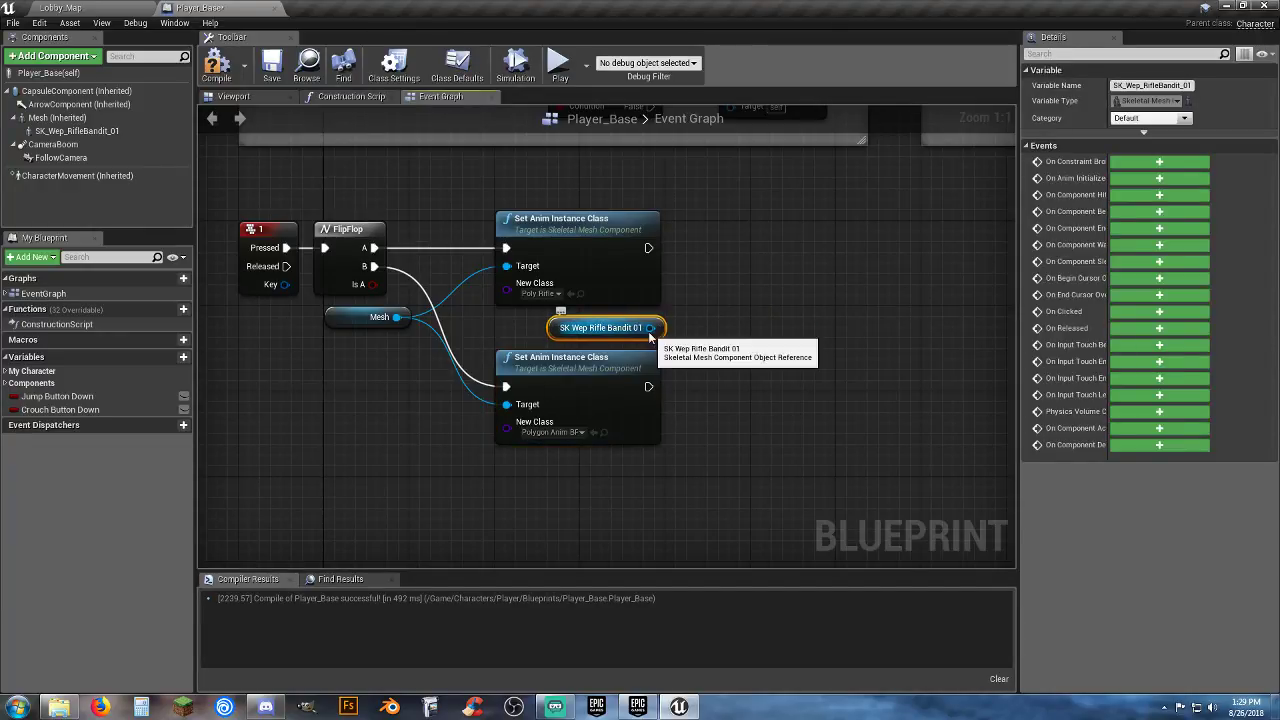
Step: Add a Set Visibility node targeting the rifle reference and make a copy of that node
drag(650, 327, 762, 270)
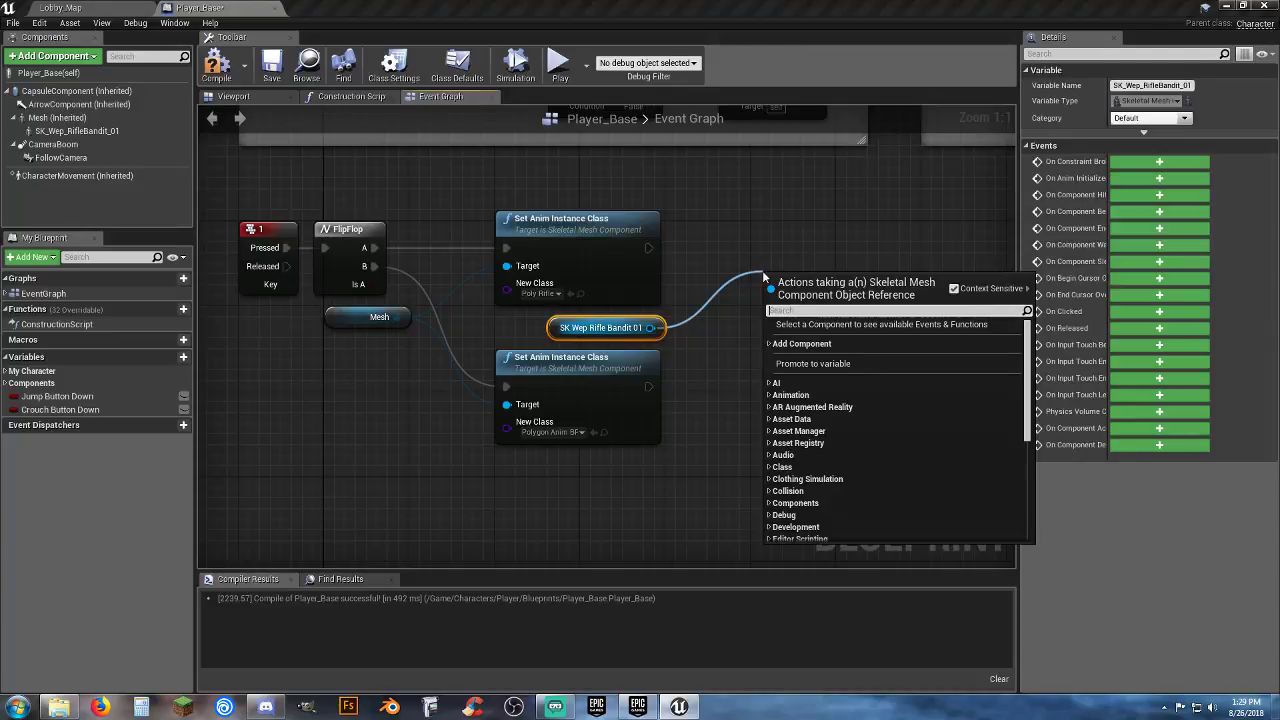
text(setvid)
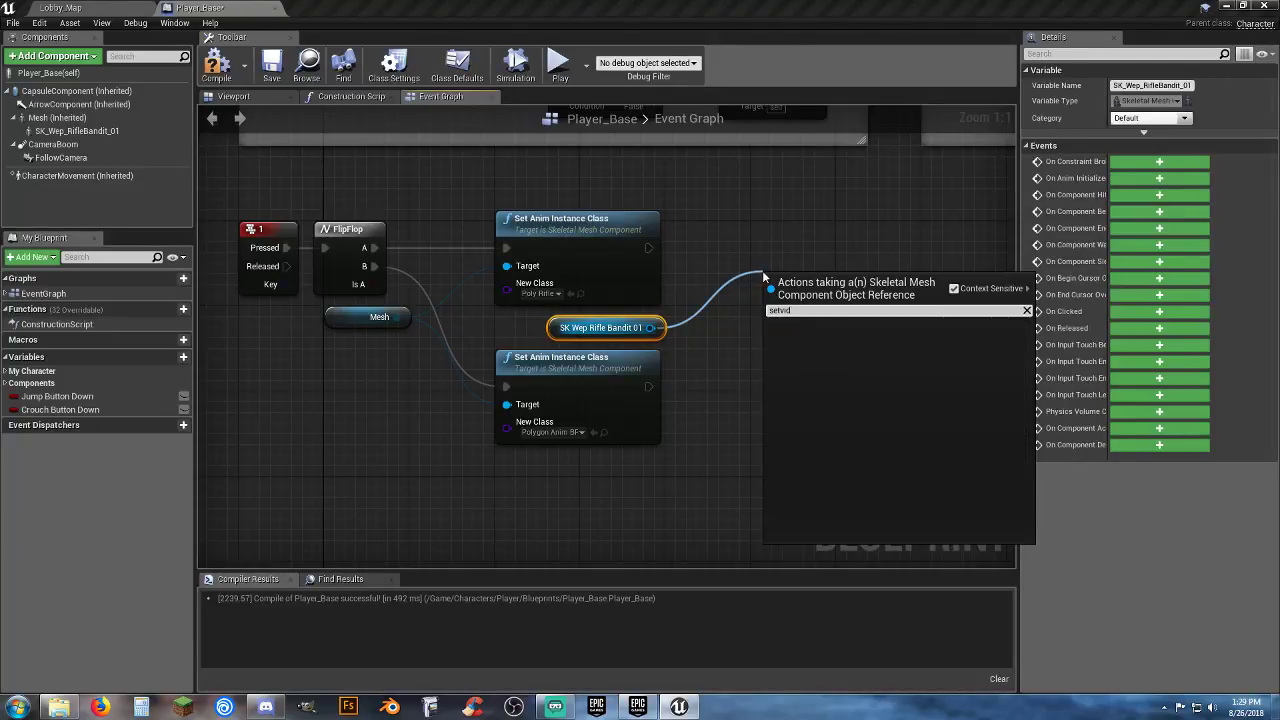
key(BackSpace)
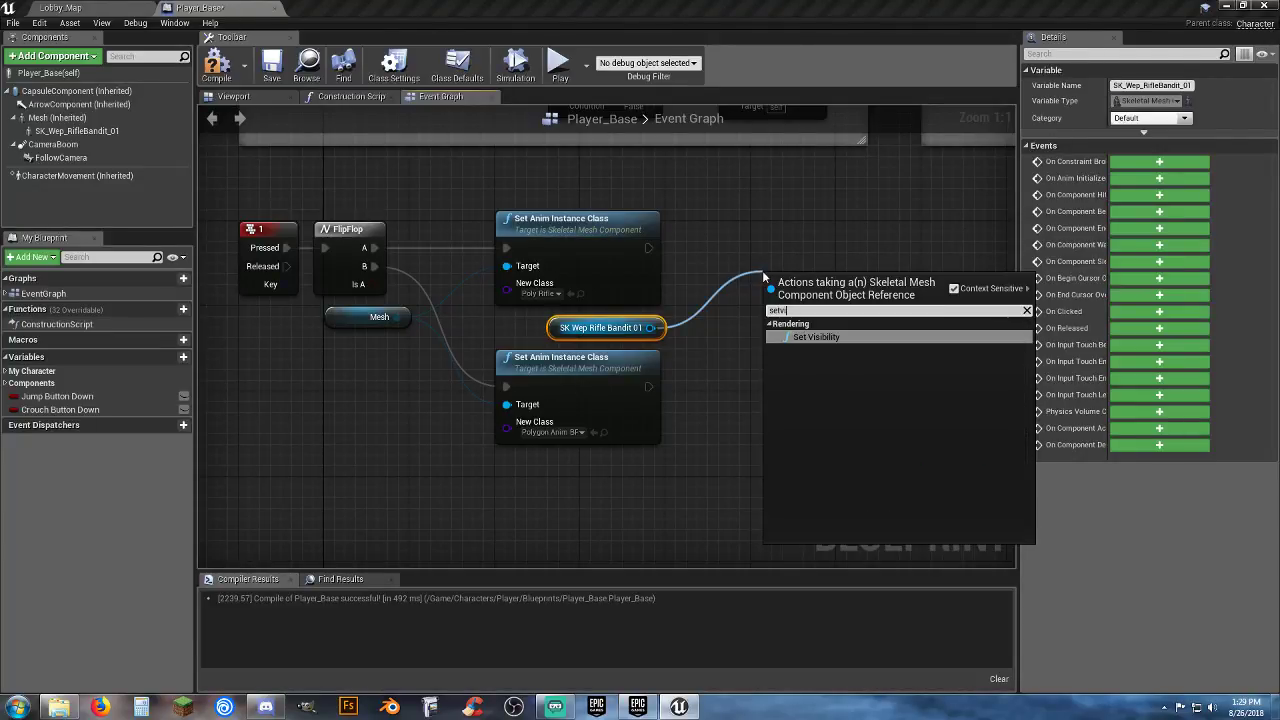
click(818, 337)
key(ctrl+c)
key(ctrl+v)
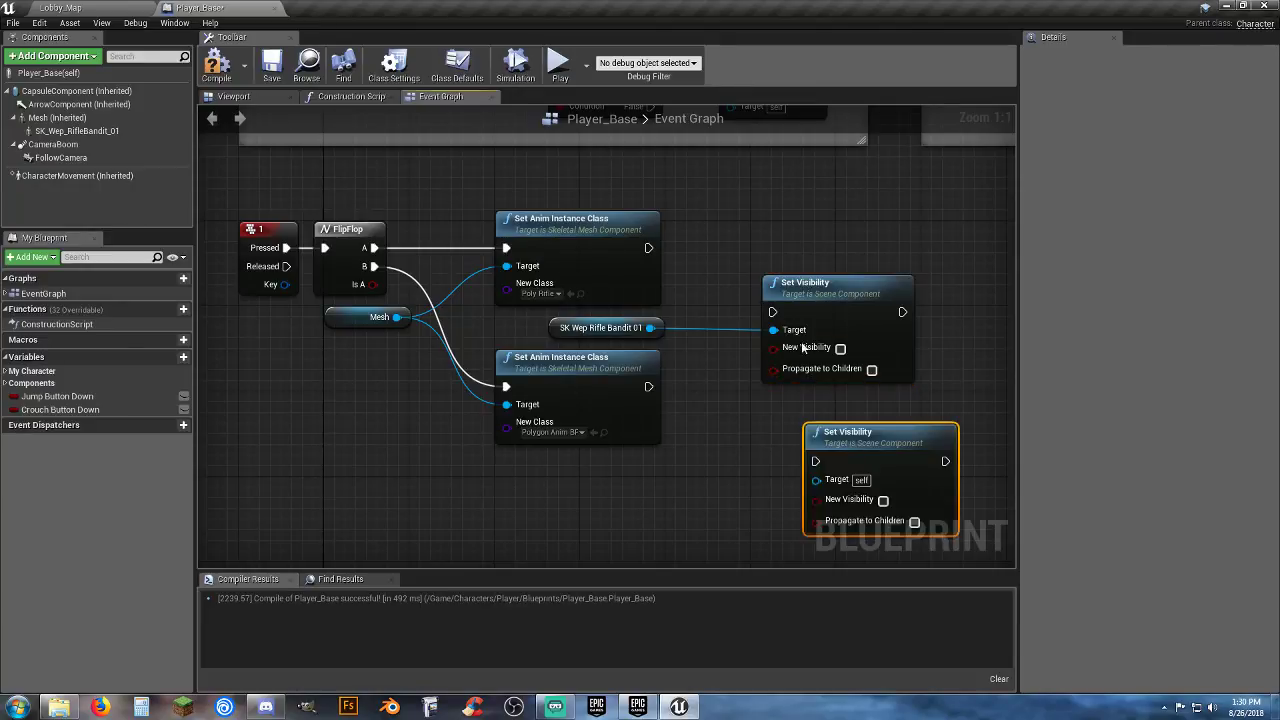
Step: Wire a Set Visibility node targeting the rifle after each Set Anim Instance Class node, enabling New Visibility only on the Poly Rifle branch
drag(788, 293, 778, 241)
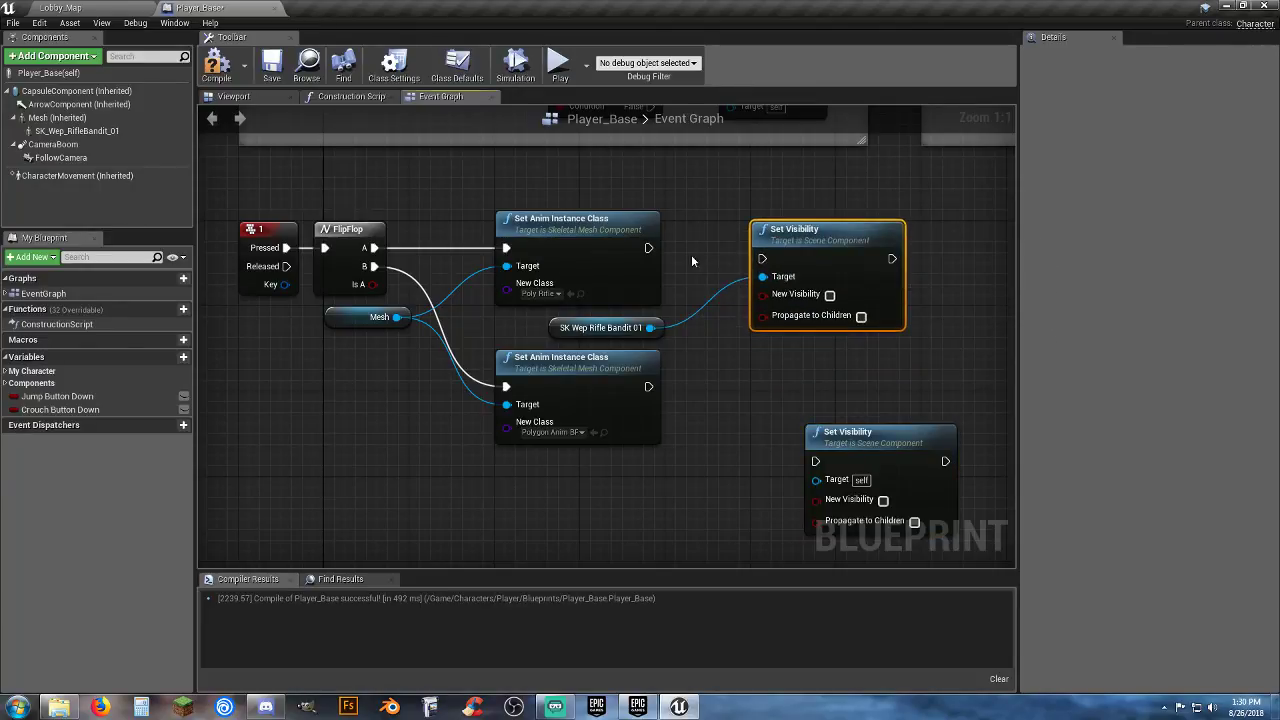
drag(648, 248, 760, 257)
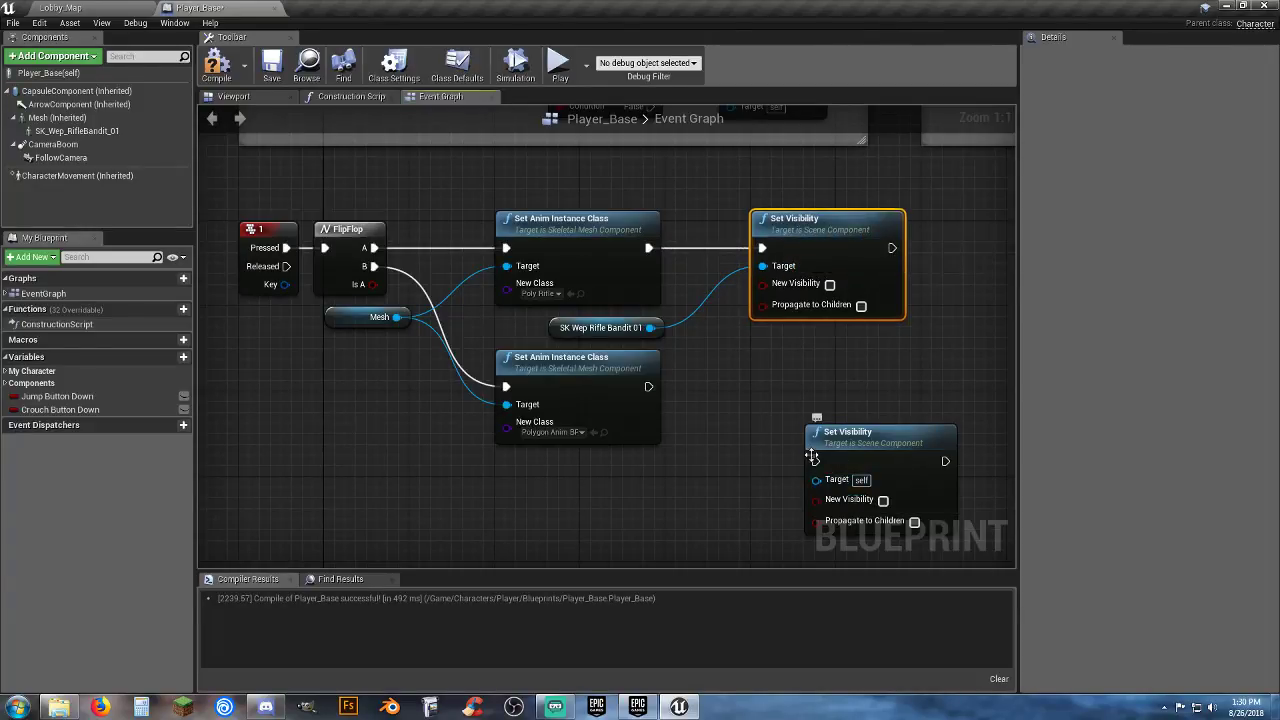
drag(812, 460, 810, 461)
drag(666, 397, 648, 387)
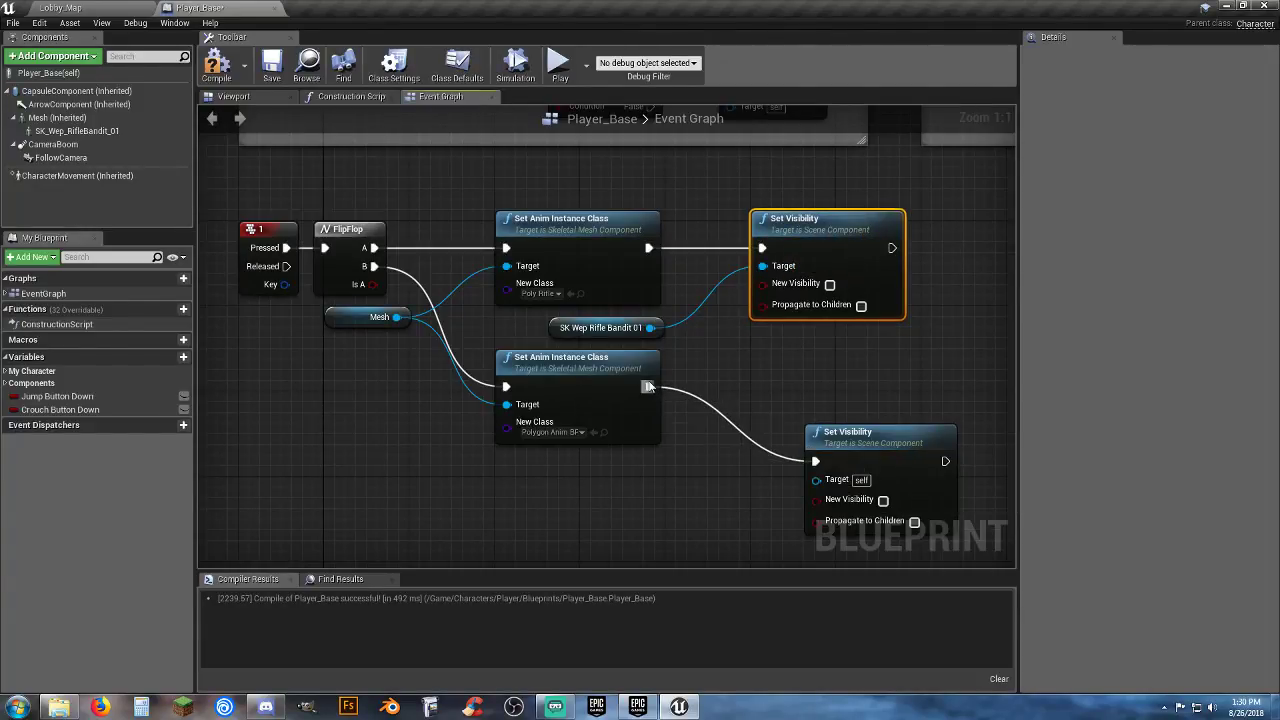
drag(650, 328, 816, 482)
drag(848, 442, 793, 367)
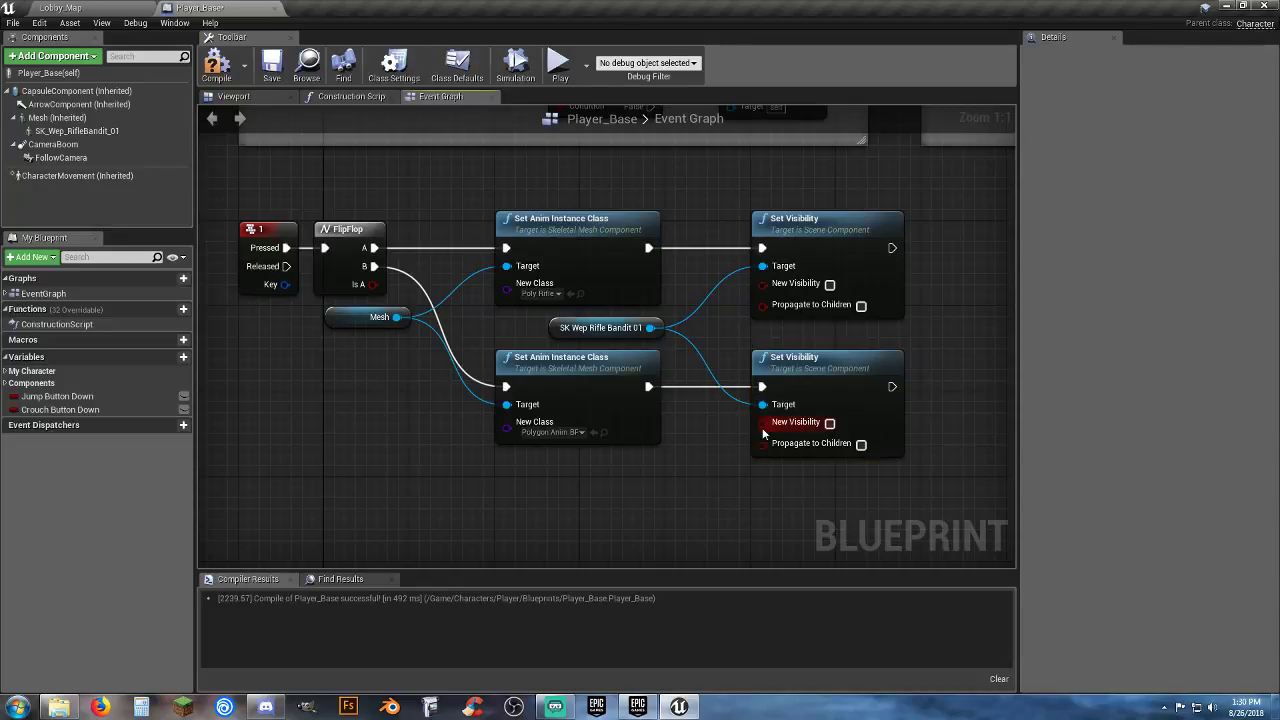
click(829, 285)
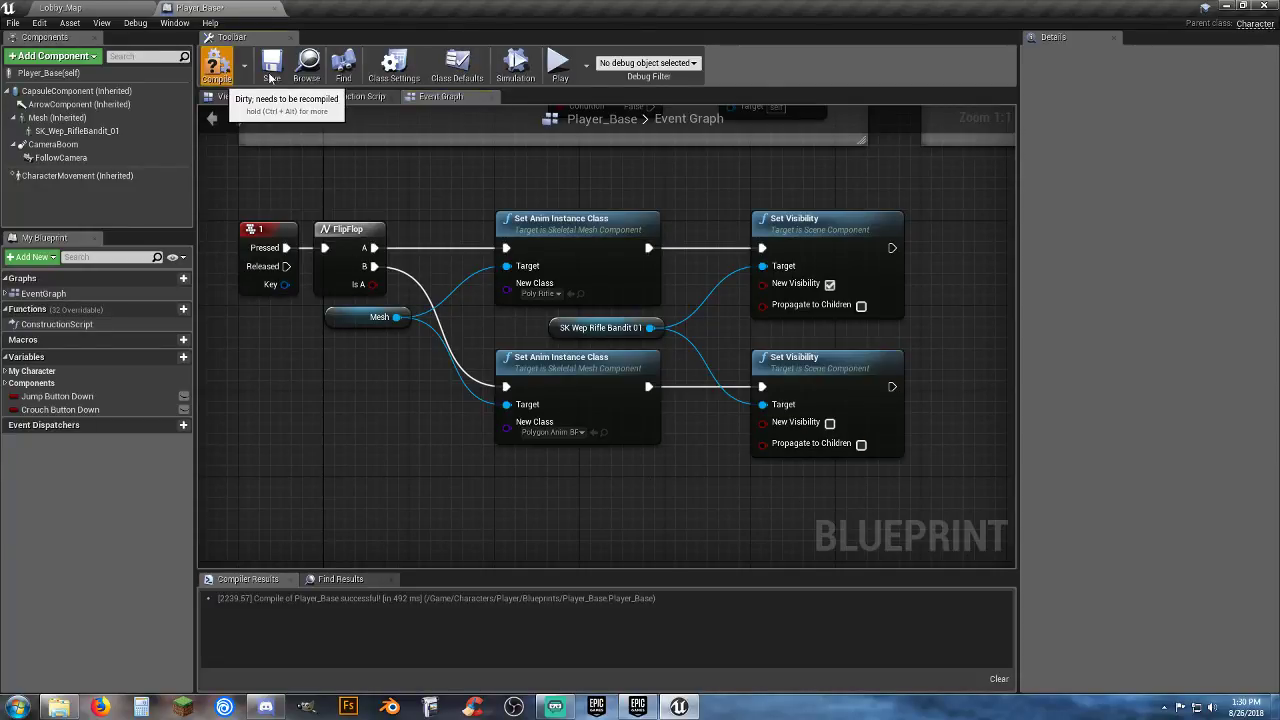
Step: Play-test Lobby_Map, running the character around and switching between unarmed and rifle, then stop the session
click(113, 12)
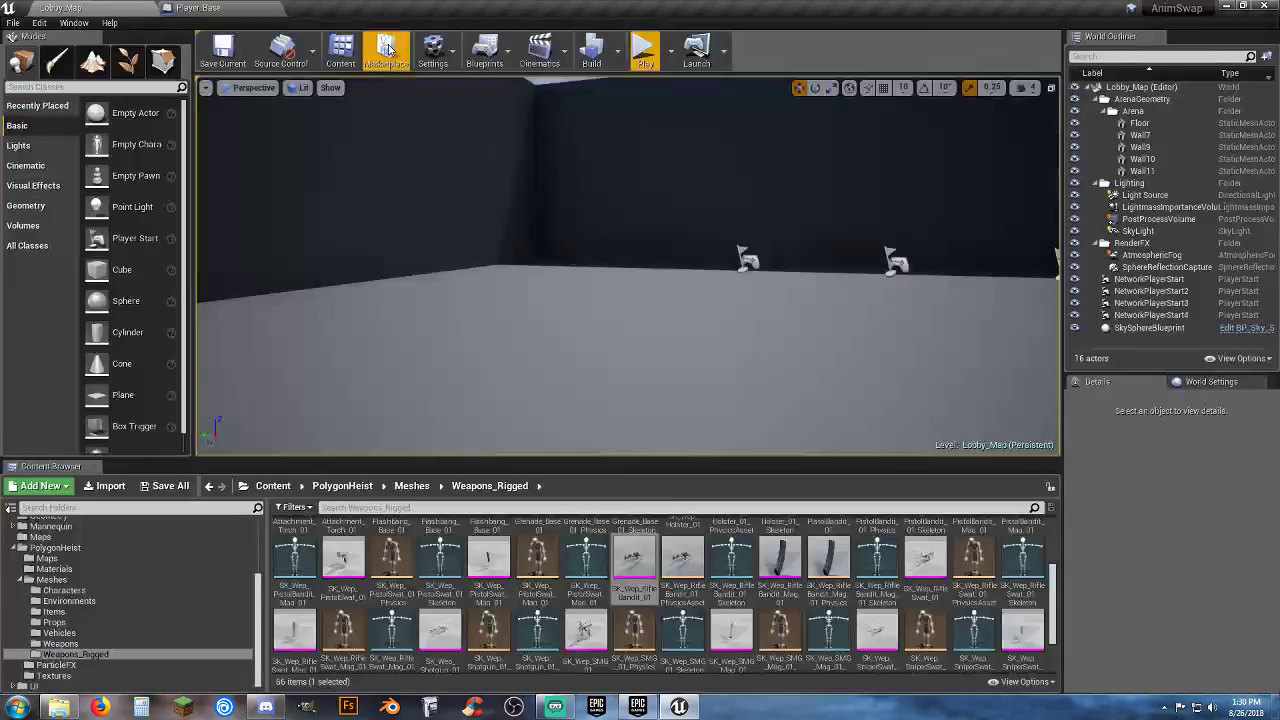
click(644, 50)
key(w)
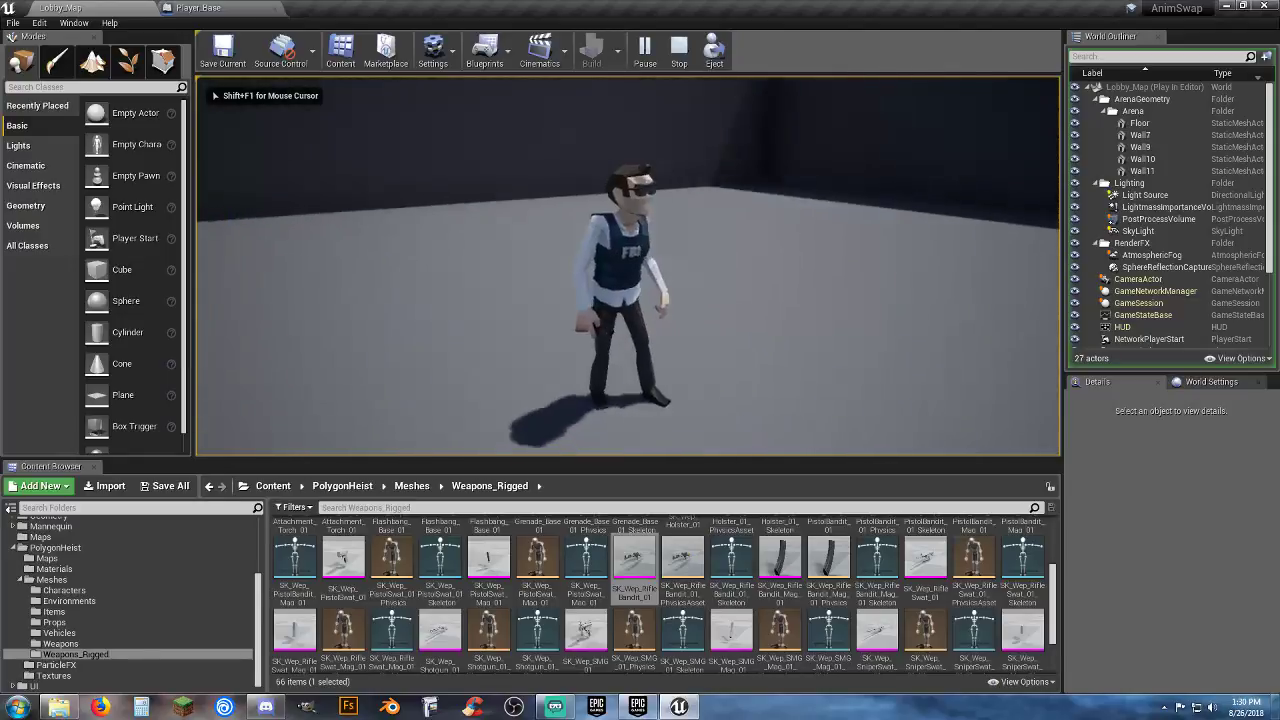
key(1)
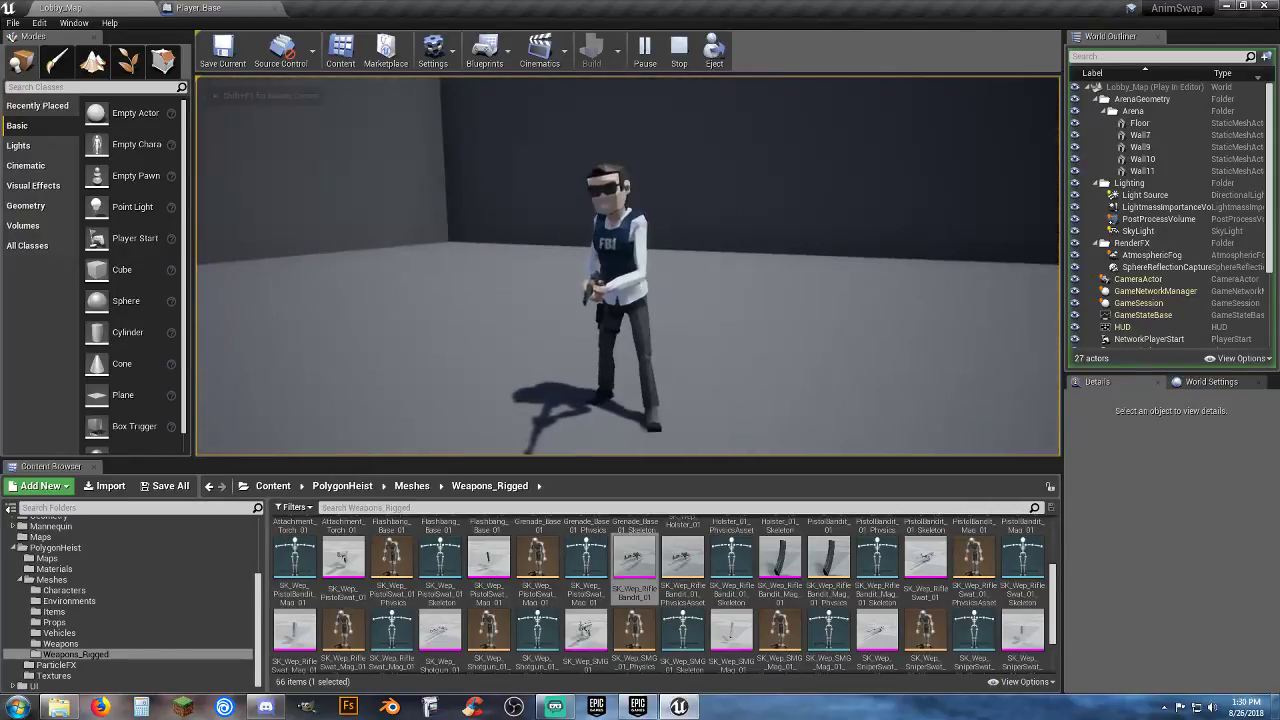
key(2)
key(w)
key(w)
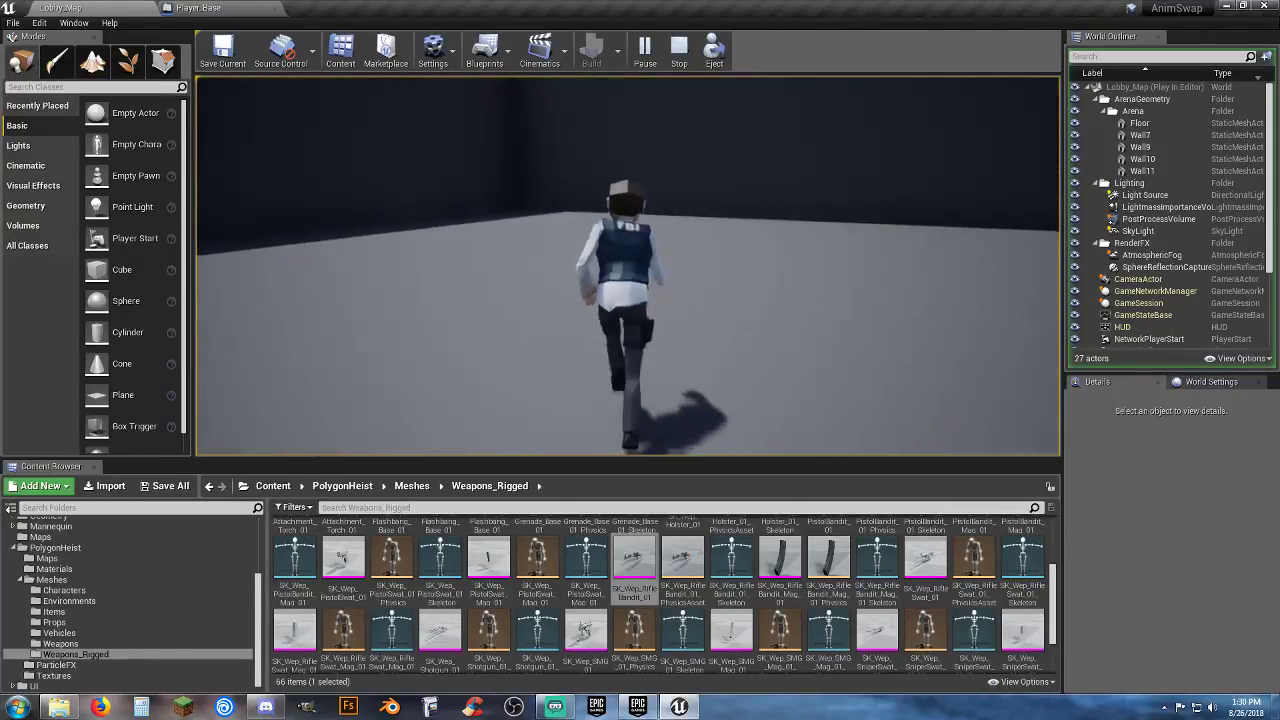
key(1)
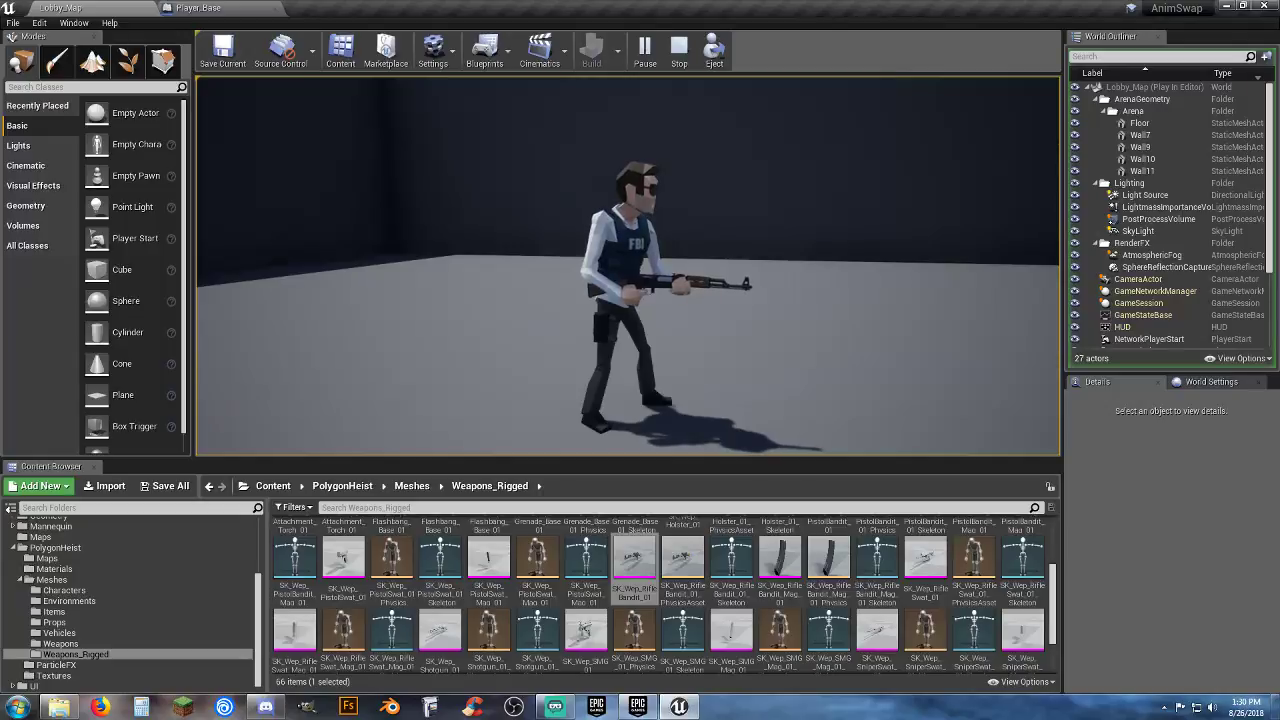
key(Escape)
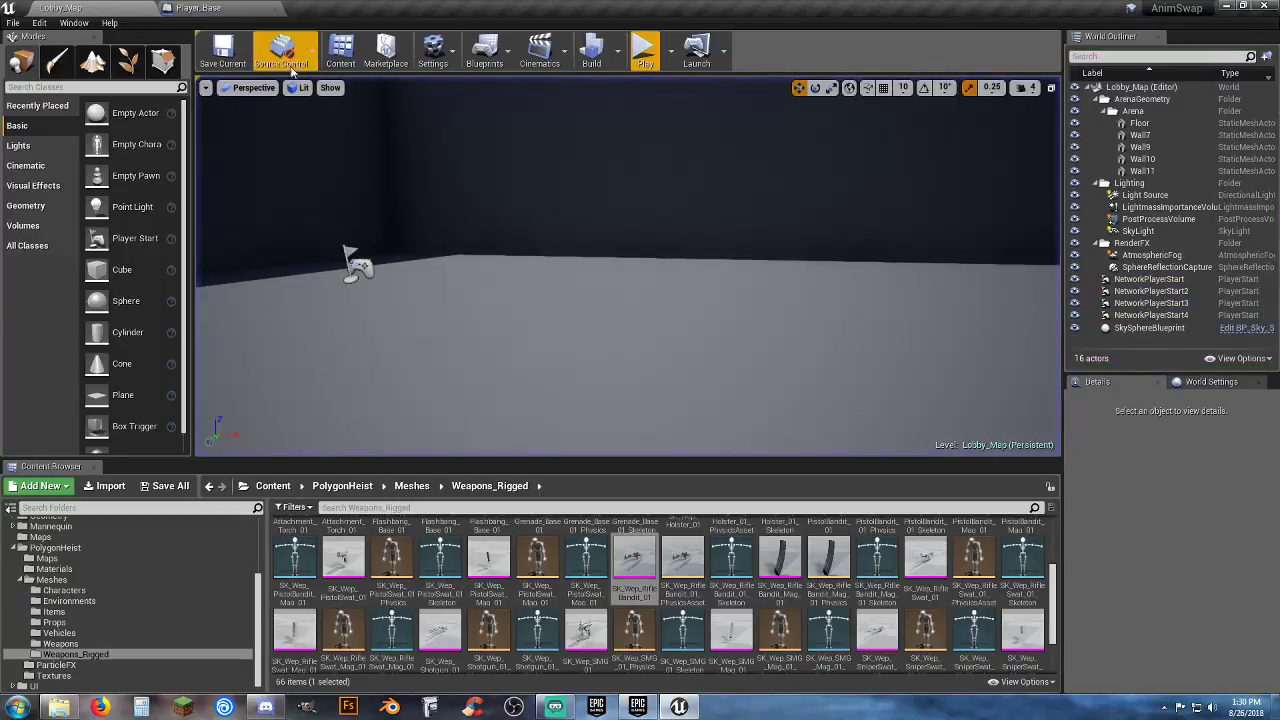
click(232, 9)
click(76, 131)
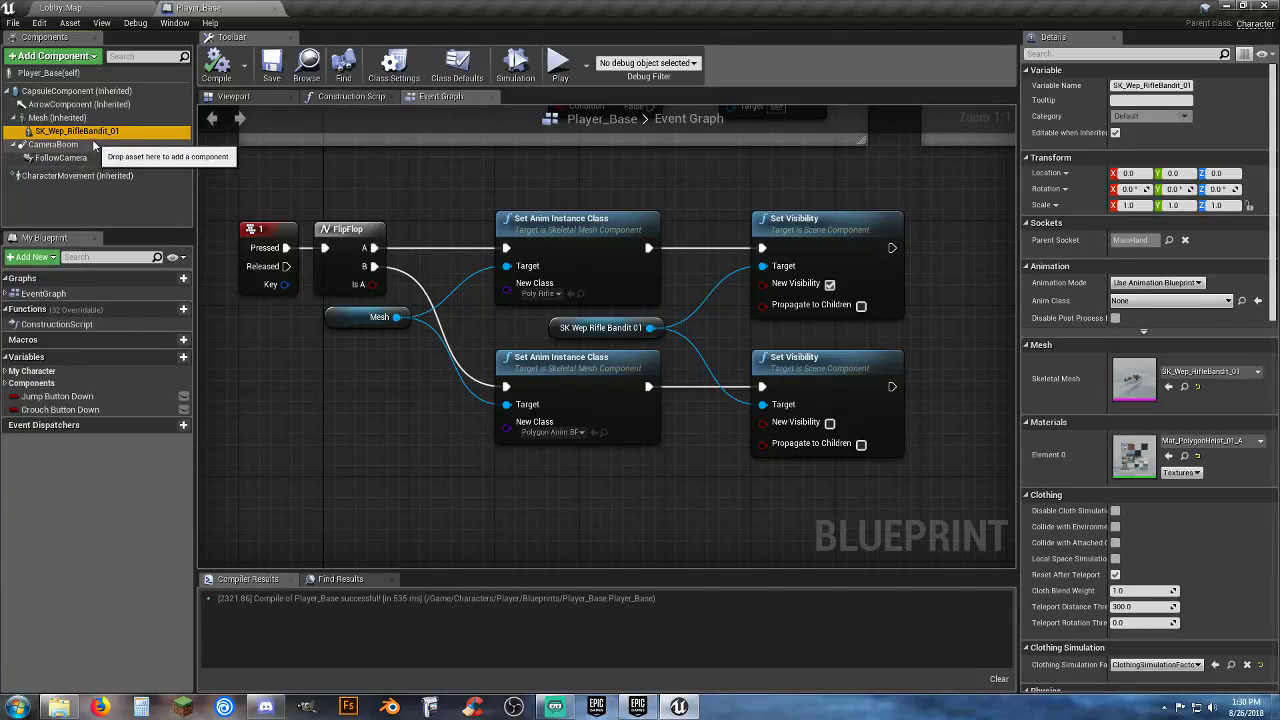
drag(95, 146, 367, 264)
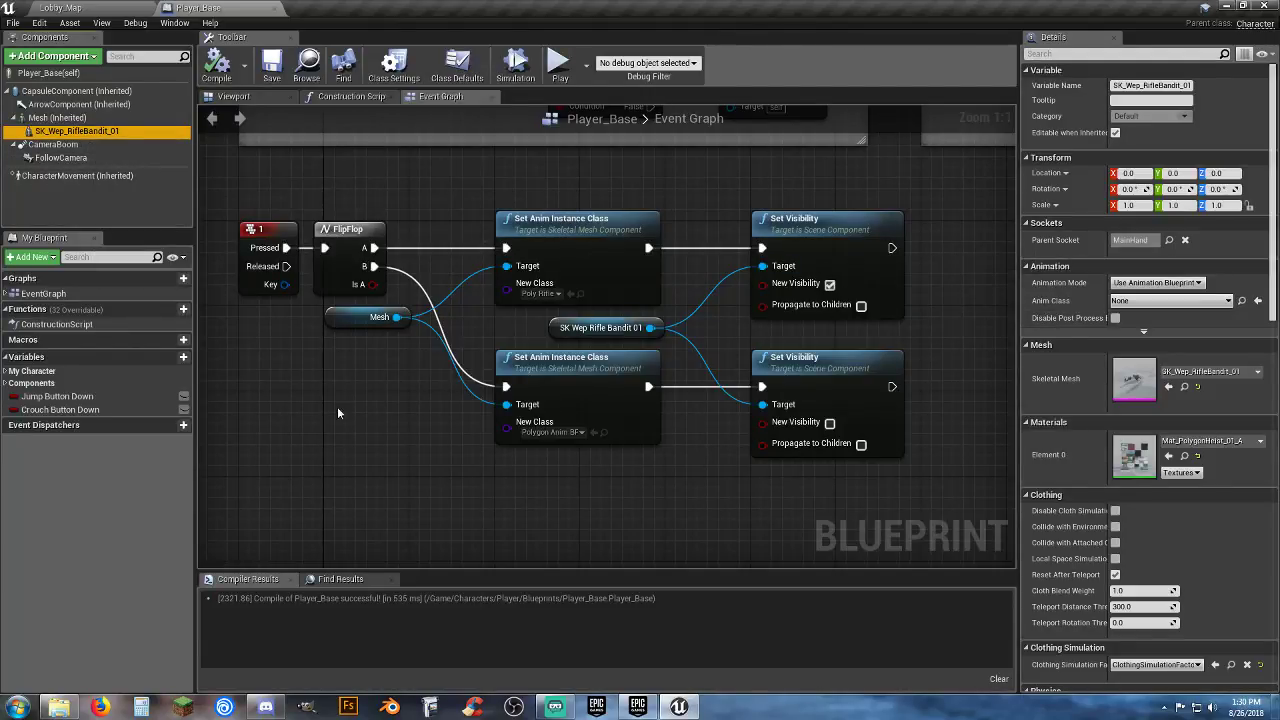
Step: Play-test Lobby_Map again, toggling the rifle repeatedly and crouching and standing up with it equipped, then stop the session
click(113, 10)
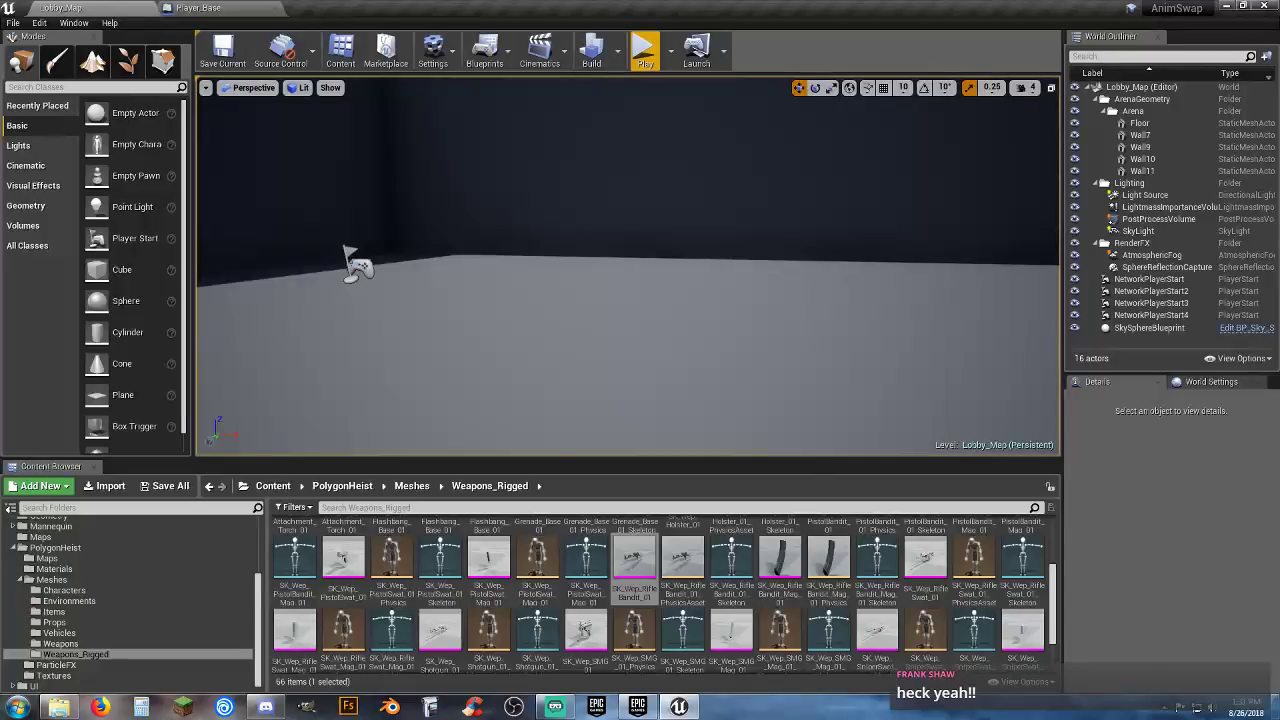
click(645, 52)
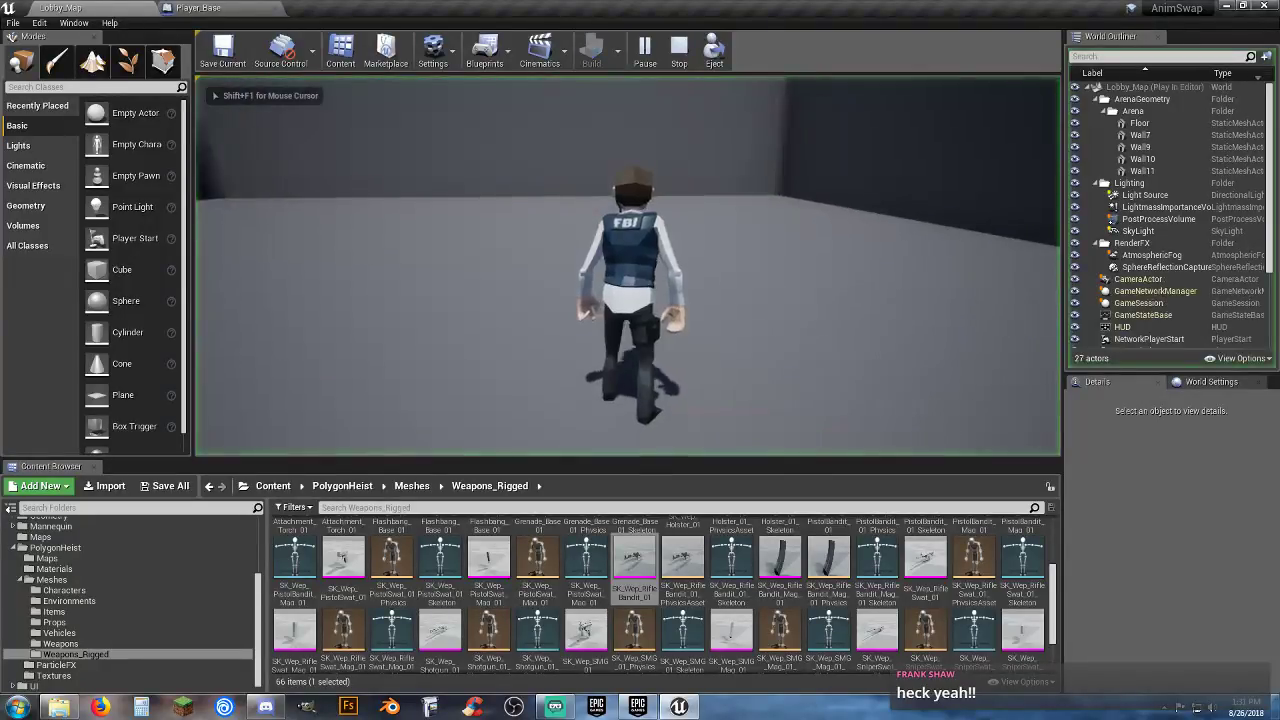
key(w)
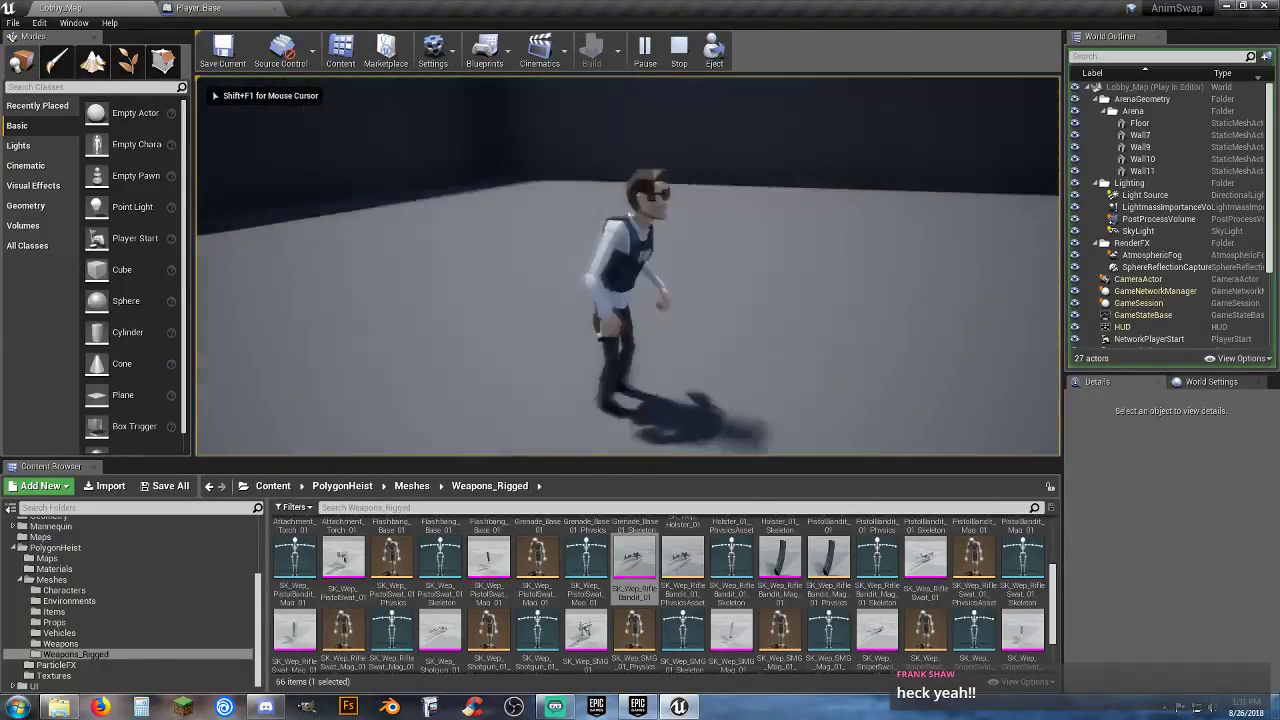
key(1)
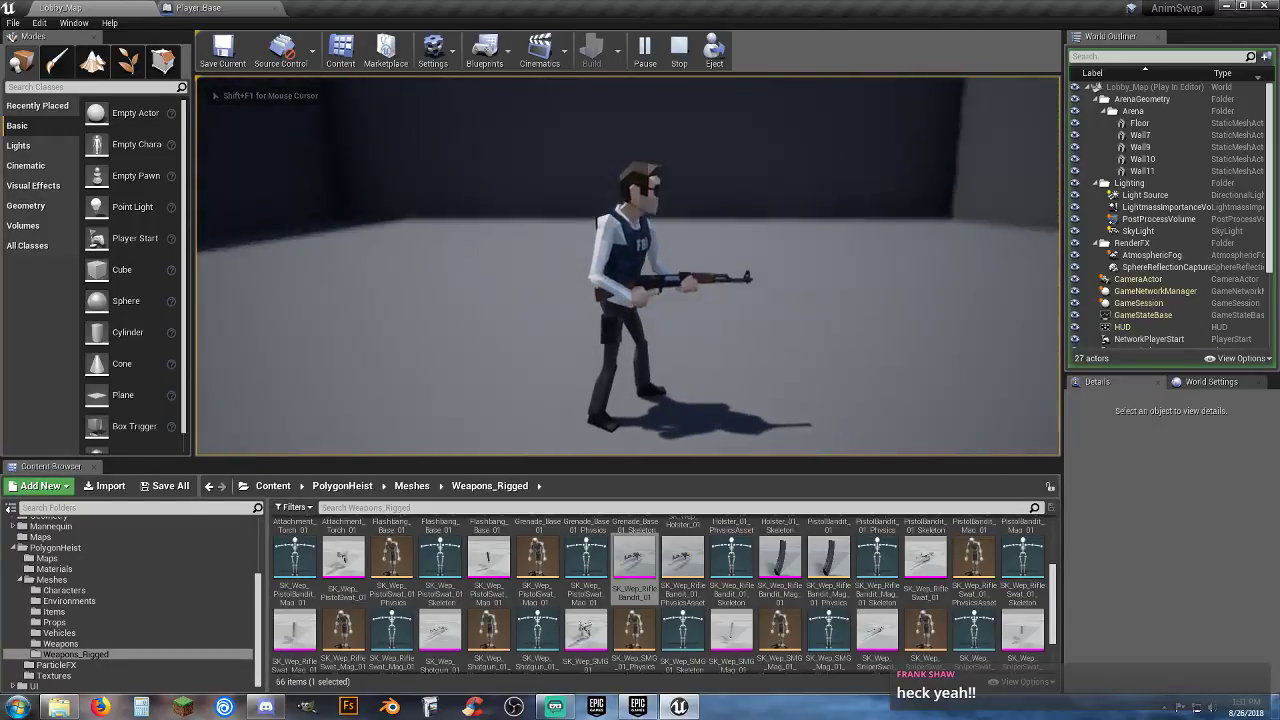
key(1)
key(w)
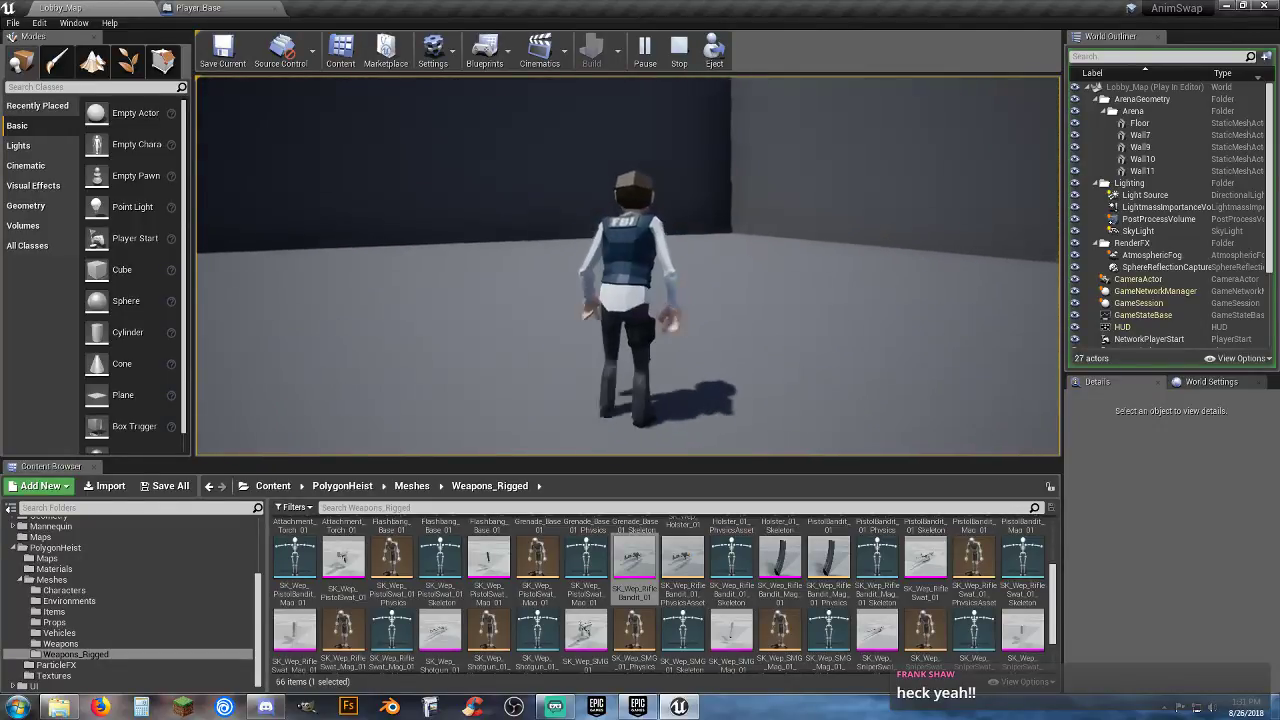
key(1)
key(2)
key(1)
key(c)
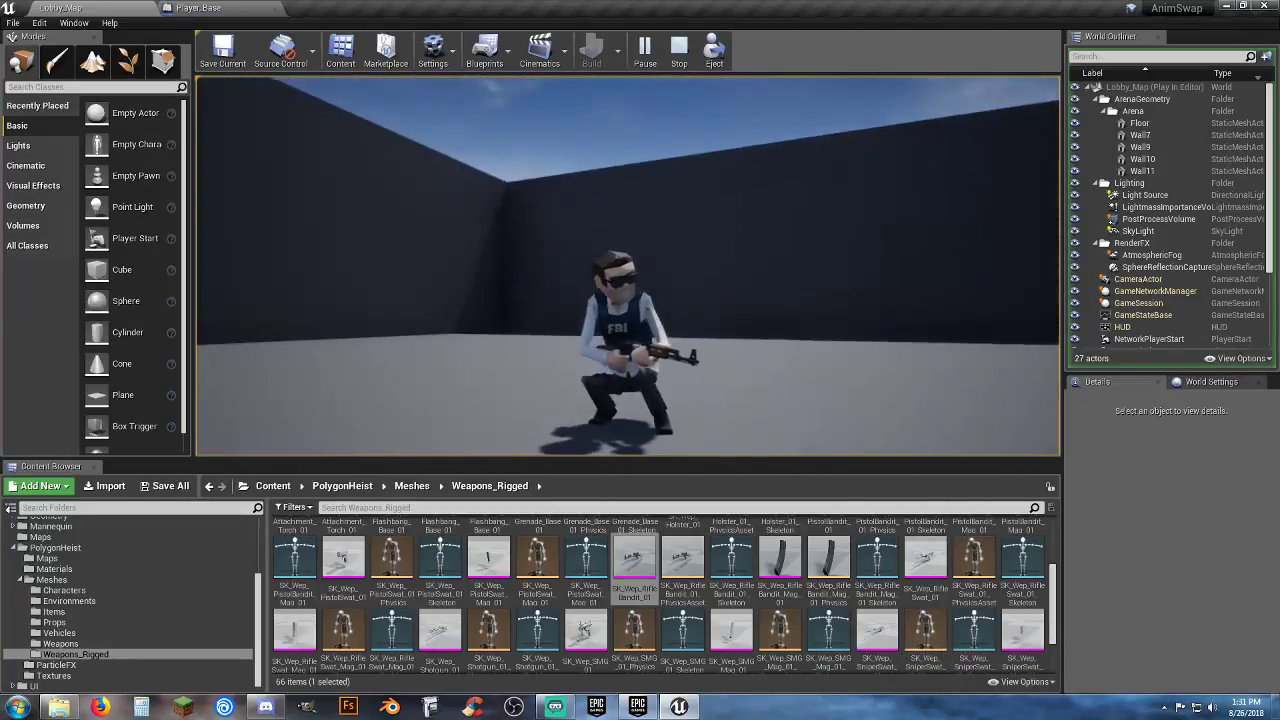
key(c)
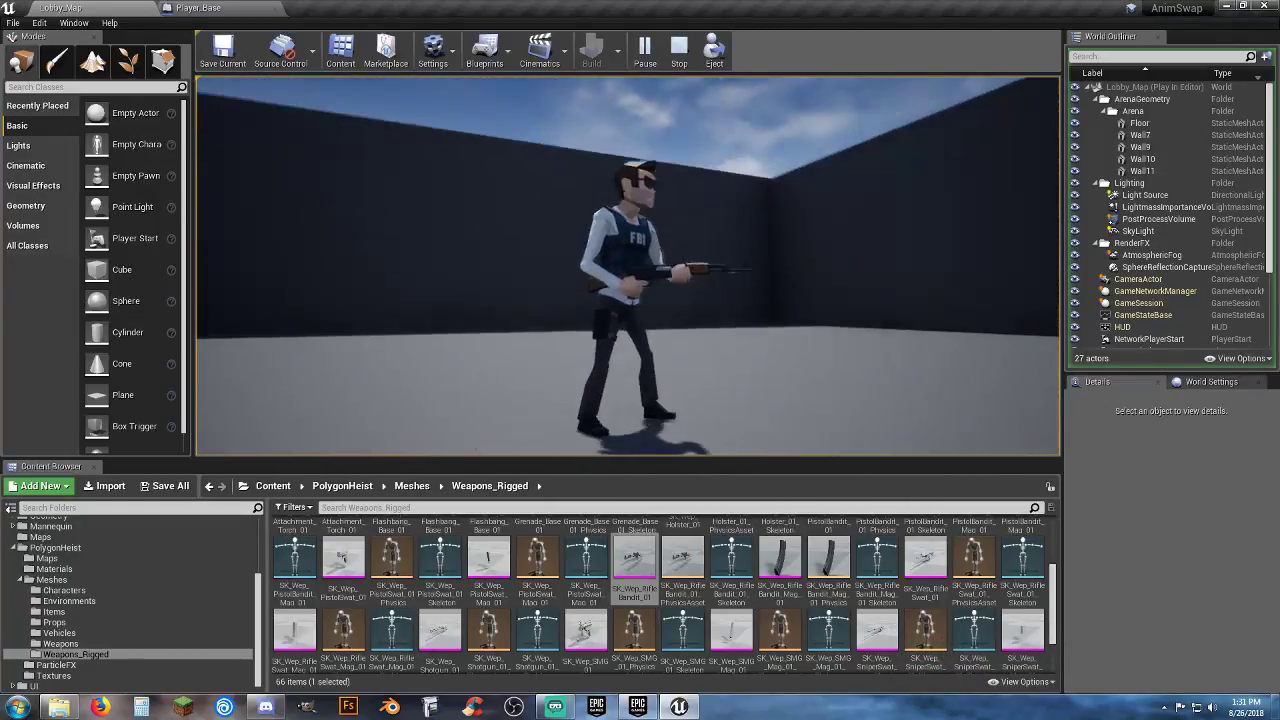
key(Escape)
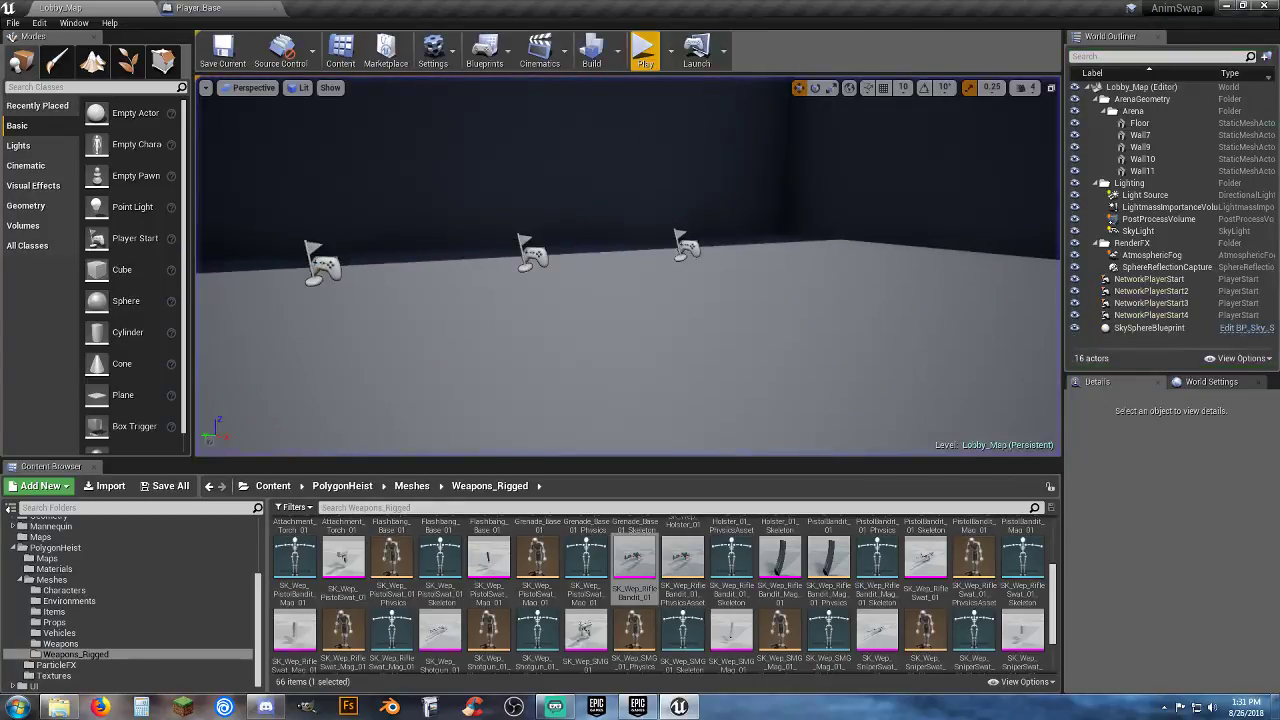
Step: Open the Player_Base blueprint from Characters/Player/Blueprints and look over the rifle toggle nodes in its Event Graph
click(21, 548)
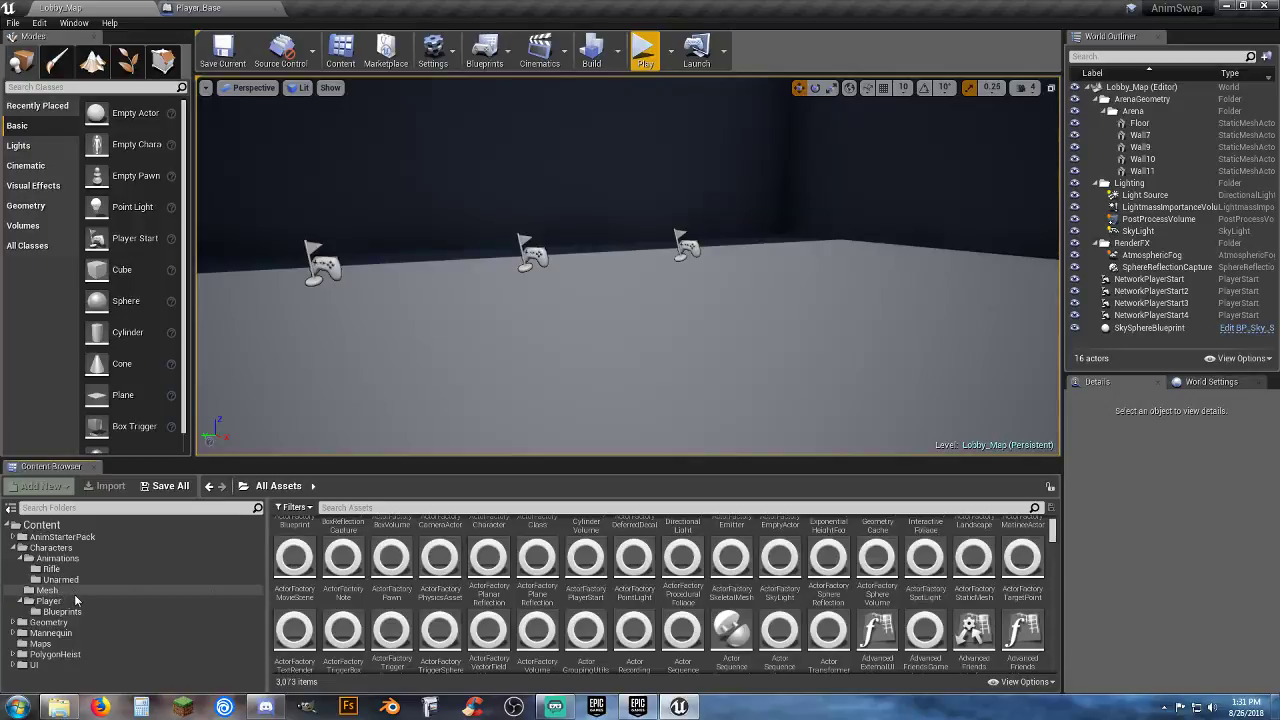
click(131, 613)
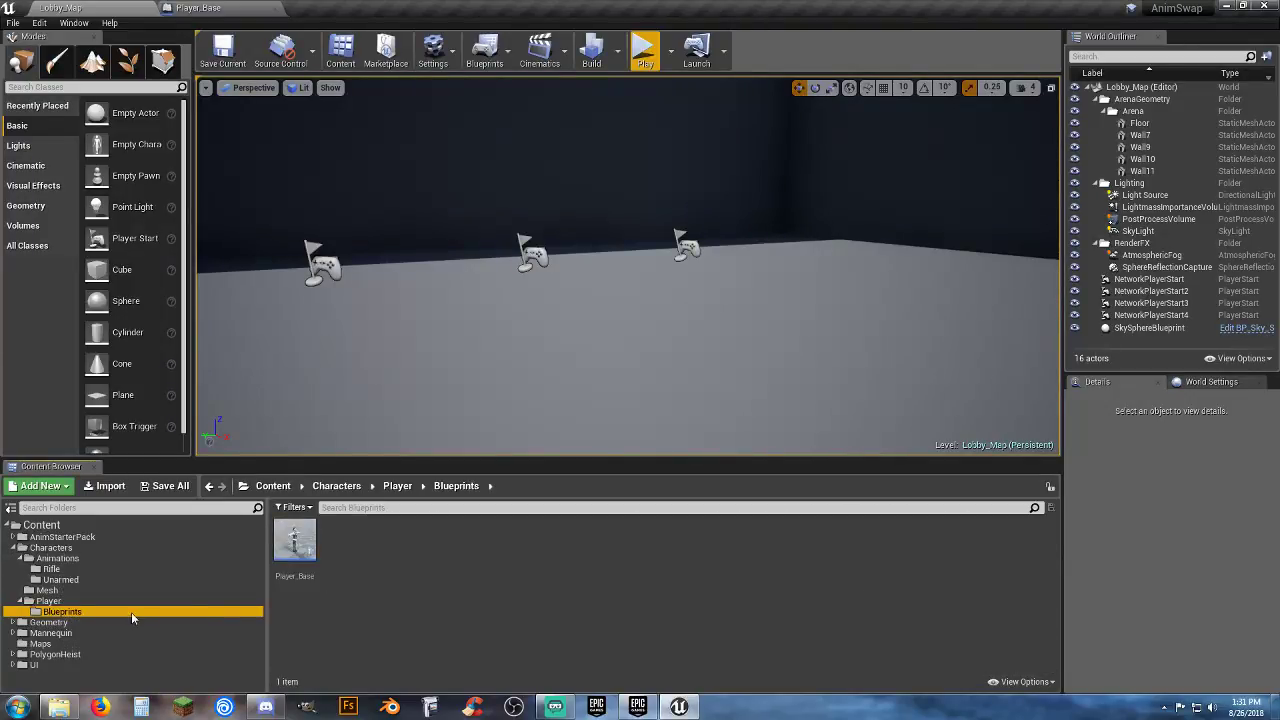
double_click(295, 540)
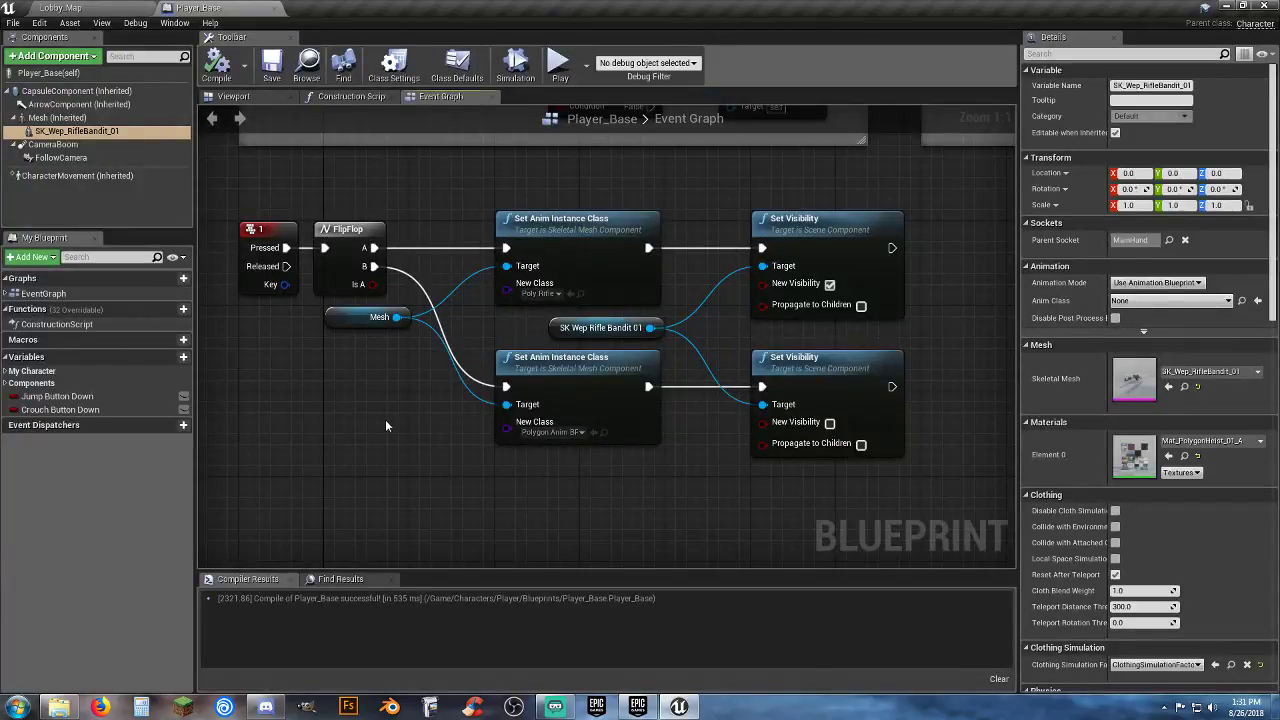
right_drag(386, 425, 507, 239)
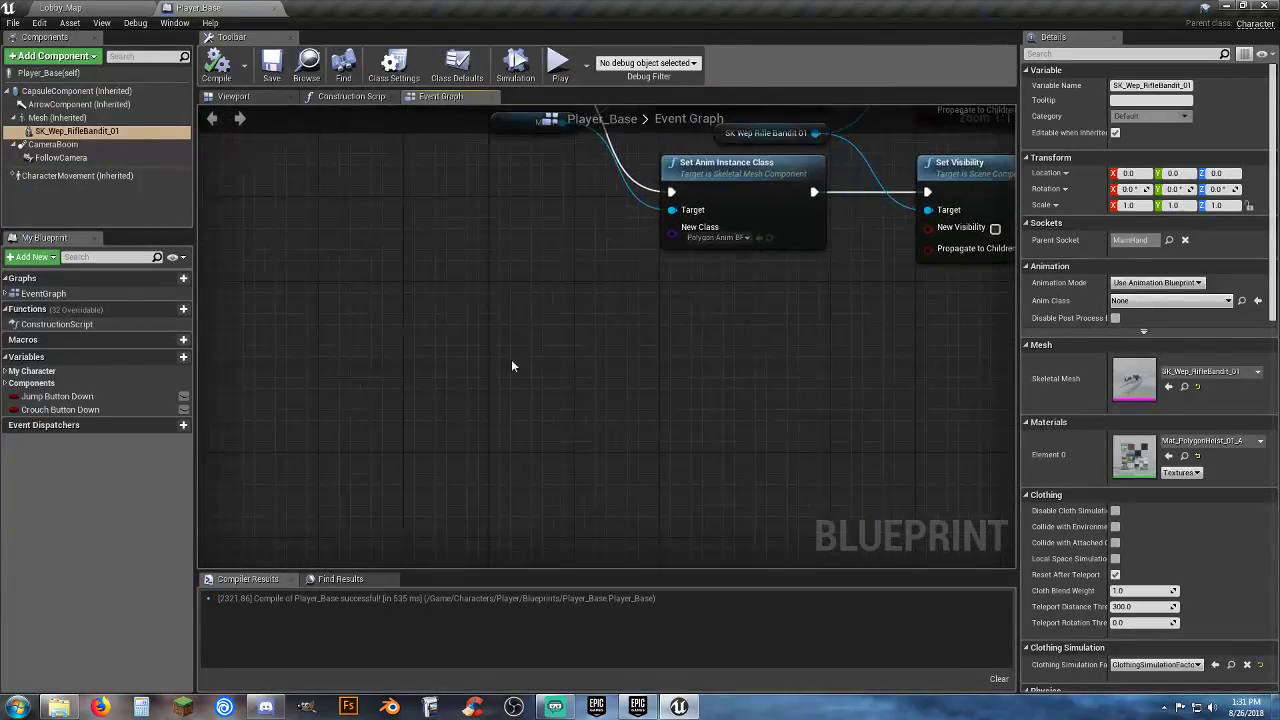
Step: Examine the SK_Wep_RifleBandit_01 component's properties alongside the character preview and close the Player_Base blueprint
double_click(101, 128)
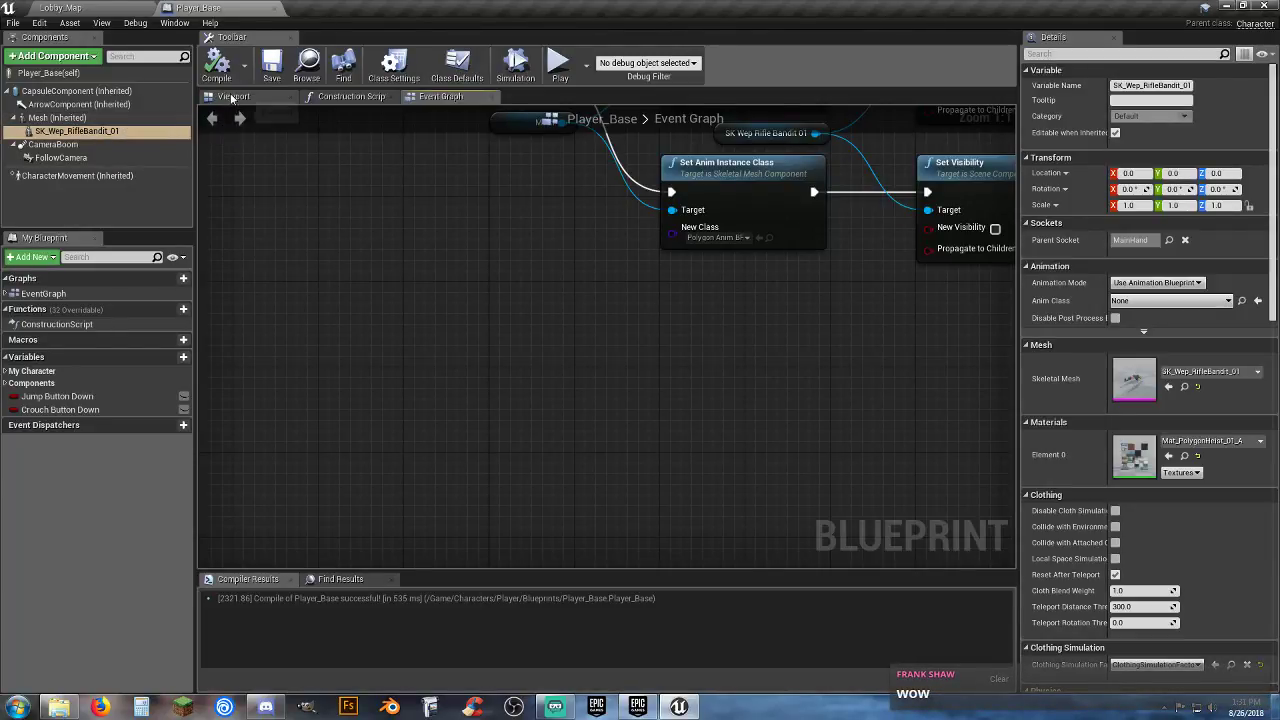
click(148, 137)
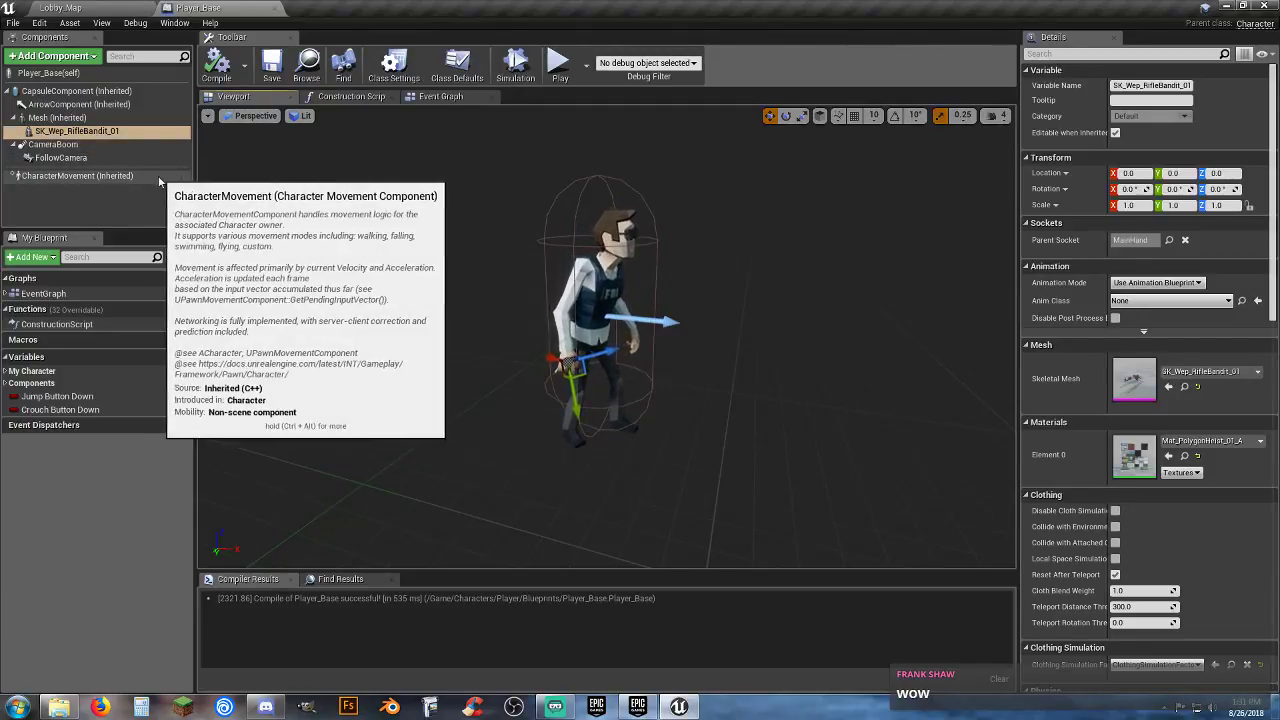
click(100, 132)
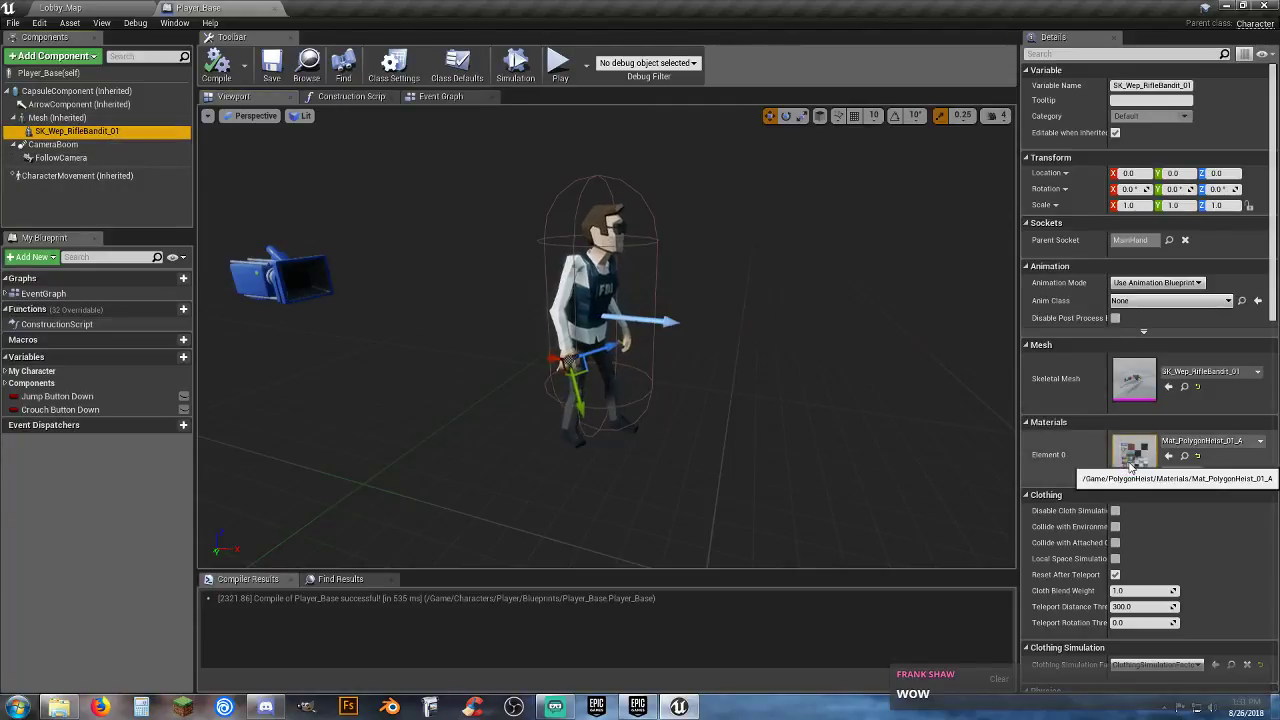
scroll(1128, 466, down, 5)
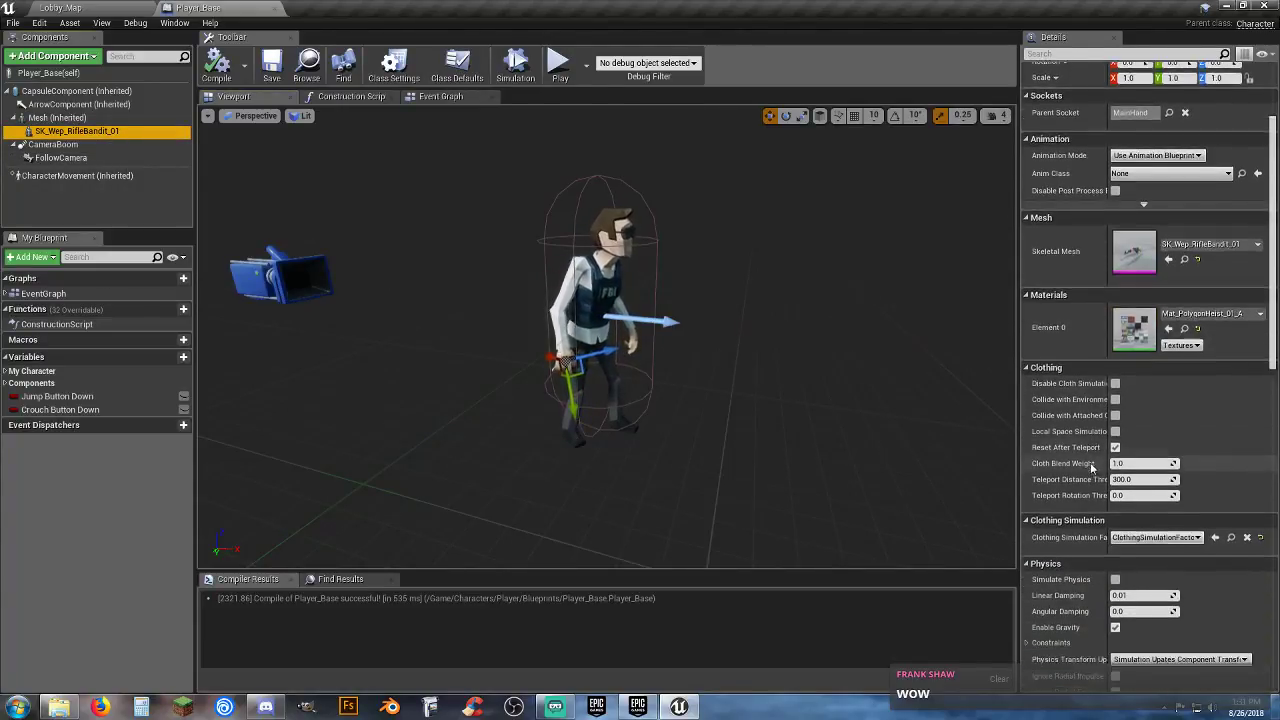
scroll(1090, 462, up, 5)
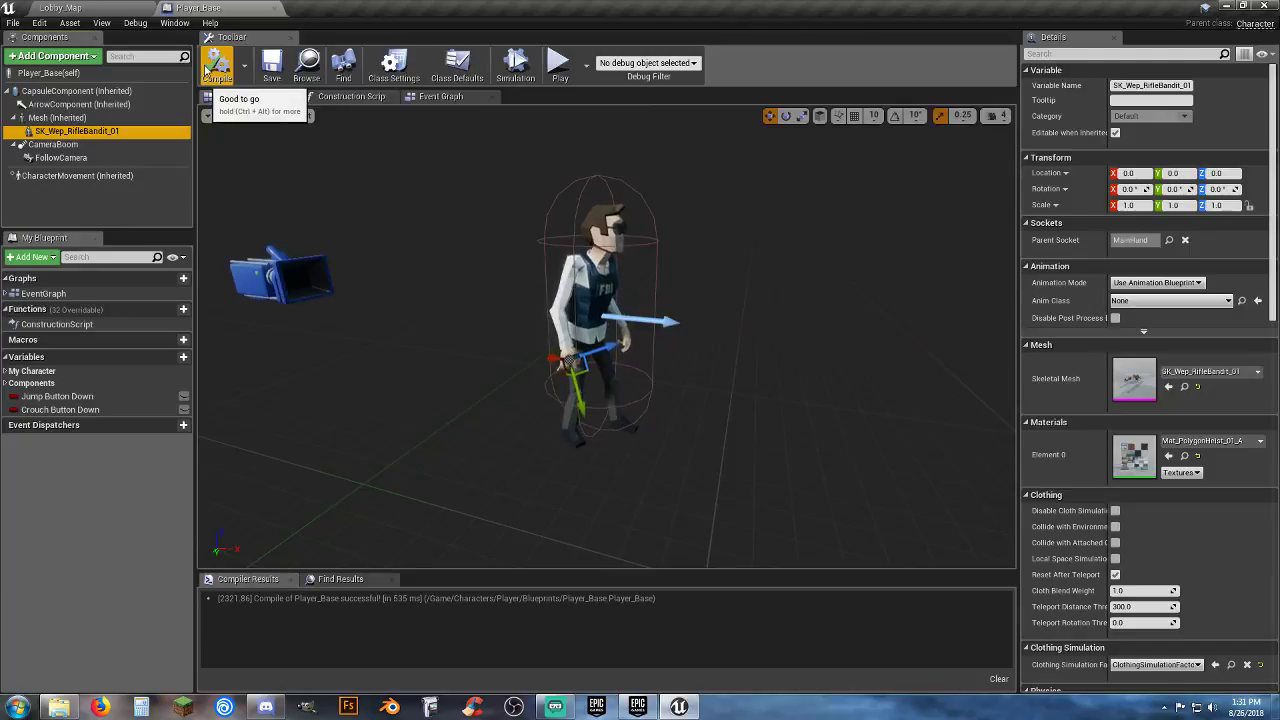
click(432, 97)
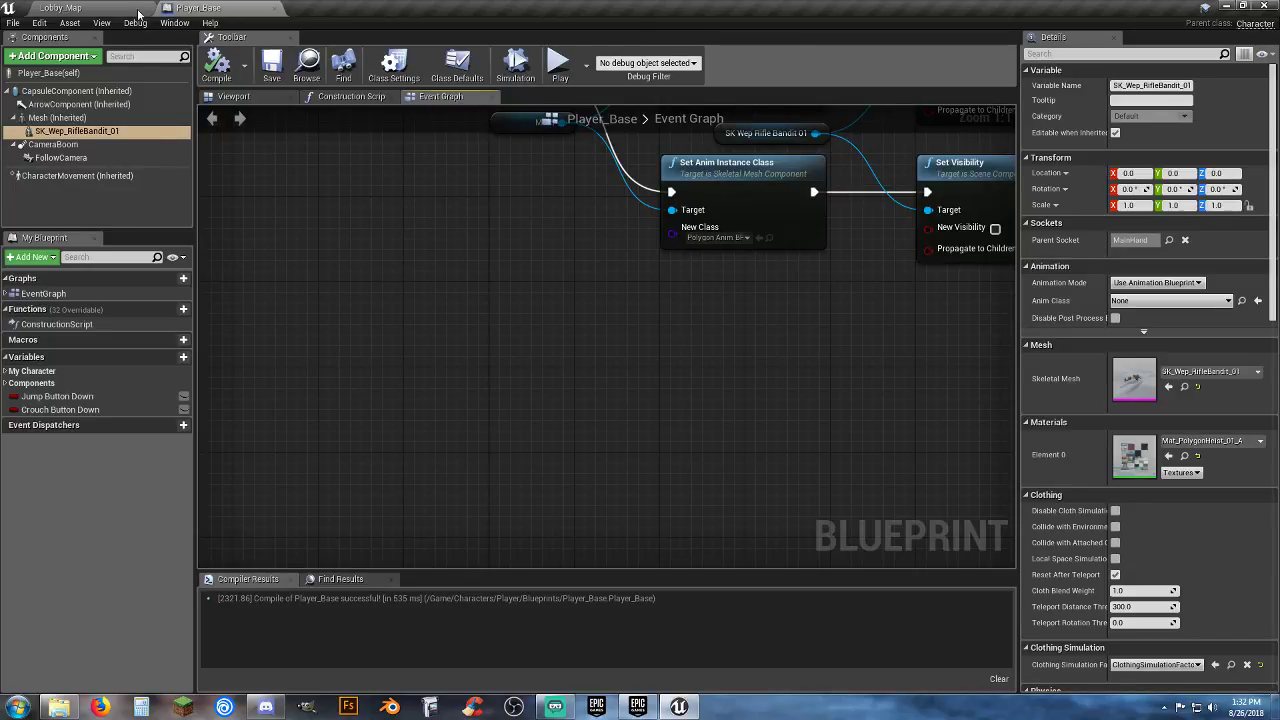
click(275, 10)
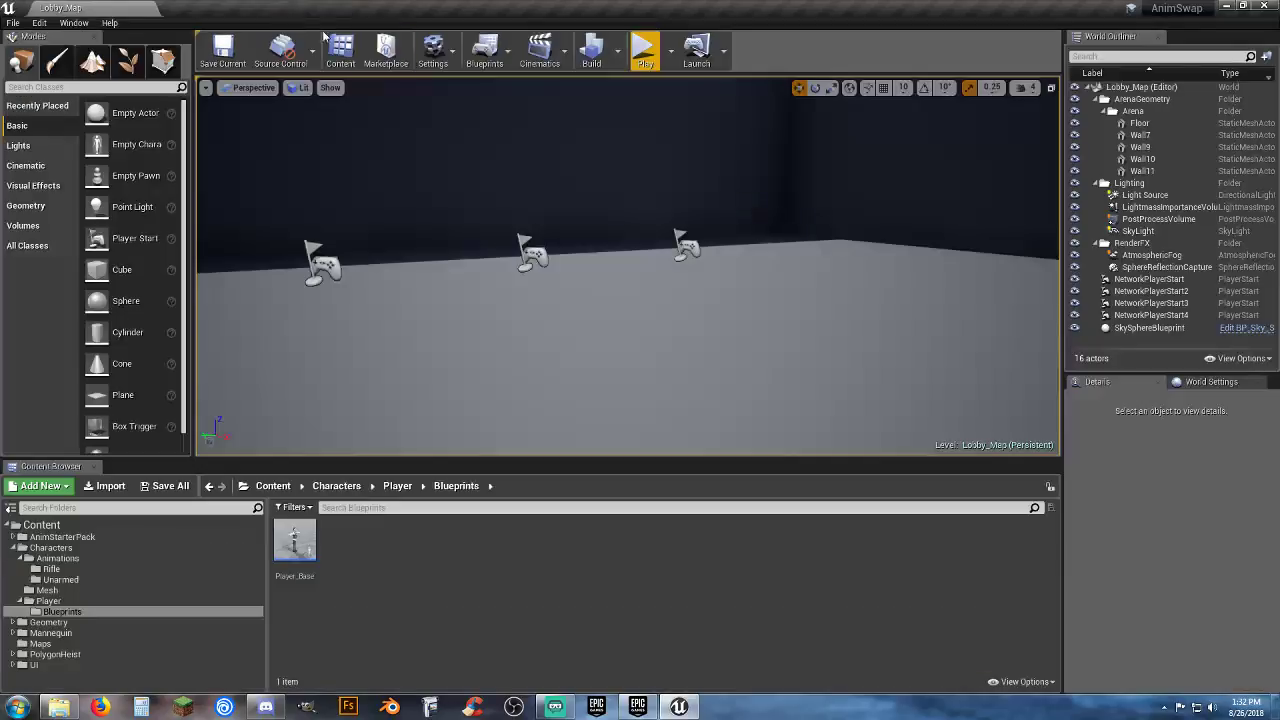
Step: Play-test Lobby_Map, running the character around unarmed and with the rifle equipped, and stop the session
click(645, 50)
key(w)
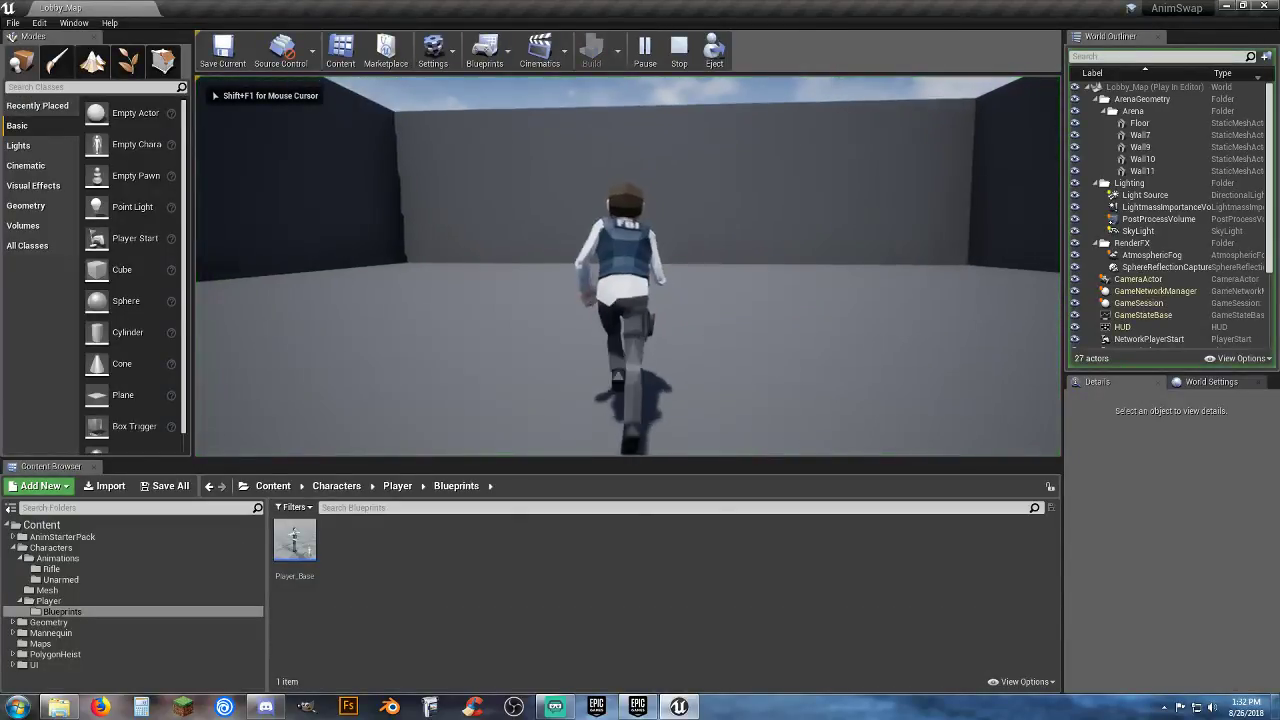
key(a)
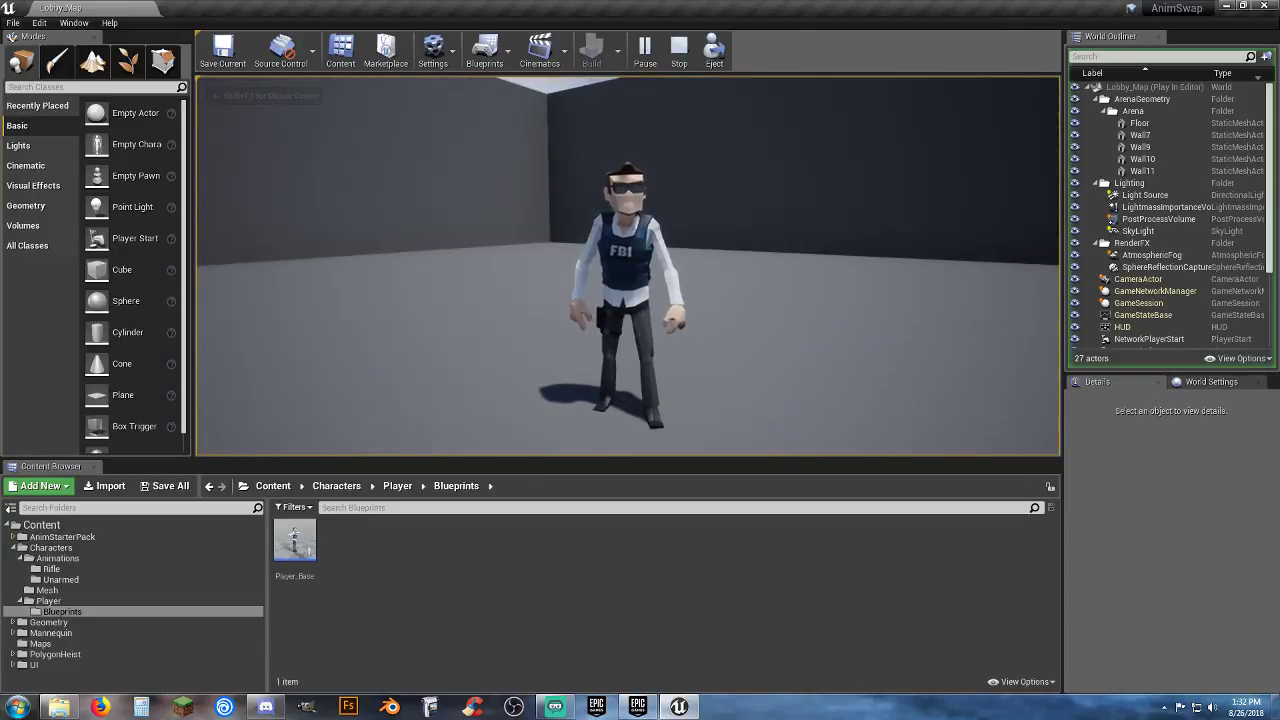
key(e)
key(w)
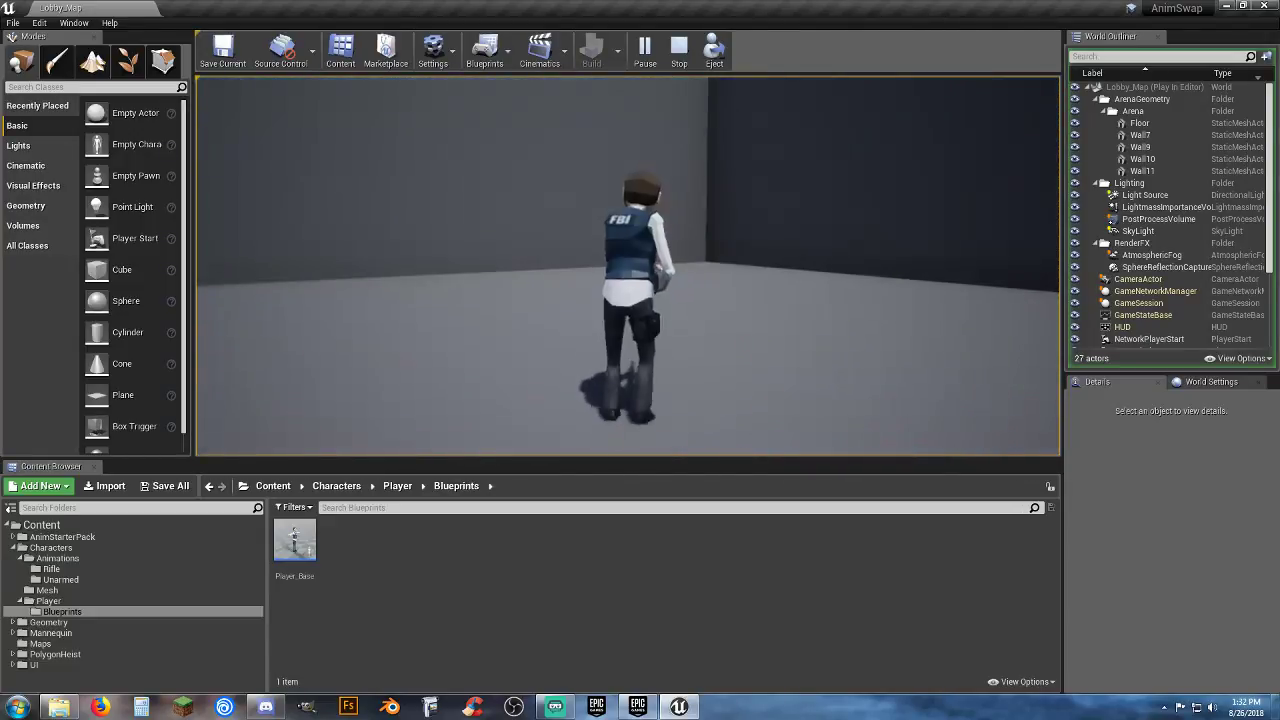
key(w)
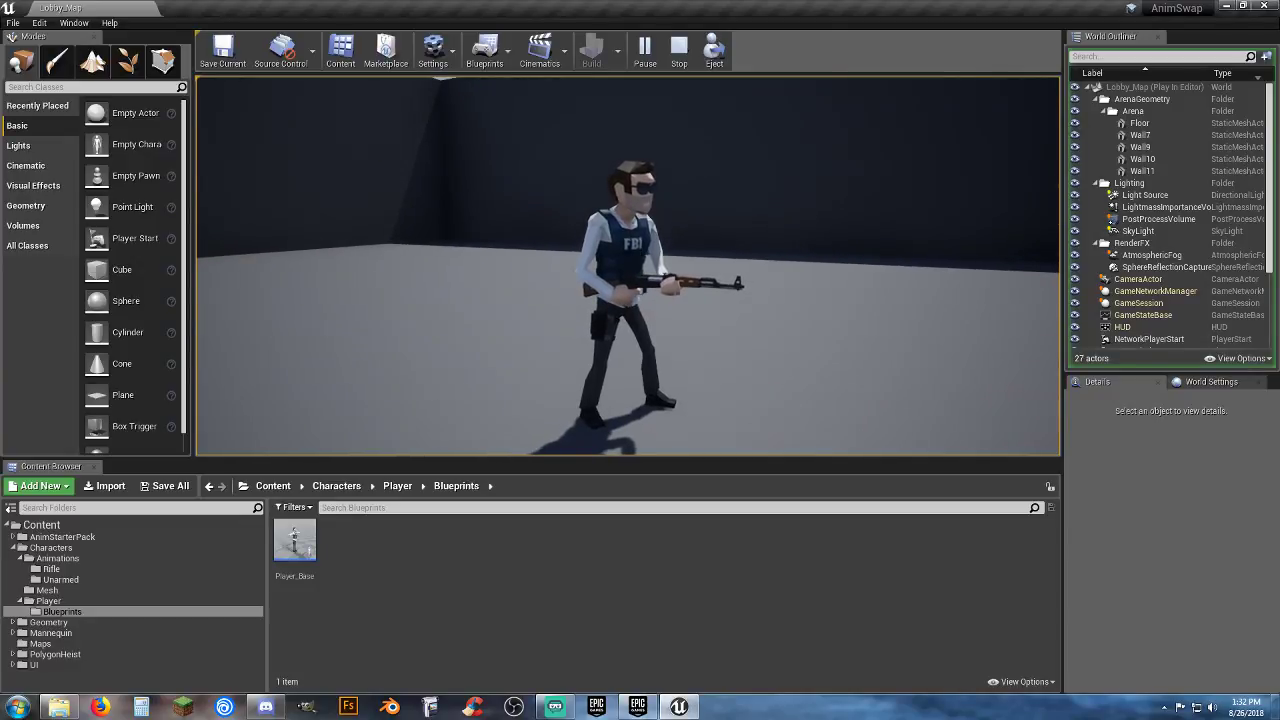
key(Escape)
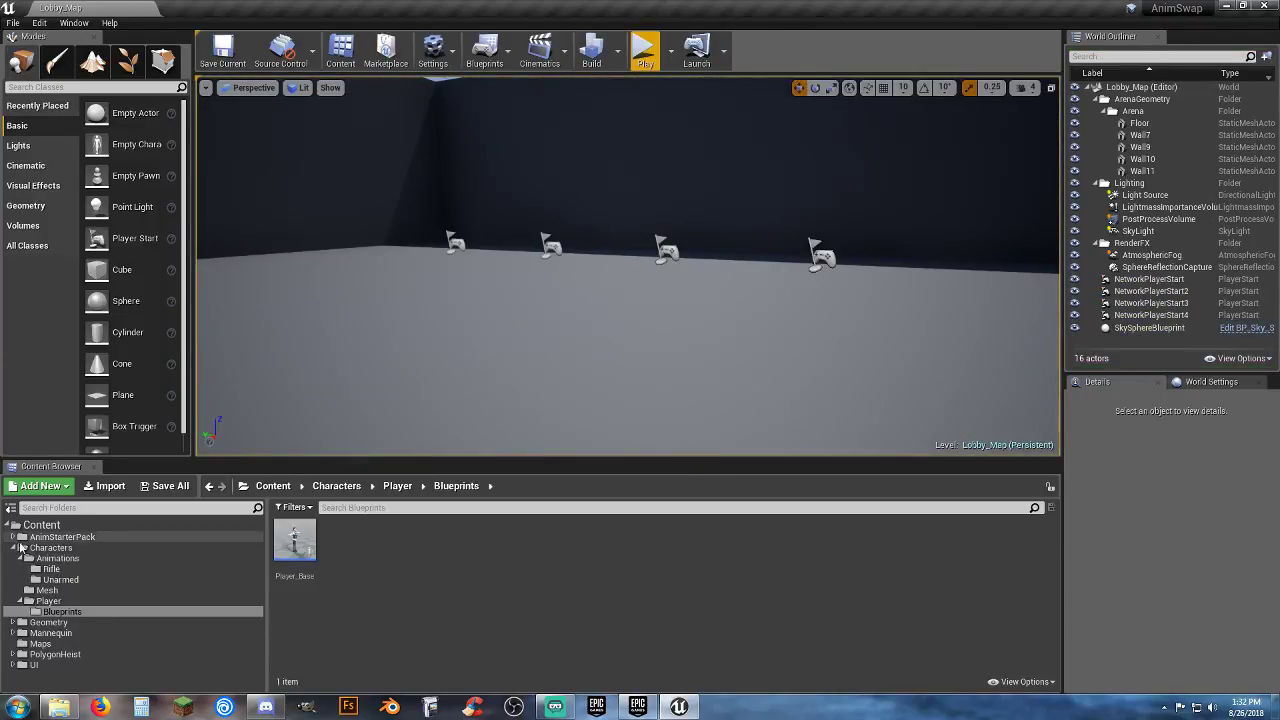
Step: Browse the AnimStarterPack folder's animations and open UE4ASP_HeroTPP_AnimBlueprint
click(13, 538)
click(20, 548)
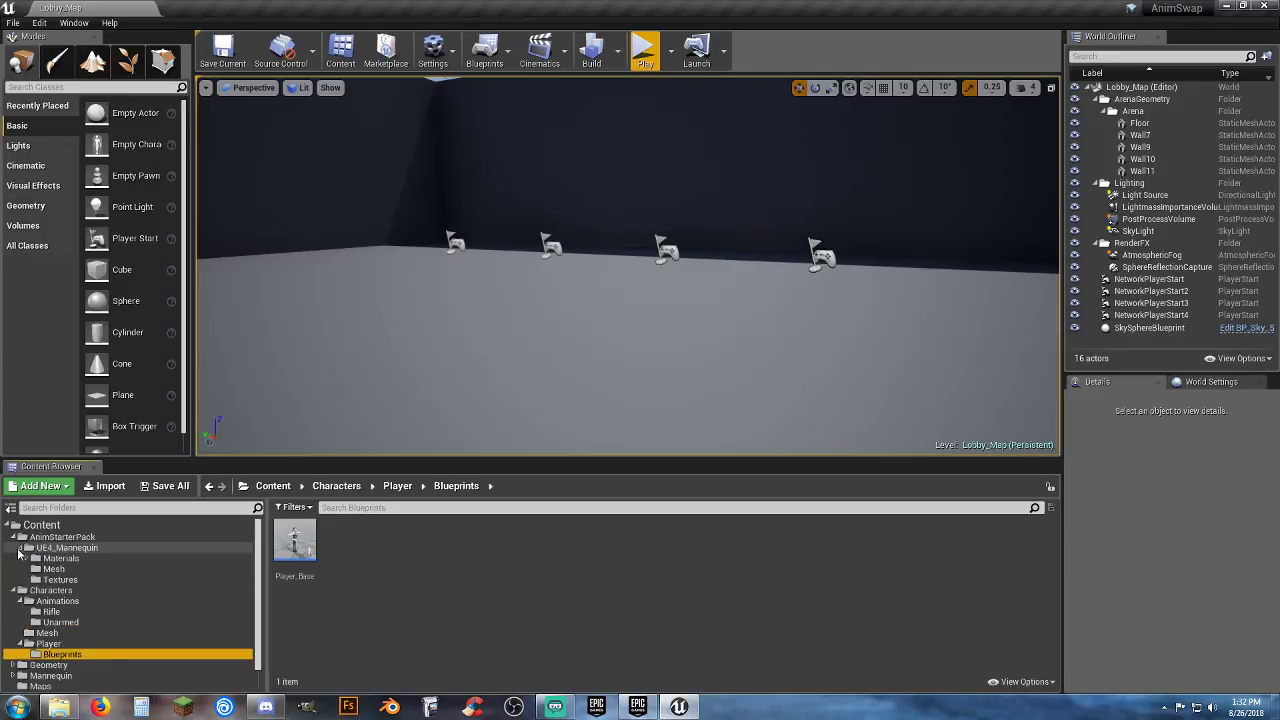
click(60, 537)
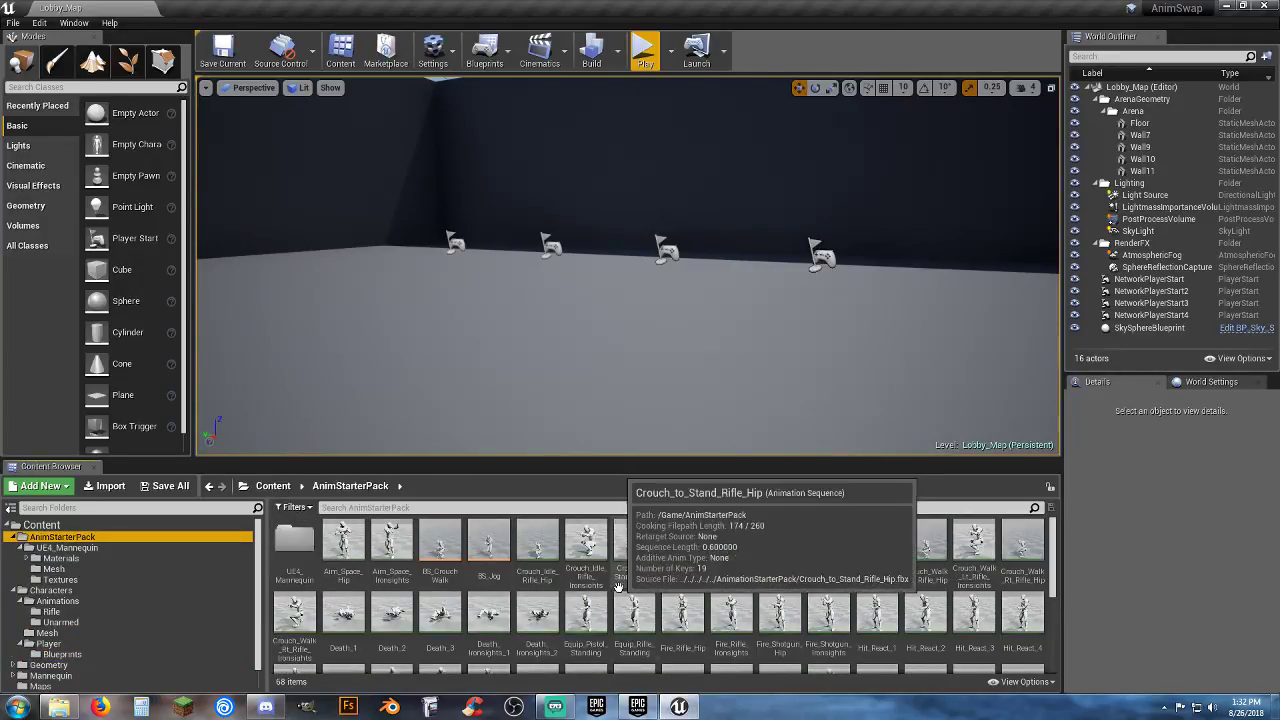
click(586, 545)
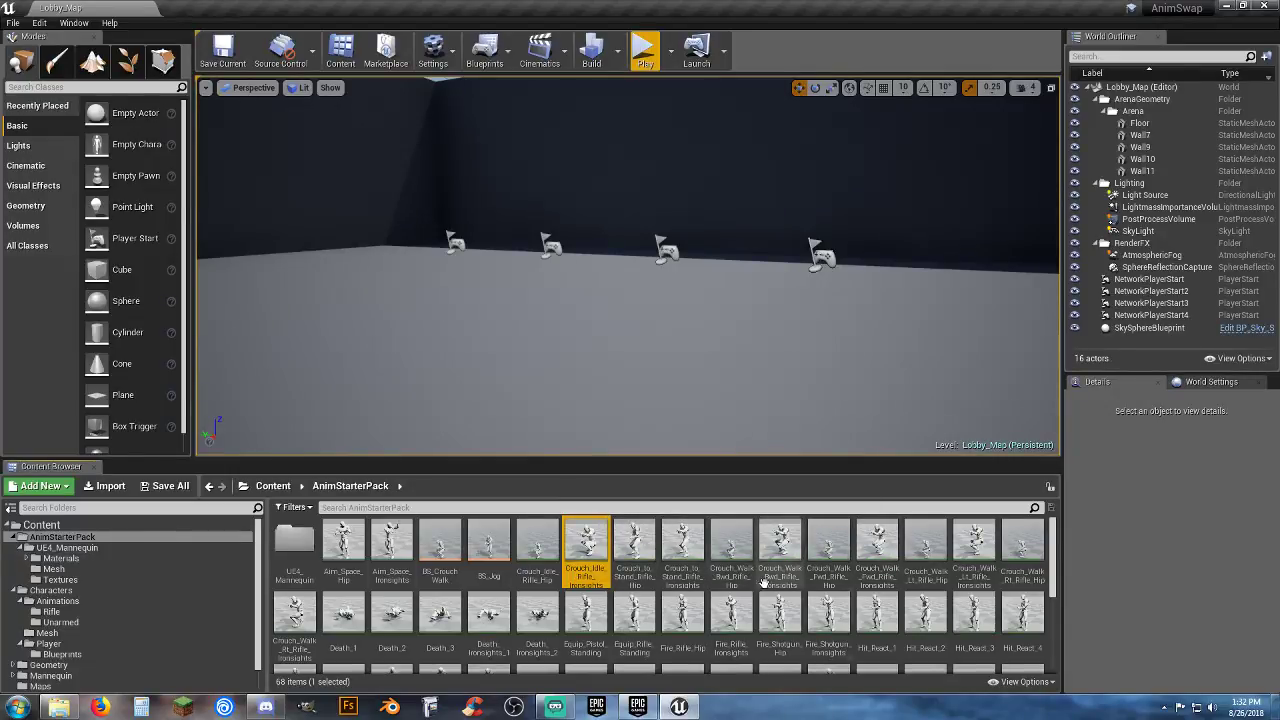
scroll(780, 555, down, 5)
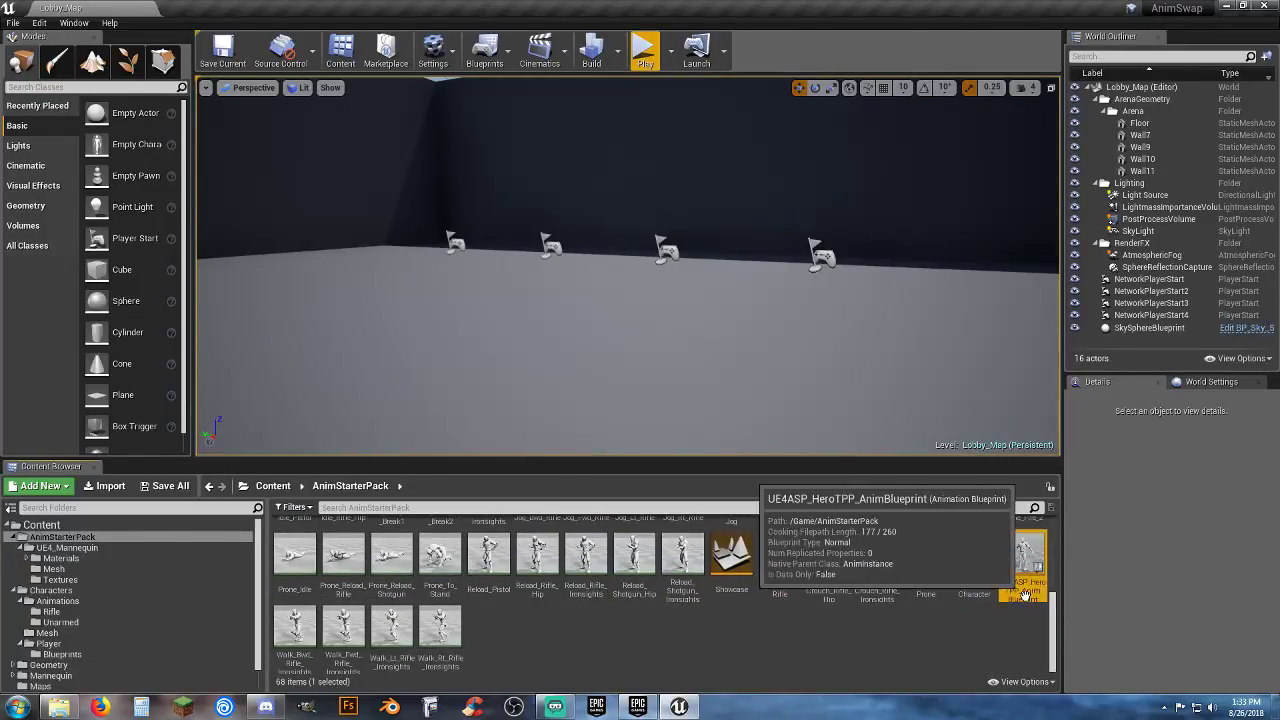
double_click(1025, 595)
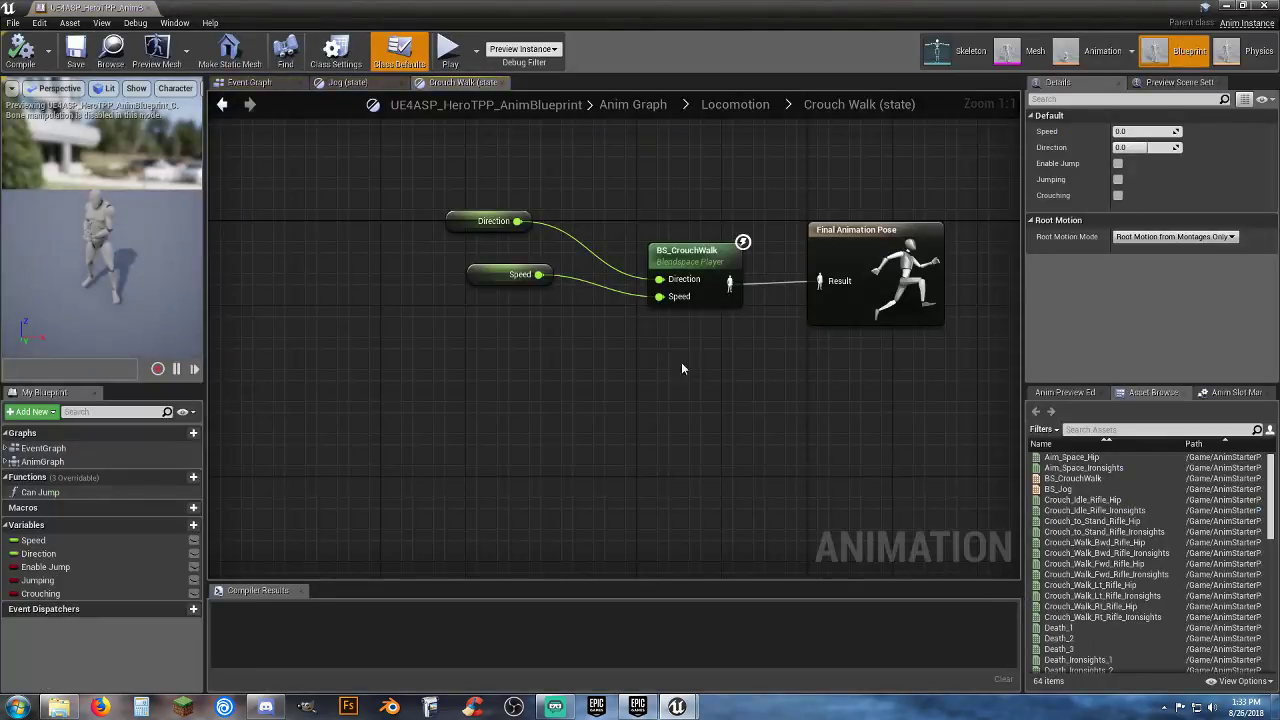
Step: Go from the Crouch Walk state up to the Anim Graph and open the Locomotion state machine
right_drag(681, 362, 574, 418)
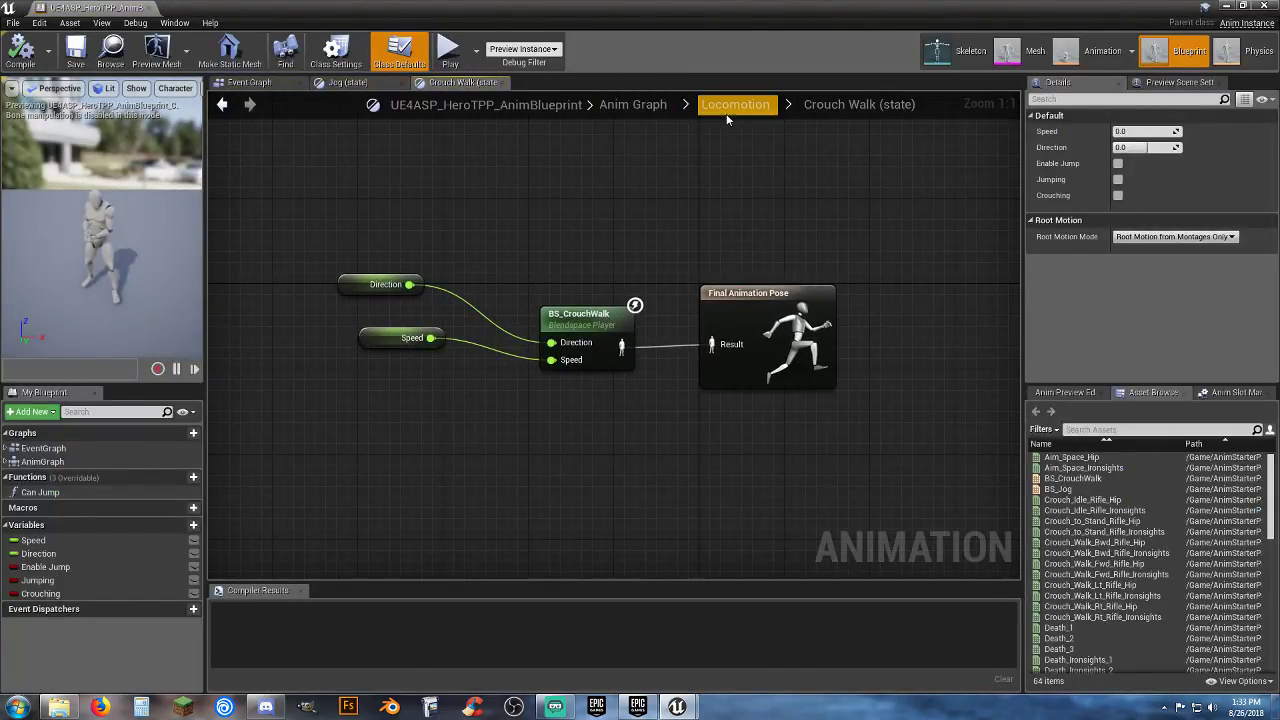
click(640, 105)
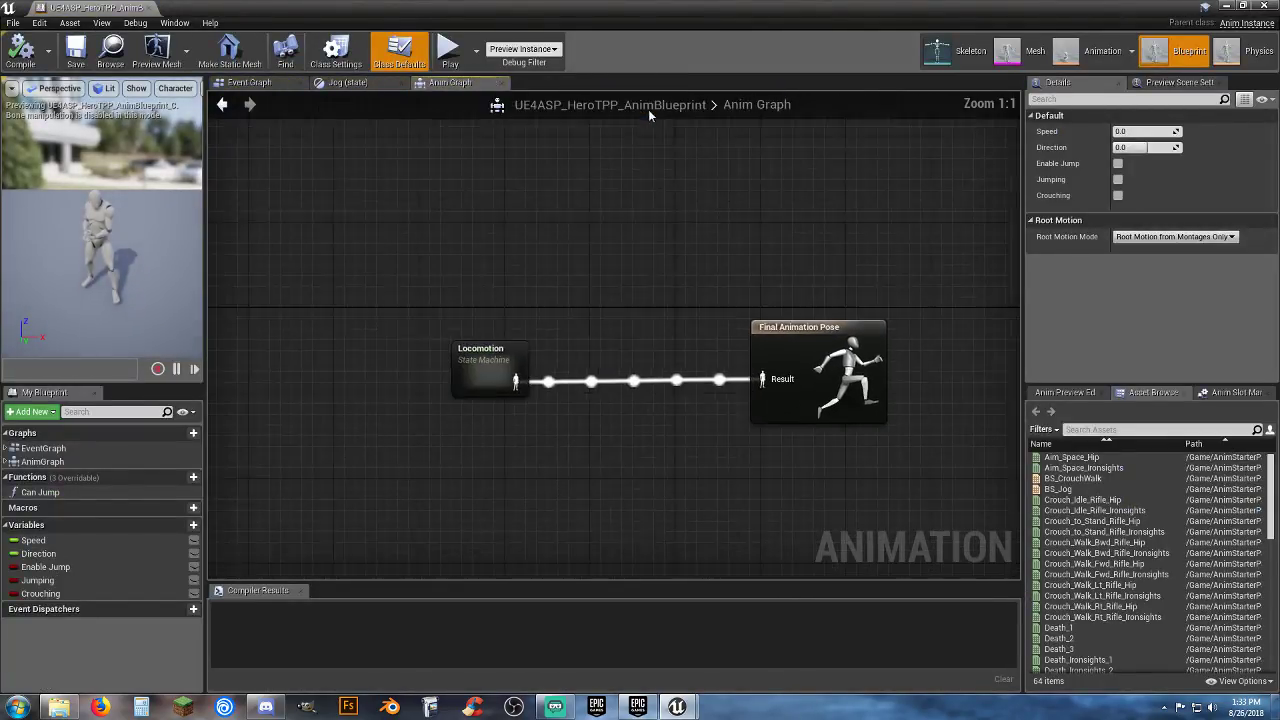
double_click(495, 372)
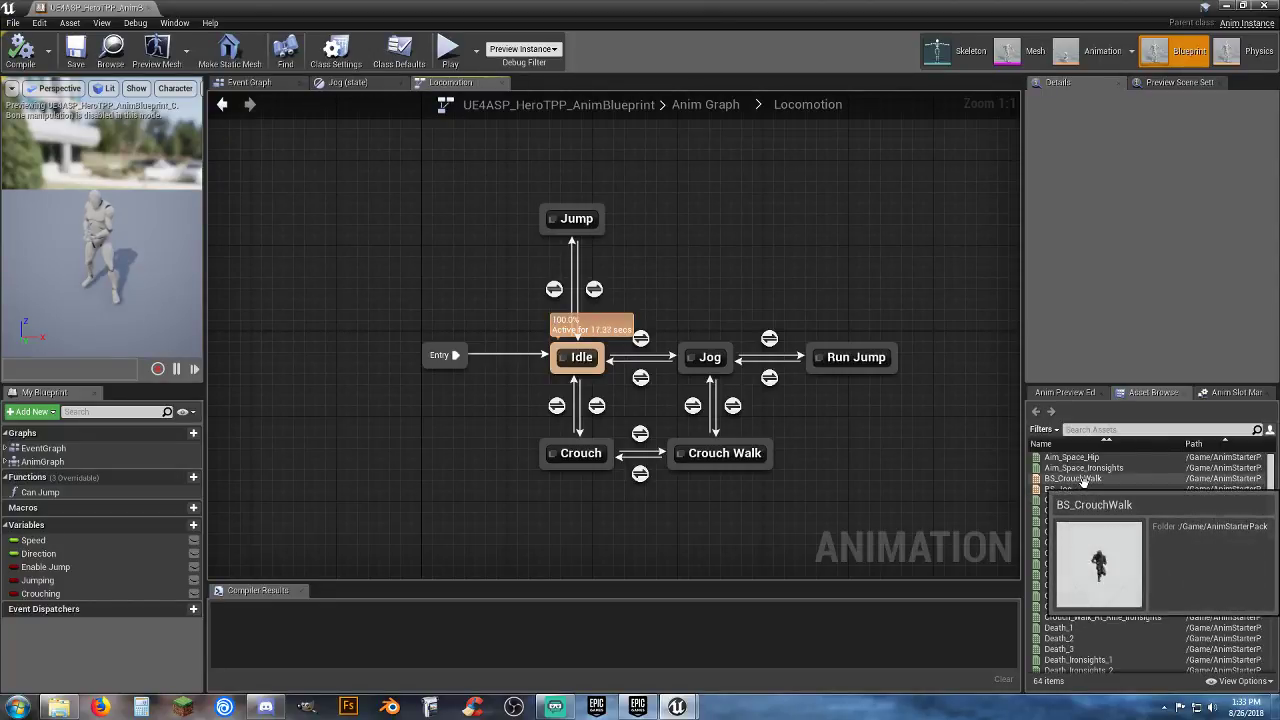
Step: Look through the list of animation assets available to UE4ASP_HeroTPP_AnimBlueprint and close that blueprint
scroll(1100, 560, down, 2)
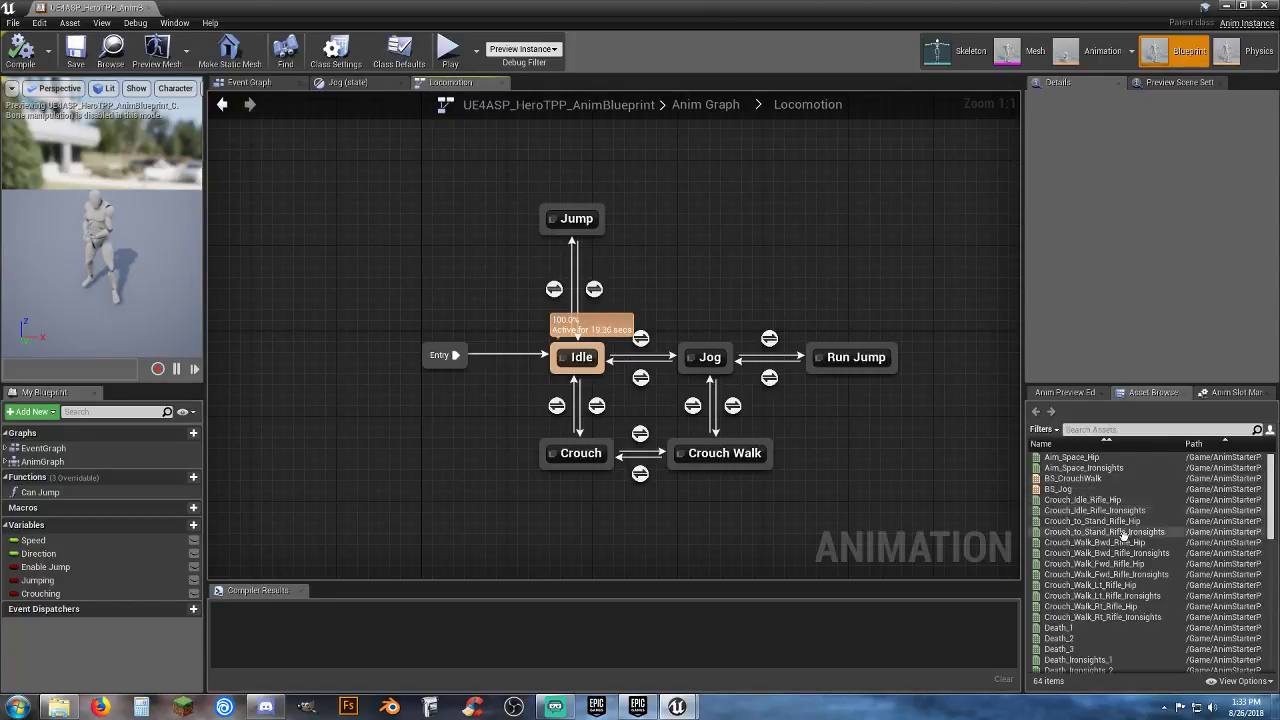
scroll(1130, 542, down, 1)
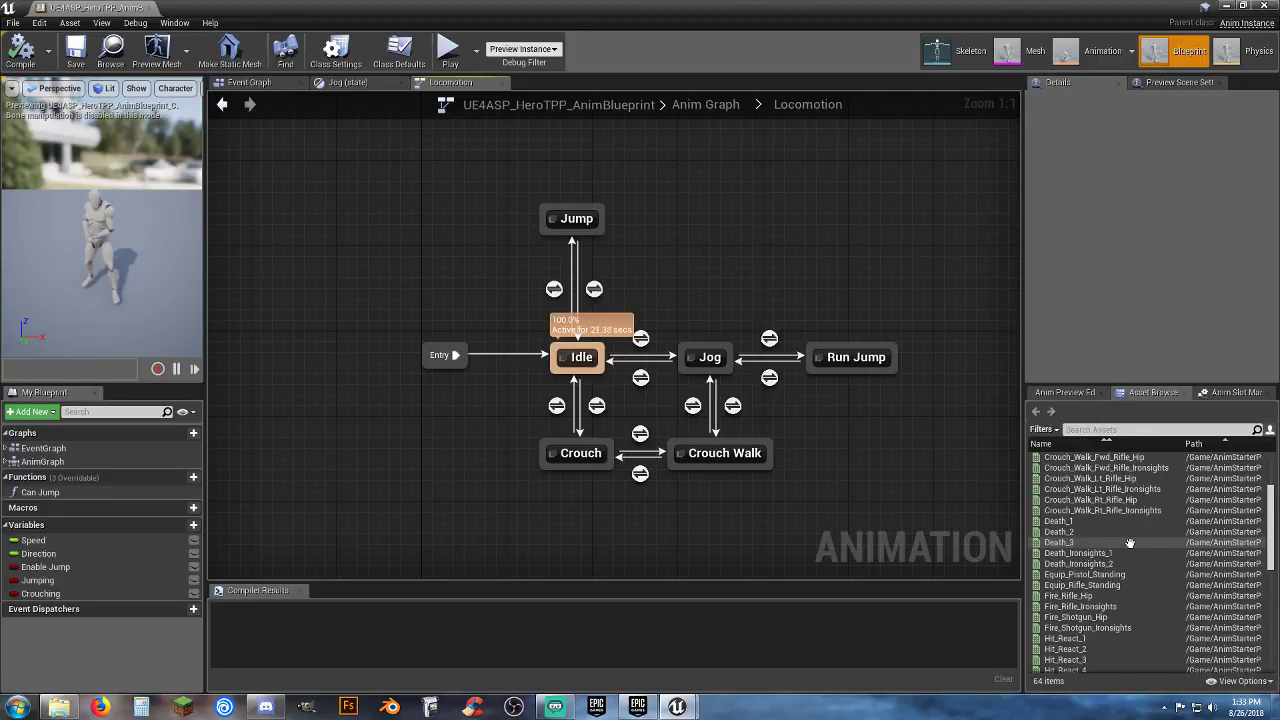
scroll(1130, 542, down, 3)
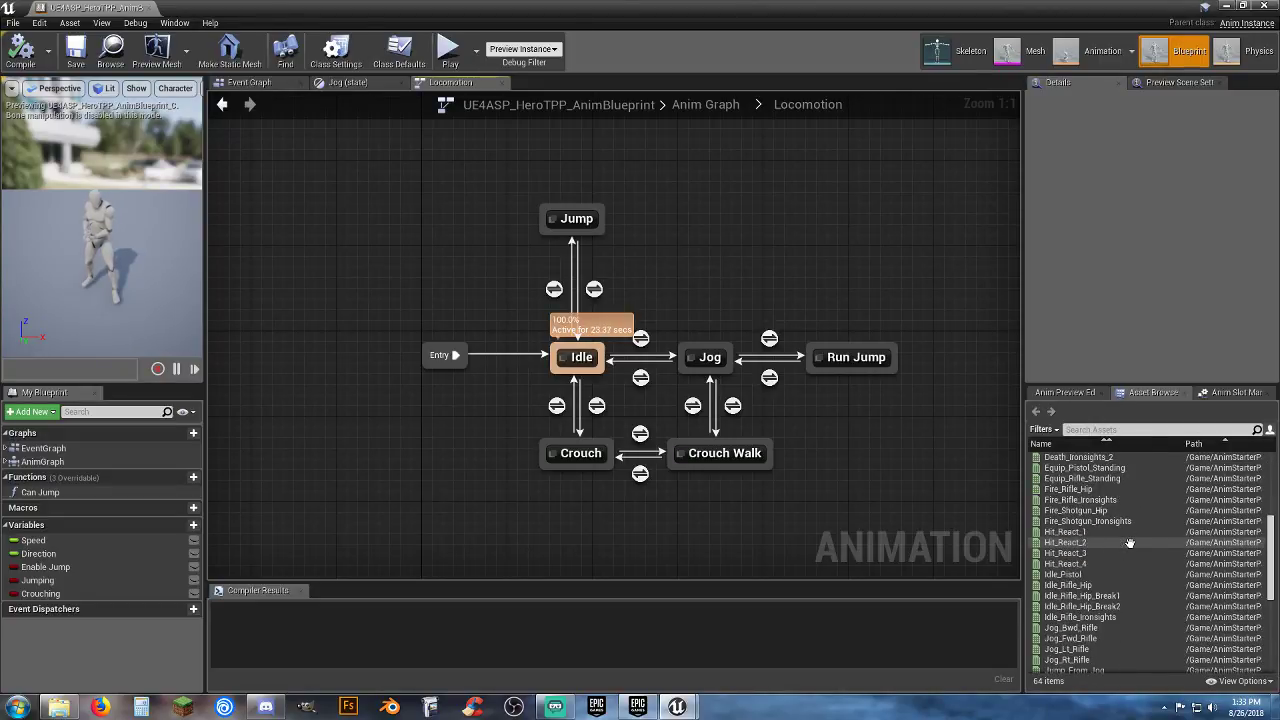
scroll(1130, 542, down, 2)
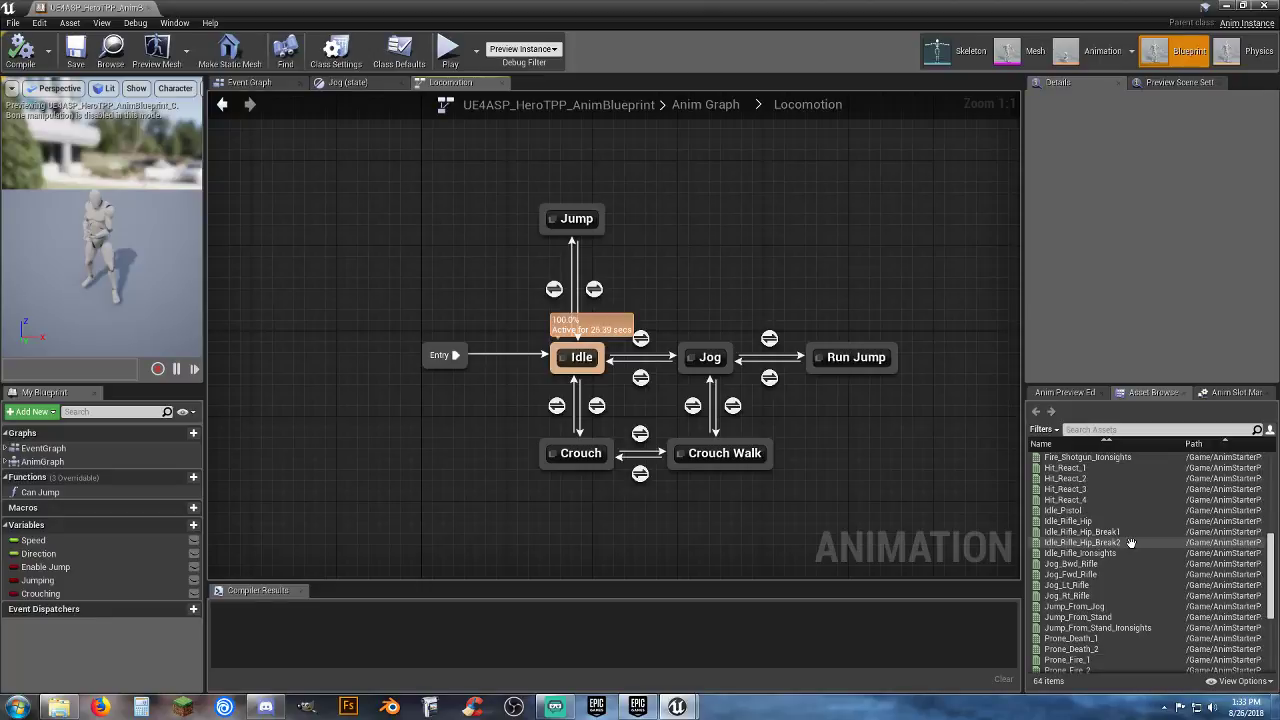
scroll(1127, 540, down, 3)
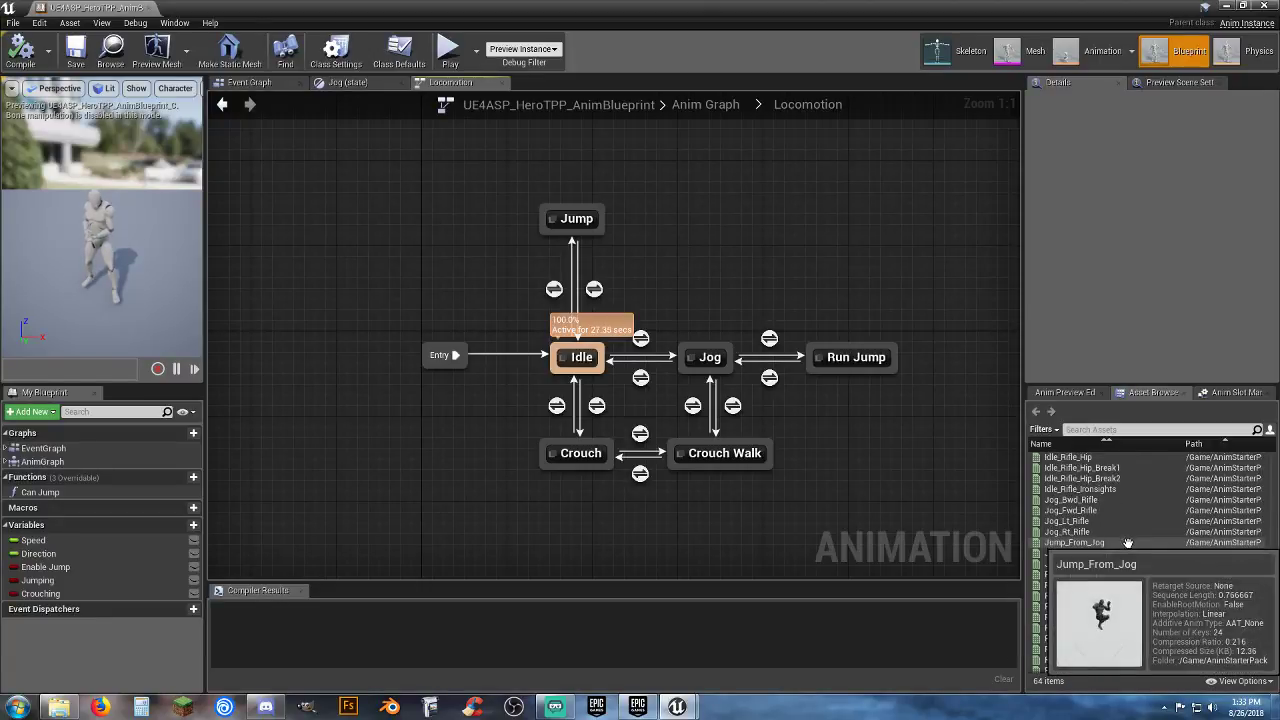
scroll(1130, 565, down, 3)
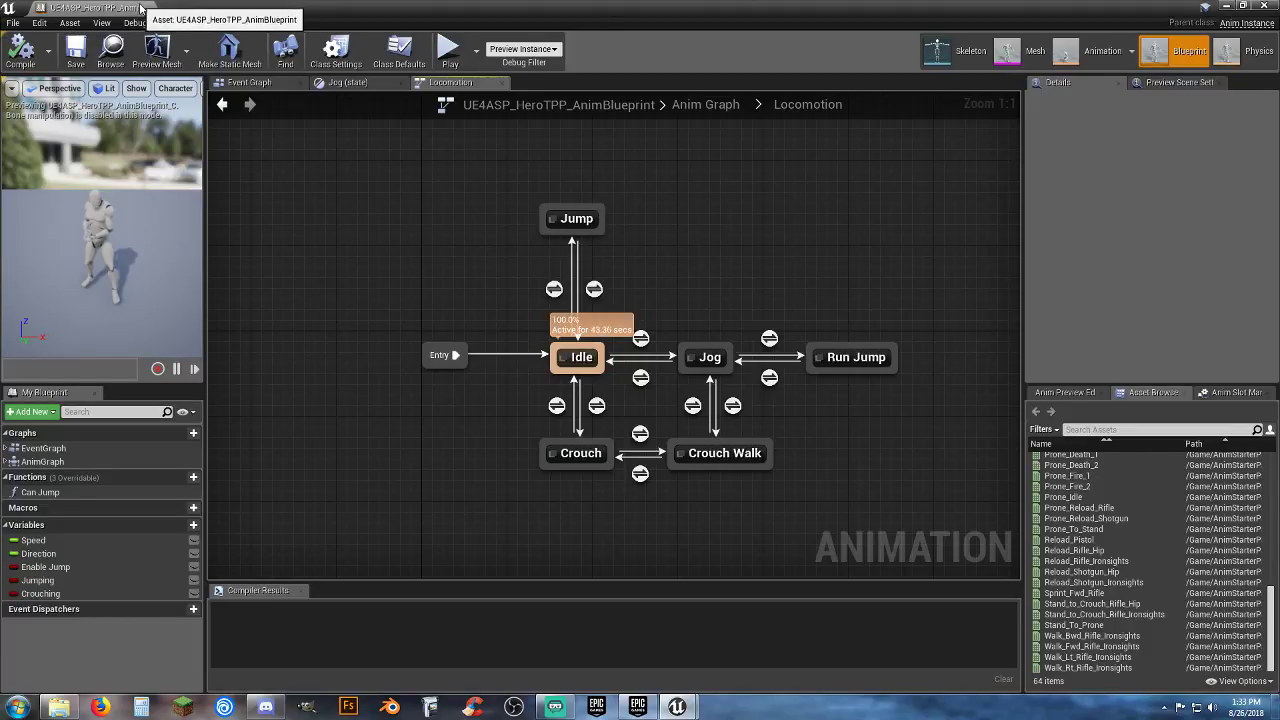
click(149, 8)
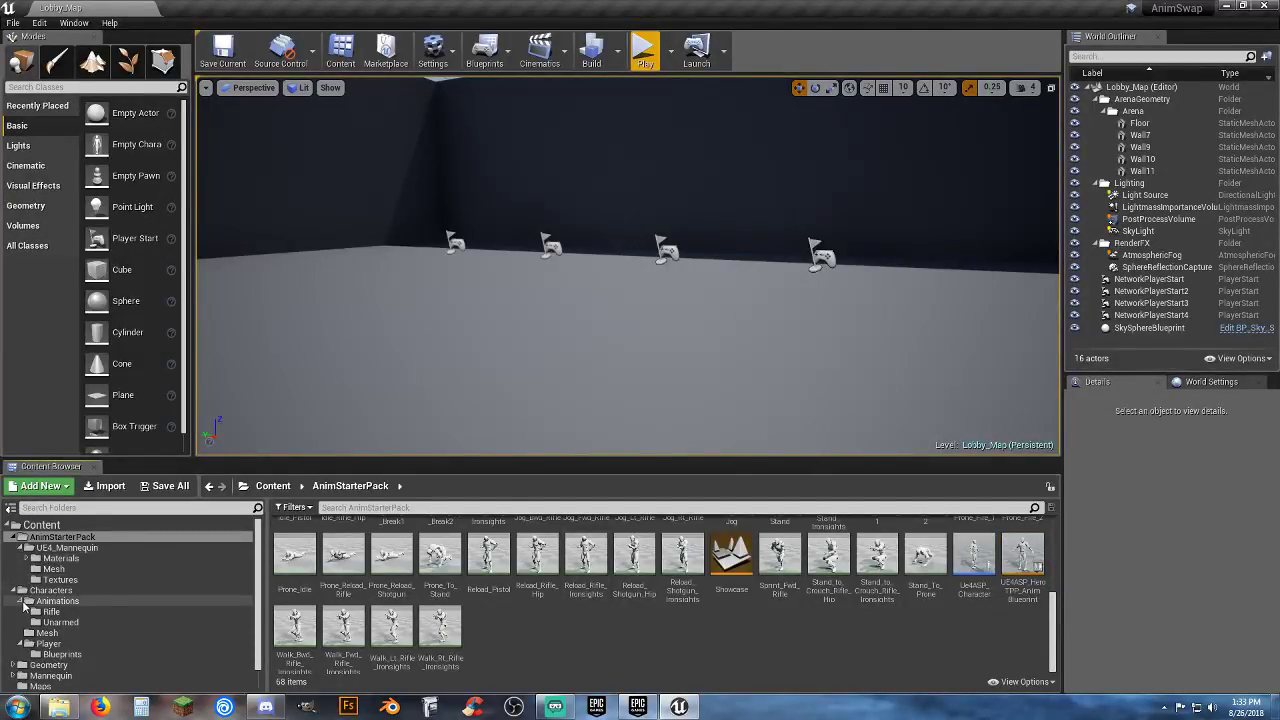
Step: Create a folder named Rifle_Aimed inside Characters/Animations and open it
click(46, 613)
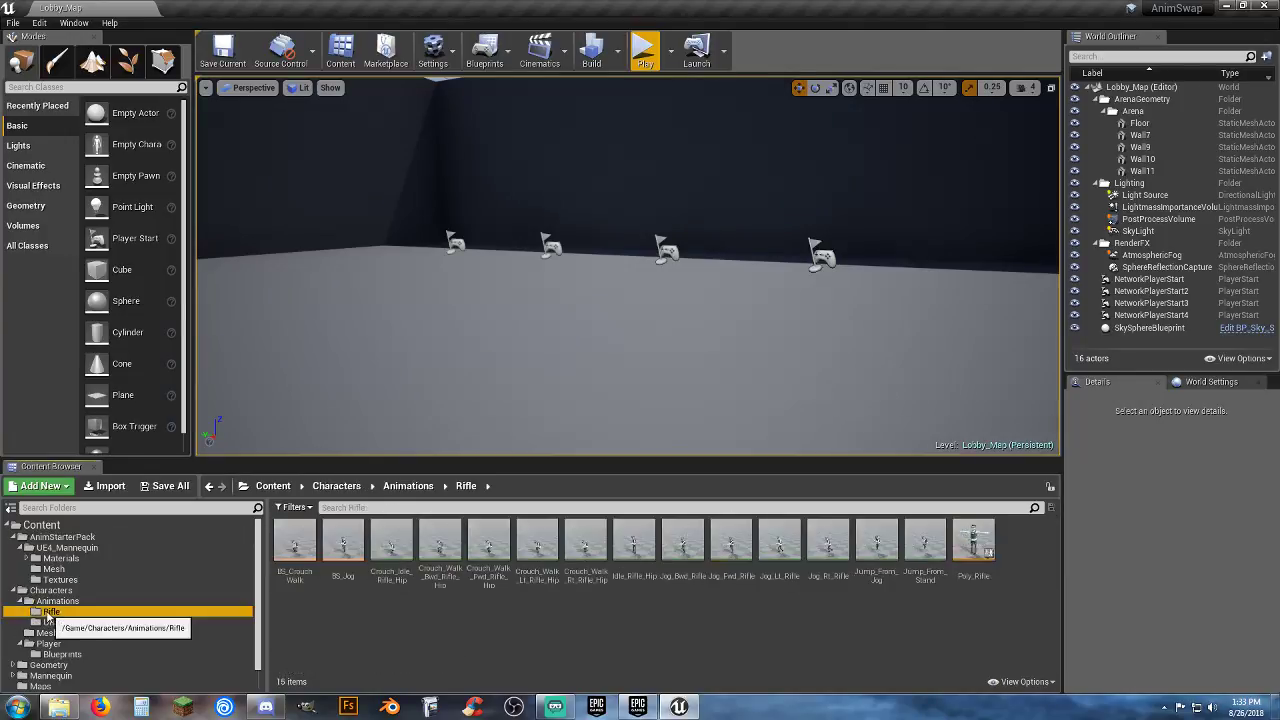
click(140, 602)
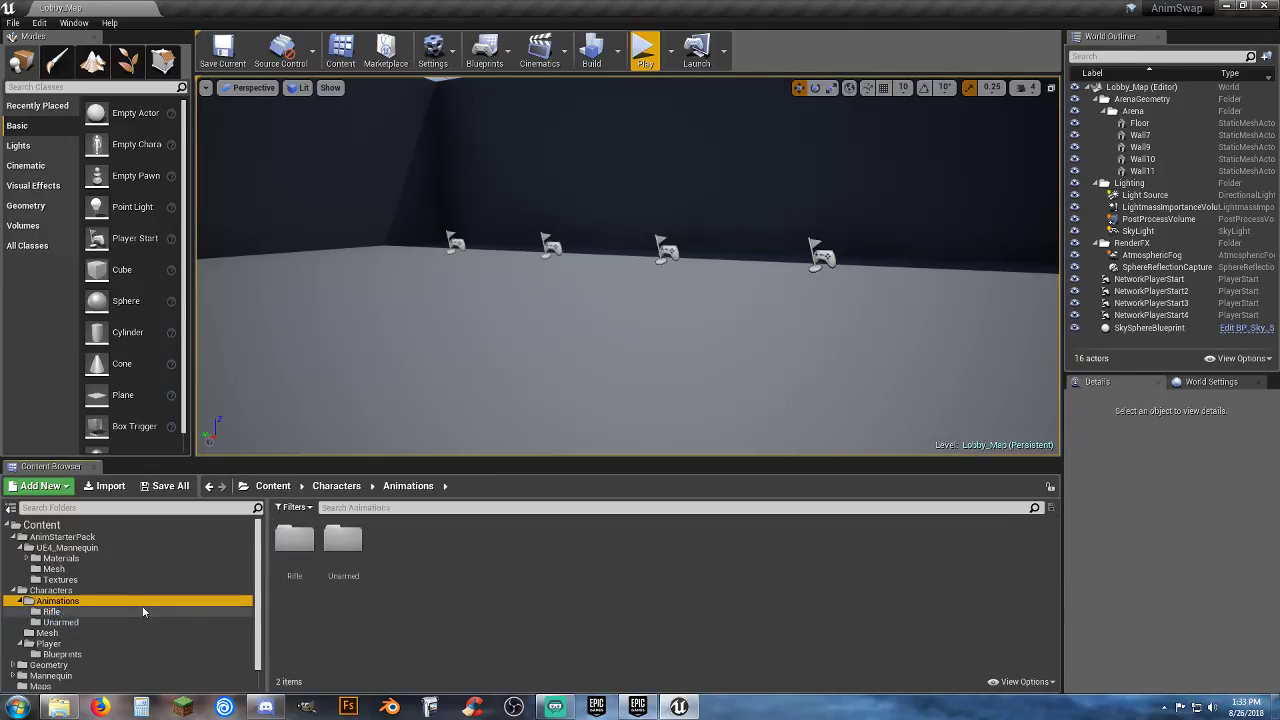
click(397, 548)
right_click(396, 545)
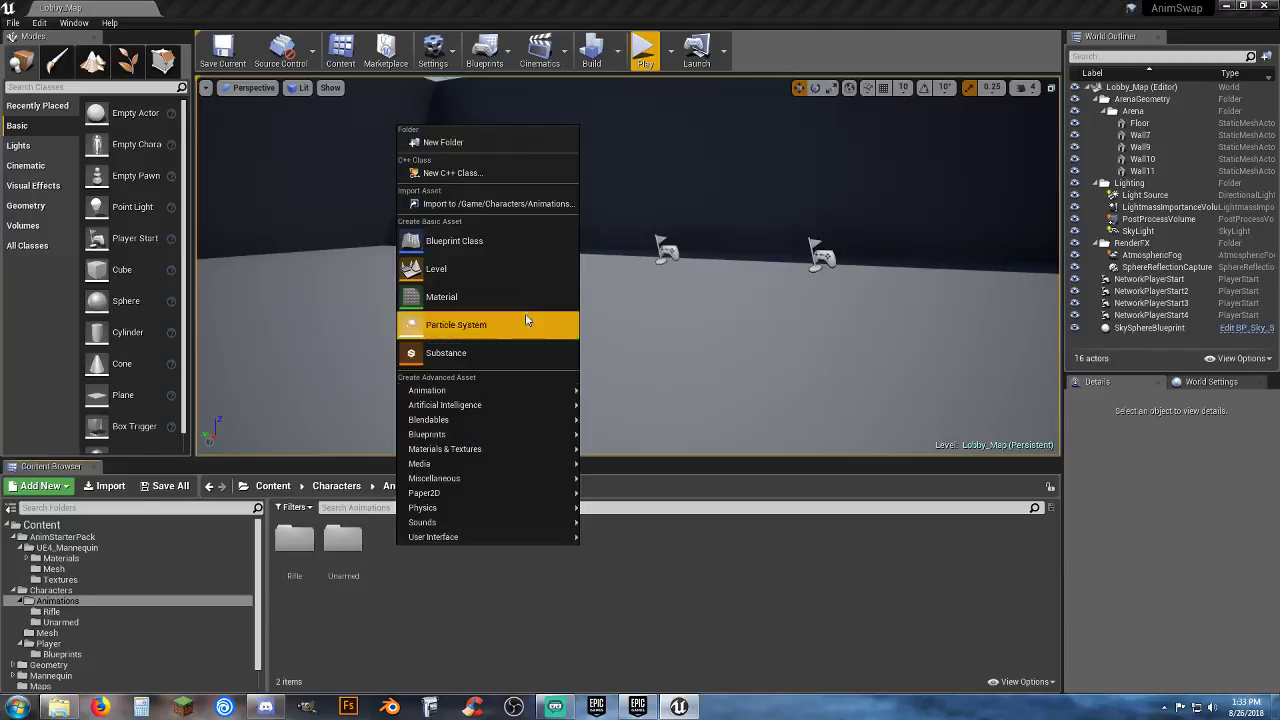
click(491, 149)
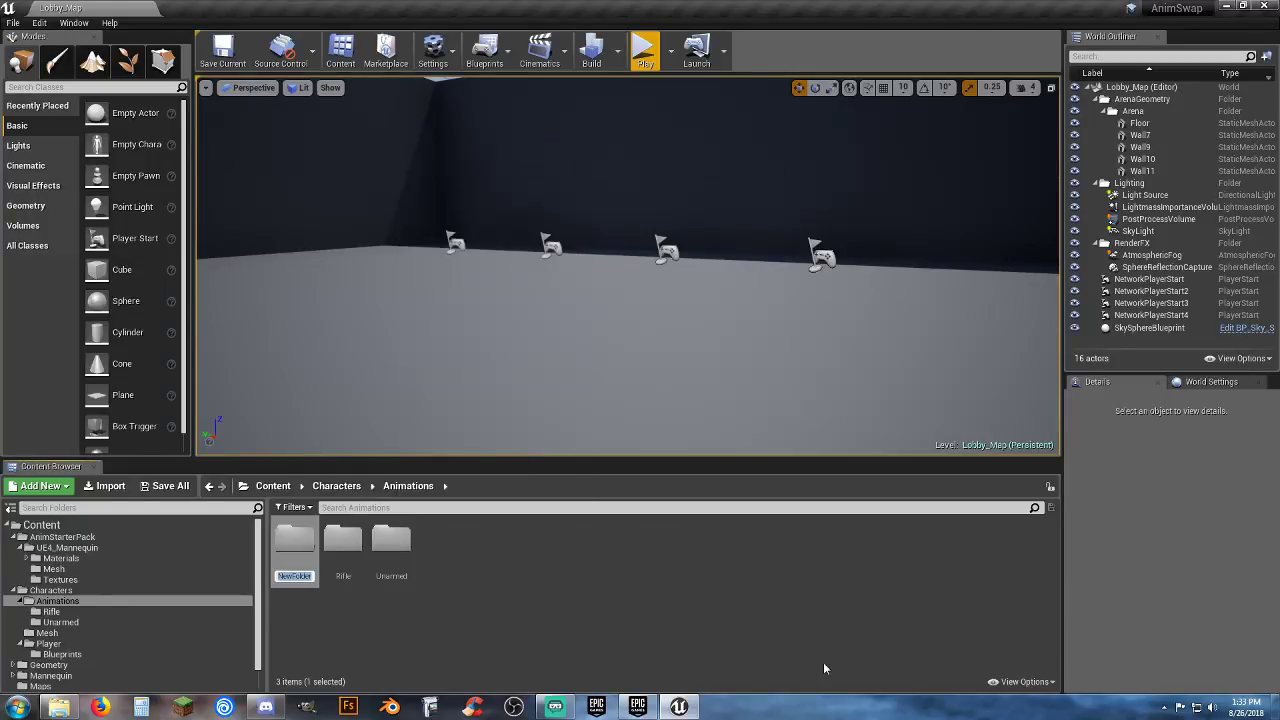
text(Rifle)
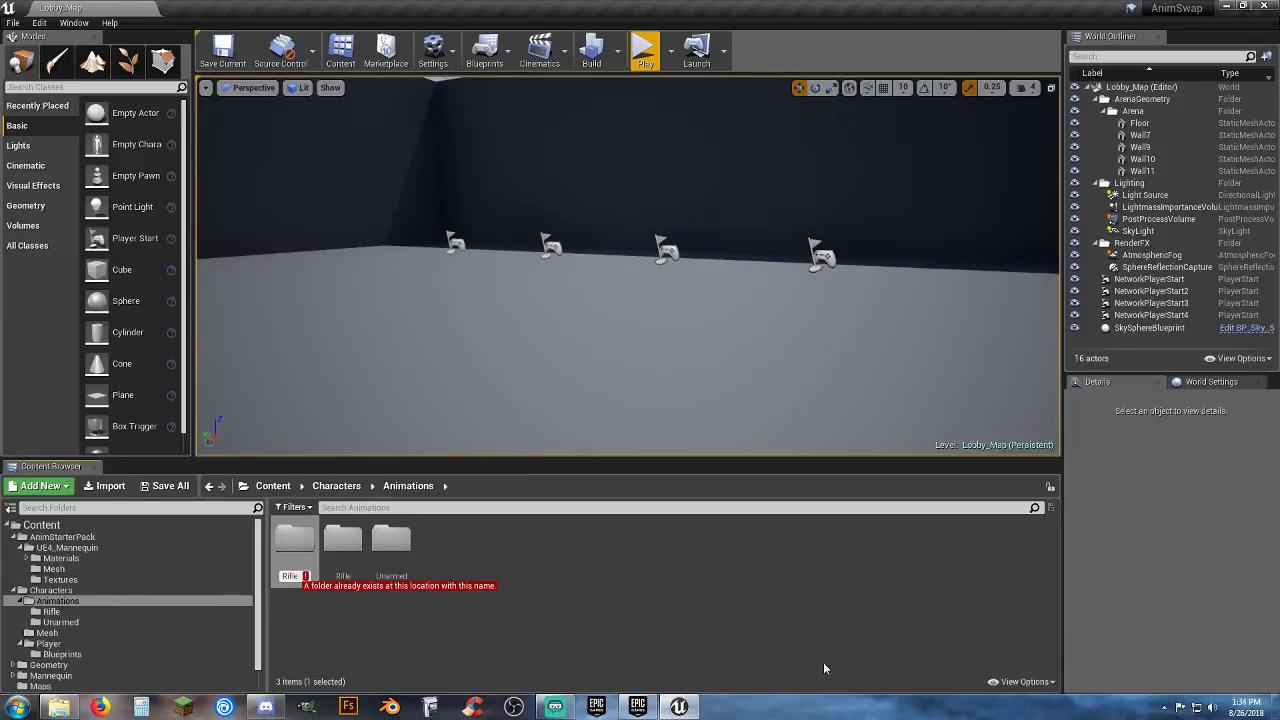
text(_Aimed)
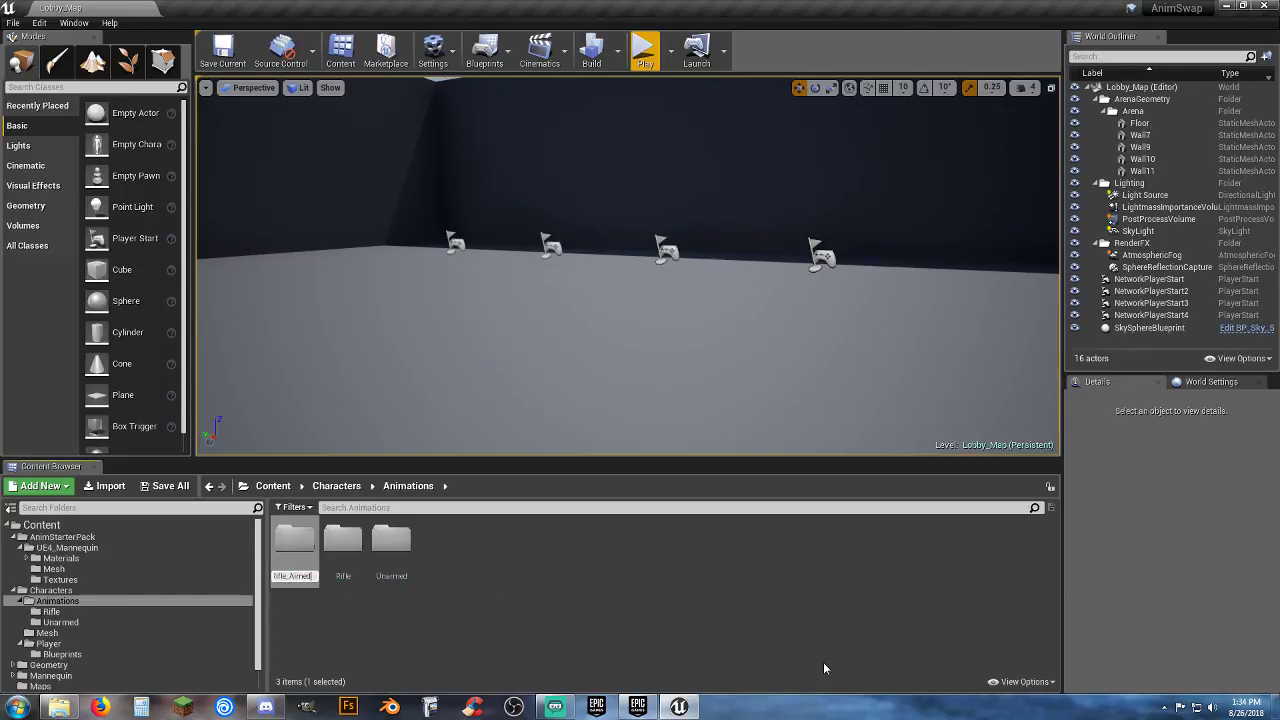
key(Return)
key(Return)
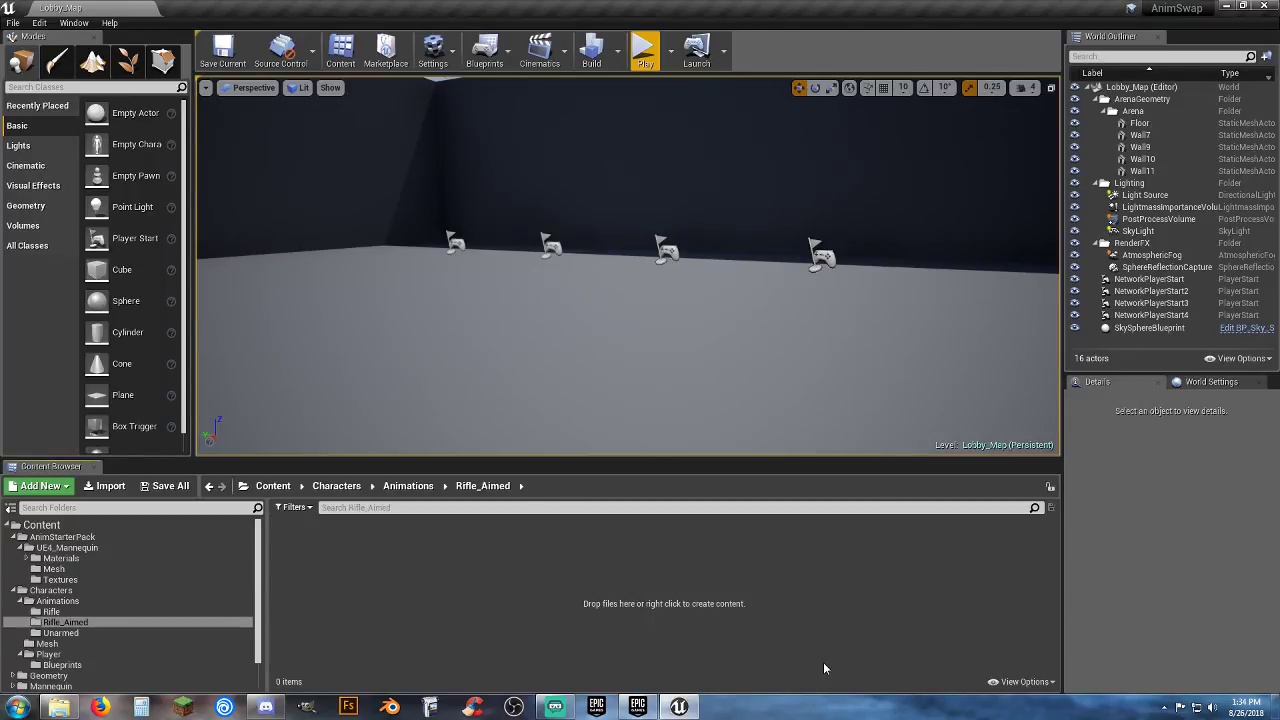
Step: Create a Blend Space for the Poly_Skelly skeleton in the Rifle_Aimed folder, keeping the default name
right_click(347, 550)
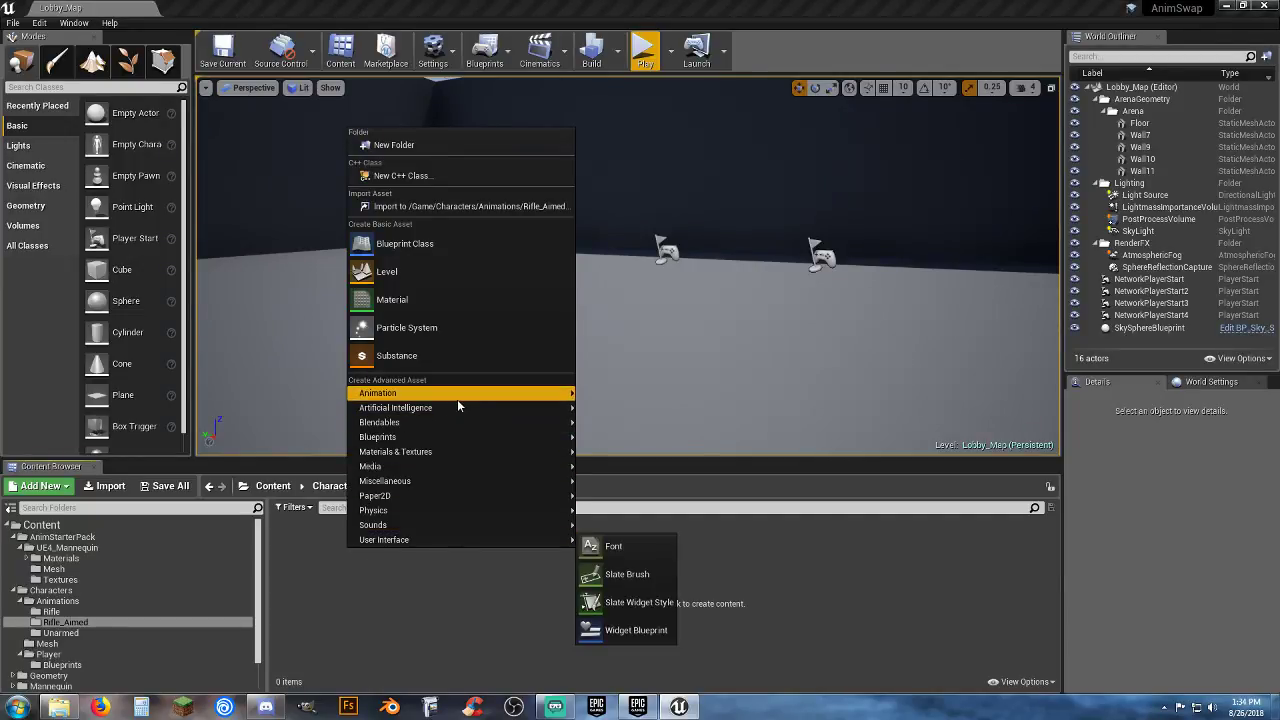
mouse_move(503, 395)
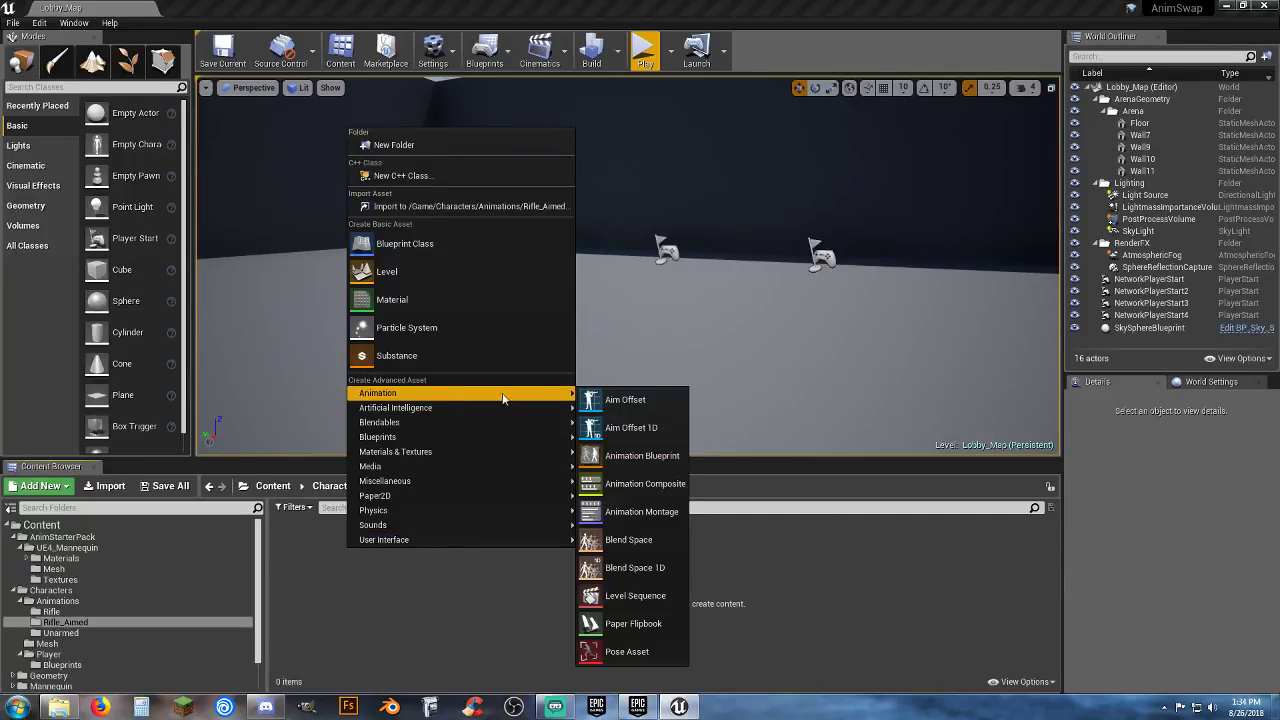
click(652, 538)
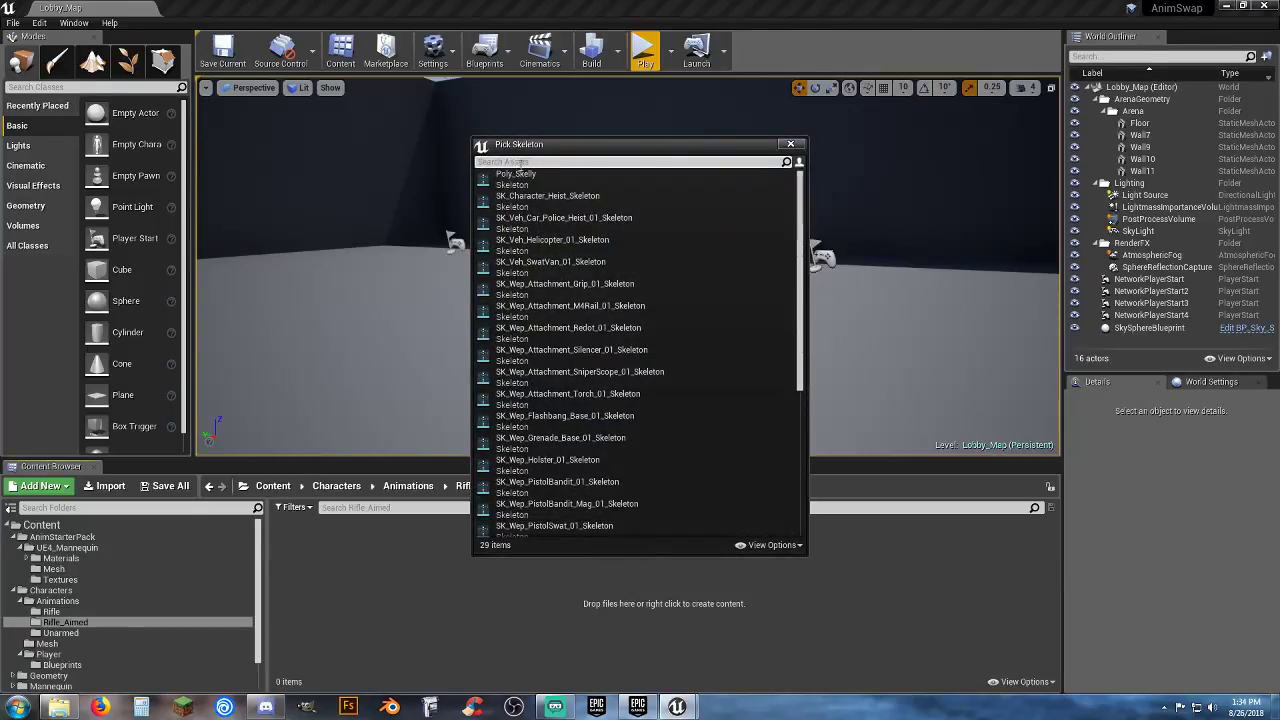
click(533, 178)
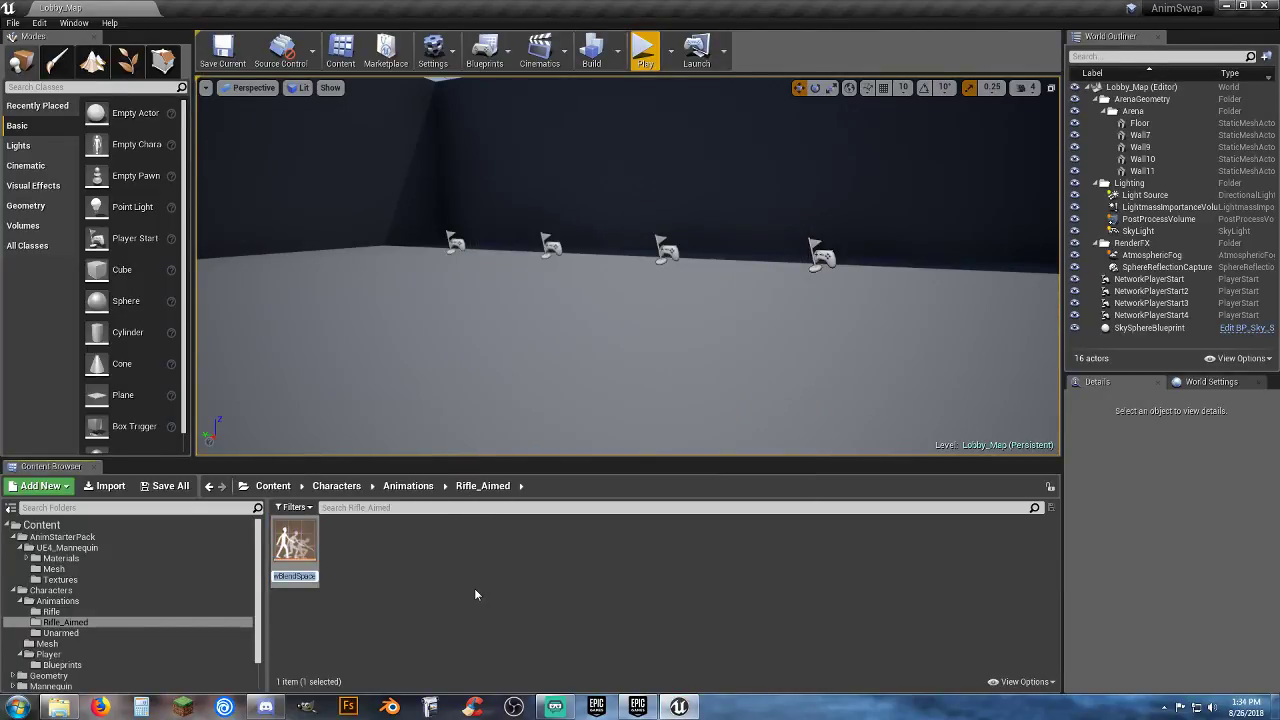
key(Return)
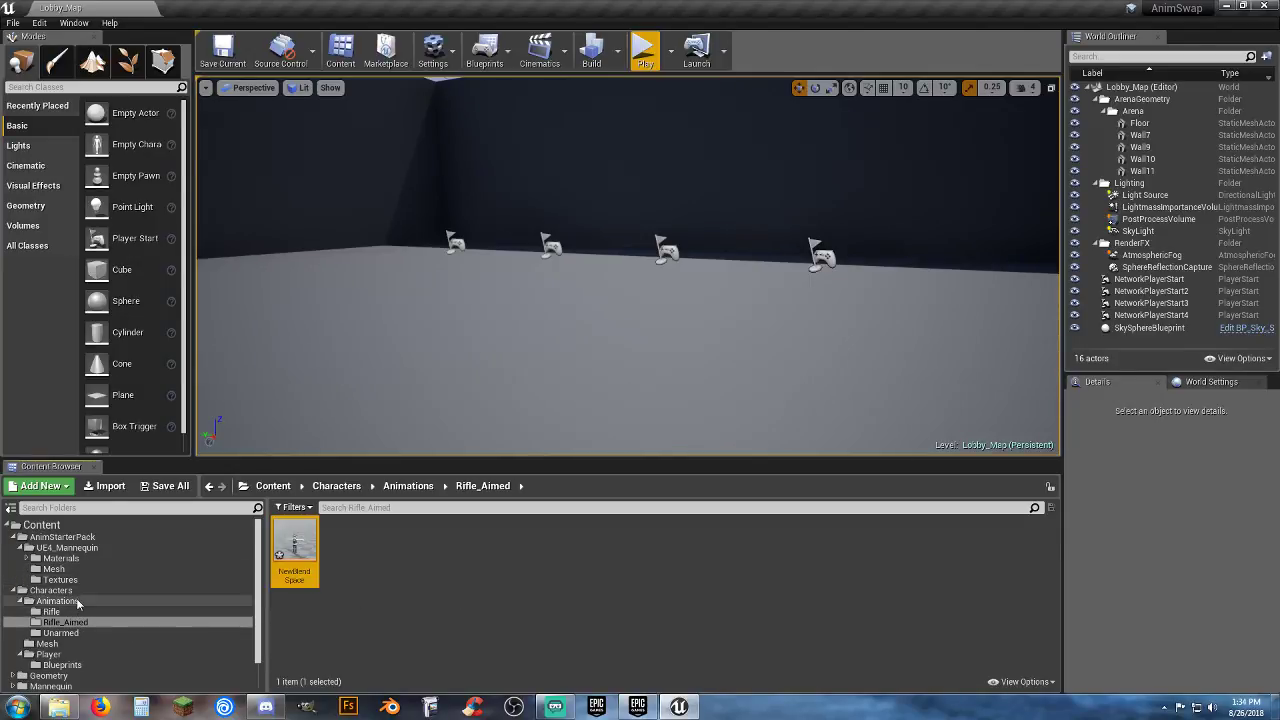
Step: Select the backward, forward, left and right Walk Rifle_Ironsights animations in the AnimStarterPack folder
click(65, 537)
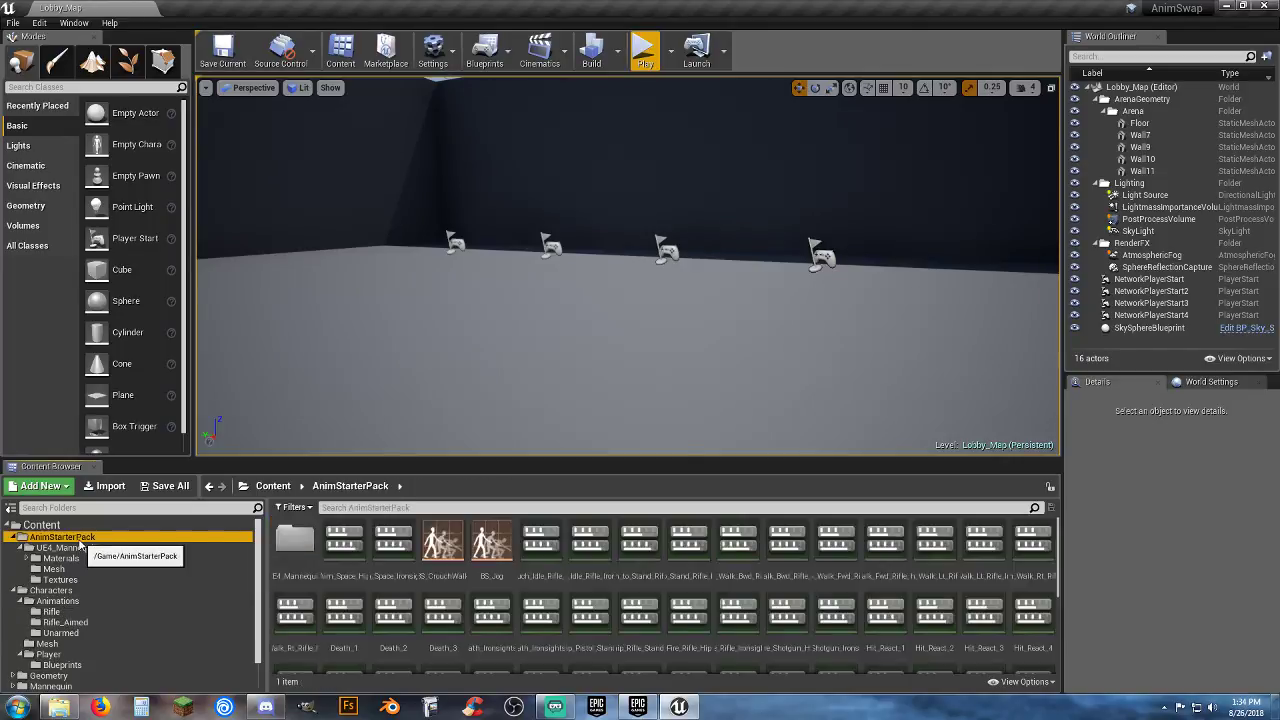
scroll(988, 580, down, 2)
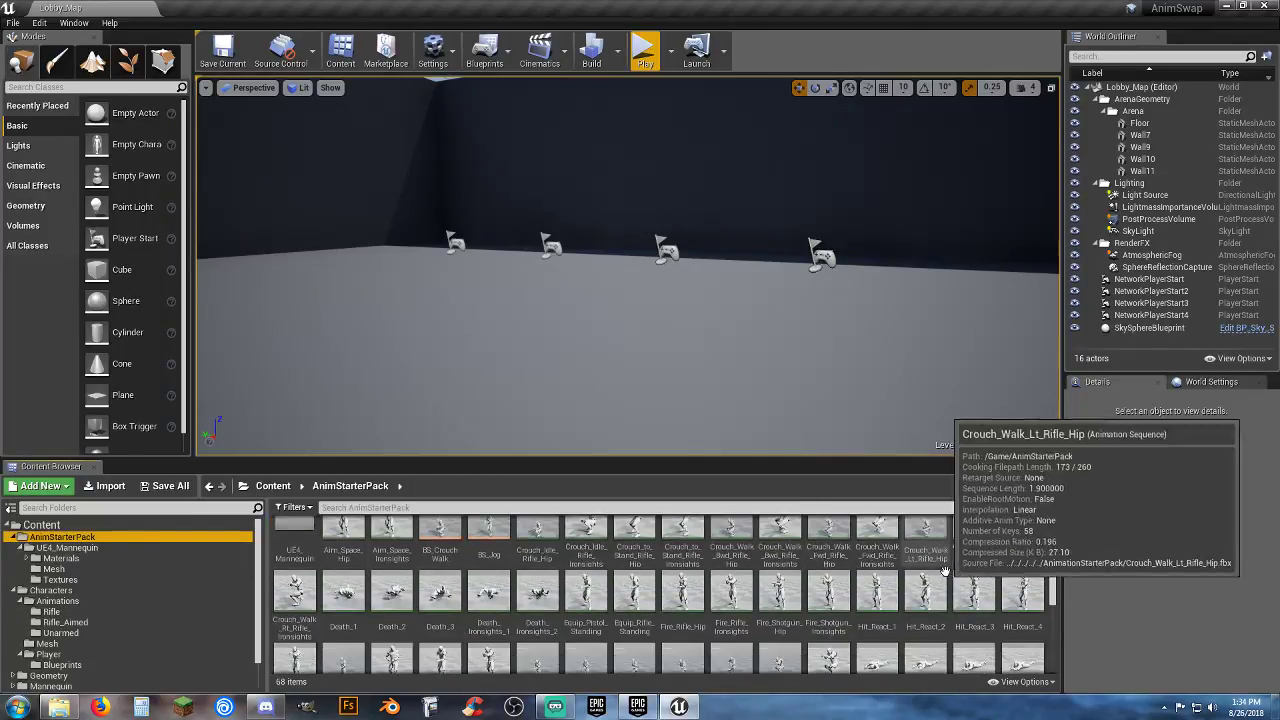
scroll(988, 580, down, 2)
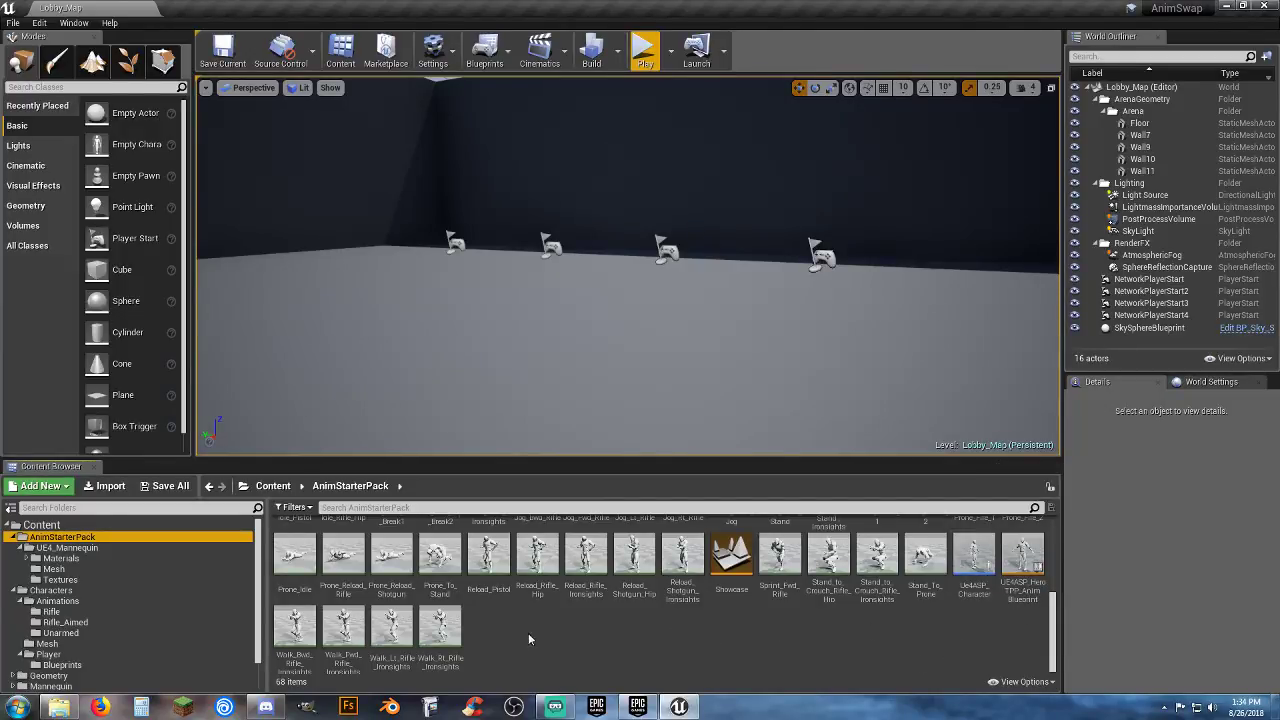
click(462, 660)
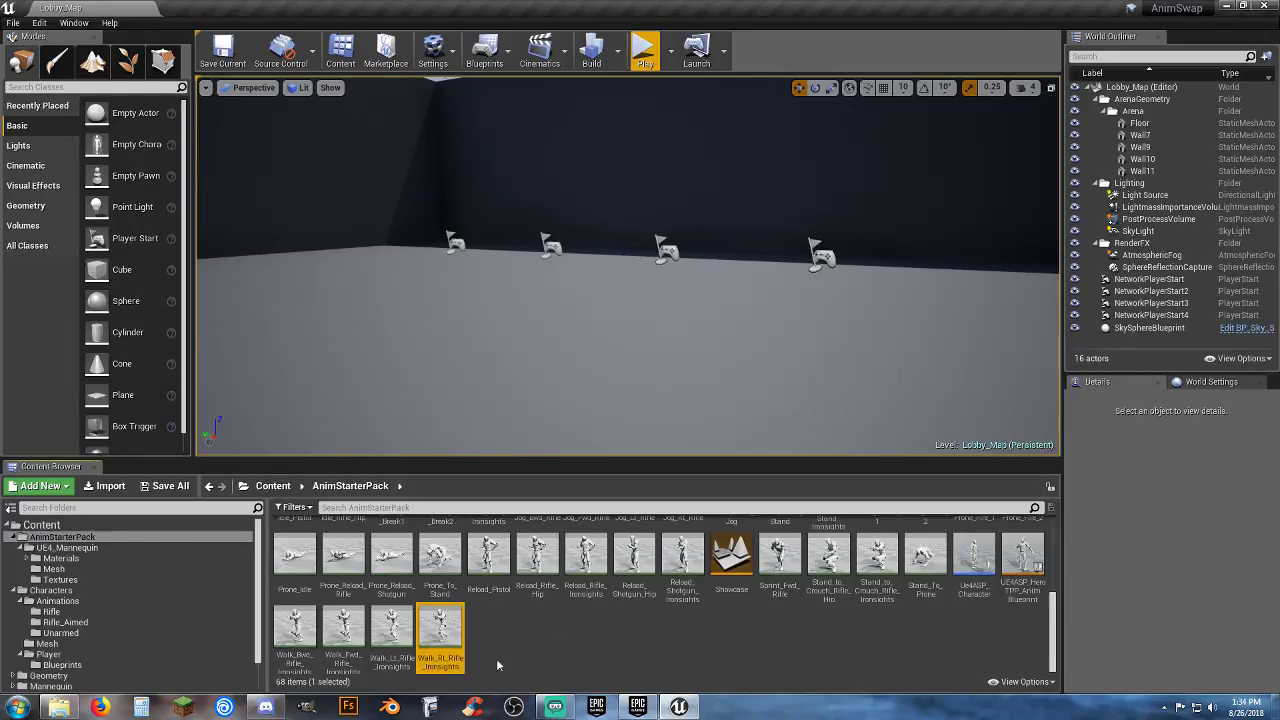
ctrl+click(392, 635)
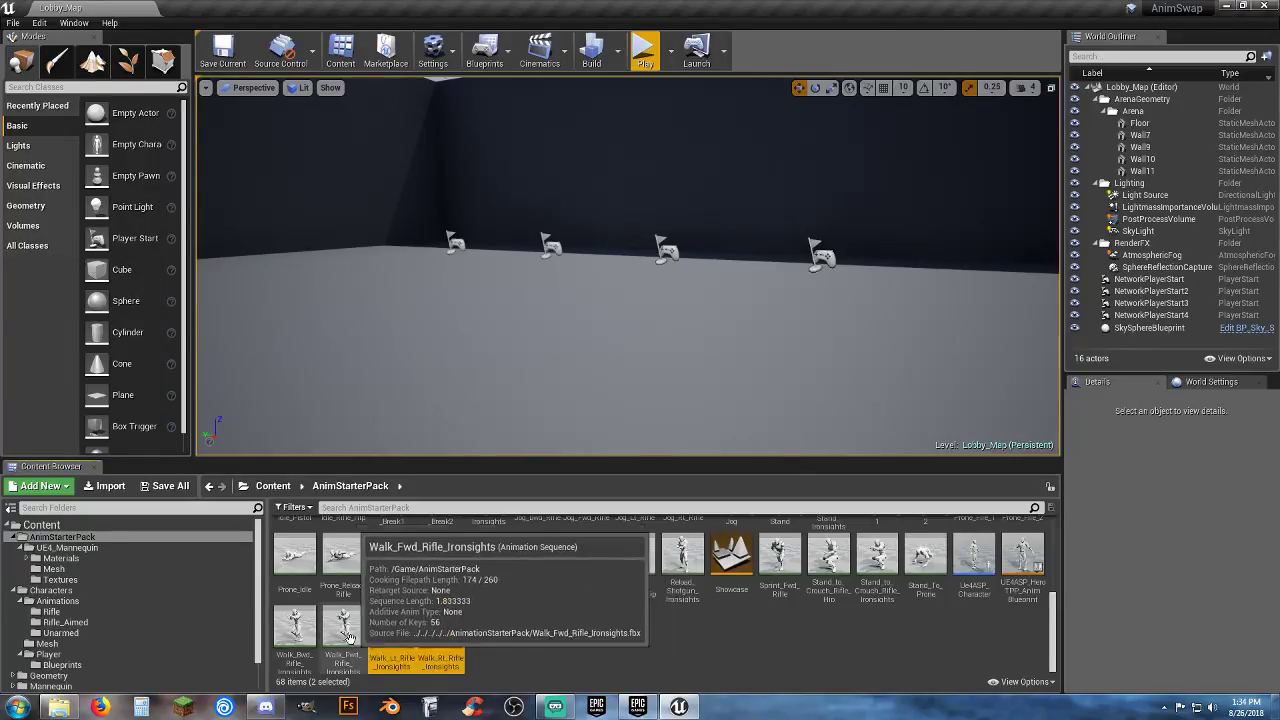
ctrl+click(343, 630)
ctrl+click(298, 620)
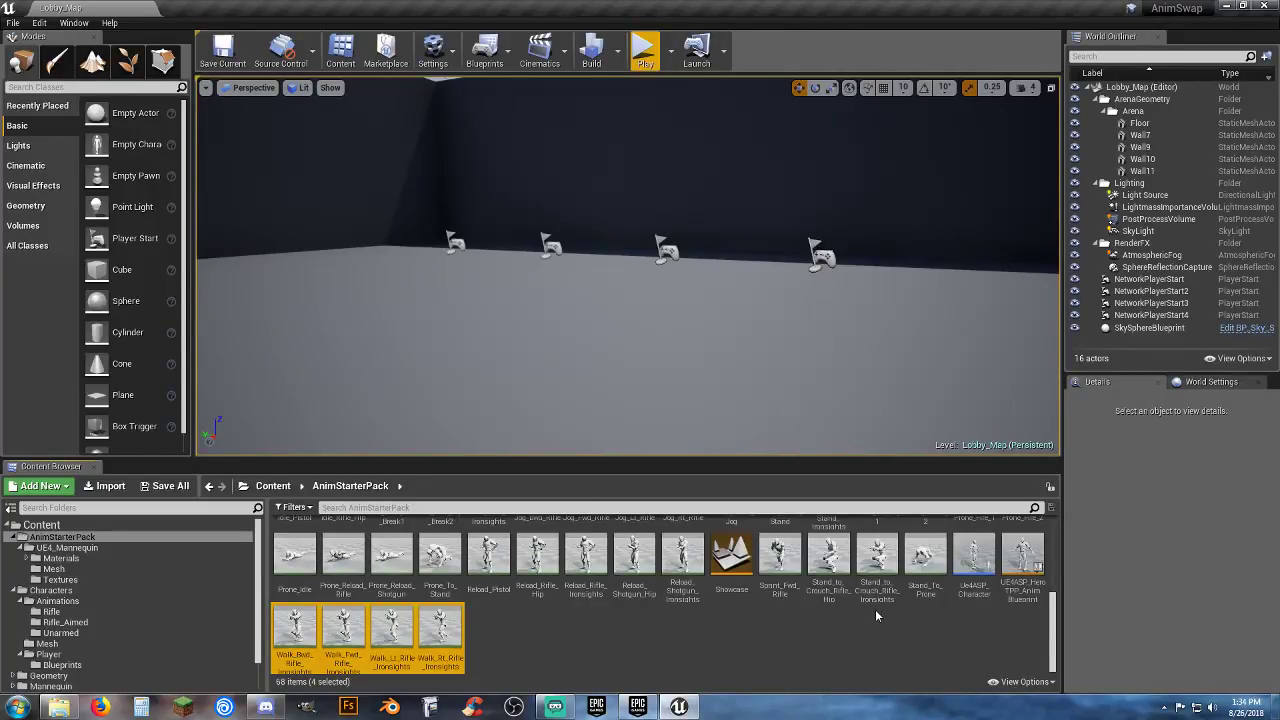
Step: Add Stand_to_Crouch_Rifle_Ironsights, Reload_Rifle_Ironsights and Idle_Rifle_Ironsights to the selected animations, and clear the whole selection
ctrl+click(877, 558)
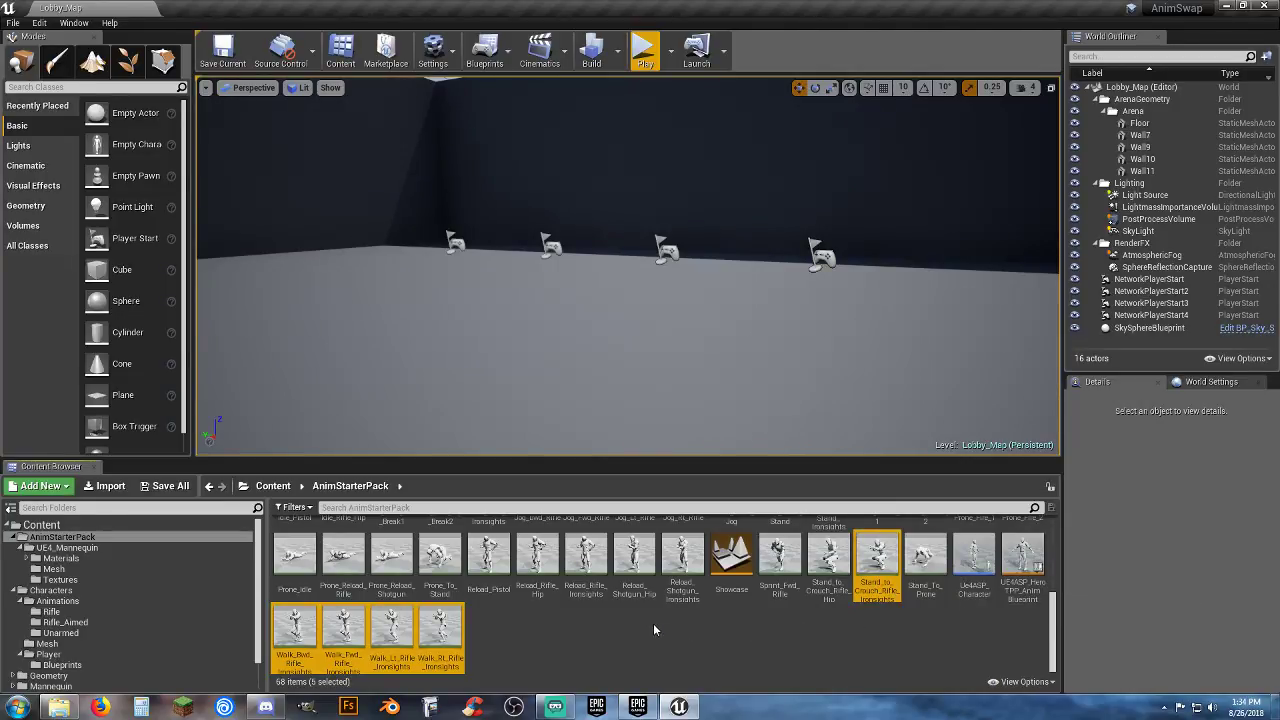
ctrl+click(582, 610)
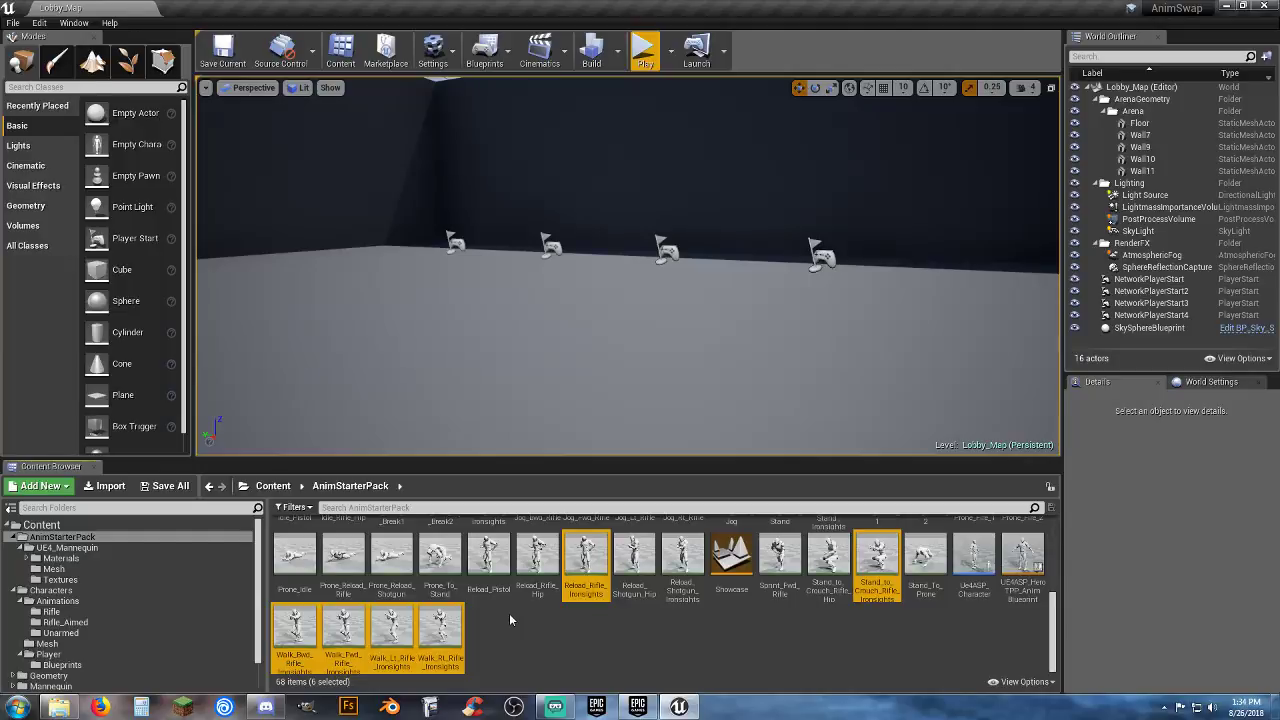
scroll(509, 616, up, 1)
scroll(509, 613, up, 2)
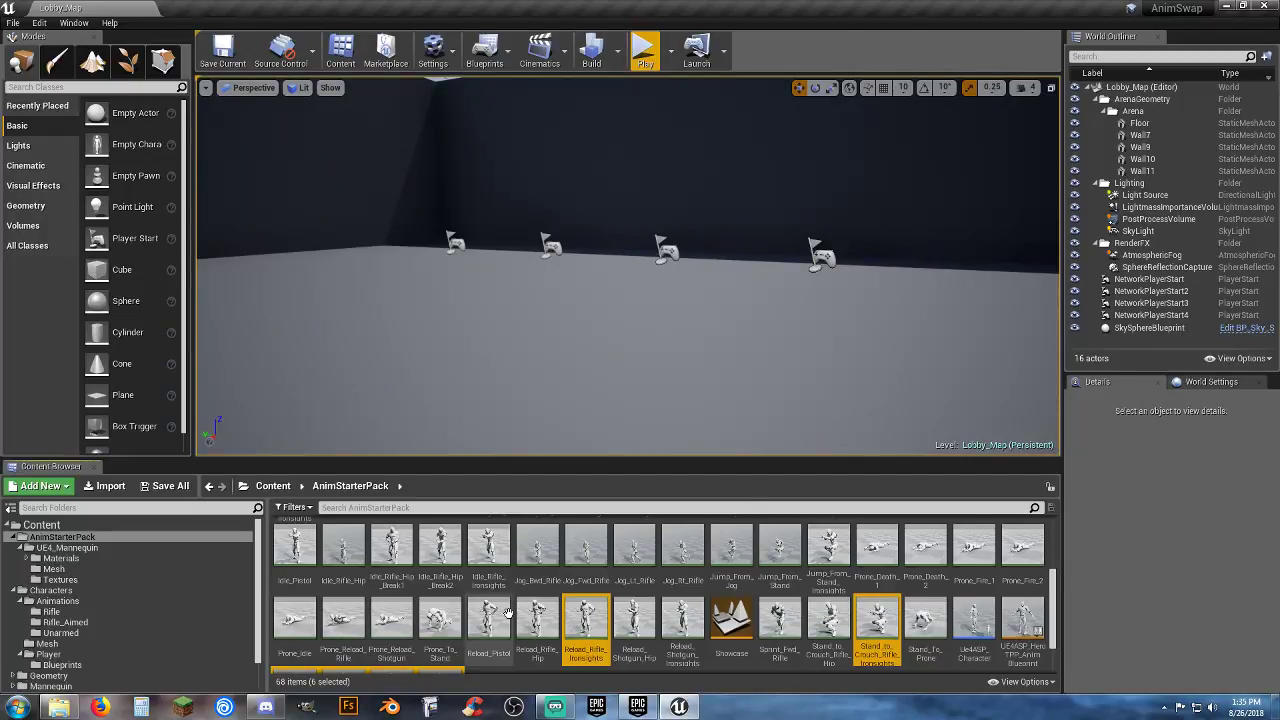
ctrl+click(478, 582)
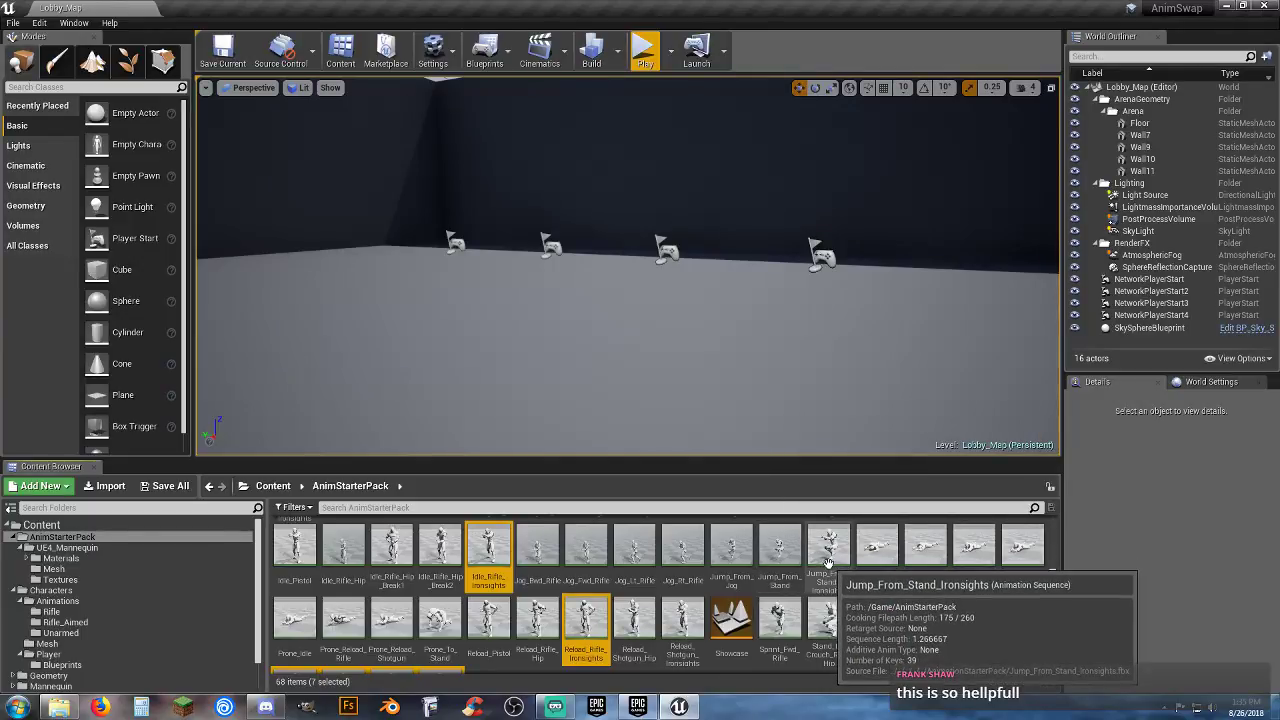
scroll(790, 610, down, 1)
click(754, 655)
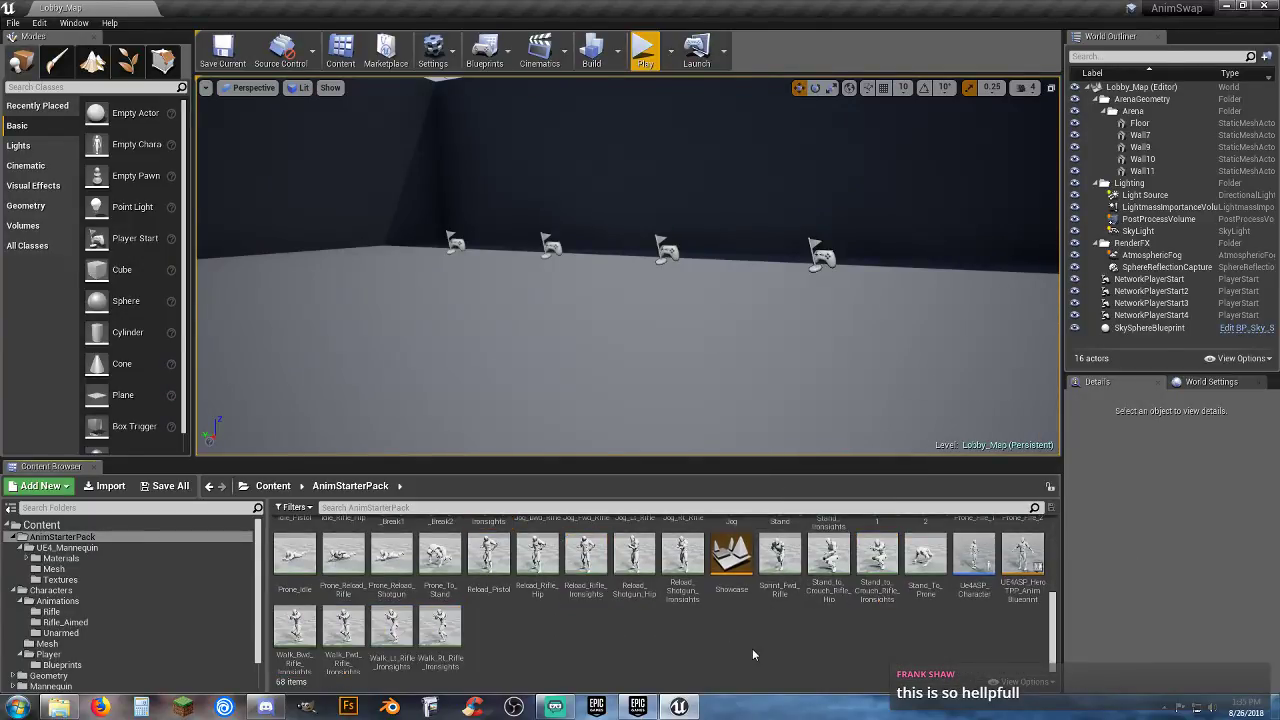
Step: Preview the Reload_Rifle_Hip animation from AnimStarterPack in the animation editor, close it and deselect the asset
scroll(754, 655, up, 1)
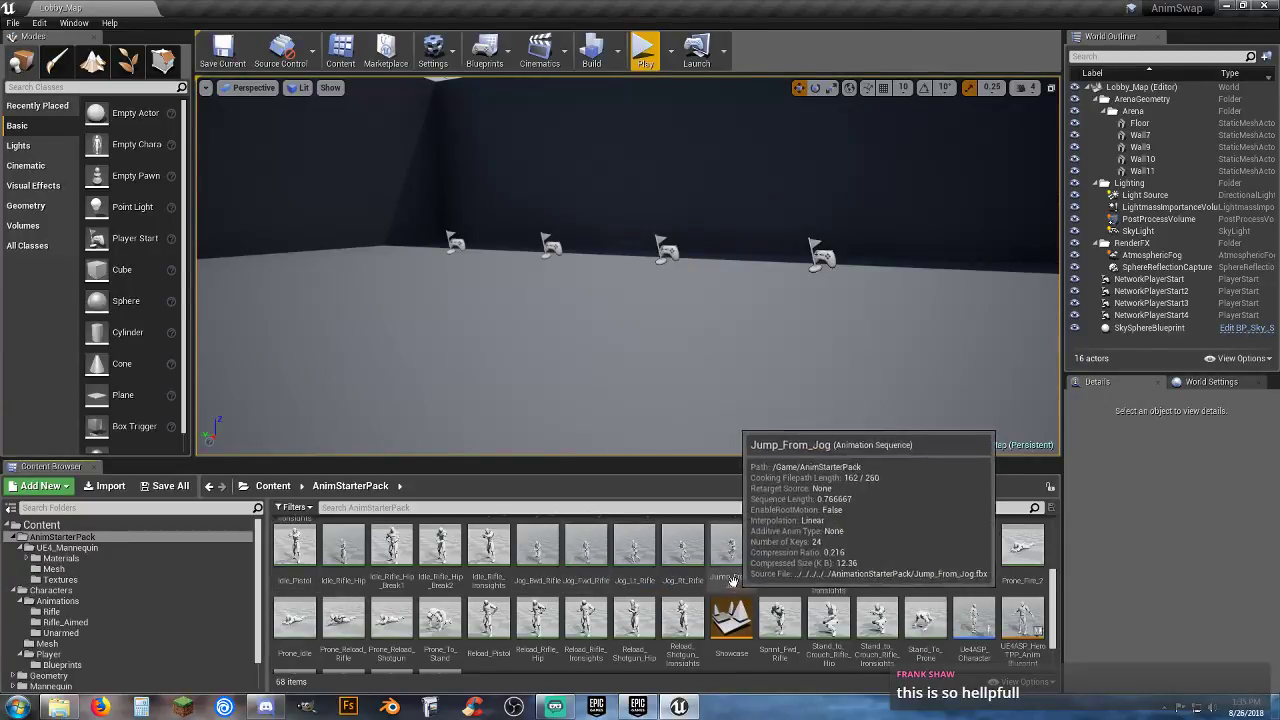
scroll(638, 564, down, 2)
scroll(638, 564, down, 1)
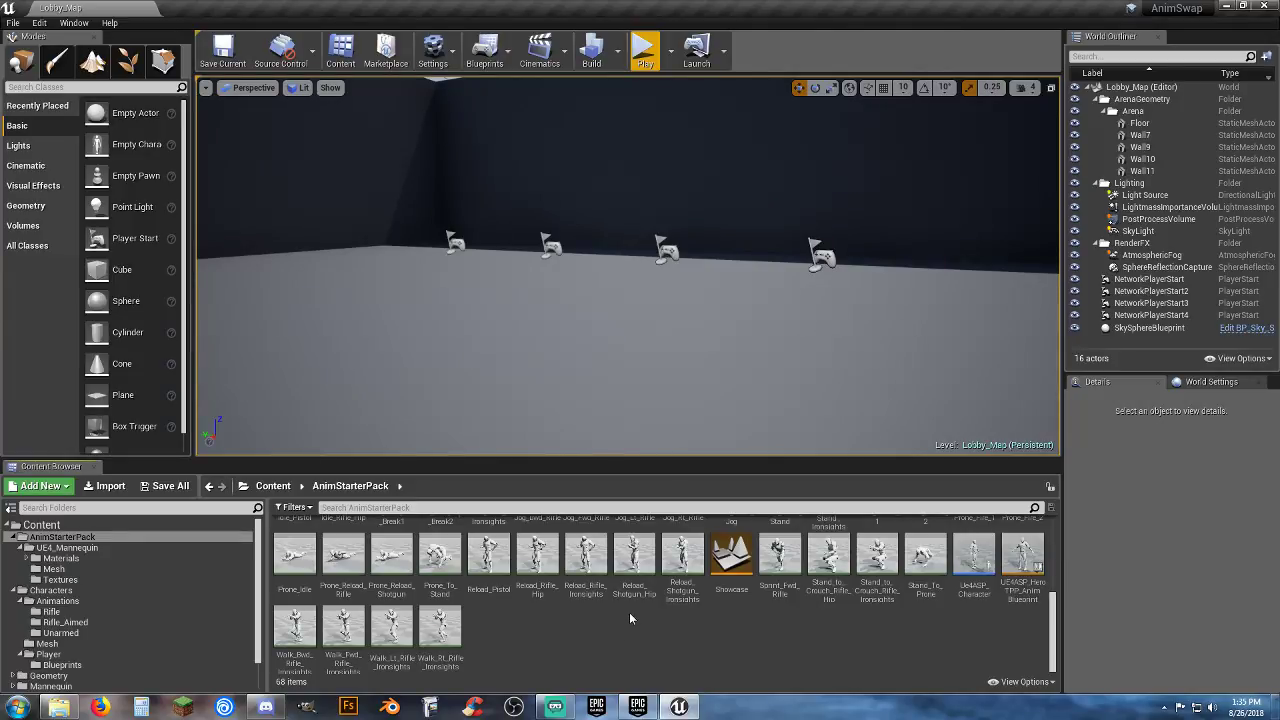
click(535, 595)
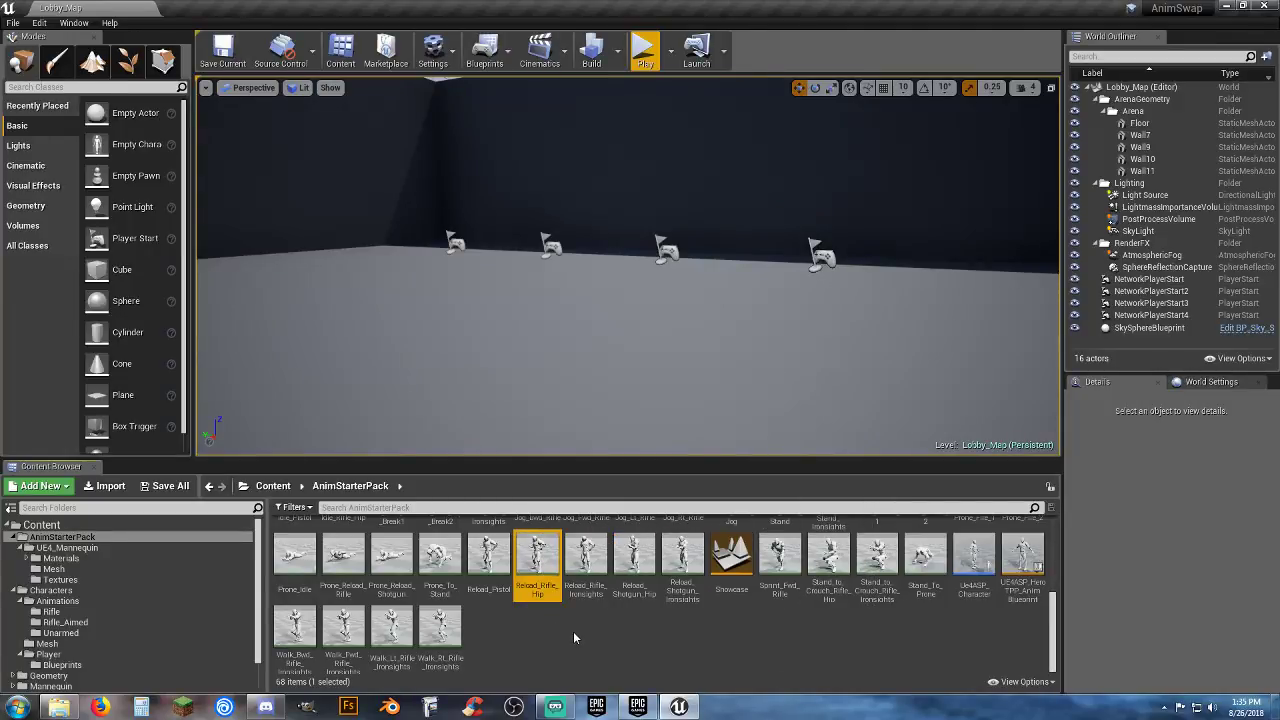
double_click(547, 566)
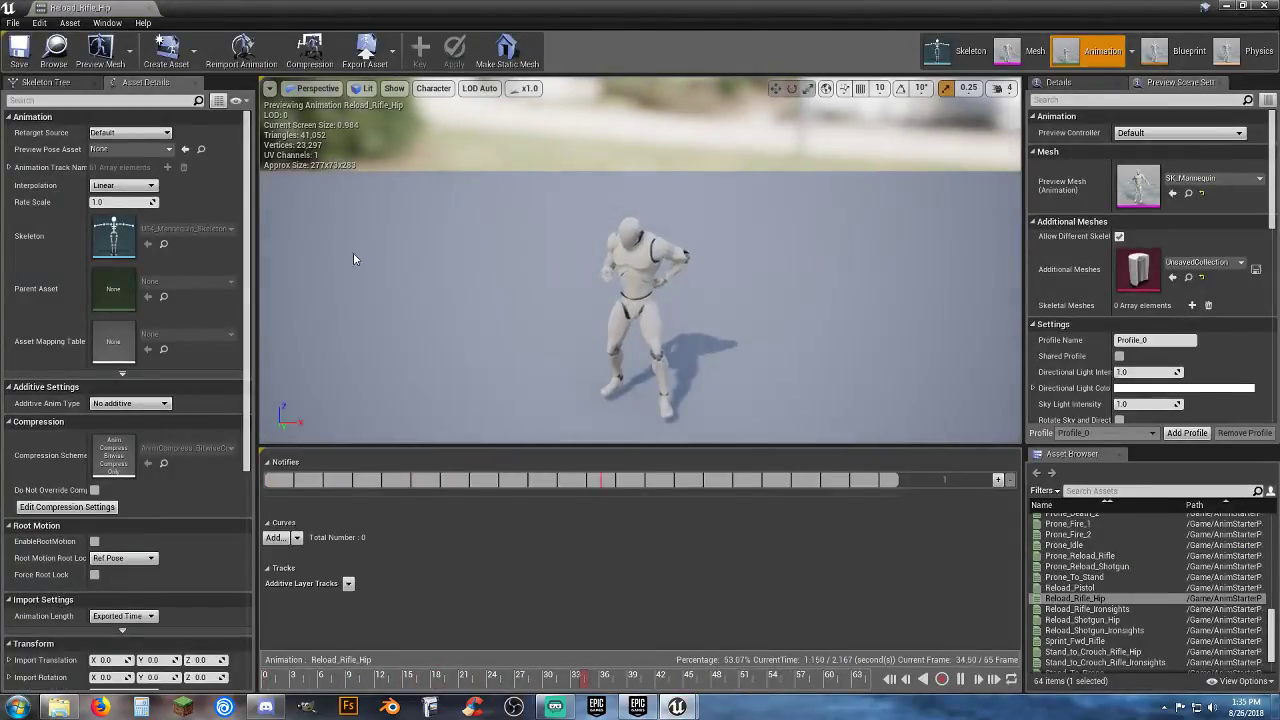
click(150, 9)
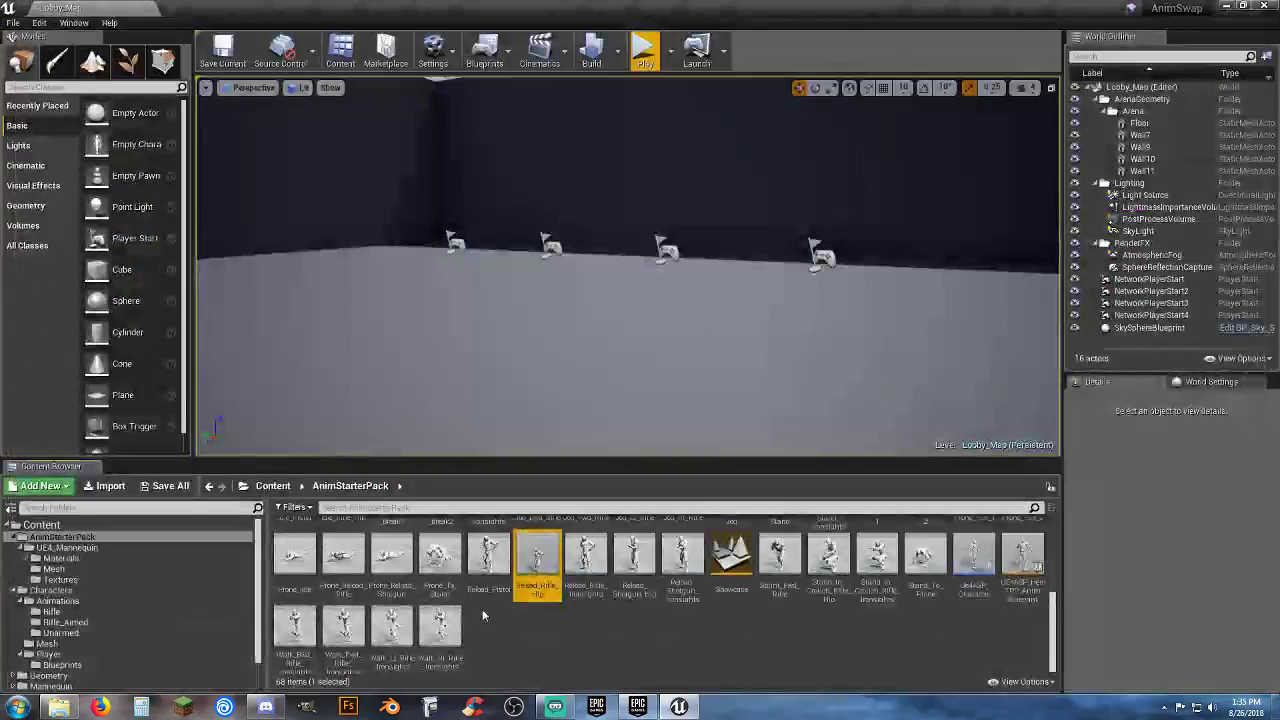
click(557, 638)
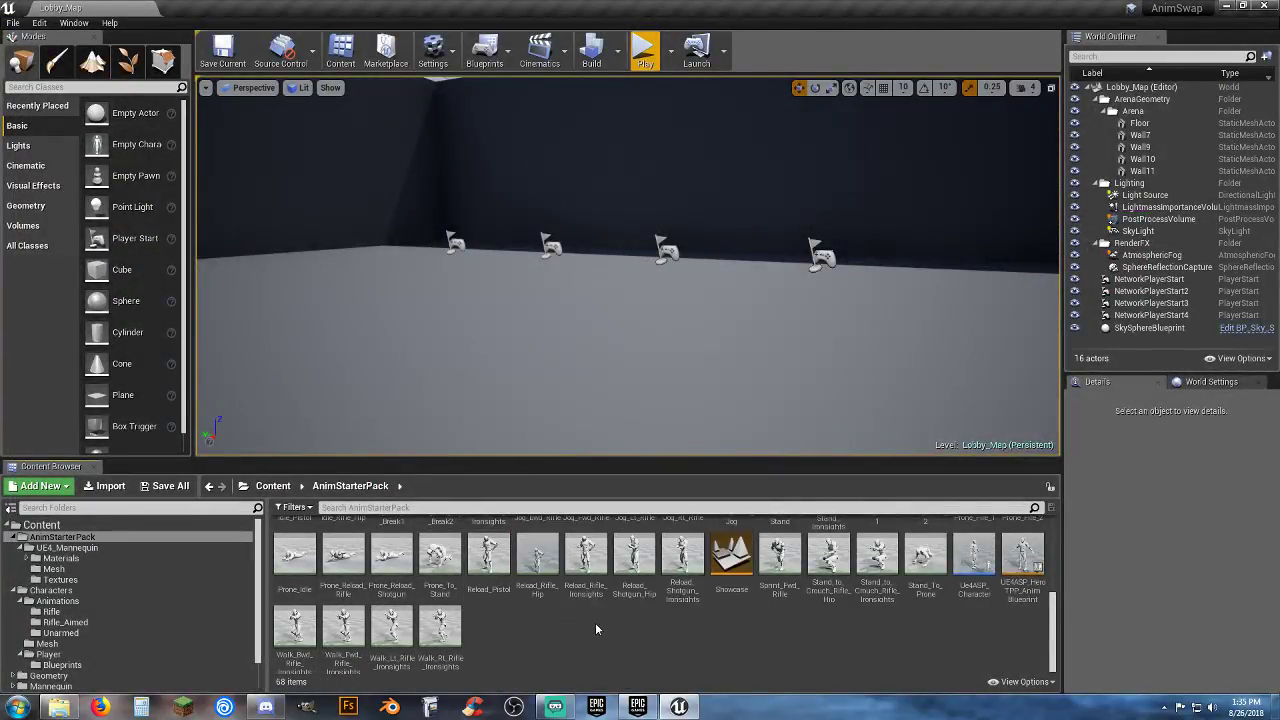
Step: Copy the Reload_Rifle_Hip animation from AnimStarterPack into Characters/Animations/Rifle and open that folder
click(537, 594)
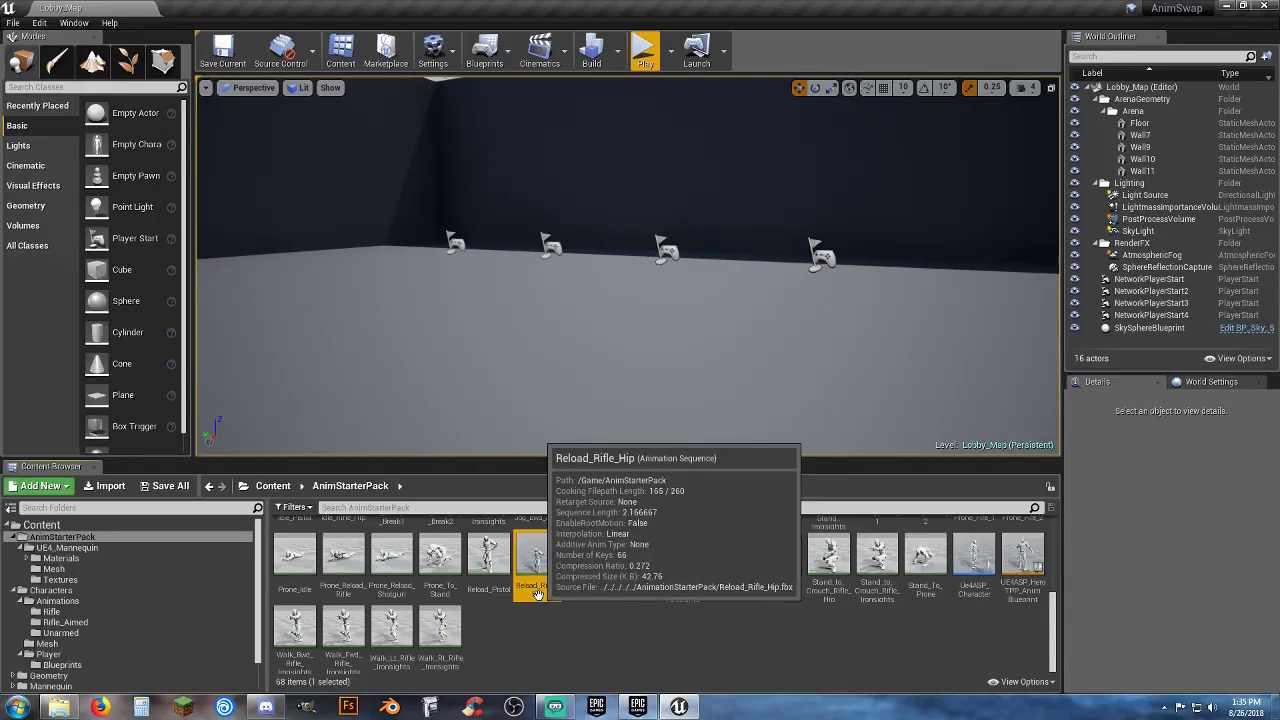
drag(537, 594, 102, 613)
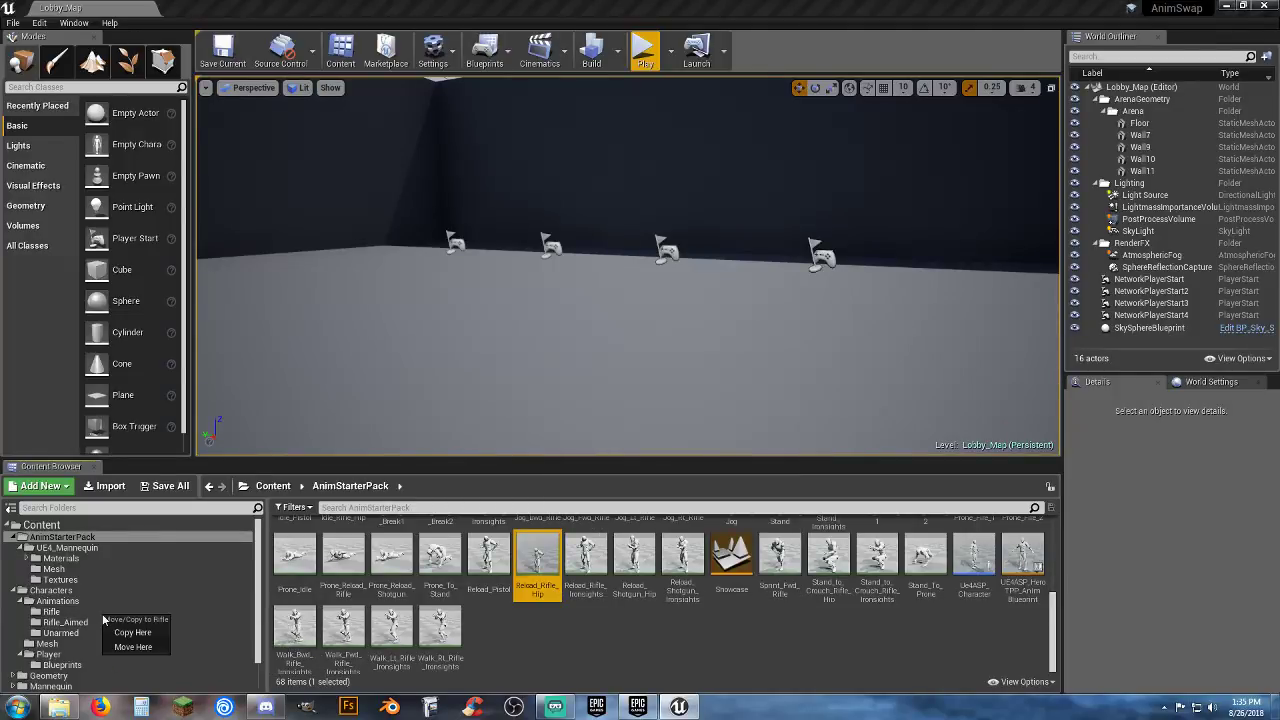
click(140, 627)
click(46, 613)
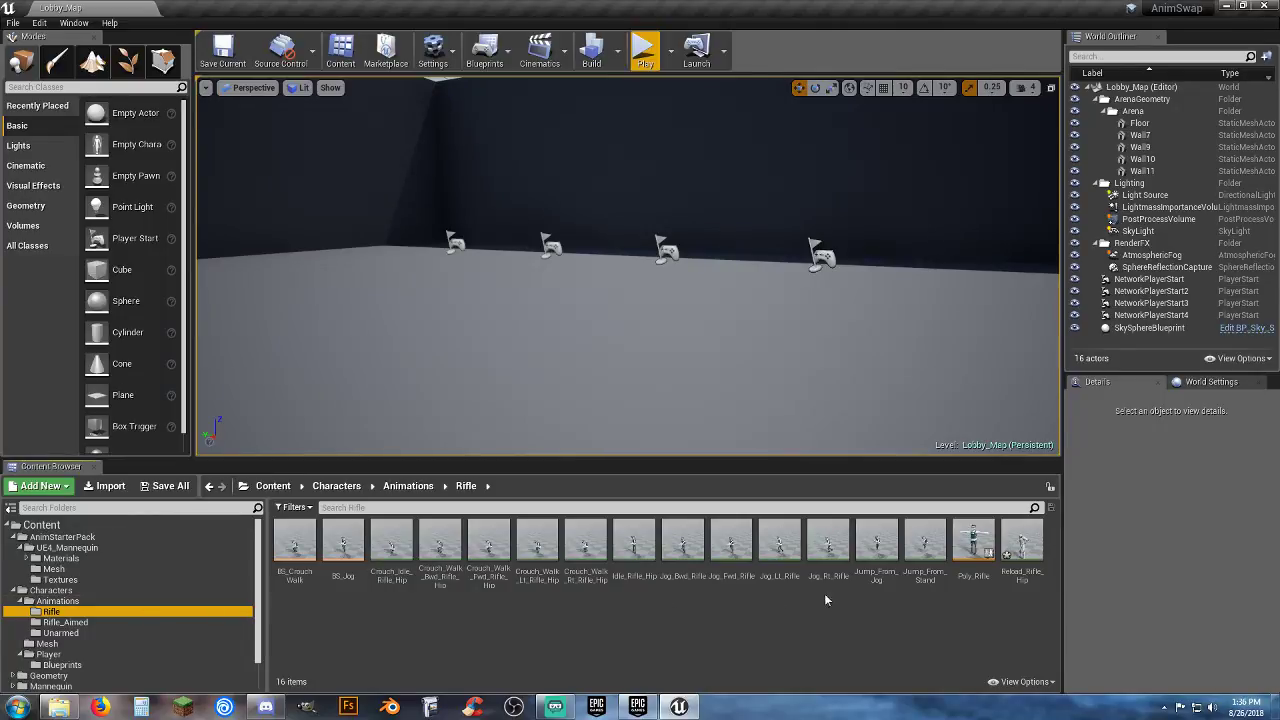
Step: Delete the copied Reload_Rifle_Hip animation from the Characters/Animations/Rifle folder
click(1022, 548)
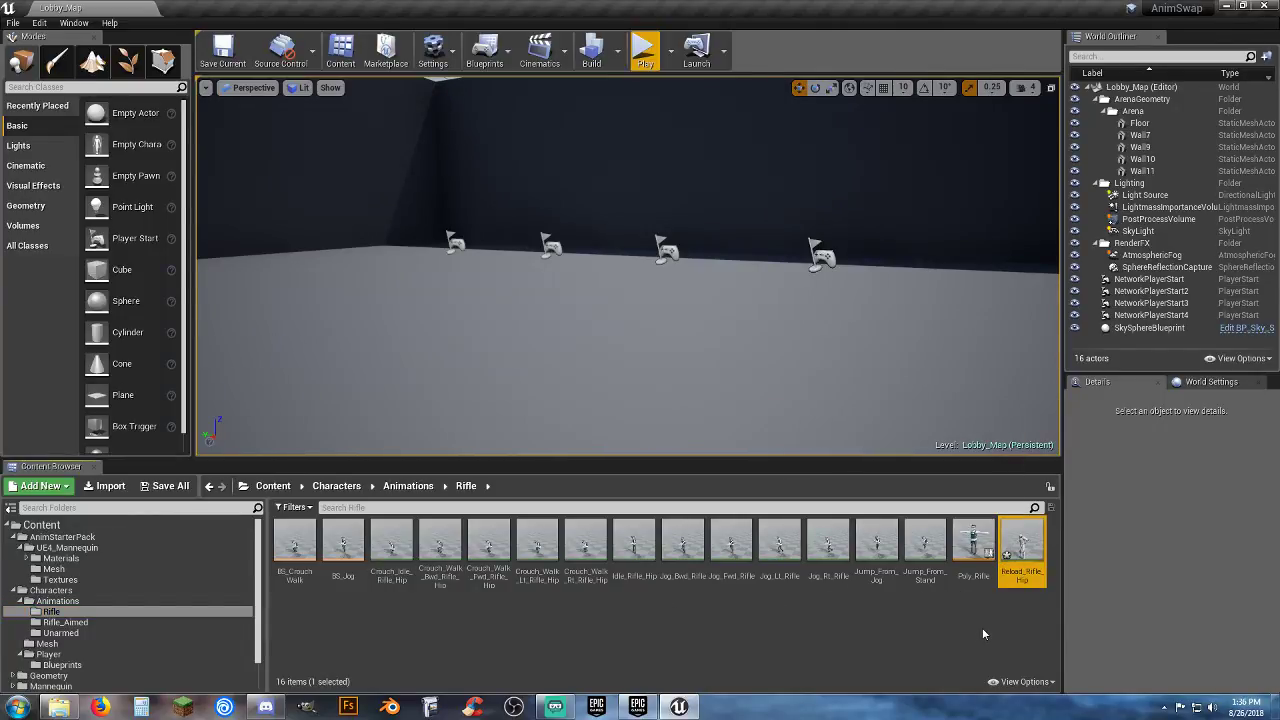
key(Delete)
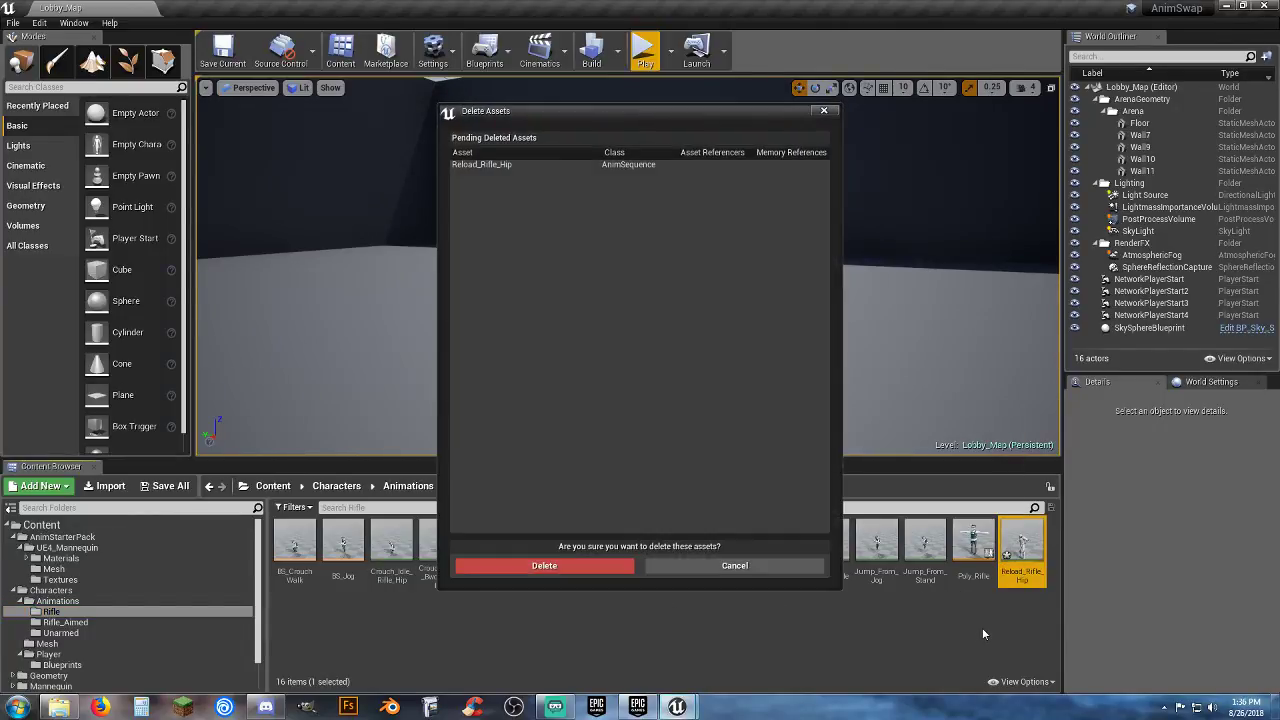
click(590, 566)
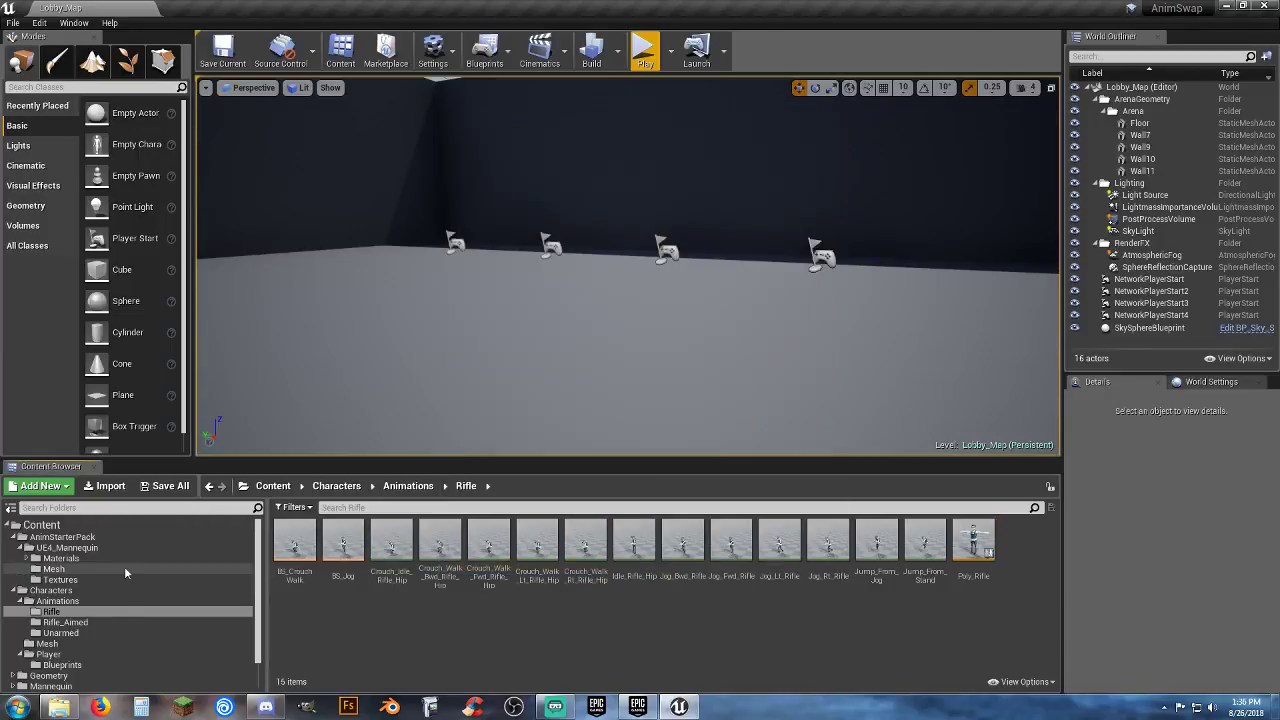
Step: Start duplicating and retargeting the Reload_Rifle_Hip animation from AnimStarterPack, with Poly_Skelly as the target skeleton
click(62, 537)
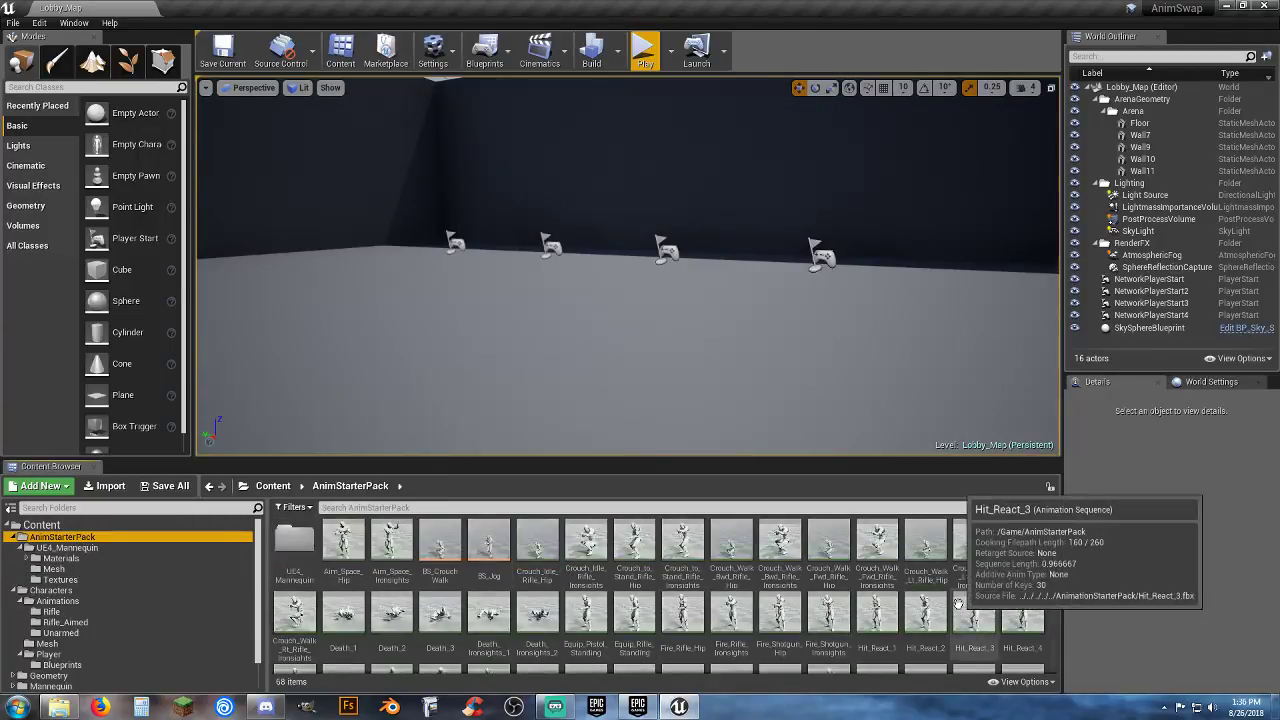
scroll(760, 590, down, 5)
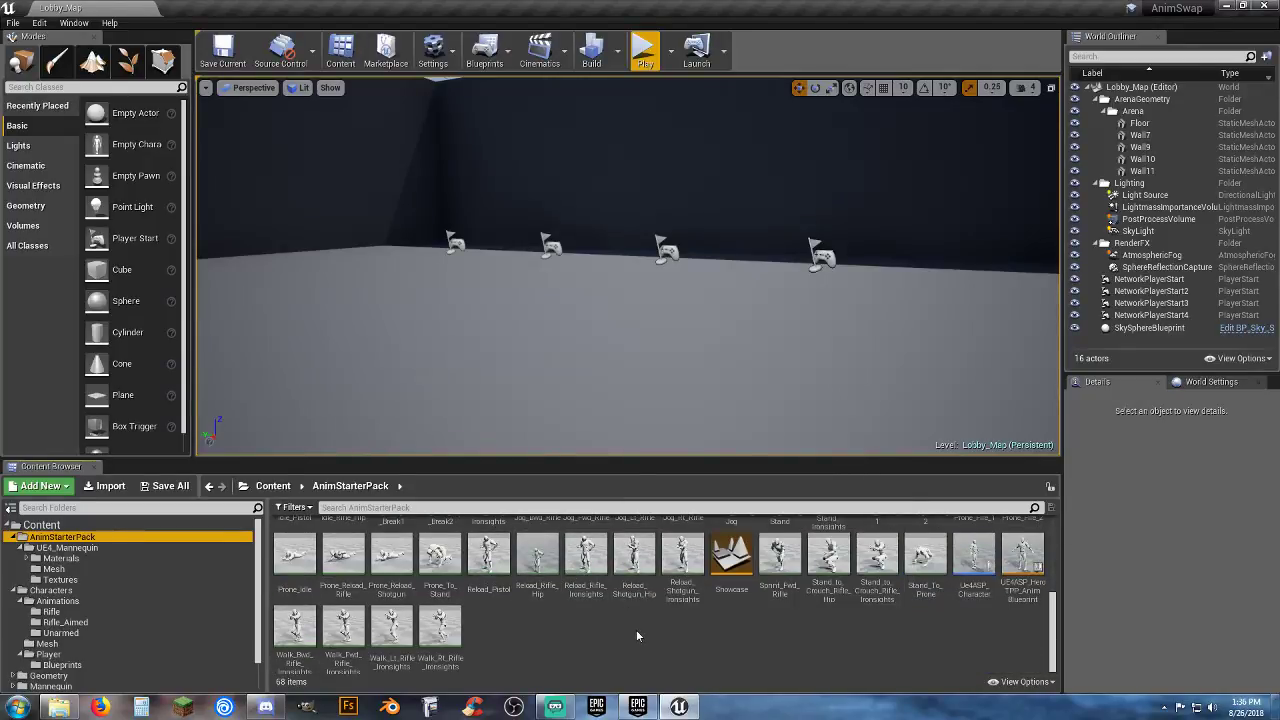
click(550, 596)
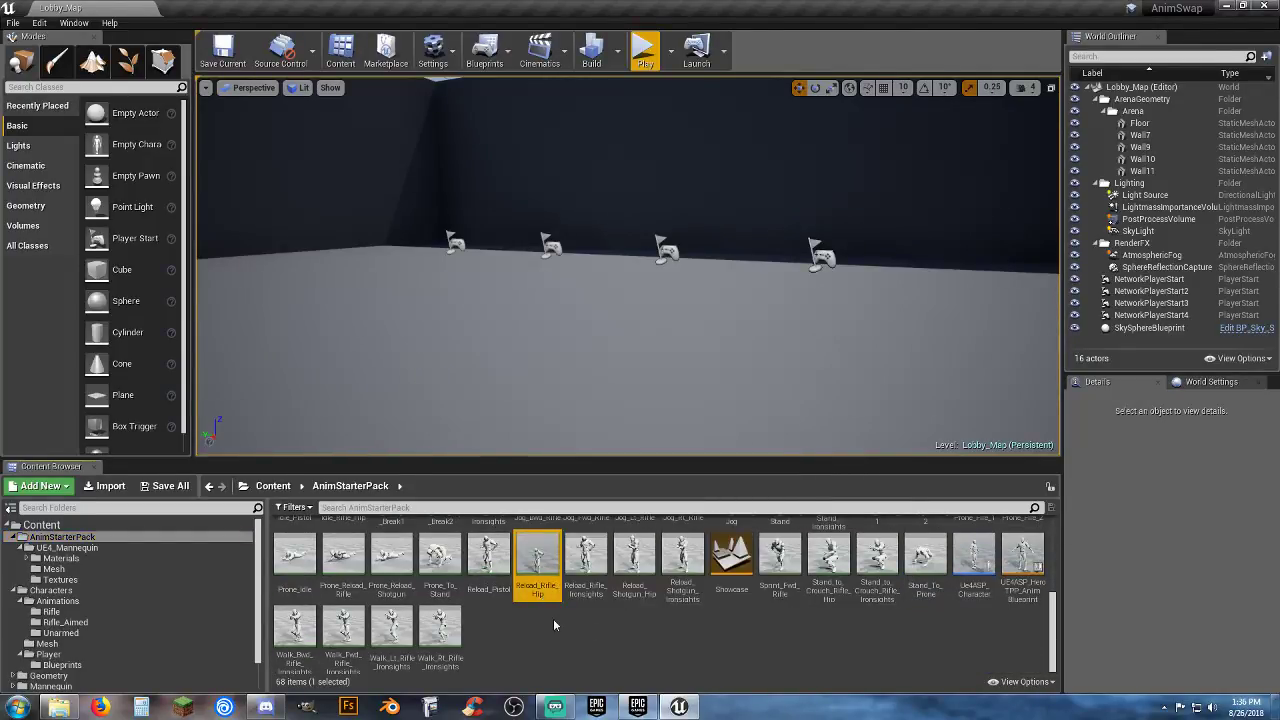
right_click(536, 606)
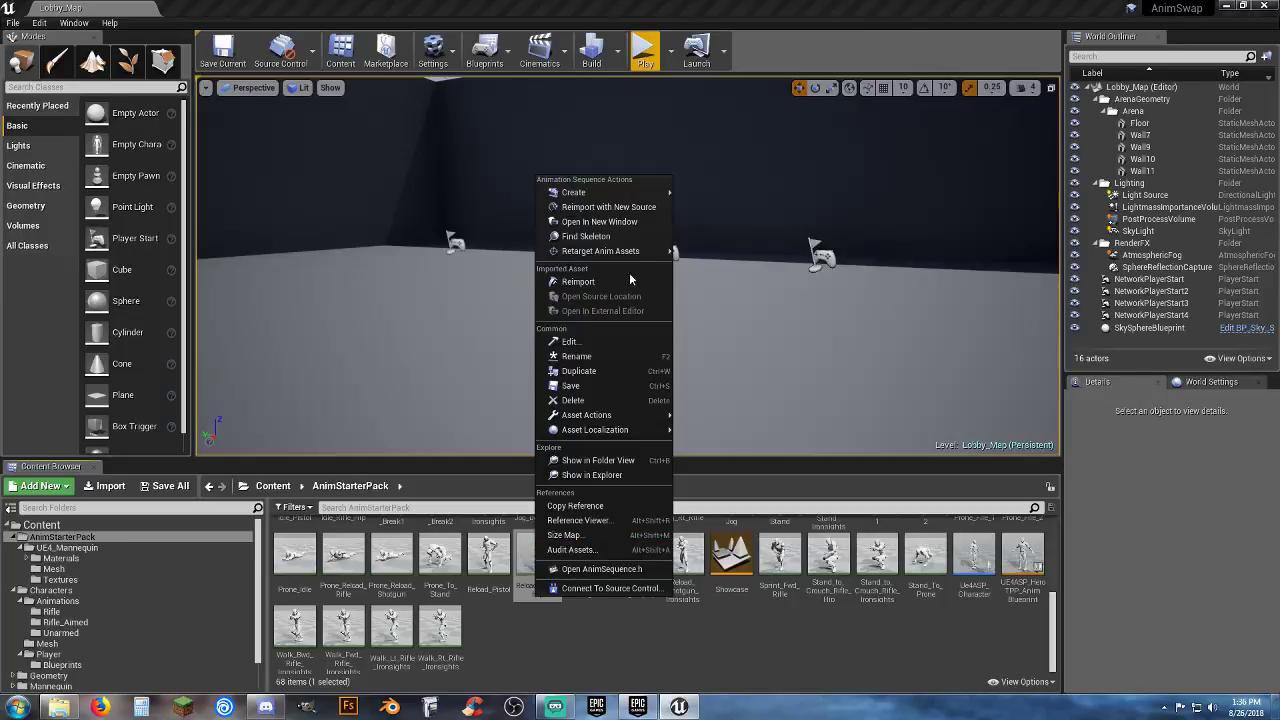
mouse_move(633, 257)
click(740, 251)
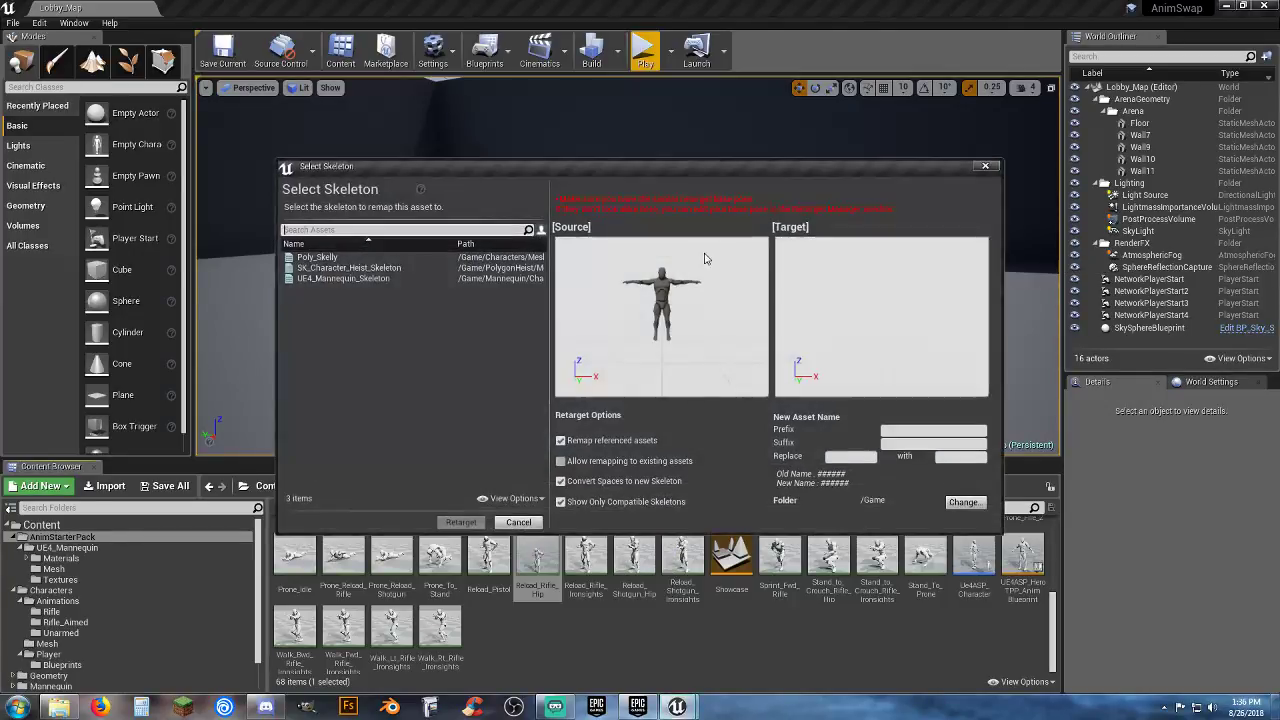
click(330, 257)
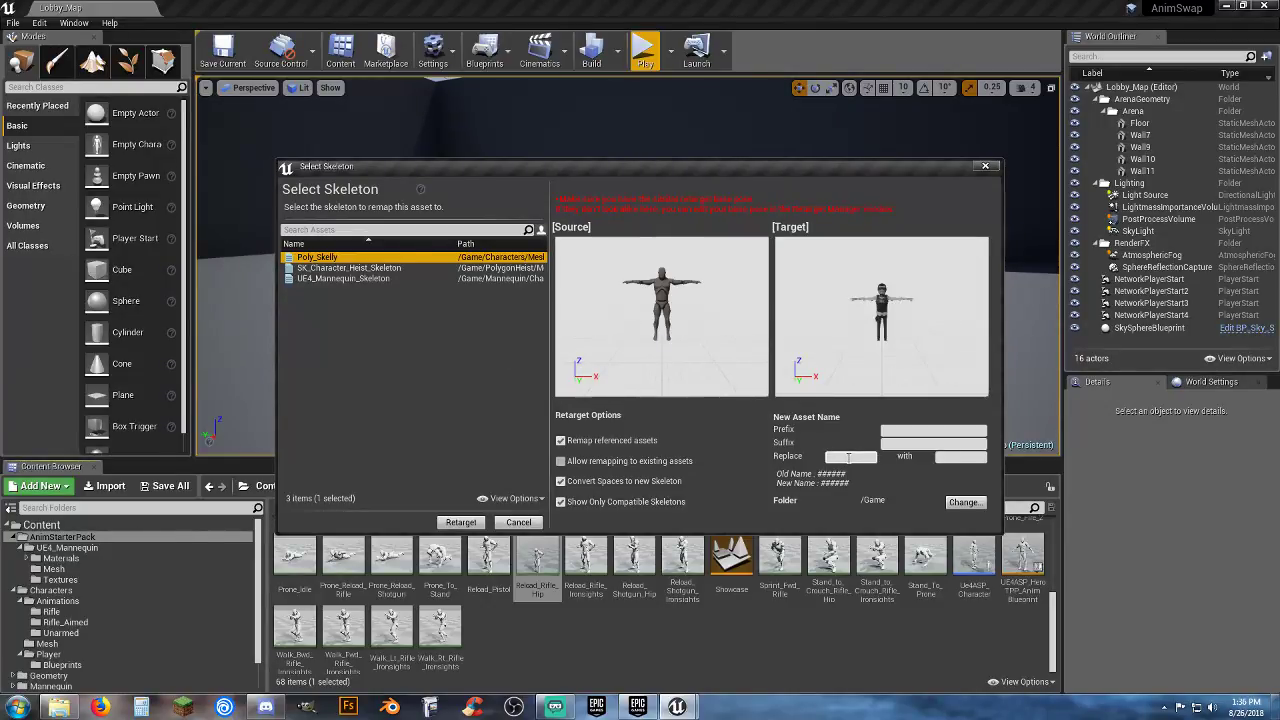
Step: Set the retarget destination folder to Characters/Animations/Rifle and run the retarget
click(964, 502)
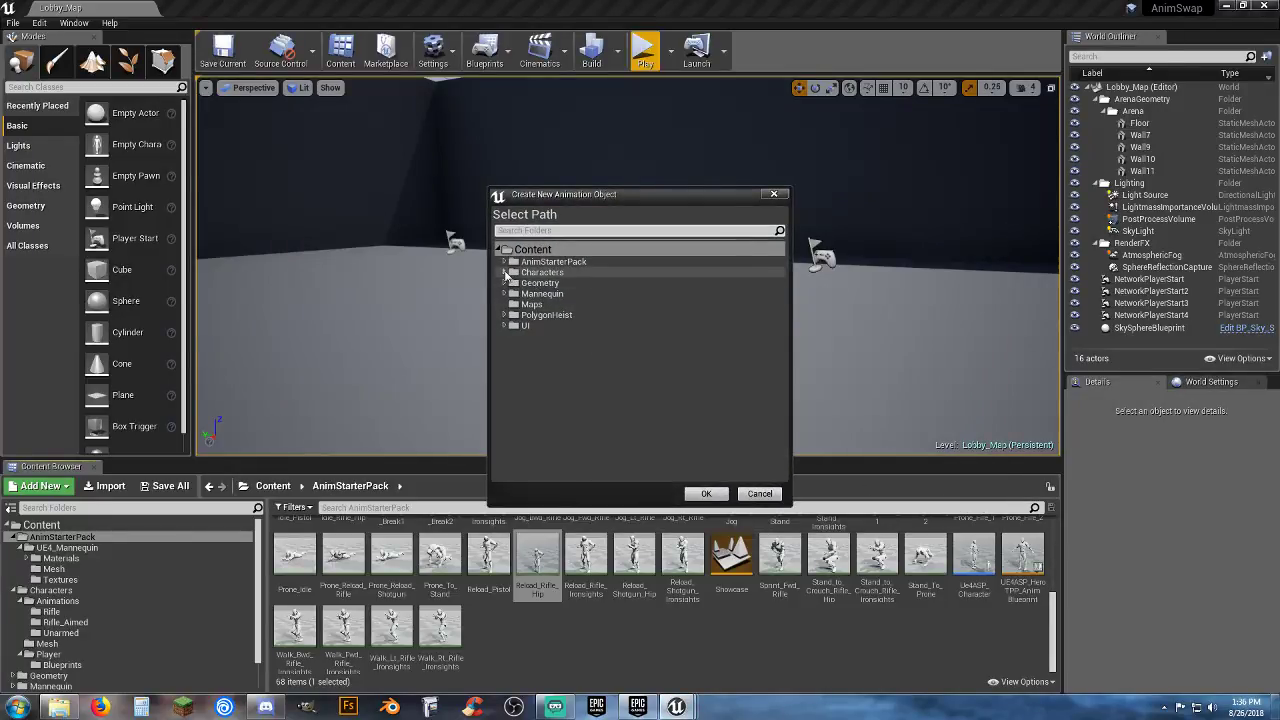
click(505, 273)
click(510, 285)
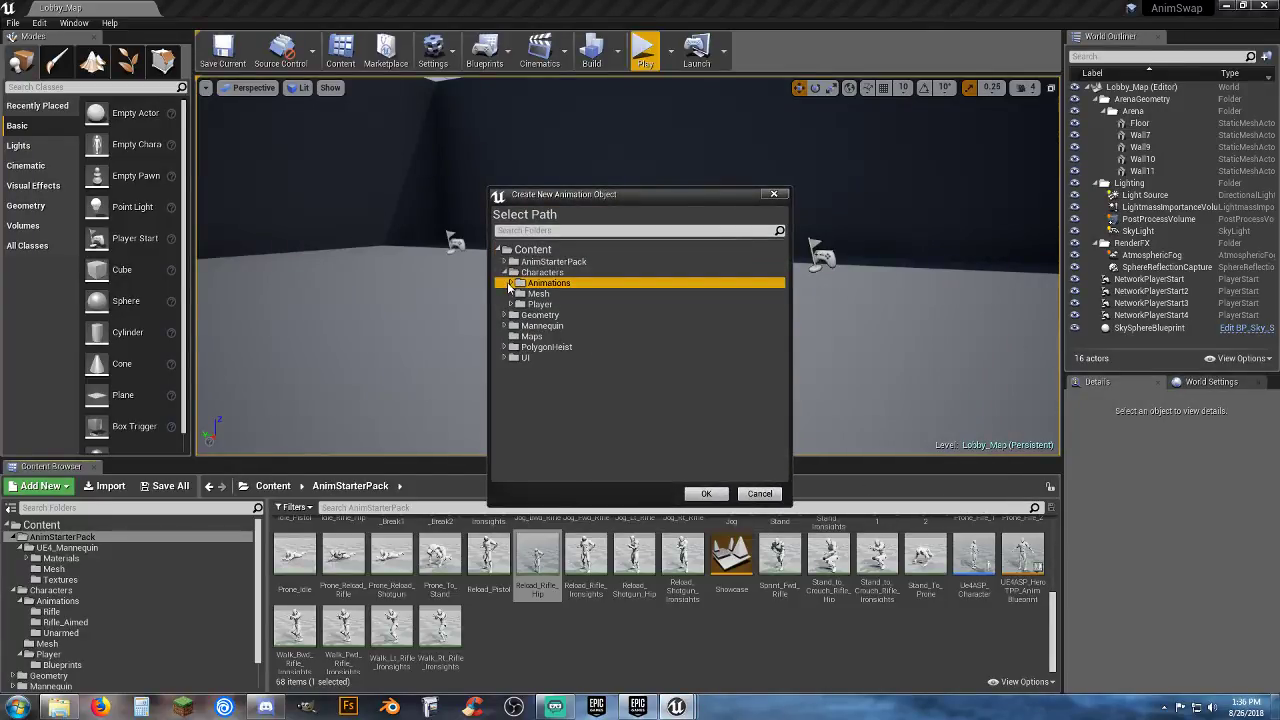
click(509, 284)
click(541, 293)
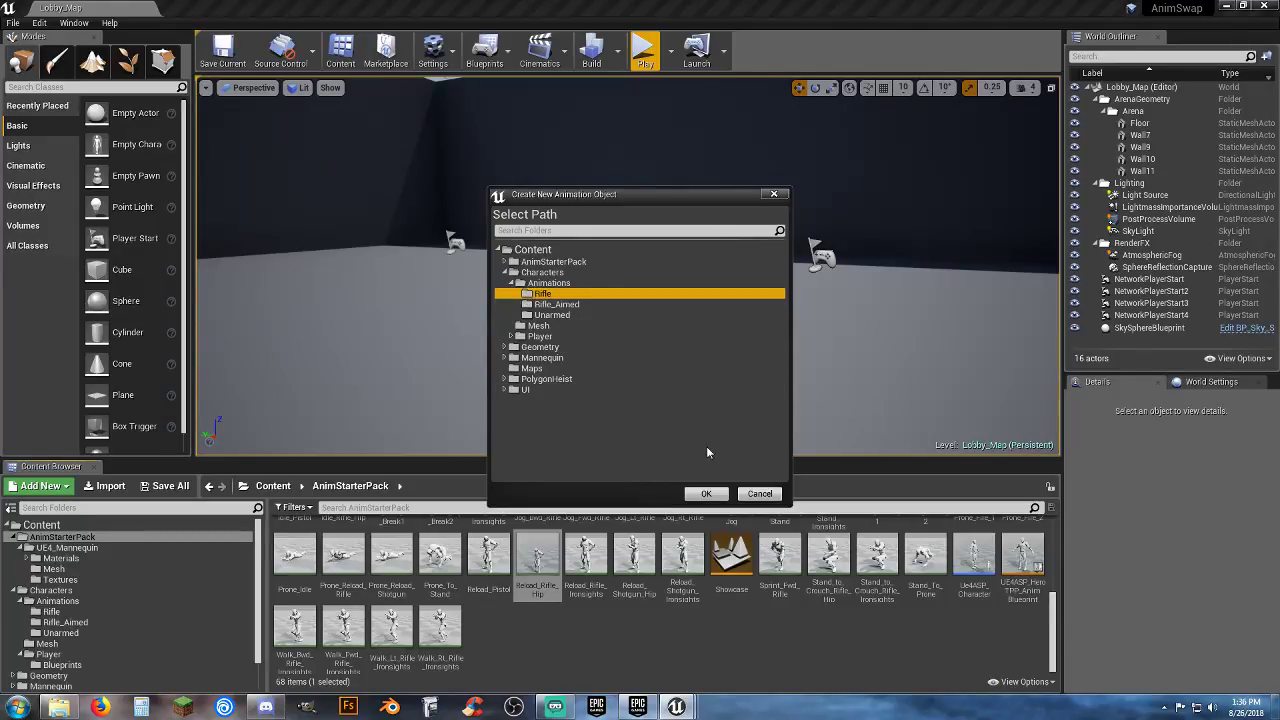
click(706, 493)
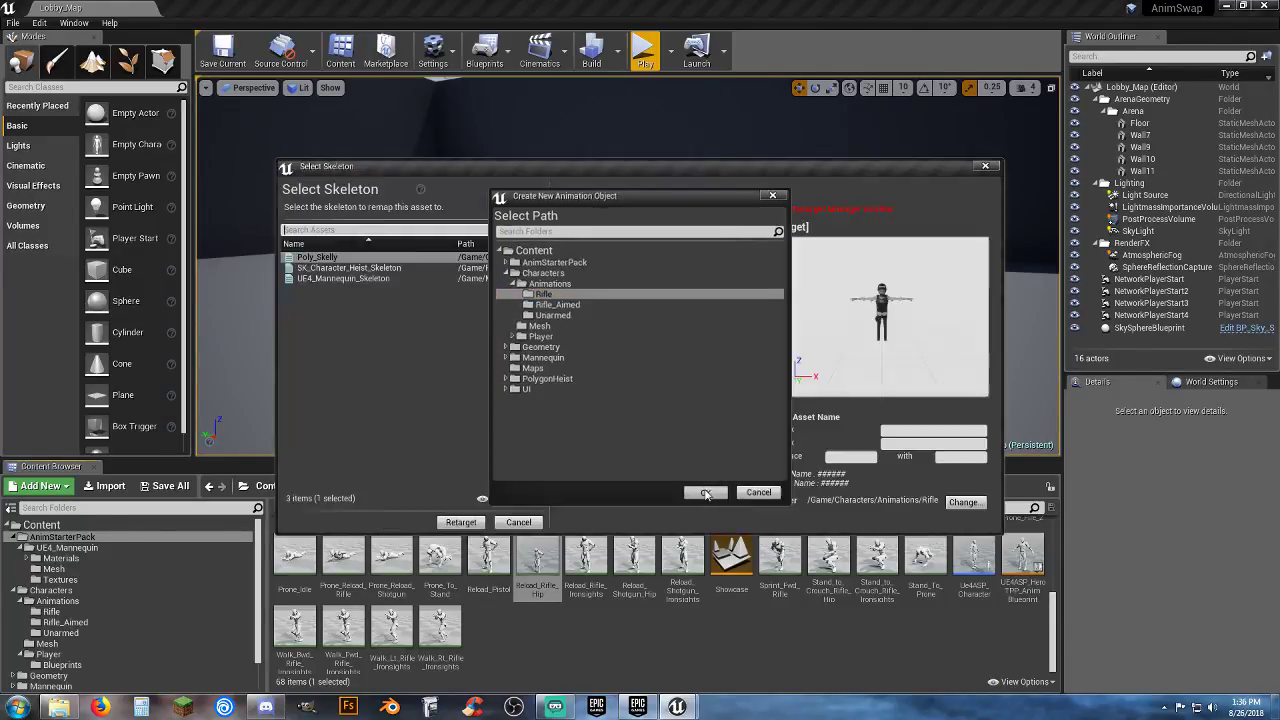
click(462, 523)
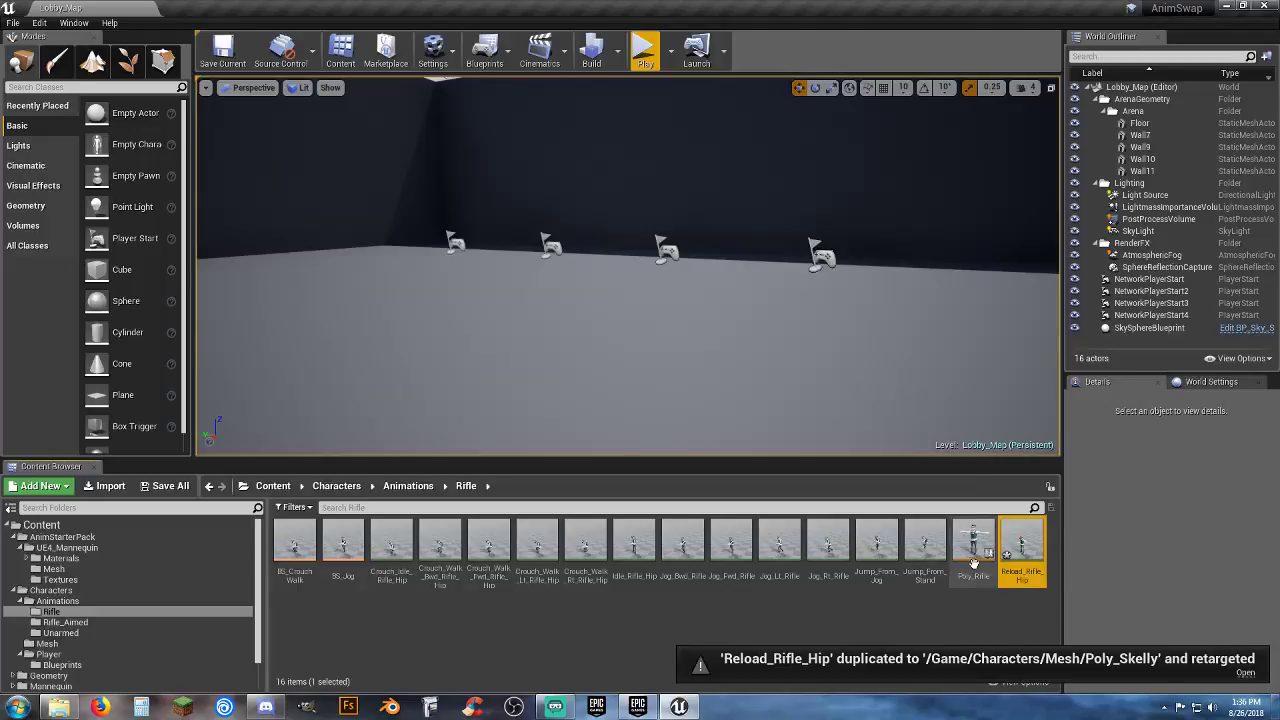
Step: Preview the retargeted Reload_Rifle_Hip animation in the animation editor and close it
double_click(1016, 546)
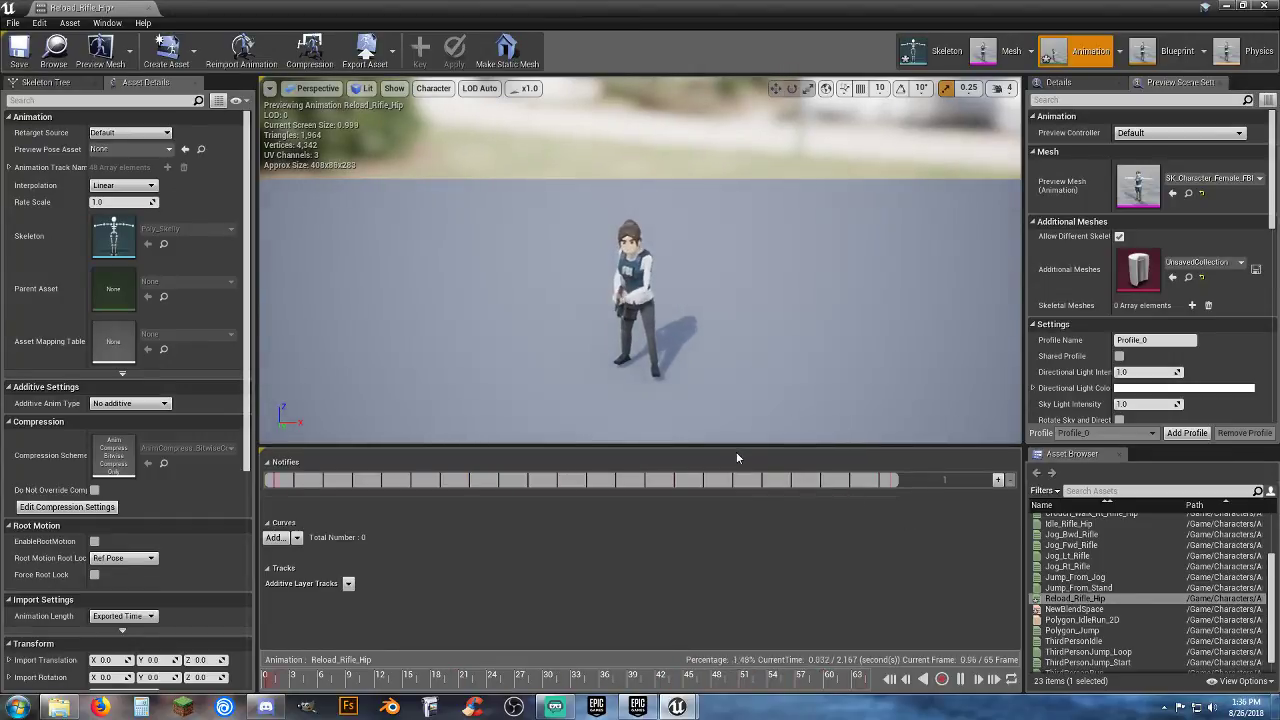
click(152, 12)
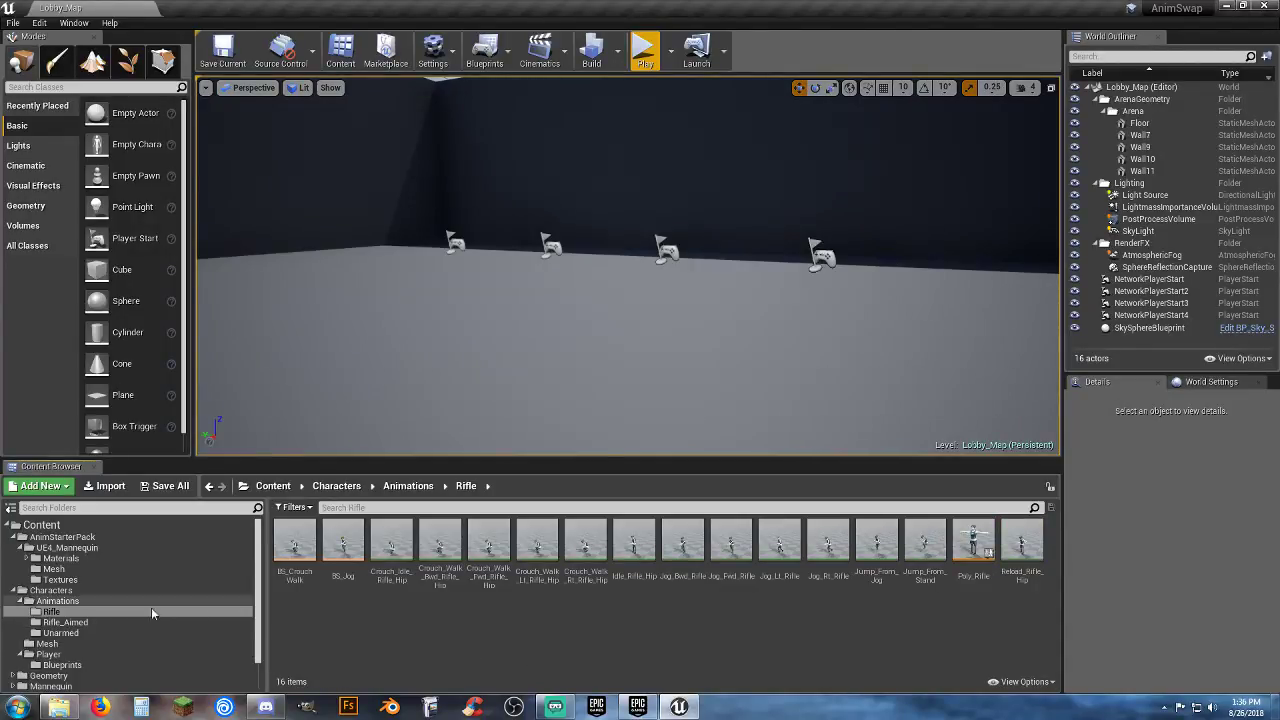
mouse_move(1009, 575)
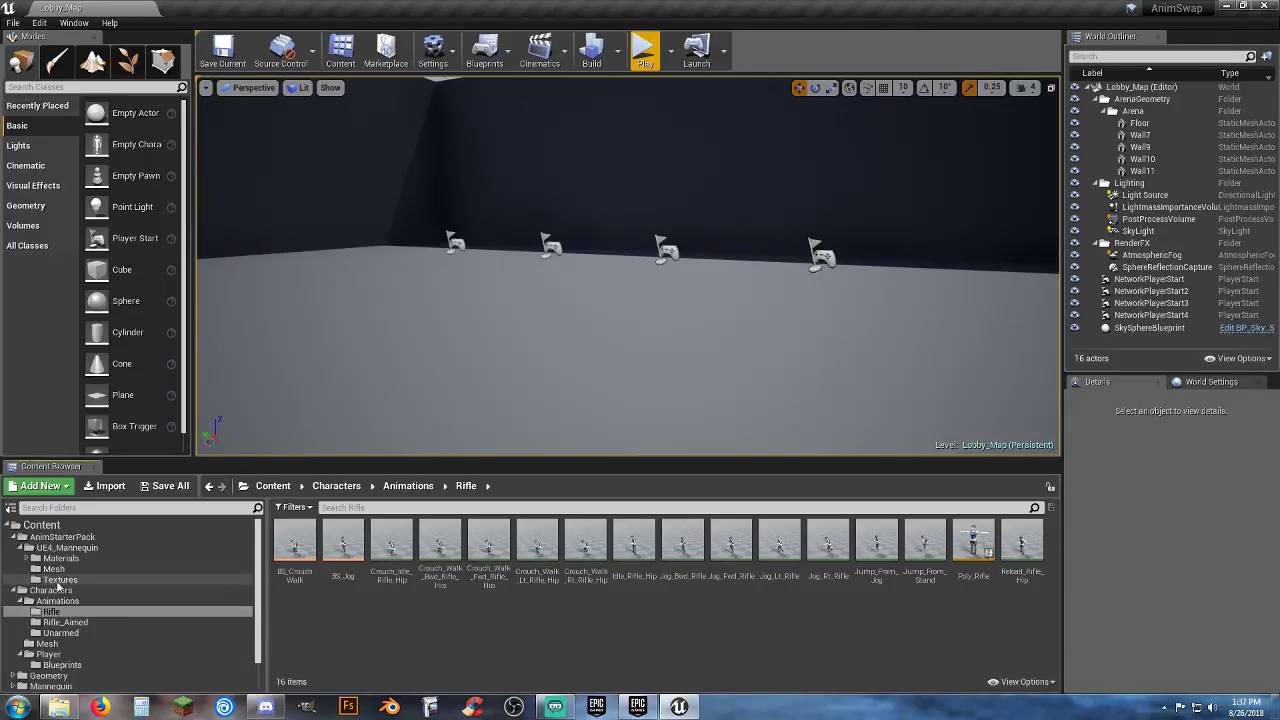
Step: Open the Player_Base blueprint from Characters/Player/Blueprints and add an Escape keyboard event below the animation swap nodes in the Event Graph
click(62, 665)
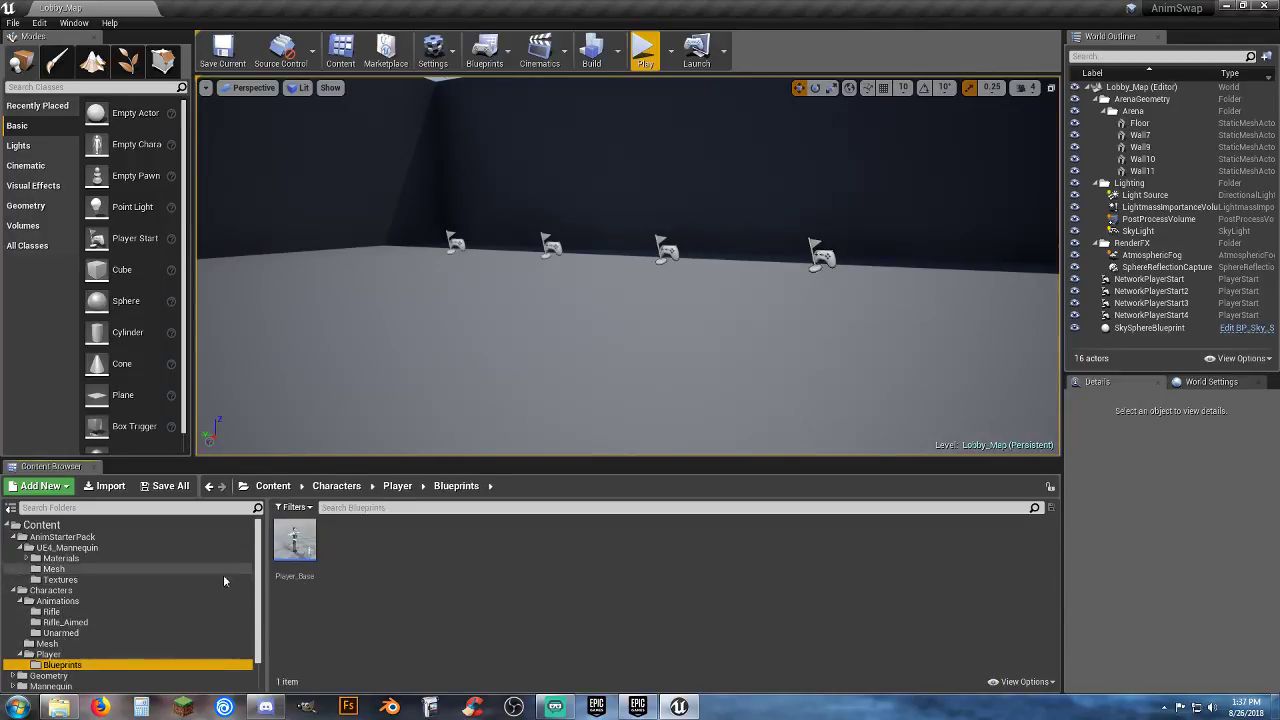
double_click(292, 553)
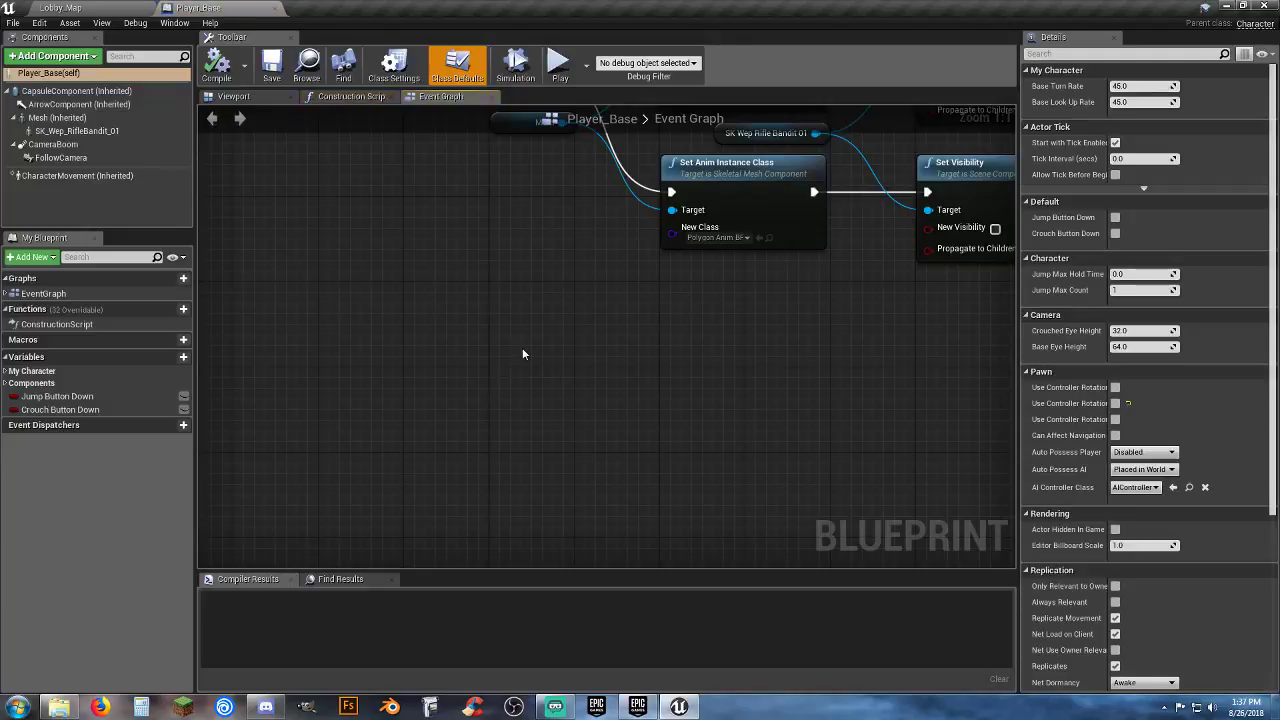
scroll(522, 347, up, 3)
right_drag(600, 439, 557, 447)
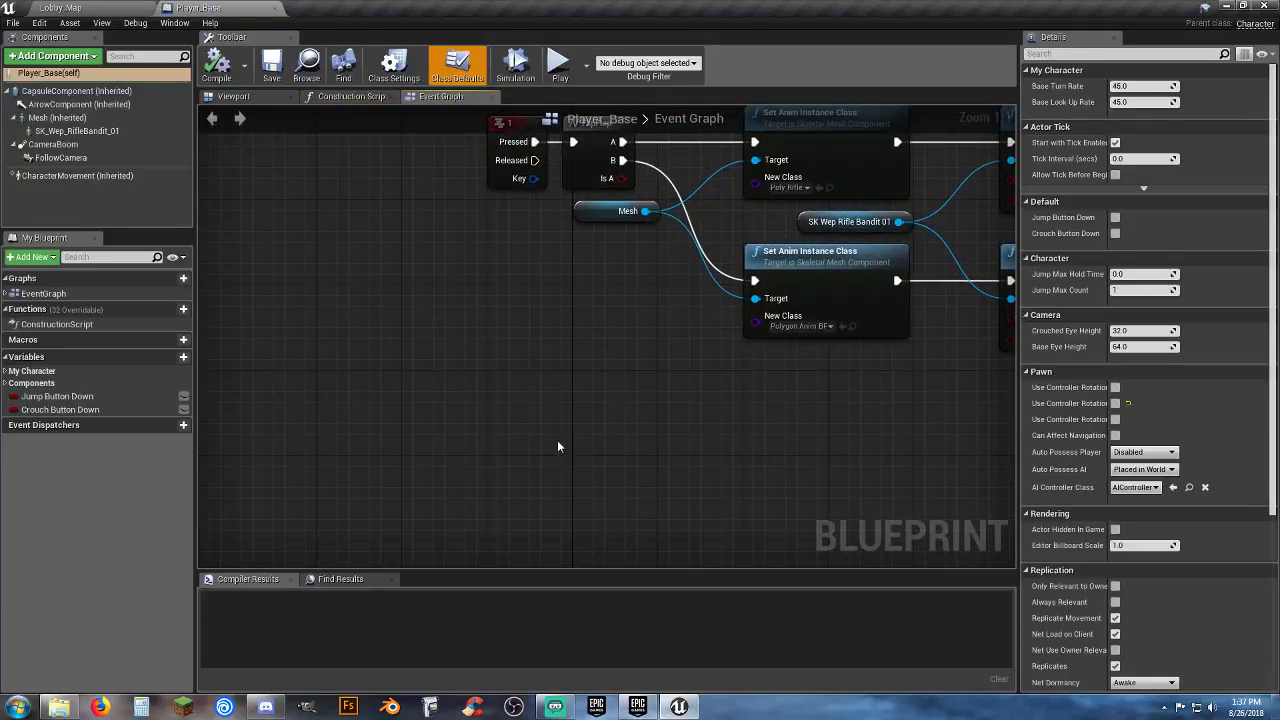
right_click(517, 474)
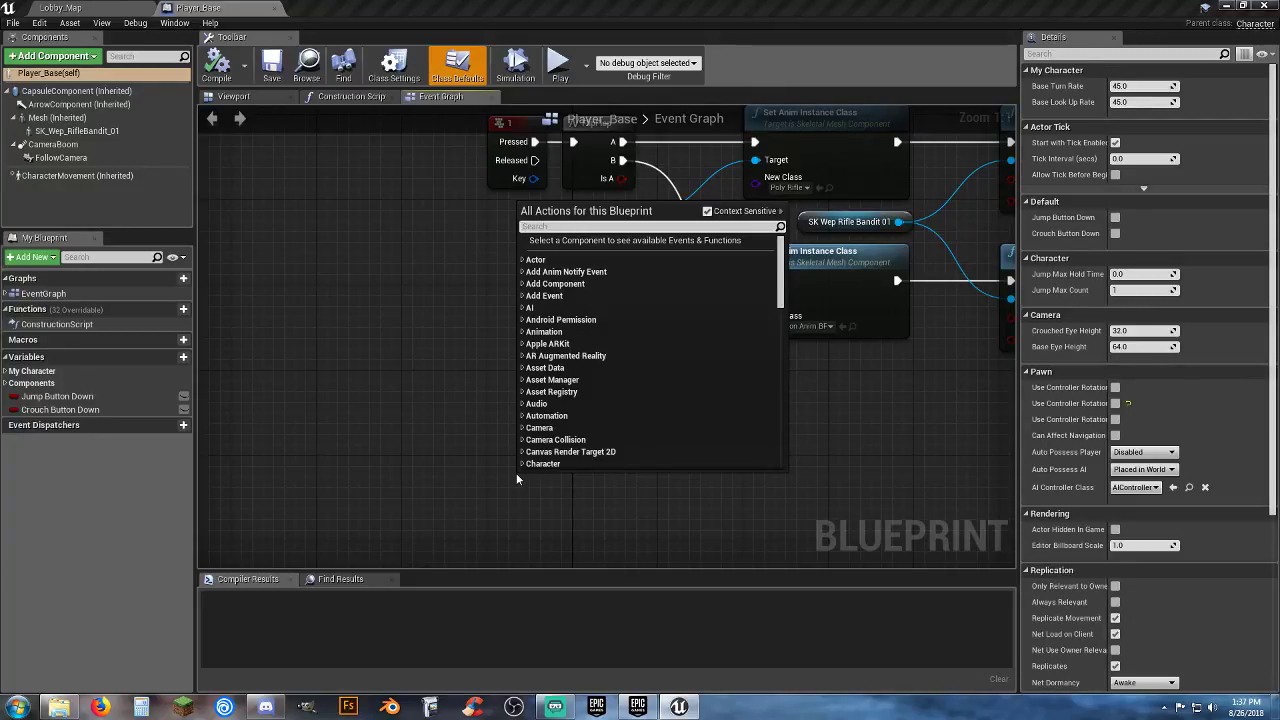
text(escape)
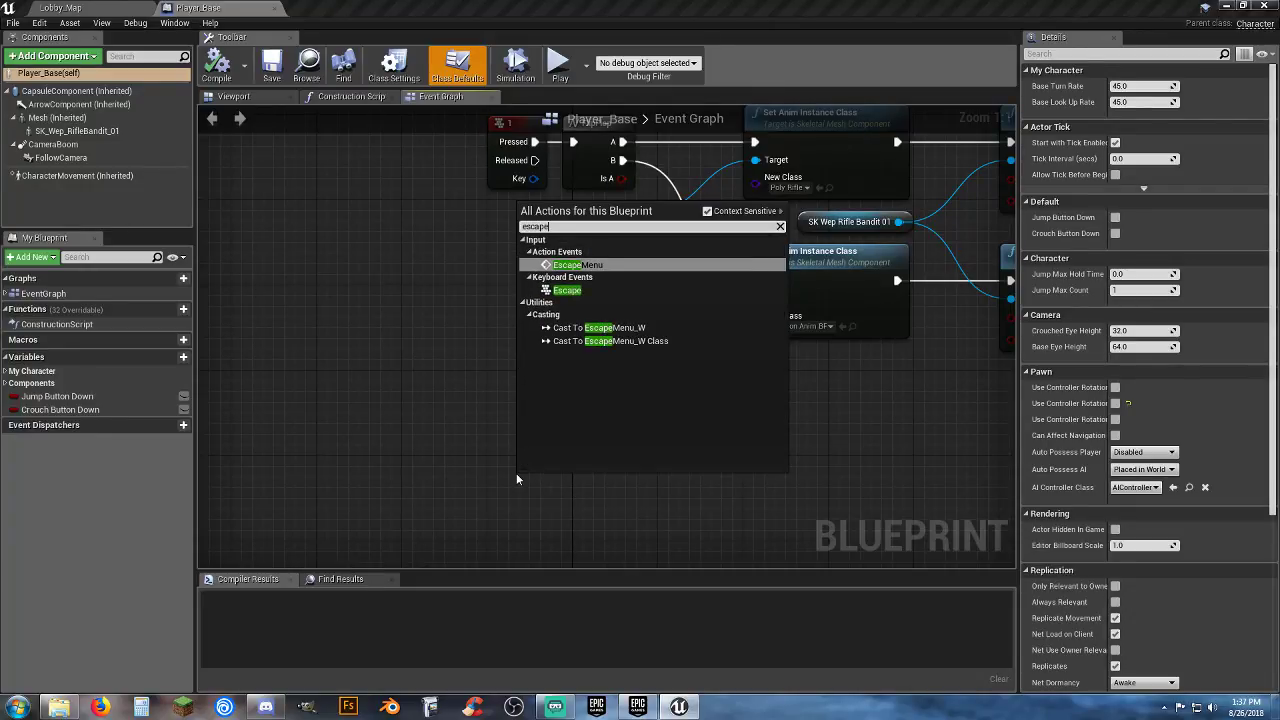
click(590, 291)
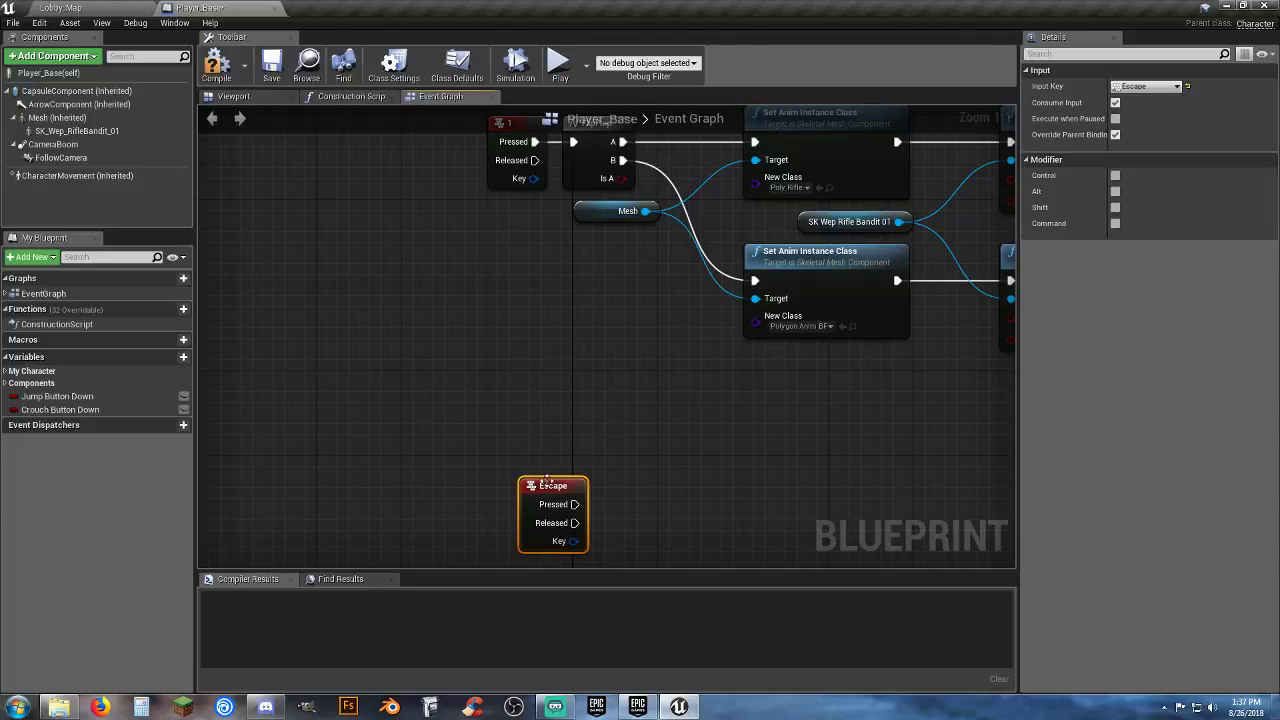
drag(546, 484, 514, 463)
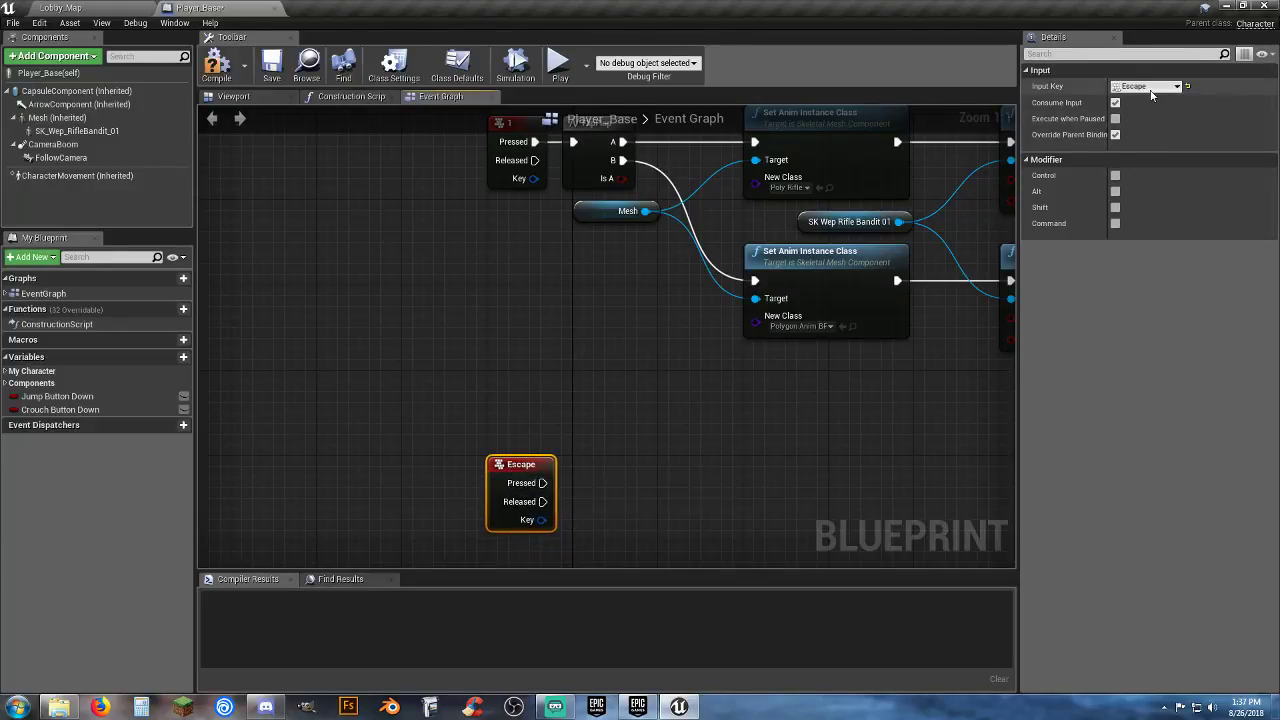
Step: Change the new keyboard event's input key to R and deselect the node
click(1150, 89)
click(1081, 129)
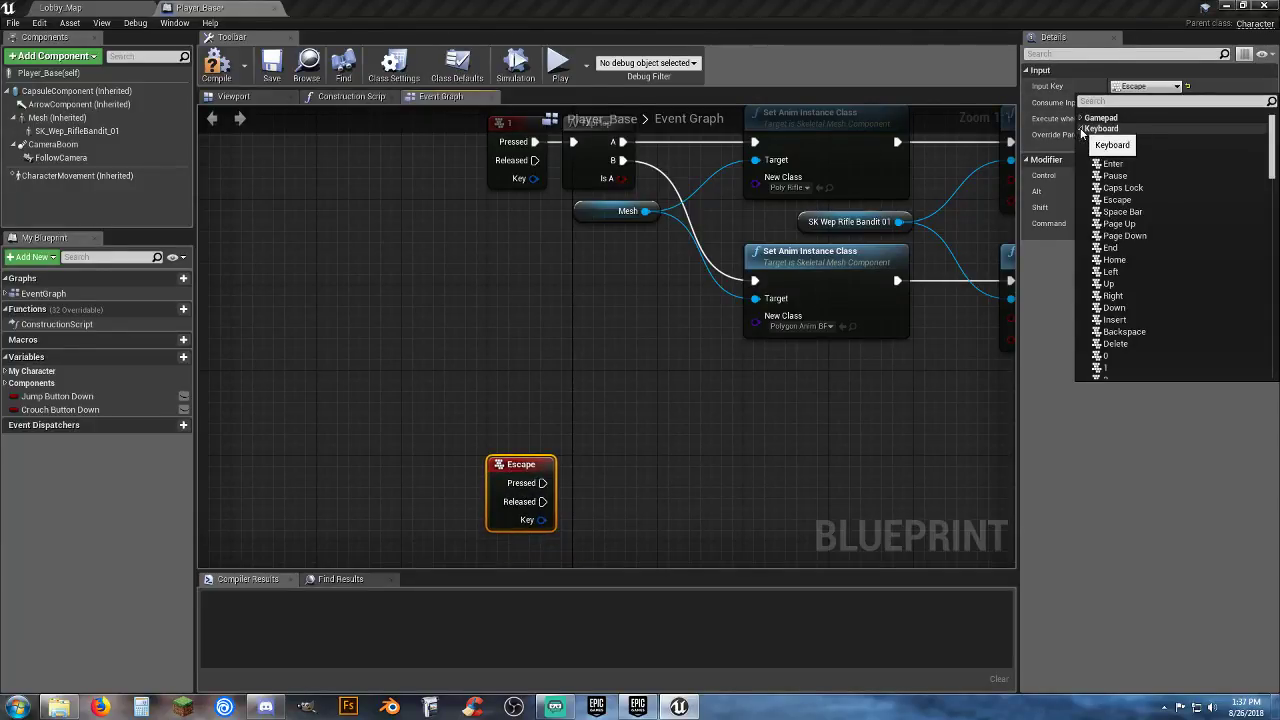
scroll(1120, 290, down, 10)
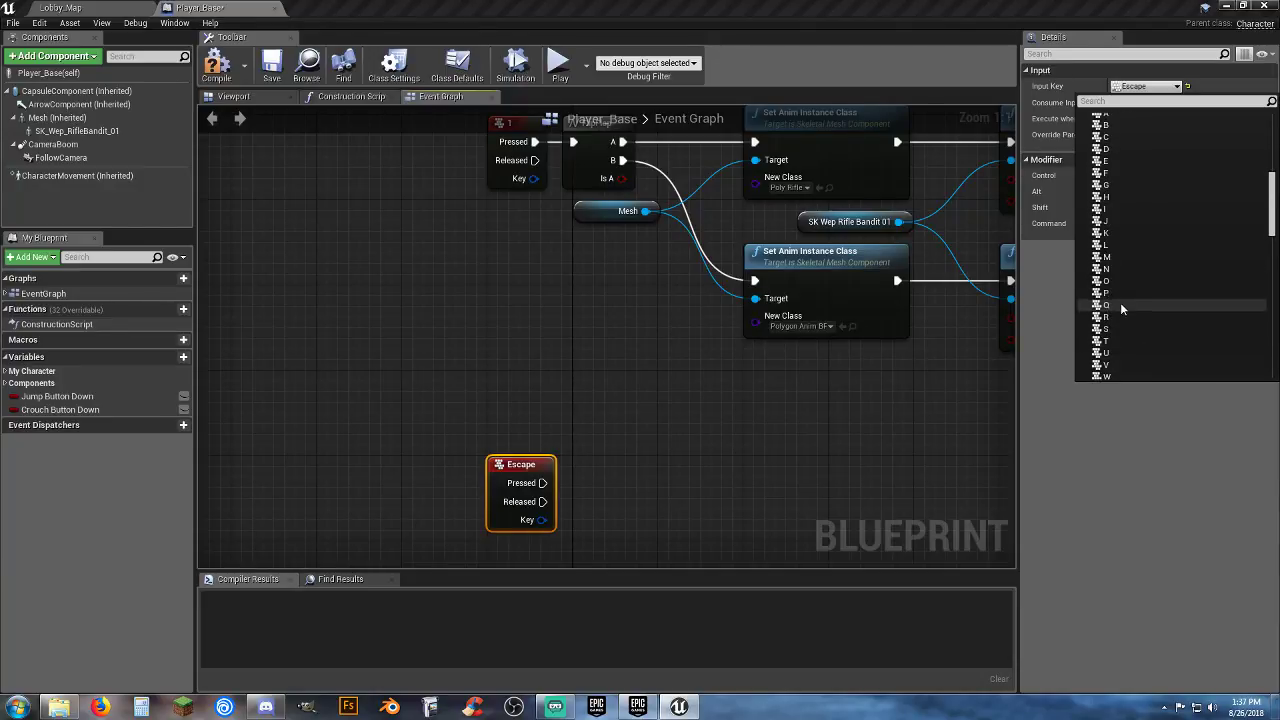
click(1116, 315)
click(688, 453)
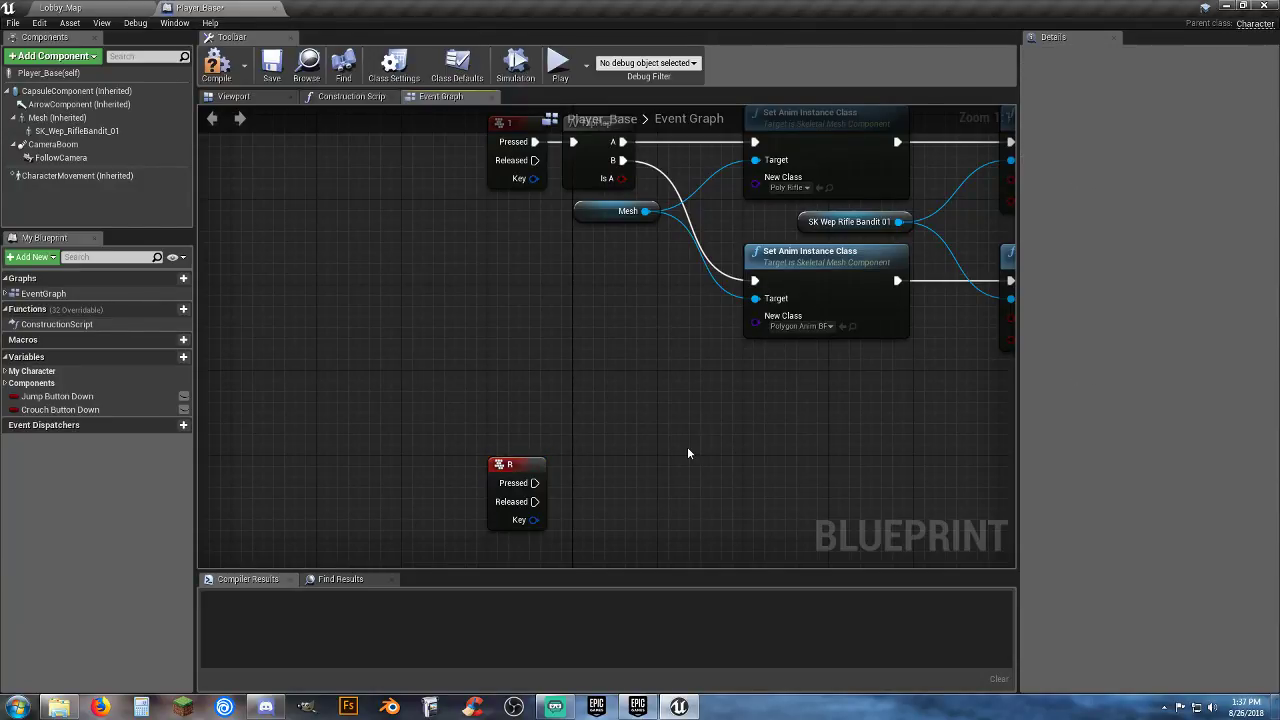
right_drag(688, 453, 645, 342)
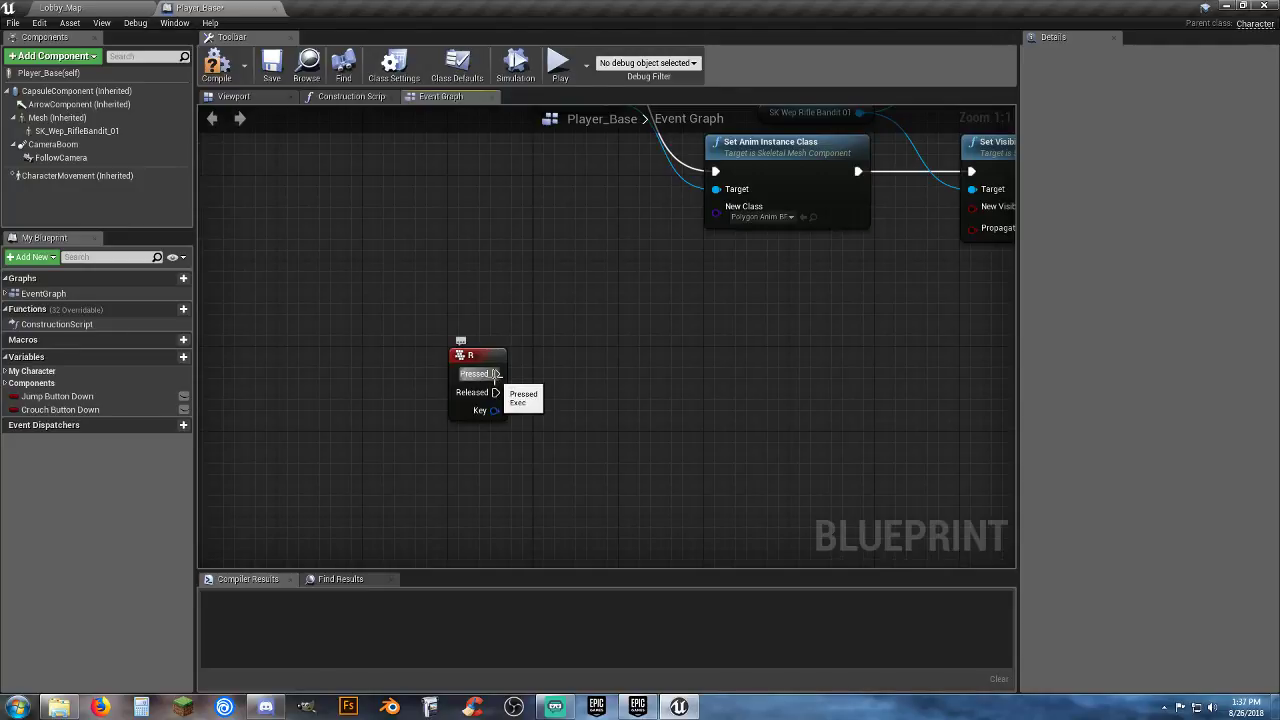
Step: Add a Play Animation (Mesh) node connected to the Pressed output of the R key event
drag(496, 374, 581, 377)
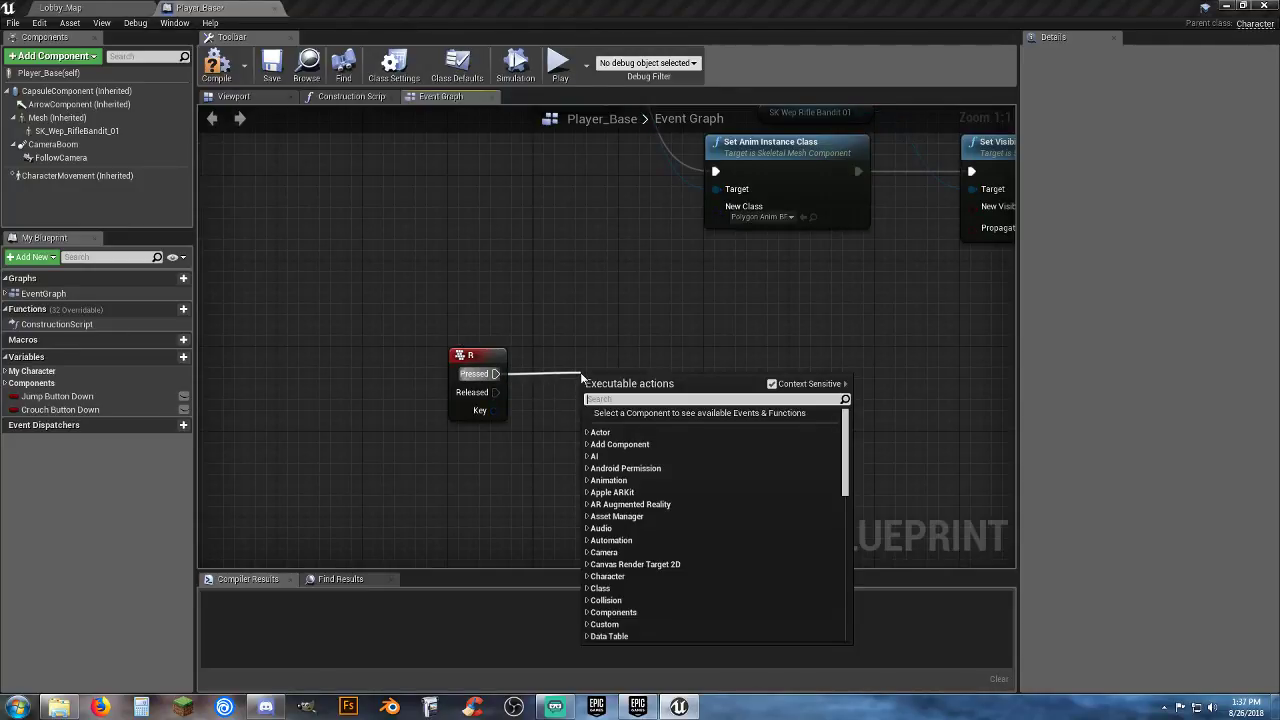
text(play)
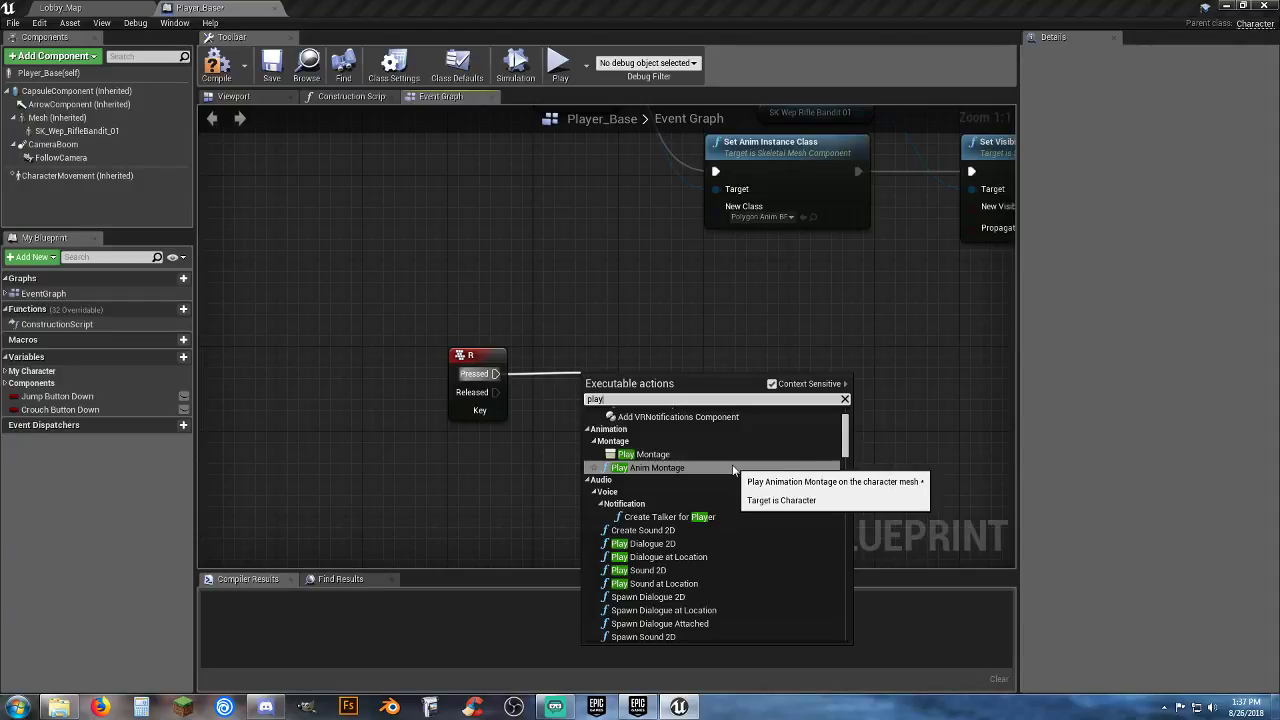
key(BackSpace)
key(BackSpace)
key(BackSpace)
key(BackSpace)
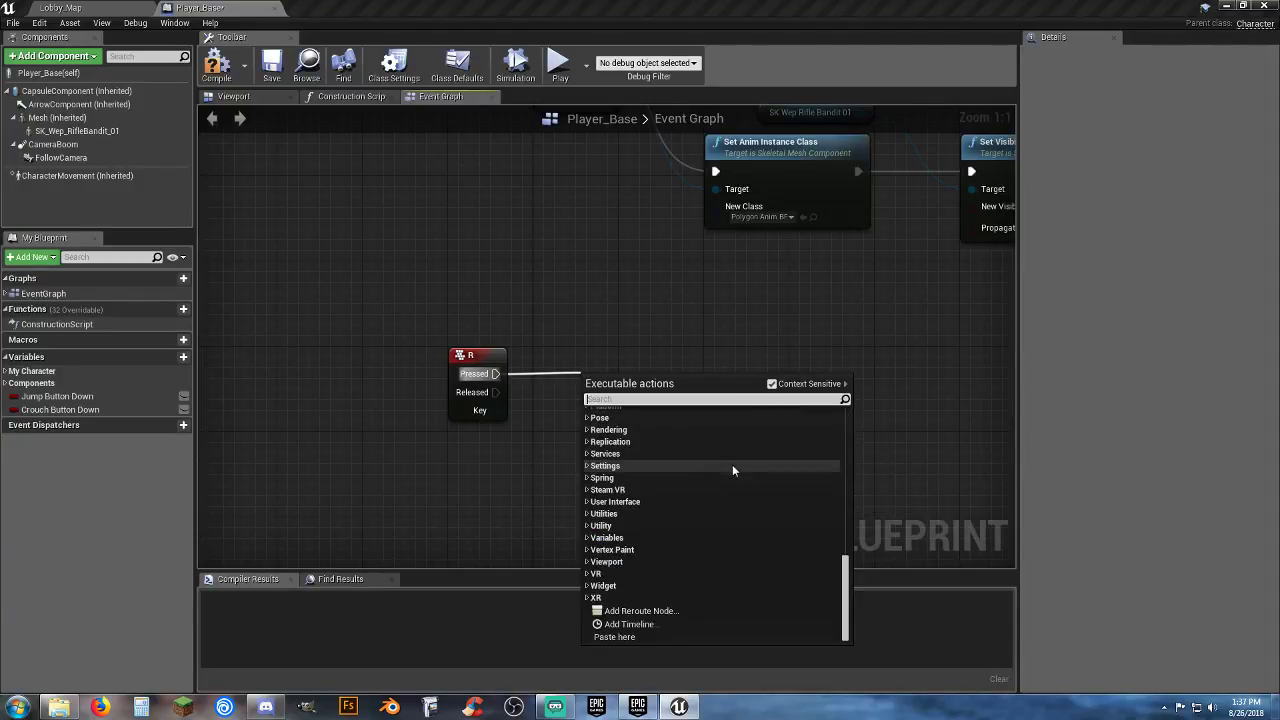
text(animation)
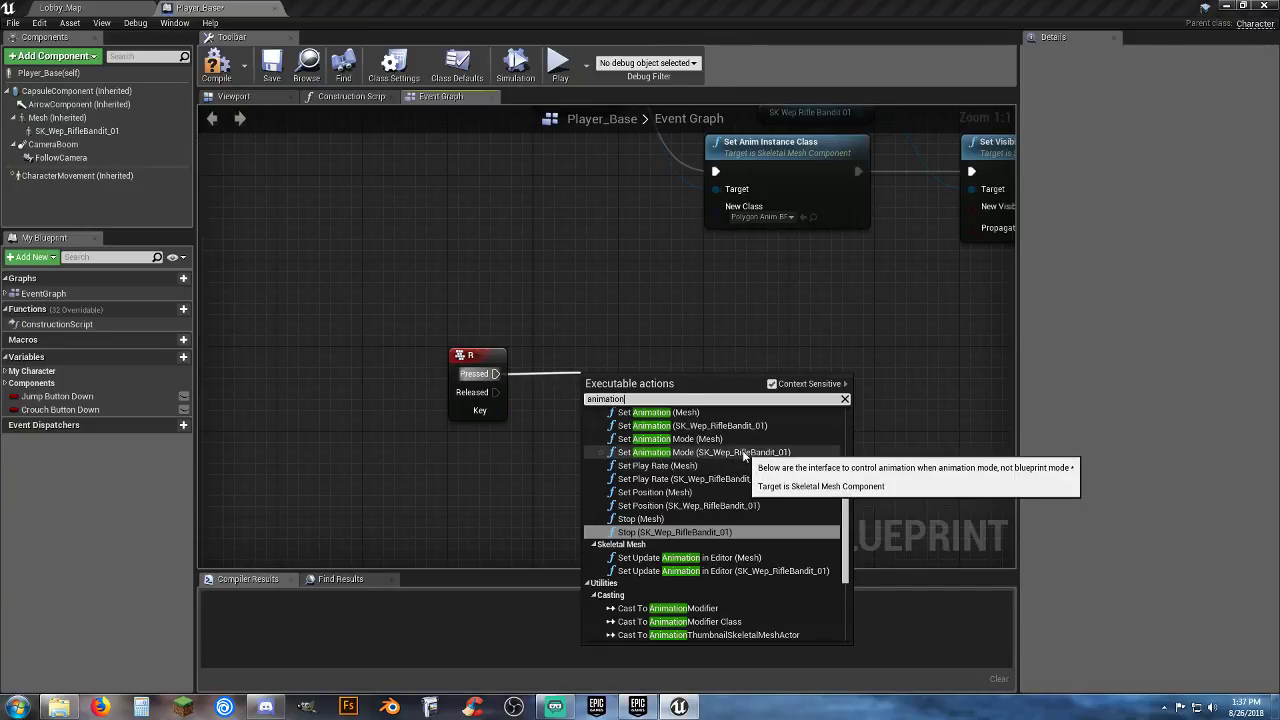
scroll(745, 455, down, 3)
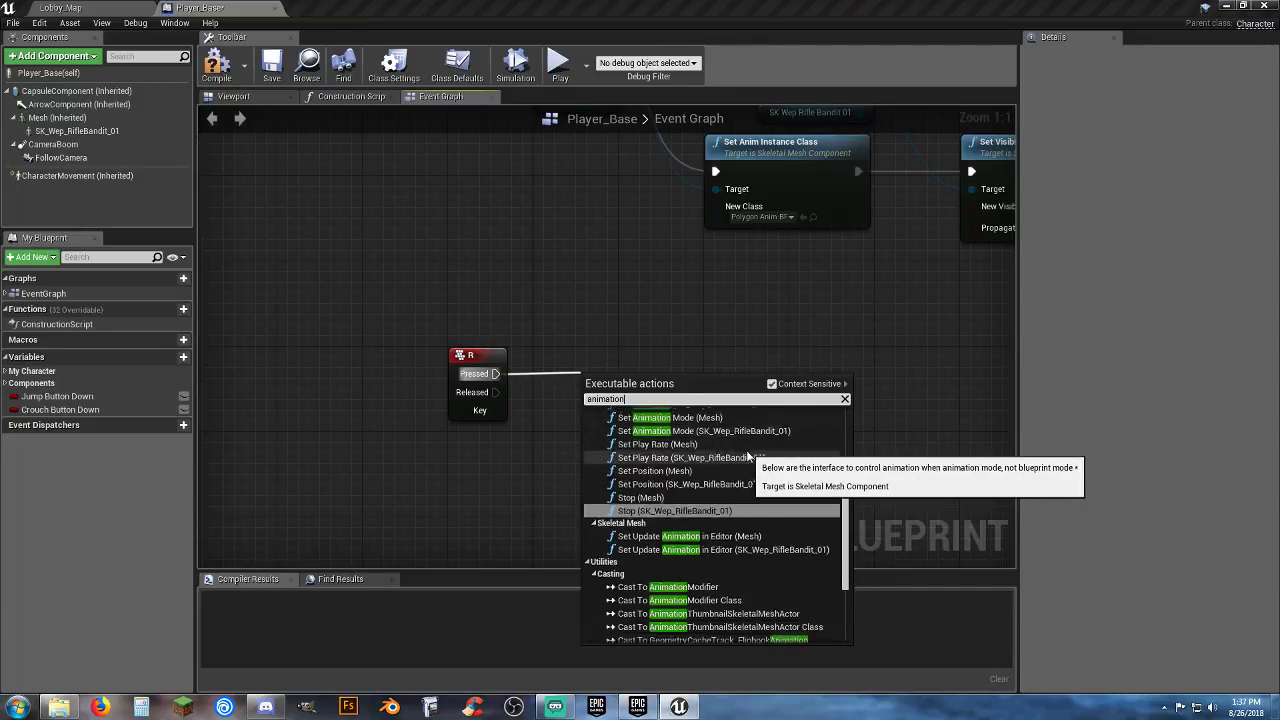
scroll(751, 456, down, 2)
scroll(753, 458, up, 7)
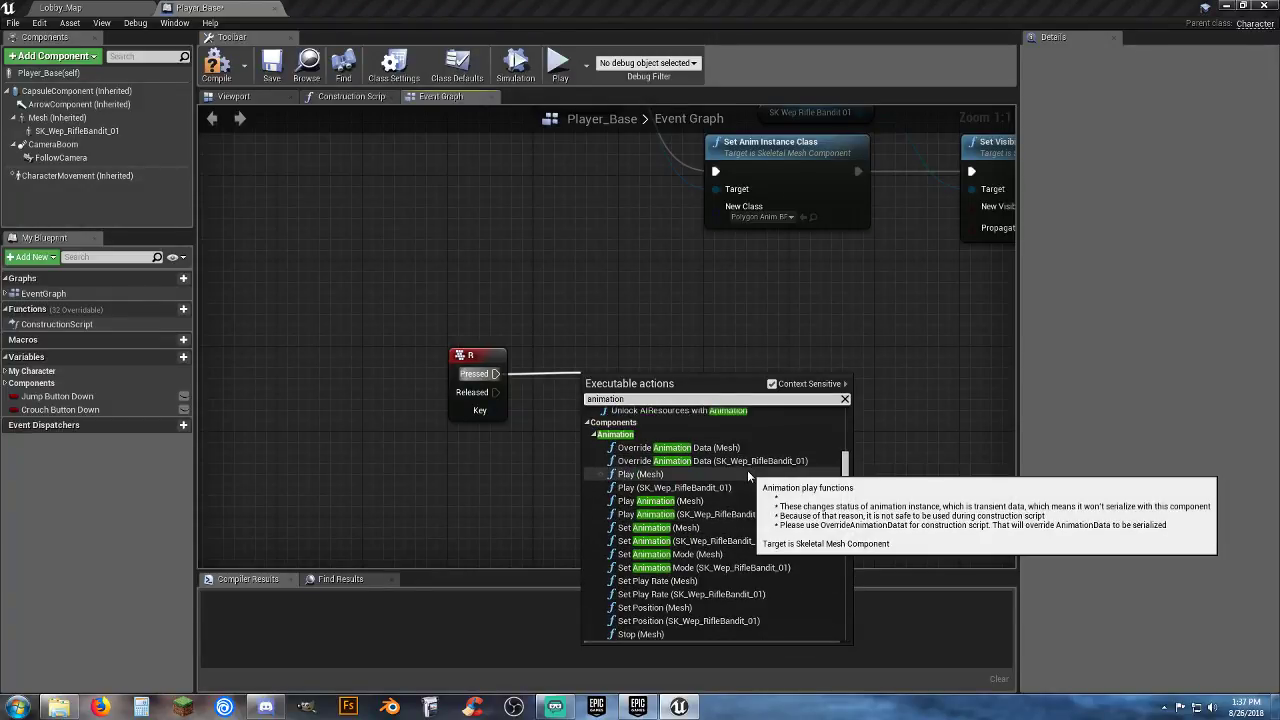
click(752, 500)
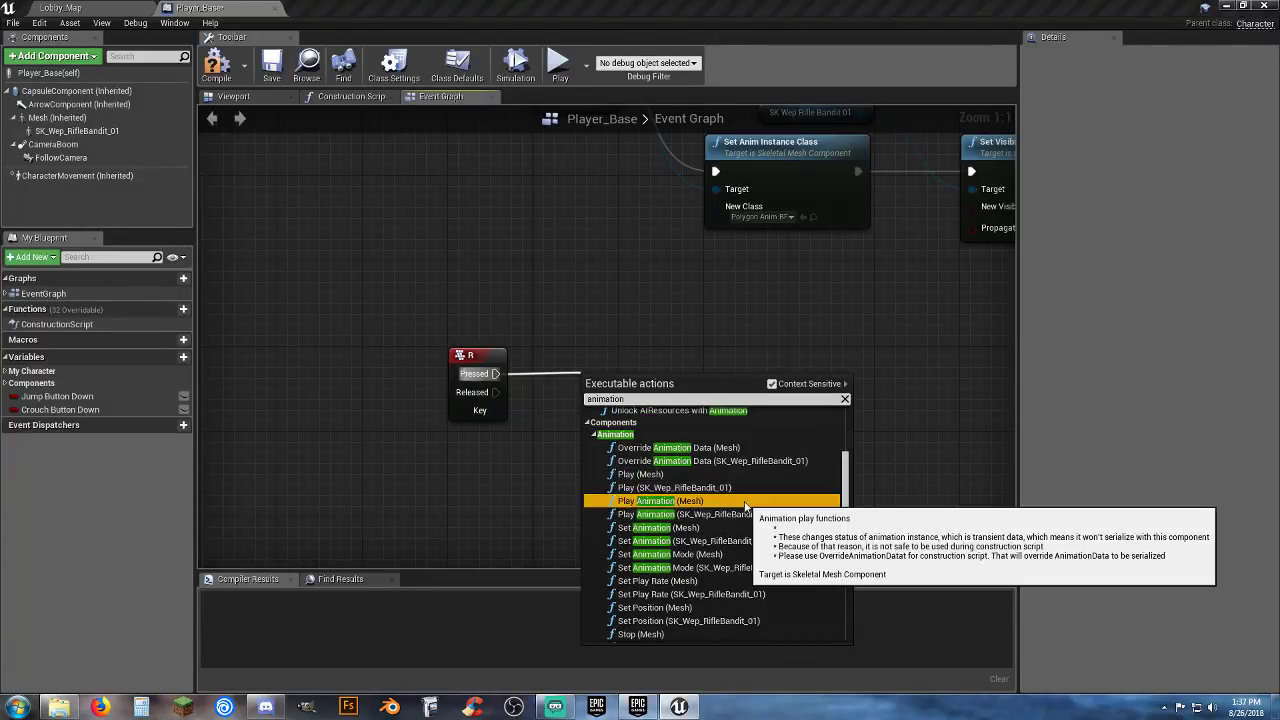
Step: Arrange the Play Animation node beside the R key event and place its Mesh reference below the event
drag(651, 385, 694, 354)
click(545, 460)
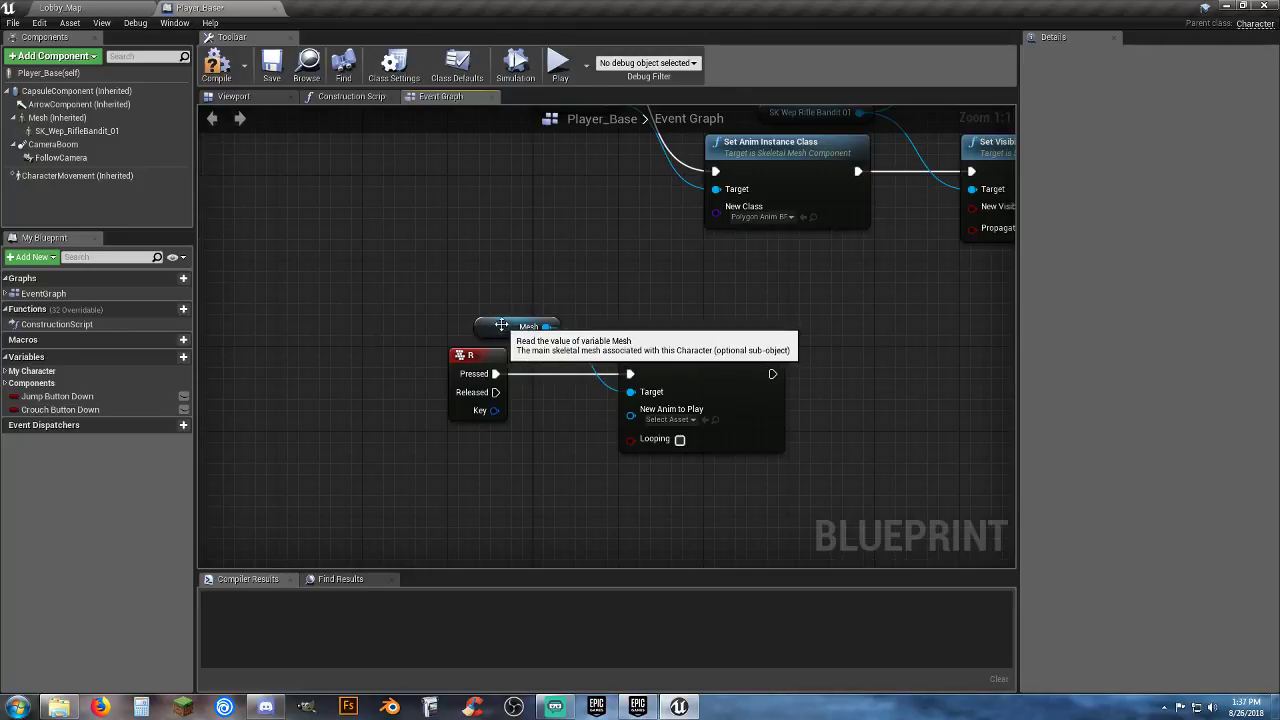
drag(496, 330, 470, 494)
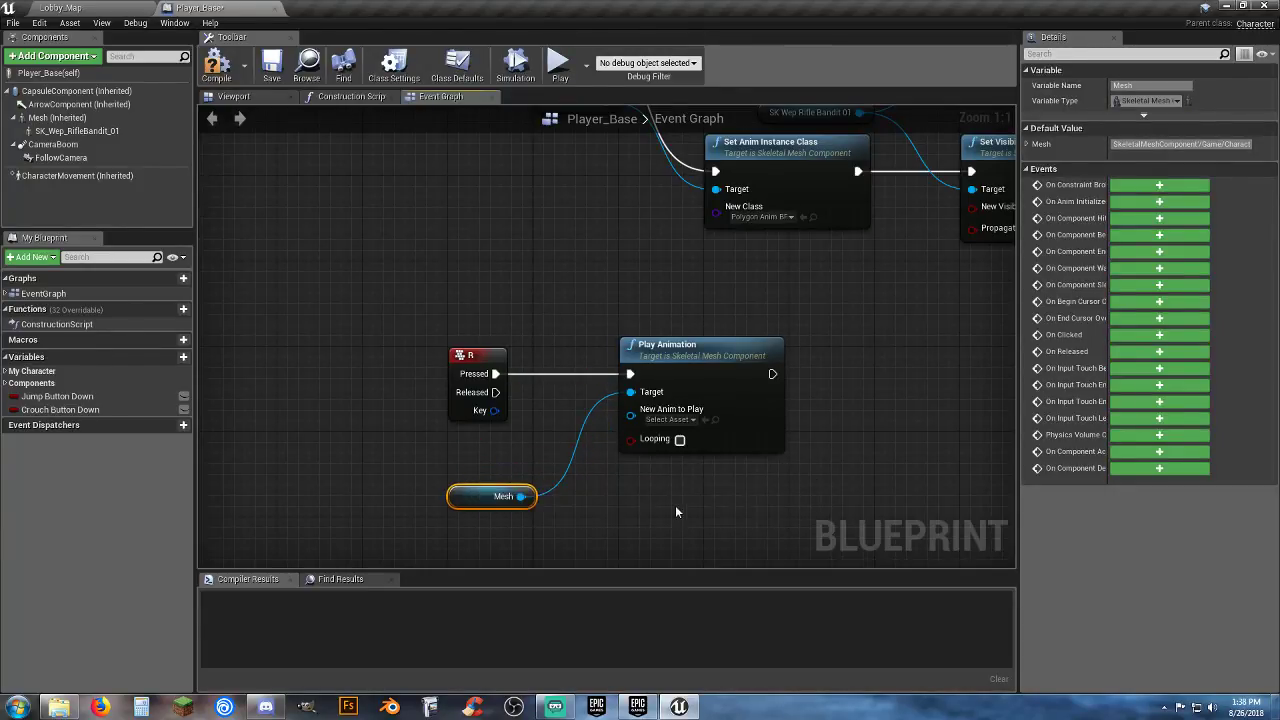
right_drag(675, 505, 657, 450)
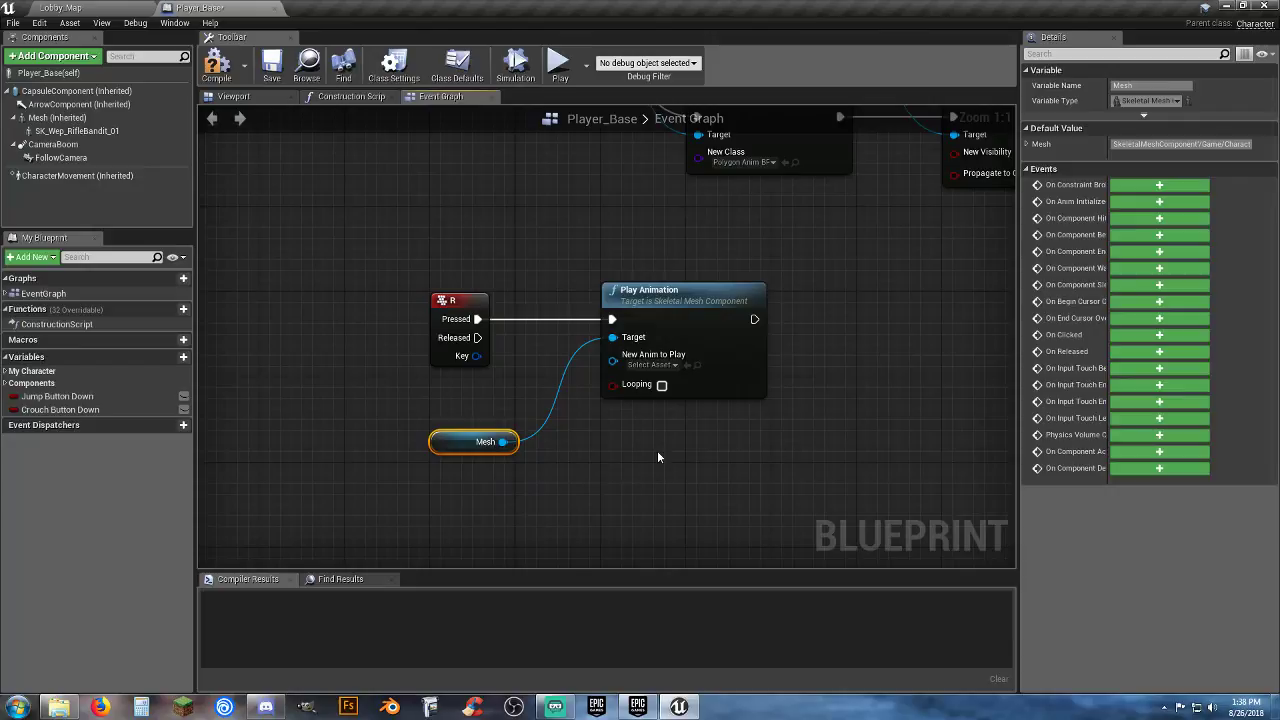
Step: Set the Play Animation node's New Anim to Play to the Reload_Rifle_Hip animation sequence
click(676, 366)
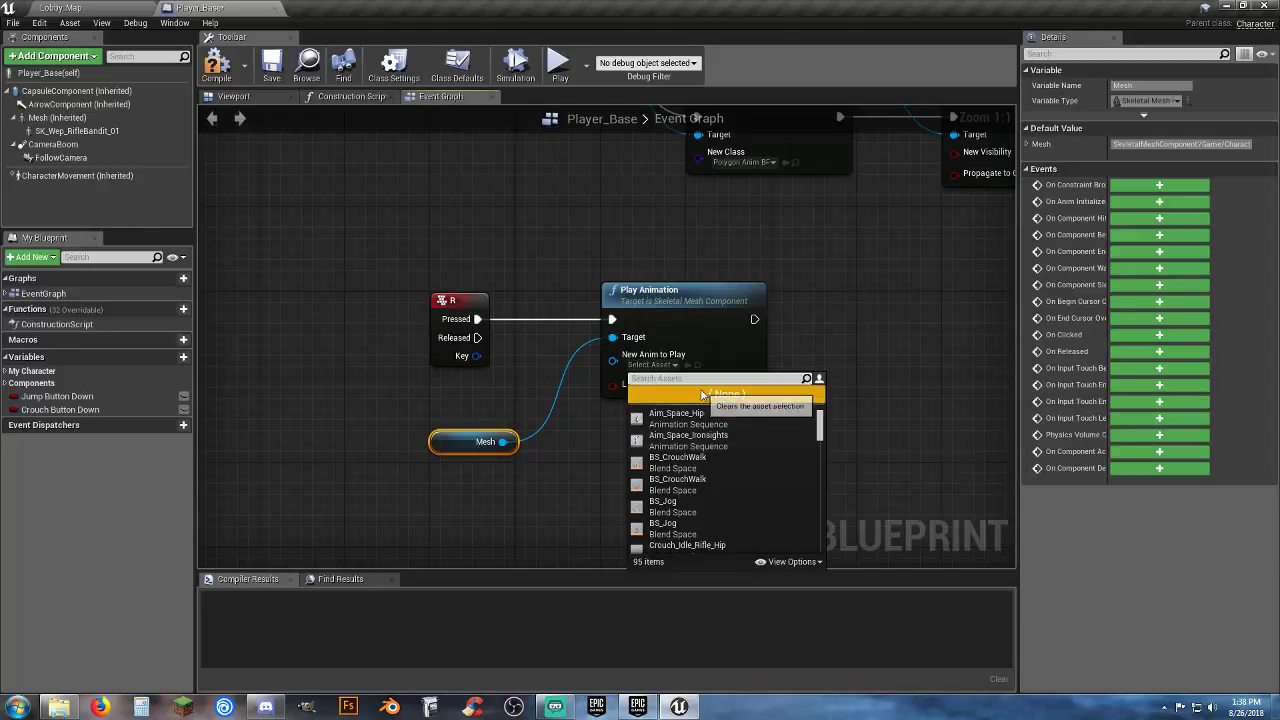
text(reload)
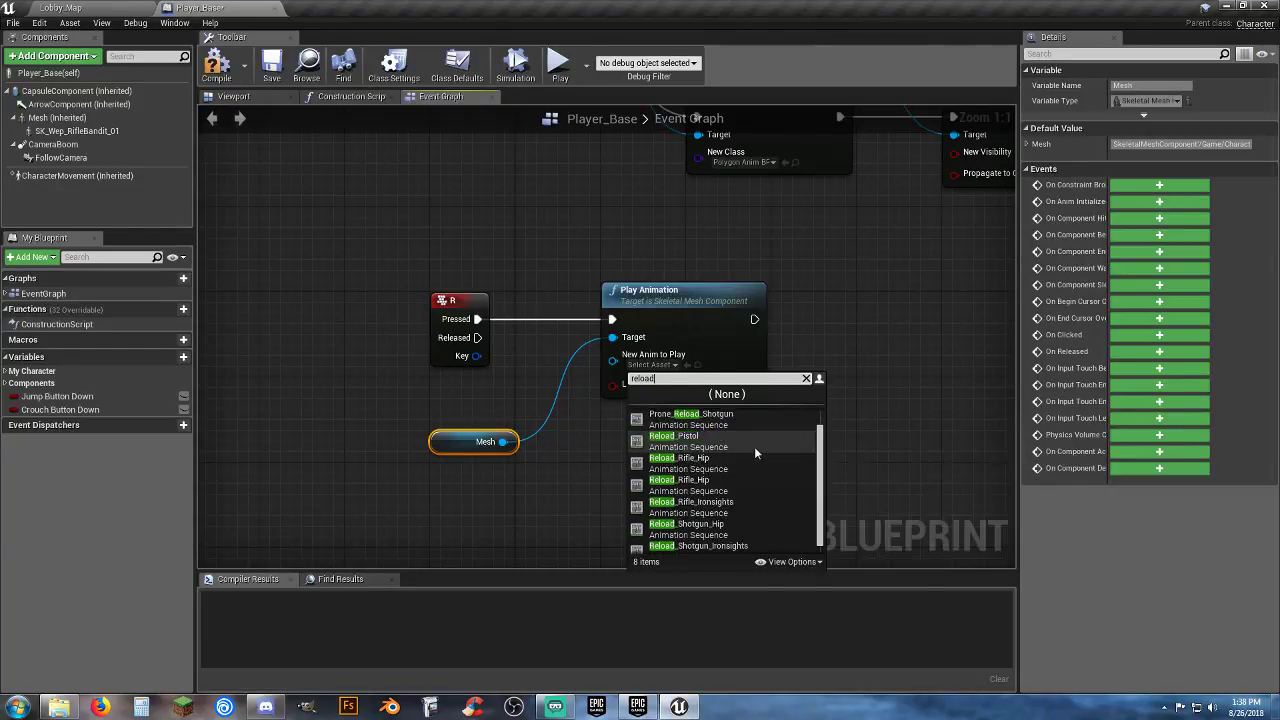
scroll(754, 446, down, 1)
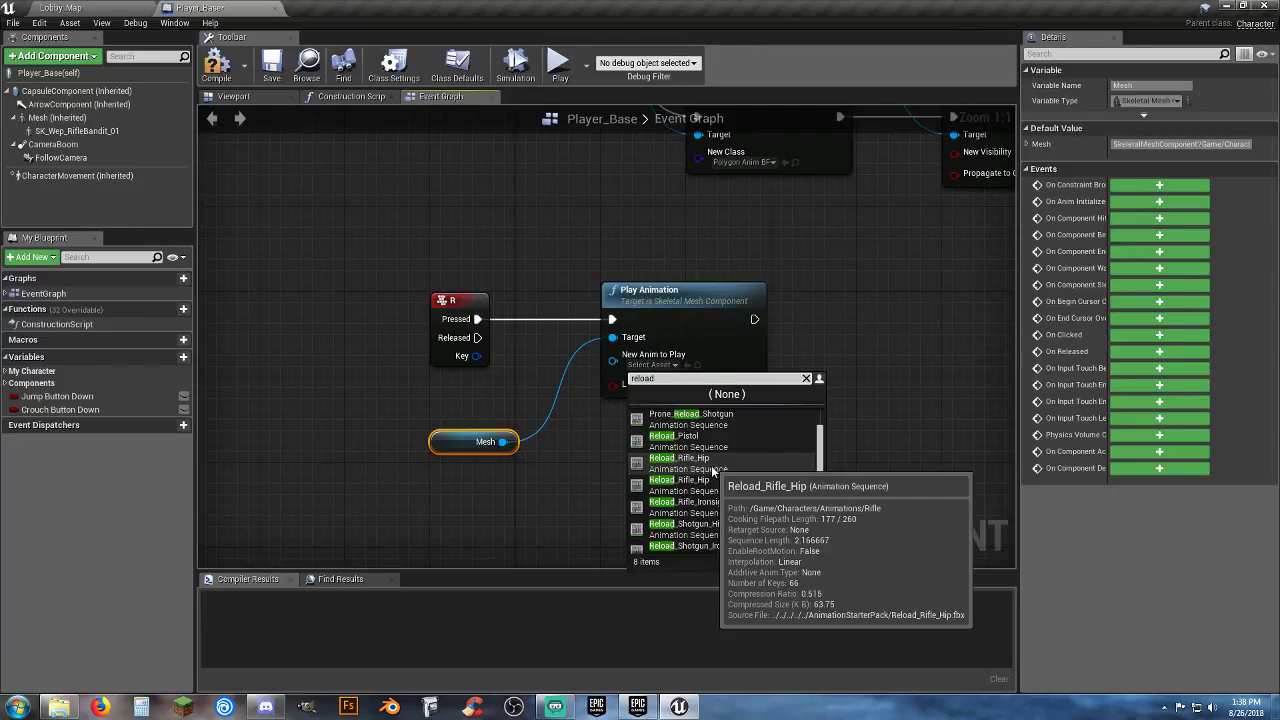
click(712, 465)
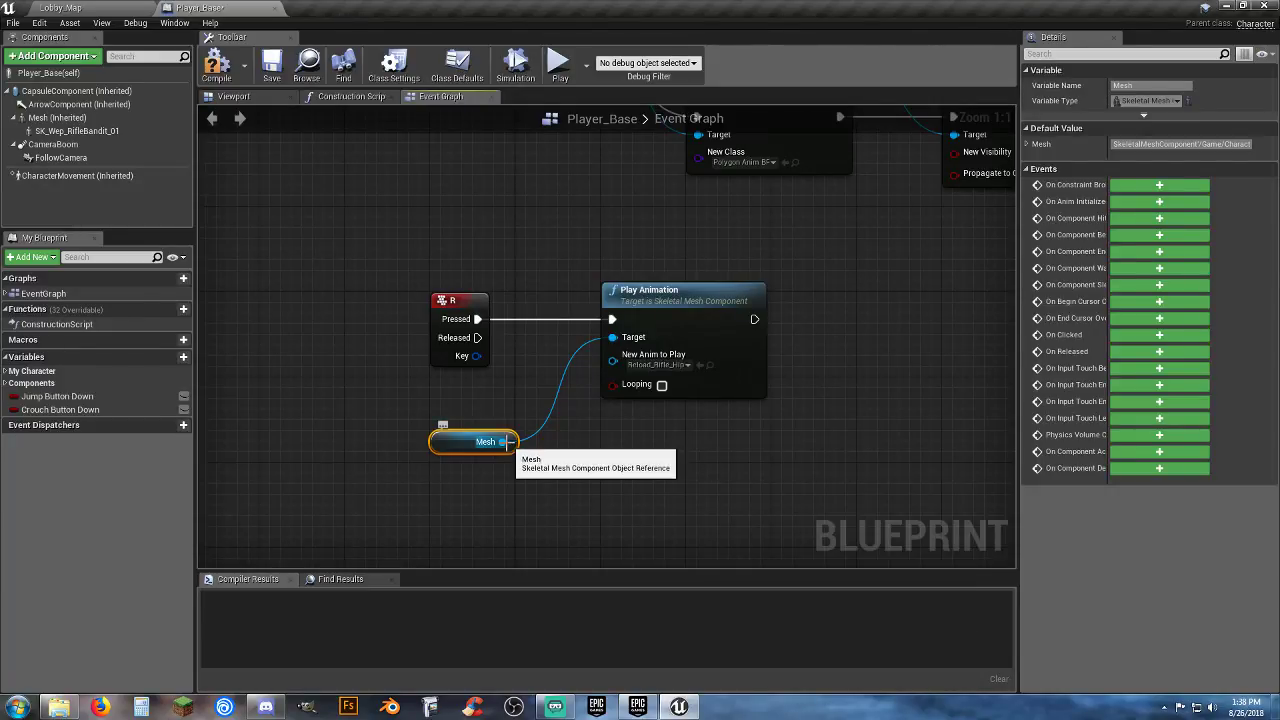
Step: Add a Set Anim Instance Class node targeting the Mesh reference and place it beyond the Play Animation node
drag(507, 441, 834, 457)
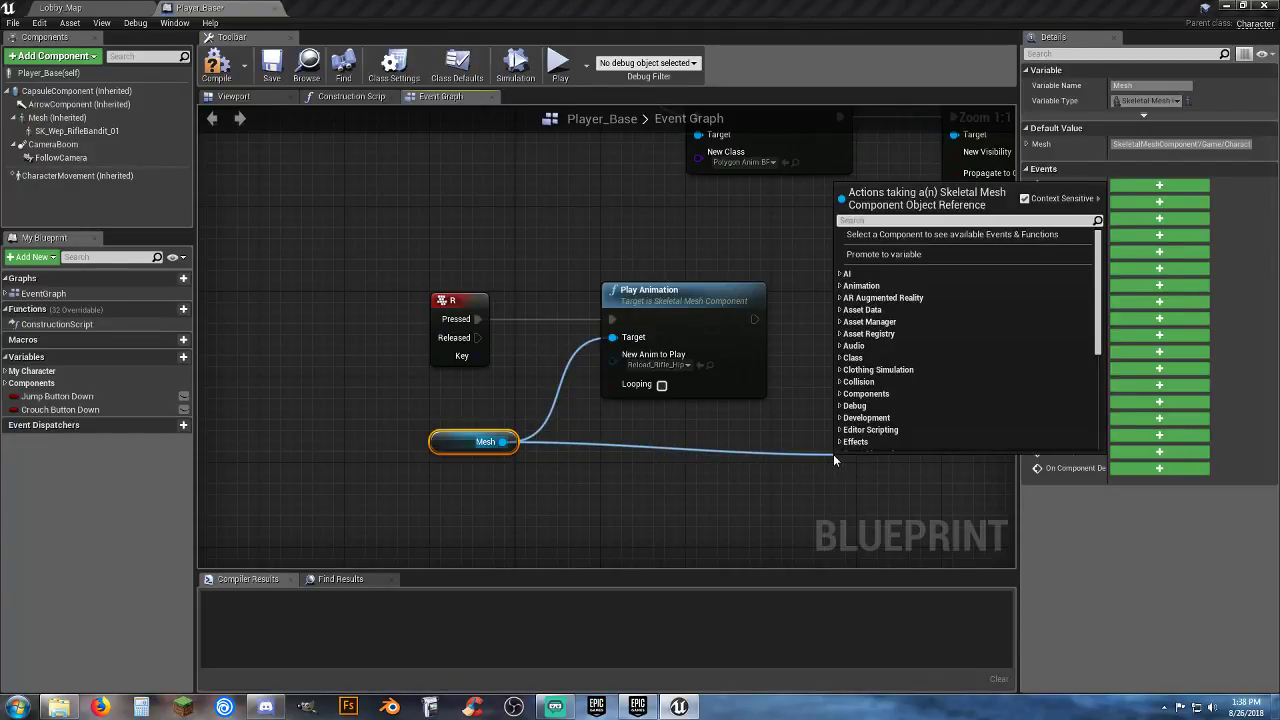
text(animins)
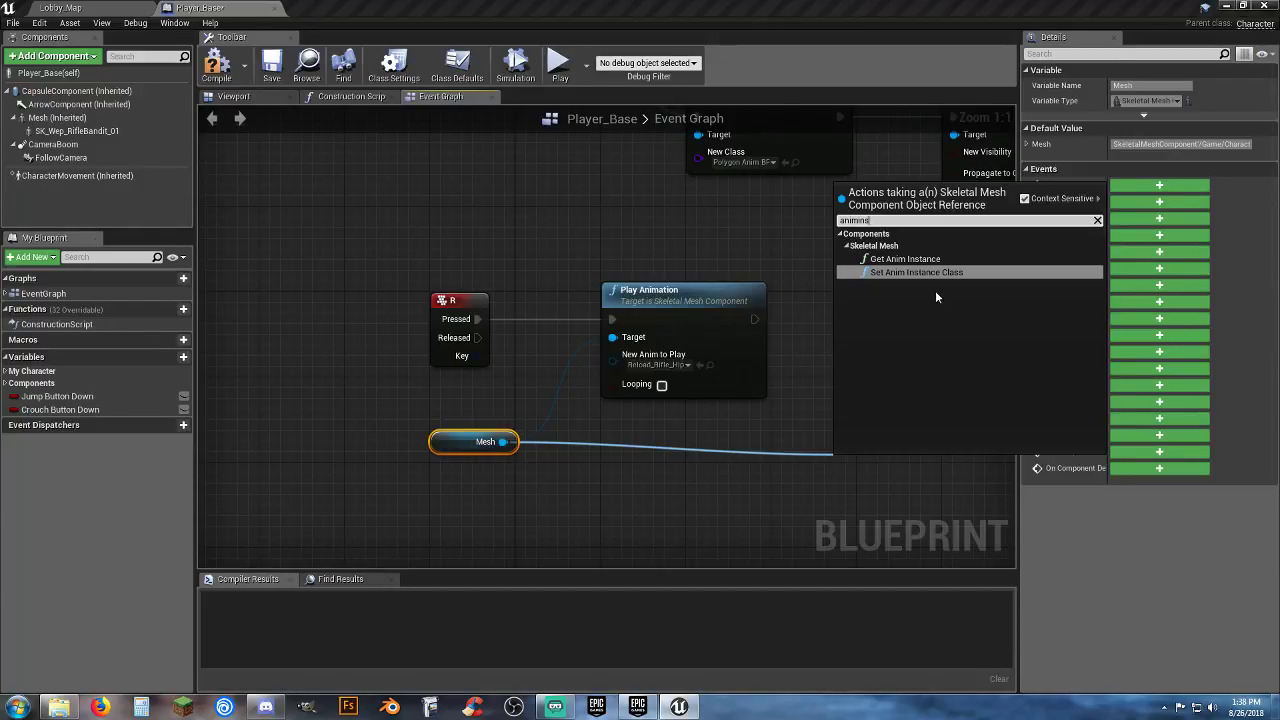
click(929, 273)
right_drag(858, 346, 720, 330)
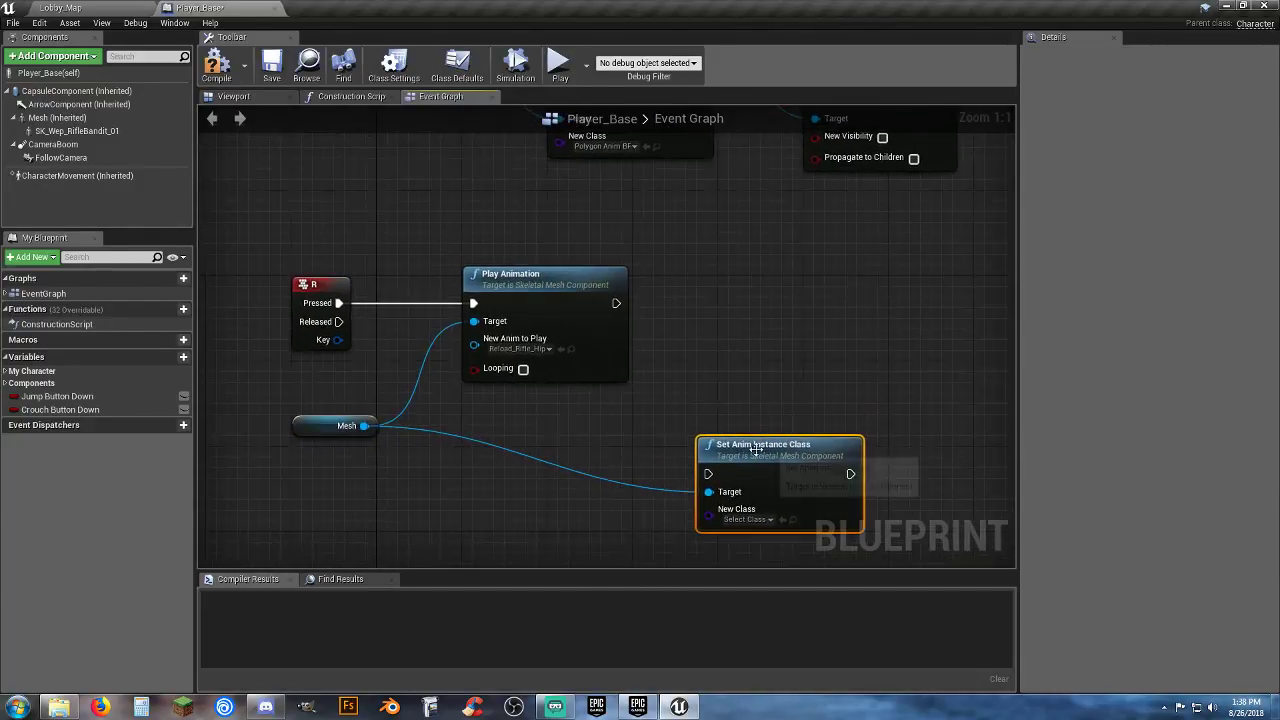
drag(750, 454, 878, 294)
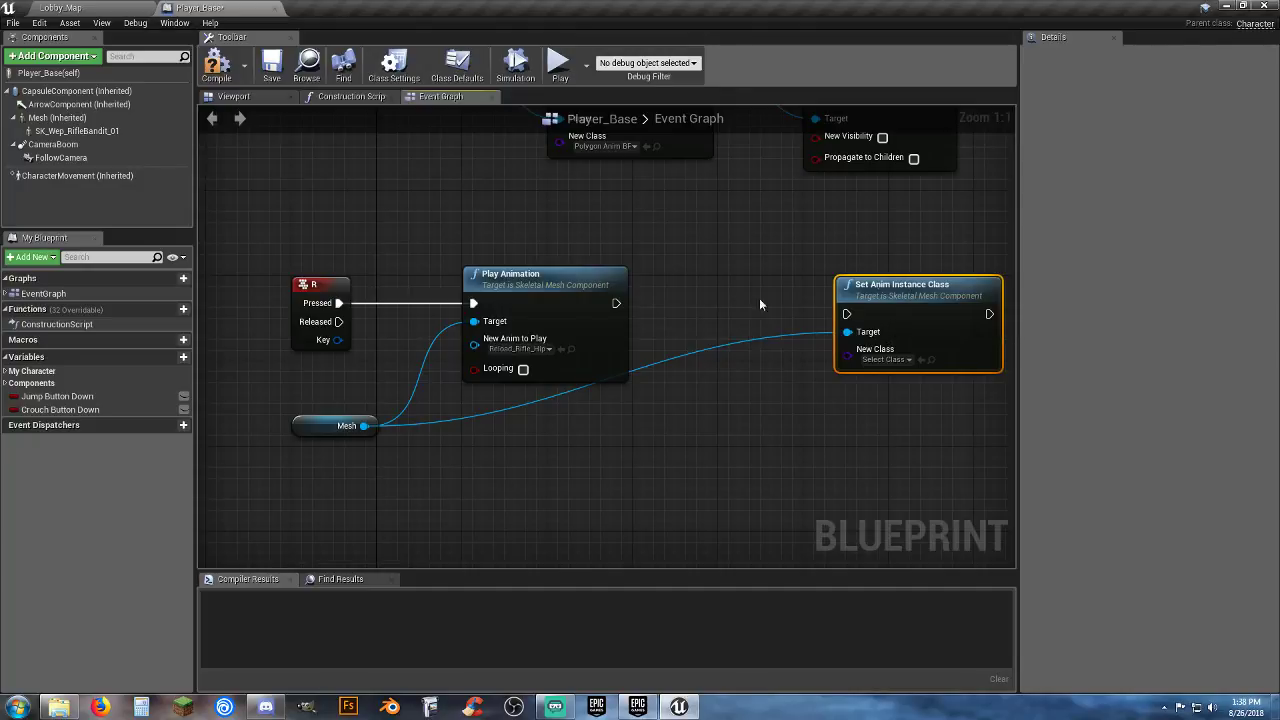
Step: Add a Delay node after Play Animation, align it, and set its duration to 2.16 seconds
drag(615, 303, 672, 304)
text(de)
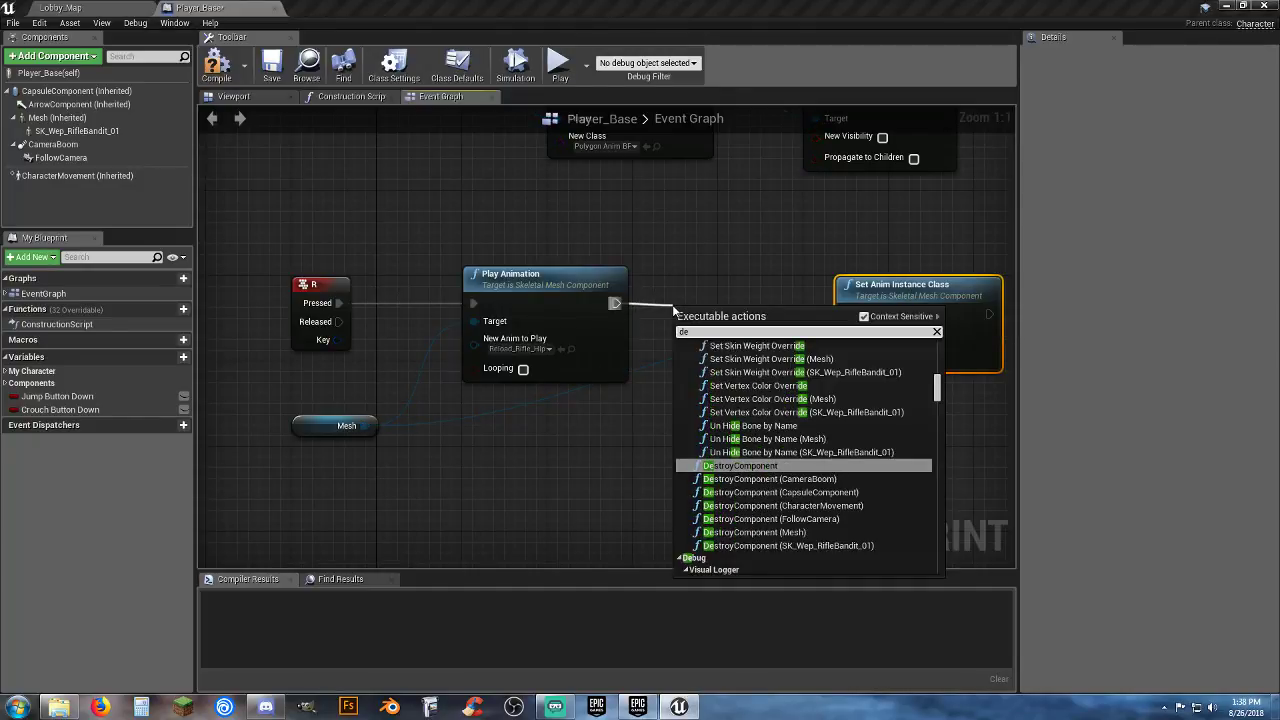
text(lay)
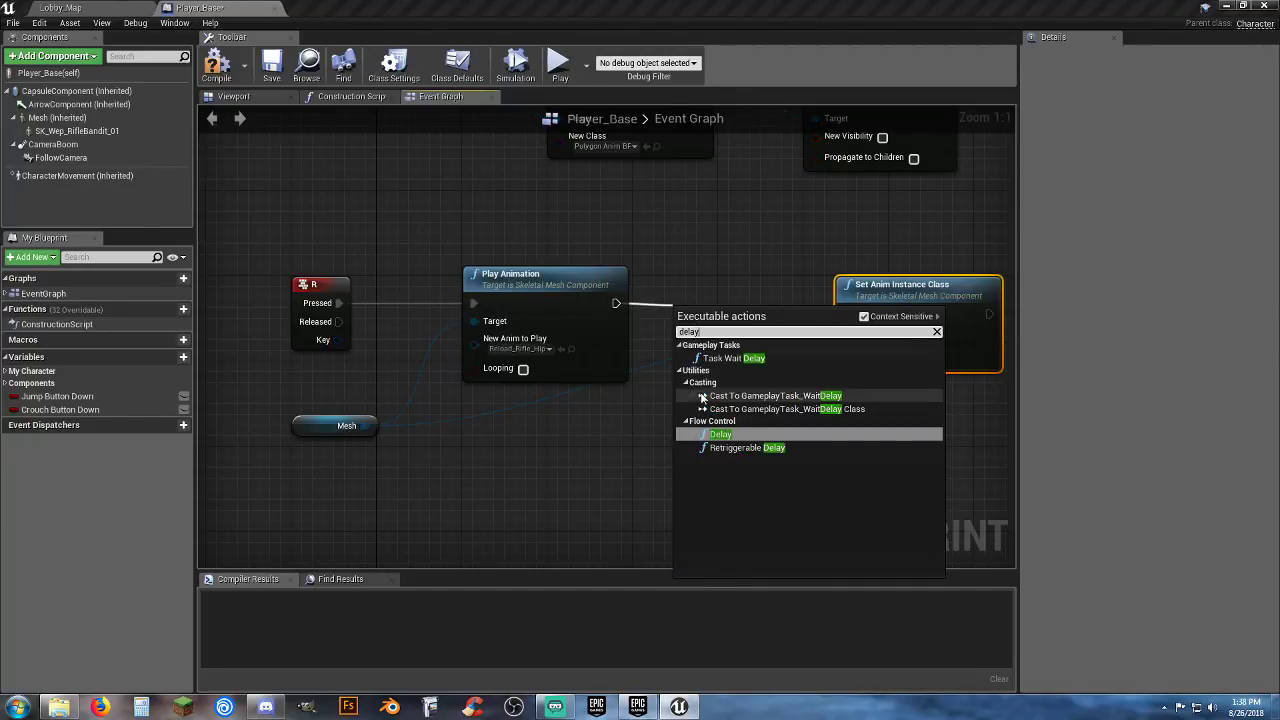
click(720, 435)
drag(709, 312, 699, 281)
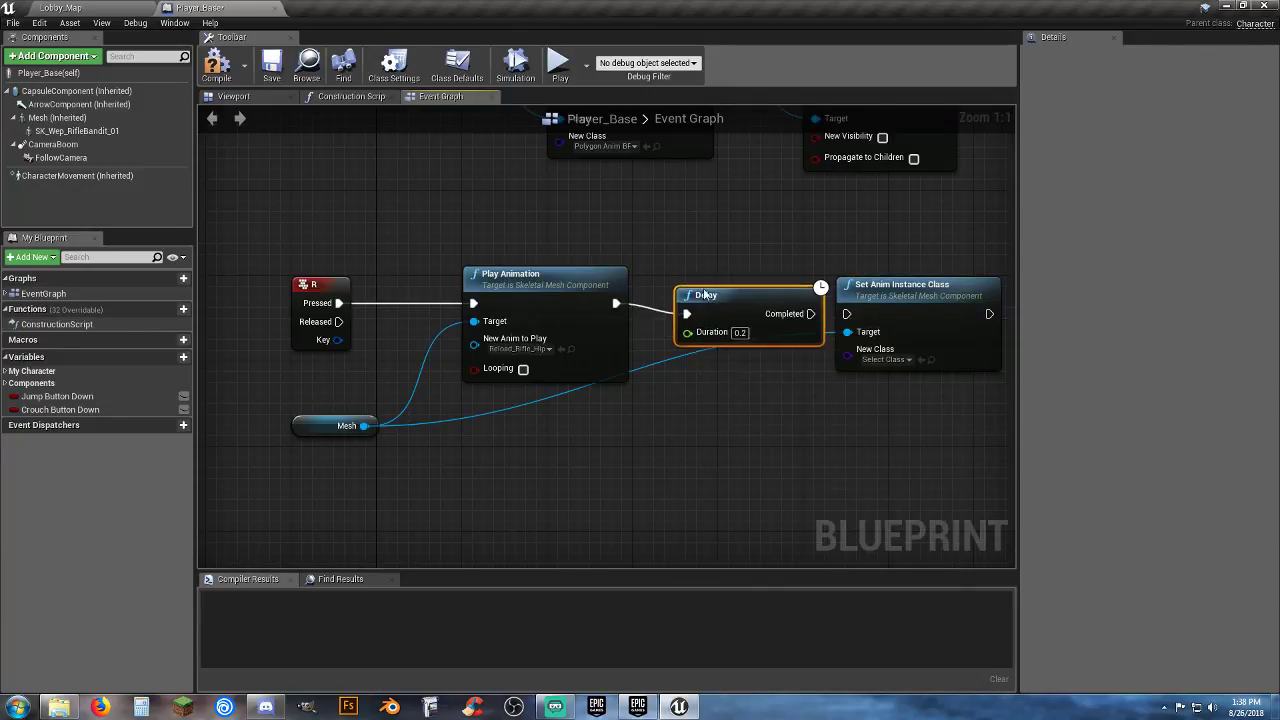
click(730, 321)
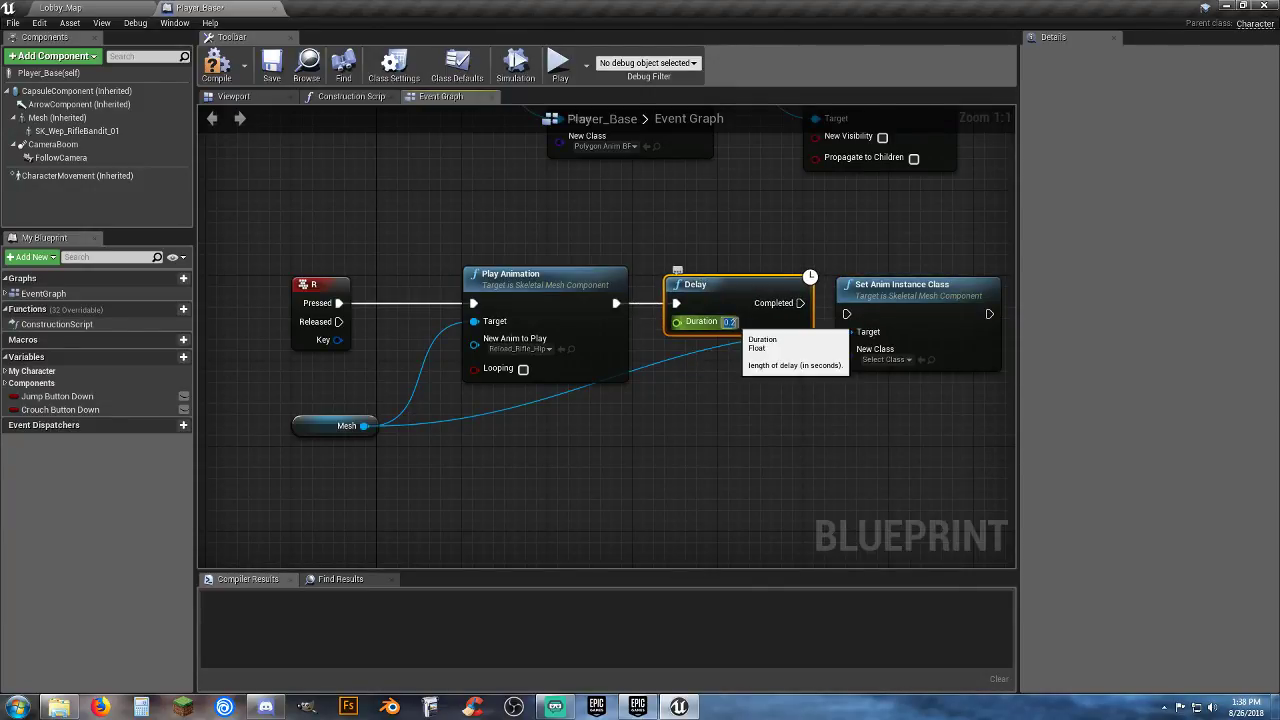
text(2.16)
Step: Connect the Delay's Completed output to the Set Anim Instance Class node and line the two nodes up
right_drag(735, 440, 554, 429)
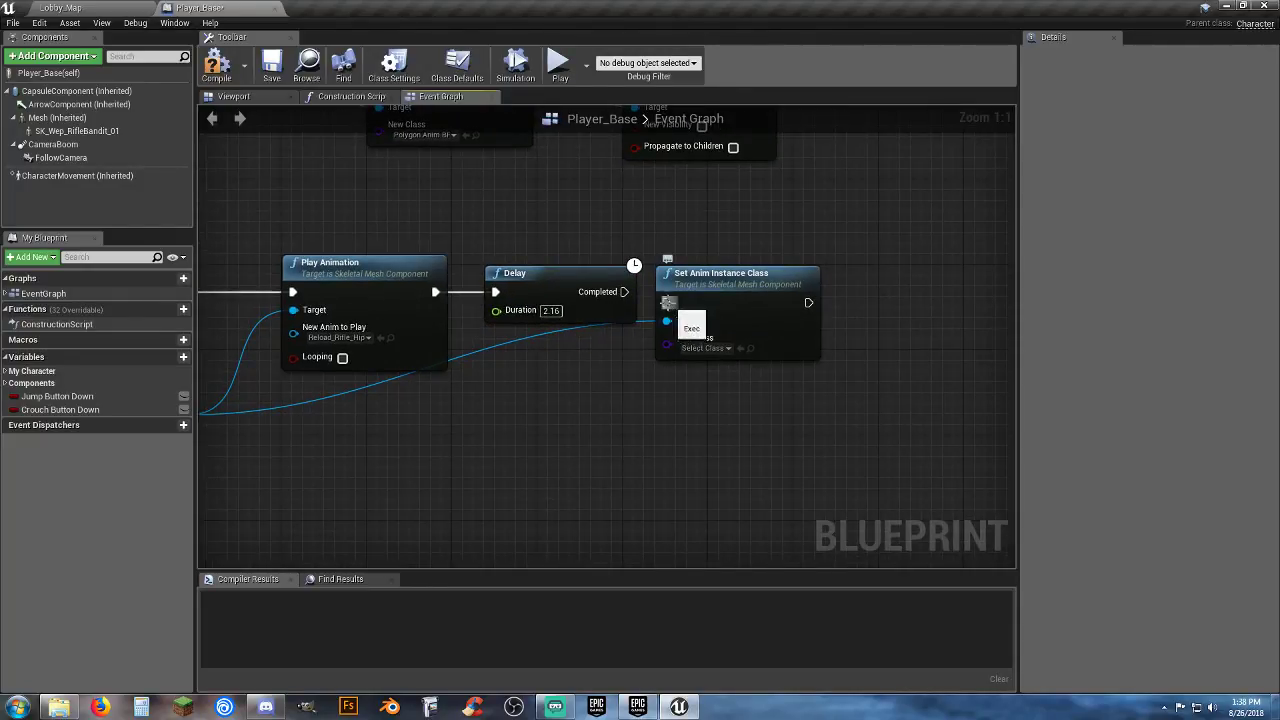
drag(668, 302, 625, 292)
drag(704, 285, 735, 275)
click(685, 429)
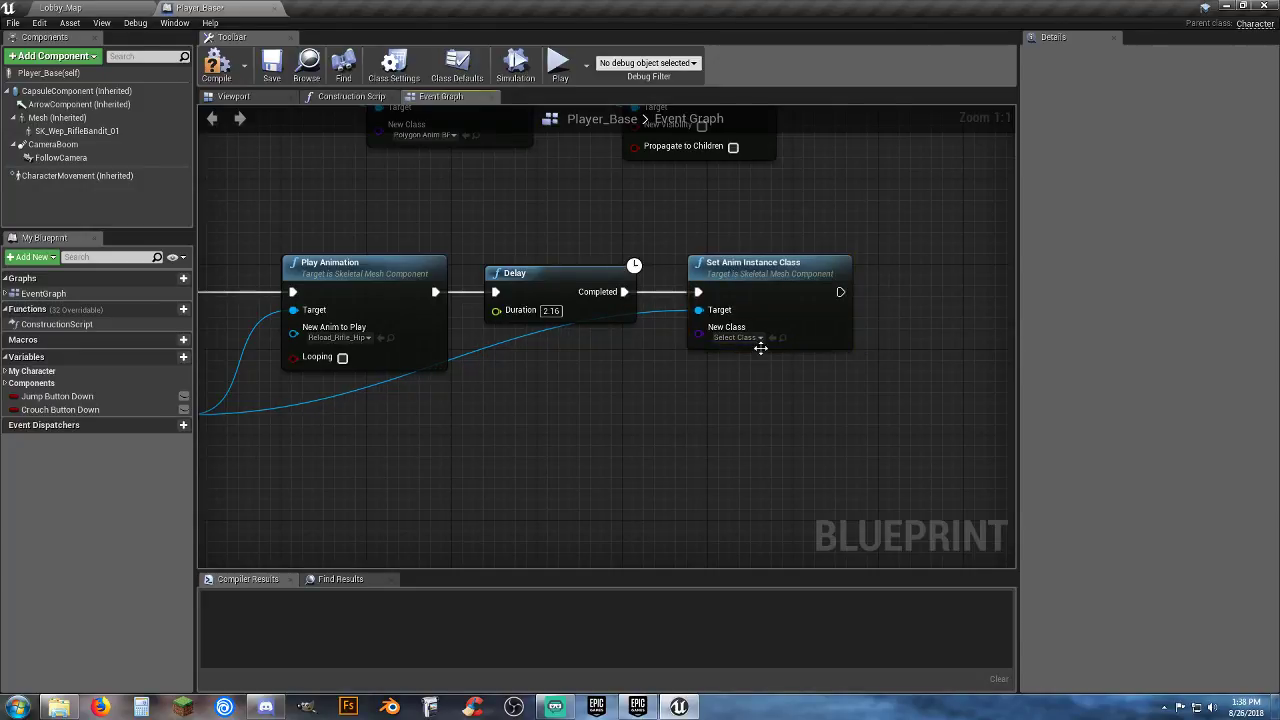
Step: Set the new class of the reload chain's Set Anim Instance Class node to Poly_Rifle and compile the blueprint
click(758, 338)
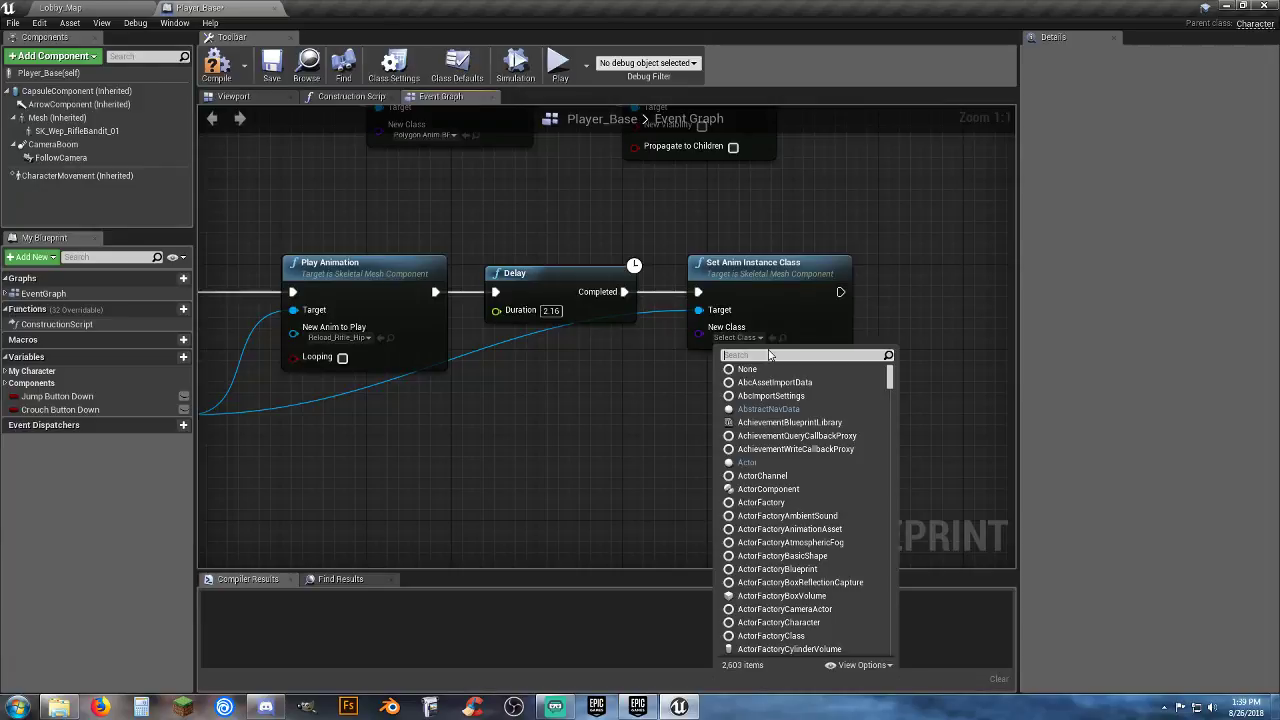
text(rifle)
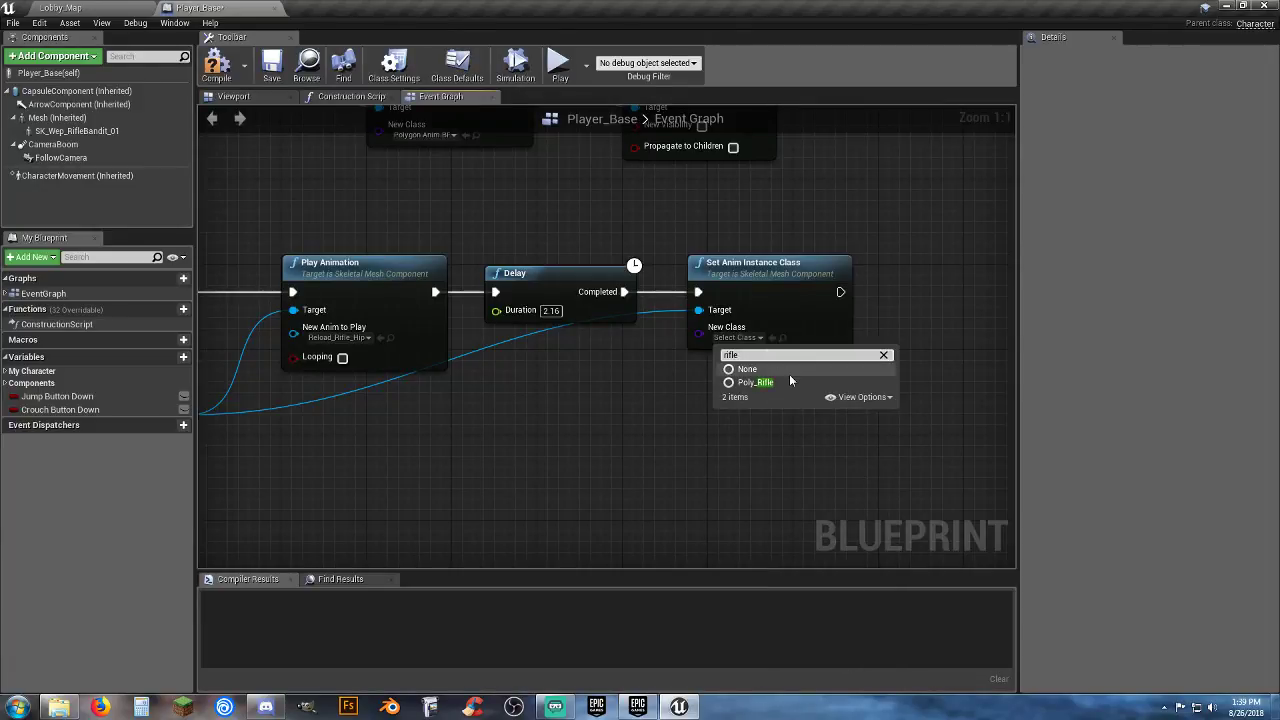
click(760, 382)
right_drag(520, 439, 613, 439)
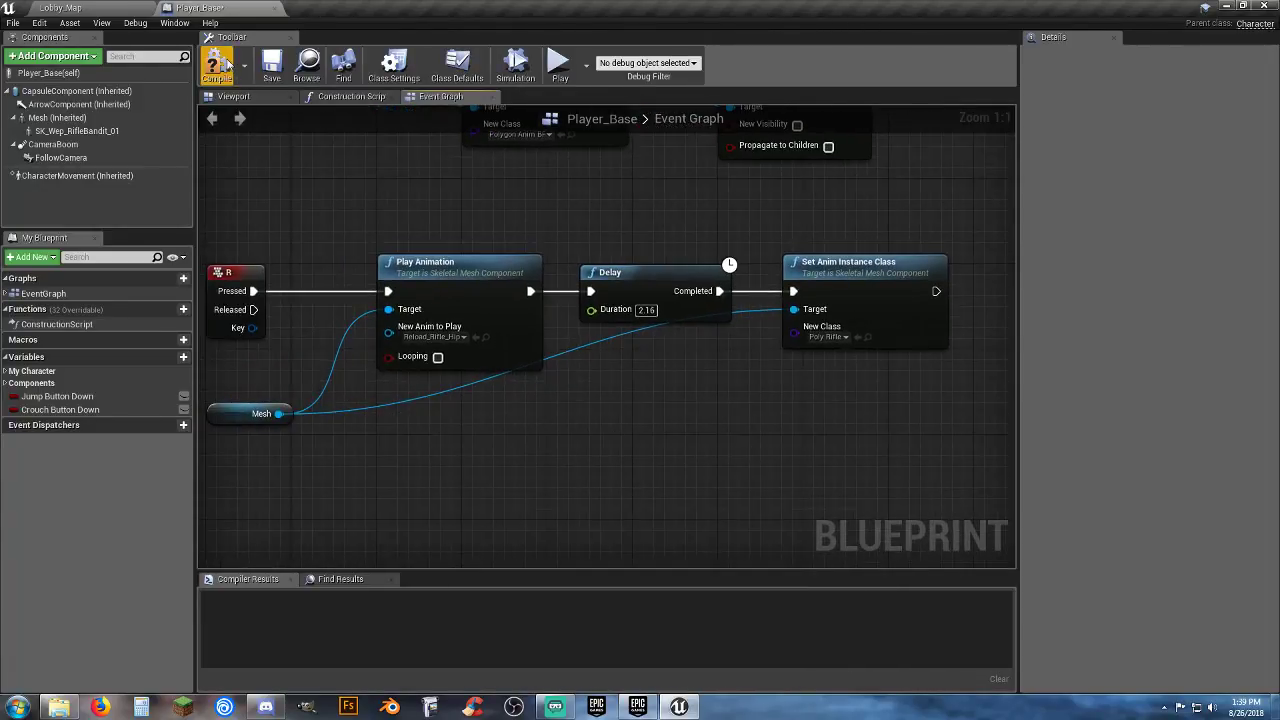
click(217, 66)
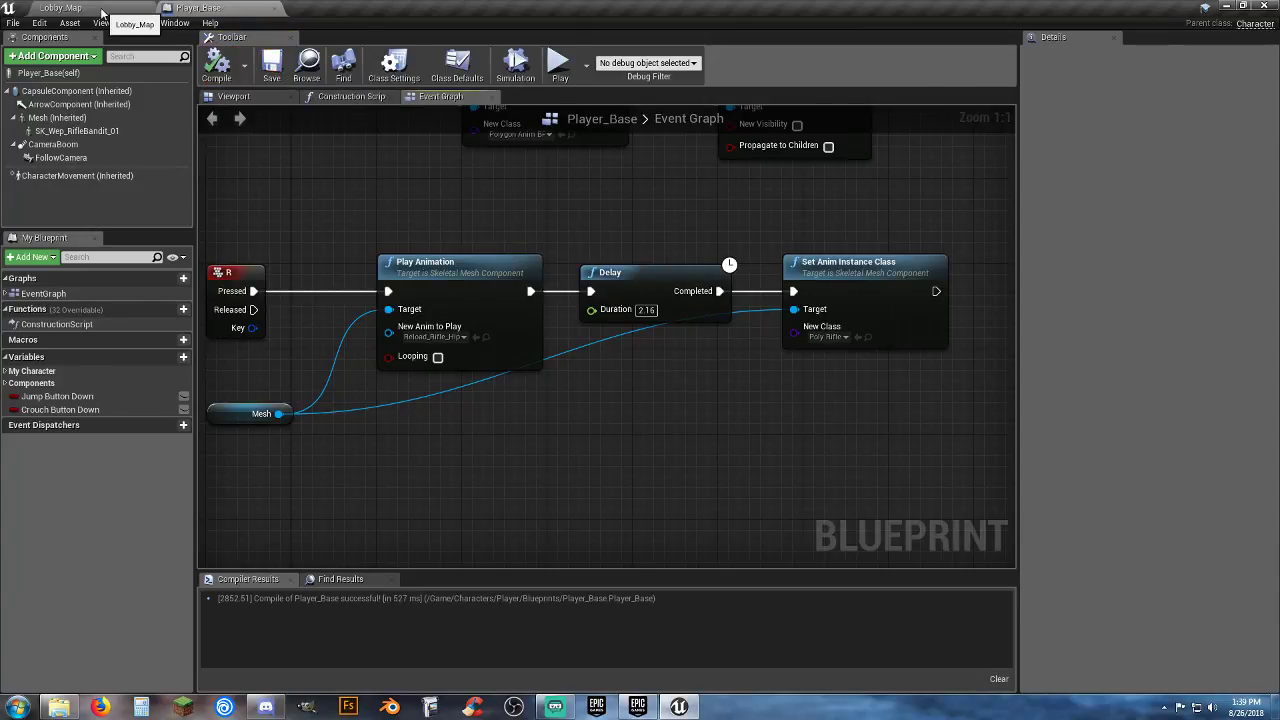
Step: Play-test Lobby_Map, moving the character and trying the weapon swap and reload, and end the session
click(60, 7)
click(644, 52)
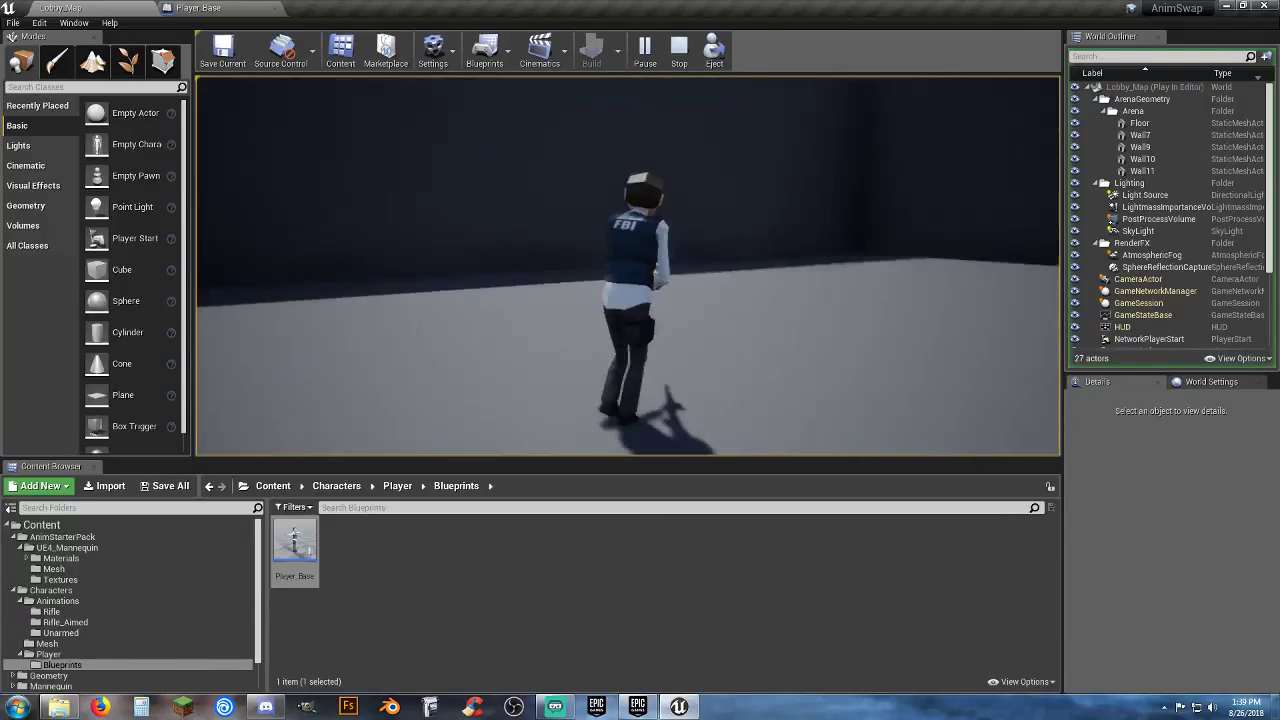
key(d)
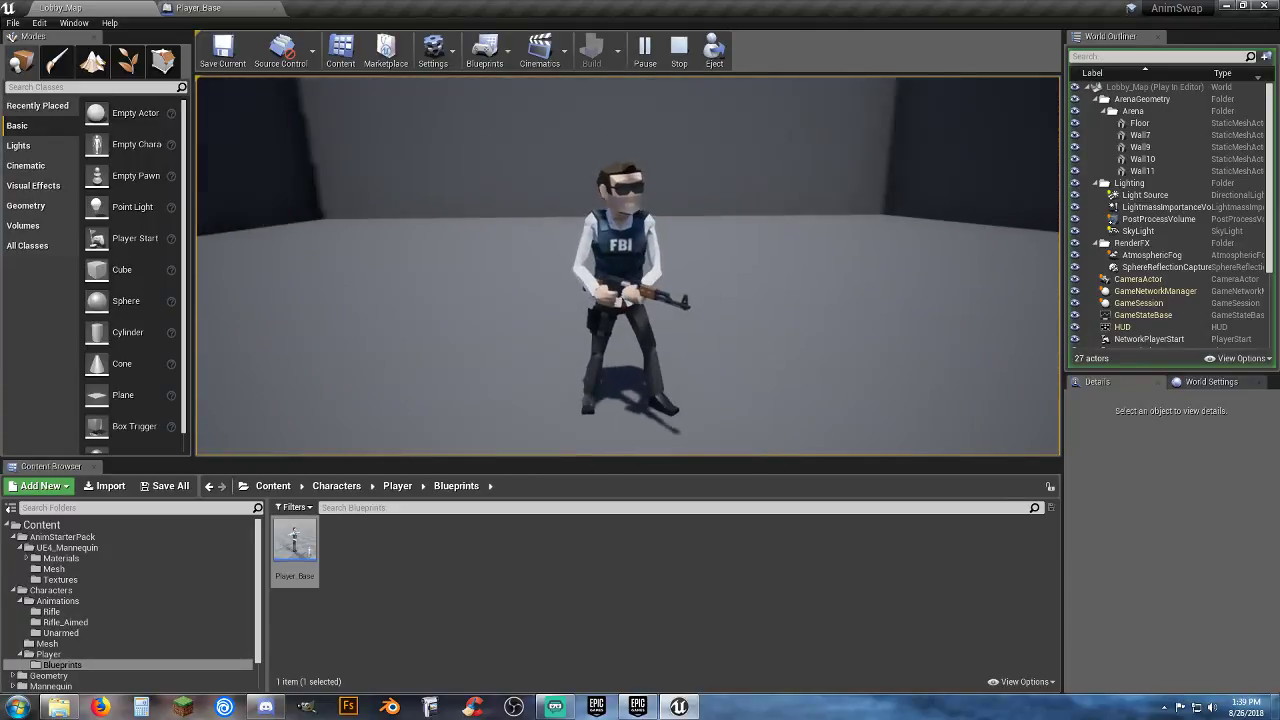
key(1)
key(w)
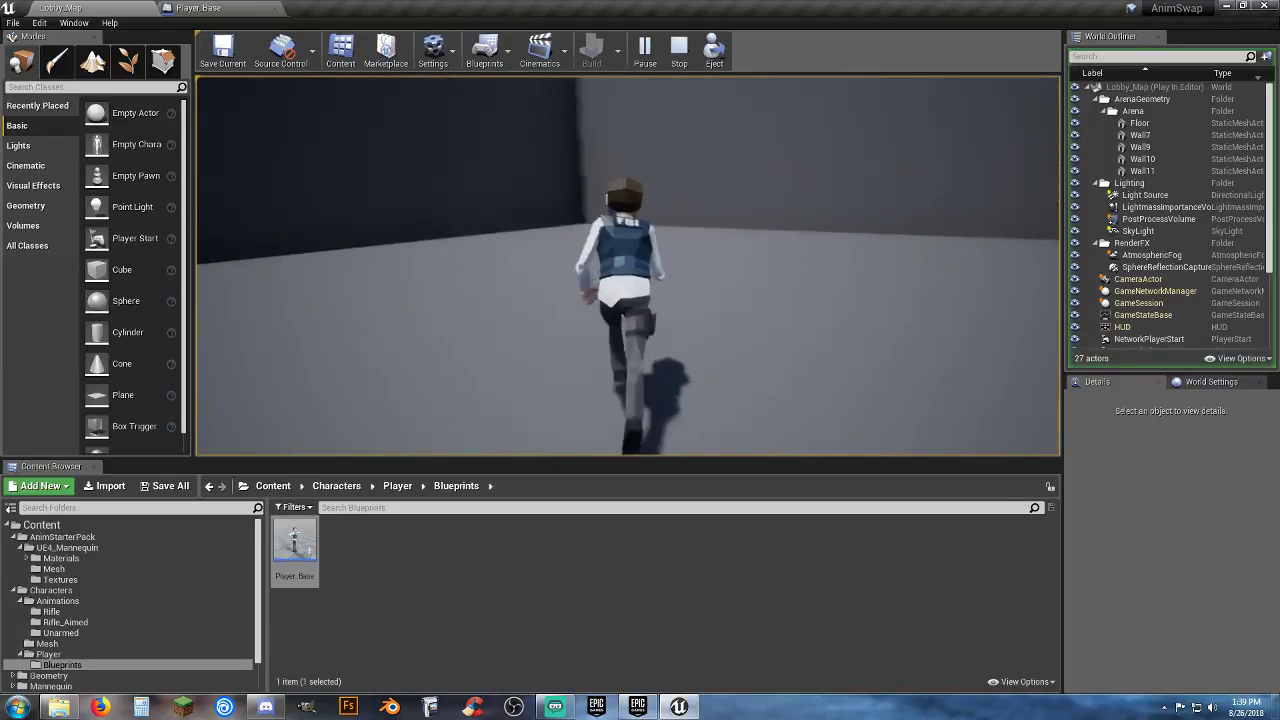
key(2)
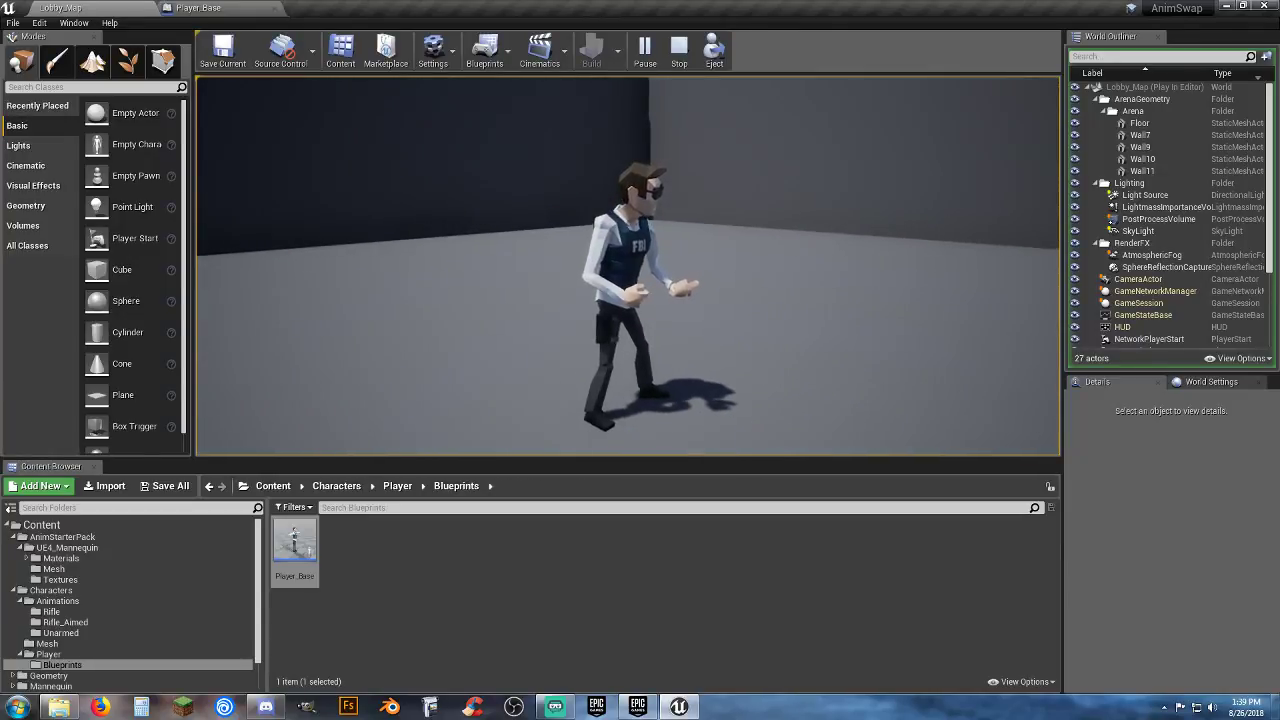
key(Escape)
Step: Create a Boolean variable named Combat Mode in the Player_Base blueprint
click(200, 7)
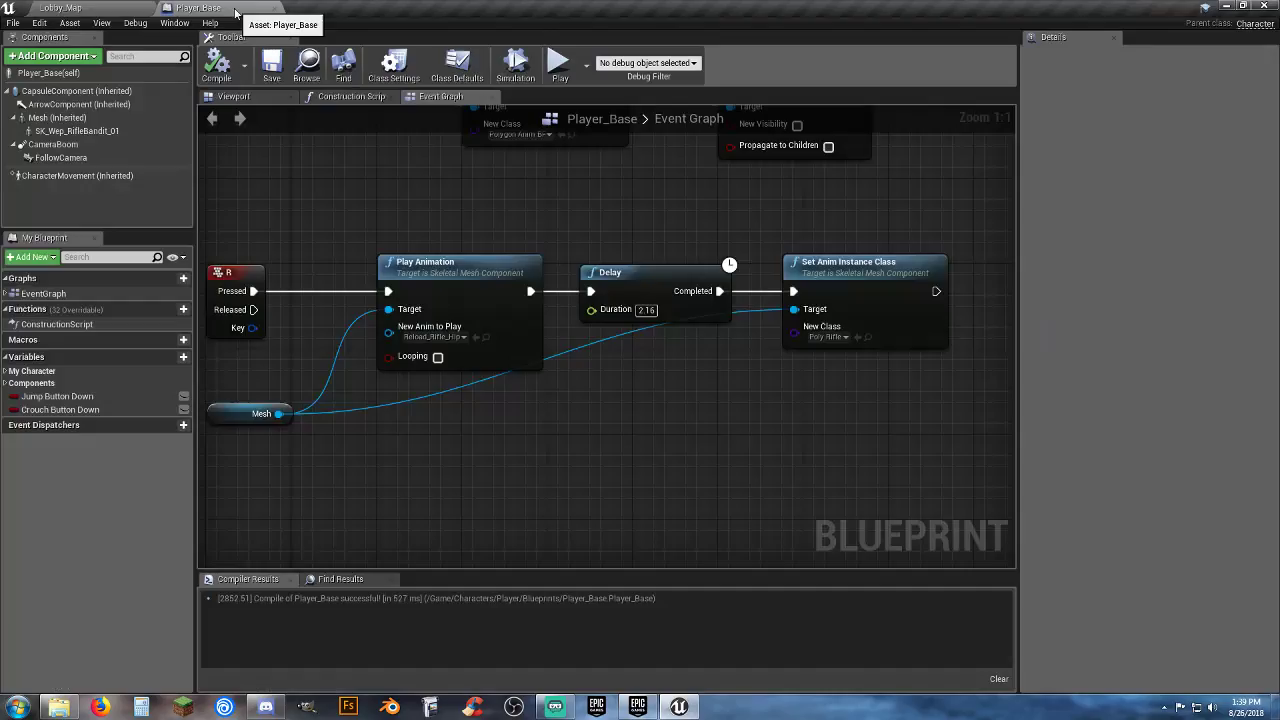
right_drag(482, 421, 566, 430)
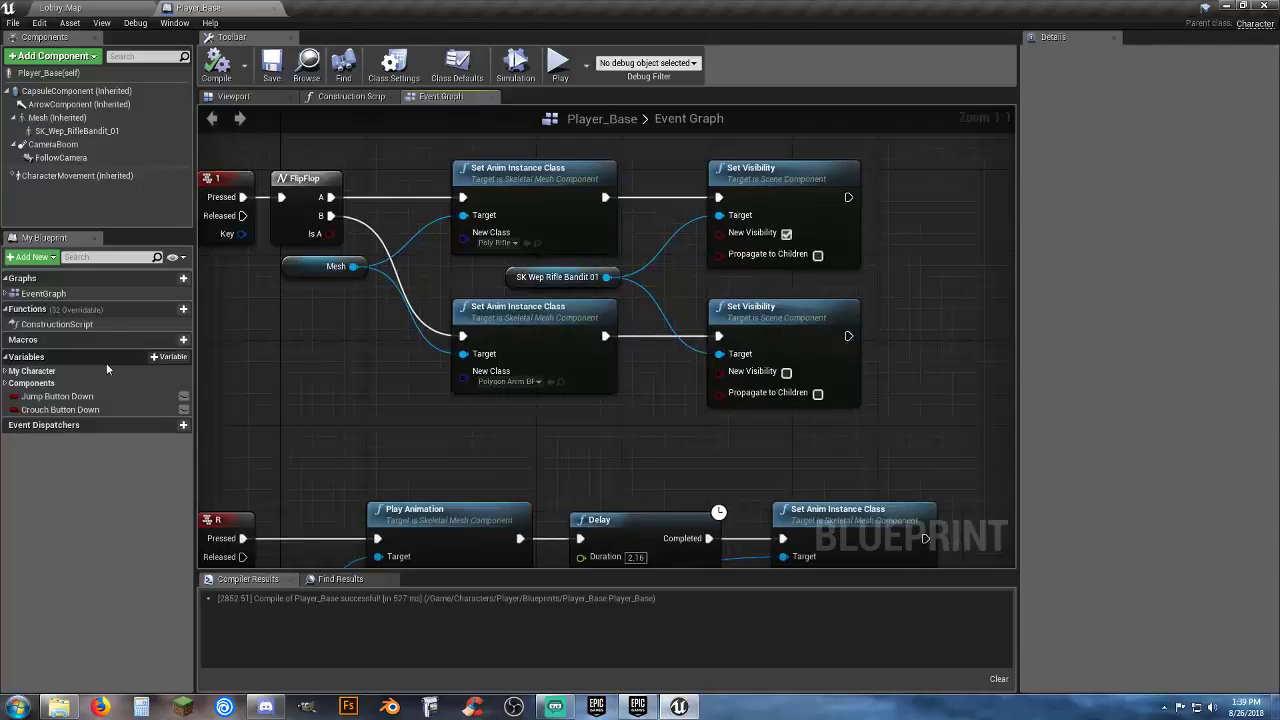
click(160, 358)
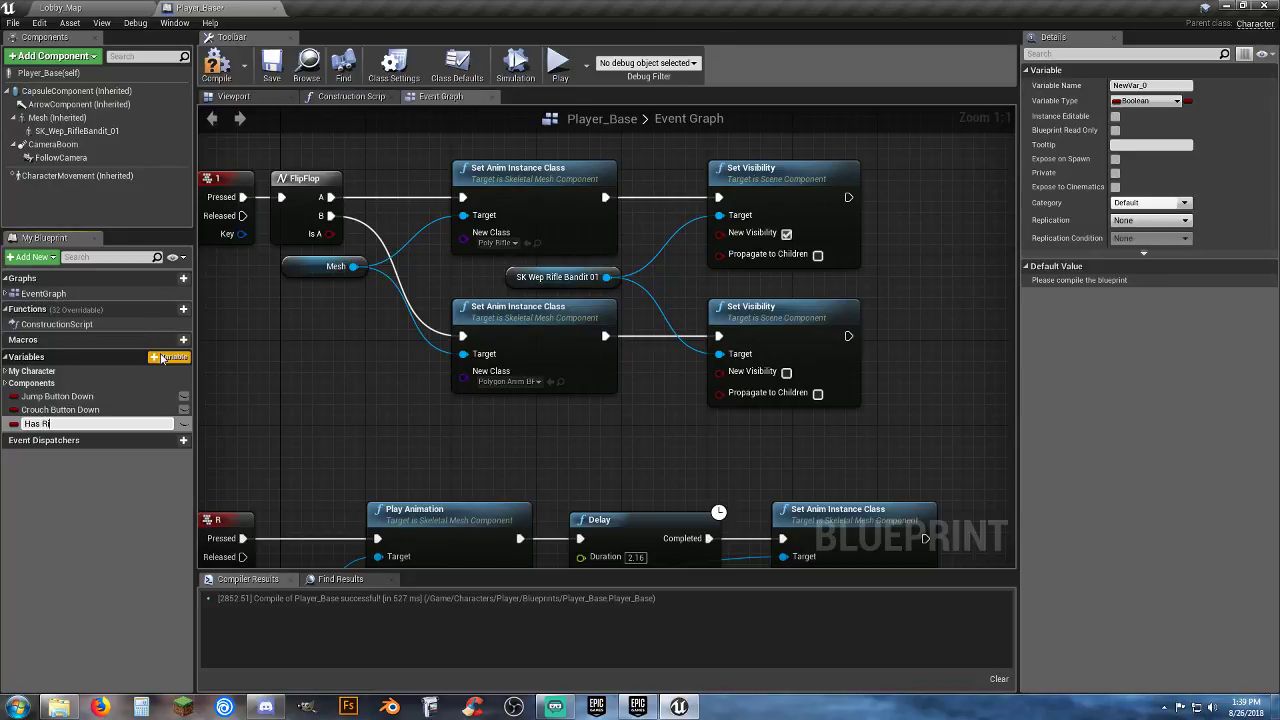
text(Ha)
key(BackSpace)
key(BackSpace)
text(C)
key(Return)
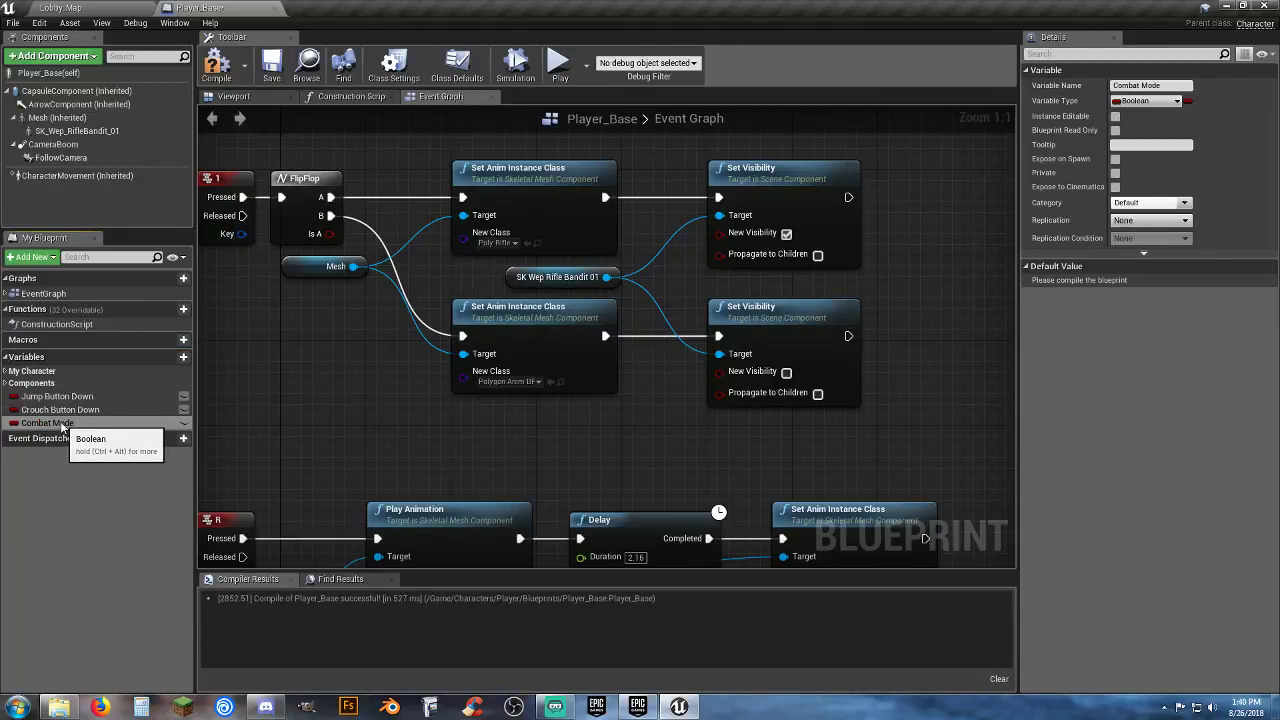
Step: Add a Set Combat Mode node connected to the output of the upper Set Visibility node and align it
drag(62, 423, 941, 206)
click(965, 228)
right_drag(911, 317, 683, 354)
drag(729, 258, 620, 235)
drag(752, 252, 742, 231)
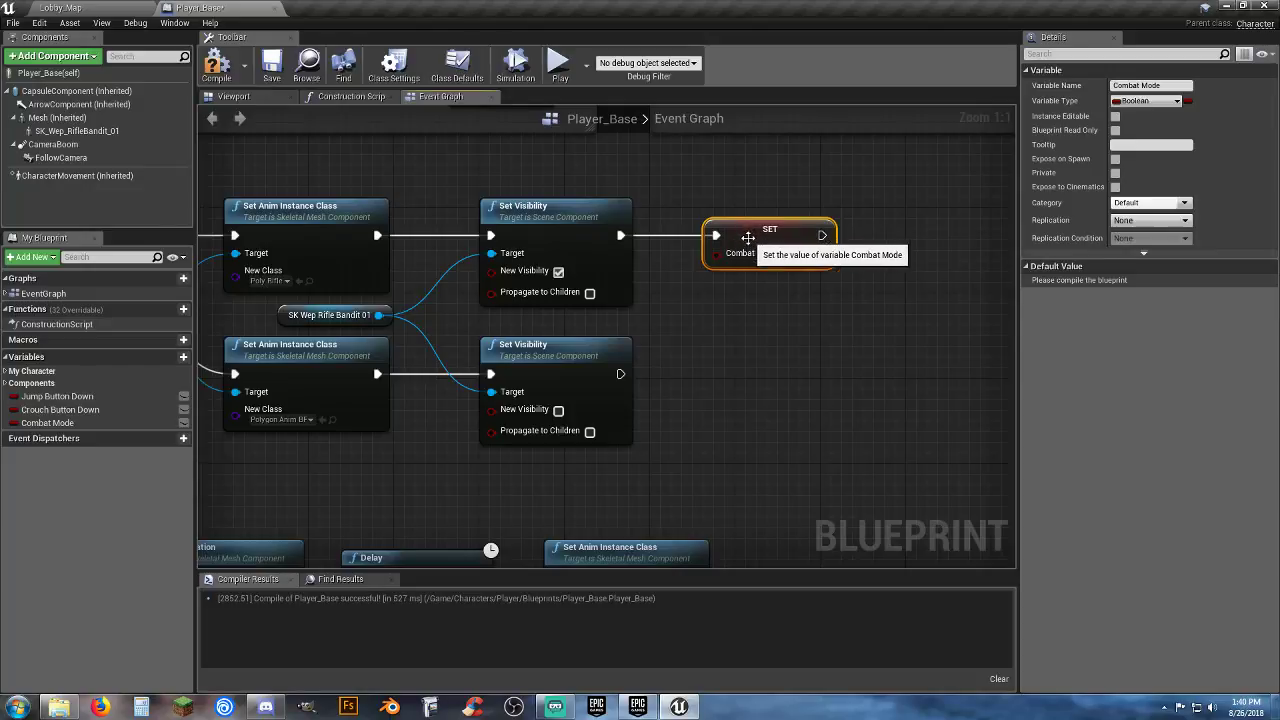
Step: Paste a second Set Combat Mode node and connect it to the output of the lower Set Visibility node
click(746, 369)
key(ctrl+v)
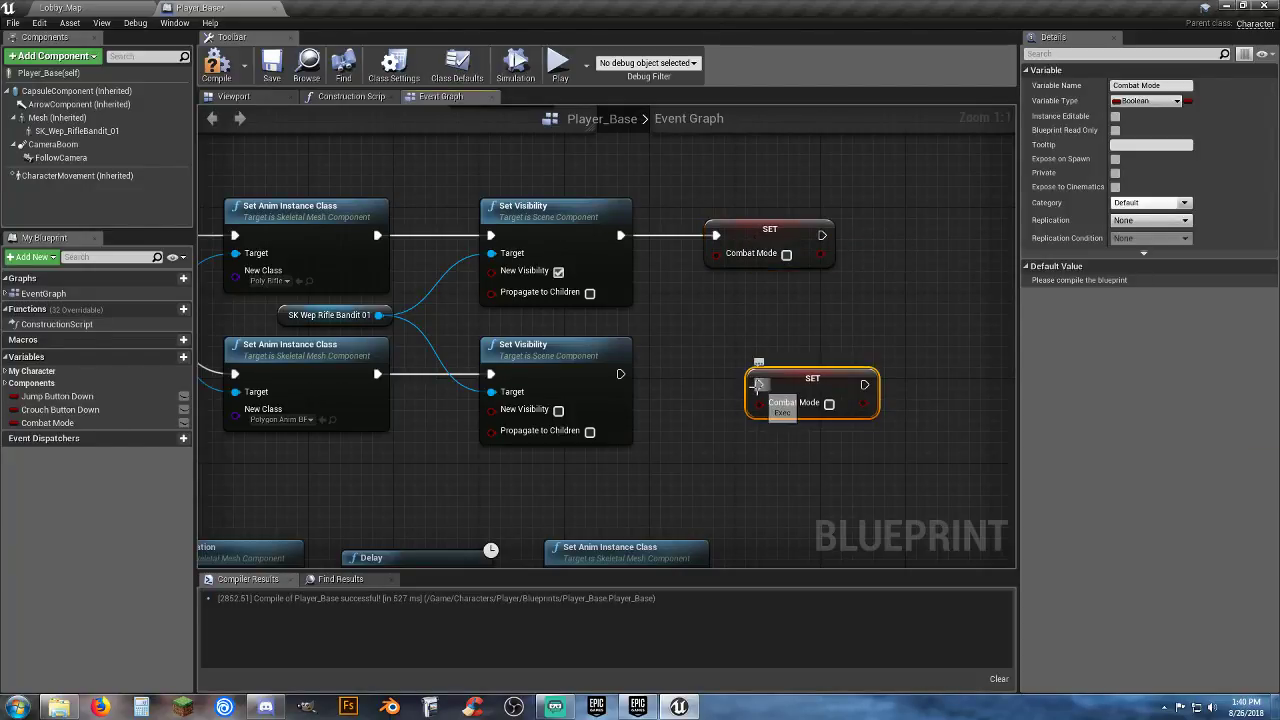
drag(758, 384, 703, 365)
Step: Move the upper Set Combat Mode node in line with the lower one and enable its Combat Mode value
drag(742, 232, 697, 233)
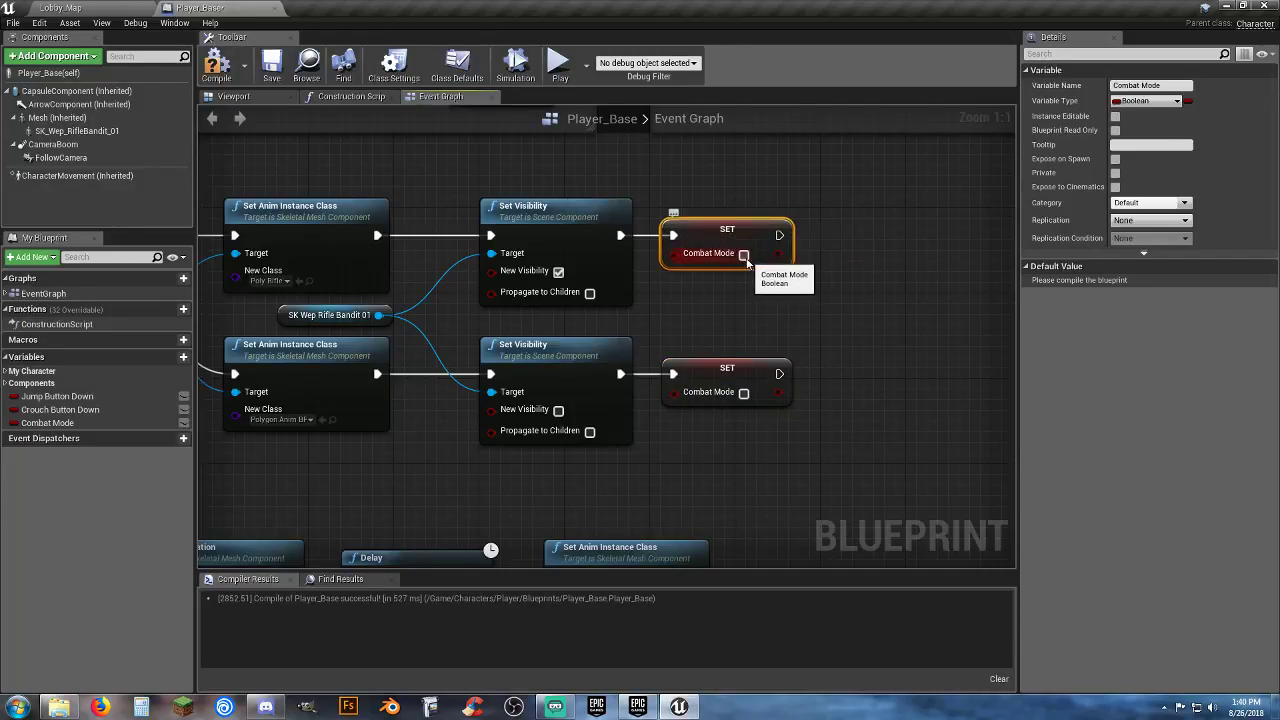
click(743, 254)
click(690, 333)
Step: Move the R key event farther from the Play Animation node to make room between them
right_drag(690, 338, 692, 182)
right_drag(486, 280, 638, 293)
drag(570, 282, 315, 283)
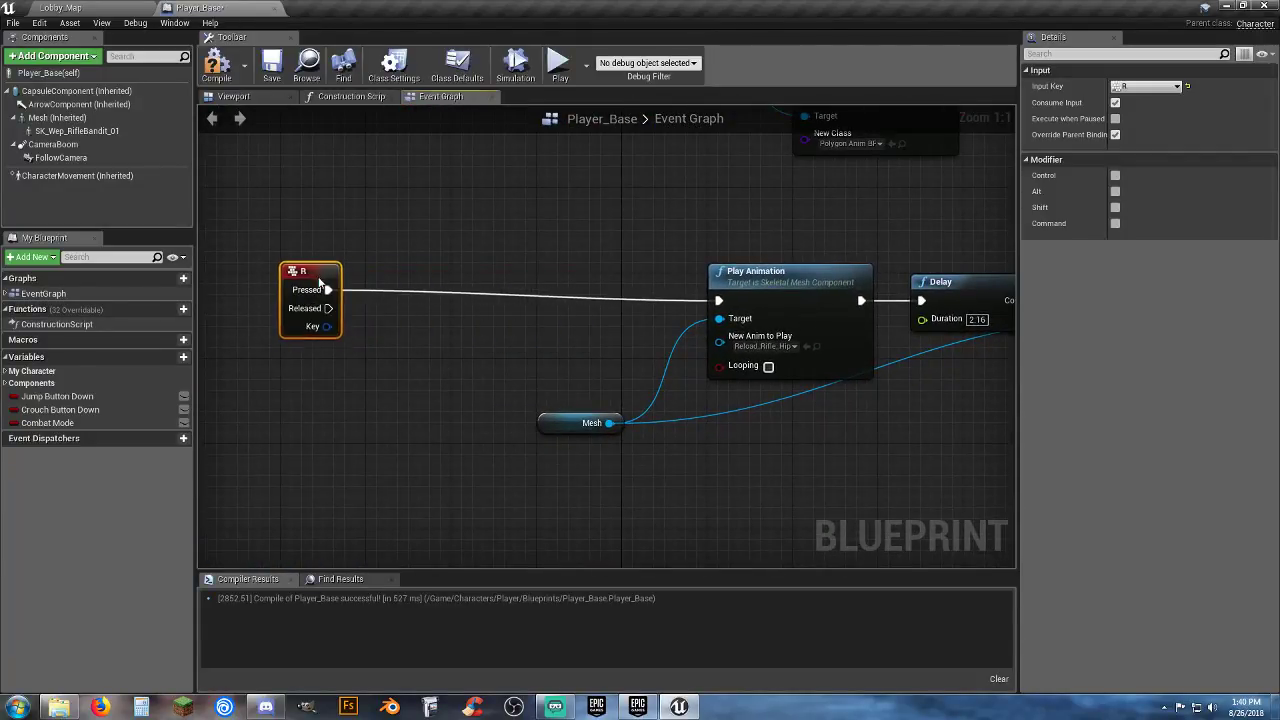
click(419, 341)
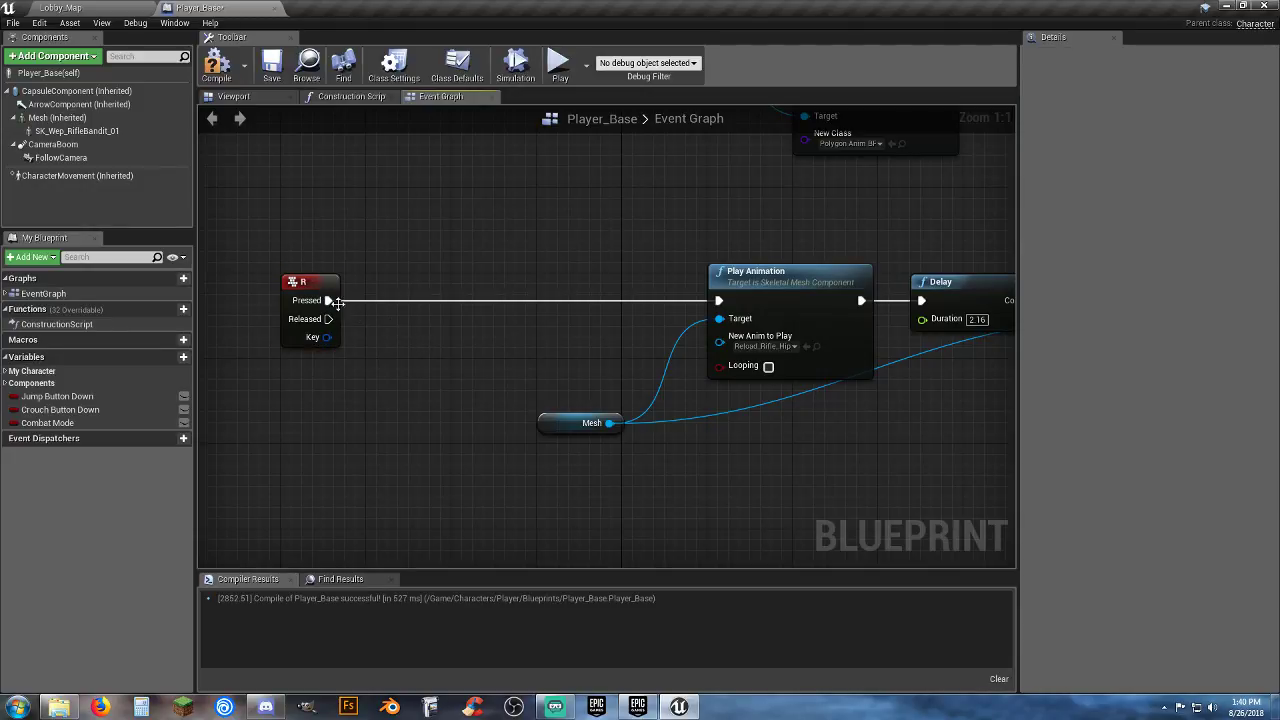
Step: Insert a Branch node between the R key event's Pressed output and Play Animation, and arrange the event and Branch in line
drag(330, 301, 473, 300)
text(branc)
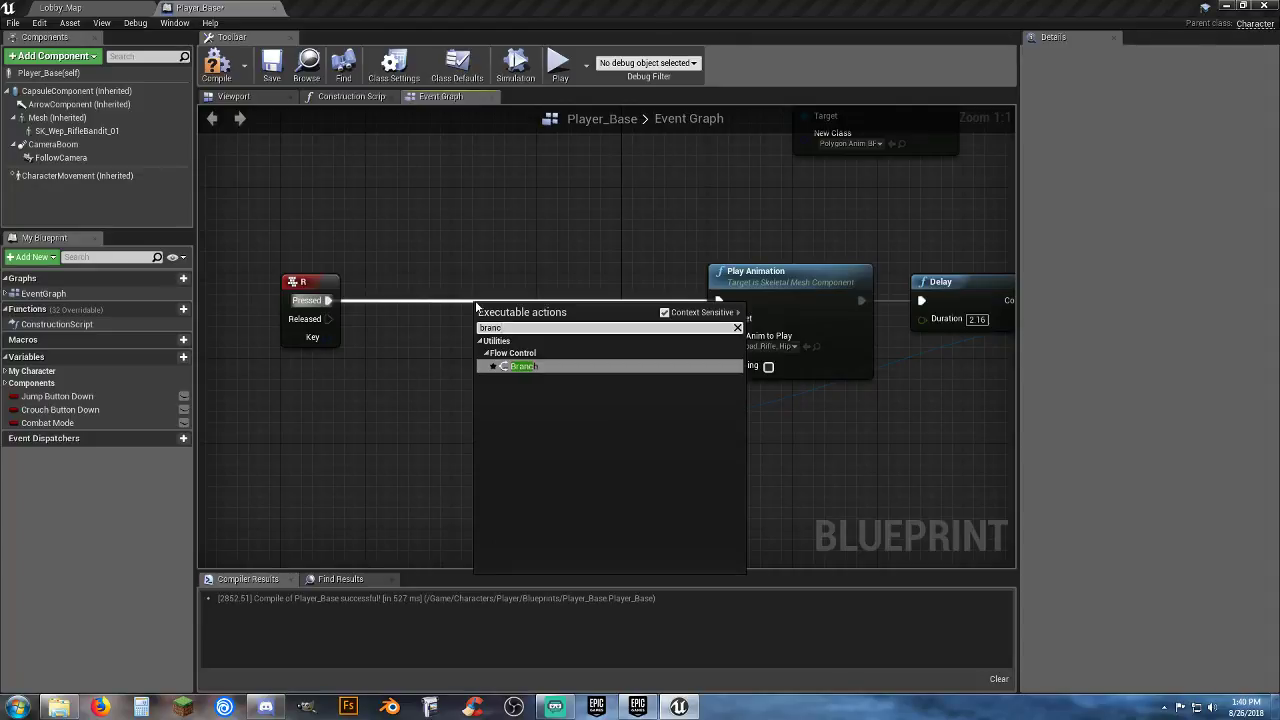
text(h)
key(Return)
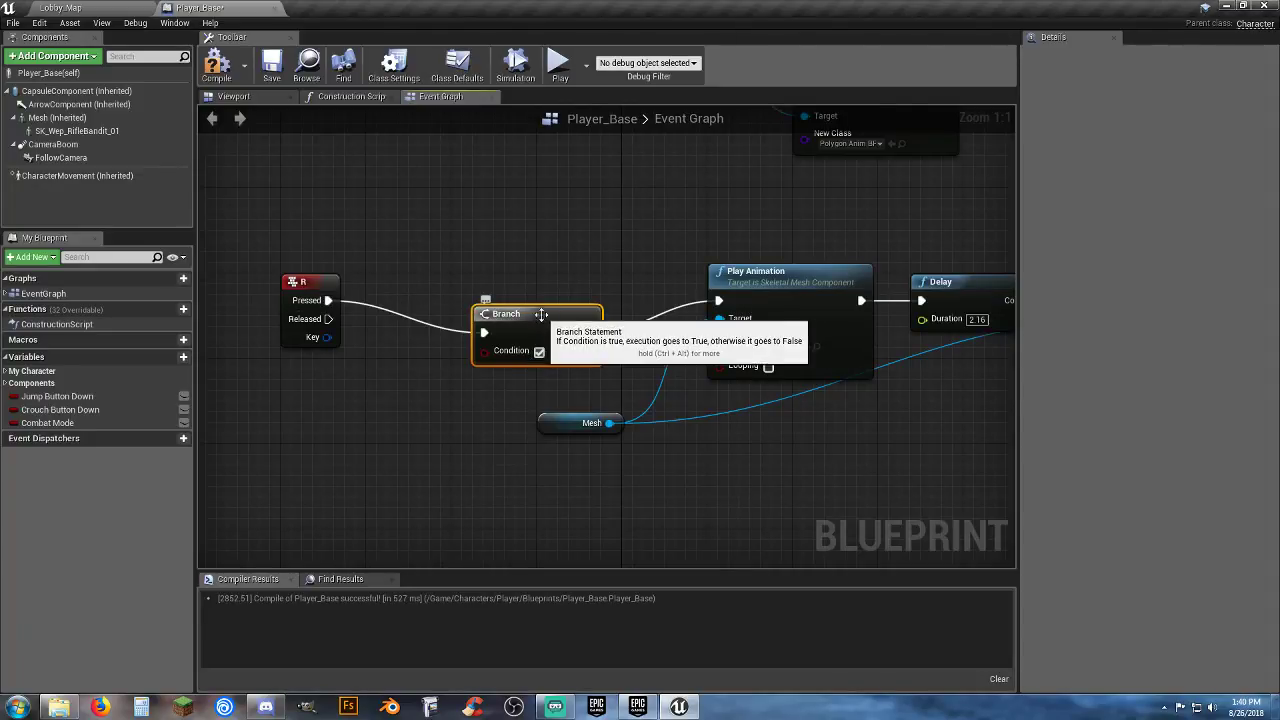
drag(540, 314, 593, 282)
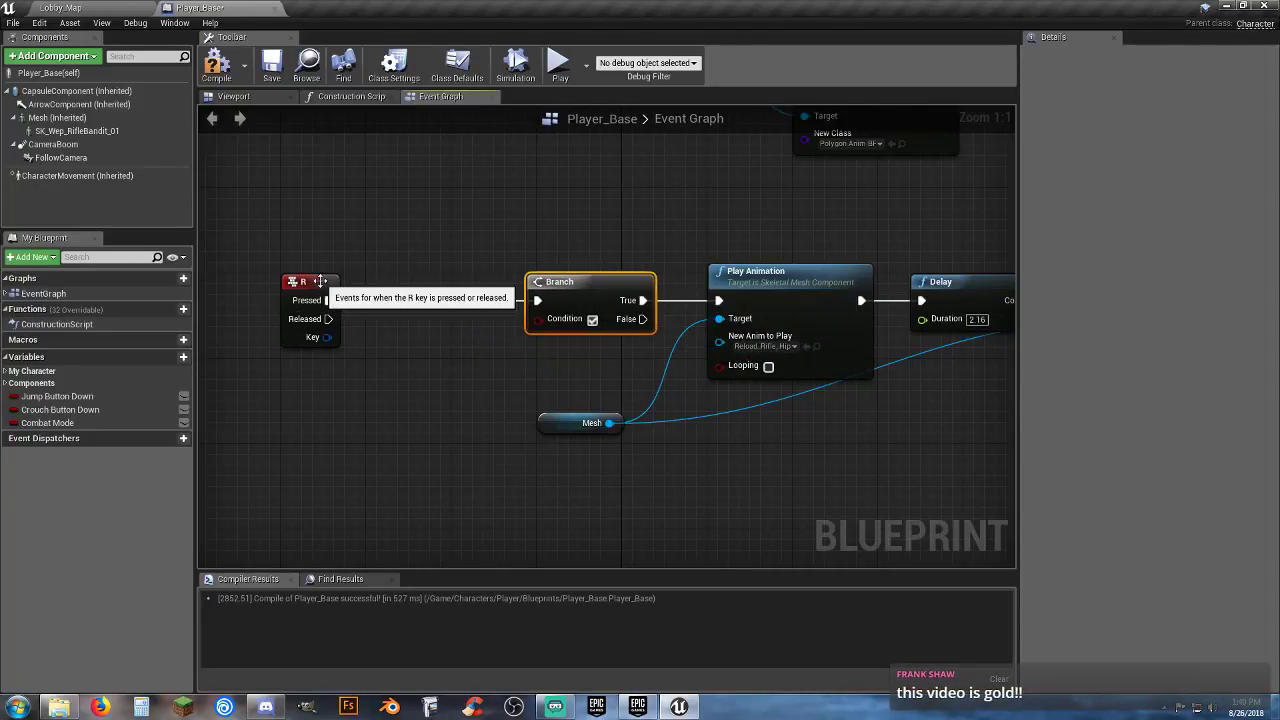
drag(320, 281, 405, 281)
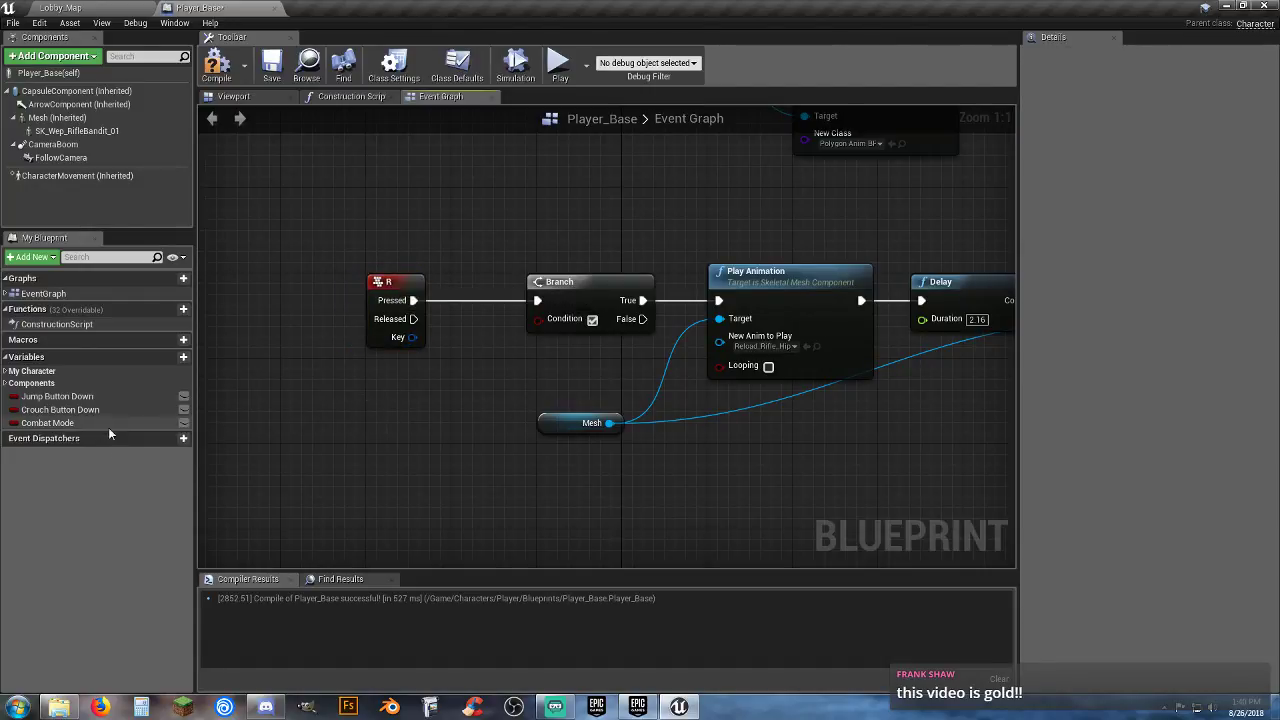
Step: Connect the Combat Mode variable to the Branch node's Condition and place its getter beneath the R key event
drag(47, 423, 536, 323)
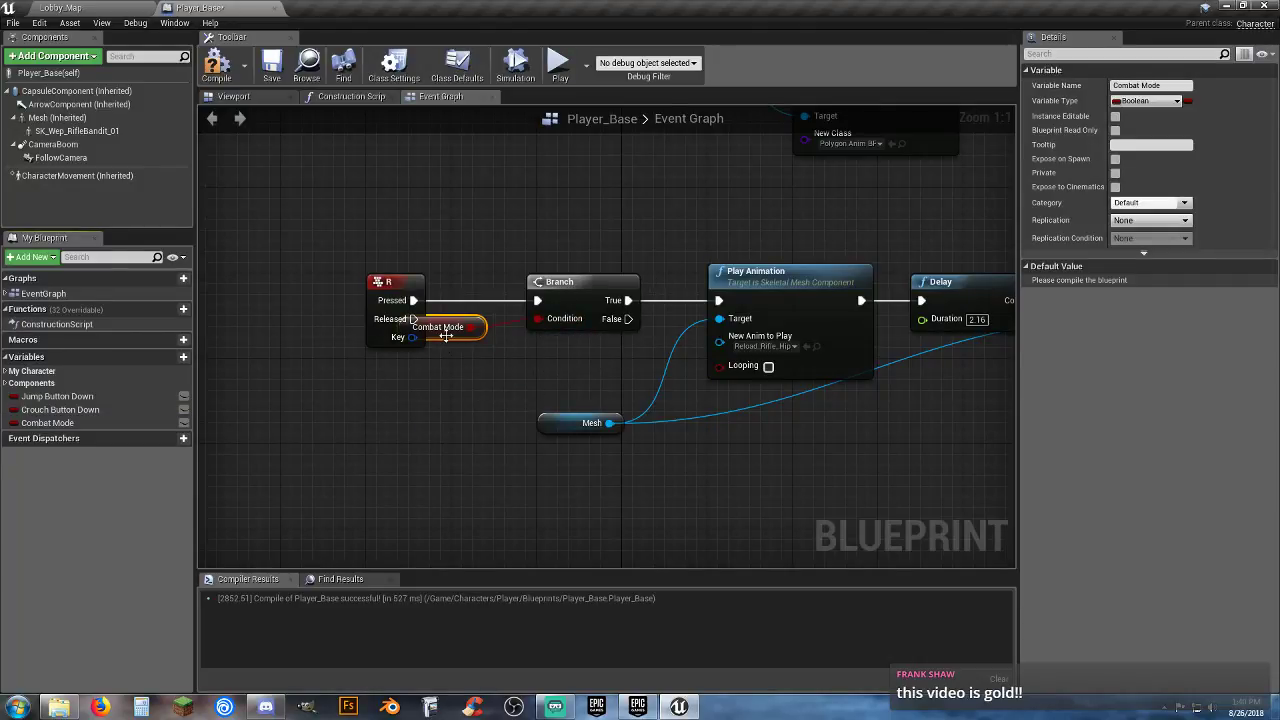
drag(445, 334, 416, 378)
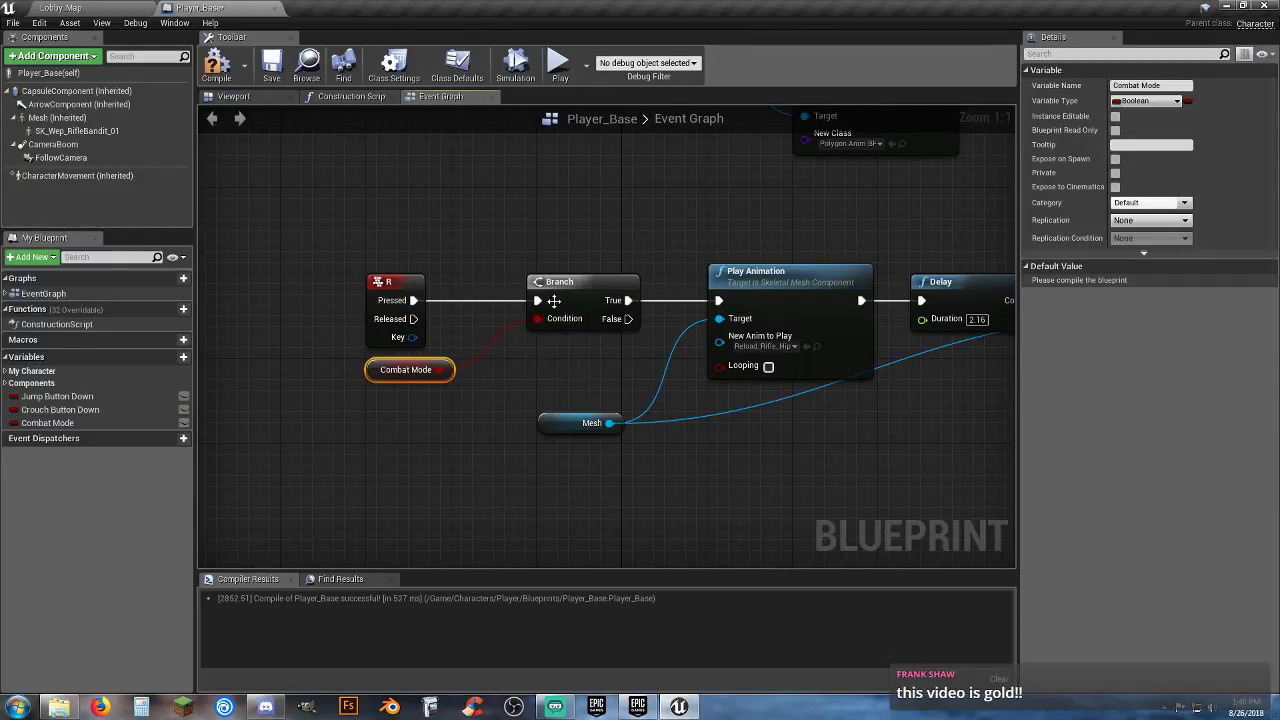
click(542, 370)
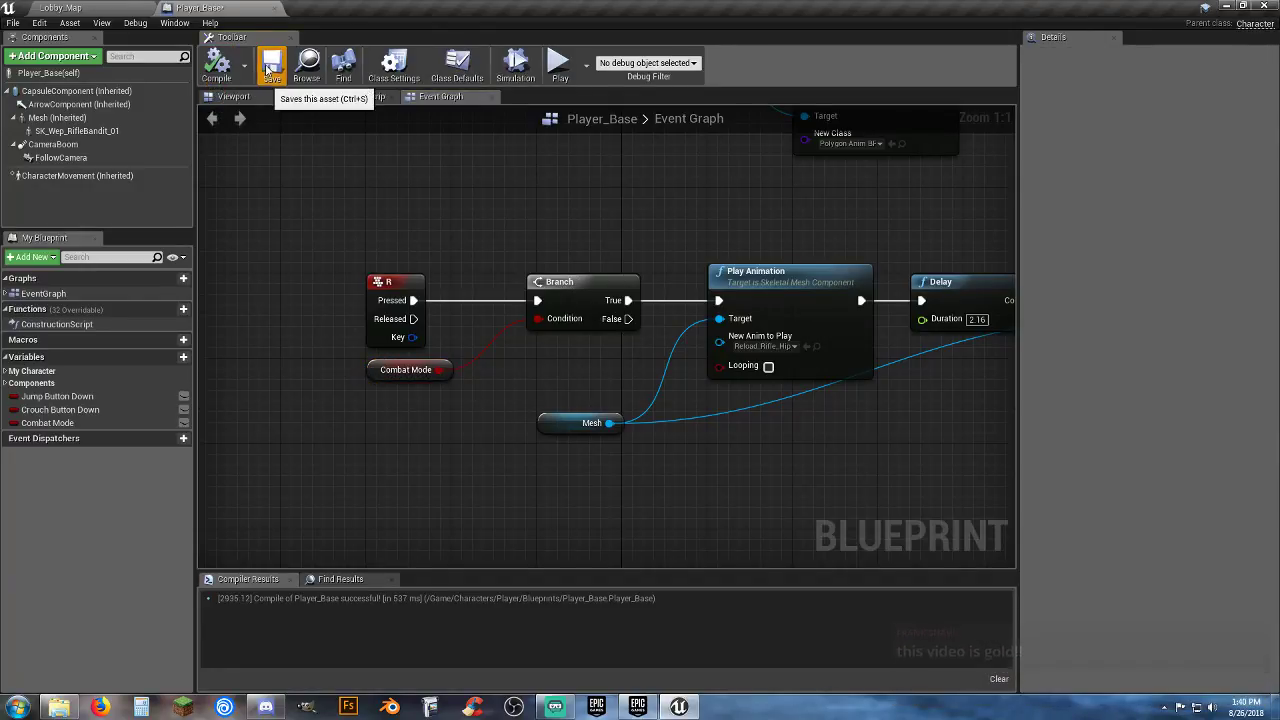
Step: Play Lobby_Map and test the character's movement while swapping between the rifle and unarmed animations
click(116, 10)
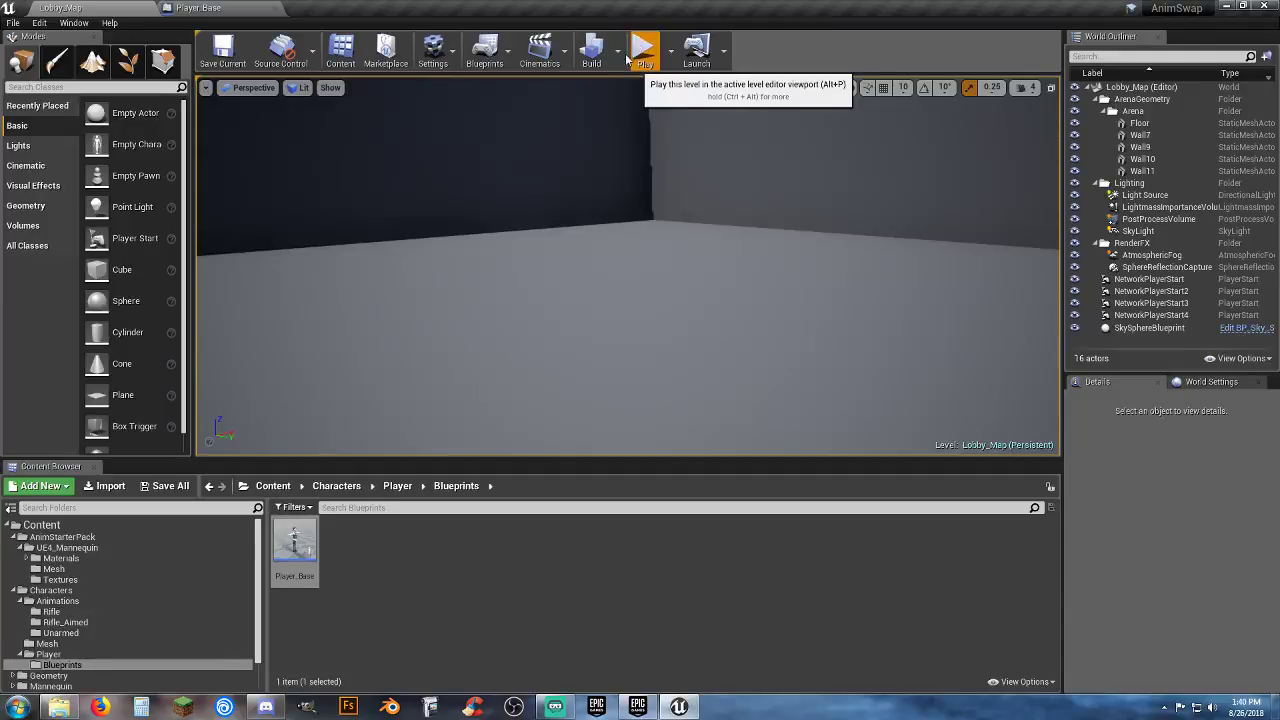
click(634, 44)
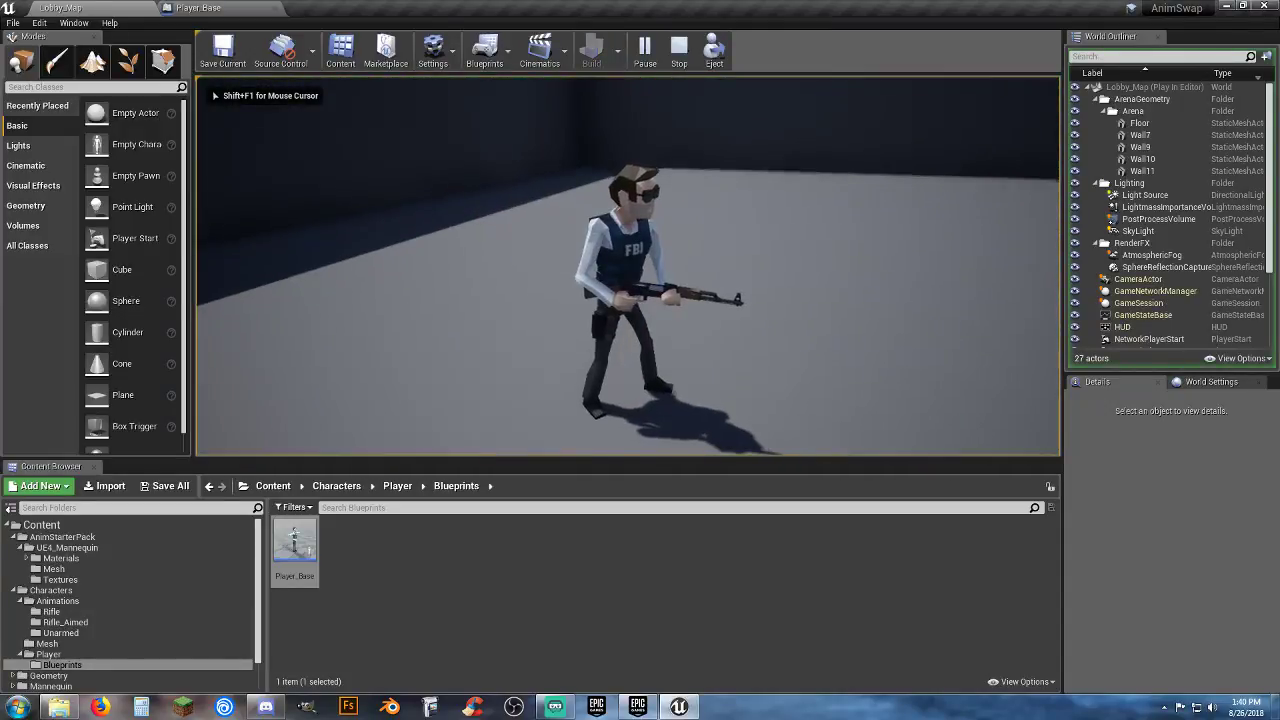
key(w)
key(a)
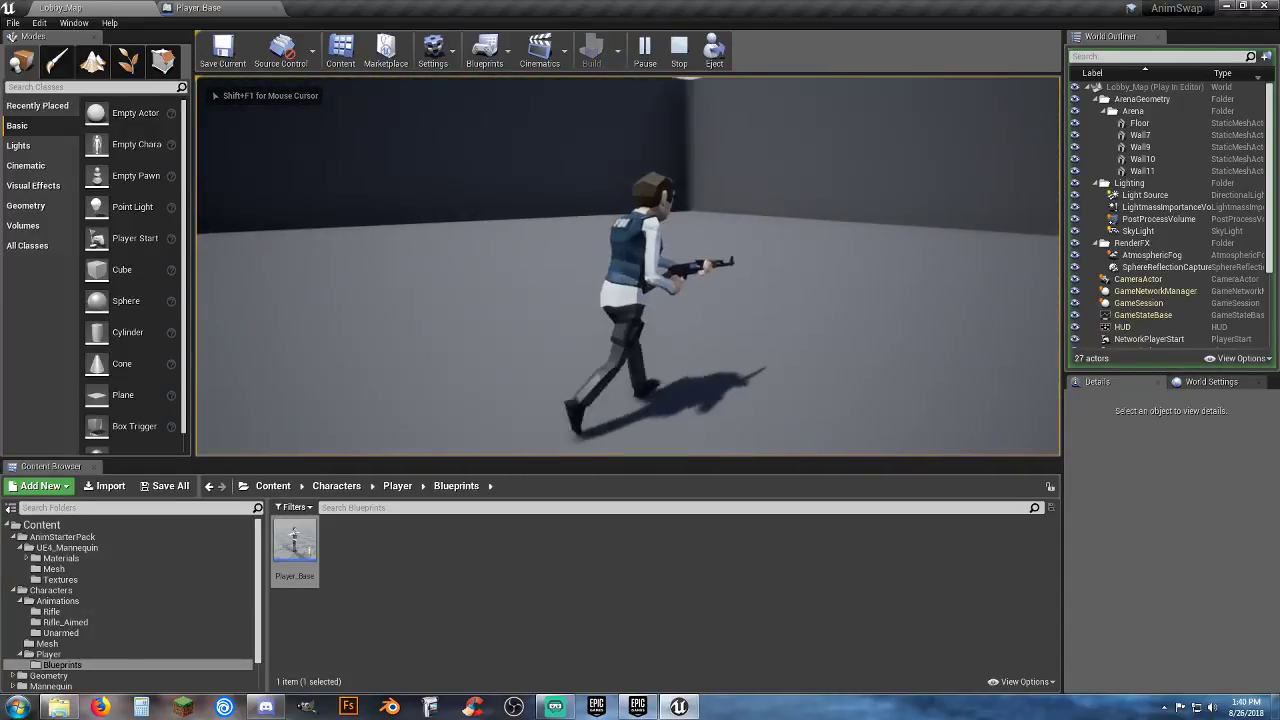
key(s)
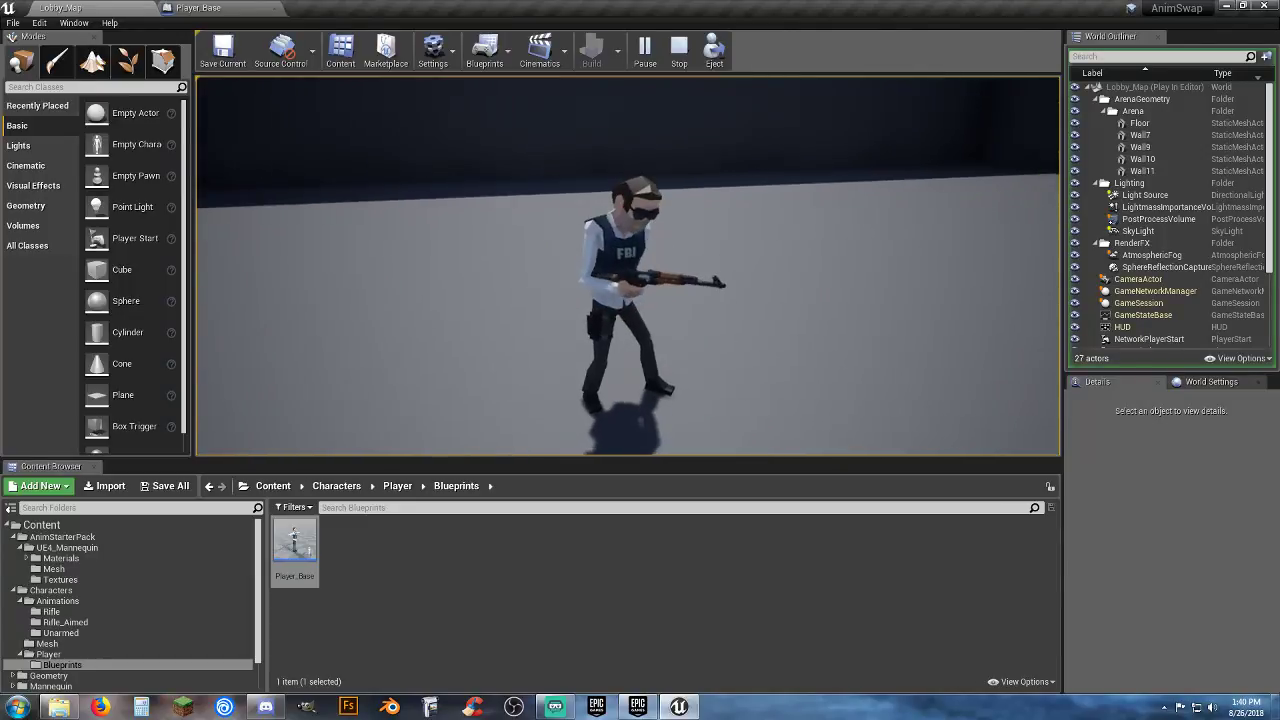
key(w)
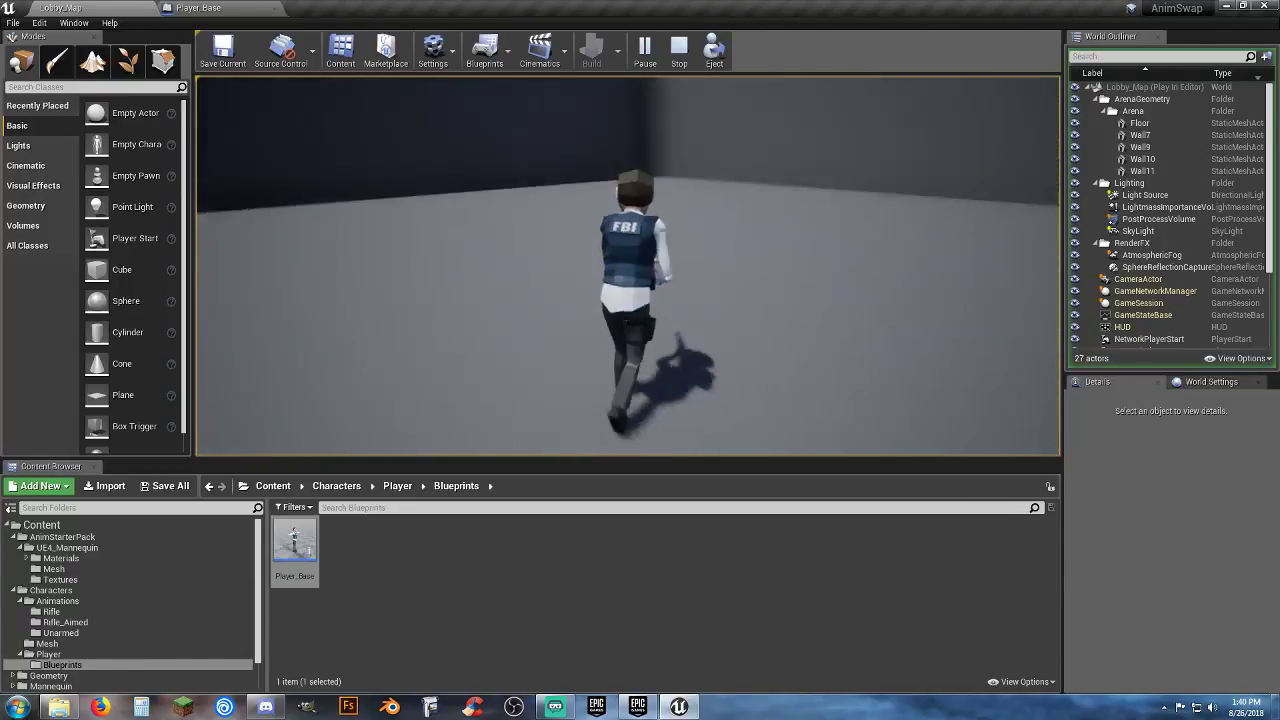
key(1)
key(2)
key(w)
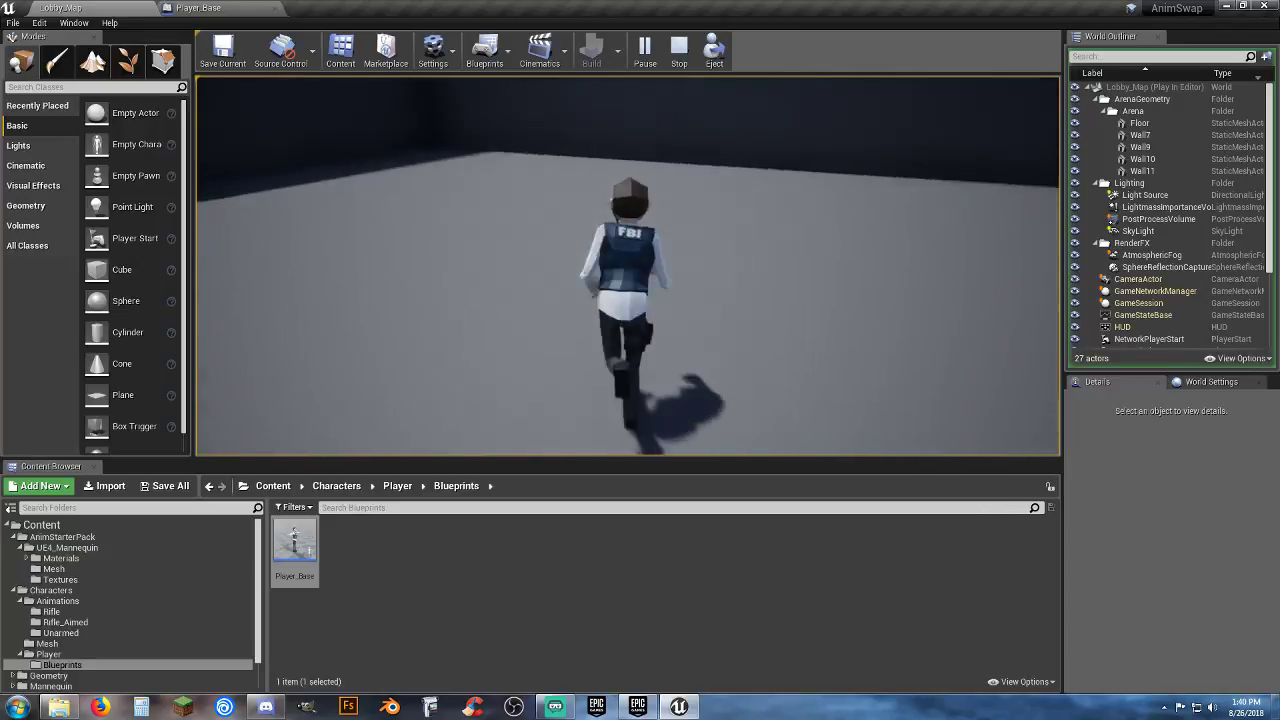
key(s)
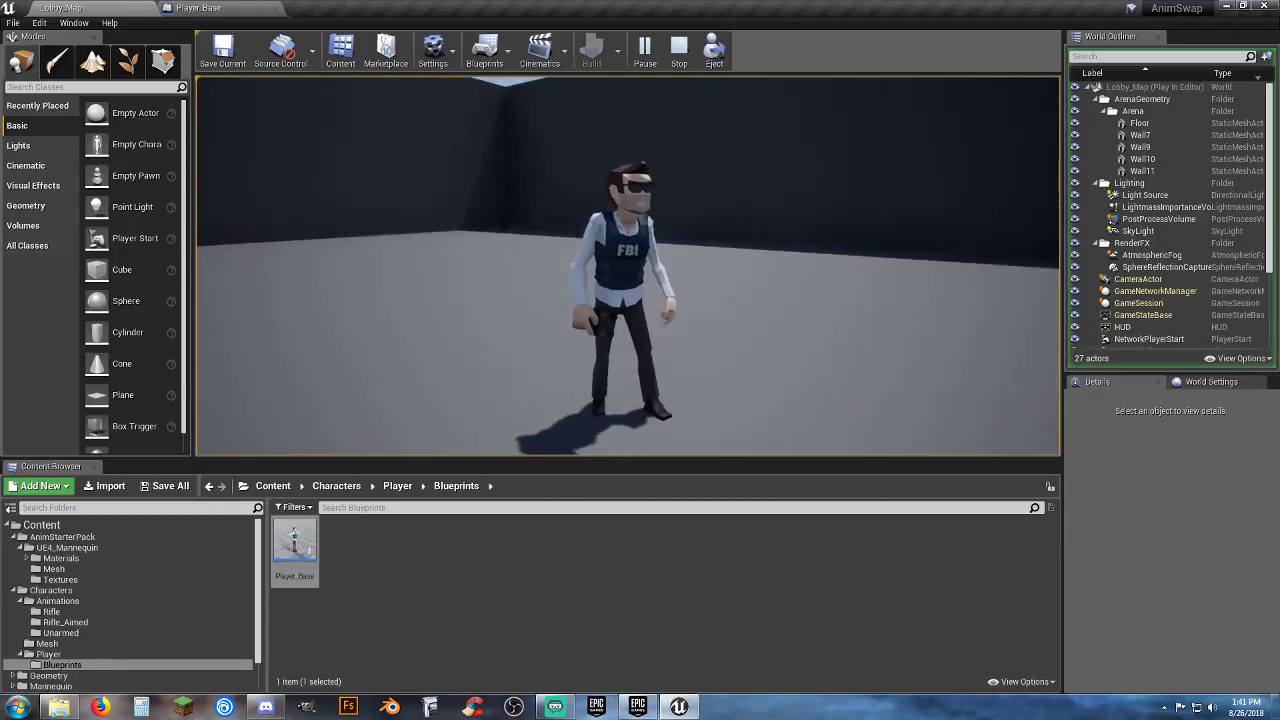
key(1)
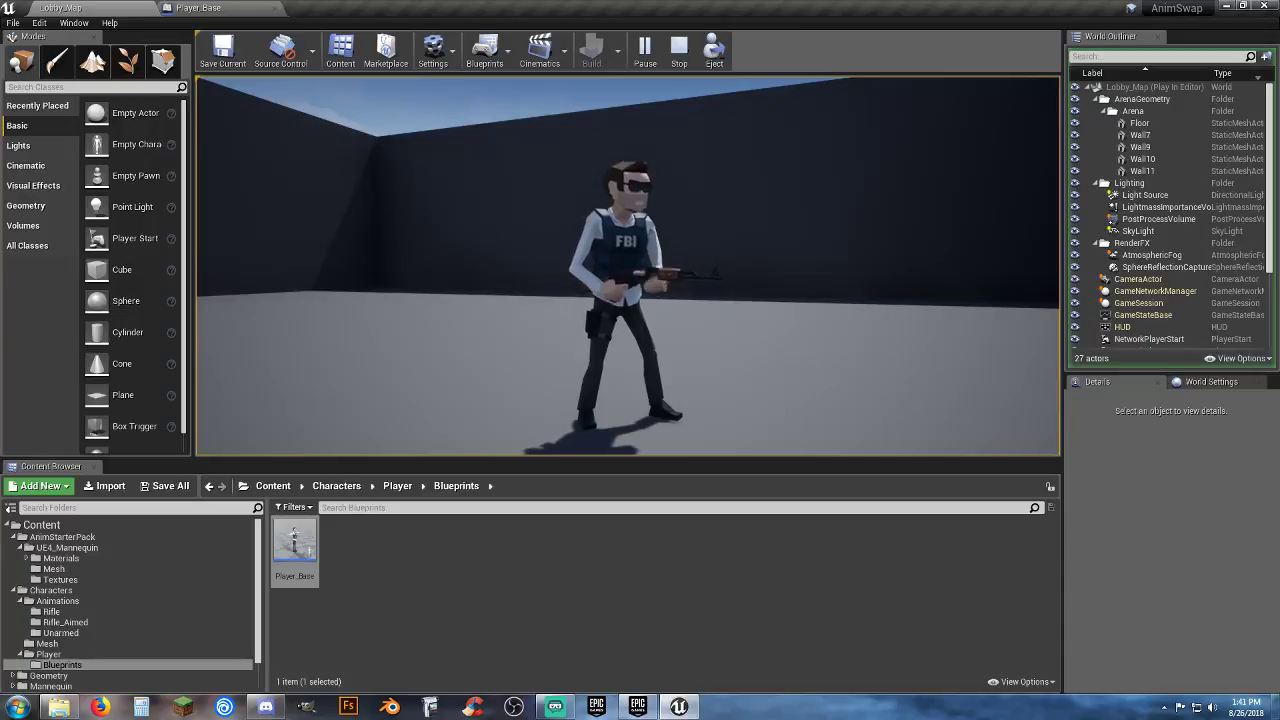
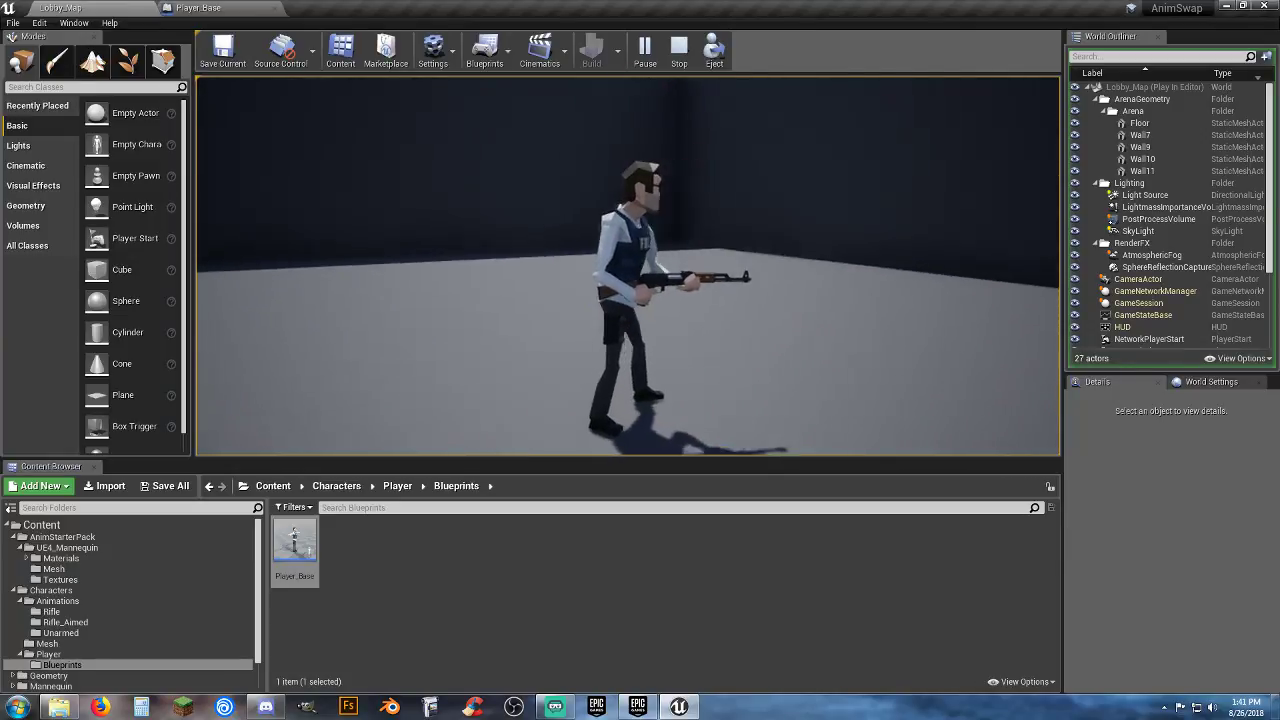
Step: Run the character around the arena while repeatedly toggling the rifle, and end the play session
key(1)
key(w)
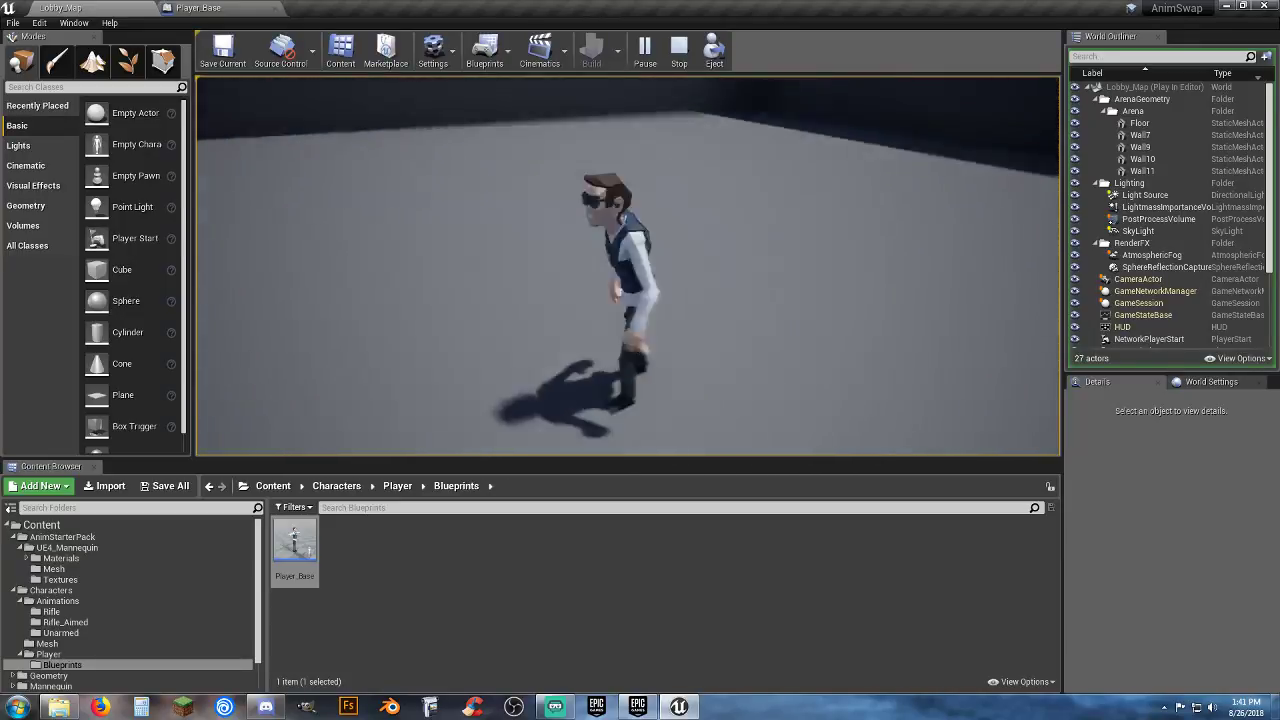
key(w)
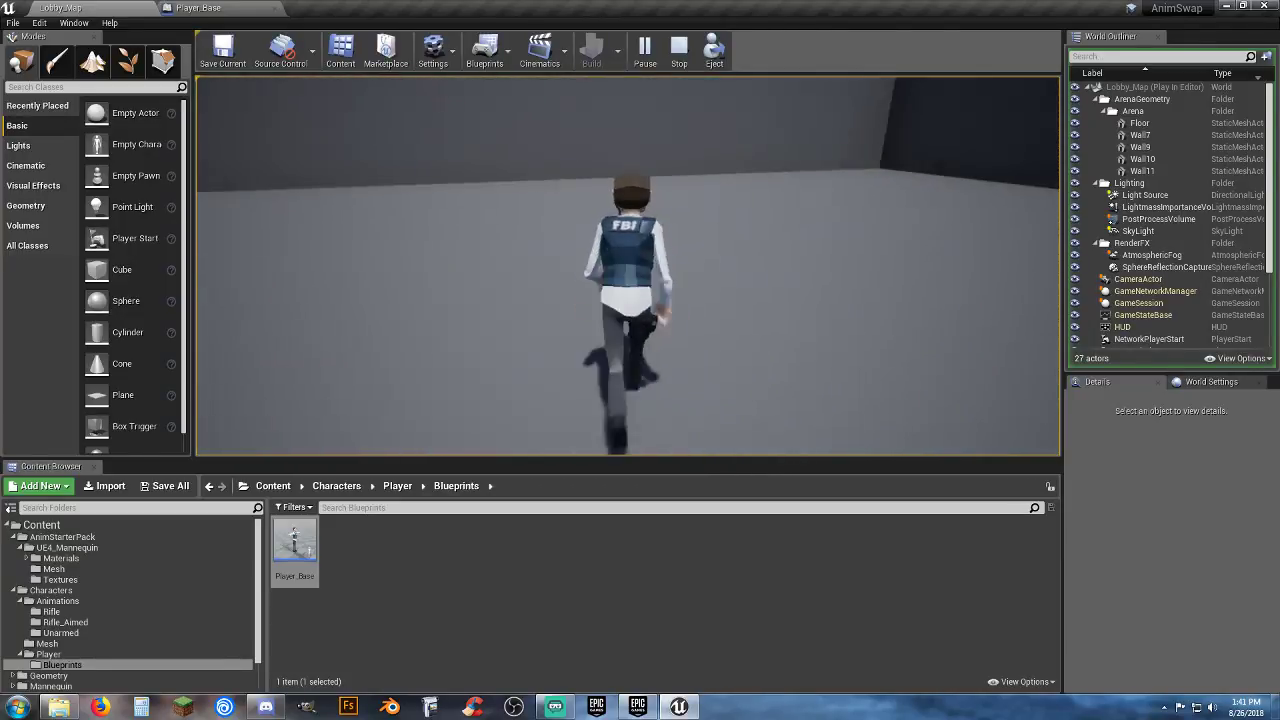
key(w)
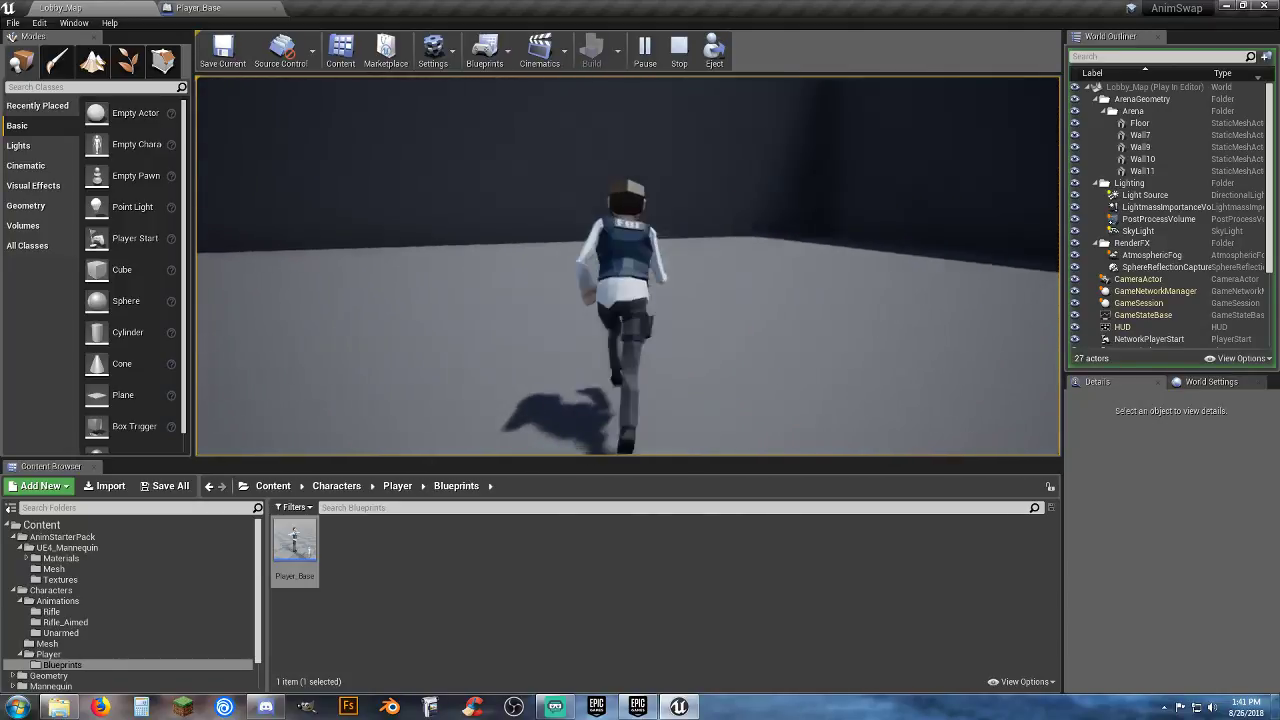
key(w)
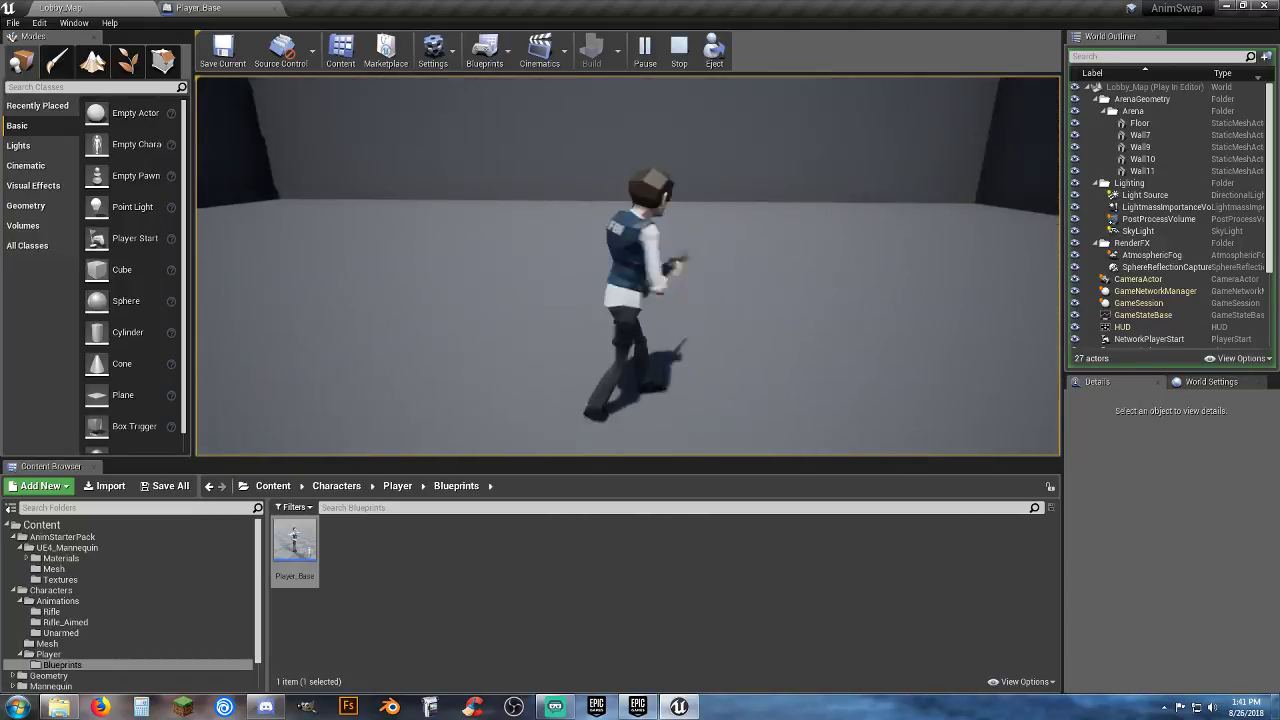
key(w)
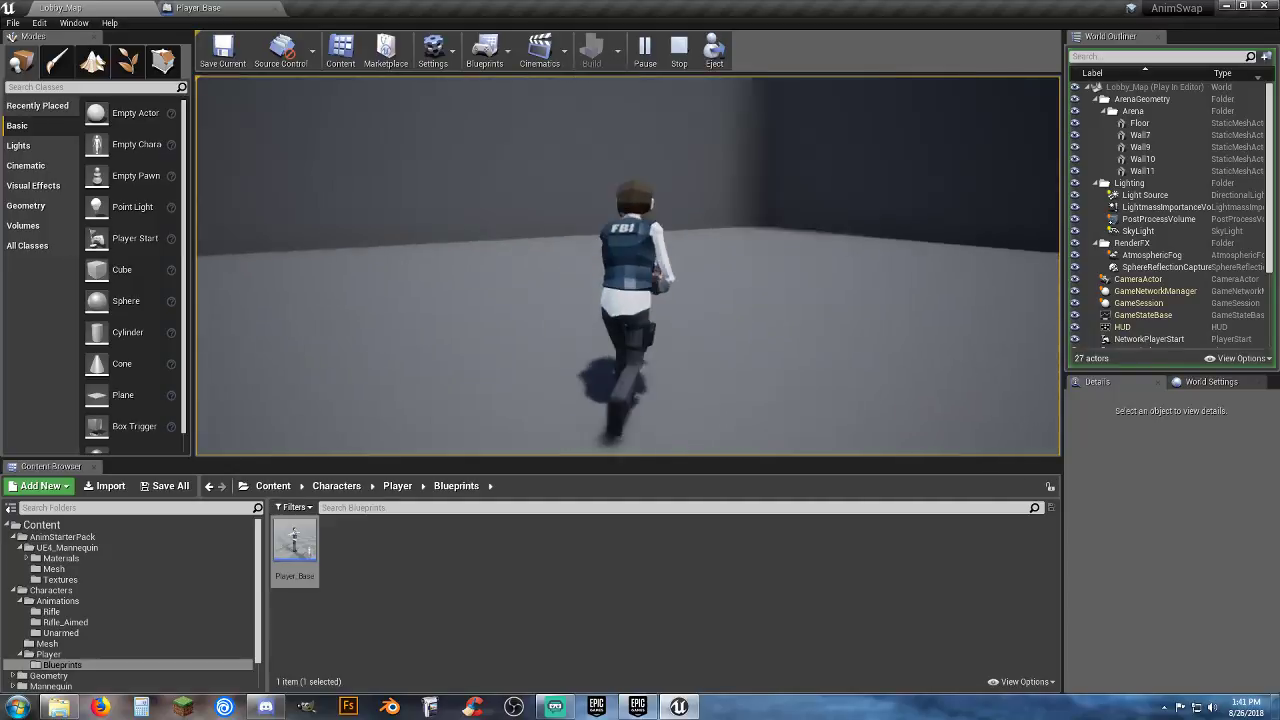
key(1)
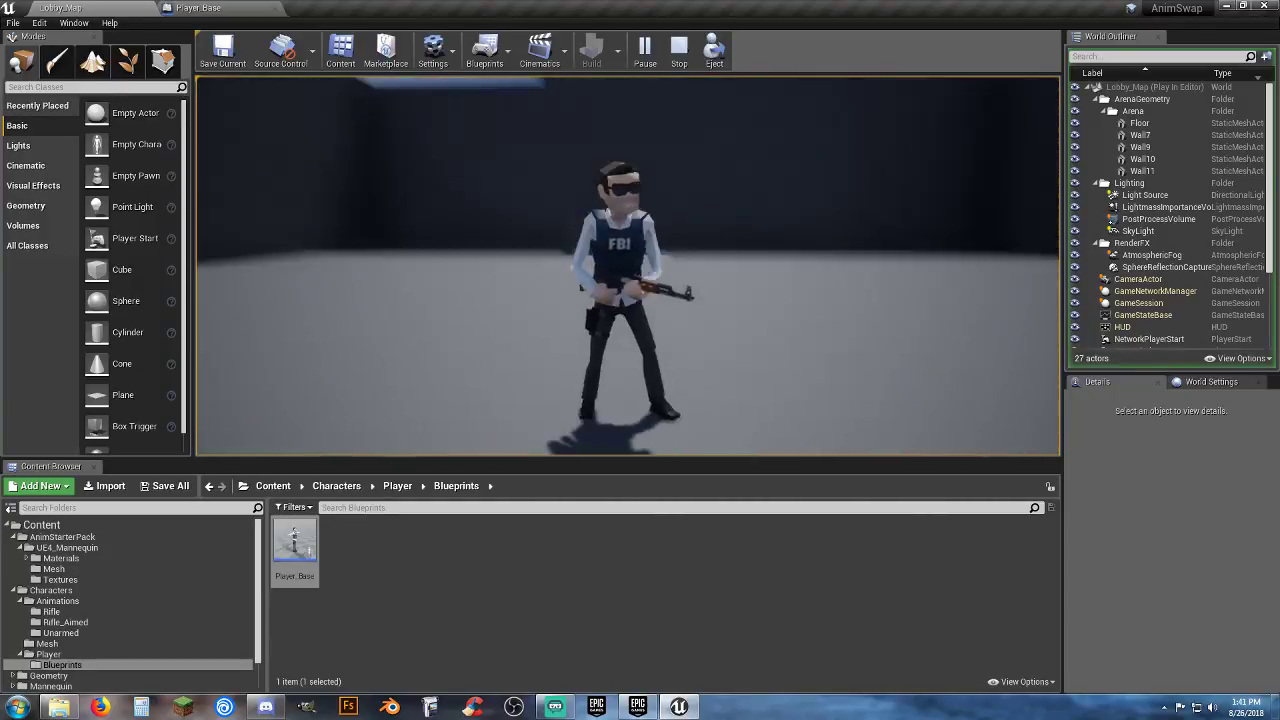
key(w)
key(2)
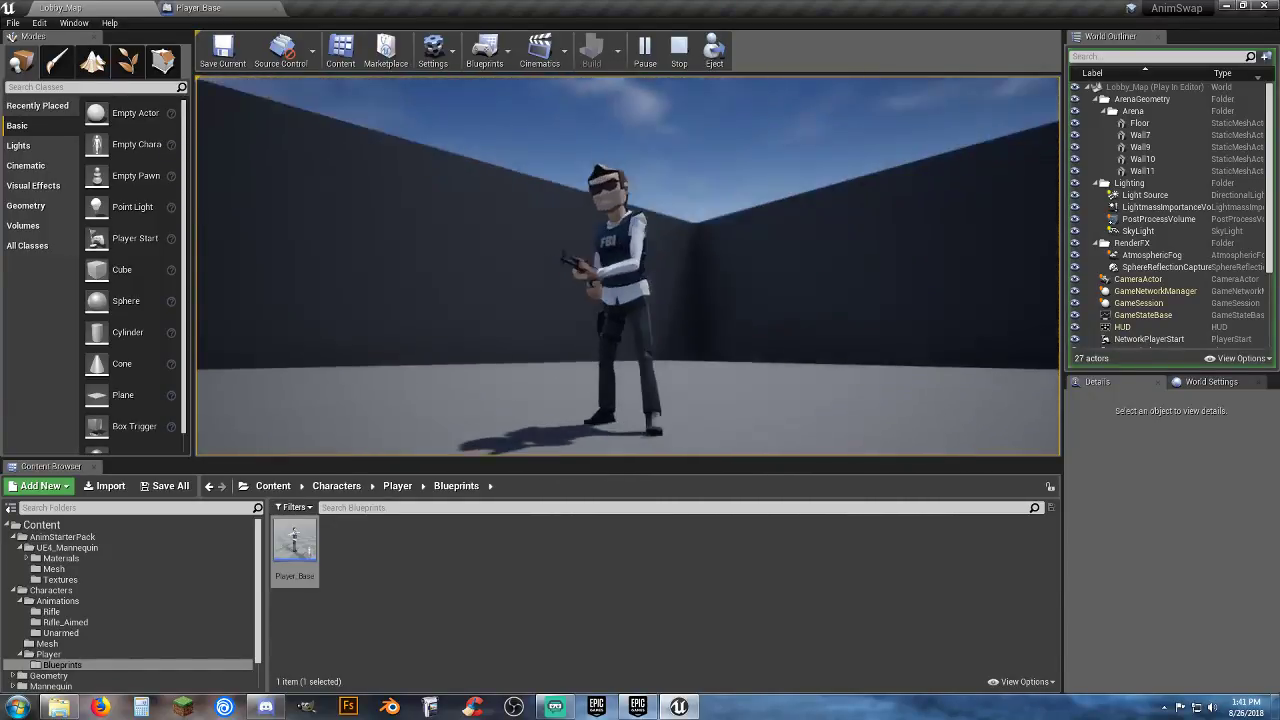
key(1)
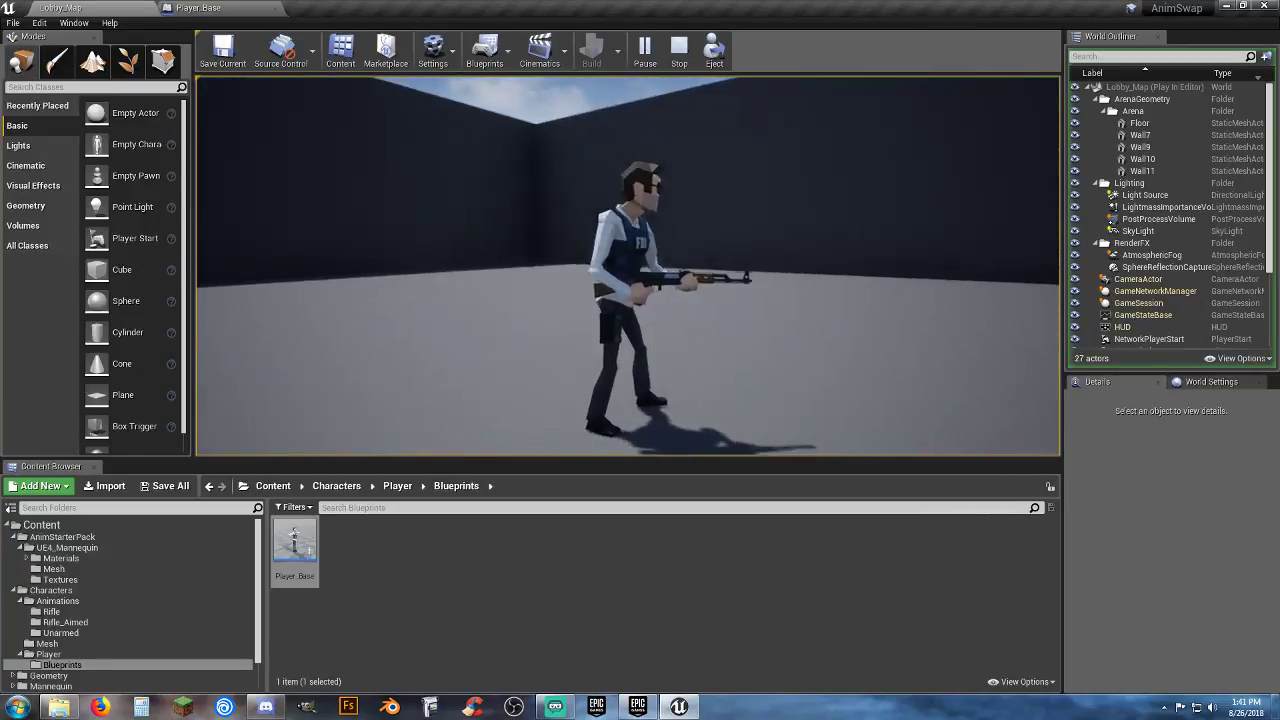
key(w)
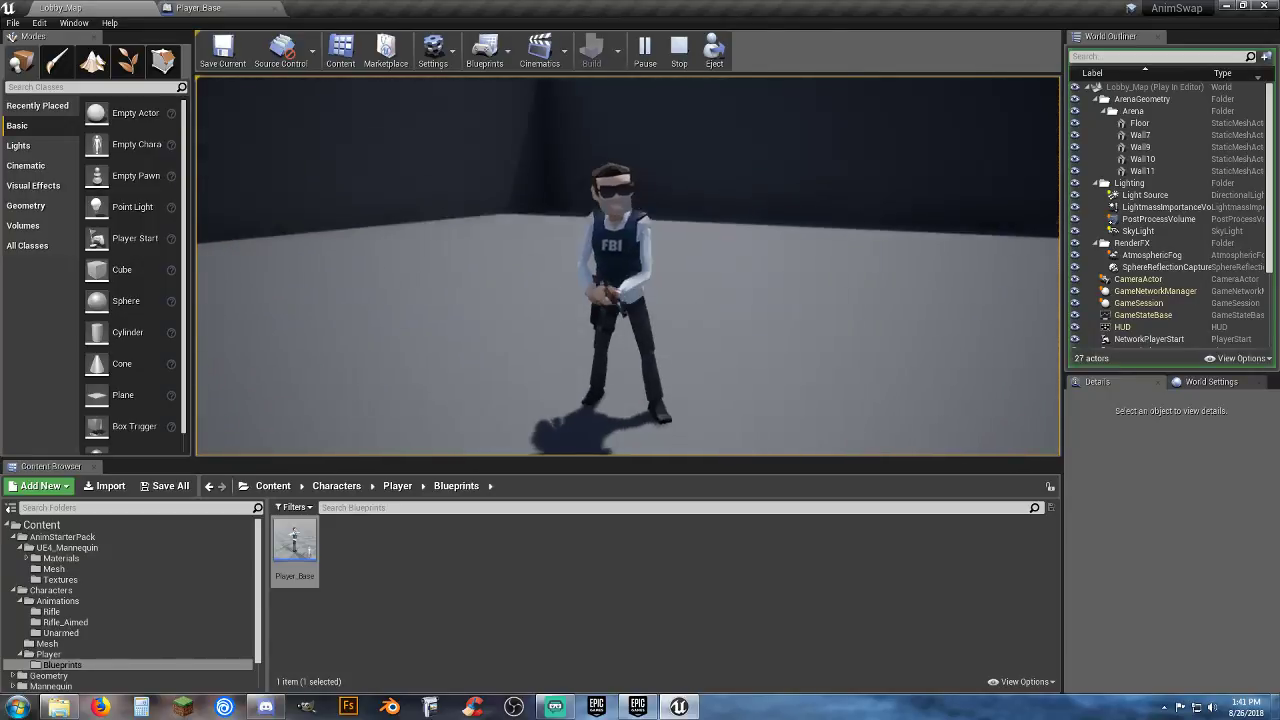
key(w)
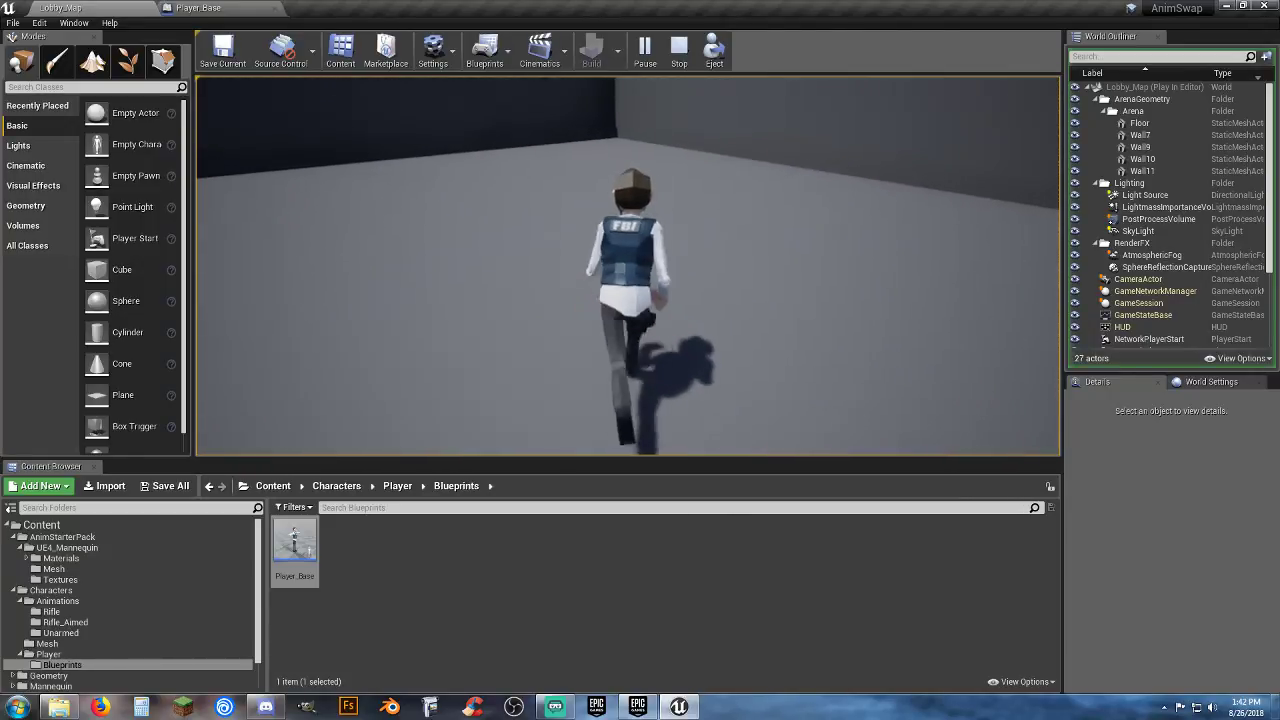
key(Escape)
Step: Add a Camera component under the Mesh of the Player_Base Blueprint and name it FPS Camera
click(200, 8)
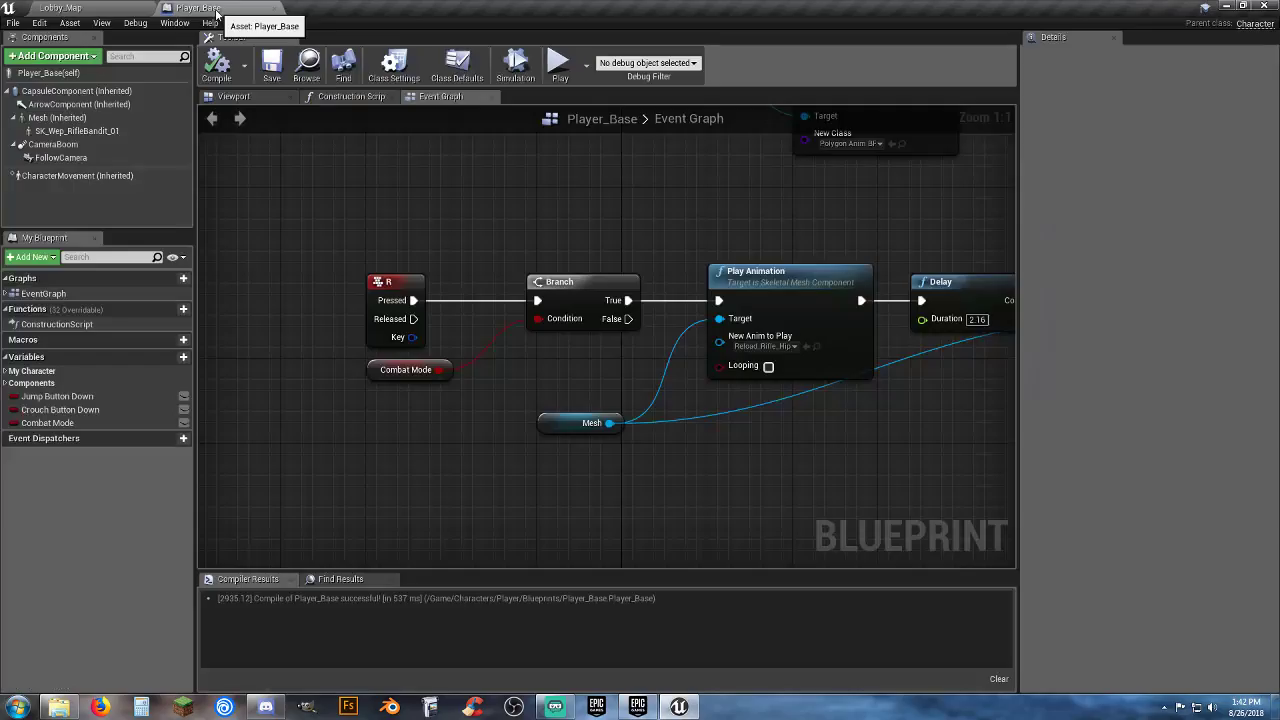
right_drag(778, 345, 627, 554)
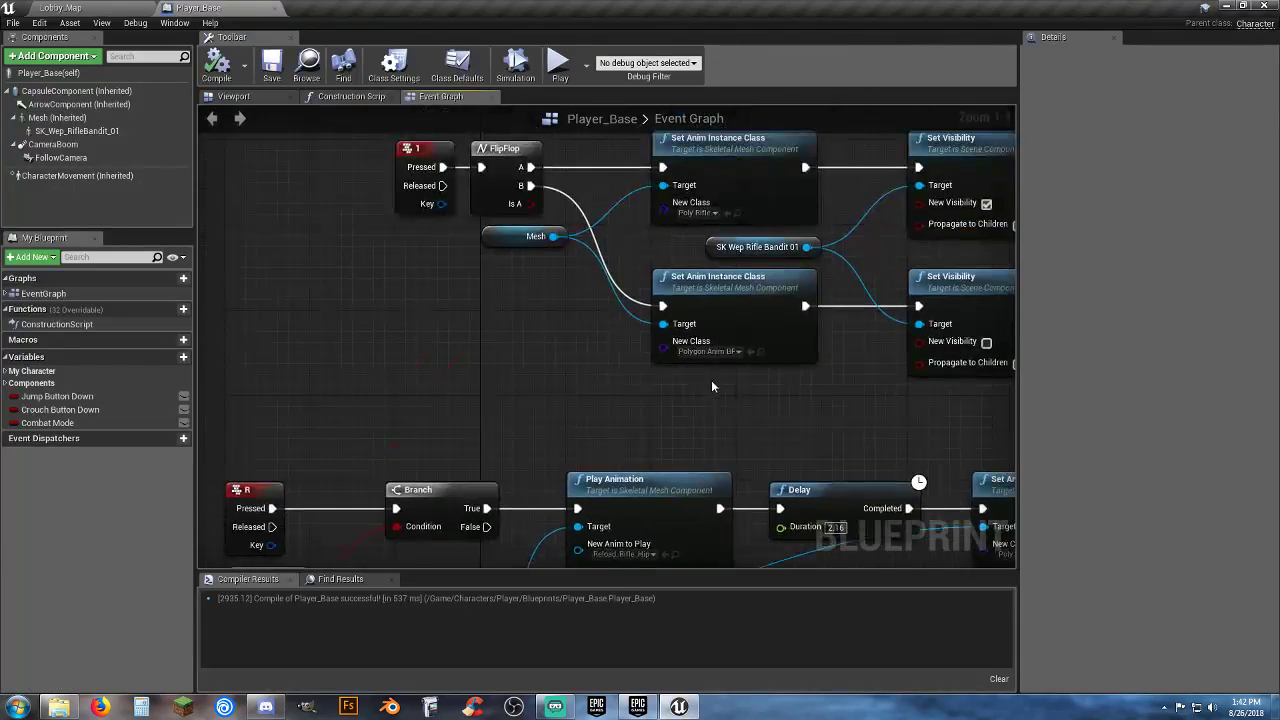
scroll(732, 371, down, 2)
right_drag(838, 380, 636, 405)
click(233, 99)
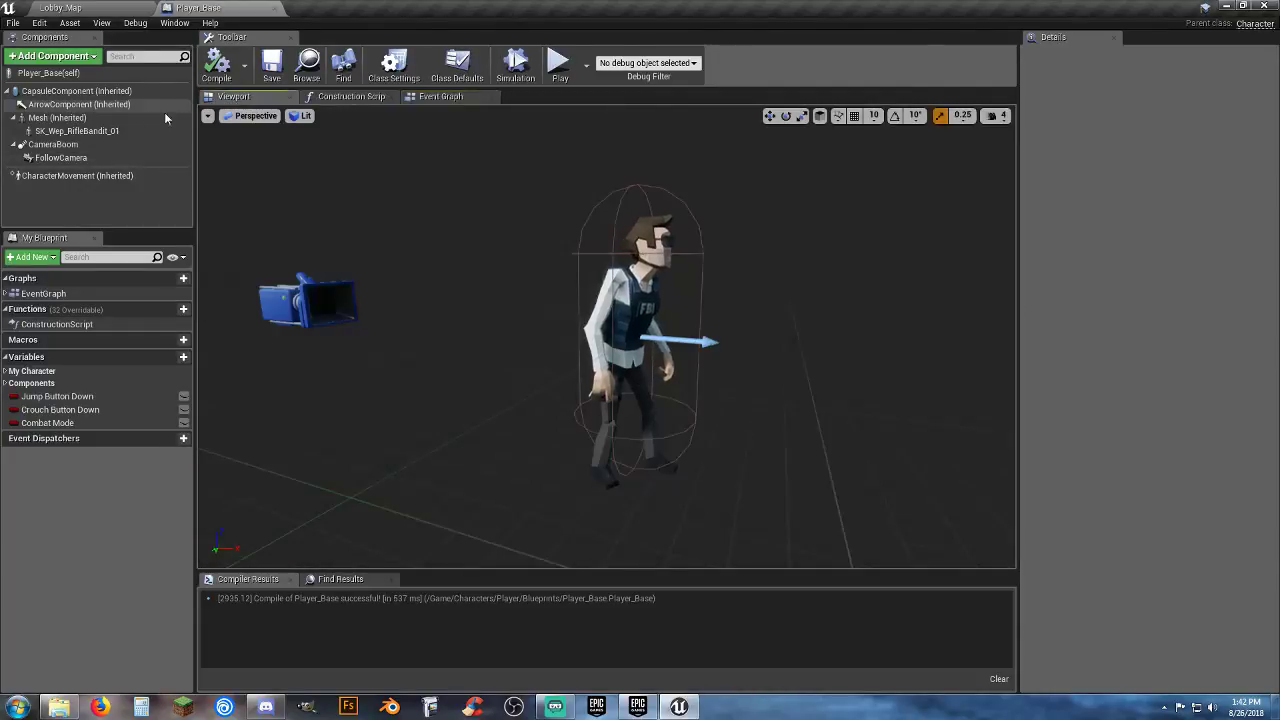
click(60, 118)
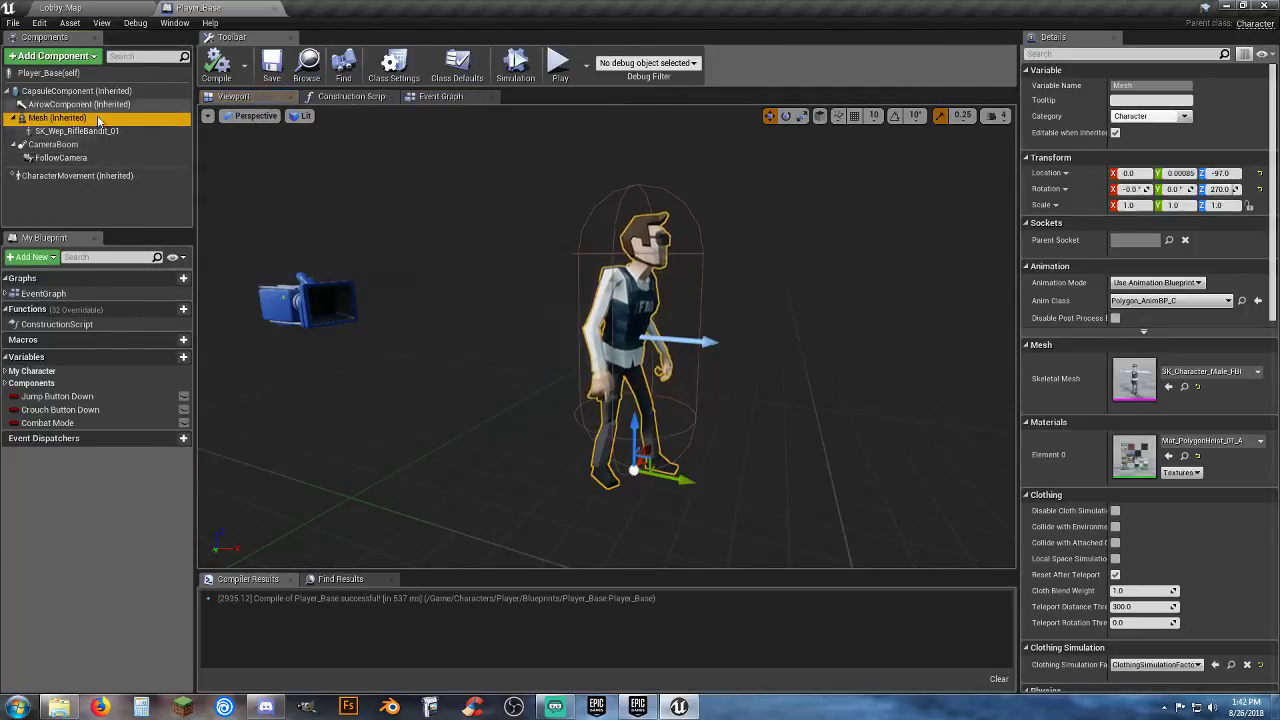
click(76, 57)
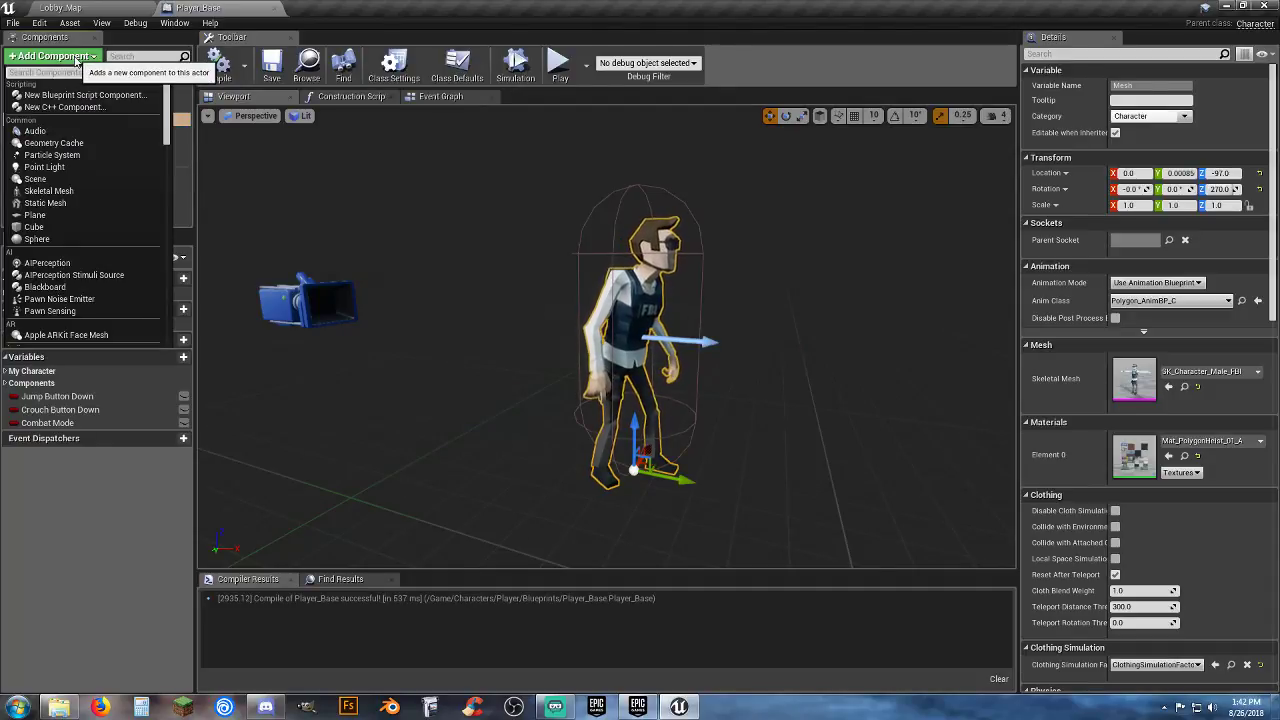
text(coamera)
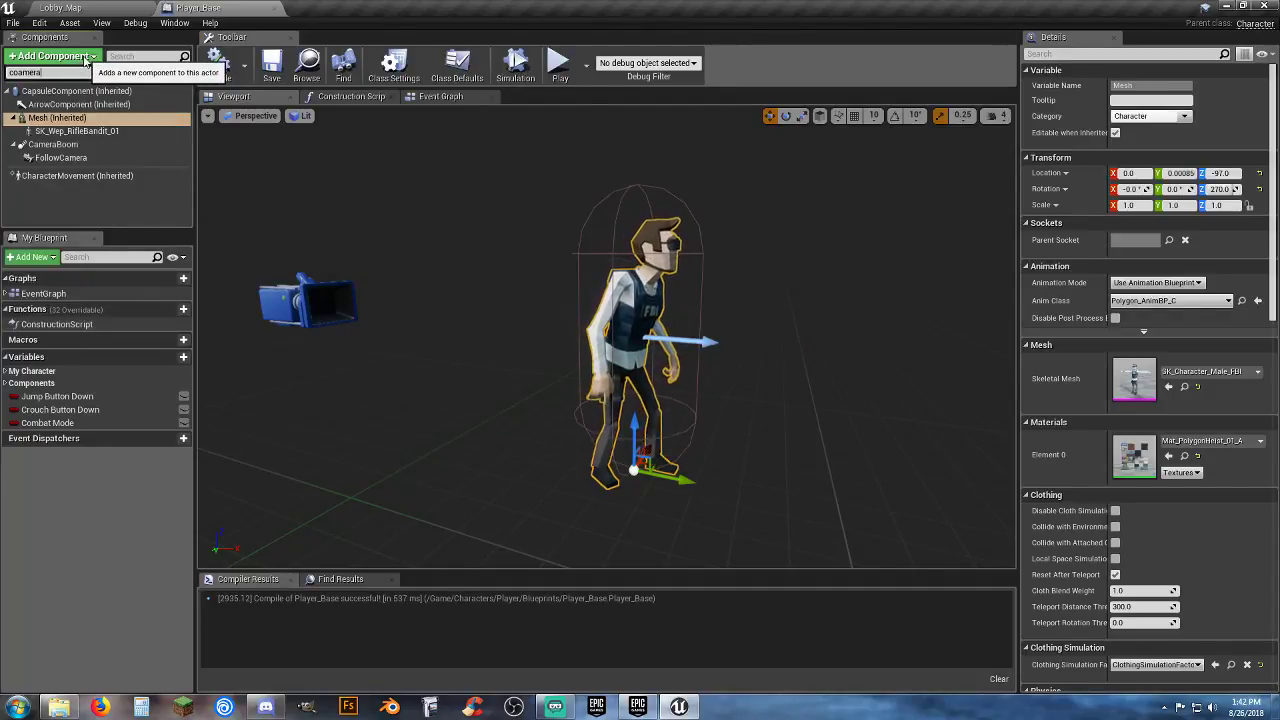
key(BackSpace)
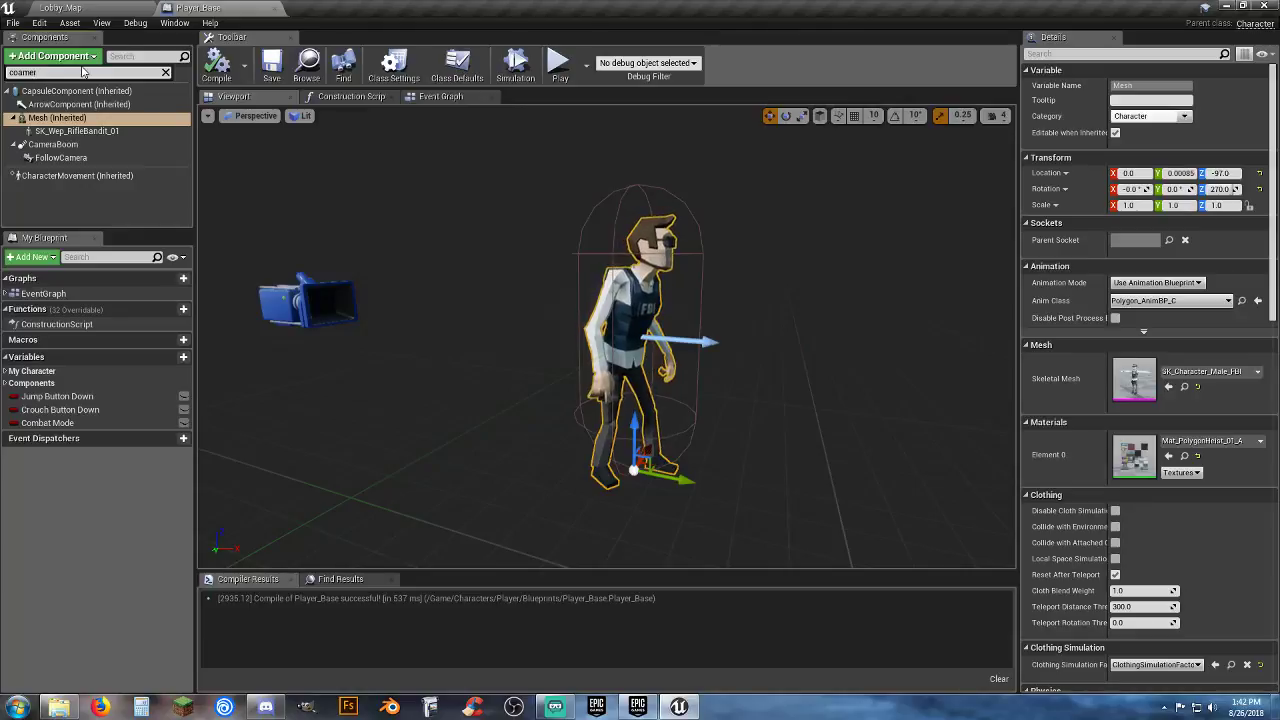
key(BackSpace)
key(BackSpace)
key(BackSpace)
key(BackSpace)
key(BackSpace)
key(BackSpace)
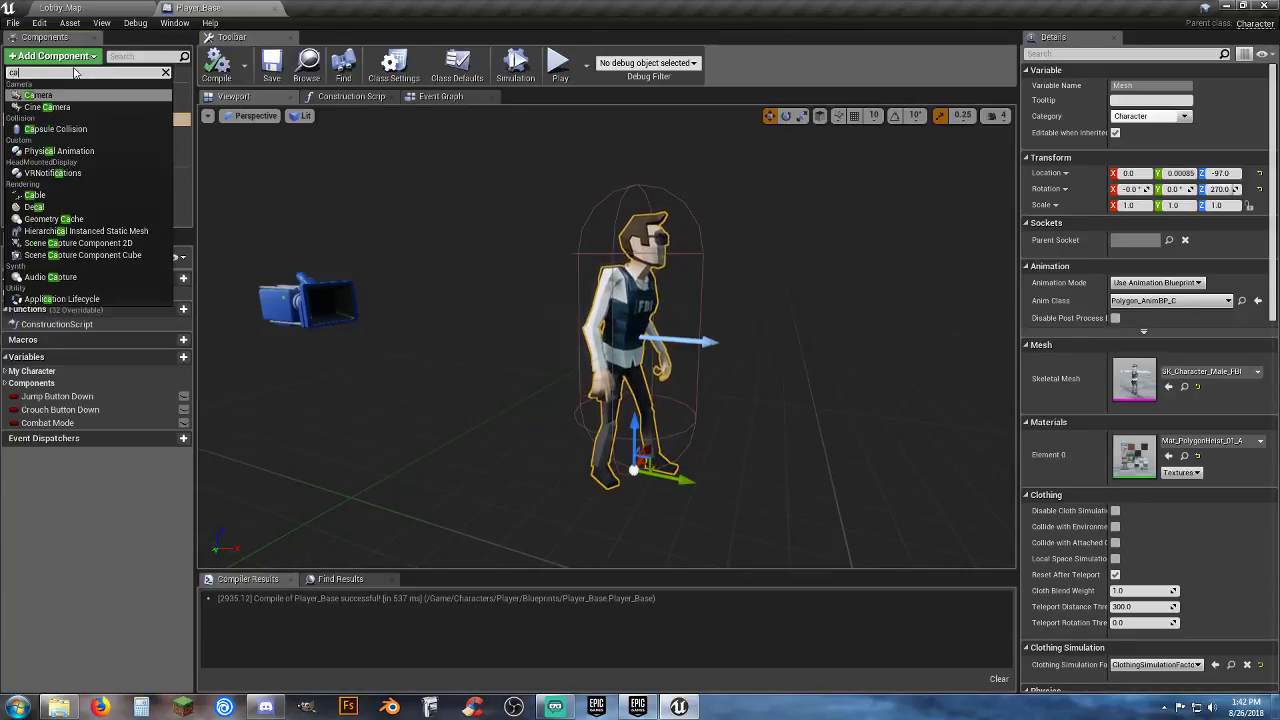
key(Escape)
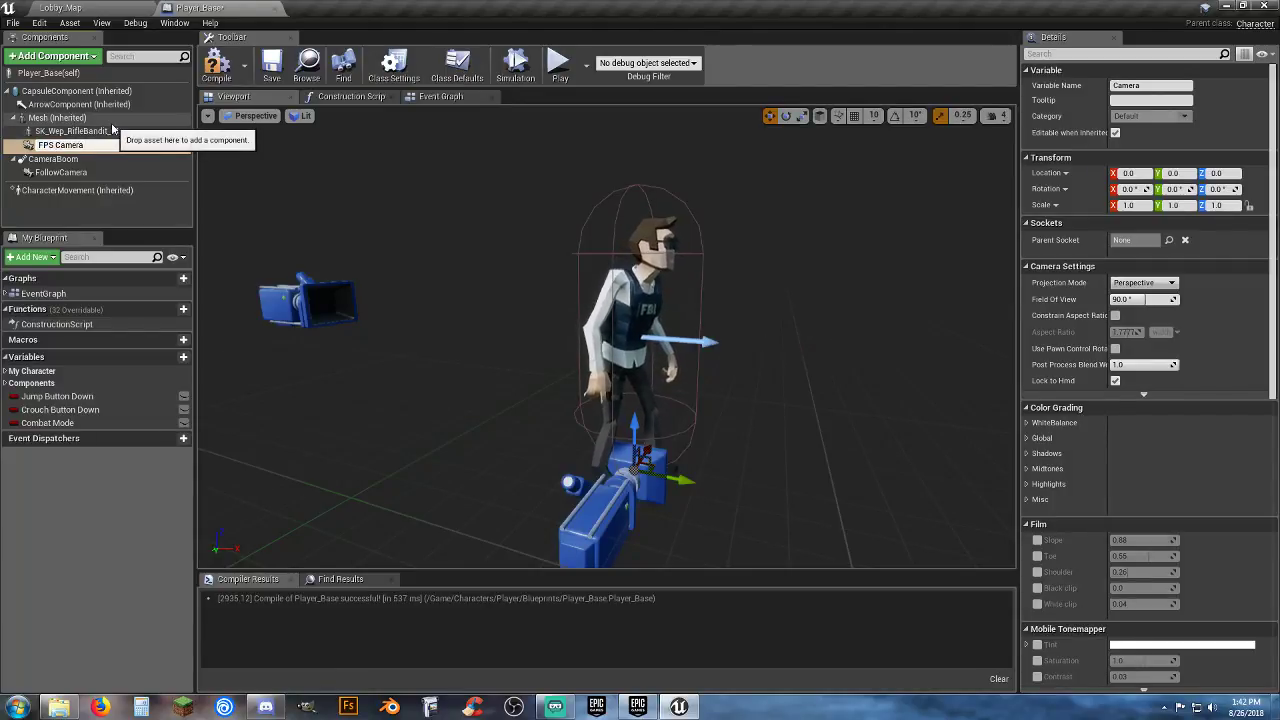
key(Return)
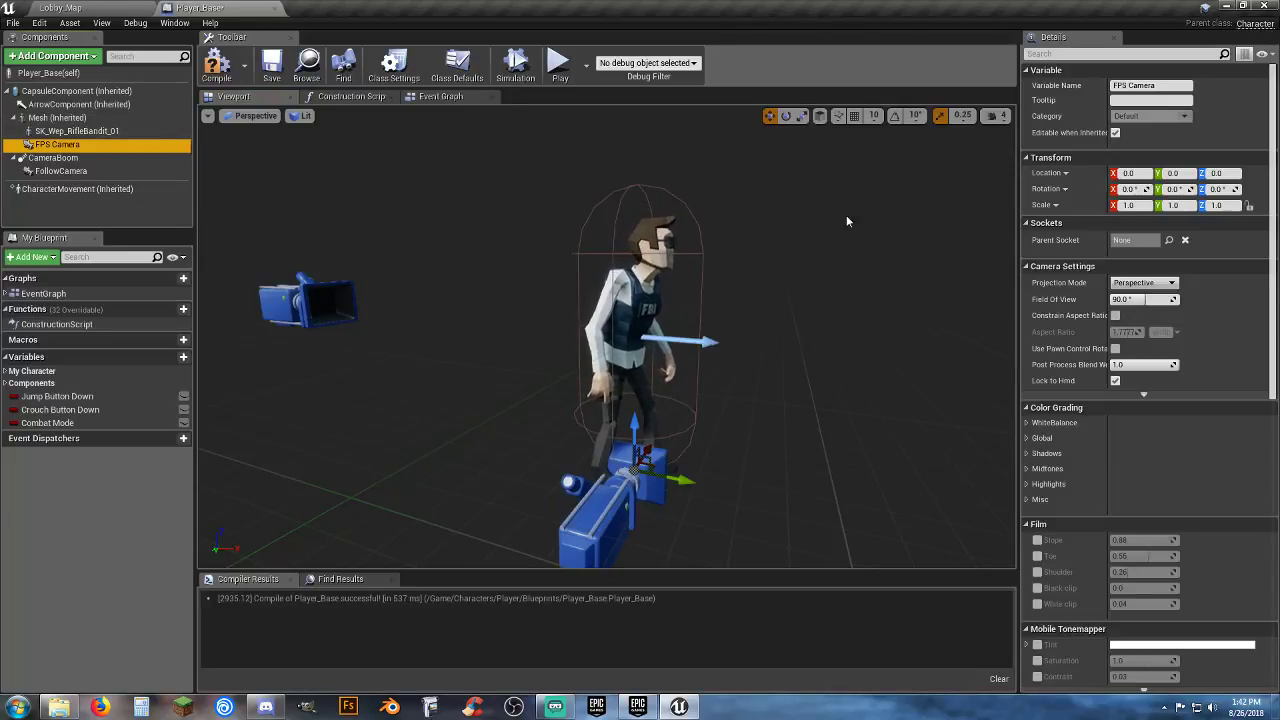
Step: Attach the FPS Camera to the head bone of the Mesh as its parent socket
click(1168, 241)
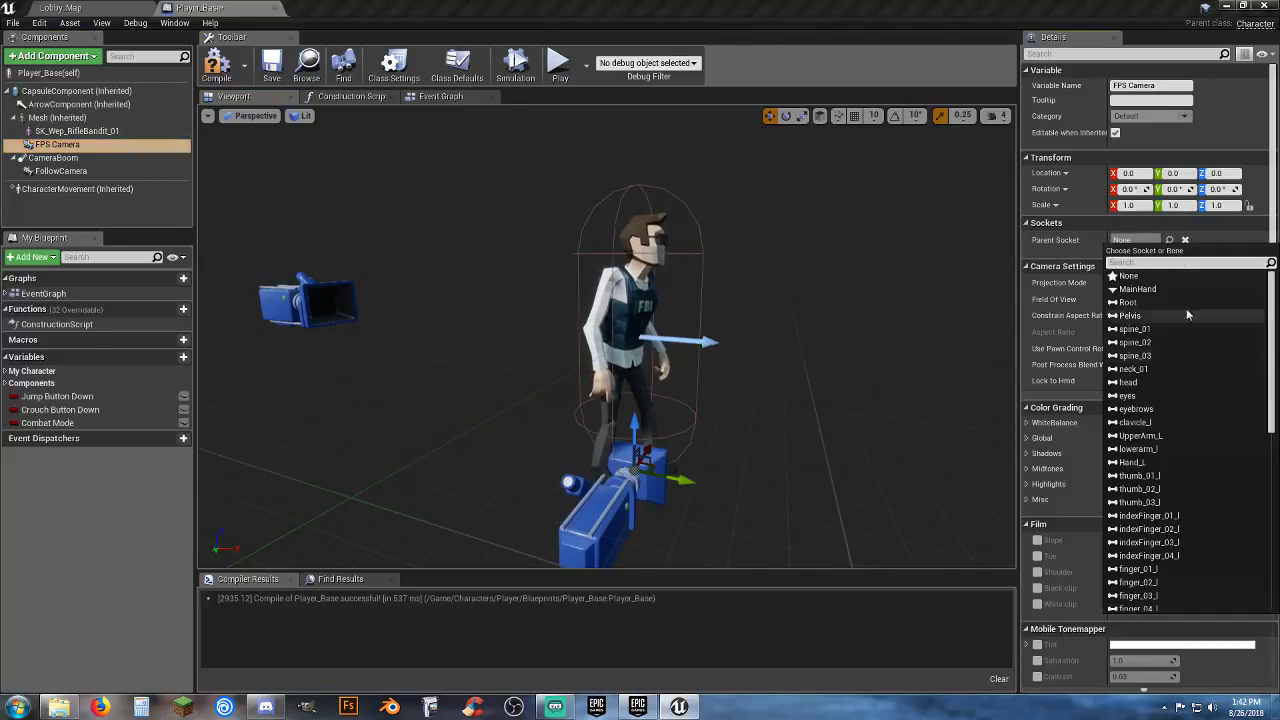
scroll(1196, 373, down, 8)
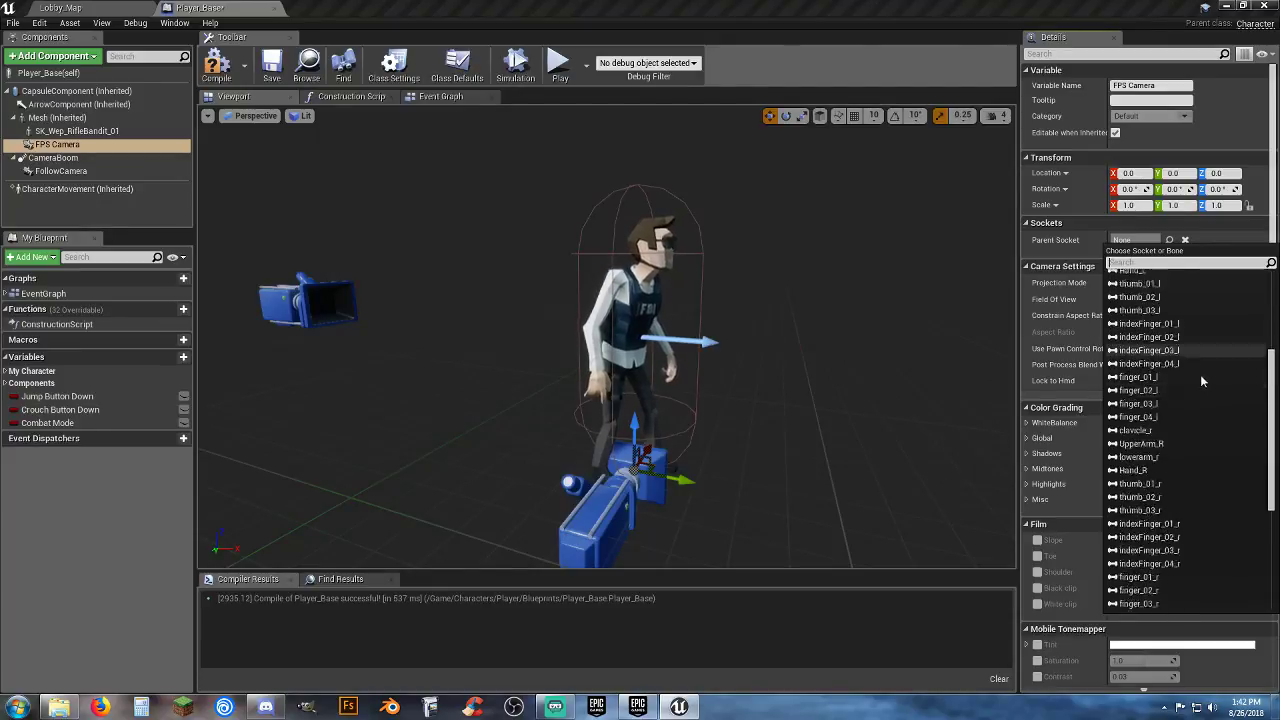
scroll(1152, 510, down, 2)
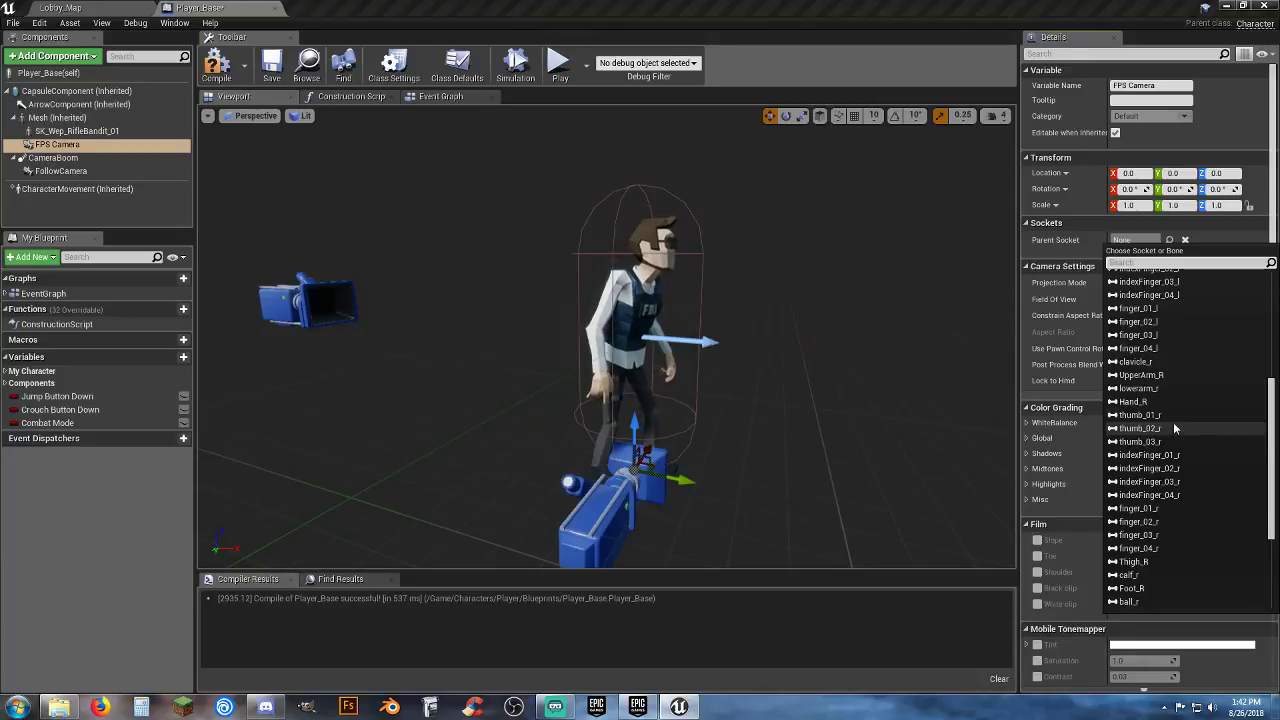
scroll(1176, 361, up, 4)
scroll(1176, 361, up, 2)
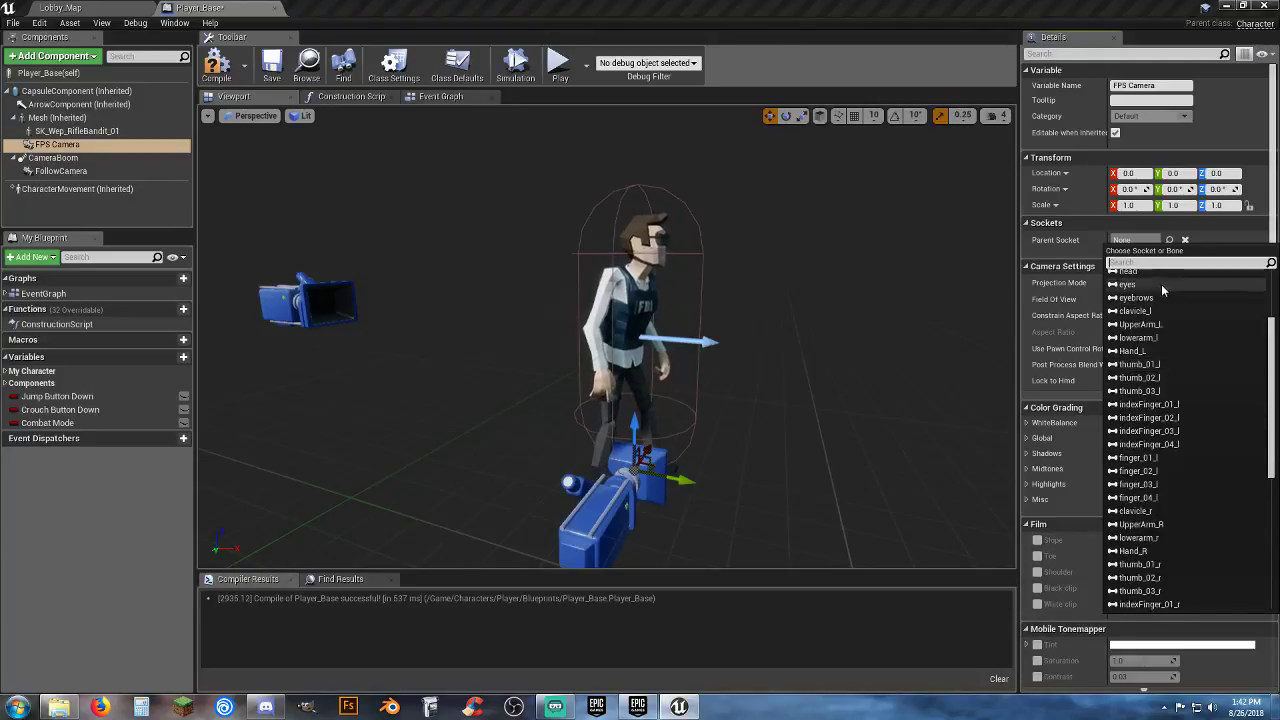
scroll(1150, 265, up, 2)
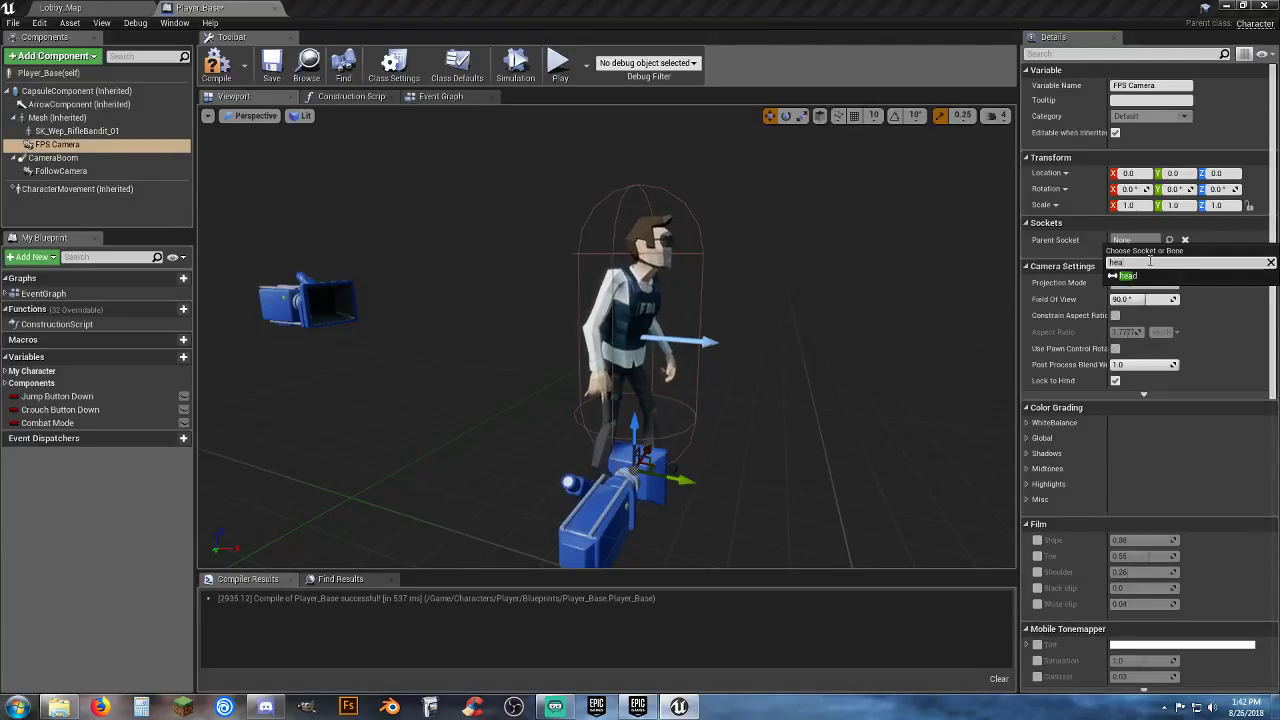
click(1150, 279)
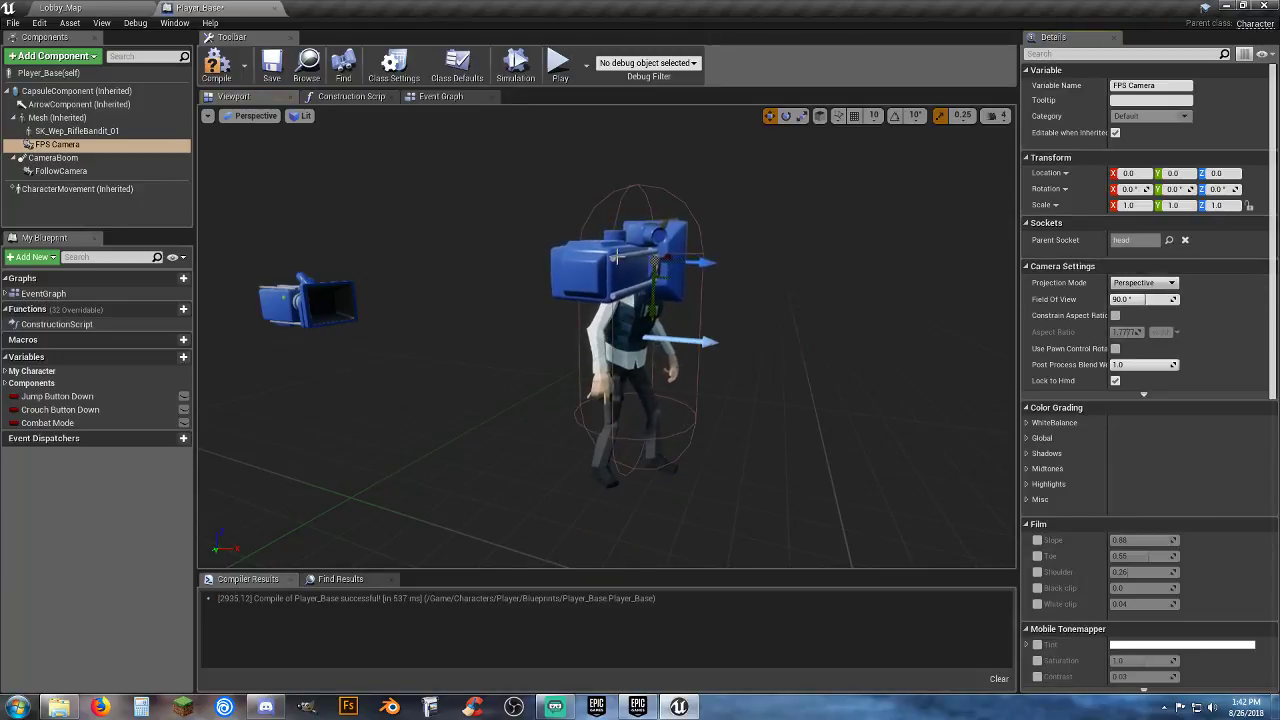
click(207, 116)
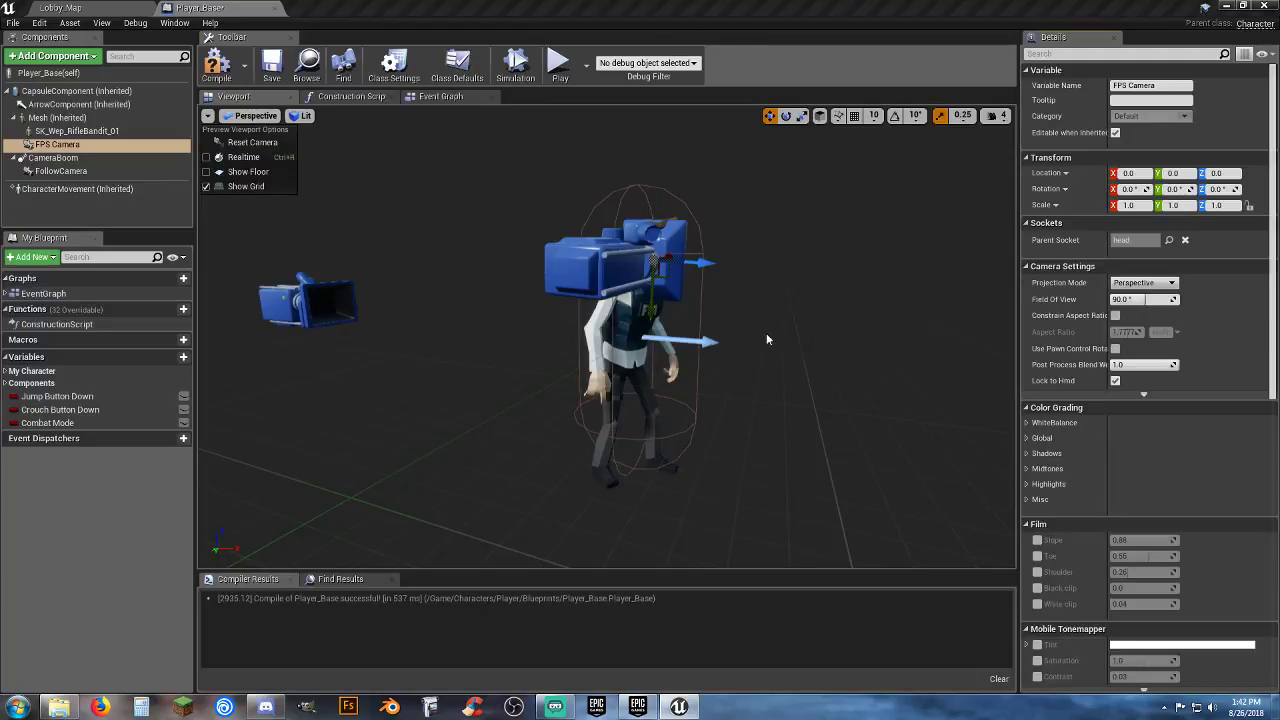
click(786, 117)
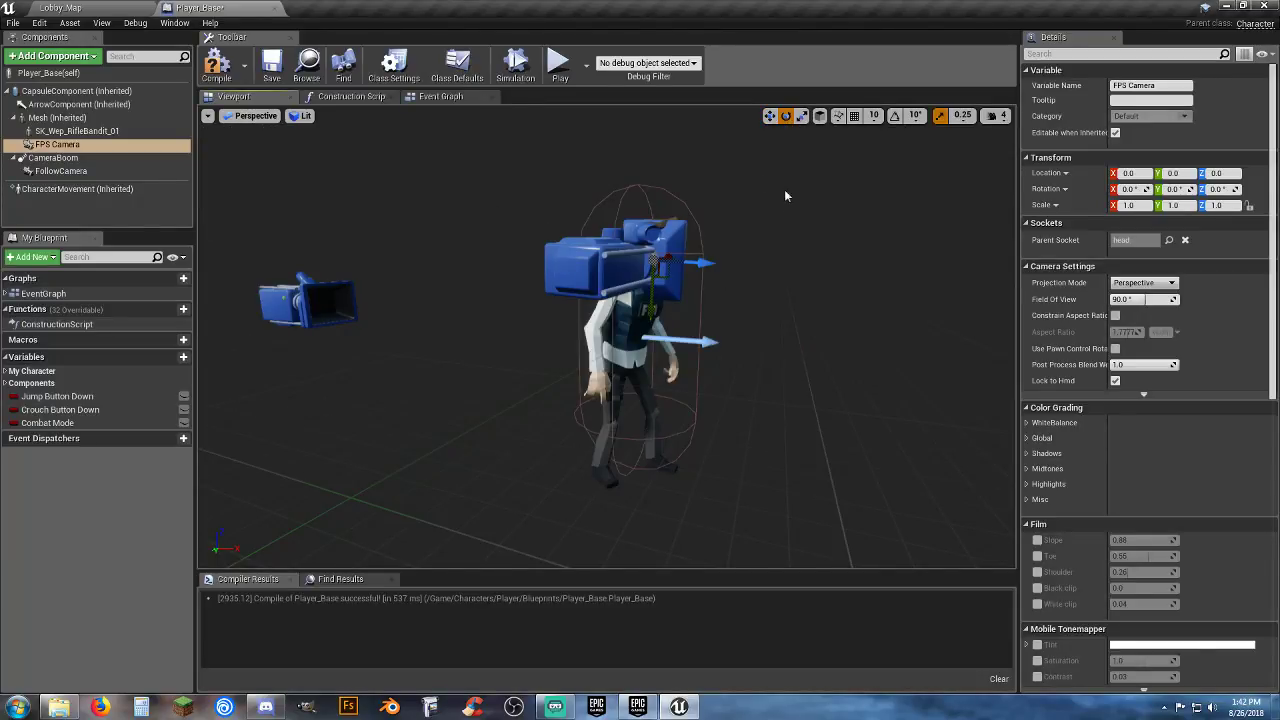
mouse_move(783, 219)
right_down()
mouse_move(752, 228)
mouse_move(765, 200)
mouse_move(781, 221)
right_up()
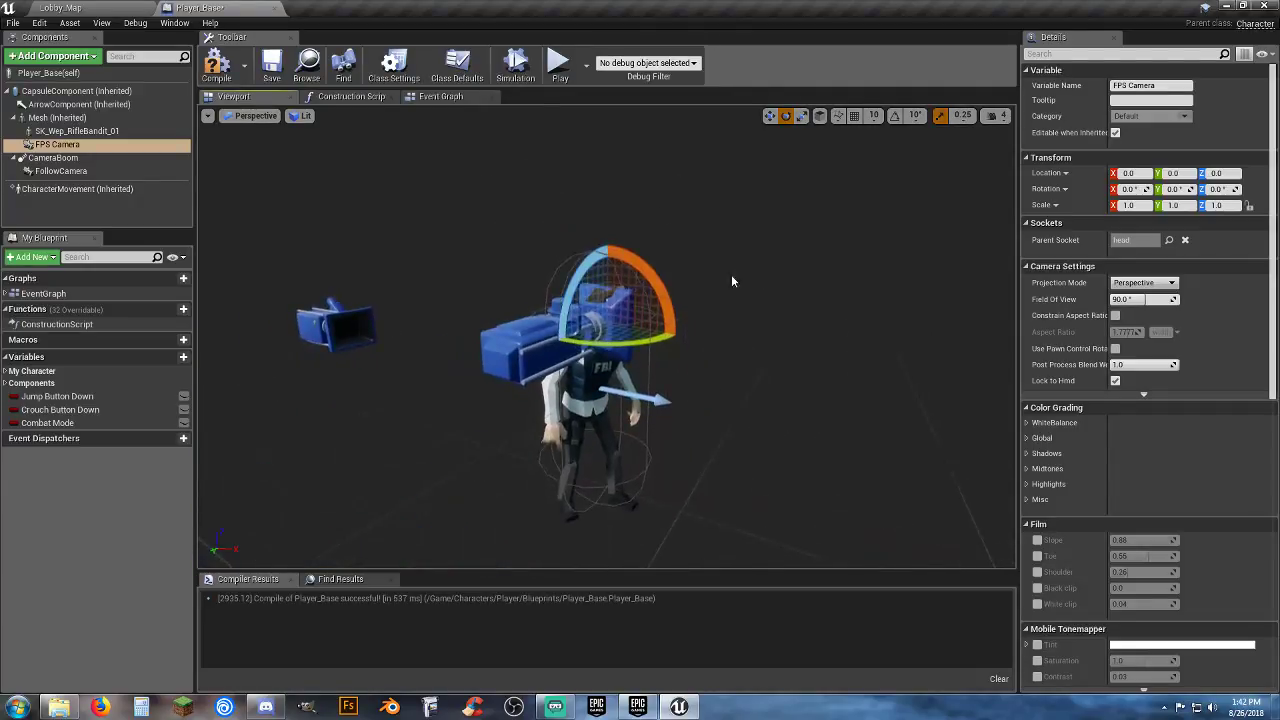
mouse_move(647, 340)
mouse_down()
mouse_move(680, 324)
mouse_move(643, 342)
mouse_up()
key(ctrl+z)
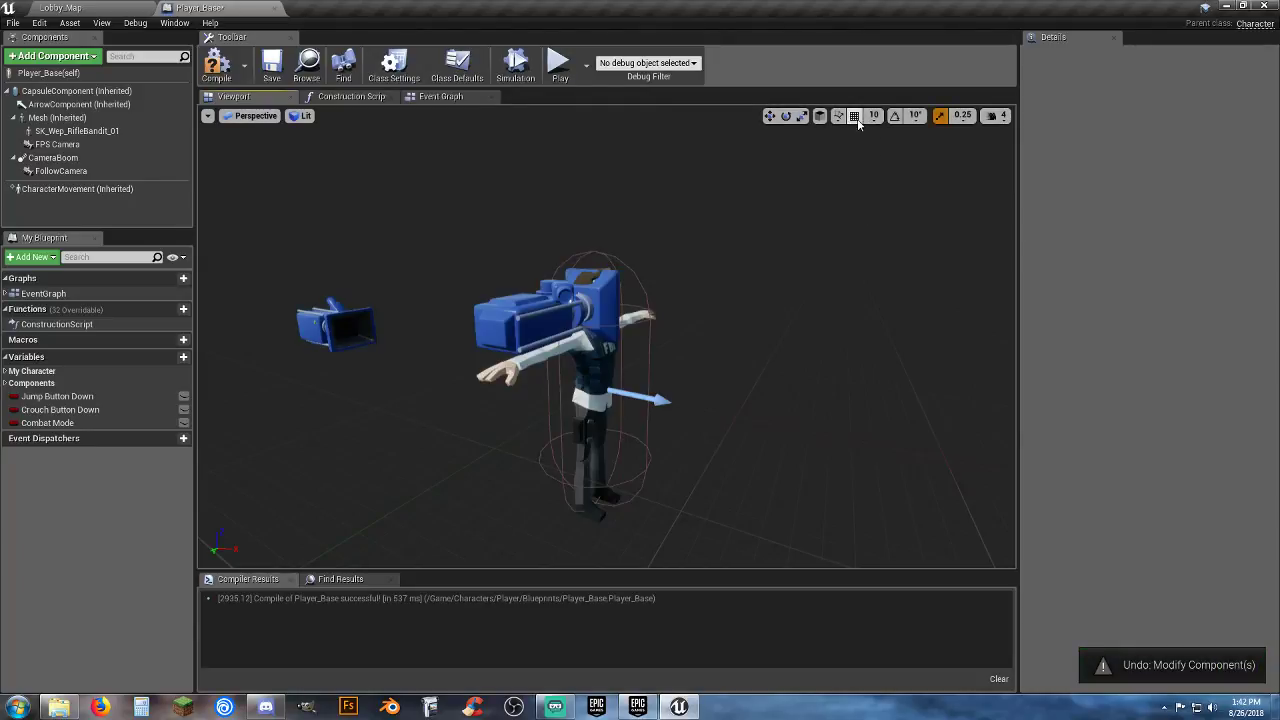
Step: Enable grid snapping at 10 and rotation snapping at 10°, and turn on realtime rendering for the Blueprint viewport
click(894, 117)
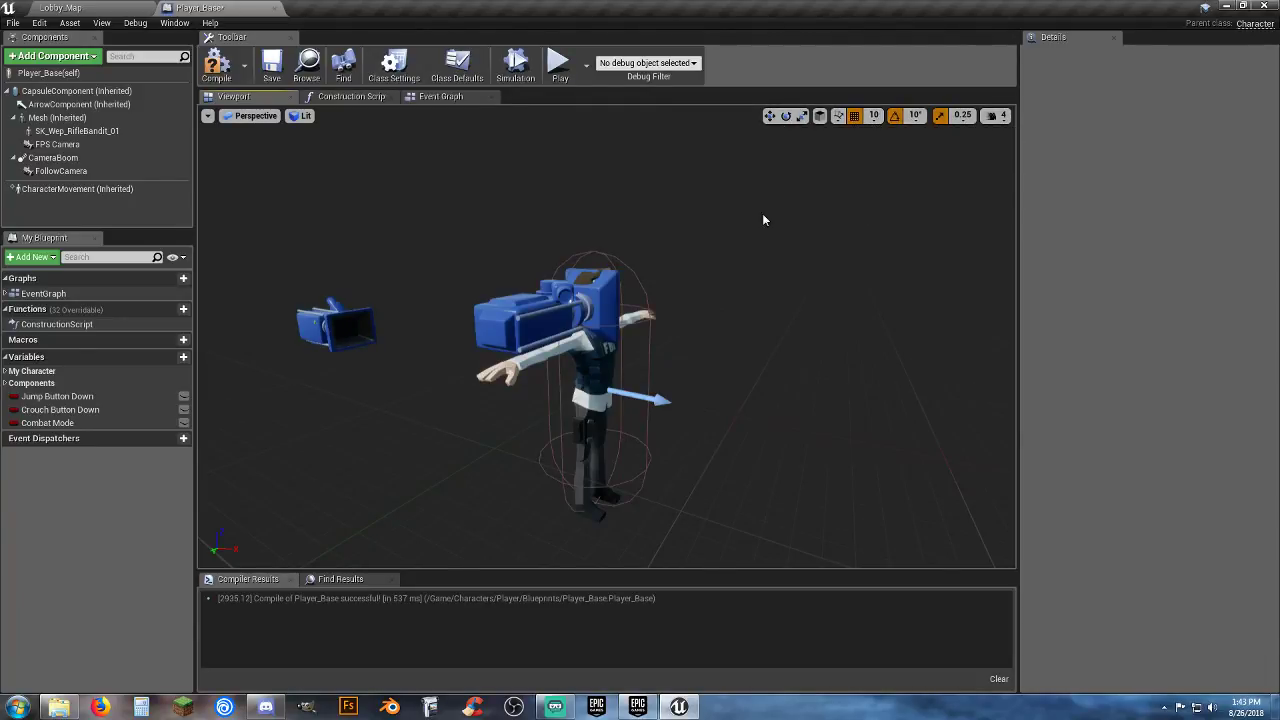
mouse_move(750, 305)
right_down()
mouse_move(730, 309)
mouse_move(767, 305)
right_up()
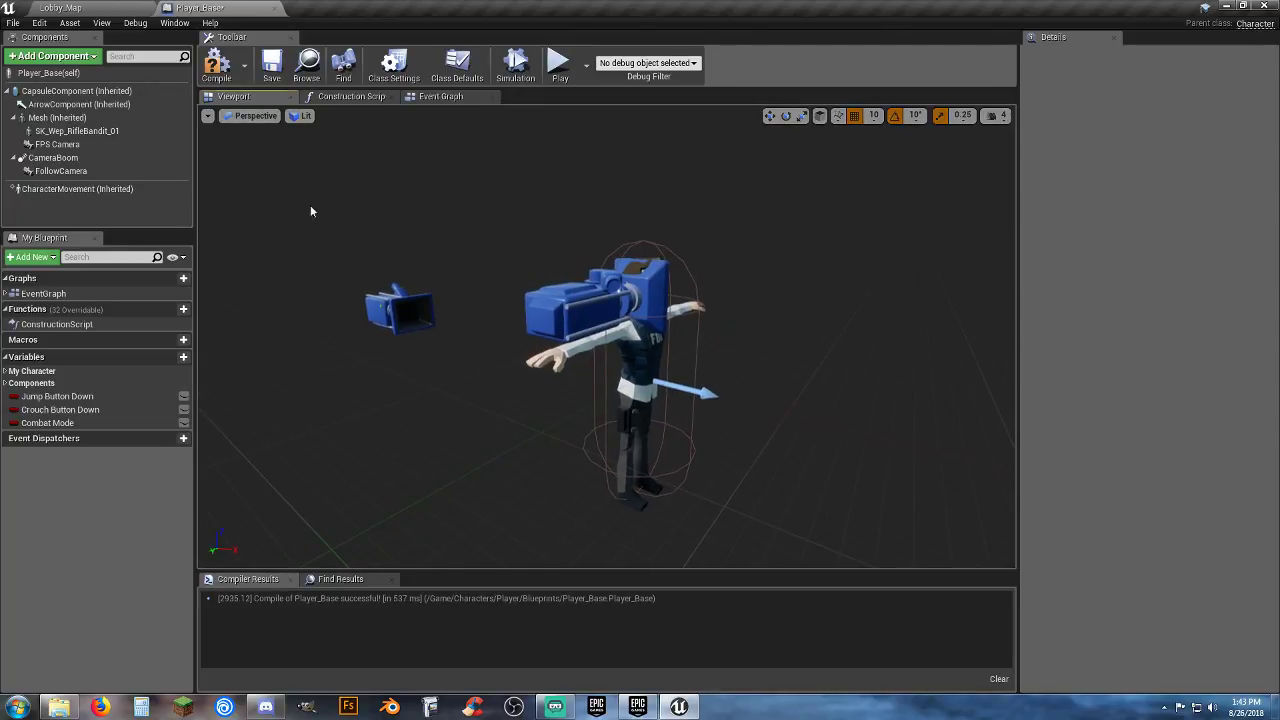
click(207, 115)
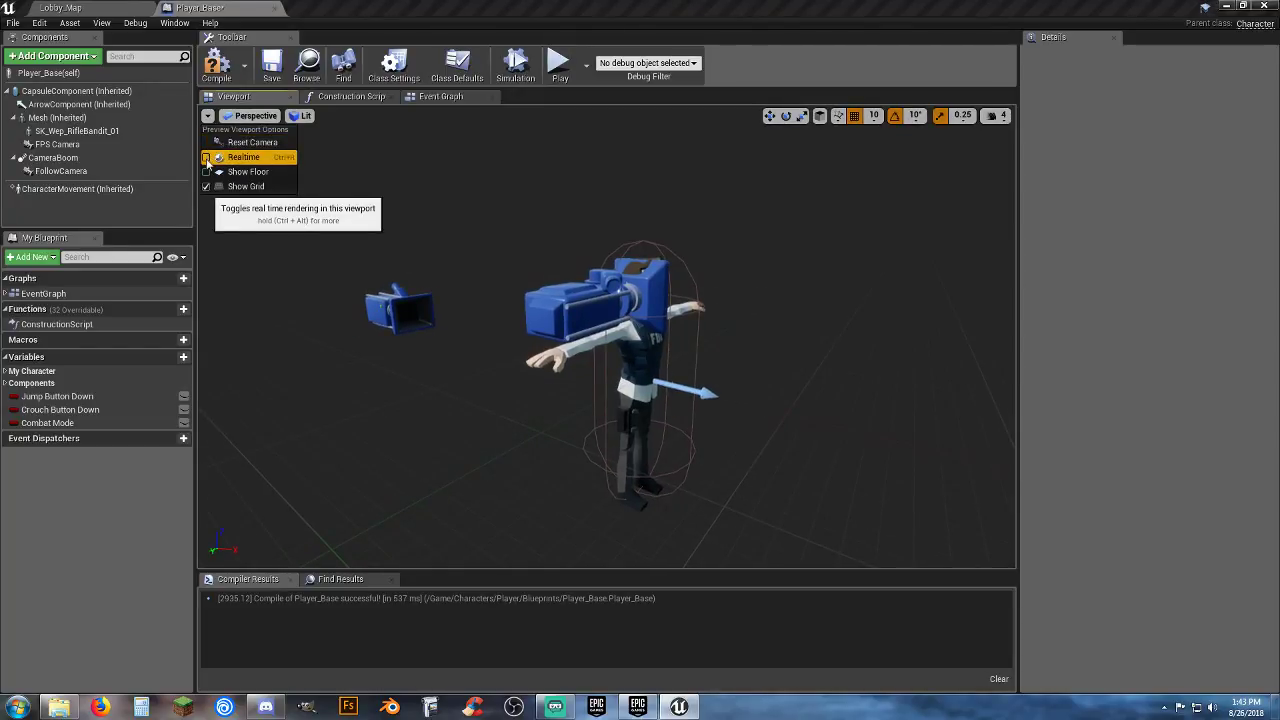
click(207, 158)
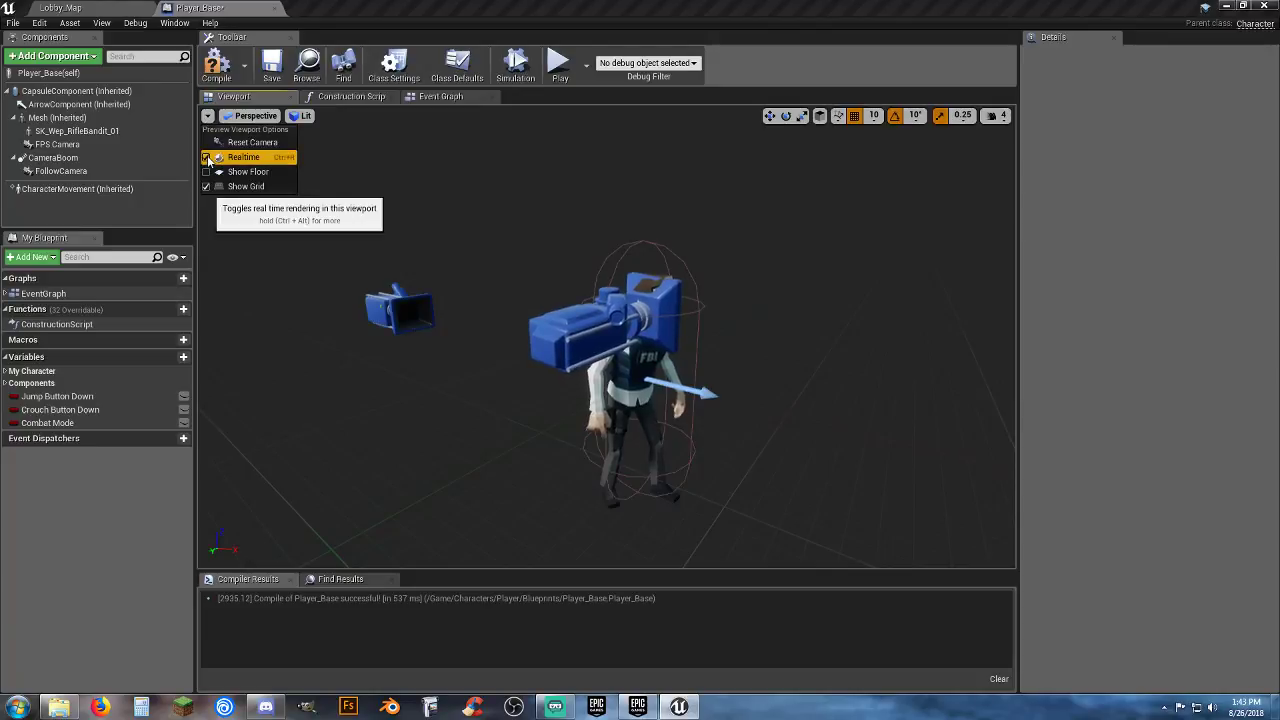
Step: Rotate the FPS Camera upright and facing forward, at about X -71.5°, Y 90°, Z 18.4°
click(88, 144)
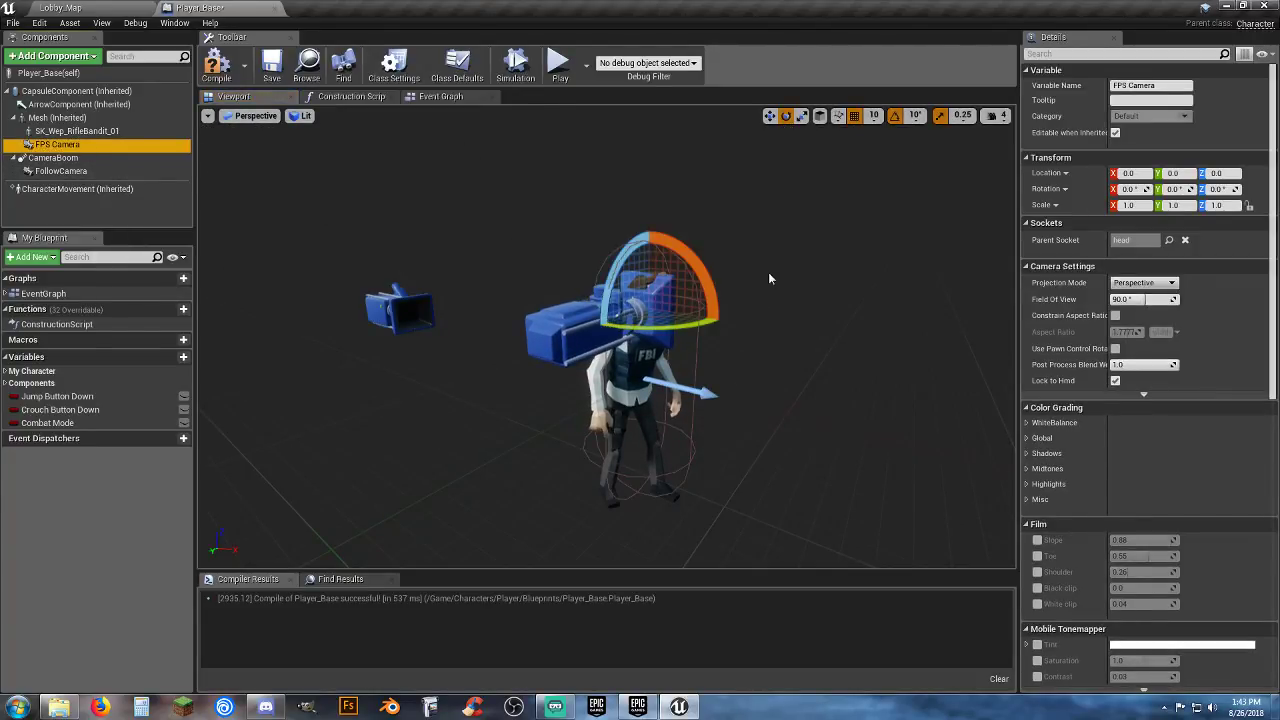
drag(685, 311, 734, 319)
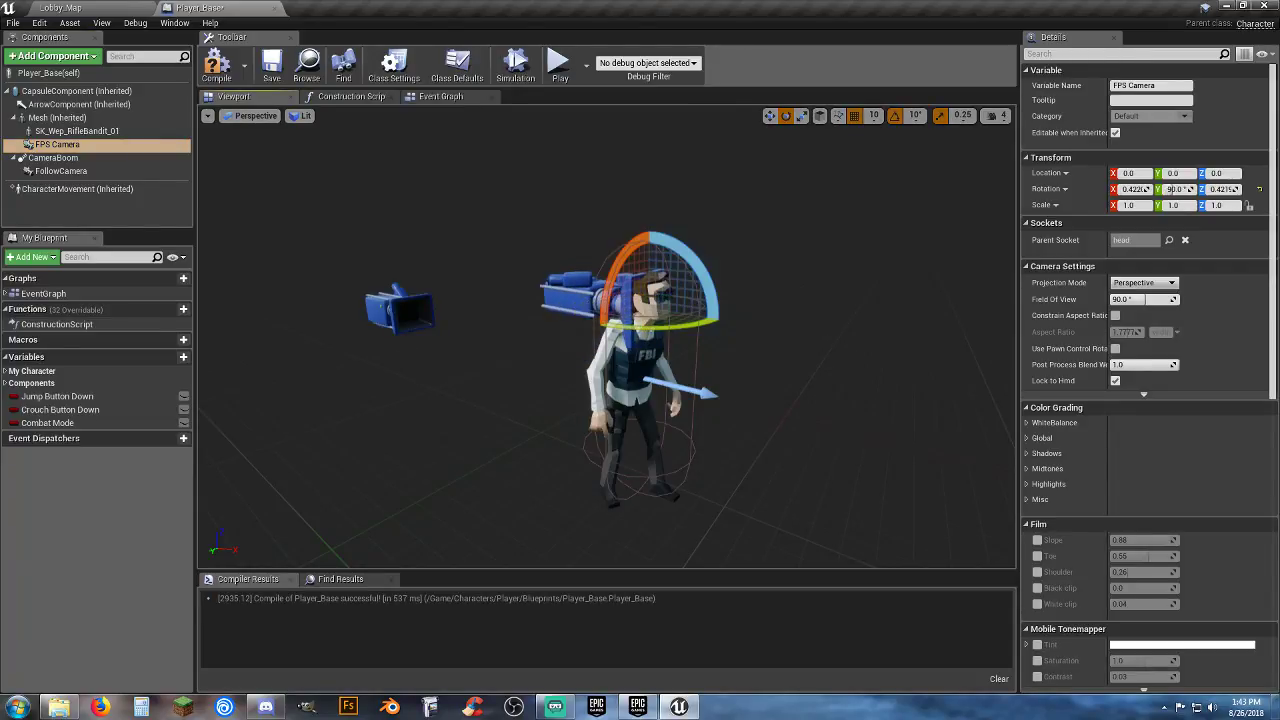
drag(607, 289, 651, 227)
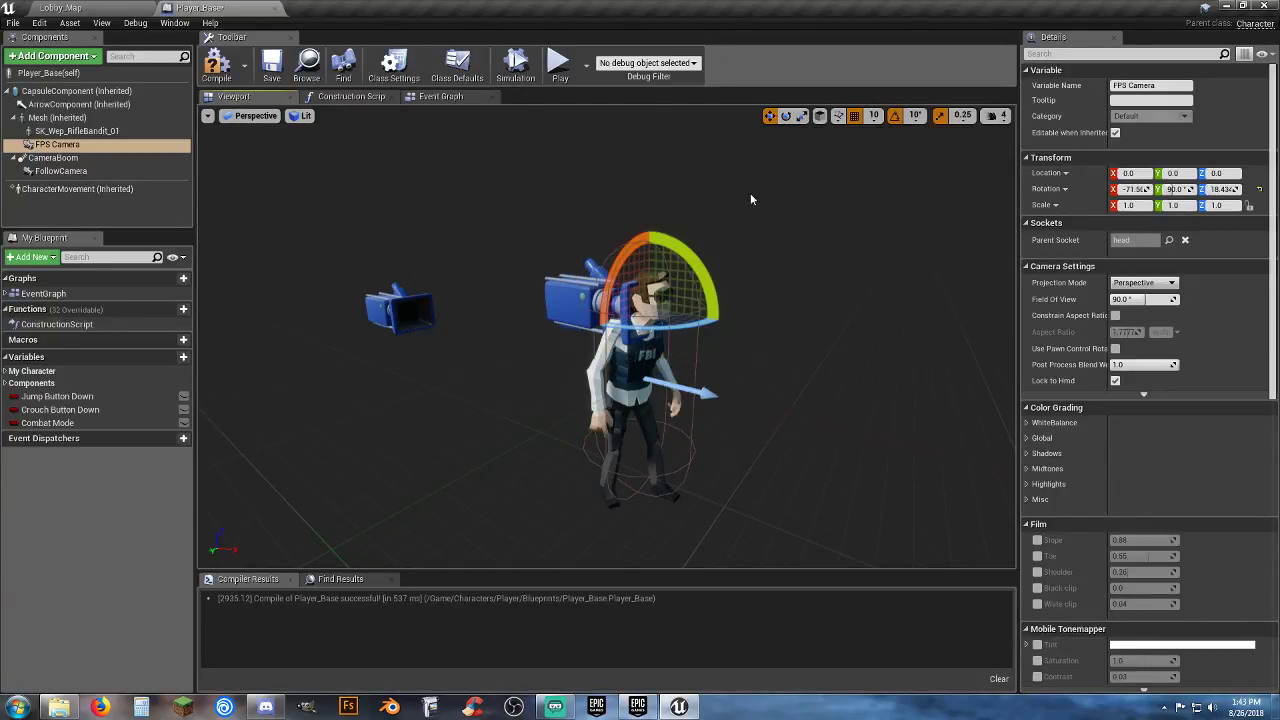
Step: Move the FPS Camera up and forward in front of the character's face, to location Y -10 and Z 30
key(w)
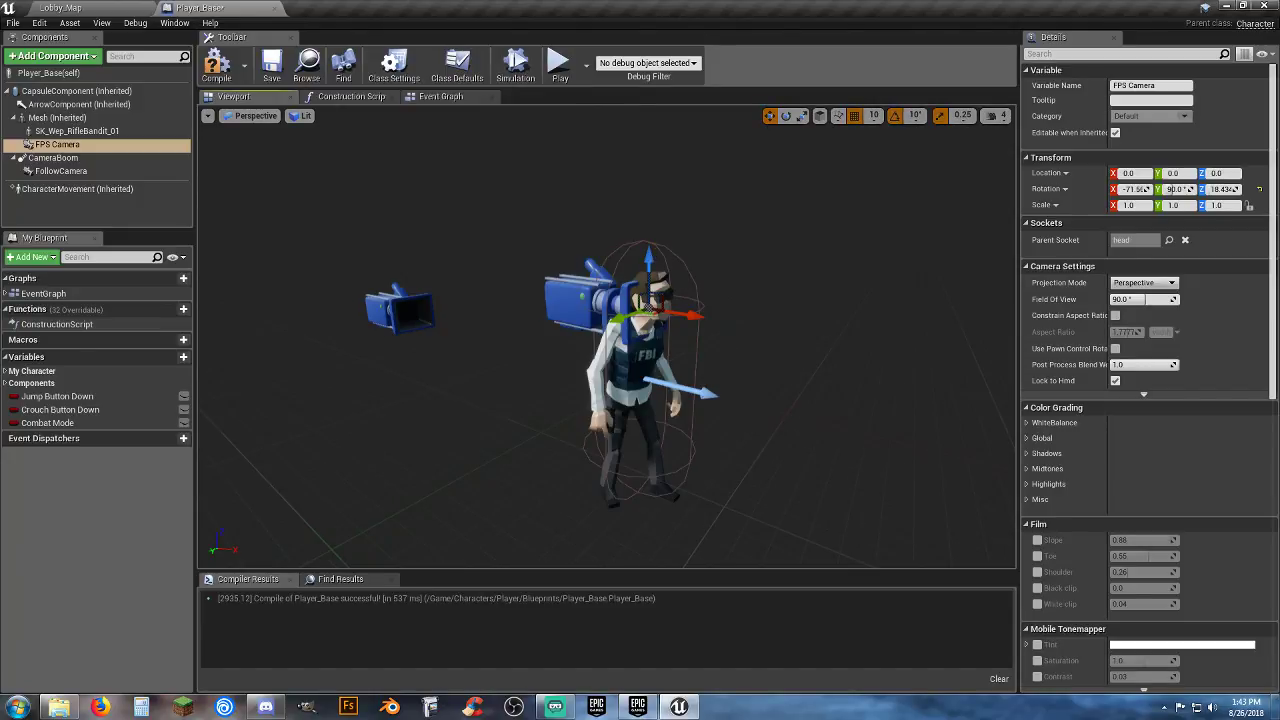
right_drag(650, 252, 664, 252)
drag(623, 250, 623, 242)
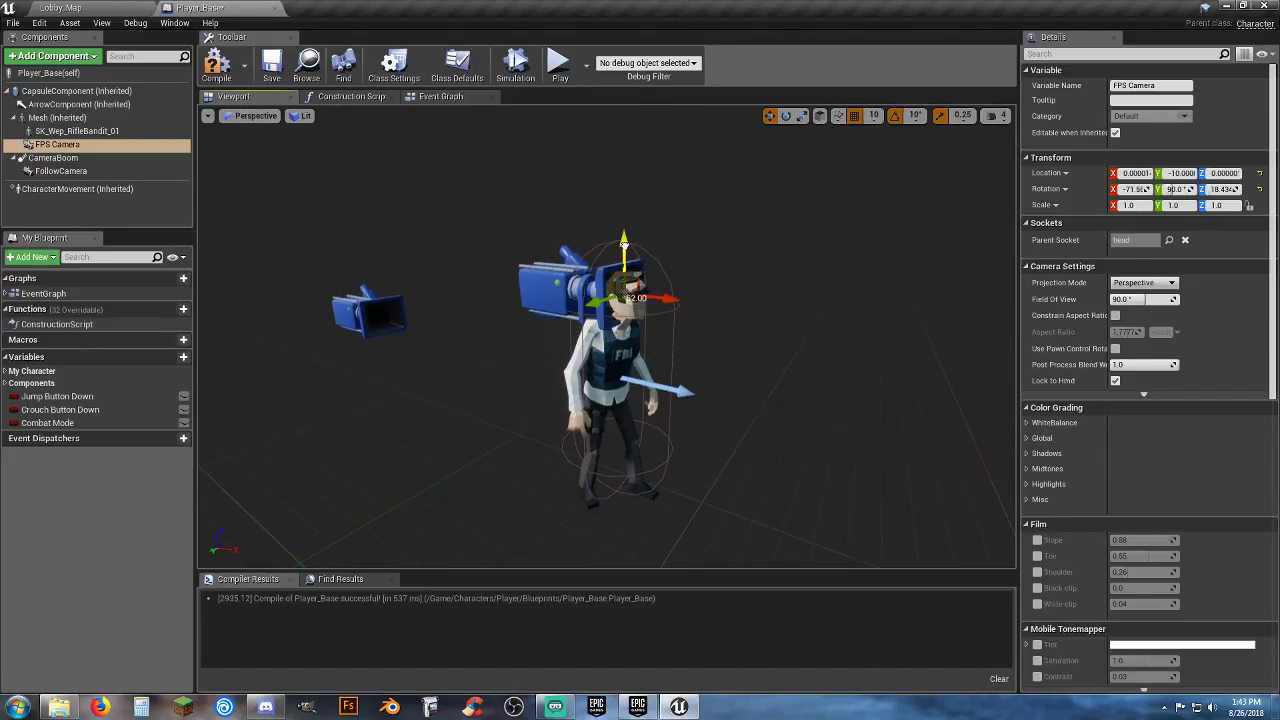
drag(668, 298, 691, 302)
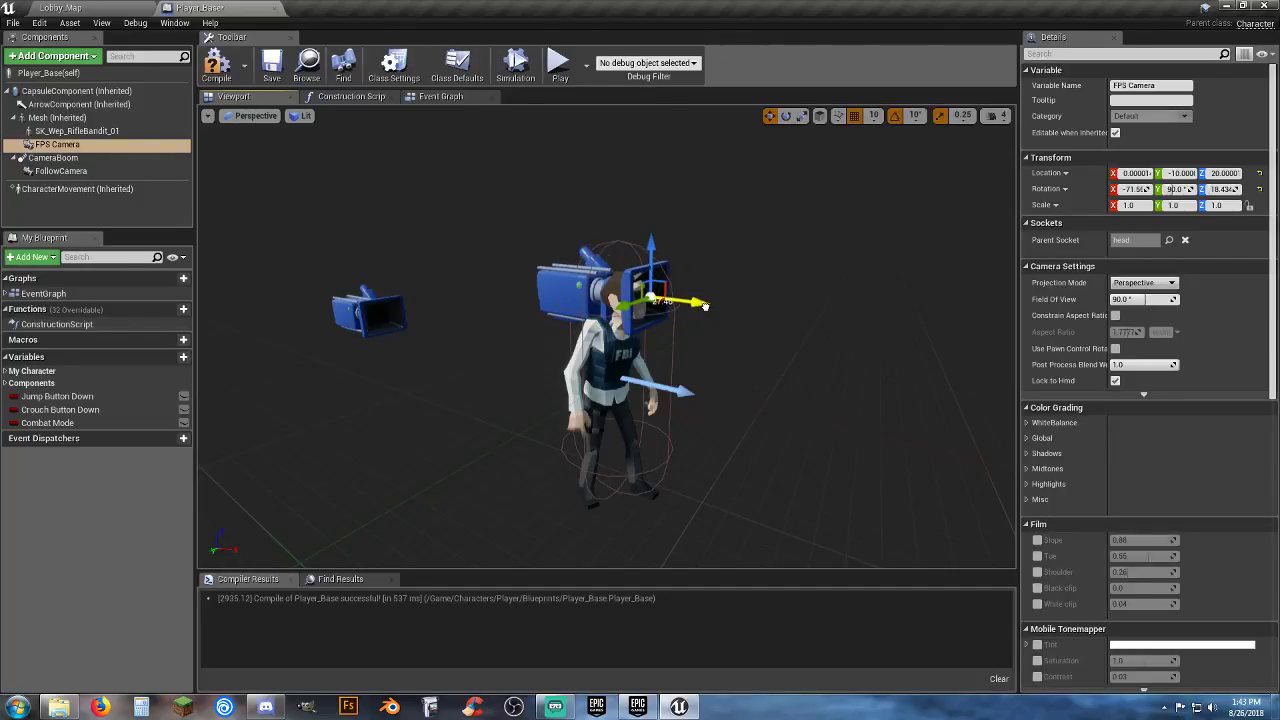
drag(706, 306, 707, 307)
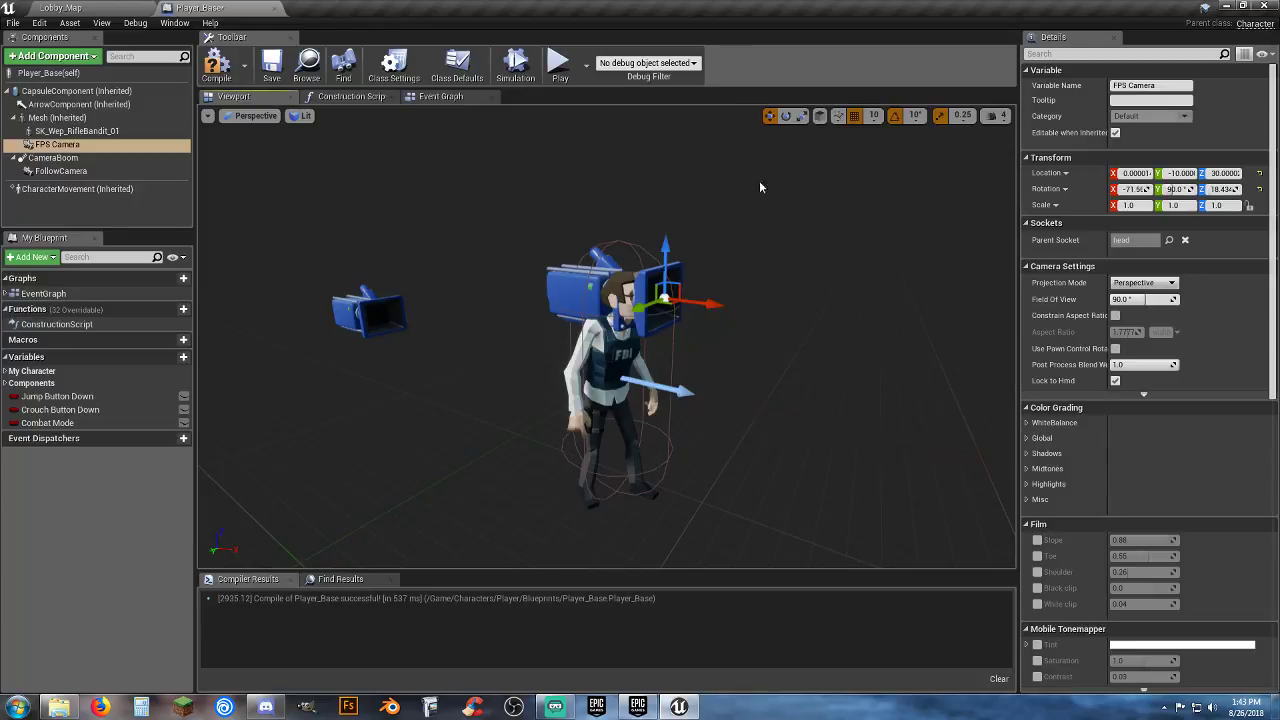
Step: Fine-tune the FPS Camera's Z location to about 27.43 with grid snapping temporarily off, and compile the Blueprint
click(853, 117)
right_drag(766, 286, 732, 312)
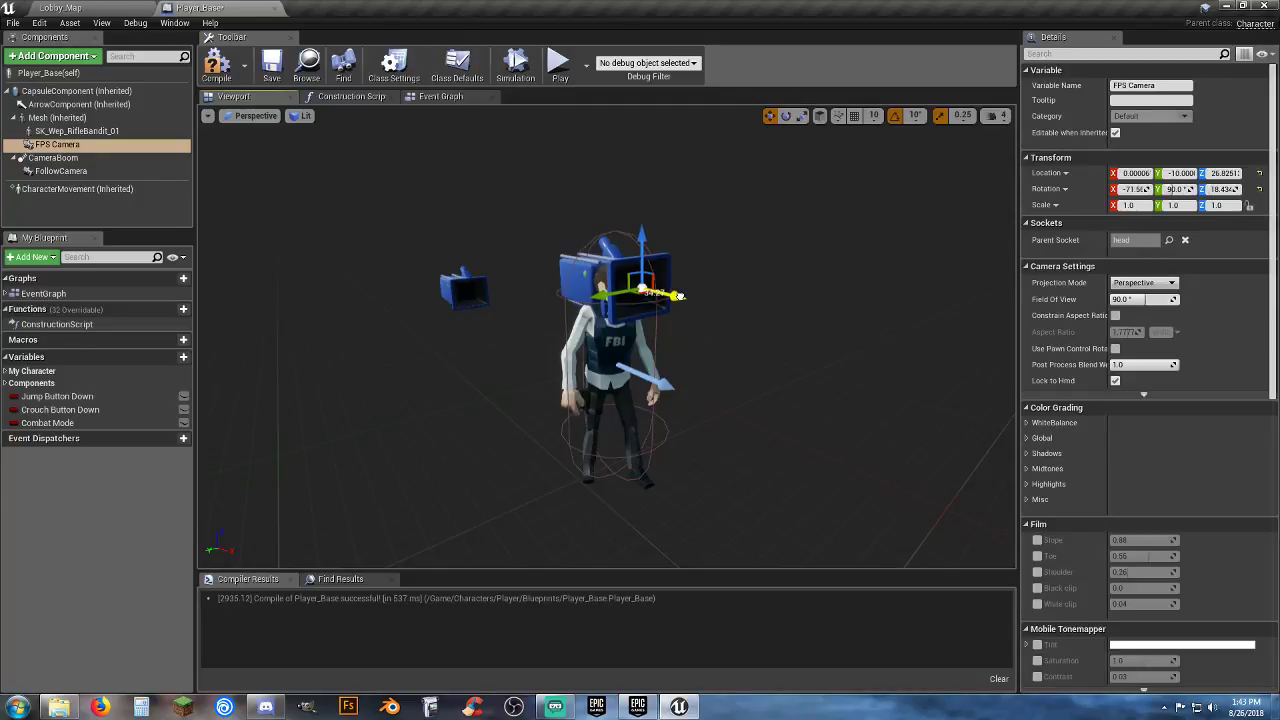
drag(680, 297, 681, 299)
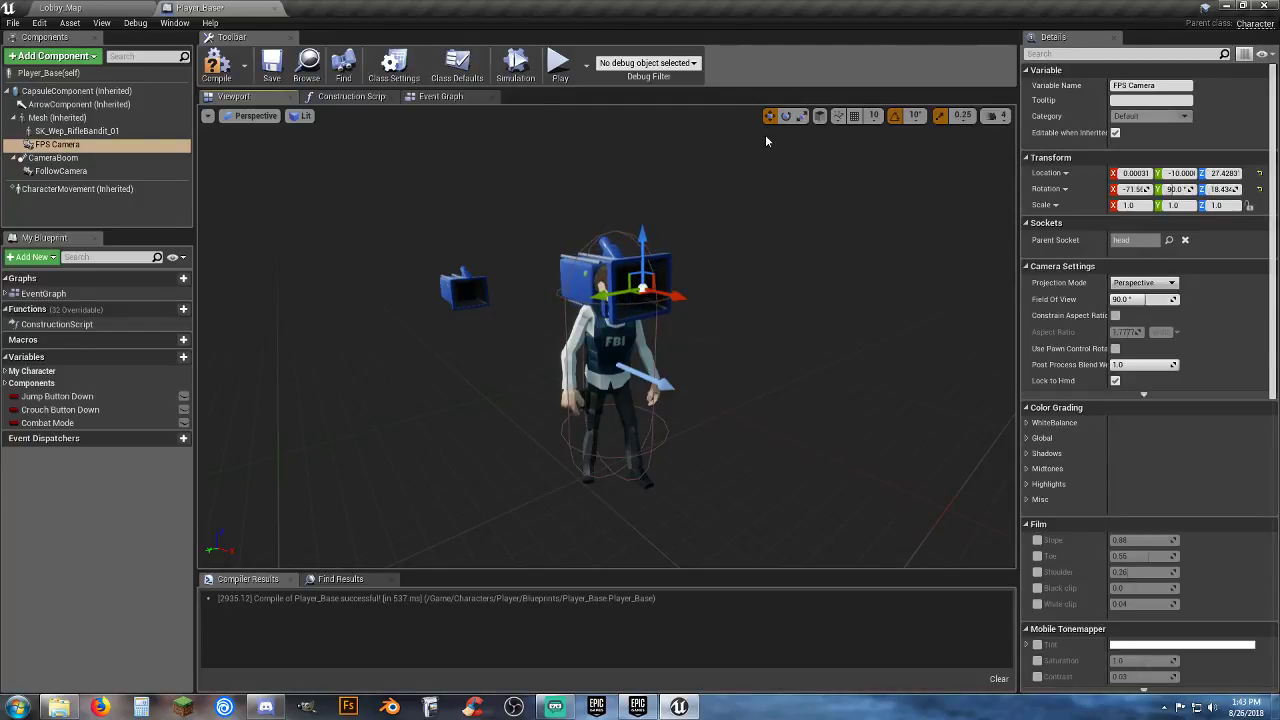
click(854, 115)
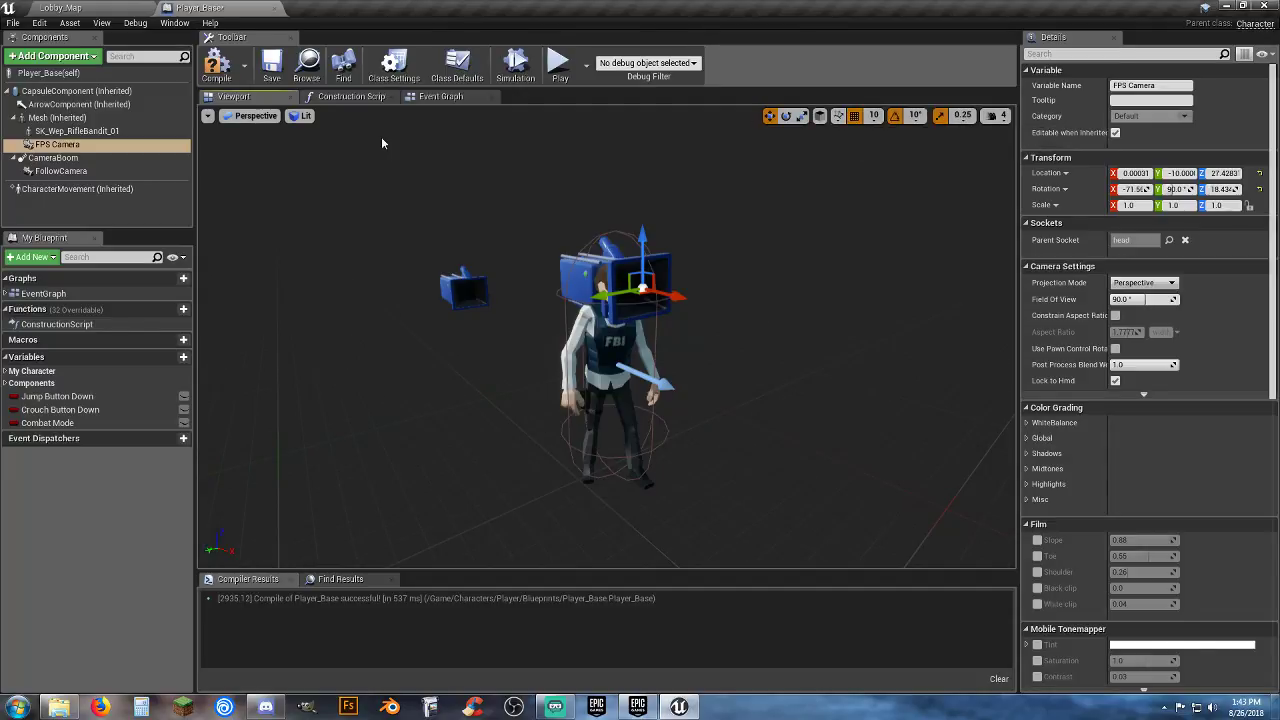
click(257, 68)
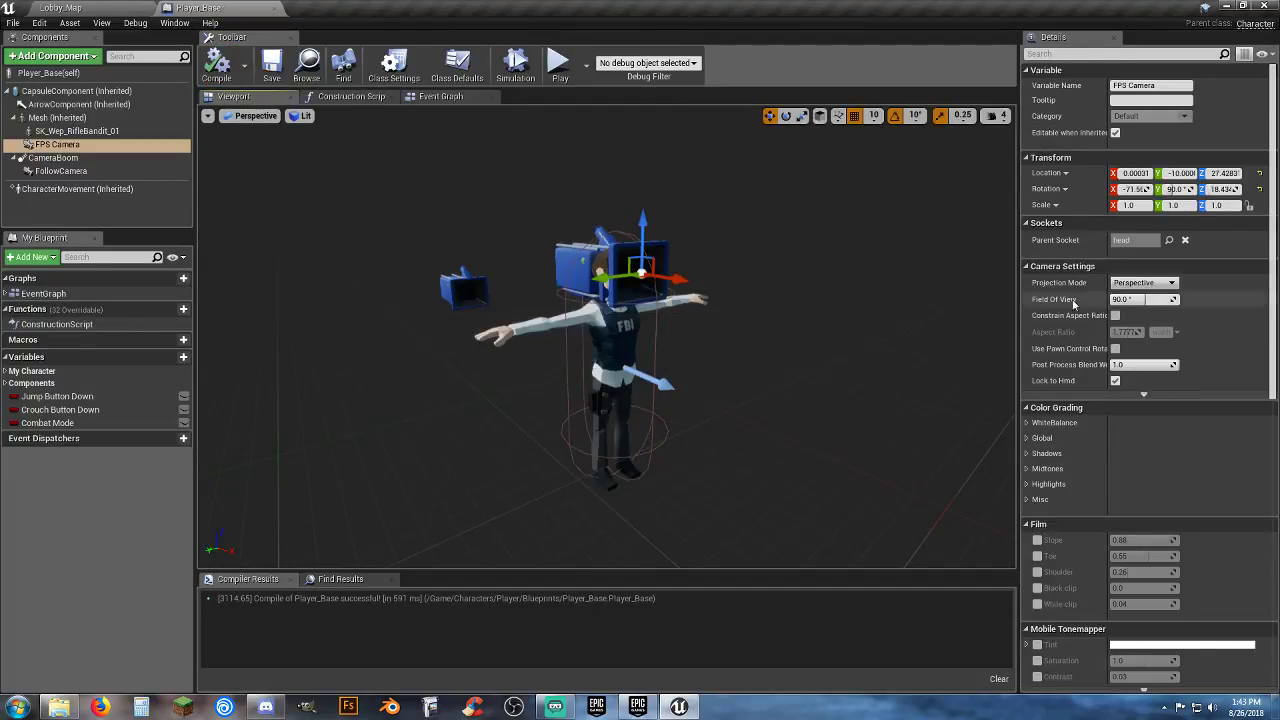
Step: Disable Auto Activate and enable Use Pawn Control Rotation for the FPS Camera
scroll(1057, 402, down, 5)
scroll(1057, 402, down, 6)
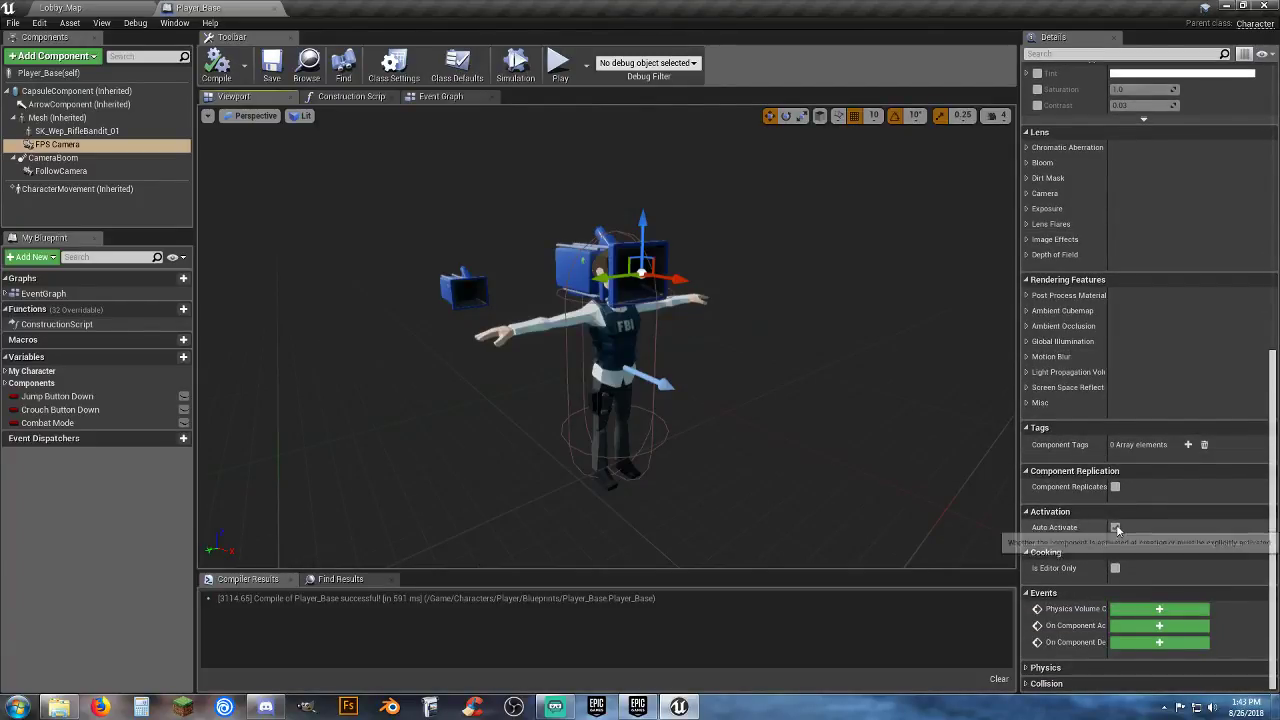
click(1115, 527)
scroll(1095, 430, up, 2)
scroll(1090, 415, up, 9)
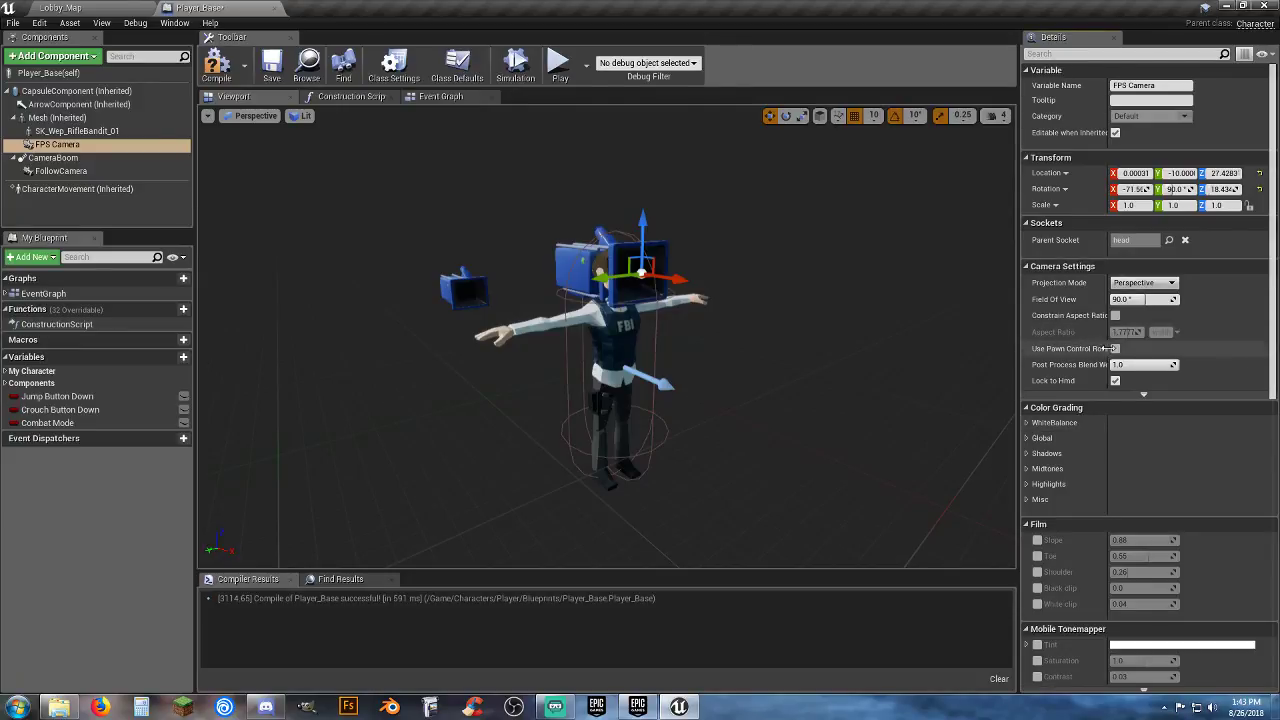
click(1115, 348)
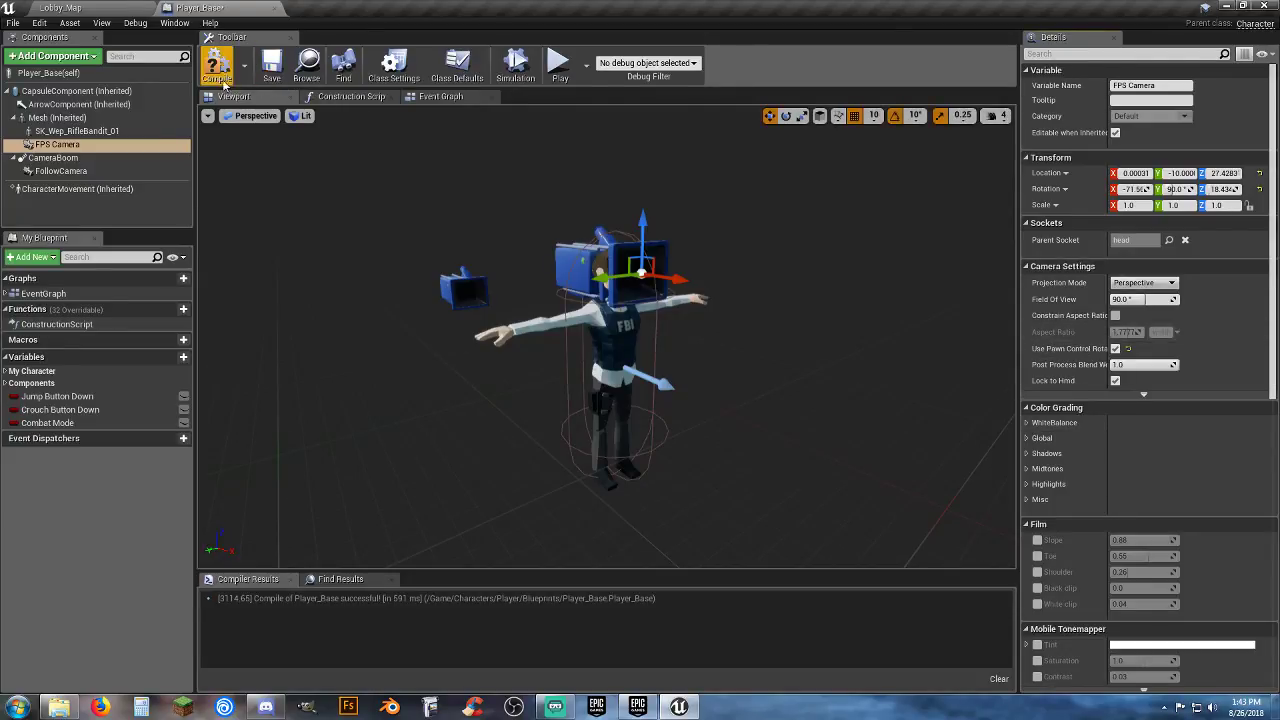
Step: Turn realtime rendering back on in the viewport and compile the Player_Base Blueprint
click(208, 116)
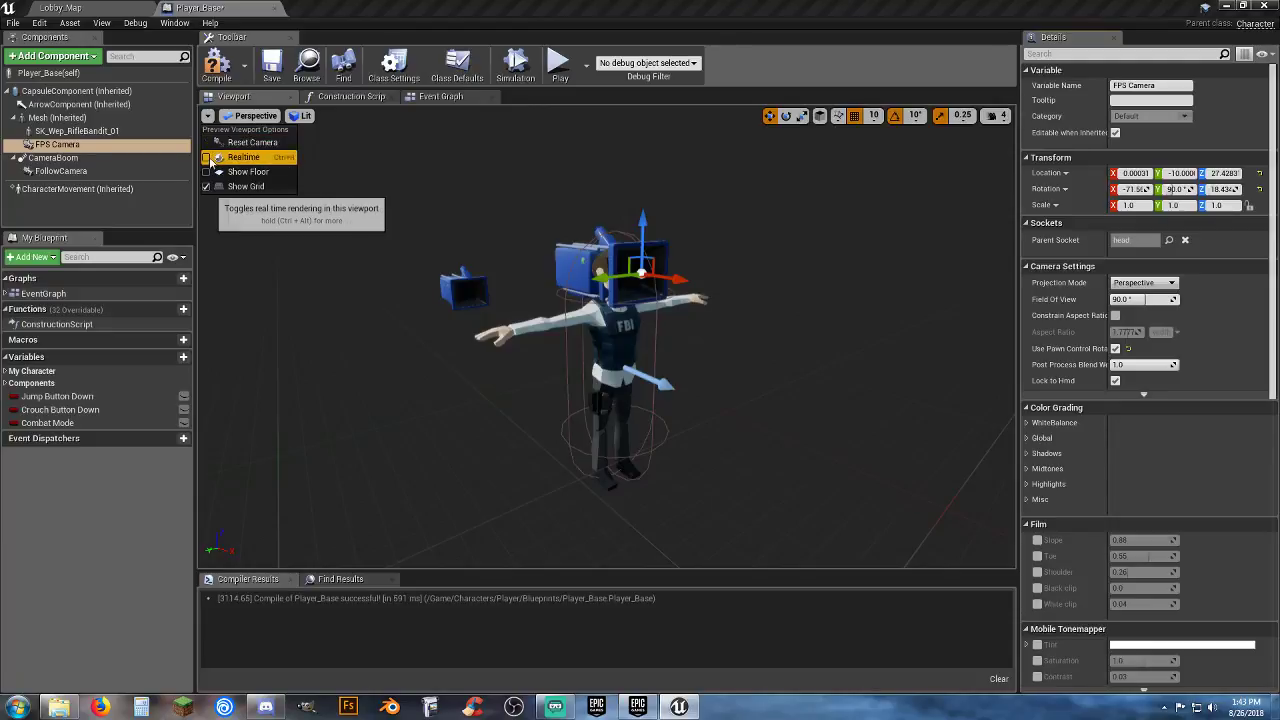
click(210, 158)
click(212, 67)
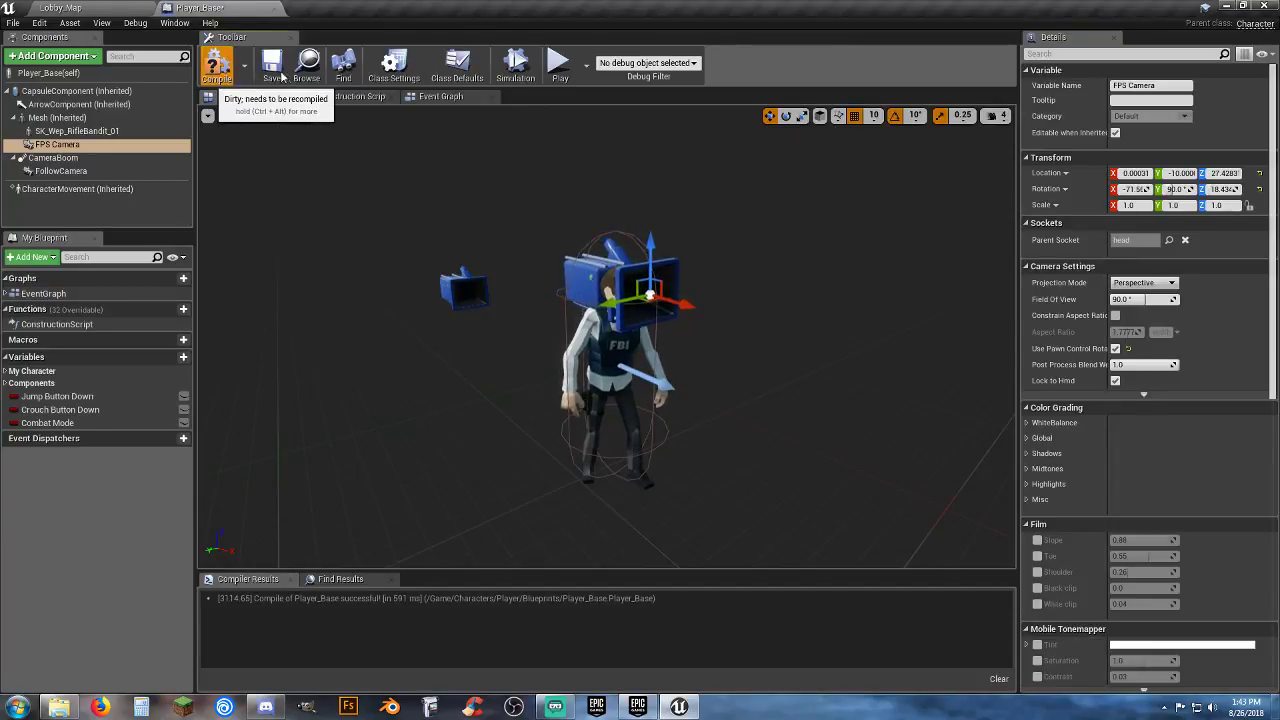
Step: Place references to the FPS Camera and FollowCamera in the Event Graph, between the two Combat Mode SET nodes
click(434, 97)
right_drag(925, 402, 736, 362)
right_drag(524, 273, 472, 327)
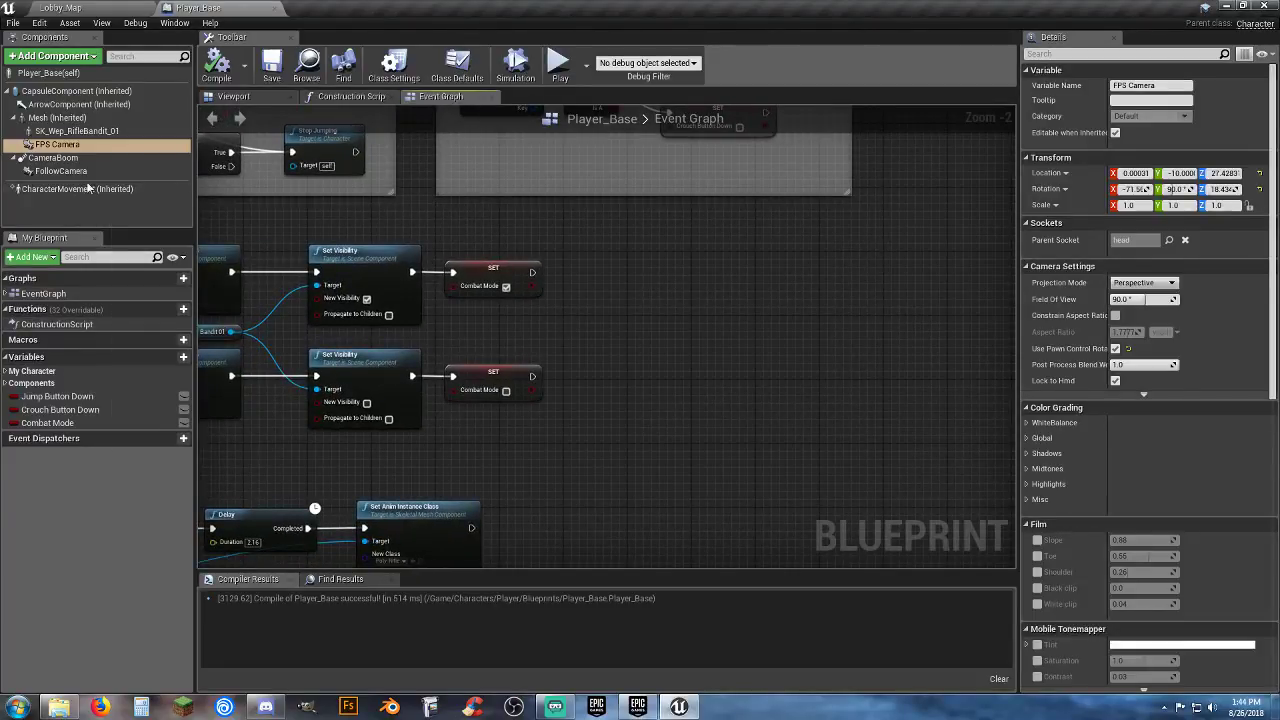
click(68, 146)
drag(68, 146, 480, 318)
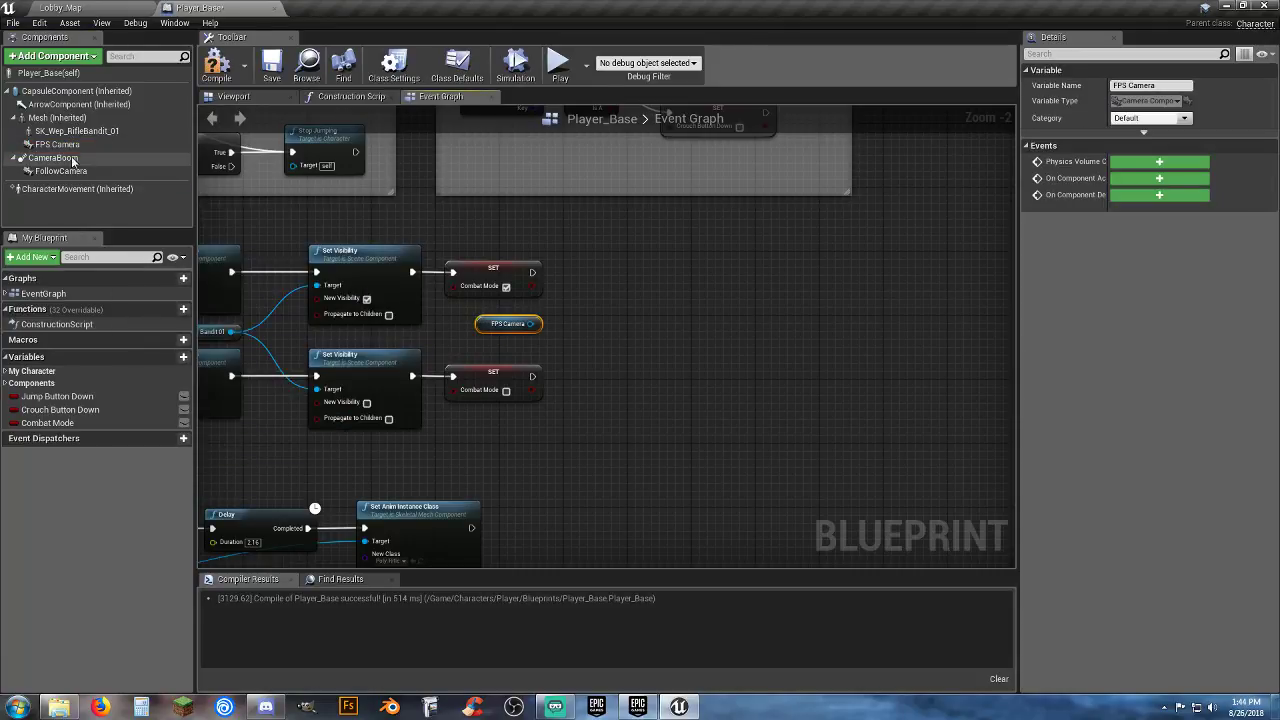
drag(61, 171, 456, 341)
scroll(522, 345, up, 2)
click(611, 369)
right_drag(611, 369, 580, 336)
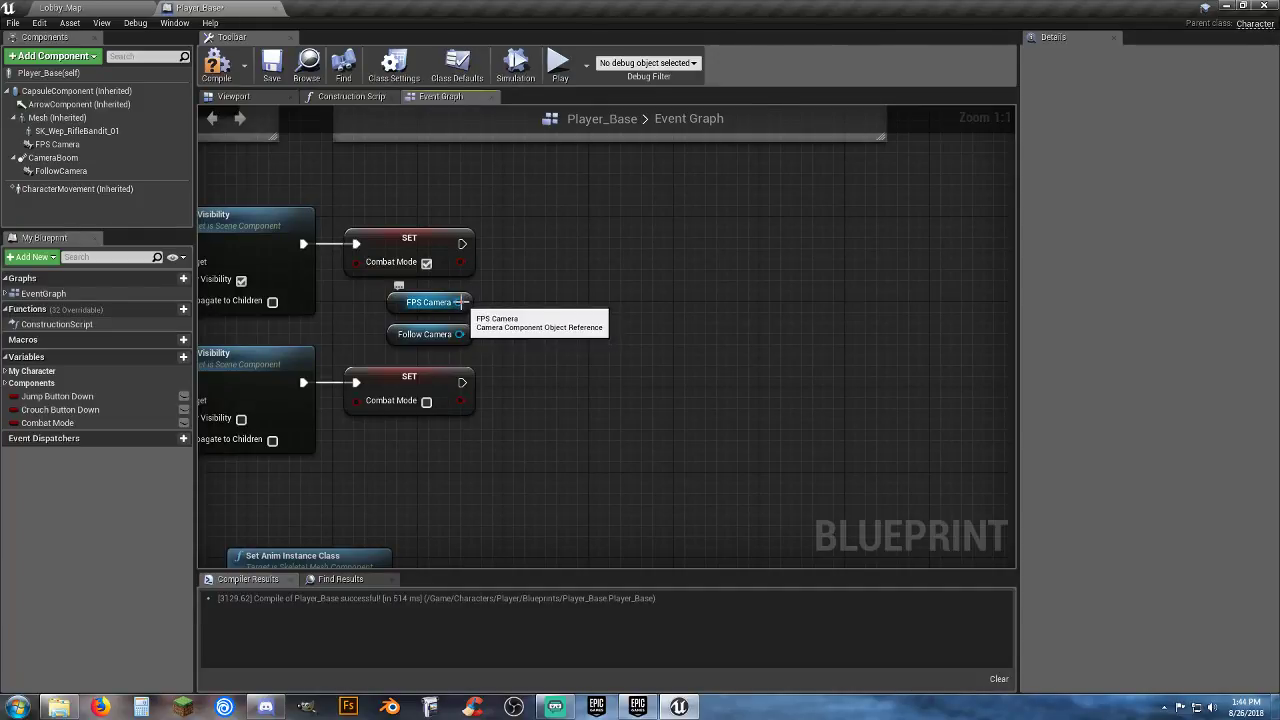
Step: Add a Deactivate node targeting the Follow Camera and an Activate node targeting the FPS Camera
drag(463, 334, 602, 253)
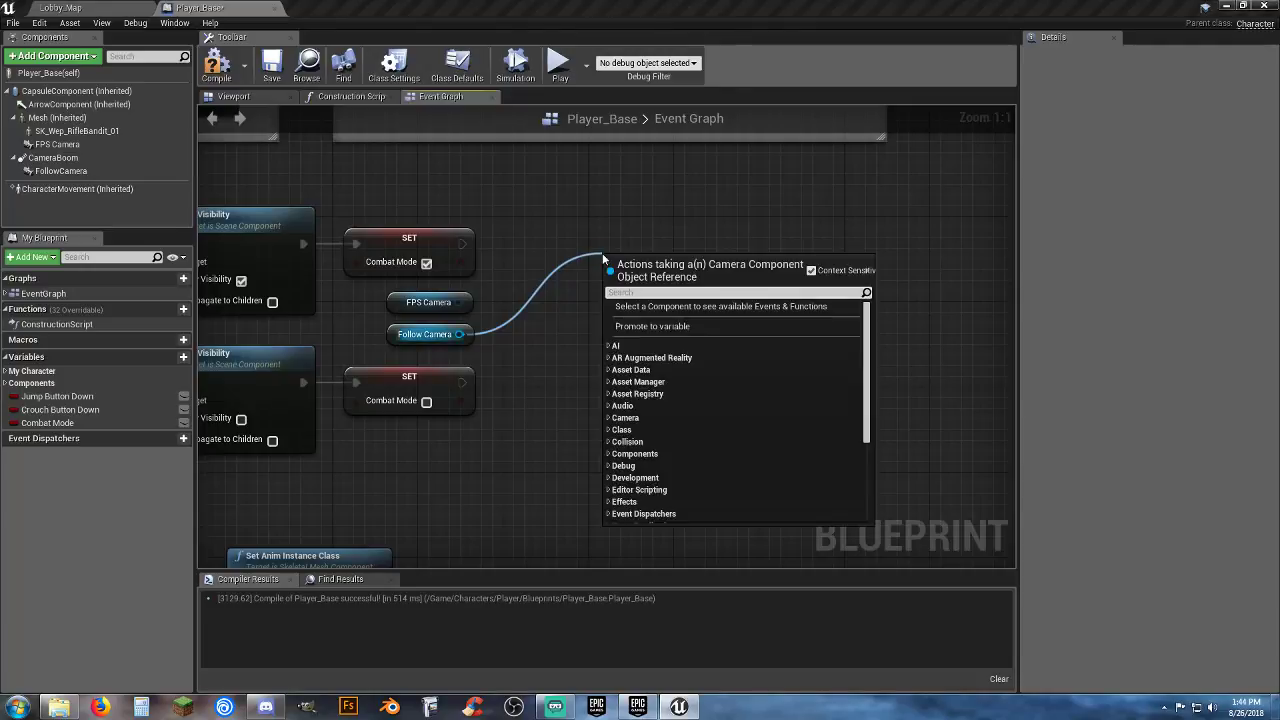
text(deactiv)
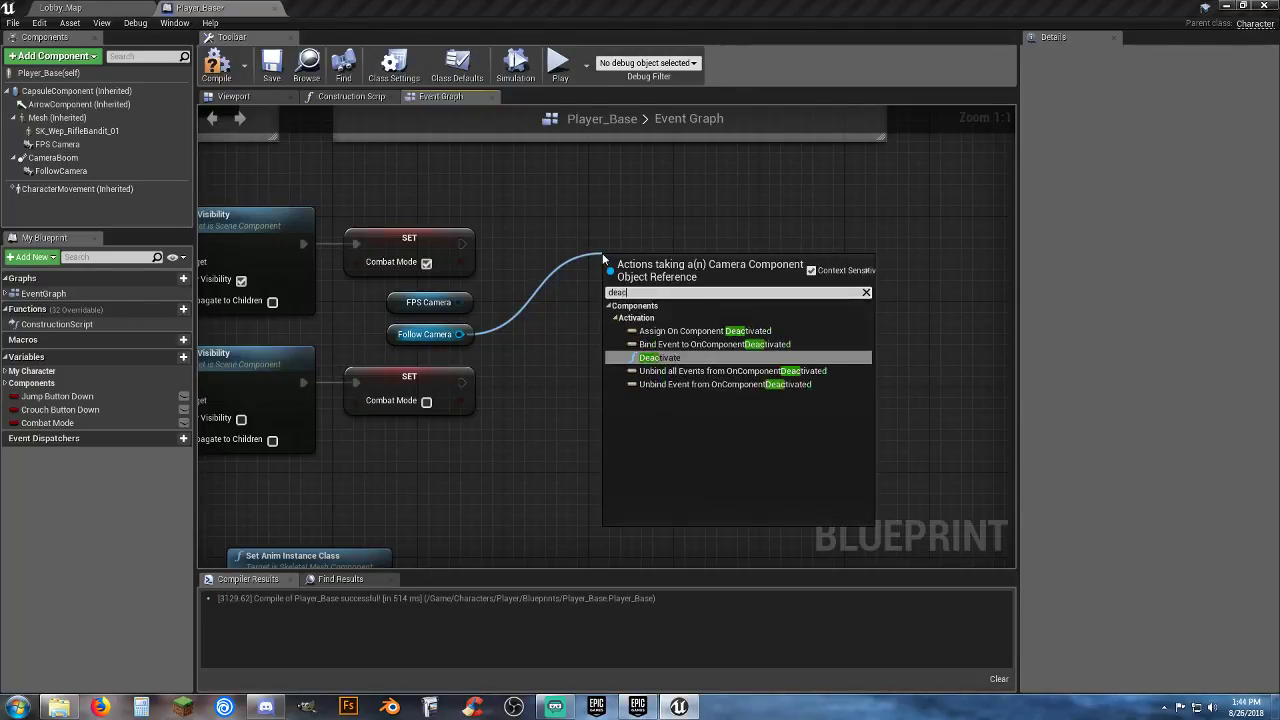
click(662, 358)
drag(458, 302, 653, 369)
text(act)
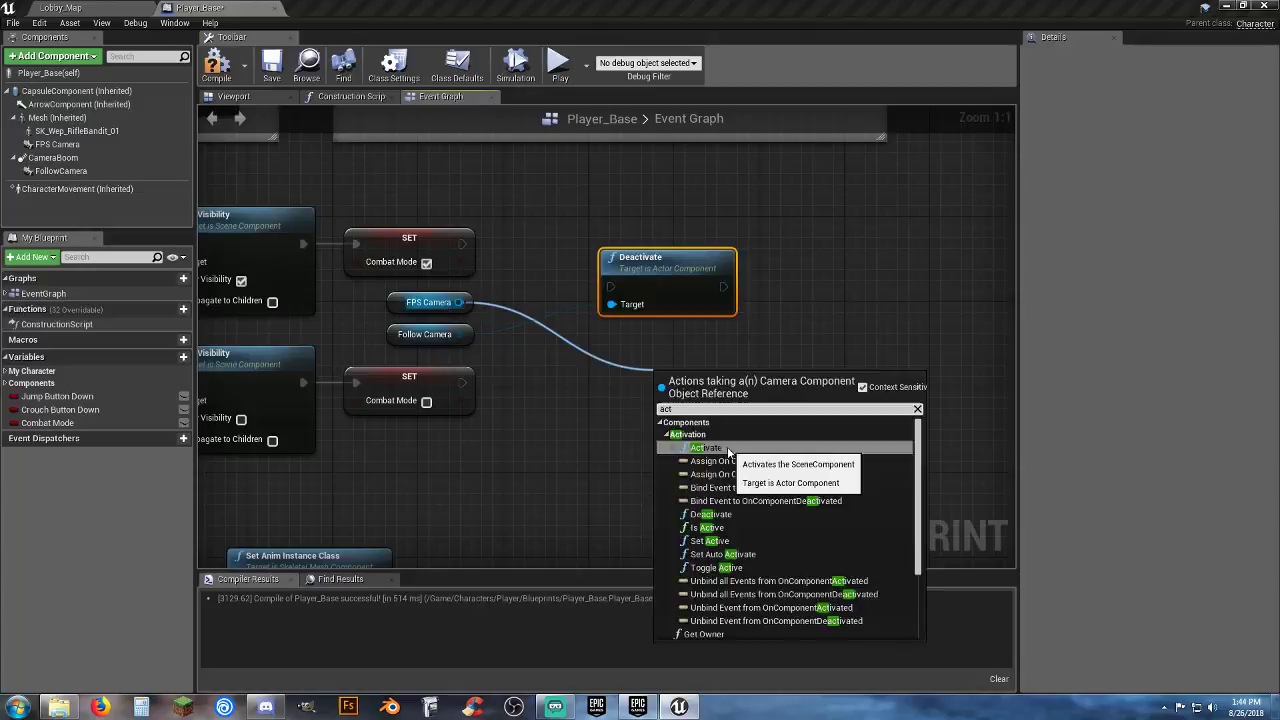
click(705, 447)
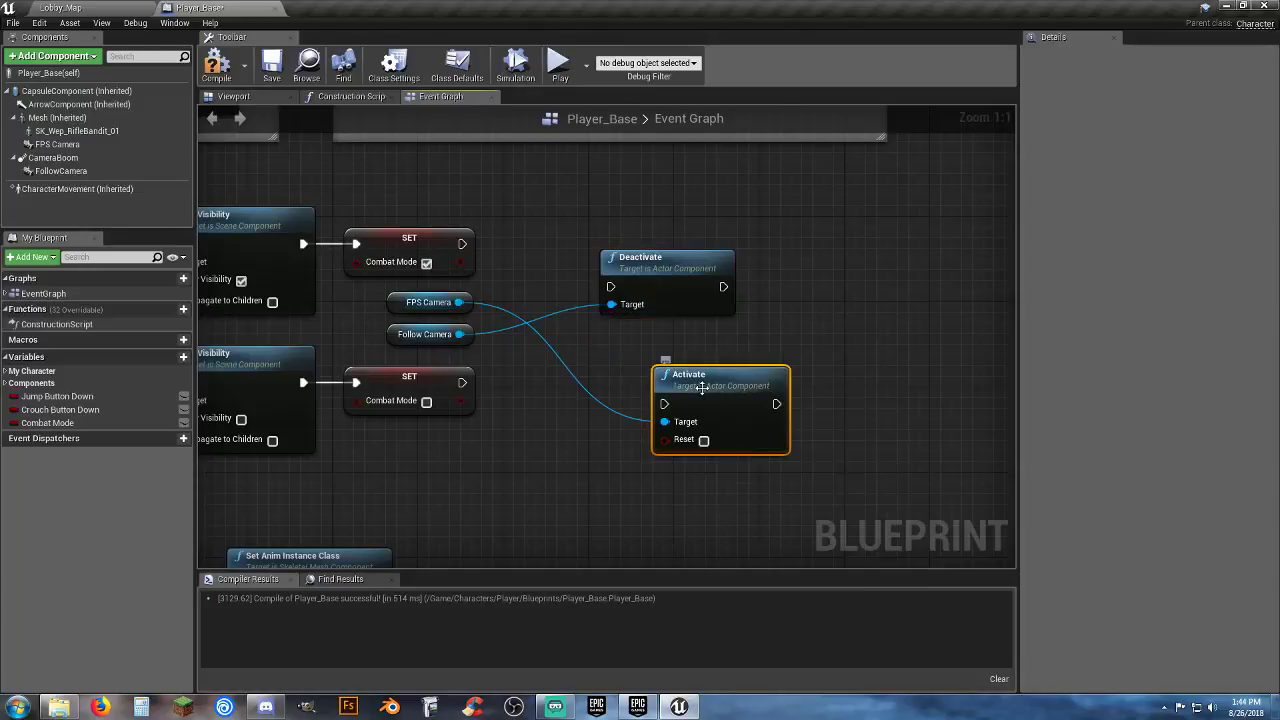
Step: Chain Deactivate into Activate and connect the pair after the SET node that enables Combat Mode
drag(701, 390, 723, 288)
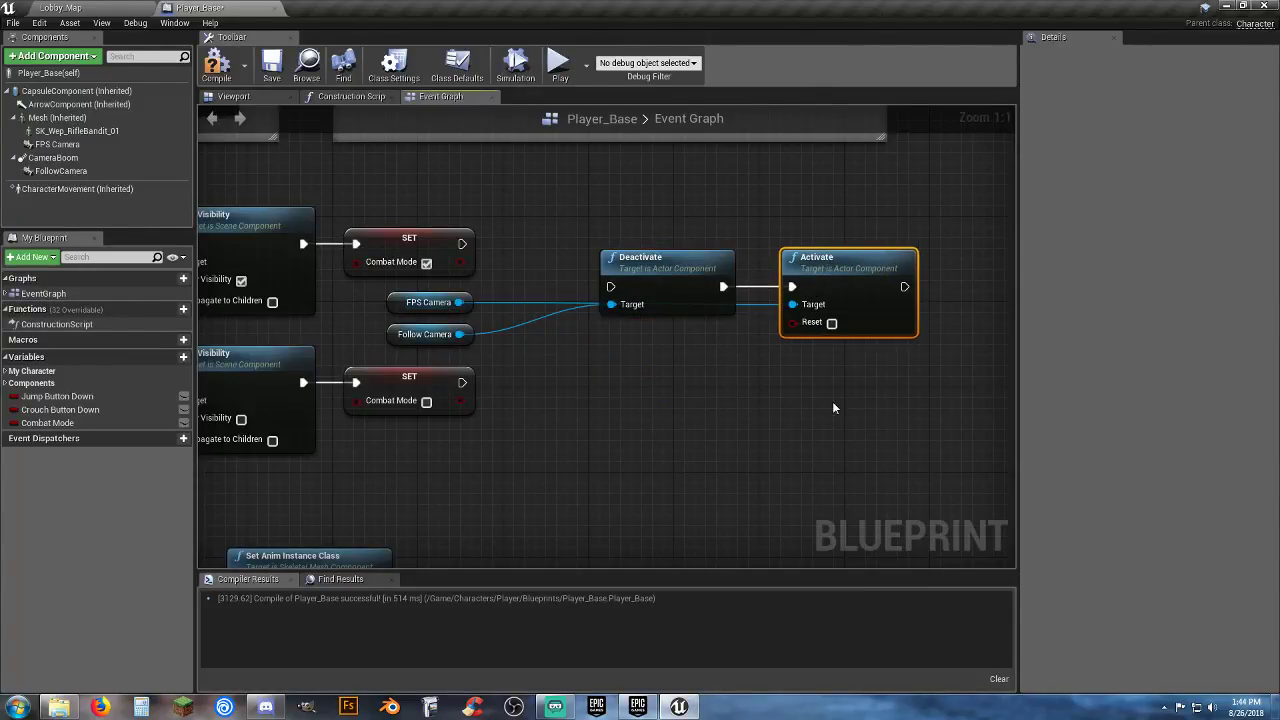
drag(834, 329, 619, 225)
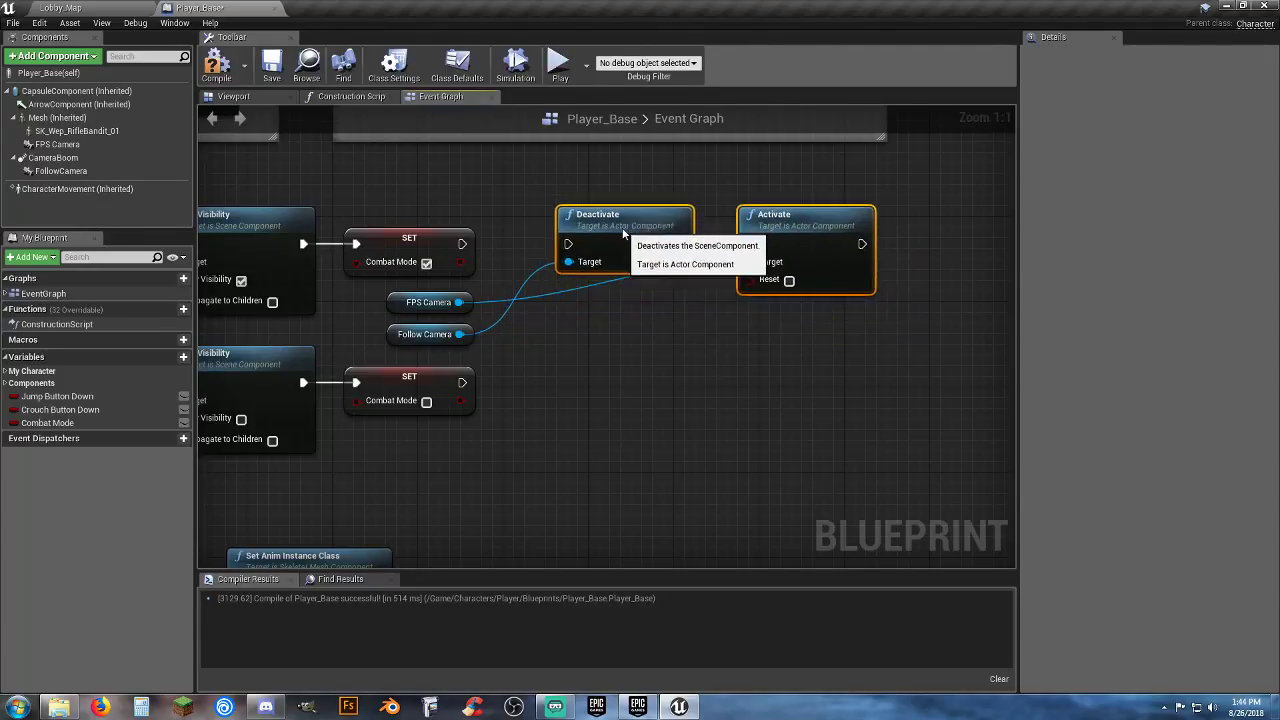
drag(461, 244, 595, 218)
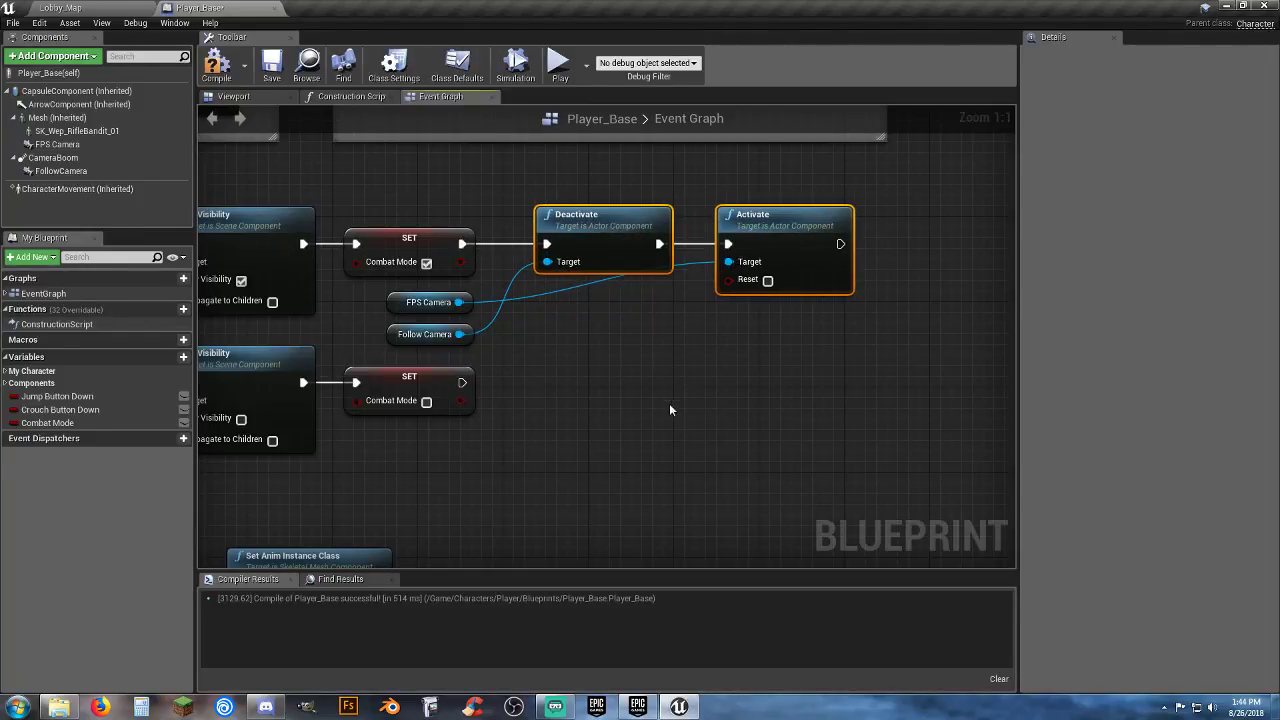
Step: Duplicate the Deactivate and Activate pair and connect the copy after the SET node that disables Combat Mode
key(ctrl+c)
click(629, 392)
key(ctrl+v)
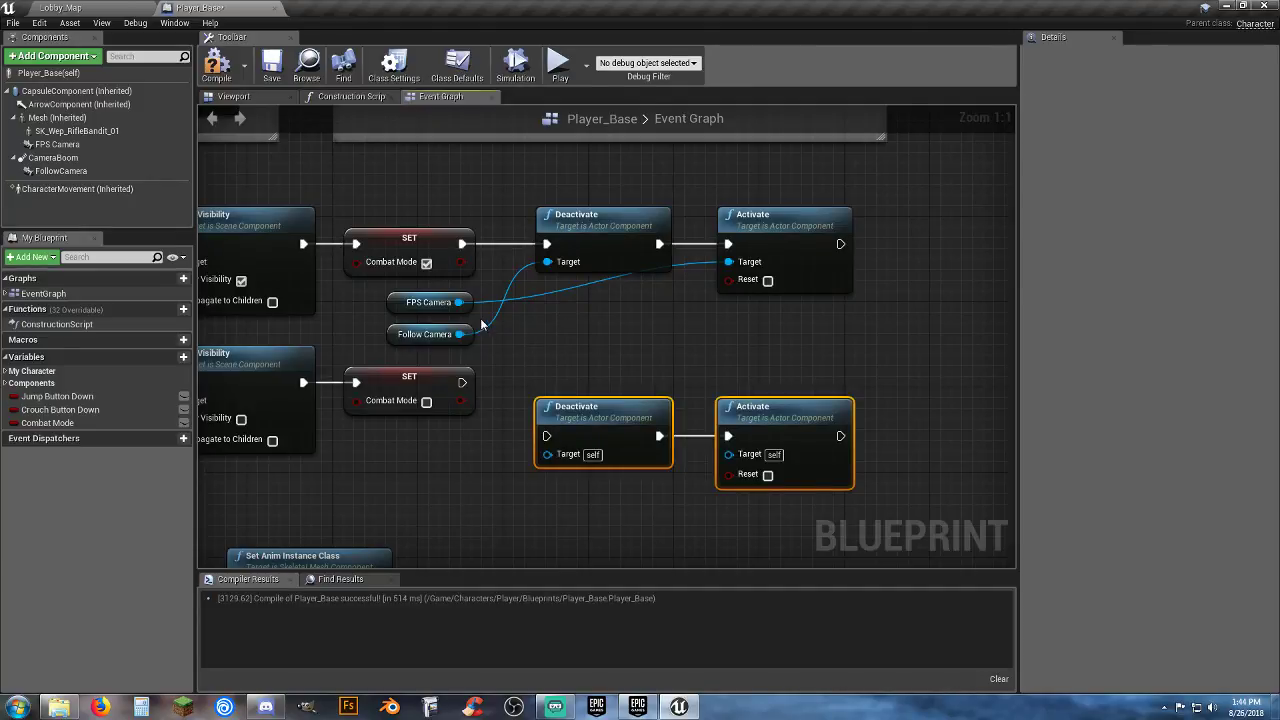
drag(597, 412, 608, 358)
drag(461, 382, 463, 386)
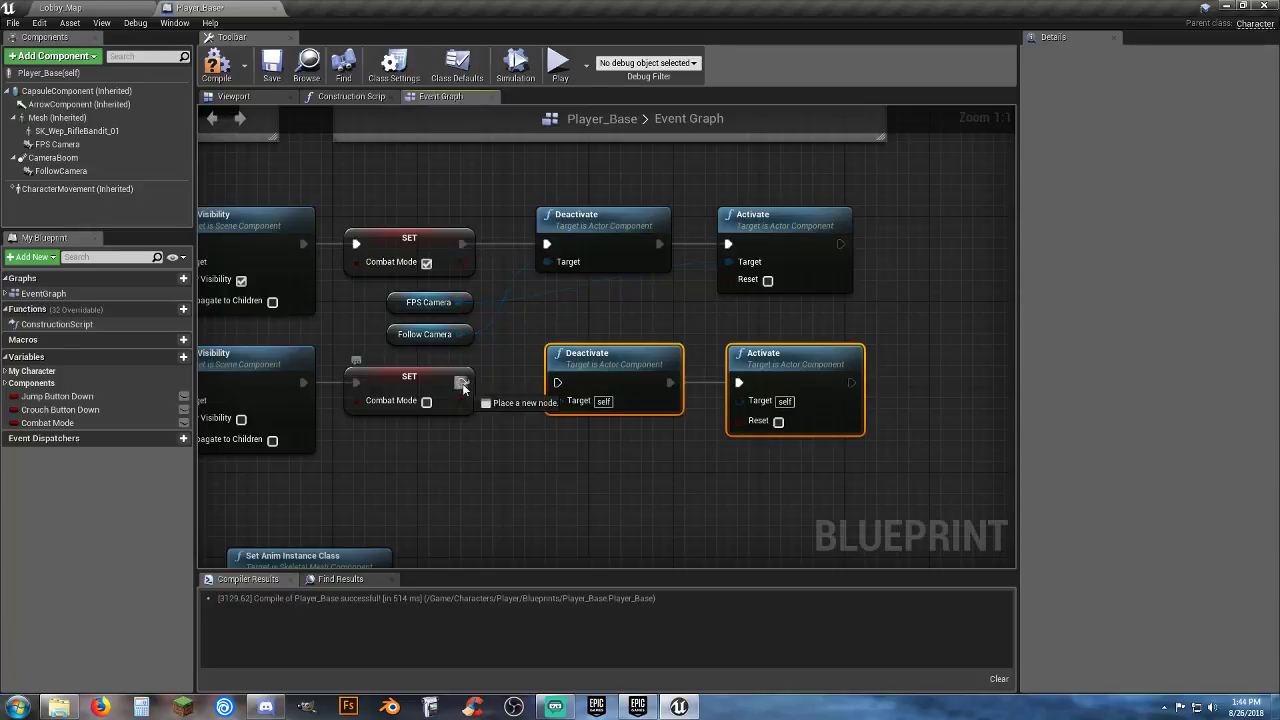
drag(543, 380, 581, 365)
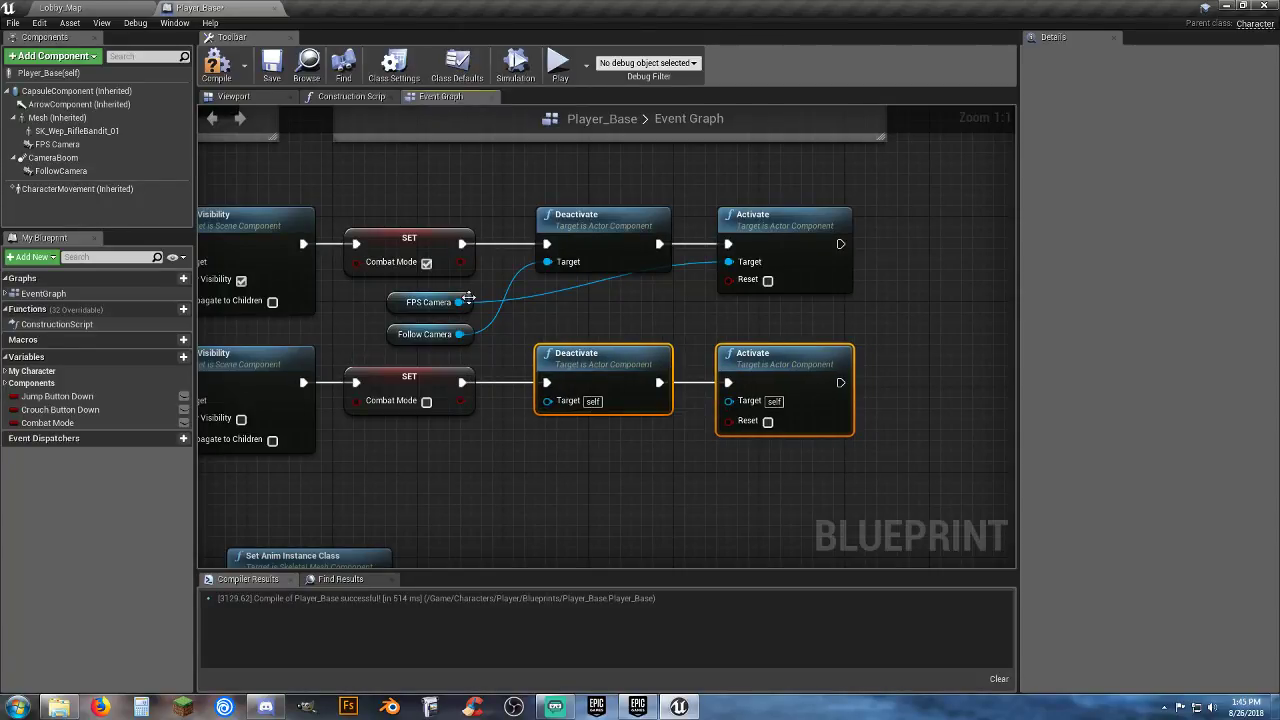
Step: Wire the FPS Camera to the copied Deactivate node's target and the Follow Camera to the copied Activate node's target
drag(458, 302, 474, 316)
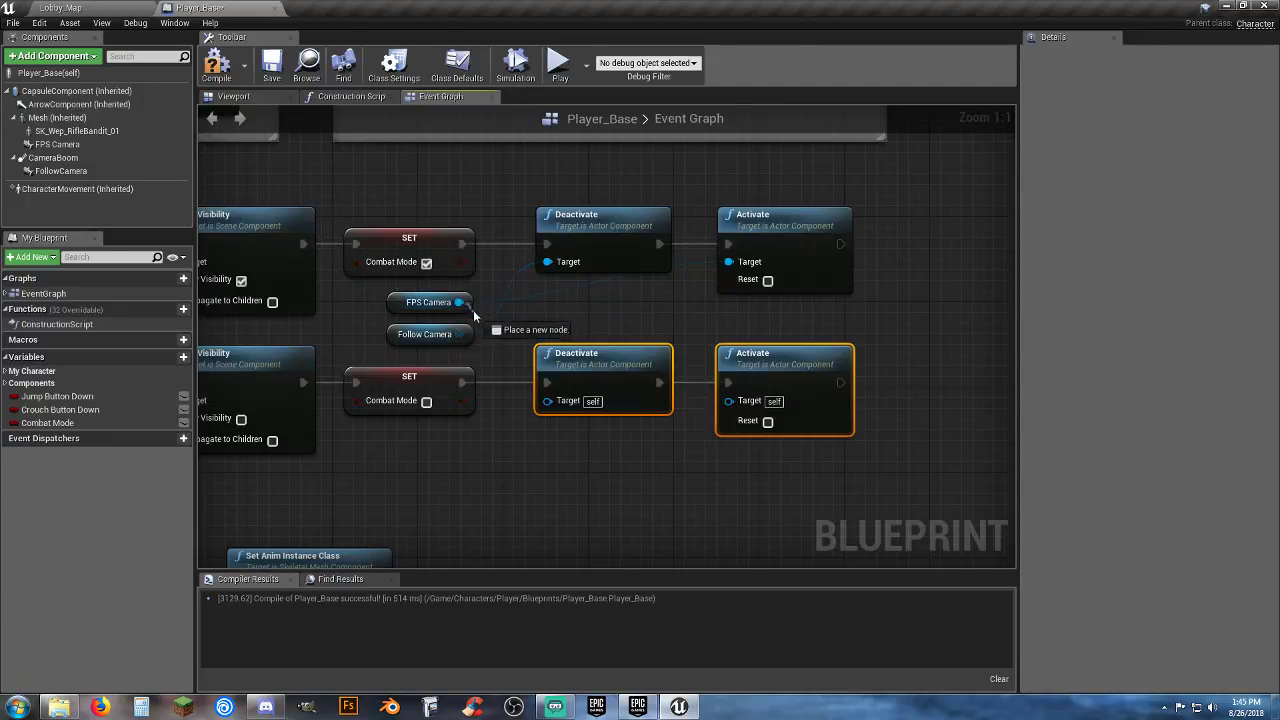
drag(537, 407, 549, 403)
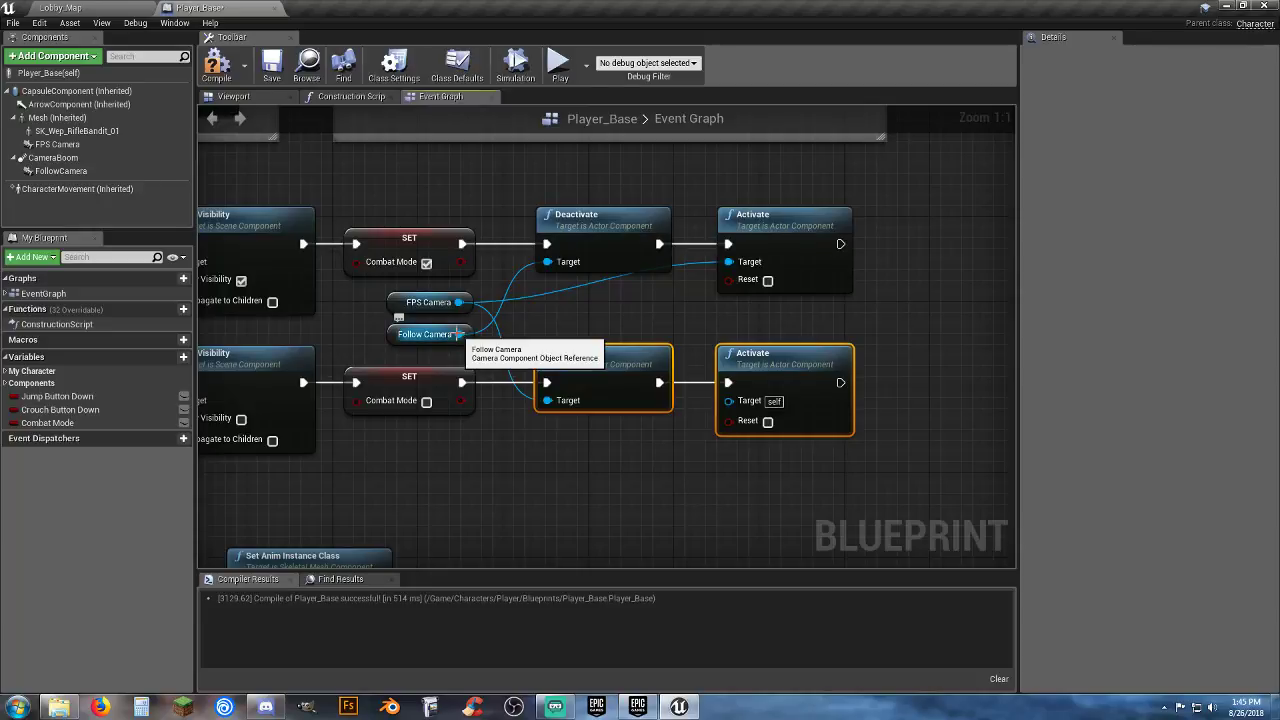
drag(459, 334, 728, 401)
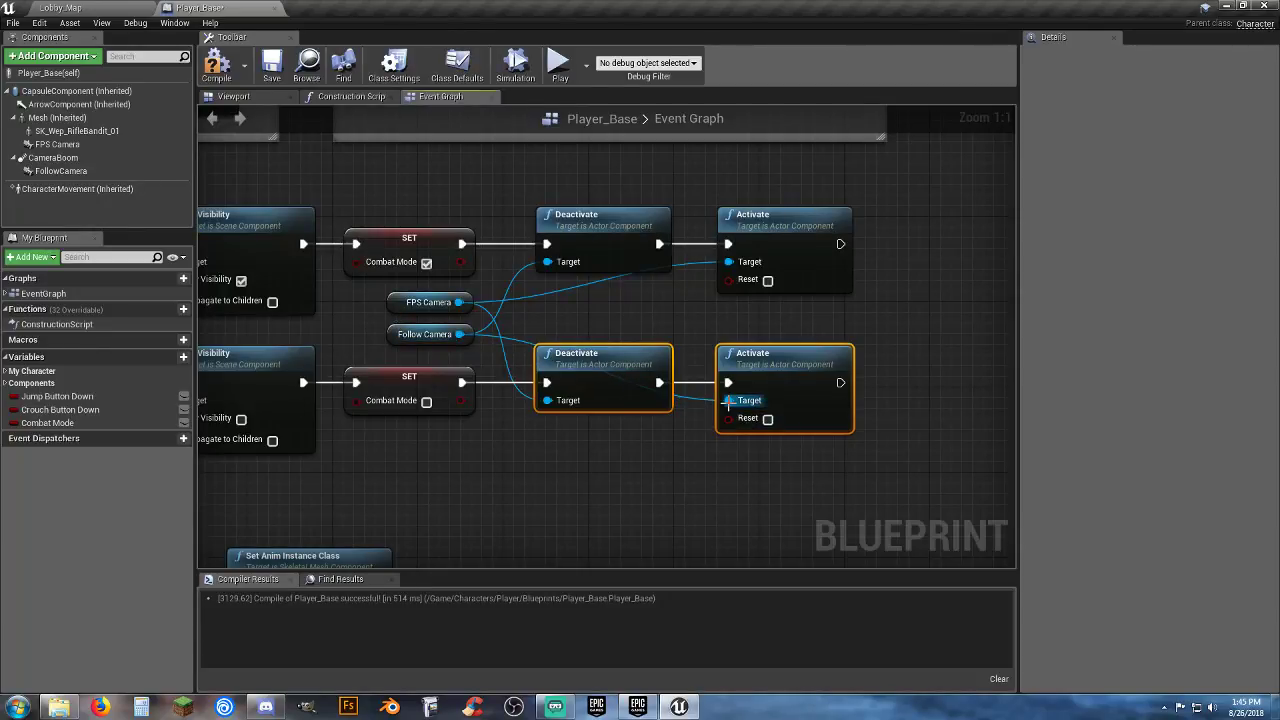
click(740, 320)
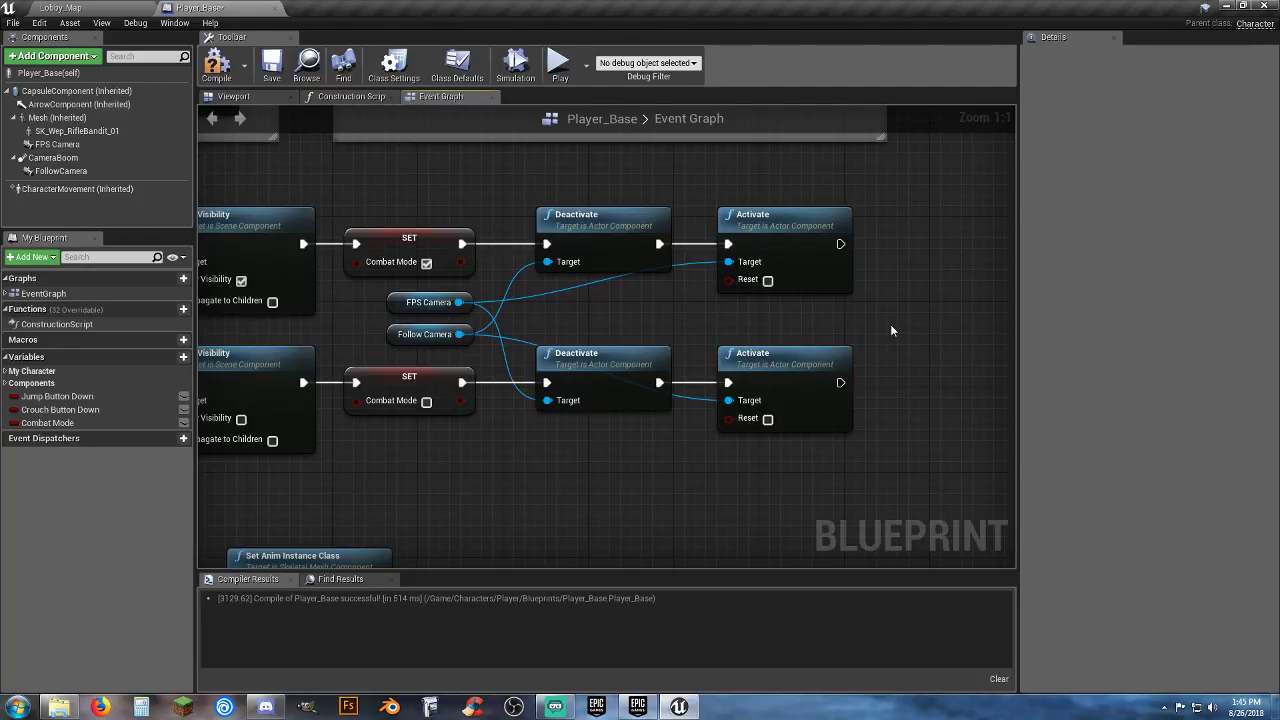
Step: Compile and save the Player_Base Blueprint with the new camera switching nodes
right_drag(890, 324, 810, 321)
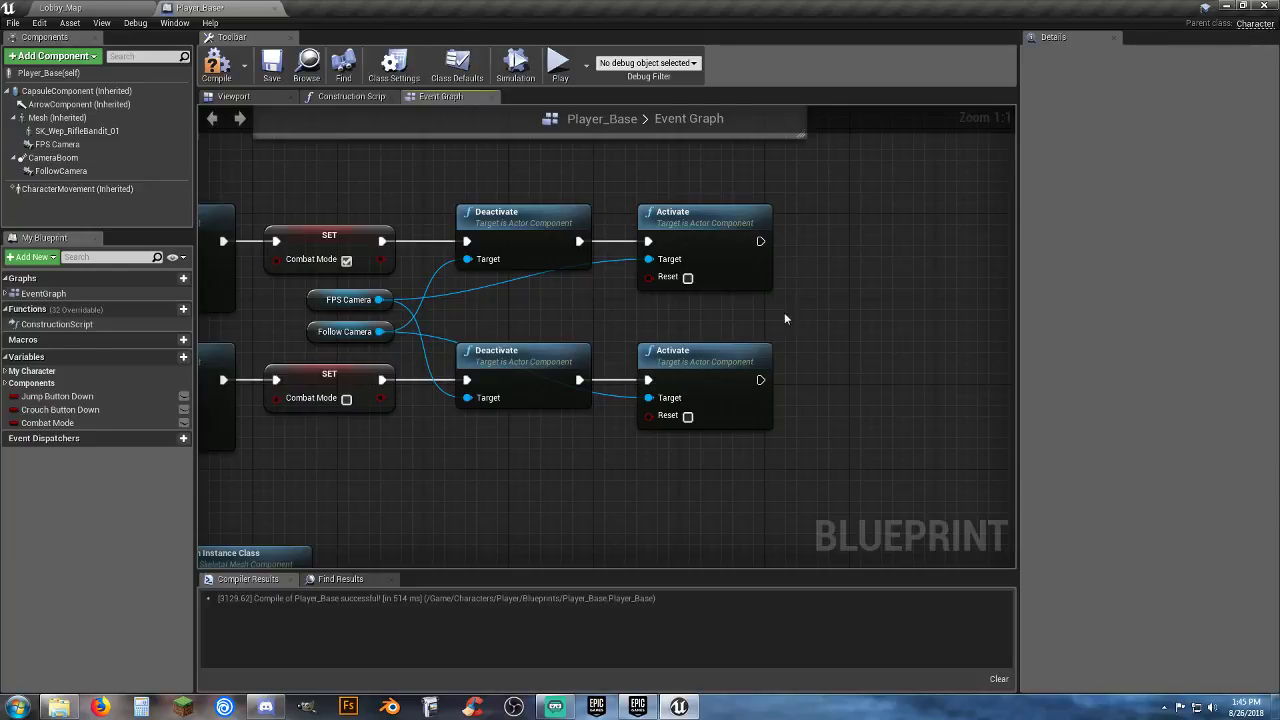
right_drag(817, 312, 627, 329)
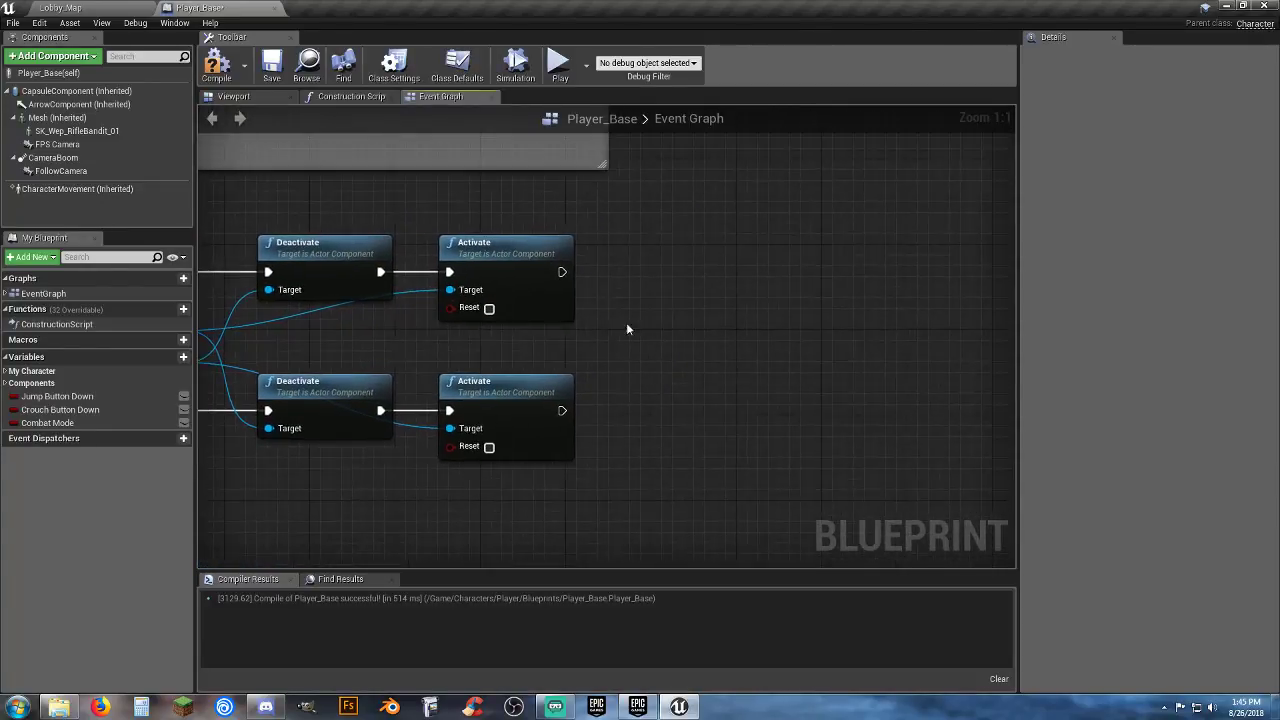
drag(562, 272, 671, 272)
click(632, 227)
click(218, 68)
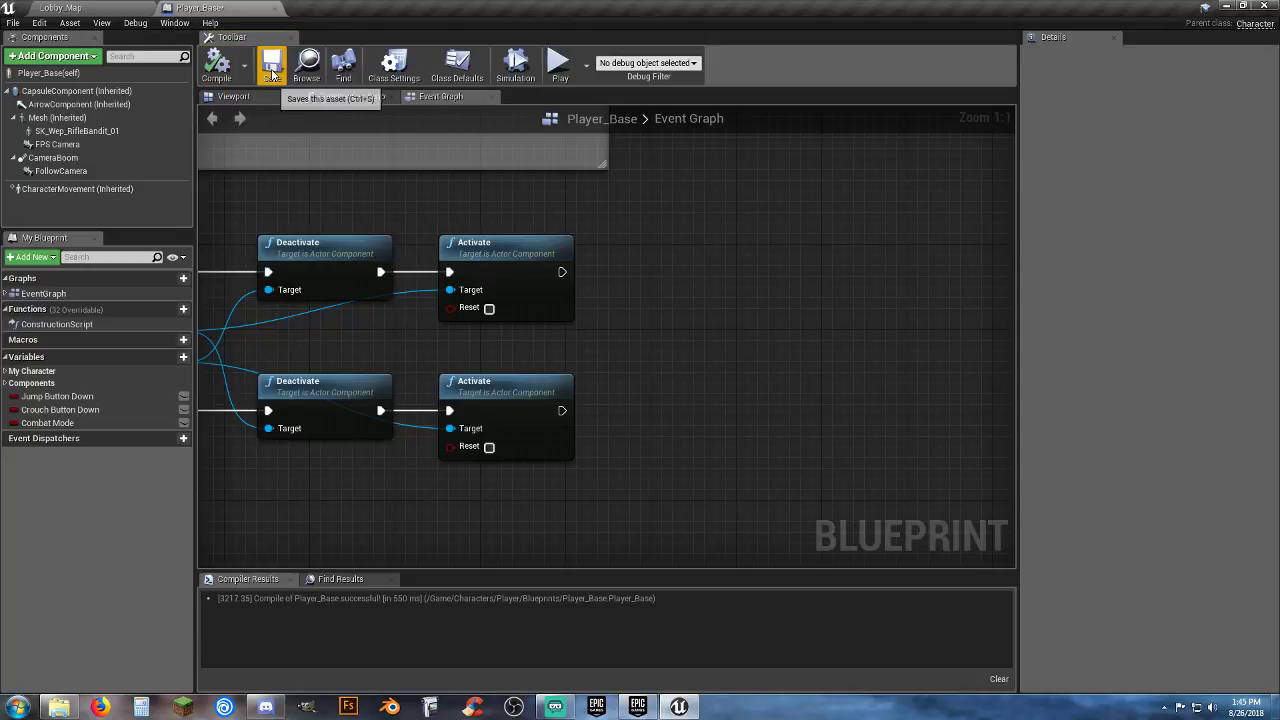
click(271, 65)
Step: Play-test Lobby_Map, running around and toggling Combat Mode to check the camera switch, and stop the session
click(105, 12)
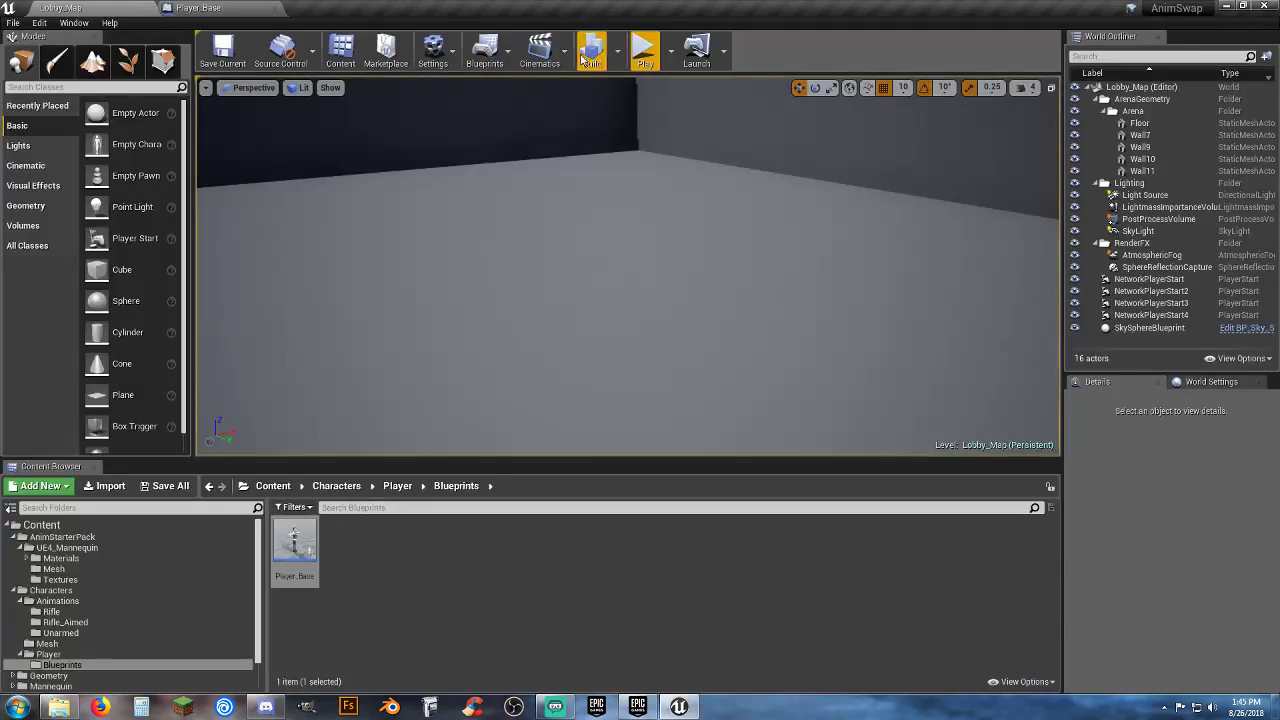
click(641, 49)
key(w)
key(d)
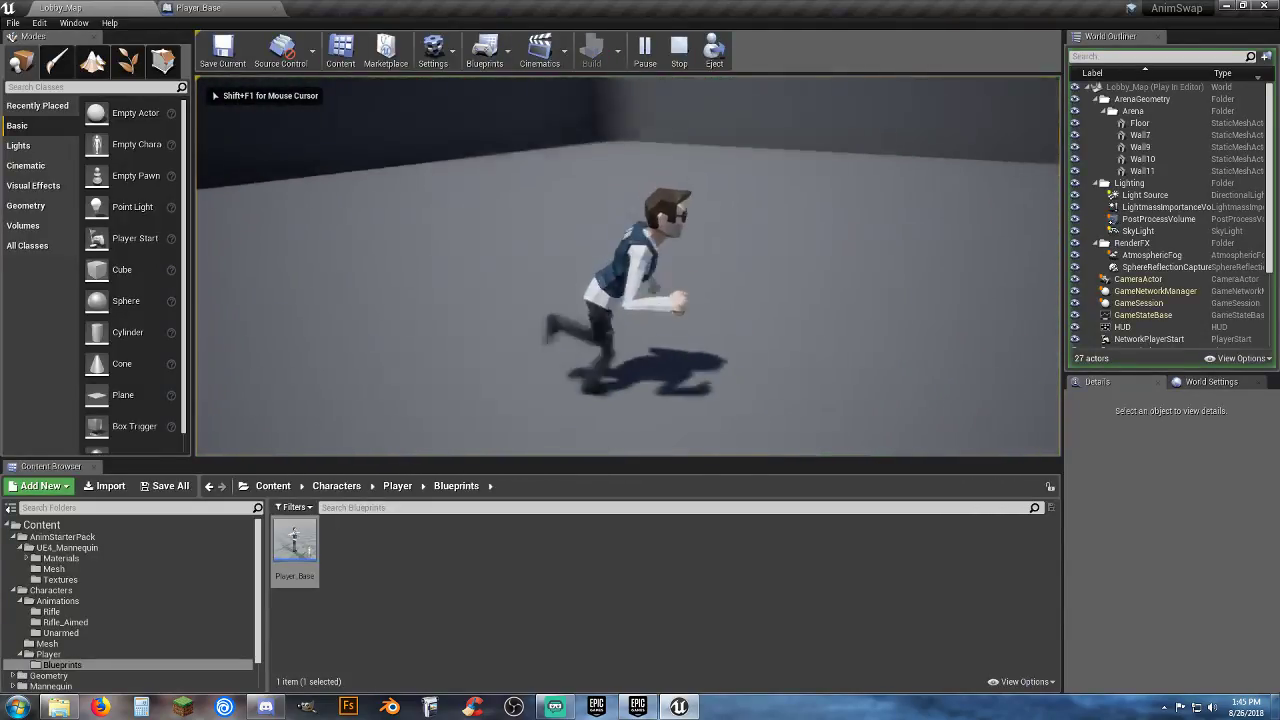
key(w)
key(v)
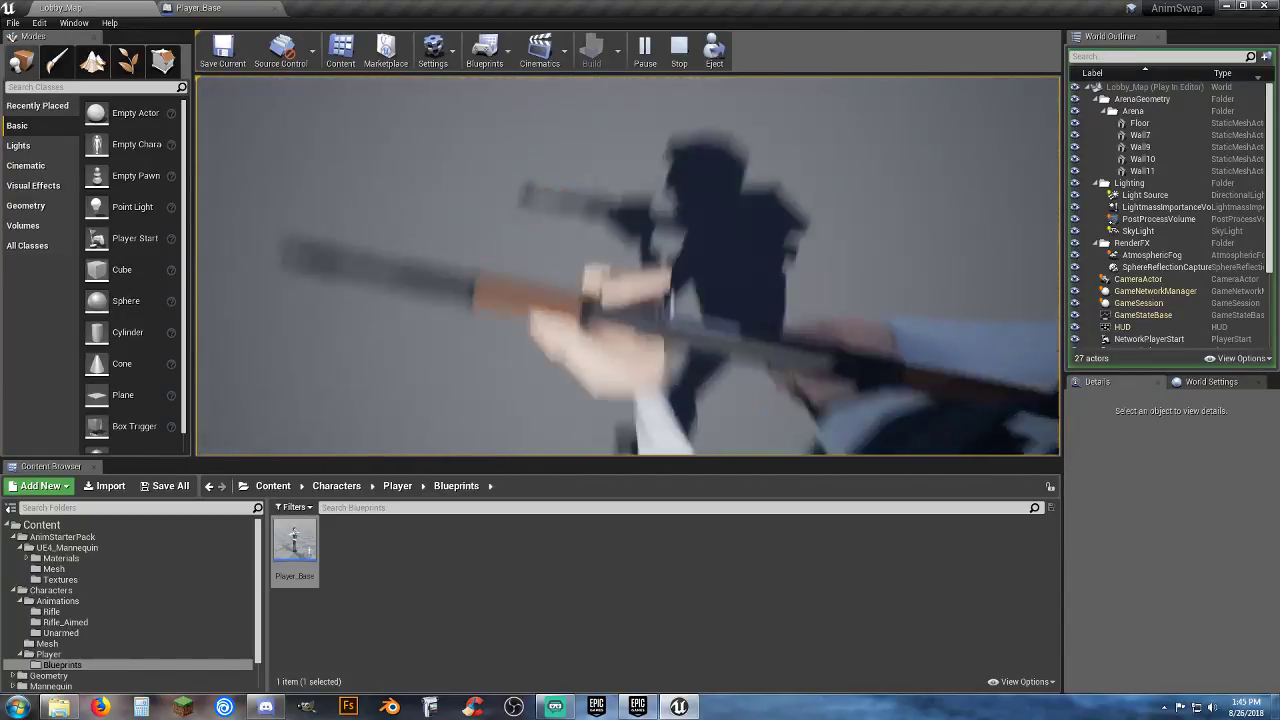
key(Escape)
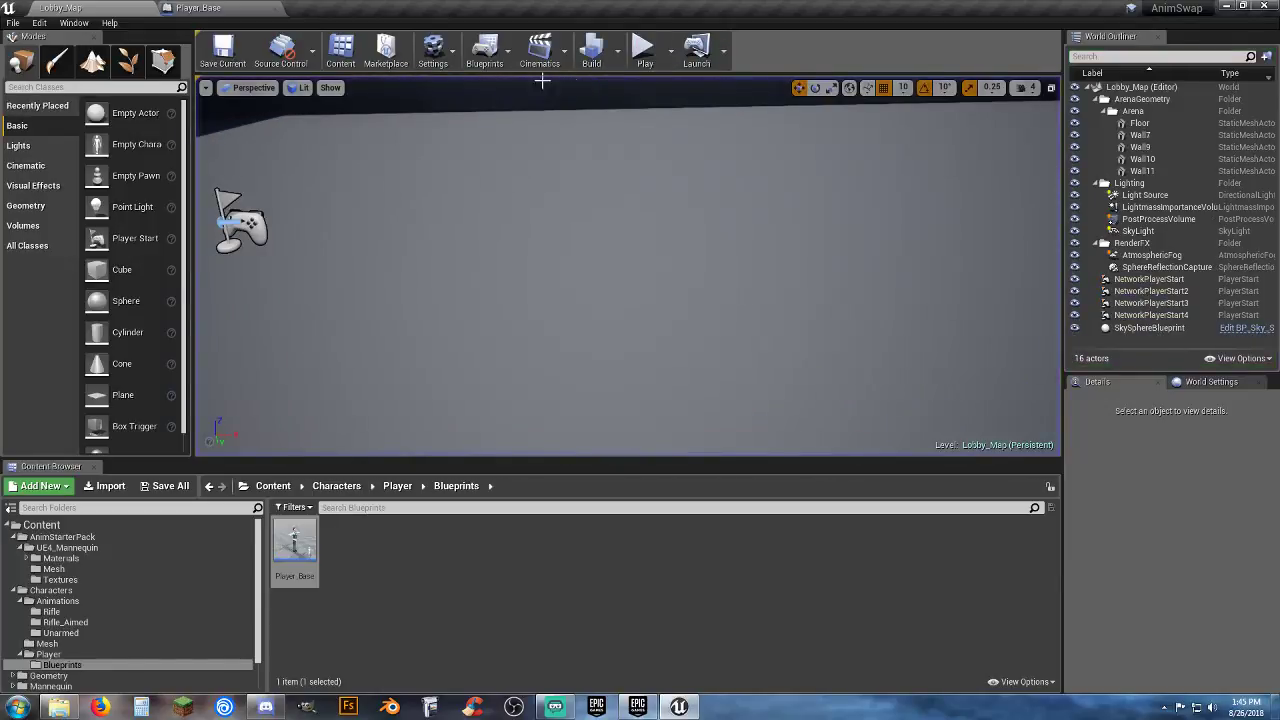
Step: Add a SET Use Controller Rotation Yaw node after each Activate node in Player_Base, enabled only on the branch that turns Combat Mode on
click(200, 8)
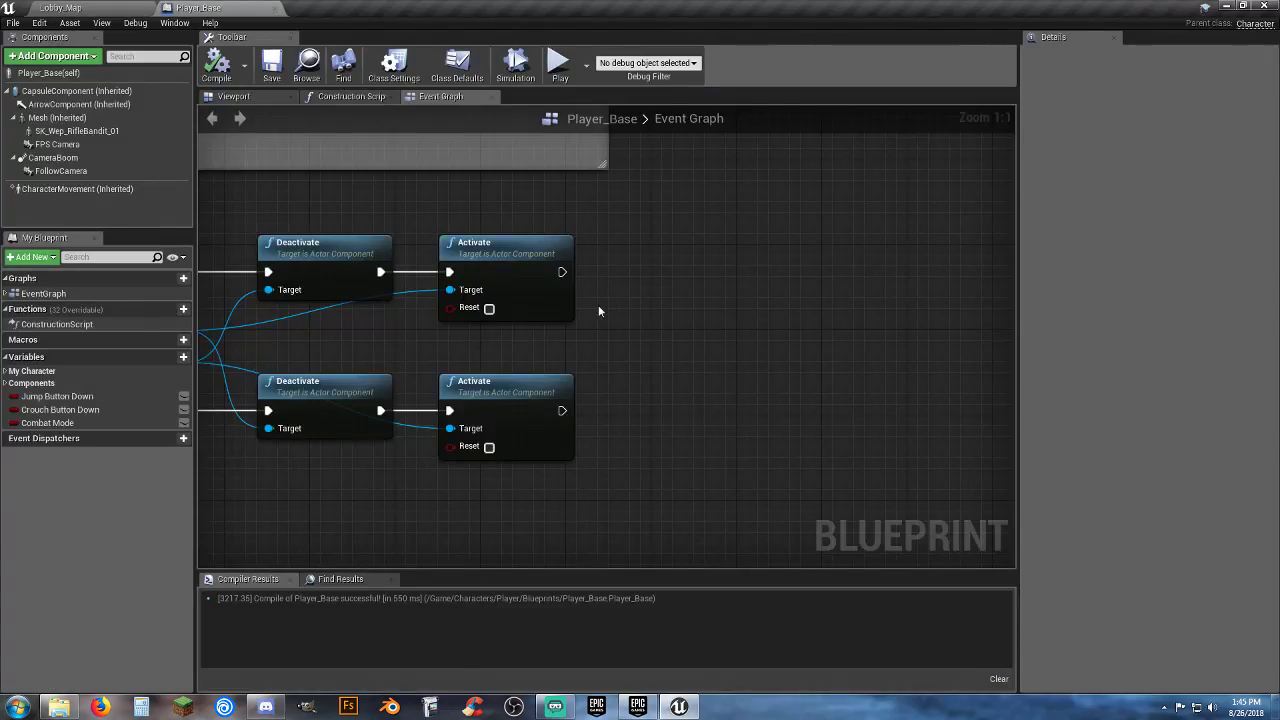
drag(559, 271, 675, 281)
text(yaw)
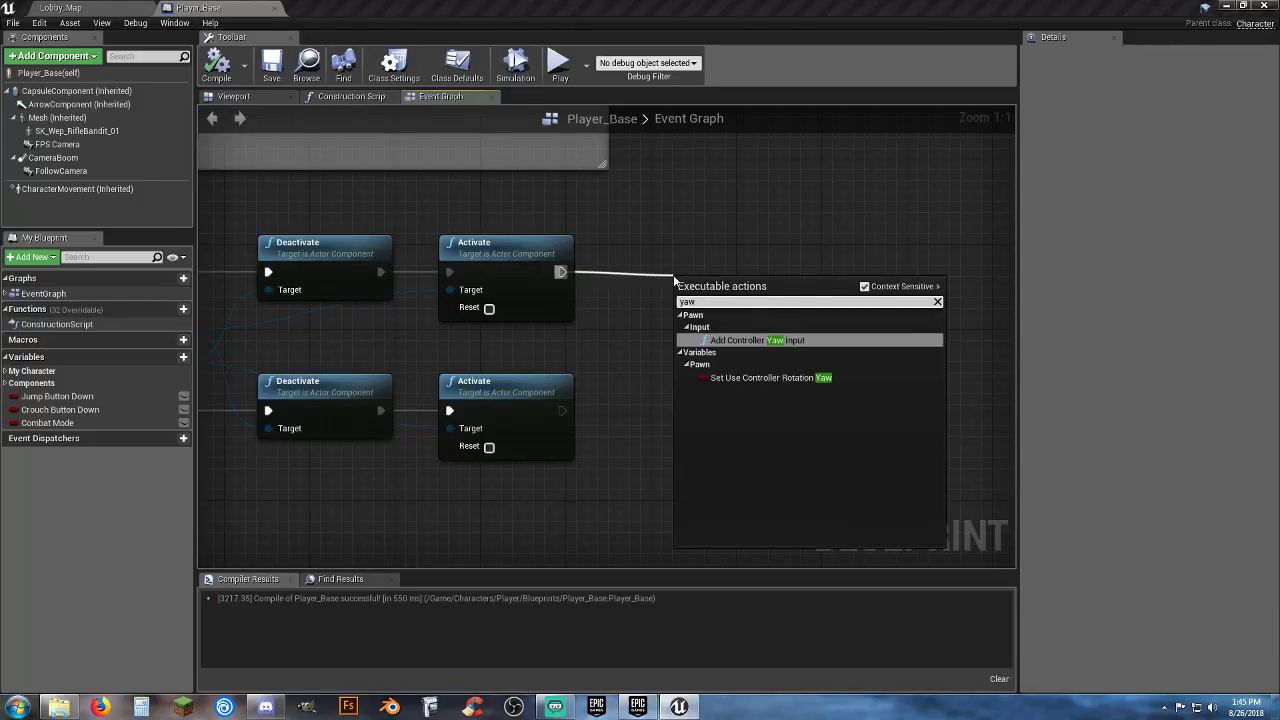
click(773, 378)
drag(713, 286, 665, 265)
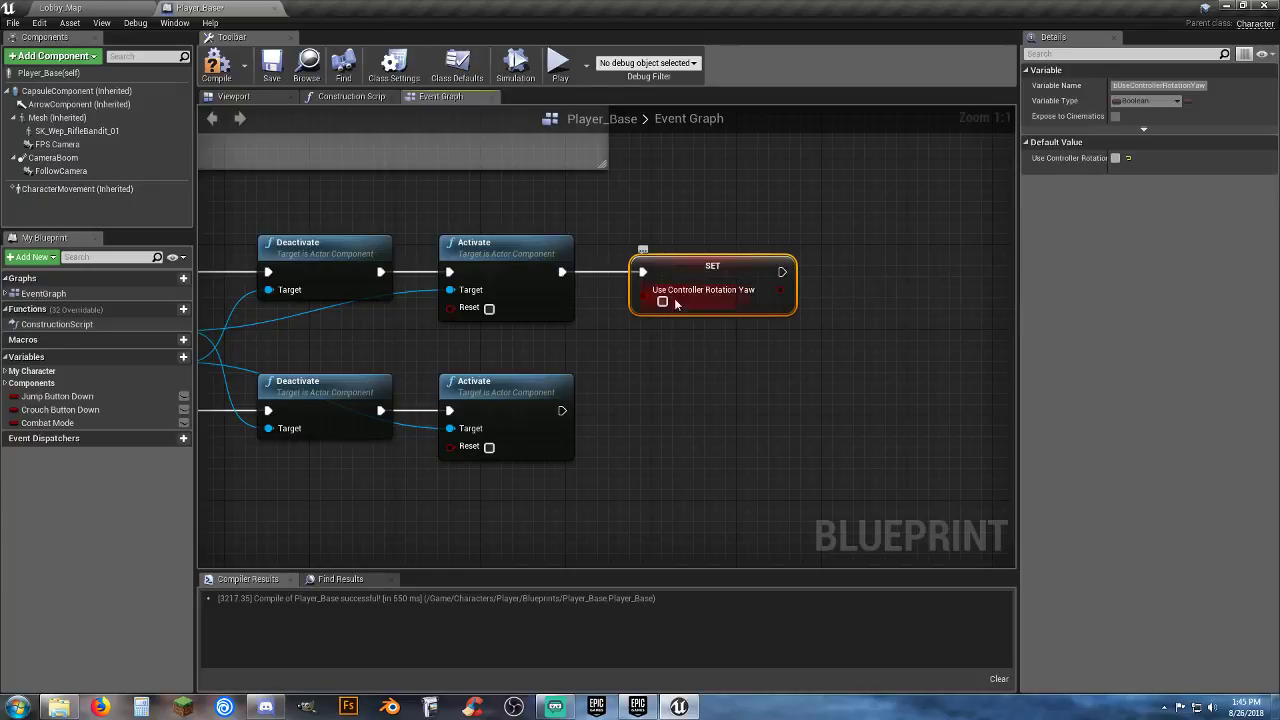
key(ctrl+w)
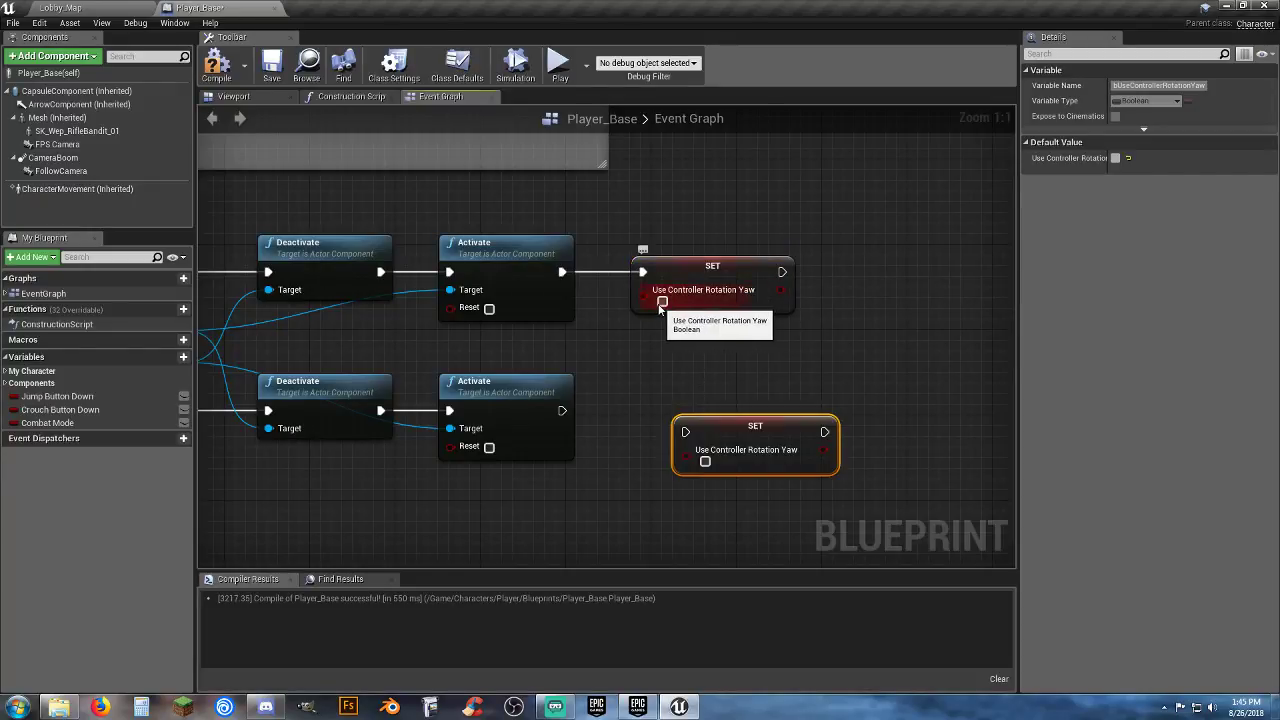
drag(687, 433, 653, 406)
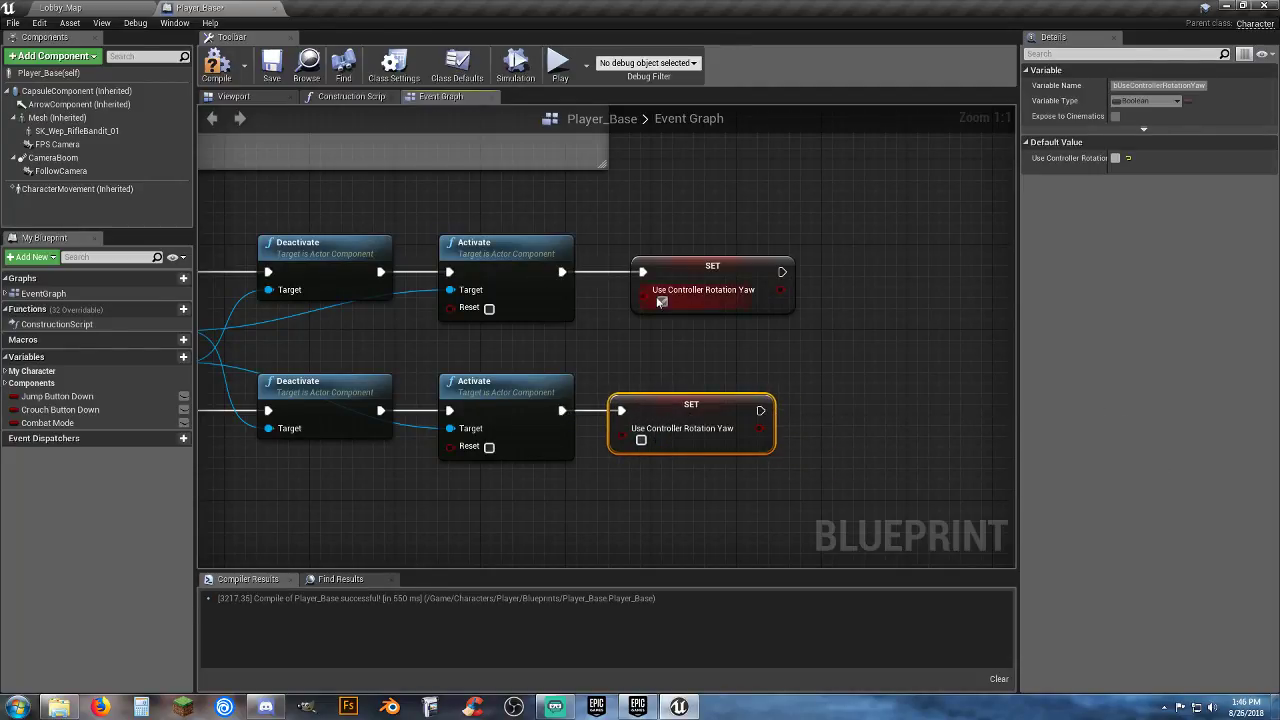
Step: Align the upper SET Use Controller Rotation Yaw node above the lower one, and compile and save the Blueprint
drag(686, 268, 662, 267)
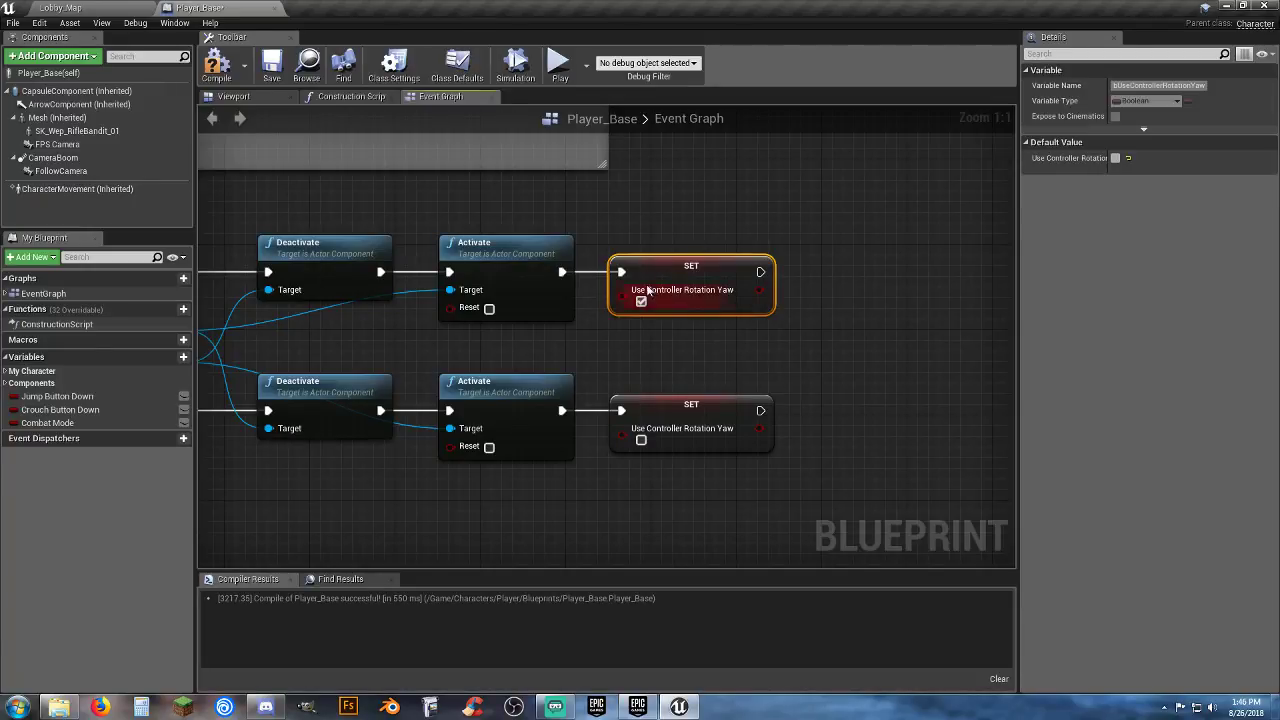
click(684, 352)
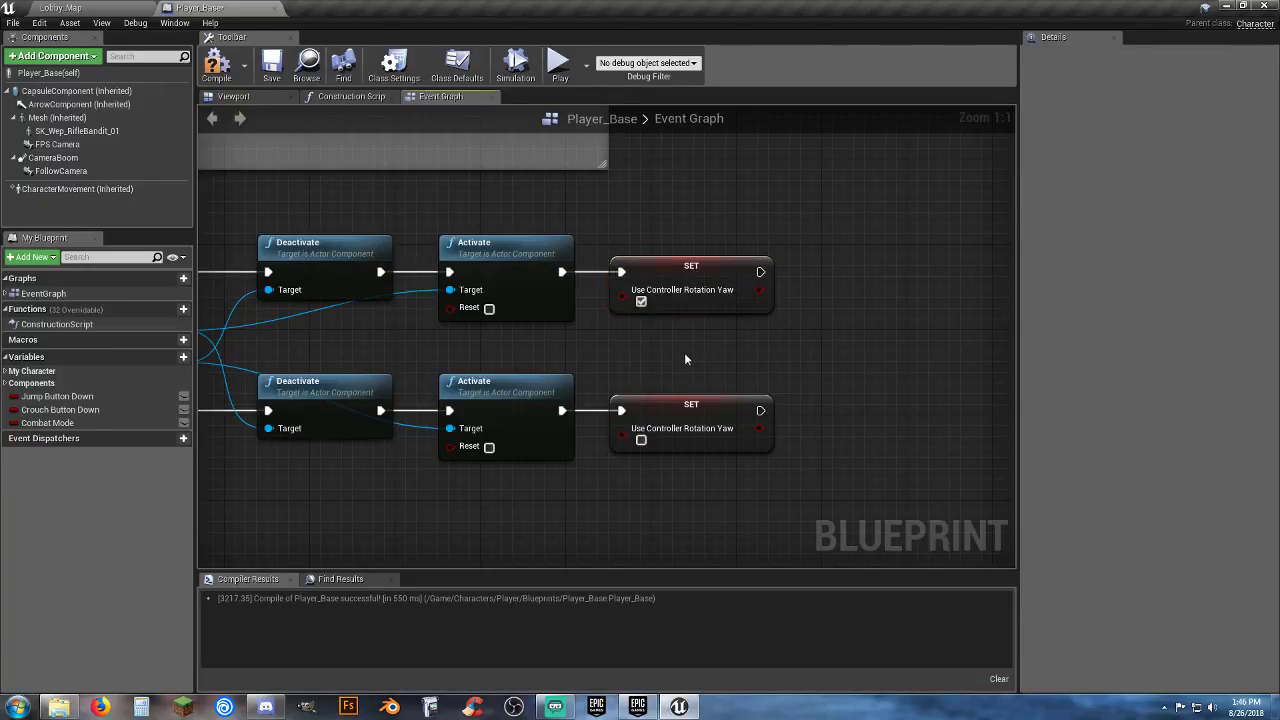
click(216, 66)
click(271, 66)
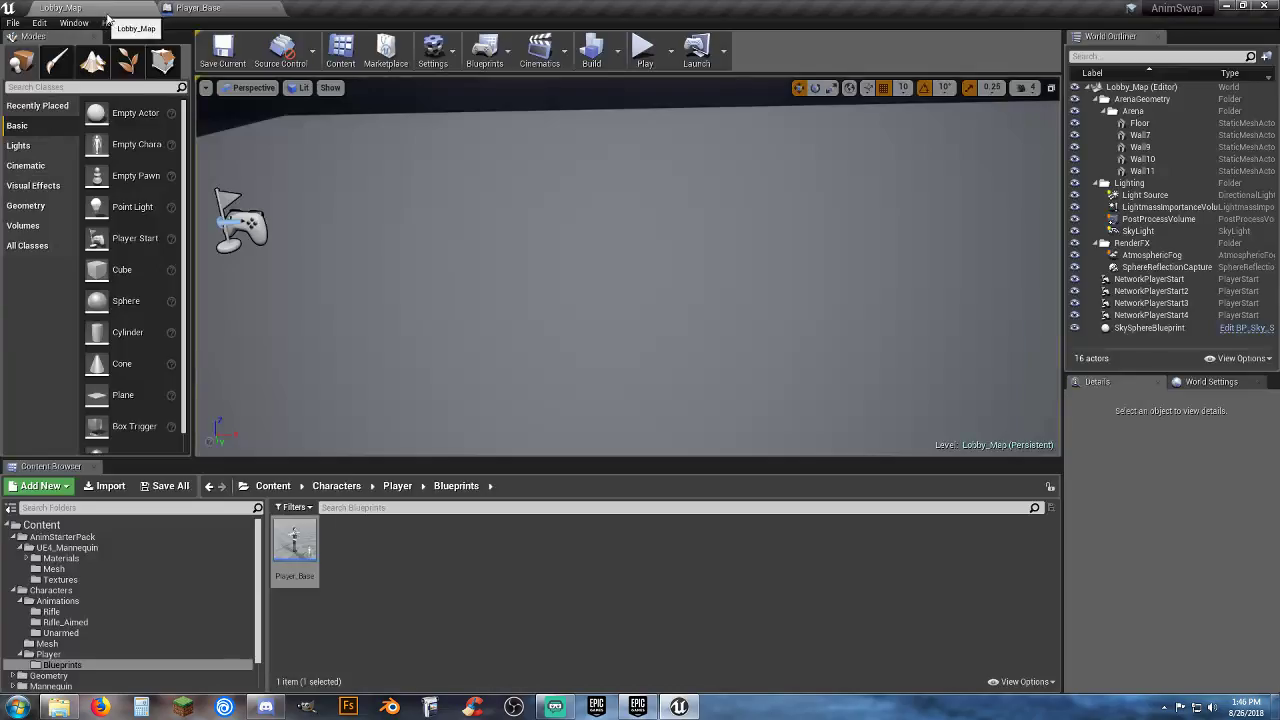
Step: Play-test Lobby_Map again, moving the character and toggling Combat Mode to check the controller yaw rotation, and stop the session
click(60, 8)
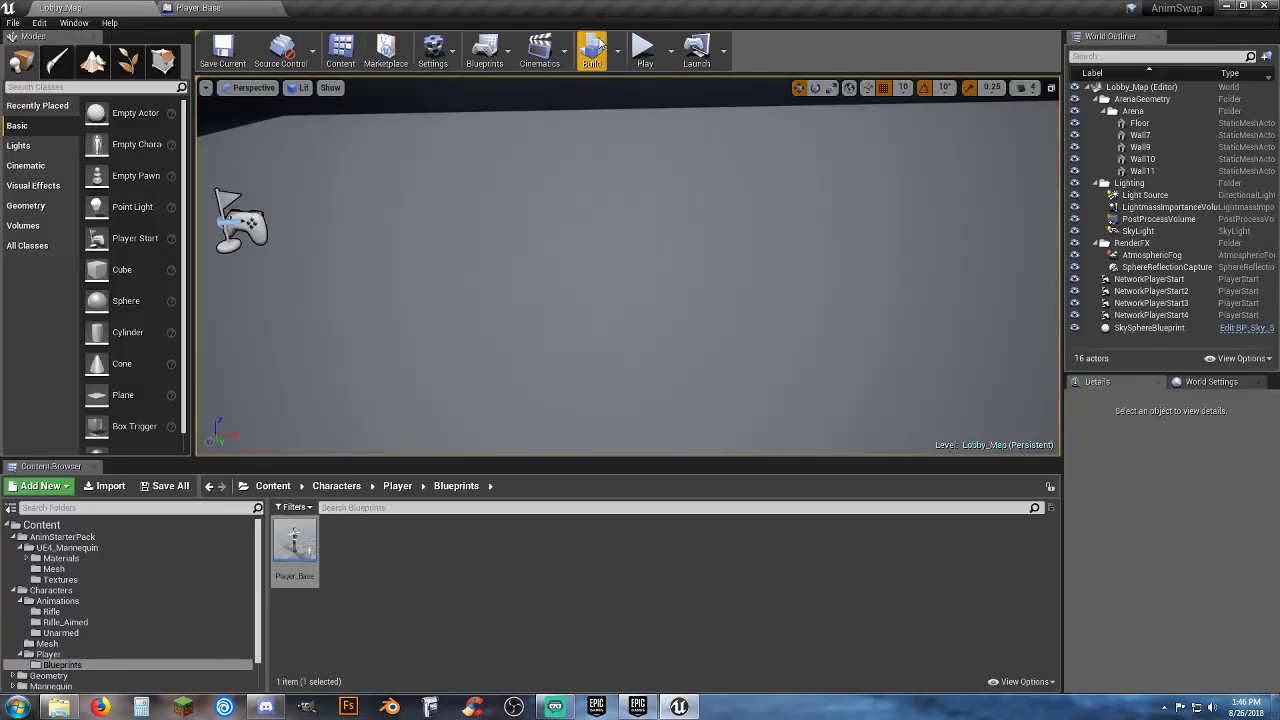
click(655, 42)
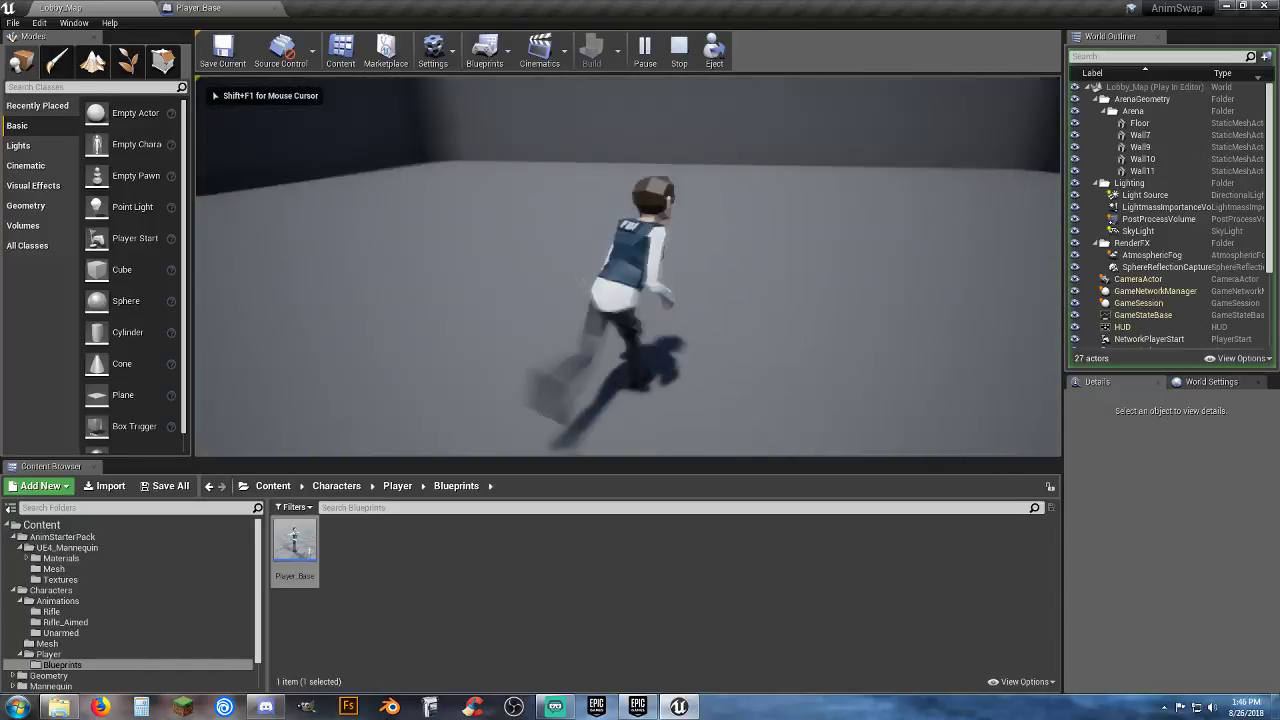
key(d)
key(s)
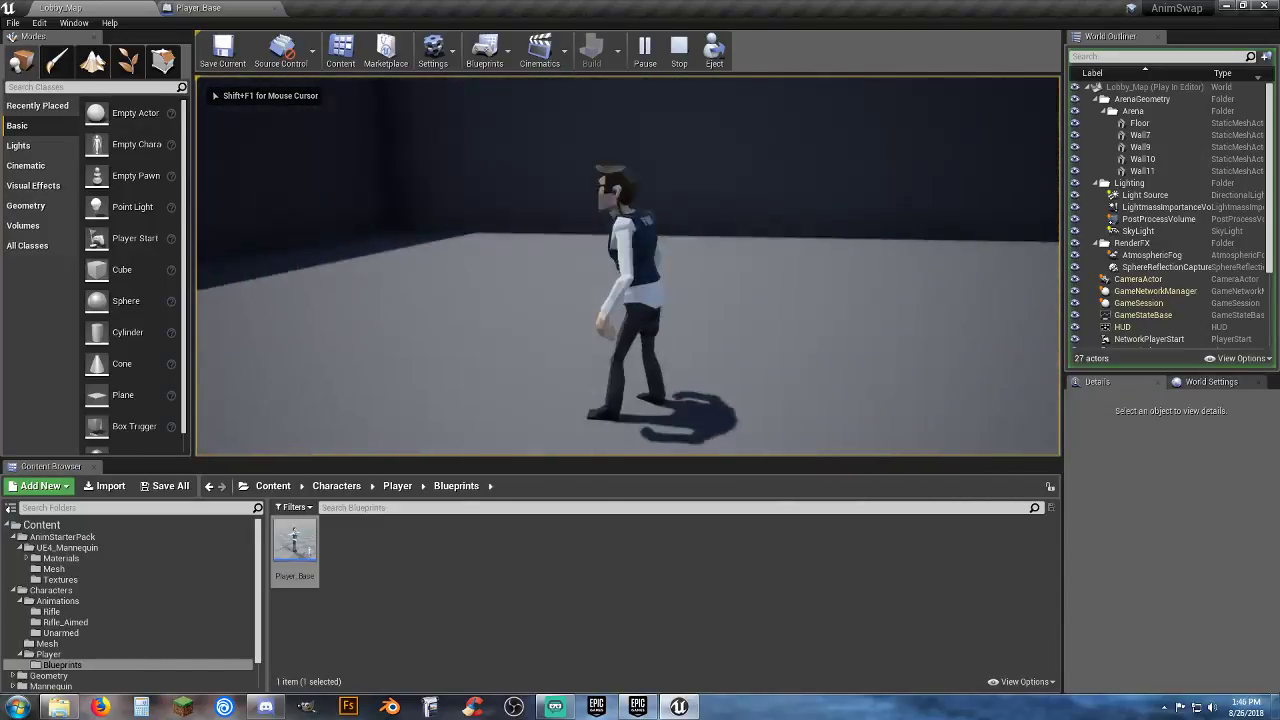
key(w)
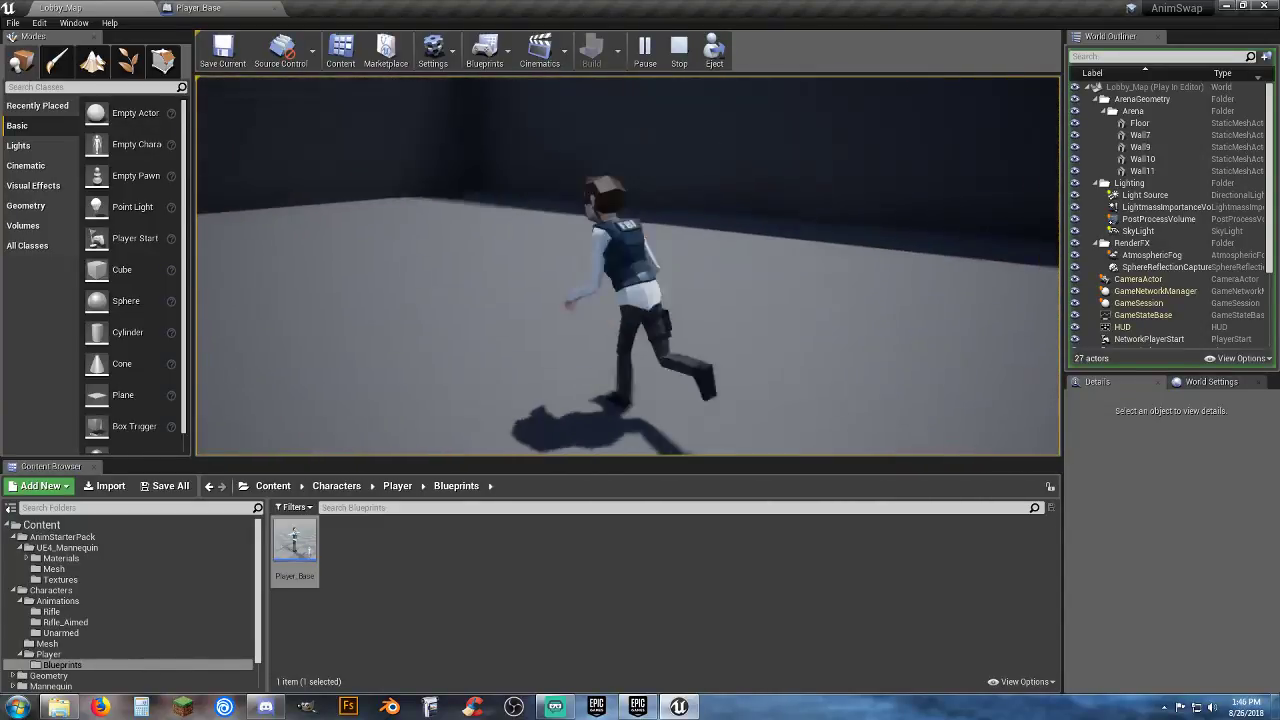
key(v)
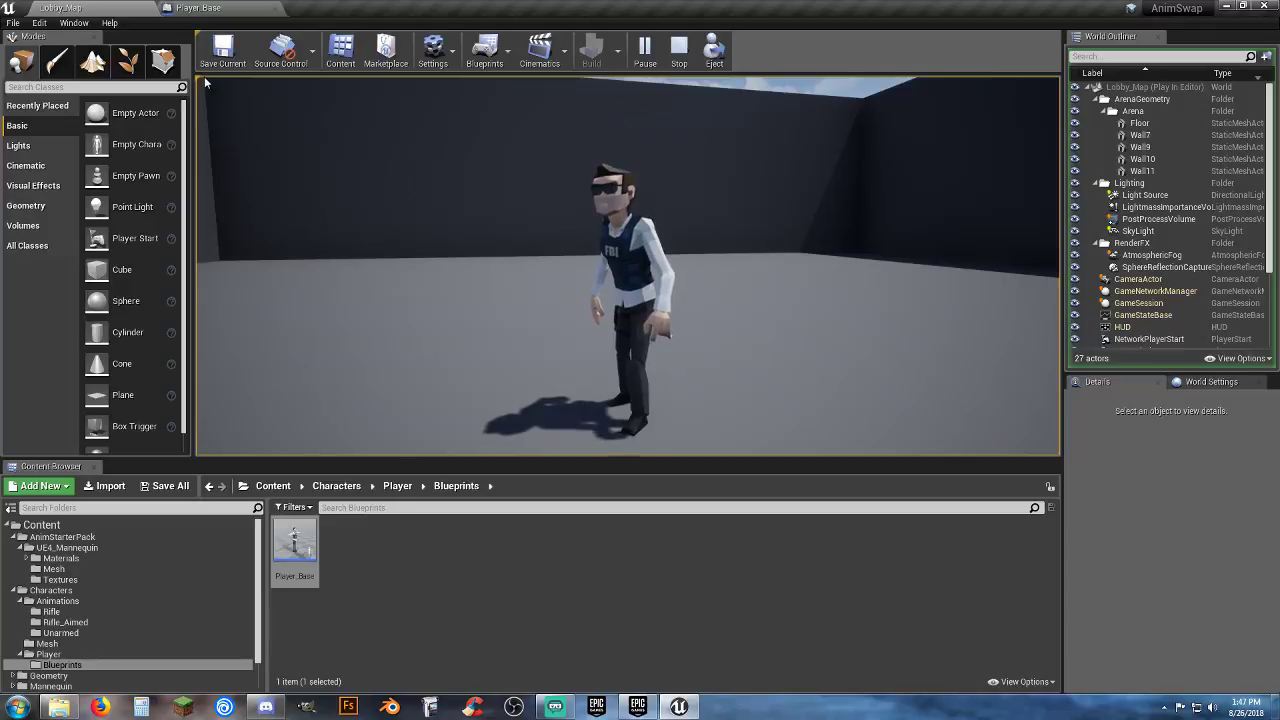
key(Escape)
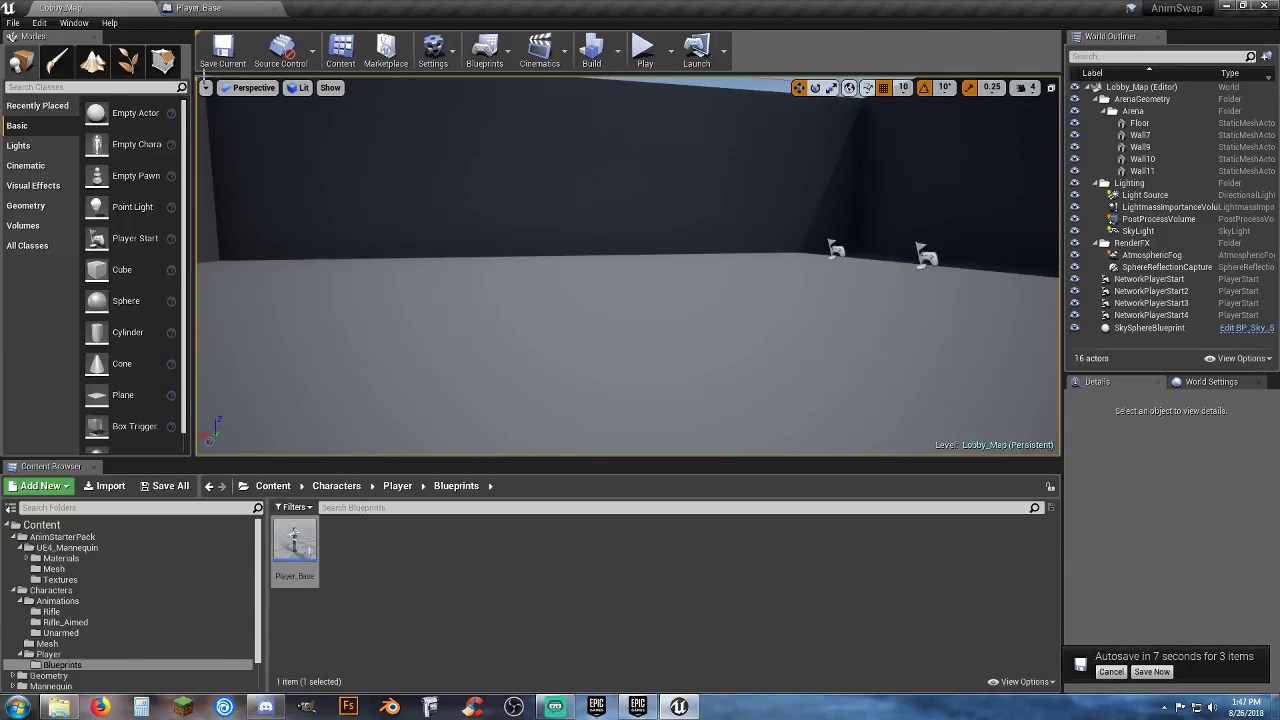
Step: Cancel the pending autosave and look through the animation assets in the AnimStarterPack folder
click(1112, 672)
click(902, 611)
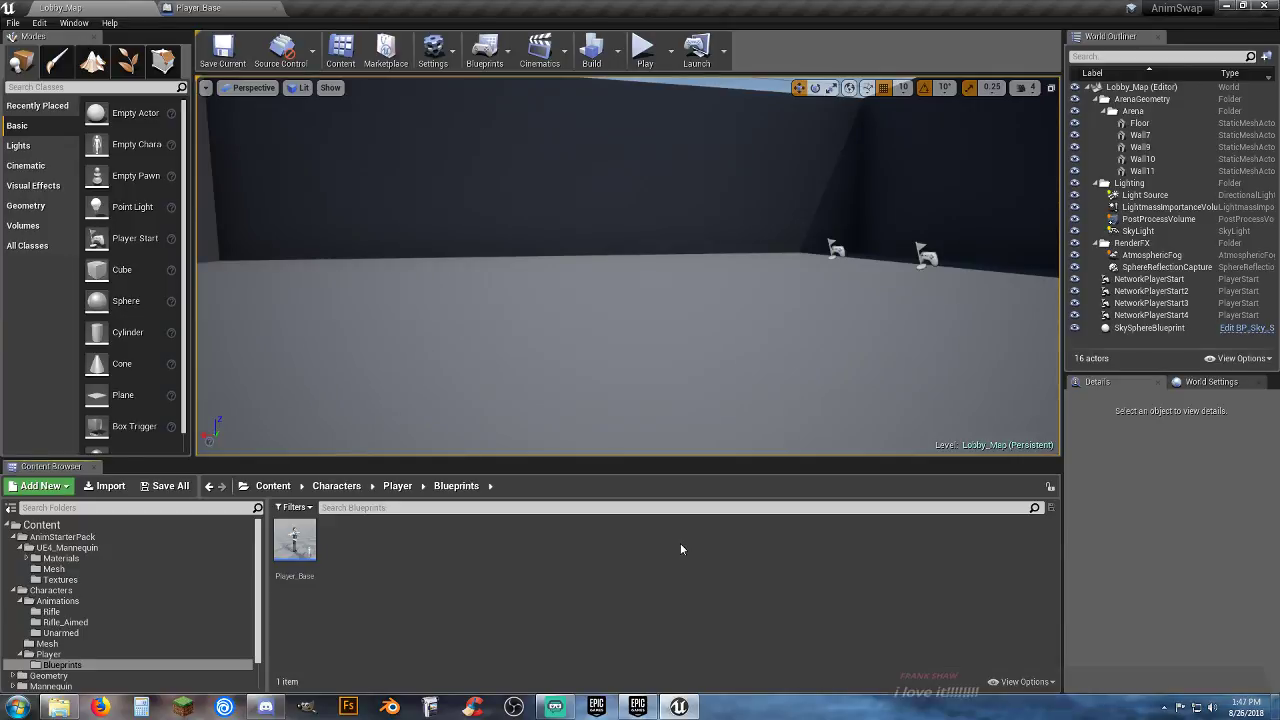
click(83, 540)
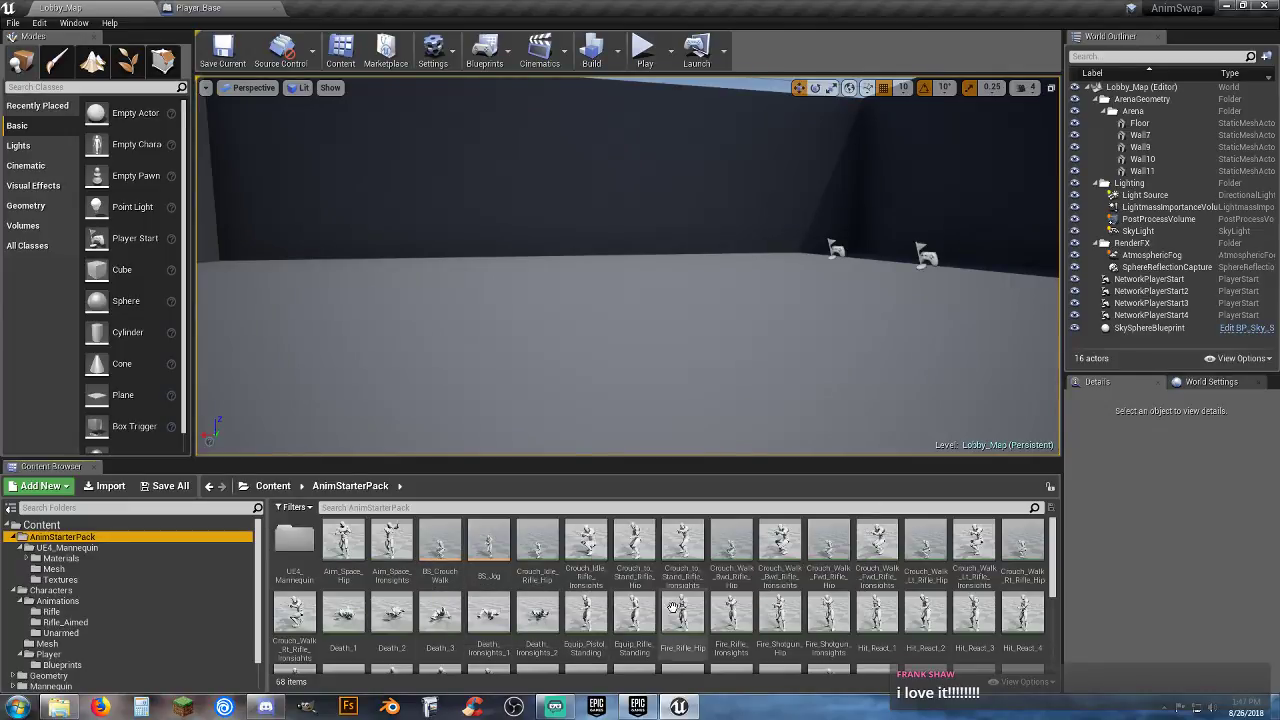
scroll(910, 585, down, 5)
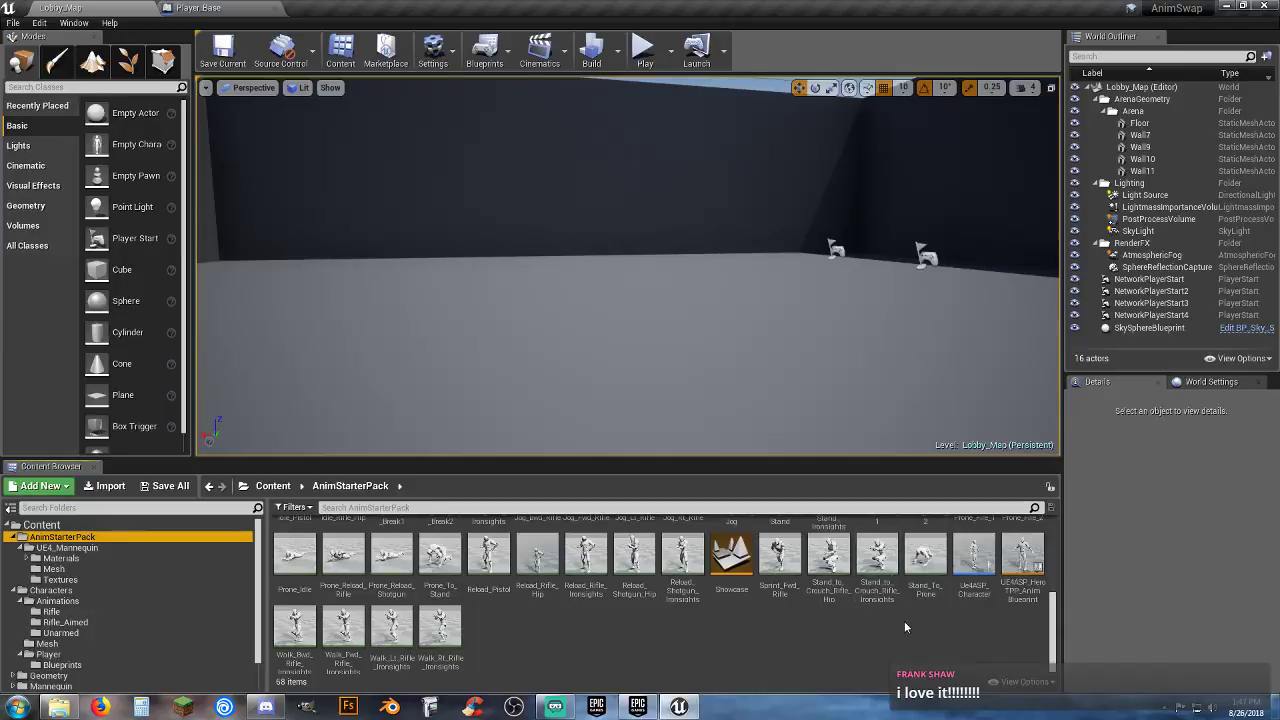
scroll(905, 627, up, 2)
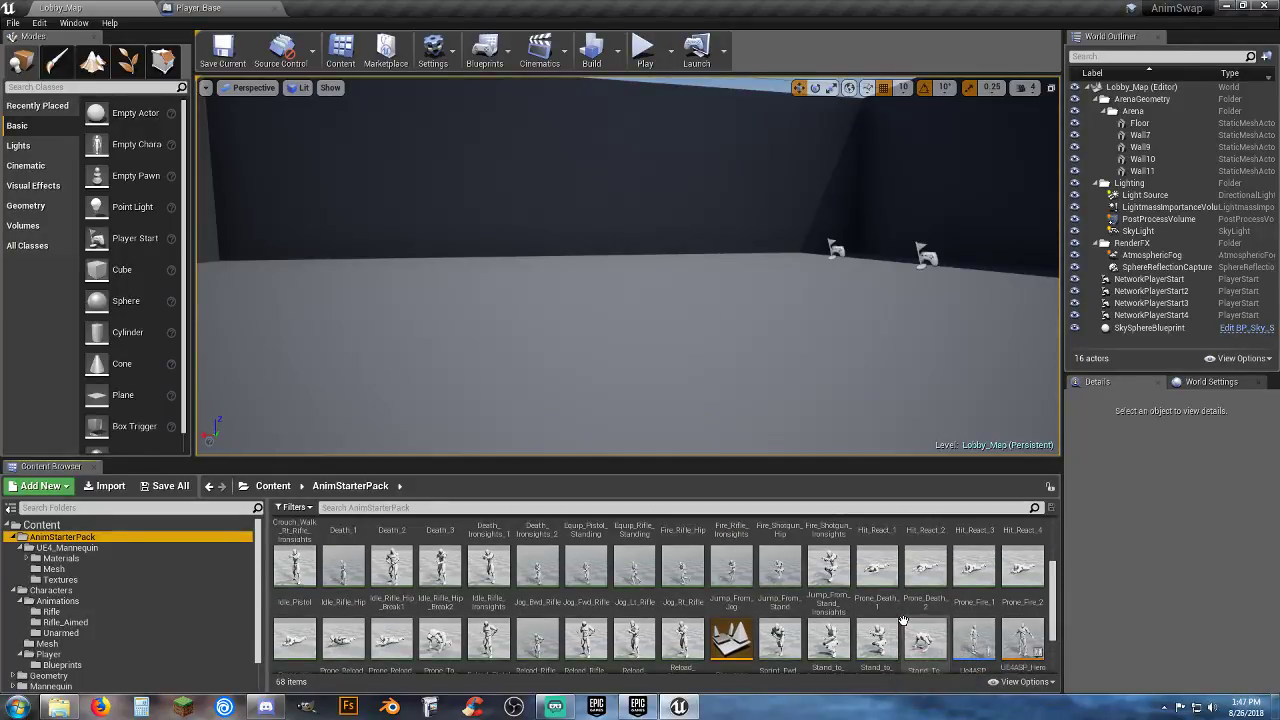
scroll(903, 621, up, 2)
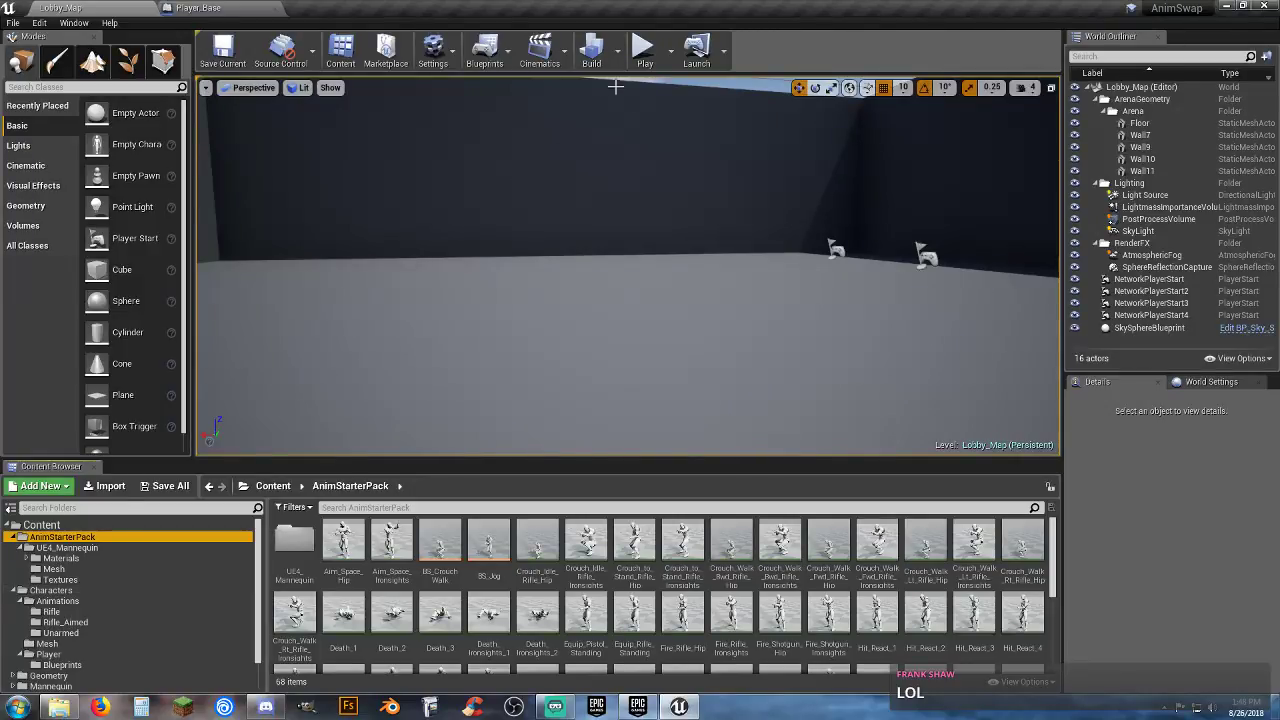
Step: Play-test Lobby_Map once more, moving the unarmed character and checking the first-person rifle view in Combat Mode, and stop the session
click(643, 69)
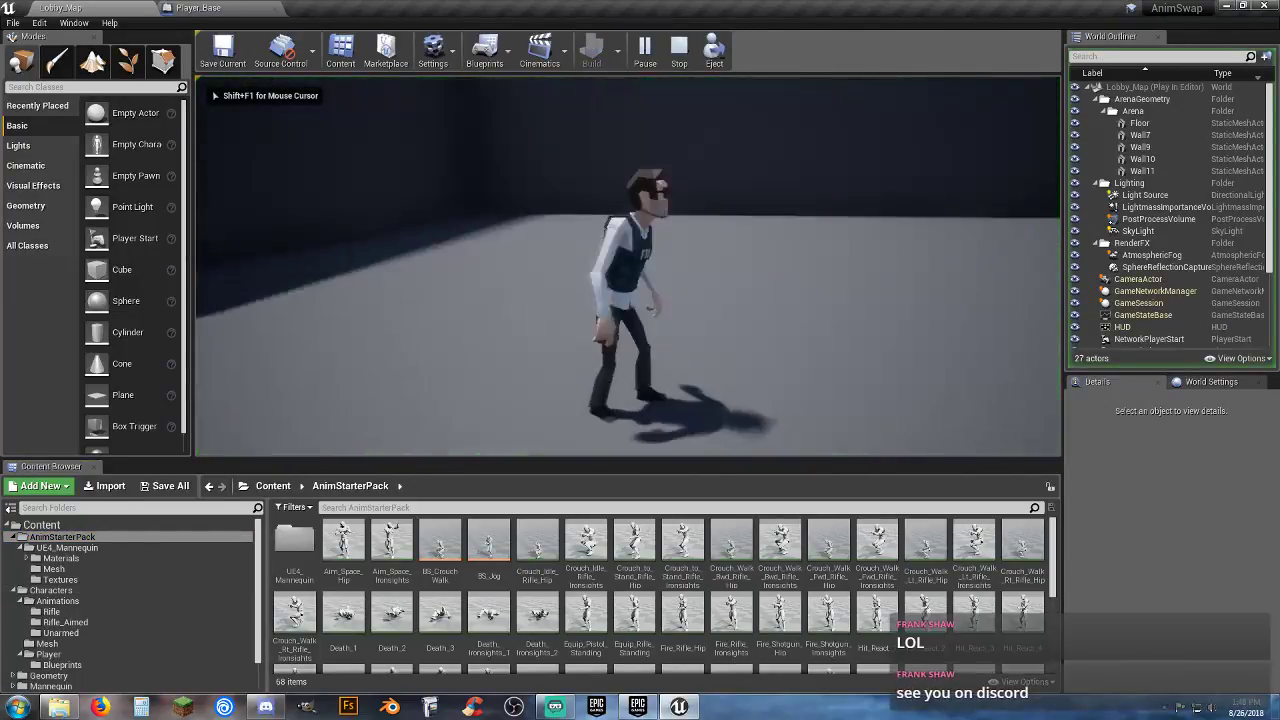
key(a)
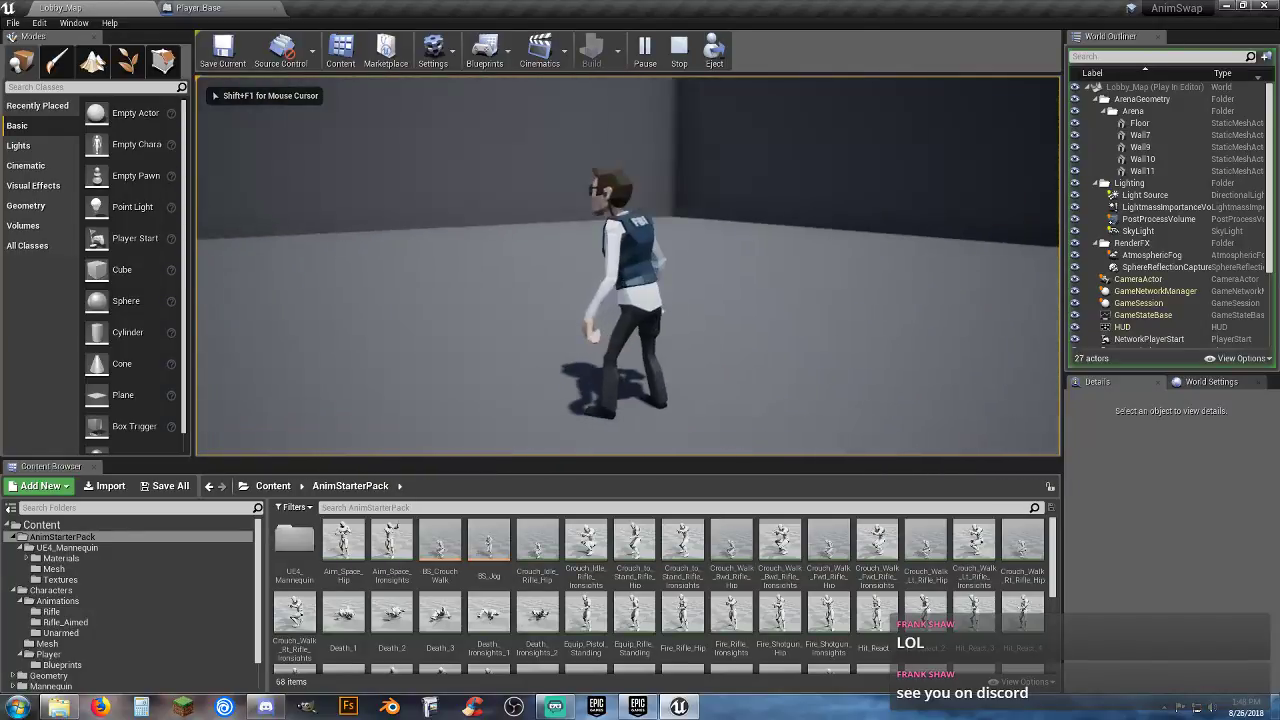
key(s)
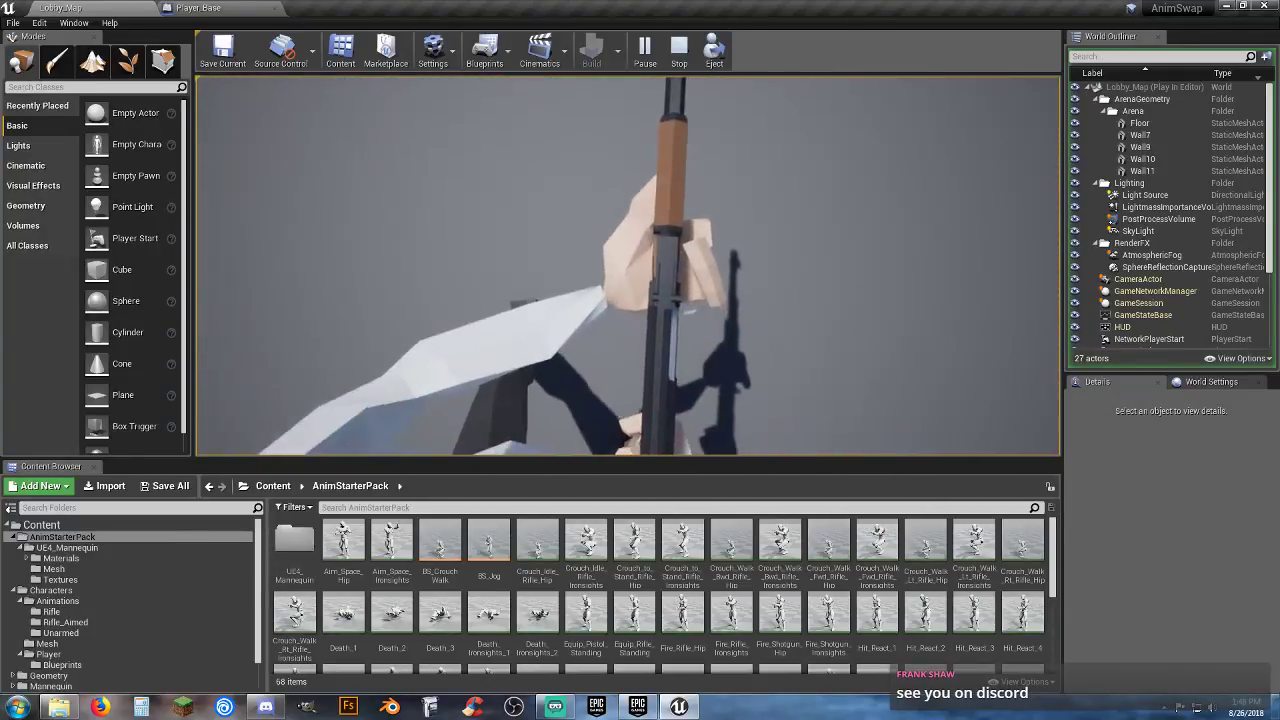
key(Escape)
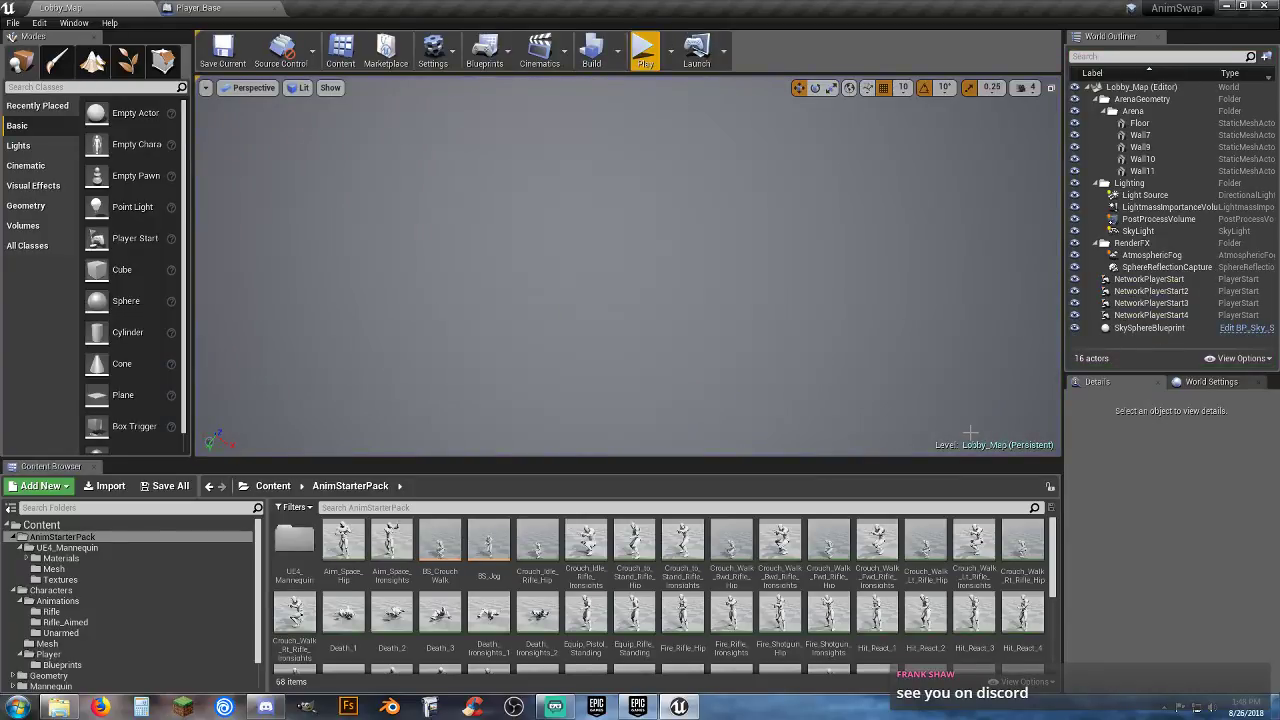